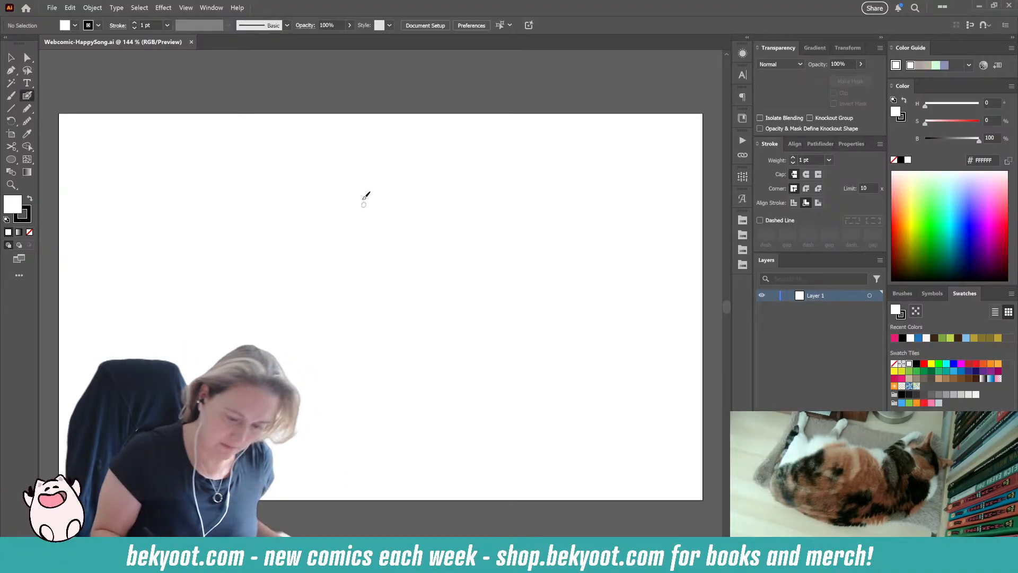
# Step: Hand-letter the title "Happy Song" near the artboard's upper edge with the Blob Brush
pyautogui.moveTo(317, 150)
pyautogui.mouseDown()
pyautogui.moveTo(318, 189)
pyautogui.moveTo(329, 192)
pyautogui.mouseUp()
pyautogui.moveTo(318, 170); pyautogui.dragTo(329, 167)
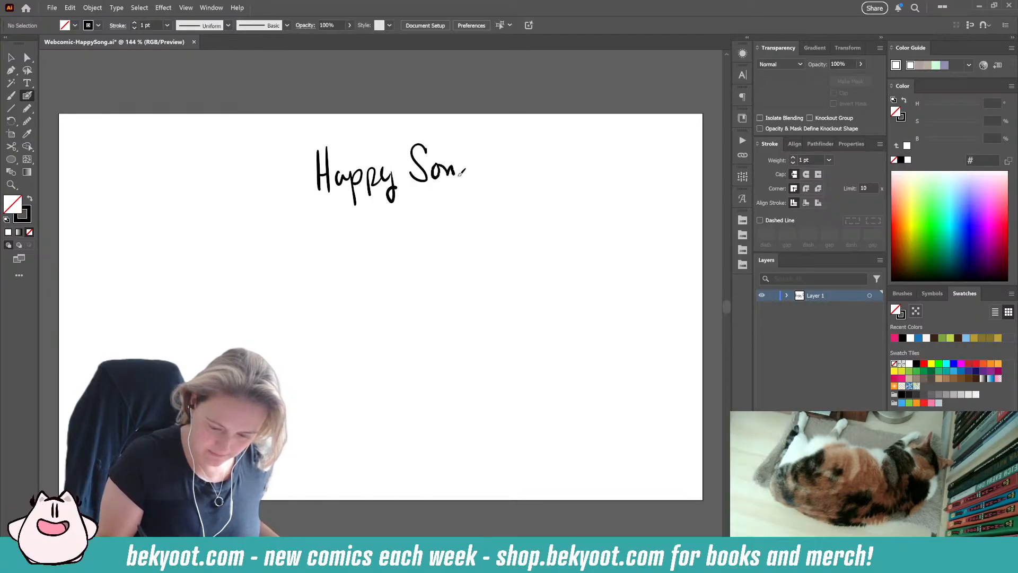
# Step: Group all strokes of the handwritten title and move it up and left, closer to the artboard's upper edge
pyautogui.hotkey('ctrl', 'a')
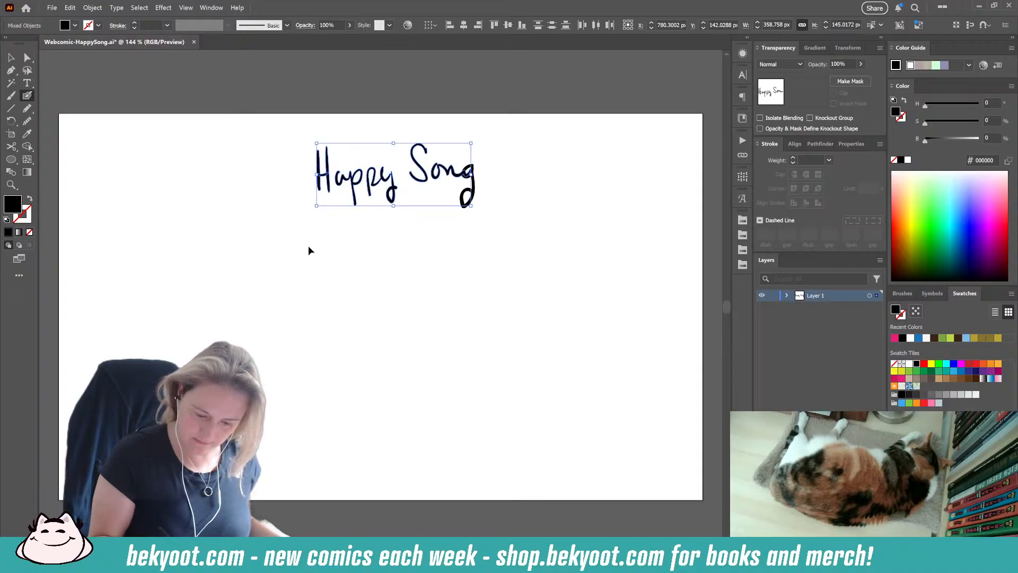
pyautogui.hotkey('ctrl', 'shift', 'a')
pyautogui.hotkey('ctrl', 'a')
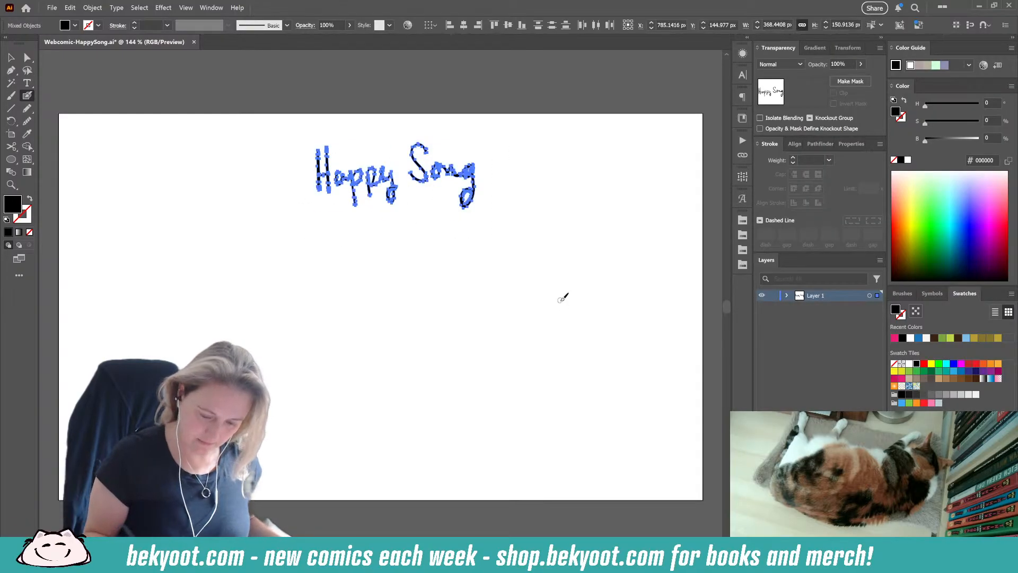
pyautogui.hotkey('ctrl', 'g')
pyautogui.press('v')
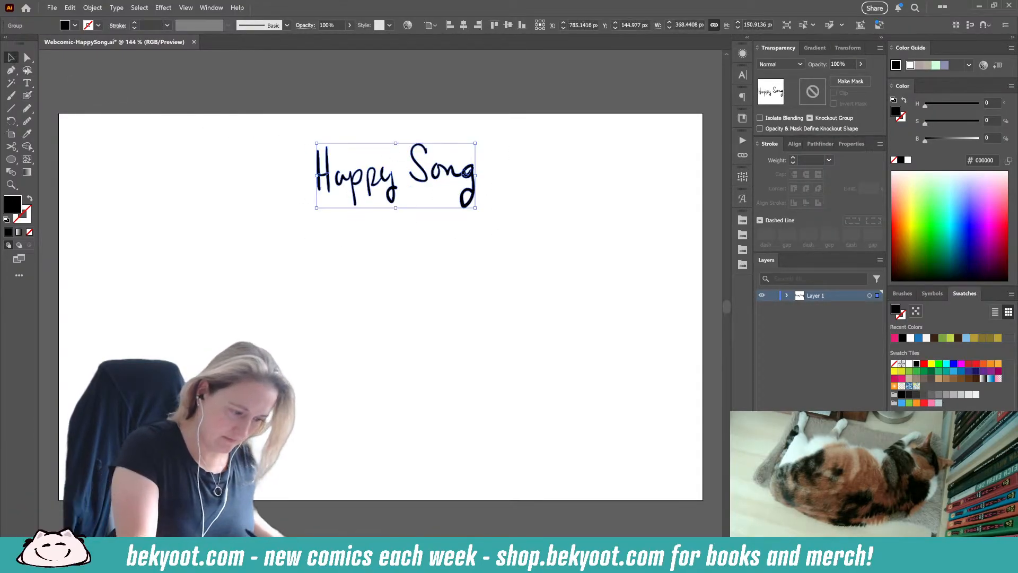
pyautogui.moveTo(433, 170); pyautogui.dragTo(410, 156)
pyautogui.hotkey('ctrl', '-')
pyautogui.hotkey('ctrl', '-')
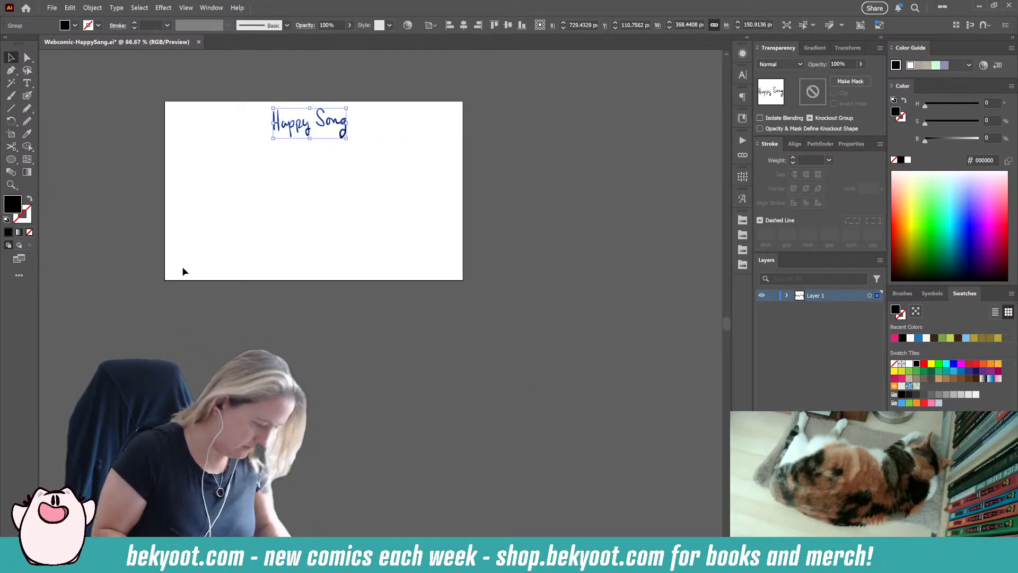
pyautogui.press('Return')
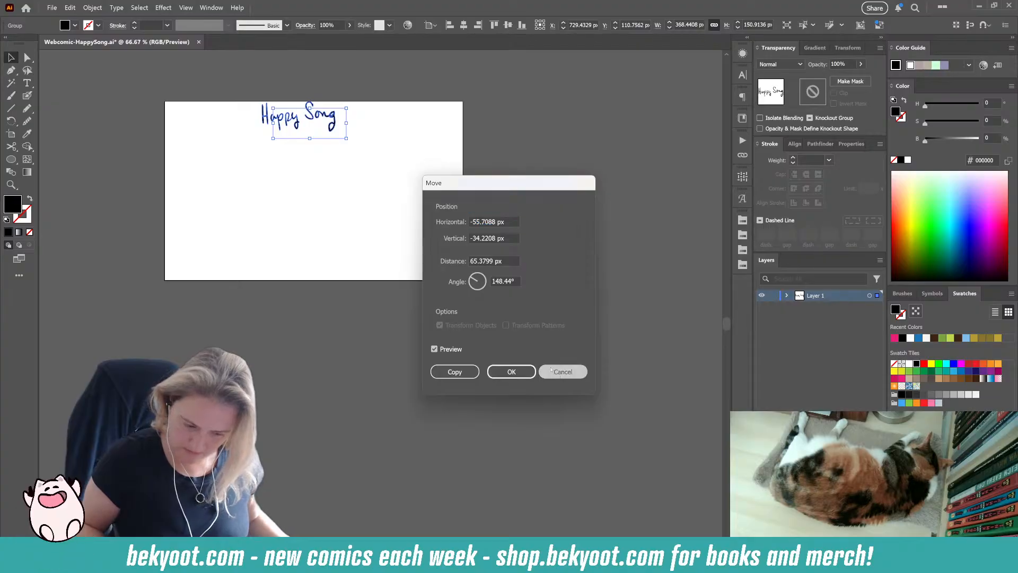
pyautogui.click(511, 371)
pyautogui.hotkey('shift', 'b')
pyautogui.press('Return')
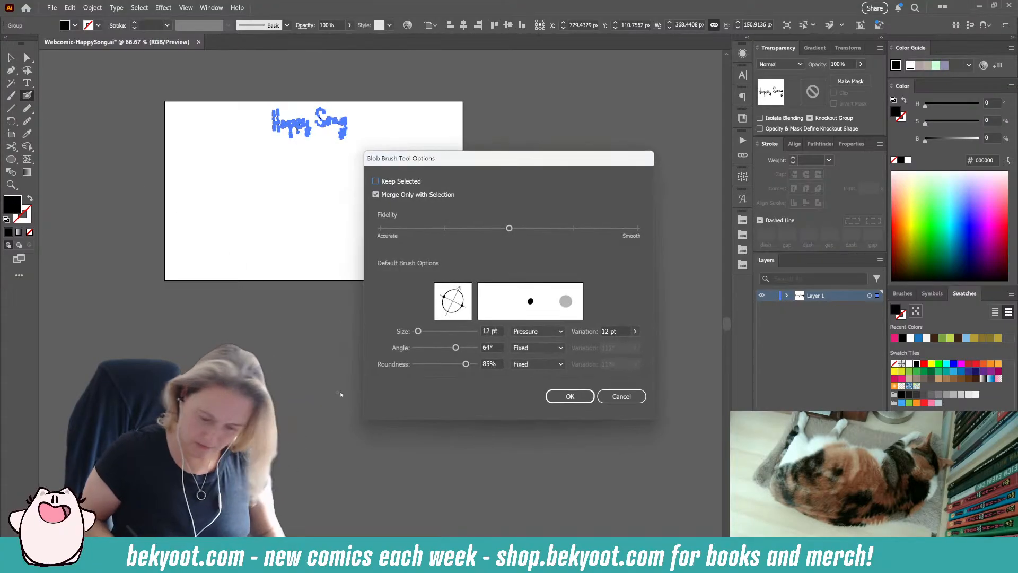
pyautogui.click(620, 397)
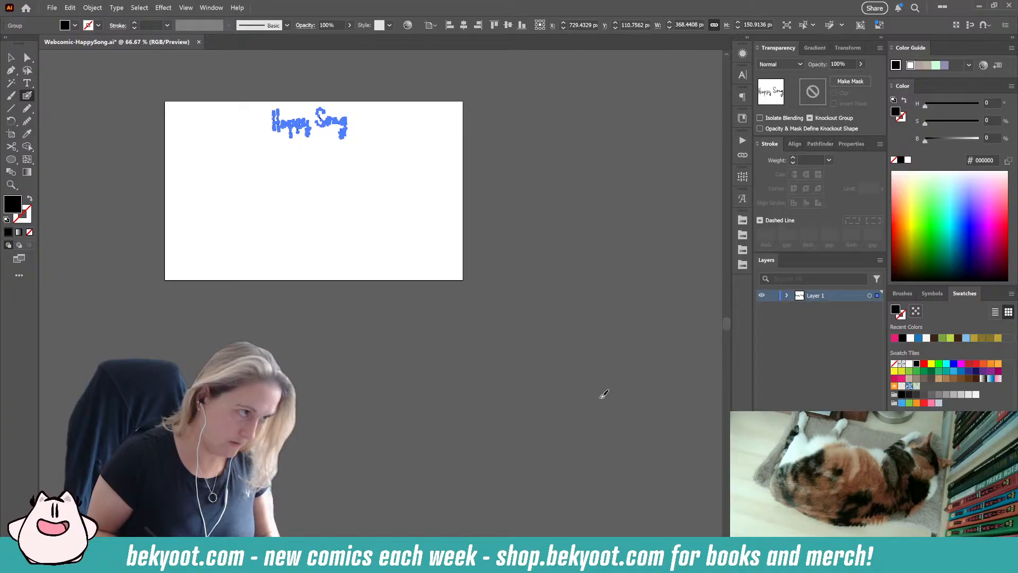
pyautogui.press('Return')
pyautogui.click(600, 396)
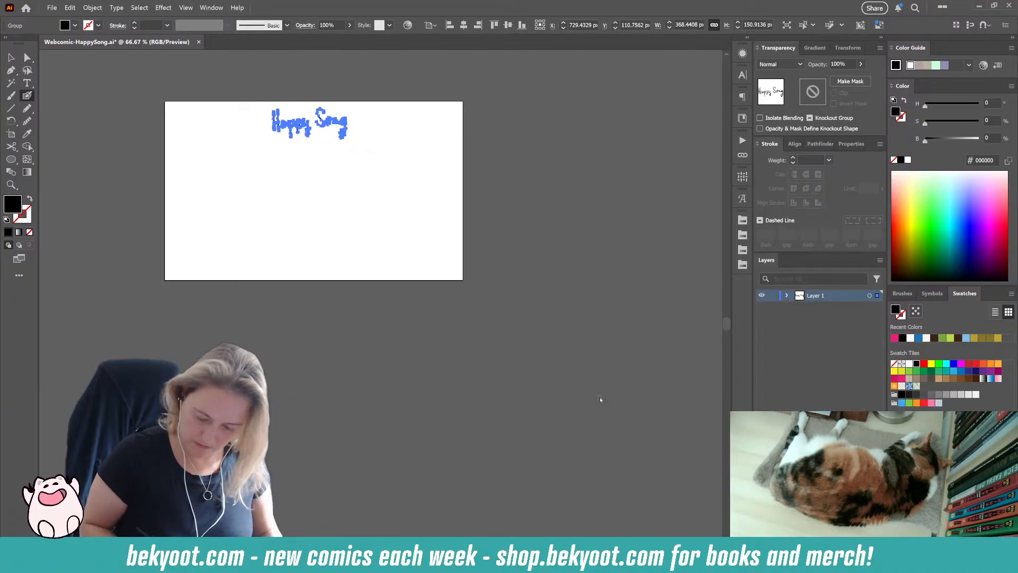
# Step: Extend the artboard downward to a height of about 2076 px
pyautogui.hotkey('shift', 'o')
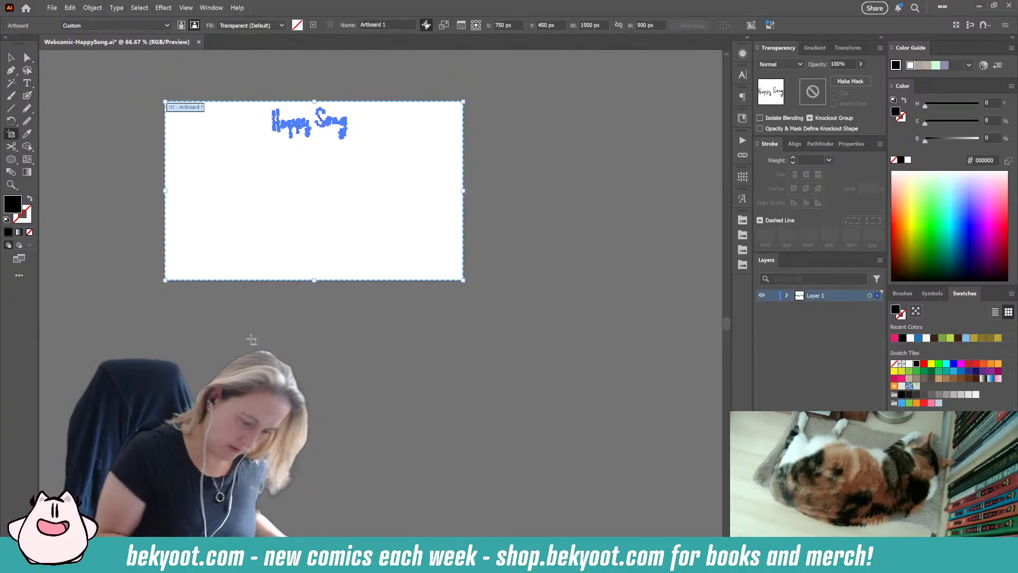
pyautogui.moveTo(314, 280); pyautogui.dragTo(314, 514)
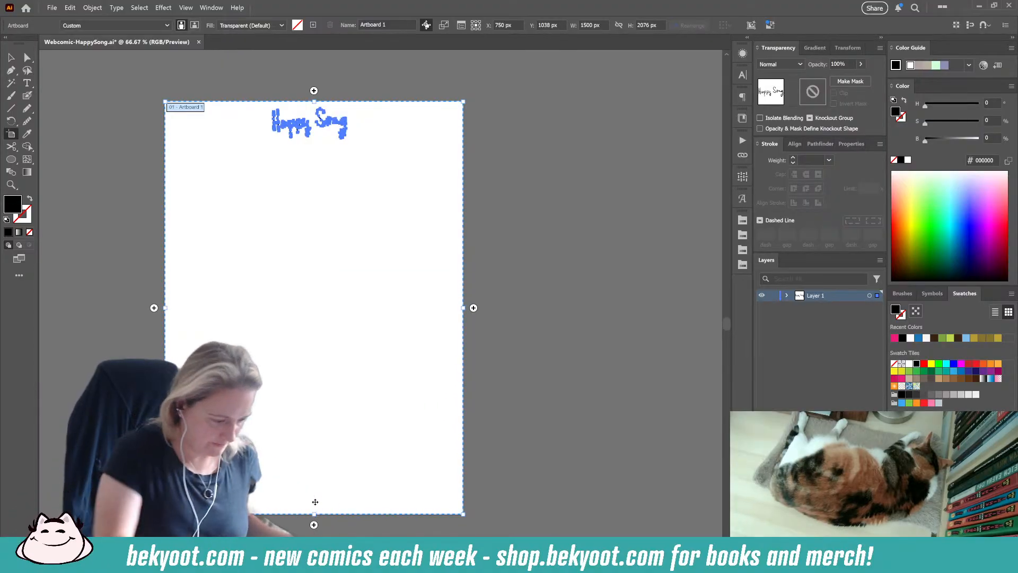
# Step: Paint a vertical line about 444 px long below the title near the artboard's left edge, and place a copy beside it
pyautogui.hotkey('shift', 'b')
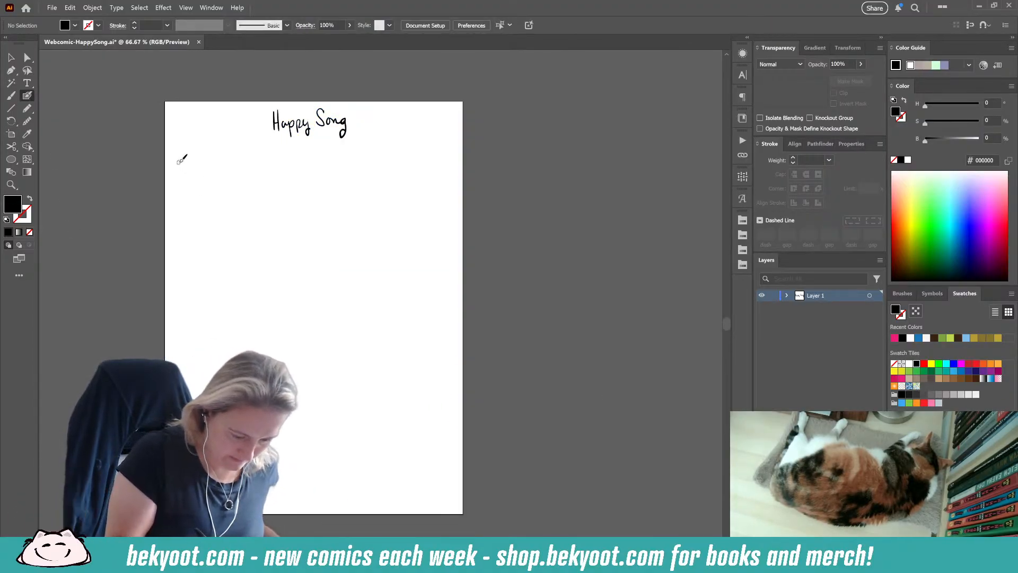
pyautogui.moveTo(179, 161); pyautogui.dragTo(185, 212)
pyautogui.press('v')
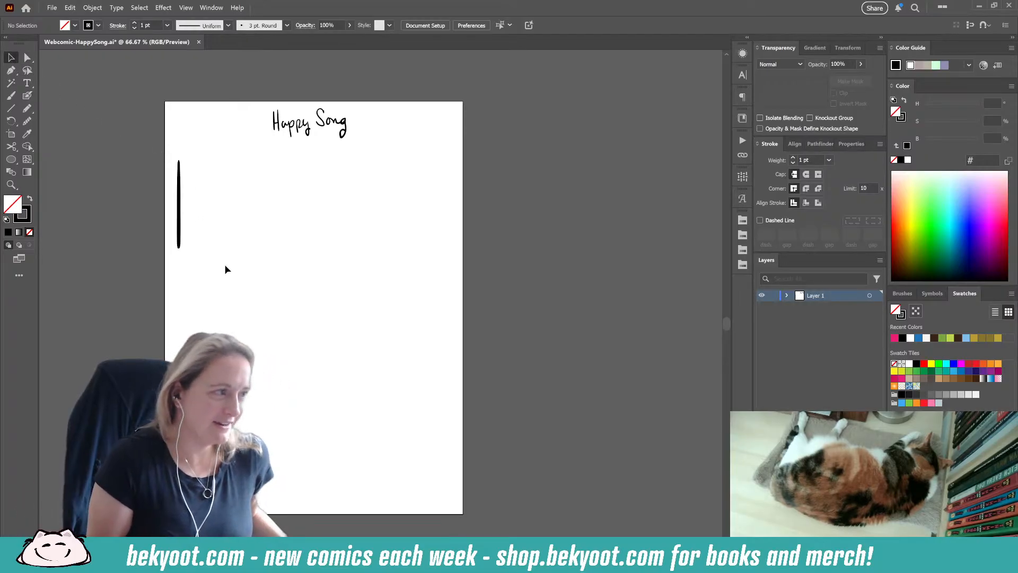
pyautogui.moveTo(179, 227); pyautogui.dragTo(248, 225)
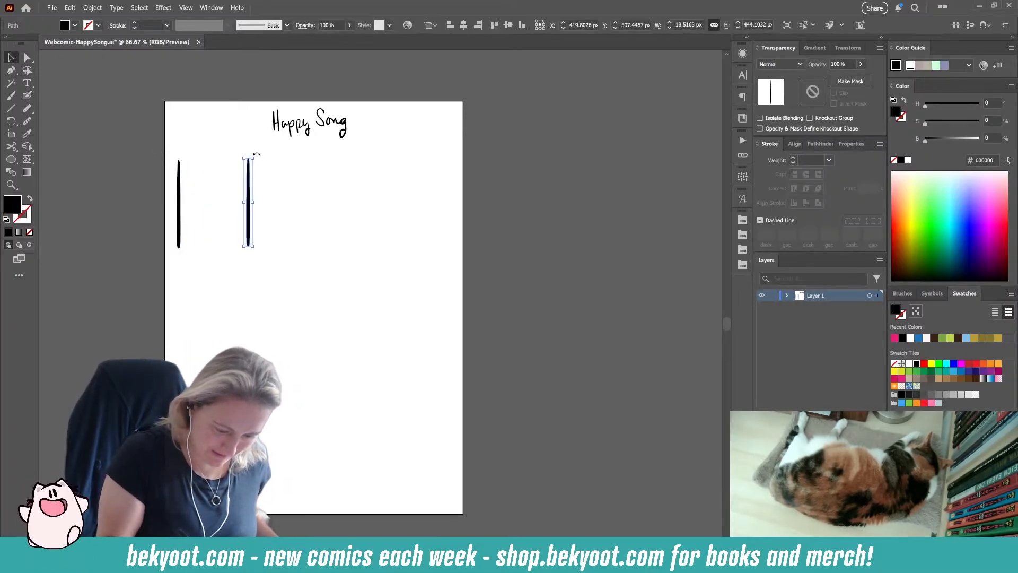
# Step: Form a corner from the line and its rotated copy, and close it with a duplicate corner into a grouped square panel frame
pyautogui.moveTo(255, 155)
pyautogui.mouseDown()
pyautogui.moveTo(208, 182)
pyautogui.moveTo(238, 161)
pyautogui.moveTo(315, 195)
pyautogui.moveTo(302, 278)
pyautogui.moveTo(236, 286)
pyautogui.mouseUp()
pyautogui.keyDown('shift'); pyautogui.click(179, 204); pyautogui.keyUp('shift')
pyautogui.hotkey('ctrl', 'g')
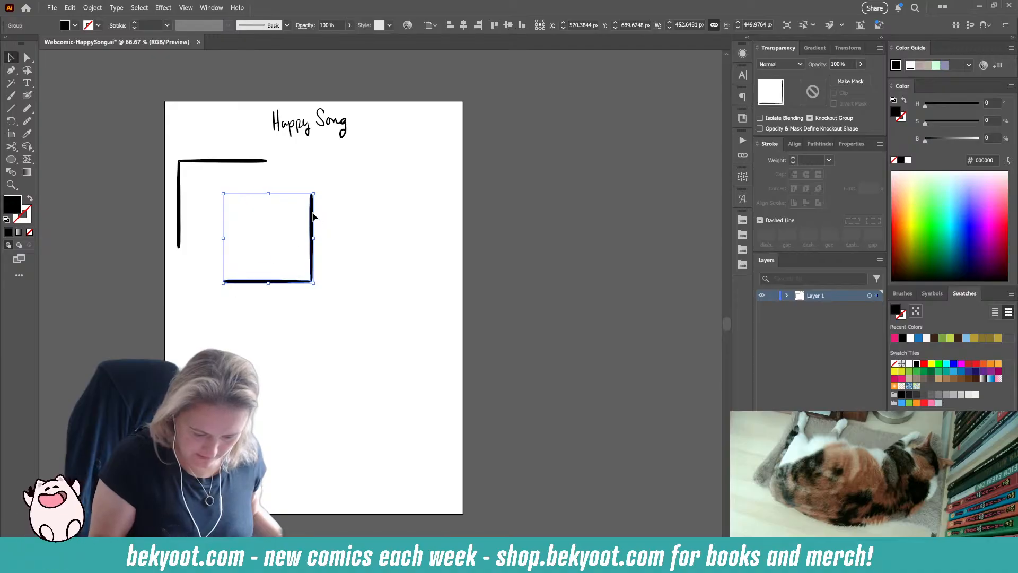
pyautogui.moveTo(313, 216); pyautogui.dragTo(267, 179)
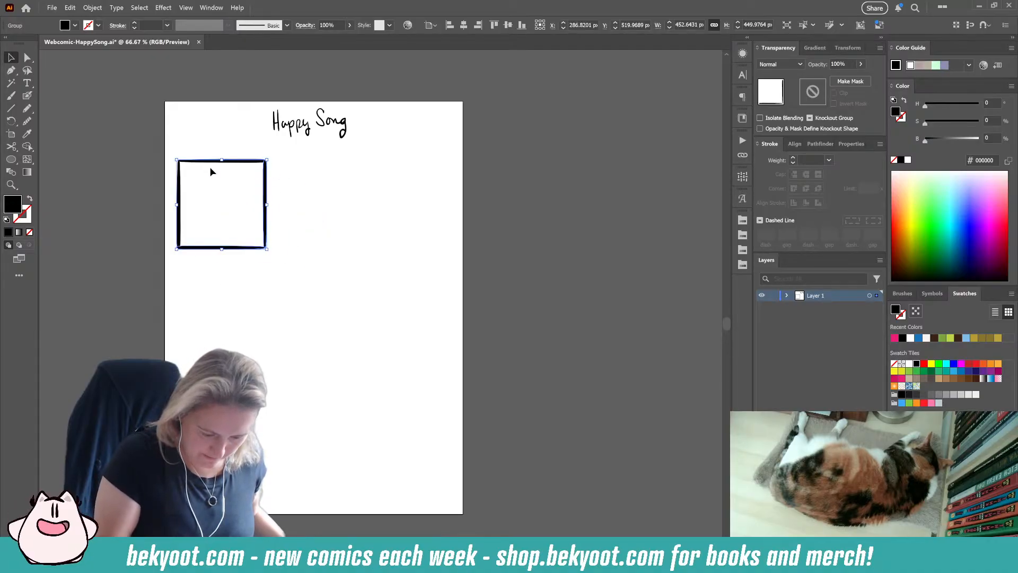
pyautogui.moveTo(172, 152); pyautogui.dragTo(193, 171)
pyautogui.hotkey('ctrl', 'g')
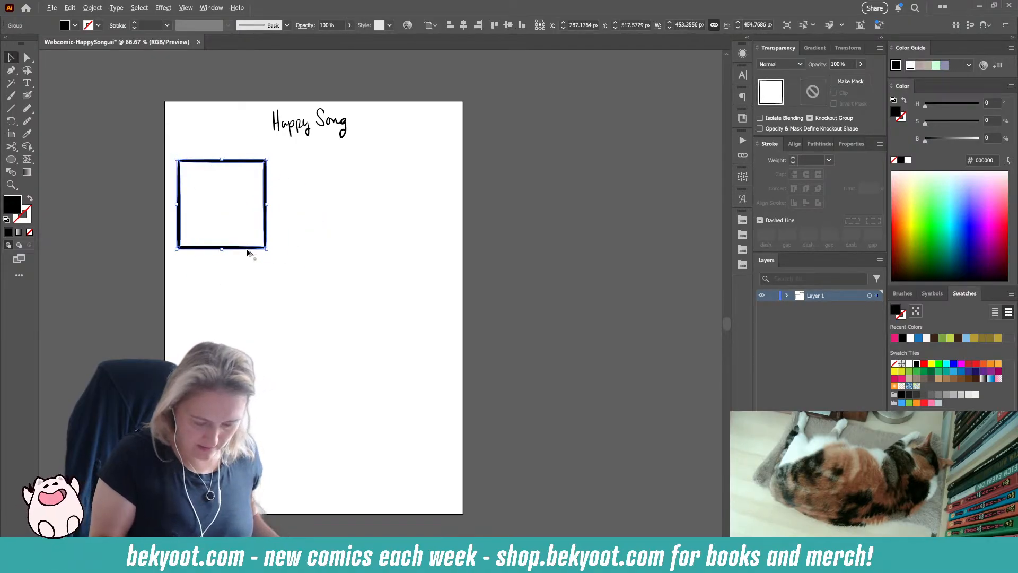
# Step: Duplicate the square frame twice into an evenly spaced row of three panels and group the row
pyautogui.moveTo(247, 253); pyautogui.dragTo(339, 251)
pyautogui.hotkey('ctrl', 'd')
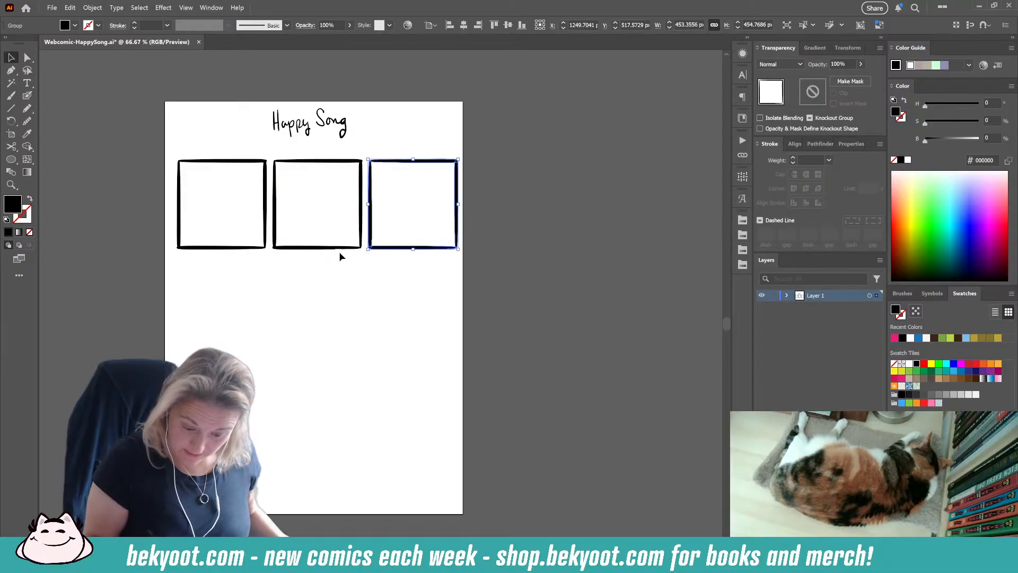
pyautogui.keyDown('shift'); pyautogui.click(320, 249); pyautogui.keyUp('shift')
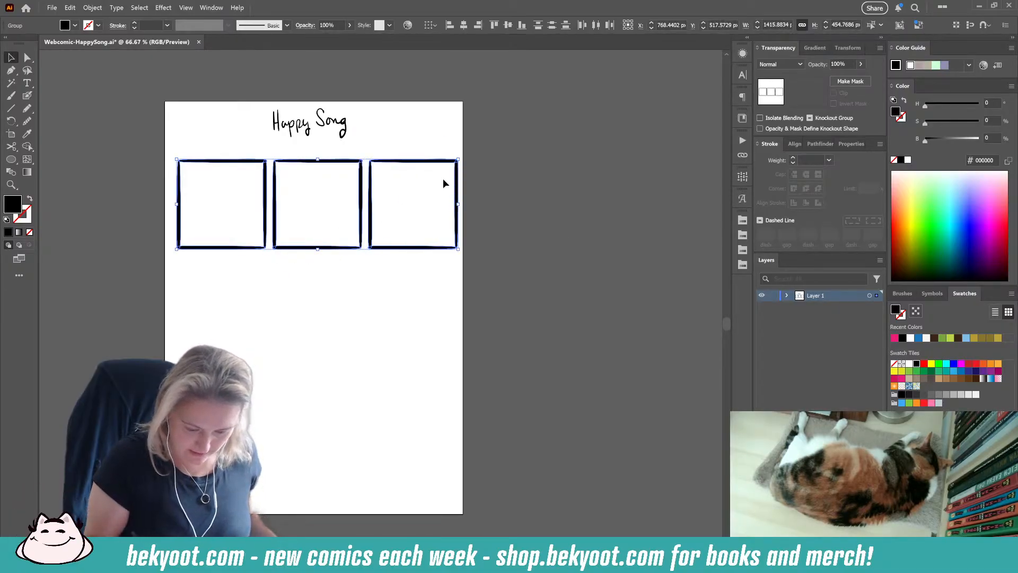
pyautogui.hotkey('ctrl', 'a')
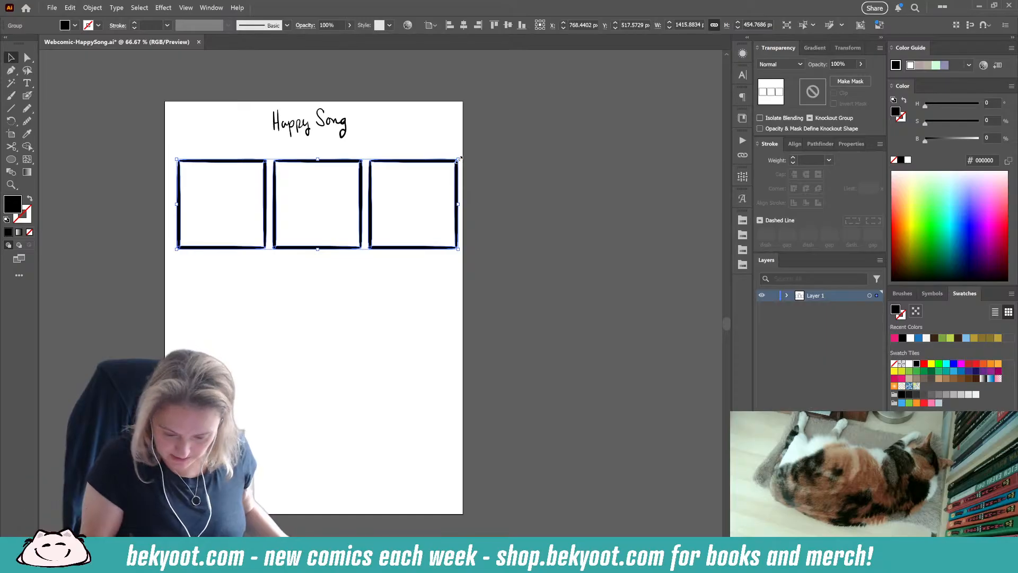
# Step: Scale the three-panel row down to about 1380 px wide and centre it horizontally on the artboard
pyautogui.moveTo(457, 159); pyautogui.dragTo(455, 160)
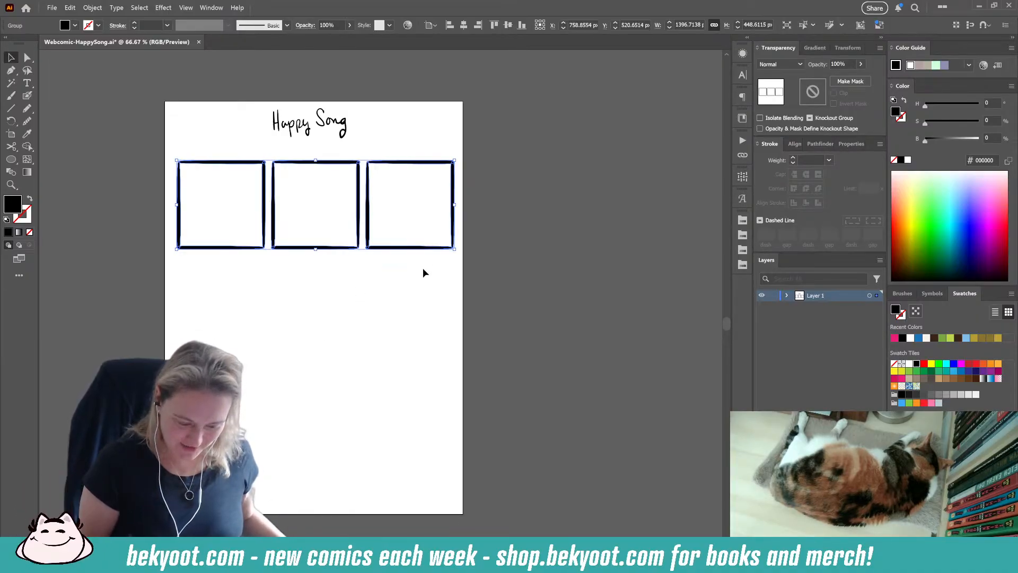
pyautogui.click(790, 143)
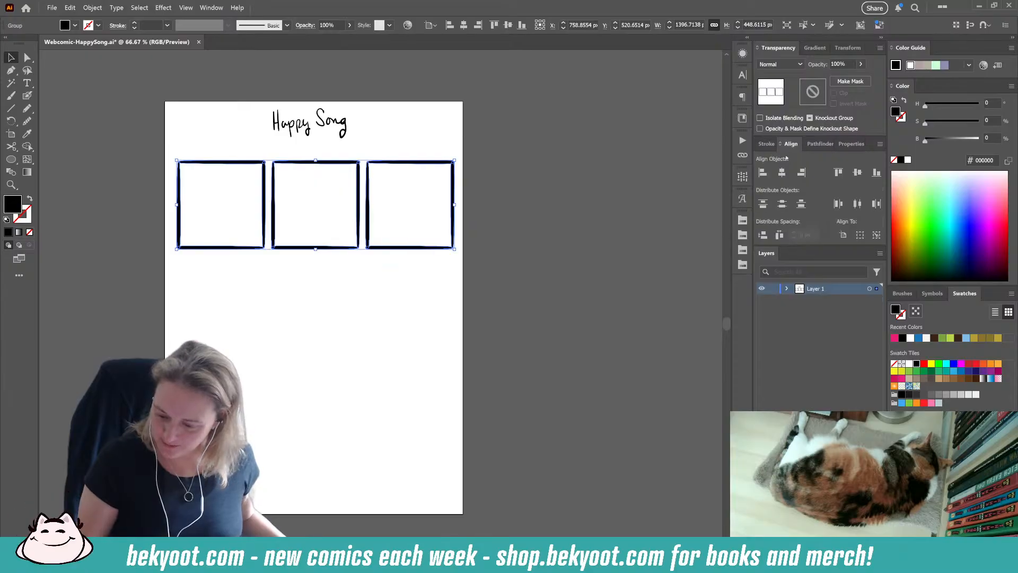
pyautogui.click(782, 172)
pyautogui.click(321, 328)
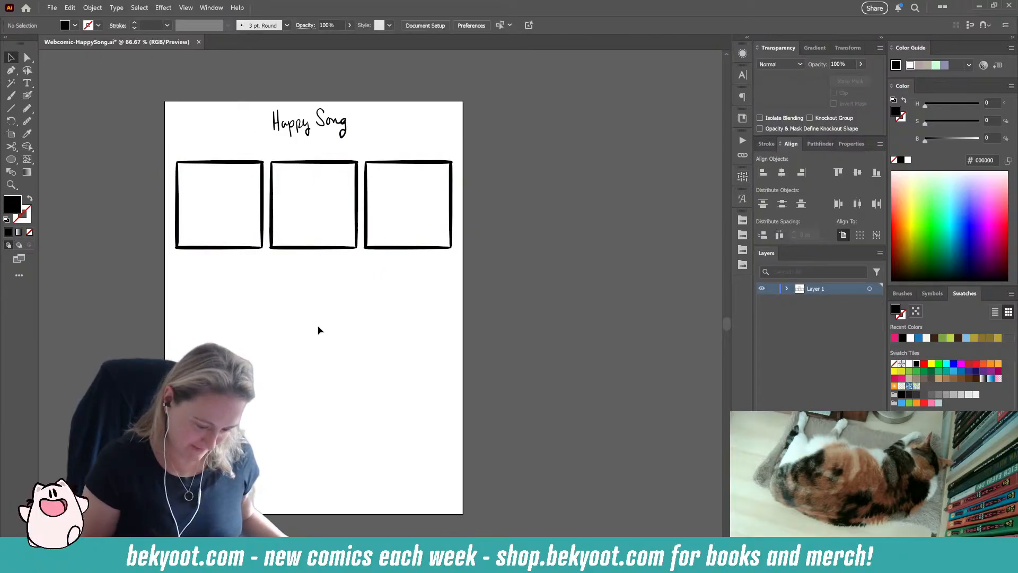
pyautogui.click(452, 176)
pyautogui.moveTo(454, 160); pyautogui.dragTo(449, 163)
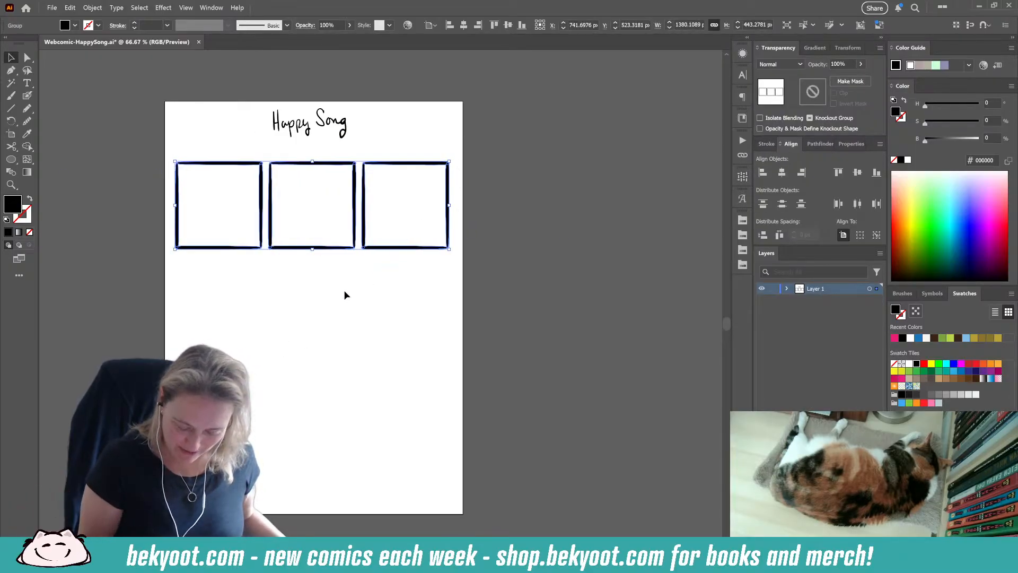
pyautogui.click(781, 172)
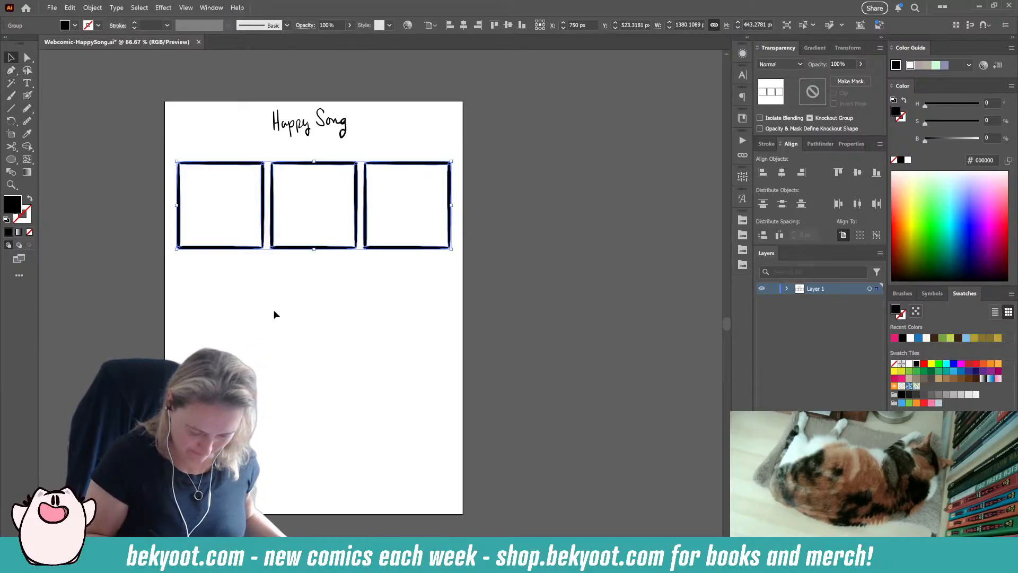
pyautogui.click(295, 353)
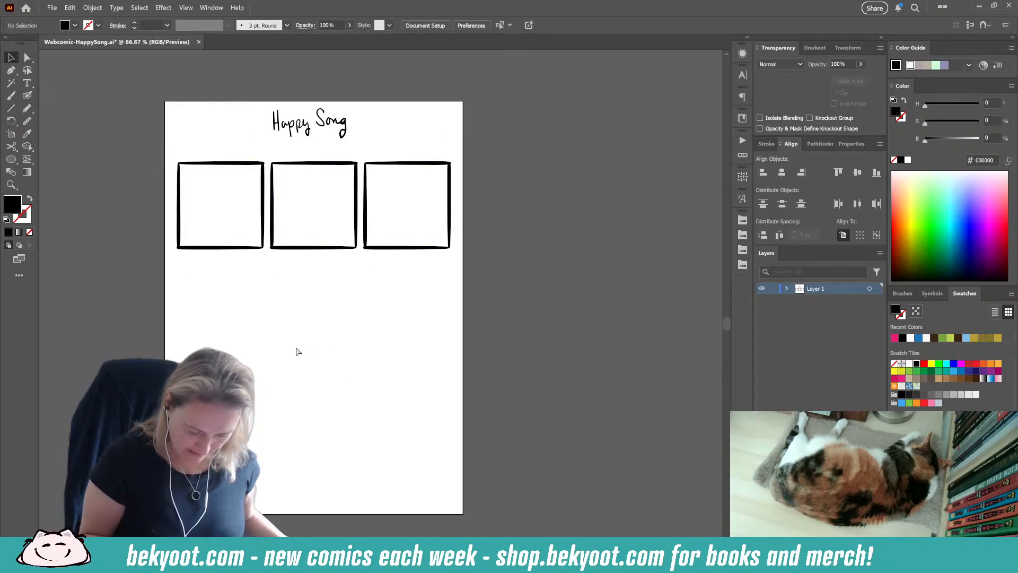
# Step: Draw a black square about 717 px wide below the panel row with the Rectangle tool, and place a copy flush beside it
pyautogui.click(11, 159)
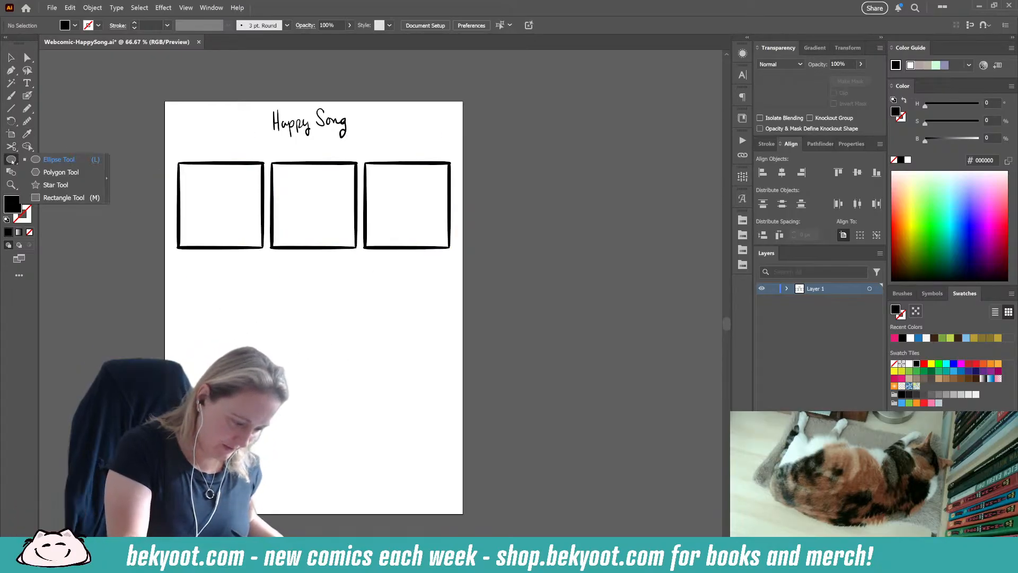
pyautogui.click(63, 197)
pyautogui.moveTo(164, 264); pyautogui.dragTo(307, 307)
pyautogui.press('v')
pyautogui.moveTo(227, 355); pyautogui.dragTo(366, 353)
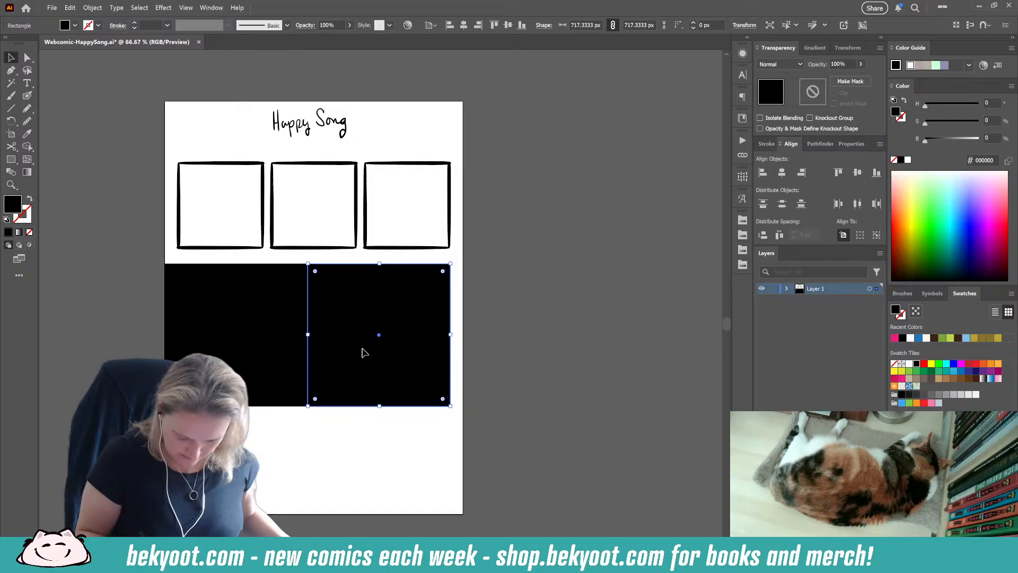
# Step: Scale both black squares together to about 748 px each, spanning the artboard width, and move them up directly below the panel row
pyautogui.keyDown('shift'); pyautogui.click(287, 380); pyautogui.keyUp('shift')
pyautogui.moveTo(455, 260); pyautogui.dragTo(463, 258)
pyautogui.moveTo(337, 301); pyautogui.dragTo(338, 295)
# Step: Extend the artboard downward to a height of about 2335 px
pyautogui.press('space')
pyautogui.moveTo(330, 442); pyautogui.dragTo(333, 314)
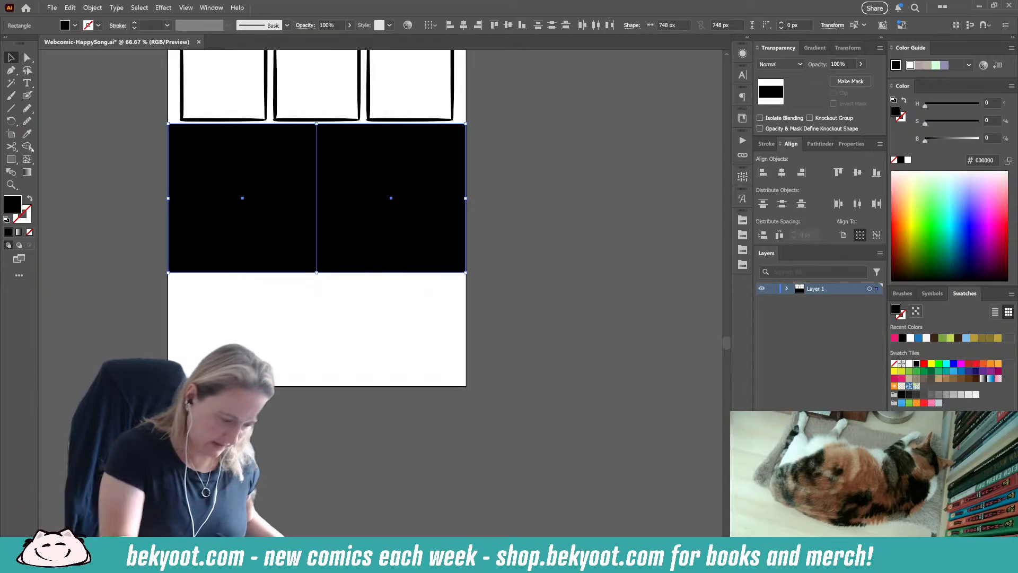
pyautogui.click(12, 134)
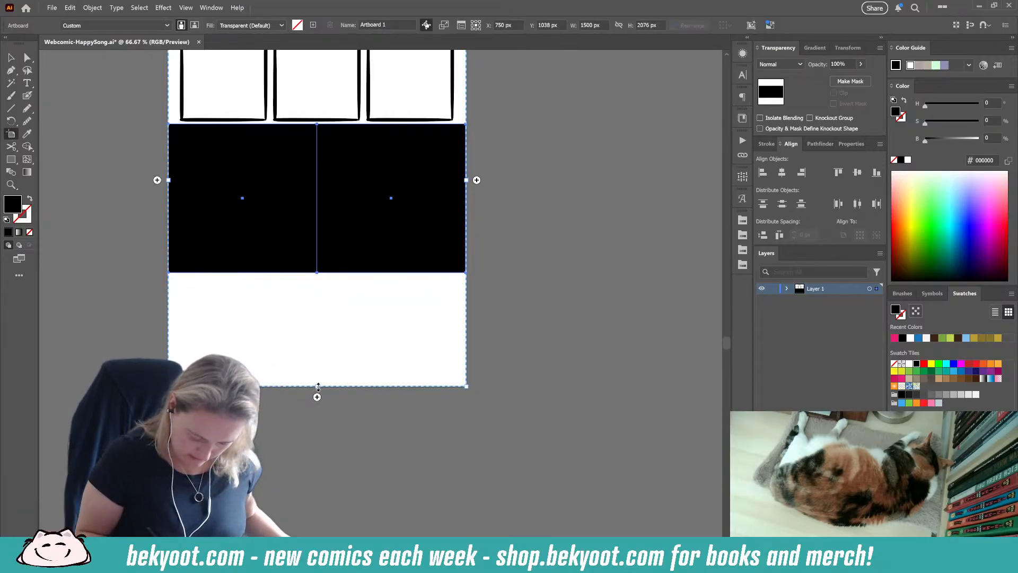
pyautogui.moveTo(318, 386); pyautogui.dragTo(316, 441)
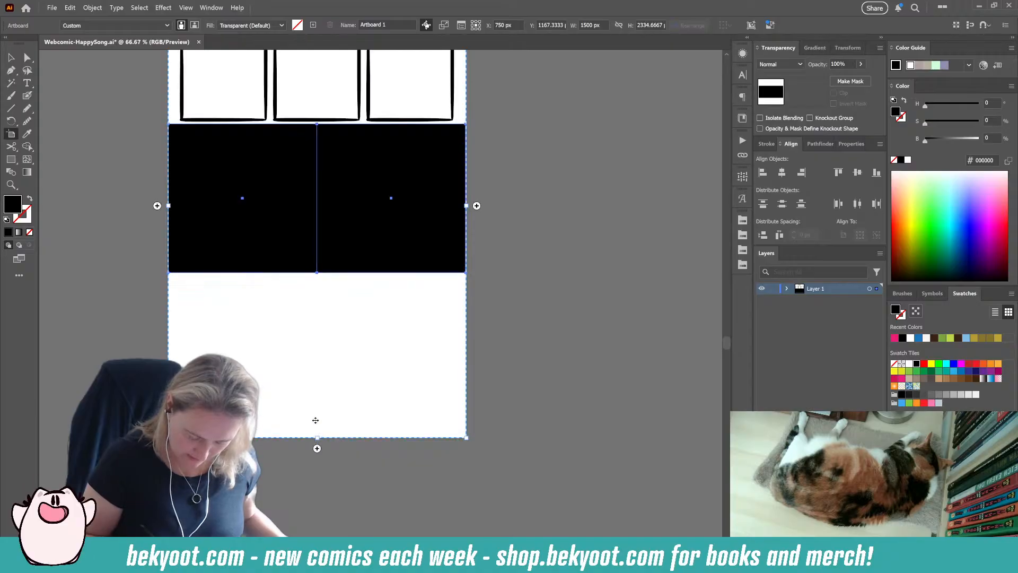
# Step: Swap the fill and stroke of the two large squares, leaving them as thin black outlines, and deselect them
pyautogui.moveTo(492, 282); pyautogui.dragTo(486, 335)
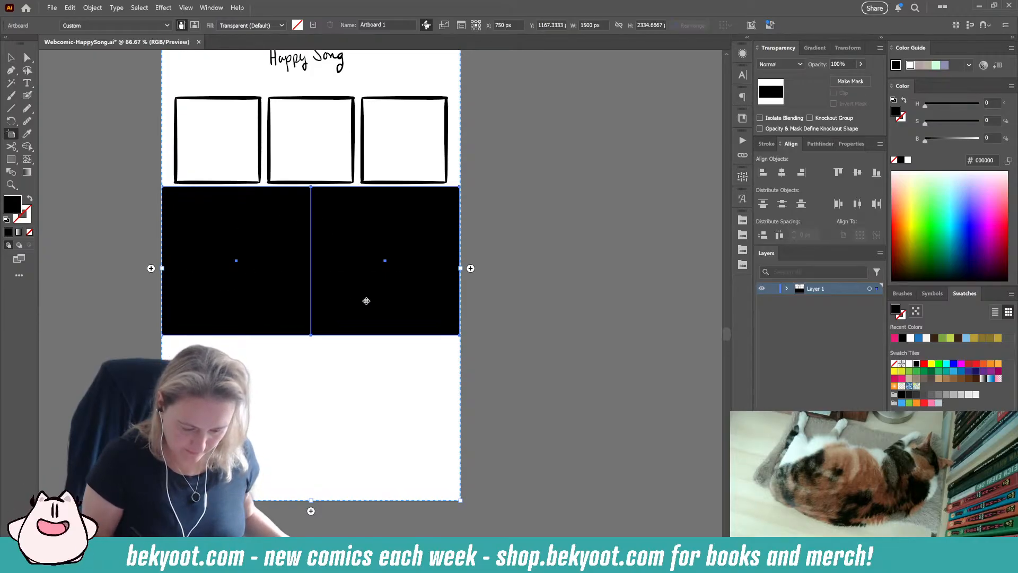
pyautogui.click(30, 199)
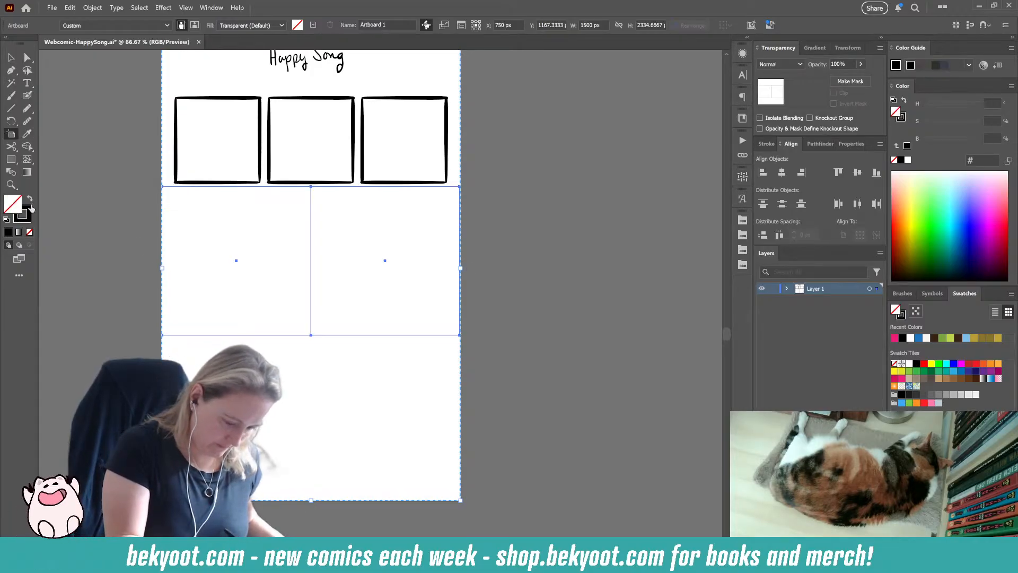
pyautogui.press('Escape')
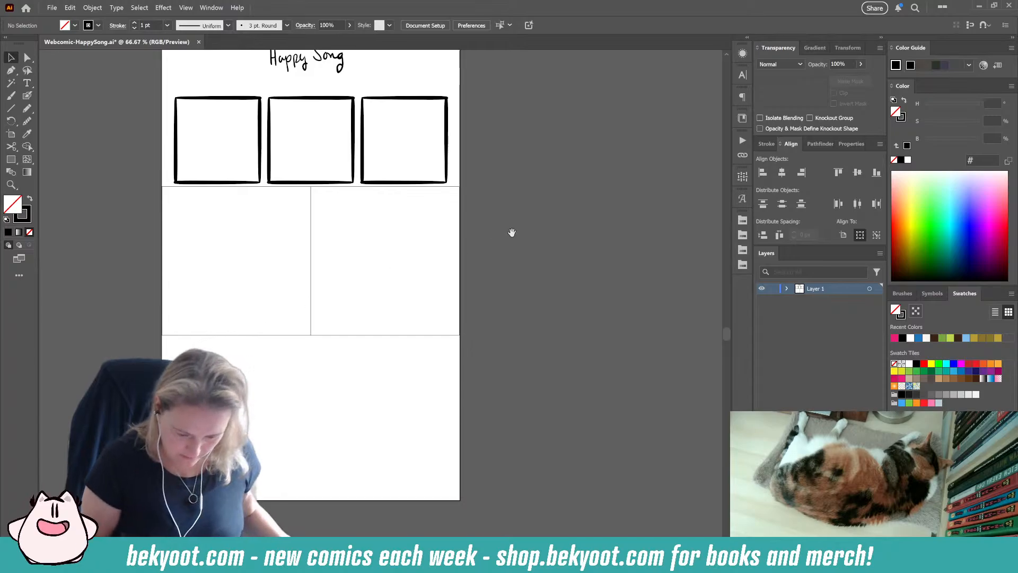
pyautogui.moveTo(511, 232); pyautogui.dragTo(489, 320)
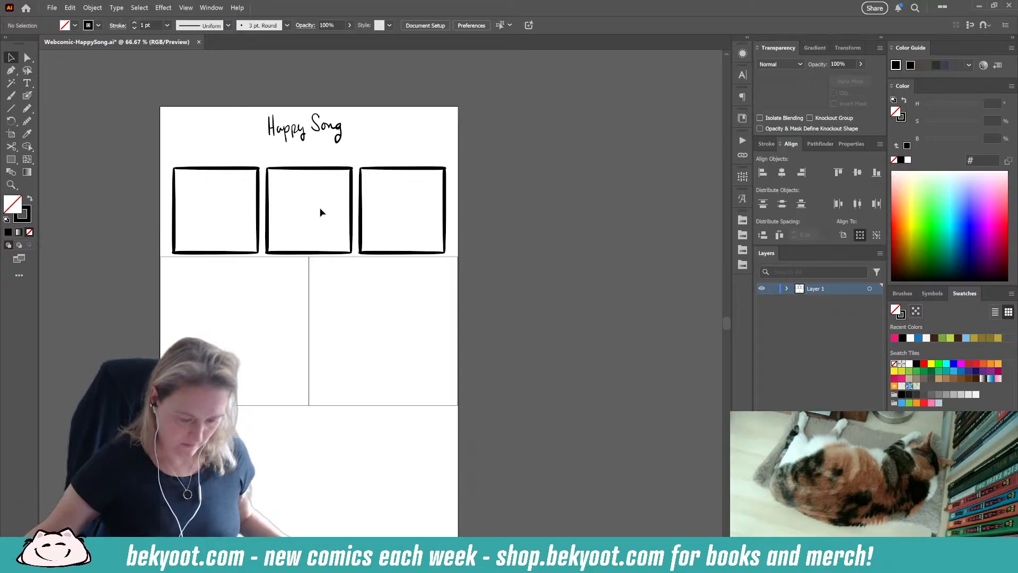
# Step: Move the row of three panels up to a Y position of about 478 px, widening the gap above the large squares
pyautogui.hotkey('ctrl', '+')
pyautogui.hotkey('ctrl', '+')
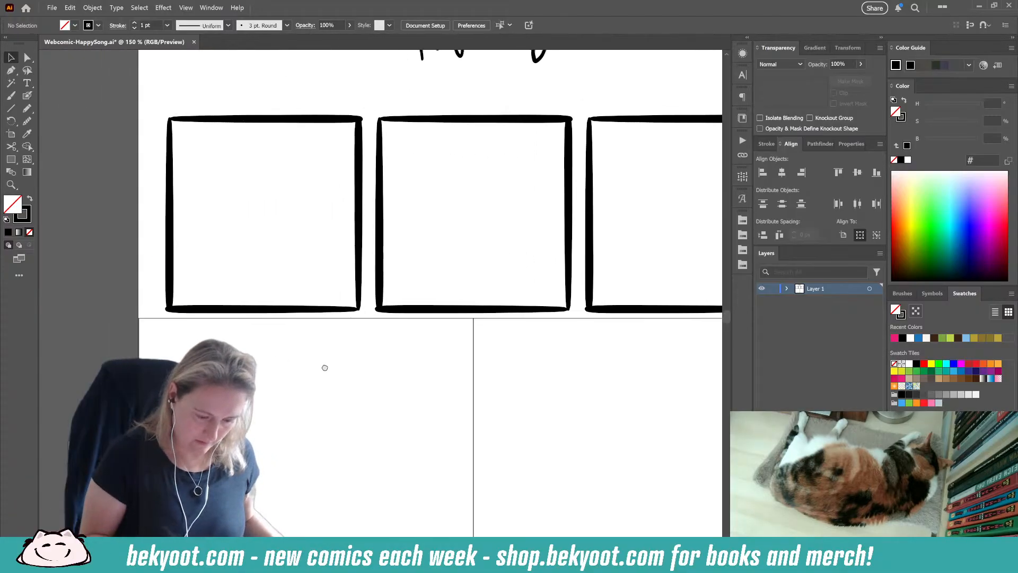
pyautogui.moveTo(325, 368); pyautogui.dragTo(342, 393)
pyautogui.moveTo(258, 325); pyautogui.dragTo(323, 373)
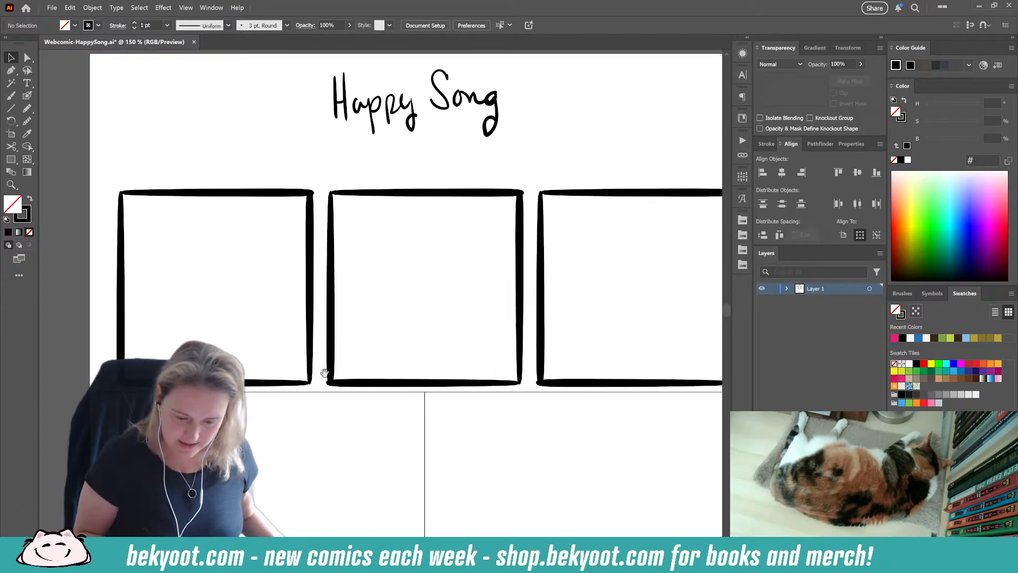
pyautogui.moveTo(488, 233); pyautogui.dragTo(548, 256)
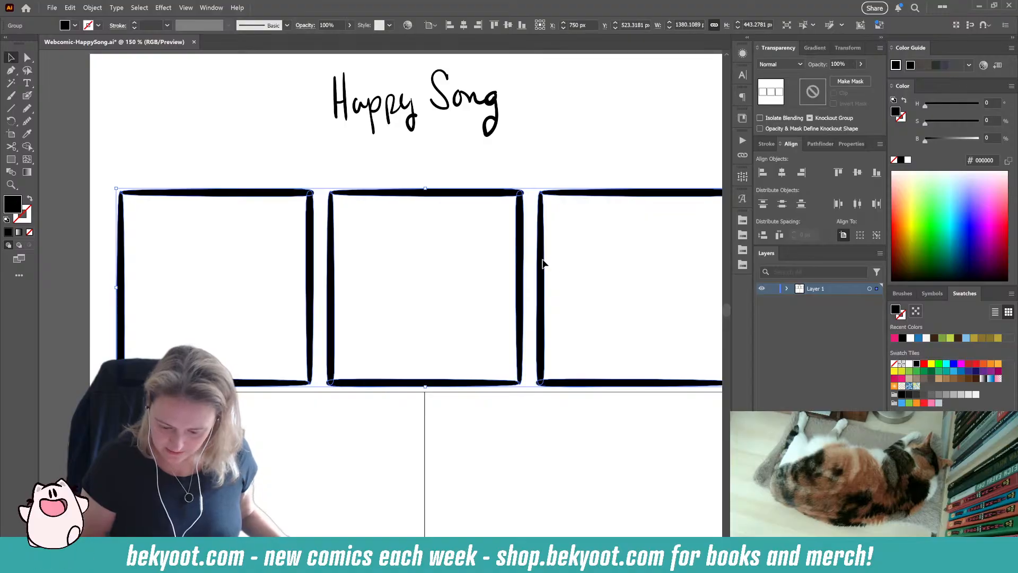
pyautogui.click(546, 259)
pyautogui.moveTo(317, 196); pyautogui.dragTo(542, 241)
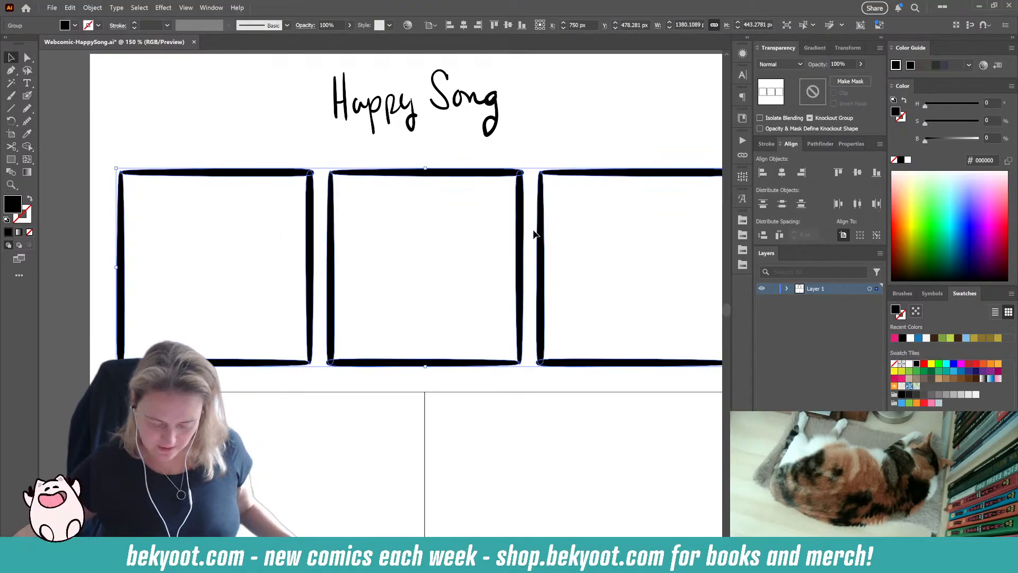
# Step: Sketch an egg-shaped figure on two legs, standing on a grassy hill with a music note beside it, in the first panel with the Blob Brush
pyautogui.hotkey('shift', 'b')
pyautogui.keyDown('ctrl'); pyautogui.click(61, 329); pyautogui.keyUp('ctrl')
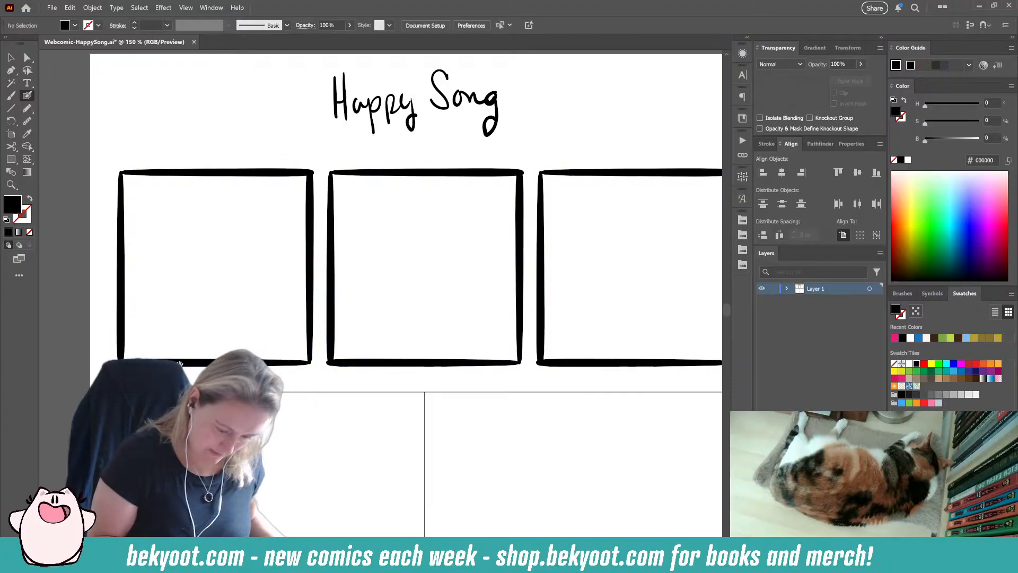
pyautogui.moveTo(143, 306)
pyautogui.mouseDown()
pyautogui.moveTo(206, 290)
pyautogui.moveTo(326, 299)
pyautogui.moveTo(350, 322)
pyautogui.mouseUp()
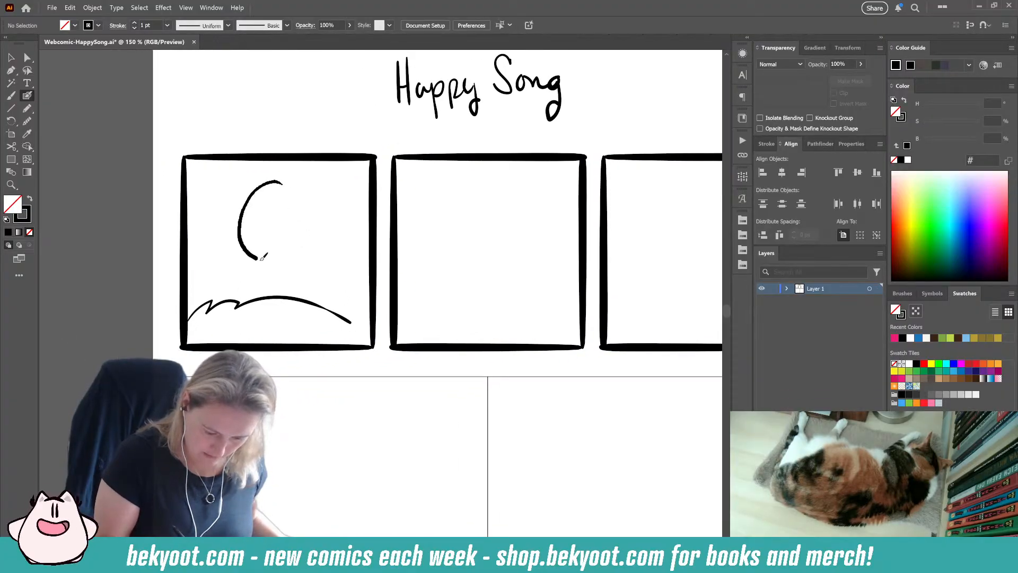
pyautogui.moveTo(308, 225); pyautogui.dragTo(282, 179)
pyautogui.hotkey('ctrl', 'z')
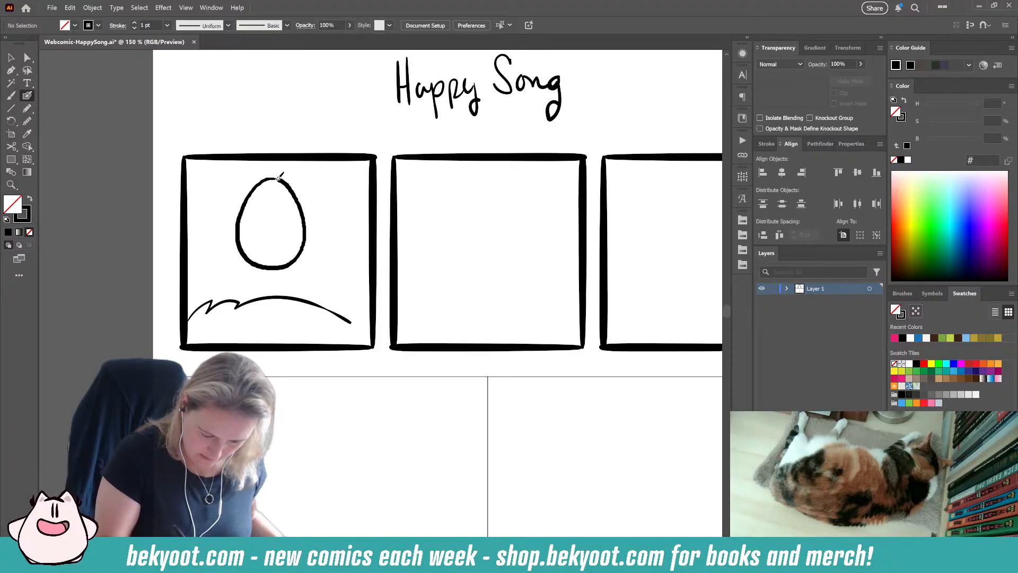
pyautogui.moveTo(278, 179); pyautogui.dragTo(280, 180)
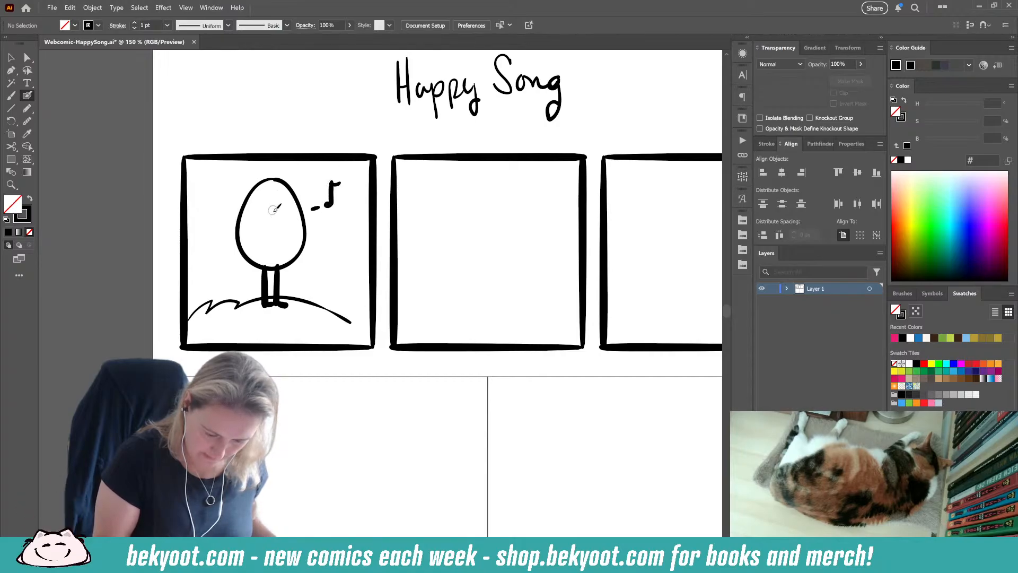
pyautogui.keyDown('ctrl'); pyautogui.click(291, 189); pyautogui.keyUp('ctrl')
pyautogui.moveTo(310, 175); pyautogui.dragTo(305, 171)
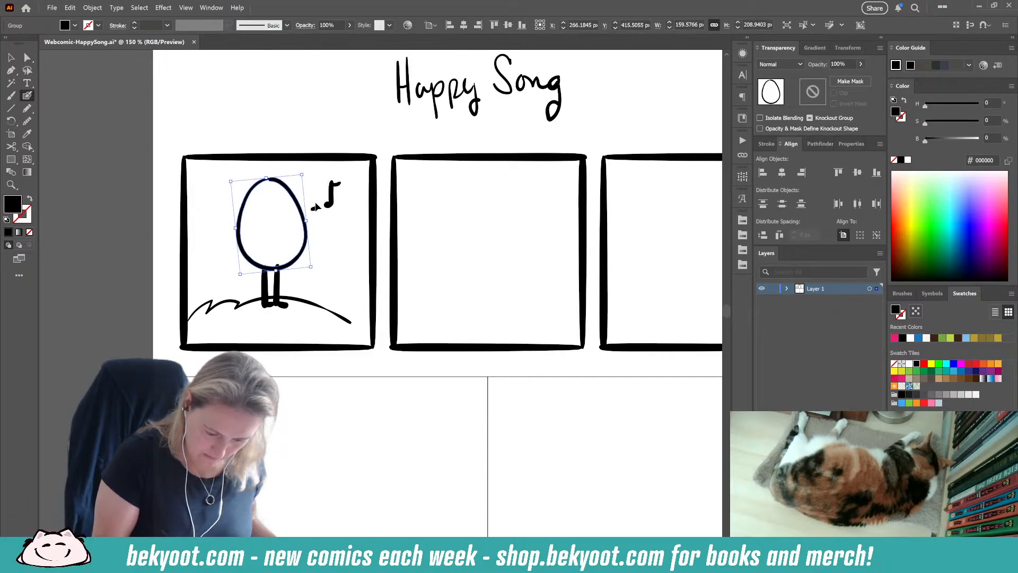
# Step: Sketch the second panel with a hill, a legged round figure with an exclamation mark, and a large foreground curve with a music note
pyautogui.moveTo(345, 370); pyautogui.dragTo(281, 348)
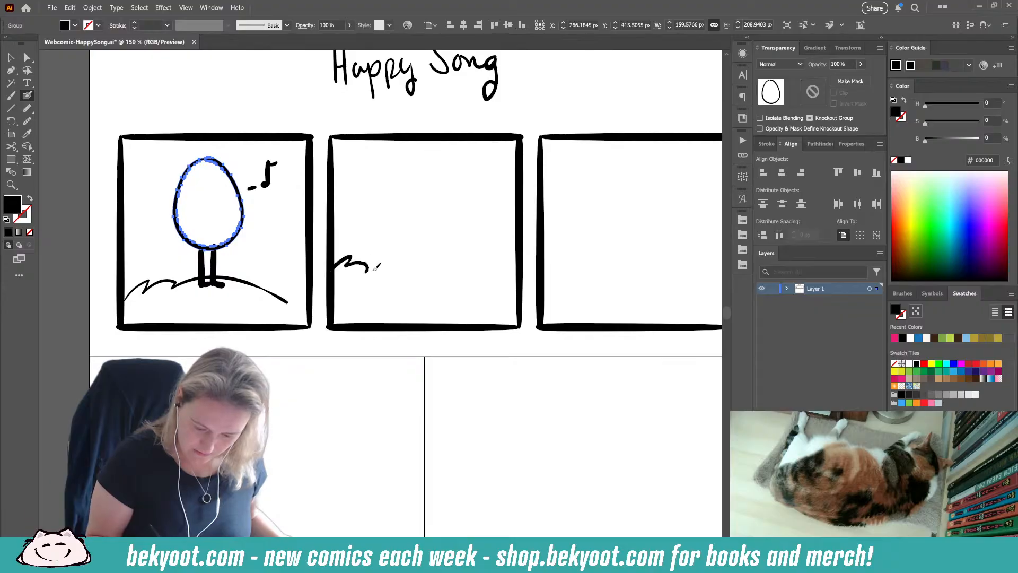
pyautogui.moveTo(375, 267); pyautogui.dragTo(432, 297)
pyautogui.moveTo(504, 201)
pyautogui.mouseDown()
pyautogui.moveTo(472, 250)
pyautogui.moveTo(460, 323)
pyautogui.mouseUp()
pyautogui.moveTo(485, 213); pyautogui.dragTo(479, 218)
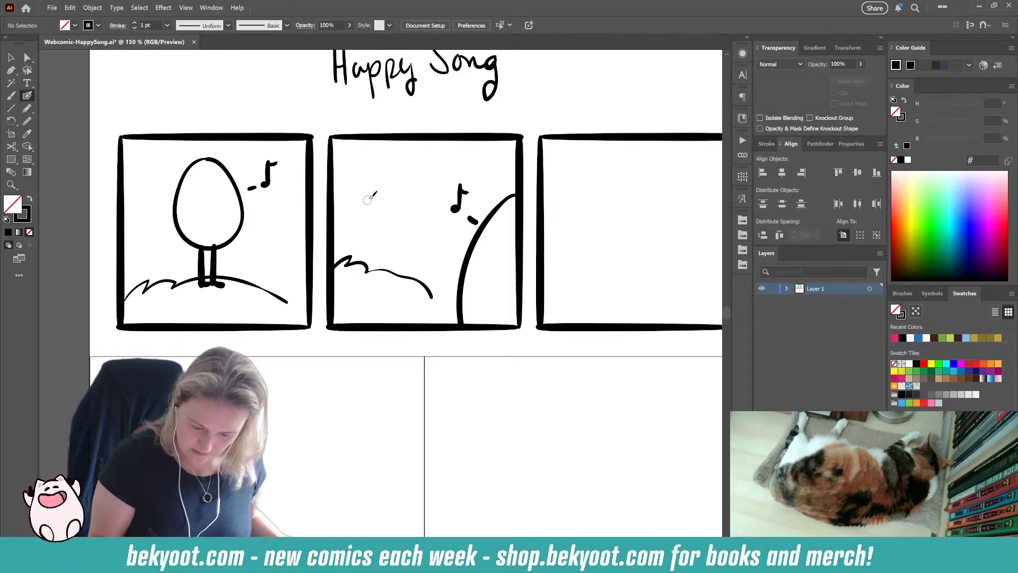
pyautogui.moveTo(409, 190)
pyautogui.mouseDown()
pyautogui.moveTo(382, 235)
pyautogui.moveTo(368, 177)
pyautogui.moveTo(397, 202)
pyautogui.moveTo(369, 243)
pyautogui.mouseUp()
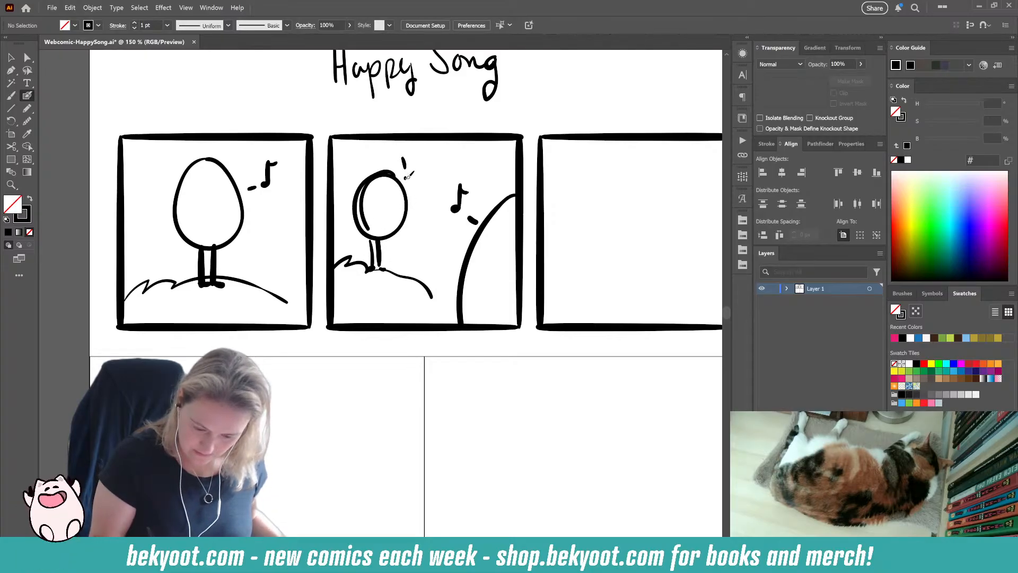
# Step: Sketch three oval figures on short legs standing side by side on an uneven ground line in the third panel
pyautogui.moveTo(386, 378); pyautogui.dragTo(245, 366)
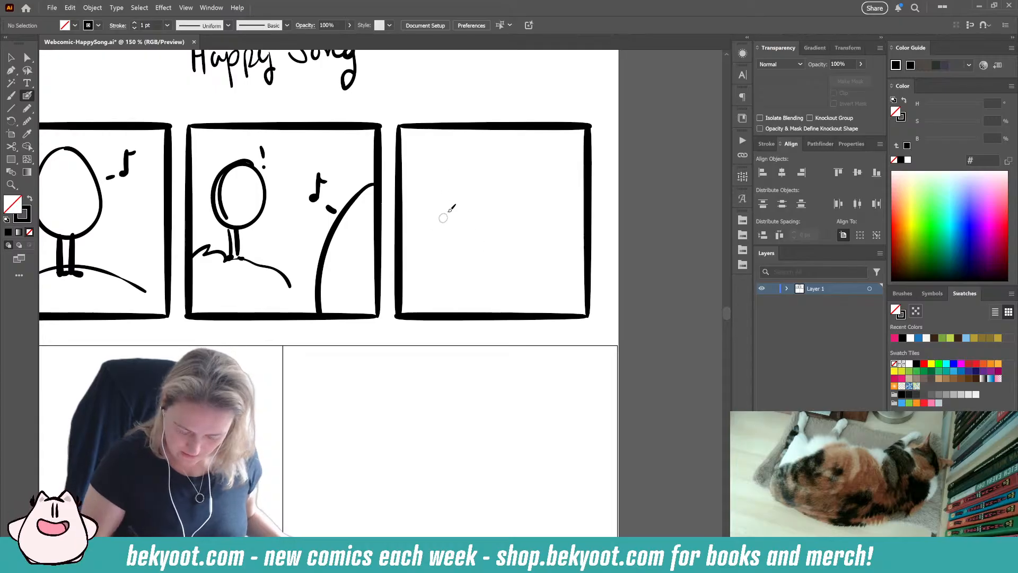
pyautogui.moveTo(449, 170)
pyautogui.mouseDown()
pyautogui.moveTo(454, 239)
pyautogui.moveTo(450, 169)
pyautogui.moveTo(513, 245)
pyautogui.mouseUp()
pyautogui.moveTo(500, 168); pyautogui.dragTo(530, 214)
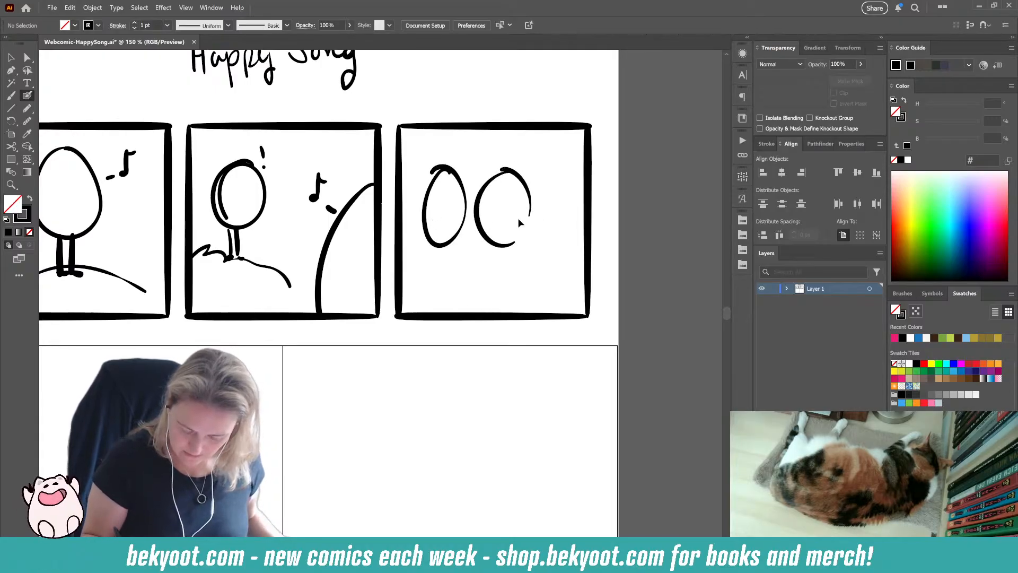
pyautogui.moveTo(553, 173); pyautogui.dragTo(554, 170)
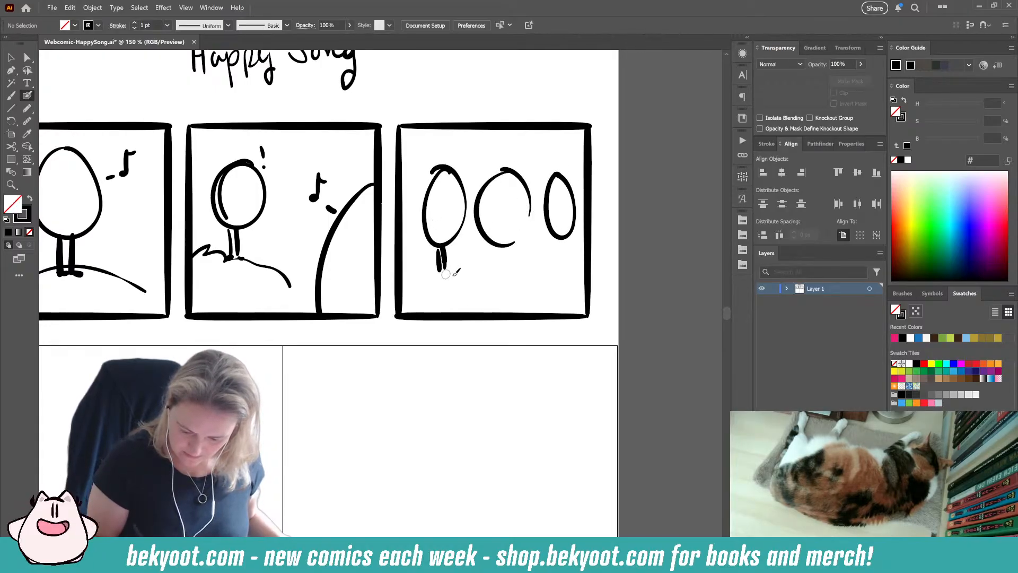
pyautogui.moveTo(561, 241); pyautogui.dragTo(559, 256)
pyautogui.moveTo(567, 239); pyautogui.dragTo(568, 245)
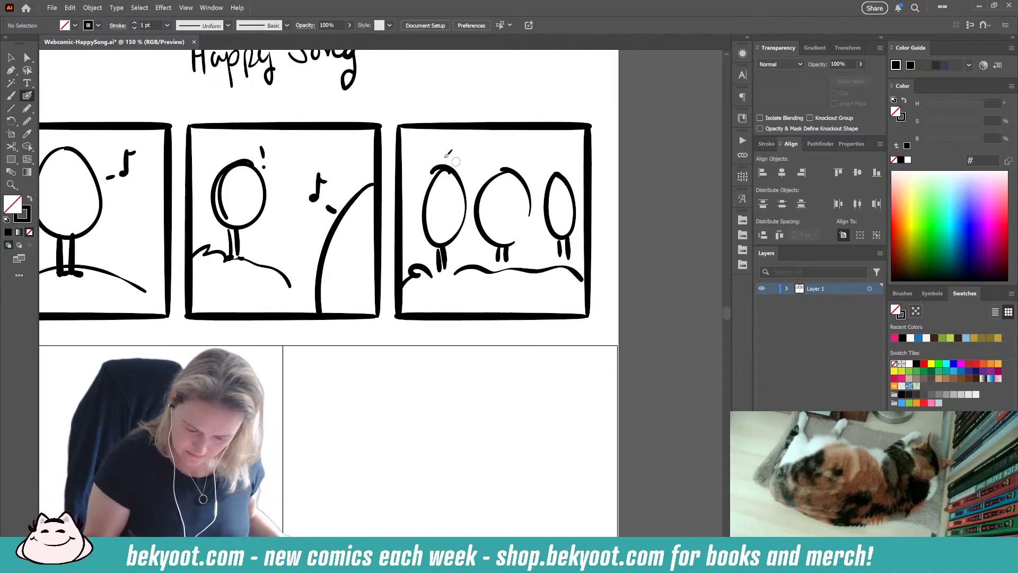
# Step: Draw music notes above the three figures in the third panel, with small accent marks beside their heads
pyautogui.moveTo(455, 153)
pyautogui.mouseDown()
pyautogui.moveTo(458, 131)
pyautogui.moveTo(500, 153)
pyautogui.moveTo(509, 143)
pyautogui.moveTo(506, 158)
pyautogui.moveTo(551, 159)
pyautogui.moveTo(556, 141)
pyautogui.moveTo(577, 166)
pyautogui.mouseUp()
pyautogui.moveTo(554, 160); pyautogui.dragTo(548, 166)
pyautogui.moveTo(473, 171); pyautogui.dragTo(476, 168)
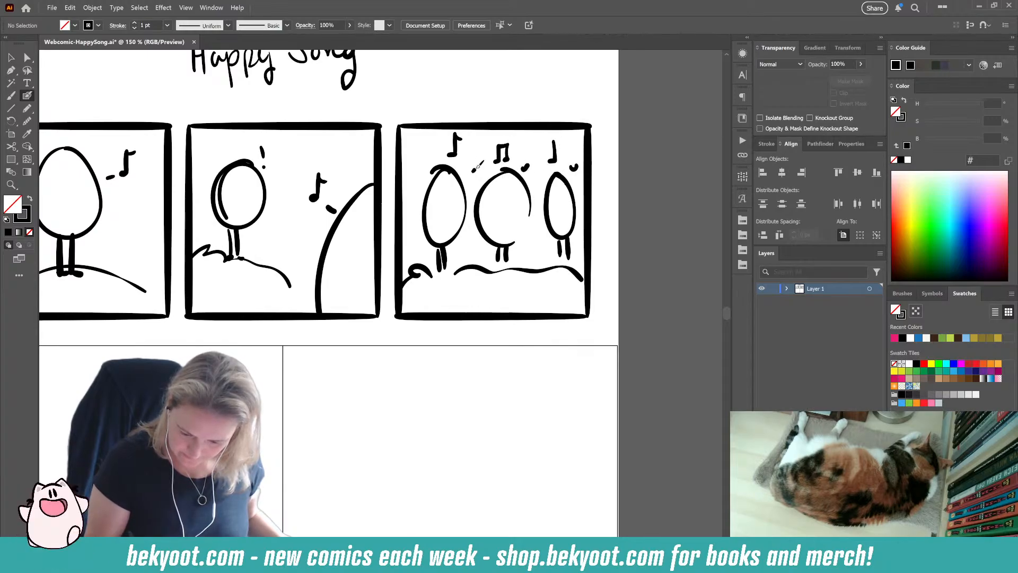
# Step: Sketch a loose, grassy ground line across the lower part of both large squares
pyautogui.scroll(-5, 374, 417)
pyautogui.hscroll(-3, 475, 270)
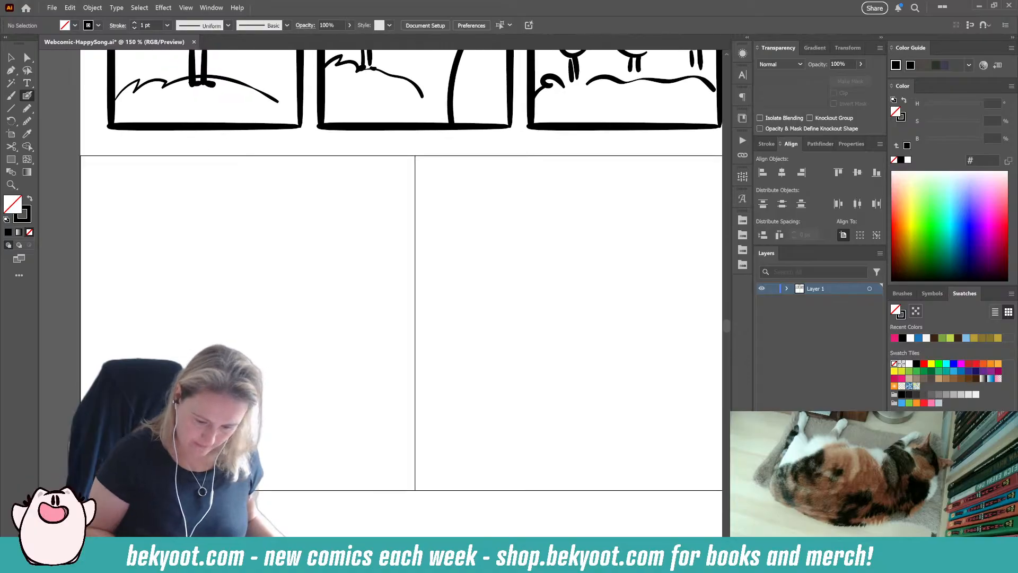
pyautogui.scroll(-1, 257, 313)
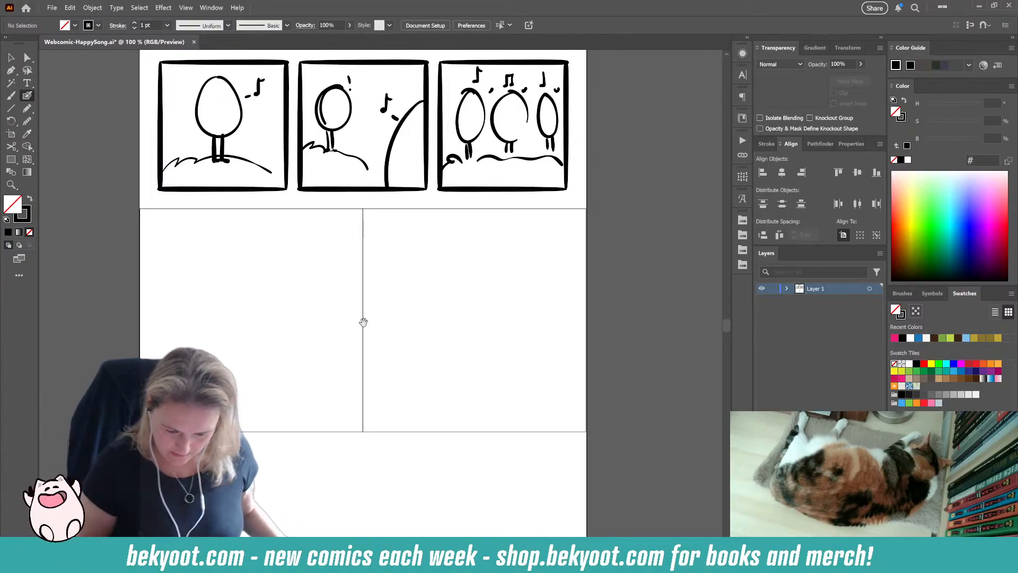
pyautogui.moveTo(364, 320); pyautogui.dragTo(373, 364)
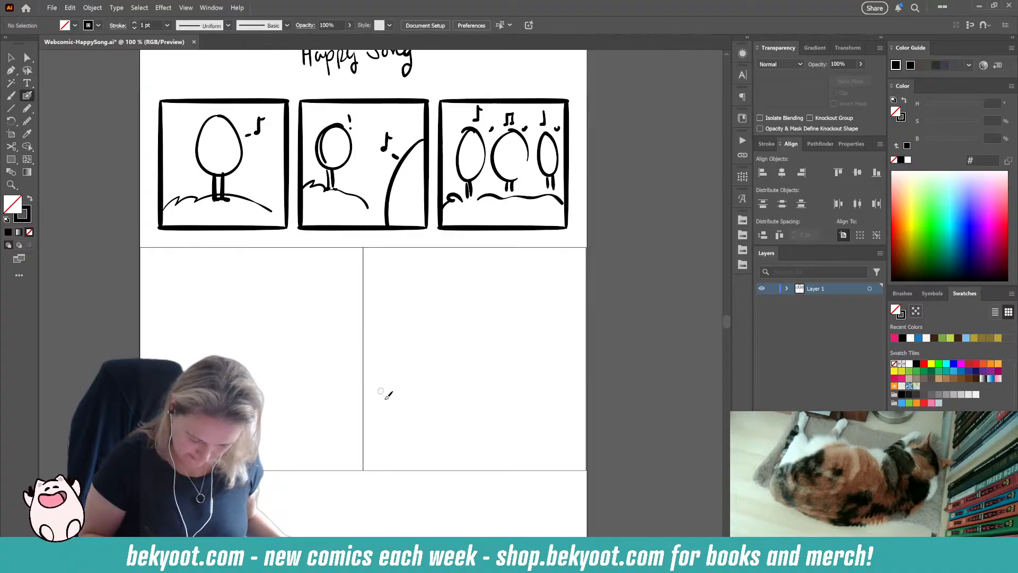
pyautogui.moveTo(364, 421)
pyautogui.mouseDown()
pyautogui.moveTo(379, 403)
pyautogui.moveTo(374, 422)
pyautogui.moveTo(405, 407)
pyautogui.moveTo(426, 414)
pyautogui.mouseUp()
pyautogui.hotkey('ctrl', 'z')
pyautogui.hotkey('ctrl', 'z')
pyautogui.moveTo(363, 435)
pyautogui.mouseDown()
pyautogui.moveTo(377, 427)
pyautogui.moveTo(476, 439)
pyautogui.mouseUp()
pyautogui.moveTo(484, 441); pyautogui.dragTo(499, 441)
pyautogui.moveTo(517, 445); pyautogui.dragTo(607, 437)
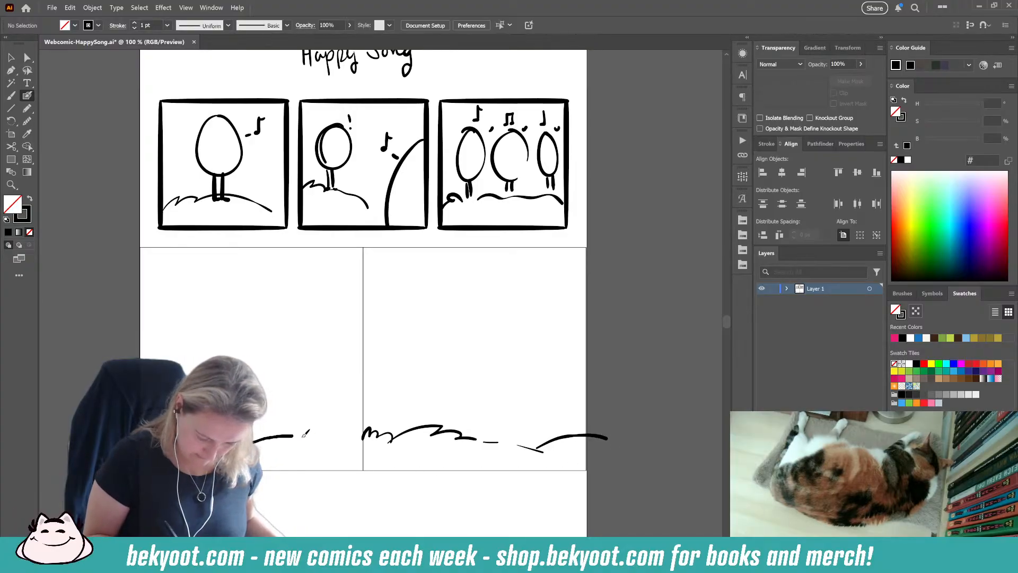
pyautogui.moveTo(305, 435); pyautogui.dragTo(359, 448)
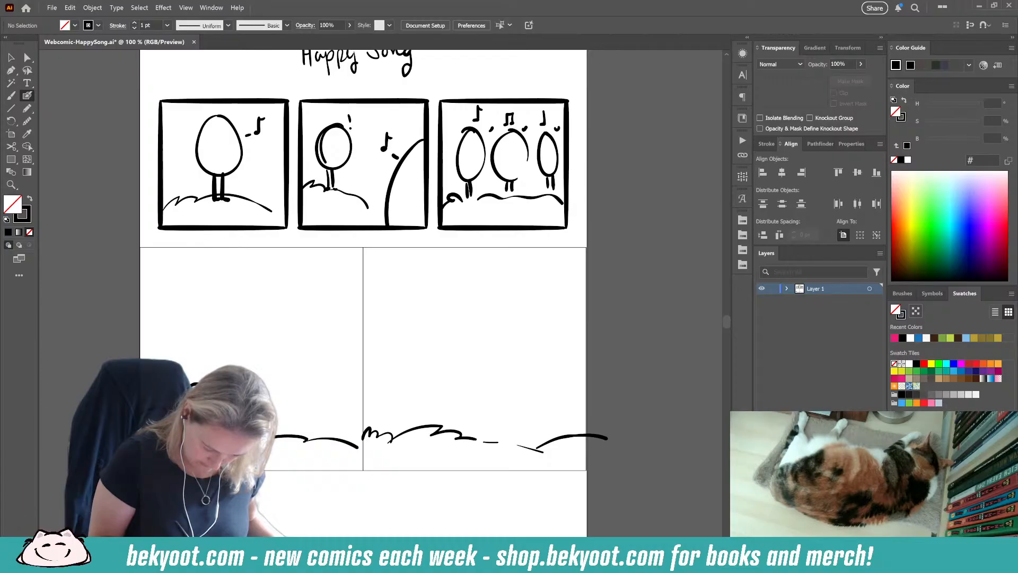
# Step: Sketch small figures with exclamation marks on the first large square's ground line, and a big music note near the dividing line
pyautogui.hotkey('ctrl', 'z')
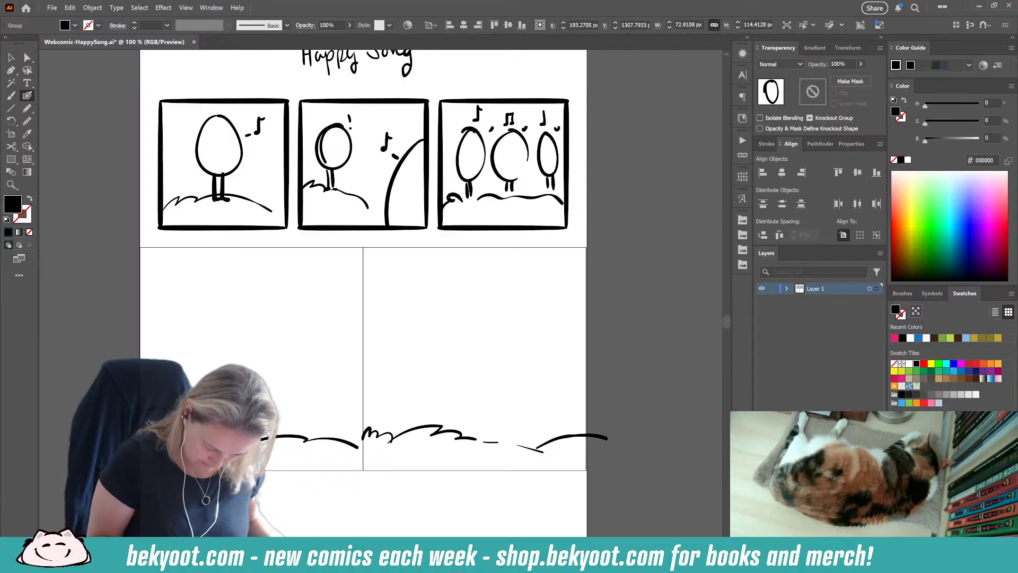
pyautogui.hotkey('ctrl', 'z')
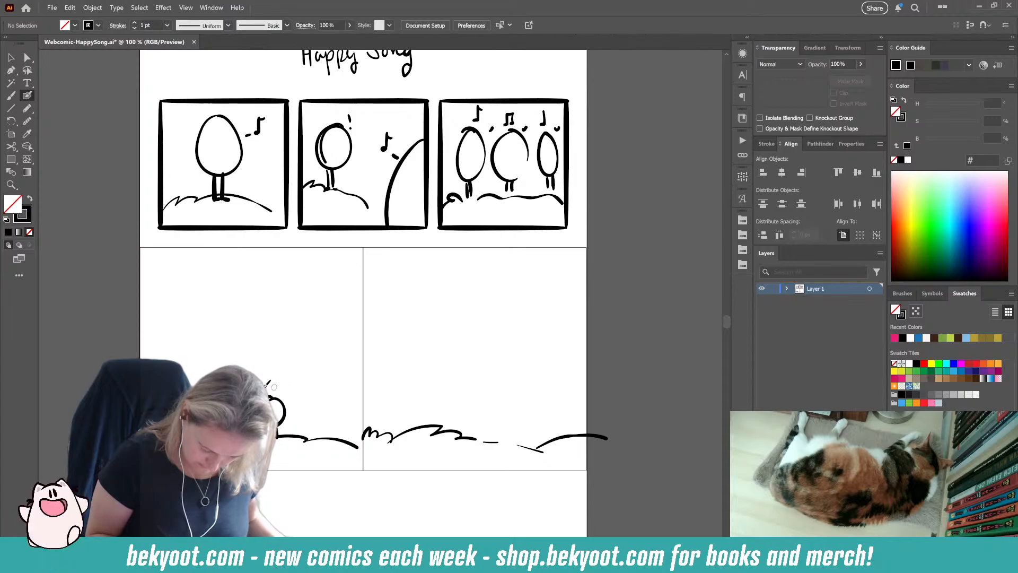
pyautogui.hotkey('ctrl', 'z')
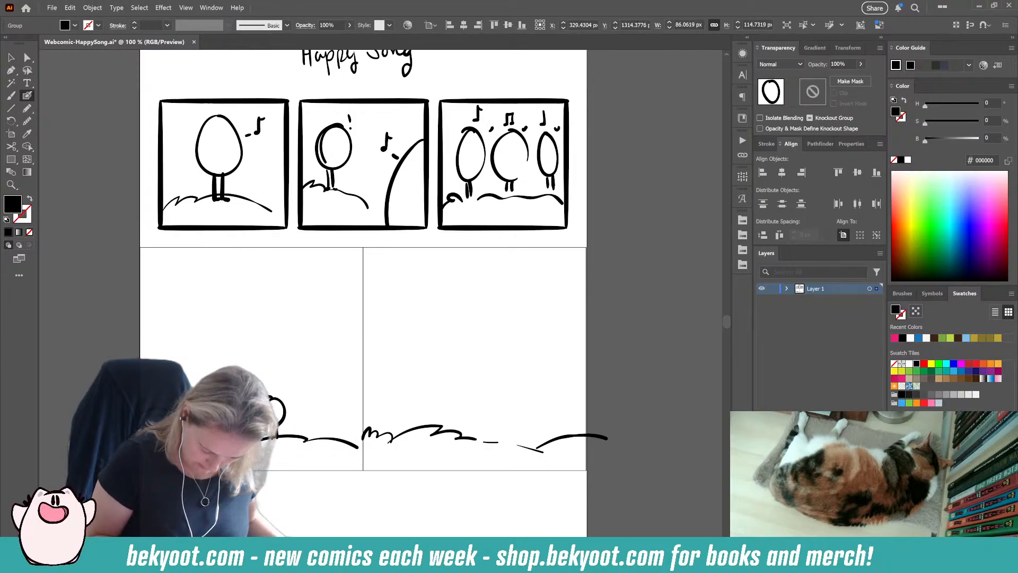
pyautogui.hotkey('ctrl', 'z')
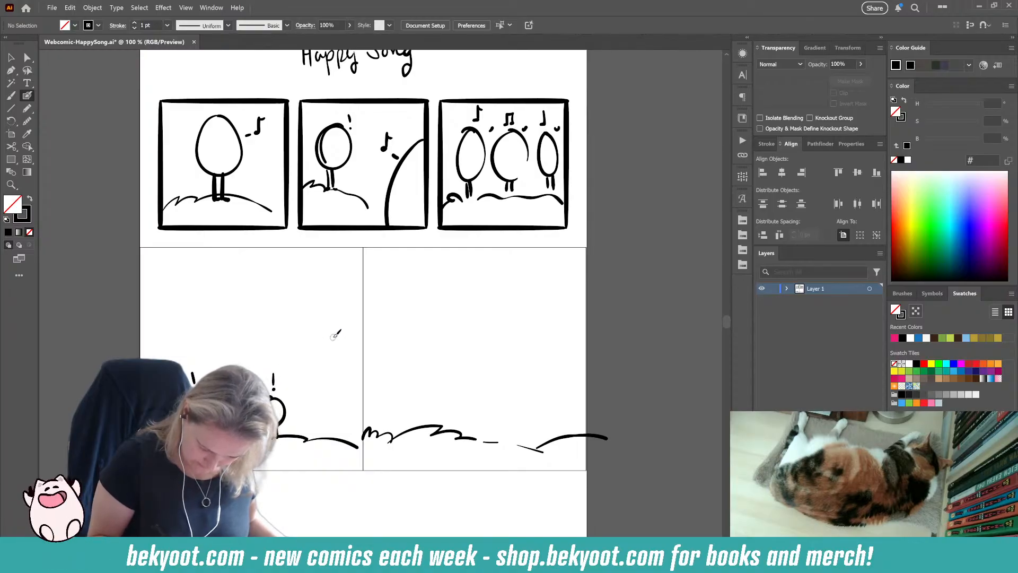
pyautogui.moveTo(334, 335)
pyautogui.mouseDown()
pyautogui.moveTo(325, 339)
pyautogui.moveTo(344, 306)
pyautogui.moveTo(362, 333)
pyautogui.mouseUp()
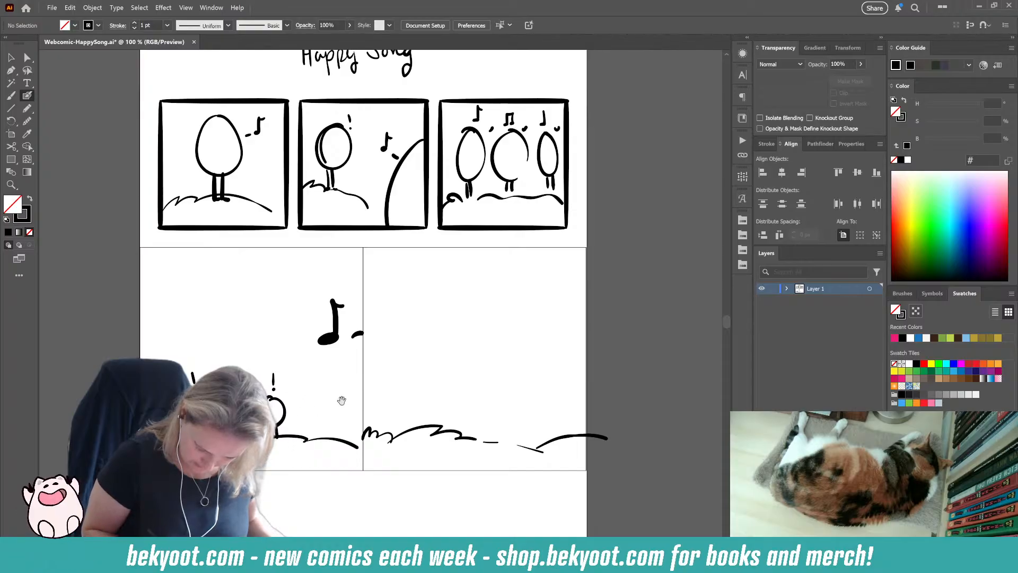
# Step: Draw a round-bodied character with pointed ears, eyes and a smile beside the dividing line in the second large square
pyautogui.moveTo(342, 400); pyautogui.dragTo(258, 393)
pyautogui.moveTo(312, 412)
pyautogui.mouseDown()
pyautogui.moveTo(370, 327)
pyautogui.moveTo(354, 410)
pyautogui.moveTo(312, 409)
pyautogui.moveTo(371, 416)
pyautogui.mouseUp()
pyautogui.hotkey('ctrl', 'z')
pyautogui.moveTo(328, 324)
pyautogui.mouseDown()
pyautogui.moveTo(313, 289)
pyautogui.moveTo(303, 339)
pyautogui.moveTo(354, 298)
pyautogui.moveTo(367, 332)
pyautogui.moveTo(310, 339)
pyautogui.mouseUp()
pyautogui.moveTo(347, 324)
pyautogui.mouseDown()
pyautogui.moveTo(354, 316)
pyautogui.moveTo(364, 332)
pyautogui.mouseUp()
pyautogui.moveTo(327, 337)
pyautogui.mouseDown()
pyautogui.moveTo(328, 347)
pyautogui.moveTo(351, 353)
pyautogui.mouseUp()
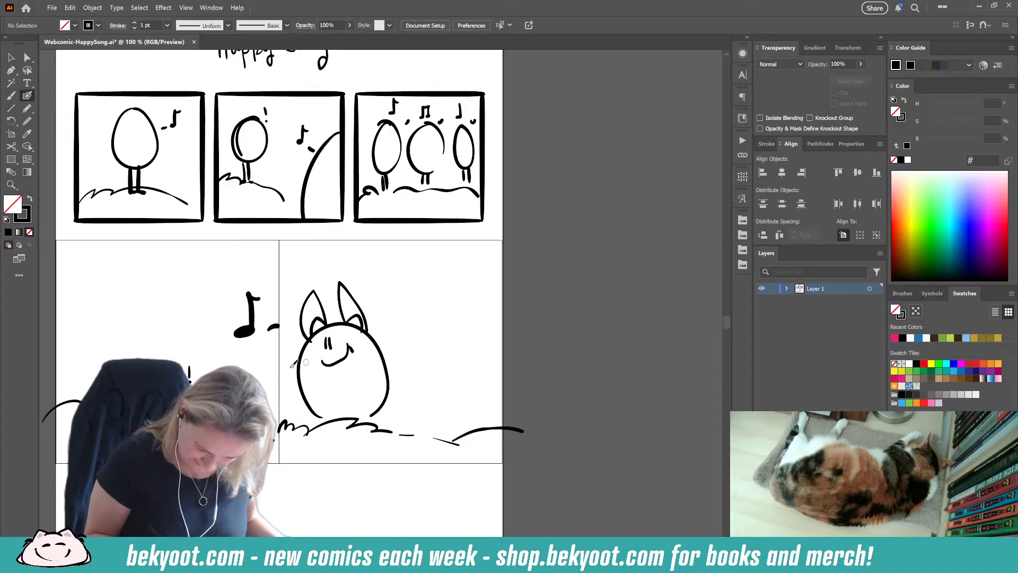
# Step: Draw a small rounded body beside the smiling character and a taller one behind it with pointed ears, eyebrows and an eye
pyautogui.moveTo(367, 416)
pyautogui.mouseDown()
pyautogui.moveTo(435, 395)
pyautogui.moveTo(431, 426)
pyautogui.mouseUp()
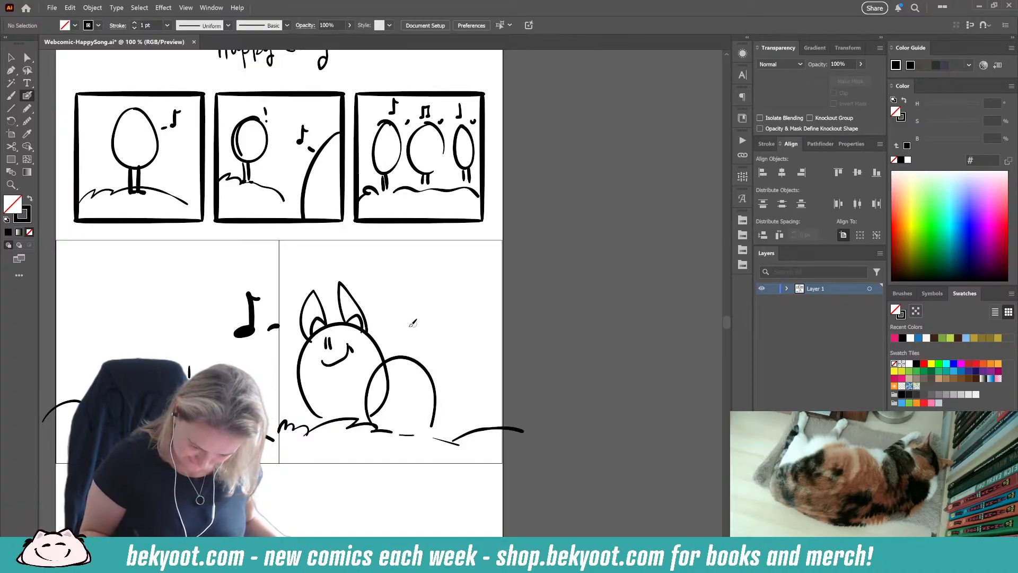
pyautogui.moveTo(404, 333)
pyautogui.mouseDown()
pyautogui.moveTo(496, 360)
pyautogui.moveTo(479, 422)
pyautogui.mouseUp()
pyautogui.moveTo(413, 298); pyautogui.dragTo(391, 371)
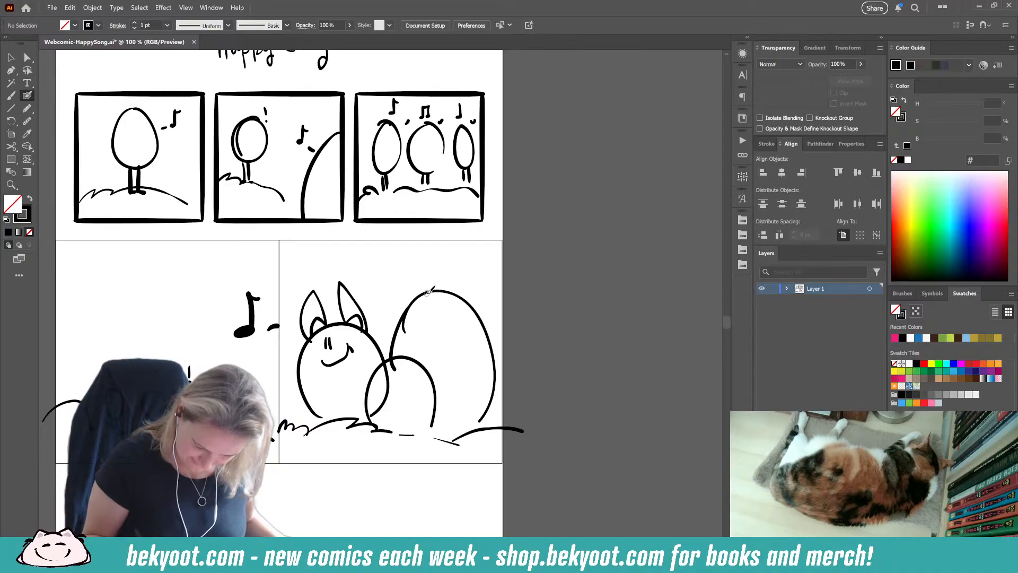
pyautogui.moveTo(415, 300)
pyautogui.mouseDown()
pyautogui.moveTo(443, 249)
pyautogui.moveTo(451, 290)
pyautogui.mouseUp()
pyautogui.moveTo(454, 290)
pyautogui.mouseDown()
pyautogui.moveTo(484, 257)
pyautogui.moveTo(481, 303)
pyautogui.mouseUp()
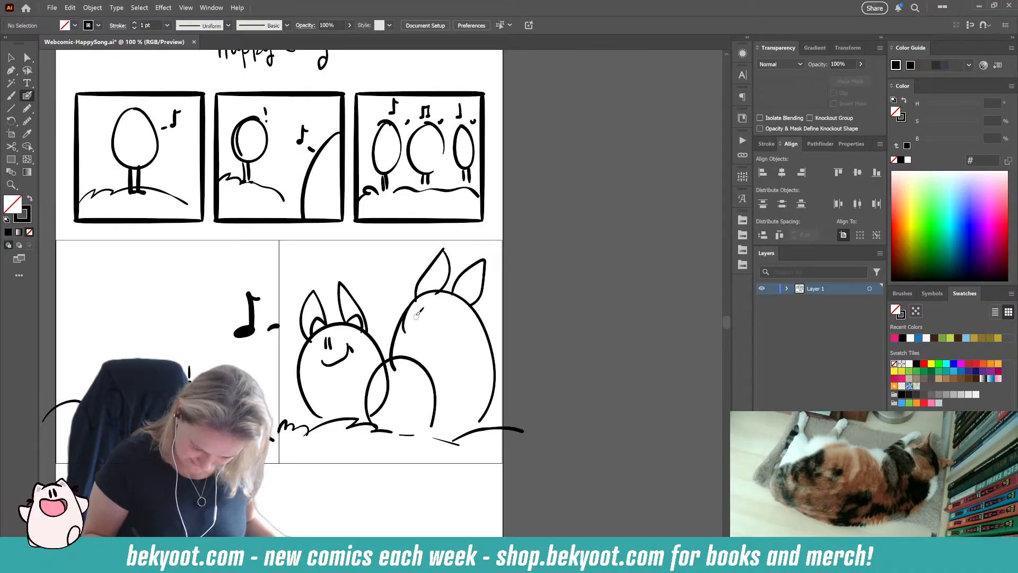
pyautogui.moveTo(416, 309)
pyautogui.mouseDown()
pyautogui.moveTo(438, 304)
pyautogui.moveTo(443, 316)
pyautogui.moveTo(422, 325)
pyautogui.mouseUp()
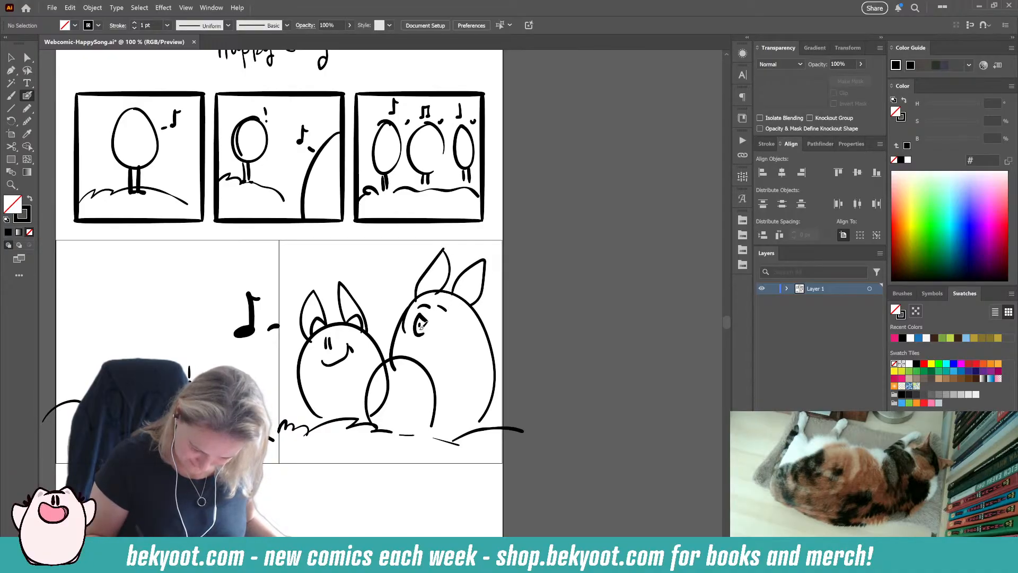
# Step: Add a snout stroke to the smiling character, and draw the facial details and pointed ears of the small middle character
pyautogui.moveTo(326, 354); pyautogui.dragTo(324, 368)
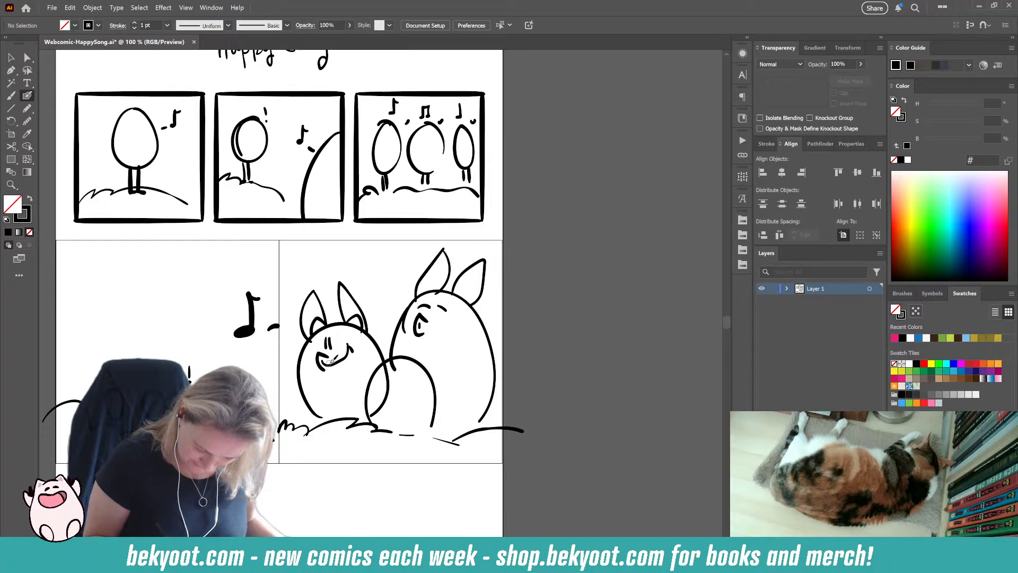
pyautogui.moveTo(382, 382)
pyautogui.mouseDown()
pyautogui.moveTo(399, 372)
pyautogui.moveTo(408, 380)
pyautogui.moveTo(380, 364)
pyautogui.moveTo(411, 356)
pyautogui.moveTo(402, 371)
pyautogui.mouseUp()
pyautogui.moveTo(408, 384)
pyautogui.mouseDown()
pyautogui.moveTo(415, 377)
pyautogui.moveTo(384, 416)
pyautogui.mouseUp()
pyautogui.moveTo(404, 384)
pyautogui.mouseDown()
pyautogui.moveTo(413, 405)
pyautogui.moveTo(400, 414)
pyautogui.mouseUp()
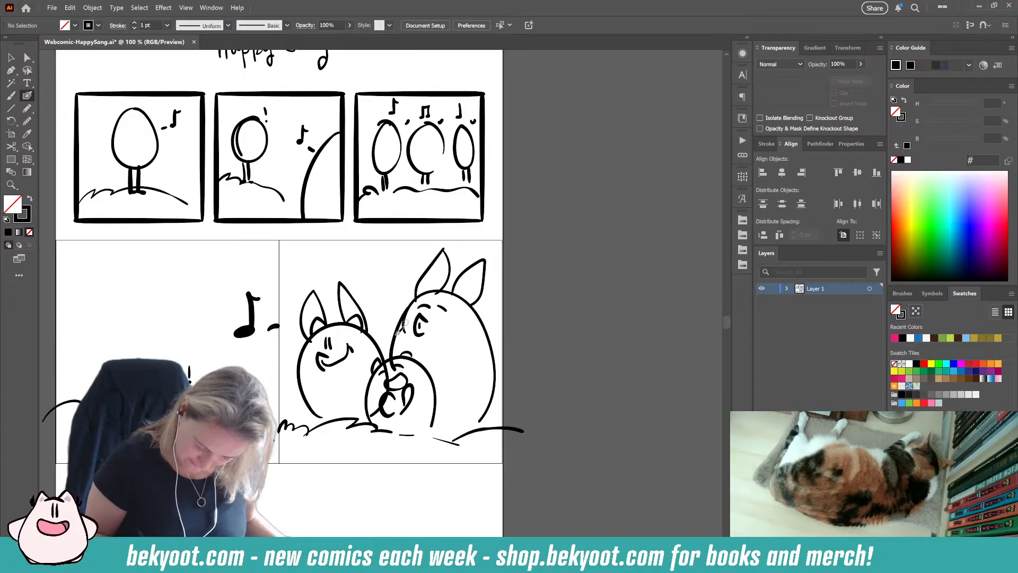
pyautogui.moveTo(389, 365); pyautogui.dragTo(388, 333)
pyautogui.moveTo(373, 366)
pyautogui.mouseDown()
pyautogui.moveTo(384, 337)
pyautogui.moveTo(405, 331)
pyautogui.moveTo(417, 353)
pyautogui.mouseUp()
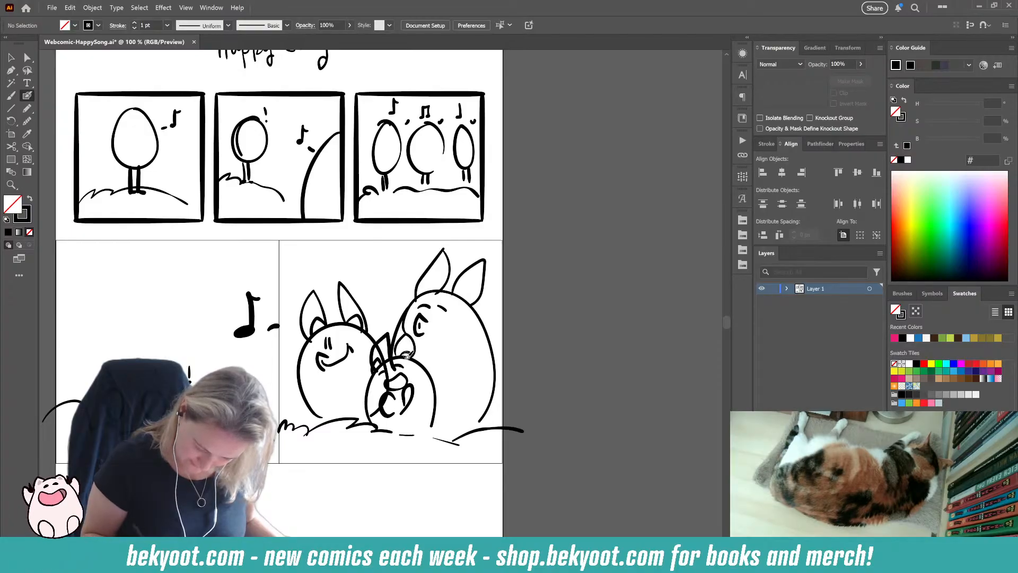
# Step: Draw a bumpy, hilly ground line across the lower part of the empty area below the two large squares
pyautogui.scroll(-1, 330, 490)
pyautogui.scroll(-5, 330, 490)
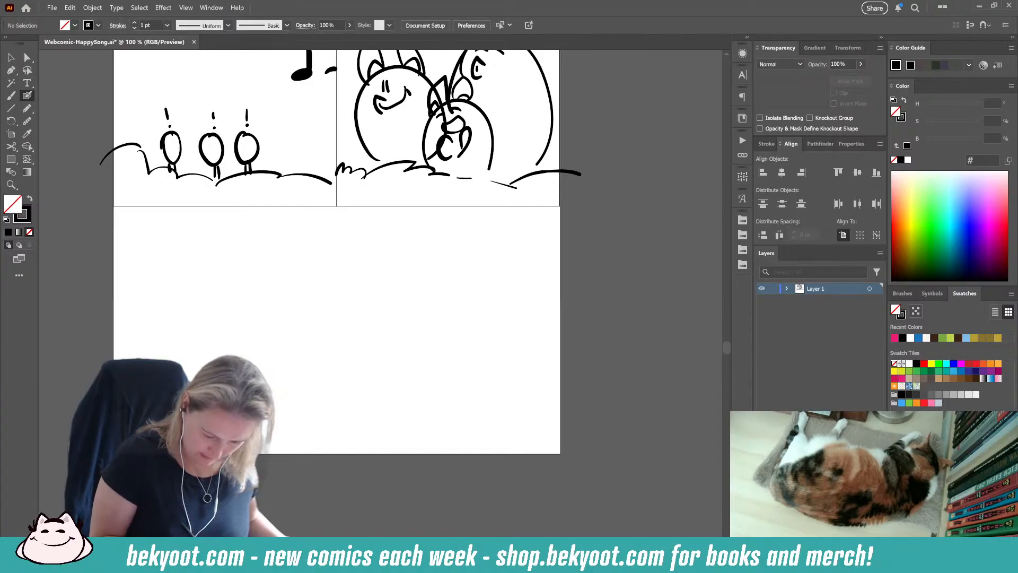
pyautogui.moveTo(257, 395); pyautogui.dragTo(332, 410)
pyautogui.moveTo(342, 429)
pyautogui.mouseDown()
pyautogui.moveTo(414, 422)
pyautogui.moveTo(550, 457)
pyautogui.mouseUp()
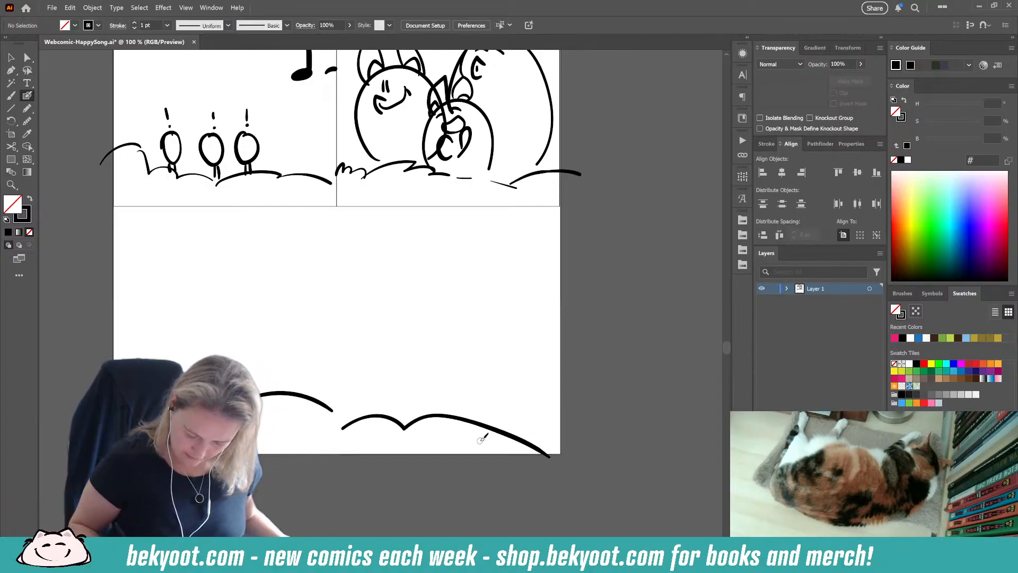
pyautogui.moveTo(480, 435)
pyautogui.mouseDown()
pyautogui.moveTo(503, 415)
pyautogui.moveTo(572, 411)
pyautogui.mouseUp()
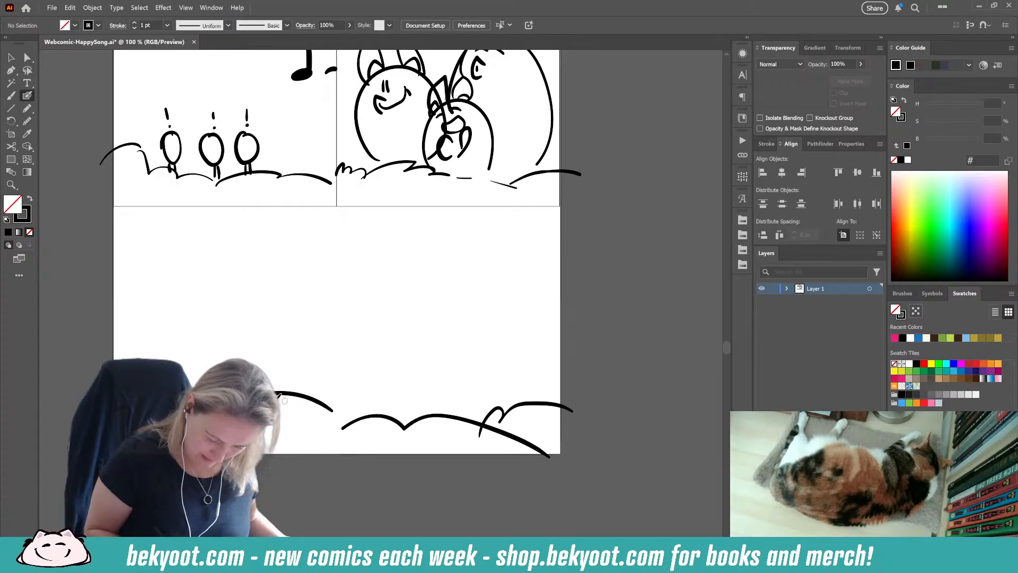
pyautogui.moveTo(273, 392)
pyautogui.mouseDown()
pyautogui.moveTo(288, 300)
pyautogui.moveTo(318, 395)
pyautogui.mouseUp()
pyautogui.moveTo(365, 421)
pyautogui.mouseDown()
pyautogui.moveTo(357, 312)
pyautogui.moveTo(432, 367)
pyautogui.moveTo(405, 411)
pyautogui.mouseUp()
pyautogui.hotkey('ctrl', 'z')
pyautogui.hotkey('ctrl', 'z')
pyautogui.moveTo(243, 363)
pyautogui.mouseDown()
pyautogui.moveTo(304, 309)
pyautogui.moveTo(313, 395)
pyautogui.mouseUp()
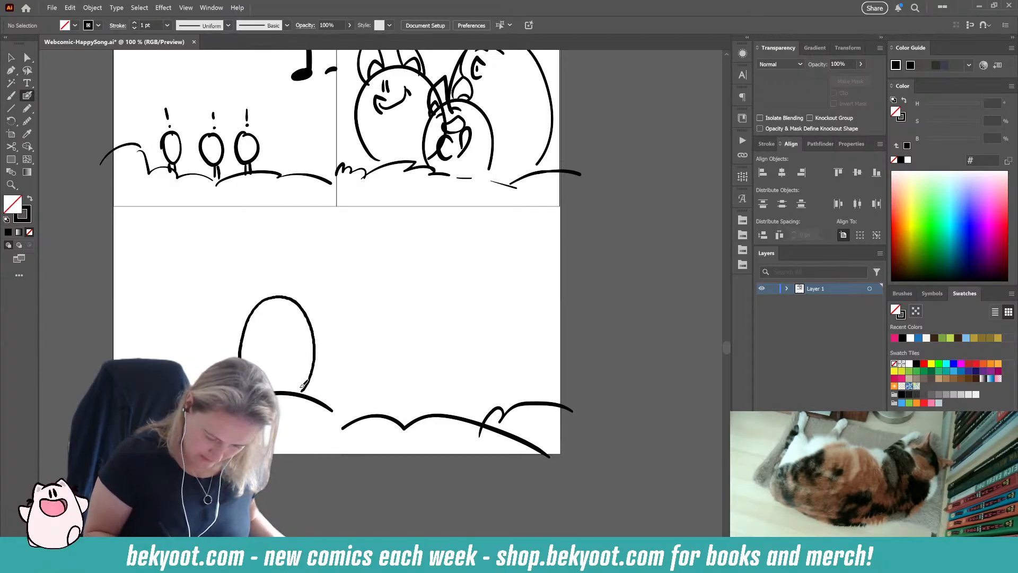
pyautogui.hotkey('ctrl', 'z')
# Step: Draw three overlapping rounded bodies on the new ground line: a tall one, a small one in front and a larger one behind
pyautogui.moveTo(240, 358)
pyautogui.mouseDown()
pyautogui.moveTo(241, 329)
pyautogui.moveTo(308, 353)
pyautogui.mouseUp()
pyautogui.moveTo(293, 390)
pyautogui.mouseDown()
pyautogui.moveTo(353, 373)
pyautogui.moveTo(333, 420)
pyautogui.mouseUp()
pyautogui.moveTo(334, 353)
pyautogui.mouseDown()
pyautogui.moveTo(378, 258)
pyautogui.moveTo(371, 411)
pyautogui.mouseUp()
pyautogui.hotkey('ctrl', 'z')
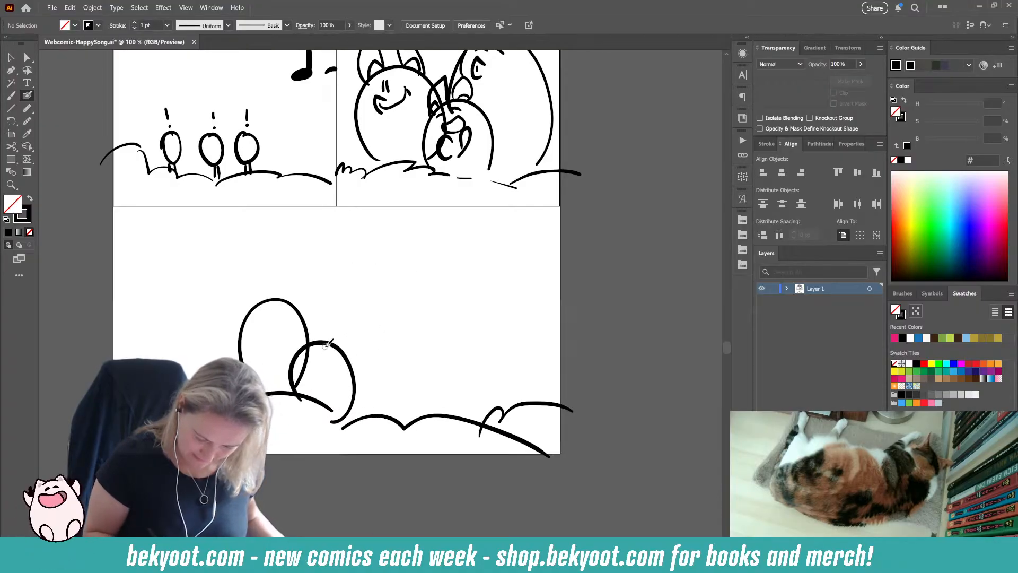
pyautogui.moveTo(322, 339)
pyautogui.mouseDown()
pyautogui.moveTo(413, 342)
pyautogui.moveTo(372, 414)
pyautogui.mouseUp()
# Step: Draw a round head overlapping the largest body's edge, and a small oval figure below the ground line
pyautogui.moveTo(443, 274)
pyautogui.mouseDown()
pyautogui.moveTo(412, 274)
pyautogui.moveTo(430, 271)
pyautogui.moveTo(405, 337)
pyautogui.moveTo(426, 347)
pyautogui.moveTo(446, 332)
pyautogui.moveTo(448, 357)
pyautogui.mouseUp()
pyautogui.keyDown('ctrl'); pyautogui.click(505, 306); pyautogui.keyUp('ctrl')
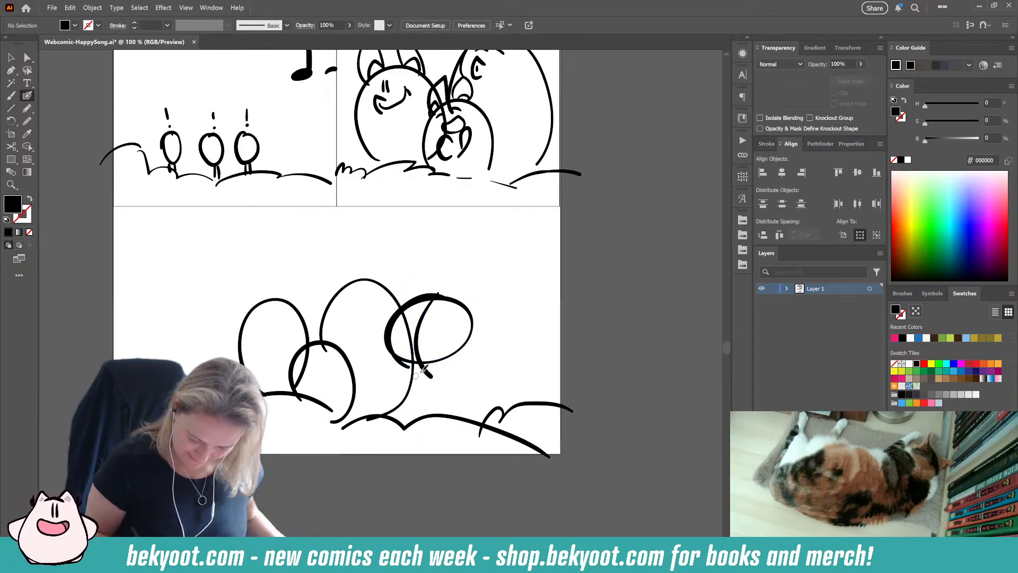
pyautogui.hotkey('shift', 'x')
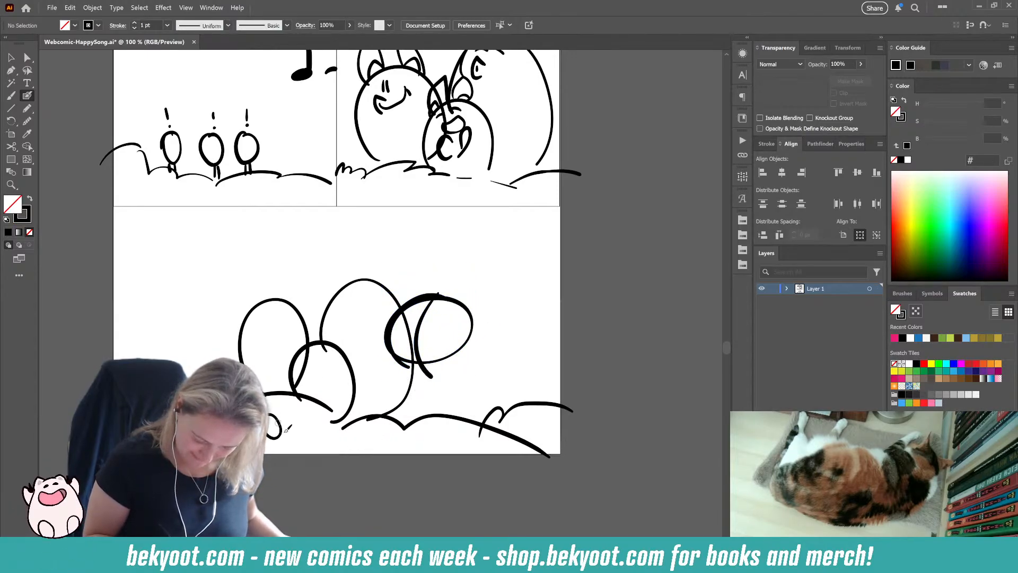
# Step: Move the whole sketch of the bottom scene slightly upward on the page
pyautogui.hotkey('ctrl', 'a')
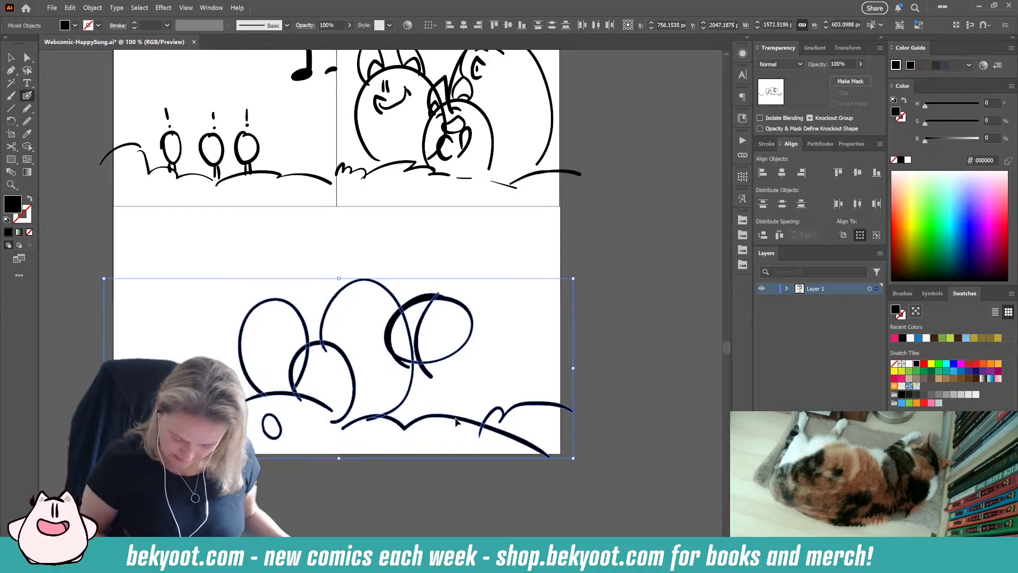
pyautogui.moveTo(455, 421); pyautogui.dragTo(457, 398)
pyautogui.click(330, 458)
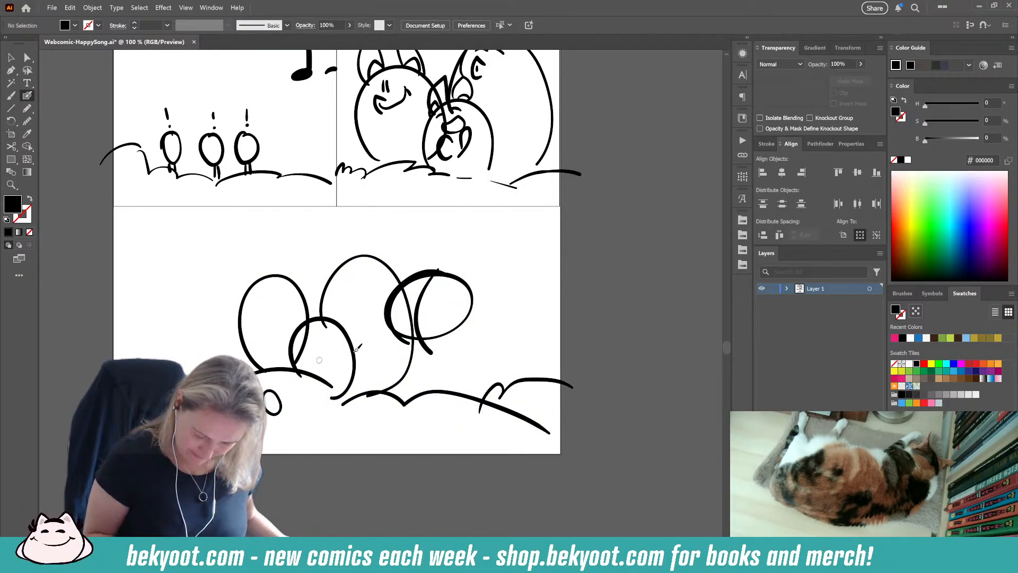
# Step: Add small rounded inner ears, closed eyes and arm strokes under the chin to the round-headed character
pyautogui.moveTo(424, 271)
pyautogui.mouseDown()
pyautogui.moveTo(409, 265)
pyautogui.moveTo(391, 294)
pyautogui.moveTo(460, 289)
pyautogui.mouseUp()
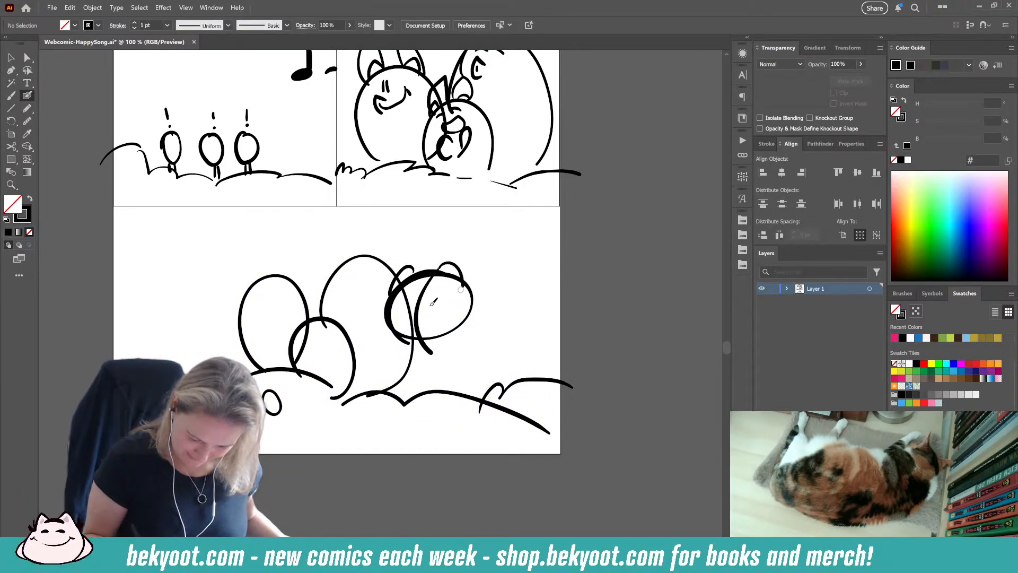
pyautogui.moveTo(434, 324)
pyautogui.mouseDown()
pyautogui.moveTo(441, 350)
pyautogui.moveTo(425, 326)
pyautogui.moveTo(431, 364)
pyautogui.moveTo(394, 353)
pyautogui.mouseUp()
pyautogui.moveTo(421, 337); pyautogui.dragTo(415, 344)
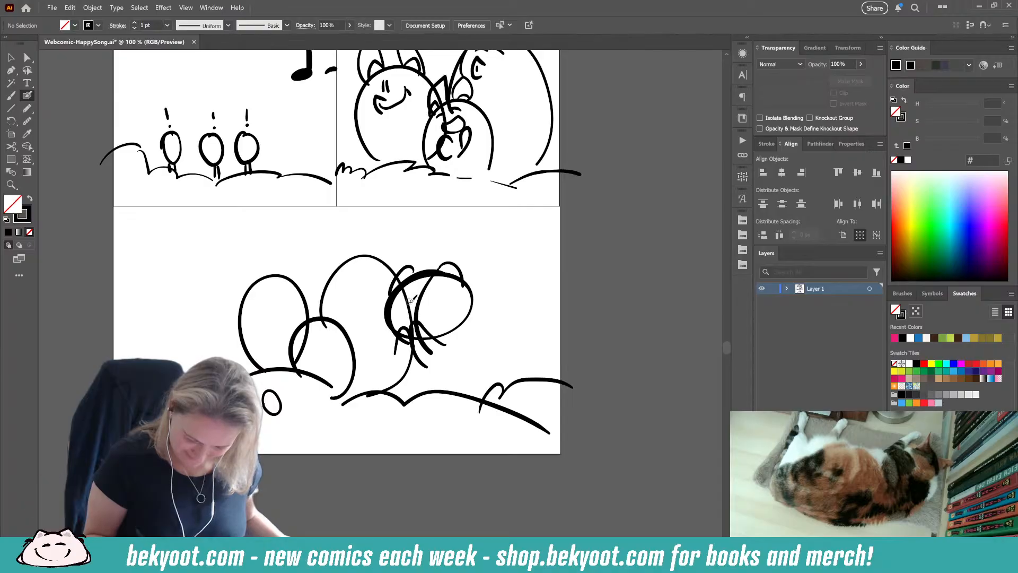
pyautogui.rightClick(435, 312)
pyautogui.click(531, 275)
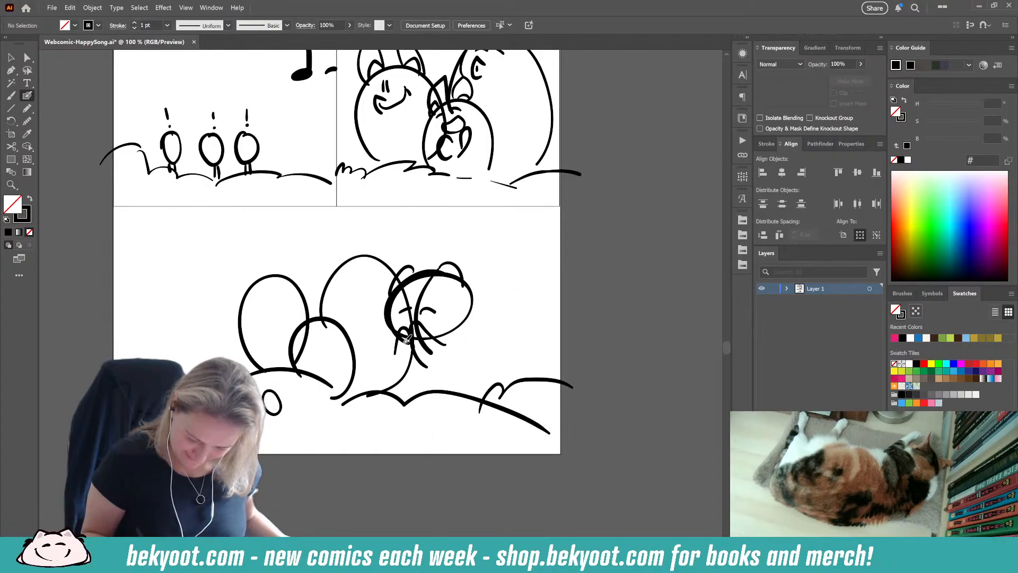
# Step: Draw the round-headed character's rounded body, curled tail, smile and tall pointed outer ears
pyautogui.moveTo(403, 340)
pyautogui.mouseDown()
pyautogui.moveTo(464, 390)
pyautogui.moveTo(449, 336)
pyautogui.moveTo(470, 358)
pyautogui.mouseUp()
pyautogui.moveTo(484, 339)
pyautogui.mouseDown()
pyautogui.moveTo(478, 345)
pyautogui.moveTo(500, 346)
pyautogui.moveTo(502, 365)
pyautogui.mouseUp()
pyautogui.moveTo(430, 269)
pyautogui.mouseDown()
pyautogui.moveTo(467, 252)
pyautogui.moveTo(474, 281)
pyautogui.mouseUp()
pyautogui.moveTo(423, 278)
pyautogui.mouseDown()
pyautogui.moveTo(419, 245)
pyautogui.moveTo(398, 272)
pyautogui.mouseUp()
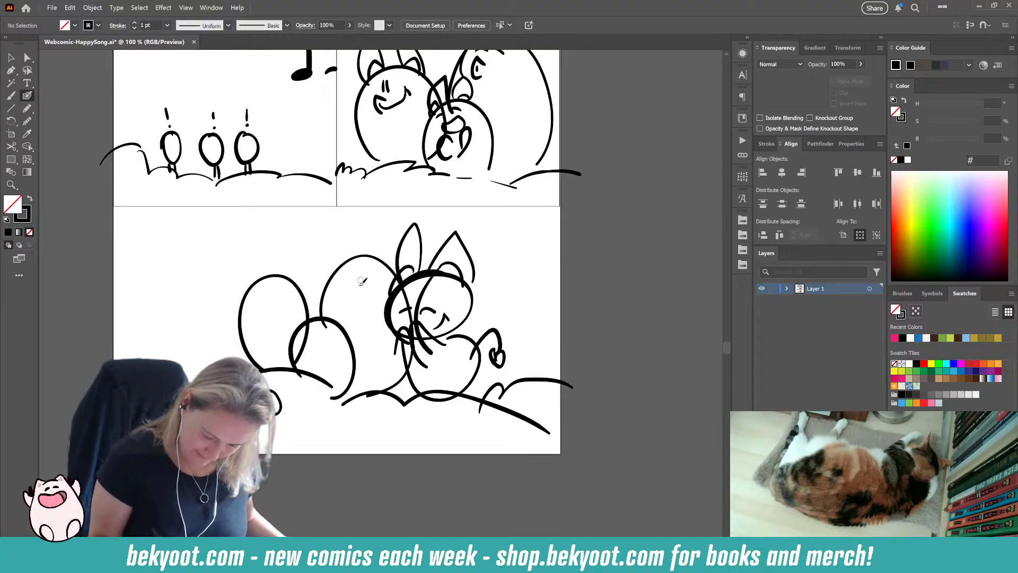
# Step: Give the two tall rounded characters ears, closed eyes and singing mouths, with music notes above their heads
pyautogui.moveTo(365, 275)
pyautogui.mouseDown()
pyautogui.moveTo(364, 288)
pyautogui.moveTo(377, 268)
pyautogui.moveTo(343, 260)
pyautogui.moveTo(332, 242)
pyautogui.mouseUp()
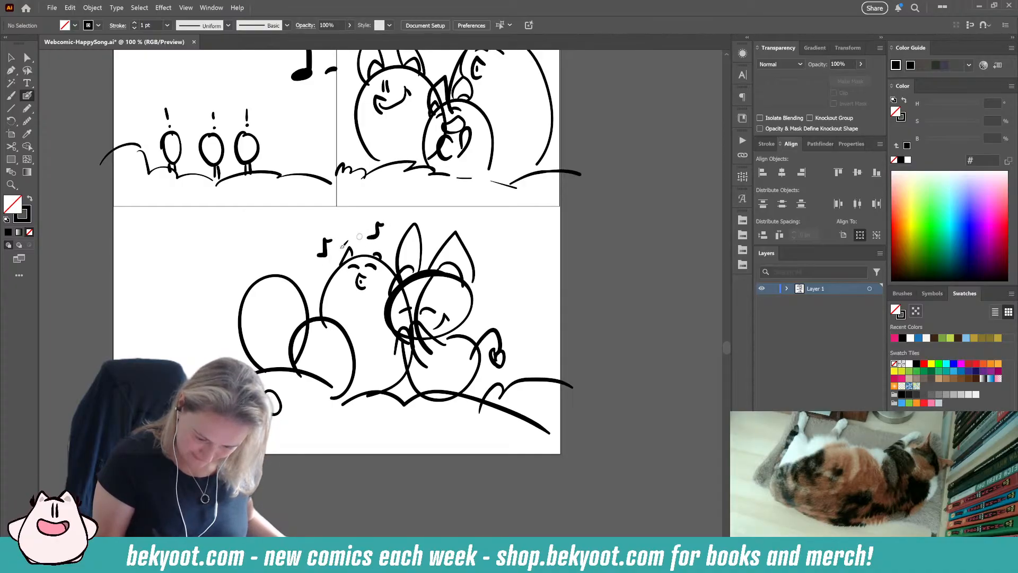
pyautogui.moveTo(251, 260)
pyautogui.mouseDown()
pyautogui.moveTo(257, 239)
pyautogui.moveTo(278, 240)
pyautogui.moveTo(239, 300)
pyautogui.mouseUp()
pyautogui.moveTo(280, 273)
pyautogui.mouseDown()
pyautogui.moveTo(293, 283)
pyautogui.moveTo(269, 293)
pyautogui.moveTo(282, 283)
pyautogui.moveTo(248, 255)
pyautogui.moveTo(240, 293)
pyautogui.mouseUp()
pyautogui.moveTo(274, 271)
pyautogui.mouseDown()
pyautogui.moveTo(282, 260)
pyautogui.moveTo(292, 277)
pyautogui.mouseUp()
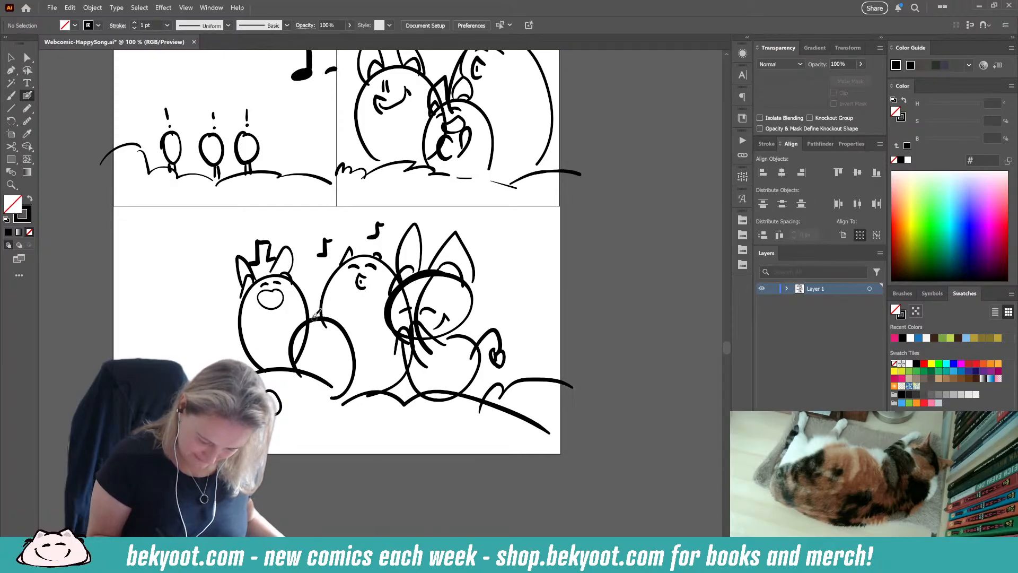
# Step: Add ears to the small front body, and place tiny oval figures and music notes around and on top of the characters
pyautogui.moveTo(316, 315)
pyautogui.mouseDown()
pyautogui.moveTo(310, 298)
pyautogui.moveTo(341, 295)
pyautogui.mouseUp()
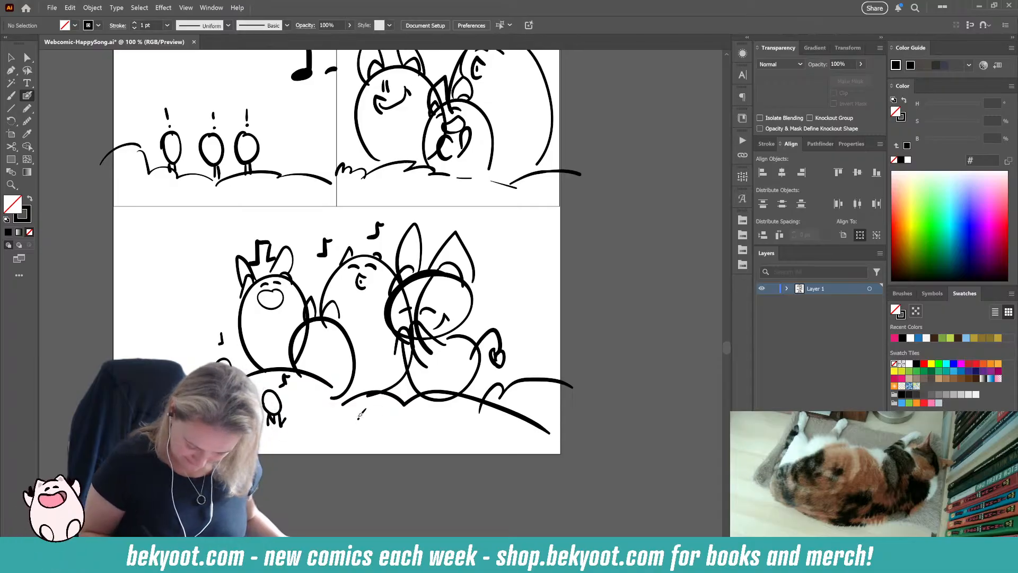
pyautogui.moveTo(360, 415); pyautogui.dragTo(362, 414)
pyautogui.moveTo(423, 269); pyautogui.dragTo(427, 260)
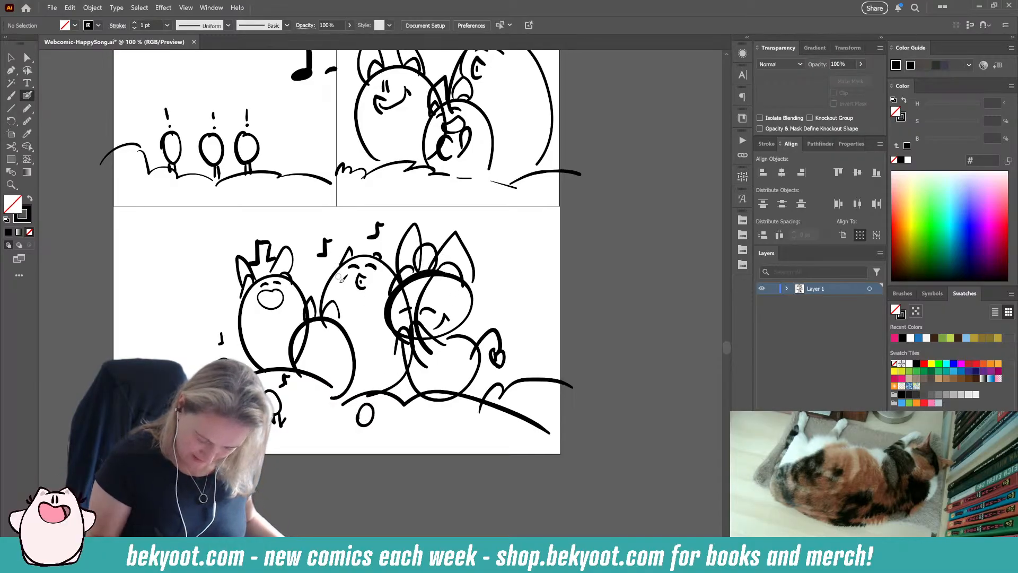
pyautogui.moveTo(349, 253); pyautogui.dragTo(365, 252)
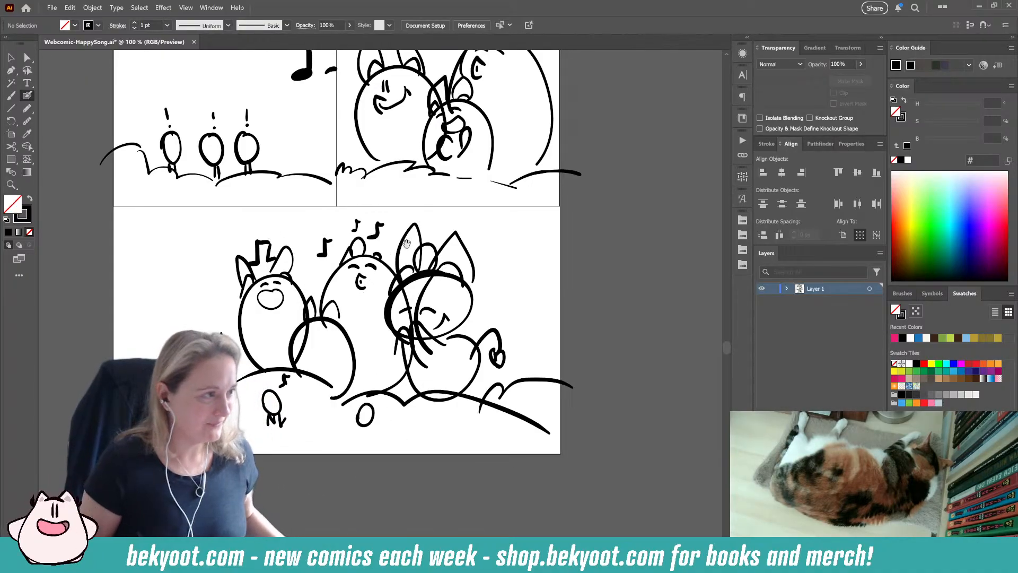
# Step: Group all strokes of the bottom scene into one object
pyautogui.moveTo(407, 244); pyautogui.dragTo(414, 294)
pyautogui.press('v')
pyautogui.moveTo(93, 273)
pyautogui.mouseDown()
pyautogui.moveTo(429, 396)
pyautogui.moveTo(607, 517)
pyautogui.mouseUp()
pyautogui.hotkey('ctrl', 'g')
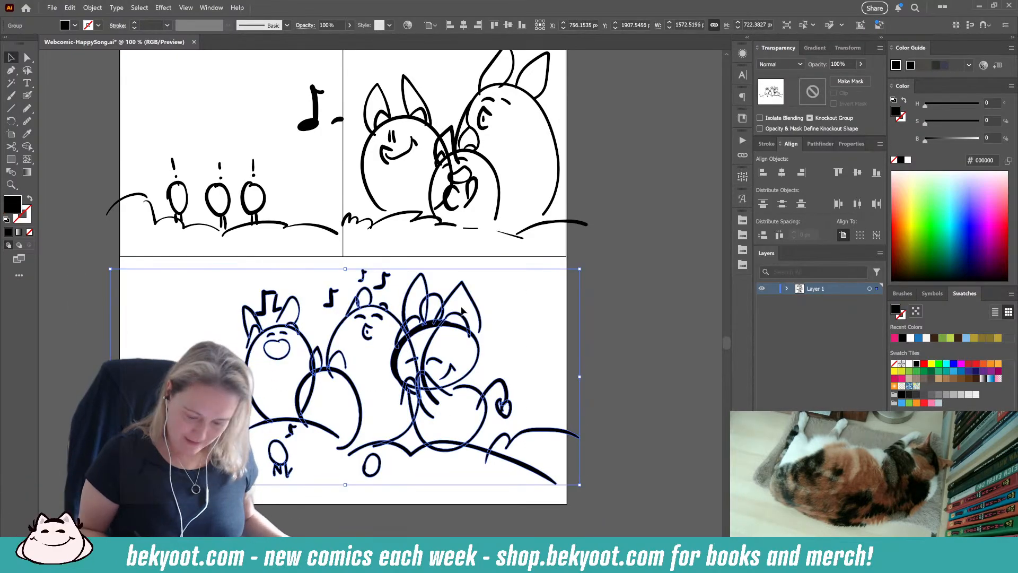
pyautogui.click(625, 277)
# Step: Group the drawings of the two large squares, and select the title with the three-panel drawings as one group
pyautogui.moveTo(421, 315); pyautogui.dragTo(414, 429)
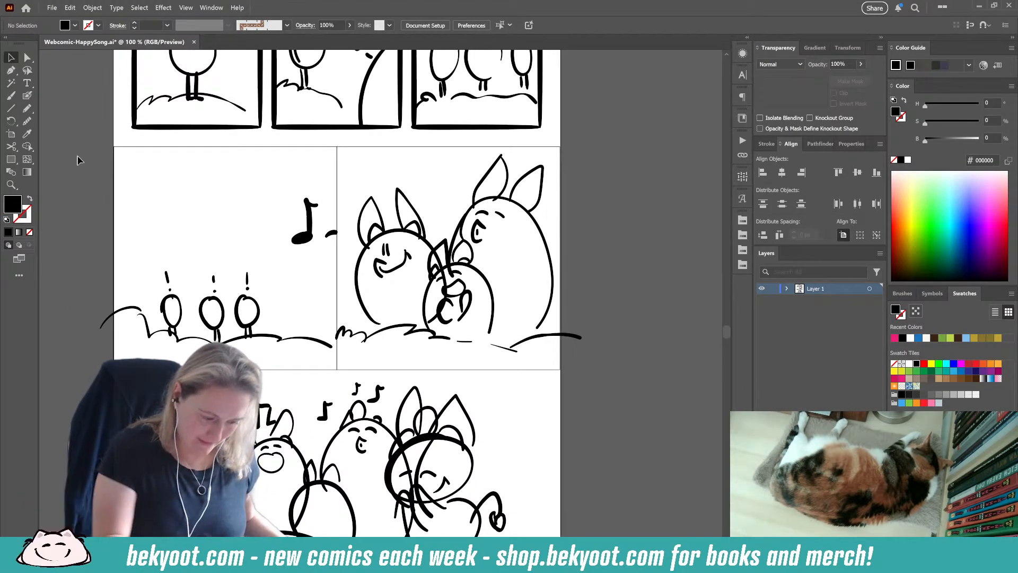
pyautogui.moveTo(80, 159)
pyautogui.mouseDown()
pyautogui.moveTo(339, 300)
pyautogui.moveTo(594, 372)
pyautogui.mouseUp()
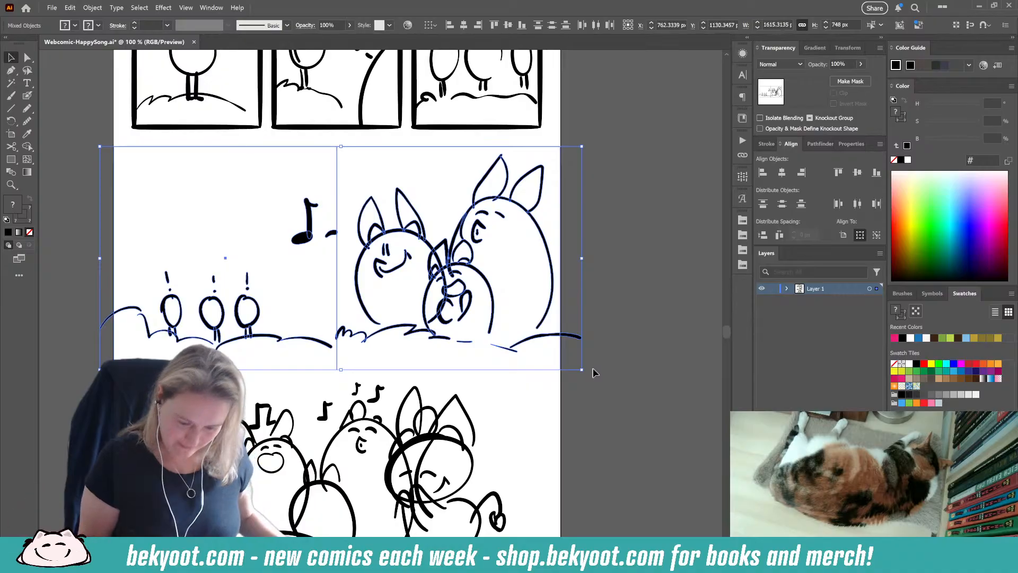
pyautogui.click(639, 224)
pyautogui.scroll(5, 500, 192)
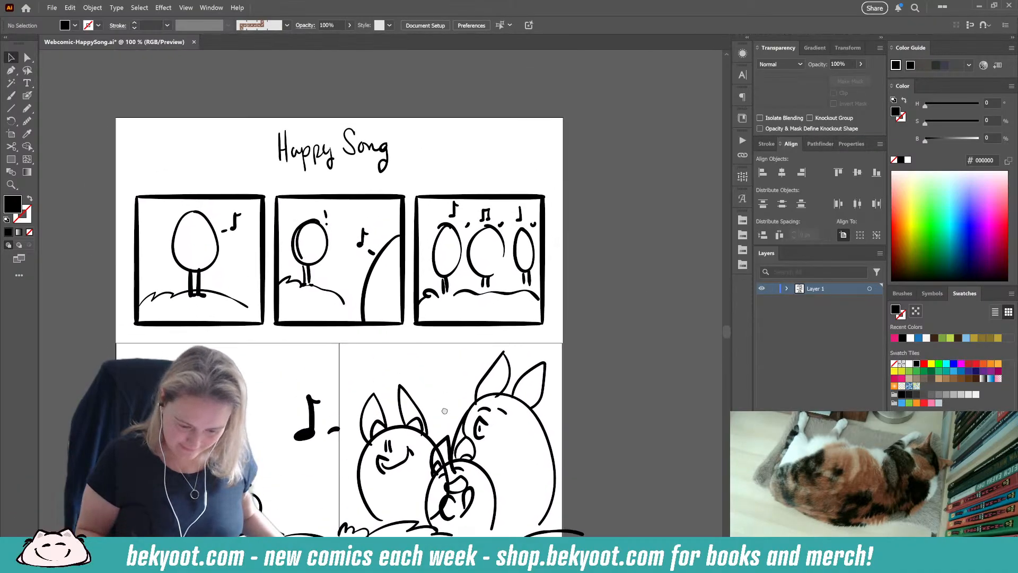
pyautogui.moveTo(350, 250); pyautogui.dragTo(572, 346)
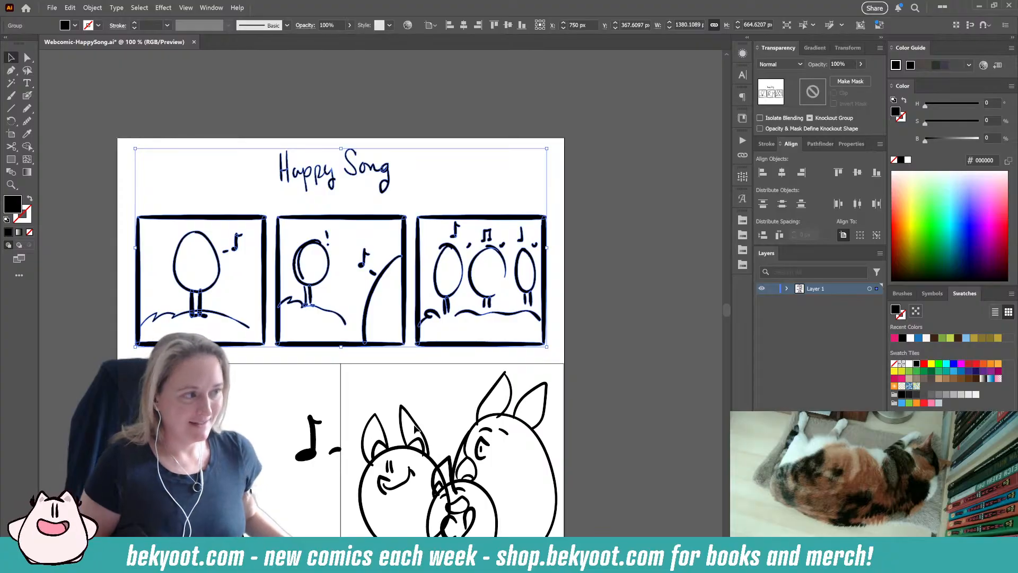
pyautogui.moveTo(391, 405); pyautogui.dragTo(368, 183)
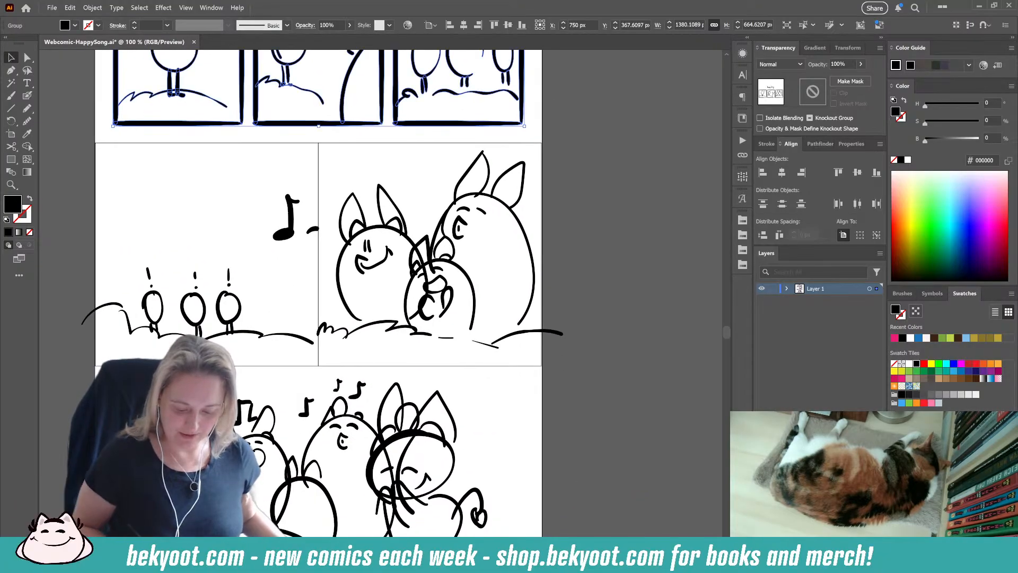
pyautogui.moveTo(427, 212); pyautogui.dragTo(458, 356)
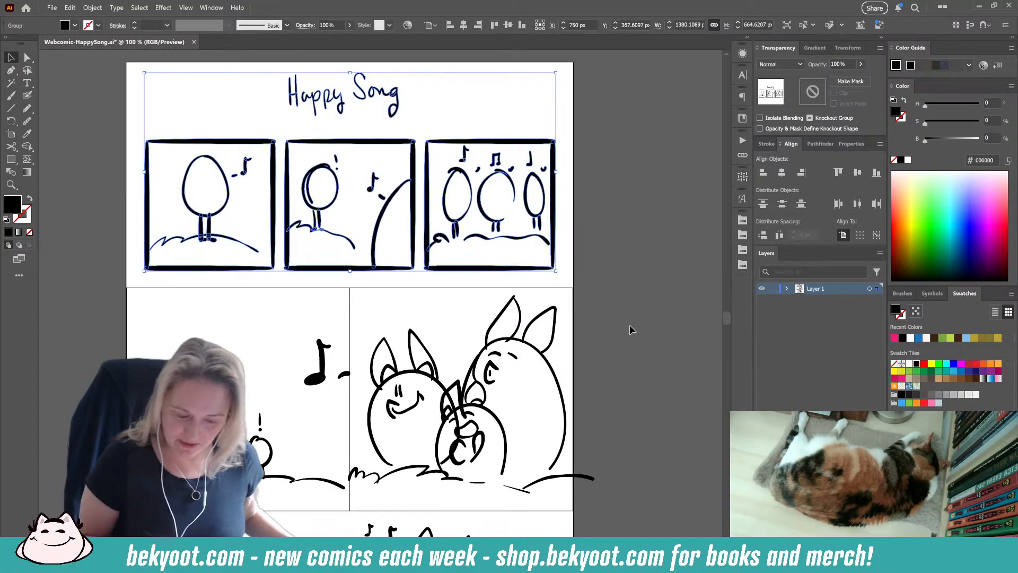
# Step: Set the opacity of the title, three-panel and large-square sketches to 30%, and lock Layer 1
pyautogui.click(629, 256)
pyautogui.moveTo(116, 110); pyautogui.dragTo(564, 456)
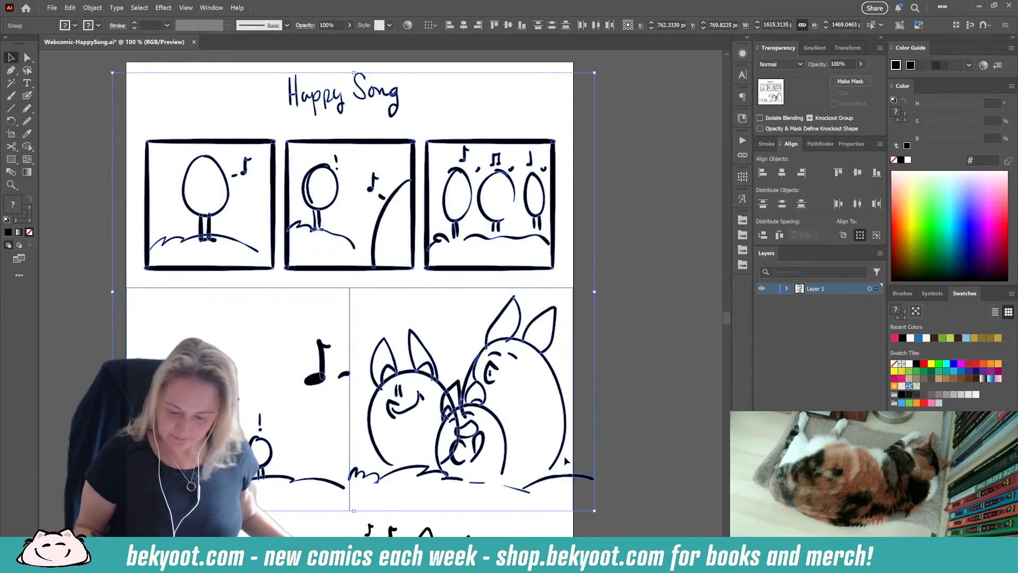
pyautogui.click(839, 64)
pyautogui.write('30')
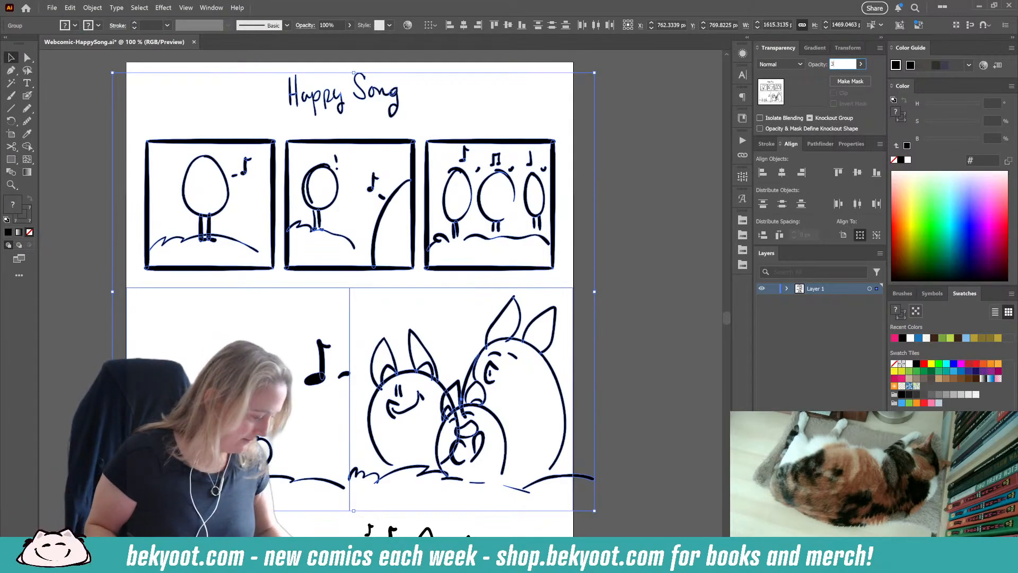
pyautogui.press('Return')
pyautogui.click(643, 378)
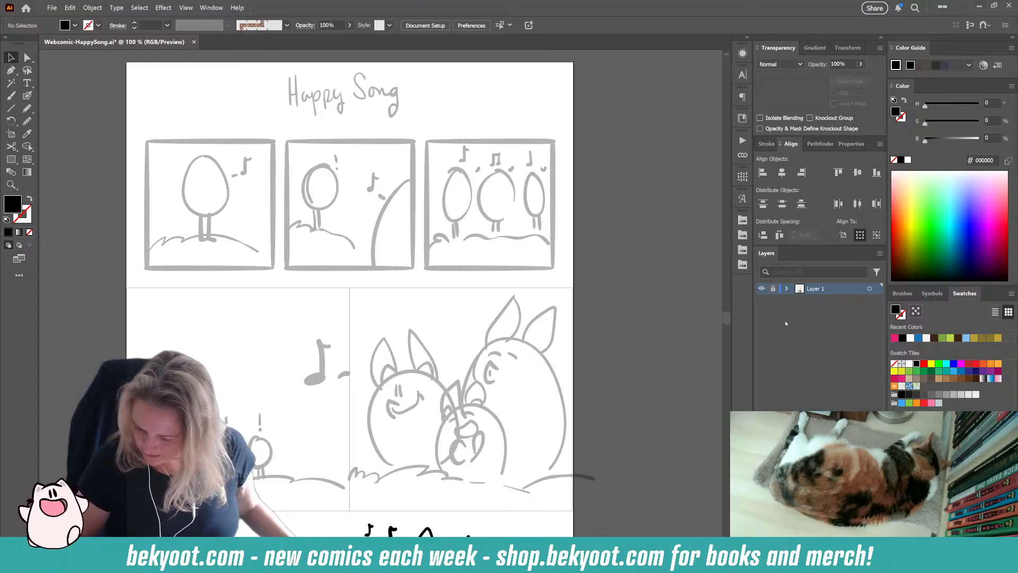
# Step: Create a new layer above the sketches and add the text "Happy Song" beside the handwritten title
pyautogui.hotkey('ctrl', 'l')
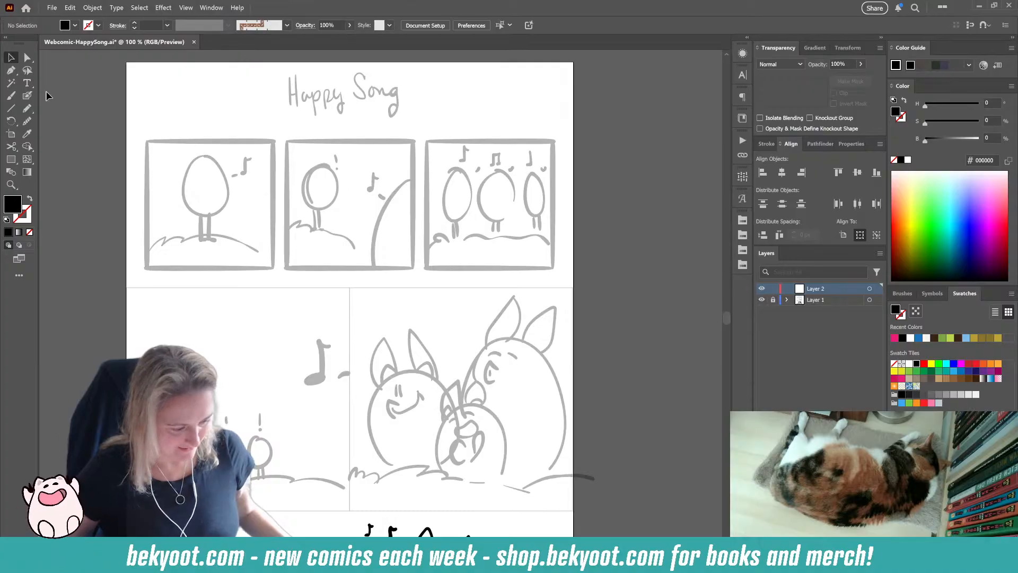
pyautogui.click(263, 90)
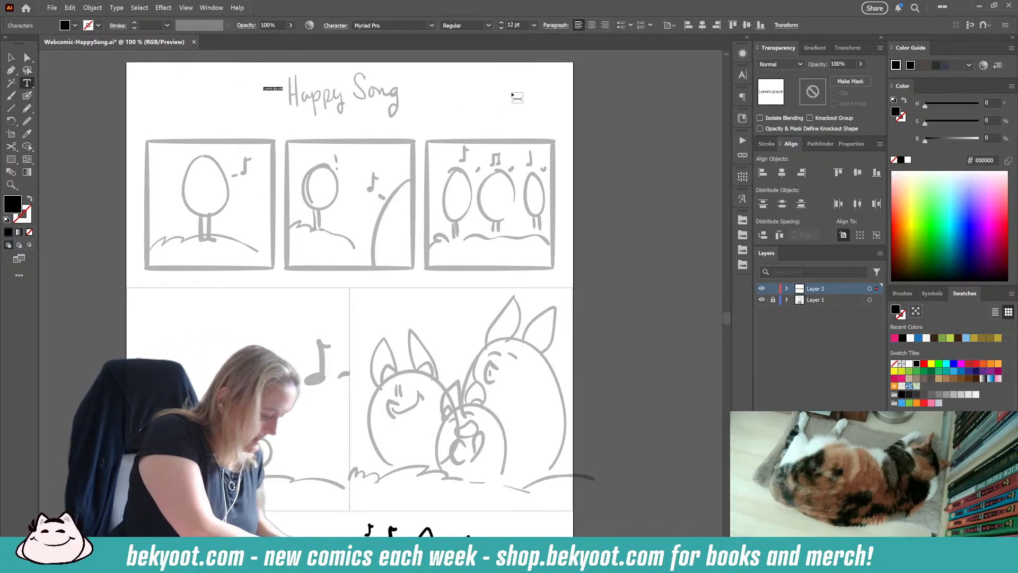
pyautogui.write('Happy')
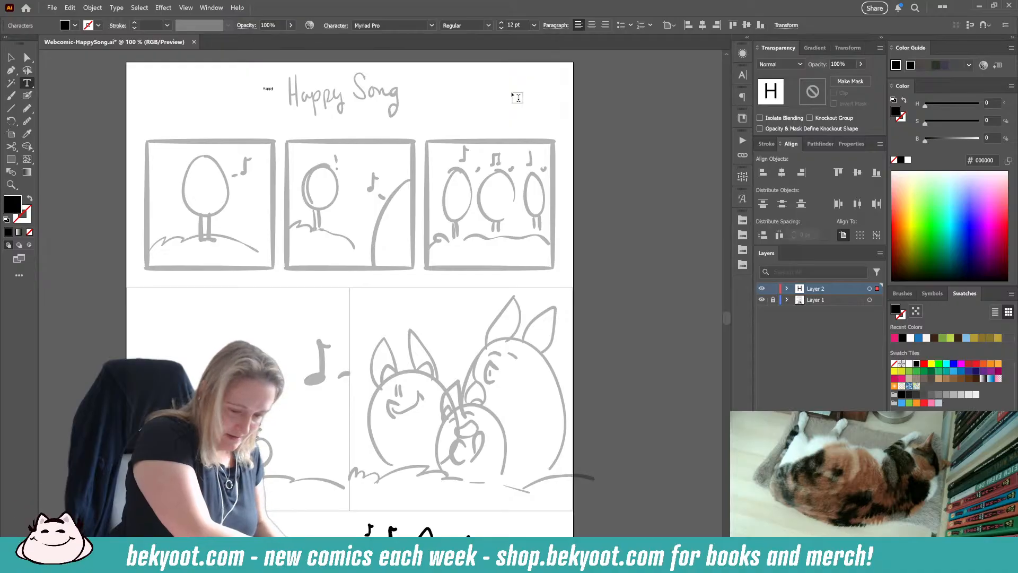
pyautogui.write(' Song')
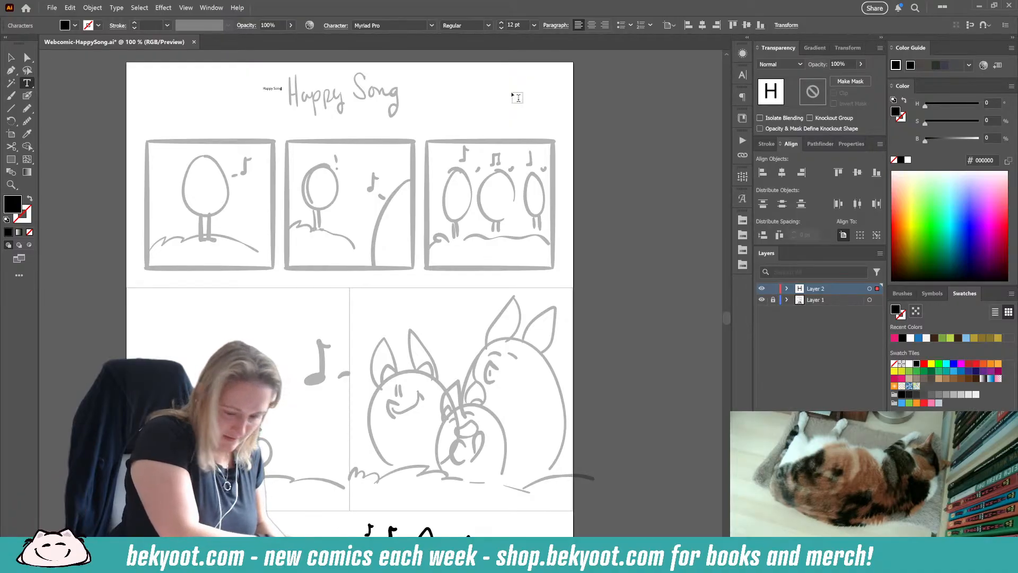
# Step: Set the "Happy Song" title text to 60 pt in the KG Second Chances Solid font
pyautogui.hotkey('ctrl', 'a')
pyautogui.hotkey('ctrl', 'shift', '.')
pyautogui.hotkey('ctrl', 'shift', '.')
pyautogui.hotkey('ctrl', 'shift', '.')
pyautogui.hotkey('ctrl', 'shift', '.')
pyautogui.hotkey('ctrl', 'shift', '.')
pyautogui.hotkey('ctrl', 'shift', '.')
pyautogui.hotkey('ctrl', 'shift', '.')
pyautogui.hotkey('ctrl', 'shift', '.')
pyautogui.hotkey('ctrl', 'shift', '.')
pyautogui.hotkey('ctrl', 'shift', '.')
pyautogui.hotkey('ctrl', 'shift', '.')
pyautogui.hotkey('ctrl', 'shift', '.')
pyautogui.hotkey('ctrl', 'shift', '.')
pyautogui.hotkey('ctrl', 'shift', '.')
pyautogui.hotkey('ctrl', 'shift', '.')
pyautogui.hotkey('ctrl', 'shift', '.')
pyautogui.hotkey('ctrl', 'shift', '.')
pyautogui.hotkey('ctrl', 'shift', '.')
pyautogui.hotkey('ctrl', 'shift', '.')
pyautogui.hotkey('ctrl', 'shift', '.')
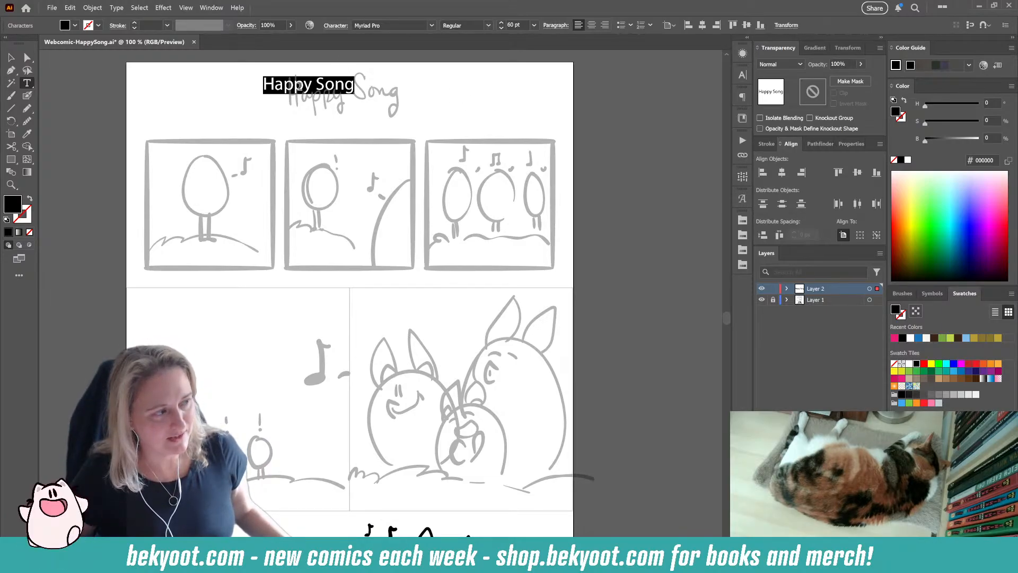
pyautogui.click(430, 25)
pyautogui.click(446, 110)
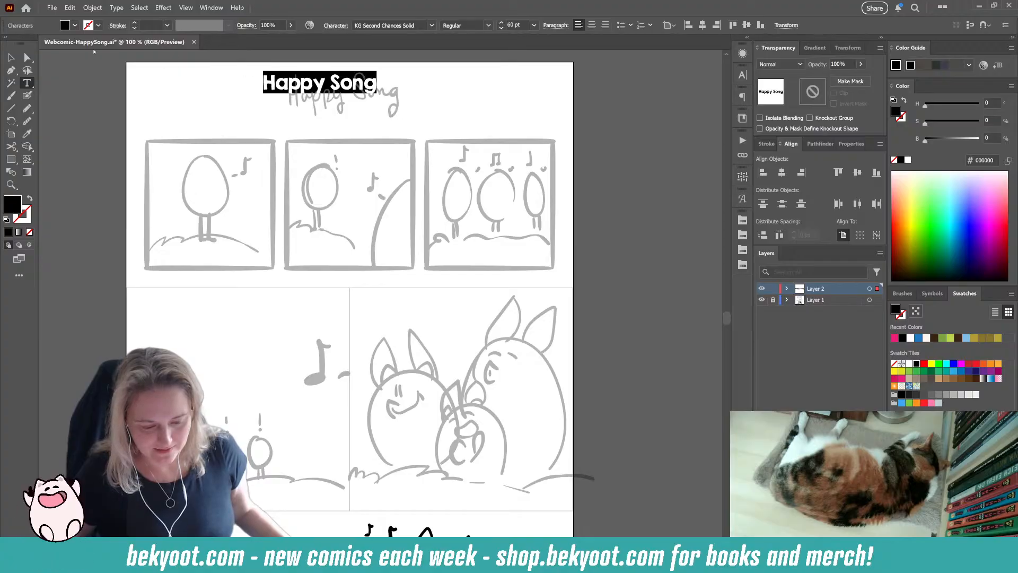
pyautogui.press('Escape')
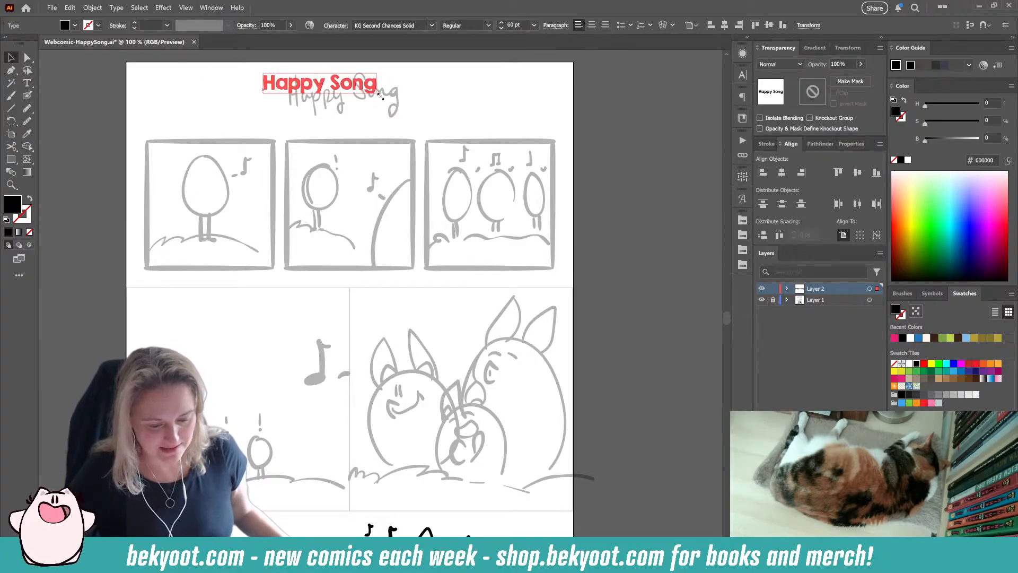
# Step: Enlarge the "Happy Song" title text to about 154 pt and center it horizontally on the artboard above the panels
pyautogui.moveTo(380, 96); pyautogui.dragTo(512, 121)
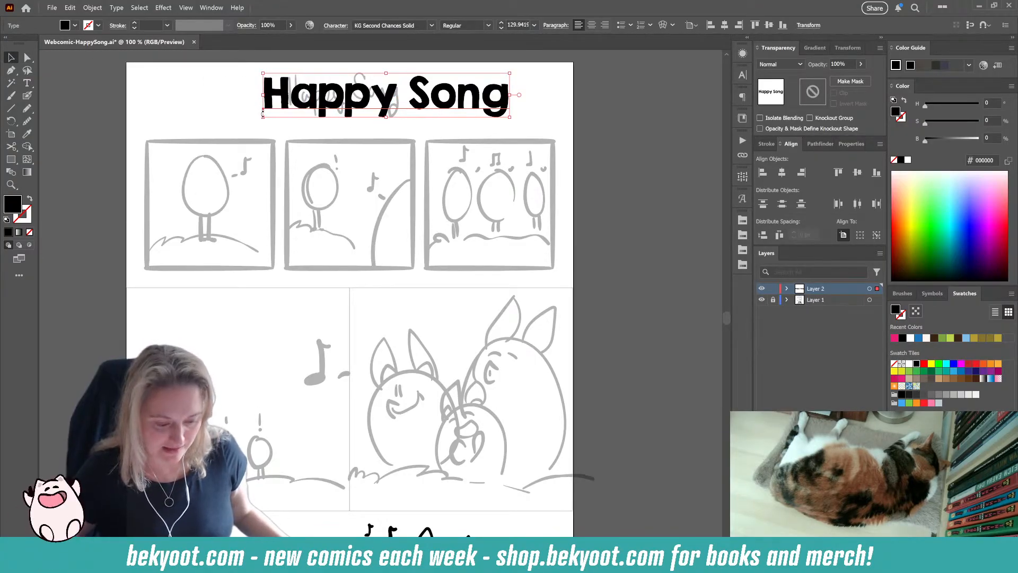
pyautogui.moveTo(263, 113); pyautogui.dragTo(218, 125)
pyautogui.moveTo(365, 108); pyautogui.dragTo(365, 103)
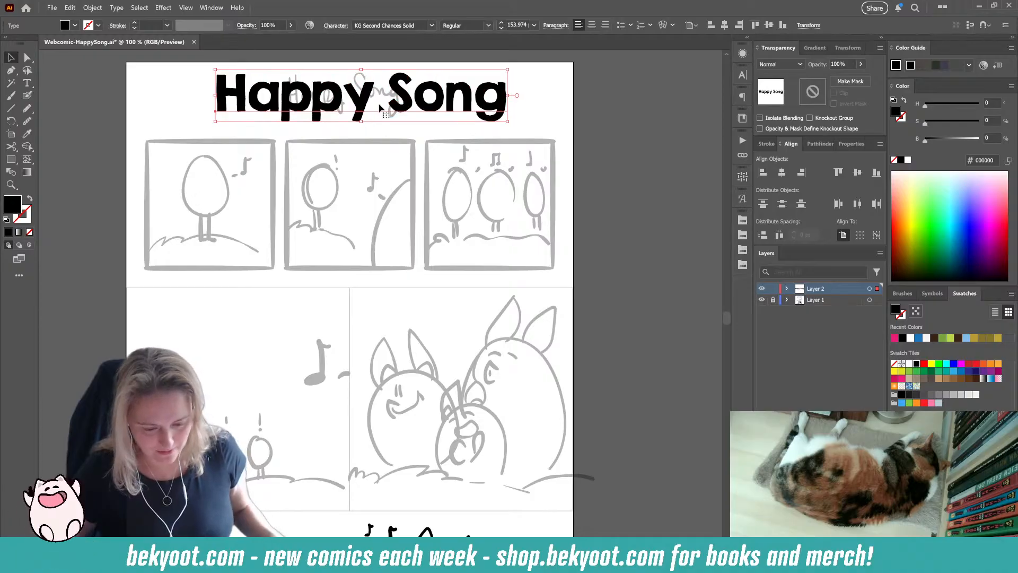
pyautogui.click(782, 172)
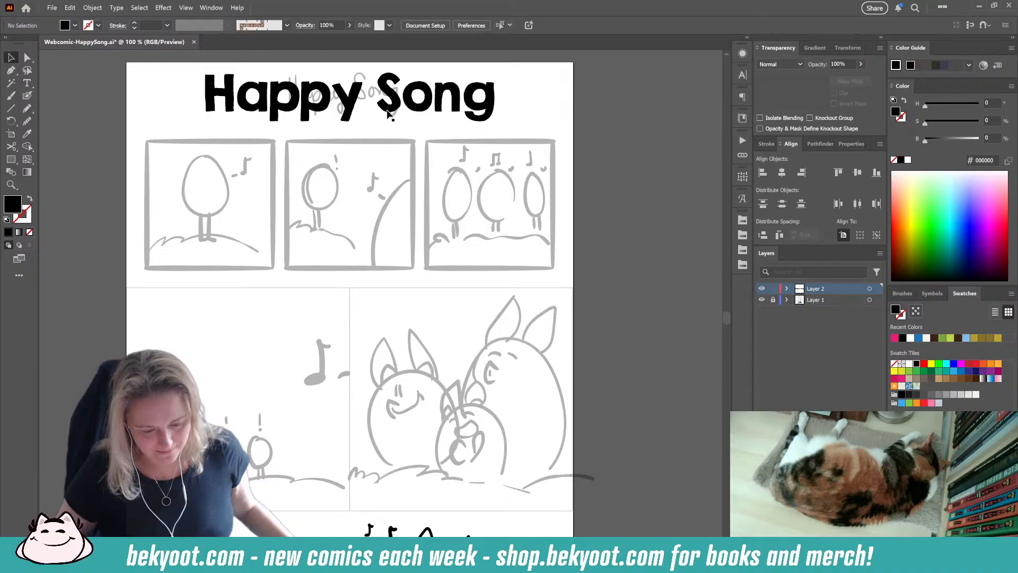
pyautogui.moveTo(389, 111); pyautogui.dragTo(393, 112)
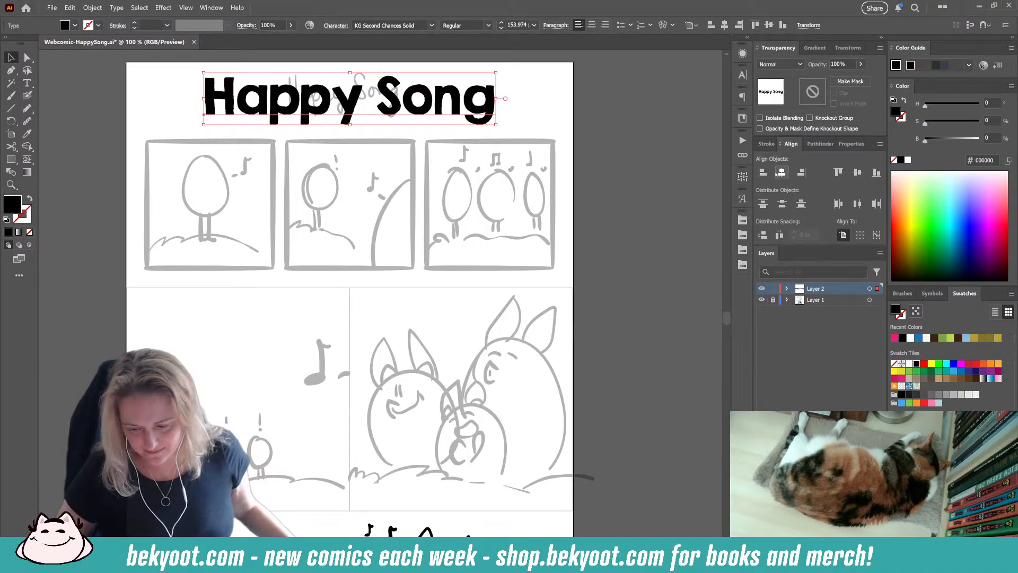
pyautogui.click(522, 104)
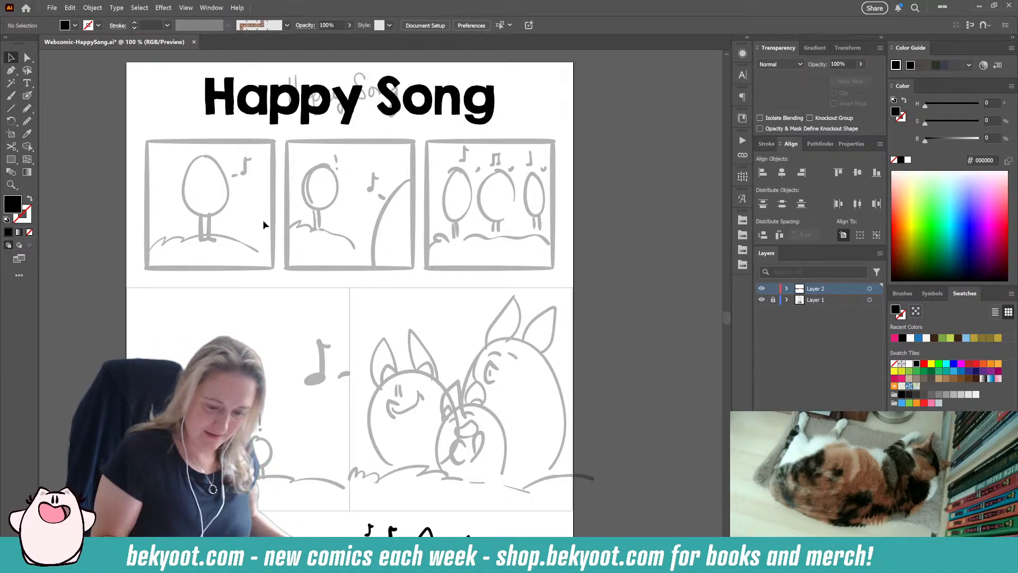
# Step: Draw black left and top border strokes over the first panel's sketched frame with the Blob Brush
pyautogui.hotkey('shift', 'b')
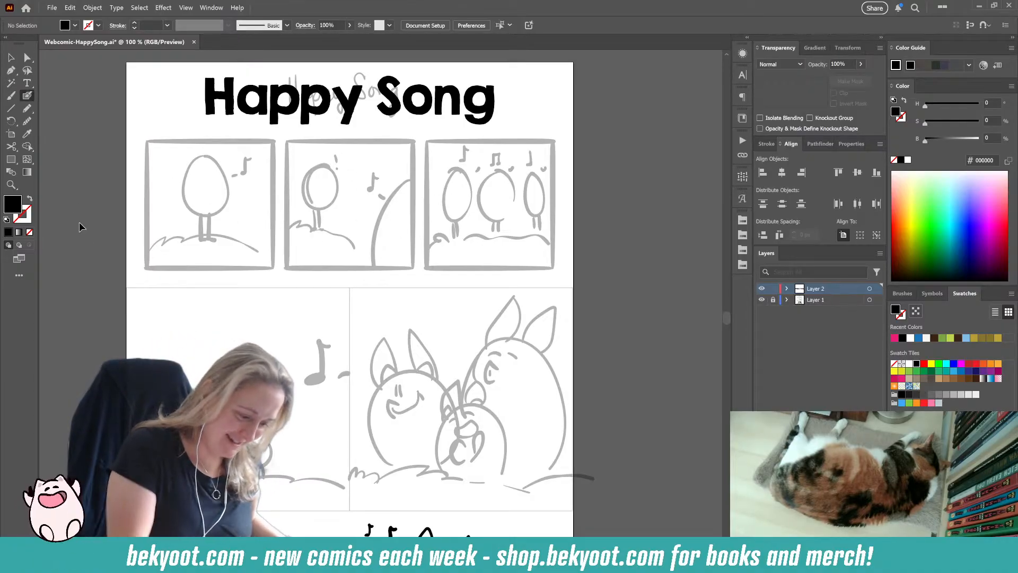
pyautogui.press('Return')
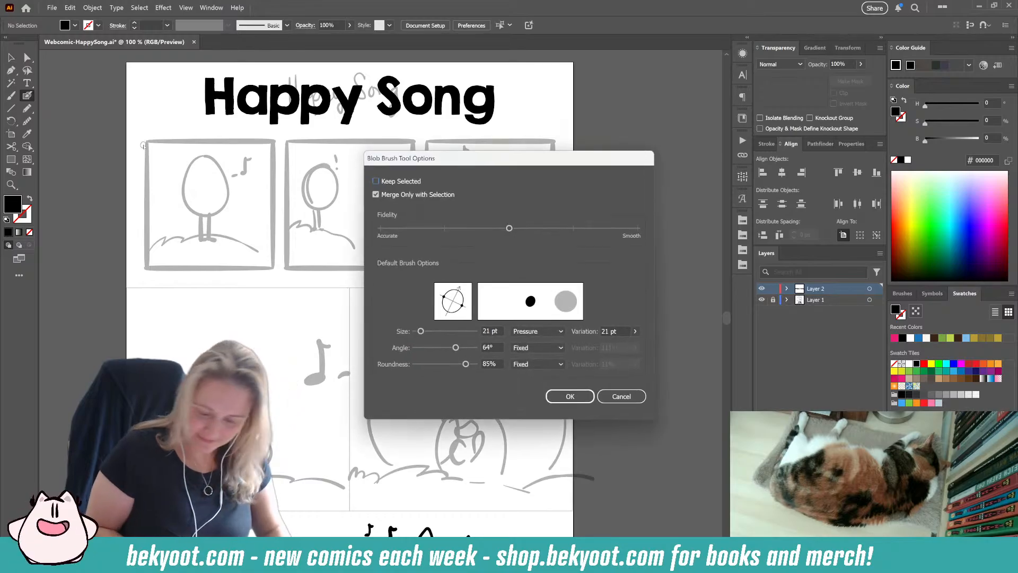
pyautogui.press('Escape')
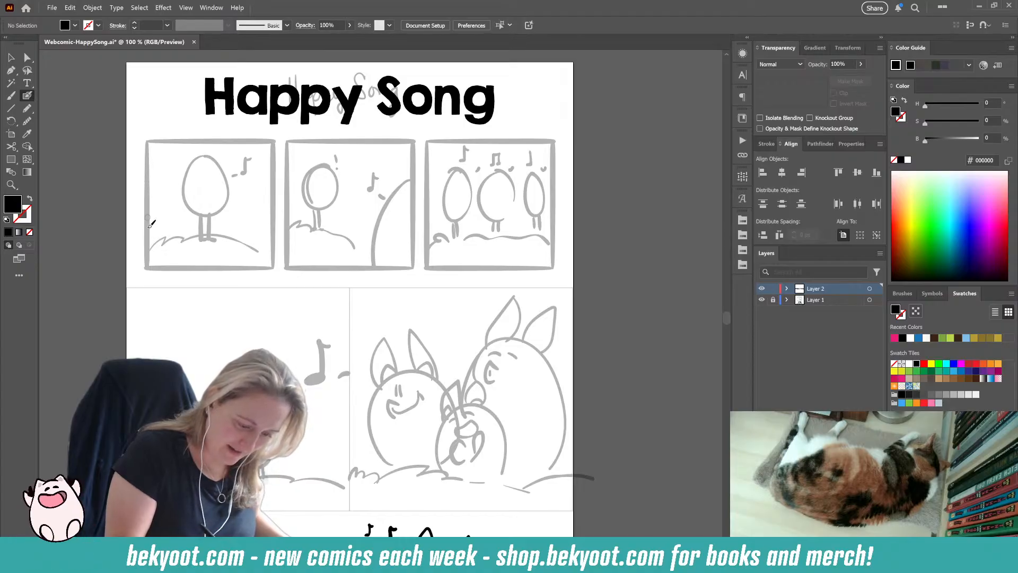
pyautogui.moveTo(149, 150)
pyautogui.mouseDown()
pyautogui.moveTo(151, 261)
pyautogui.moveTo(205, 135)
pyautogui.moveTo(278, 139)
pyautogui.mouseUp()
pyautogui.moveTo(186, 143); pyautogui.dragTo(153, 143)
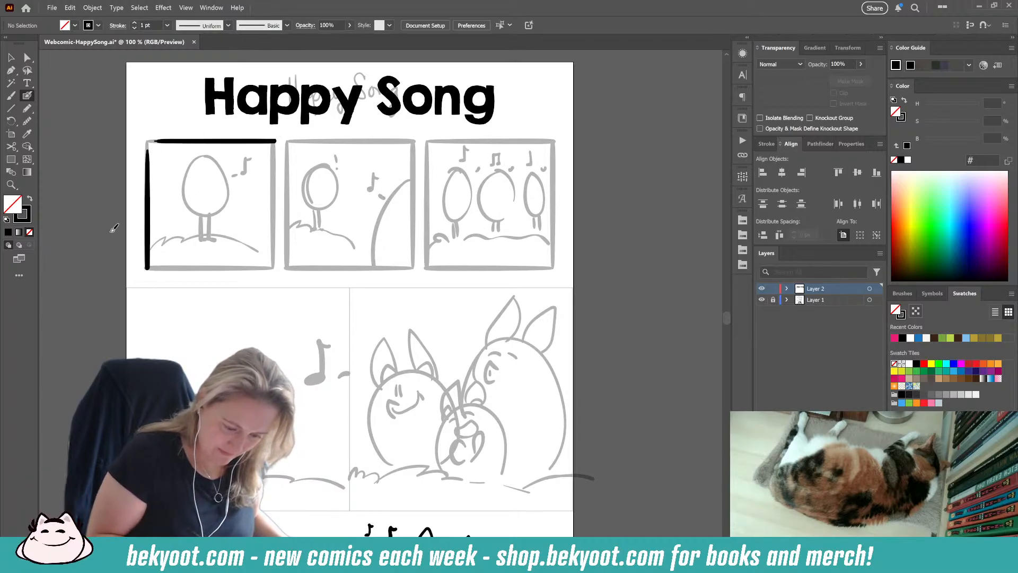
# Step: Smooth the first panel's top and left border strokes
pyautogui.keyDown('ctrl'); pyautogui.click(267, 143); pyautogui.keyUp('ctrl')
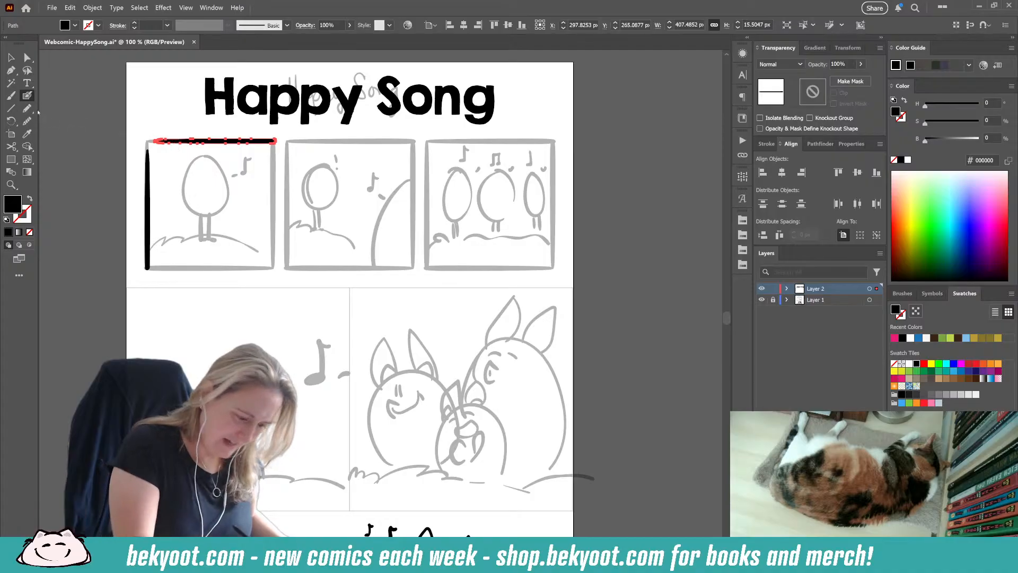
pyautogui.hotkey('alt', 's')
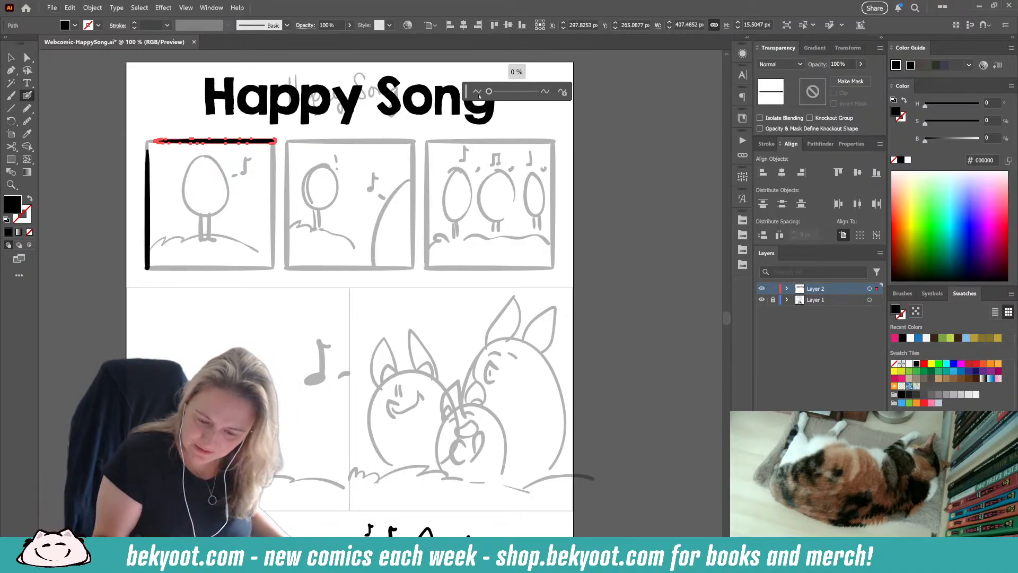
pyautogui.keyDown('ctrl'); pyautogui.click(147, 188); pyautogui.keyUp('ctrl')
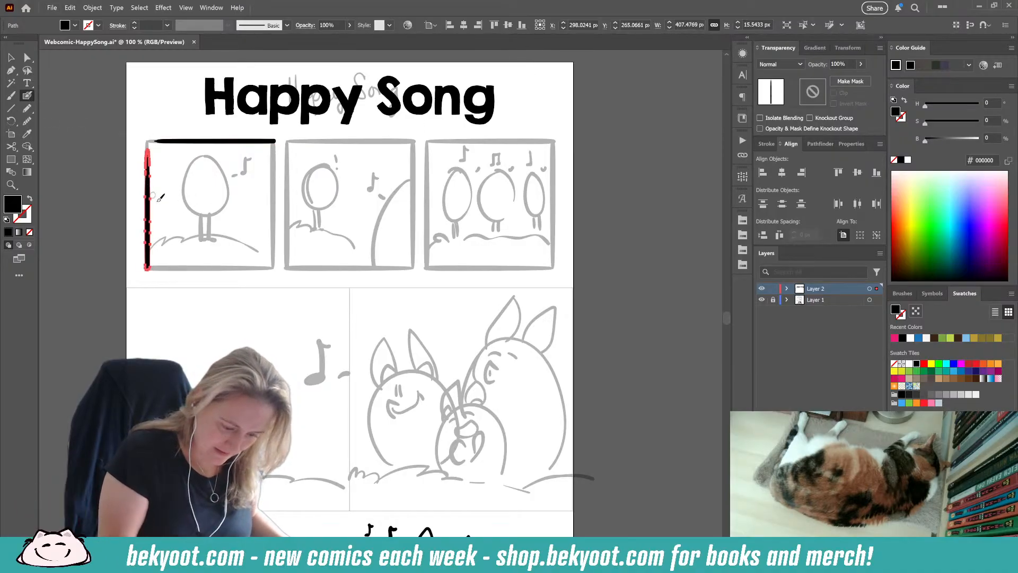
pyautogui.moveTo(489, 92); pyautogui.dragTo(492, 92)
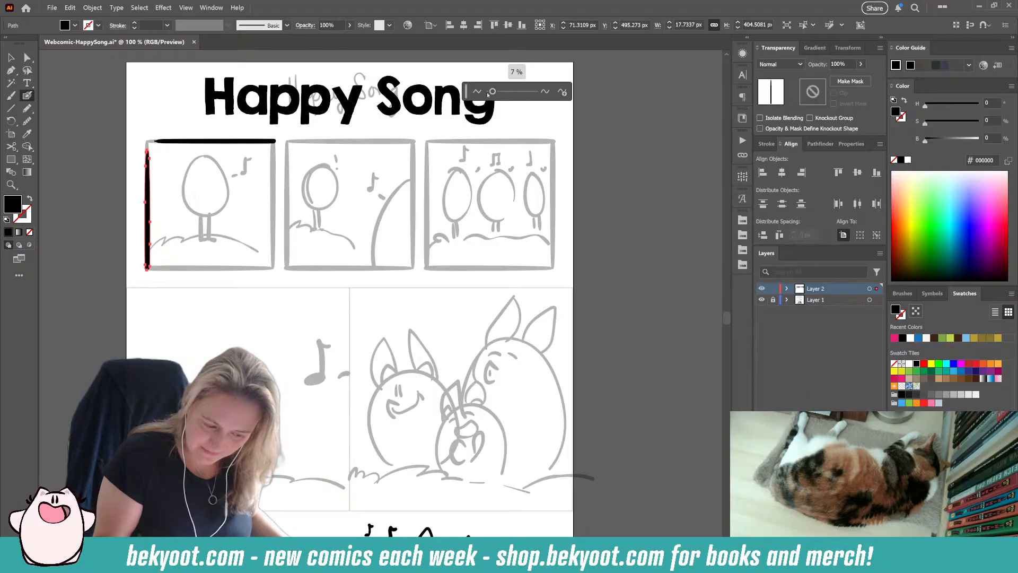
pyautogui.keyDown('ctrl'); pyautogui.click(95, 256); pyautogui.keyUp('ctrl')
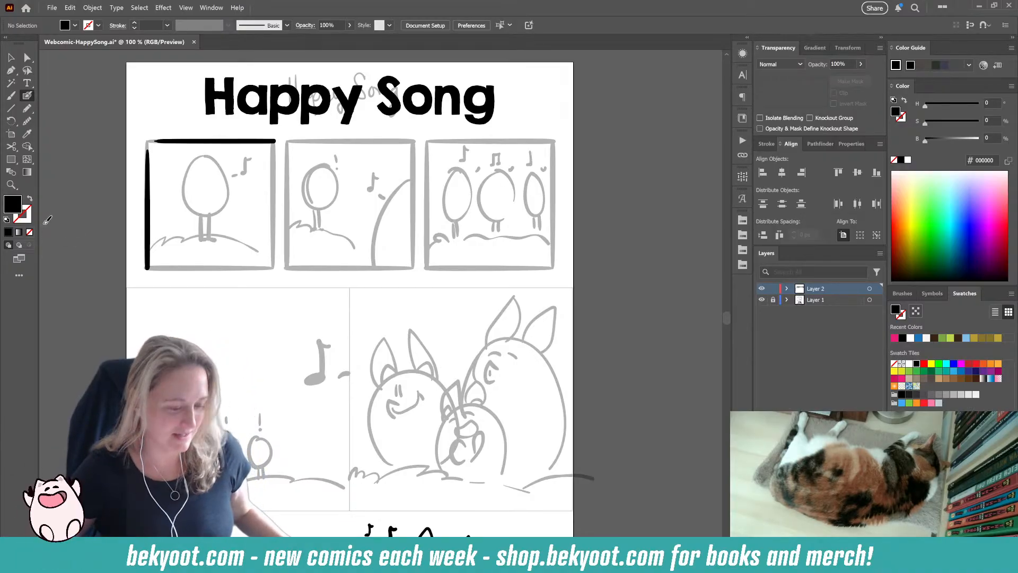
# Step: Move the first panel's left border stroke slightly outward
pyautogui.scroll(2, 152, 183)
pyautogui.moveTo(178, 186); pyautogui.dragTo(219, 286)
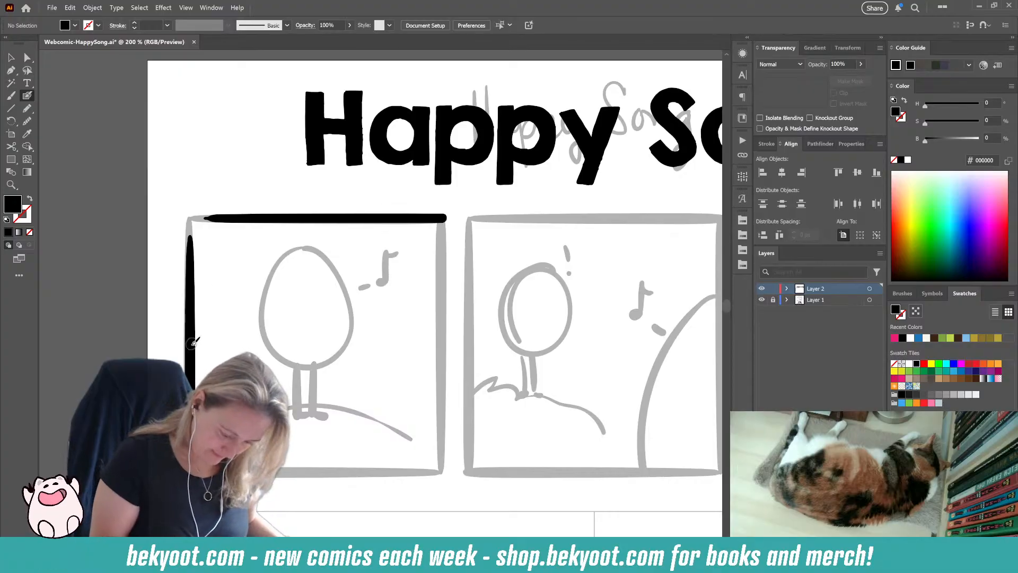
pyautogui.moveTo(192, 349); pyautogui.dragTo(189, 348)
pyautogui.keyDown('ctrl'); pyautogui.click(221, 282); pyautogui.keyUp('ctrl')
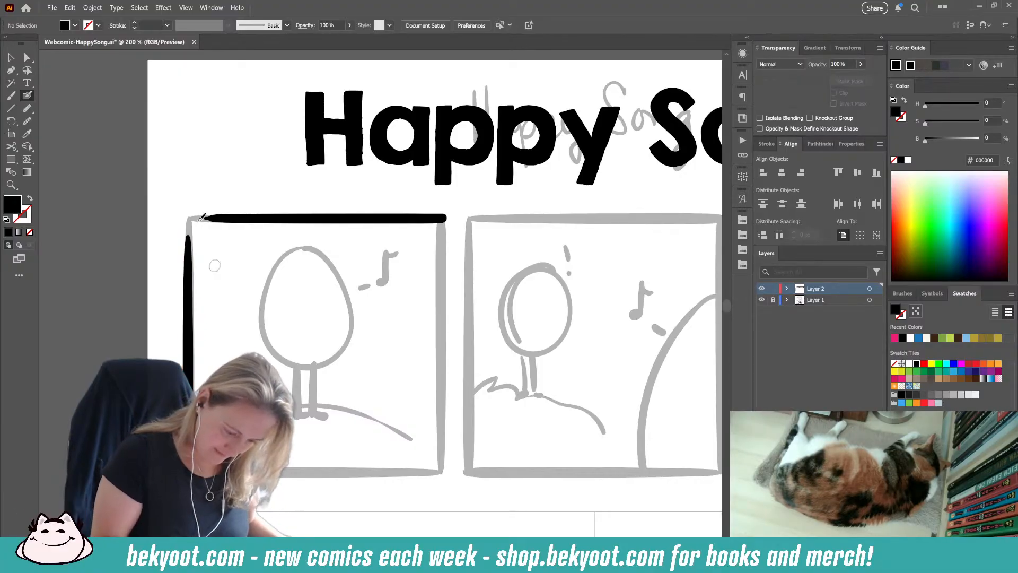
# Step: Draw a rounded upper-left corner joining the first panel's left and top borders, undoing and redrawing the stroke until it connects cleanly
pyautogui.moveTo(188, 255)
pyautogui.mouseDown()
pyautogui.moveTo(193, 226)
pyautogui.moveTo(215, 217)
pyautogui.mouseUp()
pyautogui.hotkey('ctrl', 'z')
pyautogui.moveTo(189, 263)
pyautogui.mouseDown()
pyautogui.moveTo(195, 226)
pyautogui.moveTo(235, 215)
pyautogui.mouseUp()
pyautogui.hotkey('ctrl', 'z')
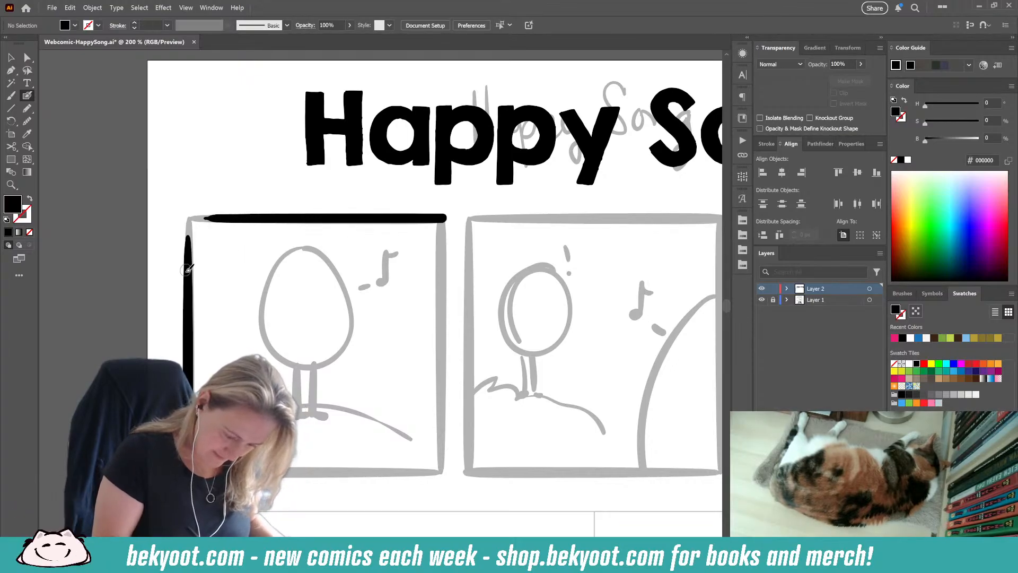
pyautogui.moveTo(189, 255)
pyautogui.mouseDown()
pyautogui.moveTo(201, 220)
pyautogui.moveTo(226, 215)
pyautogui.mouseUp()
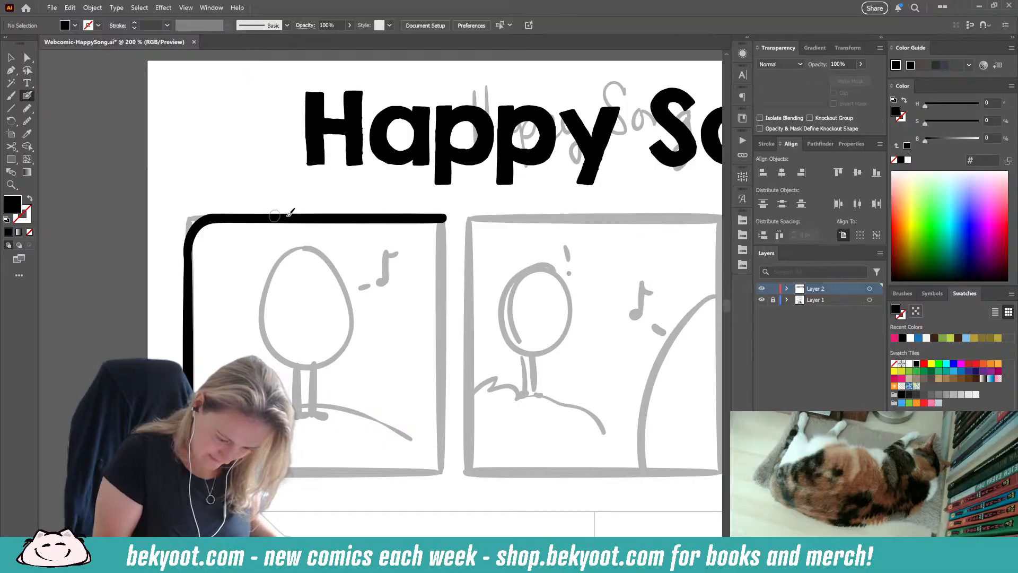
pyautogui.hotkey('ctrl', 'z')
pyautogui.moveTo(191, 268)
pyautogui.mouseDown()
pyautogui.moveTo(191, 228)
pyautogui.moveTo(221, 217)
pyautogui.mouseUp()
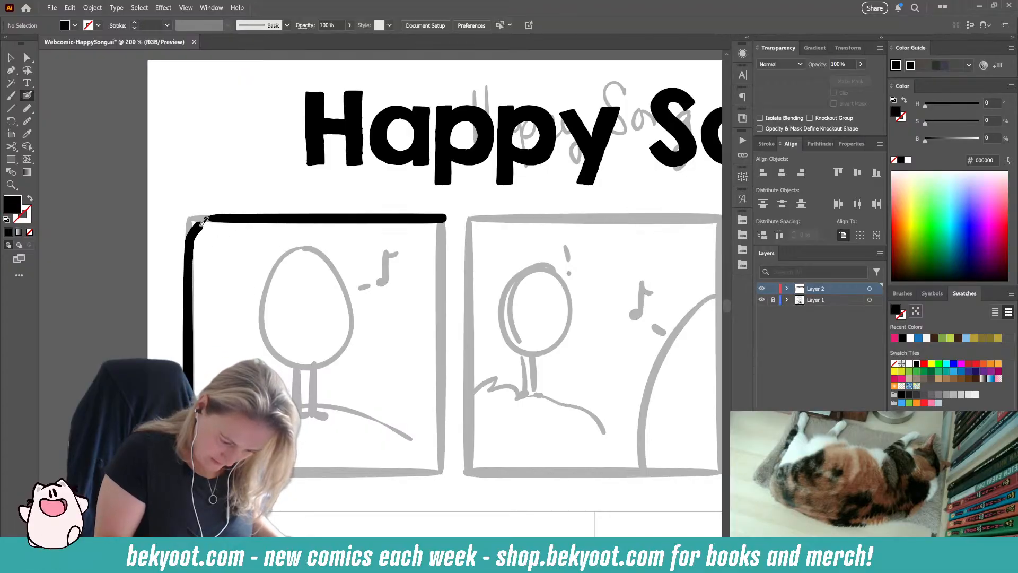
pyautogui.hotkey('ctrl', 'z')
pyautogui.moveTo(192, 262); pyautogui.dragTo(214, 216)
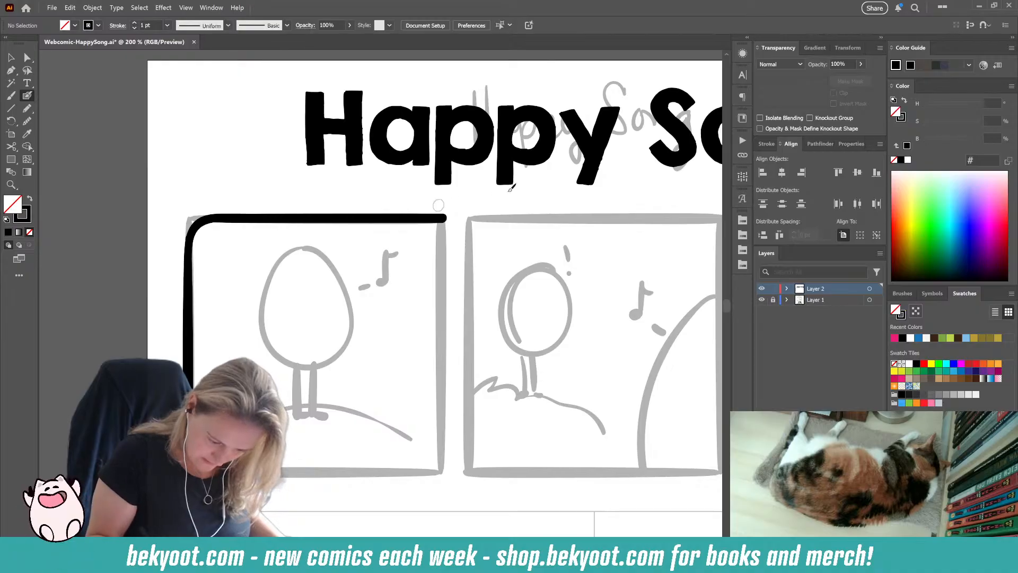
# Step: Group the first panel's left border, rounded corner and top border strokes
pyautogui.press('v')
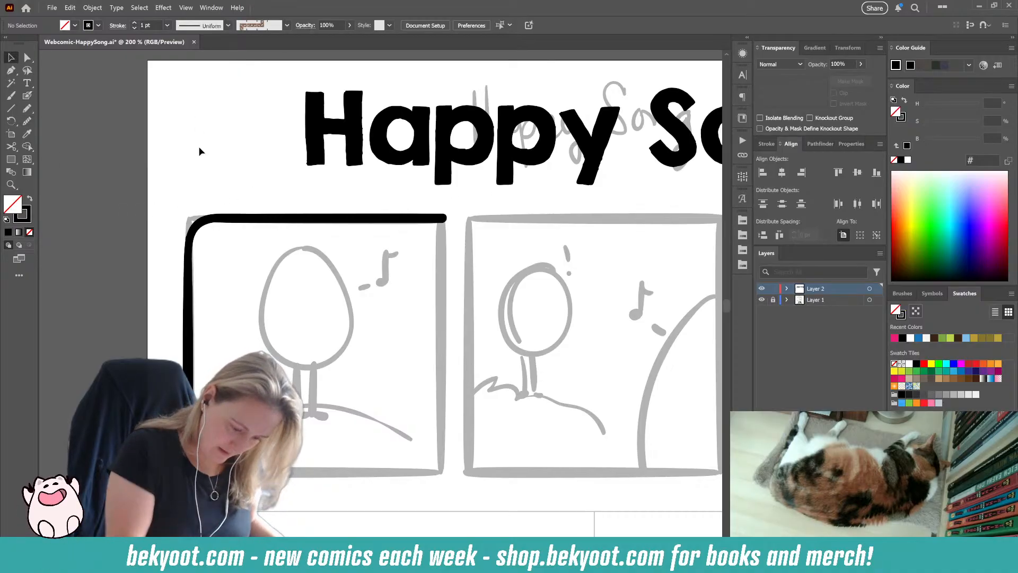
pyautogui.click(189, 315)
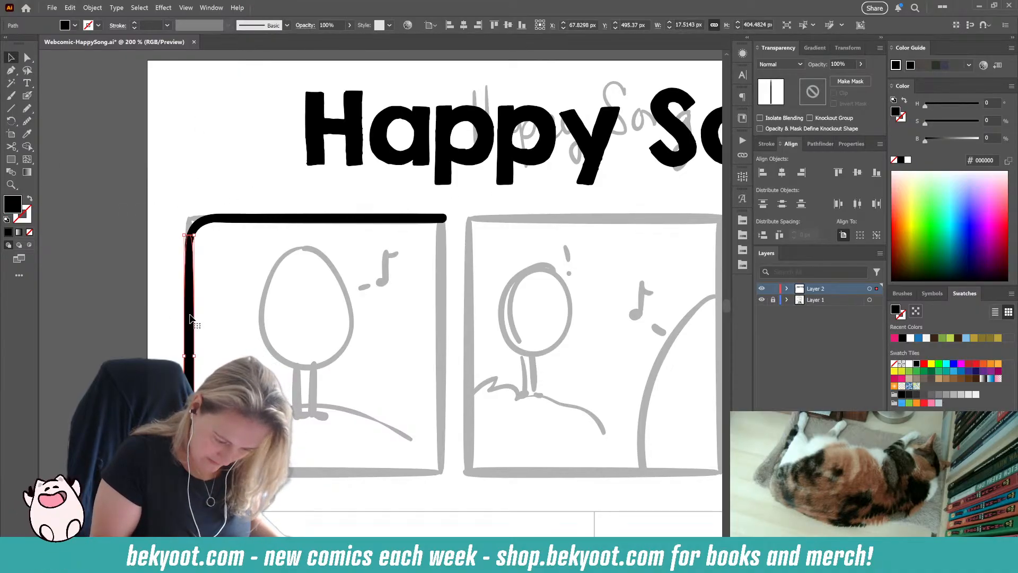
pyautogui.click(284, 219)
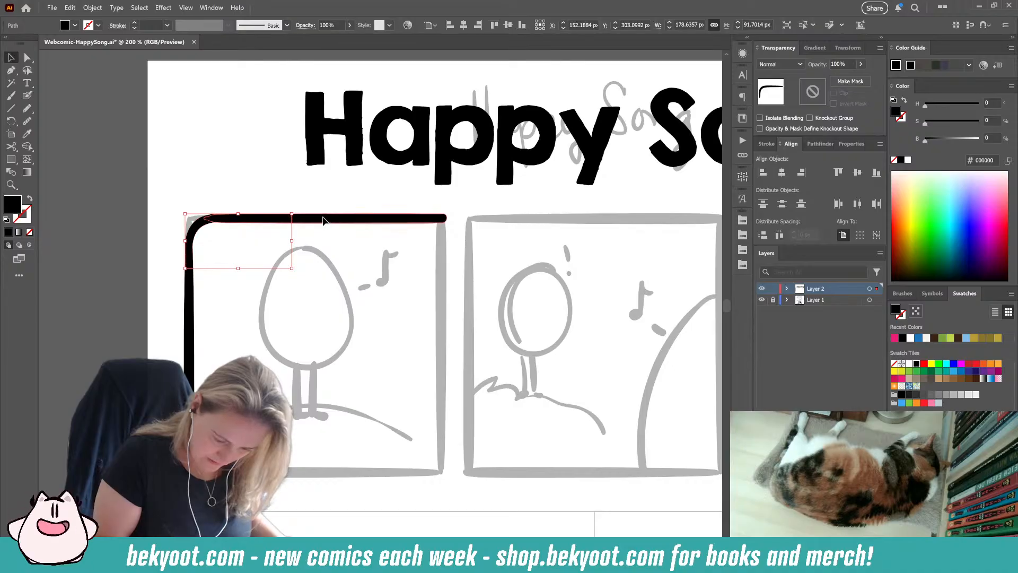
pyautogui.click(324, 217)
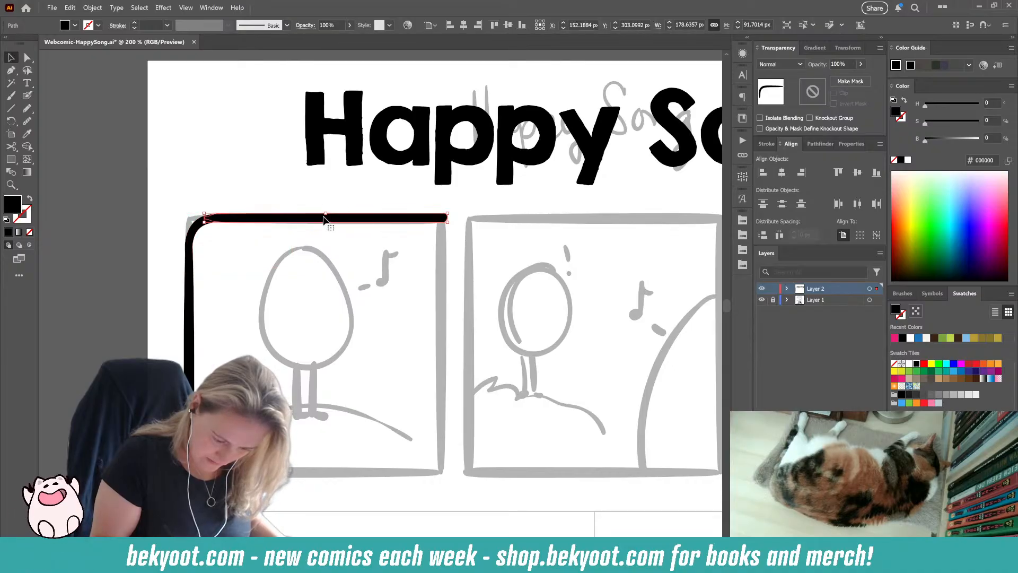
pyautogui.click(310, 197)
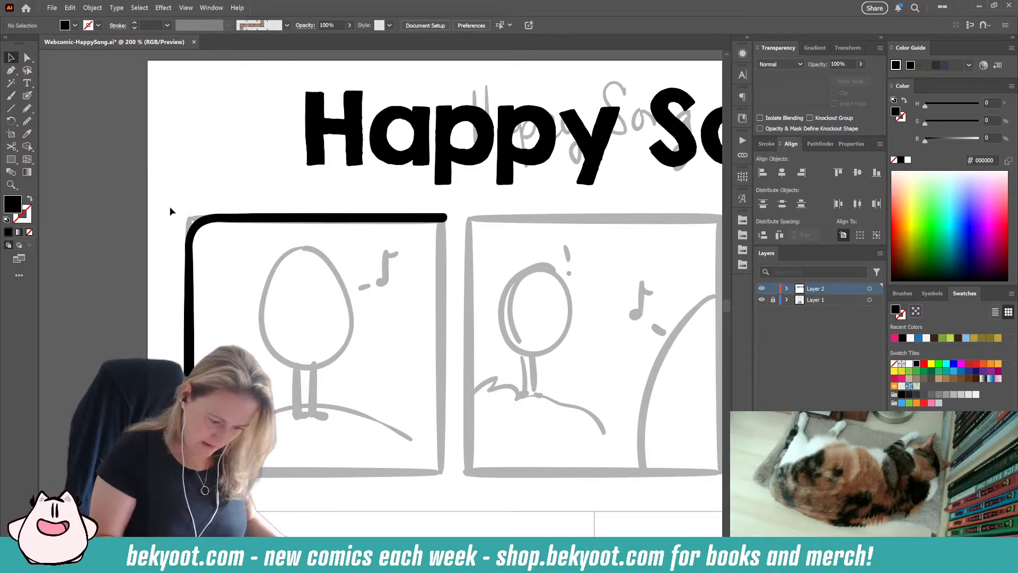
pyautogui.moveTo(165, 197); pyautogui.dragTo(307, 348)
pyautogui.hotkey('ctrl', 'g')
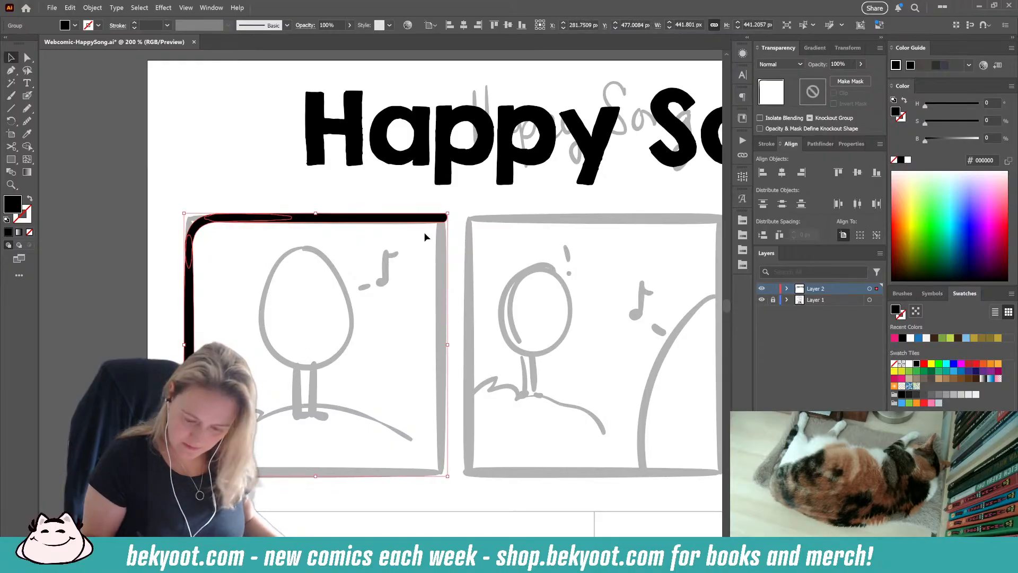
# Step: Place a copy of the border group rotated 180° as the first panel's right and bottom sides, and group both halves
pyautogui.moveTo(436, 219); pyautogui.dragTo(188, 493)
pyautogui.moveTo(202, 242); pyautogui.dragTo(196, 228)
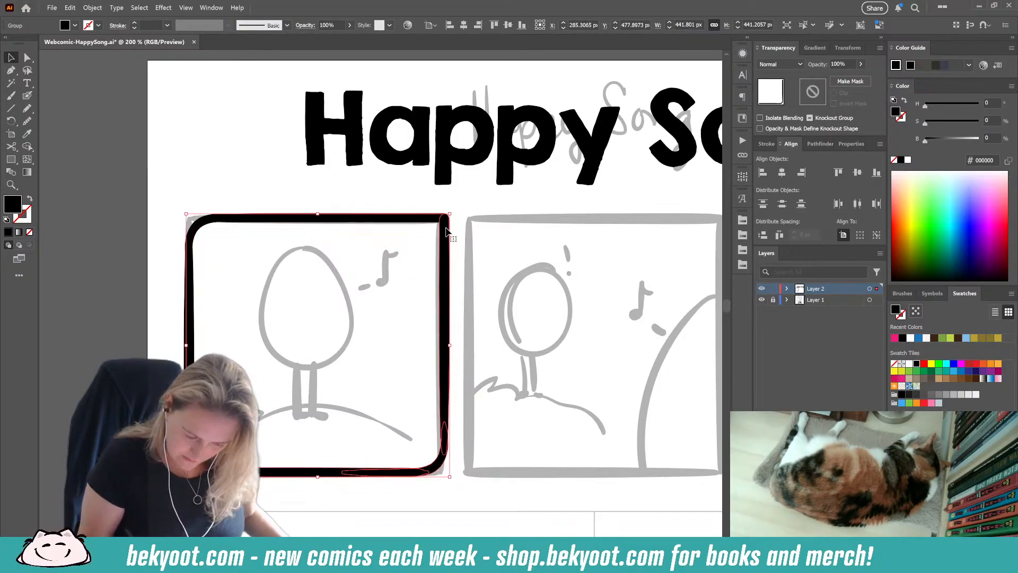
pyautogui.keyDown('shift'); pyautogui.click(196, 228); pyautogui.keyUp('shift')
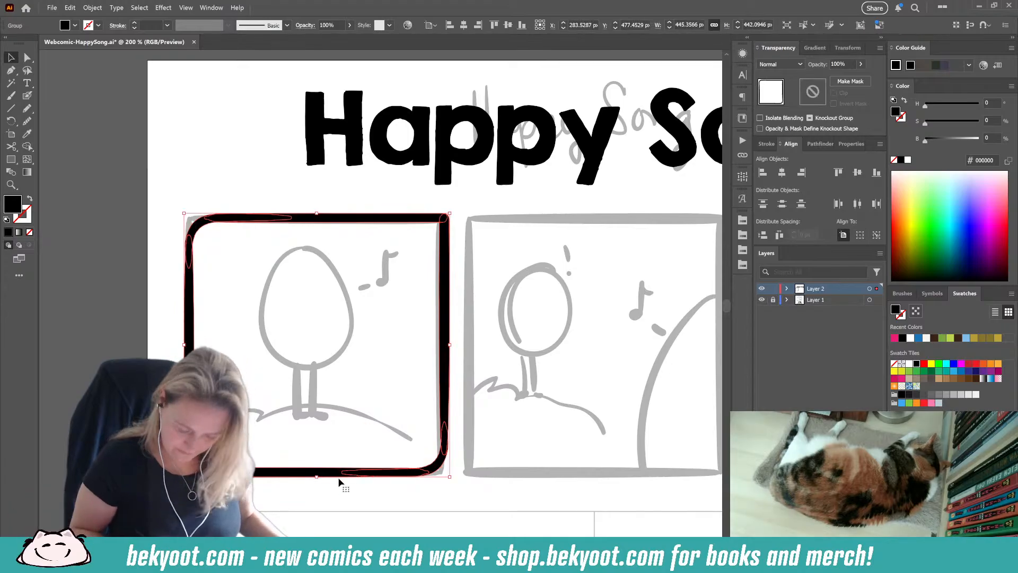
# Step: Copy the finished panel frame horizontally onto the second sketched panel and repeat the copy for the third
pyautogui.scroll(-1, 316, 454)
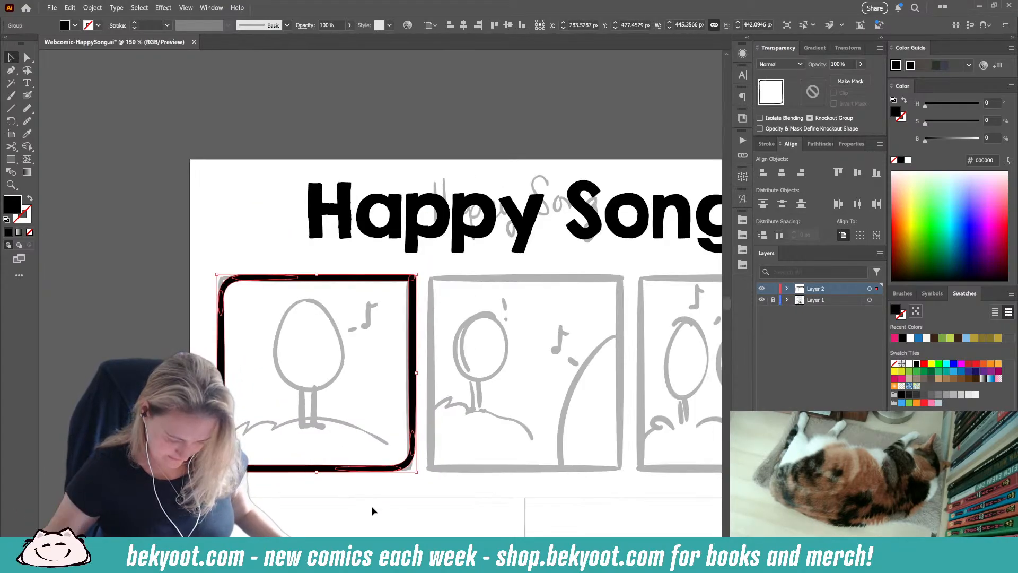
pyautogui.moveTo(419, 501); pyautogui.dragTo(319, 422)
pyautogui.moveTo(258, 391); pyautogui.dragTo(469, 391)
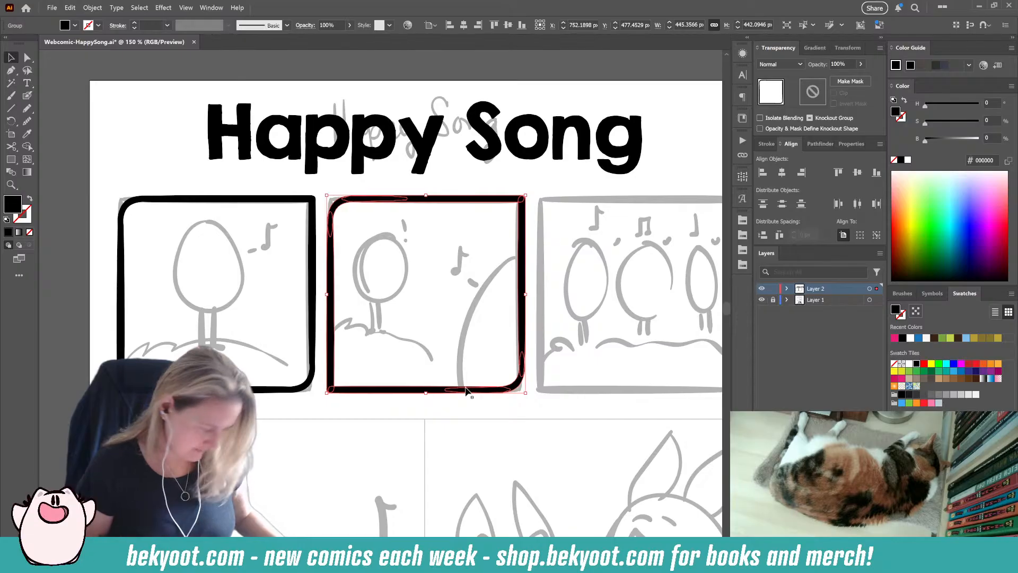
pyautogui.hotkey('ctrl', 'd')
# Step: Group the three panel frames, center them horizontally on the artboard, and ungroup them into separate frames
pyautogui.keyDown('shift'); pyautogui.click(436, 392); pyautogui.keyUp('shift')
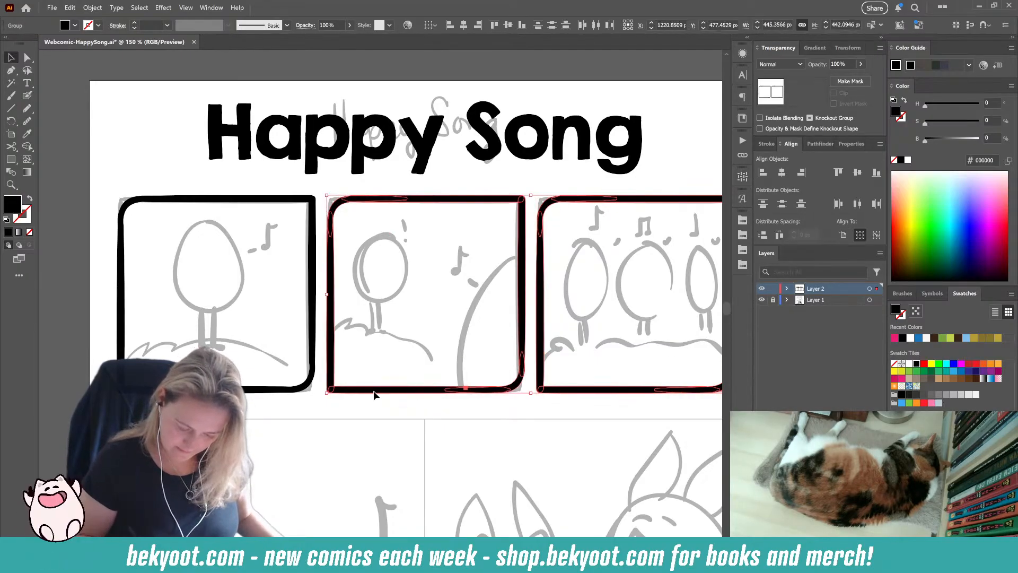
pyautogui.keyDown('shift'); pyautogui.click(304, 390); pyautogui.keyUp('shift')
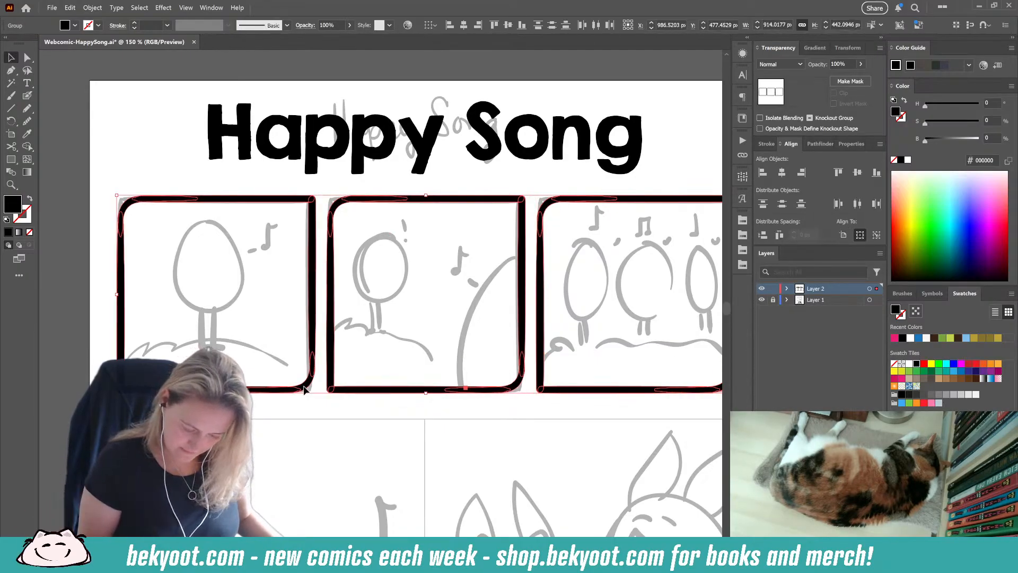
pyautogui.click(781, 172)
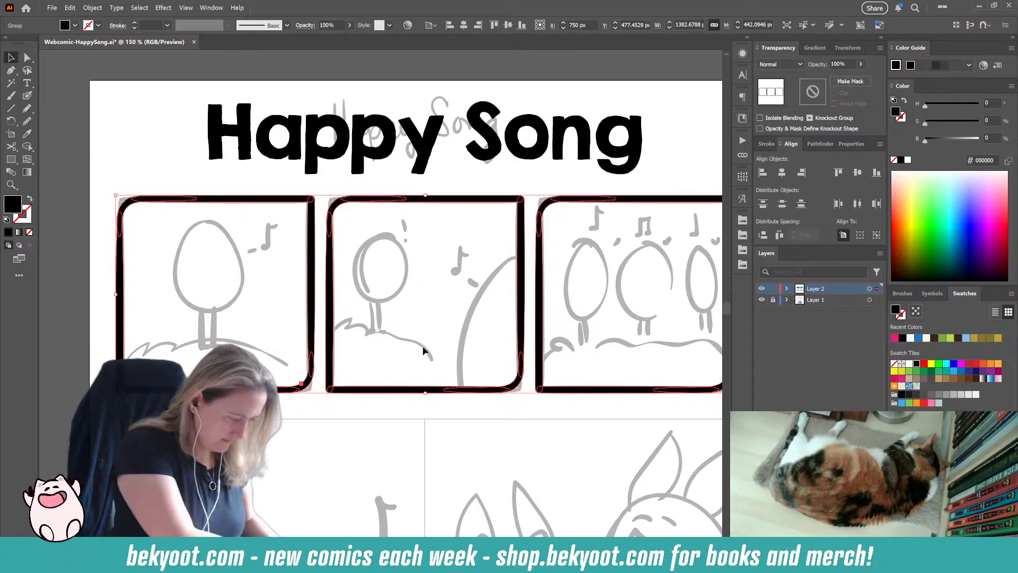
pyautogui.hotkey('ctrl', 'shift', 'g')
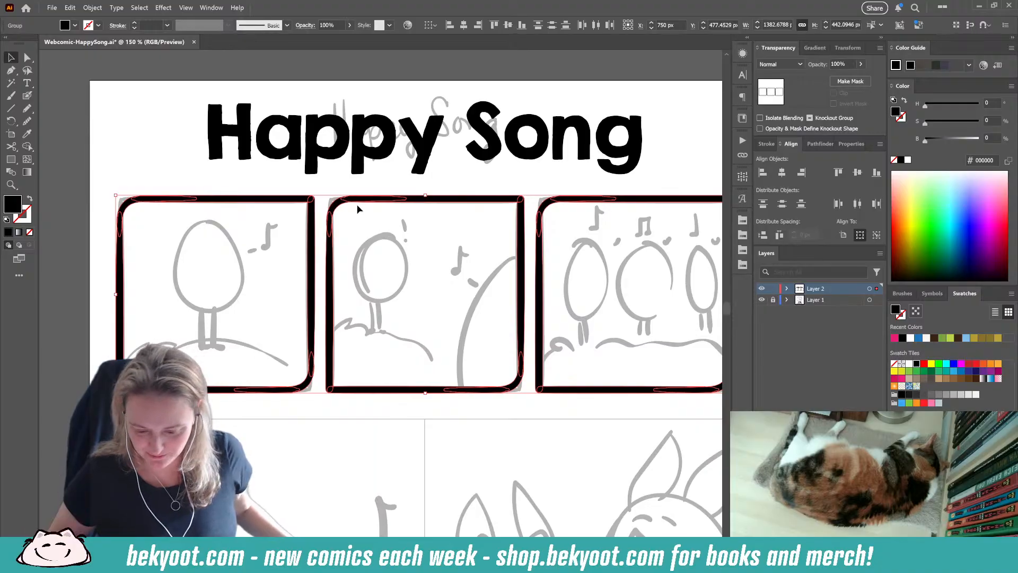
pyautogui.scroll(-1, 465, 298)
pyautogui.moveTo(530, 395); pyautogui.dragTo(497, 287)
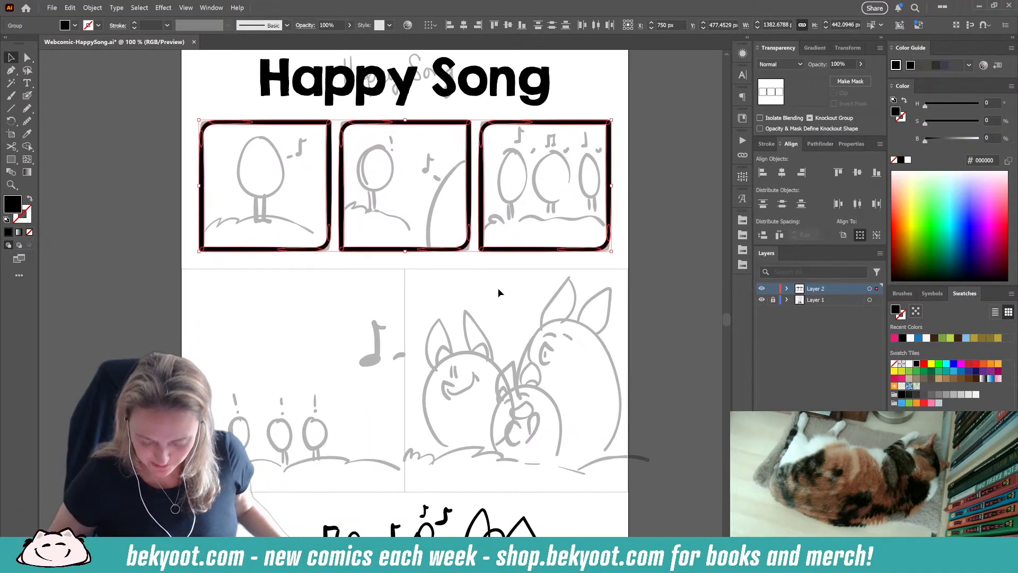
# Step: Ink the egg's outline over the first panel's sketch with the Blob Brush, redrawing strokes until the shape is closed
pyautogui.click(342, 271)
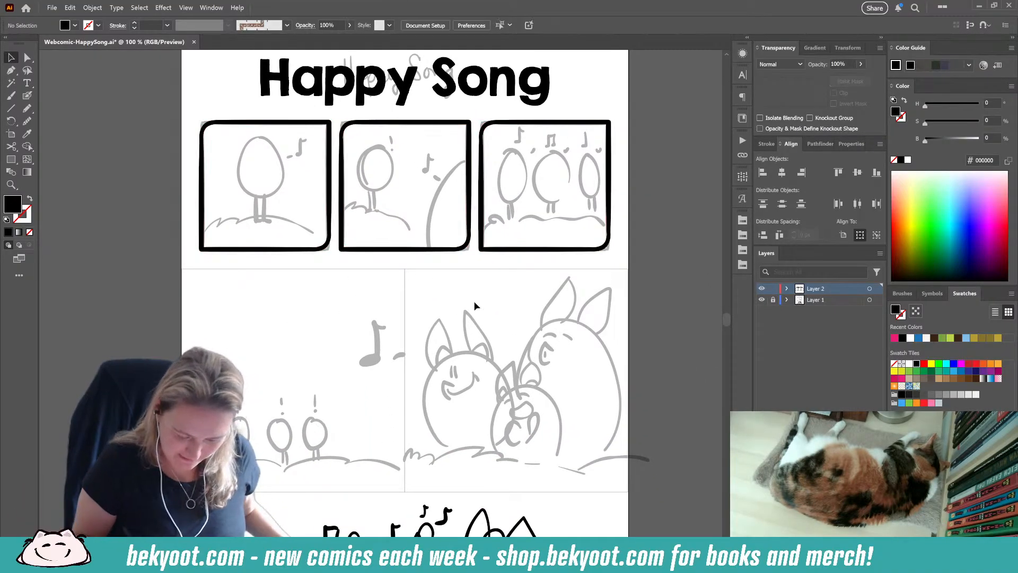
pyautogui.moveTo(429, 314); pyautogui.dragTo(430, 347)
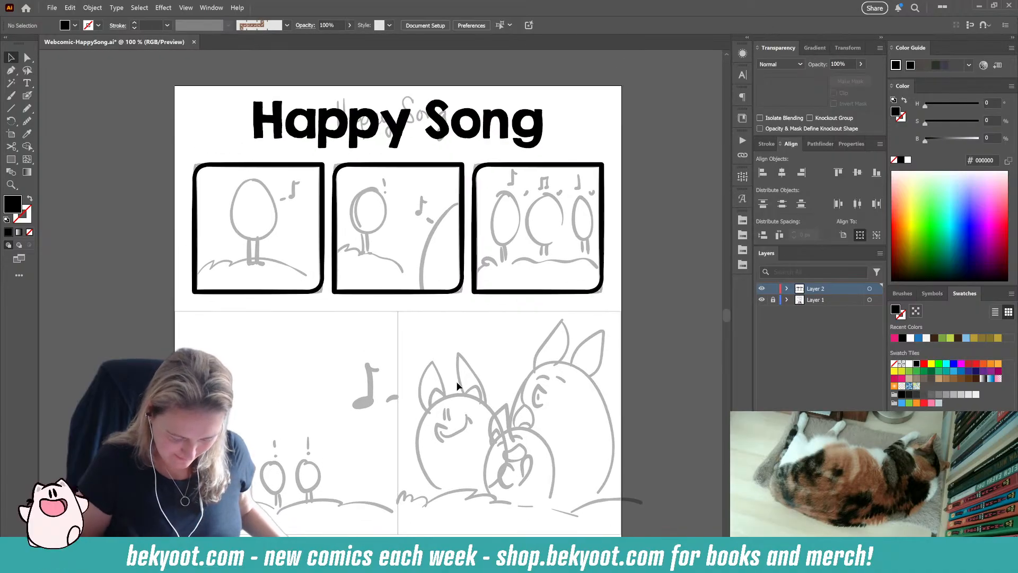
pyautogui.scroll(1, 205, 257)
pyautogui.scroll(1, 297, 204)
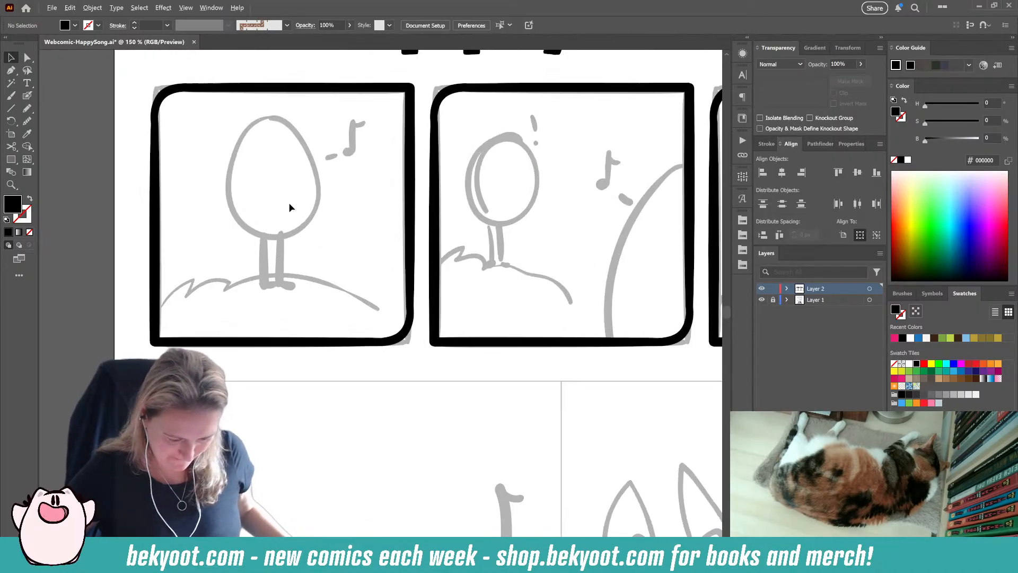
pyautogui.moveTo(288, 203); pyautogui.dragTo(296, 247)
pyautogui.hotkey('shift', 'b')
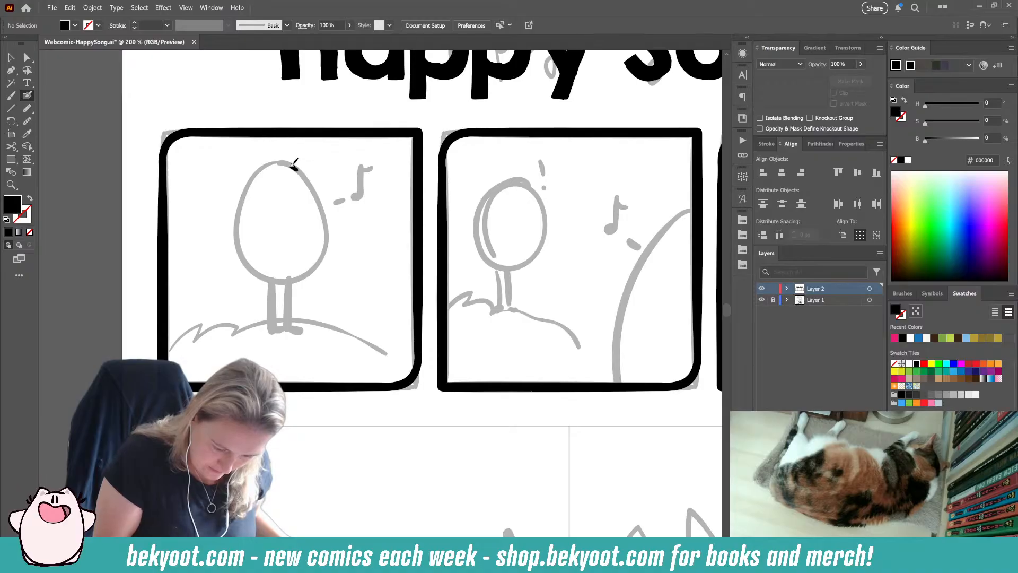
pyautogui.moveTo(297, 169)
pyautogui.mouseDown()
pyautogui.moveTo(268, 166)
pyautogui.moveTo(244, 200)
pyautogui.moveTo(236, 239)
pyautogui.moveTo(245, 265)
pyautogui.mouseUp()
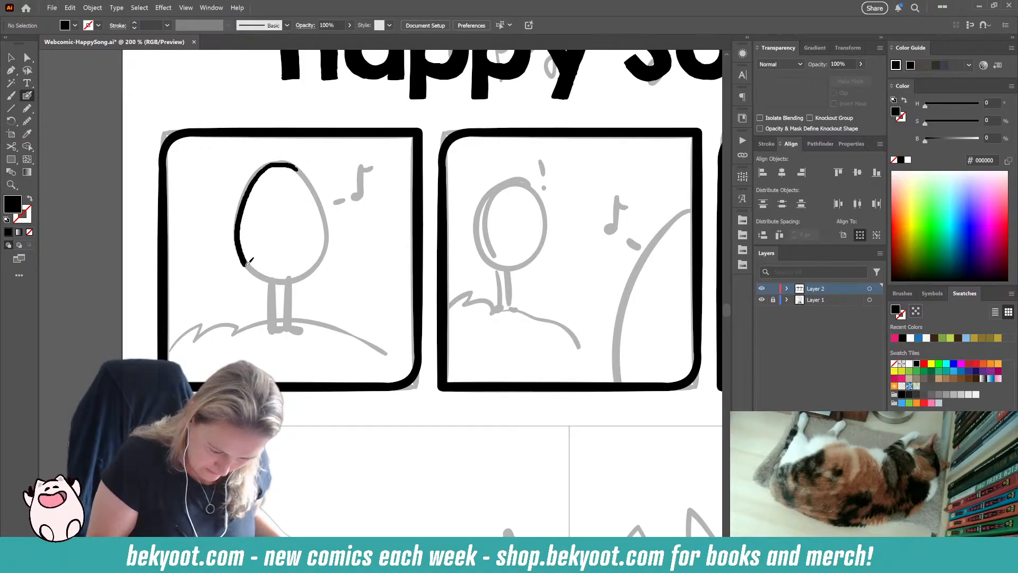
pyautogui.hotkey('shift', 'x')
pyautogui.hotkey('ctrl', 'z')
pyautogui.moveTo(299, 172)
pyautogui.mouseDown()
pyautogui.moveTo(258, 172)
pyautogui.moveTo(238, 221)
pyautogui.moveTo(242, 259)
pyautogui.moveTo(284, 281)
pyautogui.moveTo(327, 239)
pyautogui.moveTo(323, 194)
pyautogui.moveTo(305, 167)
pyautogui.moveTo(265, 161)
pyautogui.moveTo(235, 232)
pyautogui.moveTo(254, 269)
pyautogui.moveTo(291, 280)
pyautogui.moveTo(318, 261)
pyautogui.moveTo(328, 236)
pyautogui.moveTo(318, 192)
pyautogui.moveTo(281, 159)
pyautogui.mouseUp()
pyautogui.hotkey('shift', 'x')
pyautogui.hotkey('ctrl', 'z')
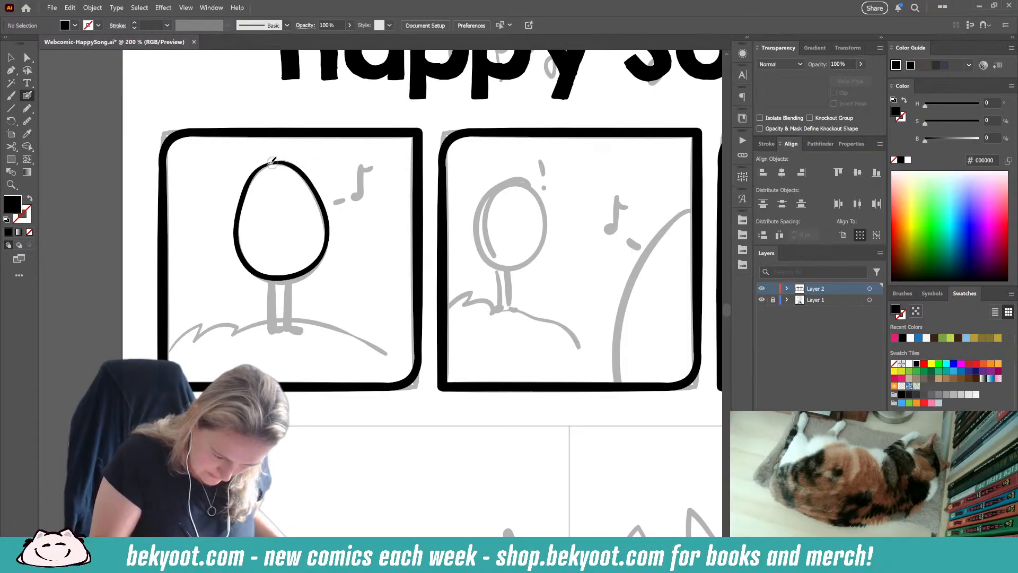
# Step: Smooth the inked egg outline slightly, enlarge it to about 170 × 219 px and place it lower over the sketched egg
pyautogui.keyDown('ctrl'); pyautogui.click(325, 213); pyautogui.keyUp('ctrl')
pyautogui.press('F2')
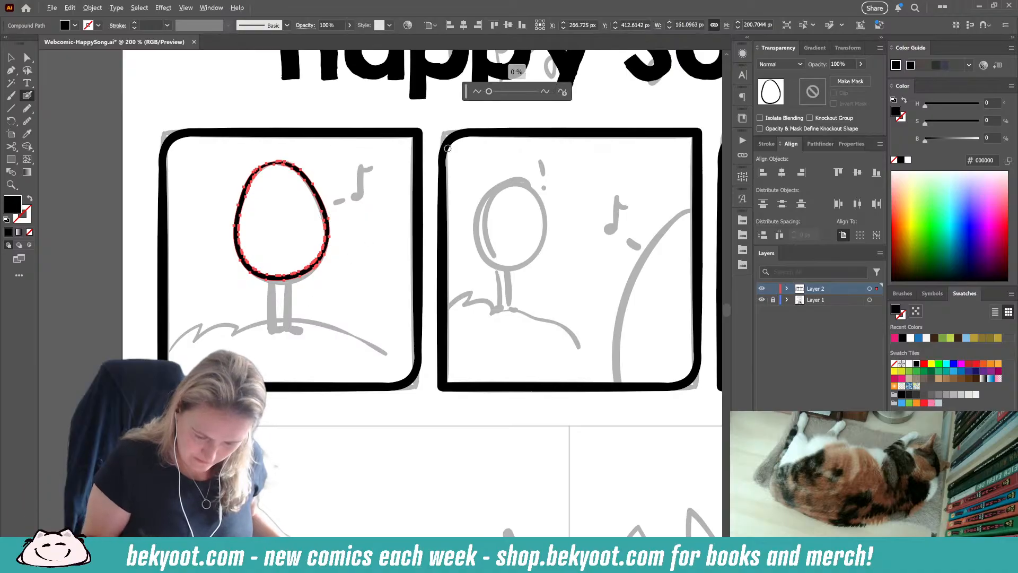
pyautogui.moveTo(488, 92); pyautogui.dragTo(491, 92)
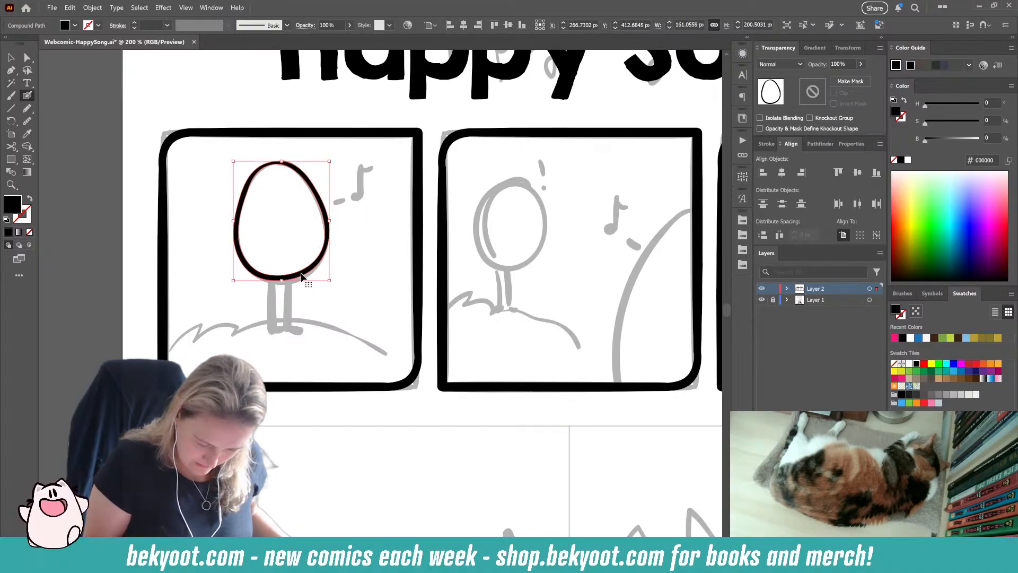
pyautogui.moveTo(329, 280)
pyautogui.mouseDown()
pyautogui.moveTo(334, 291)
pyautogui.moveTo(304, 291)
pyautogui.mouseUp()
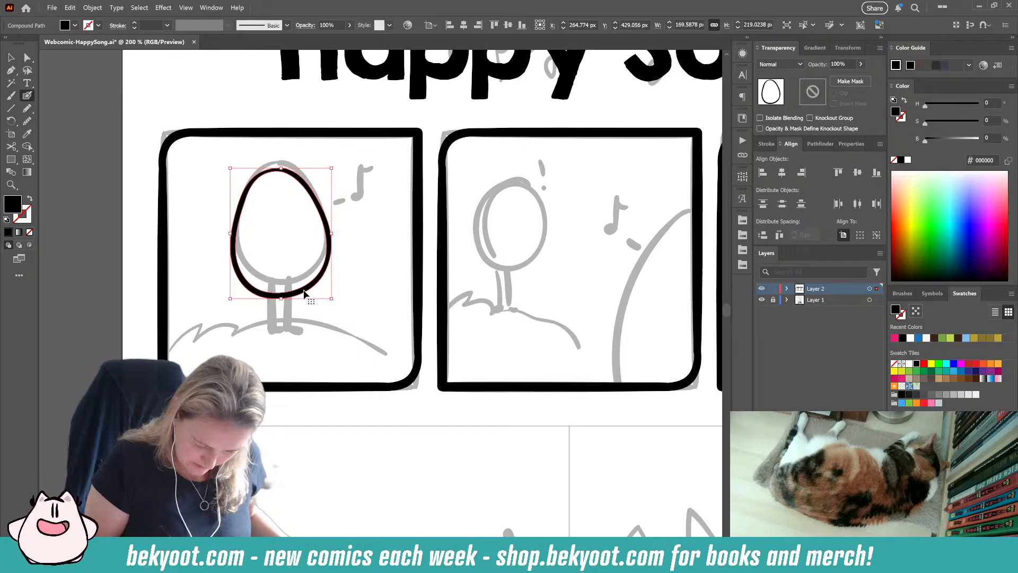
pyautogui.keyDown('ctrl'); pyautogui.click(339, 281); pyautogui.keyUp('ctrl')
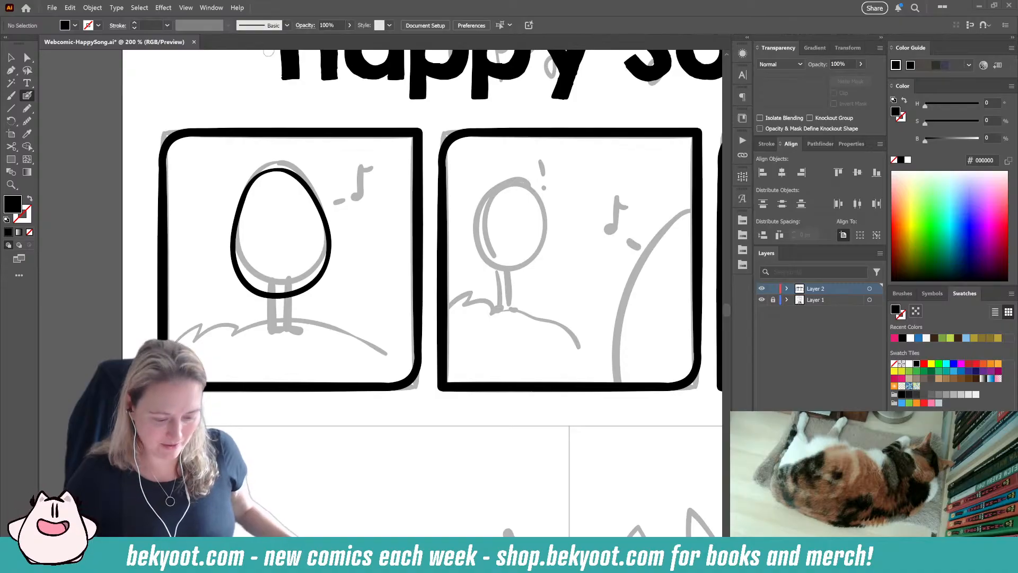
# Step: Paste the copied image of Ukrainian Easter egg search results as a reference beside the comic page
pyautogui.click(21, 58)
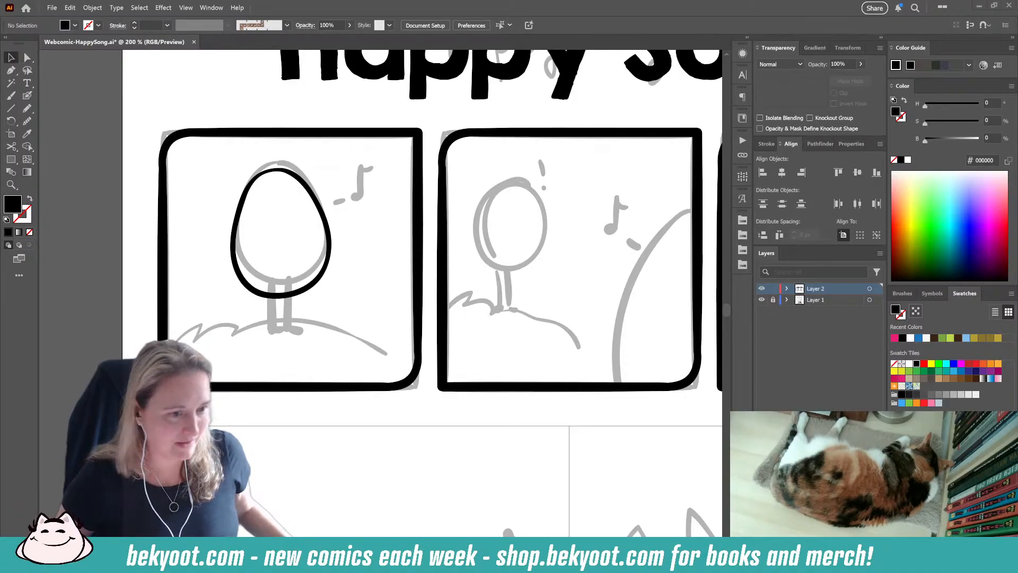
pyautogui.scroll(-1, 187, 214)
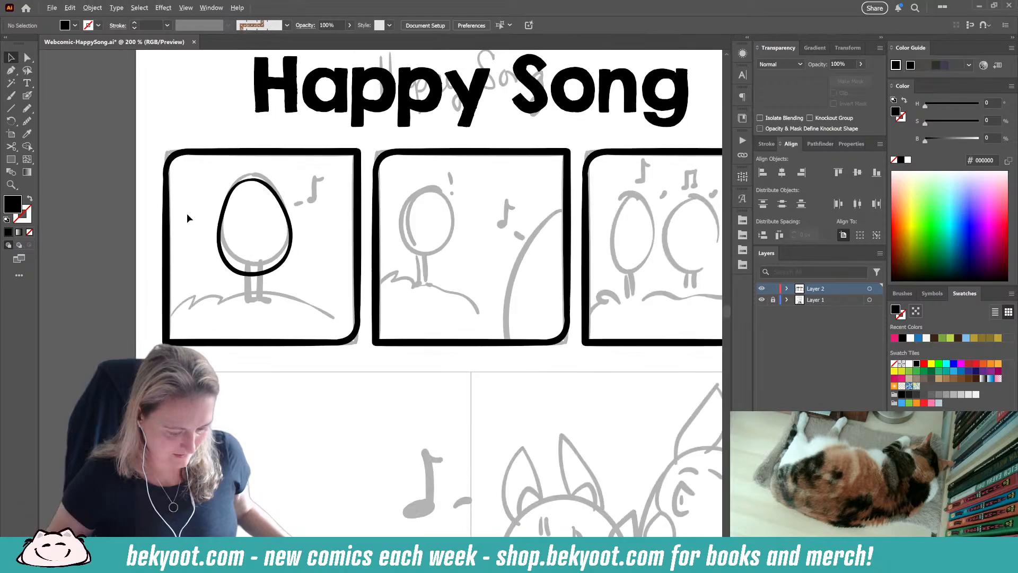
pyautogui.scroll(-2, 187, 213)
pyautogui.hscroll(-5, 183, 199)
pyautogui.scroll(4, 183, 199)
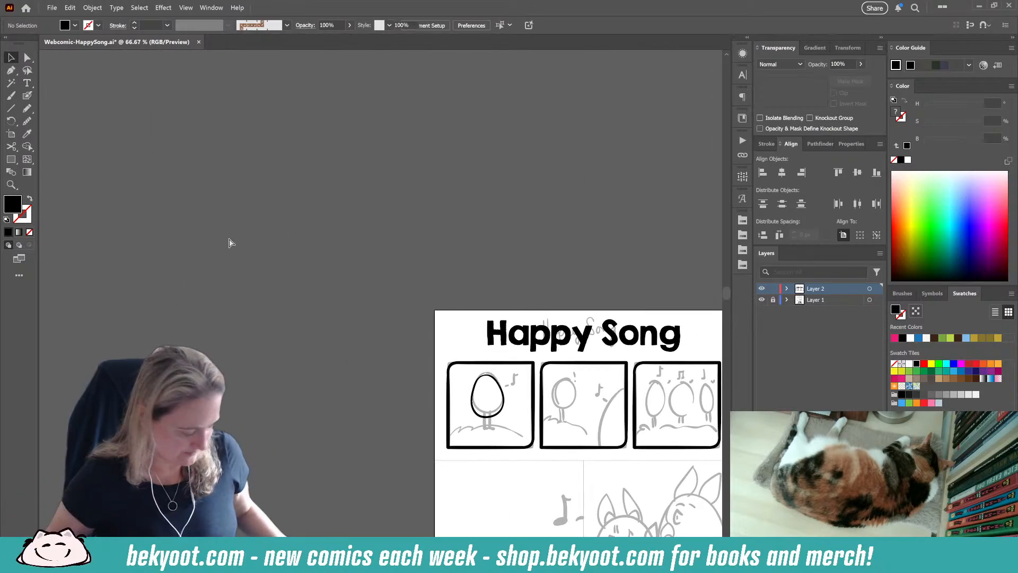
pyautogui.hotkey('ctrl', 'v')
# Step: Examine the patterns and colours of the decorated eggs across the pasted reference image
pyautogui.scroll(3, 401, 327)
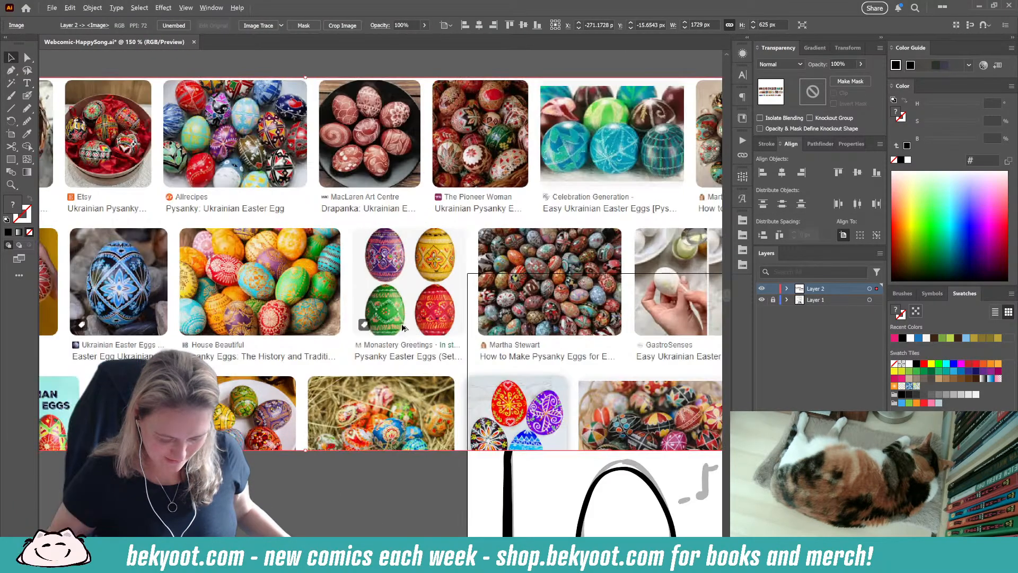
pyautogui.scroll(1, 258, 350)
pyautogui.hscroll(-3, 408, 302)
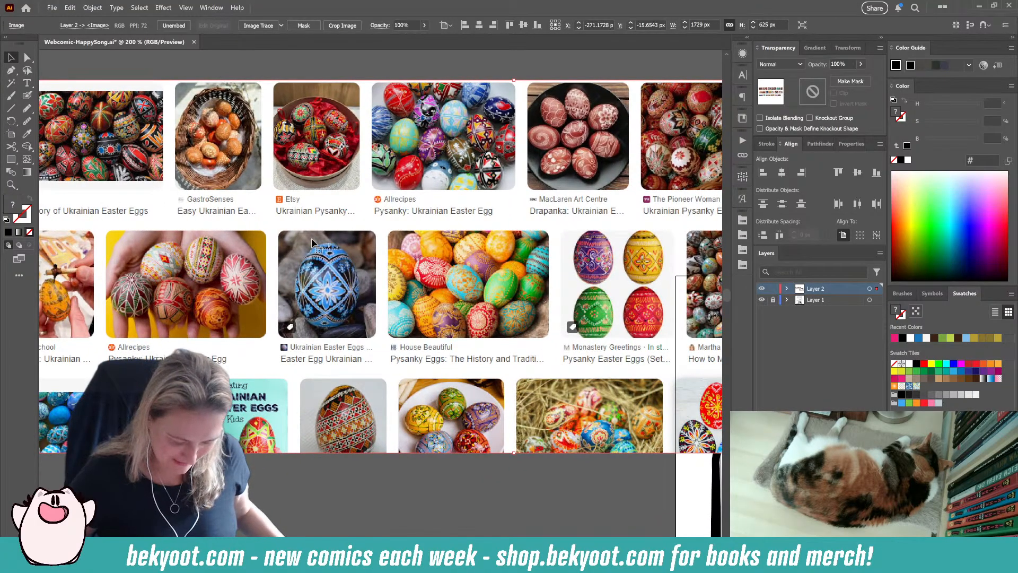
pyautogui.hscroll(3, 295, 211)
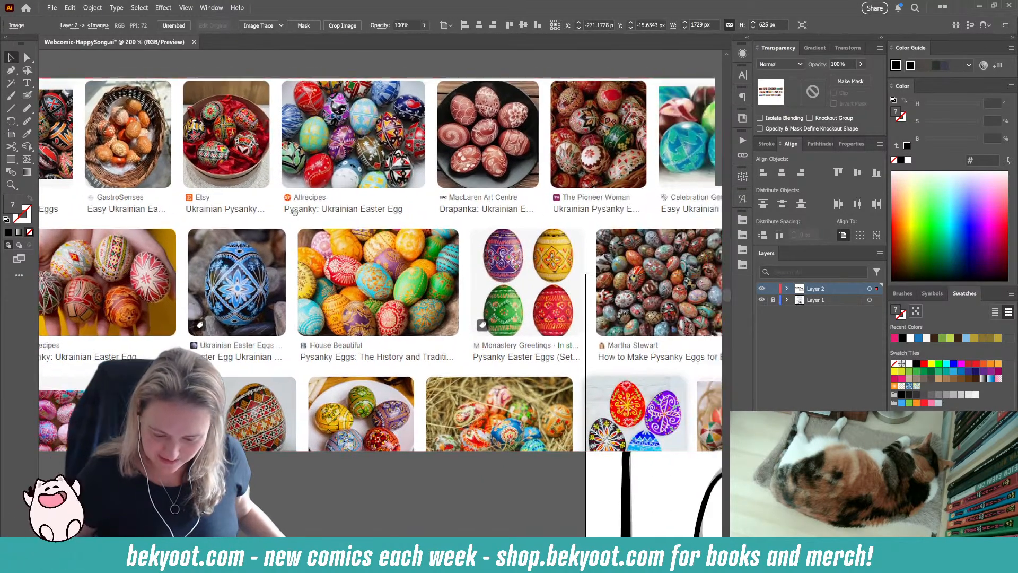
pyautogui.hscroll(3, 295, 211)
pyautogui.scroll(1, 295, 212)
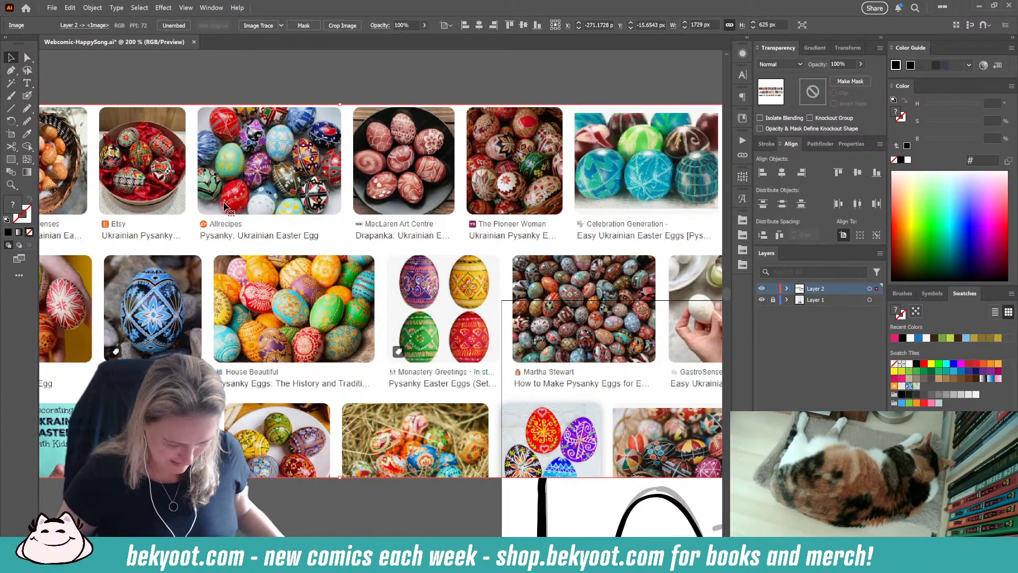
pyautogui.hscroll(-4, 169, 191)
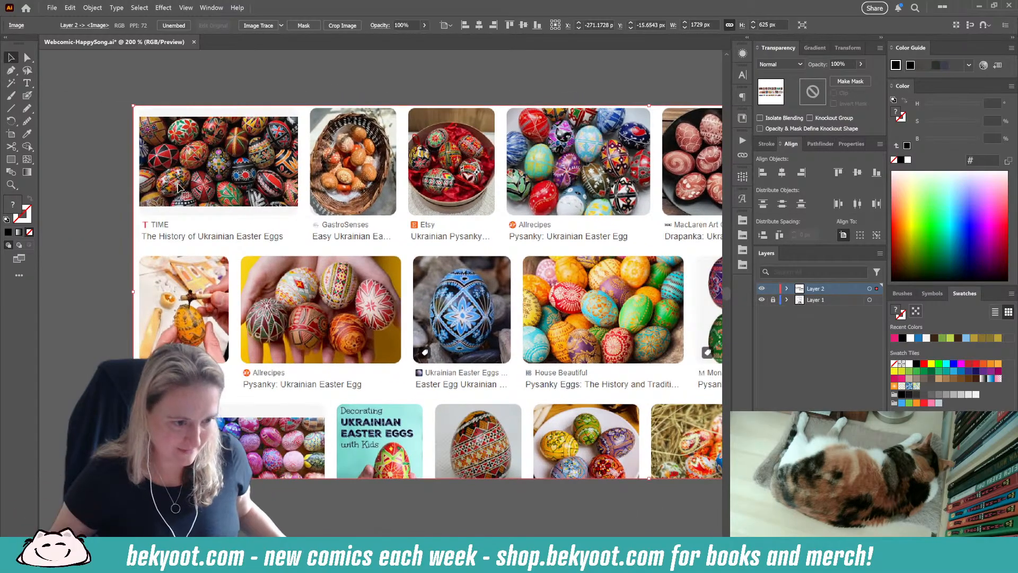
pyautogui.scroll(1, 217, 183)
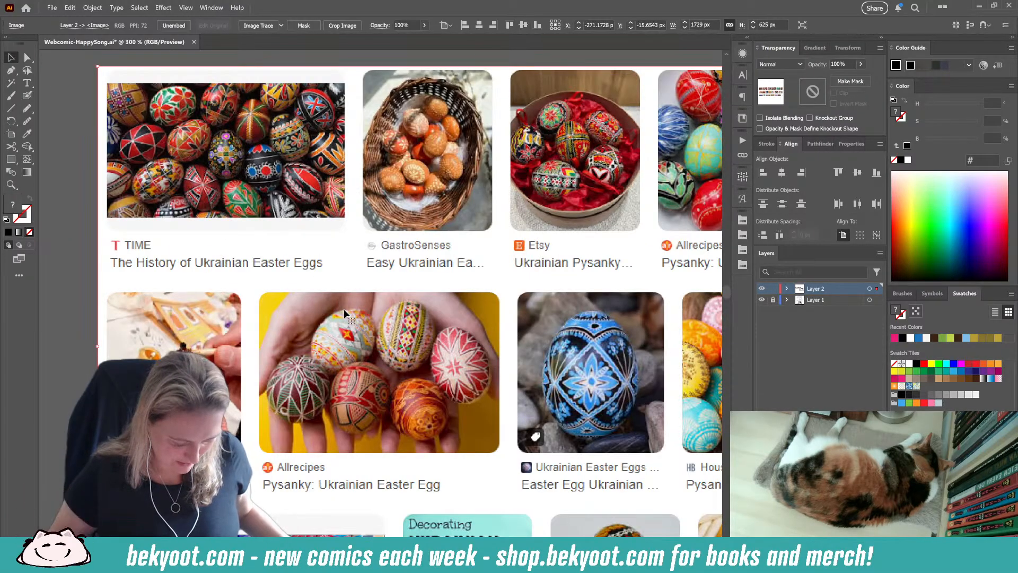
pyautogui.moveTo(153, 364); pyautogui.dragTo(188, 275)
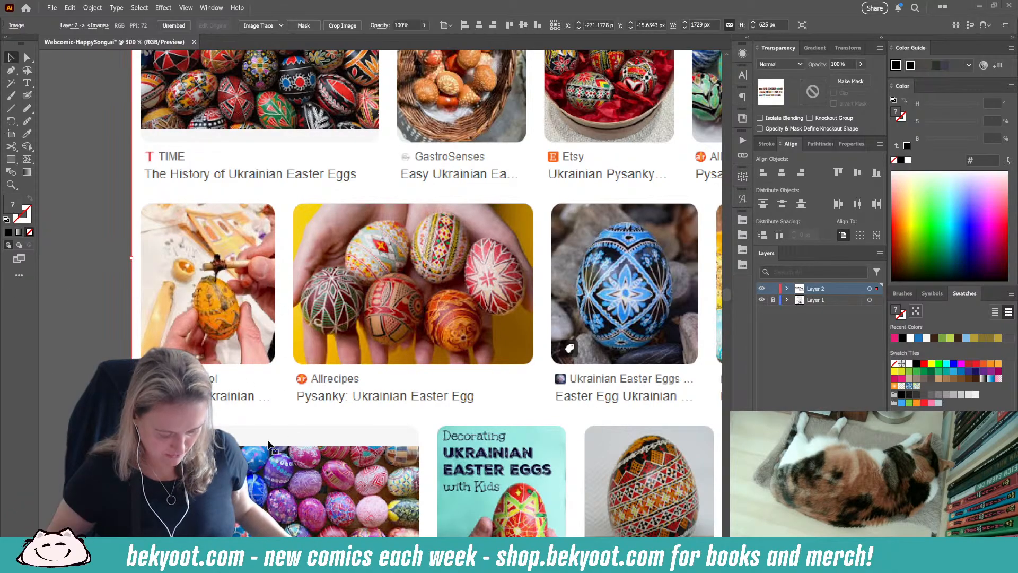
pyautogui.click(102, 286)
pyautogui.moveTo(401, 408); pyautogui.dragTo(318, 336)
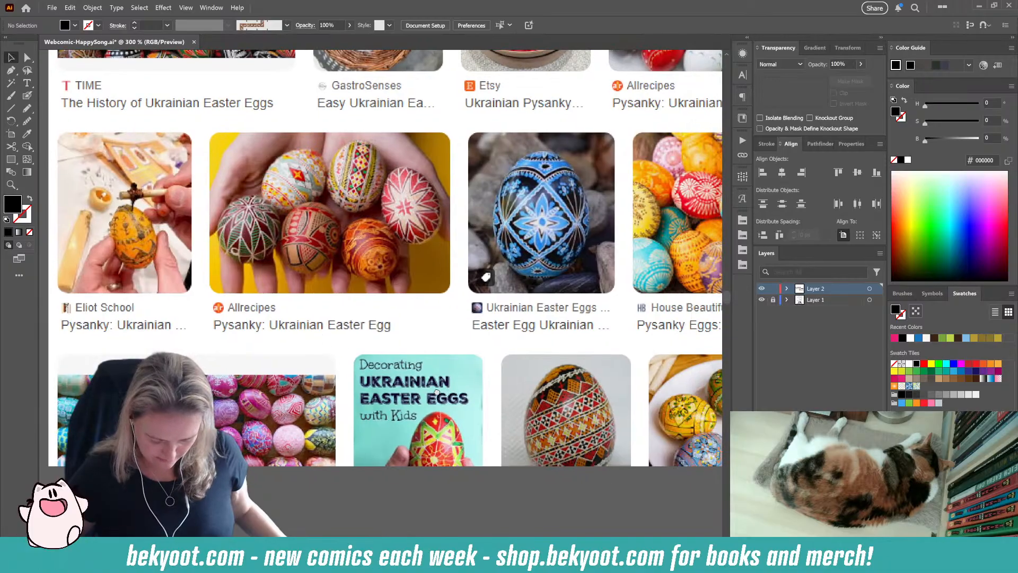
pyautogui.moveTo(432, 383); pyautogui.dragTo(316, 396)
pyautogui.moveTo(490, 384); pyautogui.dragTo(321, 357)
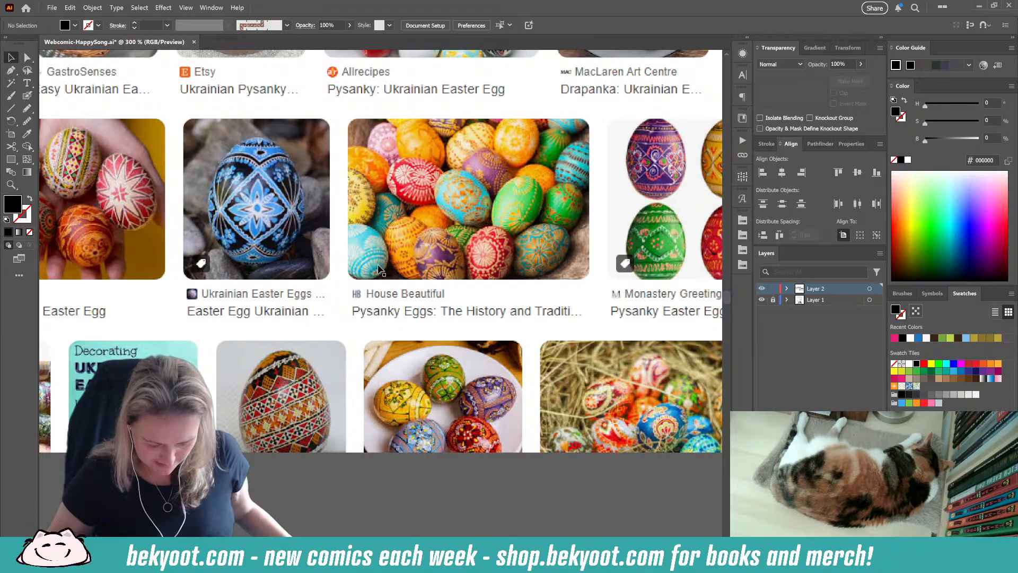
pyautogui.hscroll(3, 570, 228)
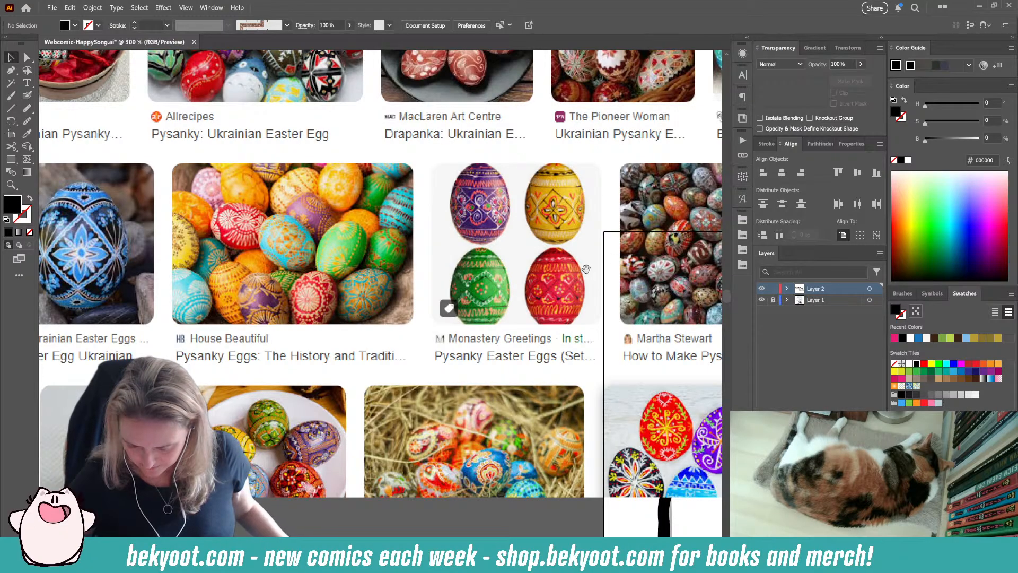
pyautogui.moveTo(586, 268); pyautogui.dragTo(526, 221)
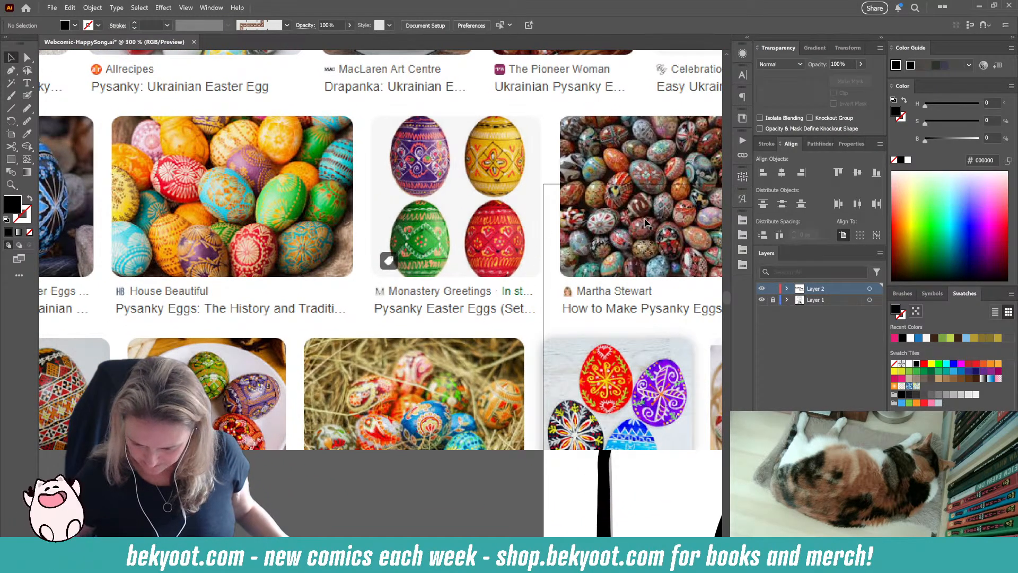
pyautogui.scroll(5, 646, 223)
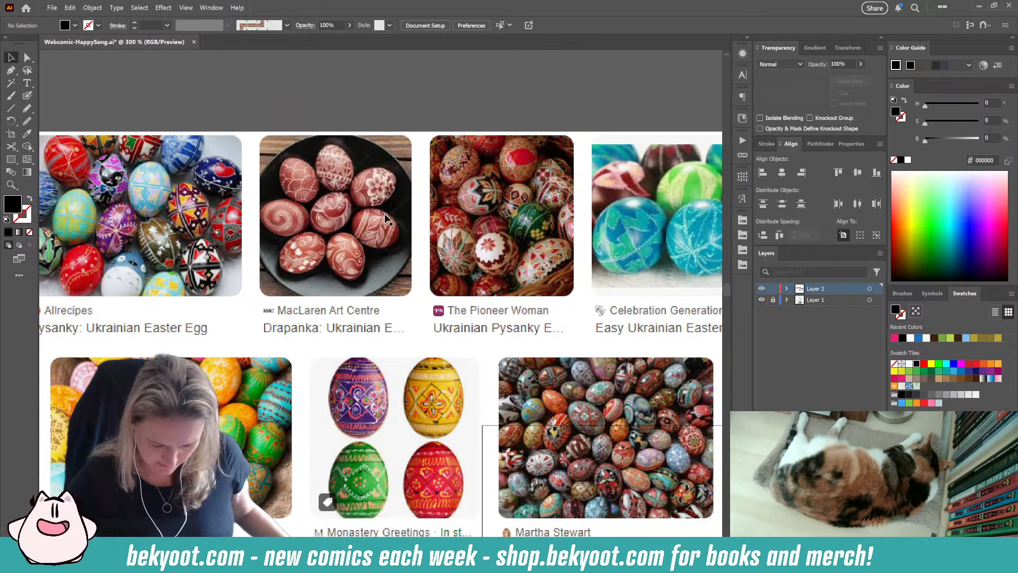
pyautogui.moveTo(640, 229); pyautogui.dragTo(476, 237)
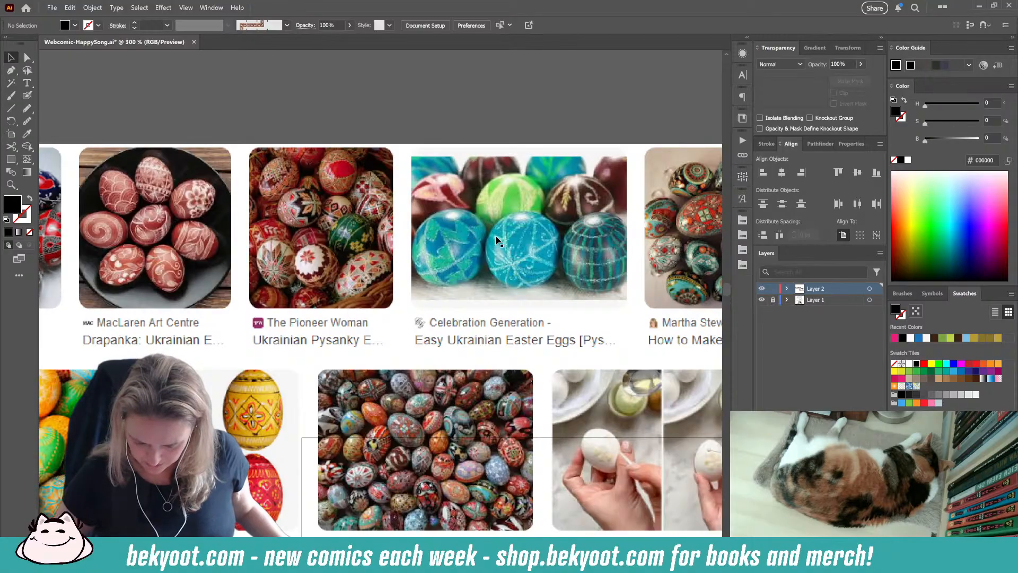
pyautogui.moveTo(595, 252); pyautogui.dragTo(442, 255)
pyautogui.moveTo(326, 275); pyautogui.dragTo(443, 244)
pyautogui.moveTo(126, 278); pyautogui.dragTo(550, 269)
pyautogui.moveTo(234, 246); pyautogui.dragTo(266, 226)
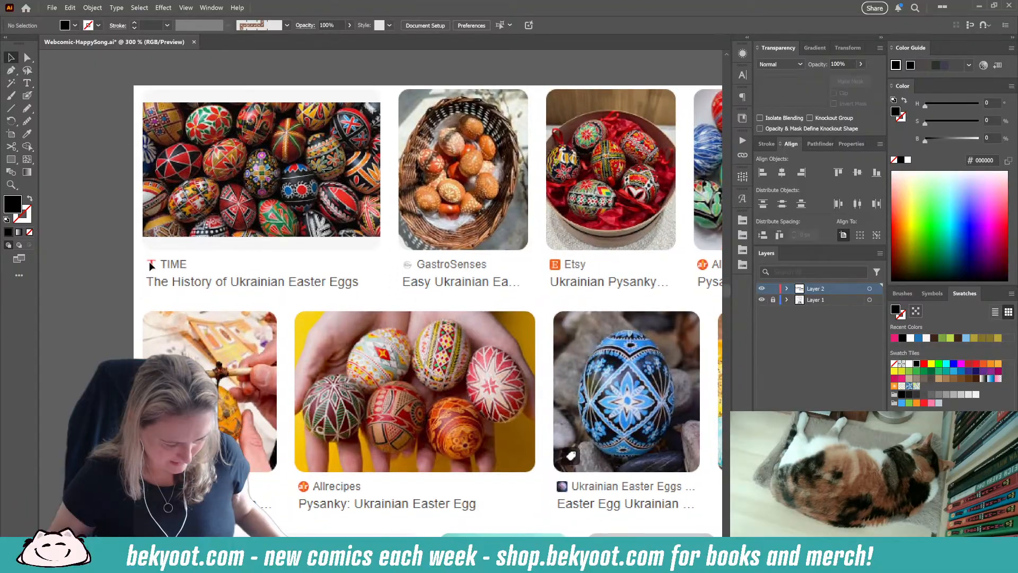
# Step: Move the egg reference image up and away from the artboard so it clears the comic's title and panels
pyautogui.hotkey('ctrl', '-')
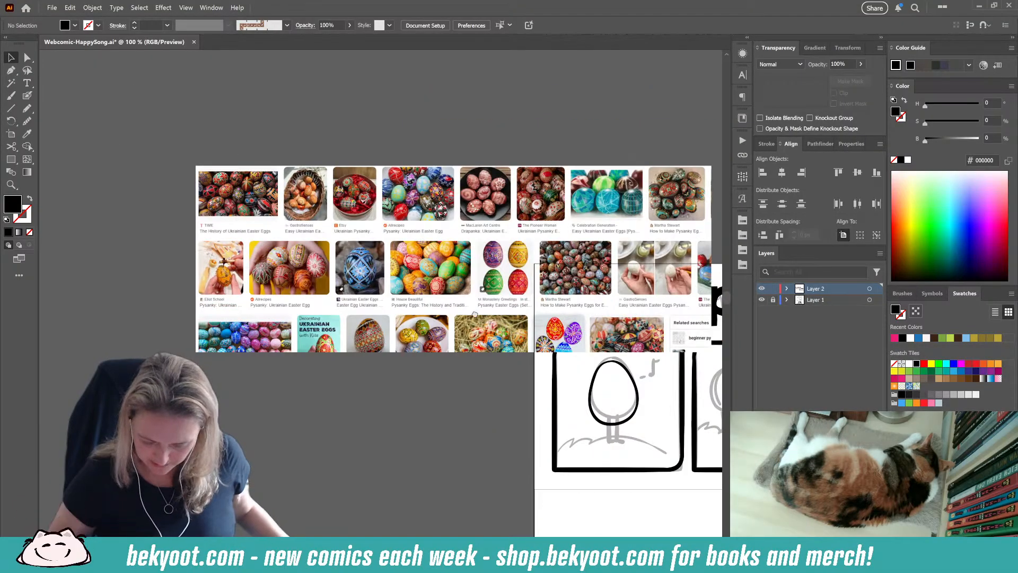
pyautogui.moveTo(474, 315); pyautogui.dragTo(365, 264)
pyautogui.moveTo(348, 213); pyautogui.dragTo(302, 126)
pyautogui.moveTo(376, 182); pyautogui.dragTo(333, 140)
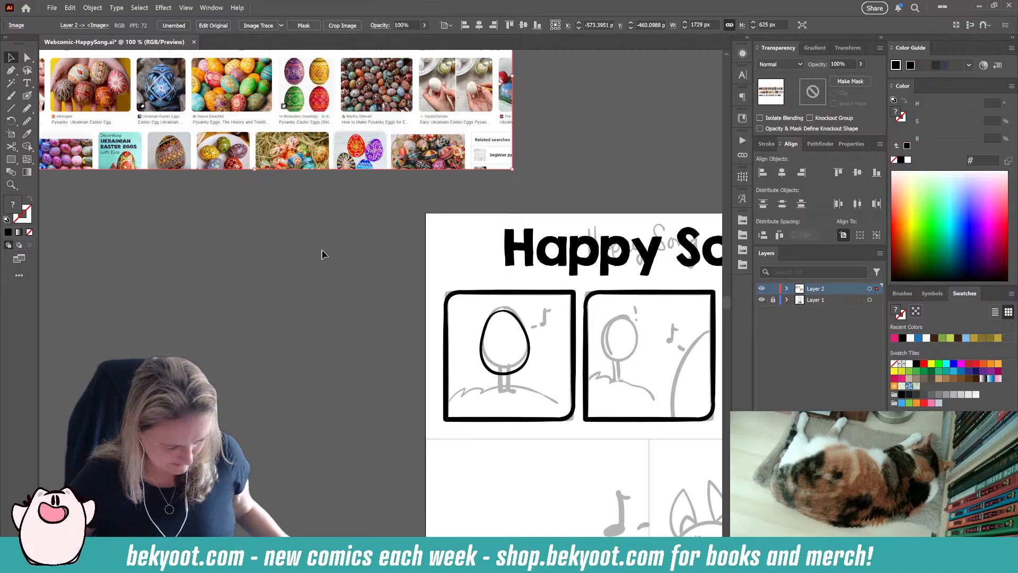
# Step: Ink two short legs with feet beneath the first panel's egg using the Blob Brush, undoing unwanted strokes
pyautogui.moveTo(359, 253); pyautogui.dragTo(147, 118)
pyautogui.scroll(-1, 468, 333)
pyautogui.scroll(2, 544, 352)
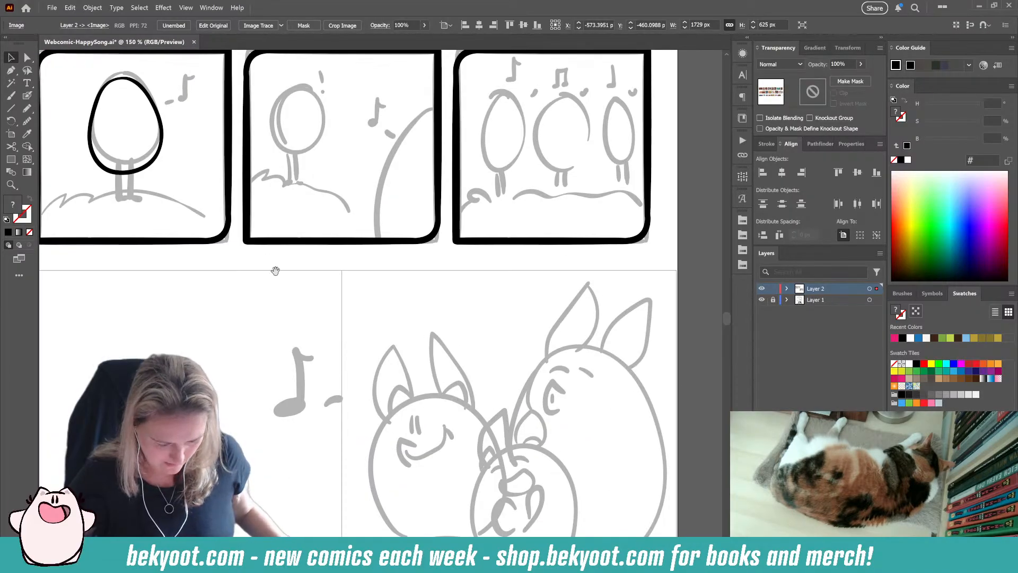
pyautogui.moveTo(275, 271); pyautogui.dragTo(314, 309)
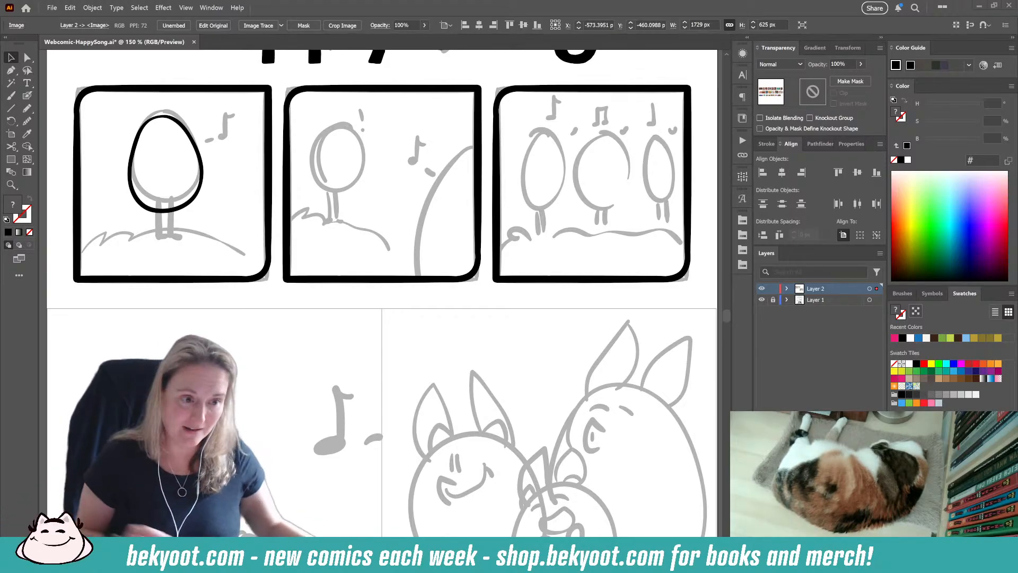
pyautogui.click(172, 231)
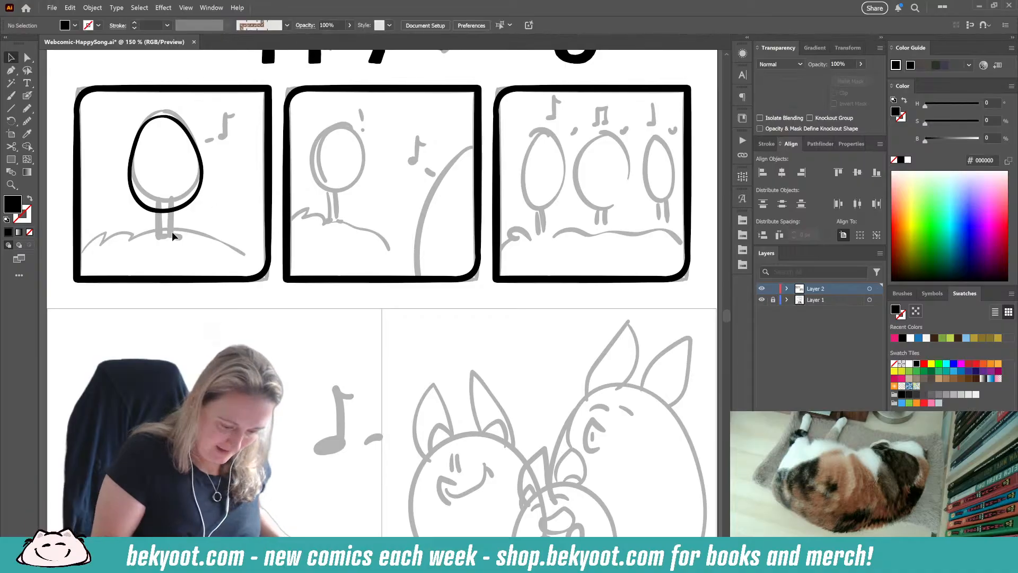
pyautogui.moveTo(172, 231); pyautogui.dragTo(251, 259)
pyautogui.click(276, 227)
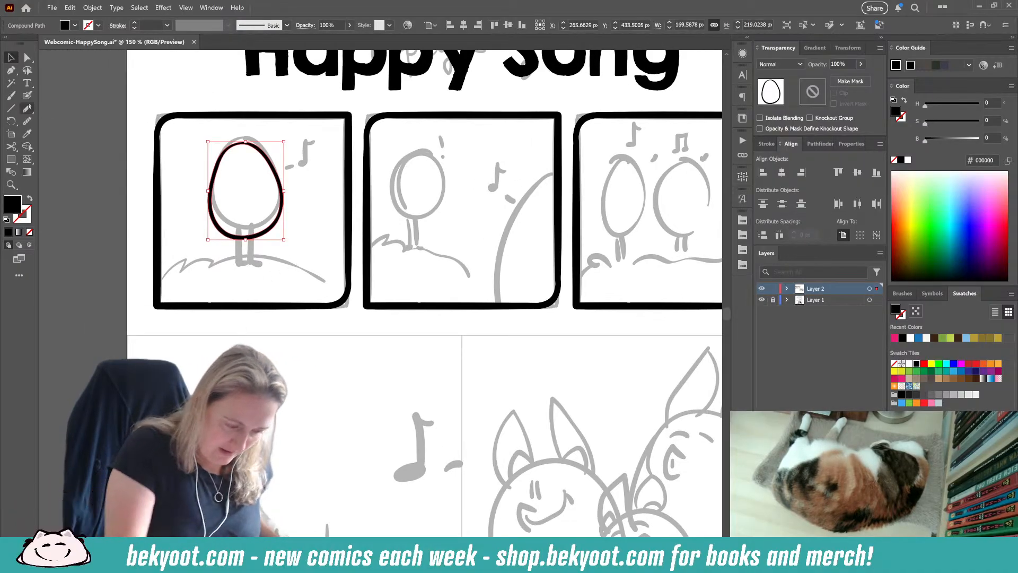
pyautogui.click(231, 258)
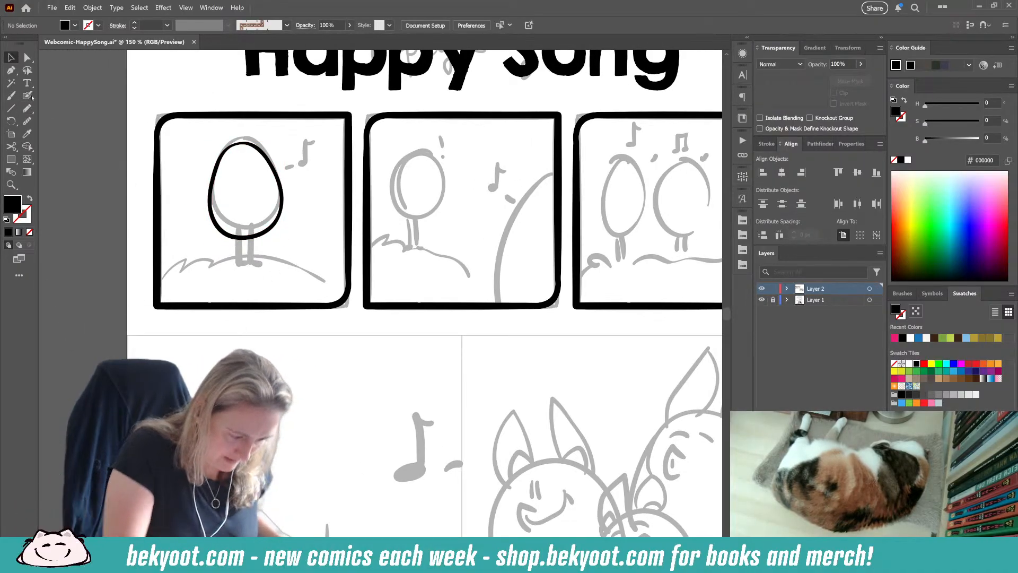
pyautogui.hotkey('shift', 'b')
pyautogui.moveTo(235, 234)
pyautogui.mouseDown()
pyautogui.moveTo(237, 262)
pyautogui.moveTo(252, 262)
pyautogui.moveTo(254, 232)
pyautogui.moveTo(259, 261)
pyautogui.moveTo(242, 261)
pyautogui.mouseUp()
pyautogui.hotkey('ctrl', 'shift', 'a')
pyautogui.hotkey('ctrl', 'z')
pyautogui.hotkey('ctrl', 'z')
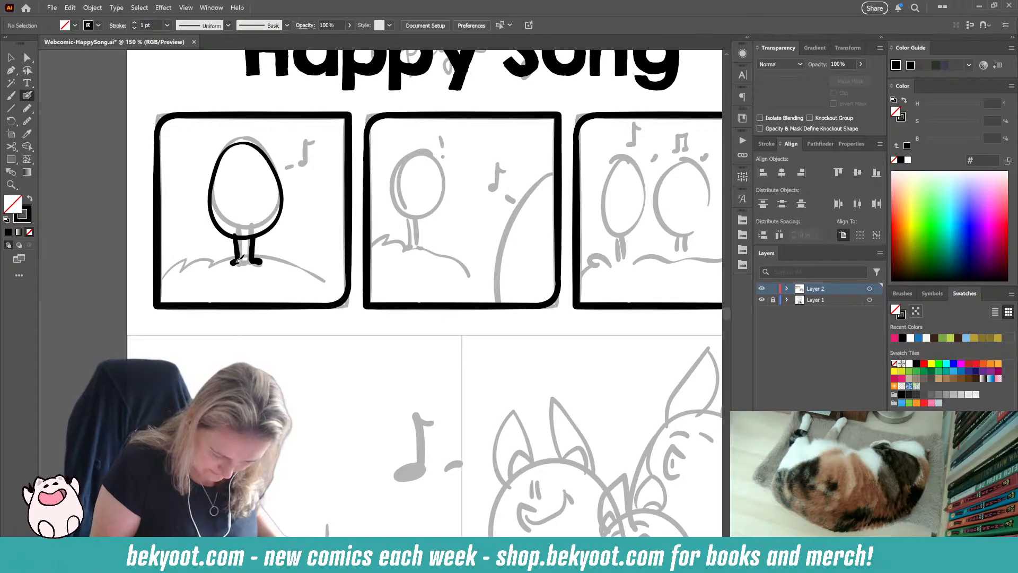
# Step: Group the first panel's egg outline with its legs and open the group in isolation for further inking
pyautogui.moveTo(197, 148); pyautogui.dragTo(292, 269)
pyautogui.hotkey('ctrl', 'g')
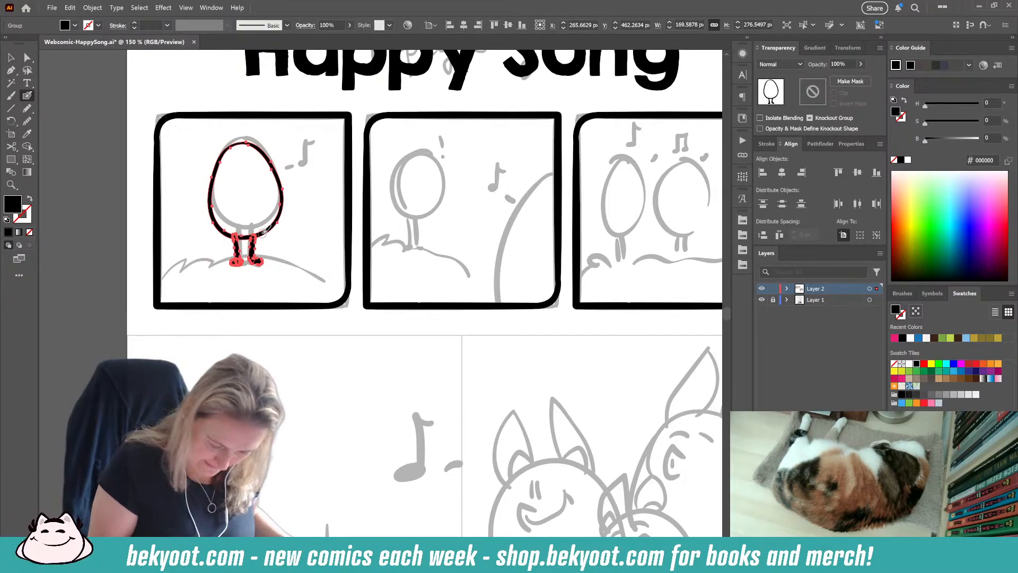
pyautogui.keyDown('ctrl'); pyautogui.doubleClick(264, 234); pyautogui.keyUp('ctrl')
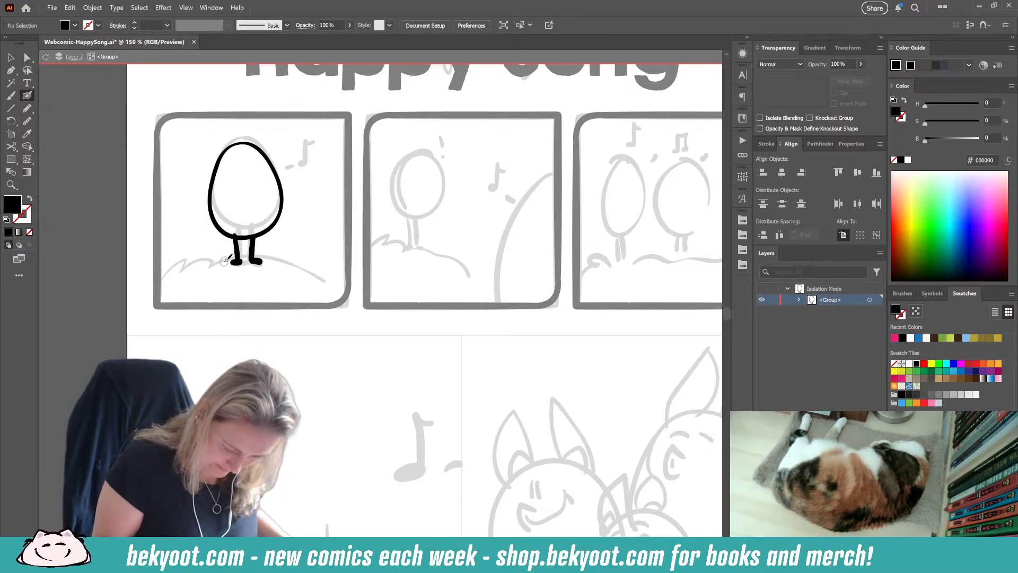
# Step: Ink a grassy hill line with tufts of grass on both sides of the egg's feet, reaching the panel's edges
pyautogui.moveTo(224, 261)
pyautogui.mouseDown()
pyautogui.moveTo(206, 257)
pyautogui.moveTo(210, 267)
pyautogui.moveTo(158, 277)
pyautogui.mouseUp()
pyautogui.moveTo(272, 250)
pyautogui.mouseDown()
pyautogui.moveTo(310, 258)
pyautogui.moveTo(305, 264)
pyautogui.moveTo(331, 256)
pyautogui.moveTo(345, 271)
pyautogui.mouseUp()
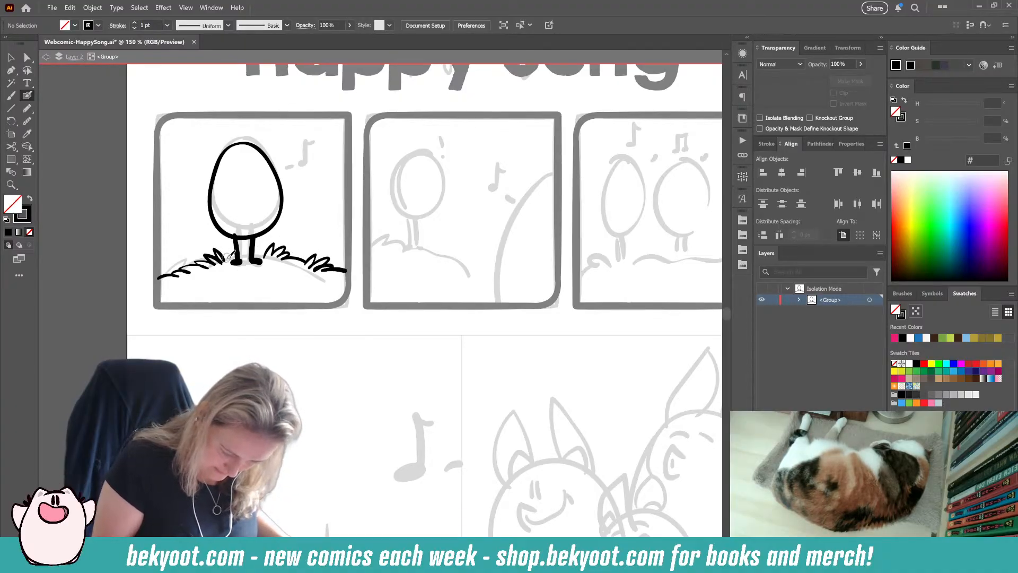
pyautogui.moveTo(242, 255); pyautogui.dragTo(266, 254)
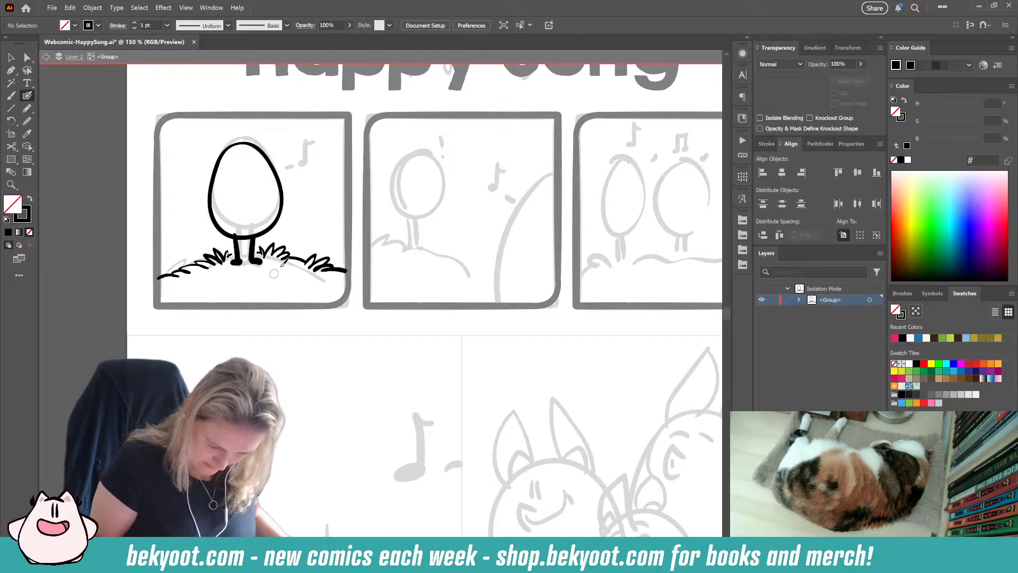
# Step: Ink a foreground grass clump along the first panel's lower right edge, undoing and redrawing its left end
pyautogui.moveTo(285, 277)
pyautogui.mouseDown()
pyautogui.moveTo(279, 292)
pyautogui.moveTo(318, 294)
pyautogui.moveTo(268, 290)
pyautogui.mouseUp()
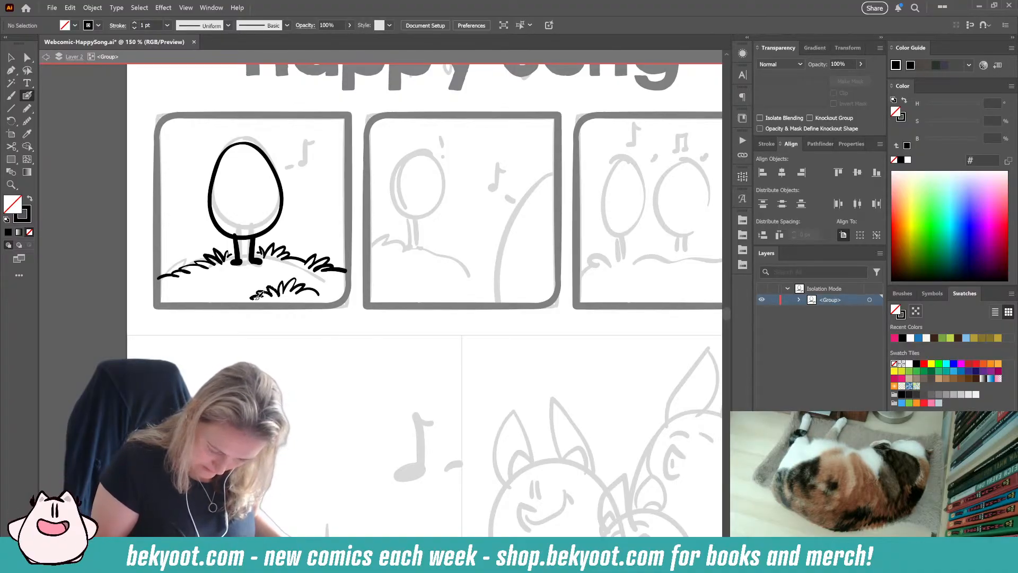
pyautogui.hotkey('ctrl', 'z')
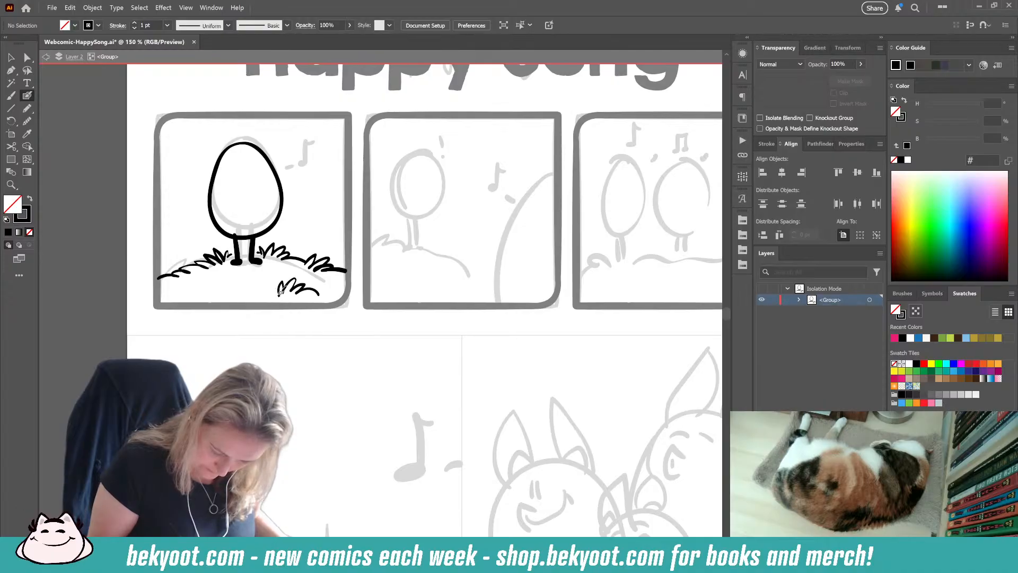
pyautogui.moveTo(279, 293)
pyautogui.mouseDown()
pyautogui.moveTo(256, 285)
pyautogui.moveTo(261, 296)
pyautogui.moveTo(240, 301)
pyautogui.mouseUp()
pyautogui.moveTo(333, 288)
pyautogui.mouseDown()
pyautogui.moveTo(321, 293)
pyautogui.moveTo(341, 303)
pyautogui.mouseUp()
pyautogui.moveTo(226, 320); pyautogui.dragTo(309, 314)
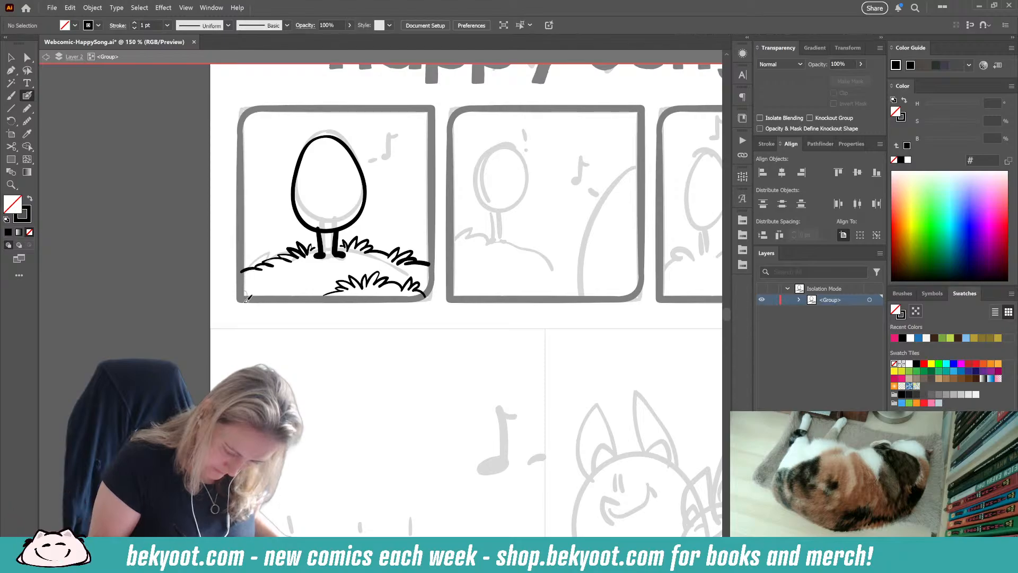
# Step: Ink an eighth note with a short dash beside the egg, replacing the dash with a thinner one
pyautogui.moveTo(367, 171)
pyautogui.mouseDown()
pyautogui.moveTo(388, 168)
pyautogui.moveTo(399, 153)
pyautogui.mouseUp()
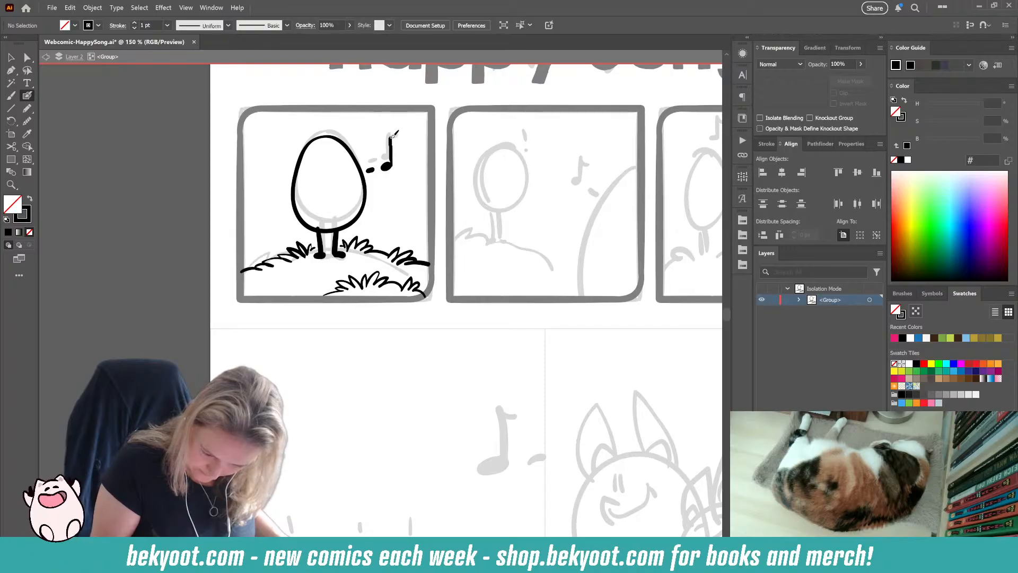
pyautogui.keyDown('ctrl'); pyautogui.click(390, 139); pyautogui.keyUp('ctrl')
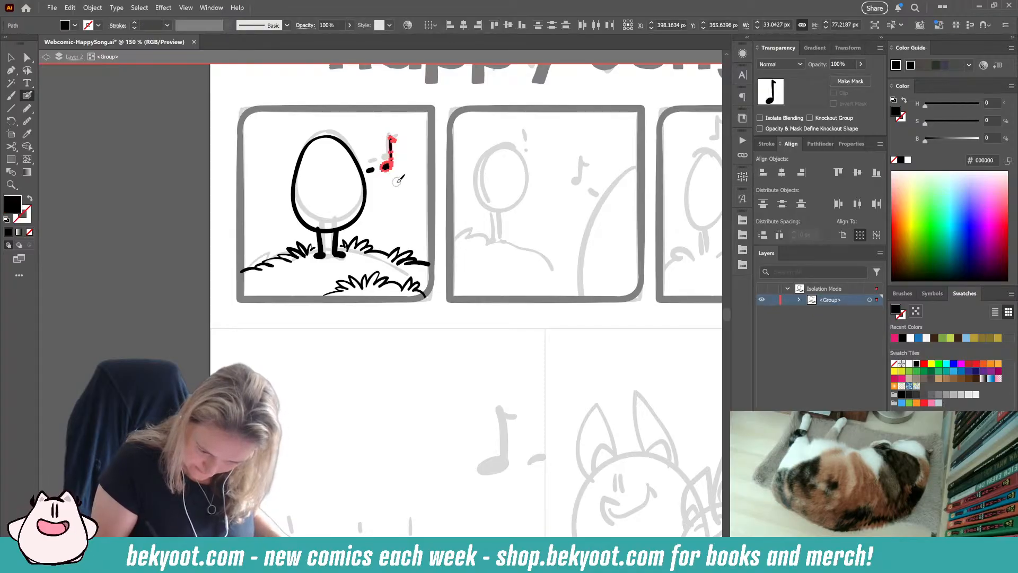
pyautogui.click(371, 169)
pyautogui.moveTo(373, 169); pyautogui.dragTo(369, 172)
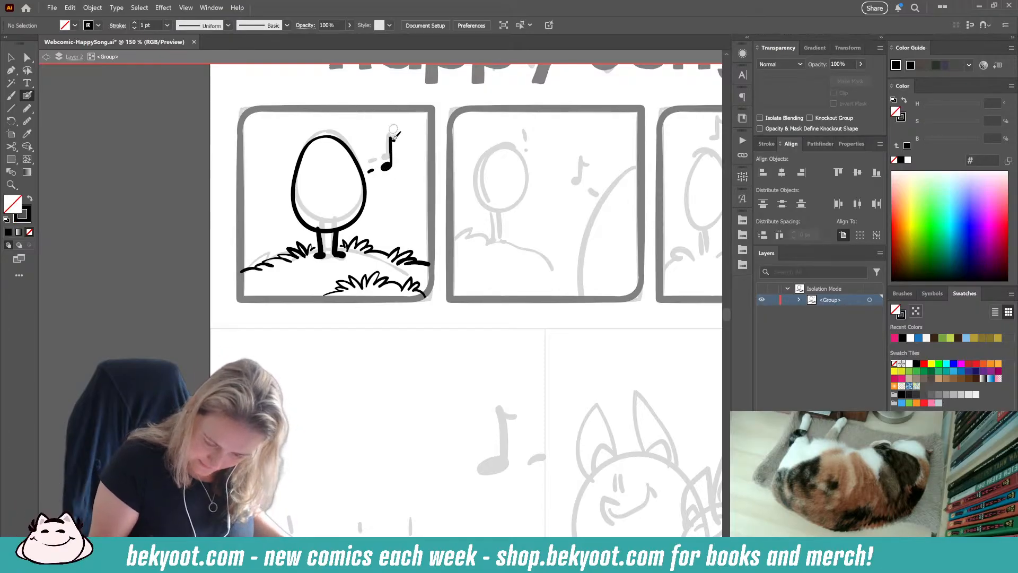
# Step: Isolate the music note and shorten it by moving its head slightly up the stem
pyautogui.keyDown('ctrl'); pyautogui.click(390, 137); pyautogui.keyUp('ctrl')
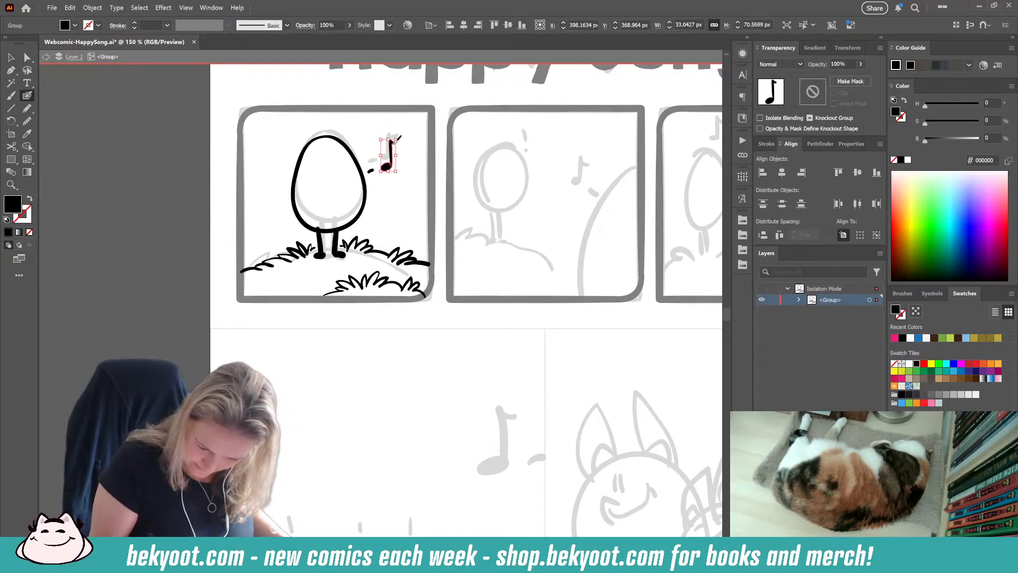
pyautogui.doubleClick(387, 169)
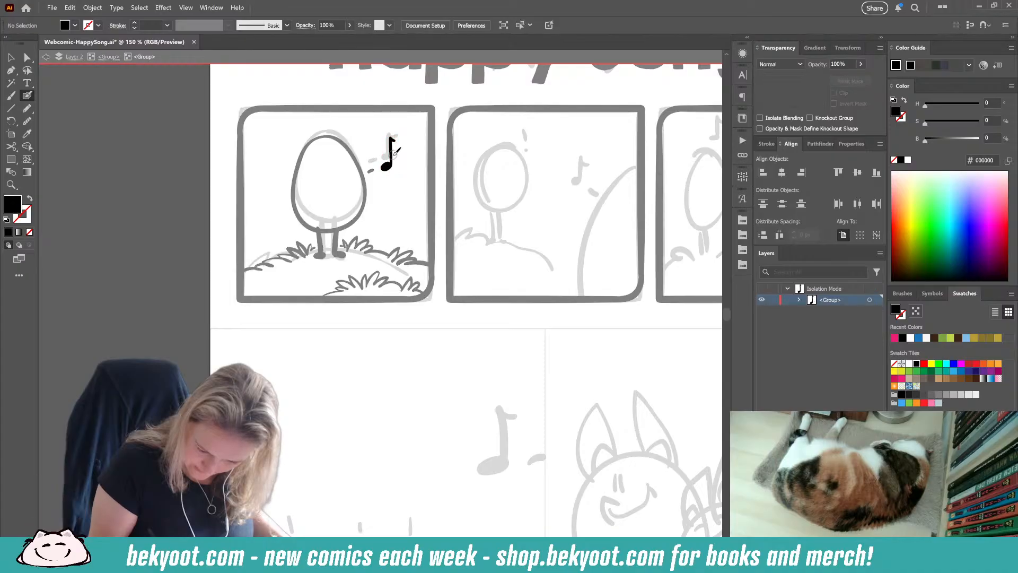
pyautogui.click(391, 154)
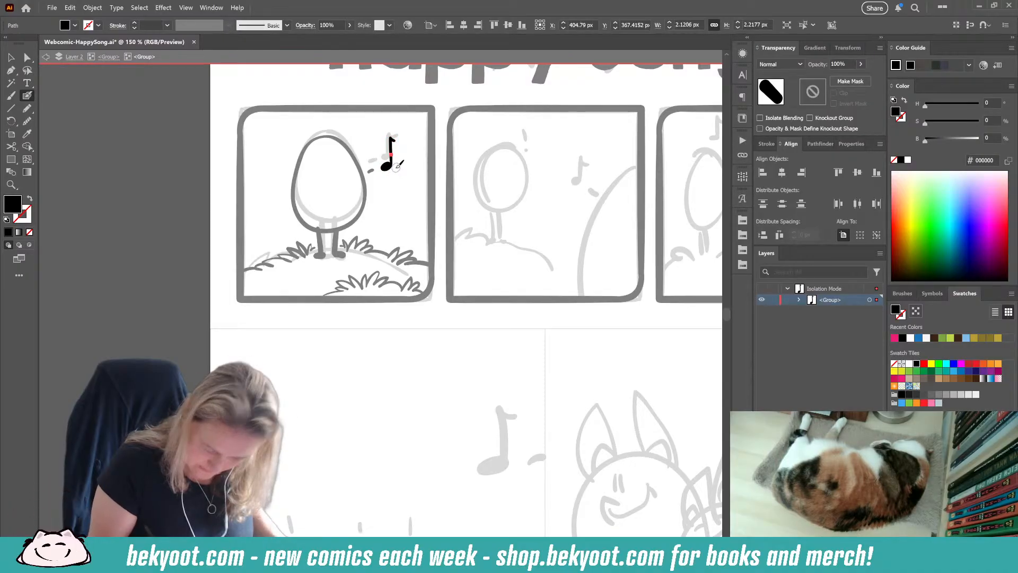
pyautogui.hotkey('ctrl', 'z')
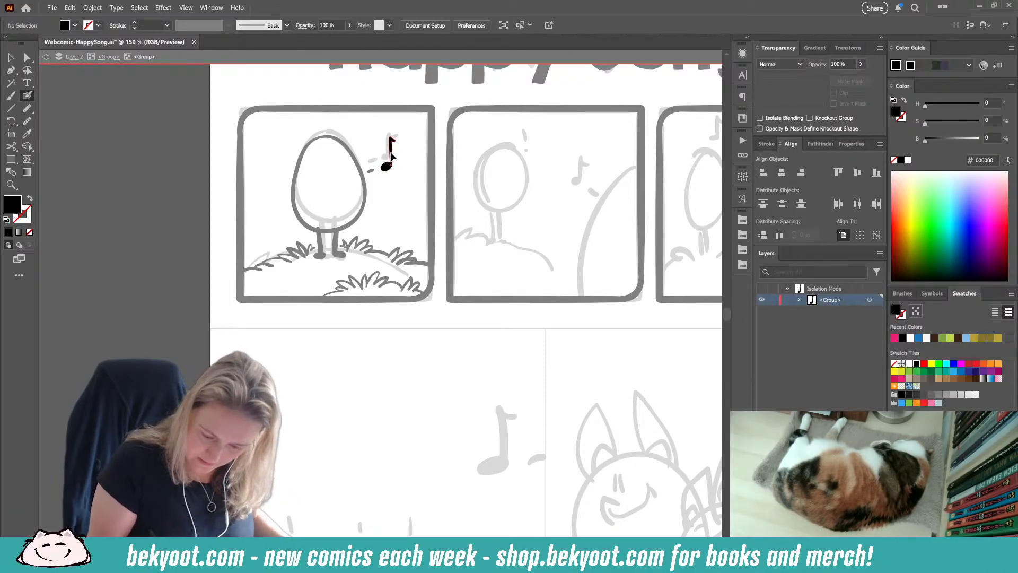
pyautogui.moveTo(392, 154)
pyautogui.mouseDown()
pyautogui.moveTo(394, 169)
pyautogui.moveTo(384, 164)
pyautogui.mouseUp()
pyautogui.keyDown('ctrl'); pyautogui.click(393, 171); pyautogui.keyUp('ctrl')
pyautogui.keyDown('ctrl'); pyautogui.click(407, 170); pyautogui.keyUp('ctrl')
pyautogui.keyDown('ctrl'); pyautogui.click(403, 168); pyautogui.keyUp('ctrl')
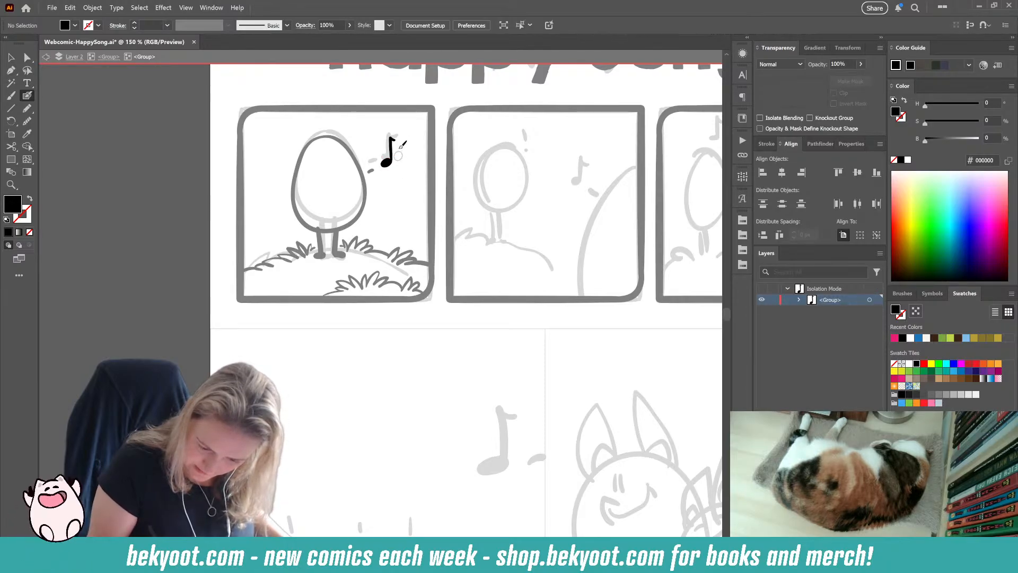
# Step: Return to the egg's group and move the whole music note slightly down and closer to the egg
pyautogui.click(108, 56)
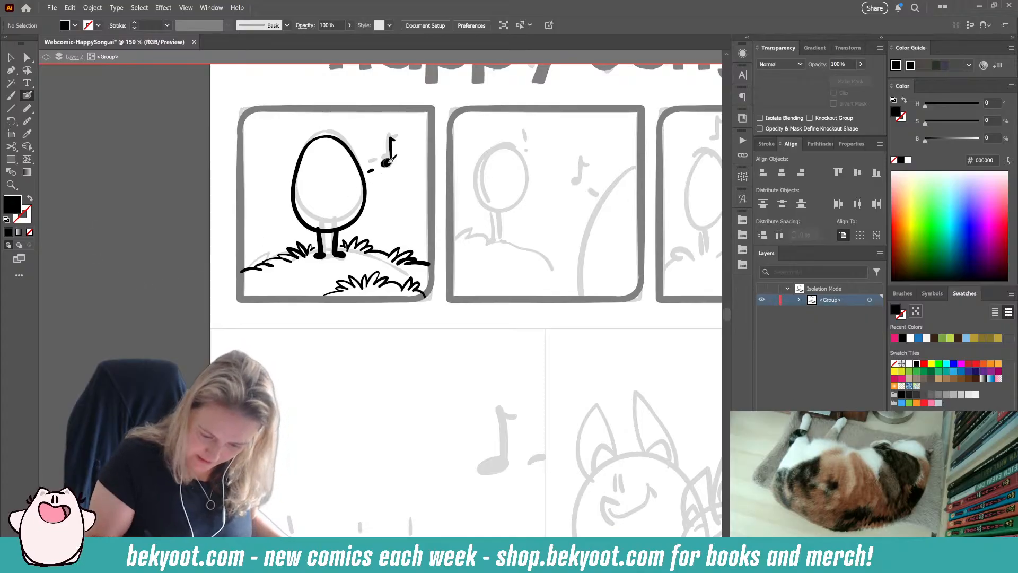
pyautogui.moveTo(386, 170); pyautogui.dragTo(383, 173)
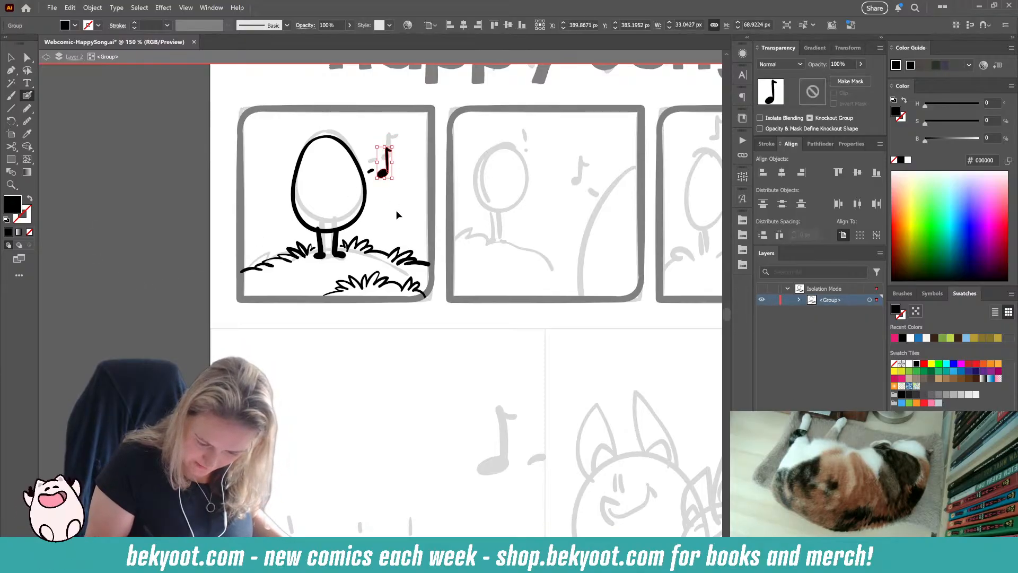
pyautogui.keyDown('ctrl'); pyautogui.click(396, 214); pyautogui.keyUp('ctrl')
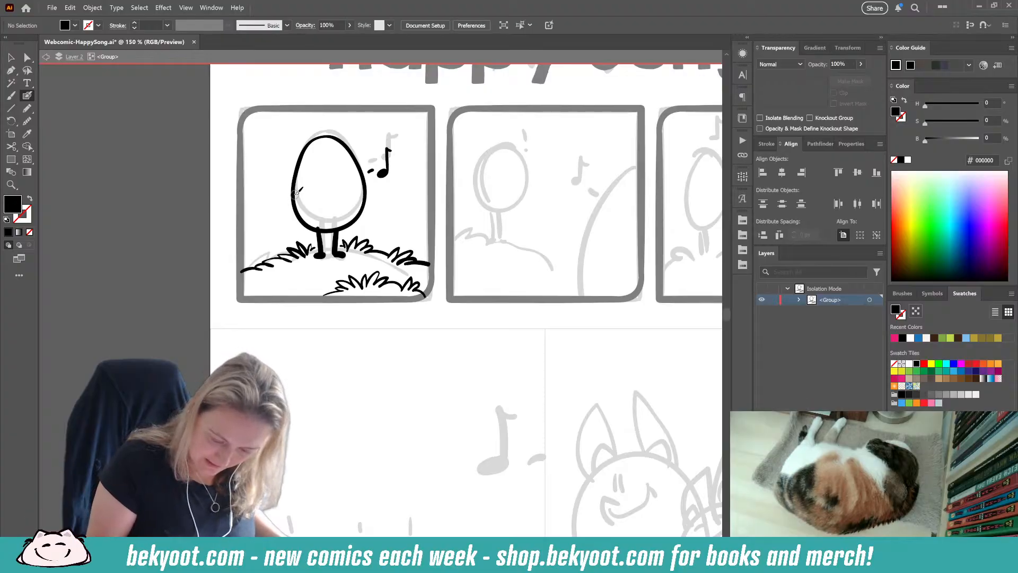
# Step: Ink a scalloped zigzag band across the egg's lower half and decorate it with dots above and below
pyautogui.moveTo(311, 211); pyautogui.dragTo(315, 196)
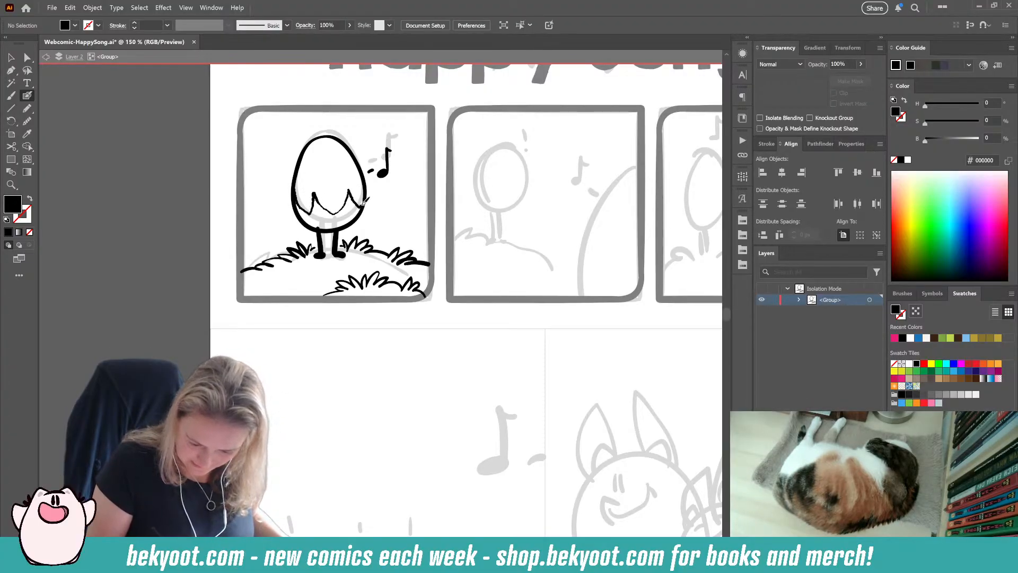
pyautogui.hotkey('shift', 'x')
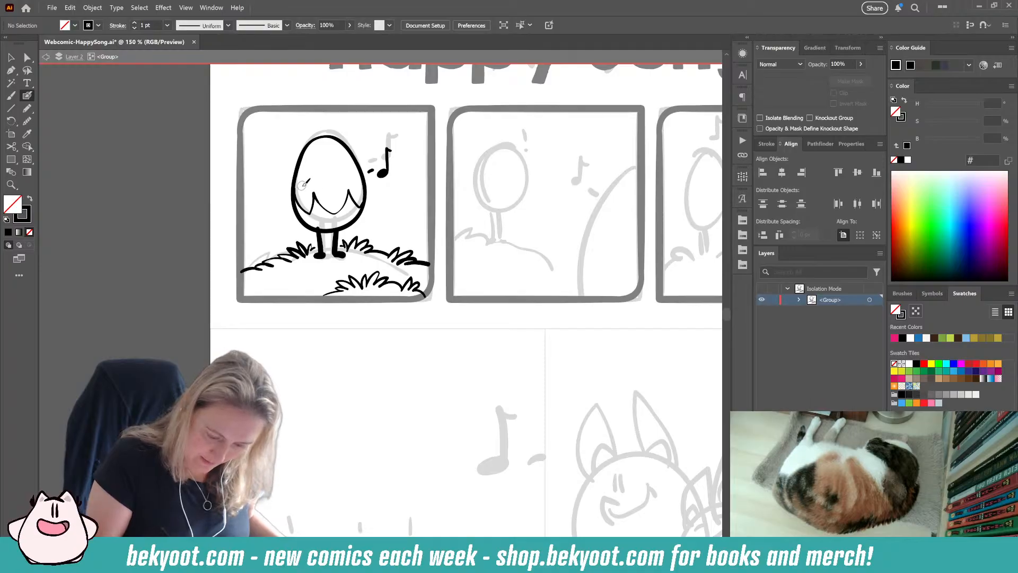
pyautogui.click(331, 200)
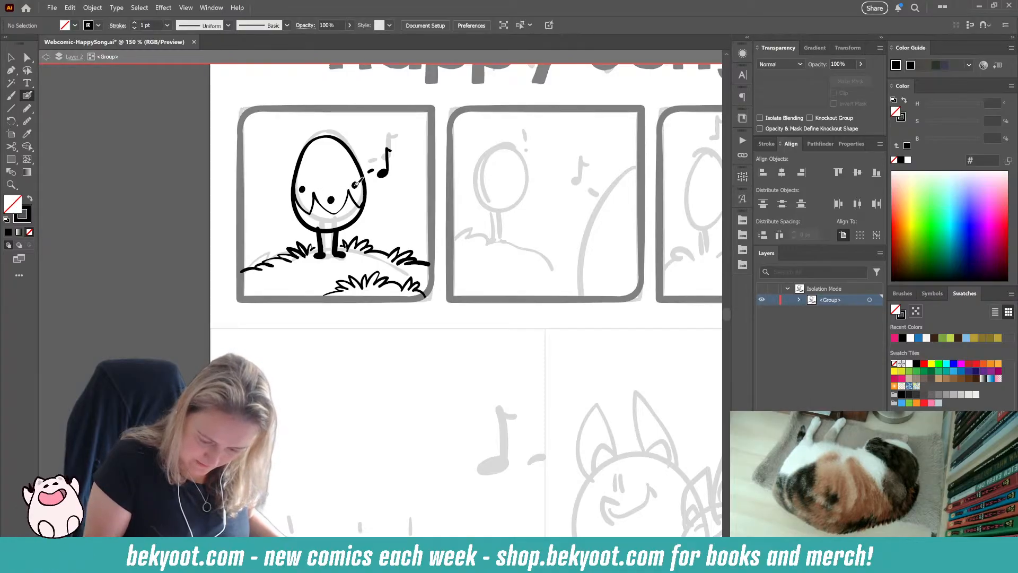
pyautogui.click(355, 184)
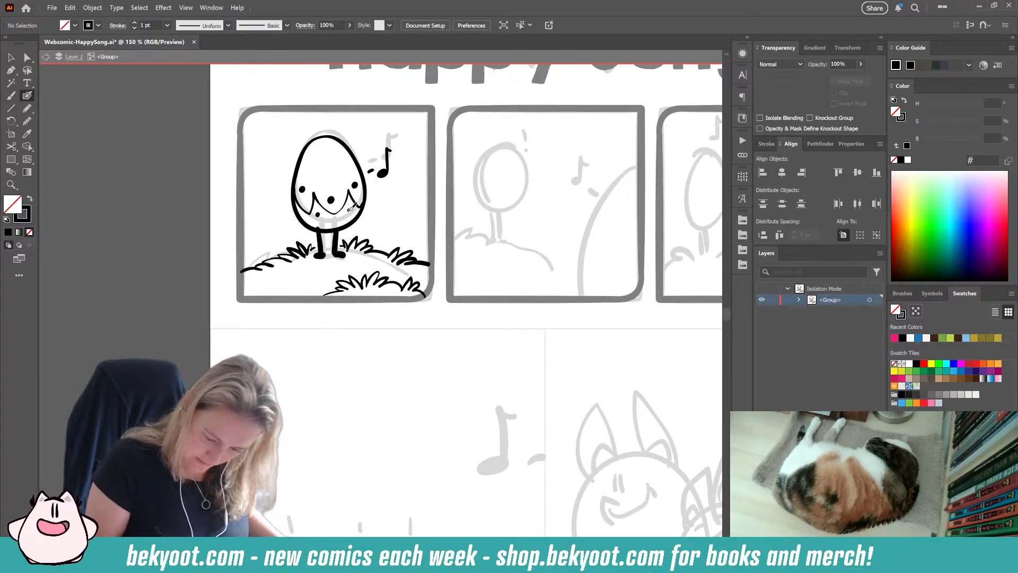
# Step: Draw a black-filled crescent along the egg's base with the Pencil tool, using 0% opacity
pyautogui.moveTo(432, 292); pyautogui.dragTo(389, 302)
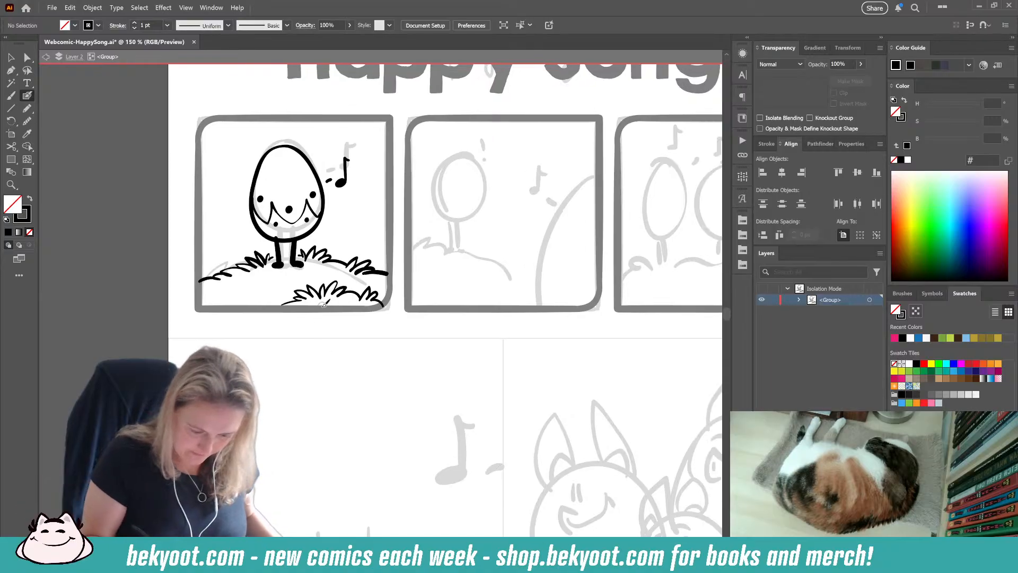
pyautogui.click(27, 109)
pyautogui.hotkey('shift', 'x')
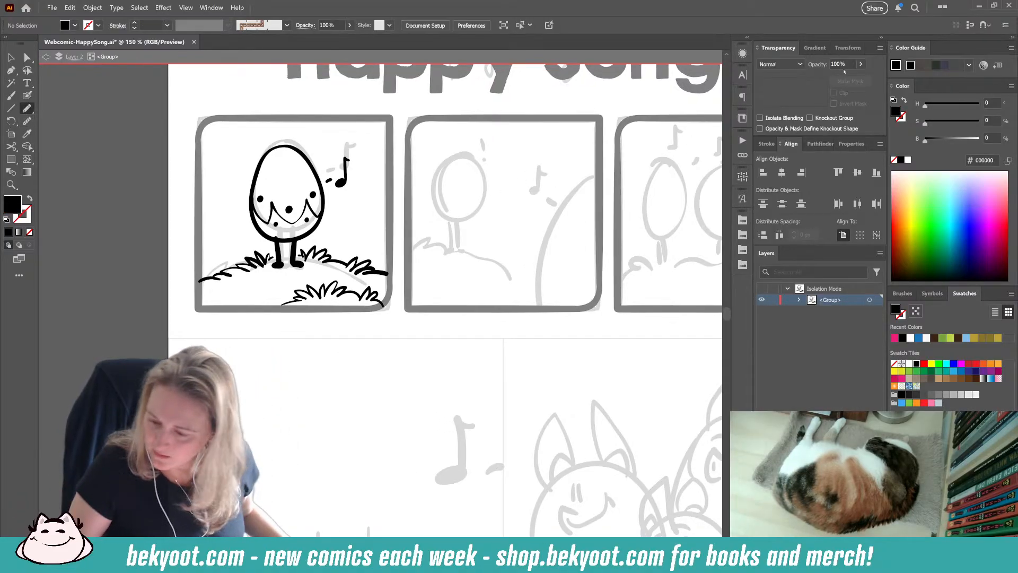
pyautogui.write('0')
pyautogui.press('Return')
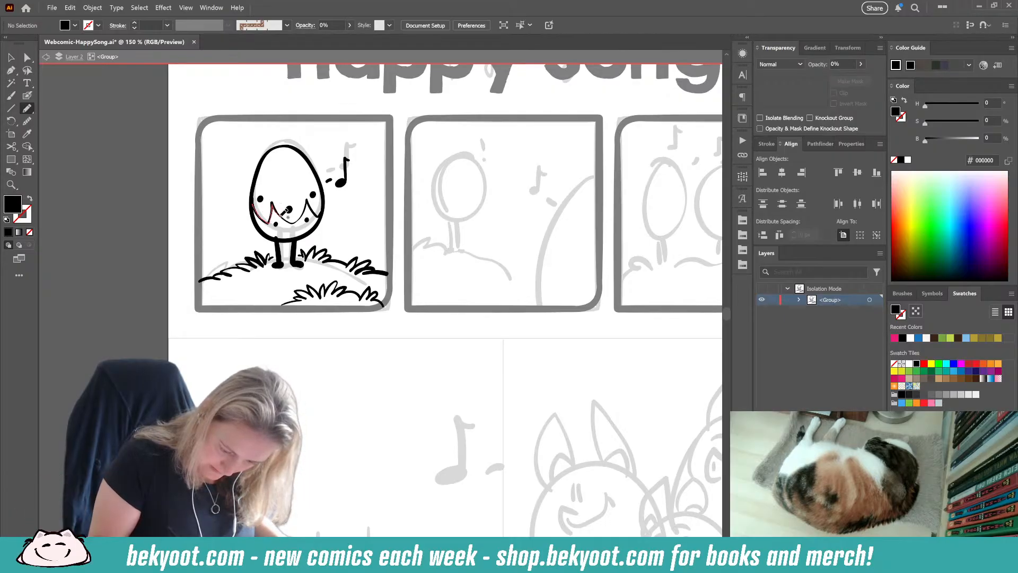
pyautogui.moveTo(284, 212)
pyautogui.mouseDown()
pyautogui.moveTo(318, 214)
pyautogui.moveTo(276, 229)
pyautogui.moveTo(317, 229)
pyautogui.moveTo(281, 239)
pyautogui.moveTo(254, 215)
pyautogui.mouseUp()
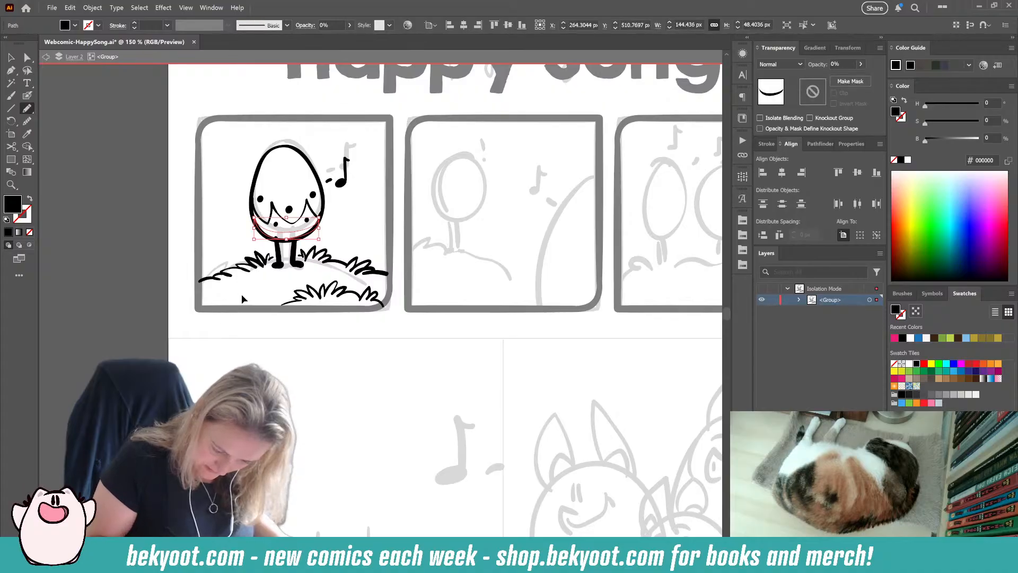
# Step: Set the opacity of the crescent shading at the egg's base to 30% and deselect it
pyautogui.hotkey('shift', 'x')
pyautogui.hotkey('shift', 'x')
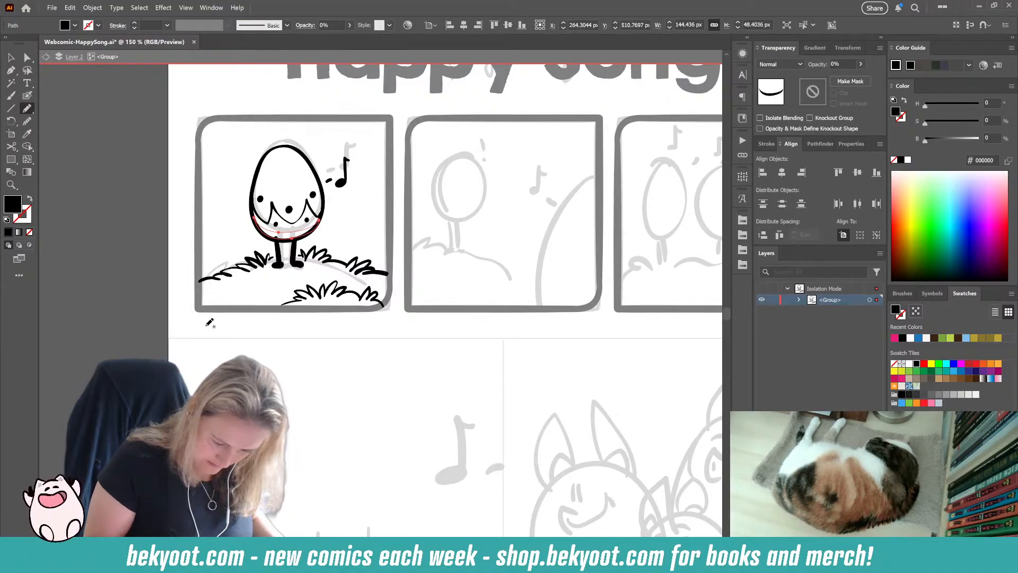
pyautogui.click(842, 64)
pyautogui.write('30')
pyautogui.press('Return')
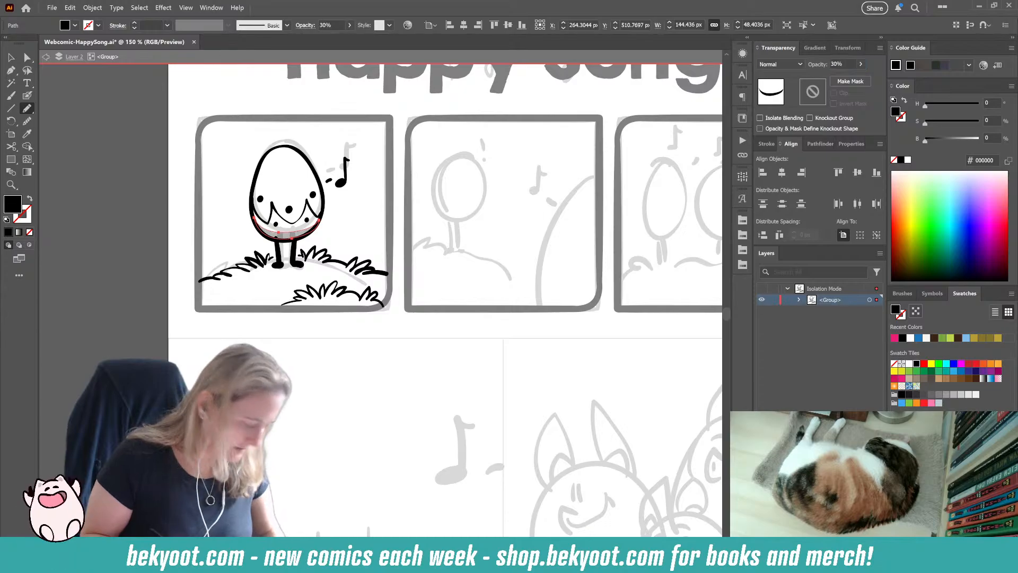
pyautogui.hotkey('ctrl', 'shift', 'a')
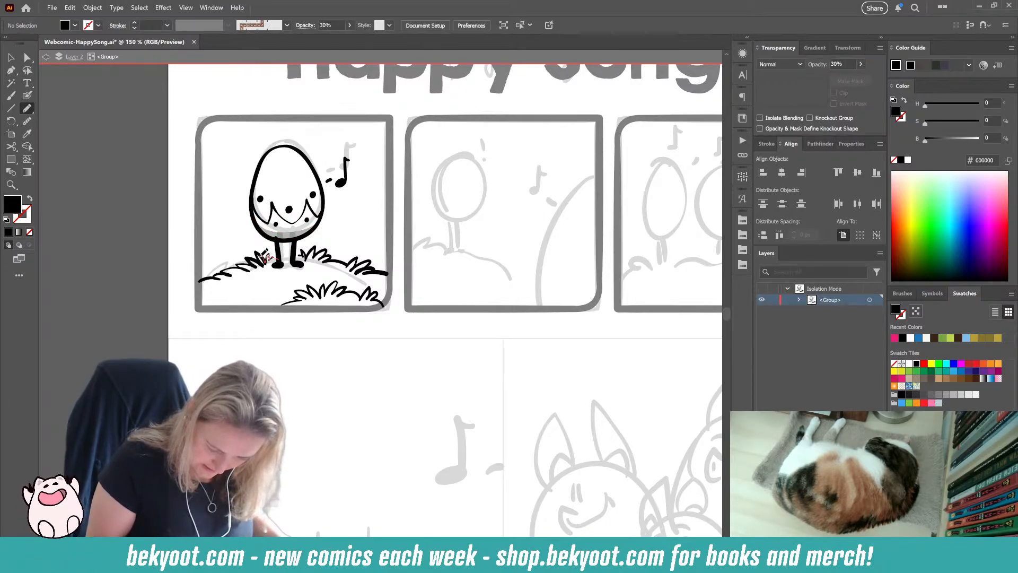
# Step: Draw a flat oval ground shadow at 30% opacity beneath the egg's feet with the Pencil tool
pyautogui.moveTo(260, 264); pyautogui.dragTo(248, 275)
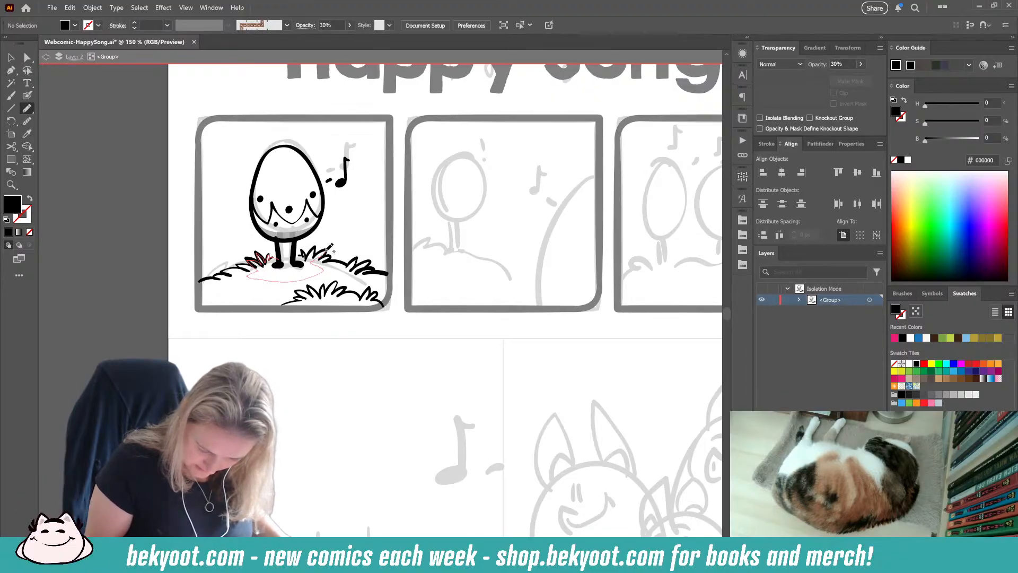
pyautogui.moveTo(316, 247); pyautogui.dragTo(278, 259)
pyautogui.keyDown('ctrl'); pyautogui.click(231, 347); pyautogui.keyUp('ctrl')
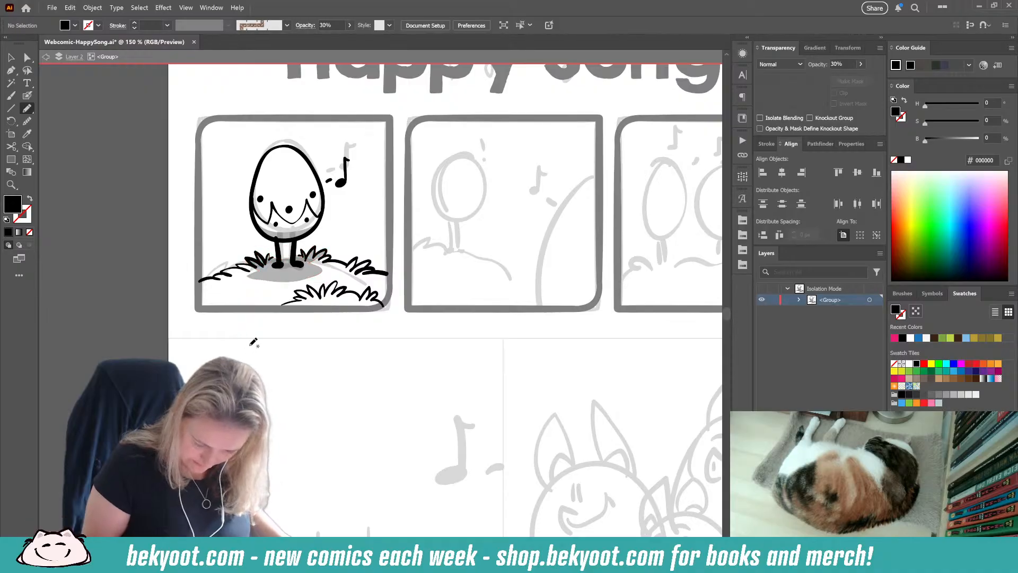
# Step: Add short grey grass marks on the hill at both sides of the shadow using the Blob Brush at 30% opacity
pyautogui.moveTo(279, 337); pyautogui.dragTo(261, 339)
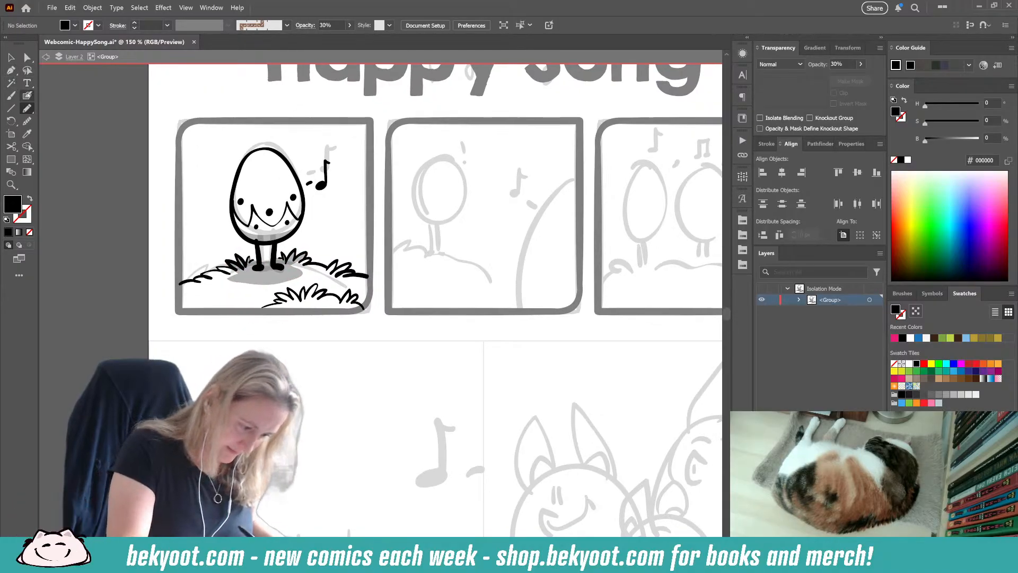
pyautogui.hotkey('shift', 'b')
pyautogui.hotkey('shift', 'x')
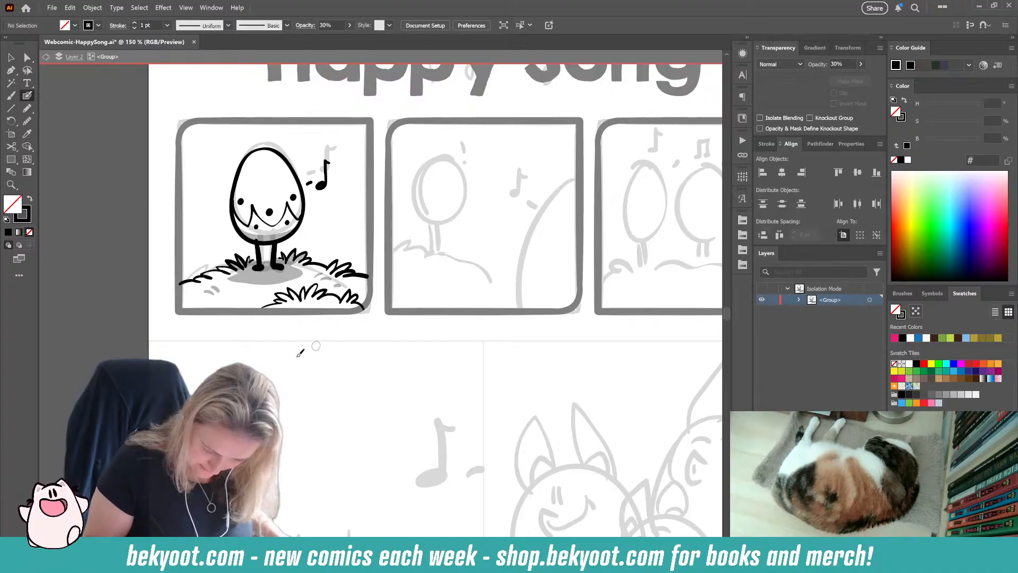
pyautogui.moveTo(279, 329); pyautogui.dragTo(278, 350)
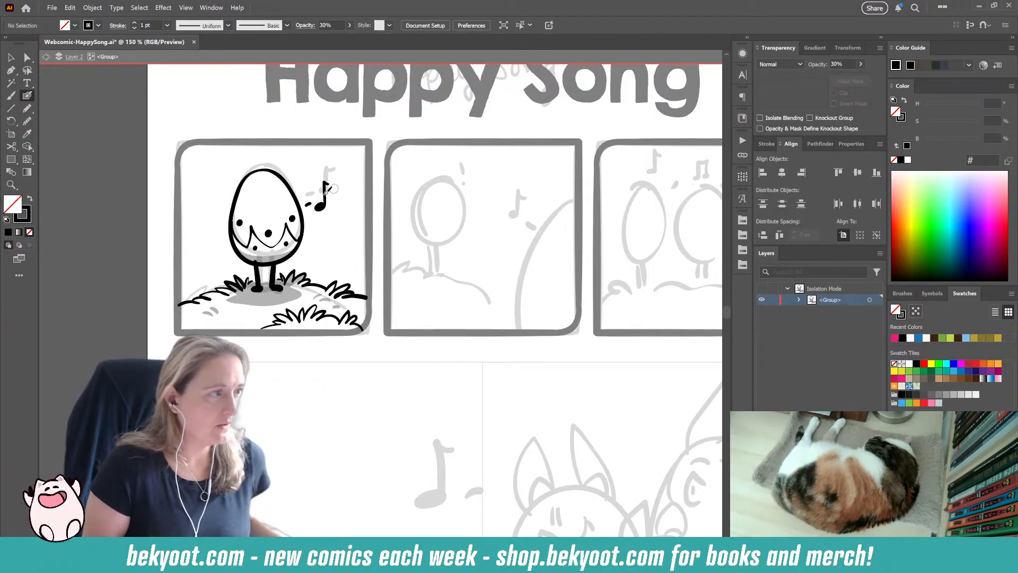
pyautogui.press('v')
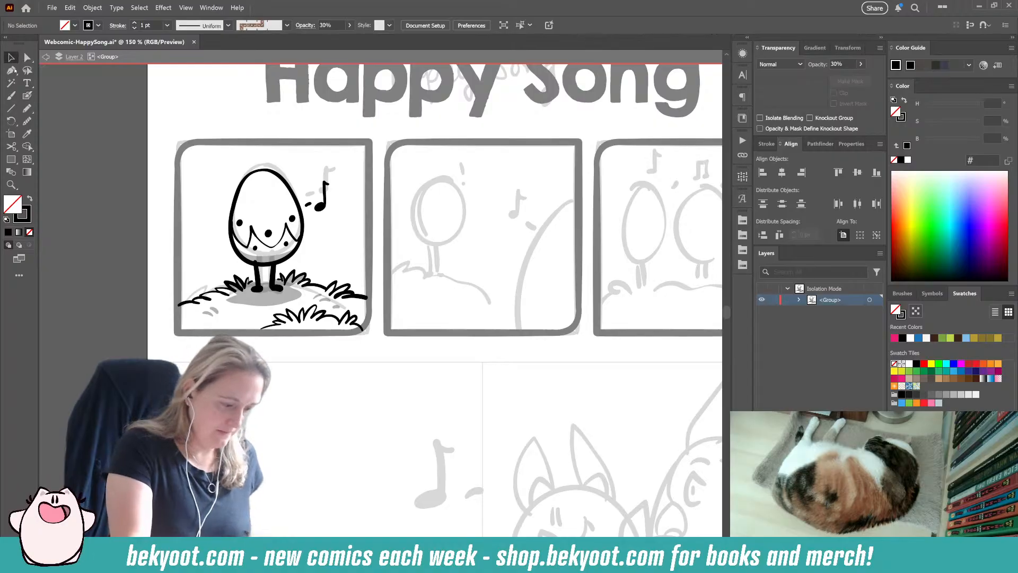
# Step: Exit the first panel's isolated group and ink the grassy hill line in the second panel with the Blob Brush at 100% opacity
pyautogui.doubleClick(278, 352)
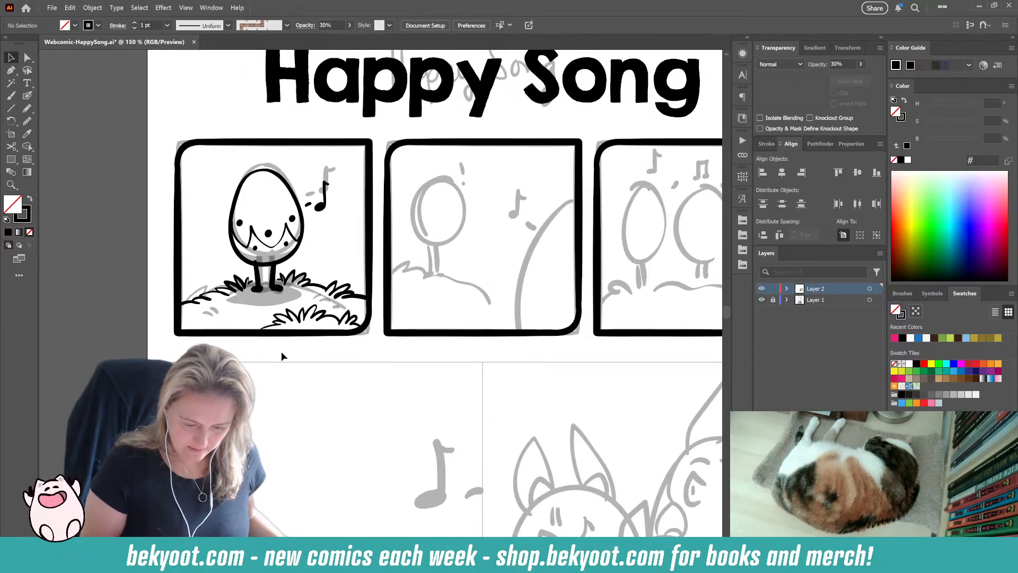
pyautogui.moveTo(281, 350); pyautogui.dragTo(250, 345)
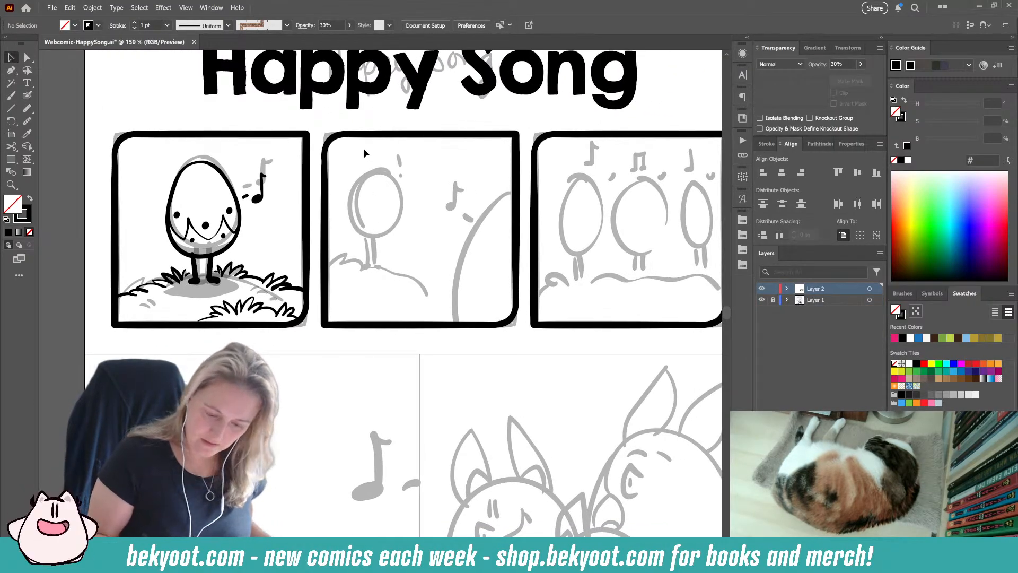
pyautogui.click(27, 95)
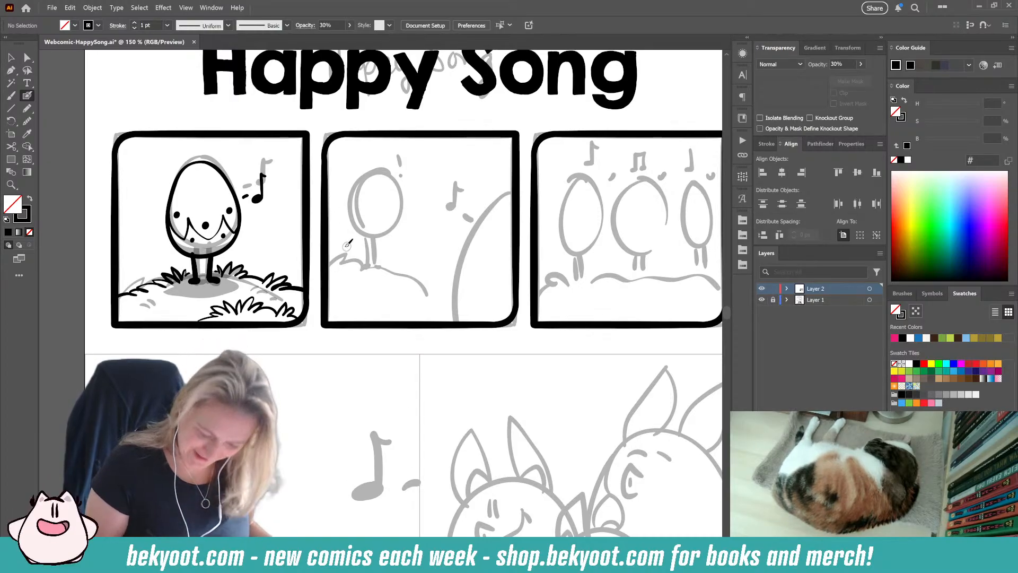
pyautogui.moveTo(327, 269)
pyautogui.mouseDown()
pyautogui.moveTo(370, 261)
pyautogui.moveTo(411, 276)
pyautogui.moveTo(398, 275)
pyautogui.moveTo(411, 264)
pyautogui.moveTo(410, 284)
pyautogui.moveTo(445, 295)
pyautogui.mouseUp()
pyautogui.hotkey('ctrl', 'z')
pyautogui.keyDown('ctrl'); pyautogui.click(324, 281); pyautogui.keyUp('ctrl')
pyautogui.keyDown('ctrl'); pyautogui.click(309, 364); pyautogui.keyUp('ctrl')
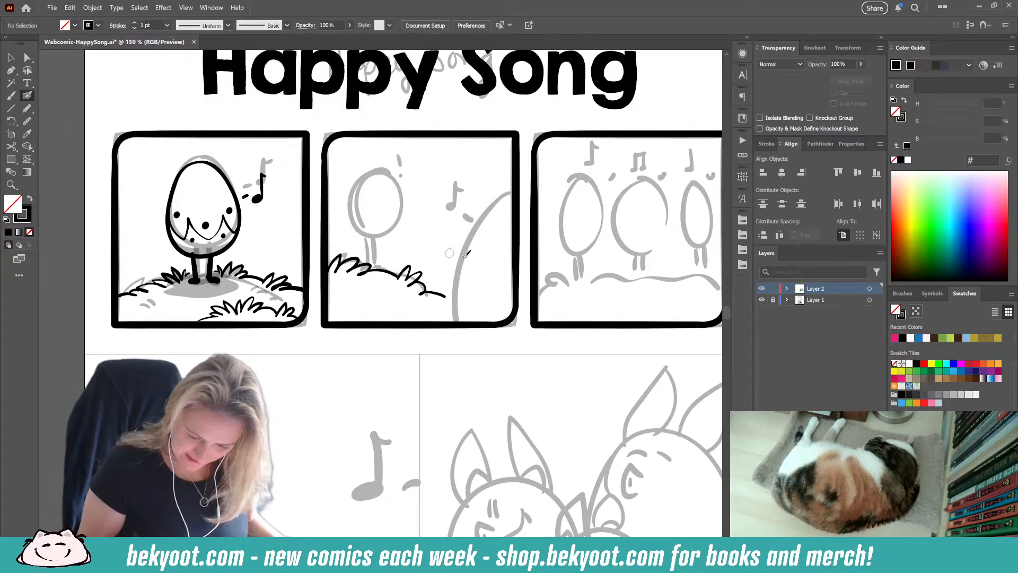
# Step: Group the second panel's grass strokes and open that group in isolation
pyautogui.keyDown('ctrl'); pyautogui.click(380, 272); pyautogui.keyUp('ctrl')
pyautogui.hotkey('ctrl', 'g')
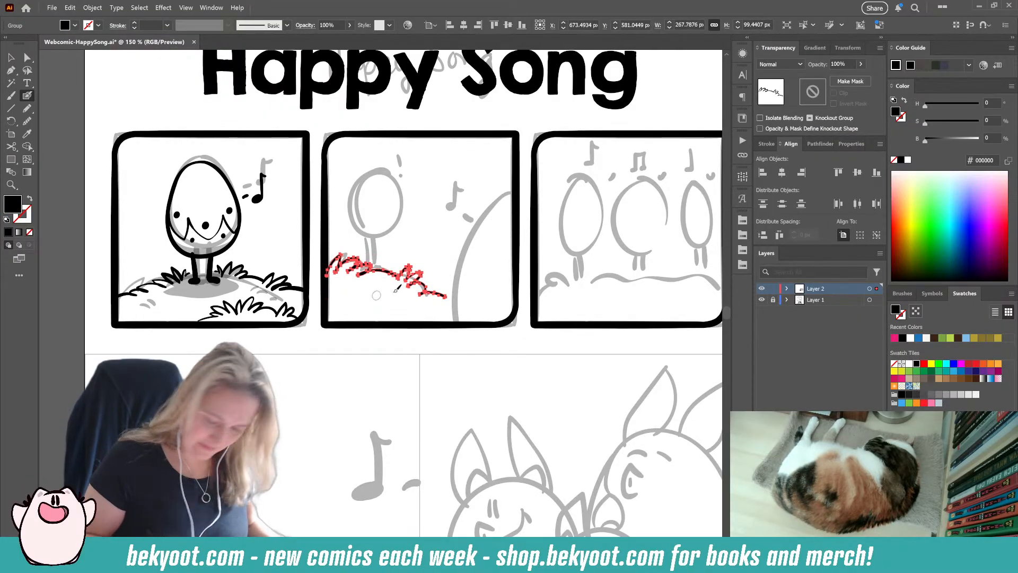
pyautogui.keyDown('ctrl'); pyautogui.doubleClick(439, 297); pyautogui.keyUp('ctrl')
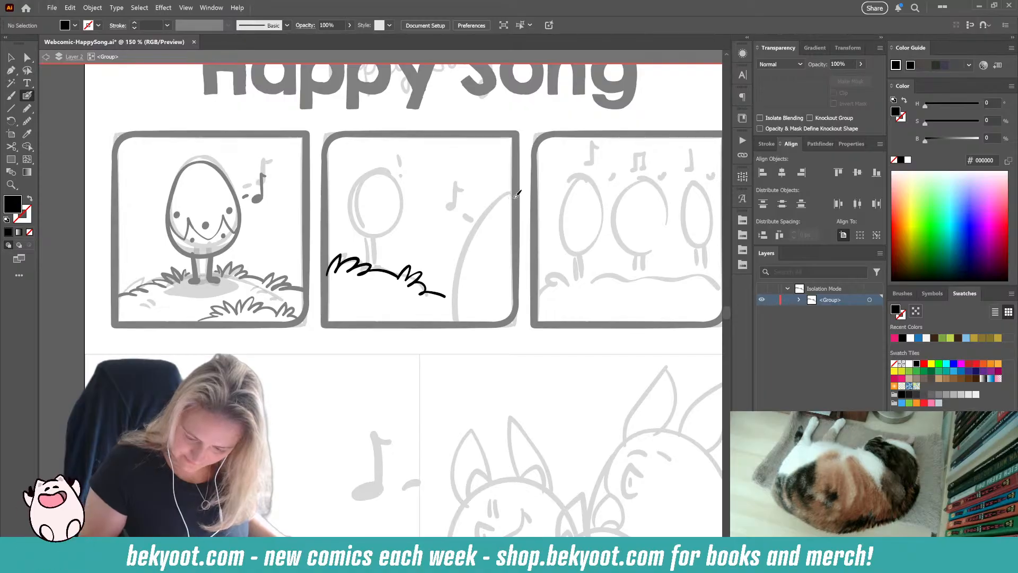
# Step: Ink the large foreground egg's curved edge over the sketch at the right side of the second panel
pyautogui.moveTo(513, 198)
pyautogui.mouseDown()
pyautogui.moveTo(484, 221)
pyautogui.moveTo(458, 267)
pyautogui.mouseUp()
pyautogui.hotkey('ctrl', 'z')
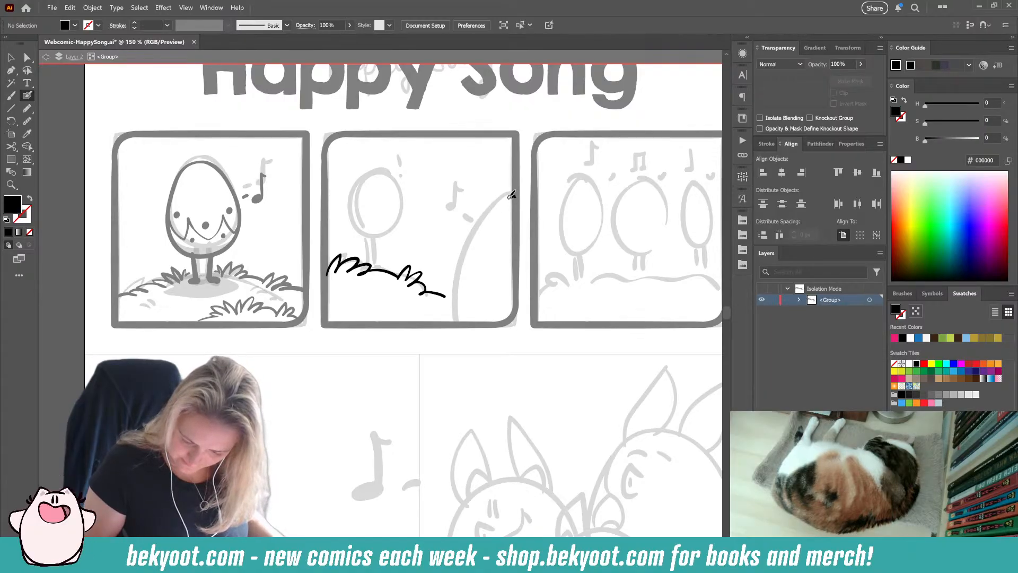
pyautogui.moveTo(511, 195)
pyautogui.mouseDown()
pyautogui.moveTo(467, 243)
pyautogui.moveTo(449, 322)
pyautogui.mouseUp()
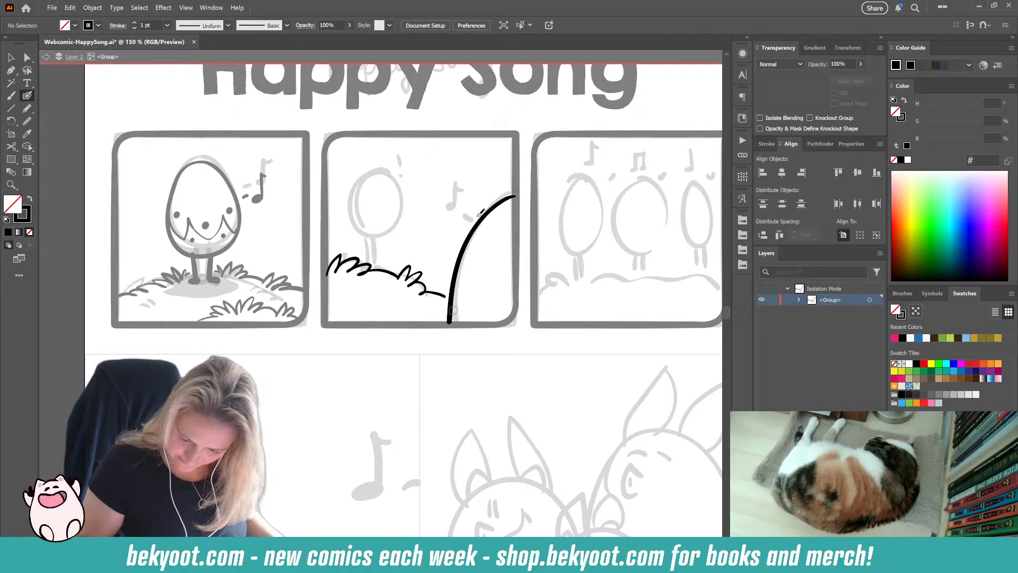
# Step: Draw three wavy decorative bands across the large foreground egg in the second panel
pyautogui.moveTo(476, 227)
pyautogui.mouseDown()
pyautogui.moveTo(484, 252)
pyautogui.moveTo(493, 232)
pyautogui.moveTo(499, 257)
pyautogui.moveTo(518, 241)
pyautogui.moveTo(470, 253)
pyautogui.moveTo(500, 237)
pyautogui.moveTo(502, 259)
pyautogui.moveTo(516, 260)
pyautogui.moveTo(480, 278)
pyautogui.moveTo(493, 269)
pyautogui.moveTo(517, 288)
pyautogui.mouseUp()
pyautogui.hotkey('ctrl', 'z')
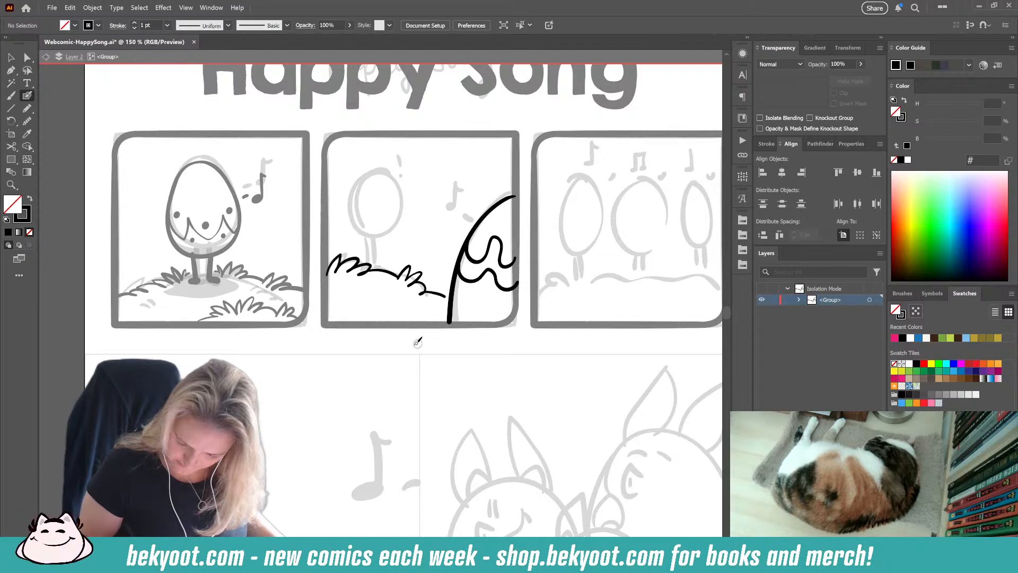
pyautogui.moveTo(457, 304); pyautogui.dragTo(500, 321)
pyautogui.hotkey('ctrl', 'z')
pyautogui.hotkey('ctrl', 'z')
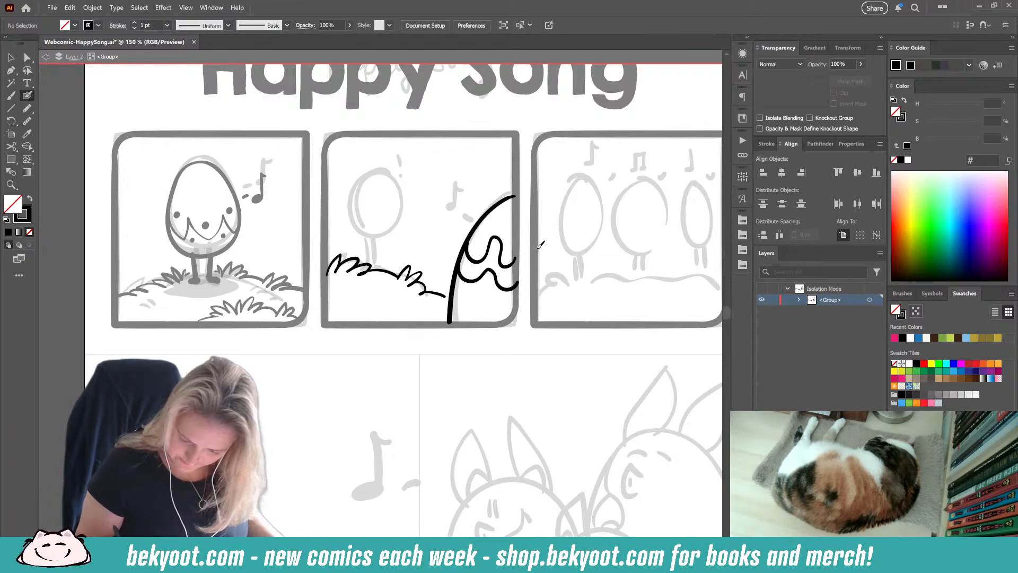
pyautogui.moveTo(453, 295); pyautogui.dragTo(510, 318)
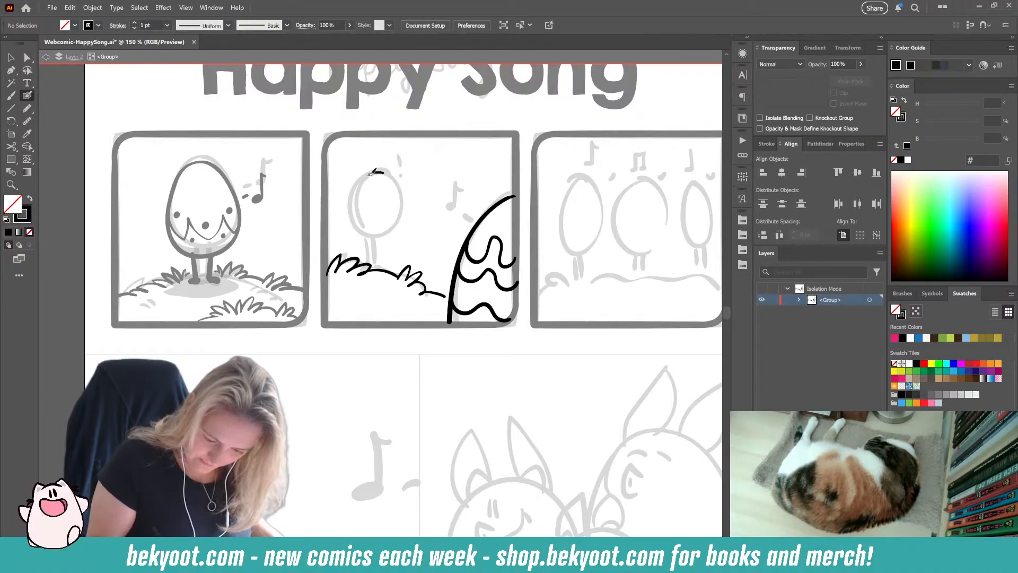
# Step: Ink the small standing egg's outline in the second panel, smooth its contour with the Smooth tool, and deselect it
pyautogui.moveTo(356, 191)
pyautogui.mouseDown()
pyautogui.moveTo(359, 231)
pyautogui.moveTo(397, 232)
pyautogui.mouseUp()
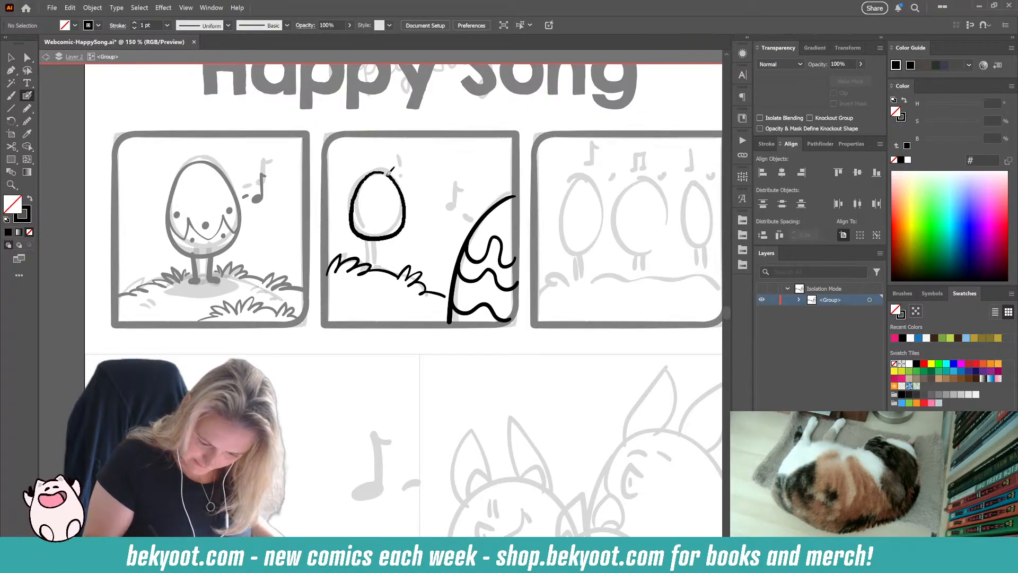
pyautogui.moveTo(389, 170); pyautogui.dragTo(383, 170)
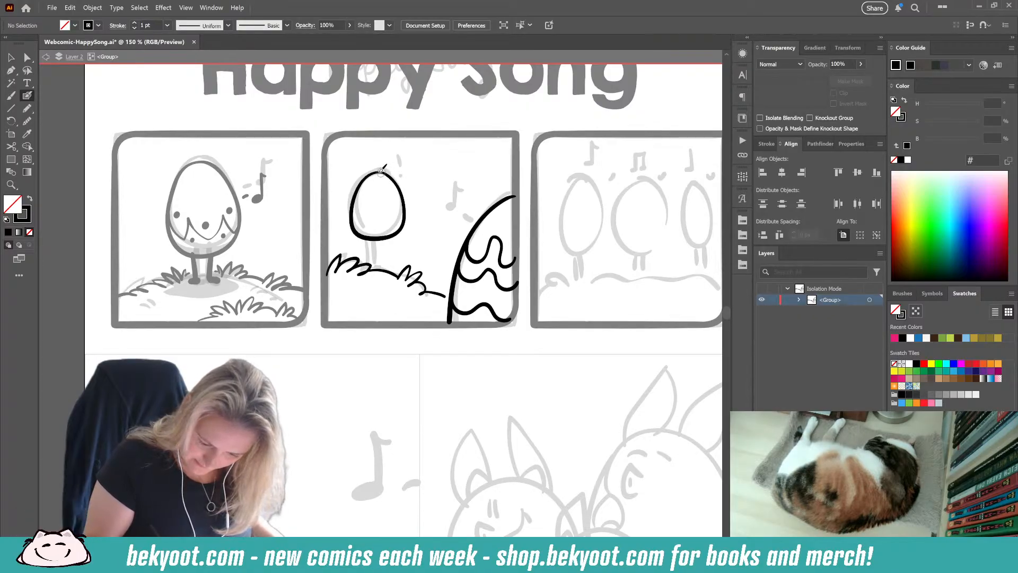
pyautogui.keyDown('ctrl'); pyautogui.click(387, 238); pyautogui.keyUp('ctrl')
pyautogui.click(27, 121)
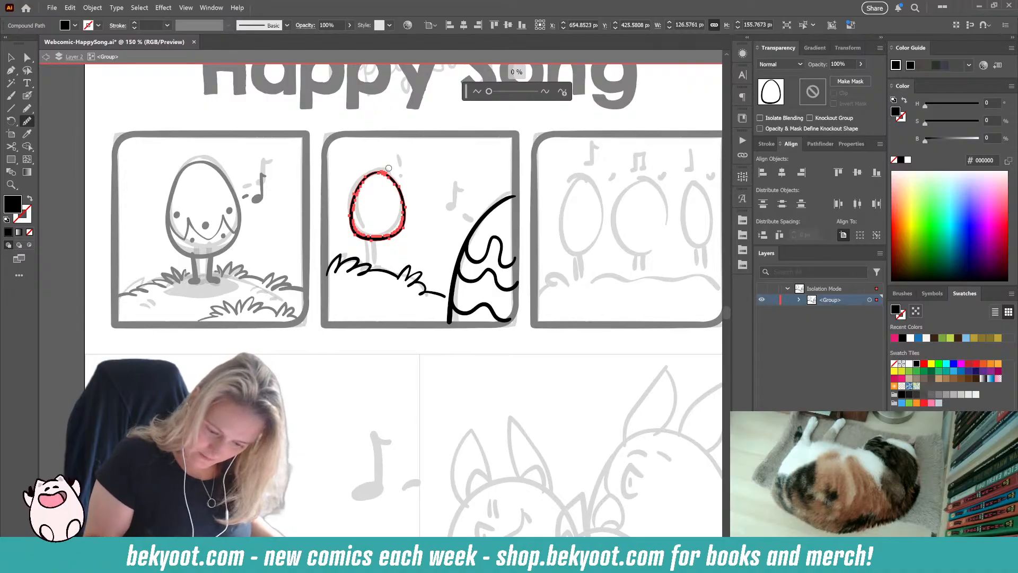
pyautogui.moveTo(488, 91); pyautogui.dragTo(492, 92)
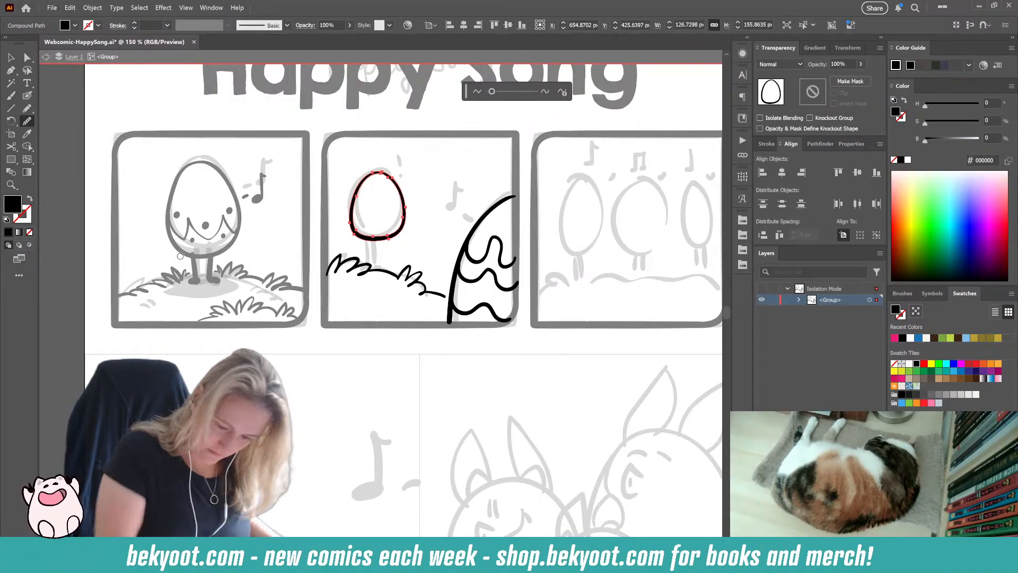
pyautogui.moveTo(379, 170); pyautogui.dragTo(405, 205)
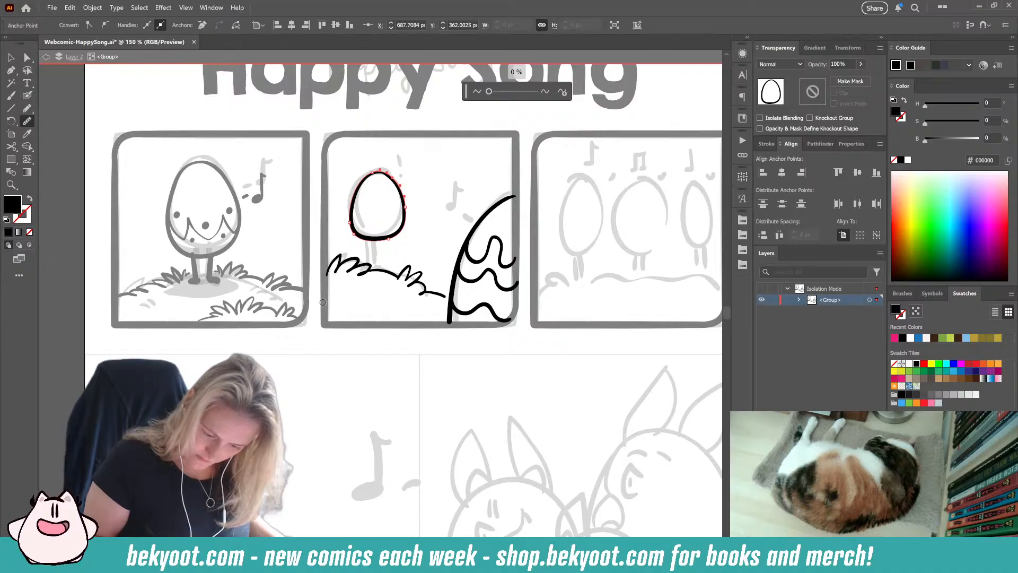
pyautogui.click(27, 96)
pyautogui.keyDown('ctrl'); pyautogui.click(260, 354); pyautogui.keyUp('ctrl')
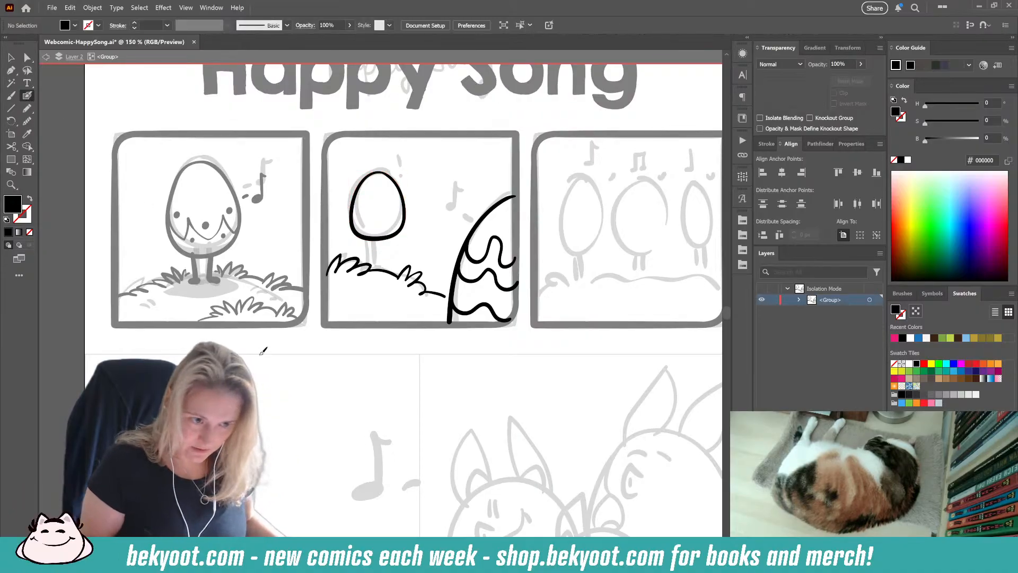
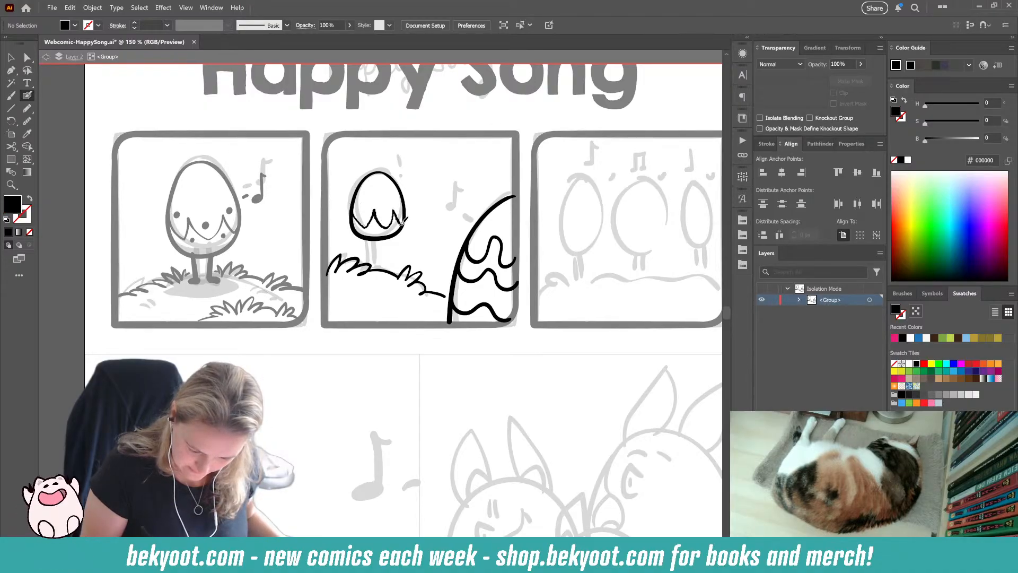
# Step: Draw the zigzag band, dot eyes and small decorative dots on the small standing egg in the second panel
pyautogui.hotkey('ctrl', 'z')
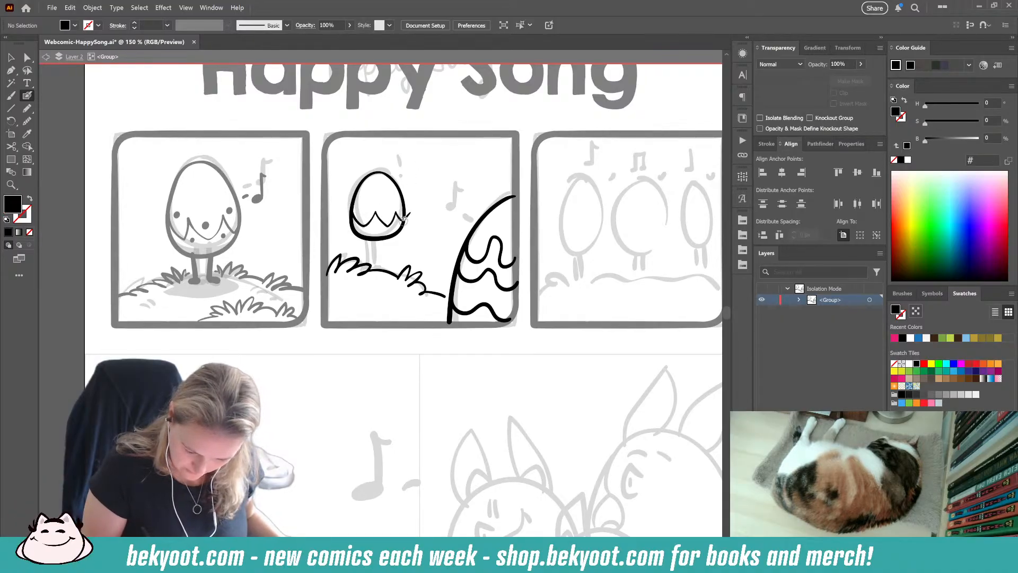
pyautogui.hotkey('shift', 'x')
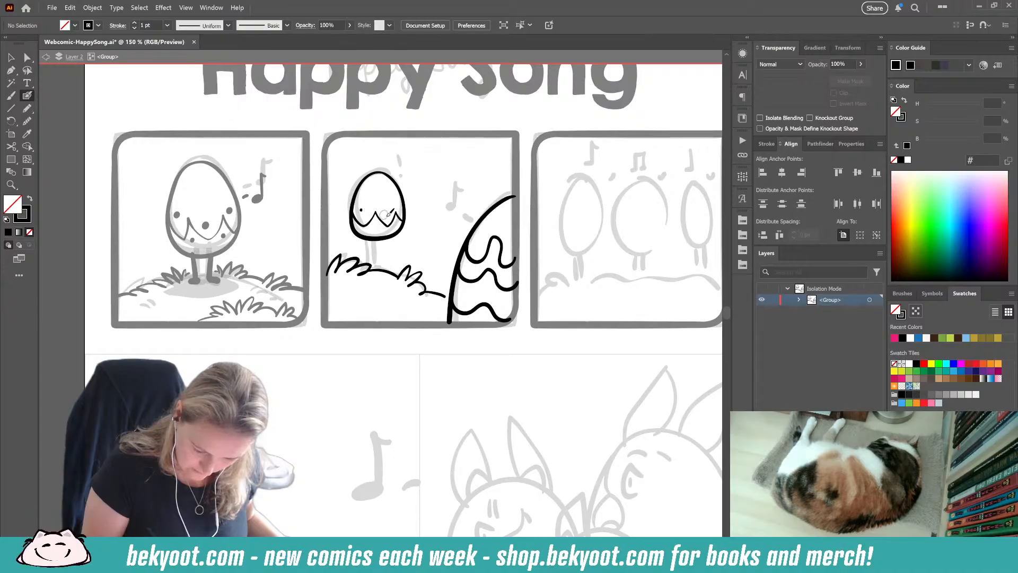
pyautogui.click(386, 215)
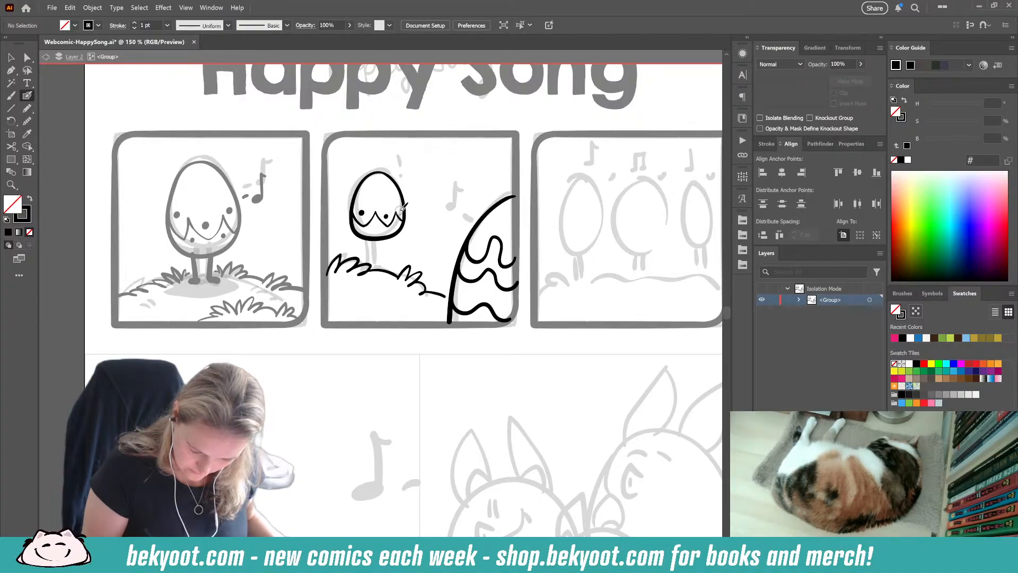
pyautogui.click(395, 226)
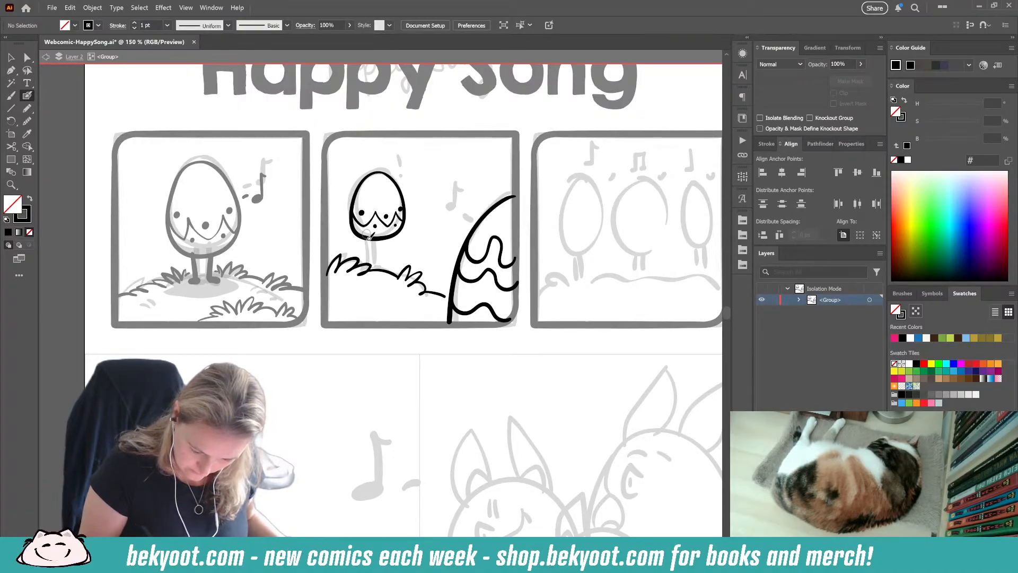
# Step: Tilt the small egg slightly, reposition it lower, and ink its two legs down to the grass
pyautogui.moveTo(363, 176); pyautogui.dragTo(408, 242)
pyautogui.moveTo(410, 170); pyautogui.dragTo(414, 174)
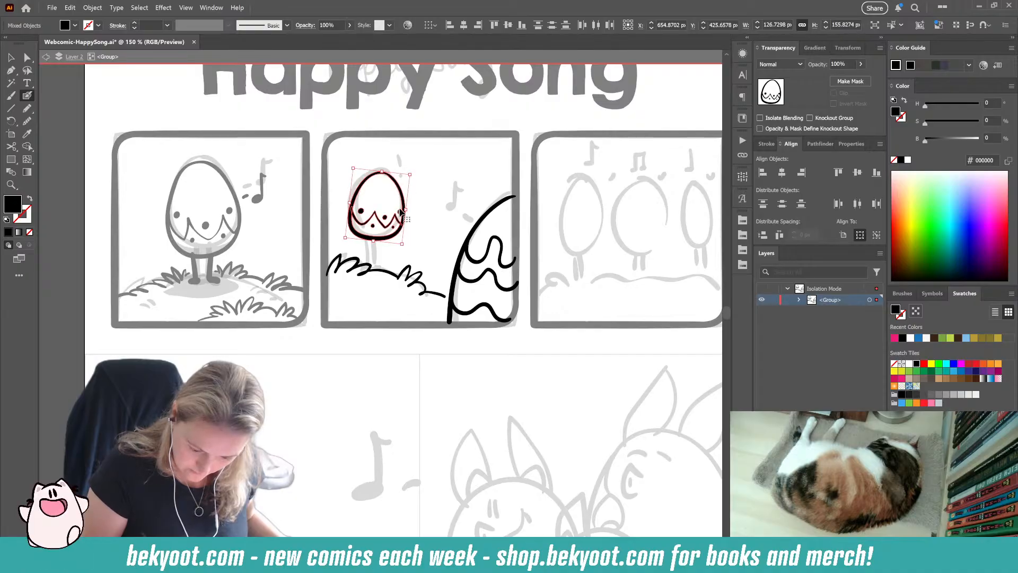
pyautogui.moveTo(385, 239)
pyautogui.mouseDown()
pyautogui.moveTo(384, 270)
pyautogui.moveTo(371, 269)
pyautogui.moveTo(380, 270)
pyautogui.mouseUp()
pyautogui.keyDown('ctrl'); pyautogui.click(430, 225); pyautogui.keyUp('ctrl')
pyautogui.hotkey('ctrl', 'z')
pyautogui.hotkey('ctrl', 'z')
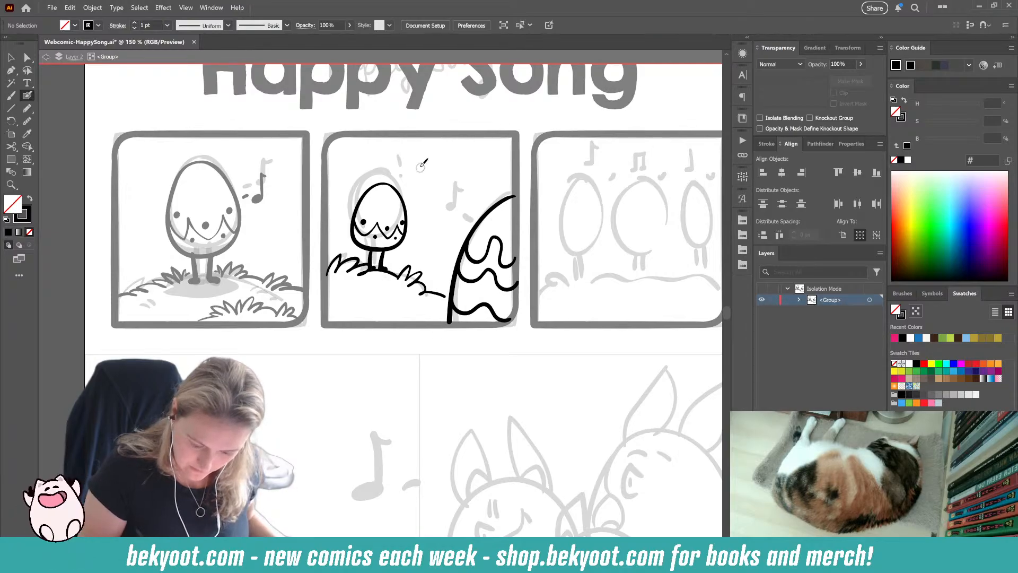
# Step: Ink an exclamation mark above the small egg in the second panel
pyautogui.hotkey('ctrl', 'z')
pyautogui.moveTo(391, 168); pyautogui.dragTo(380, 170)
pyautogui.hotkey('ctrl', 'z')
pyautogui.hotkey('ctrl', 'z')
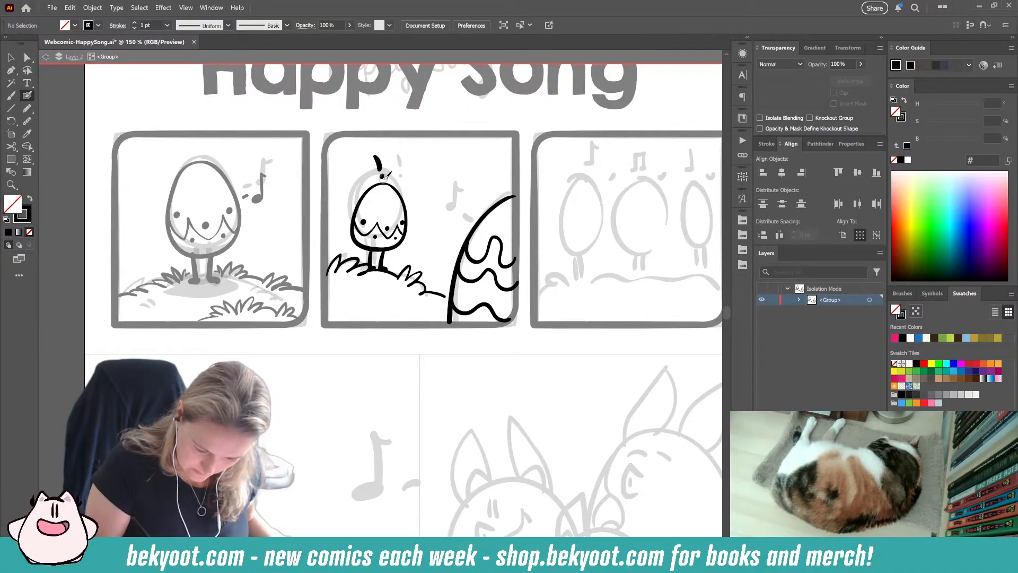
# Step: Ink the music note and its short sound dashes beside the large foreground egg
pyautogui.moveTo(451, 210)
pyautogui.mouseDown()
pyautogui.moveTo(452, 178)
pyautogui.moveTo(465, 224)
pyautogui.mouseUp()
pyautogui.hotkey('ctrl', 'z')
pyautogui.hotkey('ctrl', 'z')
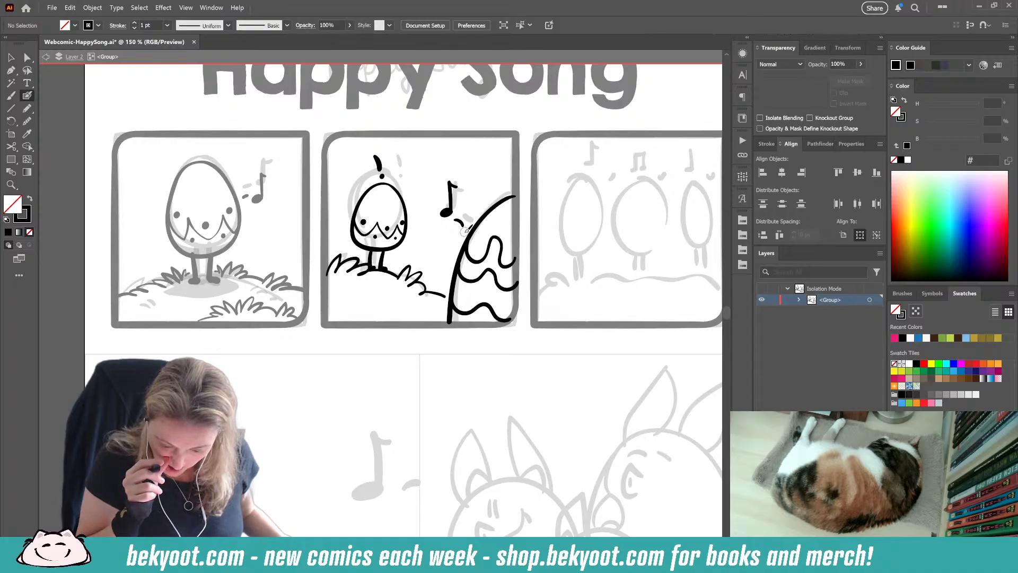
# Step: Sample the 30% opacity shading from the first panel's egg and draw a shadow on the large foreground egg with the Pencil tool
pyautogui.click(27, 108)
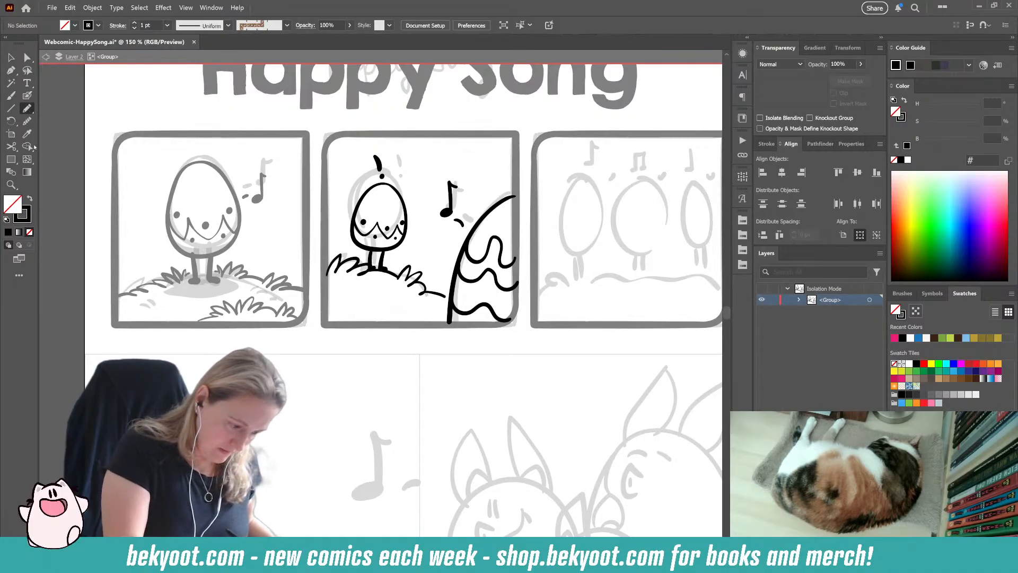
pyautogui.click(27, 134)
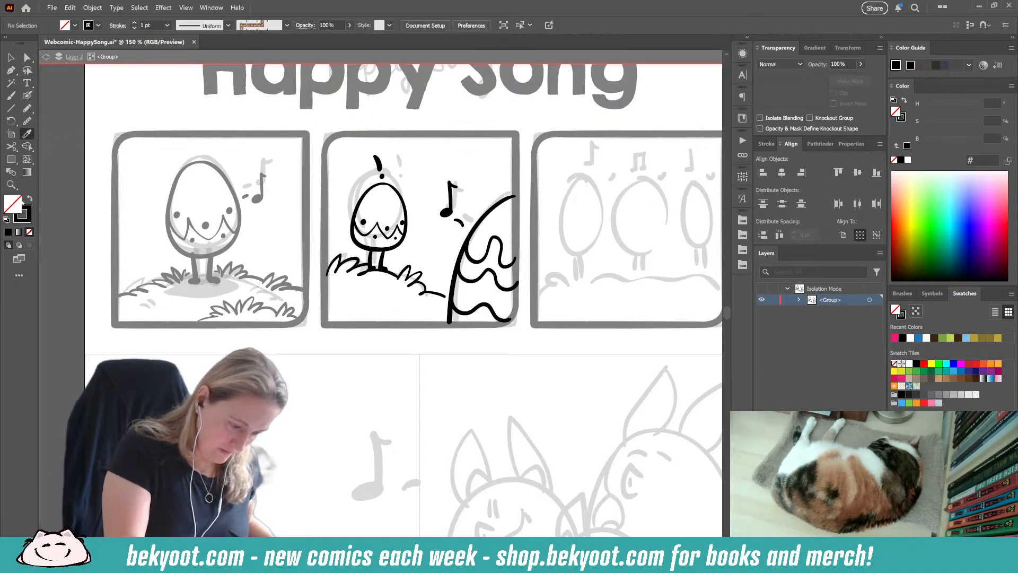
pyautogui.click(208, 248)
pyautogui.click(25, 110)
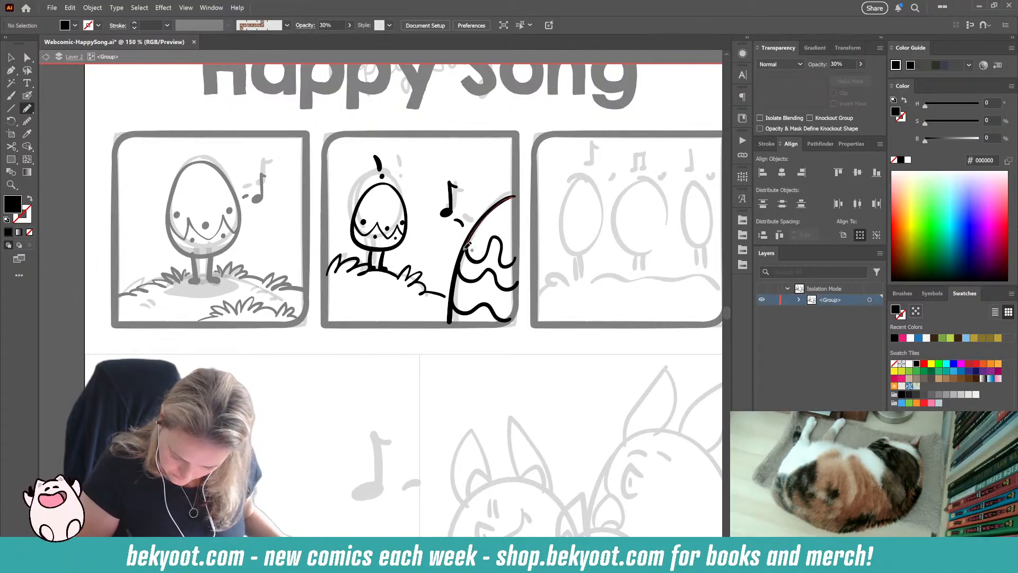
pyautogui.moveTo(466, 245); pyautogui.dragTo(458, 281)
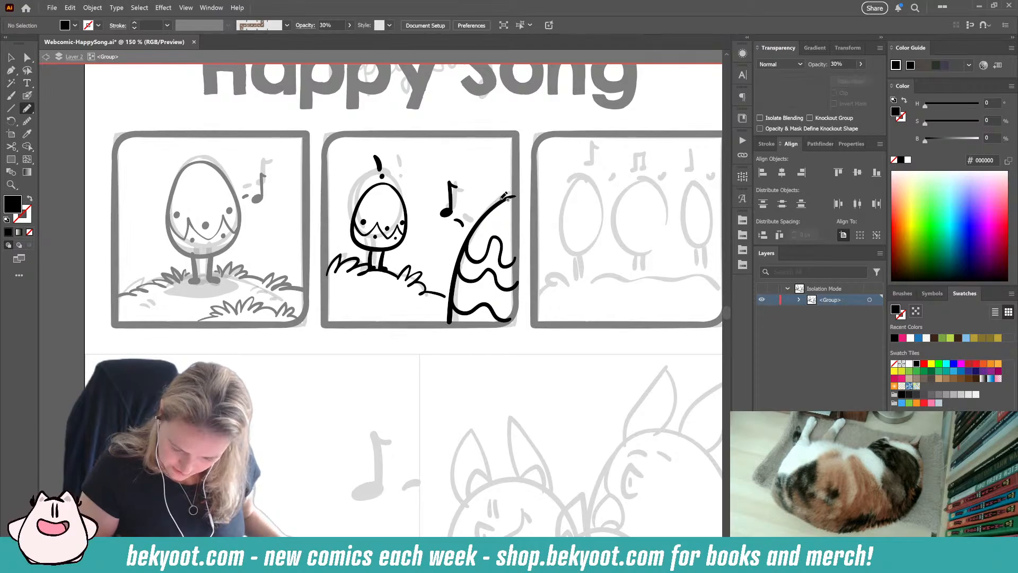
# Step: Group the small egg, its exclamation mark and the surrounding grass in the second panel, and deselect the group
pyautogui.click(10, 57)
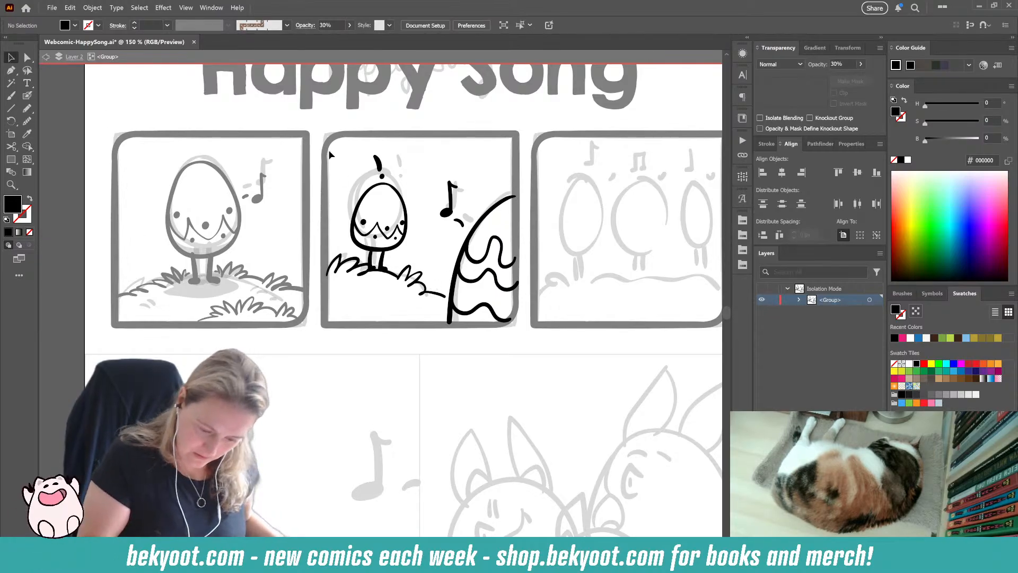
pyautogui.moveTo(328, 149); pyautogui.dragTo(433, 297)
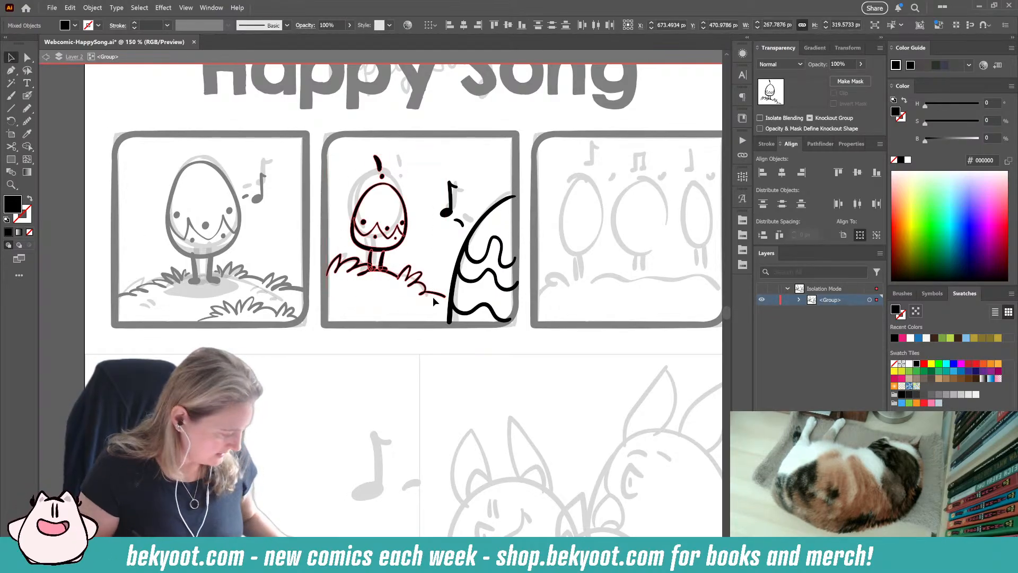
pyautogui.hotkey('ctrl', 'g')
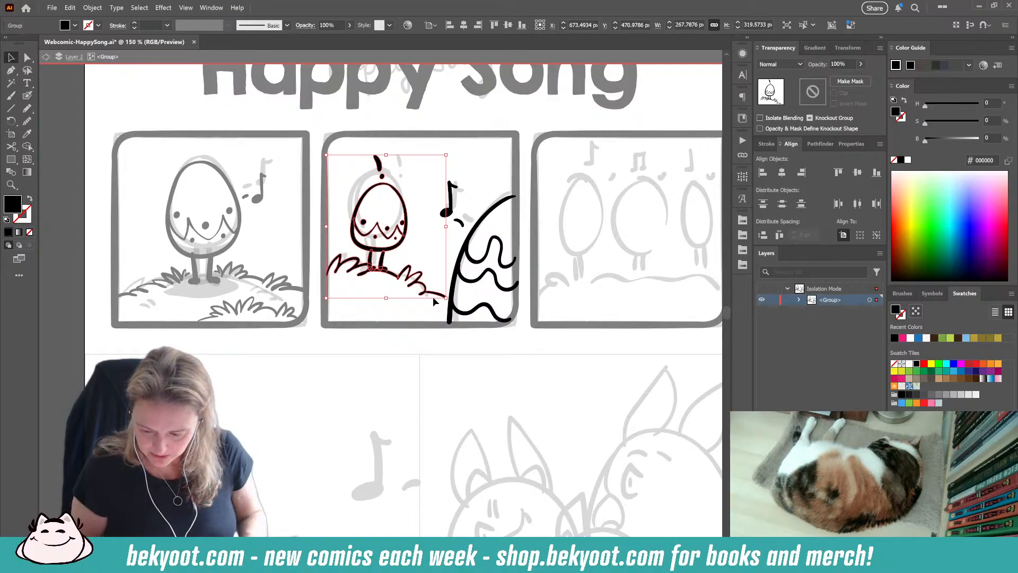
pyautogui.click(739, 220)
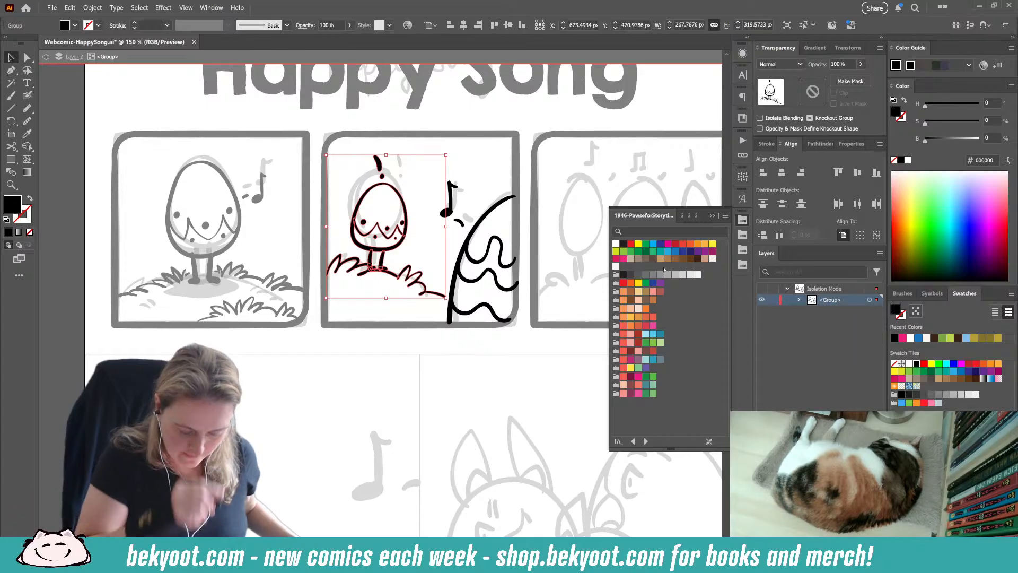
pyautogui.click(483, 352)
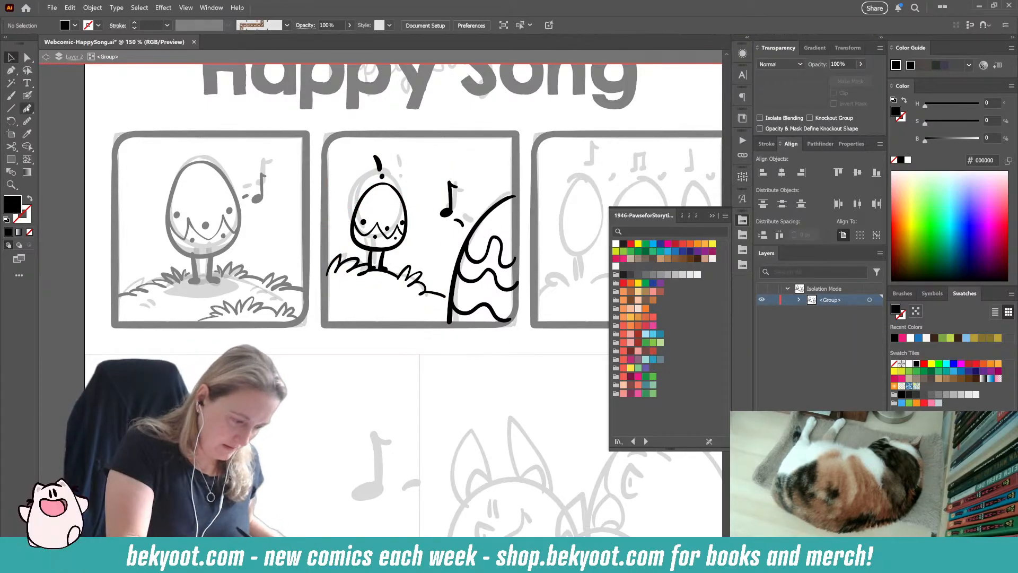
# Step: Inside the small egg's group, draw shading along the egg's underside at 30% opacity and a matching ground shadow below its feet
pyautogui.click(27, 108)
pyautogui.keyDown('ctrl'); pyautogui.click(395, 250); pyautogui.keyUp('ctrl')
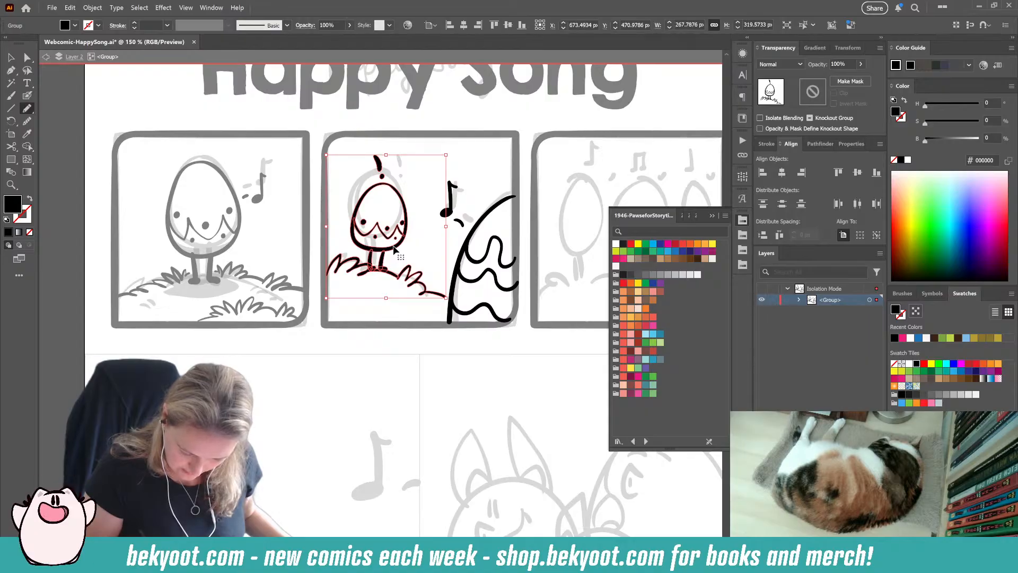
pyautogui.keyDown('ctrl'); pyautogui.doubleClick(395, 249); pyautogui.keyUp('ctrl')
pyautogui.moveTo(355, 229)
pyautogui.mouseDown()
pyautogui.moveTo(404, 240)
pyautogui.moveTo(381, 250)
pyautogui.moveTo(354, 225)
pyautogui.mouseUp()
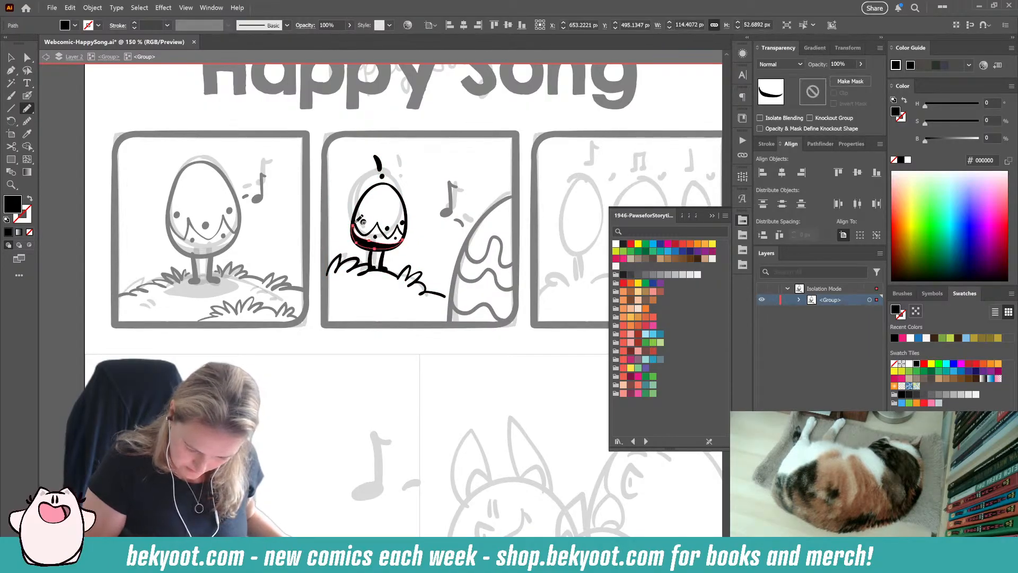
pyautogui.moveTo(852, 63); pyautogui.dragTo(785, 89)
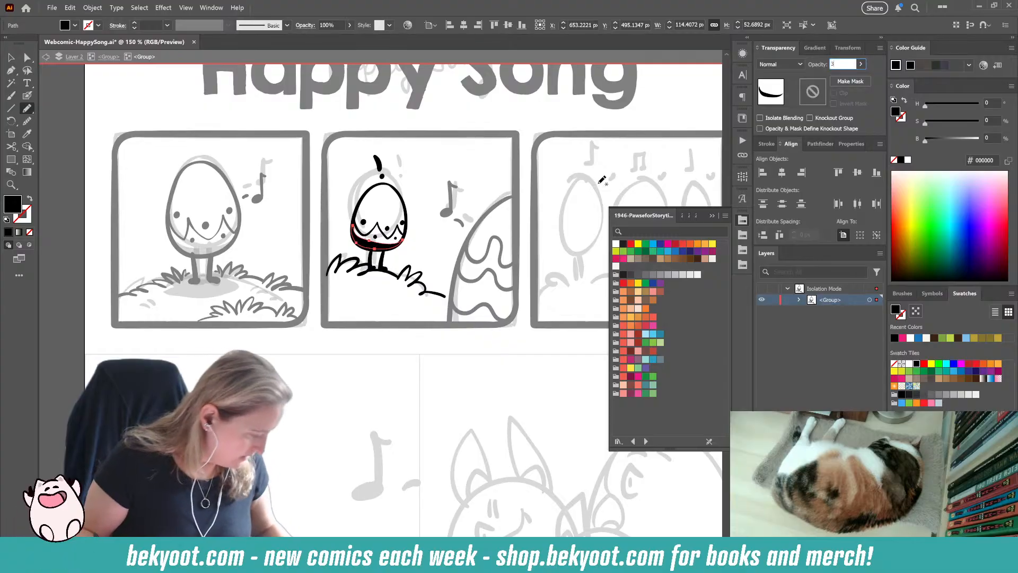
pyautogui.write('30')
pyautogui.press('Return')
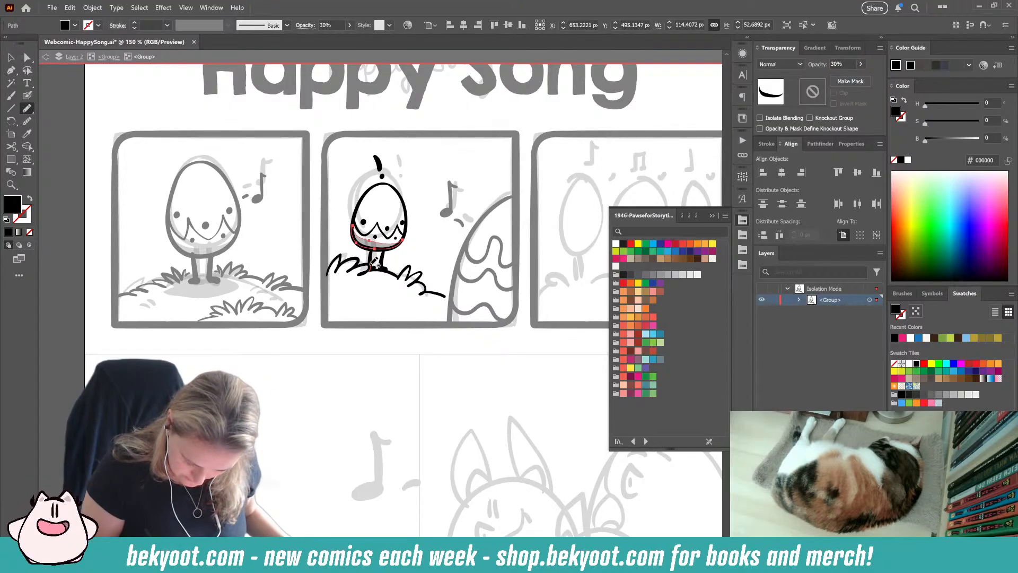
pyautogui.moveTo(367, 261)
pyautogui.mouseDown()
pyautogui.moveTo(338, 276)
pyautogui.moveTo(400, 277)
pyautogui.moveTo(367, 261)
pyautogui.mouseUp()
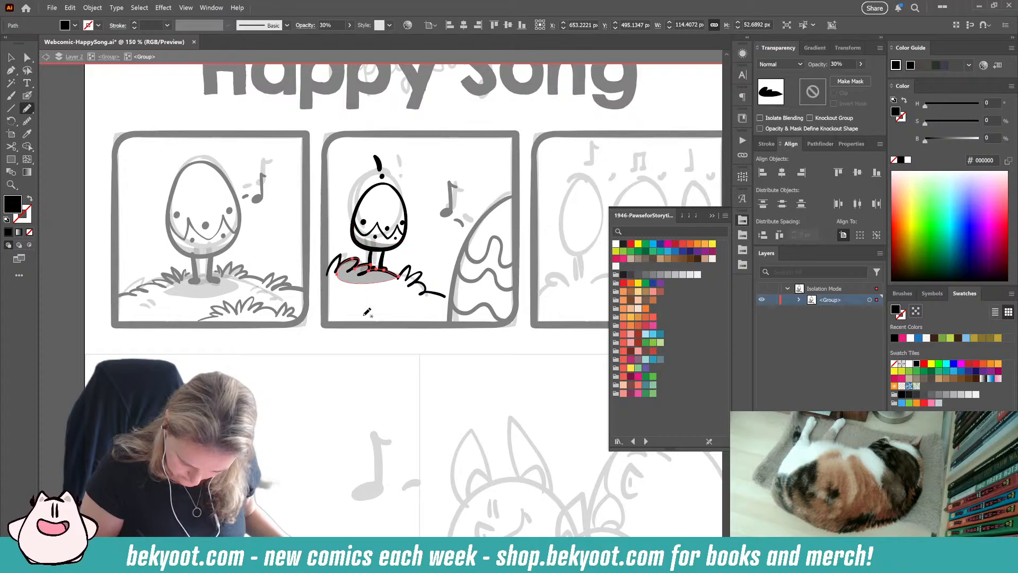
pyautogui.hotkey('ctrl', 'shift', 'a')
# Step: Ink a foreground grass tuft along the lower edge of the second panel with the full-opacity grass style
pyautogui.hotkey('shift', 'b')
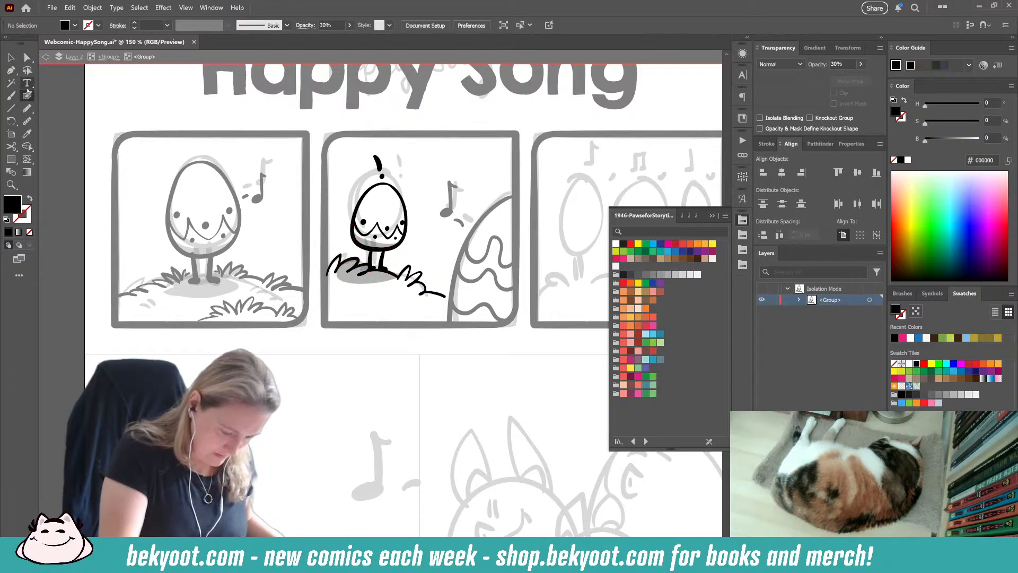
pyautogui.keyDown('ctrl'); pyautogui.click(426, 292); pyautogui.keyUp('ctrl')
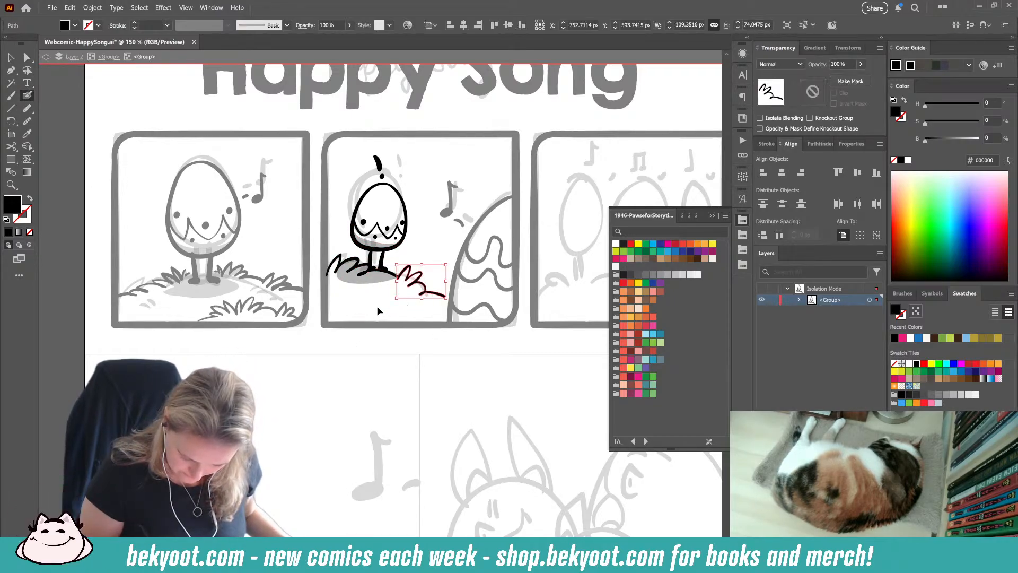
pyautogui.keyDown('ctrl'); pyautogui.click(379, 309); pyautogui.keyUp('ctrl')
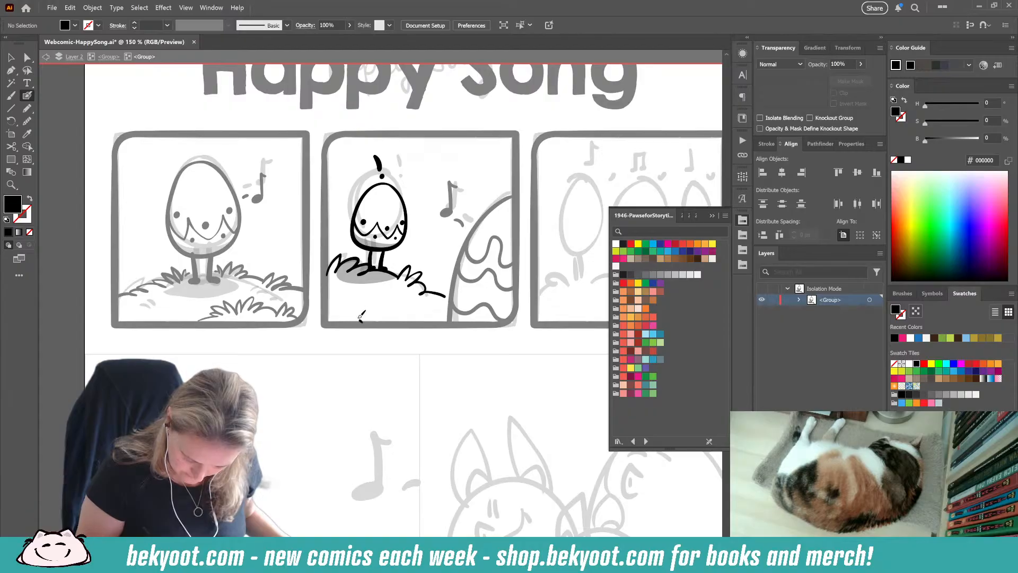
pyautogui.moveTo(384, 294); pyautogui.dragTo(430, 320)
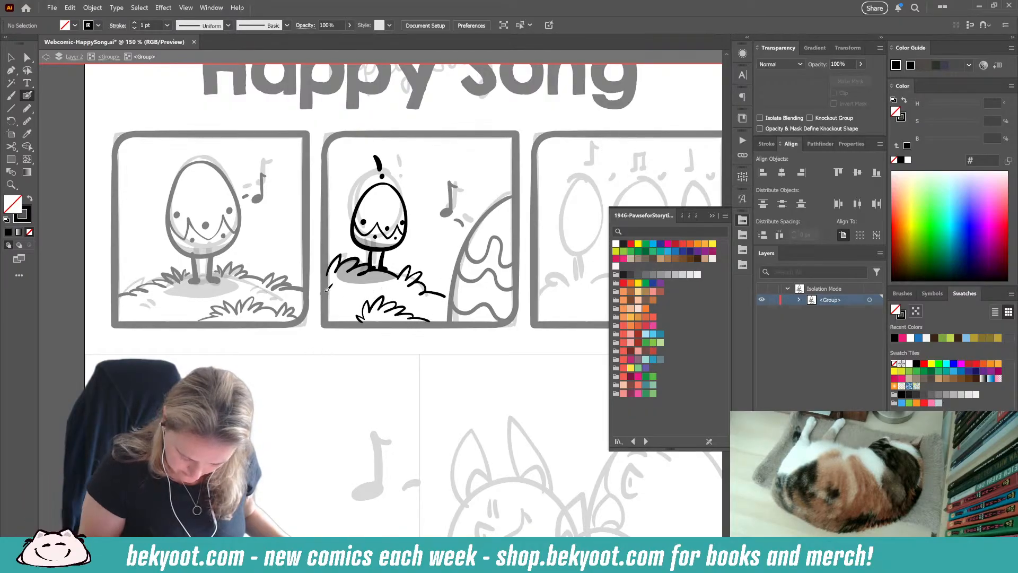
# Step: Pick up the ground shadow's 30% opacity and draw faint grass blades left of the foreground tuft
pyautogui.keyDown('ctrl'); pyautogui.click(375, 281); pyautogui.keyUp('ctrl')
pyautogui.hotkey('ctrl', 'shift', 'a')
pyautogui.moveTo(338, 298)
pyautogui.mouseDown()
pyautogui.moveTo(336, 307)
pyautogui.moveTo(350, 298)
pyautogui.mouseUp()
pyautogui.moveTo(356, 298); pyautogui.dragTo(352, 303)
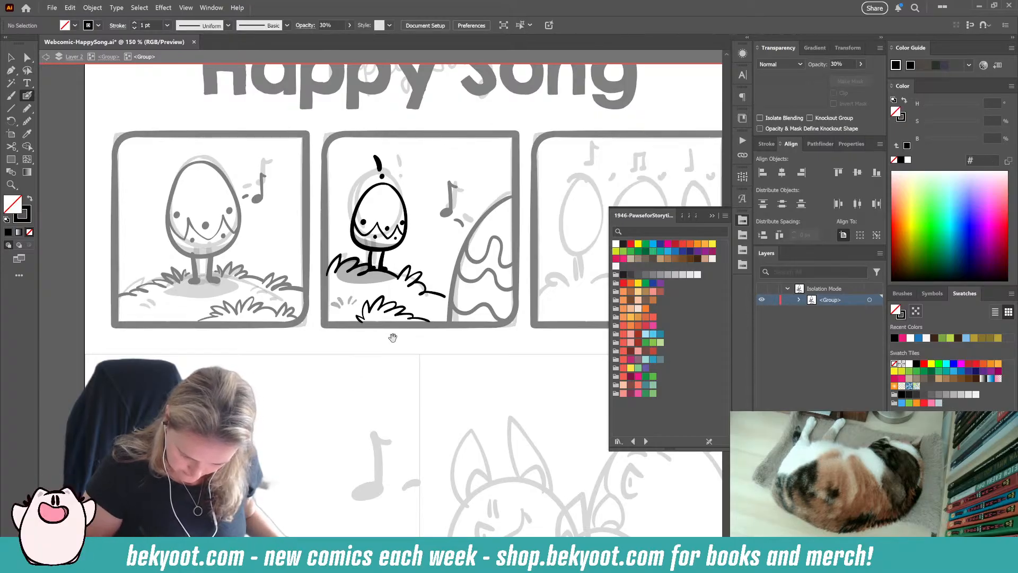
# Step: Exit the nested groups' isolation mode and save the document
pyautogui.moveTo(393, 338); pyautogui.dragTo(340, 352)
pyautogui.press('Escape')
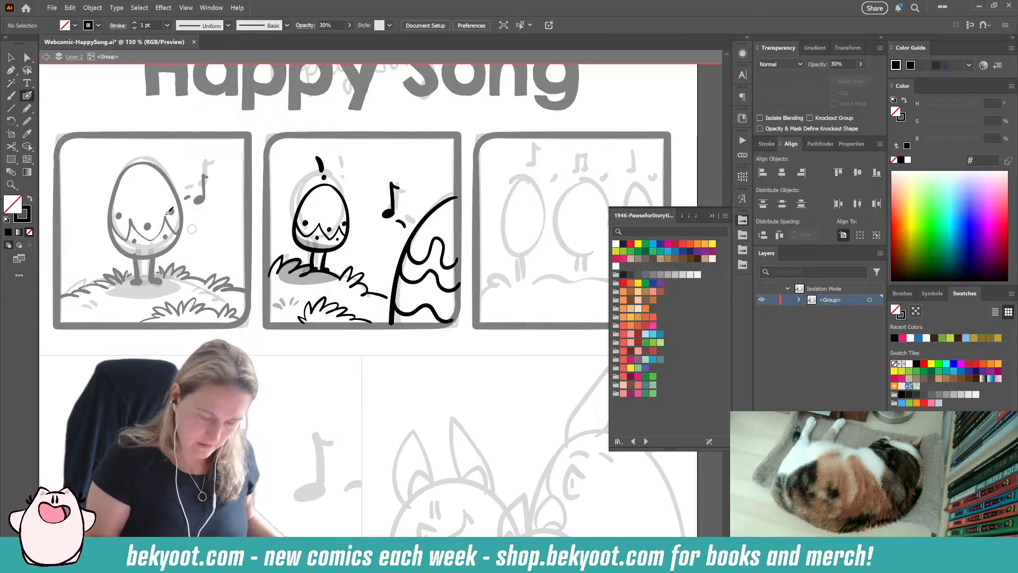
pyautogui.click(11, 59)
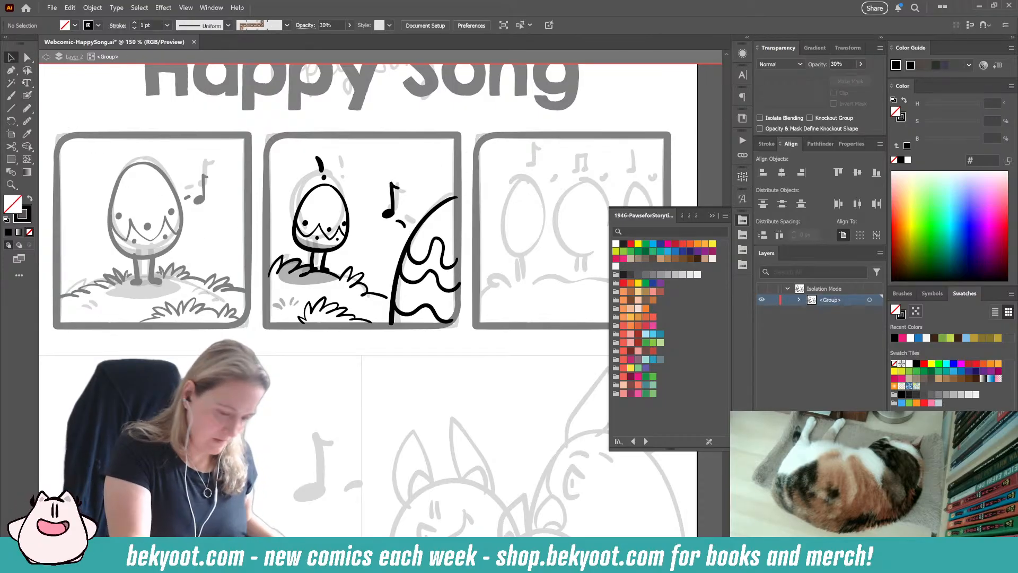
pyautogui.doubleClick(472, 342)
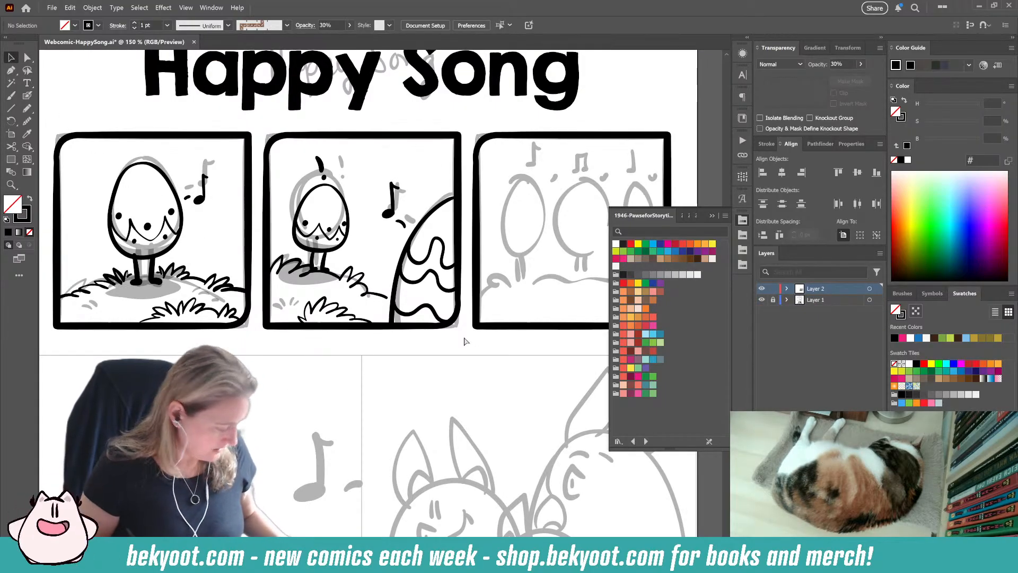
pyautogui.hotkey('ctrl', 's')
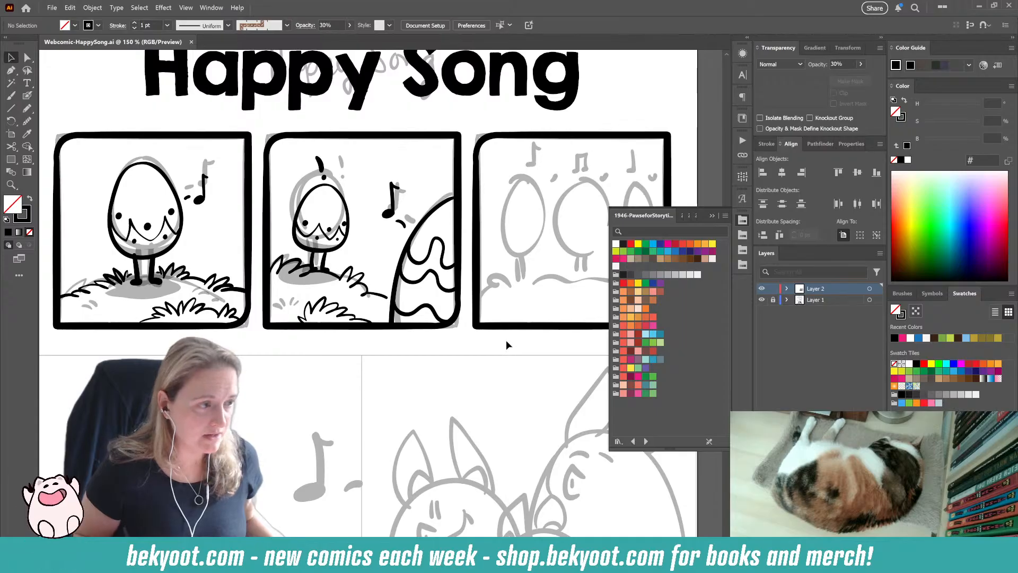
# Step: Ink the outline of the first egg in the third panel with the Blob Brush, redrawing it until the shape is right
pyautogui.moveTo(579, 339); pyautogui.dragTo(423, 333)
pyautogui.moveTo(334, 476); pyautogui.dragTo(411, 364)
pyautogui.moveTo(442, 287); pyautogui.dragTo(441, 327)
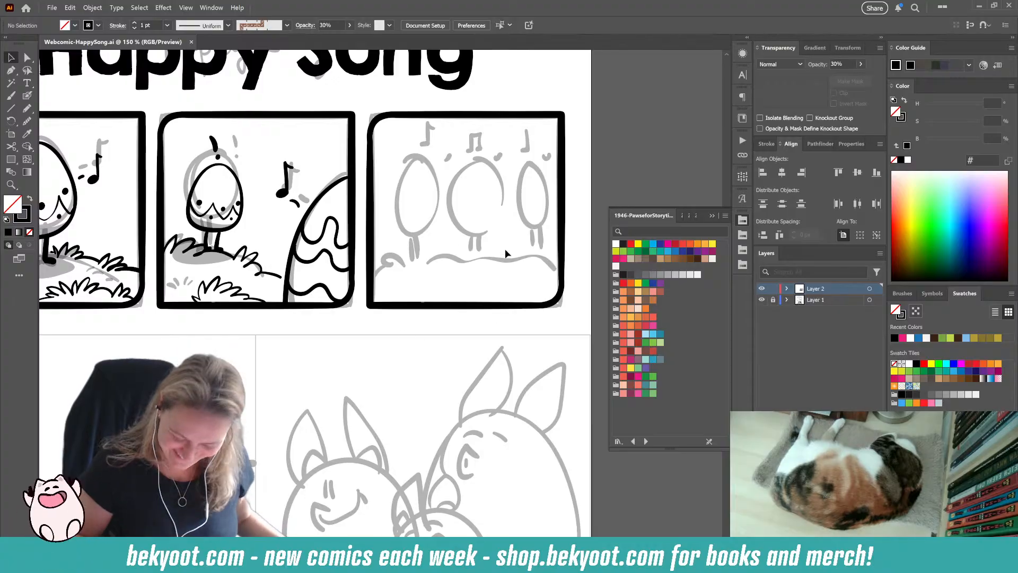
pyautogui.hotkey('shift', 'b')
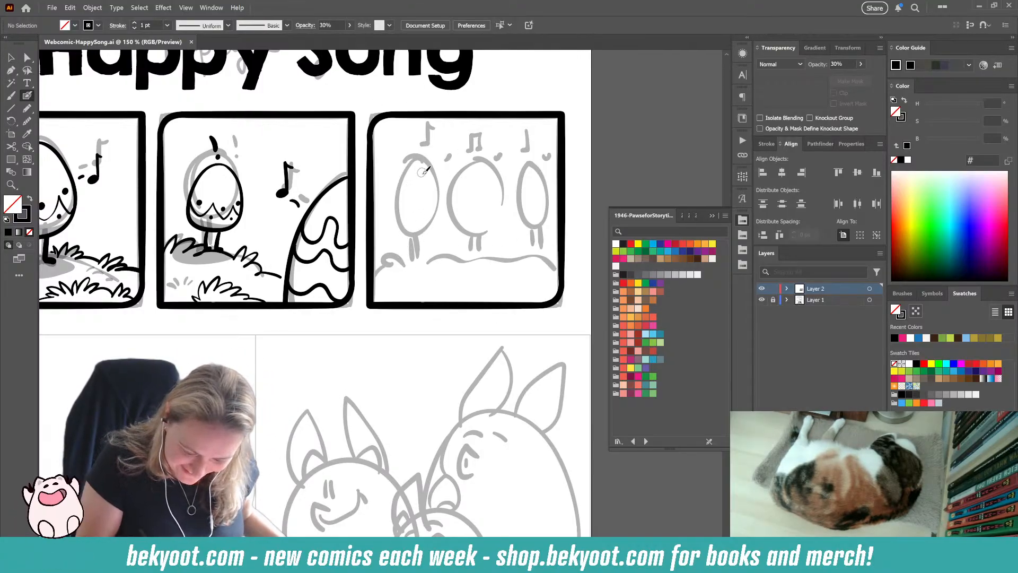
pyautogui.moveTo(410, 163); pyautogui.dragTo(386, 222)
pyautogui.keyDown('ctrl'); pyautogui.click(371, 276); pyautogui.keyUp('ctrl')
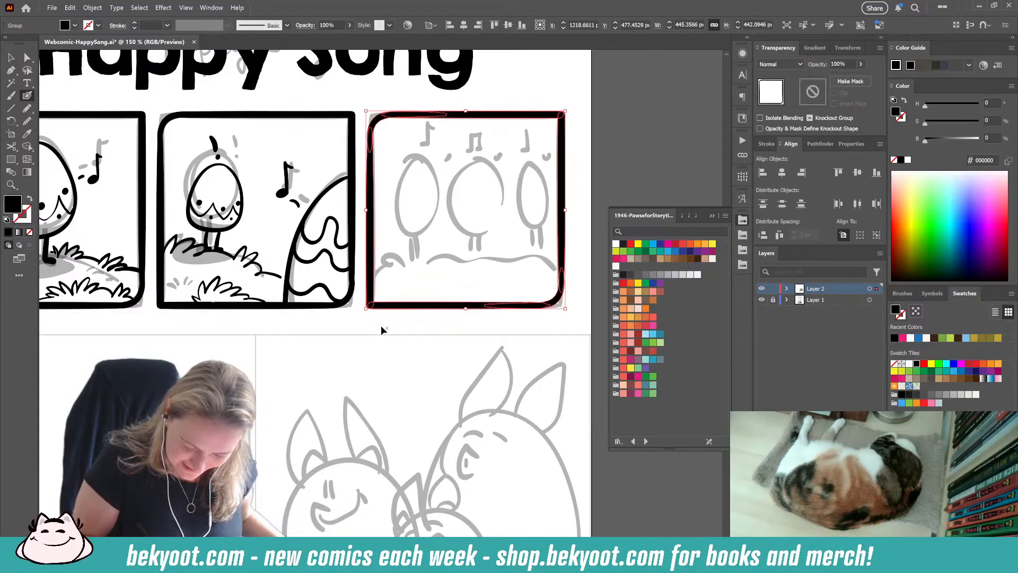
pyautogui.keyDown('ctrl'); pyautogui.click(382, 329); pyautogui.keyUp('ctrl')
pyautogui.hscroll(2, 408, 169)
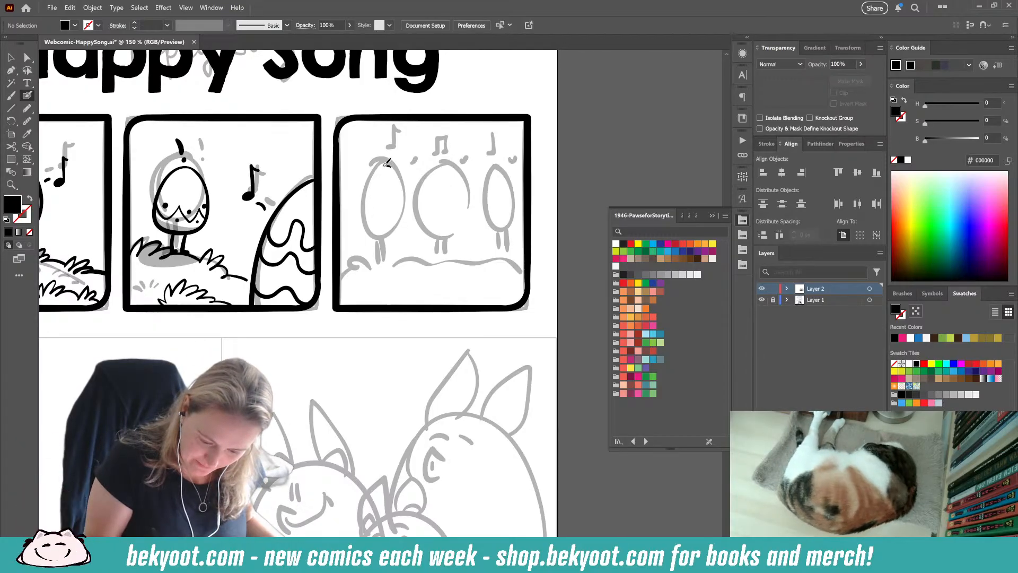
pyautogui.moveTo(394, 169)
pyautogui.mouseDown()
pyautogui.moveTo(365, 176)
pyautogui.moveTo(349, 222)
pyautogui.moveTo(364, 240)
pyautogui.moveTo(404, 236)
pyautogui.moveTo(417, 206)
pyautogui.moveTo(398, 165)
pyautogui.moveTo(367, 177)
pyautogui.moveTo(356, 210)
pyautogui.mouseUp()
pyautogui.hotkey('ctrl', 'z')
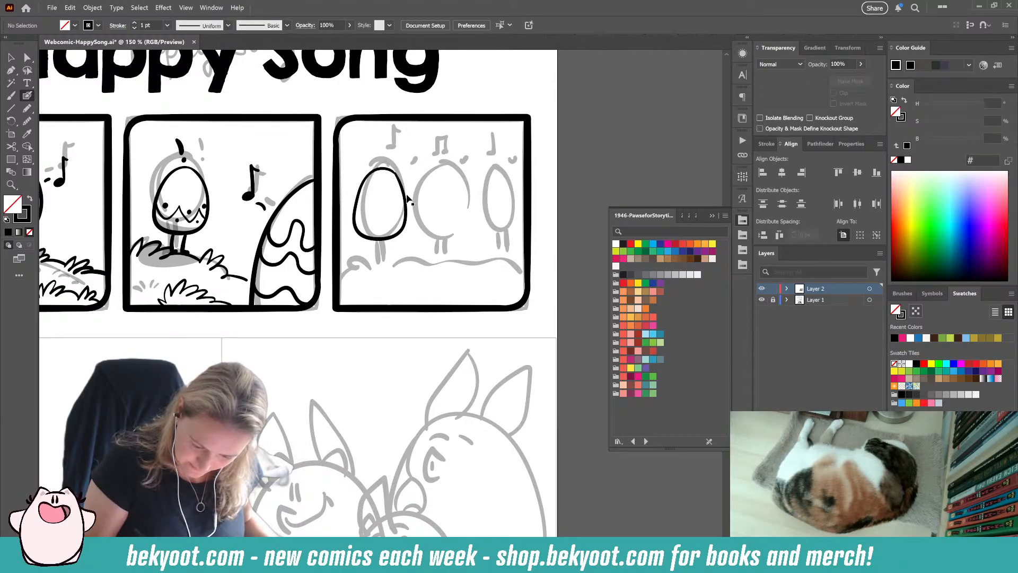
pyautogui.hotkey('ctrl', 'z')
pyautogui.moveTo(394, 170)
pyautogui.mouseDown()
pyautogui.moveTo(380, 166)
pyautogui.moveTo(359, 206)
pyautogui.mouseUp()
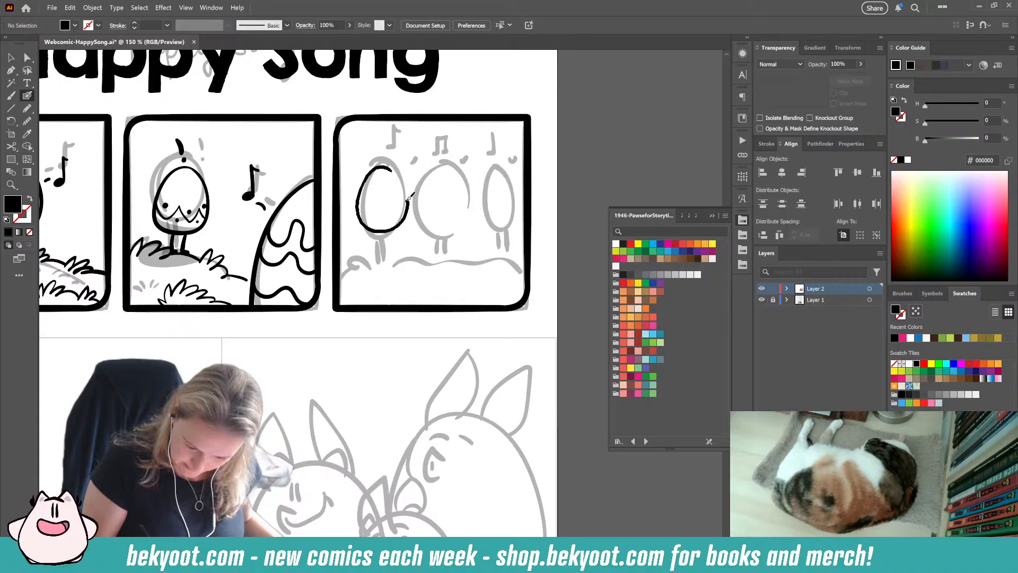
pyautogui.hotkey('shift', 'x')
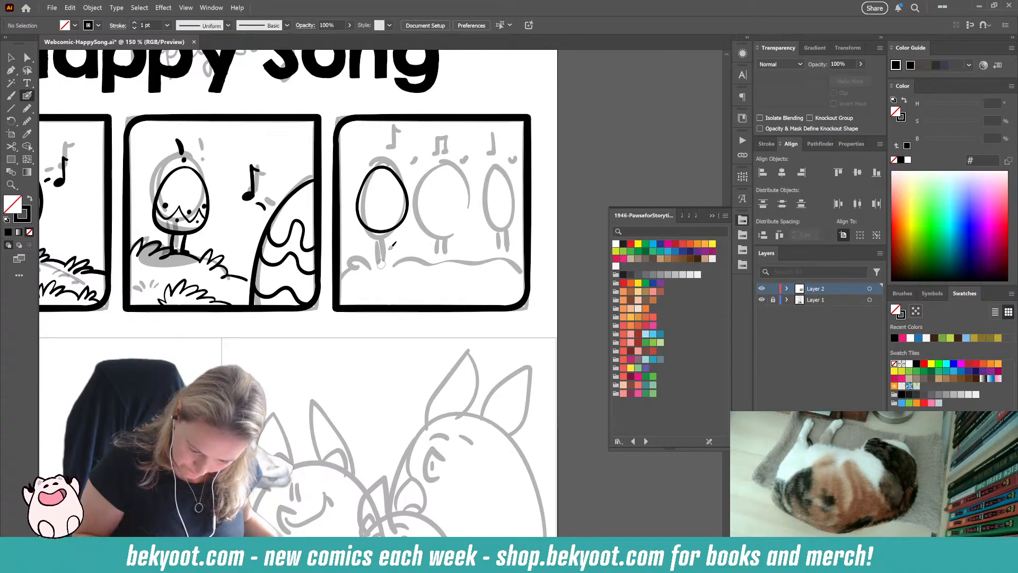
# Step: Smooth the inner edge of the first egg's outline to 12%
pyautogui.keyDown('ctrl'); pyautogui.click(401, 223); pyautogui.keyUp('ctrl')
pyautogui.click(27, 121)
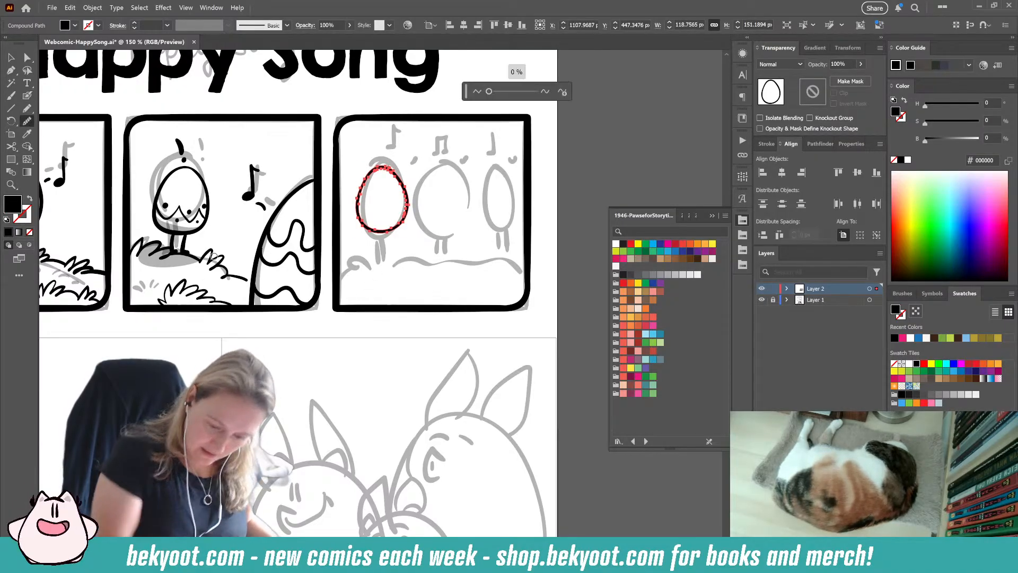
pyautogui.moveTo(388, 167); pyautogui.dragTo(405, 195)
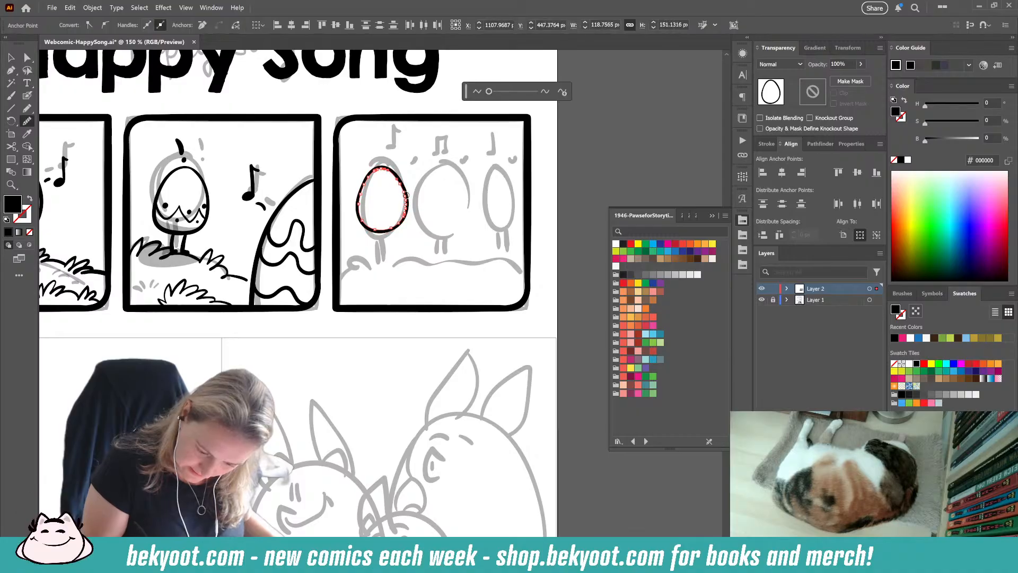
pyautogui.moveTo(489, 92); pyautogui.dragTo(495, 91)
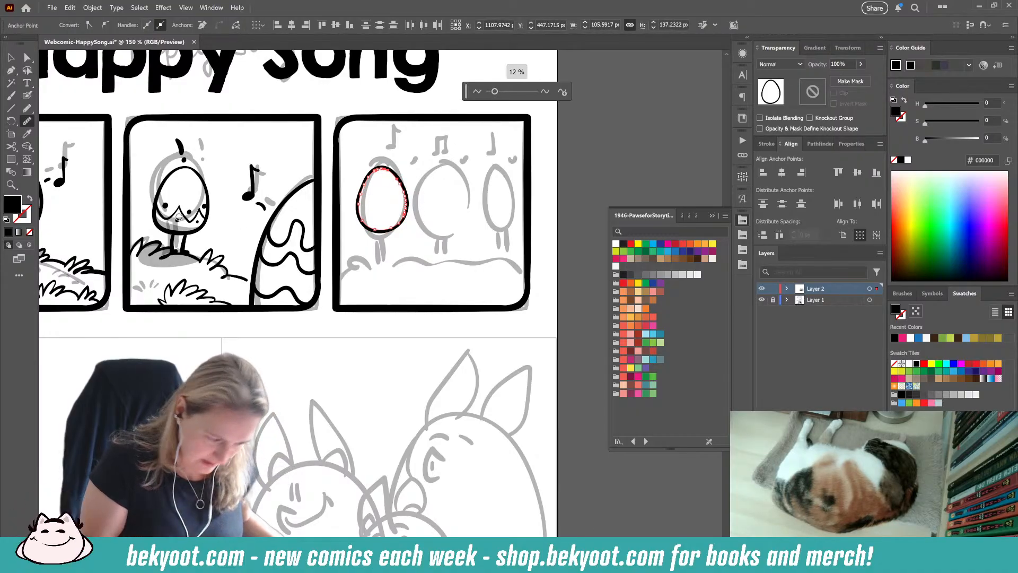
pyautogui.press('v')
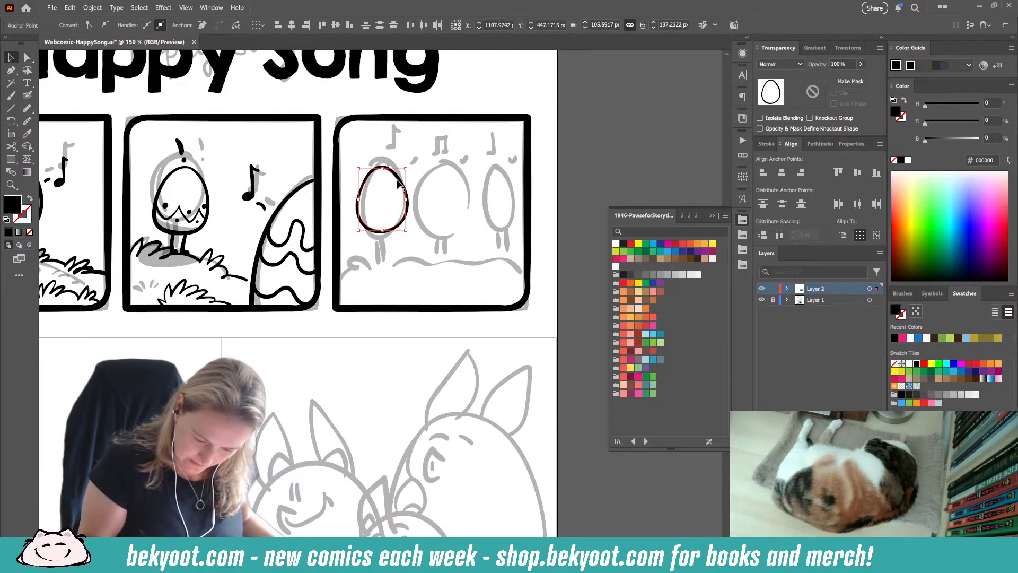
# Step: Select the first egg's whole outline and smooth it slightly
pyautogui.click(399, 183)
pyautogui.click(408, 192)
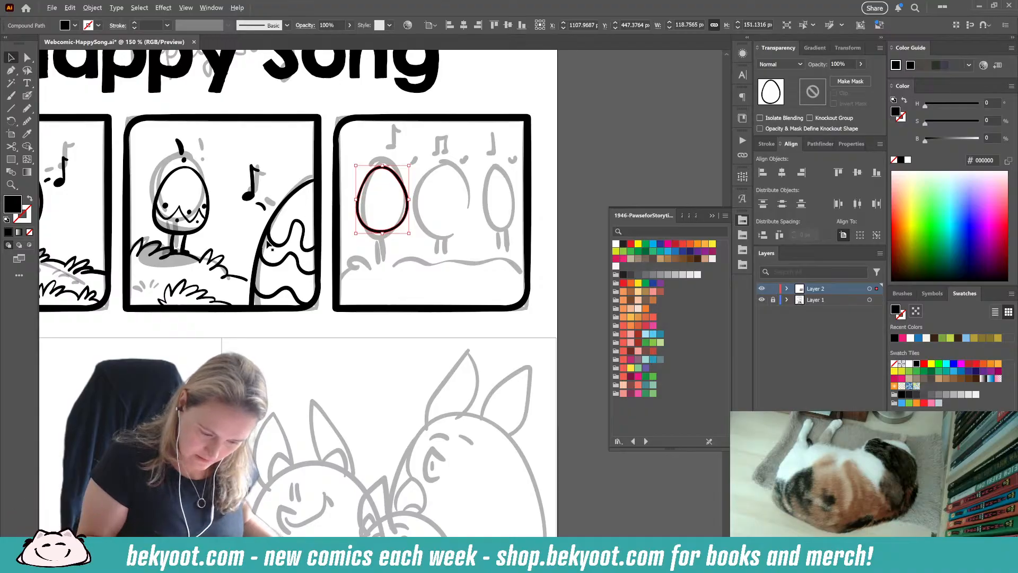
pyautogui.click(27, 95)
pyautogui.moveTo(488, 92); pyautogui.dragTo(492, 93)
pyautogui.press('v')
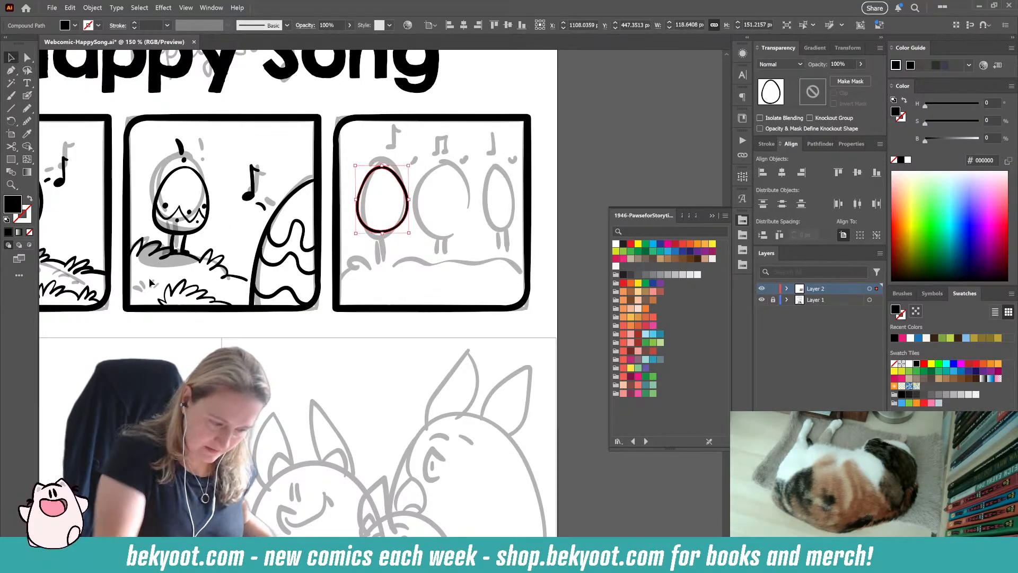
# Step: Duplicate the egg over the middle and right sketches, making the middle copy slightly wider and the right copy slightly taller
pyautogui.moveTo(393, 233); pyautogui.dragTo(459, 236)
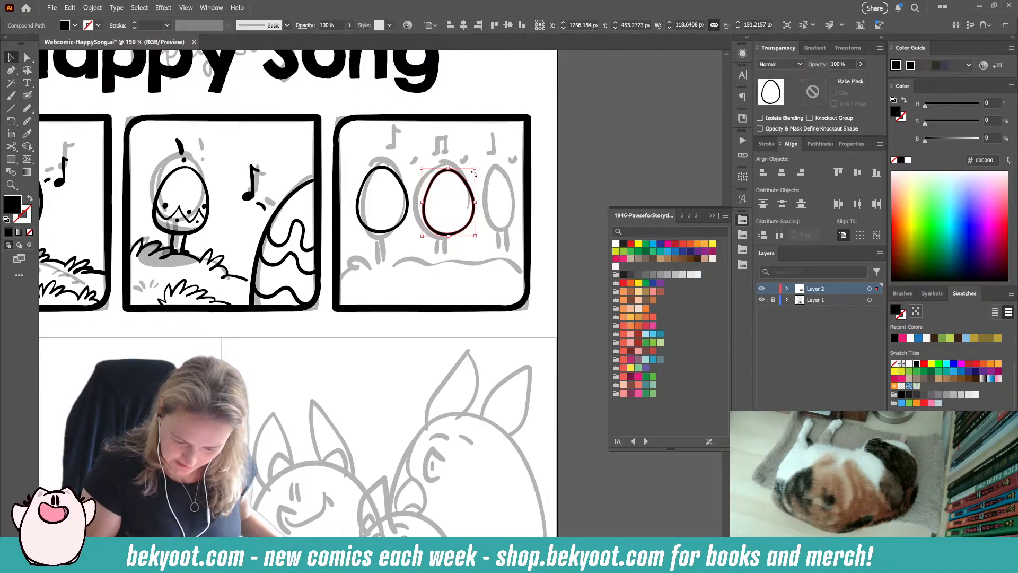
pyautogui.moveTo(476, 196); pyautogui.dragTo(420, 202)
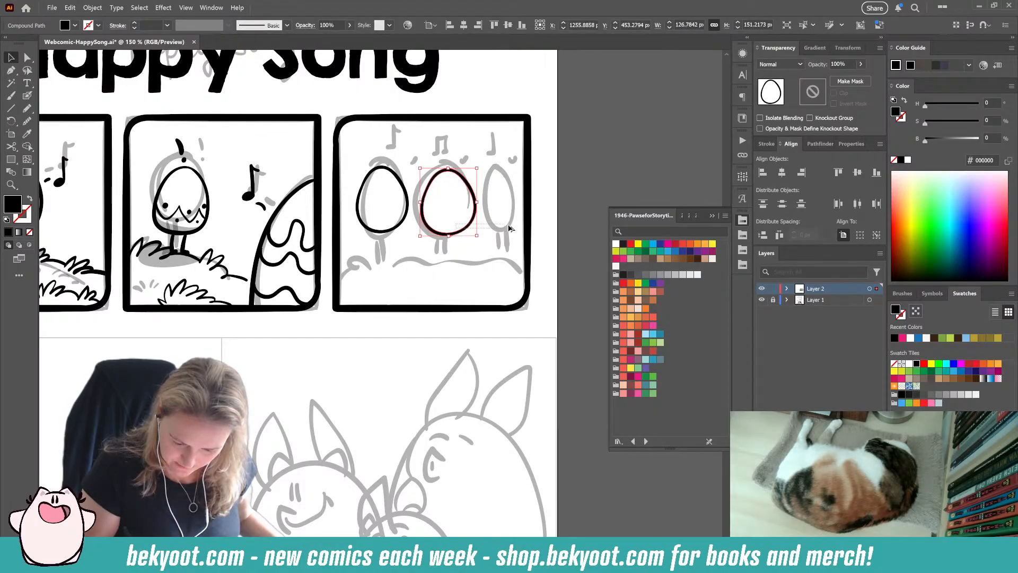
pyautogui.moveTo(459, 234); pyautogui.dragTo(509, 233)
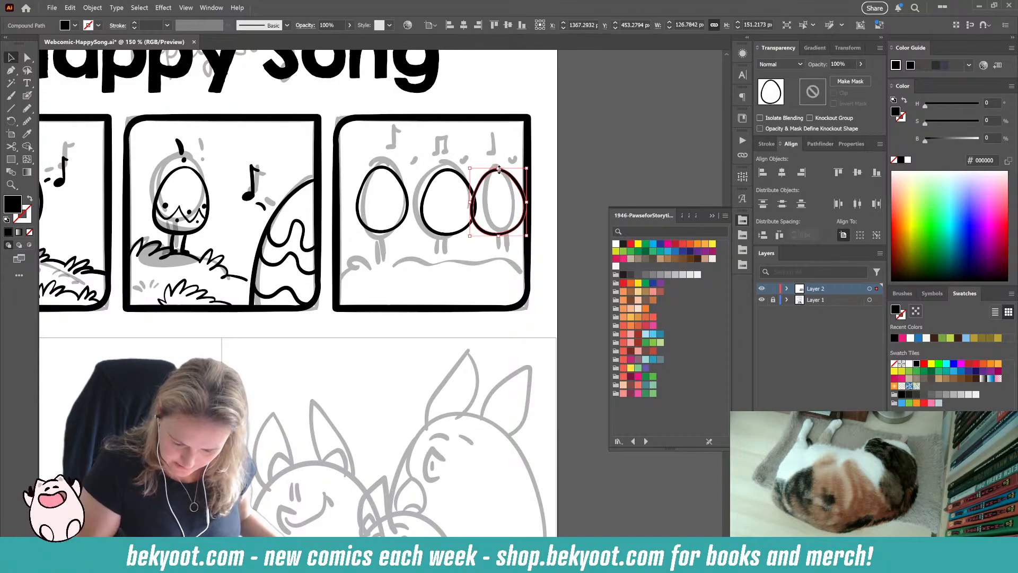
pyautogui.moveTo(499, 170); pyautogui.dragTo(498, 163)
# Step: Shrink the three eggs slightly and space them apart across the third panel, tilting the right egg a little
pyautogui.keyDown('shift'); pyautogui.click(454, 235); pyautogui.keyUp('shift')
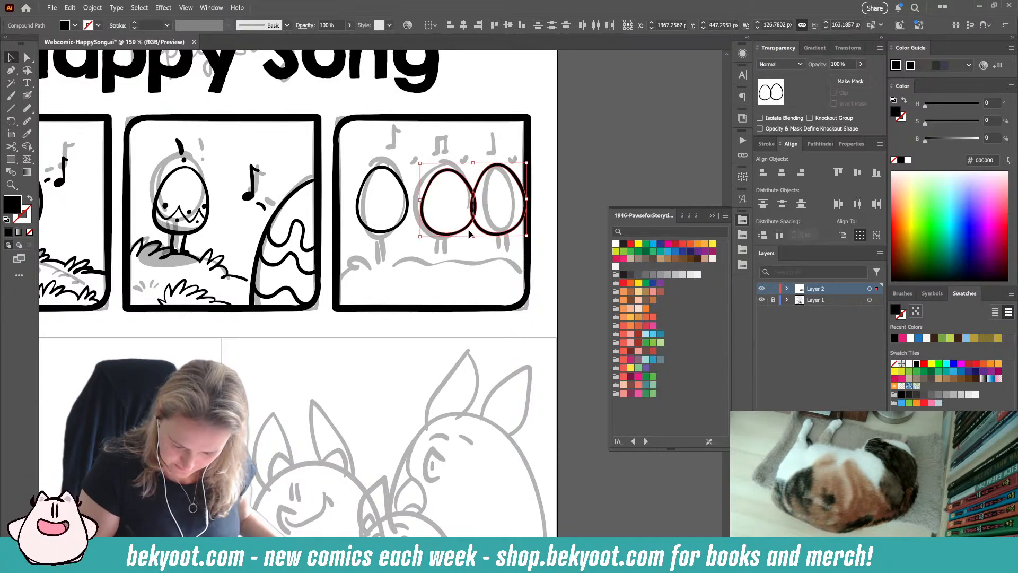
pyautogui.keyDown('shift'); pyautogui.click(404, 225); pyautogui.keyUp('shift')
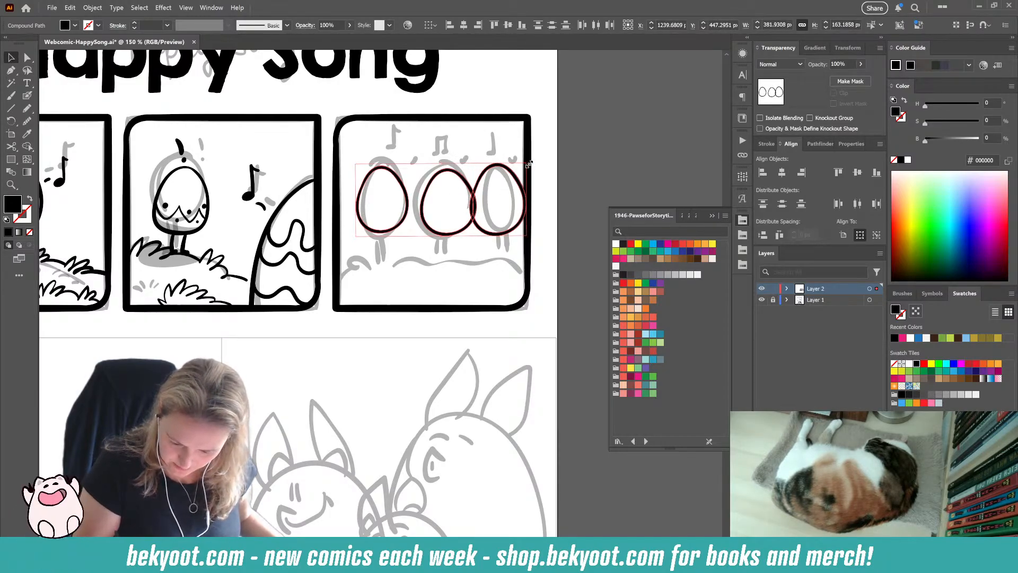
pyautogui.moveTo(391, 227); pyautogui.dragTo(381, 238)
pyautogui.moveTo(425, 204); pyautogui.dragTo(414, 205)
pyautogui.click(519, 201)
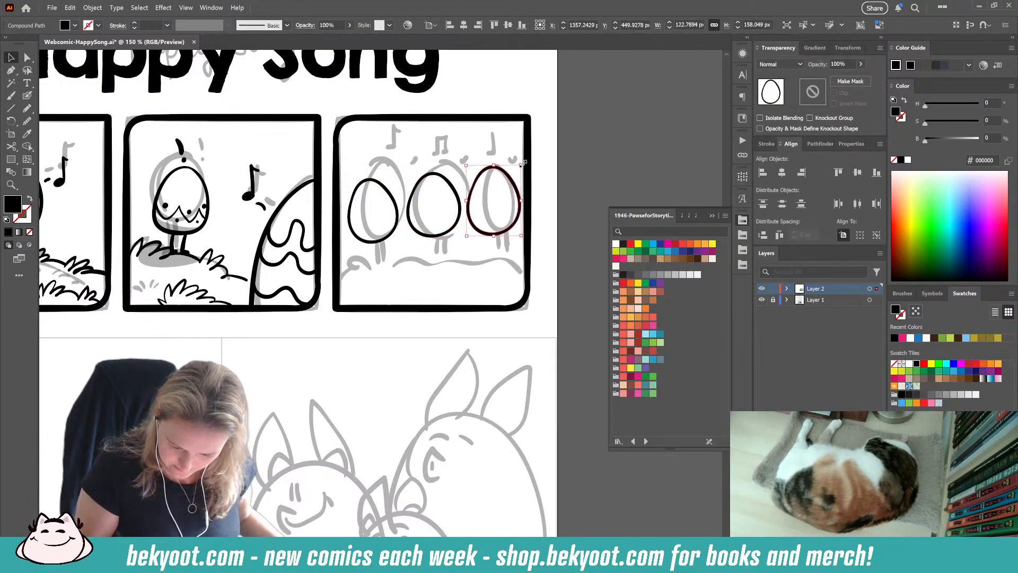
pyautogui.moveTo(525, 161); pyautogui.dragTo(500, 241)
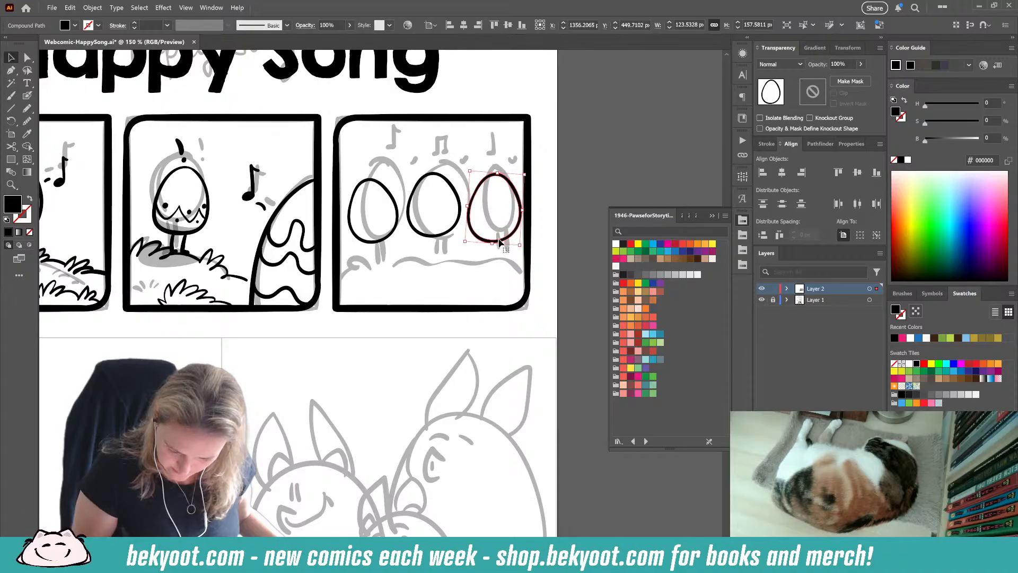
# Step: Group the three egg outlines and enter the group's isolation mode
pyautogui.hotkey('ctrl', 'a')
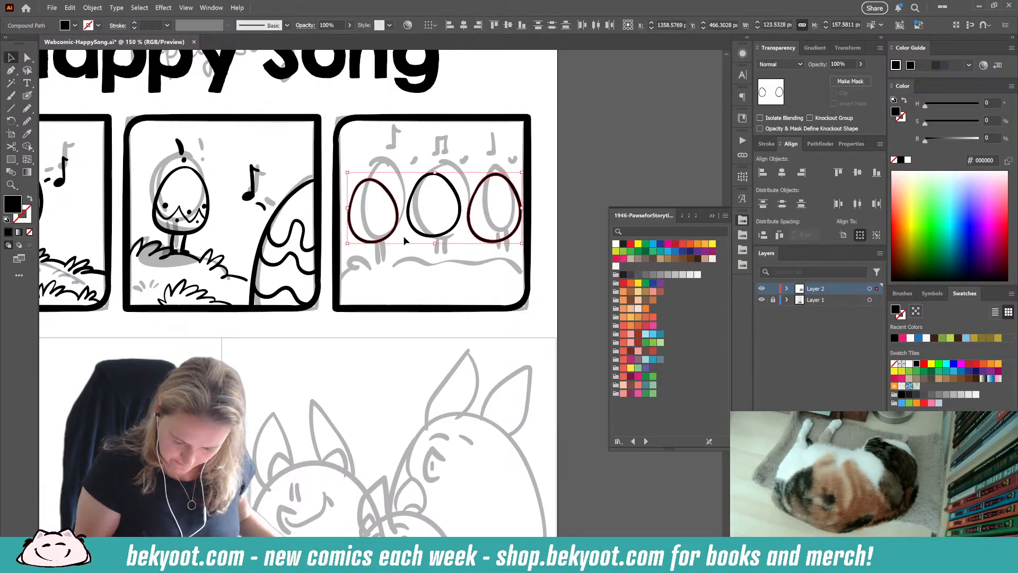
pyautogui.hotkey('ctrl', 'g')
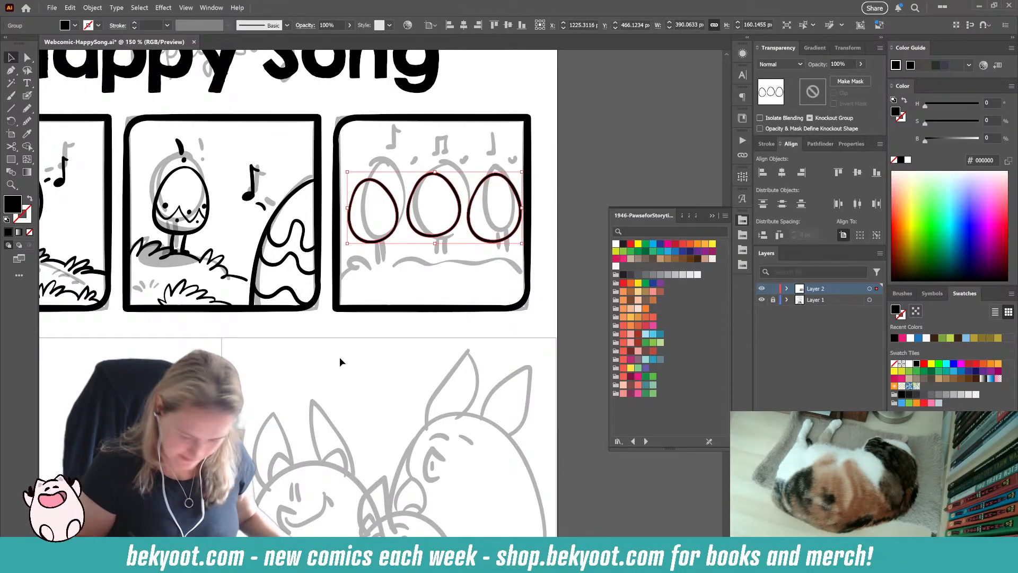
pyautogui.doubleClick(489, 242)
# Step: Paint a zigzag line across the lower half of the left egg with the Blob Brush
pyautogui.moveTo(443, 293); pyautogui.dragTo(403, 287)
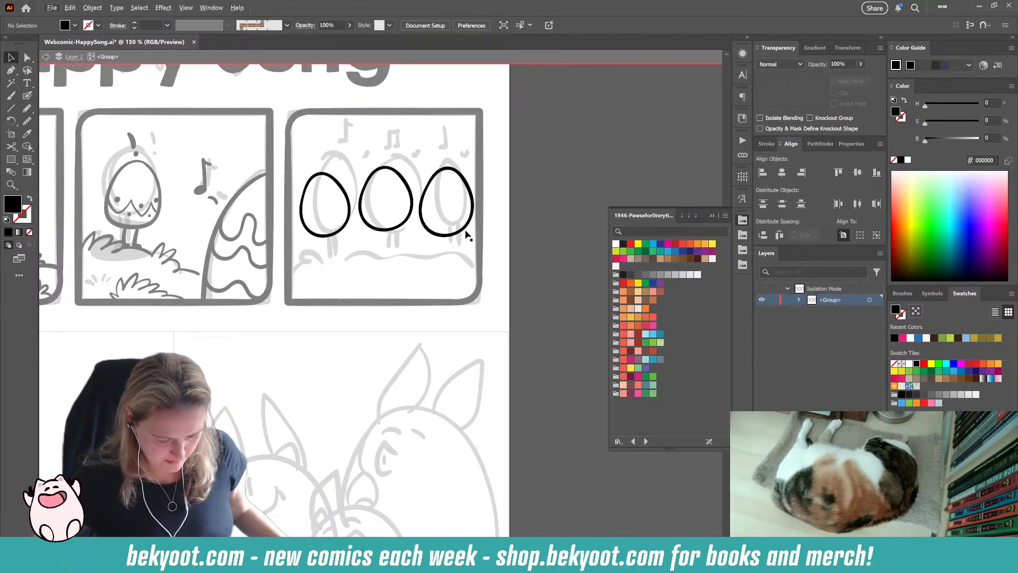
pyautogui.scroll(2, 408, 212)
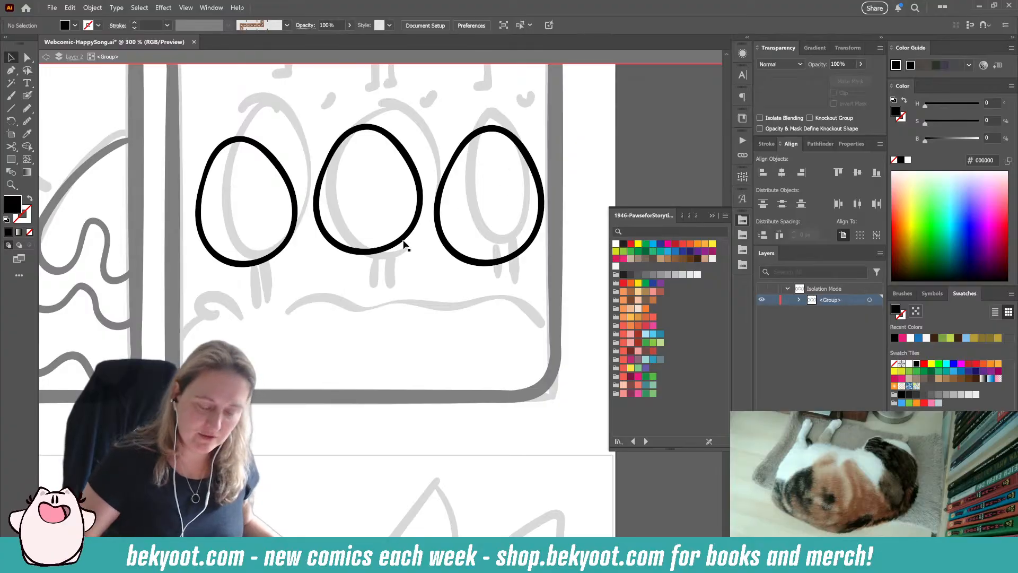
pyautogui.click(27, 95)
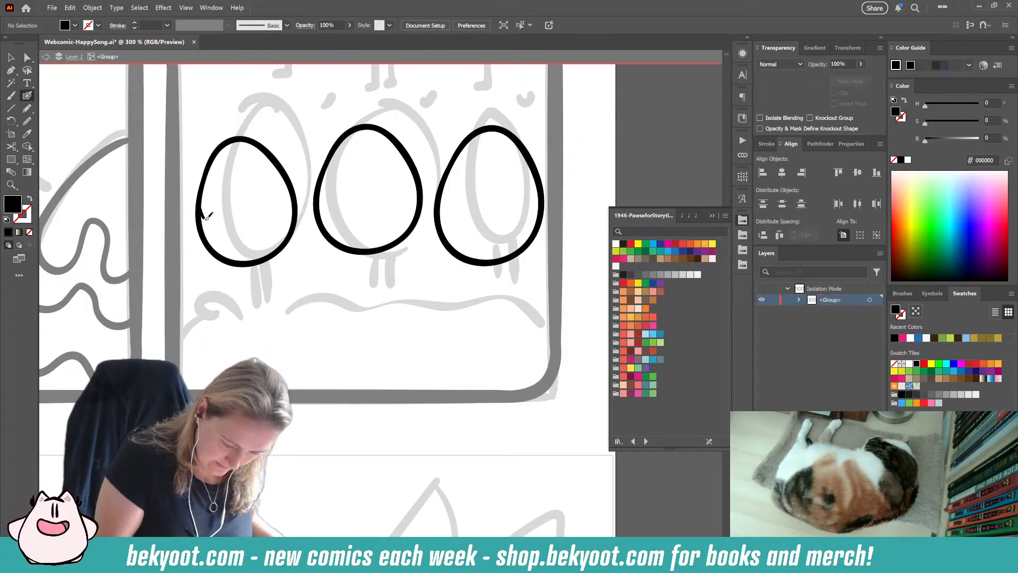
pyautogui.moveTo(205, 213)
pyautogui.mouseDown()
pyautogui.moveTo(229, 236)
pyautogui.moveTo(234, 205)
pyautogui.moveTo(260, 233)
pyautogui.moveTo(271, 195)
pyautogui.moveTo(290, 222)
pyautogui.mouseUp()
# Step: Add three large dots above and two small dots below the left egg's zigzag, and ink its two legs
pyautogui.moveTo(266, 289); pyautogui.dragTo(561, 293)
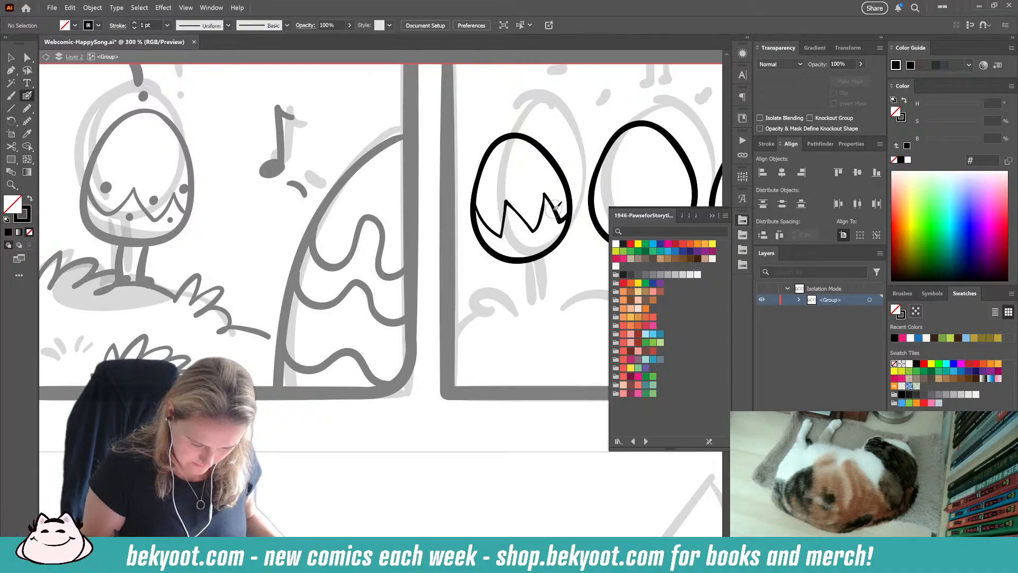
pyautogui.moveTo(560, 252); pyautogui.dragTo(463, 269)
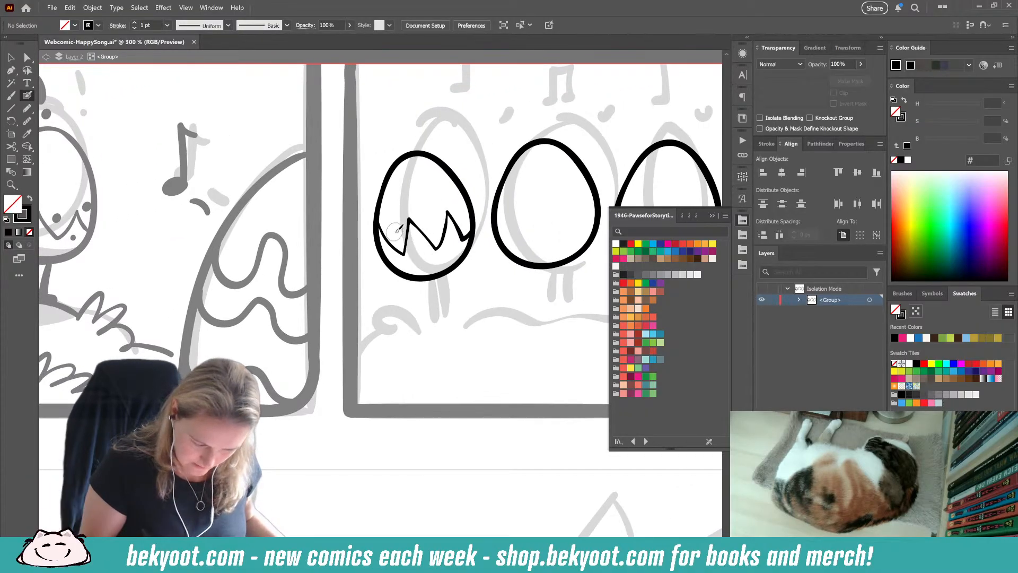
pyautogui.click(395, 233)
pyautogui.click(433, 224)
pyautogui.click(464, 219)
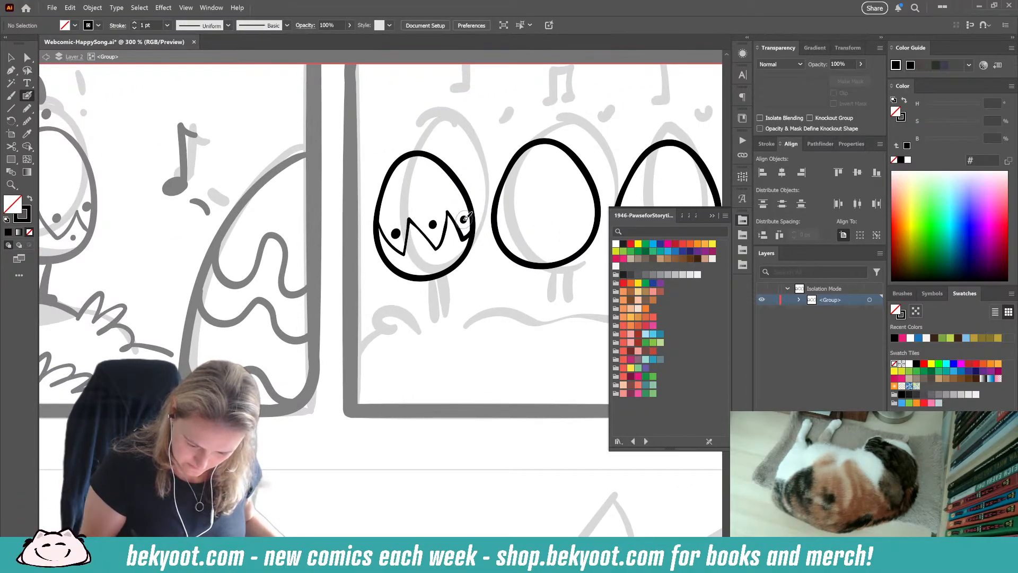
pyautogui.click(419, 249)
pyautogui.click(450, 243)
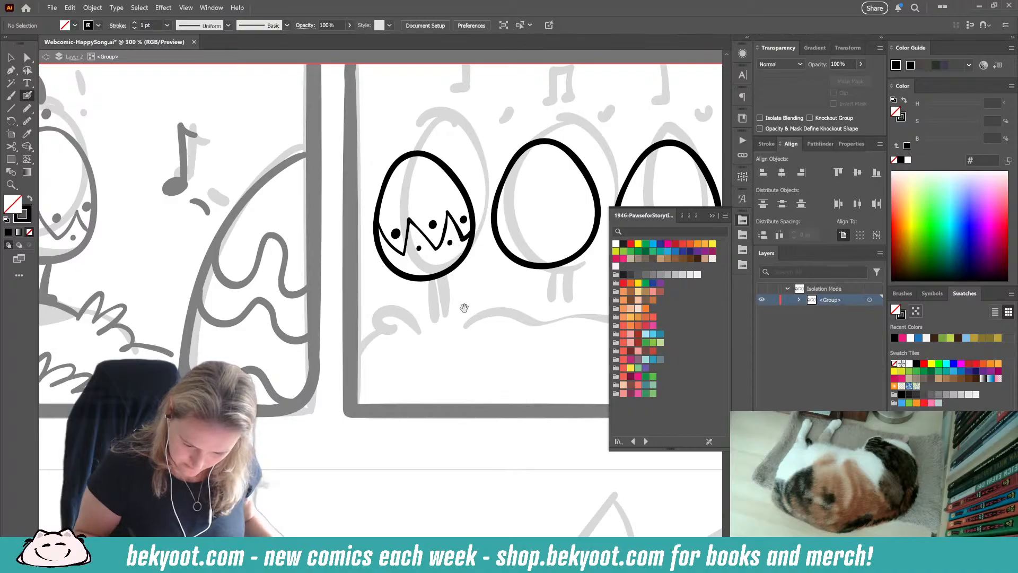
pyautogui.moveTo(424, 271)
pyautogui.mouseDown()
pyautogui.moveTo(430, 310)
pyautogui.moveTo(445, 305)
pyautogui.moveTo(484, 321)
pyautogui.moveTo(381, 317)
pyautogui.moveTo(361, 332)
pyautogui.mouseUp()
pyautogui.hotkey('ctrl', 'z')
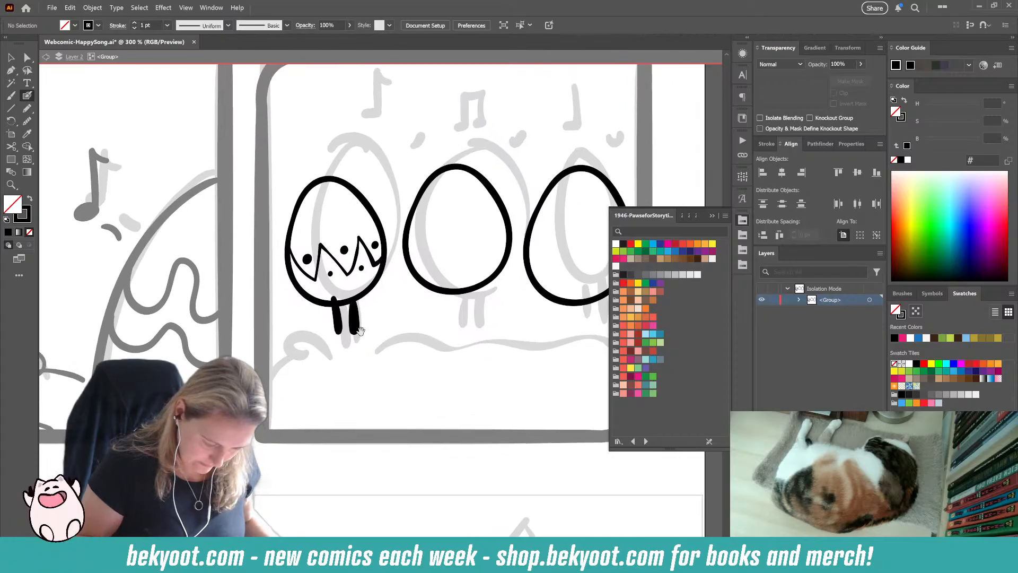
# Step: Paint three wavy bands across the middle egg, two through its upper half and one near its base
pyautogui.moveTo(419, 201)
pyautogui.mouseDown()
pyautogui.moveTo(433, 217)
pyautogui.moveTo(440, 199)
pyautogui.moveTo(453, 204)
pyautogui.moveTo(459, 223)
pyautogui.moveTo(474, 196)
pyautogui.moveTo(501, 211)
pyautogui.mouseUp()
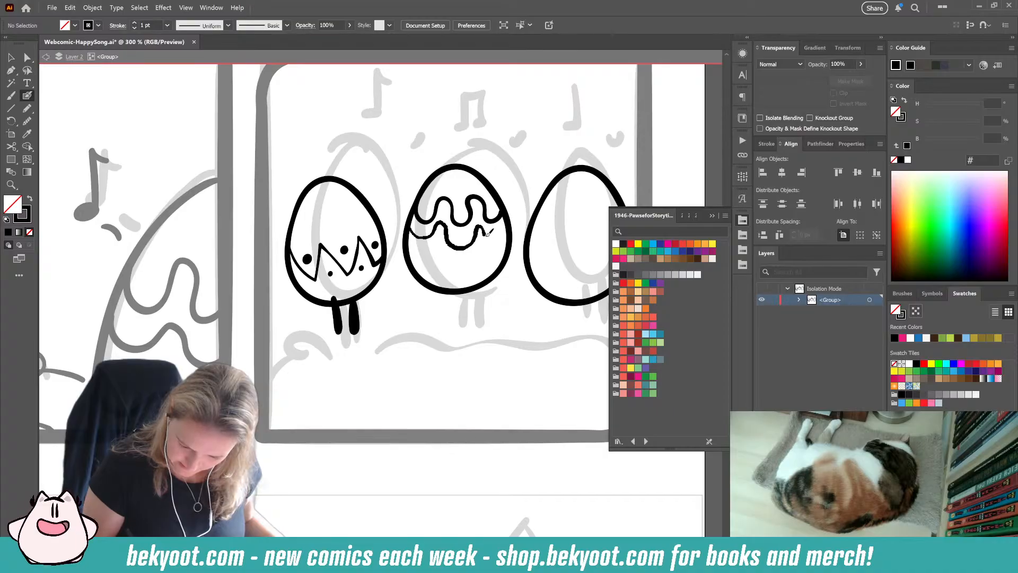
pyautogui.moveTo(488, 232); pyautogui.dragTo(505, 220)
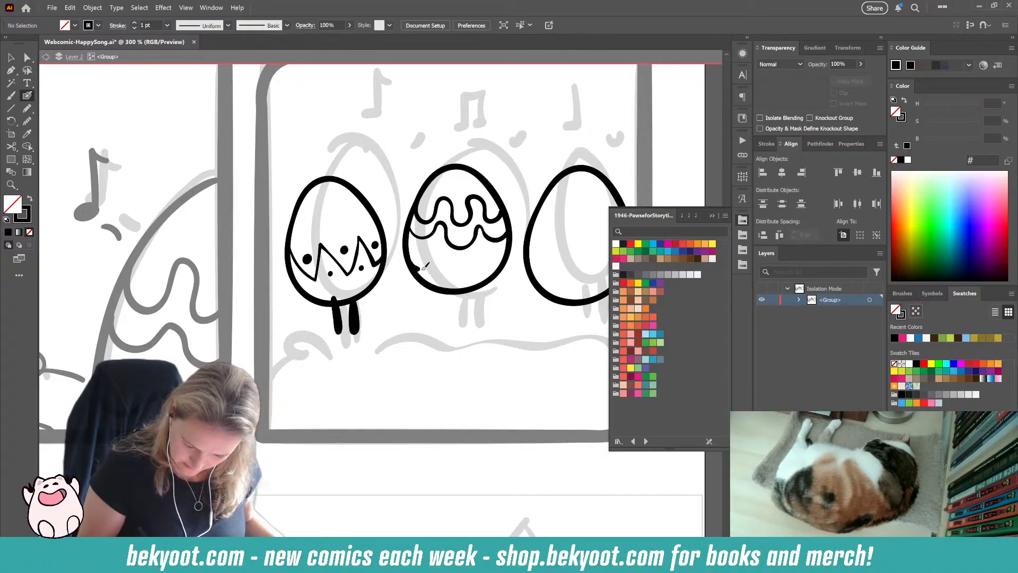
pyautogui.moveTo(422, 267)
pyautogui.mouseDown()
pyautogui.moveTo(439, 254)
pyautogui.moveTo(463, 274)
pyautogui.moveTo(501, 264)
pyautogui.mouseUp()
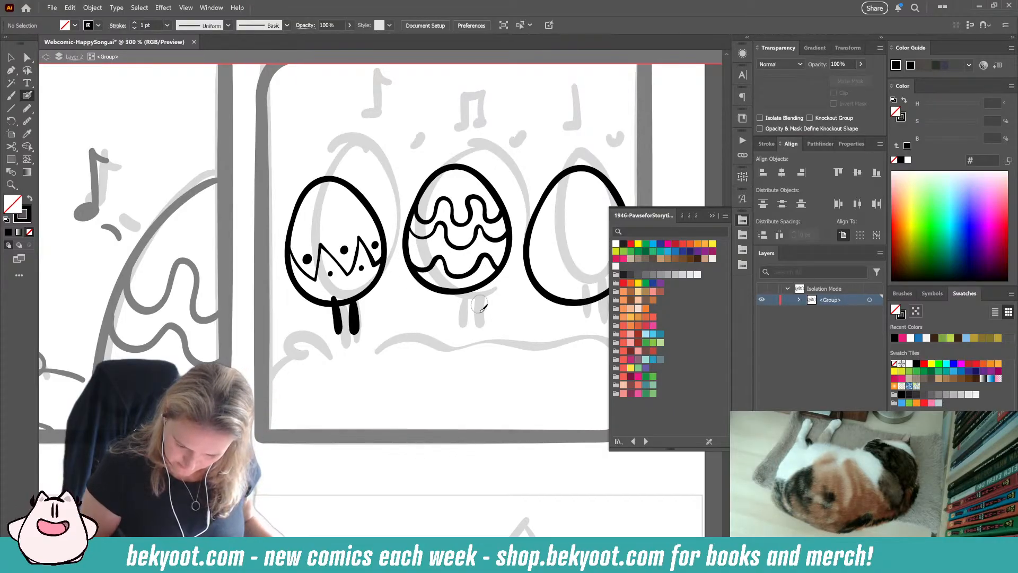
# Step: Ink two legs with small feet under the middle egg, undoing and redrawing strokes until they fit
pyautogui.moveTo(448, 306)
pyautogui.mouseDown()
pyautogui.moveTo(402, 301)
pyautogui.moveTo(396, 334)
pyautogui.mouseUp()
pyautogui.hotkey('ctrl', 'z')
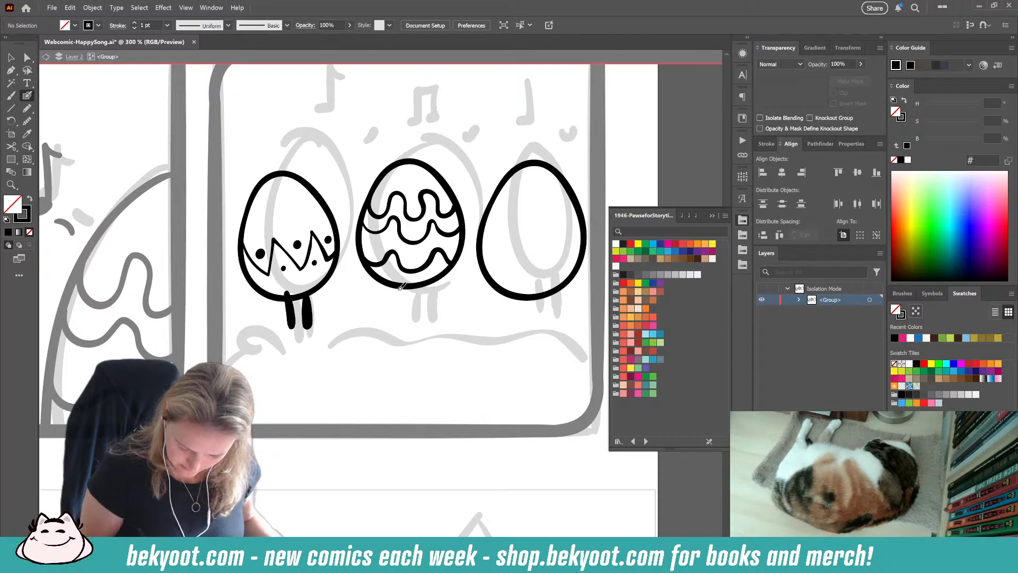
pyautogui.moveTo(399, 287); pyautogui.dragTo(405, 323)
pyautogui.hotkey('ctrl', 'z')
pyautogui.moveTo(398, 286)
pyautogui.mouseDown()
pyautogui.moveTo(408, 322)
pyautogui.moveTo(421, 319)
pyautogui.moveTo(395, 322)
pyautogui.moveTo(424, 319)
pyautogui.moveTo(392, 321)
pyautogui.moveTo(431, 320)
pyautogui.mouseUp()
pyautogui.hotkey('ctrl', 'z')
pyautogui.hotkey('ctrl', 'z')
pyautogui.hotkey('ctrl', 'z')
# Step: Ink a small foot at the end of each of the left egg's legs, undoing and redrawing where needed
pyautogui.moveTo(303, 326); pyautogui.dragTo(309, 323)
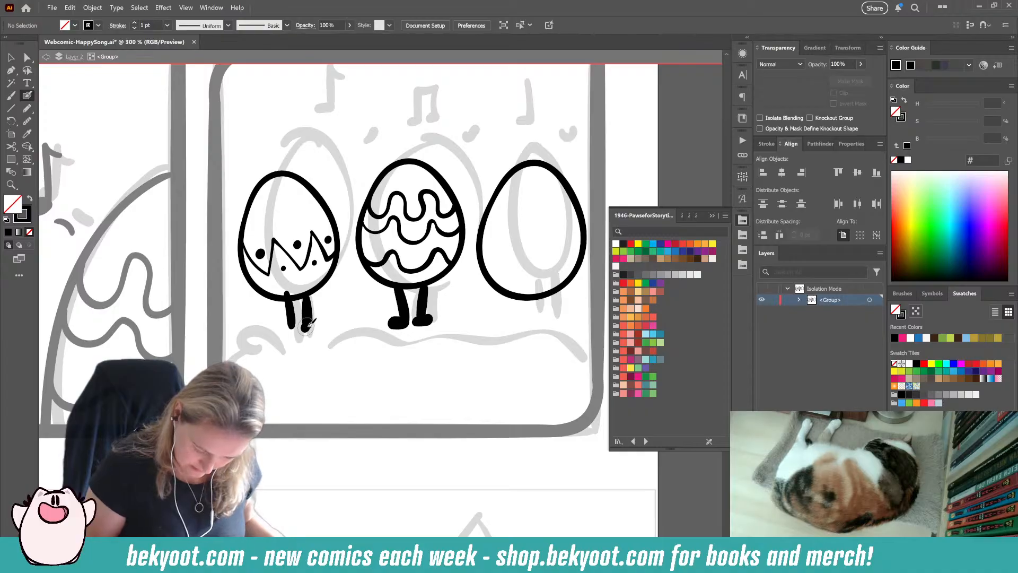
pyautogui.hotkey('ctrl', 'z')
pyautogui.keyDown('ctrl'); pyautogui.click(308, 323); pyautogui.keyUp('ctrl')
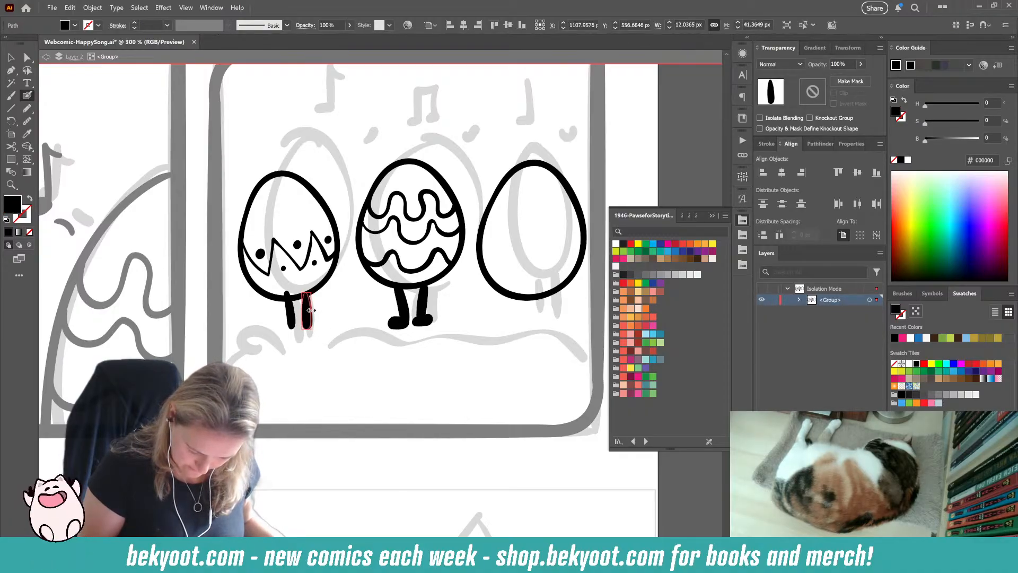
pyautogui.keyDown('ctrl'); pyautogui.click(315, 328); pyautogui.keyUp('ctrl')
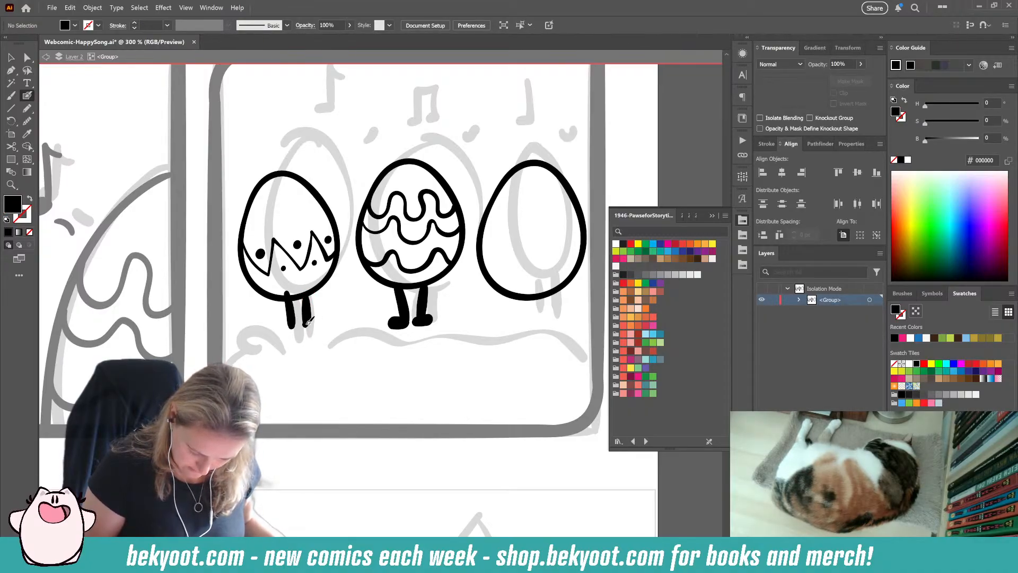
pyautogui.moveTo(306, 323)
pyautogui.mouseDown()
pyautogui.moveTo(317, 323)
pyautogui.moveTo(286, 327)
pyautogui.moveTo(297, 326)
pyautogui.mouseUp()
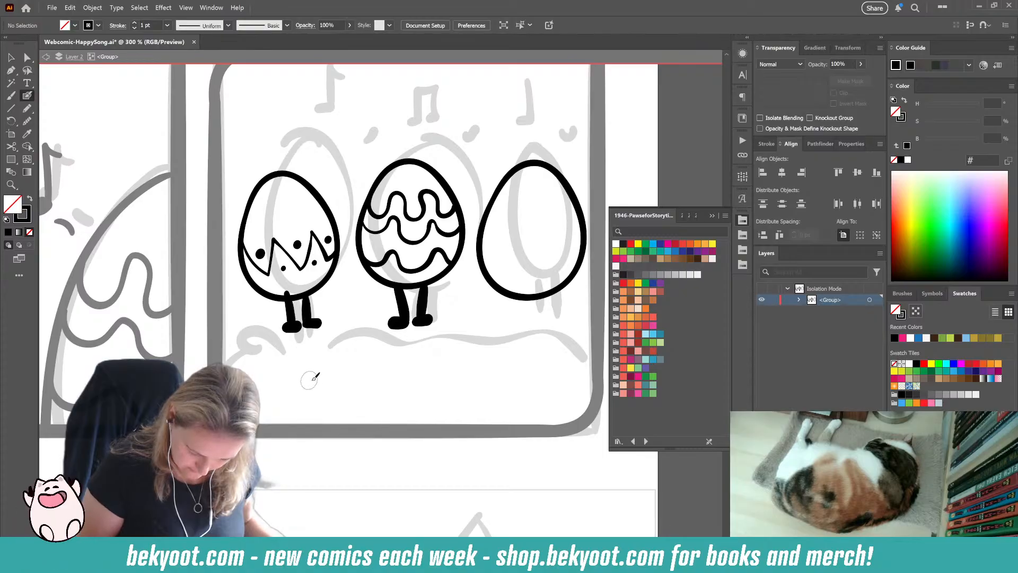
# Step: Paint curved diagonal stripes across the right egg and ink two legs with small feet beneath it
pyautogui.moveTo(377, 360); pyautogui.dragTo(277, 373)
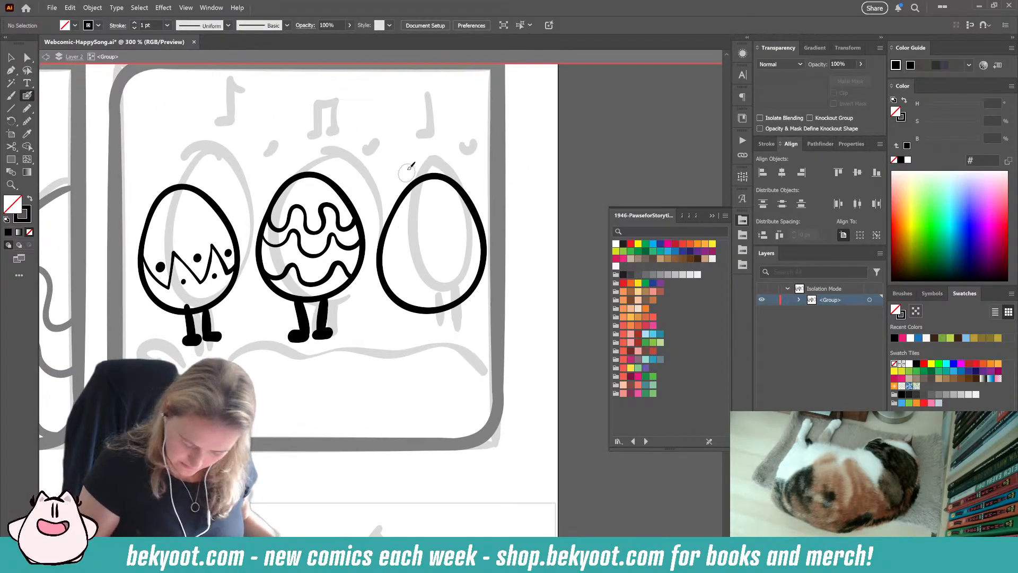
pyautogui.moveTo(386, 277)
pyautogui.mouseDown()
pyautogui.moveTo(404, 252)
pyautogui.moveTo(476, 220)
pyautogui.mouseUp()
pyautogui.moveTo(425, 272); pyautogui.dragTo(483, 248)
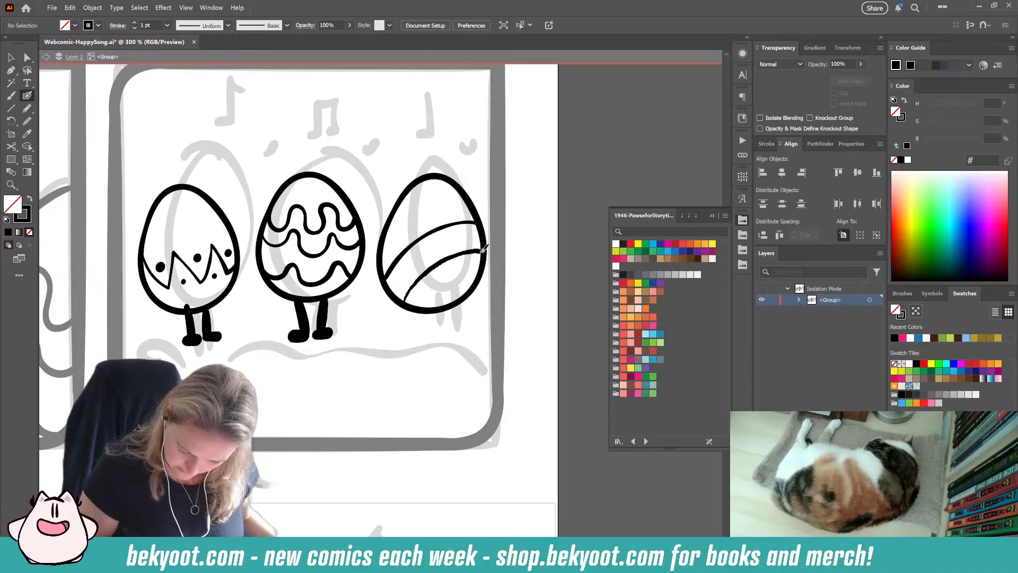
pyautogui.moveTo(407, 198); pyautogui.dragTo(470, 218)
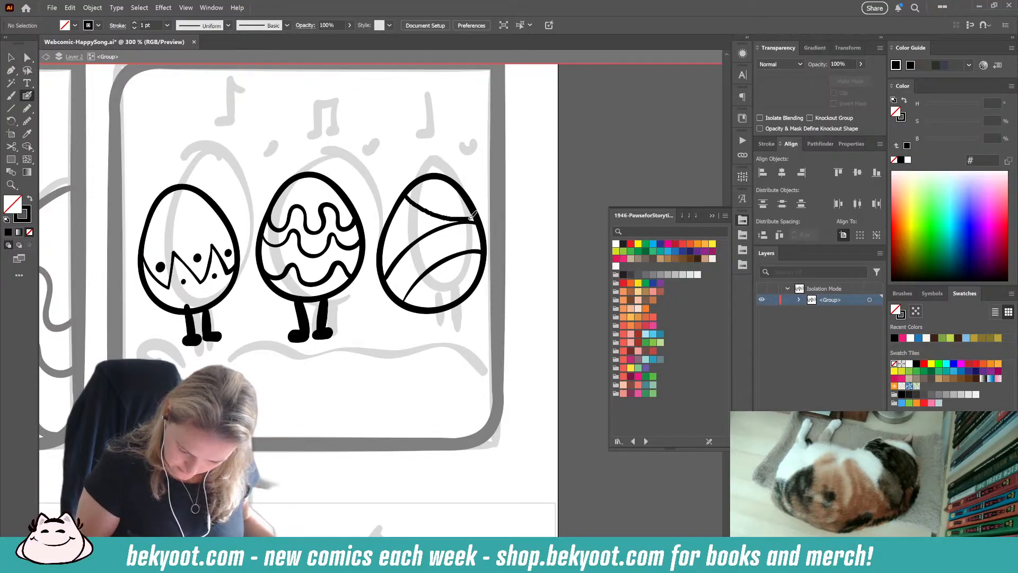
pyautogui.moveTo(422, 179); pyautogui.dragTo(473, 203)
pyautogui.hotkey('ctrl', 'z')
pyautogui.hotkey('ctrl', 'z')
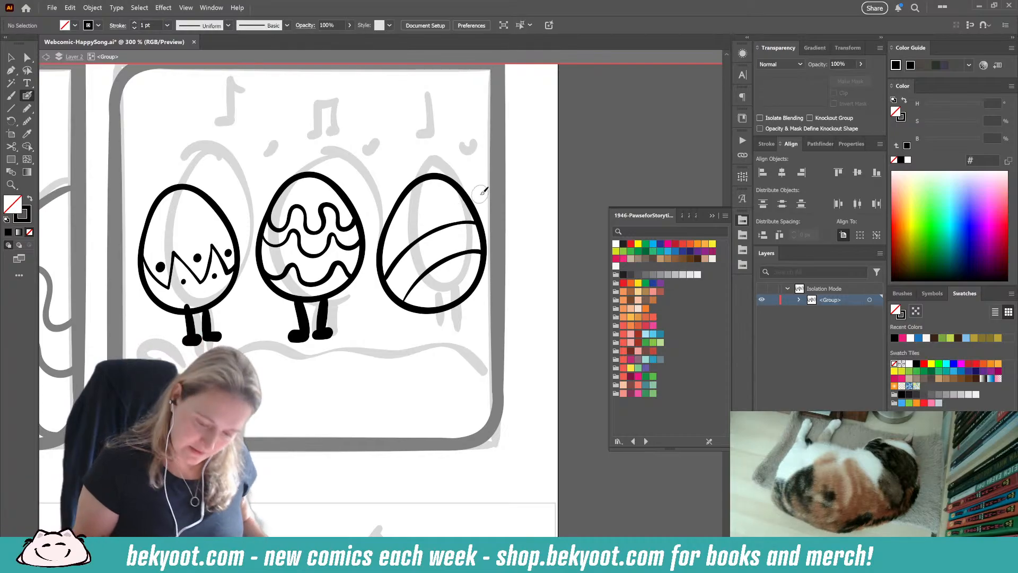
pyautogui.moveTo(393, 244)
pyautogui.mouseDown()
pyautogui.moveTo(422, 221)
pyautogui.moveTo(474, 206)
pyautogui.moveTo(399, 208)
pyautogui.moveTo(467, 192)
pyautogui.mouseUp()
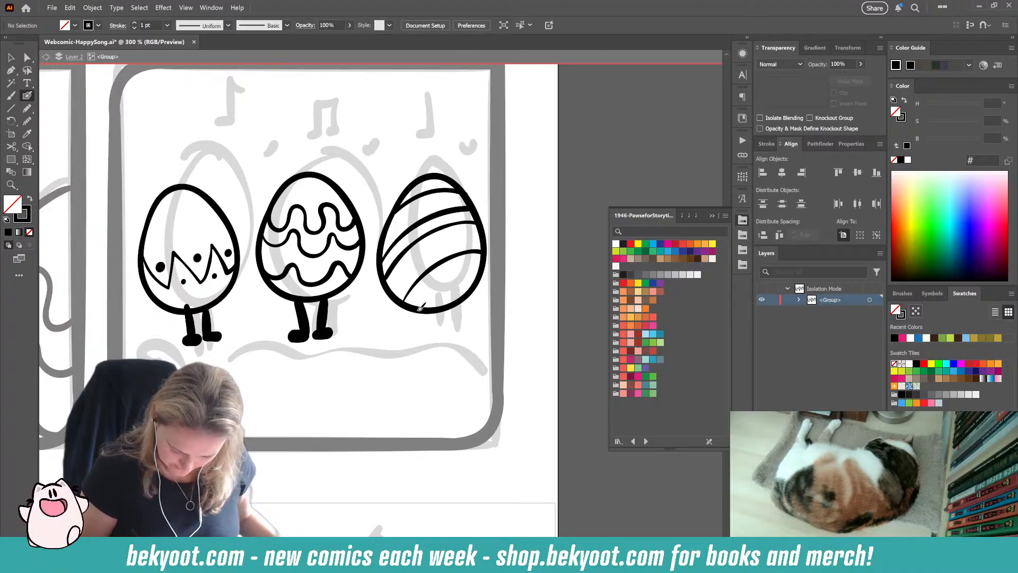
pyautogui.moveTo(419, 312); pyautogui.dragTo(422, 342)
pyautogui.moveTo(443, 305)
pyautogui.mouseDown()
pyautogui.moveTo(439, 338)
pyautogui.moveTo(406, 345)
pyautogui.moveTo(447, 341)
pyautogui.moveTo(430, 343)
pyautogui.mouseUp()
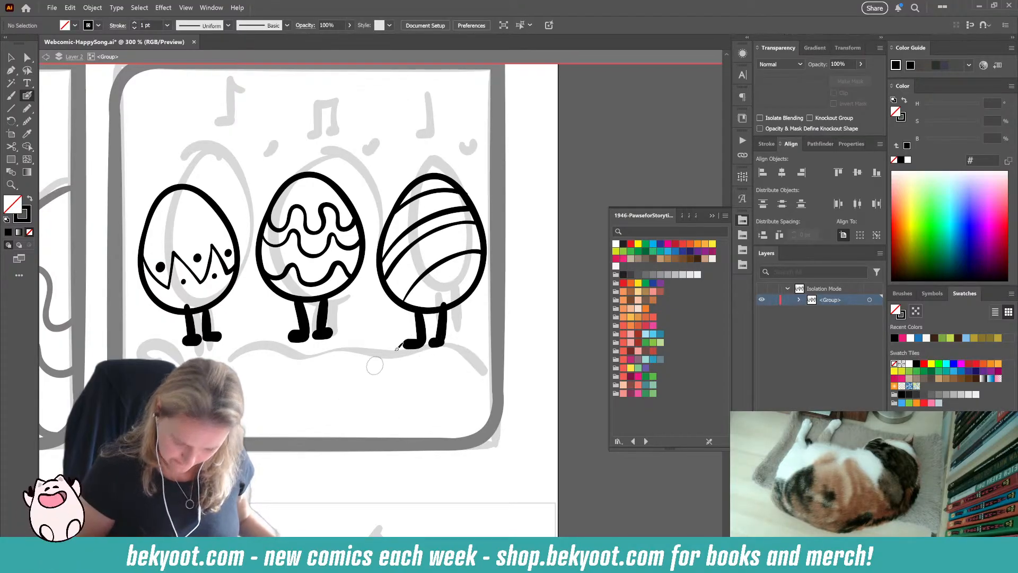
# Step: Ink a slanted oval notehead just above the middle egg, undoing the first attempts and redrawing it
pyautogui.moveTo(346, 379); pyautogui.dragTo(372, 421)
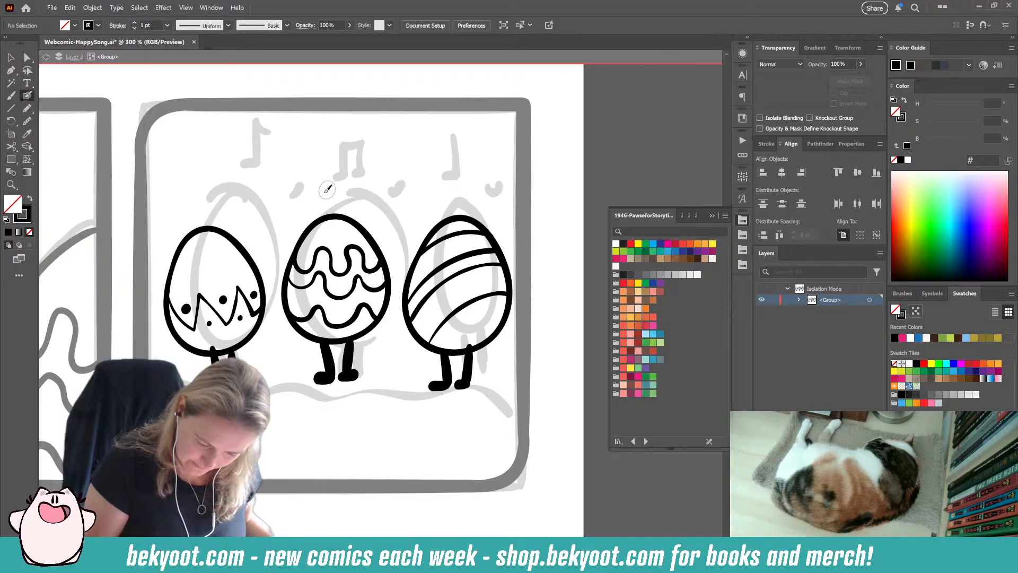
pyautogui.moveTo(317, 199)
pyautogui.mouseDown()
pyautogui.moveTo(350, 189)
pyautogui.moveTo(330, 164)
pyautogui.moveTo(351, 164)
pyautogui.mouseUp()
pyautogui.hotkey('ctrl', 'z')
pyautogui.hotkey('ctrl', 'z')
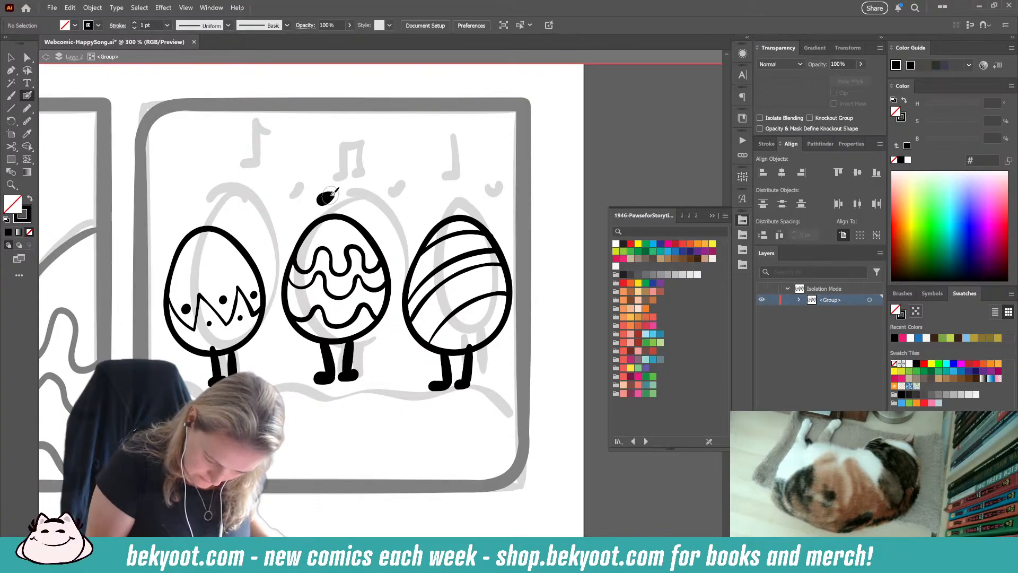
pyautogui.hotkey('ctrl', 'z')
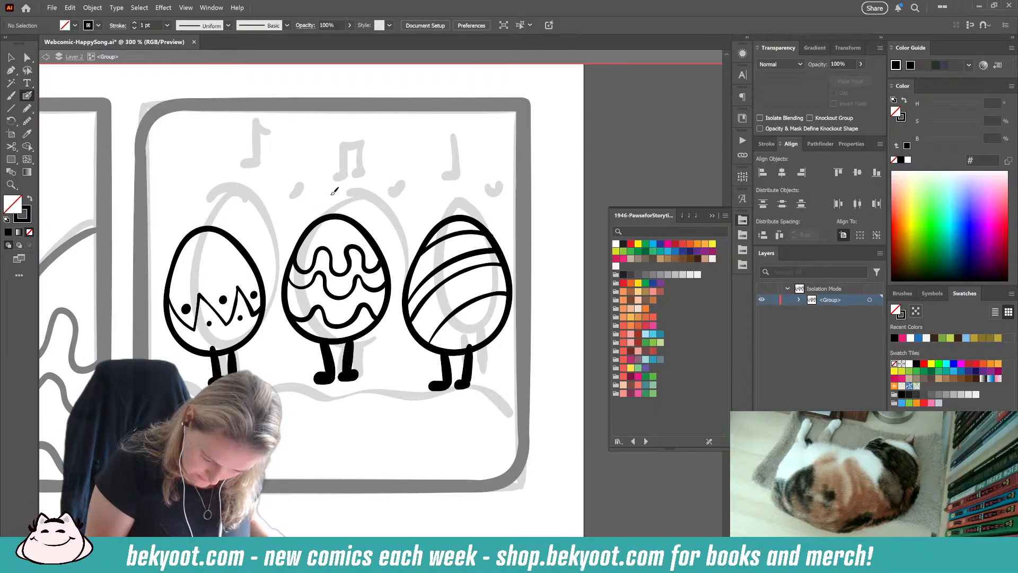
pyautogui.moveTo(330, 195); pyautogui.dragTo(331, 195)
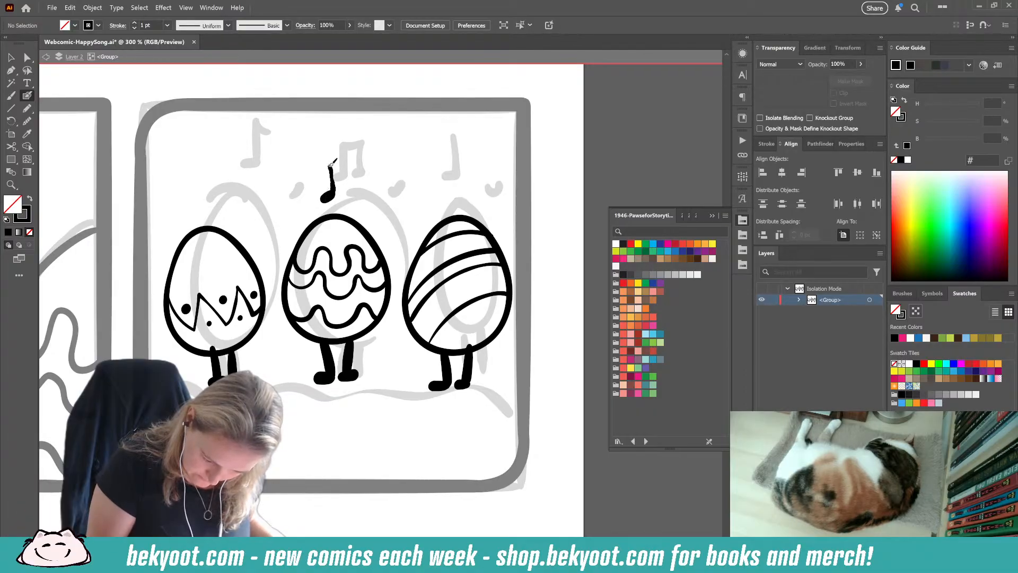
pyautogui.hotkey('ctrl', 'z')
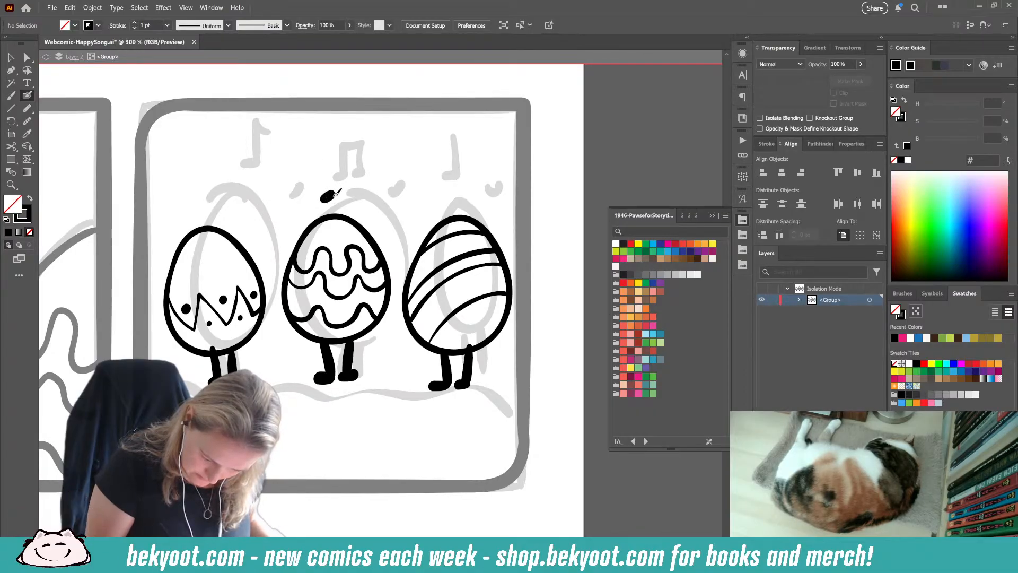
pyautogui.moveTo(333, 166); pyautogui.dragTo(333, 160)
pyautogui.hotkey('ctrl', 'z')
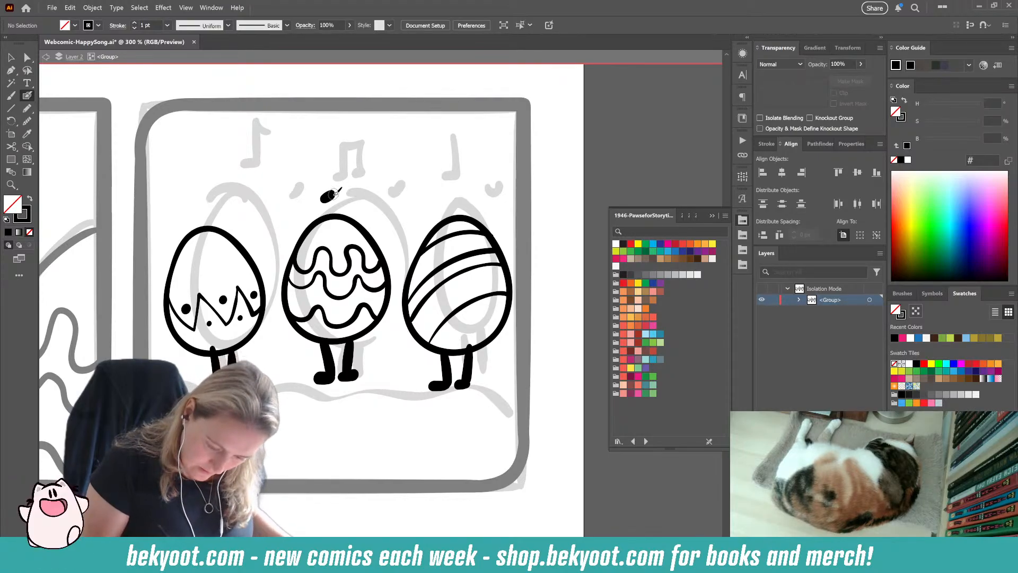
pyautogui.moveTo(355, 165); pyautogui.dragTo(352, 195)
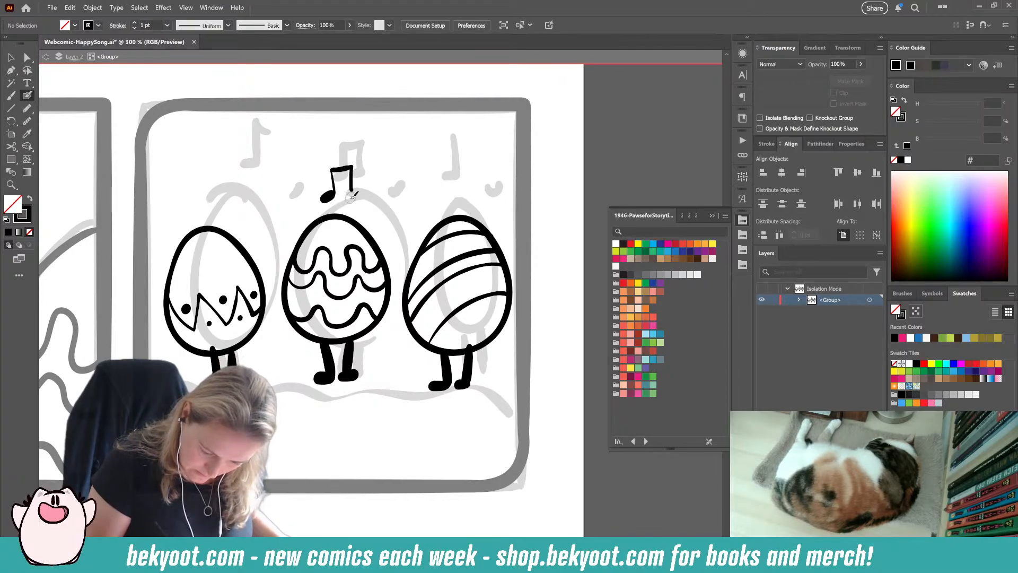
pyautogui.hotkey('ctrl', 'z')
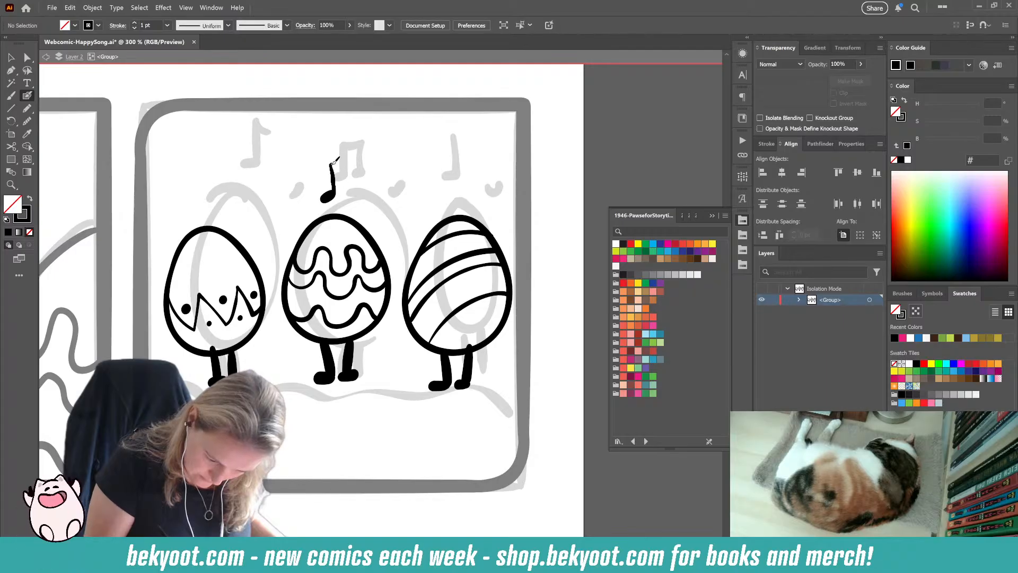
pyautogui.moveTo(360, 157); pyautogui.dragTo(350, 194)
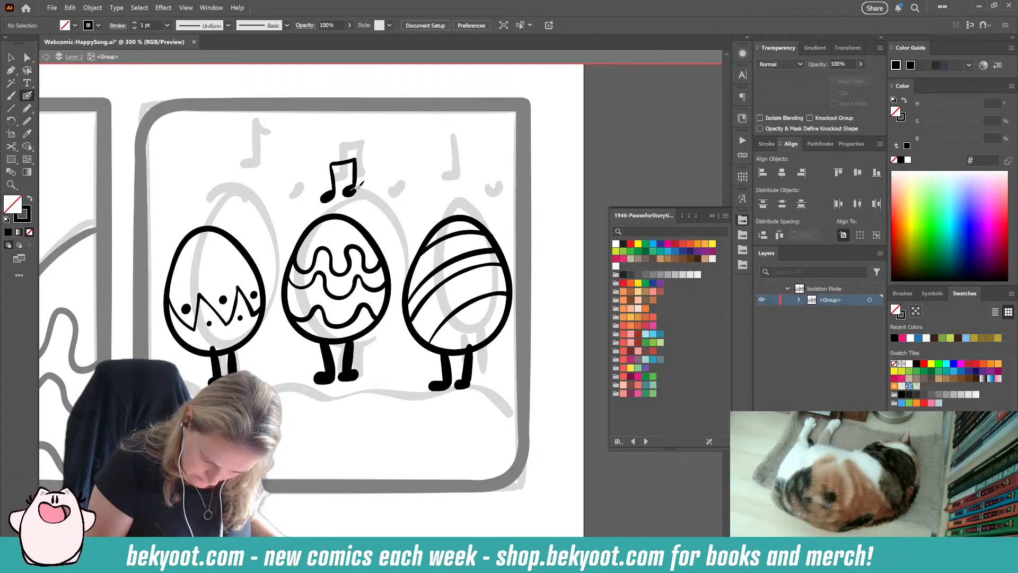
pyautogui.hotkey('ctrl', 'z')
pyautogui.moveTo(355, 182); pyautogui.dragTo(351, 191)
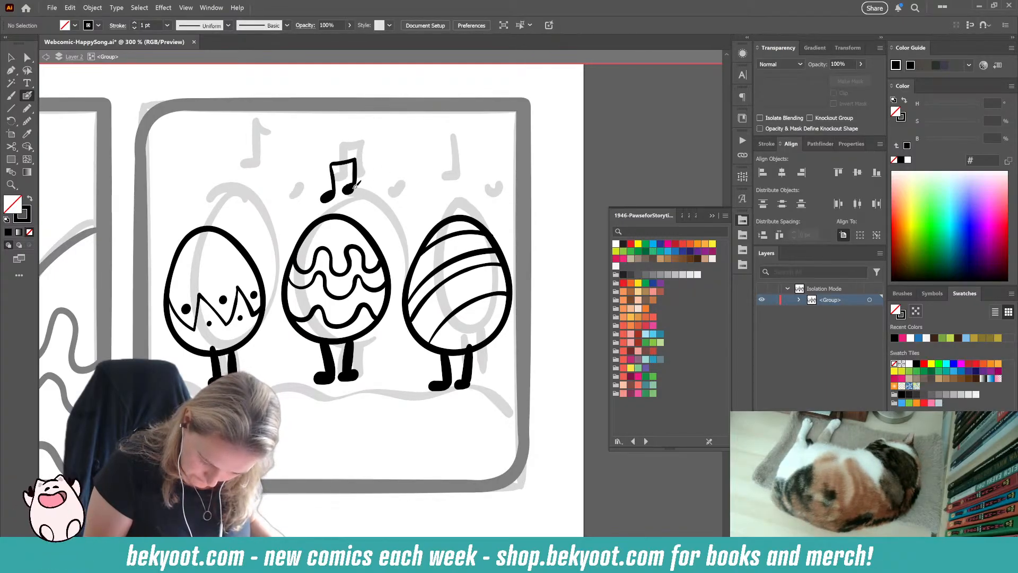
pyautogui.hotkey('ctrl', 'z')
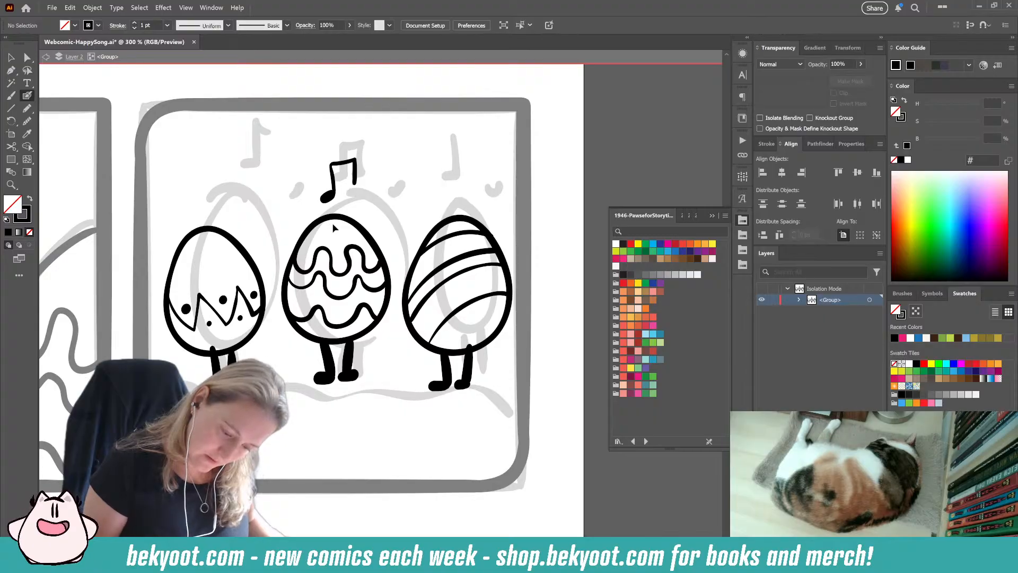
pyautogui.hotkey('ctrl', 'z')
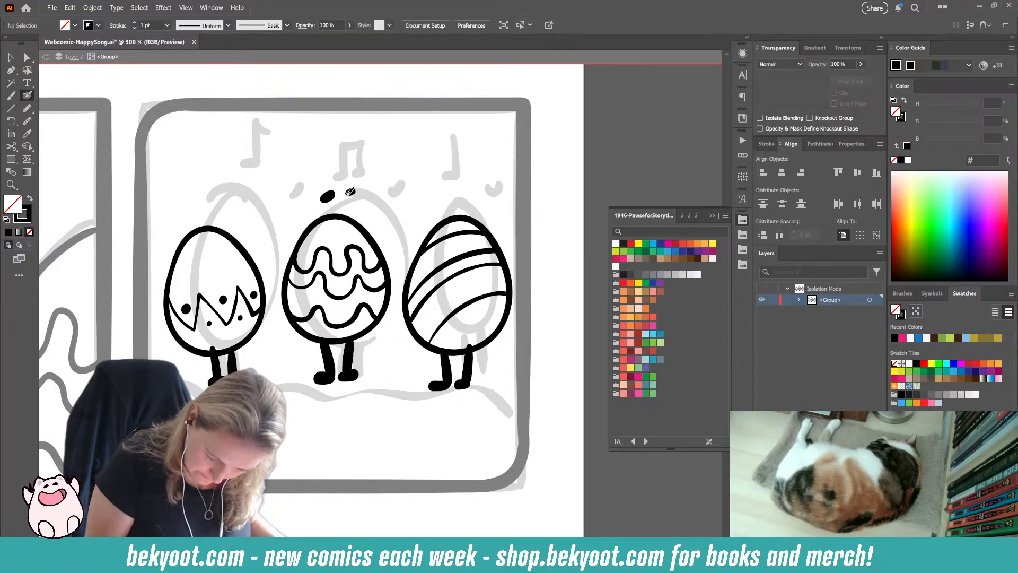
# Step: Add a second notehead above the middle egg and join both heads with stems and a beam
pyautogui.moveTo(350, 192); pyautogui.dragTo(355, 189)
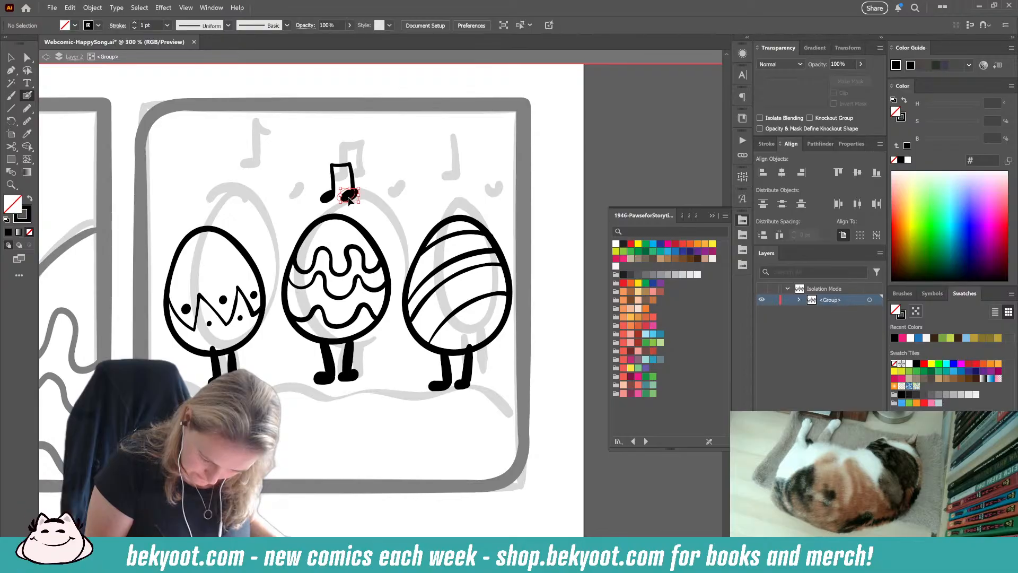
pyautogui.moveTo(348, 197); pyautogui.dragTo(347, 197)
pyautogui.keyDown('ctrl'); pyautogui.click(377, 184); pyautogui.keyUp('ctrl')
# Step: Ink an eighth note with an oval head, a stem and a short flag above the left egg
pyautogui.moveTo(388, 225); pyautogui.dragTo(417, 231)
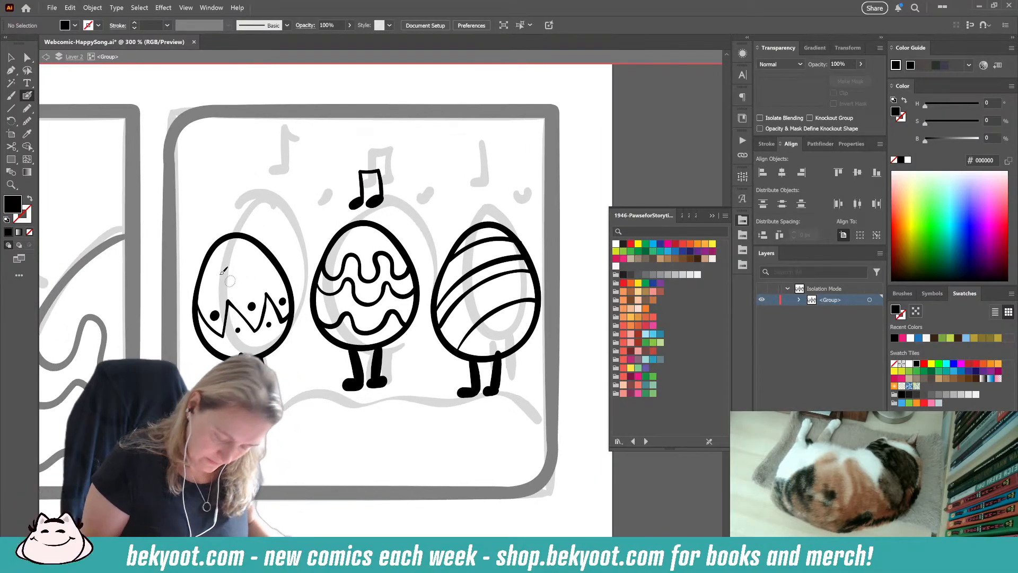
pyautogui.moveTo(236, 212); pyautogui.dragTo(247, 205)
pyautogui.keyDown('ctrl'); pyautogui.click(238, 213); pyautogui.keyUp('ctrl')
pyautogui.click(27, 120)
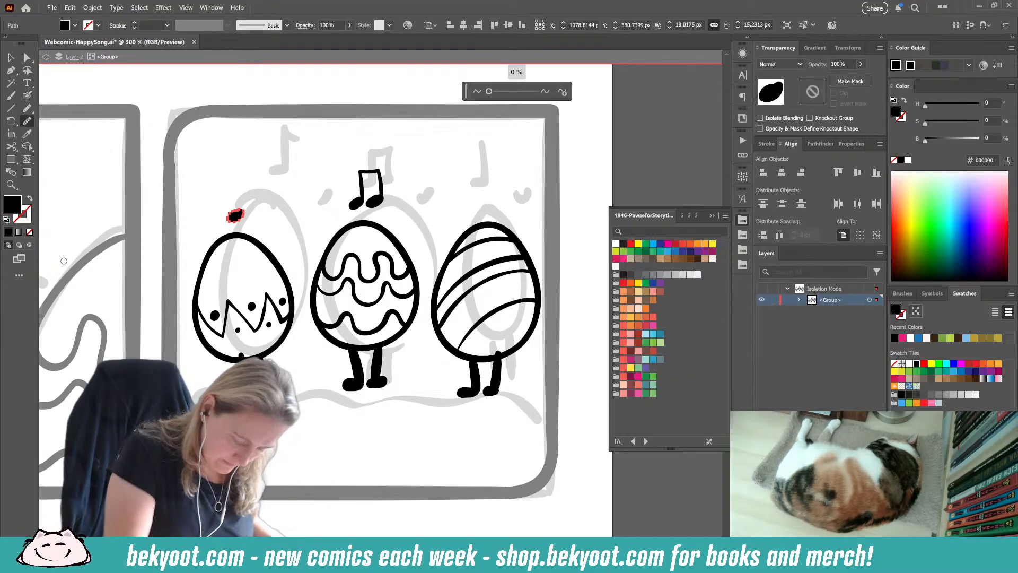
pyautogui.click(27, 97)
pyautogui.keyDown('ctrl'); pyautogui.click(273, 168); pyautogui.keyUp('ctrl')
pyautogui.moveTo(242, 213); pyautogui.dragTo(240, 183)
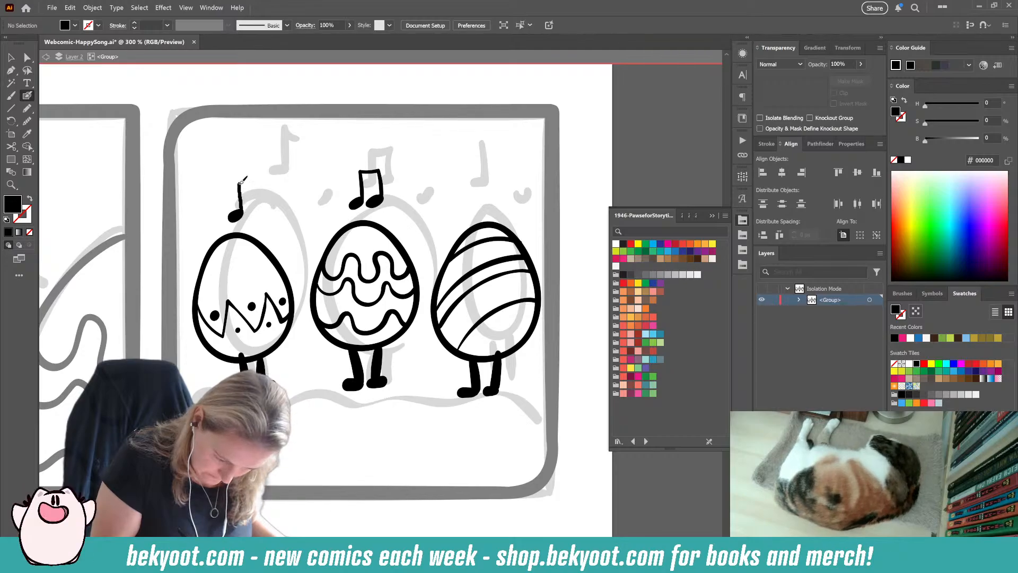
pyautogui.keyDown('ctrl'); pyautogui.click(238, 204); pyautogui.keyUp('ctrl')
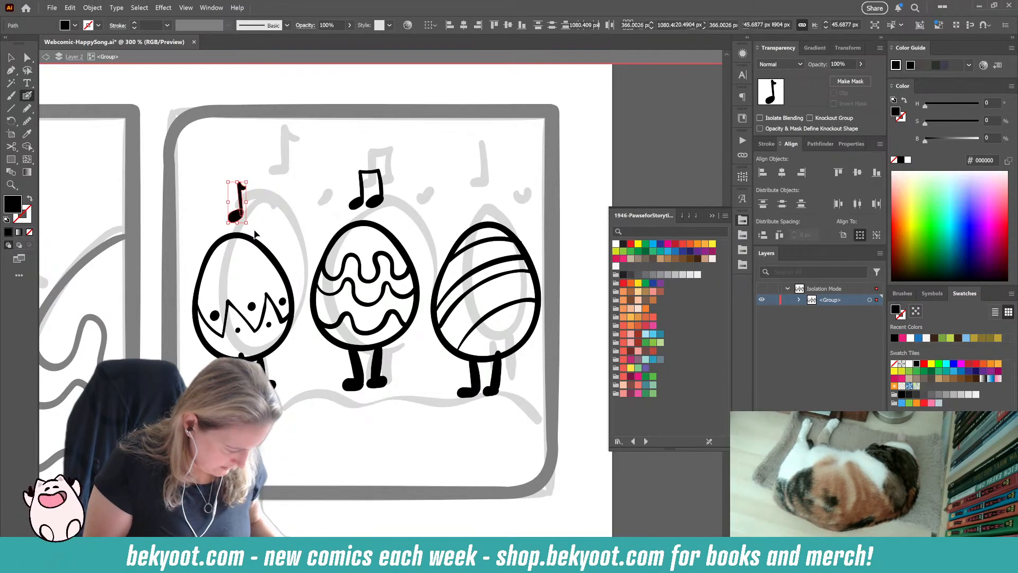
pyautogui.hotkey('ctrl', 'g')
pyautogui.keyDown('ctrl'); pyautogui.click(268, 213); pyautogui.keyUp('ctrl')
# Step: Ink a smaller second music note beside the left egg's note, undoing its stem and redrawing it thinner
pyautogui.hotkey('shift', 'x')
pyautogui.hotkey('shift', 'x')
pyautogui.hotkey('shift', 'x')
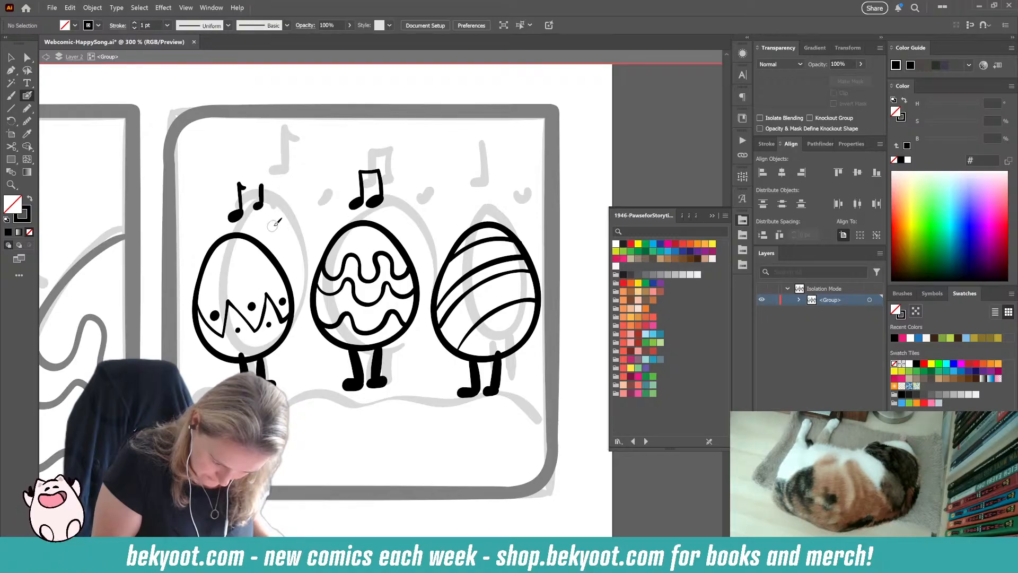
pyautogui.hotkey('ctrl', 'z')
pyautogui.moveTo(262, 205); pyautogui.dragTo(261, 191)
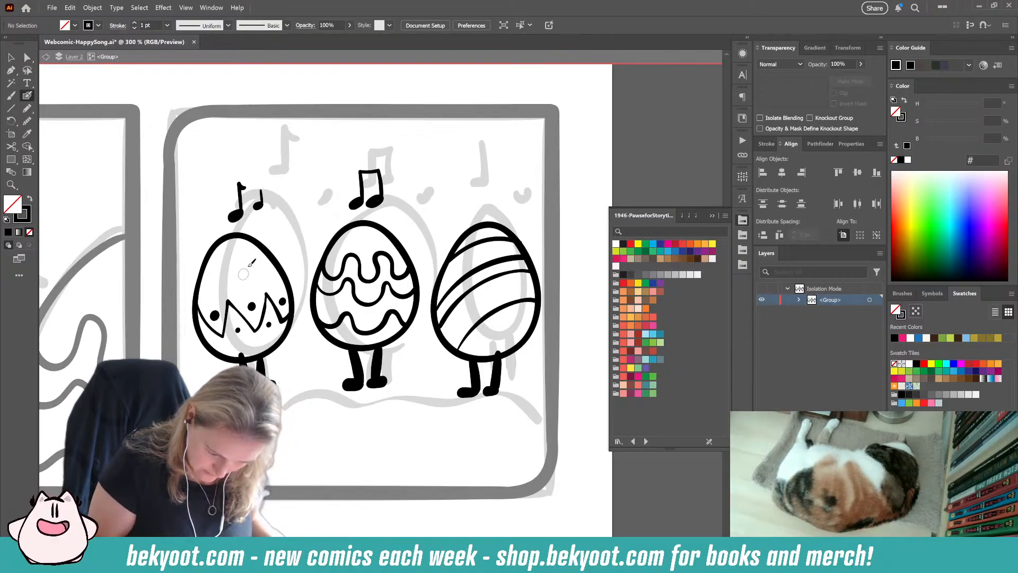
pyautogui.keyDown('ctrl'); pyautogui.click(262, 196); pyautogui.keyUp('ctrl')
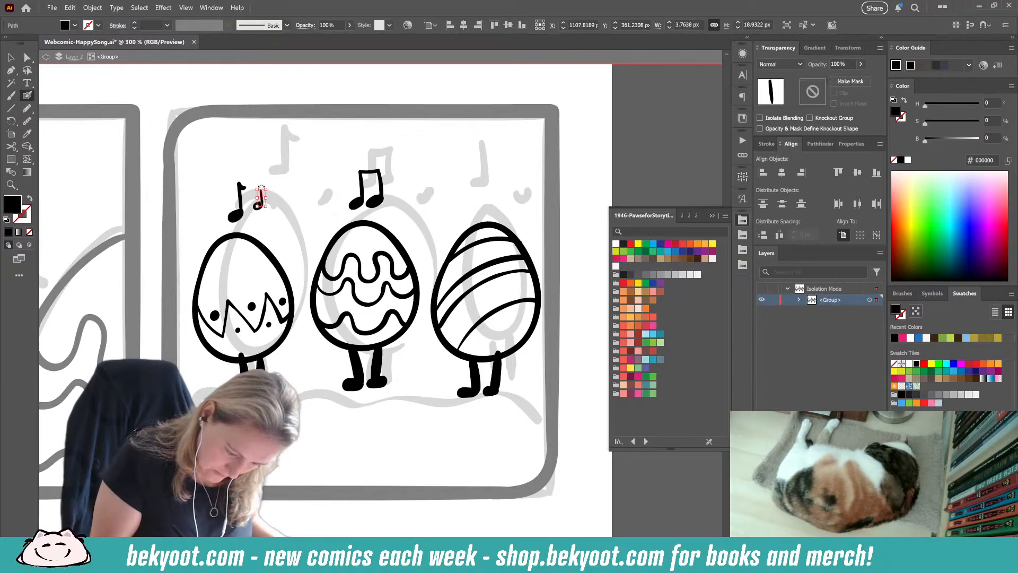
pyautogui.keyDown('ctrl'); pyautogui.click(281, 184); pyautogui.keyUp('ctrl')
# Step: Ink two flagged music notes side by side above the right egg and adjust the second note's stem
pyautogui.moveTo(397, 283); pyautogui.dragTo(368, 288)
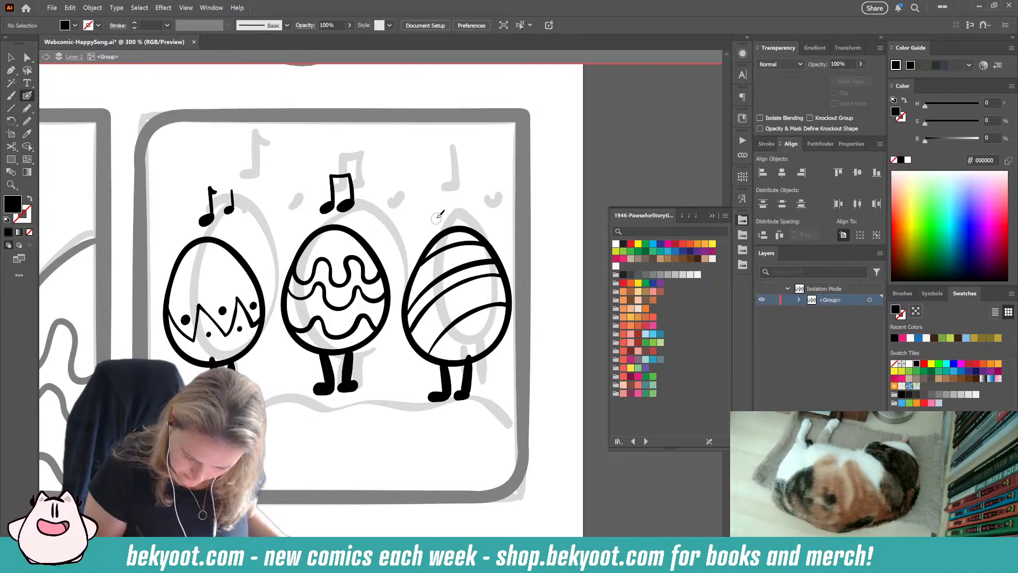
pyautogui.hotkey('shift', 'x')
pyautogui.hotkey('shift', 'x')
pyautogui.hotkey('shift', 'x')
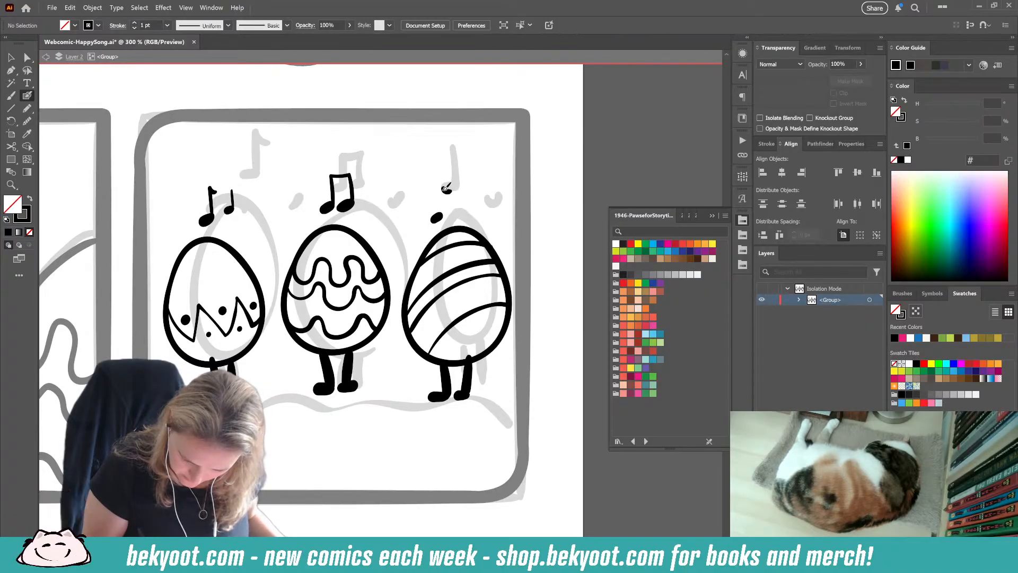
pyautogui.hotkey('shift', 'x')
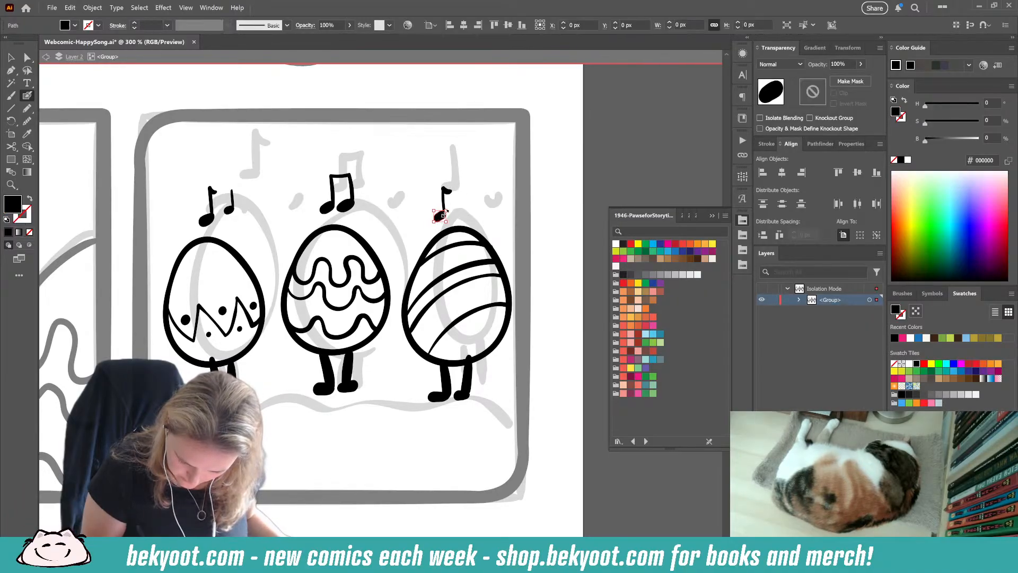
pyautogui.hotkey('shift', 'x')
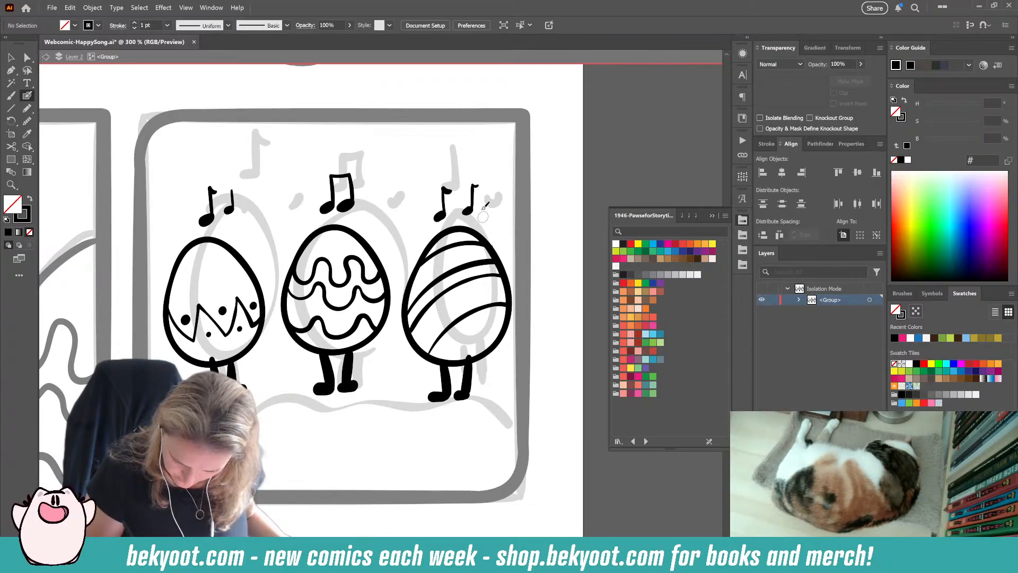
pyautogui.keyDown('ctrl'); pyautogui.click(472, 183); pyautogui.keyUp('ctrl')
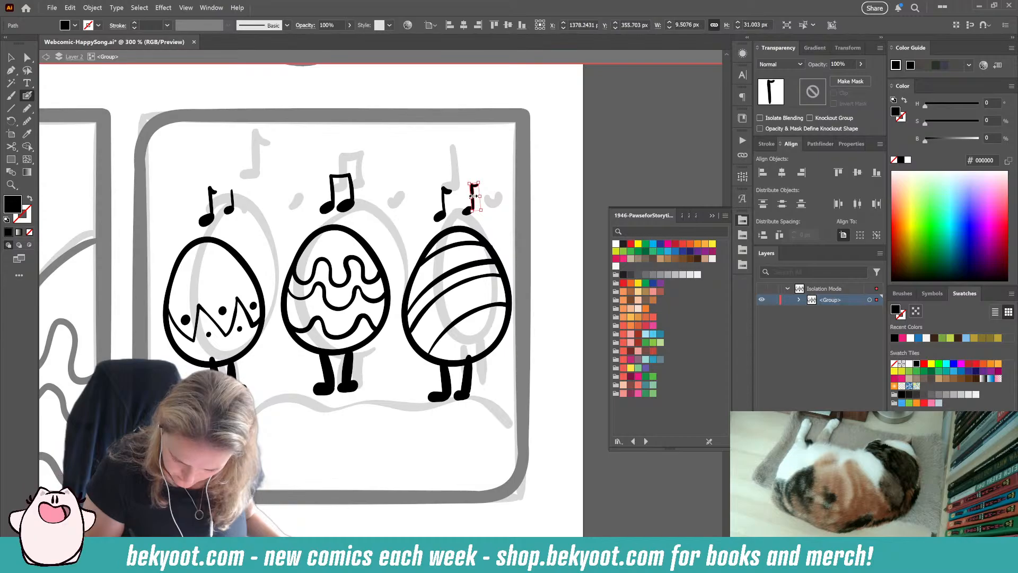
# Step: Refine the stem and oval head of the second music note above the right egg so they join cleanly
pyautogui.keyDown('ctrl'); pyautogui.click(480, 203); pyautogui.keyUp('ctrl')
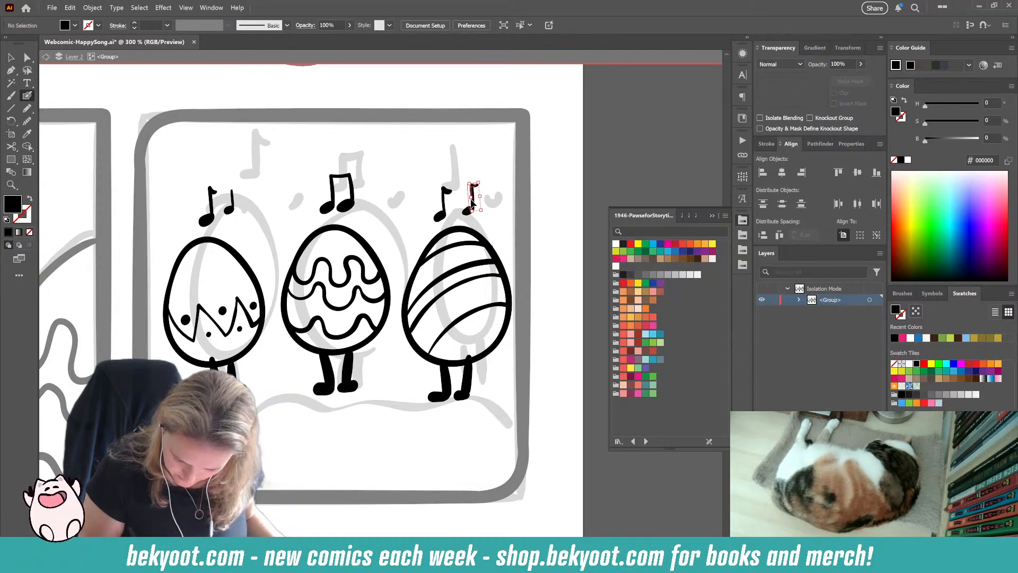
pyautogui.moveTo(471, 202); pyautogui.dragTo(469, 211)
pyautogui.keyDown('ctrl'); pyautogui.click(491, 200); pyautogui.keyUp('ctrl')
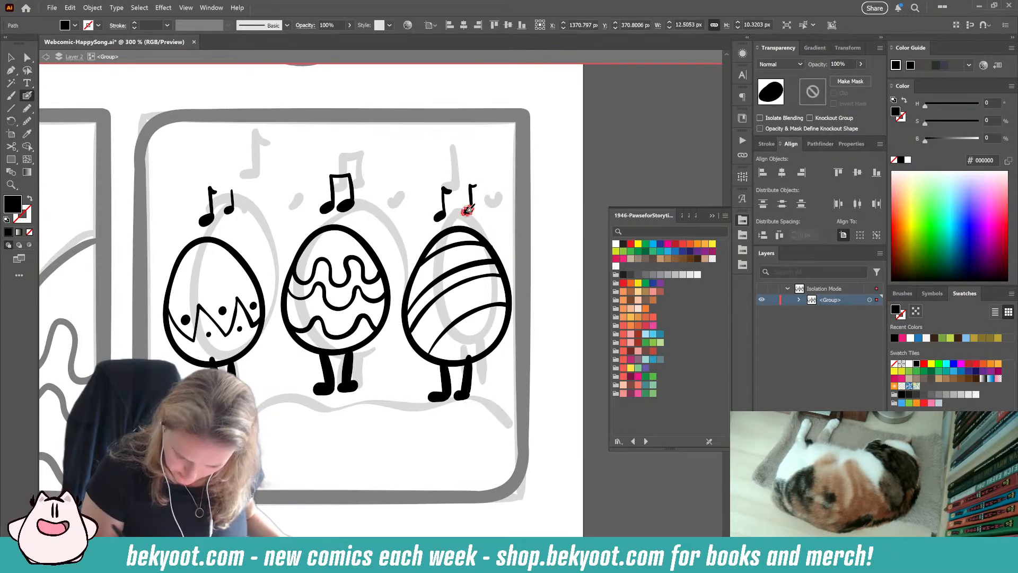
pyautogui.click(27, 121)
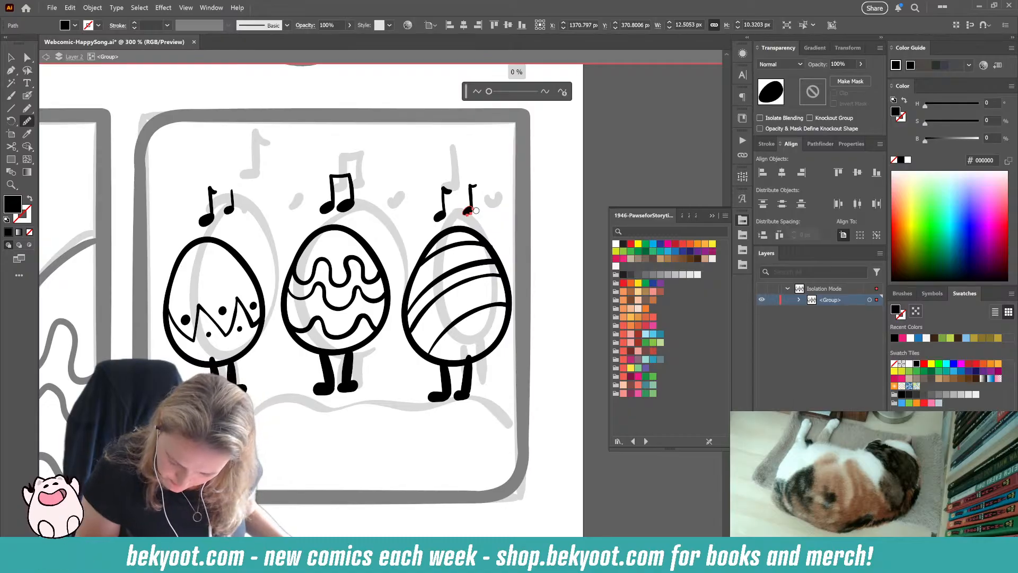
# Step: Group the parts of the second note above the right egg, and group the beamed note pair above the middle egg
pyautogui.click(11, 57)
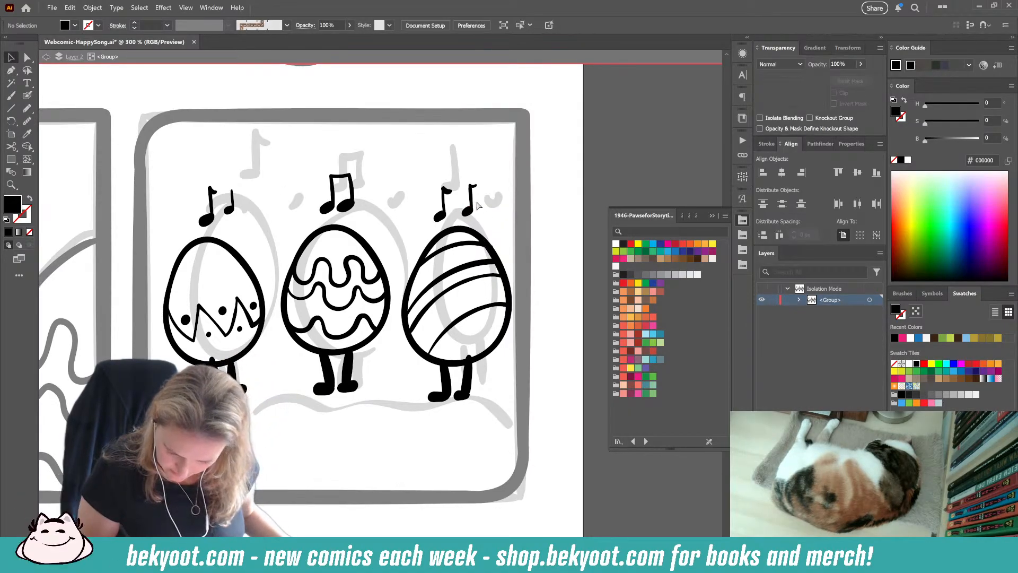
pyautogui.keyDown('shift'); pyautogui.click(473, 190); pyautogui.keyUp('shift')
pyautogui.hotkey('ctrl', 'g')
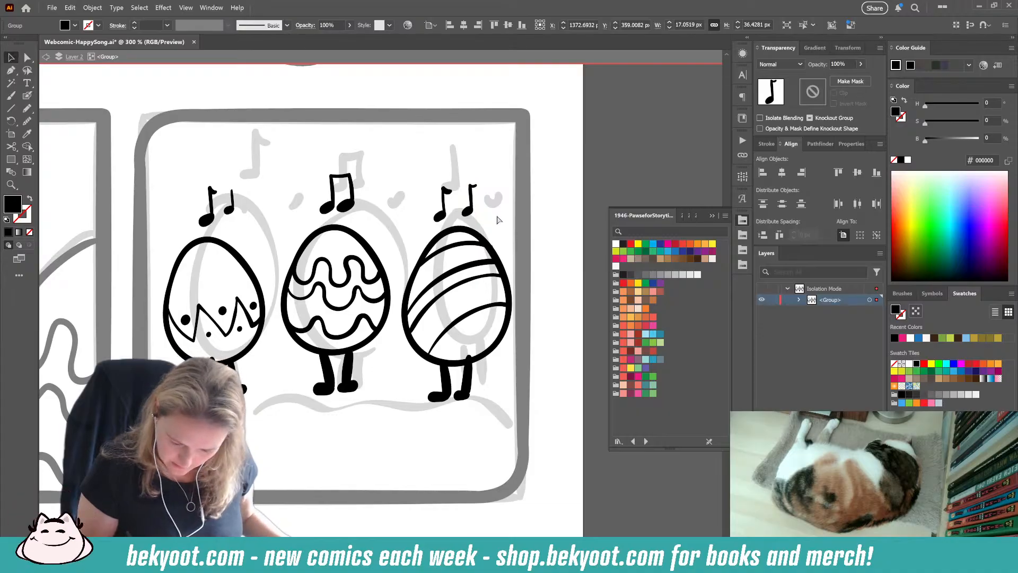
pyautogui.click(442, 210)
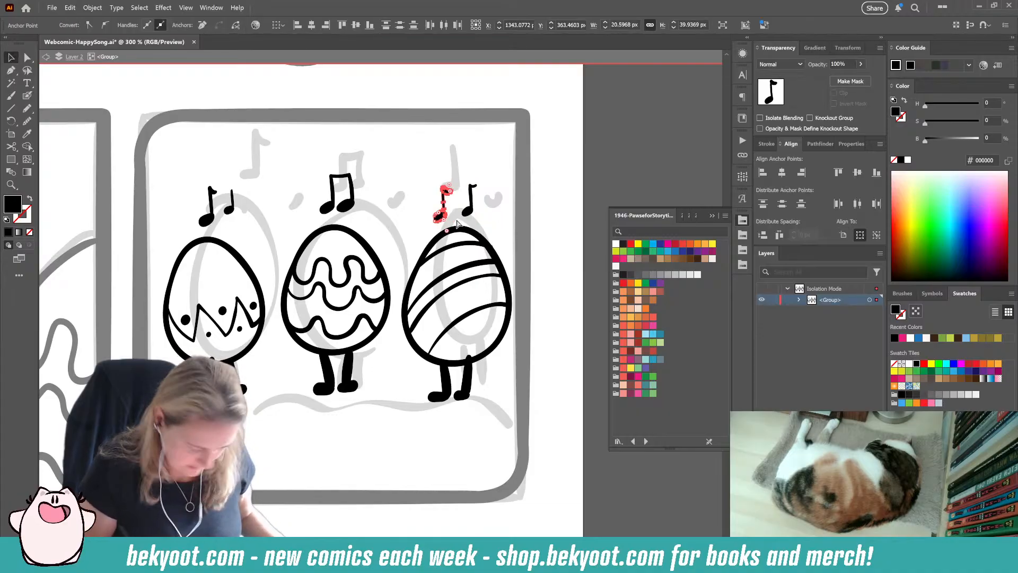
pyautogui.click(385, 223)
pyautogui.click(345, 205)
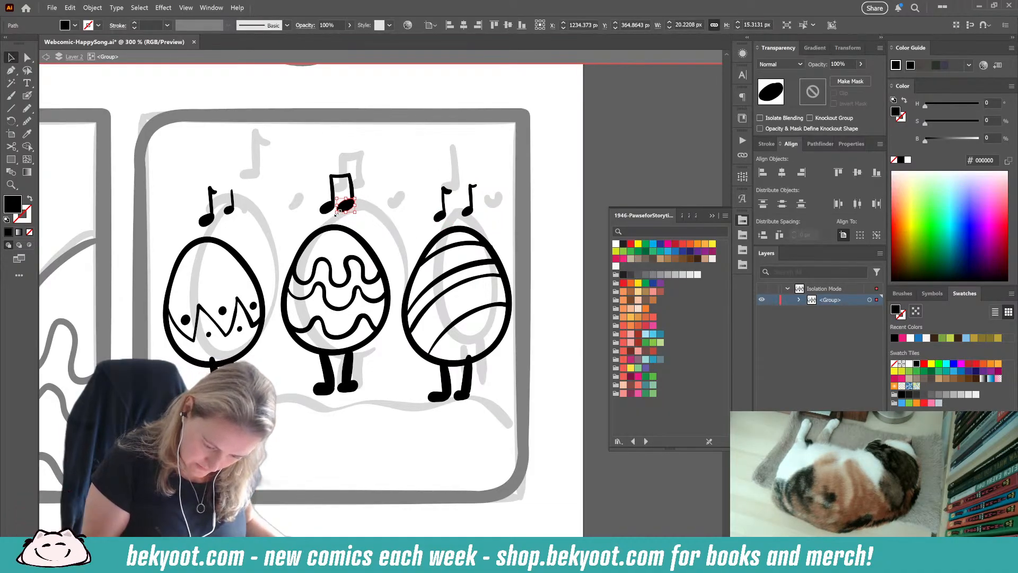
pyautogui.moveTo(312, 161); pyautogui.dragTo(370, 220)
pyautogui.hotkey('ctrl', 'g')
pyautogui.click(383, 227)
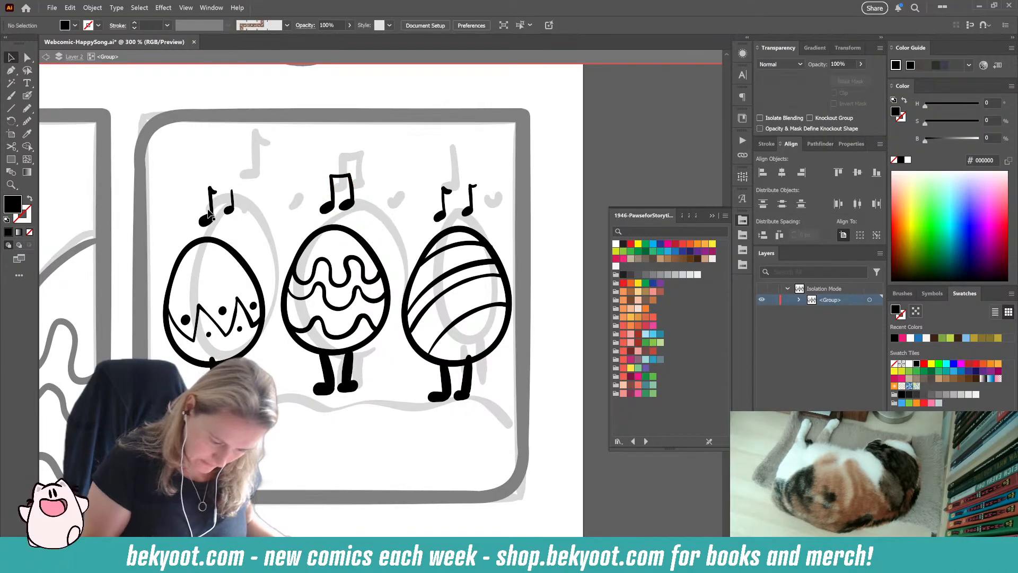
# Step: Duplicate the small note above the left egg and place the copy on the other side of the larger note
pyautogui.click(232, 203)
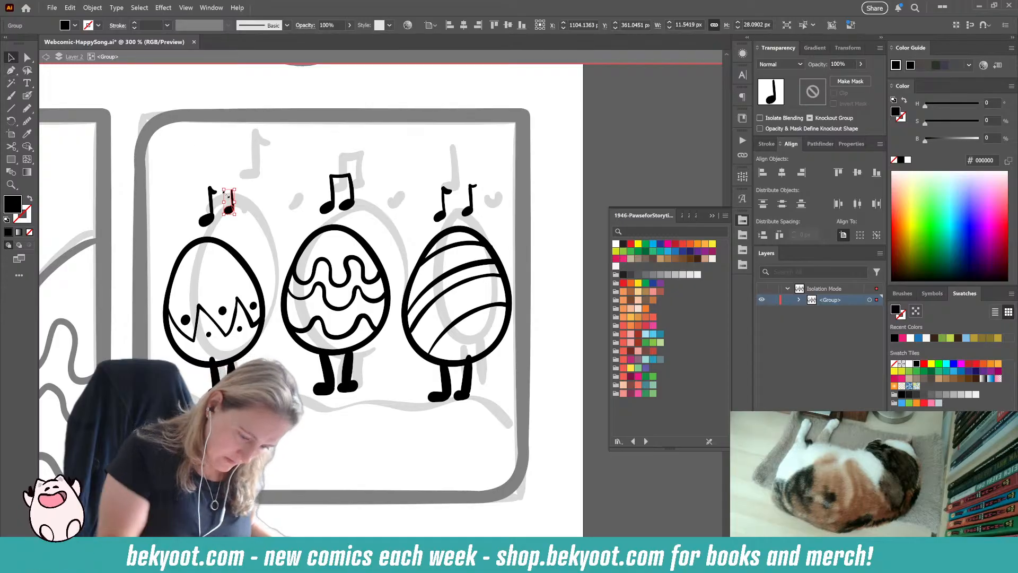
pyautogui.moveTo(232, 214); pyautogui.dragTo(253, 215)
pyautogui.click(212, 209)
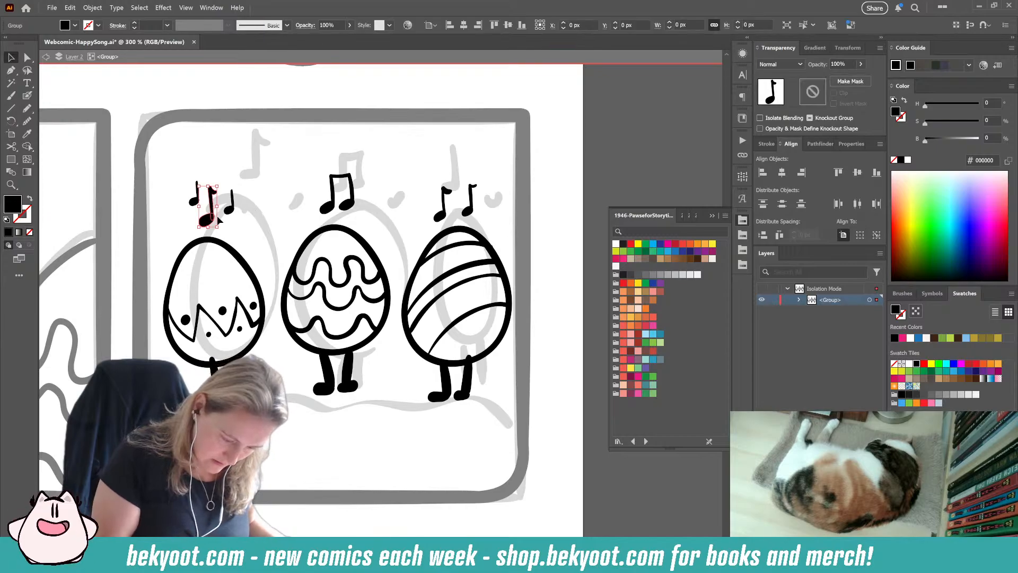
pyautogui.click(262, 189)
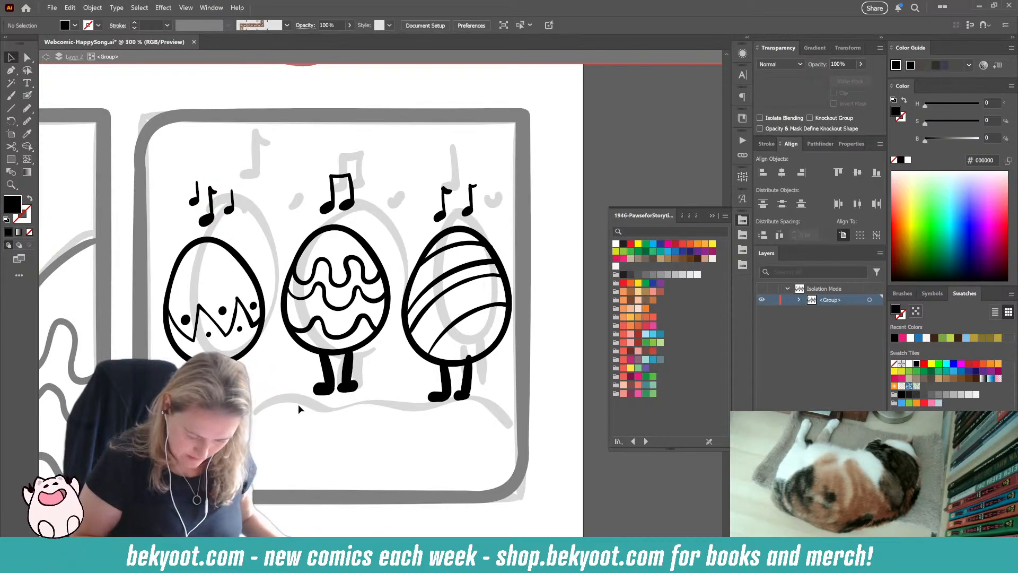
# Step: Delete the right foot and right leg of the right, striped egg
pyautogui.scroll(-1, 371, 372)
pyautogui.hscroll(1, 371, 371)
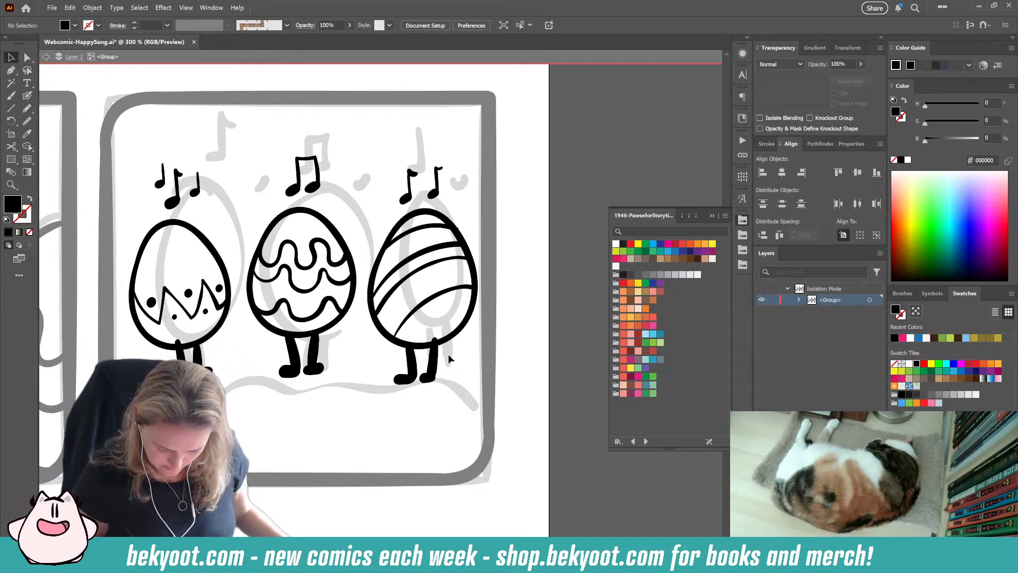
pyautogui.click(424, 378)
pyautogui.press('Delete')
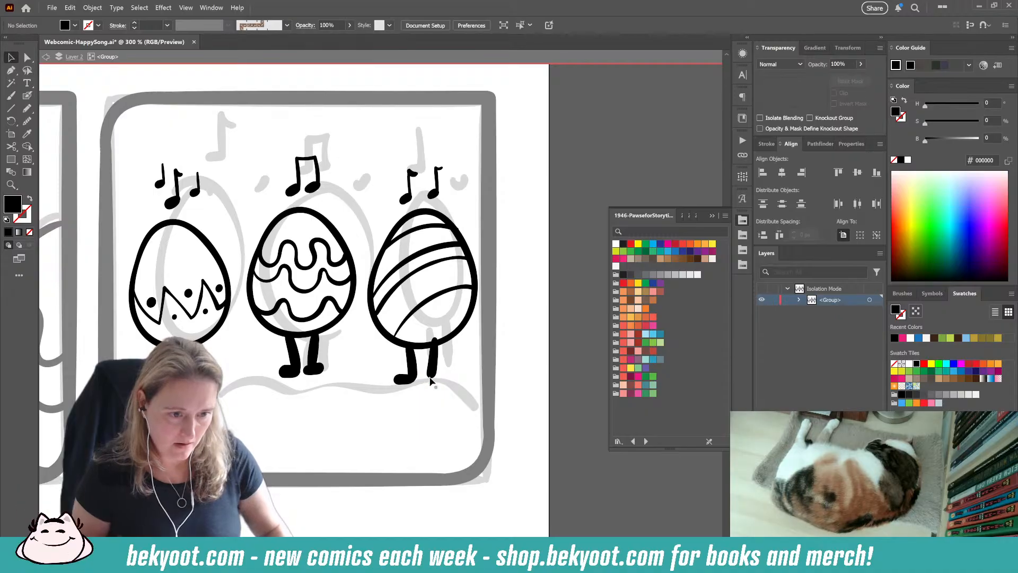
pyautogui.click(433, 354)
pyautogui.press('Delete')
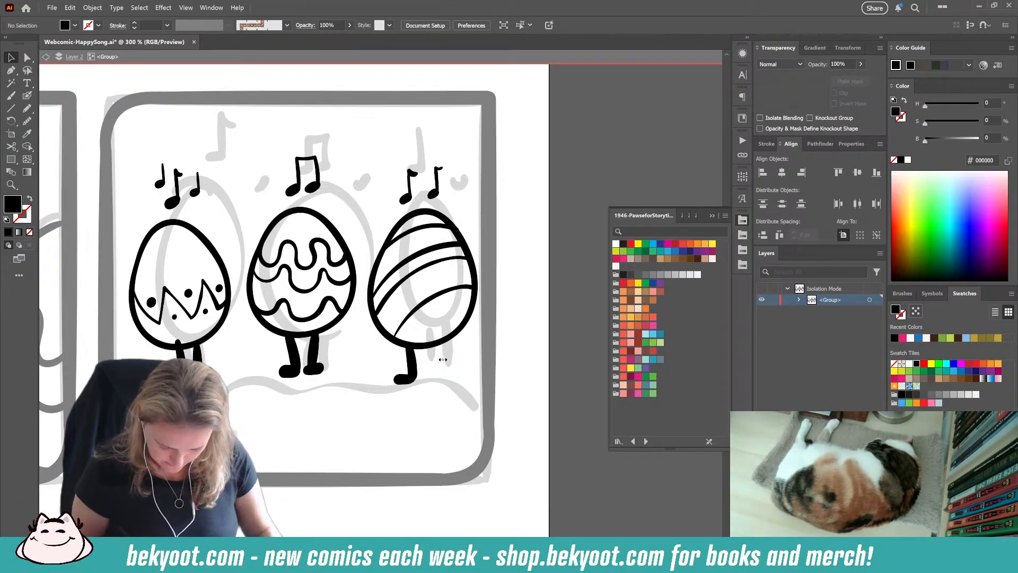
# Step: Shift the middle egg's right leg slightly left, closer to its other leg
pyautogui.click(294, 354)
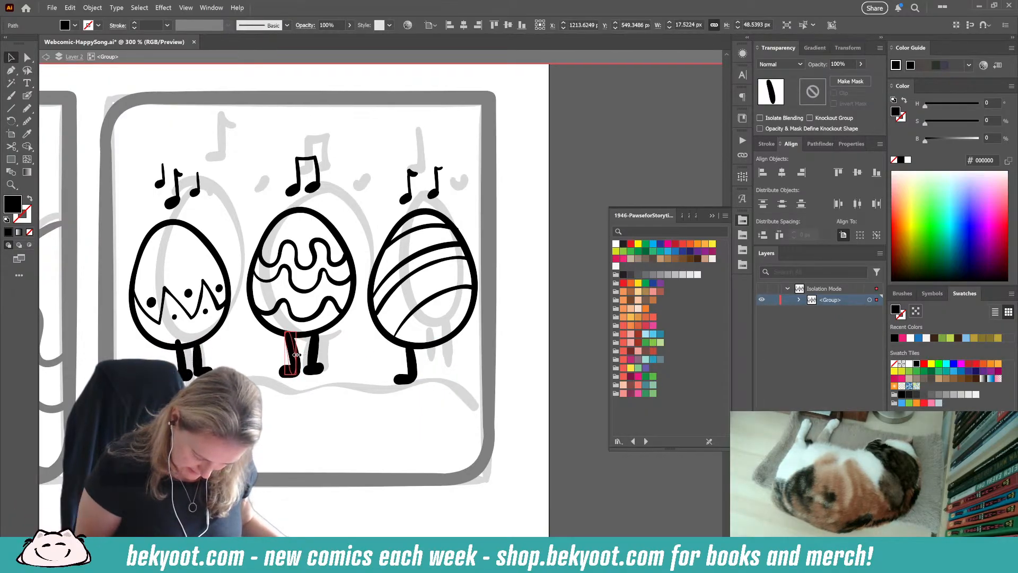
pyautogui.click(315, 354)
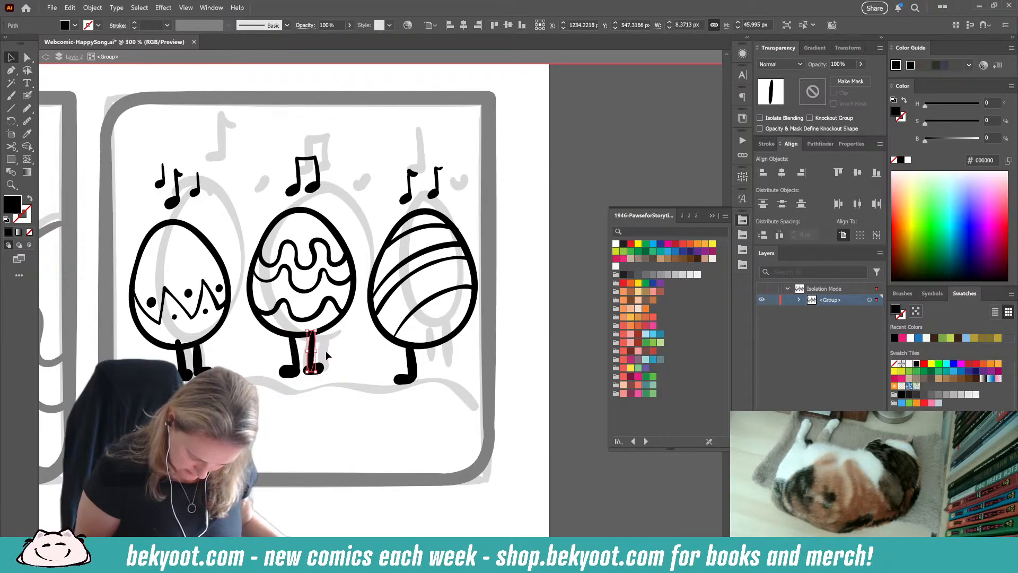
pyautogui.click(320, 396)
pyautogui.click(317, 354)
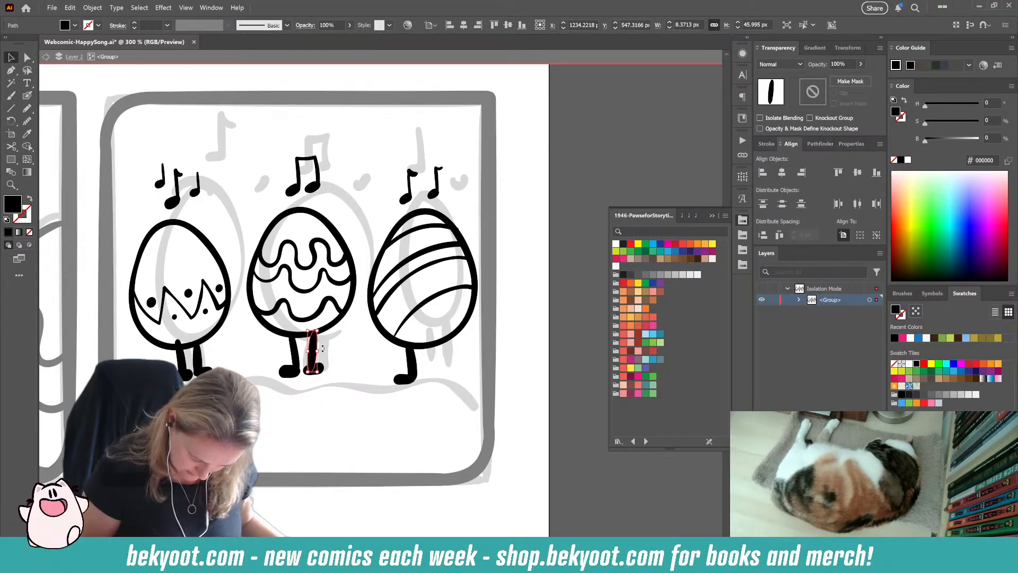
pyautogui.click(326, 373)
pyautogui.moveTo(314, 357); pyautogui.dragTo(310, 357)
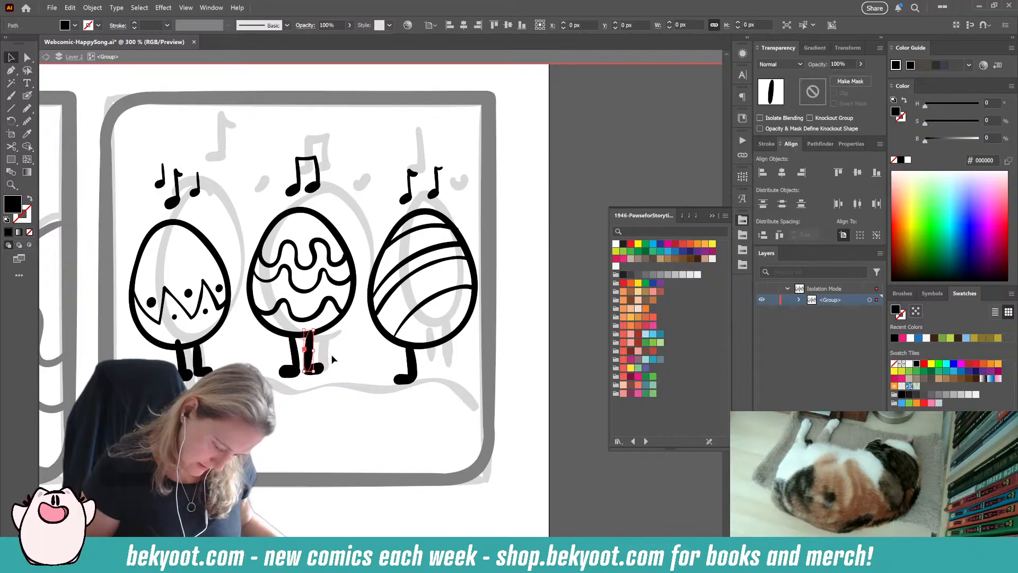
pyautogui.click(332, 359)
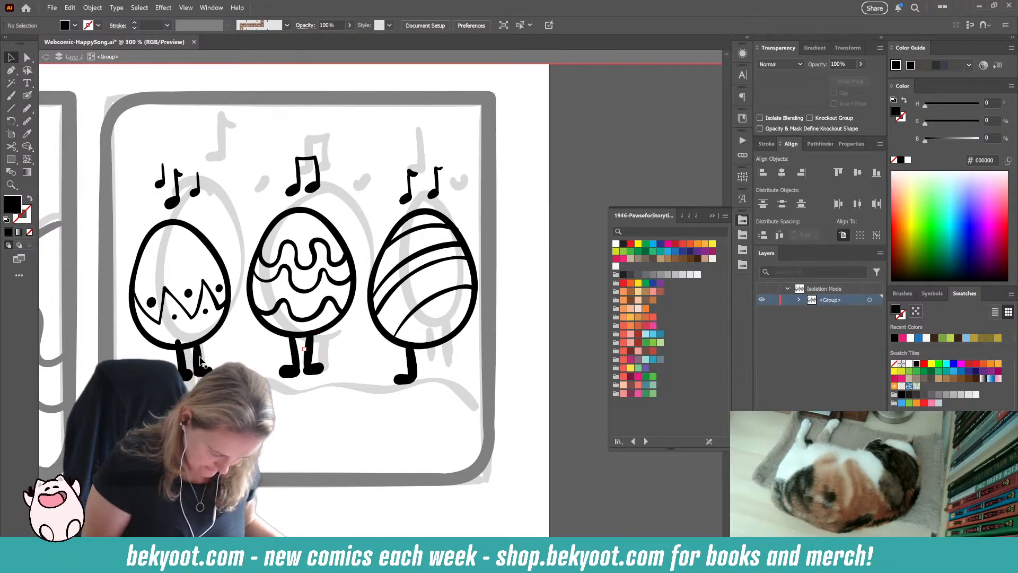
# Step: Reshape the left egg's right leg into a straighter, slimmer form that reaches up to the egg's outline
pyautogui.press('a')
pyautogui.click(200, 362)
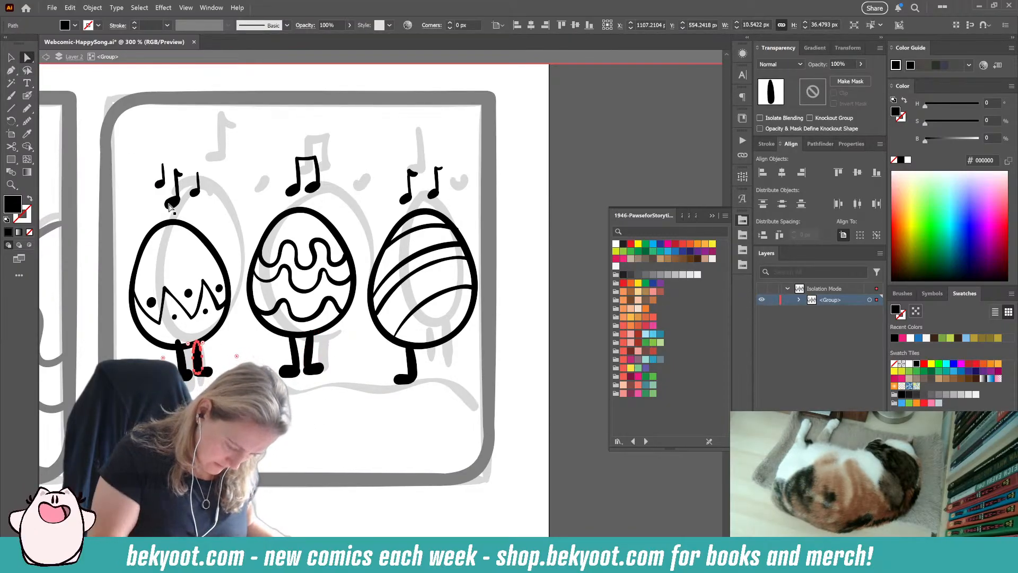
pyautogui.click(27, 95)
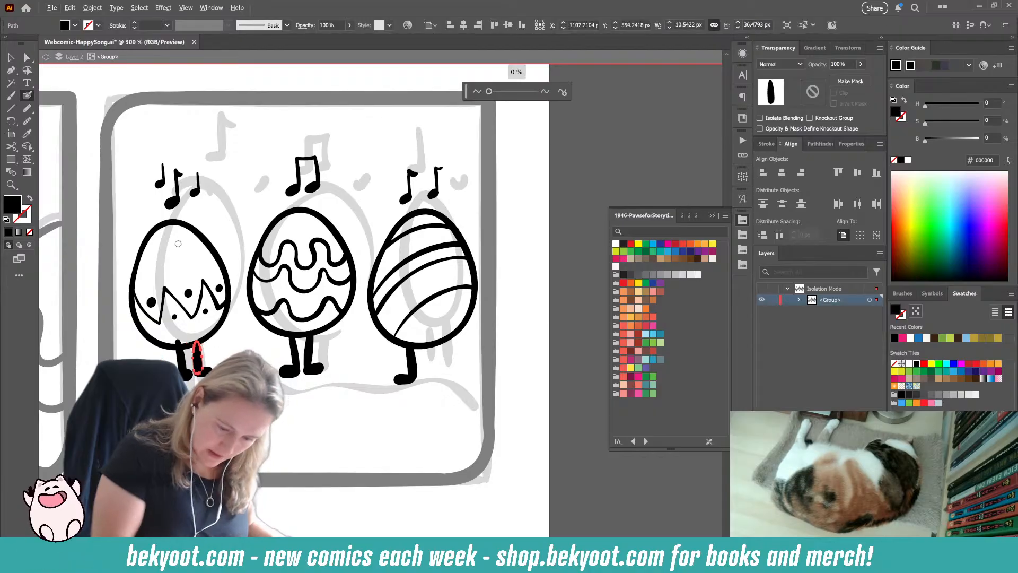
pyautogui.moveTo(488, 92); pyautogui.dragTo(492, 91)
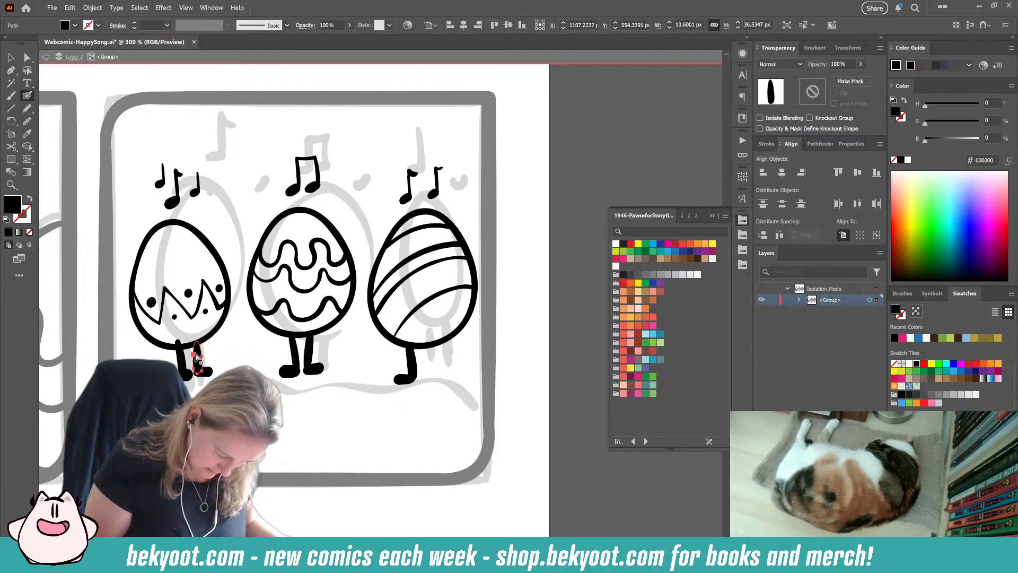
pyautogui.moveTo(193, 354); pyautogui.dragTo(202, 360)
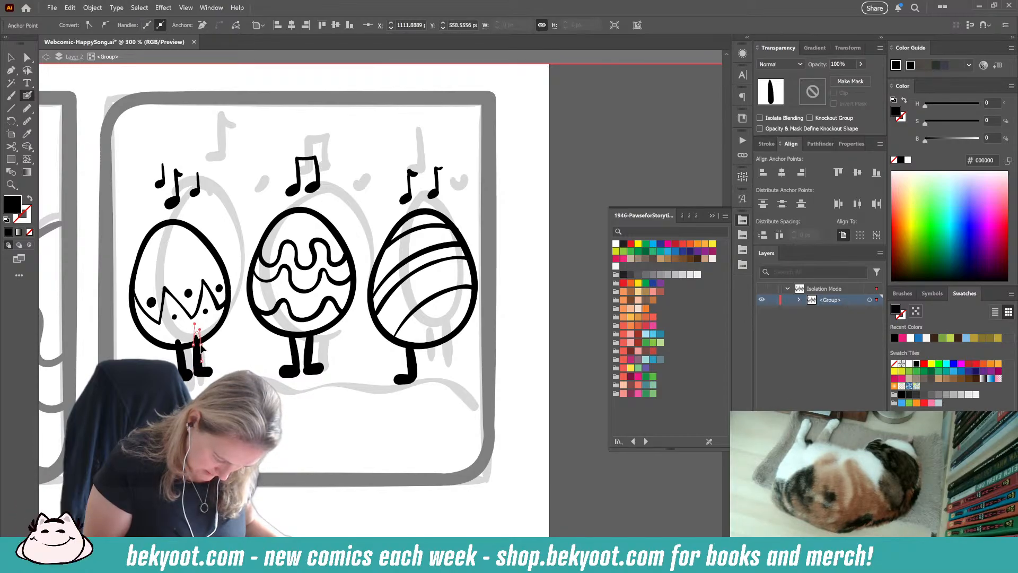
pyautogui.moveTo(201, 344); pyautogui.dragTo(200, 343)
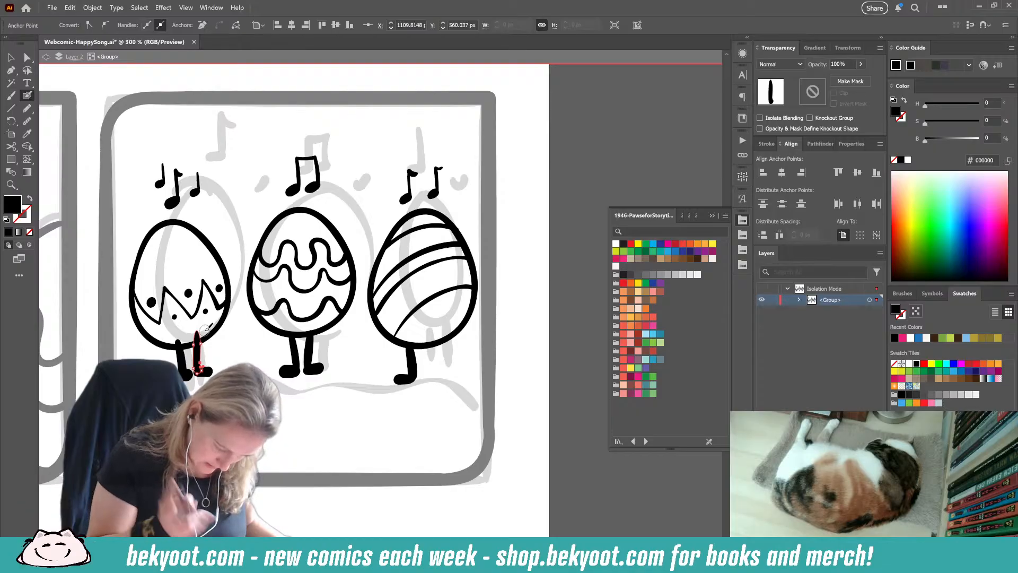
pyautogui.moveTo(199, 332); pyautogui.dragTo(190, 337)
pyautogui.hotkey('ctrl', 'shift', 'a')
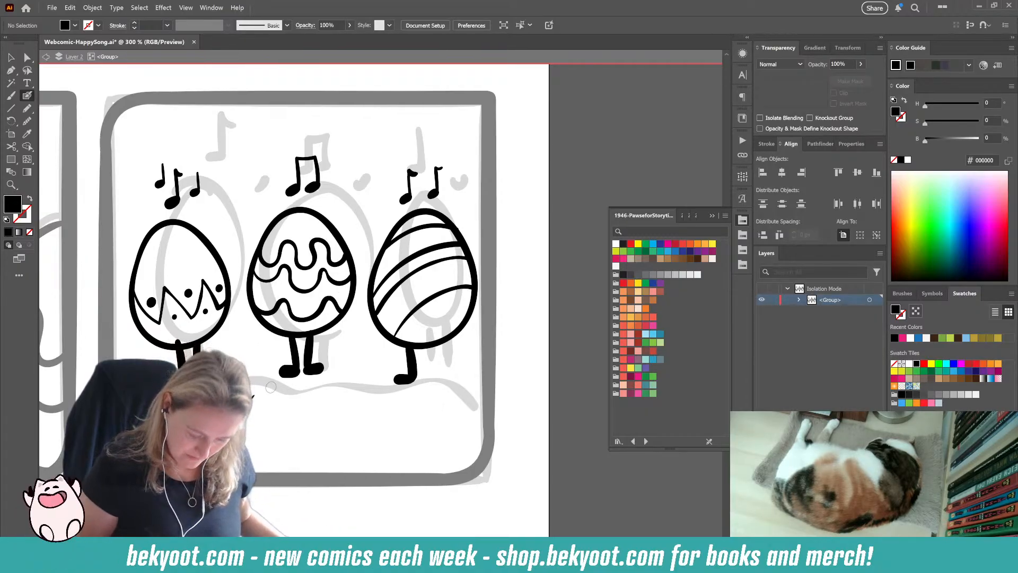
# Step: Move the left egg's legs and feet slightly left beneath its body
pyautogui.click(11, 57)
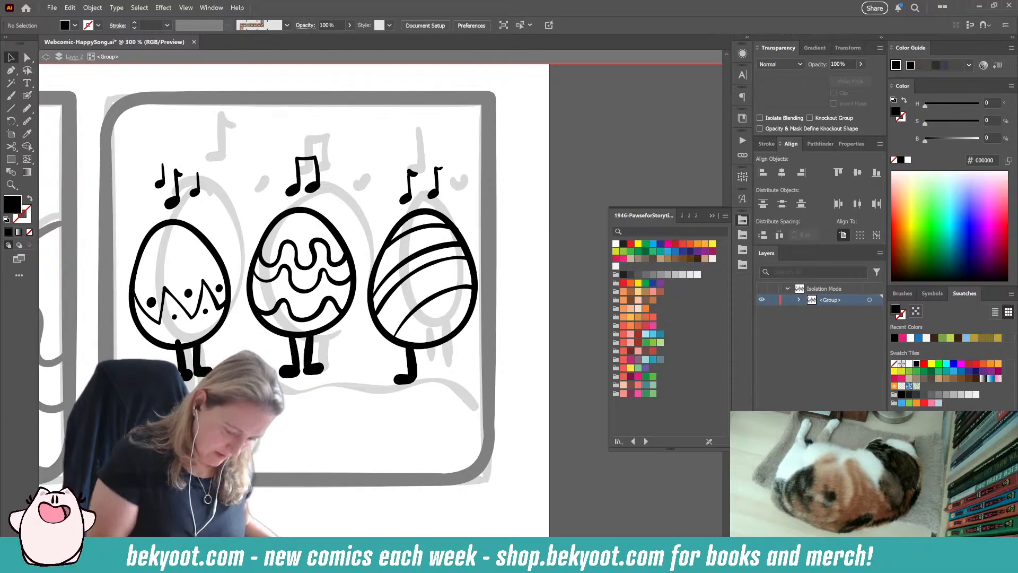
pyautogui.click(181, 360)
pyautogui.moveTo(182, 361); pyautogui.dragTo(180, 361)
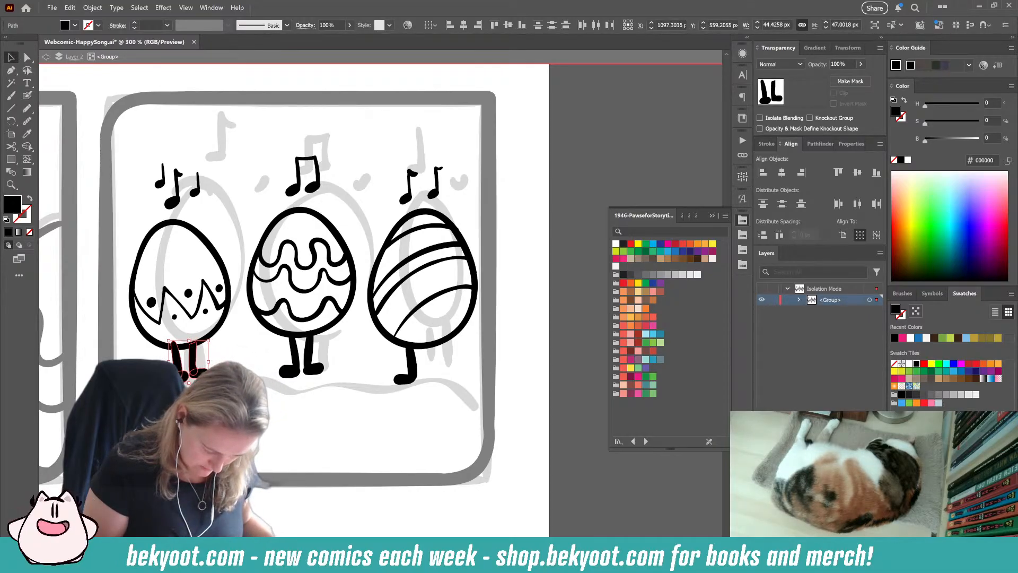
pyautogui.click(233, 349)
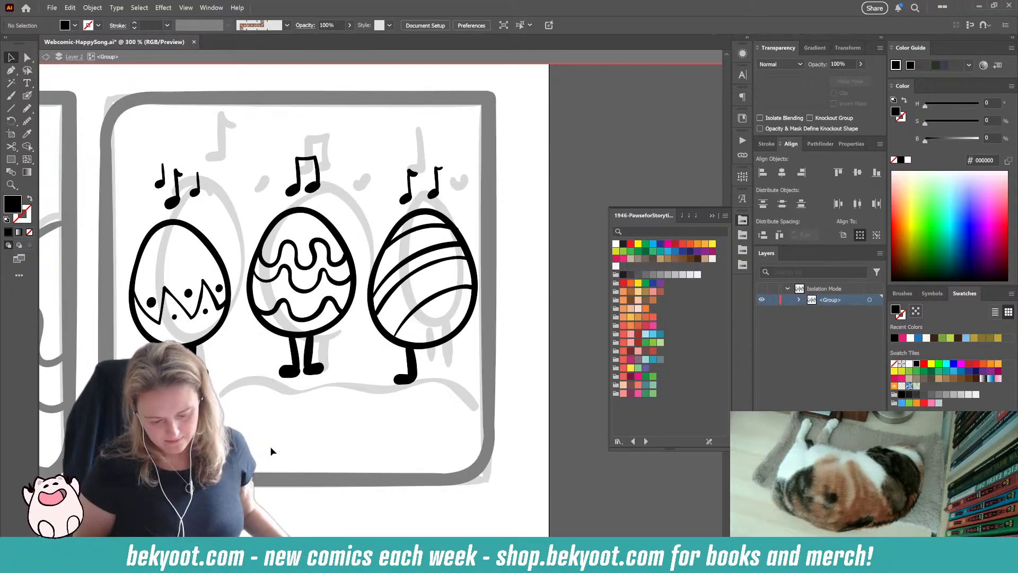
pyautogui.click(309, 344)
pyautogui.click(365, 348)
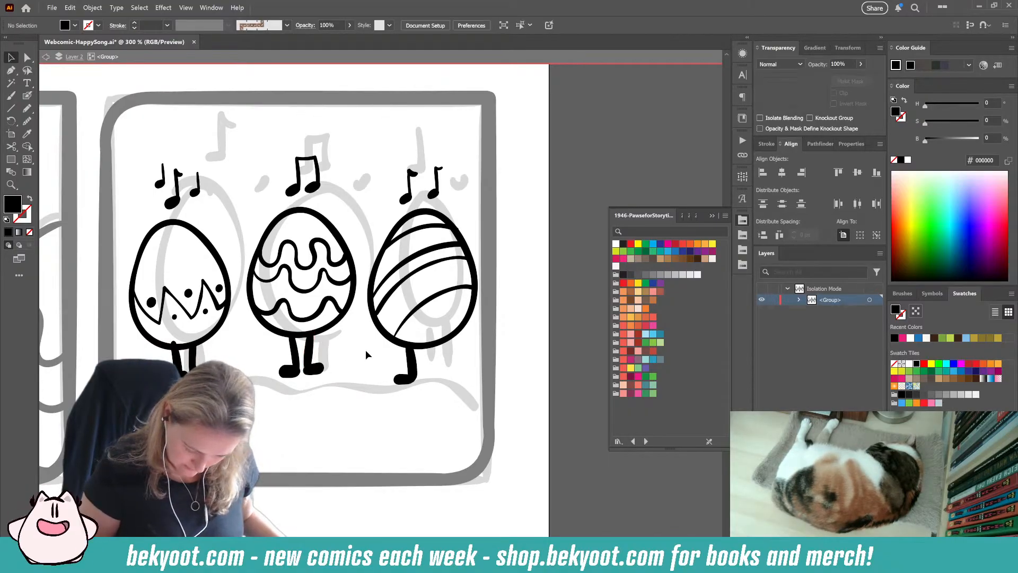
# Step: Redraw the right egg's right leg as a straight vertical brush stroke, undoing strokes until the placement fits
pyautogui.click(27, 96)
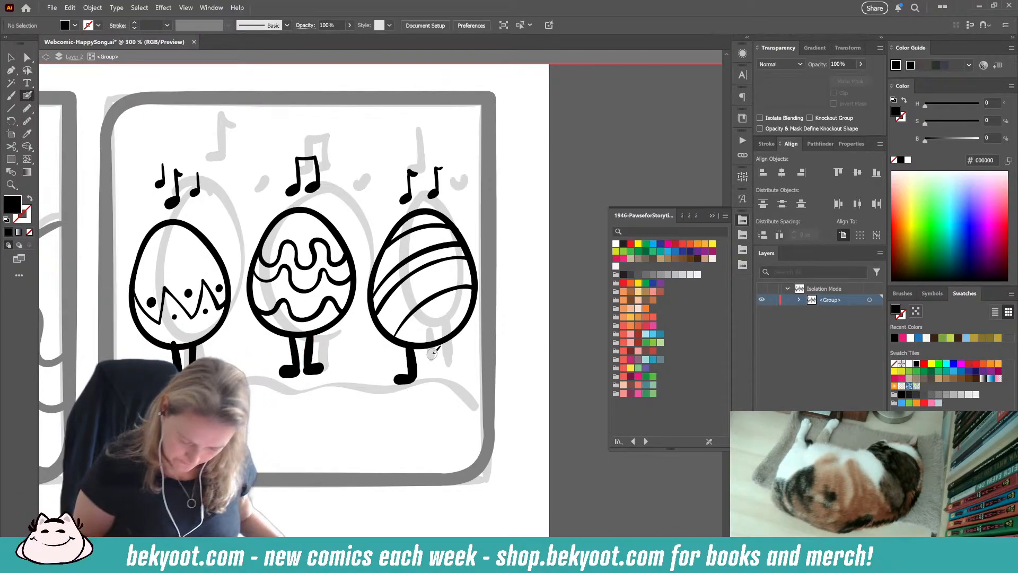
pyautogui.moveTo(440, 333); pyautogui.dragTo(435, 383)
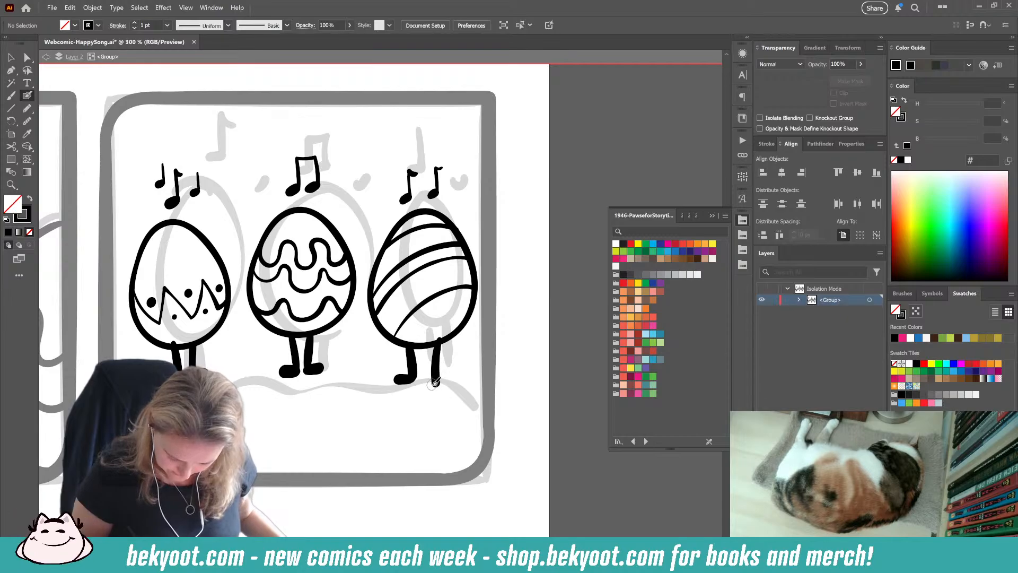
pyautogui.hotkey('ctrl', 'z')
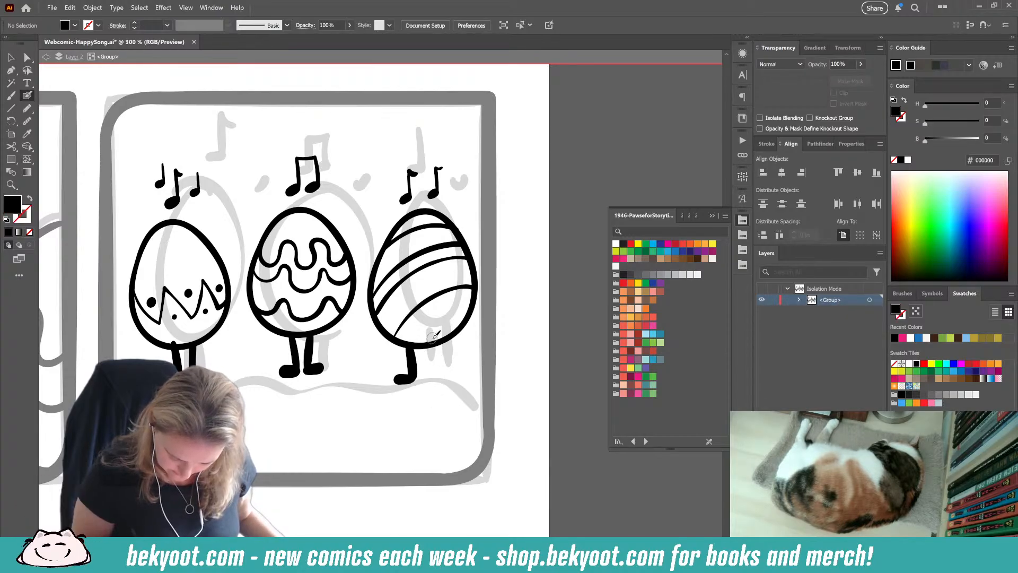
pyautogui.moveTo(432, 338); pyautogui.dragTo(430, 378)
pyautogui.hotkey('ctrl', 'z')
pyautogui.moveTo(432, 336); pyautogui.dragTo(434, 376)
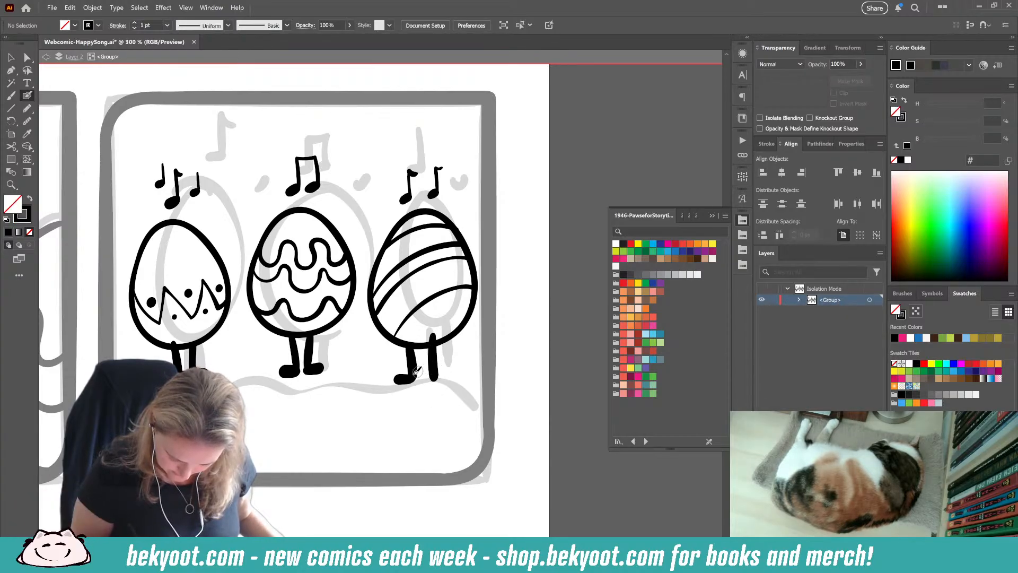
# Step: Delete the right egg's left leg and ink a new one from the egg's base down to its foot
pyautogui.keyDown('ctrl'); pyautogui.click(414, 367); pyautogui.keyUp('ctrl')
pyautogui.press('Delete')
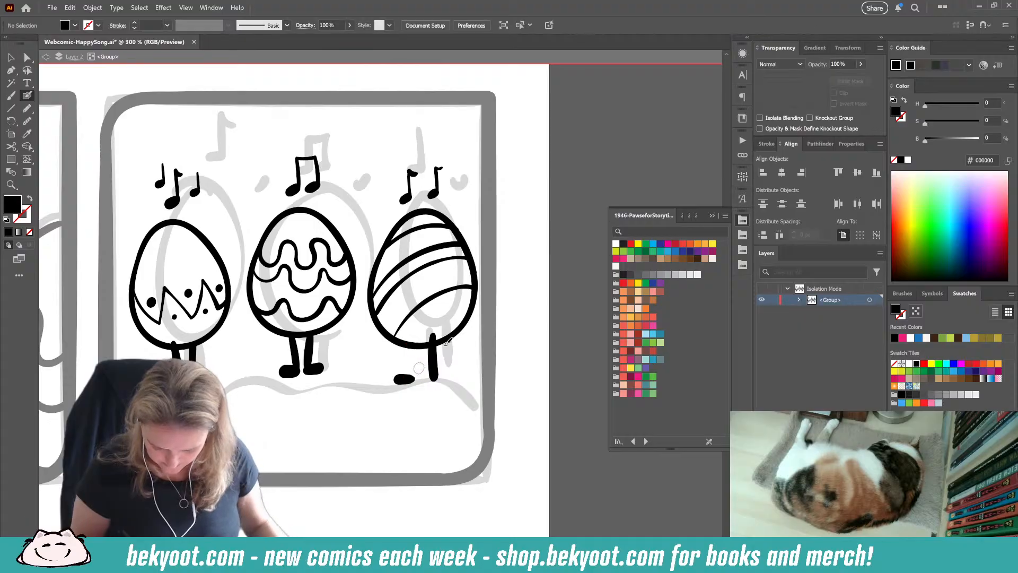
pyautogui.moveTo(410, 340); pyautogui.dragTo(413, 370)
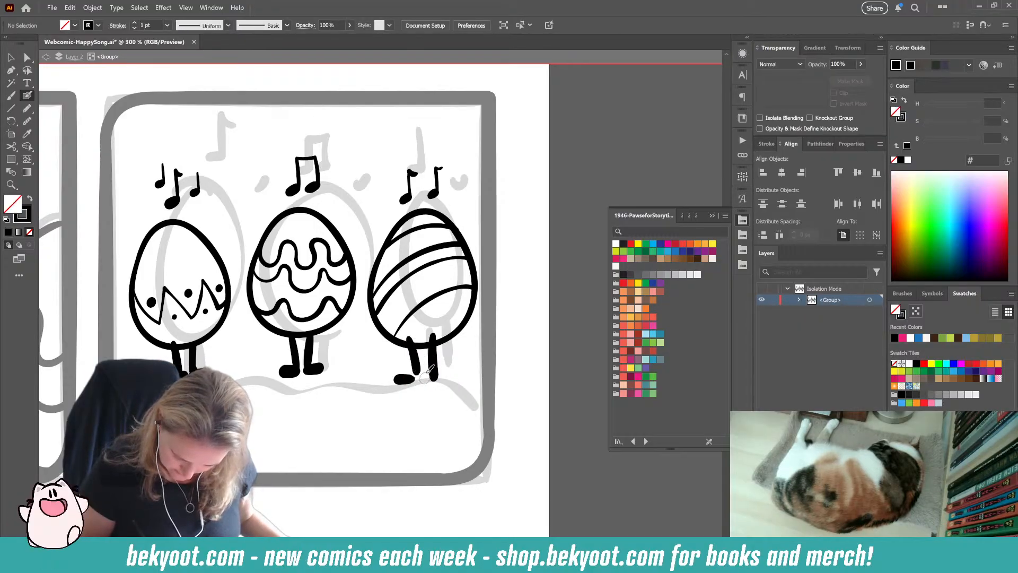
# Step: Raise the right egg's left foot to meet its leg and ink a small rounded foot on its right leg
pyautogui.keyDown('ctrl'); pyautogui.click(405, 378); pyautogui.keyUp('ctrl')
pyautogui.keyDown('ctrl'); pyautogui.click(436, 376); pyautogui.keyUp('ctrl')
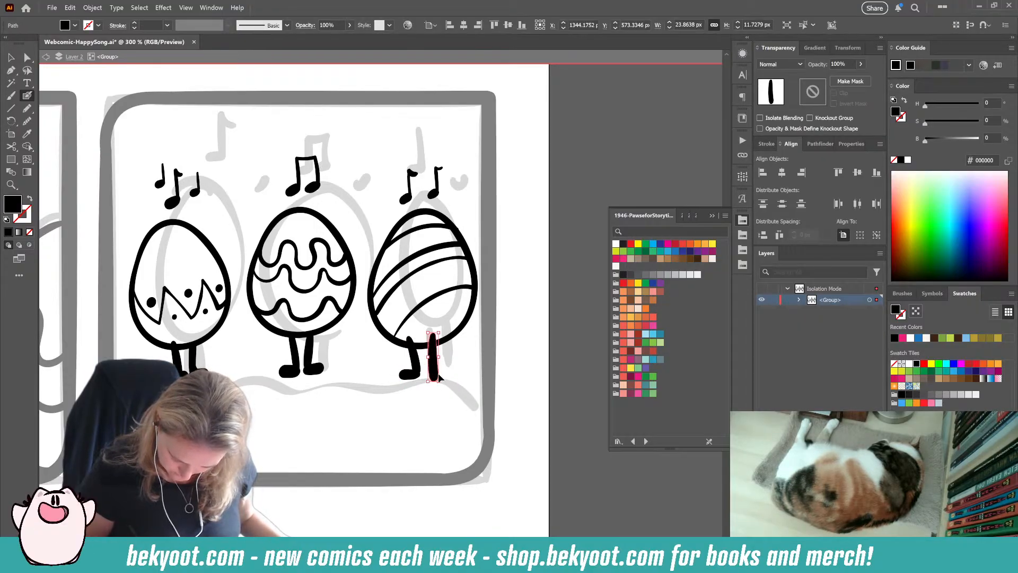
pyautogui.keyDown('ctrl'); pyautogui.click(455, 375); pyautogui.keyUp('ctrl')
pyautogui.moveTo(429, 374); pyautogui.dragTo(440, 374)
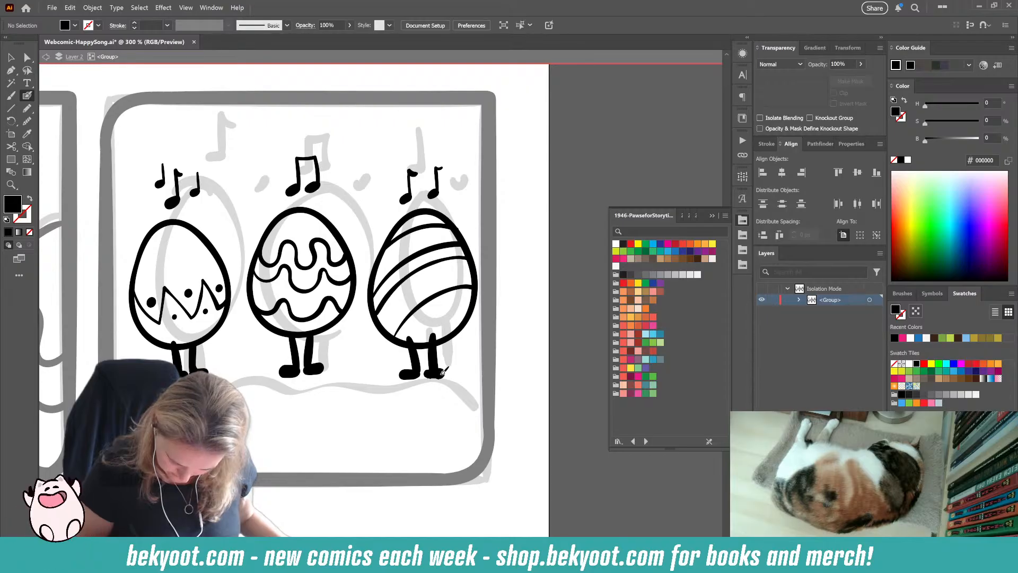
# Step: Shift the right egg's right leg and foot slightly right, and trim the left leg's top where it overlaps the egg
pyautogui.keyDown('ctrl'); pyautogui.click(432, 355); pyautogui.keyUp('ctrl')
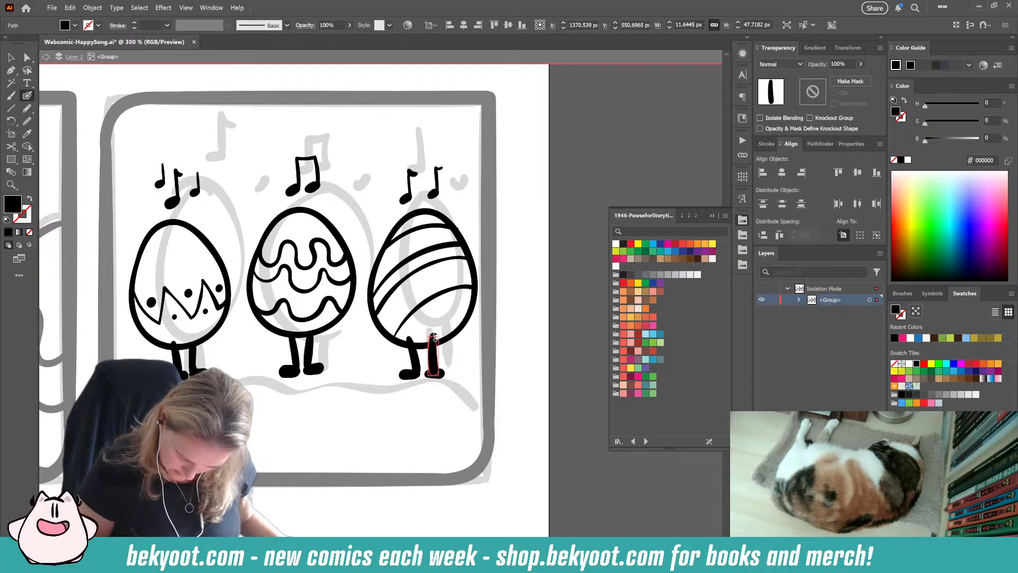
pyautogui.moveTo(430, 378); pyautogui.dragTo(435, 370)
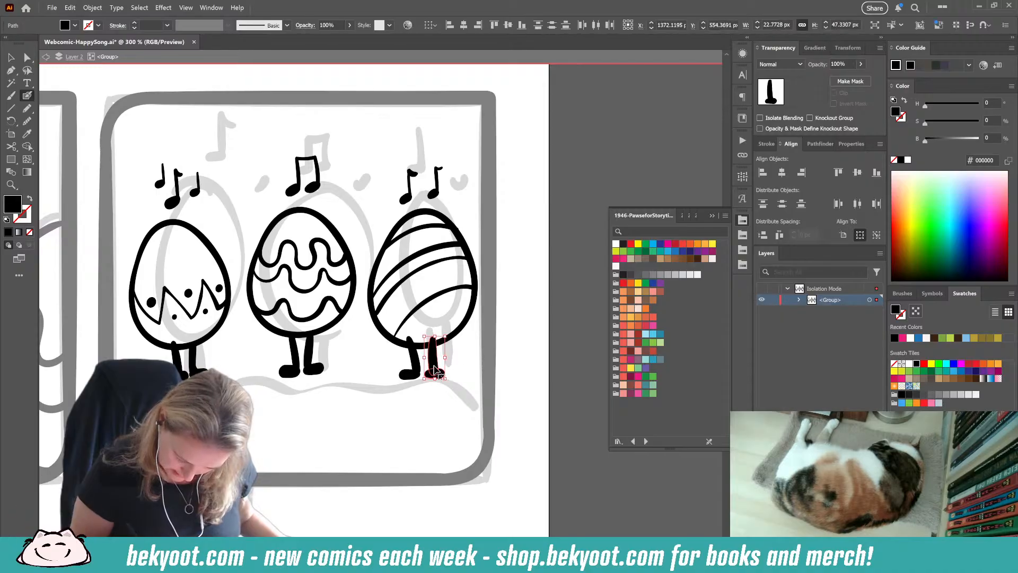
pyautogui.keyDown('ctrl'); pyautogui.click(470, 357); pyautogui.keyUp('ctrl')
pyautogui.keyDown('ctrl'); pyautogui.click(417, 347); pyautogui.keyUp('ctrl')
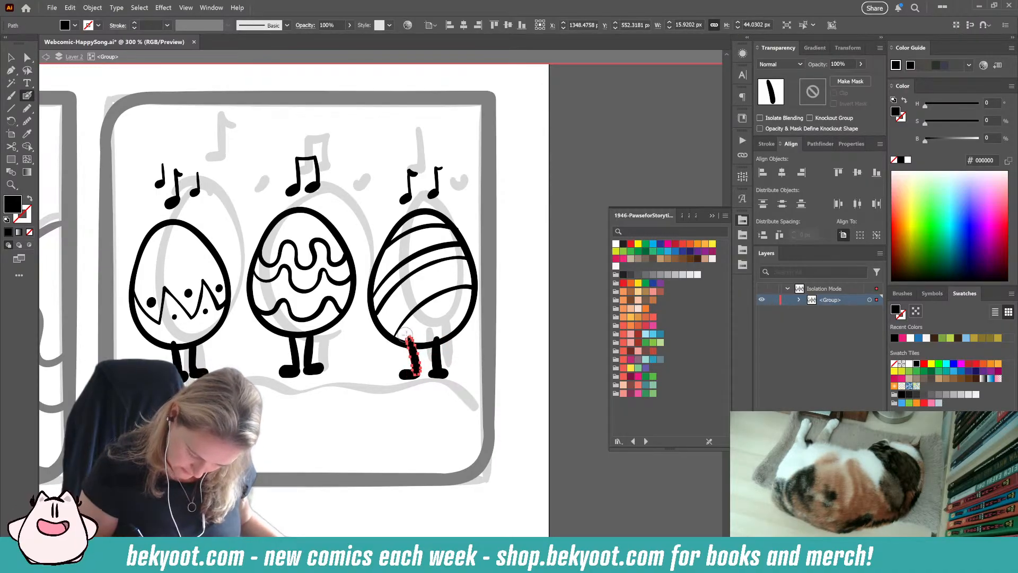
pyautogui.moveTo(404, 333); pyautogui.dragTo(411, 335)
pyautogui.keyDown('ctrl'); pyautogui.click(506, 342); pyautogui.keyUp('ctrl')
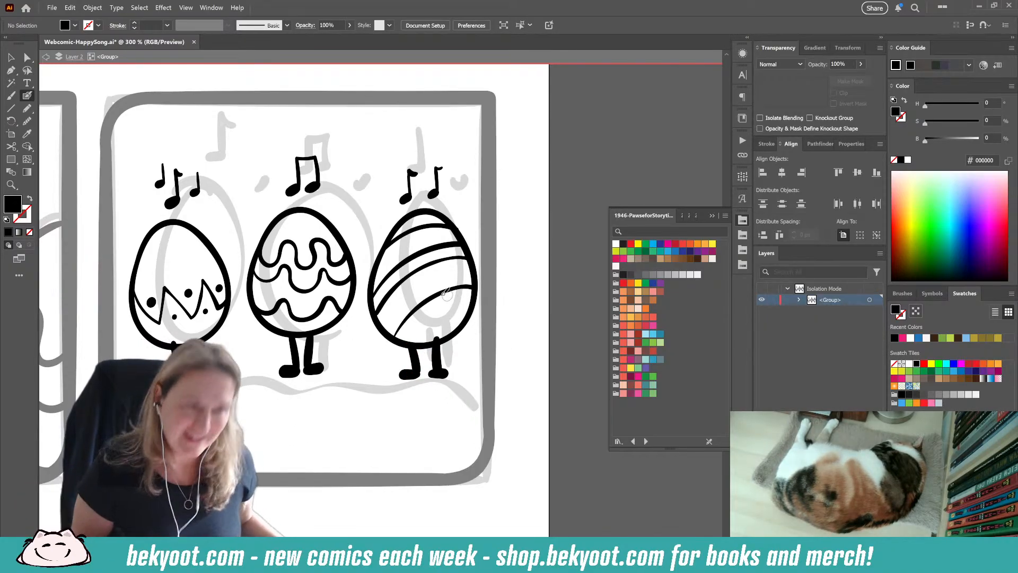
pyautogui.keyDown('ctrl'); pyautogui.click(462, 237); pyautogui.keyUp('ctrl')
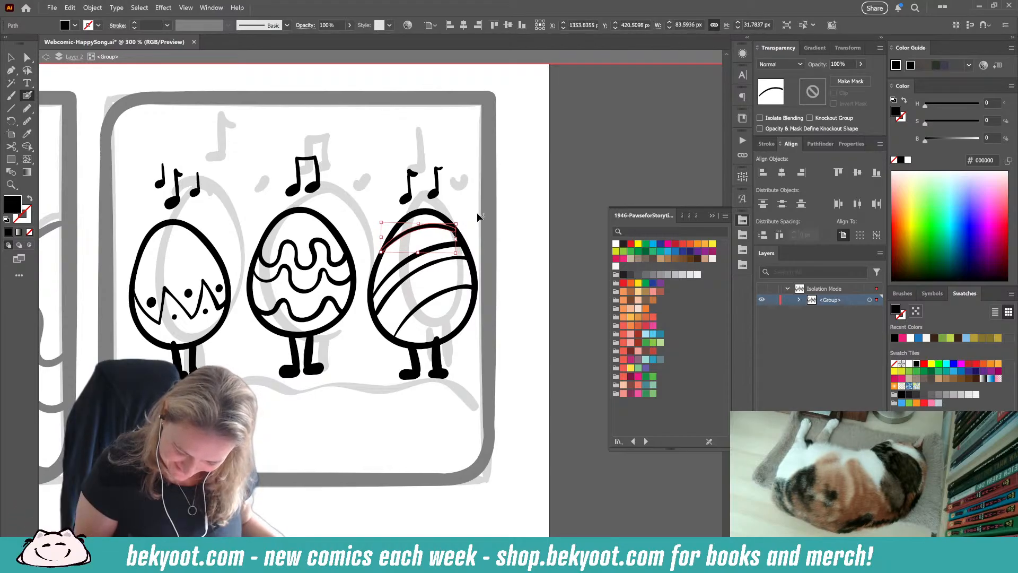
pyautogui.keyDown('ctrl'); pyautogui.click(479, 217); pyautogui.keyUp('ctrl')
# Step: Ink grass tufts and short ground lines with the Blob Brush around the feet of the three eggs
pyautogui.click(27, 109)
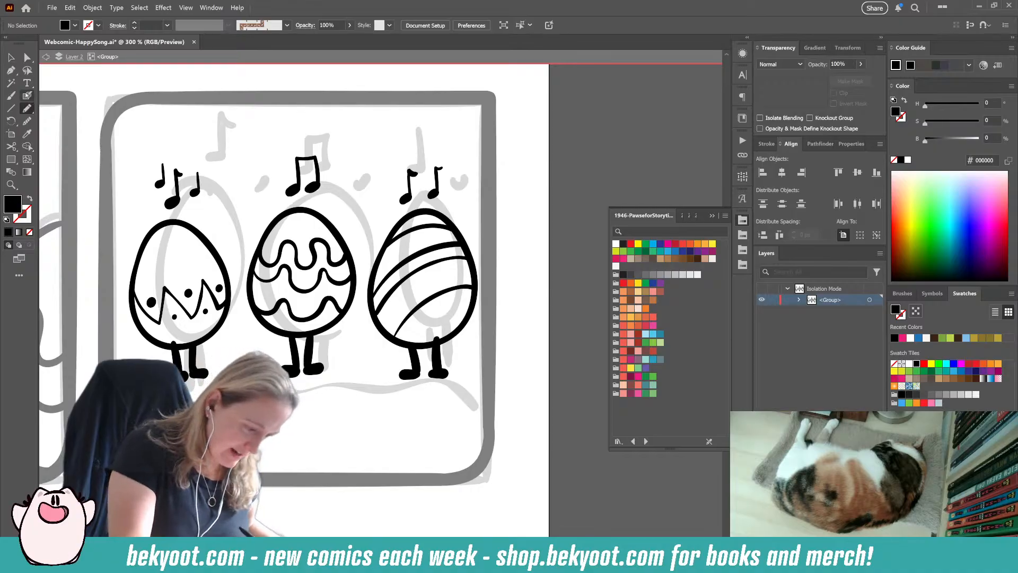
pyautogui.click(27, 95)
pyautogui.moveTo(288, 395); pyautogui.dragTo(384, 384)
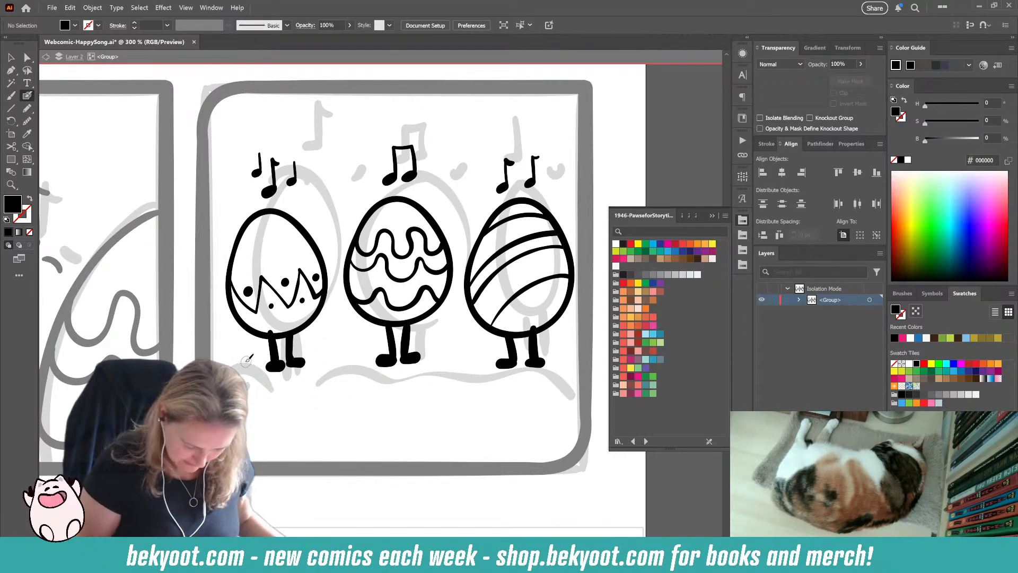
pyautogui.moveTo(257, 370)
pyautogui.mouseDown()
pyautogui.moveTo(245, 346)
pyautogui.moveTo(250, 365)
pyautogui.moveTo(236, 351)
pyautogui.moveTo(261, 357)
pyautogui.mouseUp()
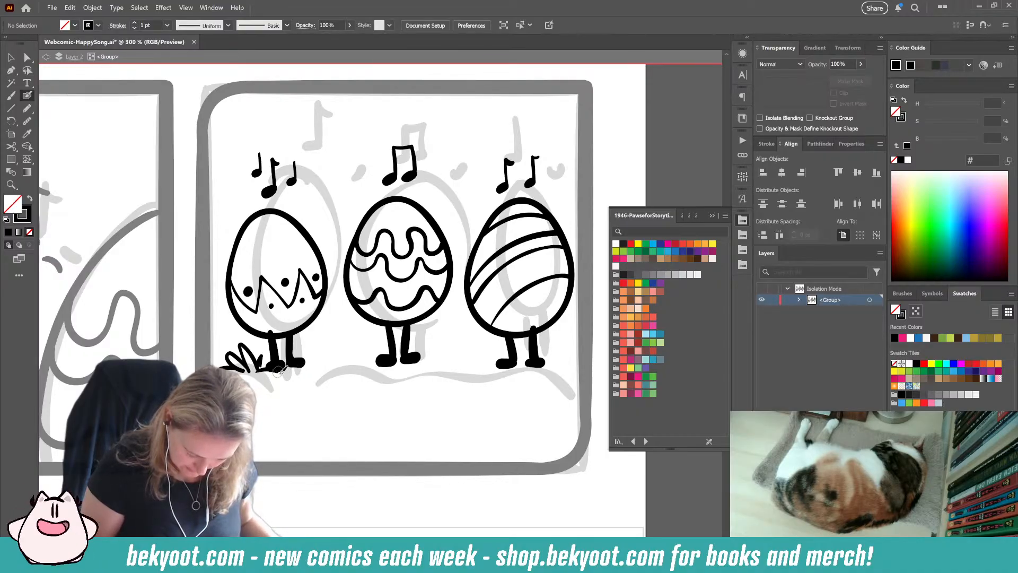
pyautogui.moveTo(268, 369)
pyautogui.mouseDown()
pyautogui.moveTo(319, 368)
pyautogui.moveTo(321, 342)
pyautogui.moveTo(322, 362)
pyautogui.moveTo(339, 336)
pyautogui.moveTo(335, 352)
pyautogui.moveTo(391, 365)
pyautogui.moveTo(367, 372)
pyautogui.moveTo(446, 371)
pyautogui.moveTo(439, 344)
pyautogui.moveTo(468, 333)
pyautogui.moveTo(465, 353)
pyautogui.moveTo(495, 364)
pyautogui.mouseUp()
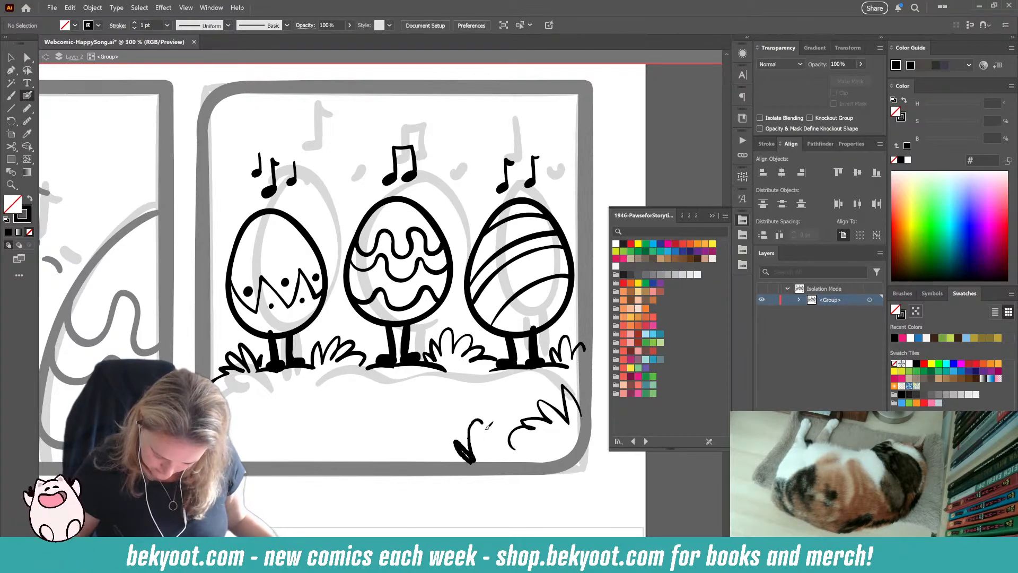
# Step: Ink foreground grass clumps in both lower corners of the third panel, undoing the stray stroke in the middle
pyautogui.moveTo(481, 431)
pyautogui.mouseDown()
pyautogui.moveTo(493, 450)
pyautogui.moveTo(513, 447)
pyautogui.moveTo(437, 465)
pyautogui.moveTo(467, 449)
pyautogui.mouseUp()
pyautogui.moveTo(360, 401)
pyautogui.mouseDown()
pyautogui.moveTo(375, 382)
pyautogui.moveTo(379, 401)
pyautogui.mouseUp()
pyautogui.hotkey('ctrl', 'z')
pyautogui.moveTo(303, 380)
pyautogui.mouseDown()
pyautogui.moveTo(334, 391)
pyautogui.moveTo(329, 419)
pyautogui.moveTo(417, 445)
pyautogui.moveTo(368, 426)
pyautogui.moveTo(355, 454)
pyautogui.mouseUp()
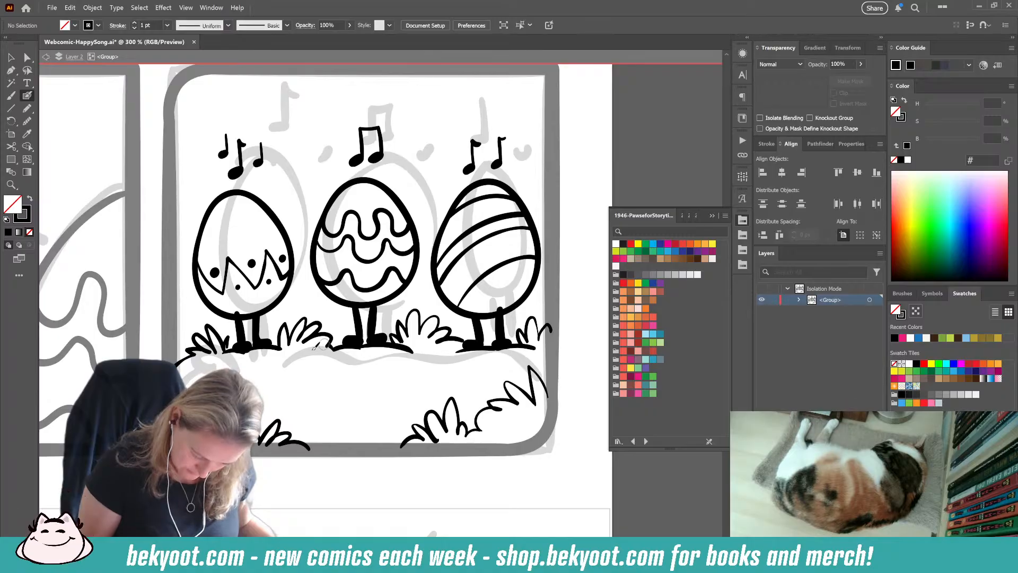
pyautogui.moveTo(360, 414); pyautogui.dragTo(378, 411)
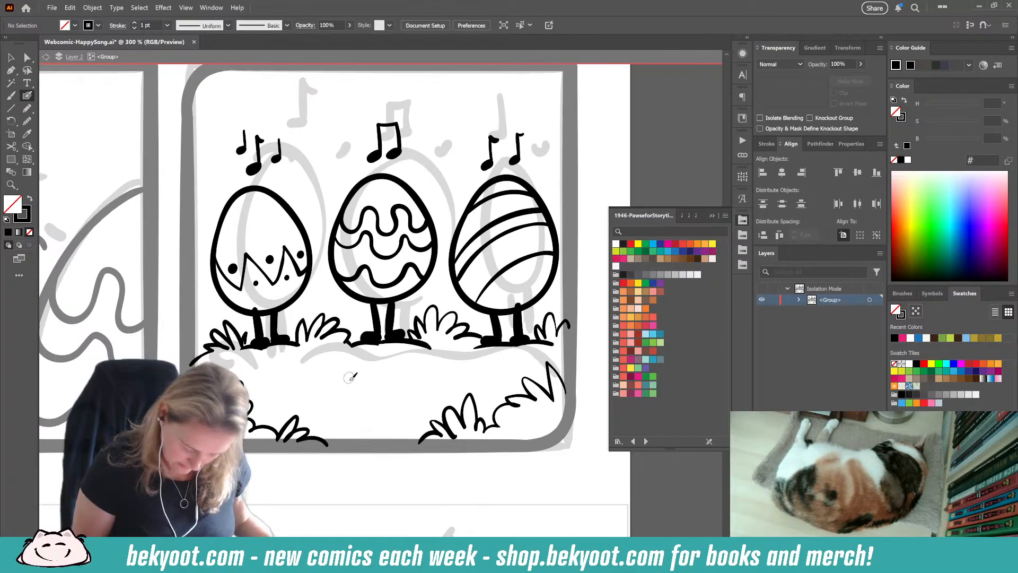
# Step: Shade the undersides of the three eggs with black-filled pencil crescents at 30% opacity
pyautogui.click(27, 134)
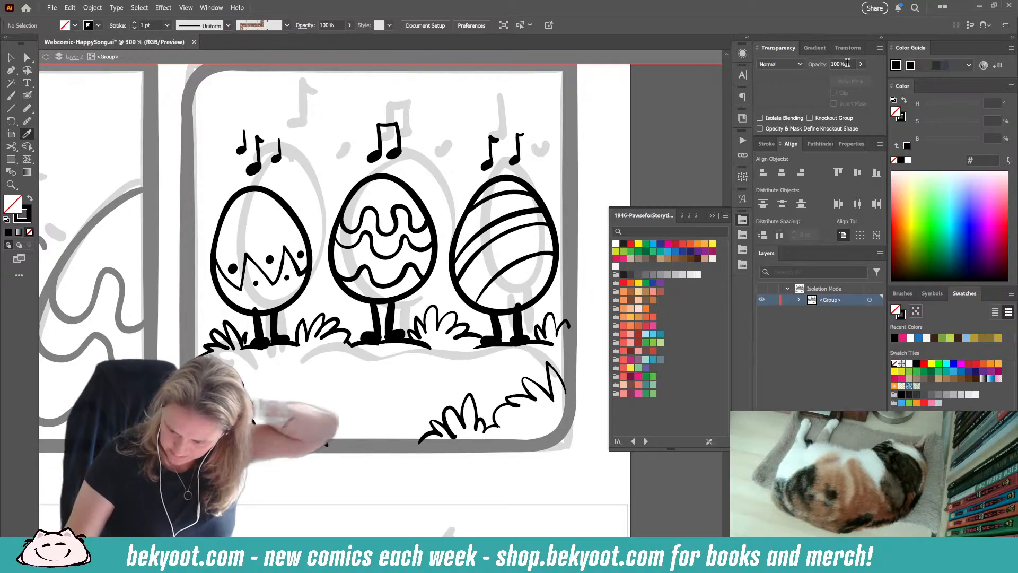
pyautogui.click(826, 66)
pyautogui.write('30')
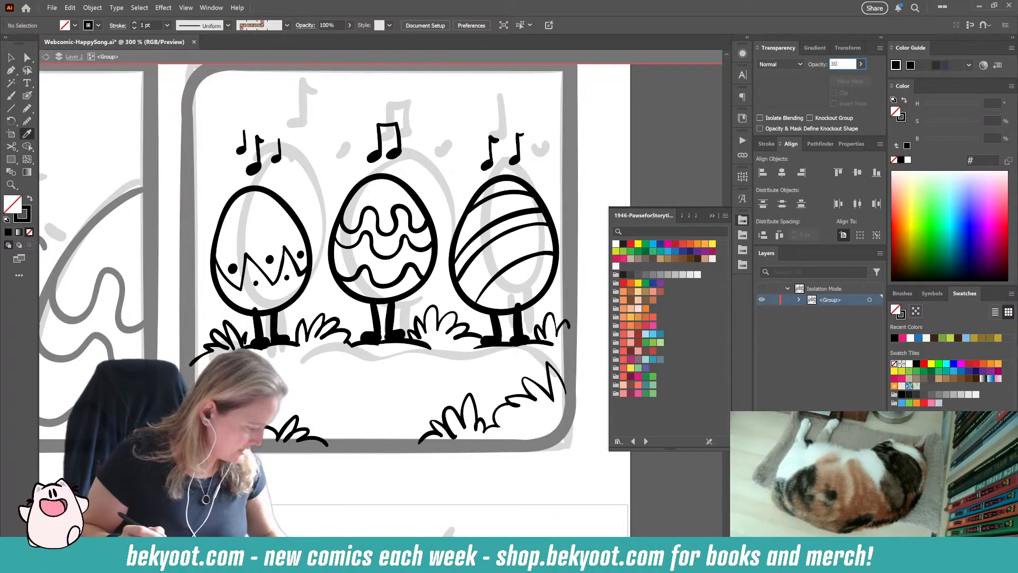
pyautogui.press('Return')
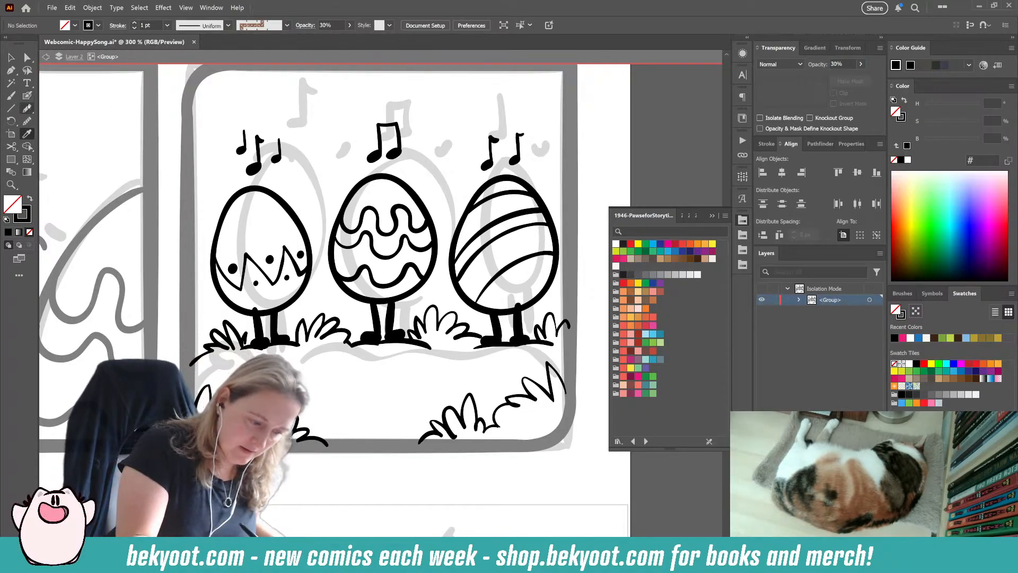
pyautogui.press('n')
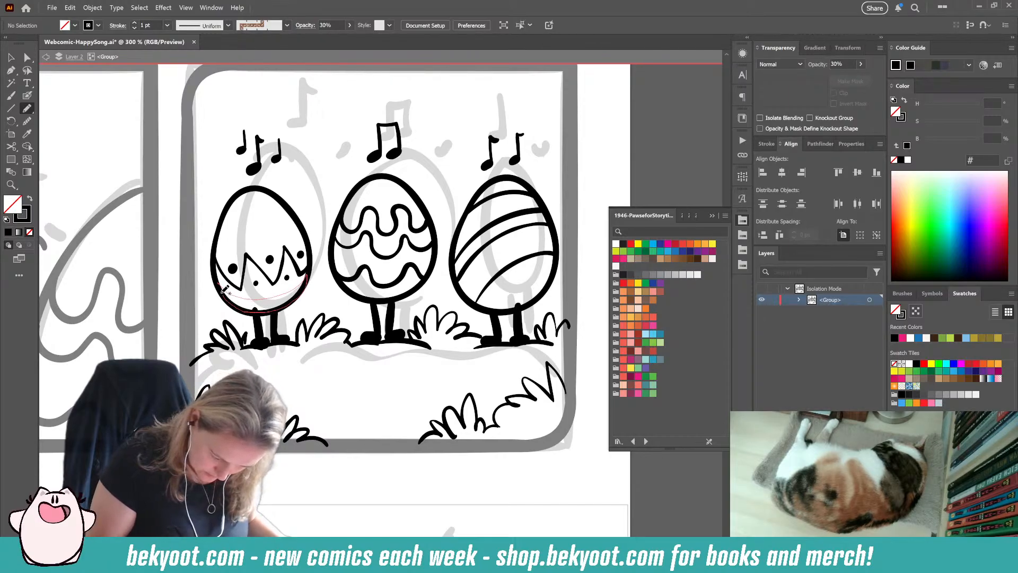
pyautogui.moveTo(225, 290); pyautogui.dragTo(217, 282)
pyautogui.hotkey('shift', 'x')
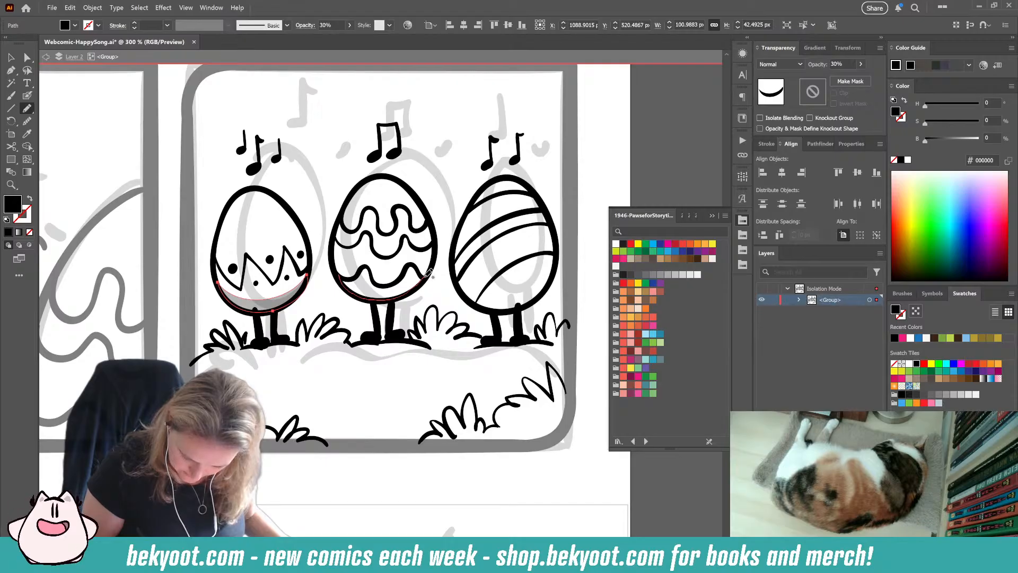
pyautogui.moveTo(373, 287); pyautogui.dragTo(342, 276)
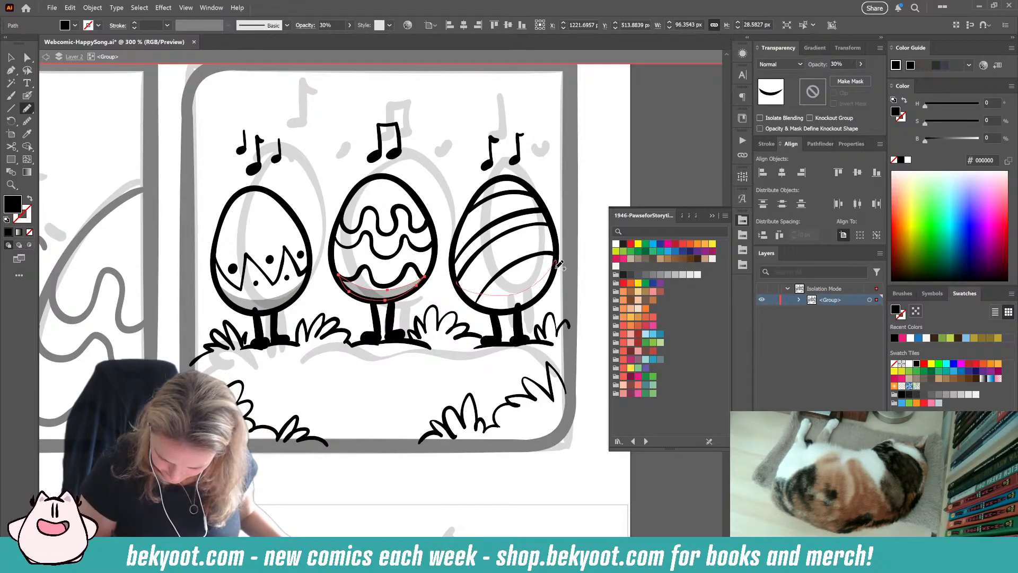
pyautogui.moveTo(477, 301); pyautogui.dragTo(456, 281)
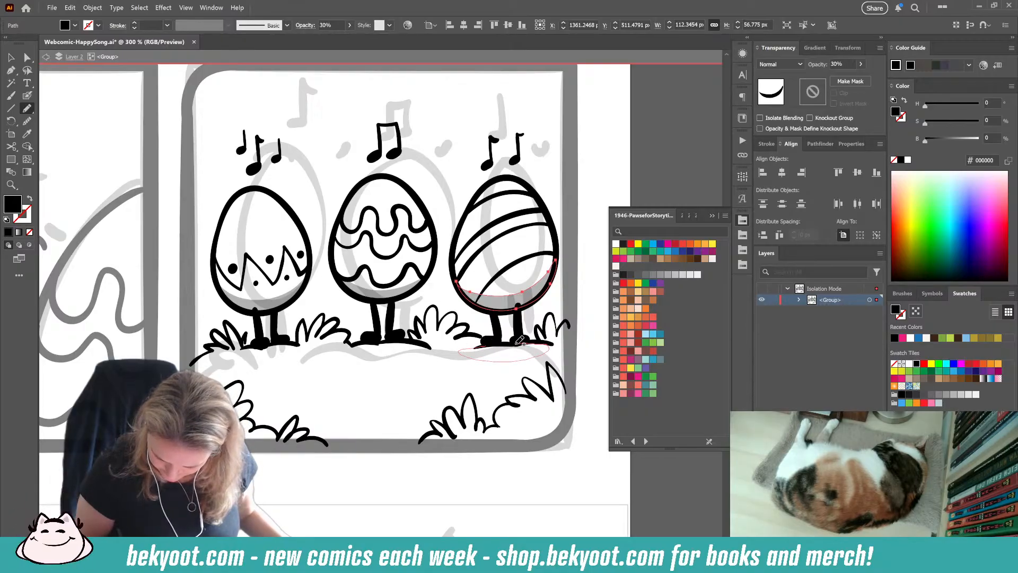
# Step: Draw flat oval ground shadows under the feet of all three eggs at 30% opacity
pyautogui.moveTo(520, 340); pyautogui.dragTo(515, 344)
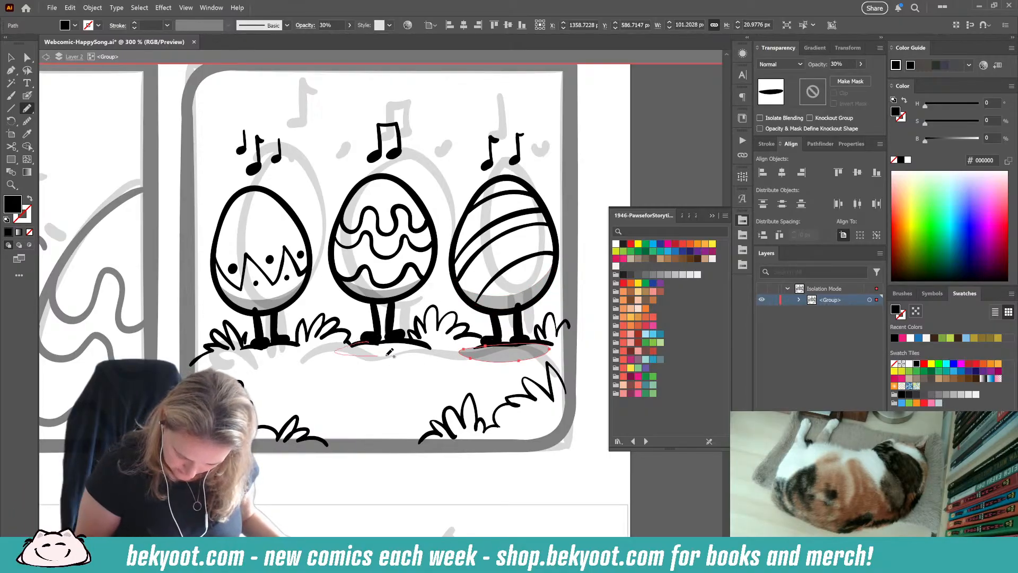
pyautogui.moveTo(425, 342); pyautogui.dragTo(427, 345)
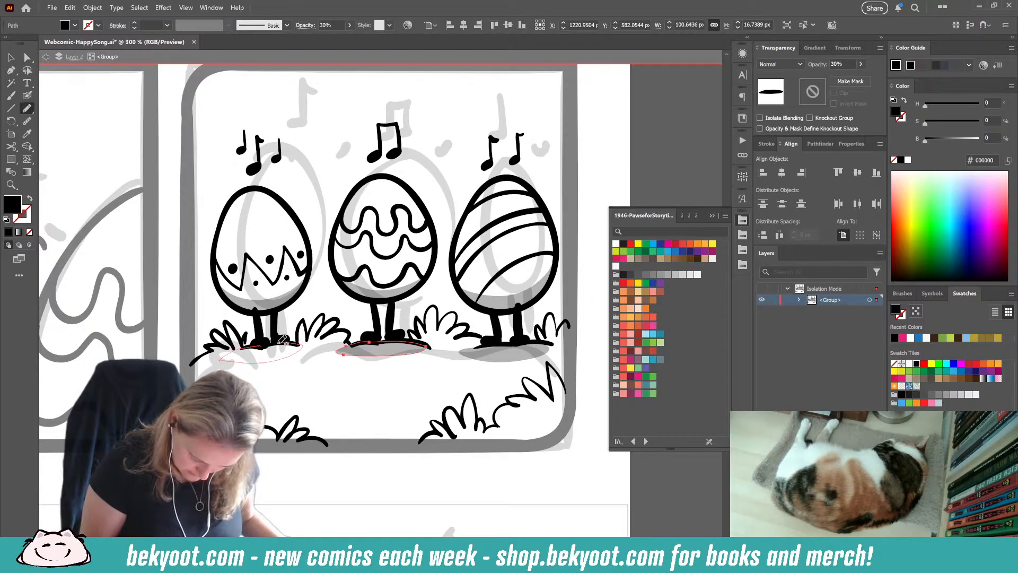
pyautogui.moveTo(283, 339); pyautogui.dragTo(247, 342)
# Step: Brush small faint grass marks at 30% opacity across the open ground in front of the eggs
pyautogui.click(27, 96)
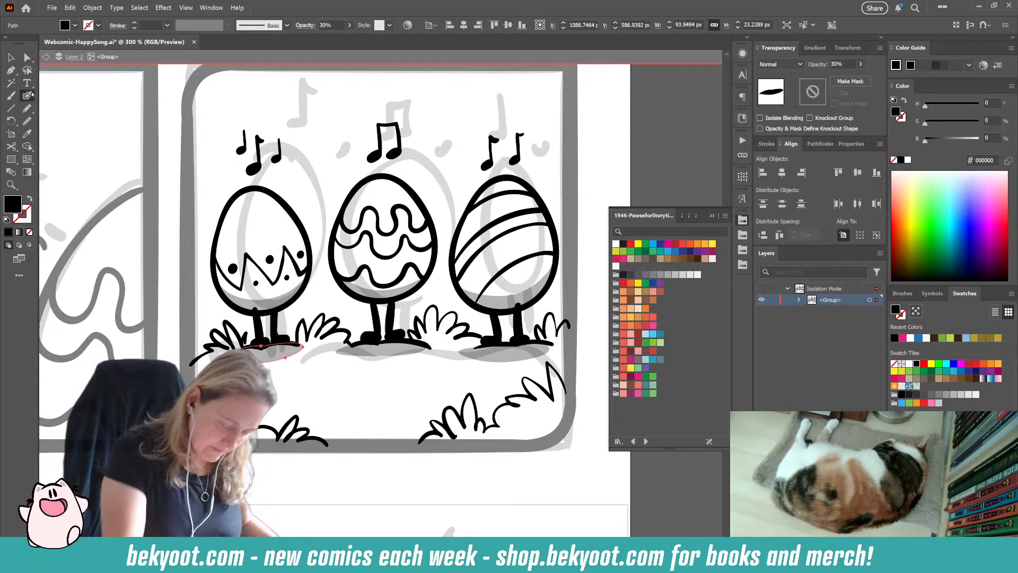
pyautogui.moveTo(314, 387)
pyautogui.mouseDown()
pyautogui.moveTo(347, 374)
pyautogui.moveTo(439, 380)
pyautogui.mouseUp()
pyautogui.click(336, 385)
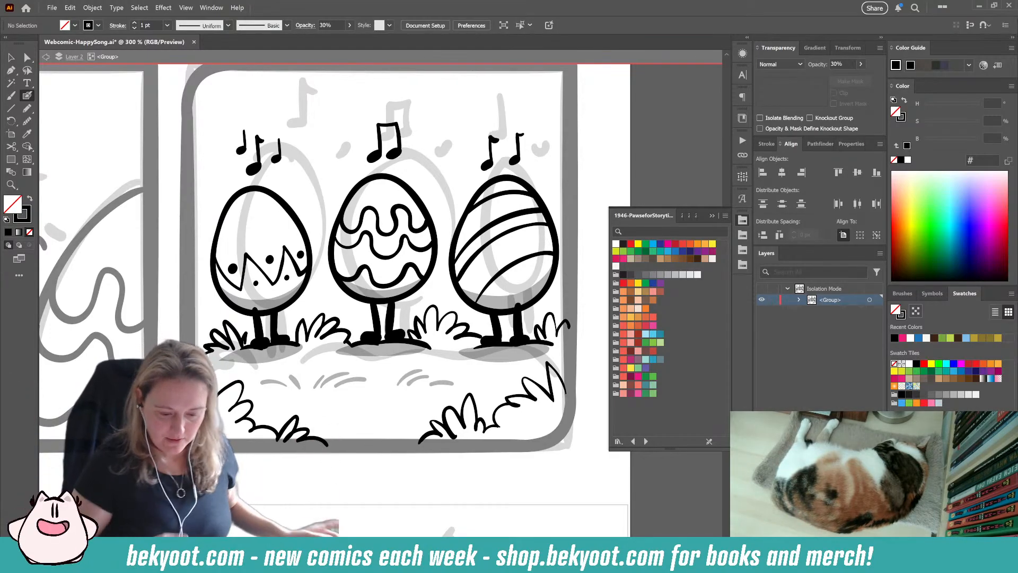
# Step: Return to solid black at 100% opacity and scatter small hearts around the music notes above the three eggs
pyautogui.keyDown('ctrl'); pyautogui.click(470, 335); pyautogui.keyUp('ctrl')
pyautogui.keyDown('ctrl'); pyautogui.click(578, 211); pyautogui.keyUp('ctrl')
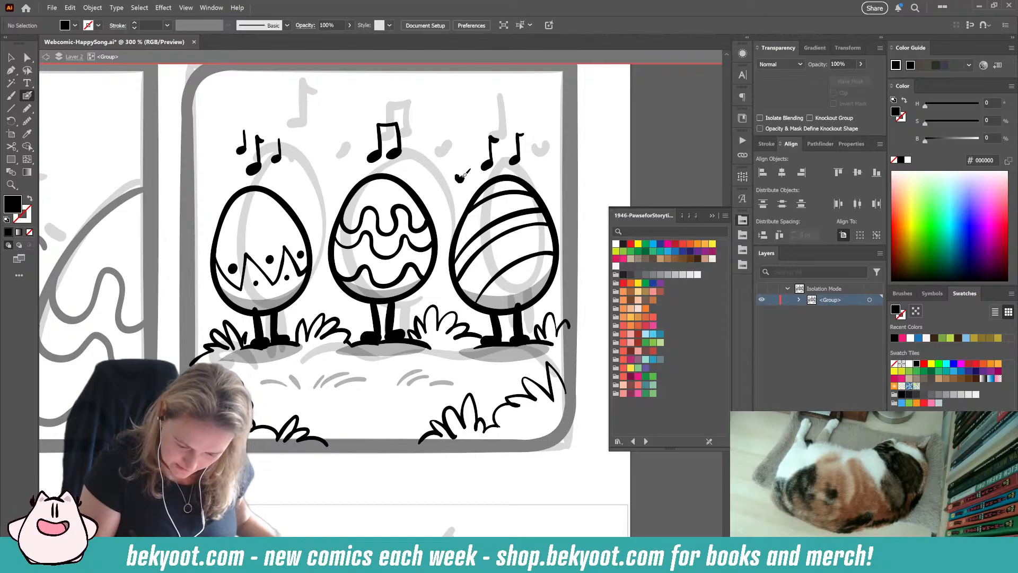
pyautogui.hotkey('shift', 'x')
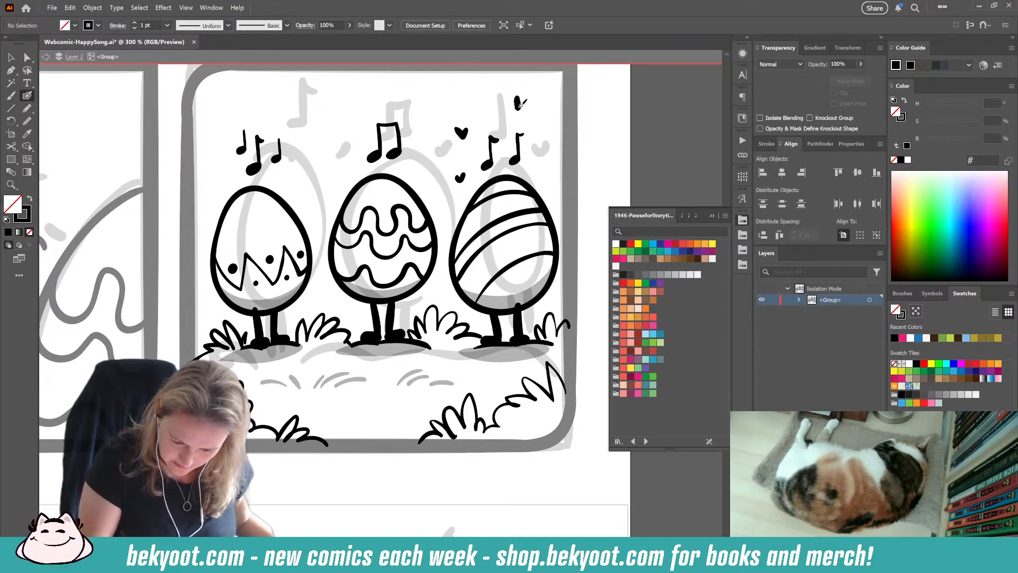
pyautogui.click(337, 169)
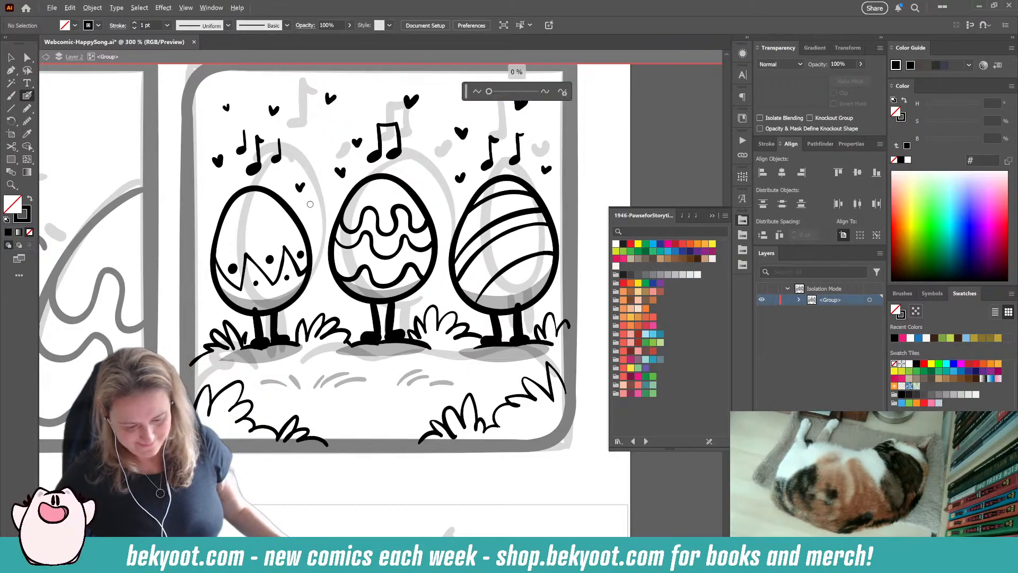
# Step: Leave the third panel's group isolation and return to the full page artwork
pyautogui.hotkey('ctrl', '-')
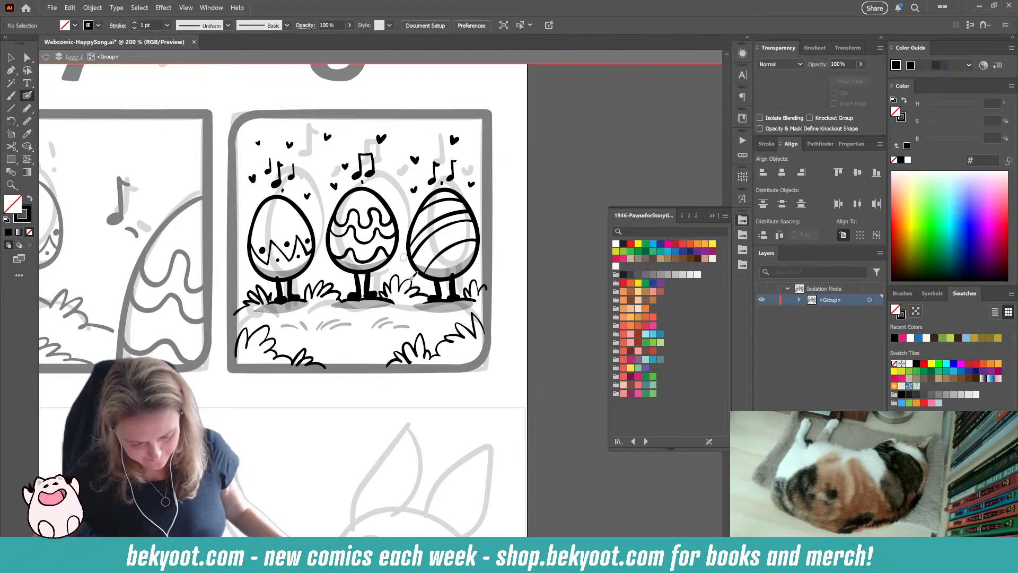
pyautogui.scroll(-1, 411, 366)
pyautogui.moveTo(348, 383); pyautogui.dragTo(415, 328)
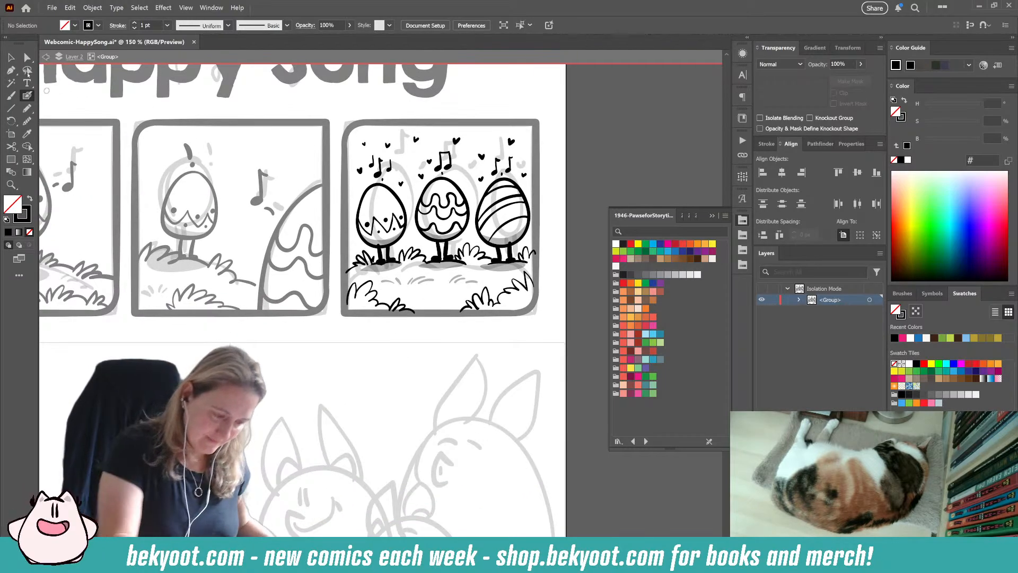
pyautogui.click(12, 58)
pyautogui.doubleClick(339, 381)
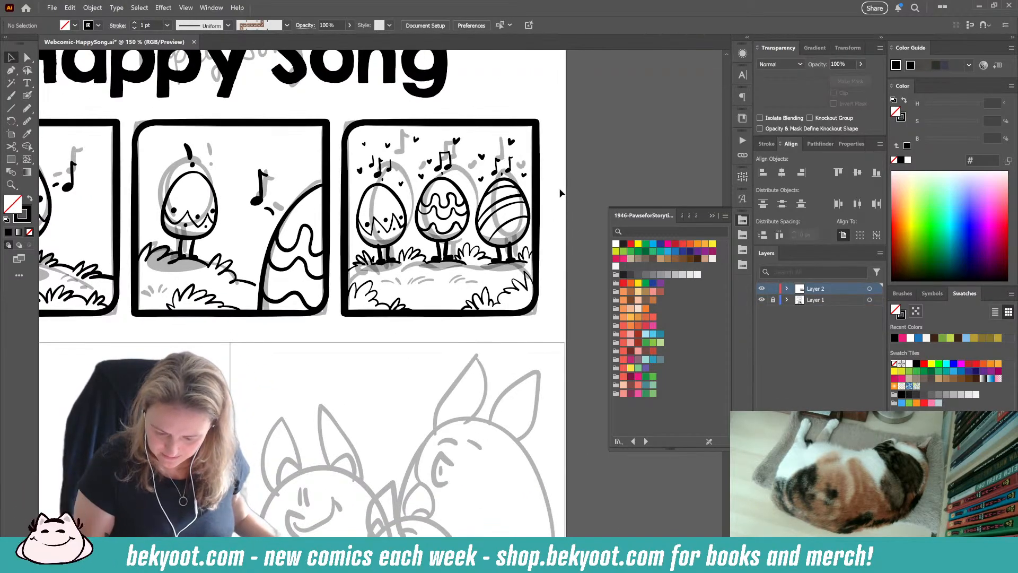
# Step: Lock Layer 2, unlock Layer 1, and move the top row's faded sketch off the artboard to the left
pyautogui.scroll(-2, 294, 253)
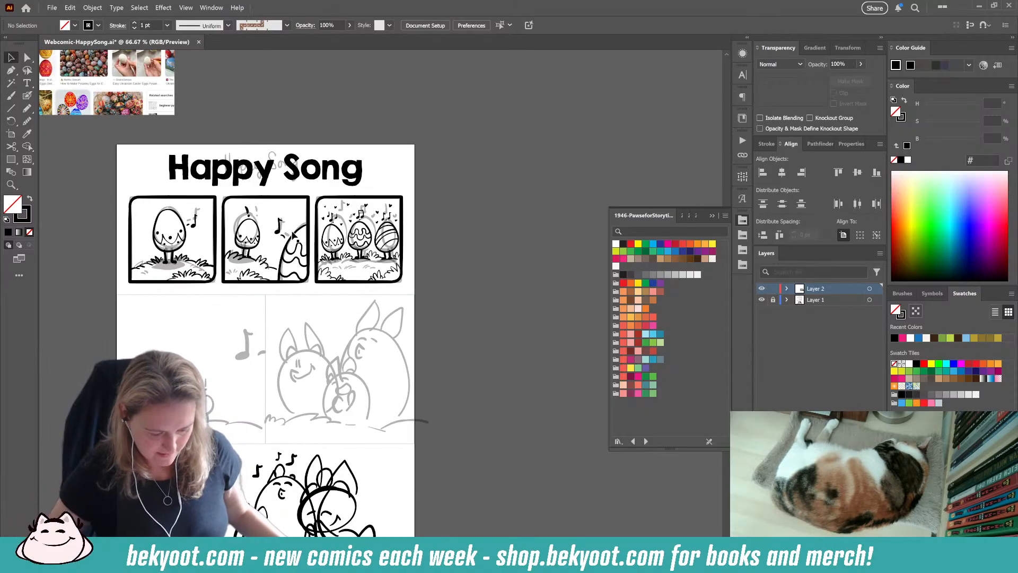
pyautogui.moveTo(451, 339); pyautogui.dragTo(595, 336)
pyautogui.click(773, 289)
pyautogui.click(772, 300)
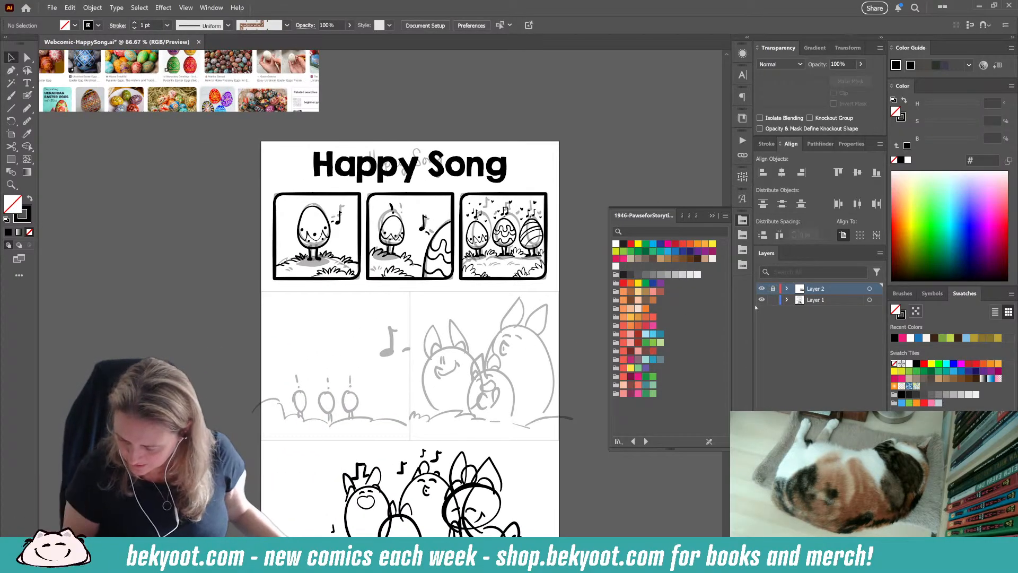
pyautogui.moveTo(250, 139)
pyautogui.mouseDown()
pyautogui.moveTo(554, 273)
pyautogui.moveTo(552, 262)
pyautogui.moveTo(147, 264)
pyautogui.mouseUp()
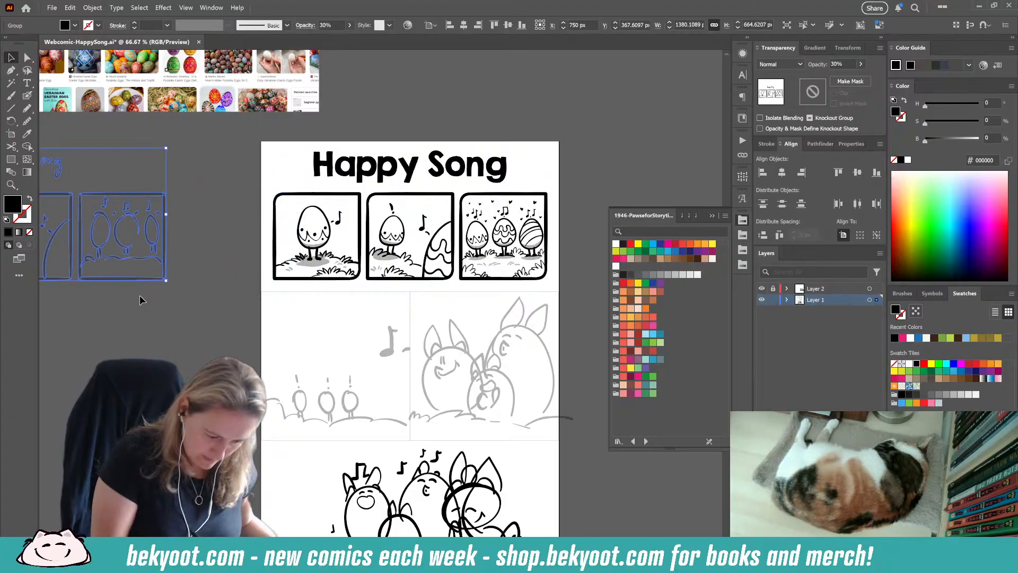
pyautogui.click(484, 418)
pyautogui.moveTo(485, 417); pyautogui.dragTo(422, 351)
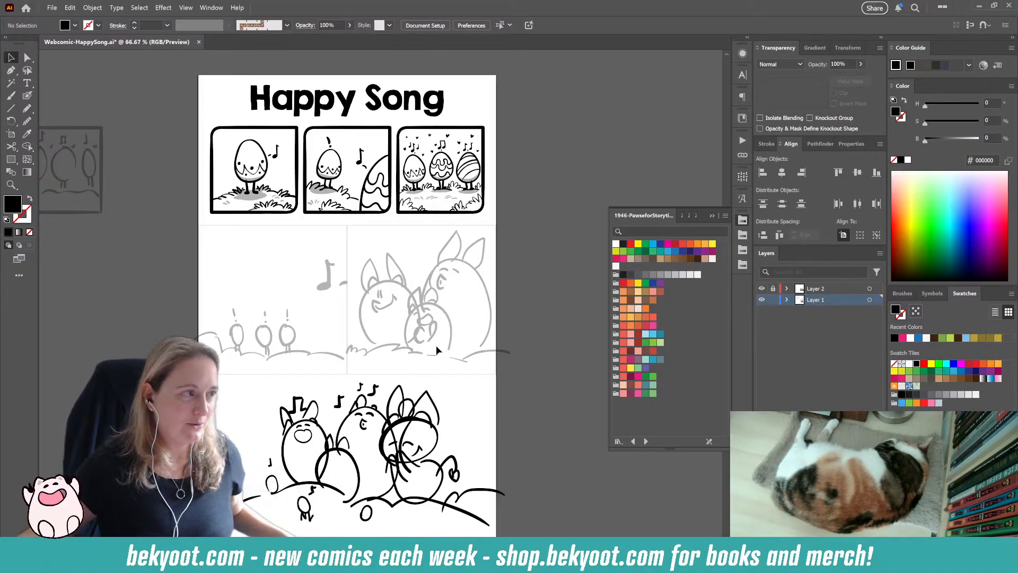
pyautogui.scroll(1, 300, 333)
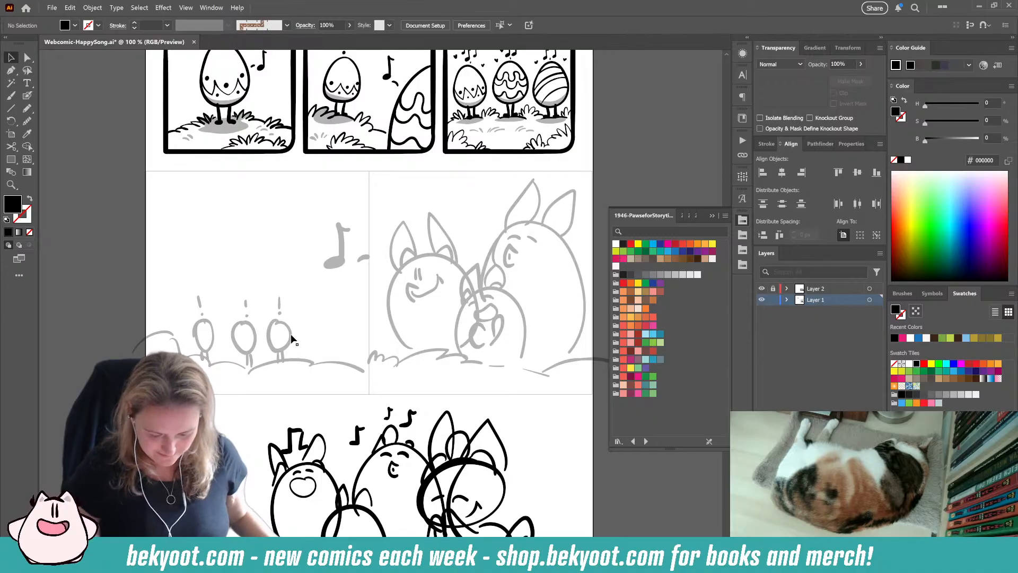
pyautogui.moveTo(352, 389); pyautogui.dragTo(421, 351)
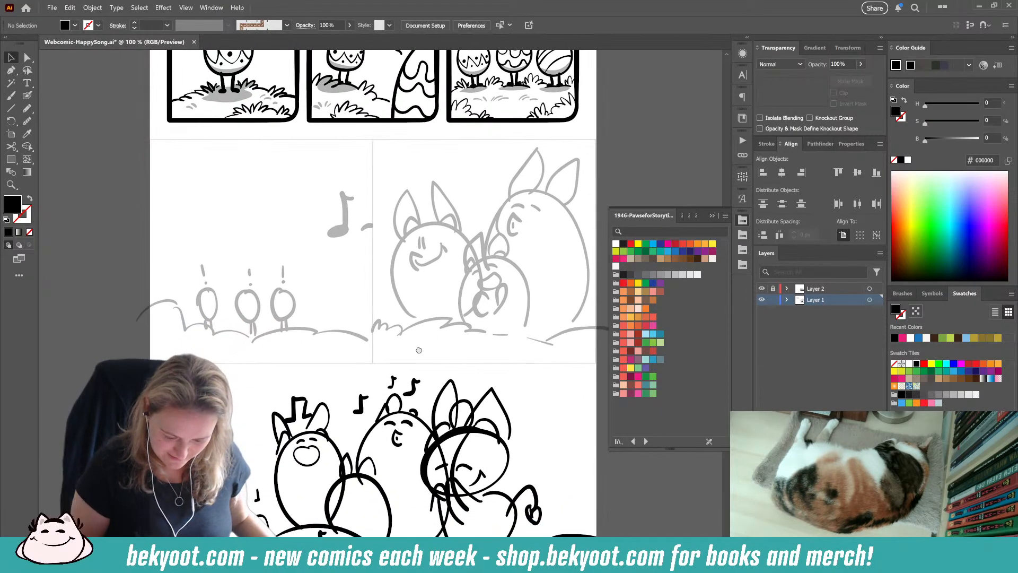
pyautogui.moveTo(466, 233); pyautogui.dragTo(430, 305)
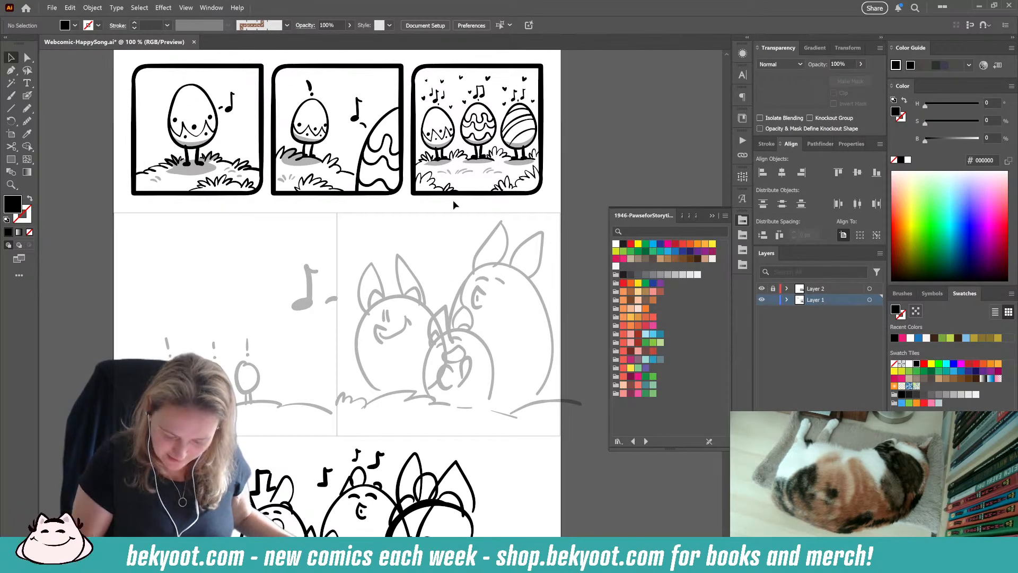
pyautogui.moveTo(292, 398); pyautogui.dragTo(344, 359)
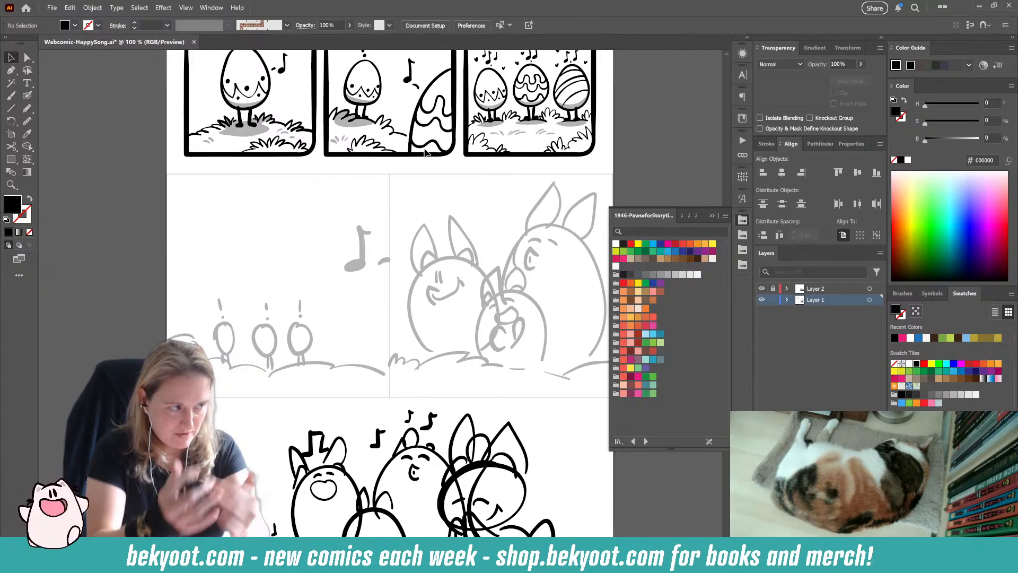
pyautogui.scroll(-1, 458, 272)
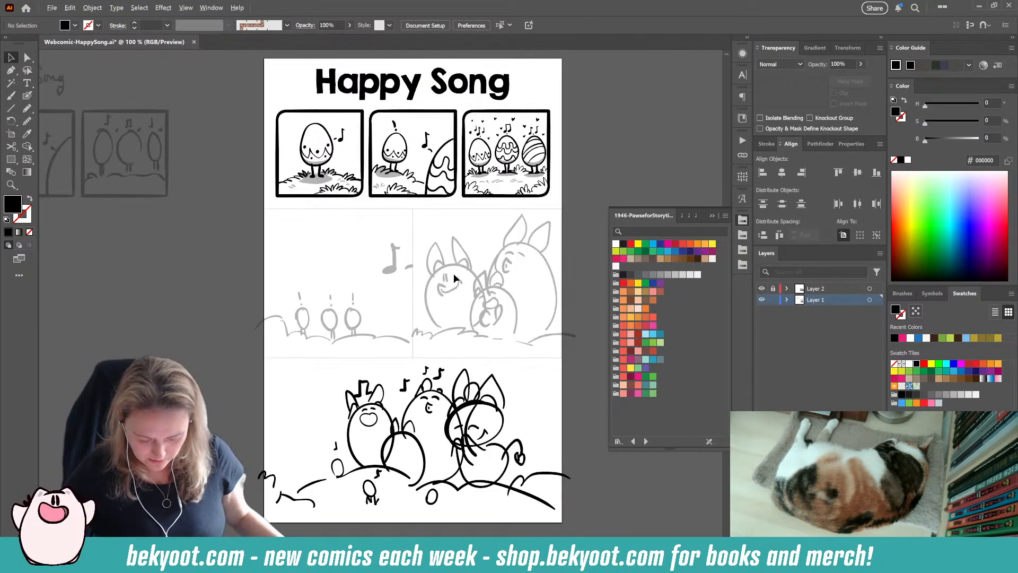
pyautogui.moveTo(475, 372); pyautogui.dragTo(444, 359)
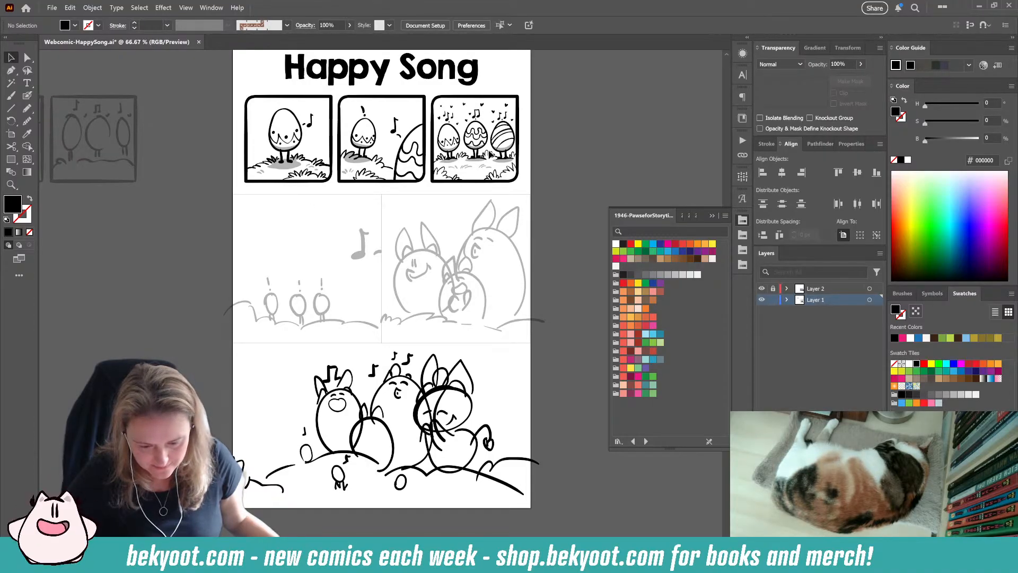
# Step: Set the Blob Brush size and its pressure variation to 20 pt, and collapse the floating swatch library
pyautogui.scroll(2, 327, 324)
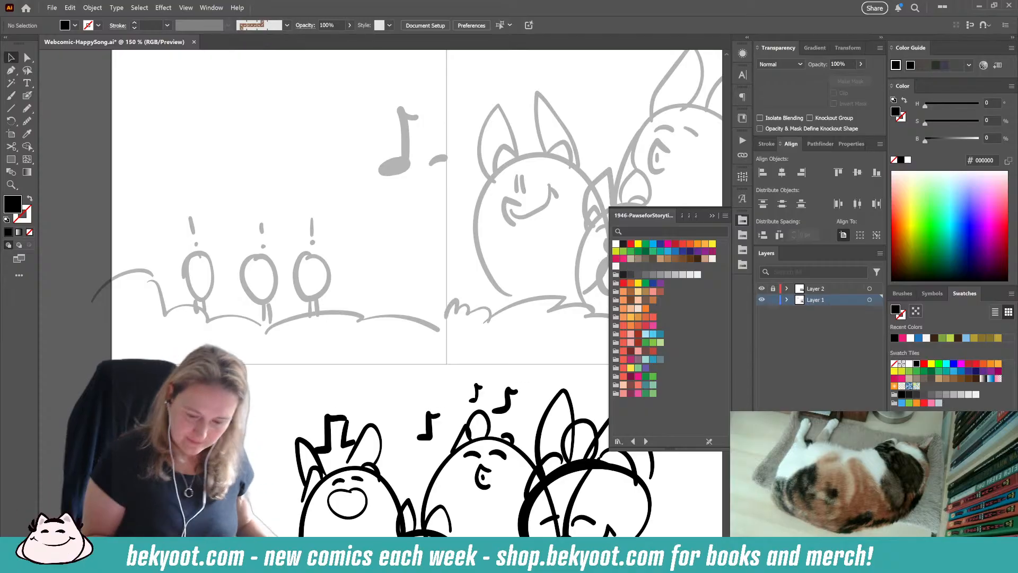
pyautogui.moveTo(250, 369); pyautogui.dragTo(256, 403)
pyautogui.hotkey('shift', 'b')
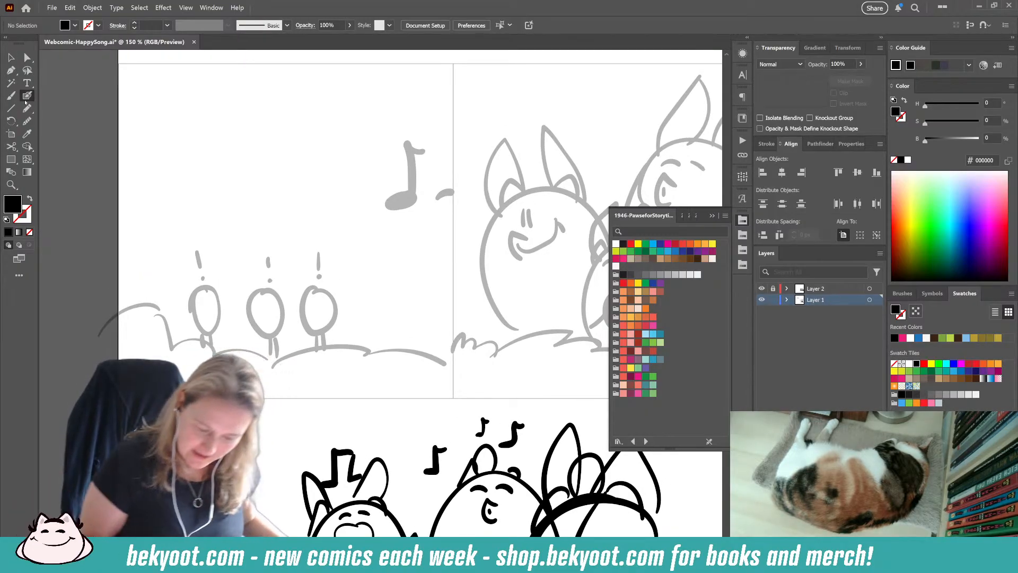
pyautogui.press('Return')
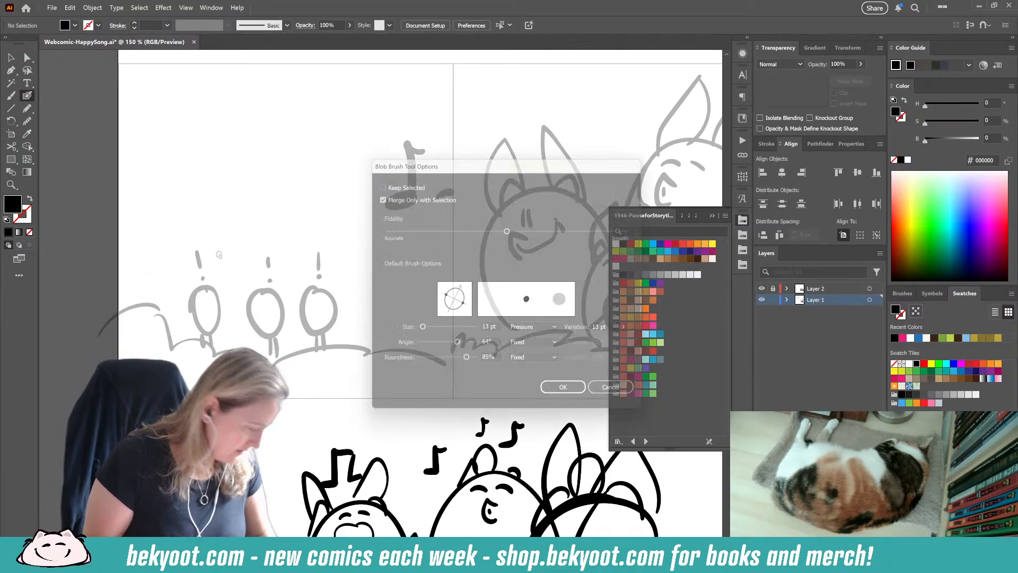
pyautogui.press('Return')
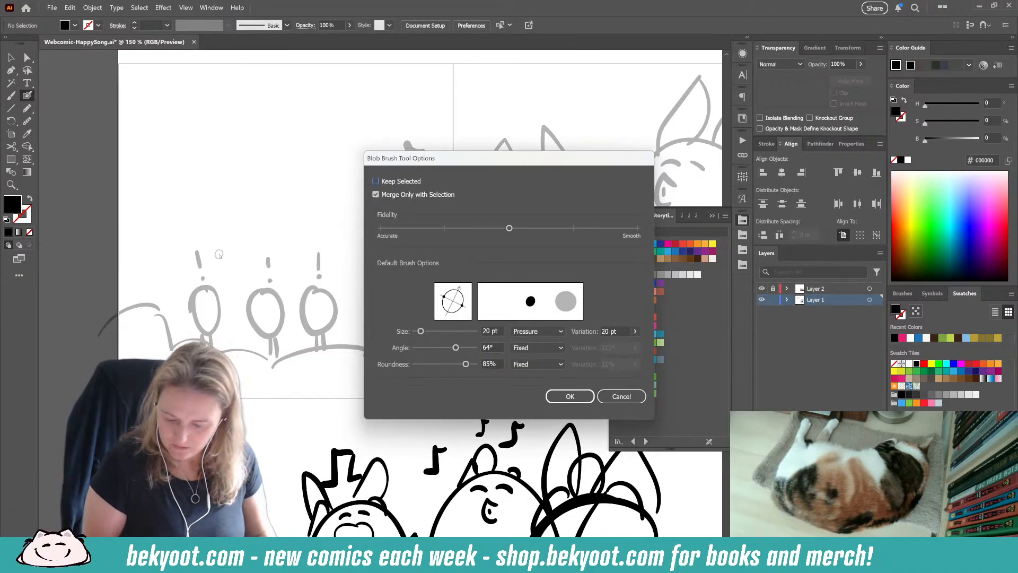
pyautogui.press('Return')
pyautogui.press('Return')
pyautogui.press('Return')
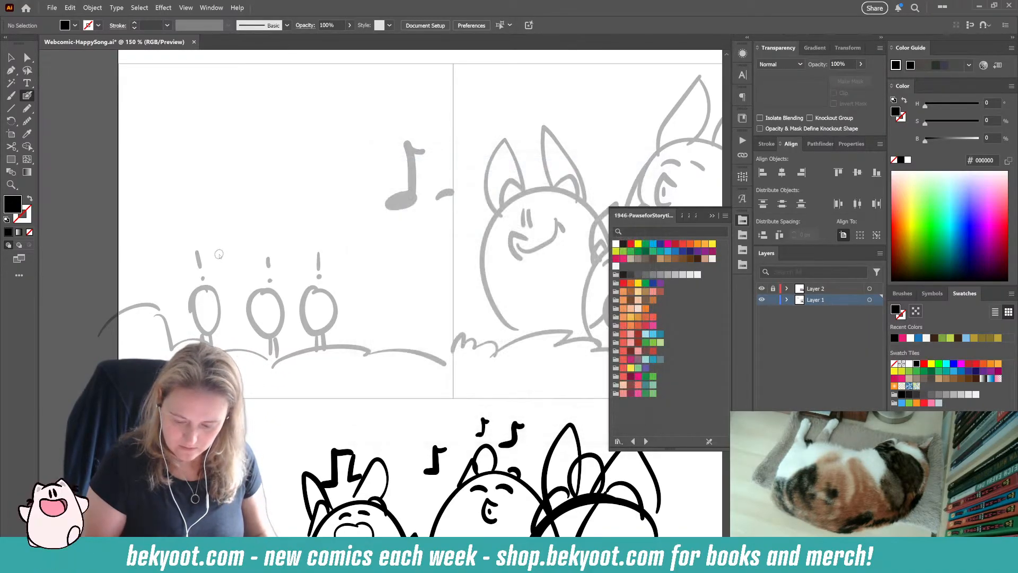
pyautogui.click(711, 215)
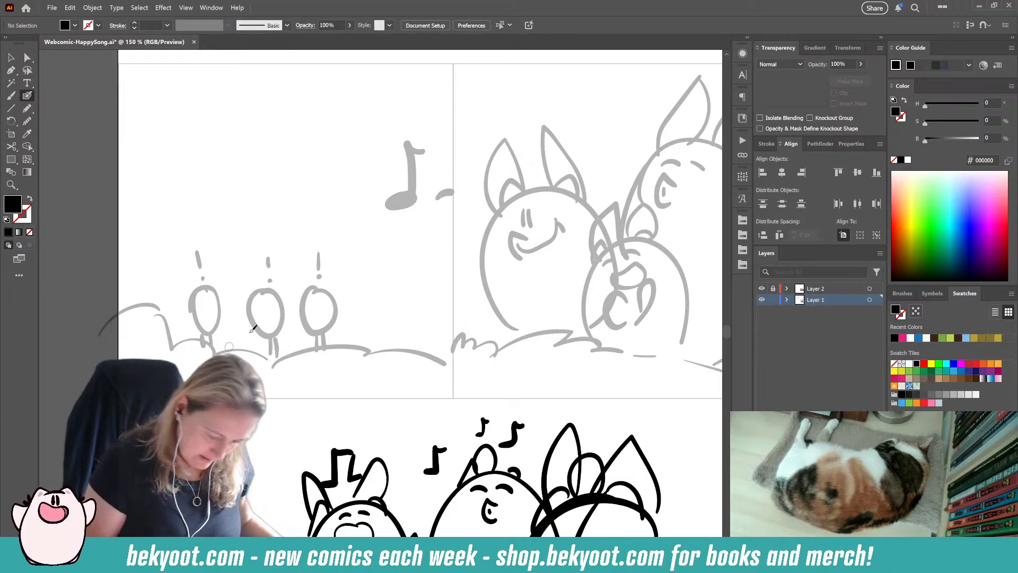
# Step: Try to ink the outline of the first small egg in the second row's left panel, and delete it
pyautogui.moveTo(386, 256); pyautogui.dragTo(380, 282)
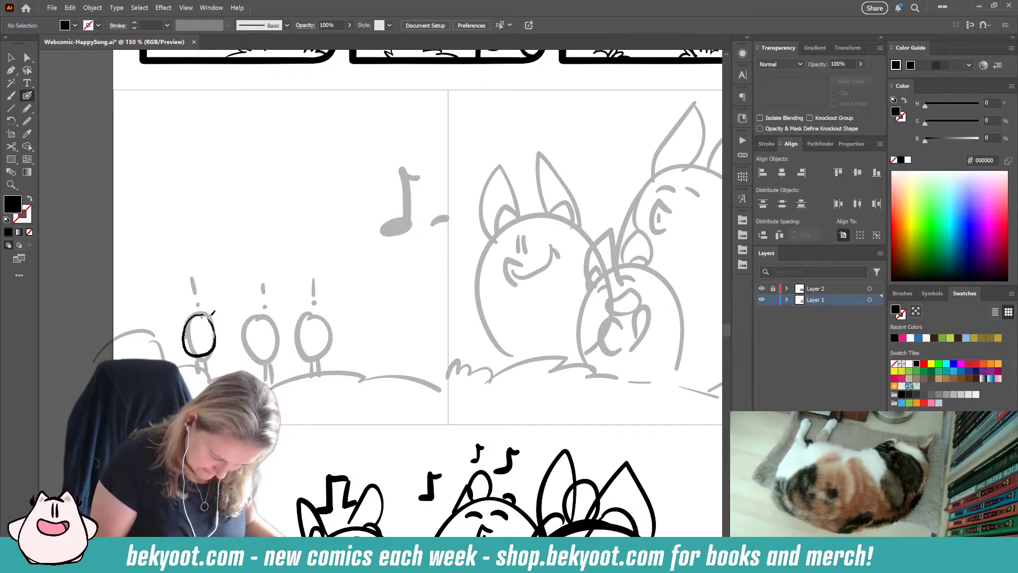
pyautogui.hotkey('shift', 'x')
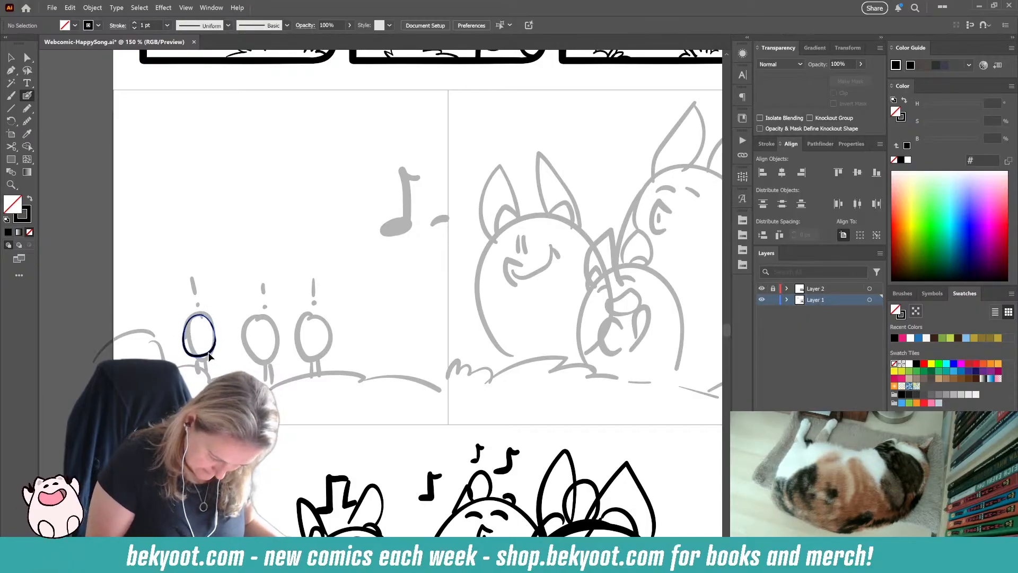
pyautogui.moveTo(209, 357); pyautogui.dragTo(210, 358)
pyautogui.press('ctrl')
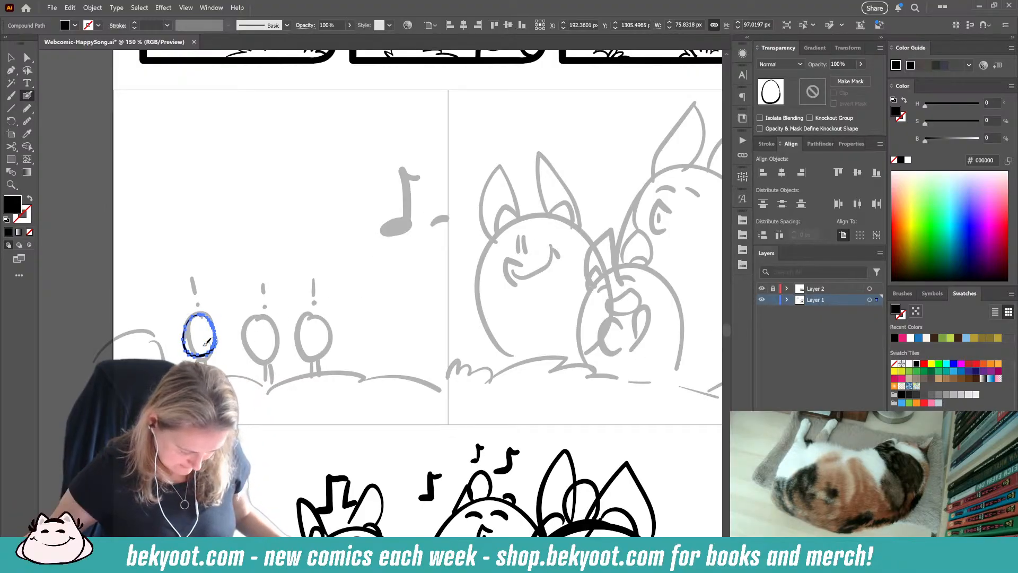
pyautogui.scroll(5, 207, 342)
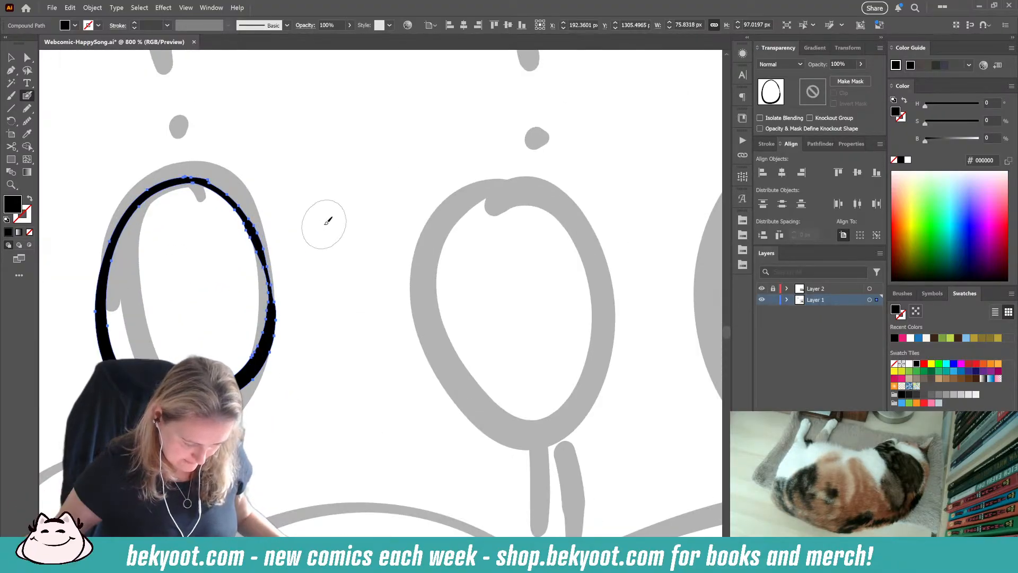
pyautogui.press('space')
pyautogui.moveTo(306, 394); pyautogui.dragTo(365, 406)
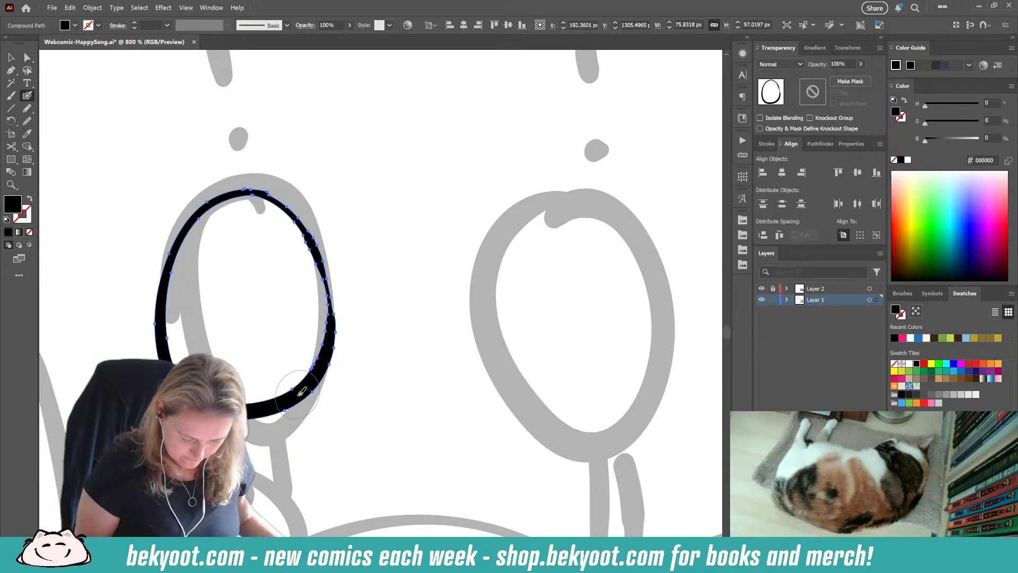
pyautogui.press('Delete')
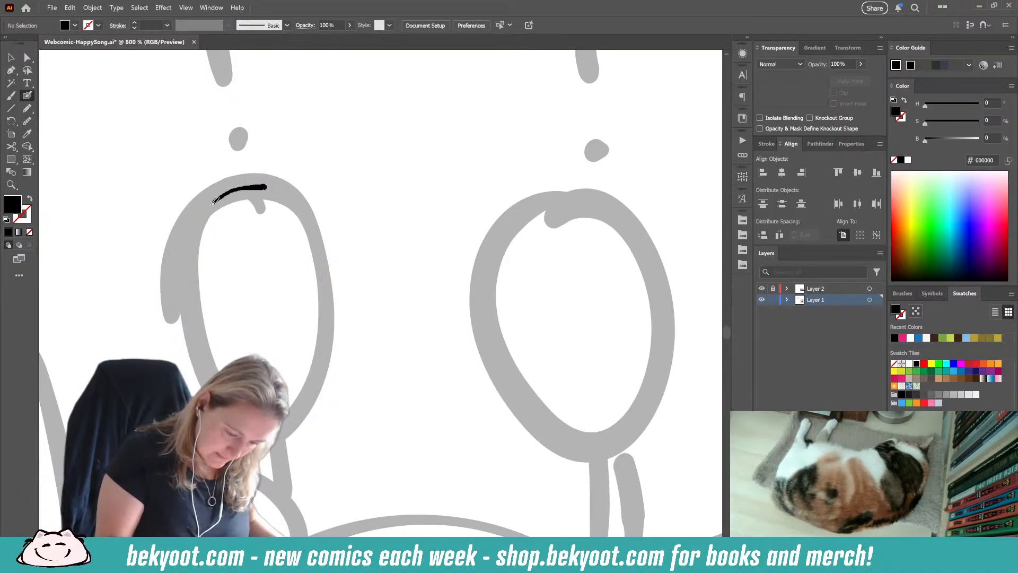
# Step: Try again to brush the first small egg's outline at close range, and delete the drawn shape
pyautogui.moveTo(214, 202); pyautogui.dragTo(186, 251)
pyautogui.hotkey('ctrl', 'z')
pyautogui.moveTo(268, 189)
pyautogui.mouseDown()
pyautogui.moveTo(234, 195)
pyautogui.moveTo(187, 253)
pyautogui.moveTo(177, 354)
pyautogui.mouseUp()
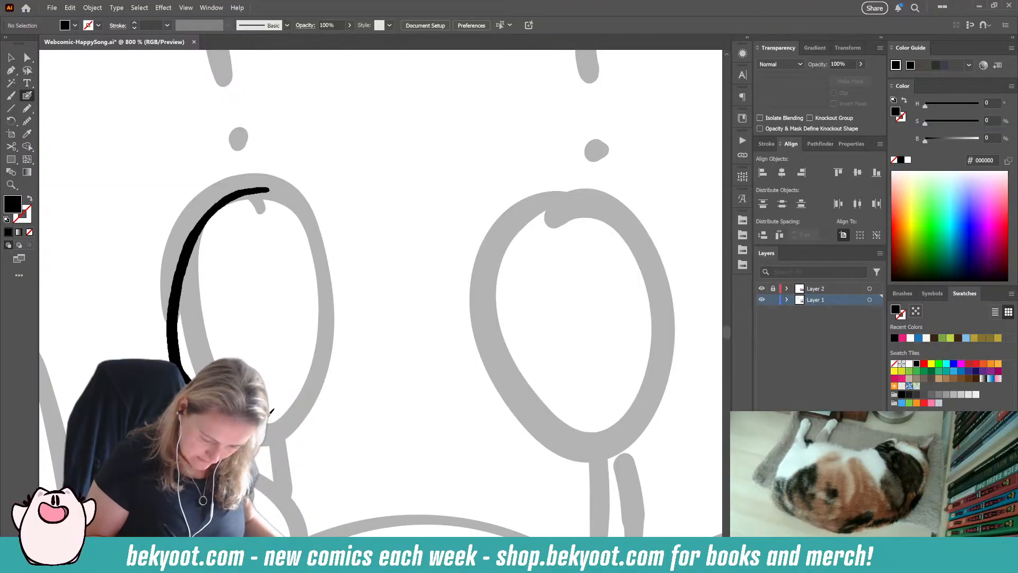
pyautogui.moveTo(272, 411)
pyautogui.mouseDown()
pyautogui.moveTo(342, 390)
pyautogui.moveTo(356, 340)
pyautogui.moveTo(334, 236)
pyautogui.moveTo(295, 196)
pyautogui.moveTo(265, 188)
pyautogui.mouseUp()
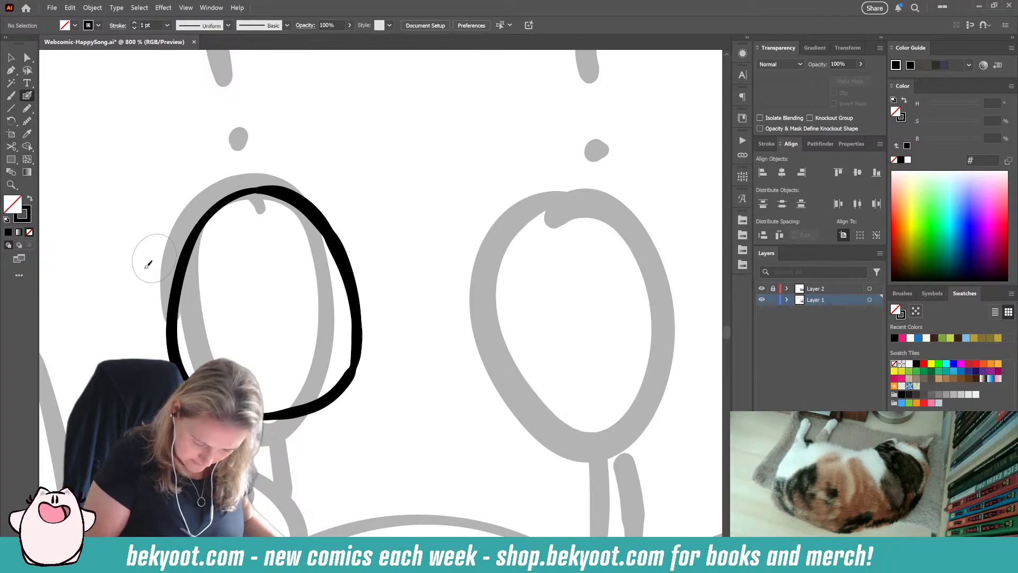
pyautogui.keyDown('ctrl'); pyautogui.click(330, 396); pyautogui.keyUp('ctrl')
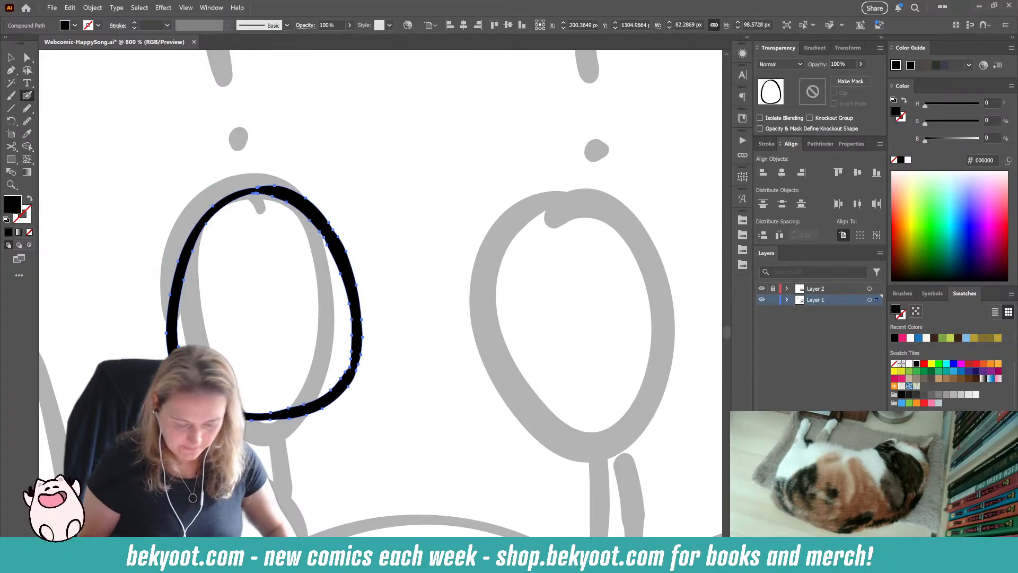
pyautogui.press('Delete')
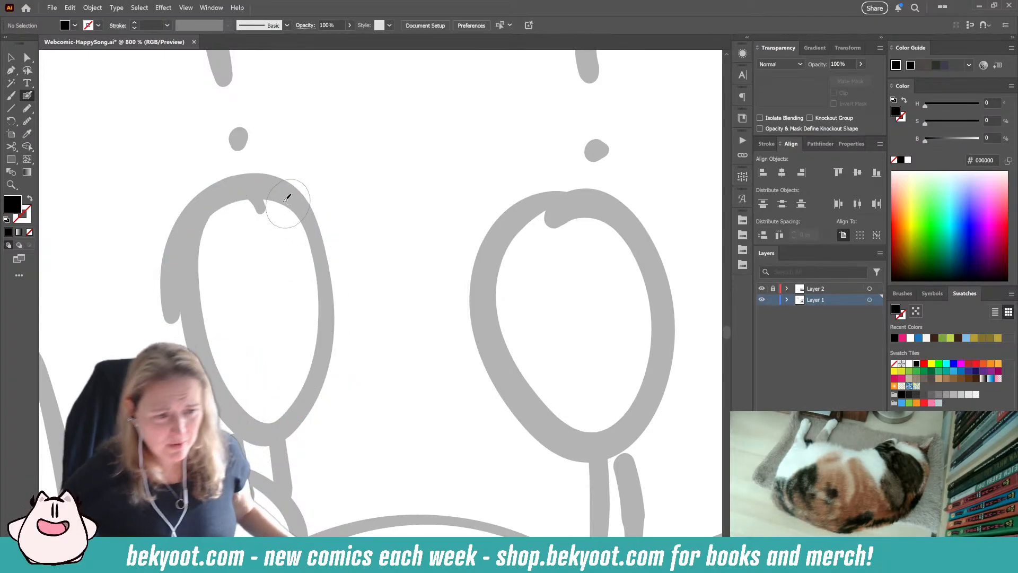
# Step: Try several wider black outlines over the first small egg's sketch, undoing each one
pyautogui.scroll(-3, 356, 174)
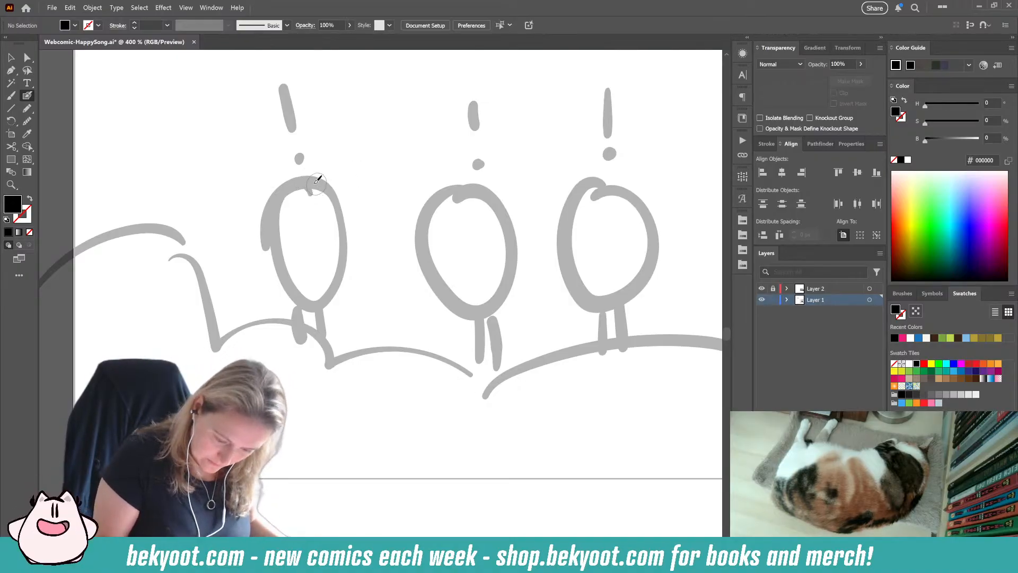
pyautogui.moveTo(271, 234)
pyautogui.mouseDown()
pyautogui.moveTo(288, 290)
pyautogui.moveTo(327, 295)
pyautogui.moveTo(348, 284)
pyautogui.mouseUp()
pyautogui.moveTo(364, 250)
pyautogui.mouseDown()
pyautogui.moveTo(346, 204)
pyautogui.moveTo(310, 181)
pyautogui.mouseUp()
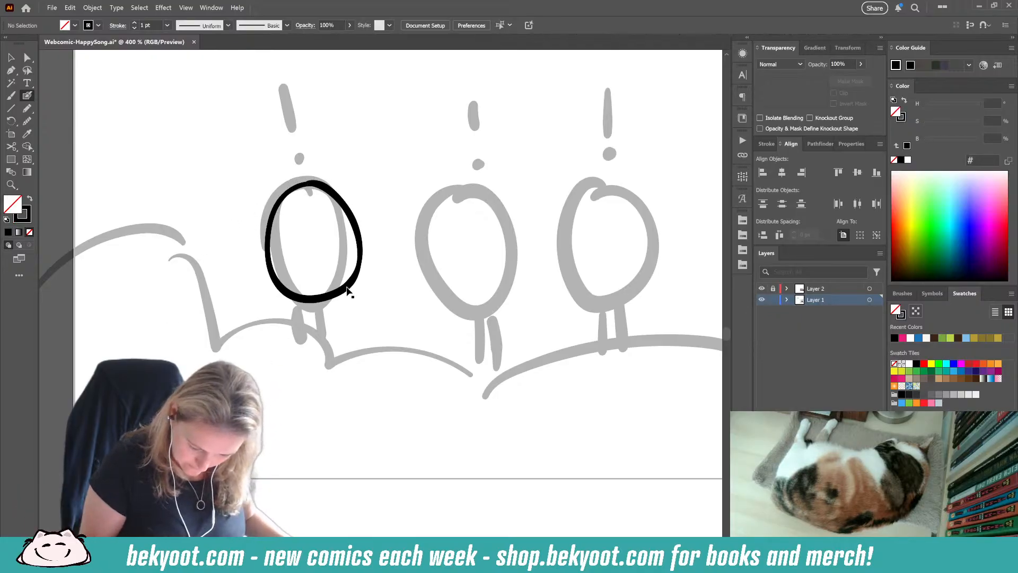
pyautogui.hotkey('ctrl', 'z')
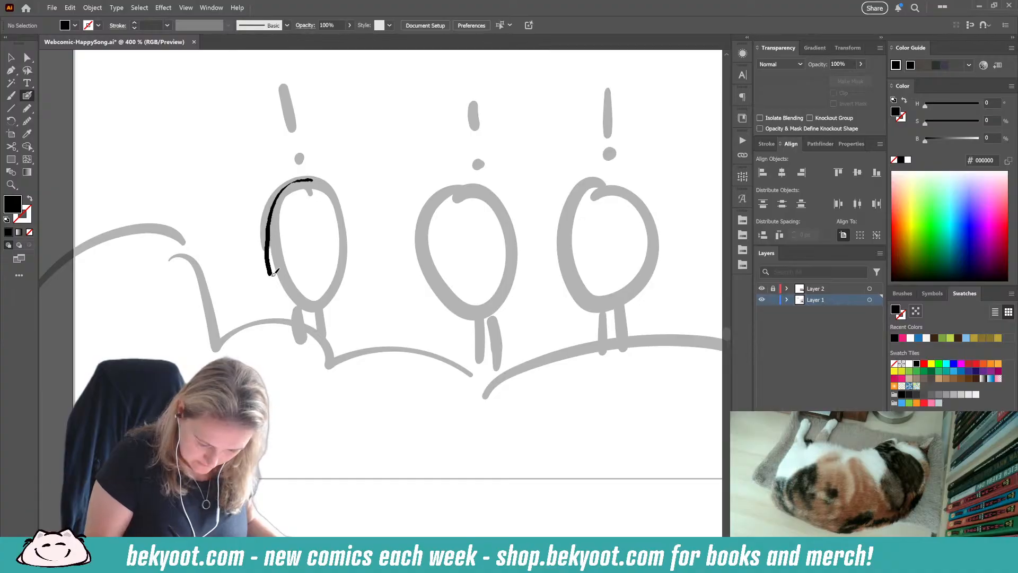
pyautogui.moveTo(303, 295)
pyautogui.mouseDown()
pyautogui.moveTo(355, 284)
pyautogui.moveTo(369, 249)
pyautogui.moveTo(353, 205)
pyautogui.moveTo(311, 180)
pyautogui.mouseUp()
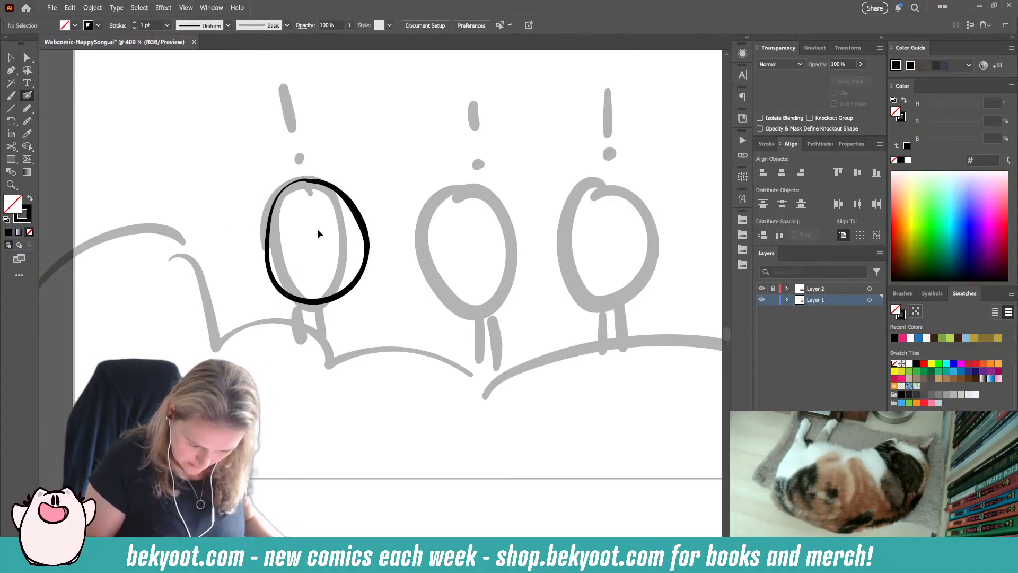
pyautogui.hotkey('ctrl', 'z')
pyautogui.moveTo(268, 199)
pyautogui.mouseDown()
pyautogui.moveTo(255, 244)
pyautogui.moveTo(261, 284)
pyautogui.moveTo(274, 298)
pyautogui.moveTo(314, 302)
pyautogui.moveTo(349, 281)
pyautogui.moveTo(358, 249)
pyautogui.moveTo(313, 181)
pyautogui.mouseUp()
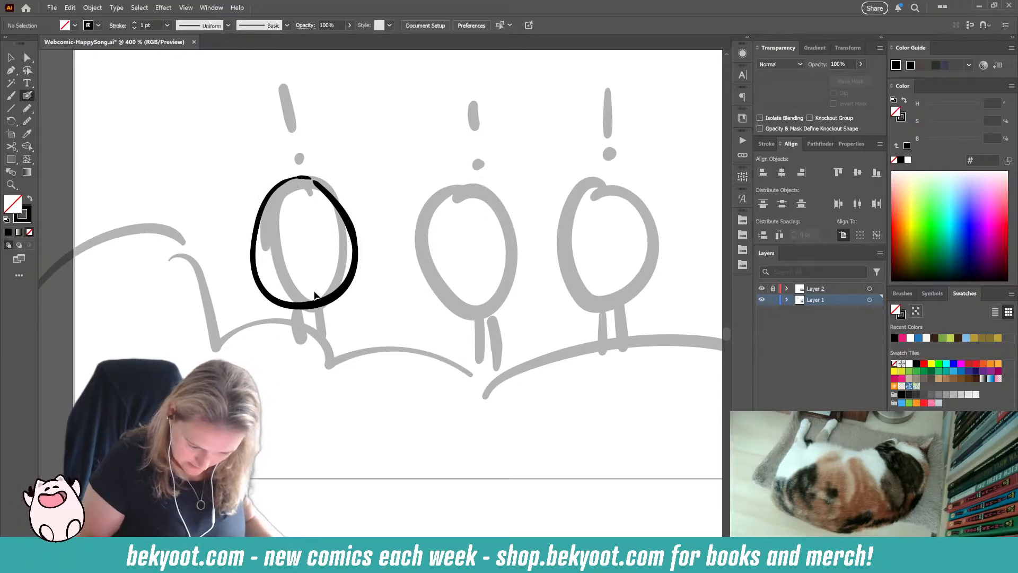
pyautogui.hotkey('ctrl', 'z')
# Step: Lock the sketch on Layer 1, unlock Layer 2, and make Layer 2 the active drawing layer
pyautogui.moveTo(431, 164); pyautogui.dragTo(133, 554)
pyautogui.moveTo(500, 239); pyautogui.dragTo(223, 512)
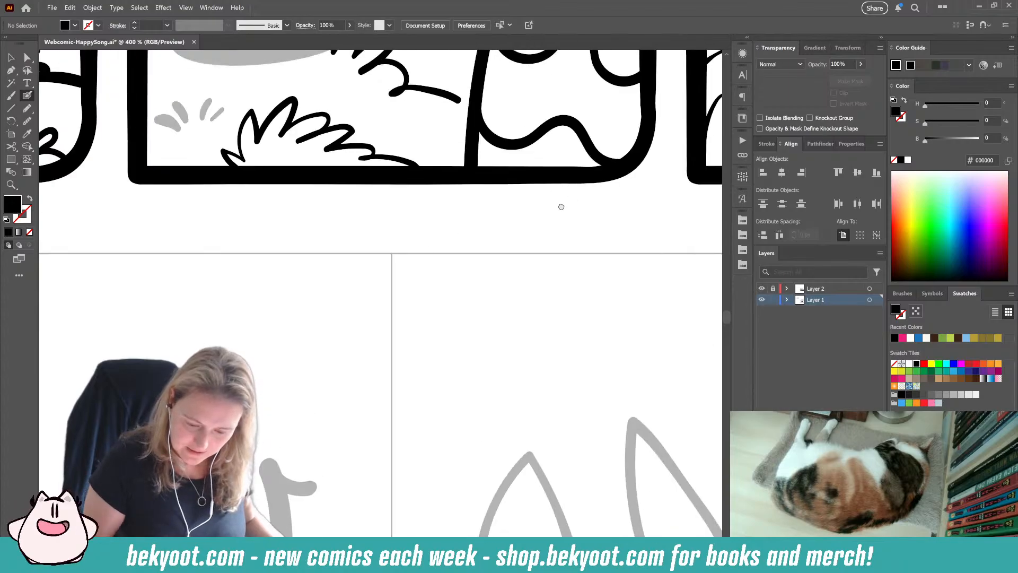
pyautogui.moveTo(561, 207); pyautogui.dragTo(335, 254)
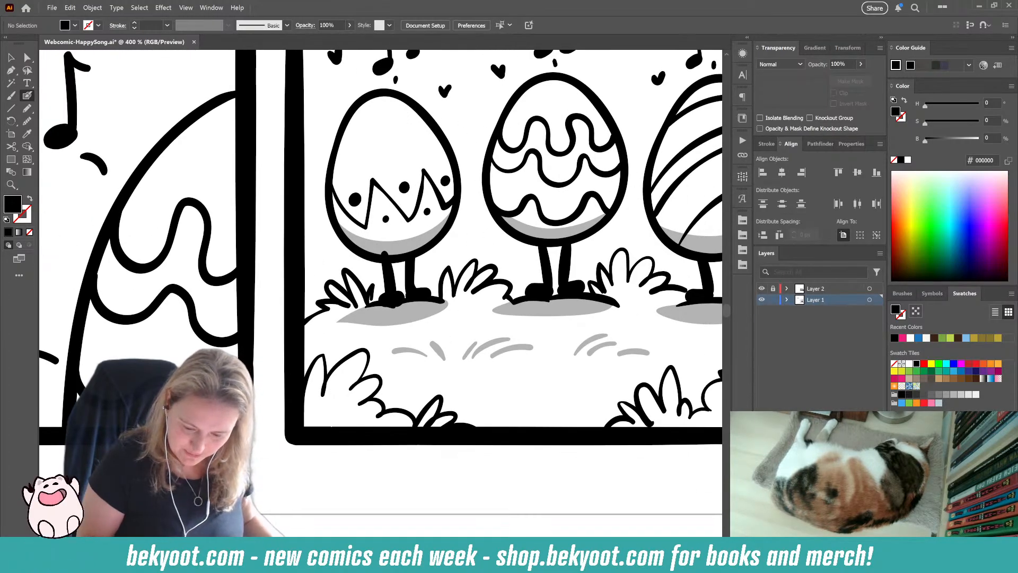
pyautogui.press('v')
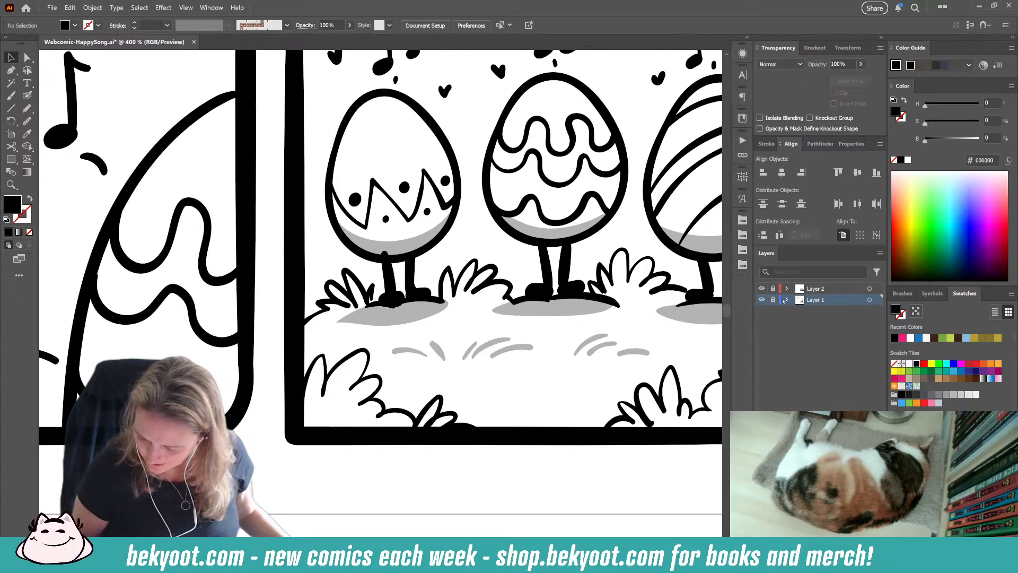
pyautogui.scroll(-5, 695, 260)
pyautogui.hscroll(2, 678, 371)
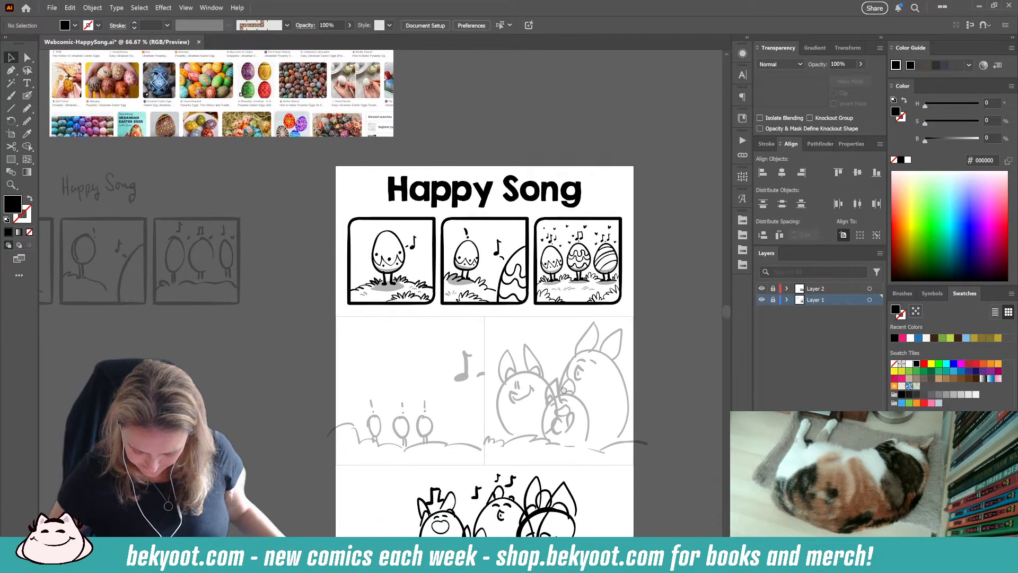
pyautogui.hscroll(1, 563, 389)
pyautogui.click(810, 289)
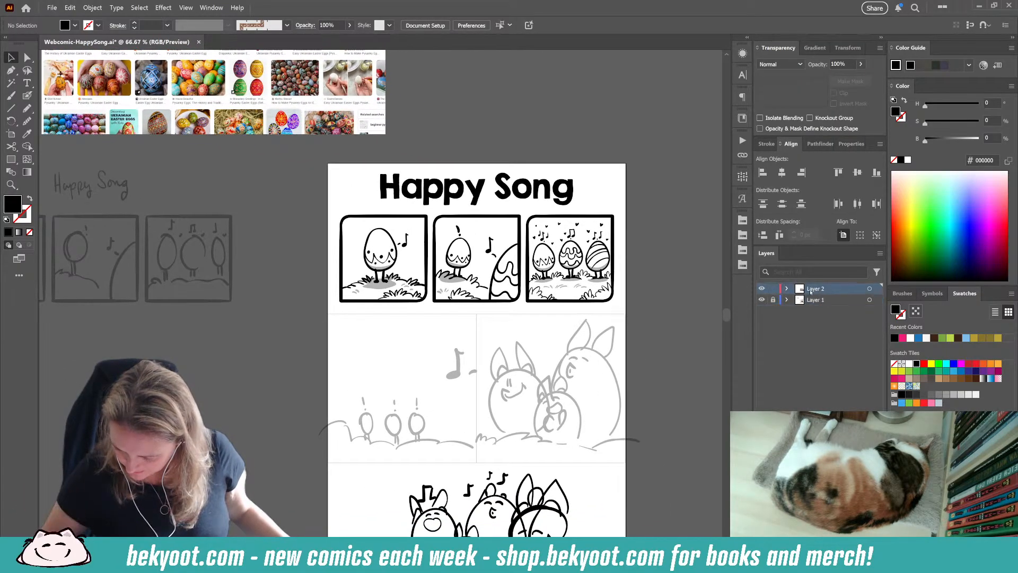
# Step: Brush a black egg outline over the first small egg's sketch in the second row, undoing and redrawing it once
pyautogui.scroll(2, 556, 355)
pyautogui.moveTo(429, 293); pyautogui.dragTo(411, 270)
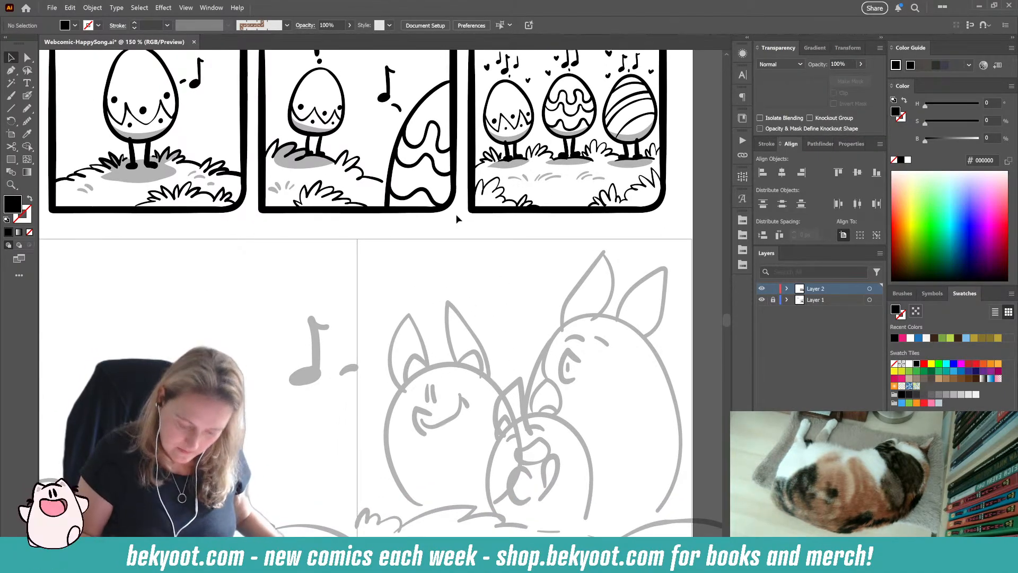
pyautogui.moveTo(314, 435)
pyautogui.mouseDown()
pyautogui.moveTo(379, 355)
pyautogui.moveTo(429, 317)
pyautogui.mouseUp()
pyautogui.click(27, 95)
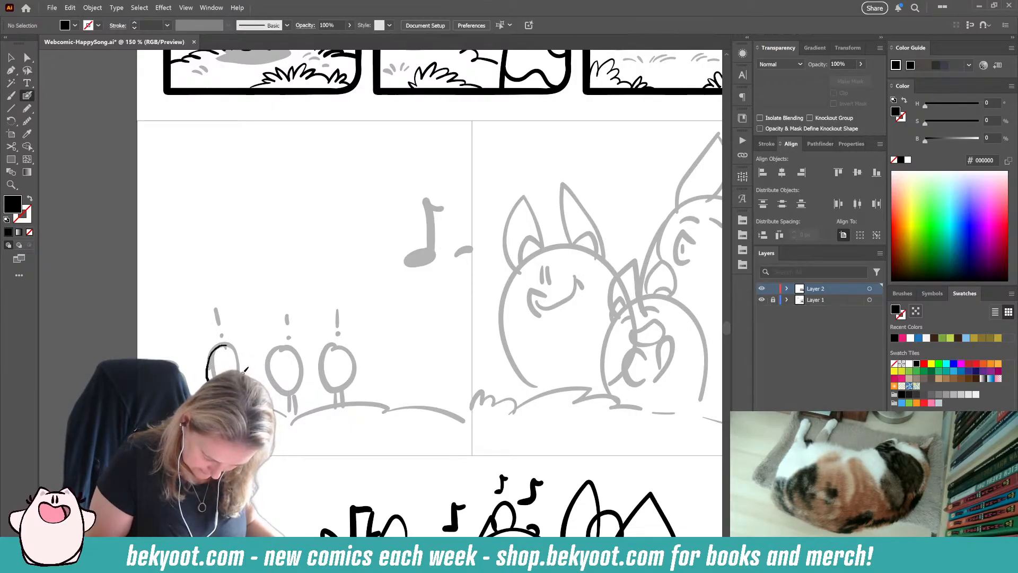
pyautogui.hotkey('shift', 'x')
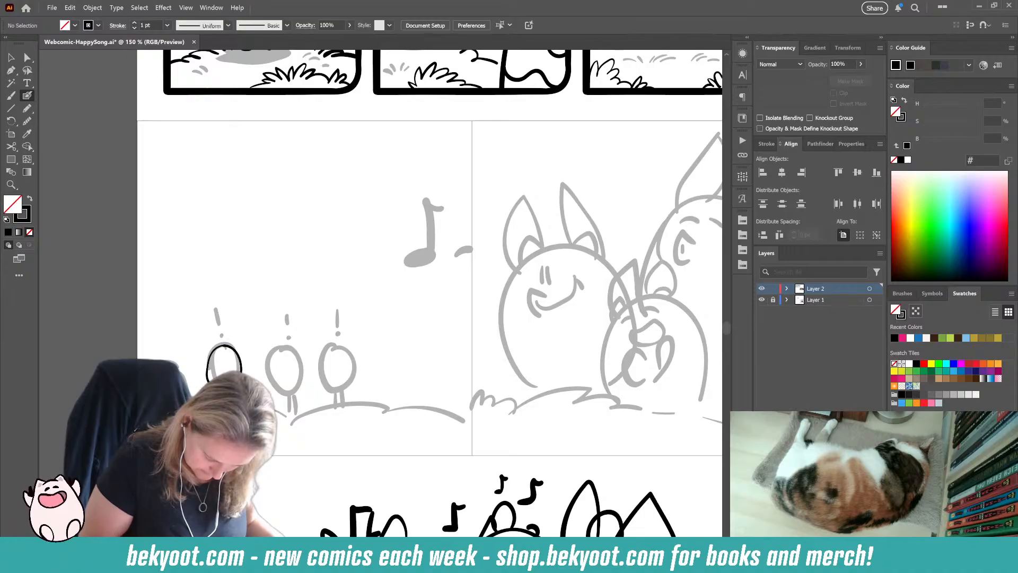
pyautogui.hotkey('ctrl', 'z')
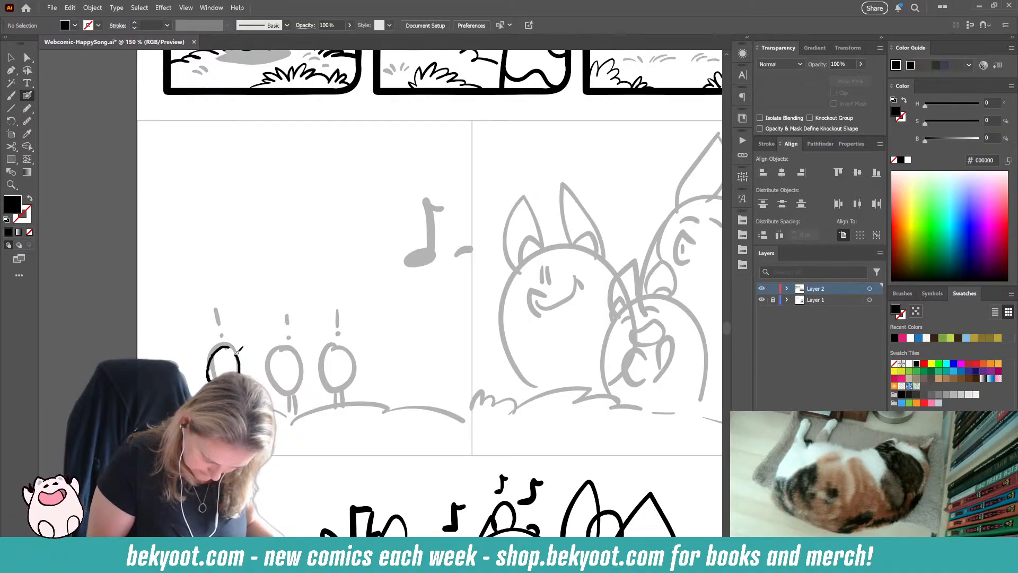
pyautogui.hotkey('shift', 'x')
pyautogui.moveTo(231, 345)
pyautogui.mouseDown()
pyautogui.moveTo(207, 369)
pyautogui.moveTo(226, 346)
pyautogui.moveTo(238, 365)
pyautogui.mouseUp()
# Step: Smooth the first small egg's outline and tilt it slightly over its sketch
pyautogui.click(28, 120)
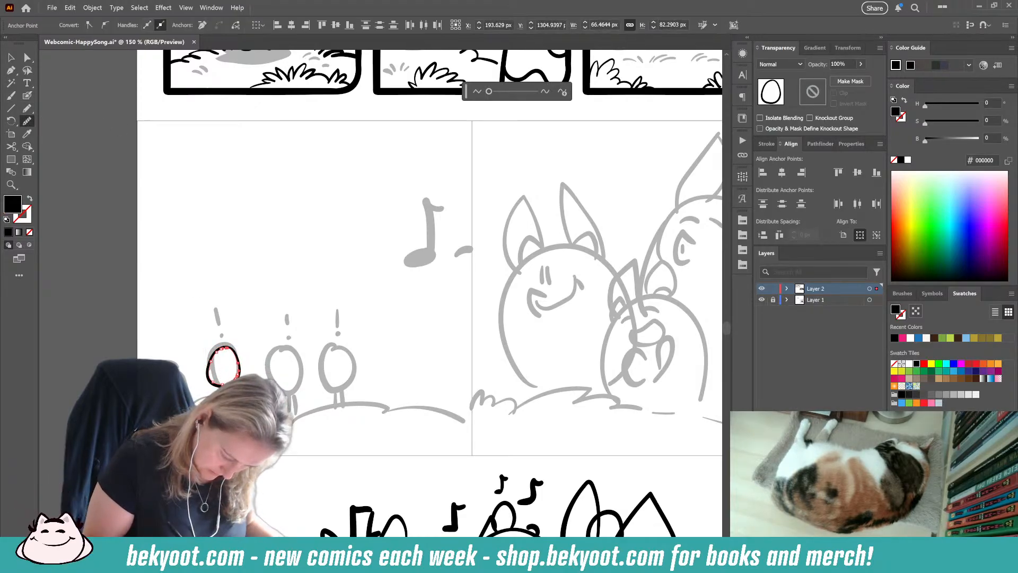
pyautogui.click(27, 95)
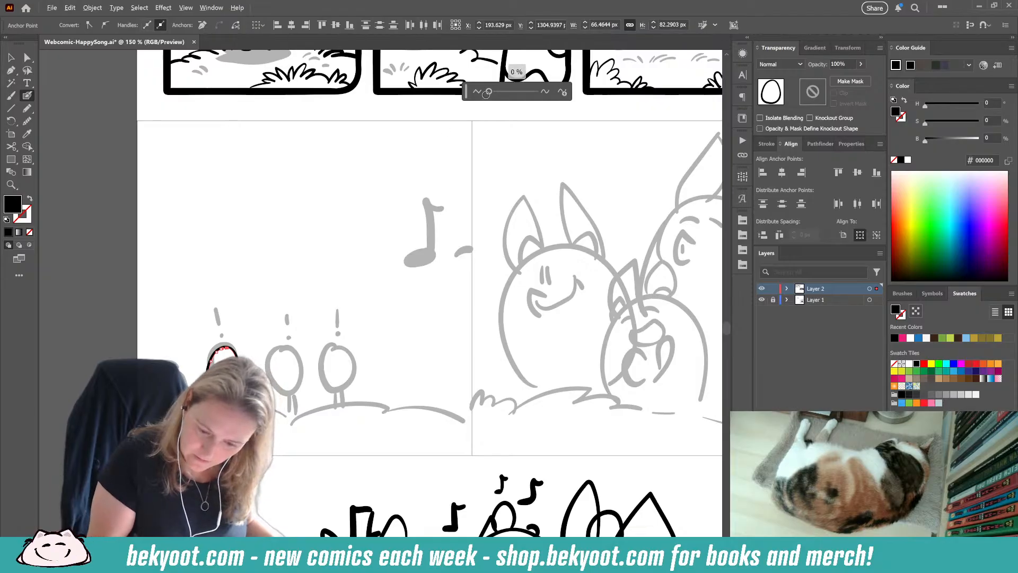
pyautogui.moveTo(492, 92); pyautogui.dragTo(491, 92)
pyautogui.click(11, 58)
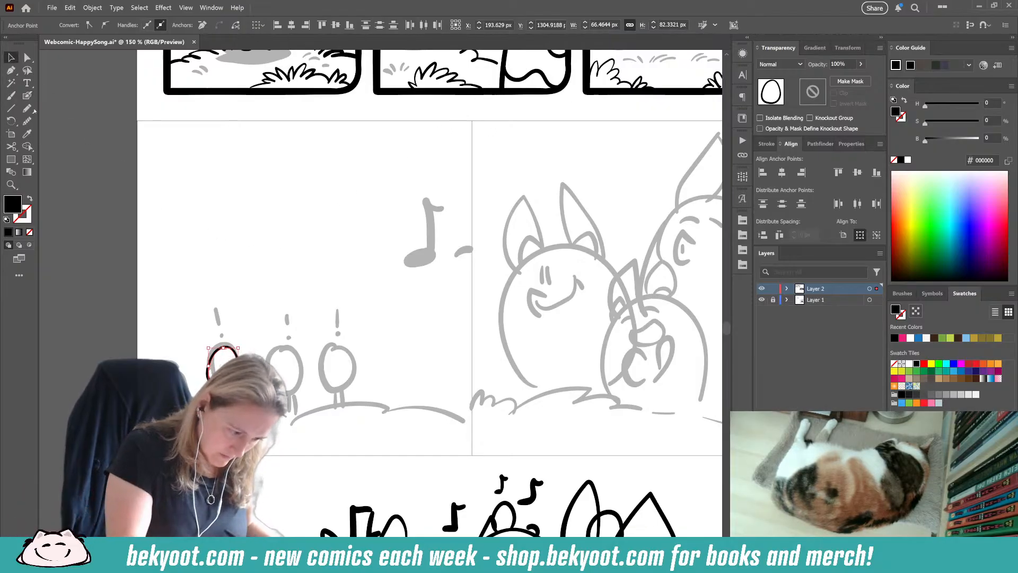
pyautogui.click(239, 338)
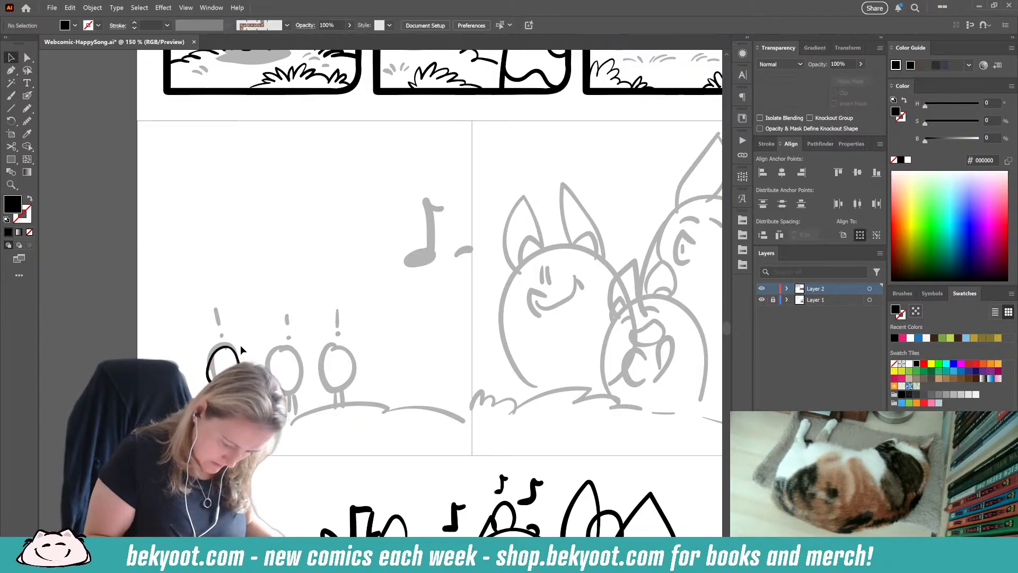
pyautogui.click(236, 353)
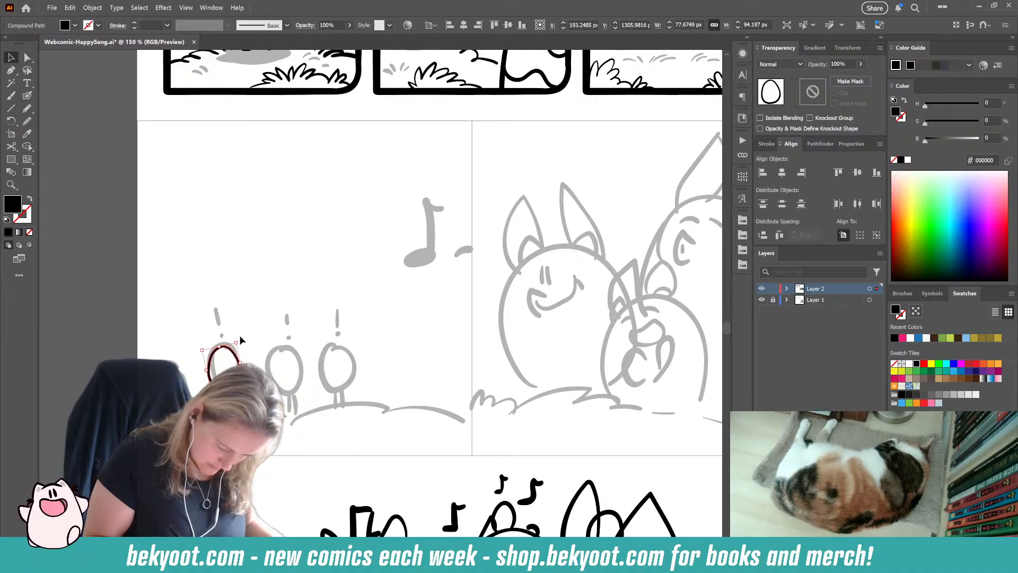
pyautogui.click(27, 96)
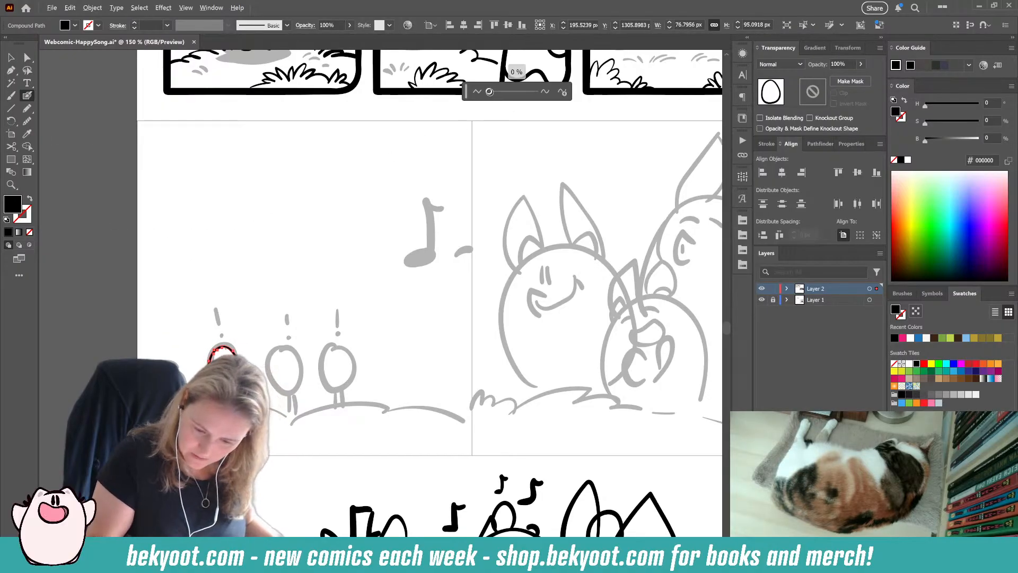
pyautogui.moveTo(489, 92); pyautogui.dragTo(491, 93)
pyautogui.keyDown('ctrl'); pyautogui.click(250, 338); pyautogui.keyUp('ctrl')
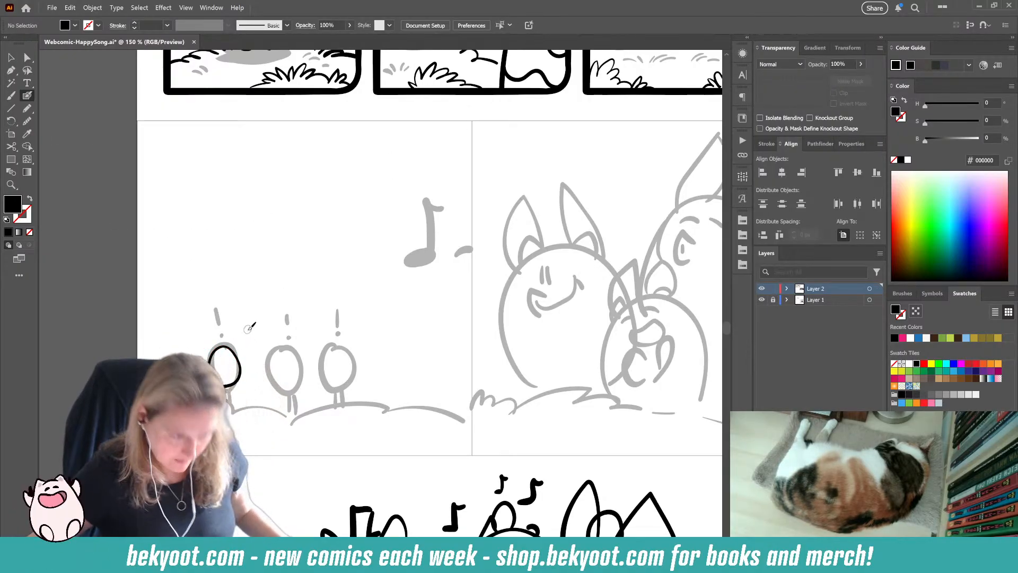
# Step: Brush a curved black line from the top of the first small egg down past its legs
pyautogui.scroll(2, 229, 523)
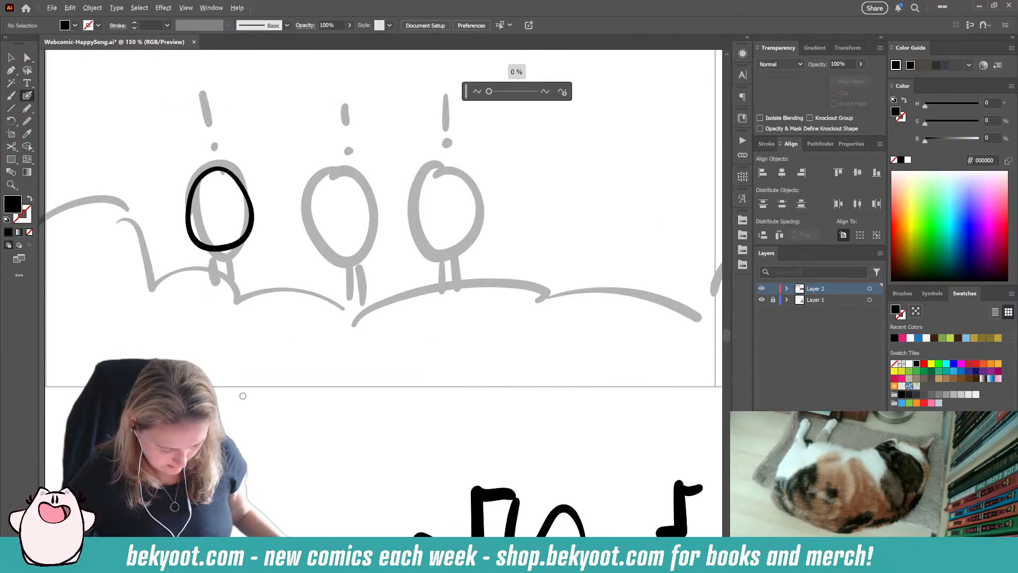
pyautogui.moveTo(281, 347); pyautogui.dragTo(318, 368)
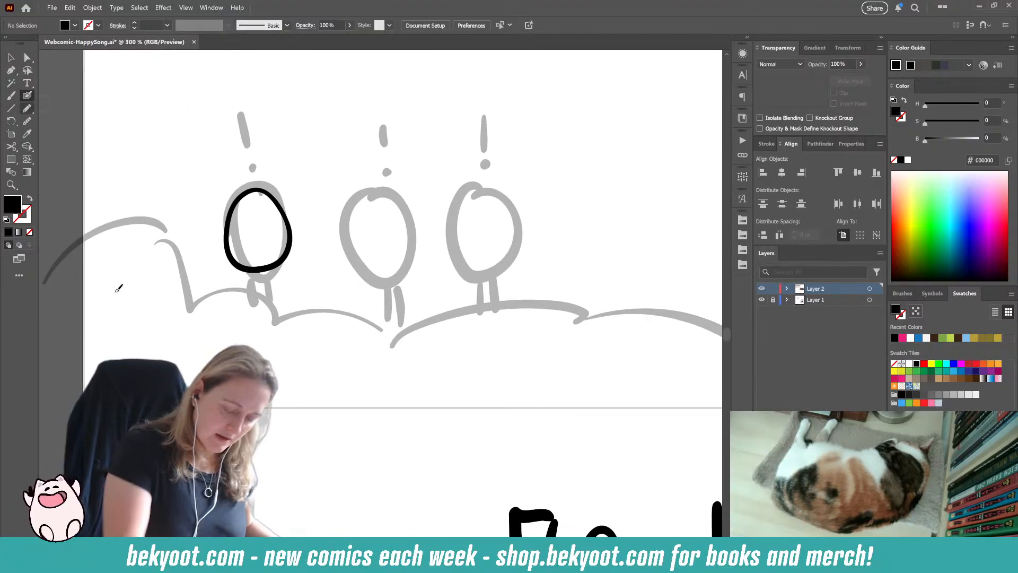
pyautogui.moveTo(245, 179)
pyautogui.mouseDown()
pyautogui.moveTo(276, 219)
pyautogui.moveTo(258, 324)
pyautogui.mouseUp()
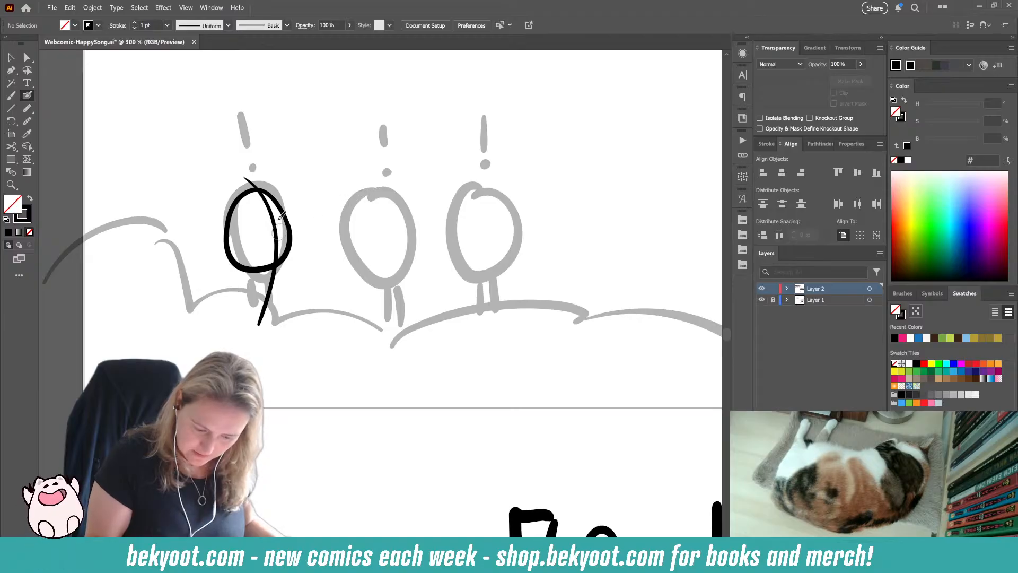
# Step: Copy the first egg's outline onto the second egg's sketch and thin the copy's line by enlarging its inner contour
pyautogui.press('v')
pyautogui.moveTo(286, 258); pyautogui.dragTo(387, 264)
pyautogui.press('a')
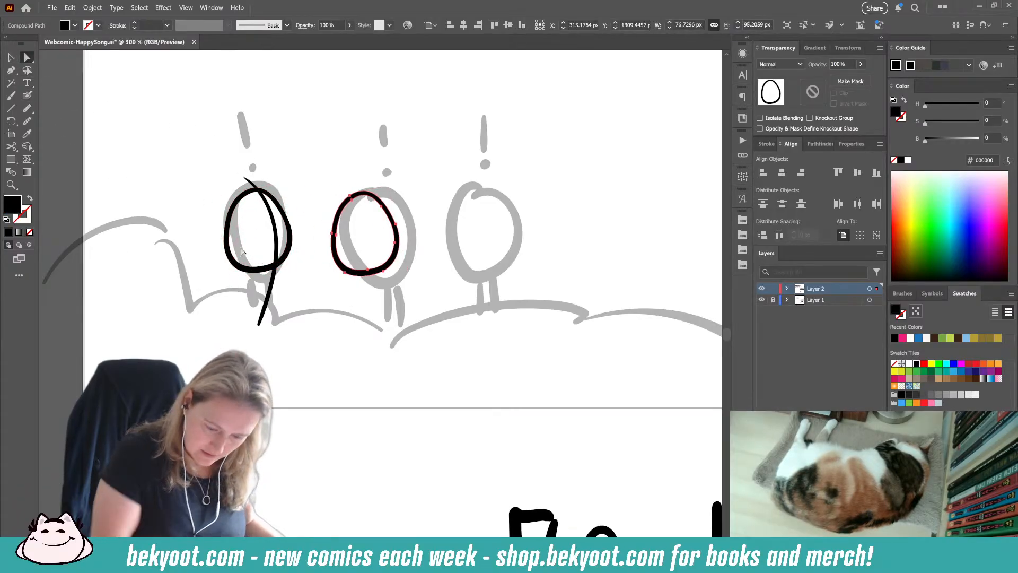
pyautogui.click(374, 306)
pyautogui.click(380, 266)
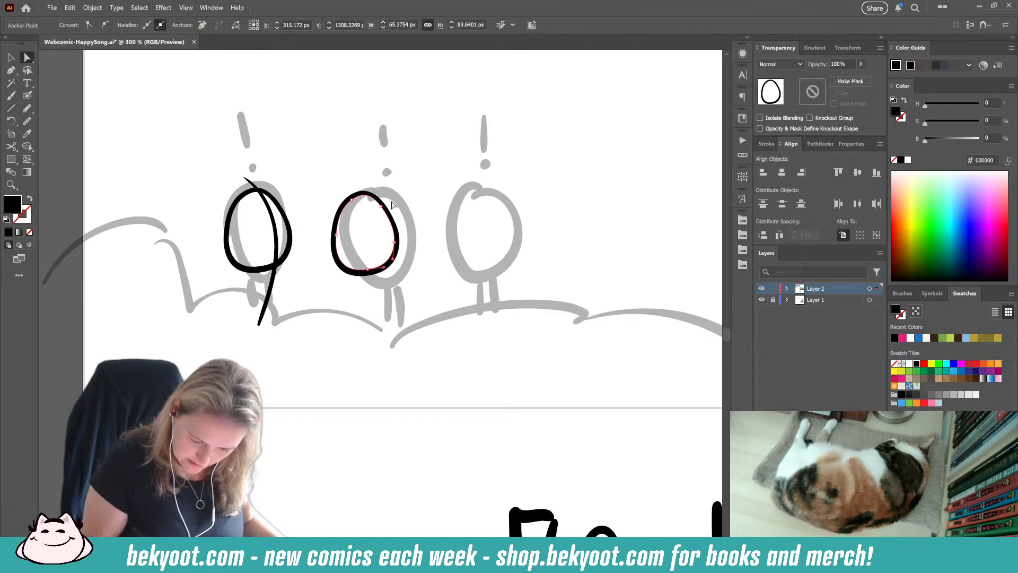
pyautogui.press('v')
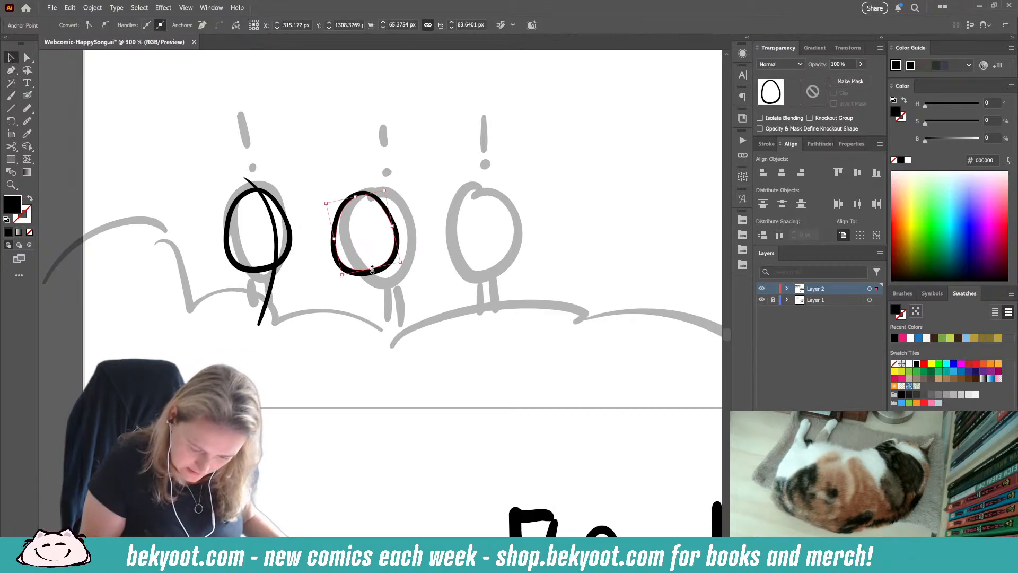
pyautogui.moveTo(372, 269); pyautogui.dragTo(372, 272)
pyautogui.moveTo(334, 240); pyautogui.dragTo(334, 240)
pyautogui.moveTo(393, 228); pyautogui.dragTo(395, 227)
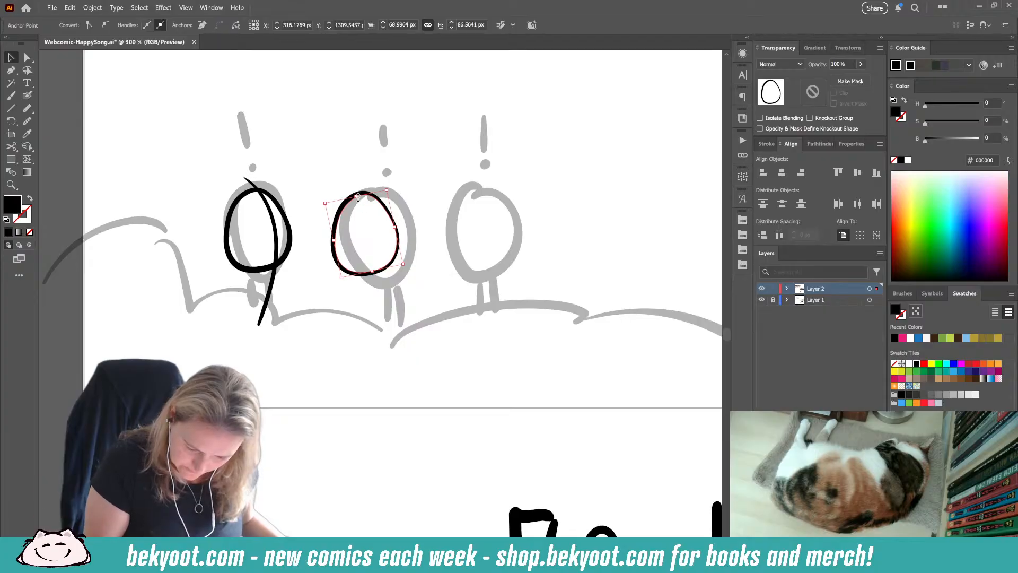
pyautogui.moveTo(358, 197); pyautogui.dragTo(356, 197)
pyautogui.click(403, 212)
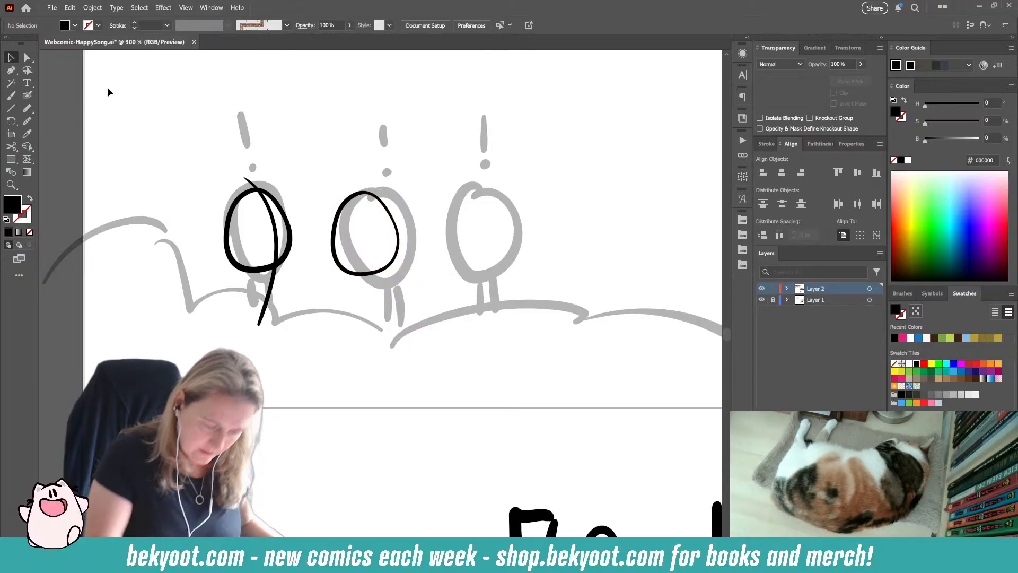
# Step: Place a tilted copy of the second egg's outline over the third egg's sketch, and enlarge the second egg's outline to about 87 by 104 px
pyautogui.click(401, 238)
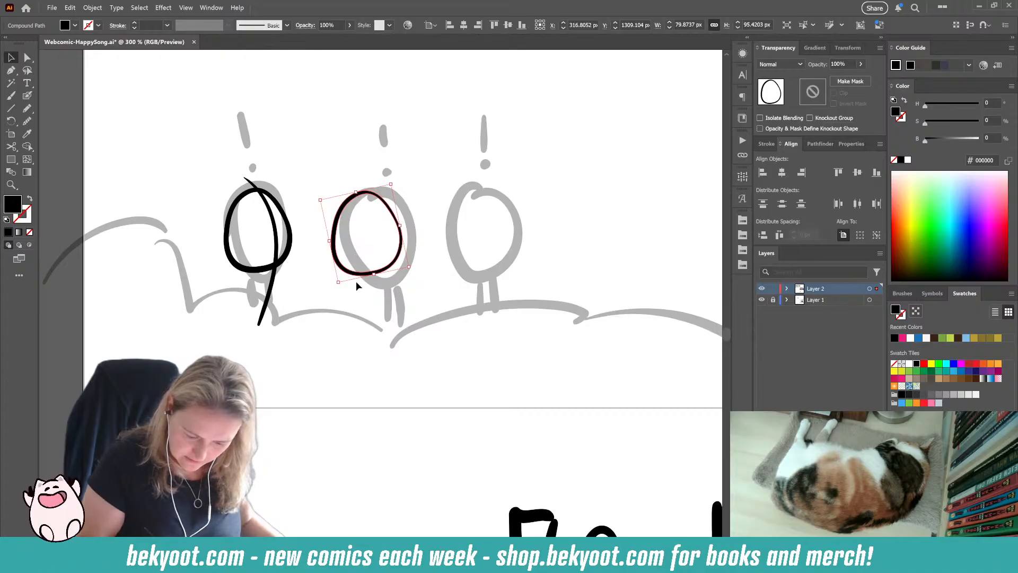
pyautogui.moveTo(357, 192); pyautogui.dragTo(504, 212)
pyautogui.click(378, 274)
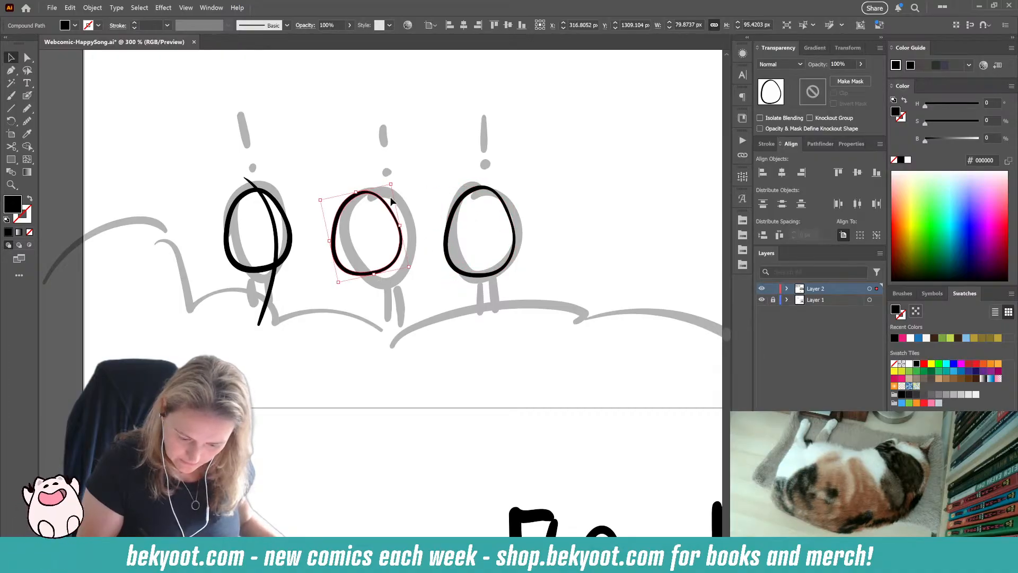
pyautogui.moveTo(391, 183); pyautogui.dragTo(393, 179)
pyautogui.moveTo(390, 271)
pyautogui.mouseDown()
pyautogui.moveTo(304, 267)
pyautogui.moveTo(386, 270)
pyautogui.mouseUp()
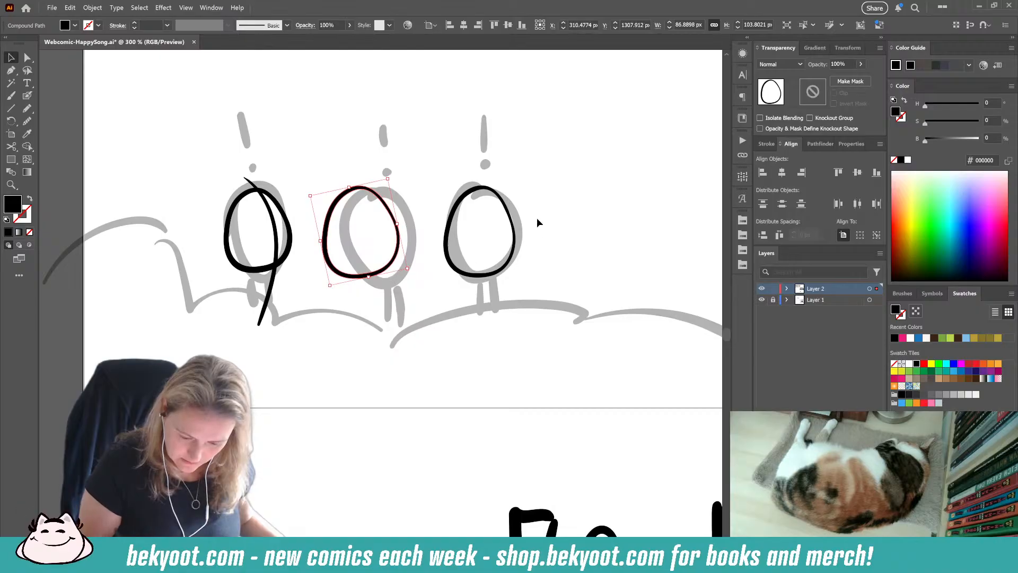
pyautogui.click(526, 265)
# Step: Set the opacity of the third egg's outline to 30%
pyautogui.click(447, 240)
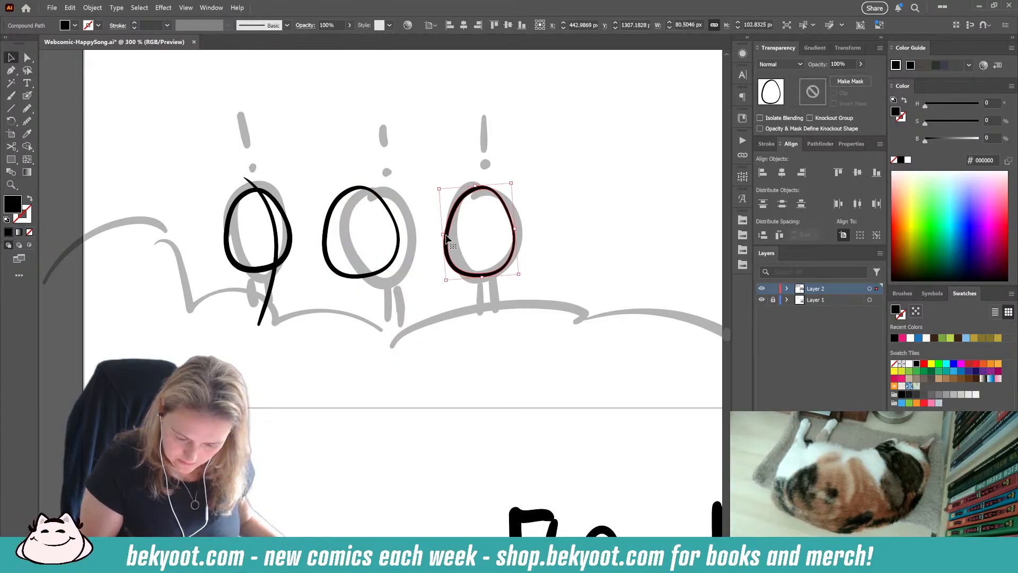
pyautogui.click(838, 66)
pyautogui.write('30')
pyautogui.press('Return')
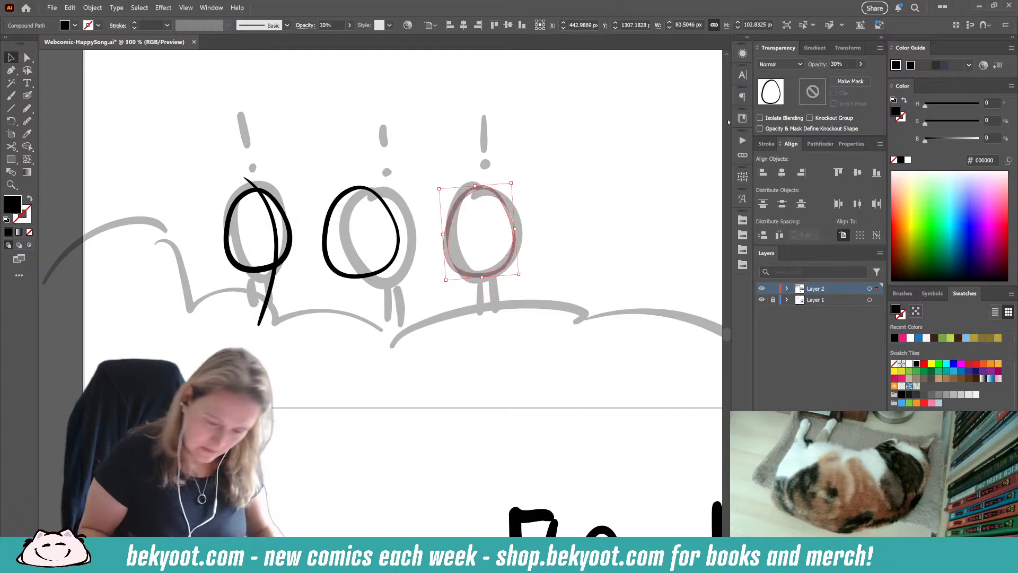
# Step: Brush a new, slightly larger black outline around the faded third egg, about 93 by 110 px
pyautogui.click(546, 193)
pyautogui.click(27, 95)
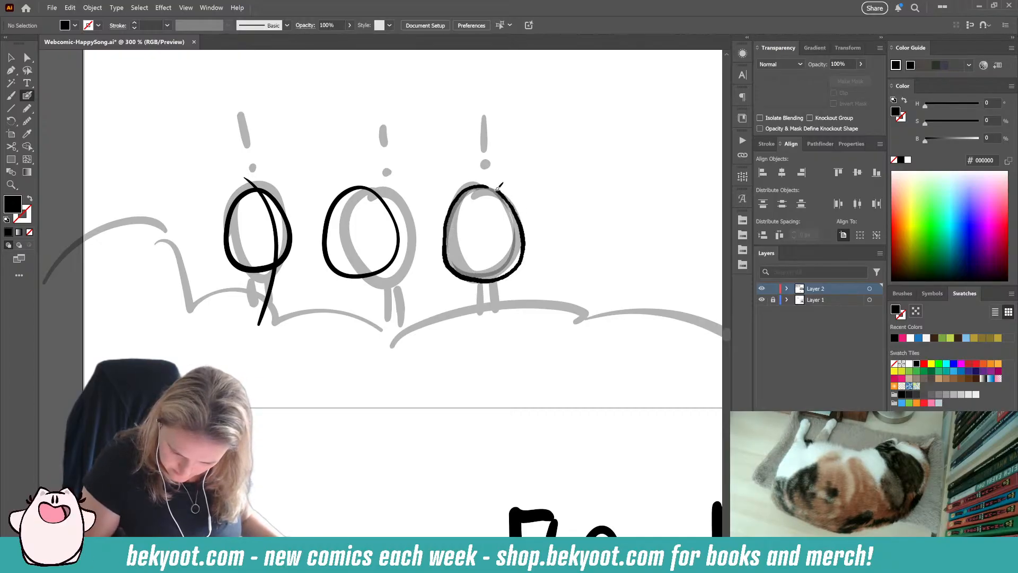
pyautogui.hotkey('shift', 'x')
pyautogui.keyDown('ctrl'); pyautogui.click(522, 251); pyautogui.keyUp('ctrl')
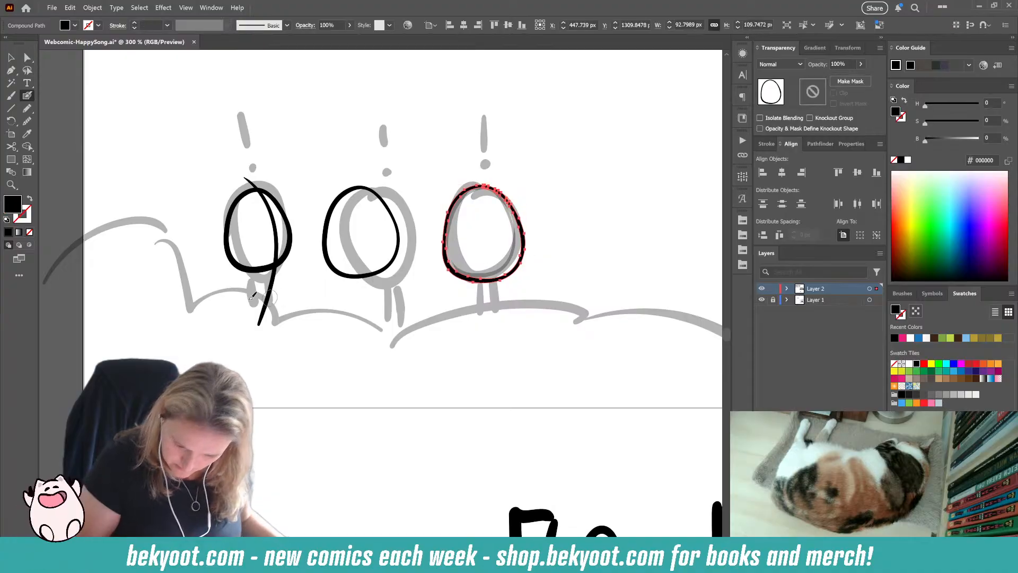
# Step: Smooth the third egg's new outline and nudge it upward, and shift the second egg's outline slightly down
pyautogui.click(27, 121)
pyautogui.click(27, 96)
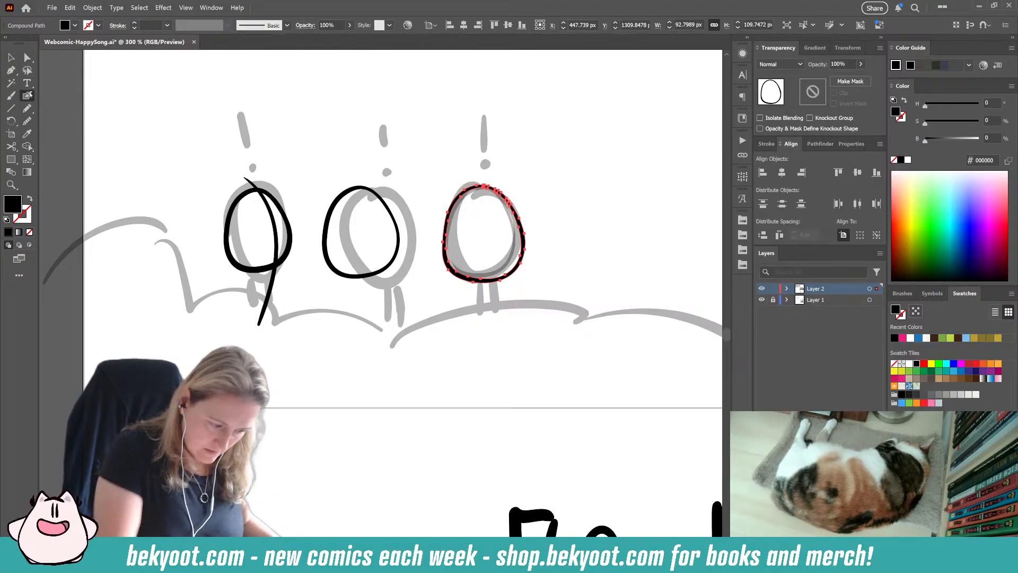
pyautogui.moveTo(489, 92); pyautogui.dragTo(492, 92)
pyautogui.keyDown('ctrl'); pyautogui.click(531, 146); pyautogui.keyUp('ctrl')
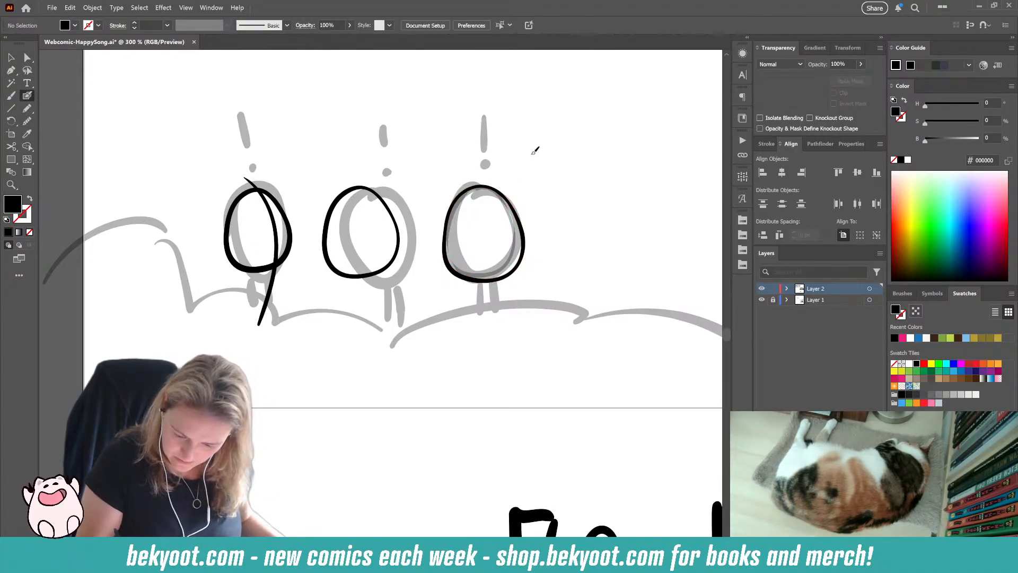
pyautogui.moveTo(513, 270); pyautogui.dragTo(512, 265)
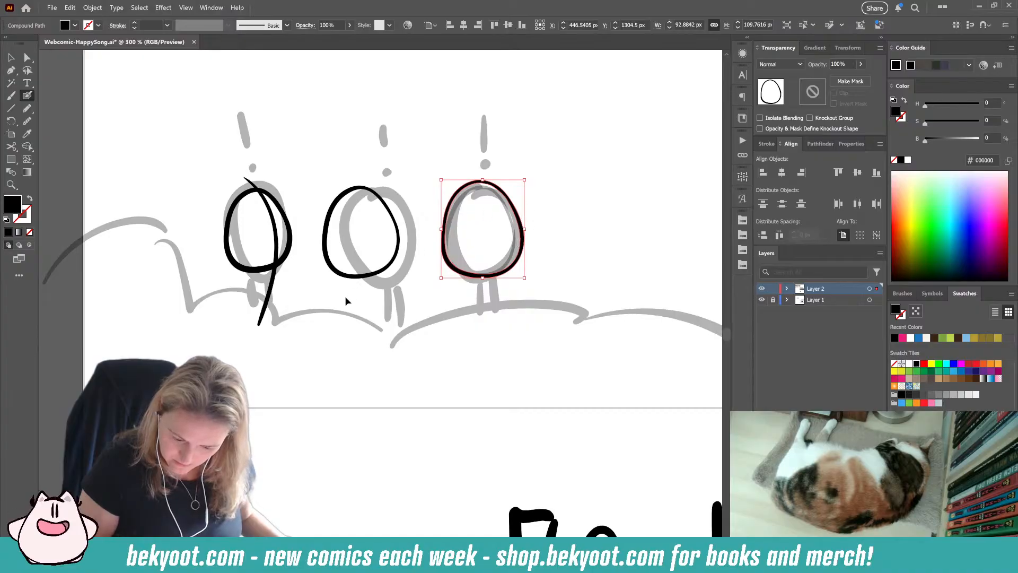
pyautogui.keyDown('ctrl'); pyautogui.click(377, 283); pyautogui.keyUp('ctrl')
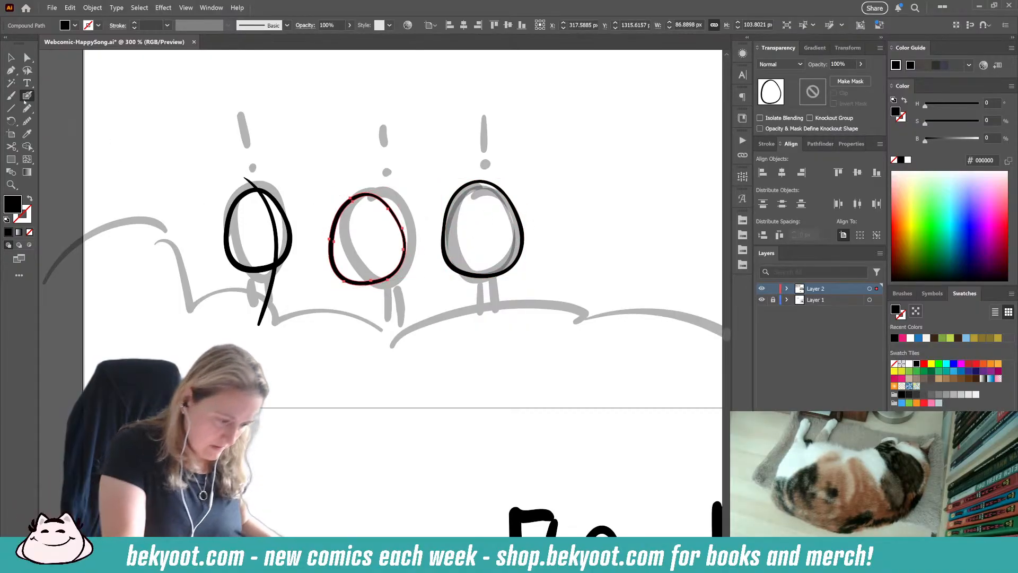
# Step: Fade the first egg's outline to 30% opacity as a drawing guide
pyautogui.keyDown('ctrl'); pyautogui.click(213, 311); pyautogui.keyUp('ctrl')
pyautogui.keyDown('ctrl'); pyautogui.click(265, 271); pyautogui.keyUp('ctrl')
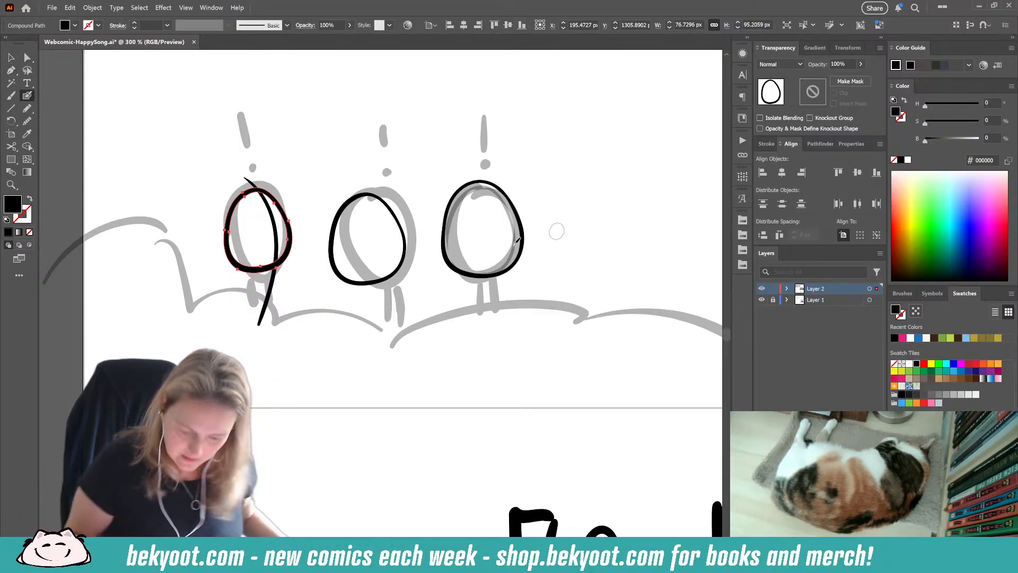
pyautogui.click(843, 64)
pyautogui.write('30')
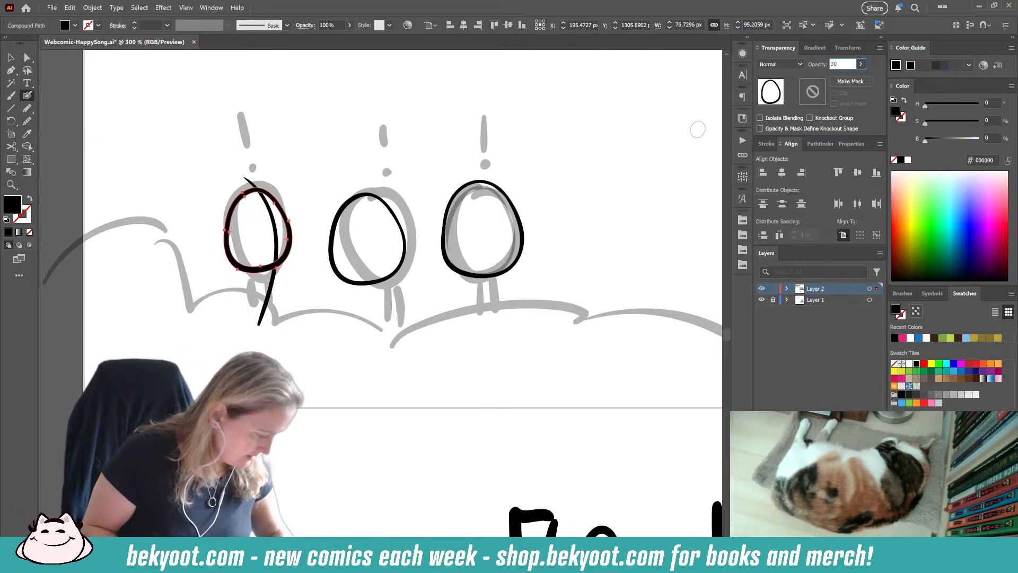
pyautogui.press('Return')
# Step: Brush a new black outline around the faded first egg, about 79 by 96 px
pyautogui.keyDown('ctrl'); pyautogui.click(247, 347); pyautogui.keyUp('ctrl')
pyautogui.keyDown('ctrl'); pyautogui.click(269, 294); pyautogui.keyUp('ctrl')
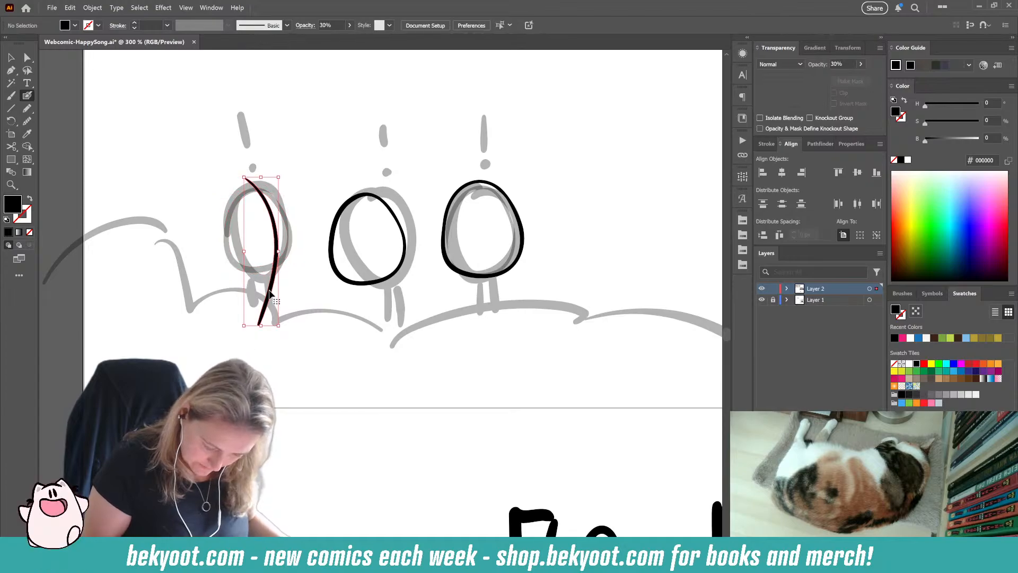
pyautogui.keyDown('ctrl'); pyautogui.click(275, 334); pyautogui.keyUp('ctrl')
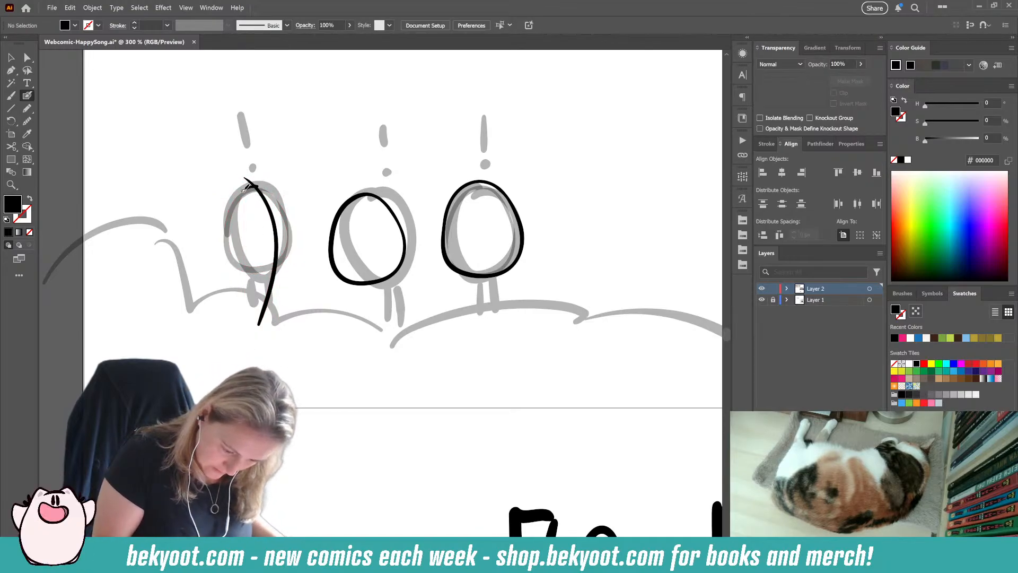
pyautogui.moveTo(262, 186)
pyautogui.mouseDown()
pyautogui.moveTo(230, 209)
pyautogui.moveTo(229, 253)
pyautogui.moveTo(239, 264)
pyautogui.moveTo(277, 265)
pyautogui.mouseUp()
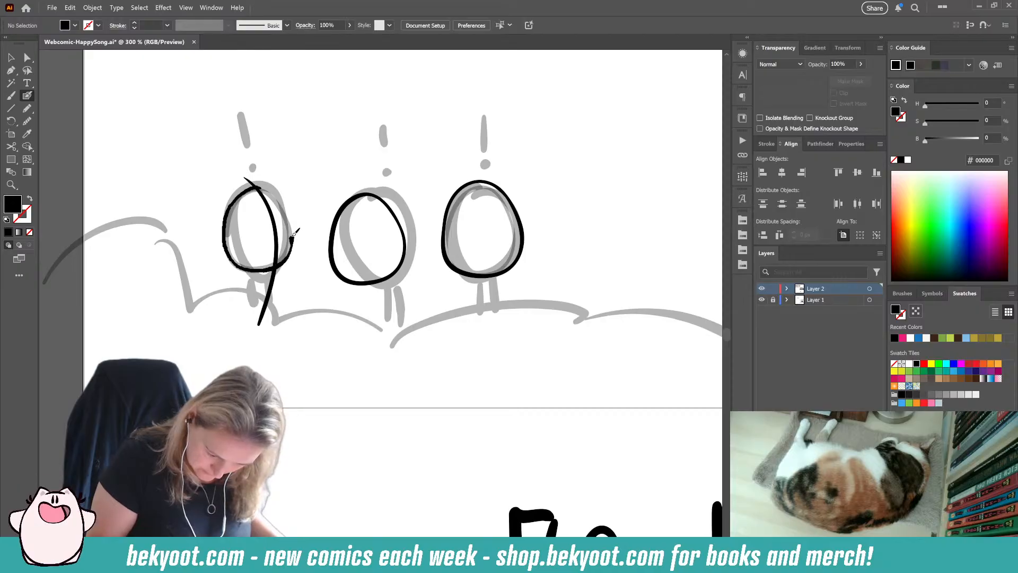
pyautogui.hotkey('ctrl', 'z')
pyautogui.moveTo(263, 189)
pyautogui.mouseDown()
pyautogui.moveTo(245, 187)
pyautogui.moveTo(233, 202)
pyautogui.moveTo(229, 241)
pyautogui.moveTo(254, 269)
pyautogui.moveTo(278, 264)
pyautogui.moveTo(295, 229)
pyautogui.moveTo(274, 190)
pyautogui.moveTo(258, 187)
pyautogui.mouseUp()
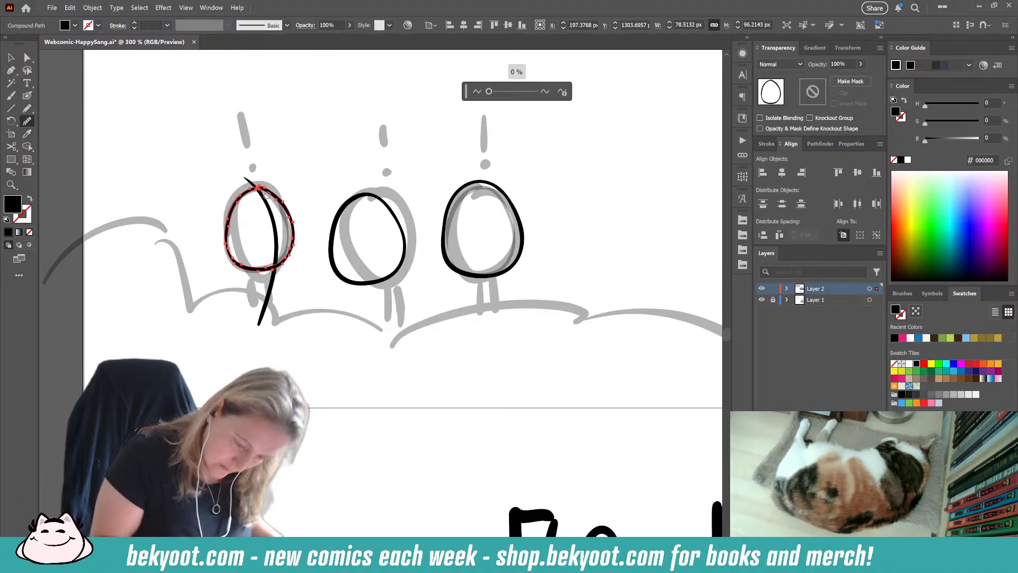
# Step: Smooth the first egg's new outline and stretch it slightly downward to about 98 px tall
pyautogui.moveTo(240, 194)
pyautogui.mouseDown()
pyautogui.moveTo(259, 186)
pyautogui.moveTo(278, 201)
pyautogui.mouseUp()
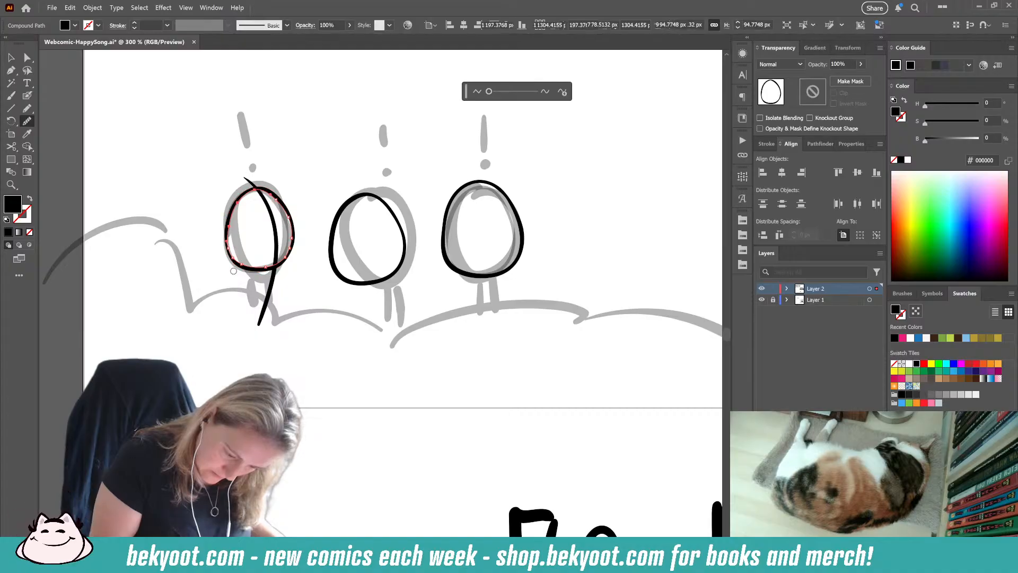
pyautogui.press('v')
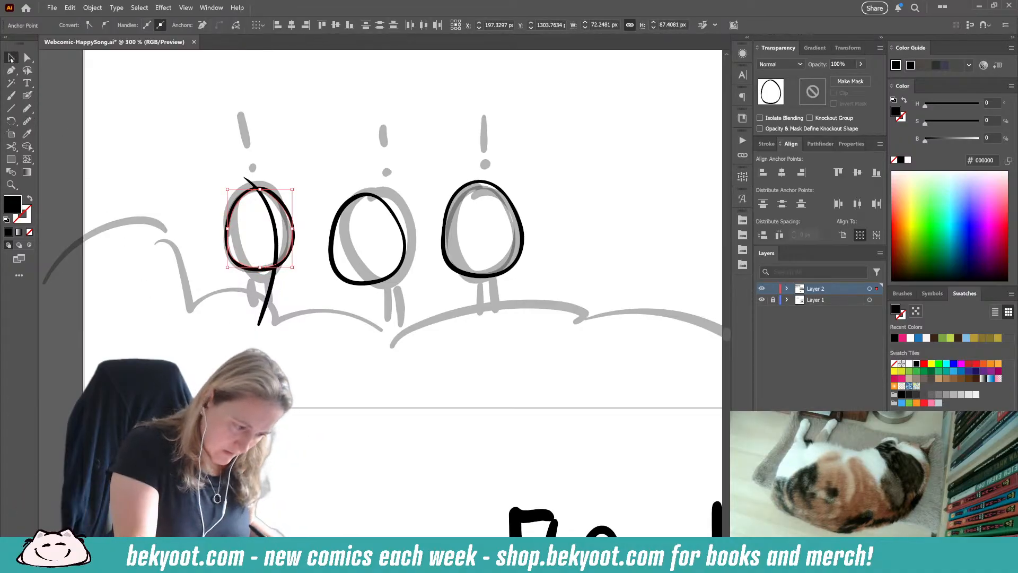
pyautogui.click(264, 270)
pyautogui.moveTo(263, 270); pyautogui.dragTo(264, 274)
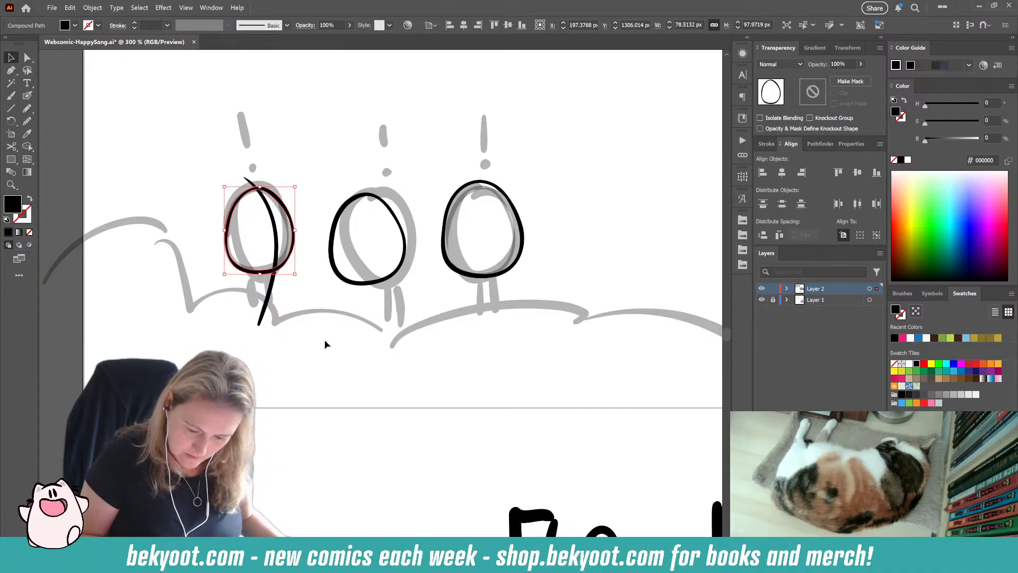
pyautogui.click(302, 225)
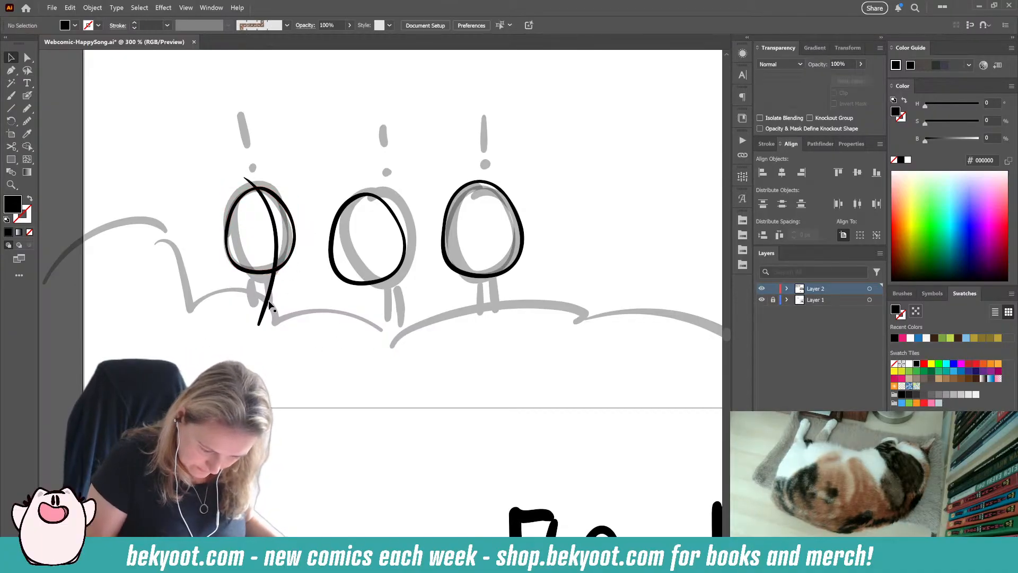
# Step: Nudge the long curved line slightly right, then group it with the three egg outlines and isolate the group
pyautogui.click(269, 298)
pyautogui.click(323, 301)
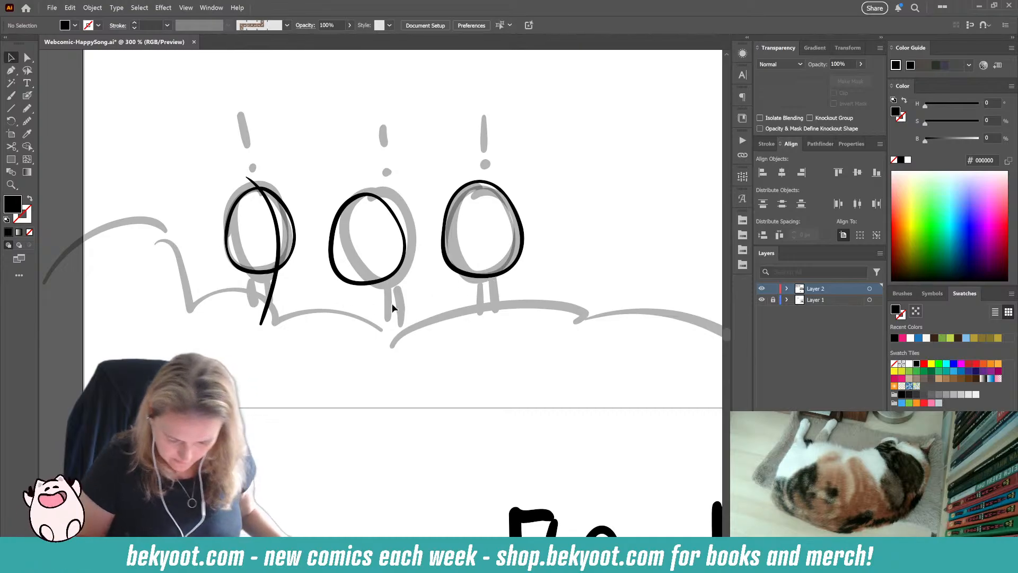
pyautogui.click(284, 264)
pyautogui.keyDown('shift'); pyautogui.click(372, 282); pyautogui.keyUp('shift')
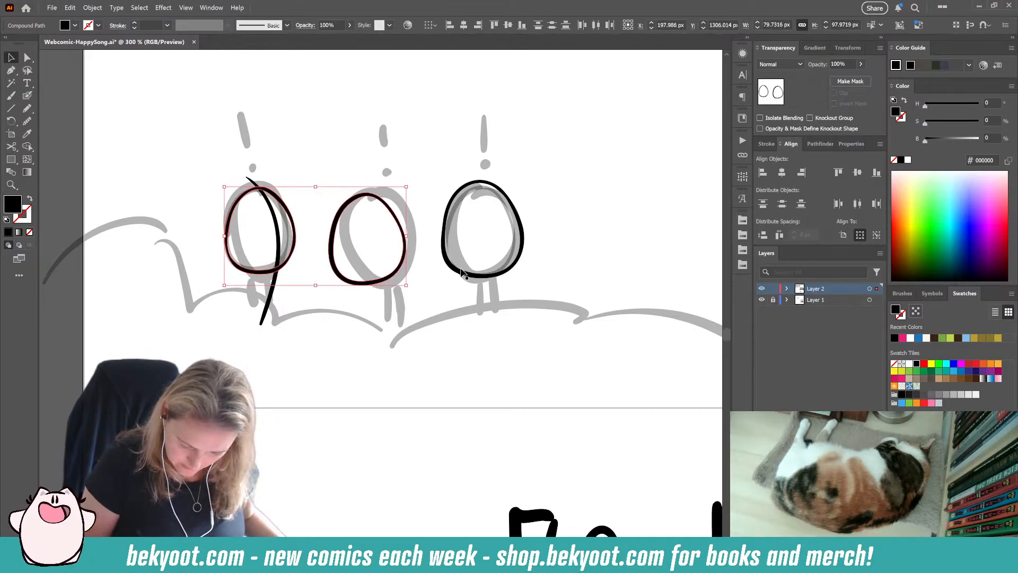
pyautogui.keyDown('shift'); pyautogui.click(467, 274); pyautogui.keyUp('shift')
pyautogui.keyDown('shift'); pyautogui.click(281, 245); pyautogui.keyUp('shift')
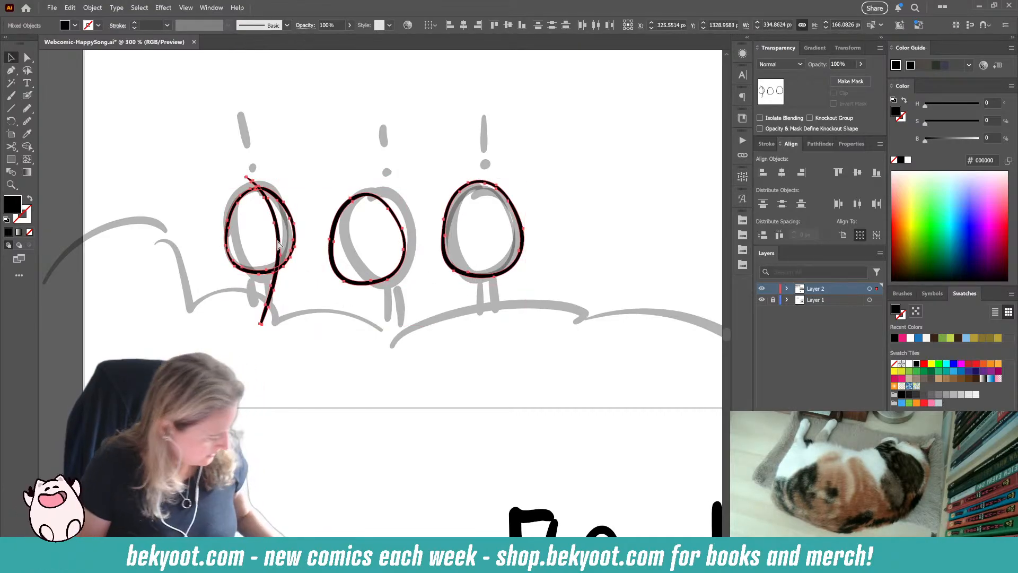
pyautogui.hotkey('ctrl', 'g')
pyautogui.doubleClick(387, 284)
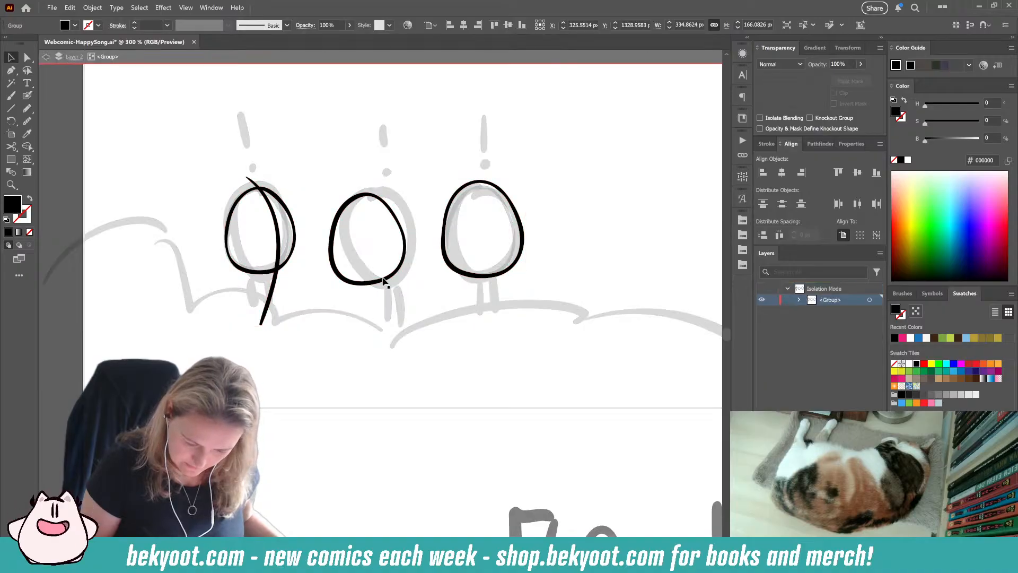
# Step: Brush a zigzag band across the first egg's lower half and dot the spaces between its points
pyautogui.hotkey('shift', 'b')
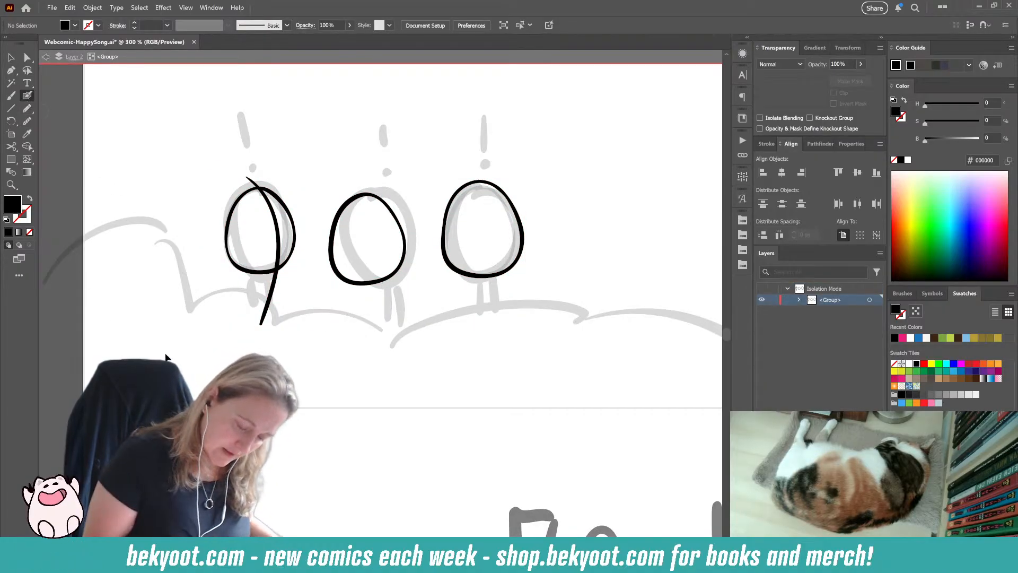
pyautogui.moveTo(227, 233)
pyautogui.mouseDown()
pyautogui.moveTo(244, 251)
pyautogui.moveTo(256, 230)
pyautogui.moveTo(273, 248)
pyautogui.mouseUp()
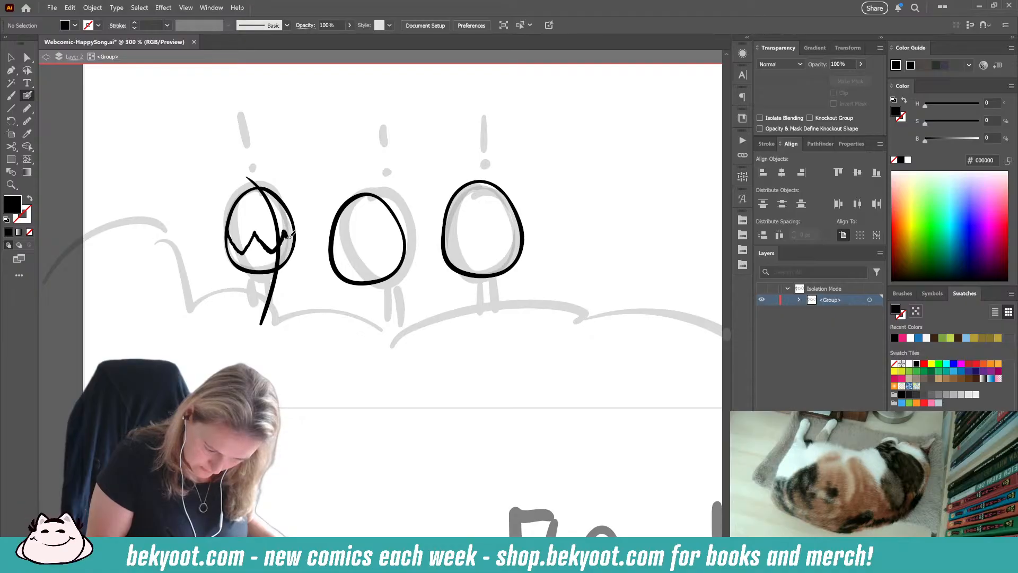
pyautogui.hotkey('shift', 'x')
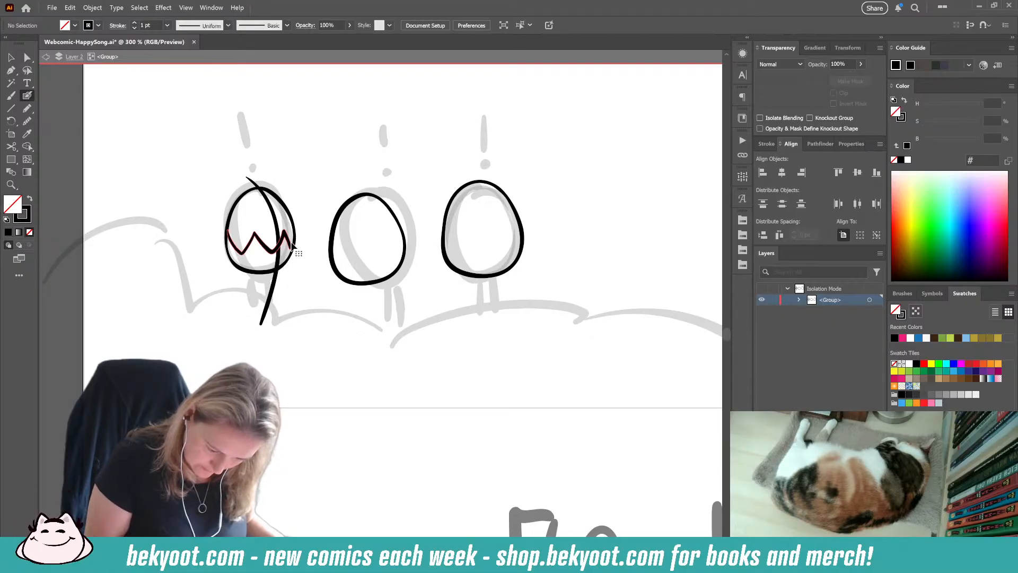
pyautogui.moveTo(293, 245); pyautogui.dragTo(295, 235)
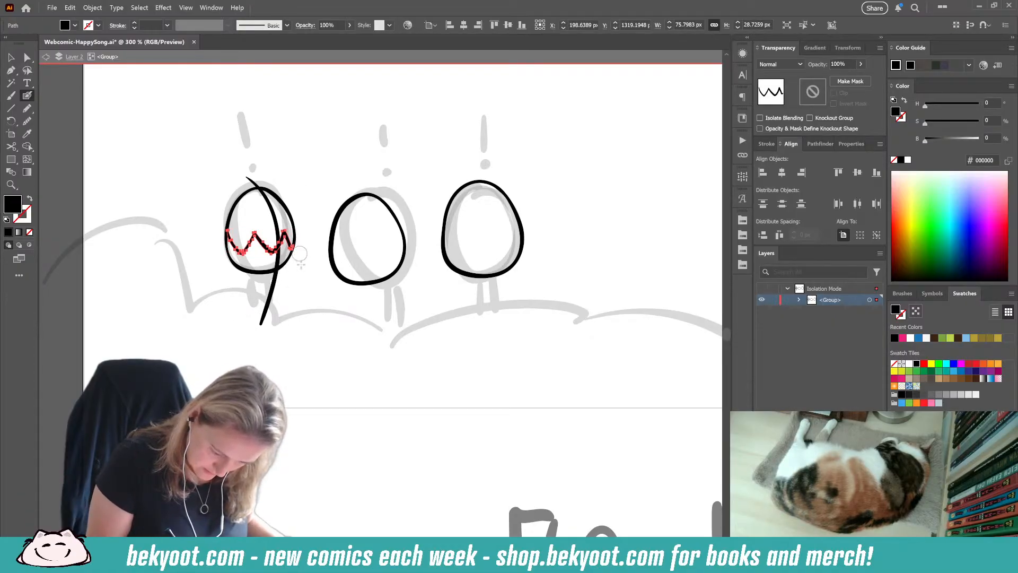
pyautogui.hotkey('ctrl', 'shift', 'a')
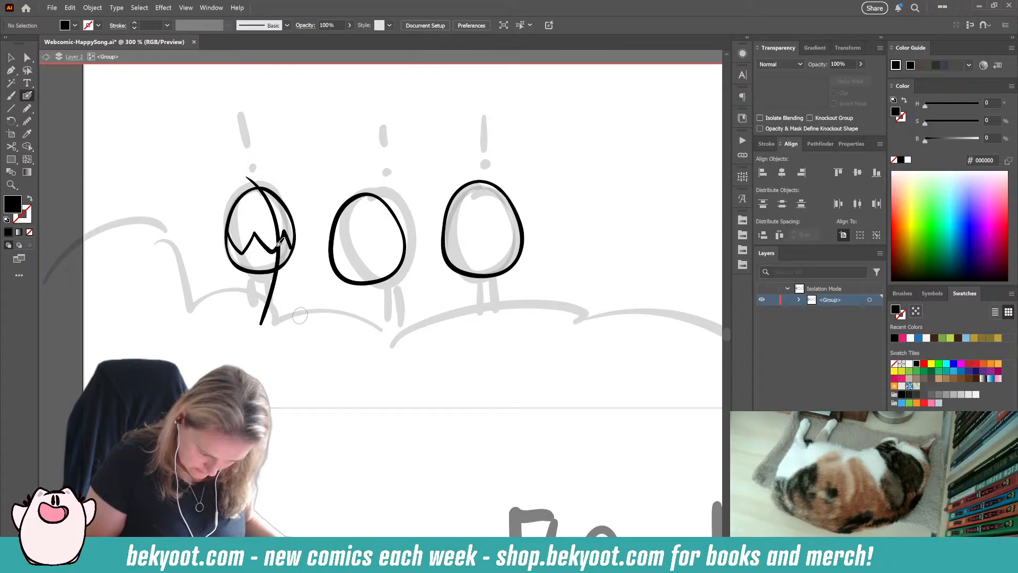
pyautogui.click(240, 240)
# Step: Brush three wavy lines across the second egg, following the pattern of the middle egg in the finished panel above
pyautogui.hotkey('shift', 'x')
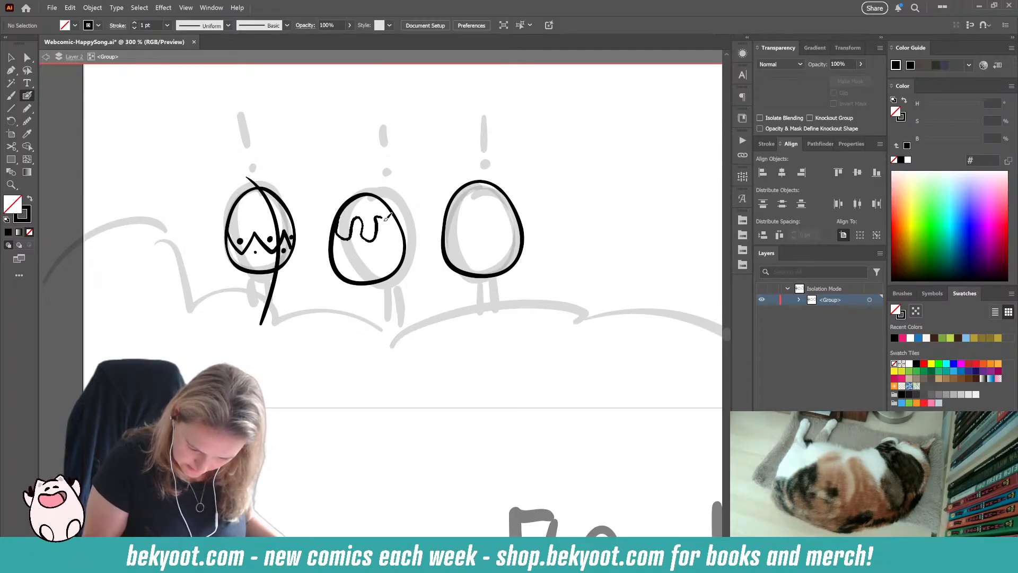
pyautogui.press('space')
pyautogui.moveTo(420, 158); pyautogui.dragTo(346, 354)
pyautogui.moveTo(604, 210); pyautogui.dragTo(366, 347)
pyautogui.moveTo(576, 146)
pyautogui.mouseDown()
pyautogui.moveTo(468, 275)
pyautogui.moveTo(327, 356)
pyautogui.mouseUp()
pyautogui.moveTo(313, 414); pyautogui.dragTo(520, 145)
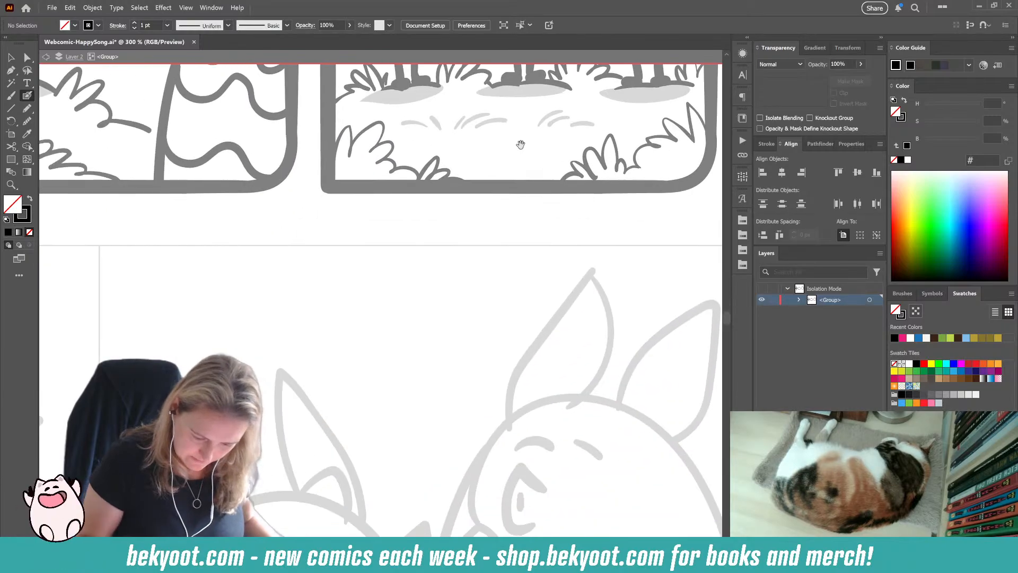
pyautogui.moveTo(648, 318); pyautogui.dragTo(548, 180)
pyautogui.moveTo(354, 336); pyautogui.dragTo(536, 222)
pyautogui.moveTo(176, 481)
pyautogui.mouseDown()
pyautogui.moveTo(329, 323)
pyautogui.moveTo(374, 306)
pyautogui.mouseUp()
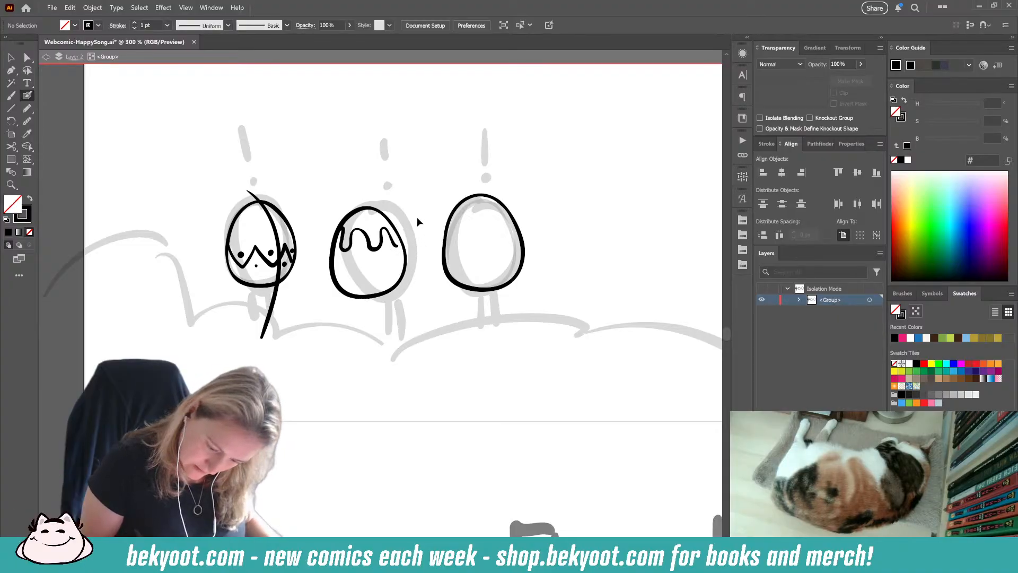
pyautogui.hotkey('ctrl', 'z')
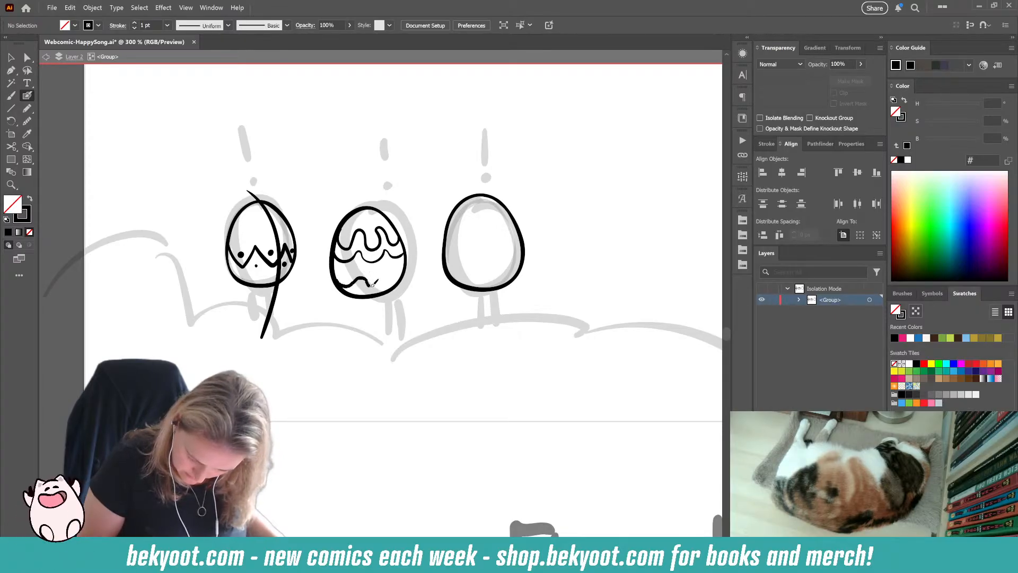
# Step: Try to brush four curved stripes across the third egg, based on the striped egg in the finished panel above
pyautogui.moveTo(474, 270); pyautogui.dragTo(268, 376)
pyautogui.moveTo(520, 245); pyautogui.dragTo(152, 507)
pyautogui.moveTo(534, 198); pyautogui.dragTo(230, 491)
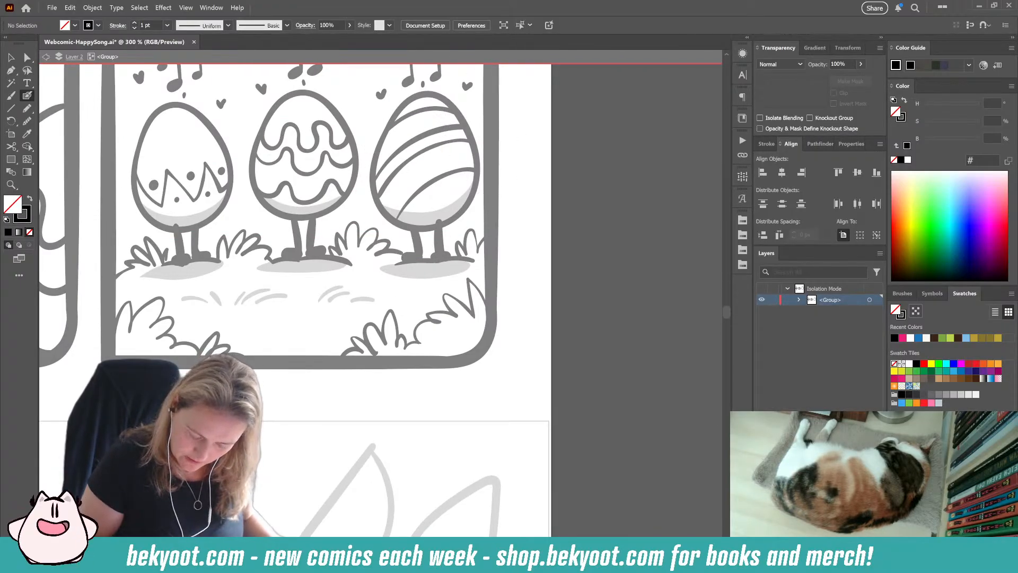
pyautogui.moveTo(273, 423); pyautogui.dragTo(577, 193)
pyautogui.moveTo(286, 456); pyautogui.dragTo(578, 183)
pyautogui.moveTo(257, 424); pyautogui.dragTo(424, 259)
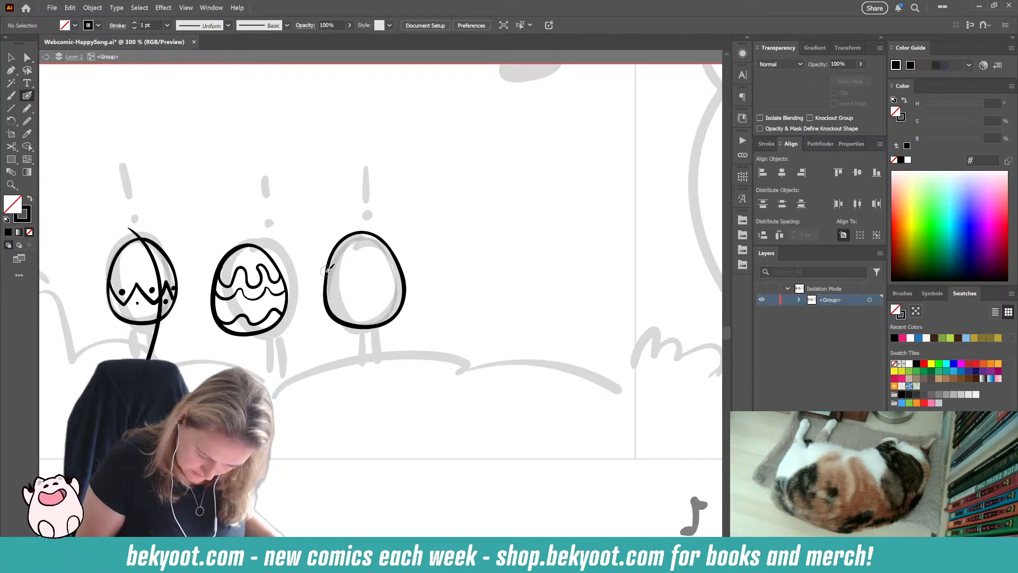
pyautogui.moveTo(328, 270); pyautogui.dragTo(387, 245)
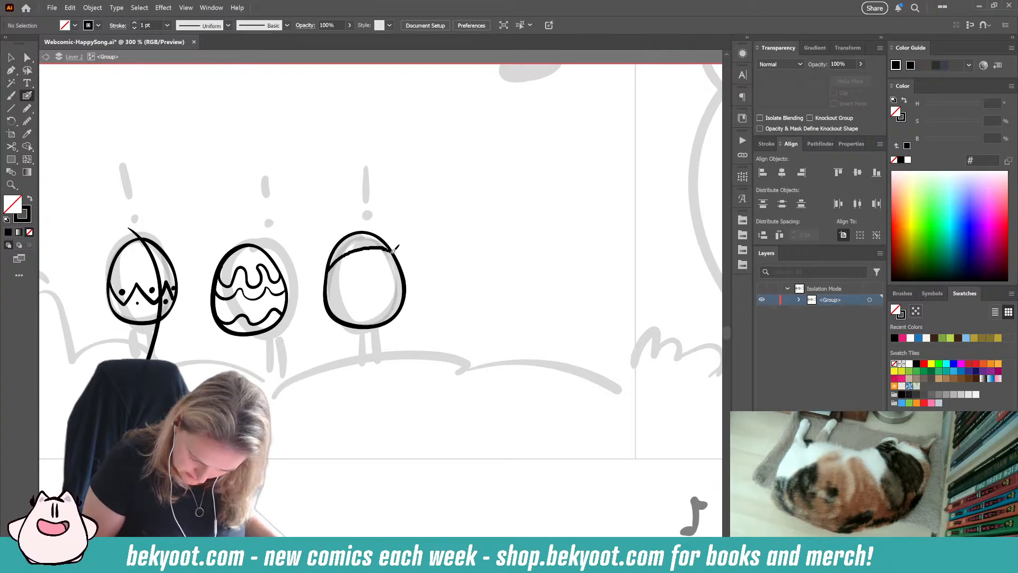
pyautogui.moveTo(327, 291); pyautogui.dragTo(400, 260)
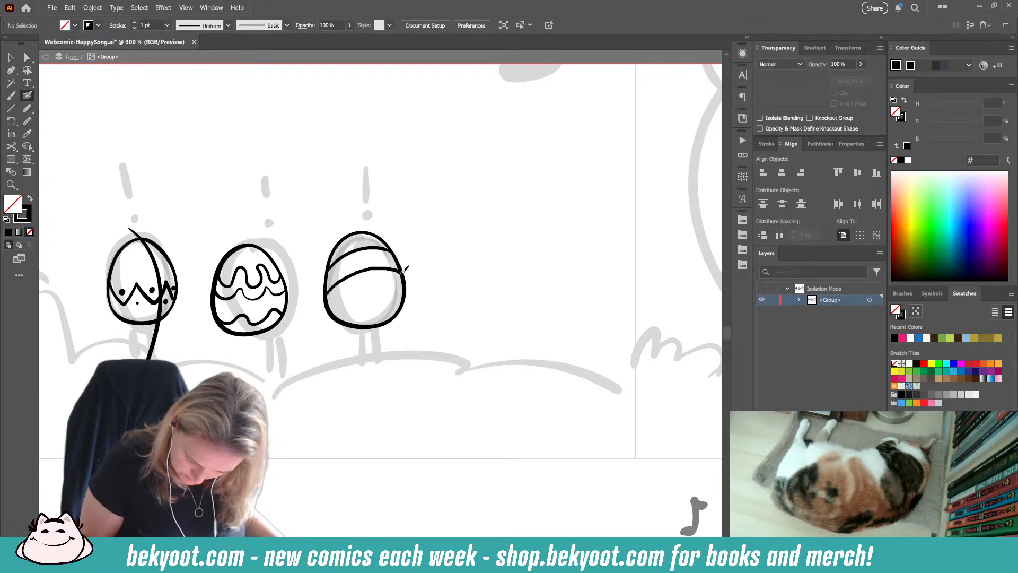
pyautogui.moveTo(326, 309); pyautogui.dragTo(399, 281)
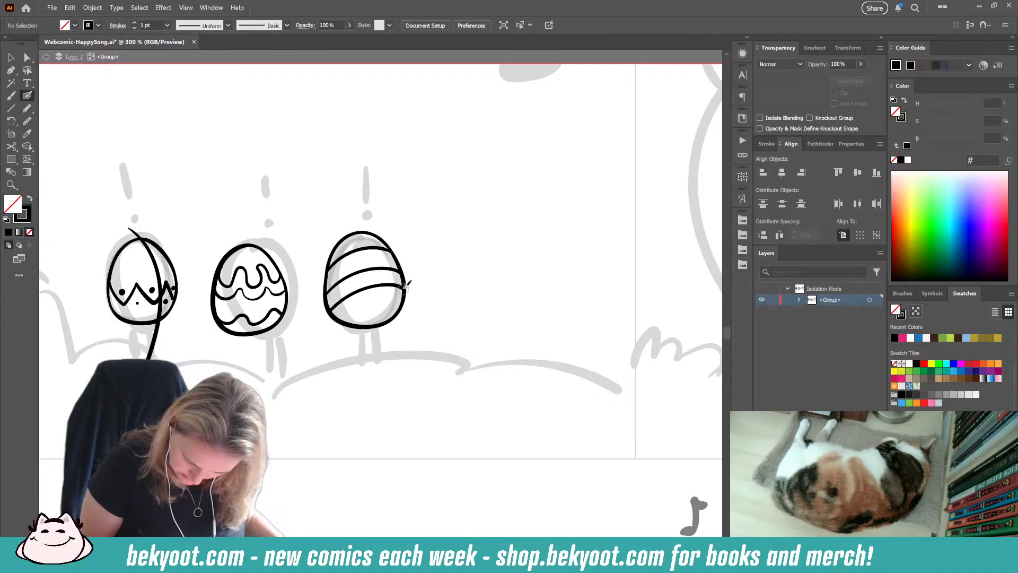
pyautogui.moveTo(346, 324); pyautogui.dragTo(393, 312)
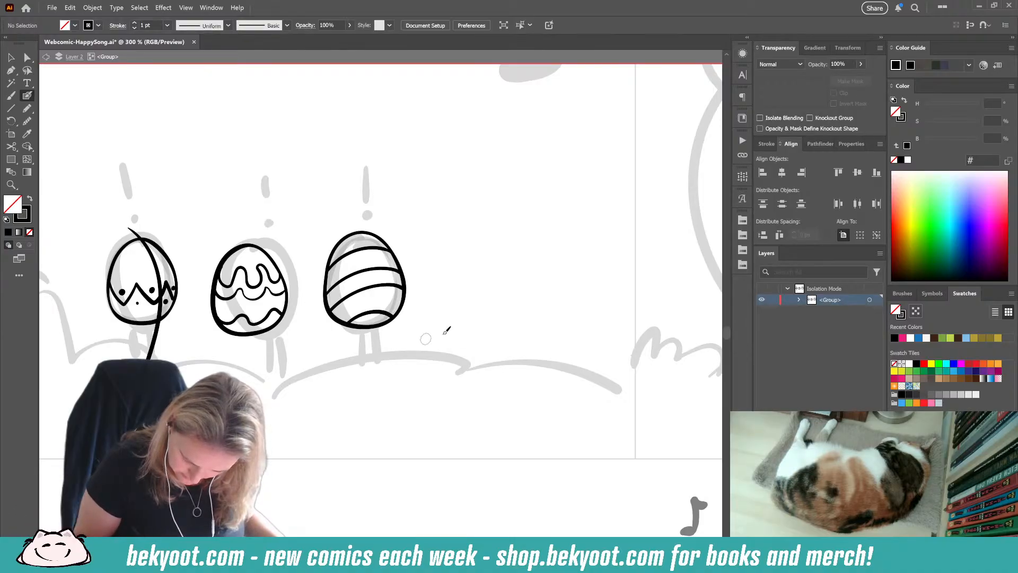
# Step: Compare with the finished panel's striped egg and undo the last three stripes on the third egg
pyautogui.moveTo(556, 241); pyautogui.dragTo(175, 448)
pyautogui.moveTo(625, 148); pyautogui.dragTo(234, 424)
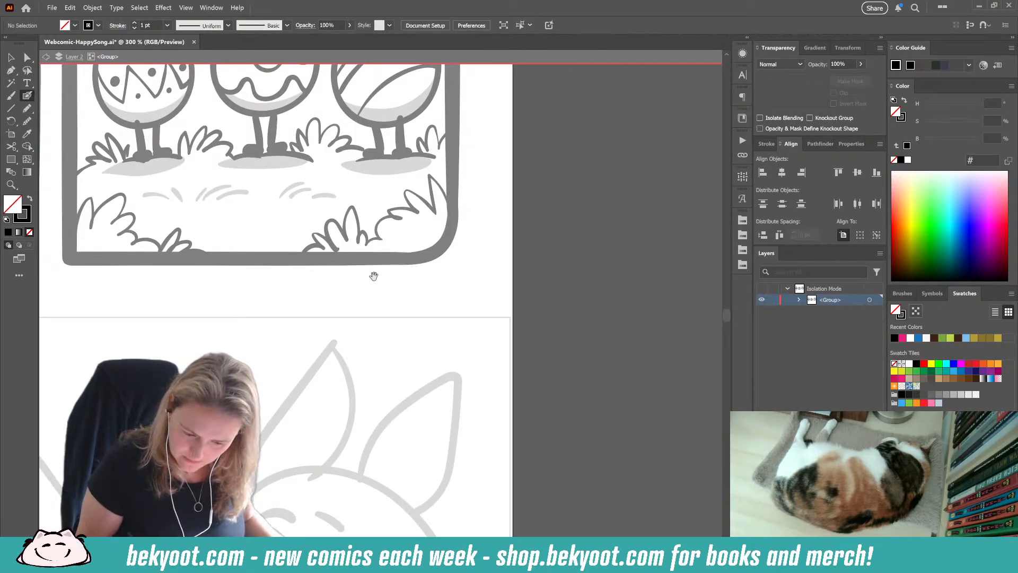
pyautogui.moveTo(373, 275)
pyautogui.mouseDown()
pyautogui.moveTo(285, 441)
pyautogui.moveTo(583, 218)
pyautogui.mouseUp()
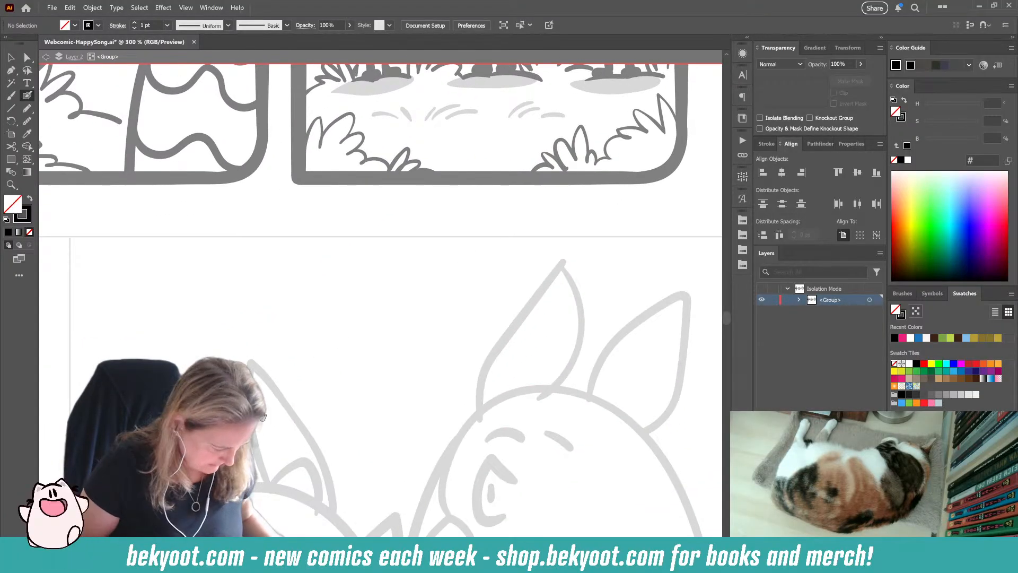
pyautogui.moveTo(271, 411); pyautogui.dragTo(531, 230)
pyautogui.moveTo(277, 381); pyautogui.dragTo(453, 253)
pyautogui.moveTo(327, 359); pyautogui.dragTo(407, 298)
pyautogui.hotkey('ctrl', 'z')
pyautogui.hotkey('ctrl', 'z')
pyautogui.hotkey('ctrl', 'z')
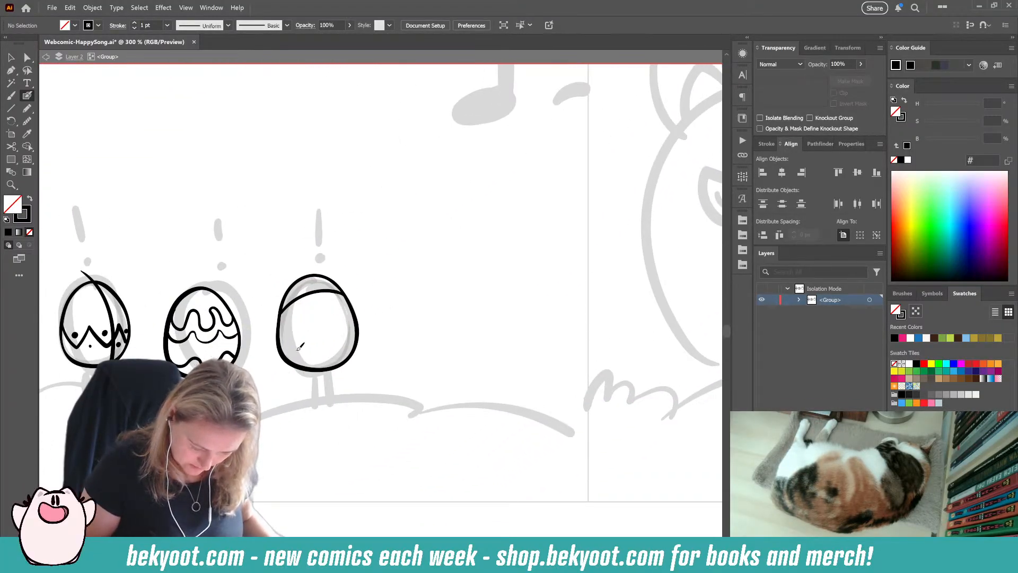
# Step: Brush steeper curved stripes across the third egg from its lower left toward its upper right, plus one near its base
pyautogui.moveTo(285, 353)
pyautogui.mouseDown()
pyautogui.moveTo(327, 303)
pyautogui.moveTo(352, 305)
pyautogui.mouseUp()
pyautogui.moveTo(281, 318)
pyautogui.mouseDown()
pyautogui.moveTo(318, 294)
pyautogui.moveTo(353, 303)
pyautogui.mouseUp()
pyautogui.moveTo(283, 303)
pyautogui.mouseDown()
pyautogui.moveTo(297, 290)
pyautogui.moveTo(339, 286)
pyautogui.mouseUp()
pyautogui.moveTo(299, 365); pyautogui.dragTo(355, 342)
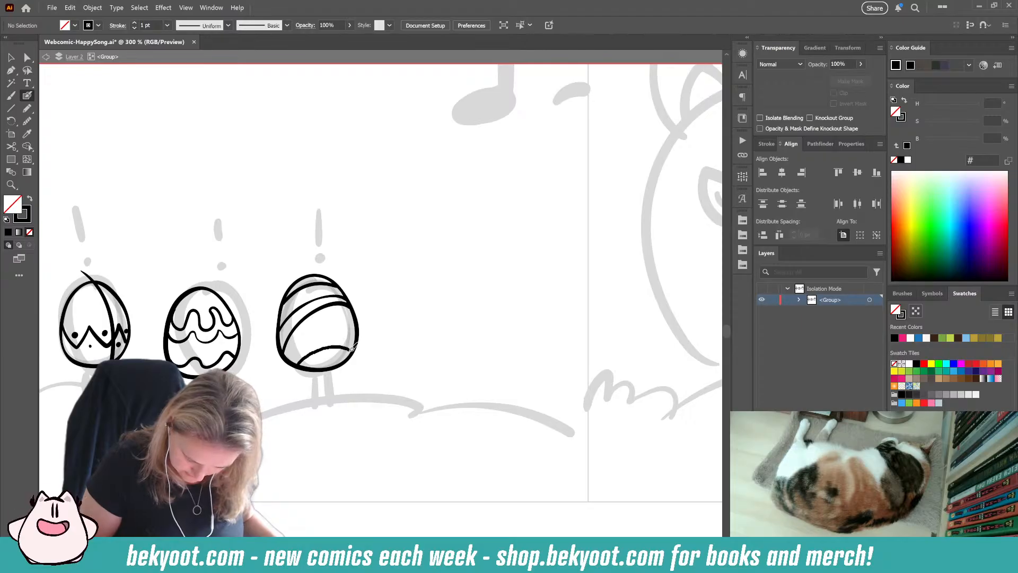
# Step: Check the stripe pattern in the finished panel and delete the lowest stripe on the third egg
pyautogui.moveTo(557, 237)
pyautogui.mouseDown()
pyautogui.moveTo(387, 382)
pyautogui.moveTo(297, 426)
pyautogui.mouseUp()
pyautogui.moveTo(554, 217); pyautogui.dragTo(317, 425)
pyautogui.moveTo(517, 206)
pyautogui.mouseDown()
pyautogui.moveTo(313, 413)
pyautogui.moveTo(484, 254)
pyautogui.mouseUp()
pyautogui.moveTo(281, 394); pyautogui.dragTo(561, 188)
pyautogui.moveTo(235, 438); pyautogui.dragTo(477, 192)
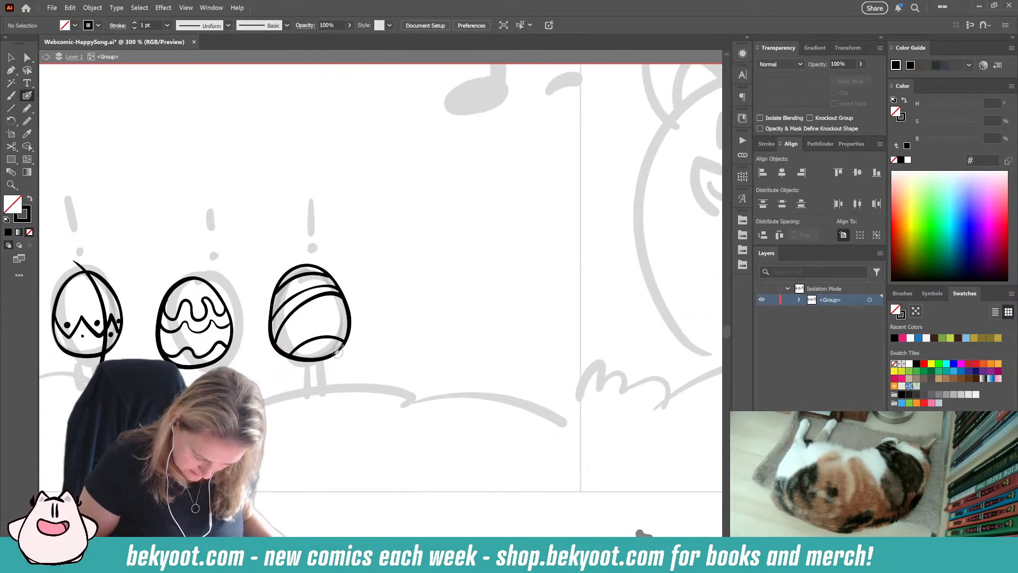
pyautogui.keyDown('ctrl'); pyautogui.click(331, 337); pyautogui.keyUp('ctrl')
pyautogui.press('Delete')
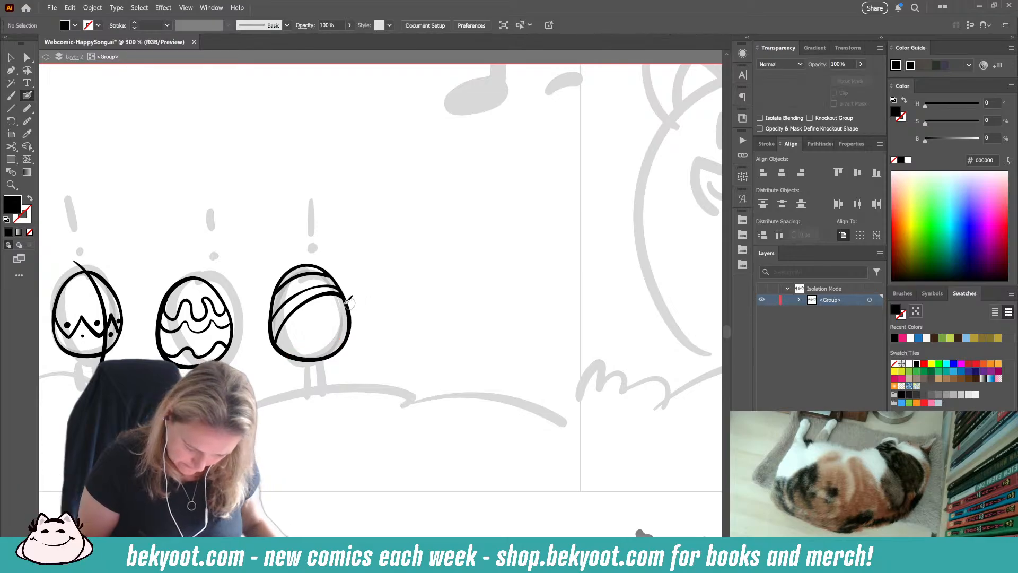
# Step: Reshape the third egg's long lower stripe to a flatter curve, about 93 by 52 px, and brush a new stripe beneath it
pyautogui.keyDown('ctrl'); pyautogui.click(335, 298); pyautogui.keyUp('ctrl')
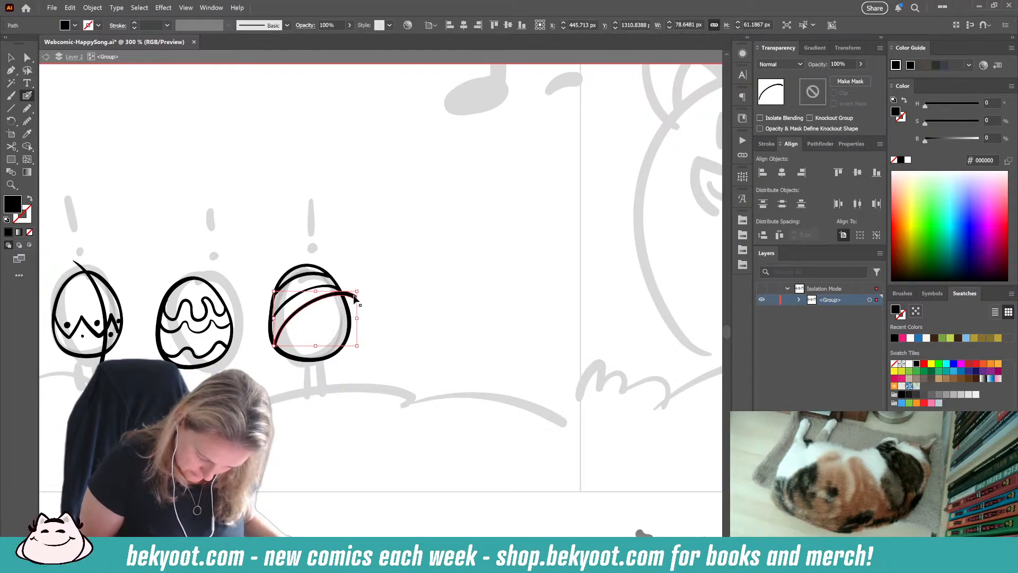
pyautogui.keyDown('ctrl'); pyautogui.moveTo(316, 291); pyautogui.dragTo(317, 300); pyautogui.keyUp('ctrl')
pyautogui.hotkey('ctrl', 'shift', 'a')
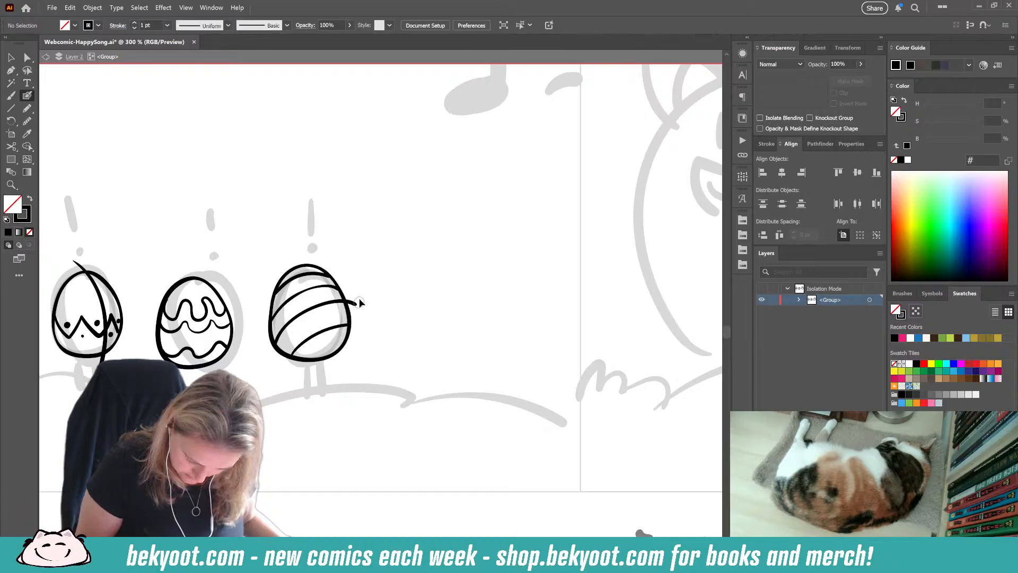
pyautogui.keyDown('ctrl'); pyautogui.click(354, 297); pyautogui.keyUp('ctrl')
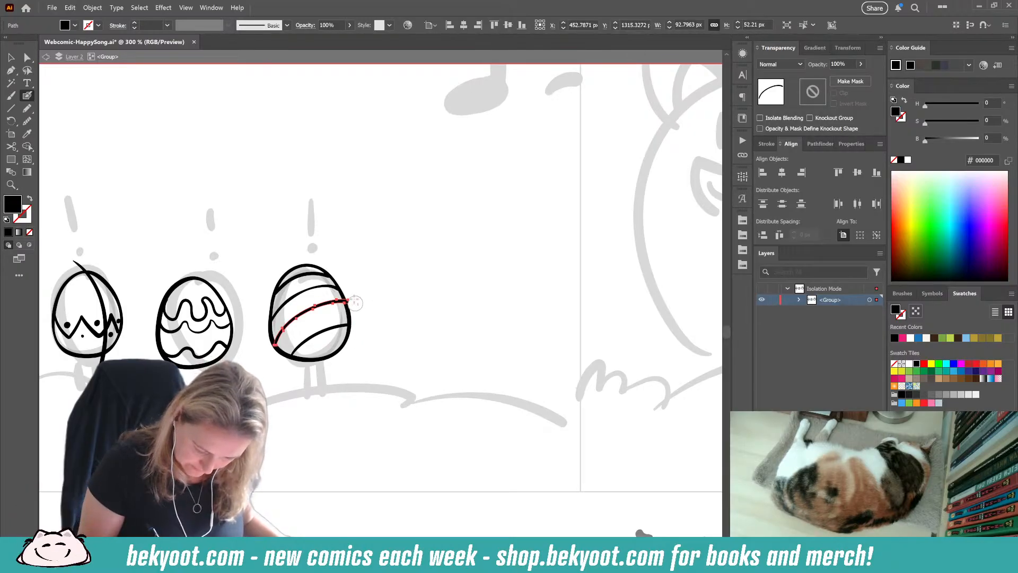
pyautogui.keyDown('ctrl'); pyautogui.click(290, 434); pyautogui.keyUp('ctrl')
# Step: Brush a black exclamation mark just above the second egg
pyautogui.moveTo(332, 401); pyautogui.dragTo(504, 353)
pyautogui.moveTo(350, 189); pyautogui.dragTo(355, 216)
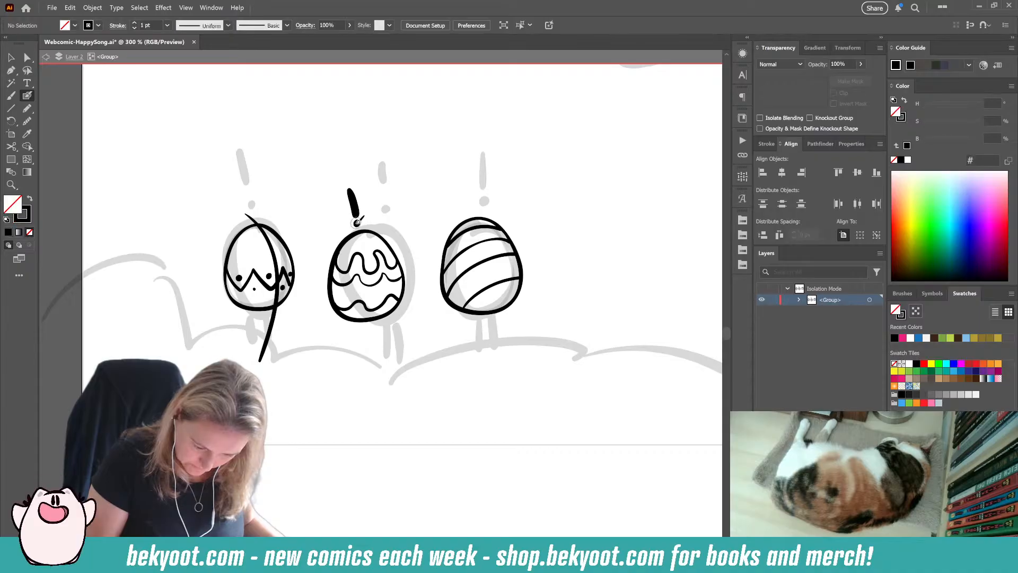
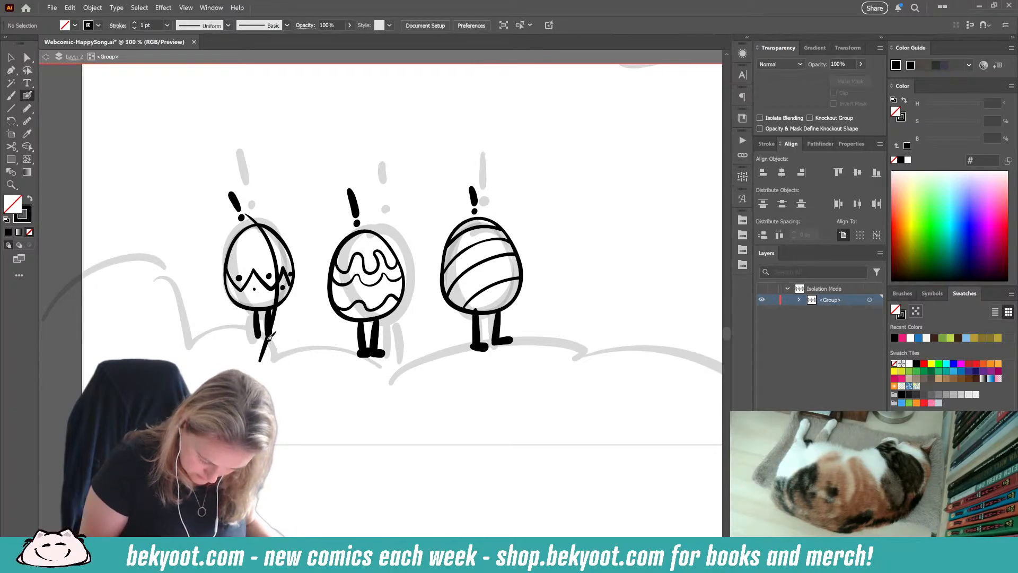
# Step: Brush the foot of the first egg's right leg and delete the stray long curve running across that egg
pyautogui.moveTo(269, 339)
pyautogui.mouseDown()
pyautogui.moveTo(287, 335)
pyautogui.moveTo(264, 338)
pyautogui.mouseUp()
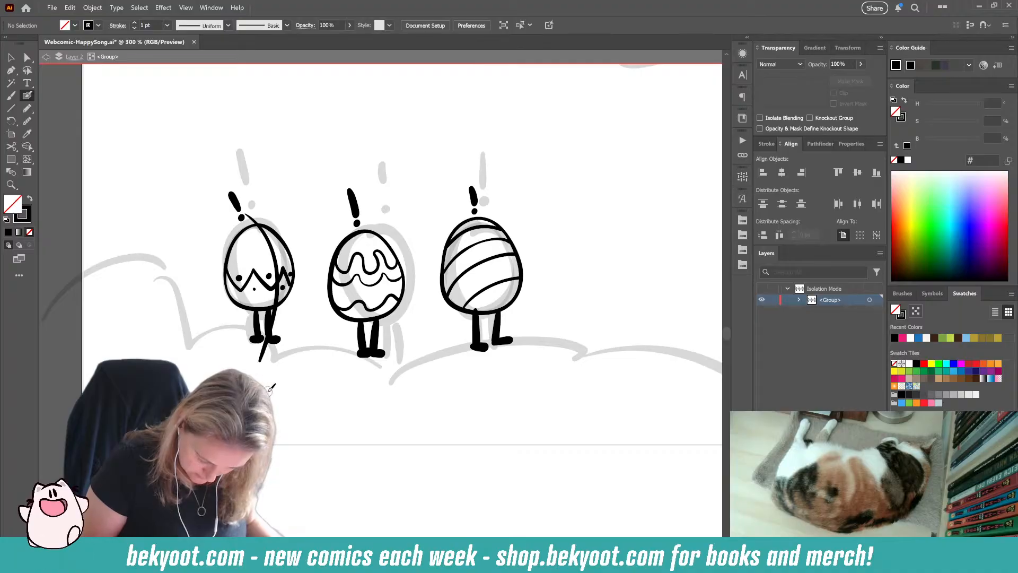
pyautogui.keyDown('ctrl'); pyautogui.click(273, 255); pyautogui.keyUp('ctrl')
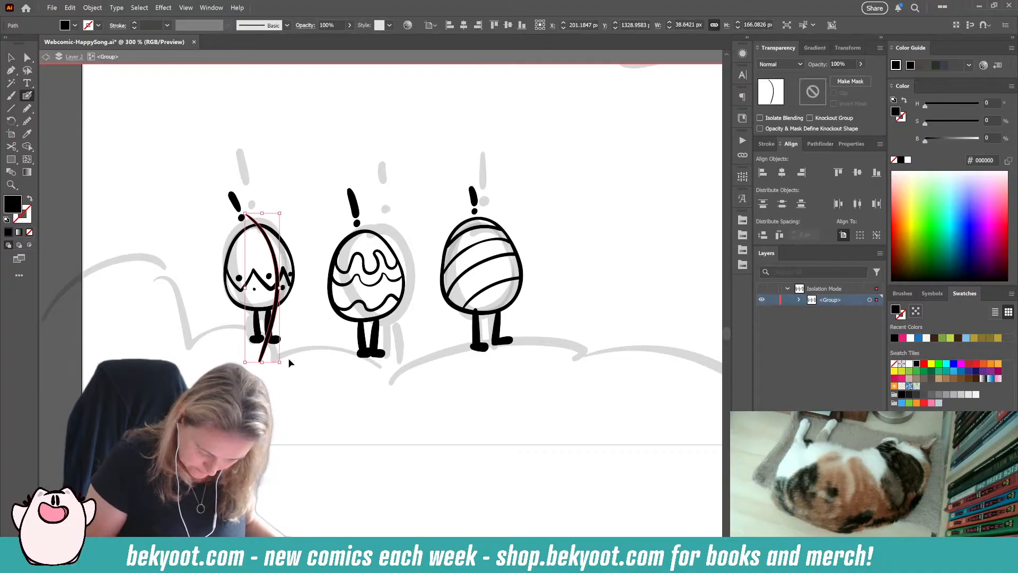
pyautogui.press('Delete')
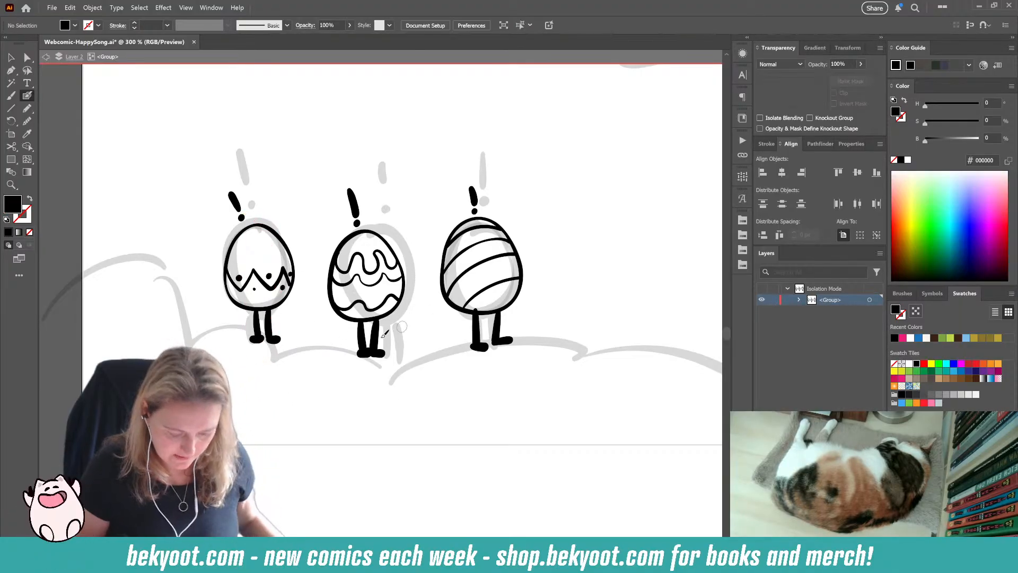
# Step: Move the first egg's right leg, together with its foot, slightly up and to the right against the egg's base
pyautogui.keyDown('ctrl'); pyautogui.click(270, 330); pyautogui.keyUp('ctrl')
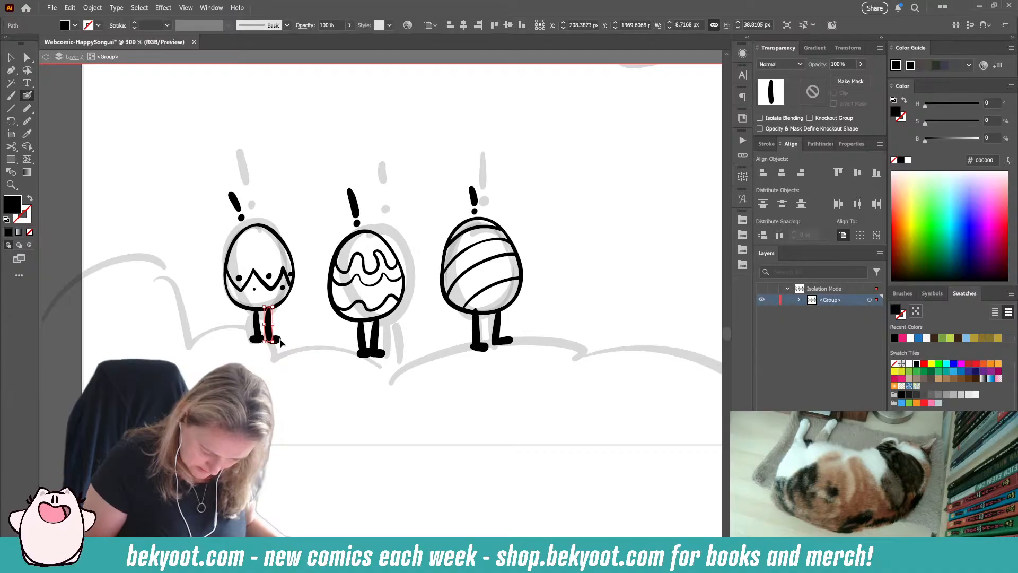
pyautogui.moveTo(270, 330); pyautogui.dragTo(270, 324)
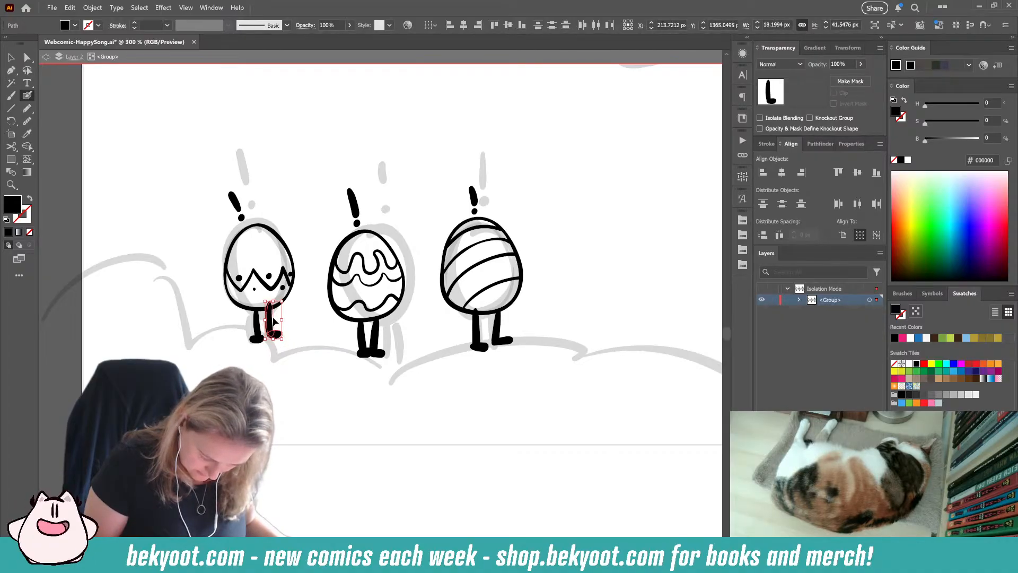
pyautogui.keyDown('ctrl'); pyautogui.click(291, 324); pyautogui.keyUp('ctrl')
pyautogui.keyDown('ctrl'); pyautogui.click(257, 320); pyautogui.keyUp('ctrl')
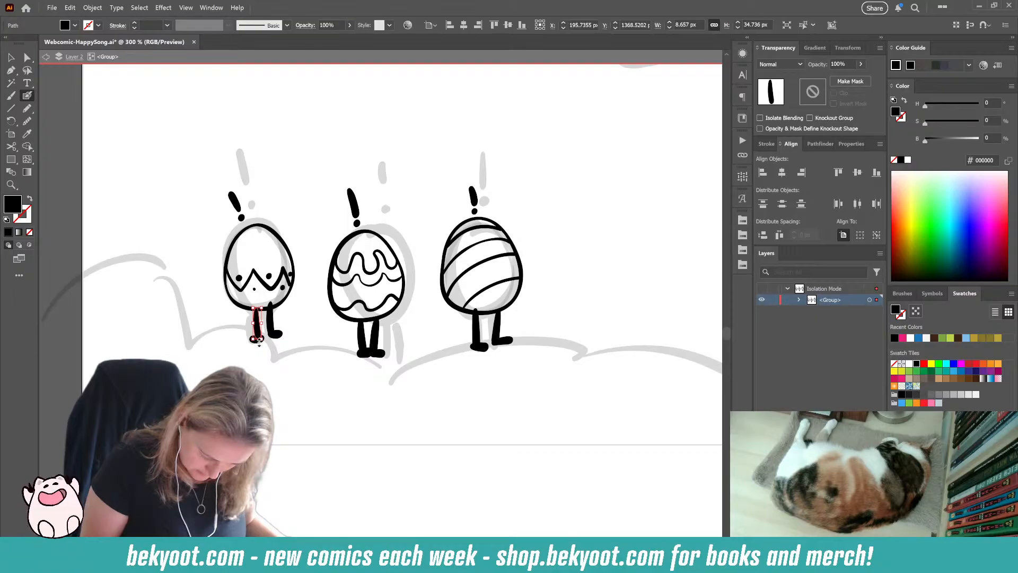
pyautogui.keyDown('ctrl'); pyautogui.click(258, 350); pyautogui.keyUp('ctrl')
pyautogui.keyDown('ctrl'); pyautogui.click(271, 316); pyautogui.keyUp('ctrl')
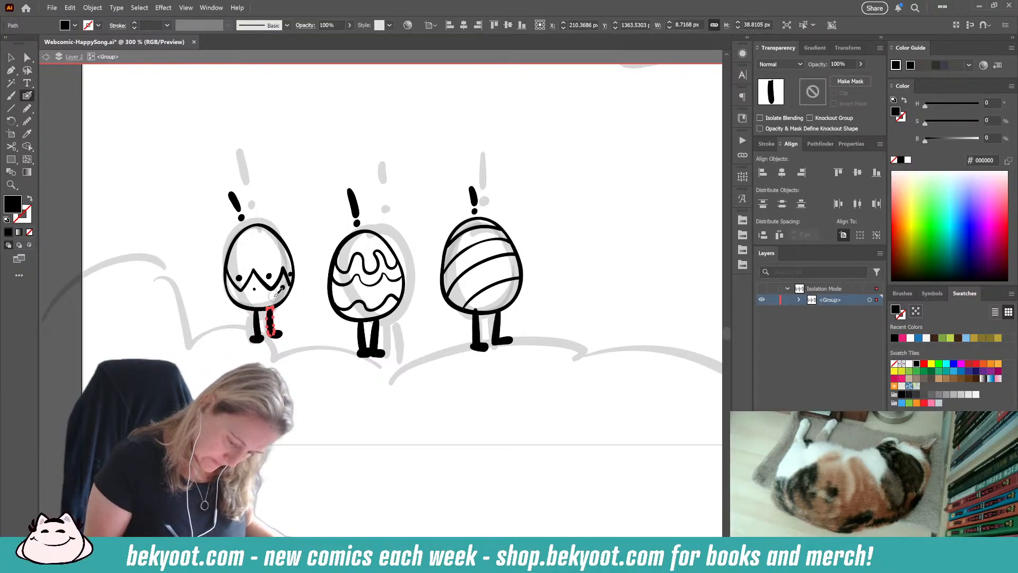
pyautogui.keyDown('ctrl'); pyautogui.click(290, 372); pyautogui.keyUp('ctrl')
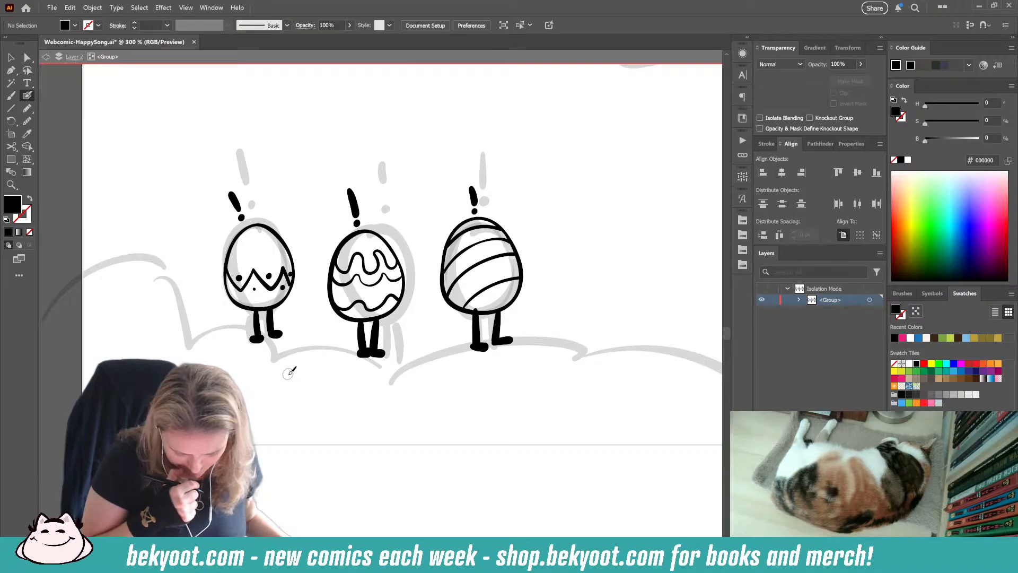
# Step: Fit a black foot about 17 by 10 px onto the lower end of the first egg's left leg
pyautogui.keyDown('ctrl'); pyautogui.click(276, 350); pyautogui.keyUp('ctrl')
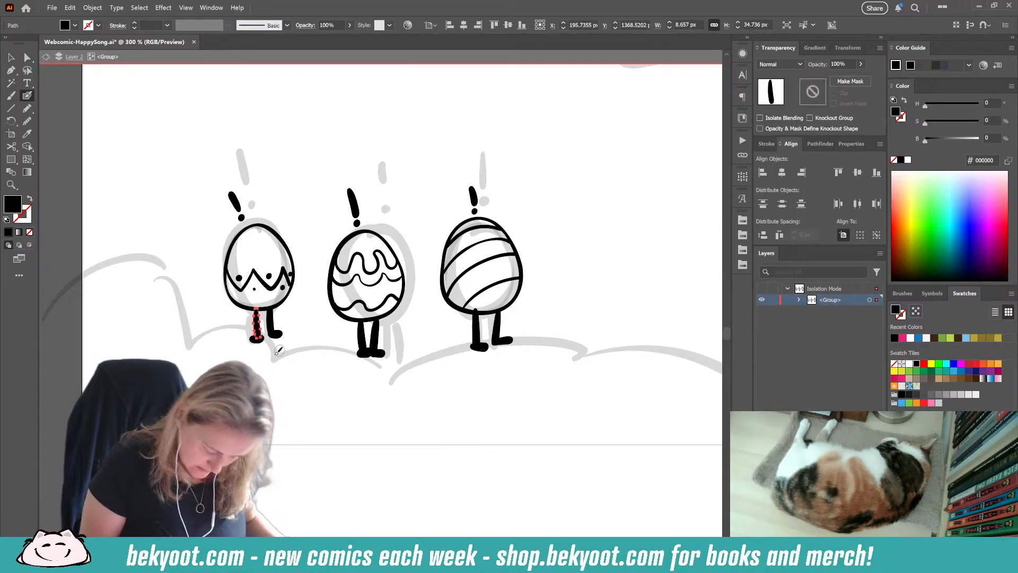
pyautogui.moveTo(260, 359); pyautogui.dragTo(271, 359)
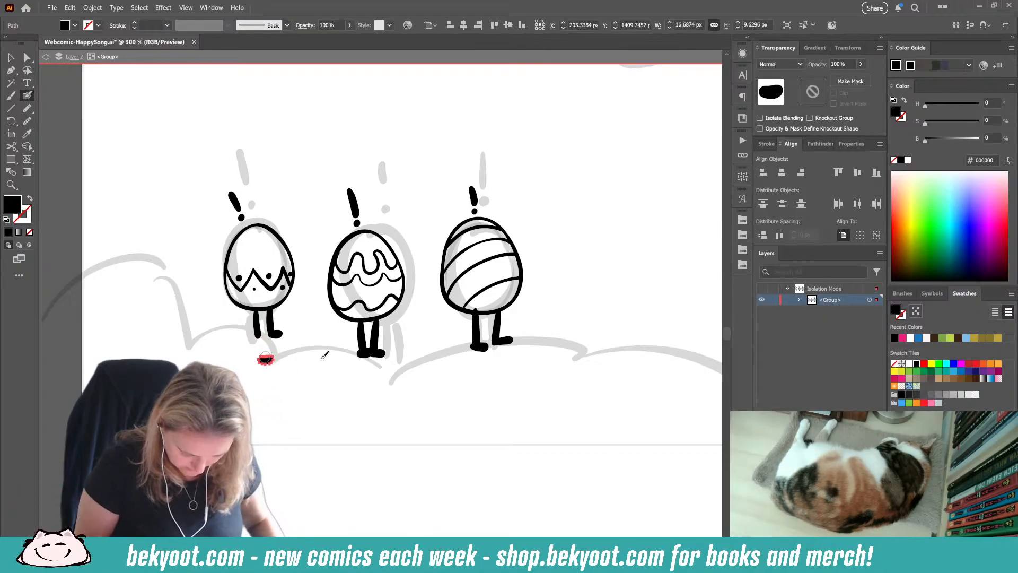
pyautogui.moveTo(261, 336); pyautogui.dragTo(261, 337)
pyautogui.keyDown('ctrl'); pyautogui.click(271, 361); pyautogui.keyUp('ctrl')
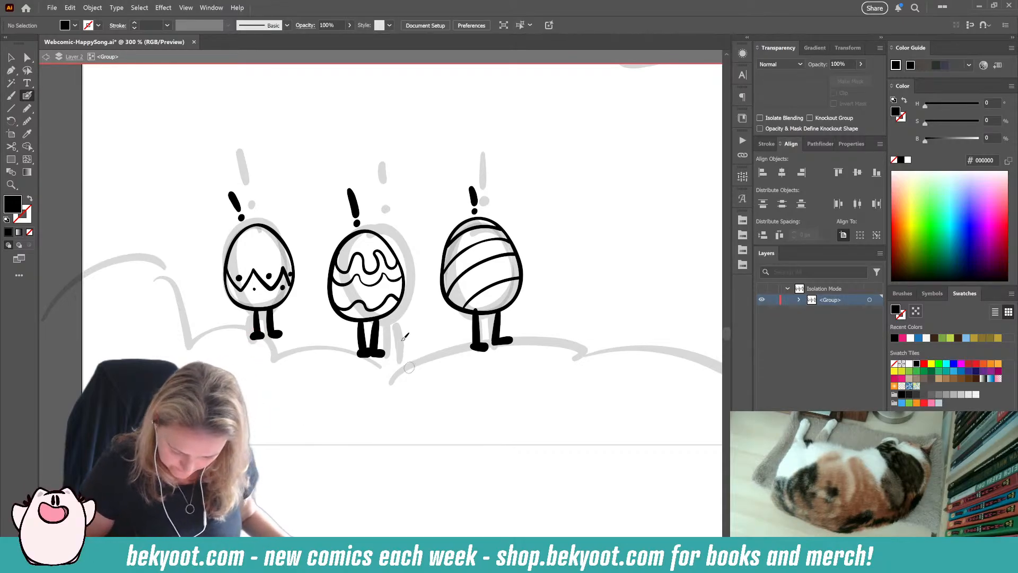
# Step: Rotate the first egg and its zigzag pattern slightly, and check the three eggs against the whole panel
pyautogui.moveTo(420, 350); pyautogui.dragTo(384, 385)
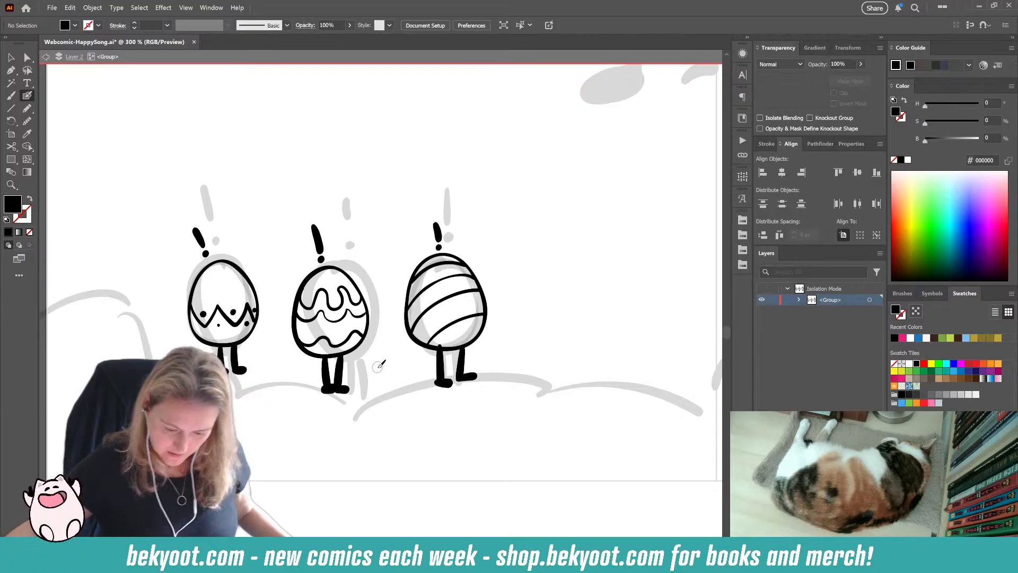
pyautogui.moveTo(169, 289); pyautogui.dragTo(267, 317)
pyautogui.moveTo(264, 256); pyautogui.dragTo(254, 246)
pyautogui.keyDown('ctrl'); pyautogui.click(271, 227); pyautogui.keyUp('ctrl')
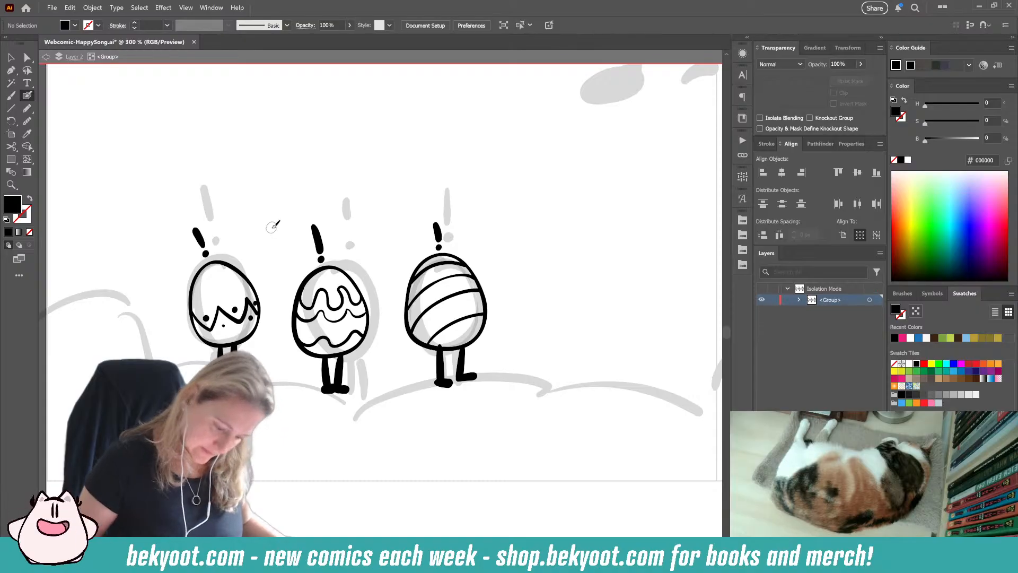
pyautogui.hotkey('ctrl', '-')
pyautogui.hotkey('ctrl', '-')
pyautogui.hotkey('ctrl', '-')
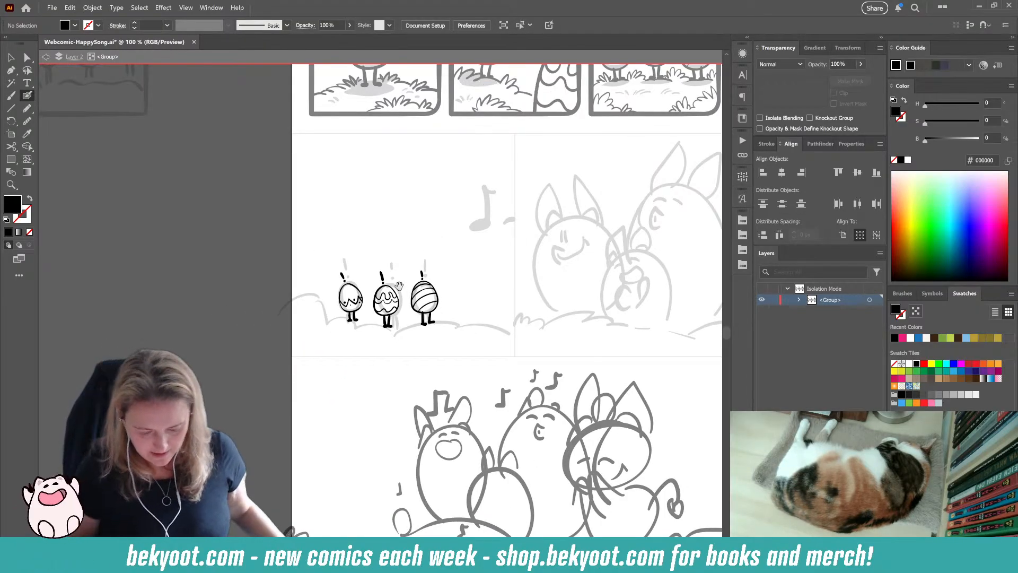
pyautogui.moveTo(338, 393); pyautogui.dragTo(235, 414)
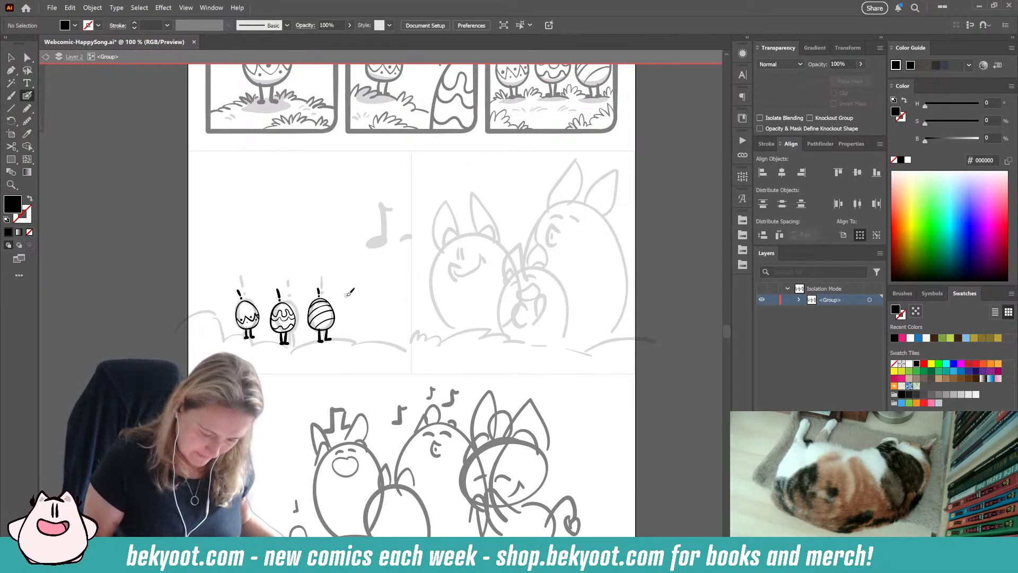
pyautogui.hotkey('ctrl', '+')
pyautogui.hotkey('ctrl', '+')
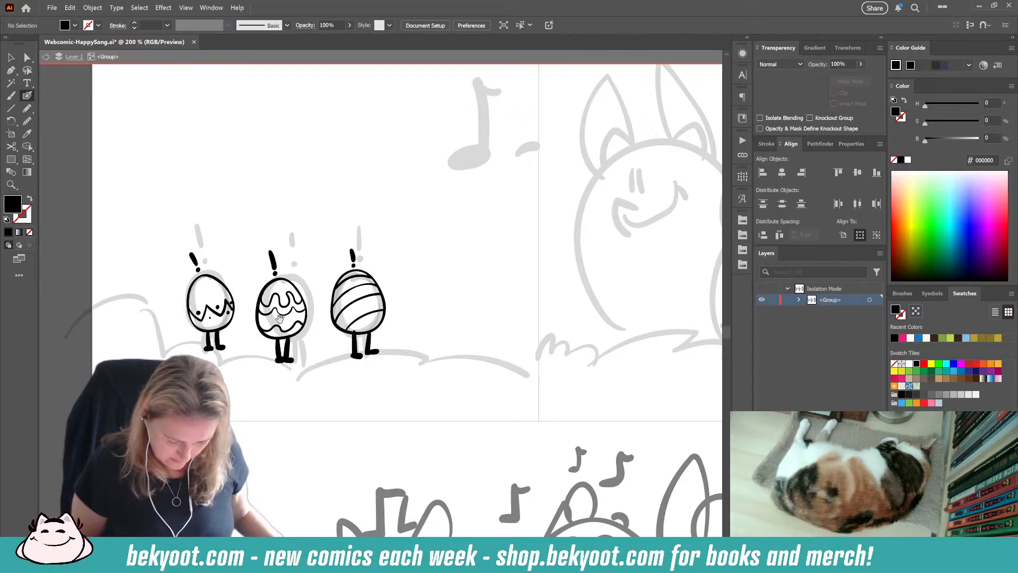
pyautogui.moveTo(299, 401); pyautogui.dragTo(407, 409)
# Step: Check the Blob Brush options and ink a black grassy ground line beneath the three eggs, ending in a tuft across the right panel divider
pyautogui.press('Return')
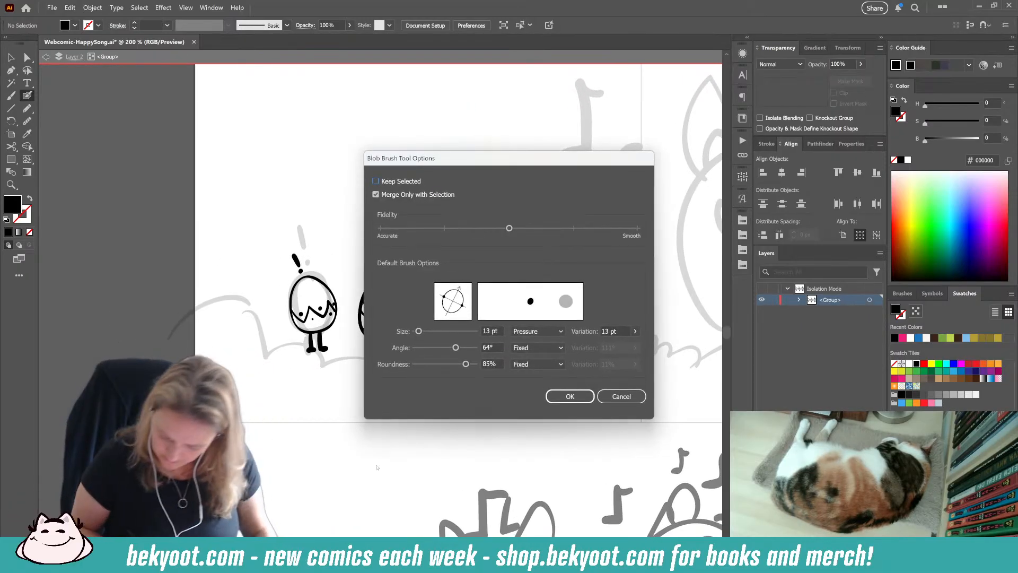
pyautogui.press('Return')
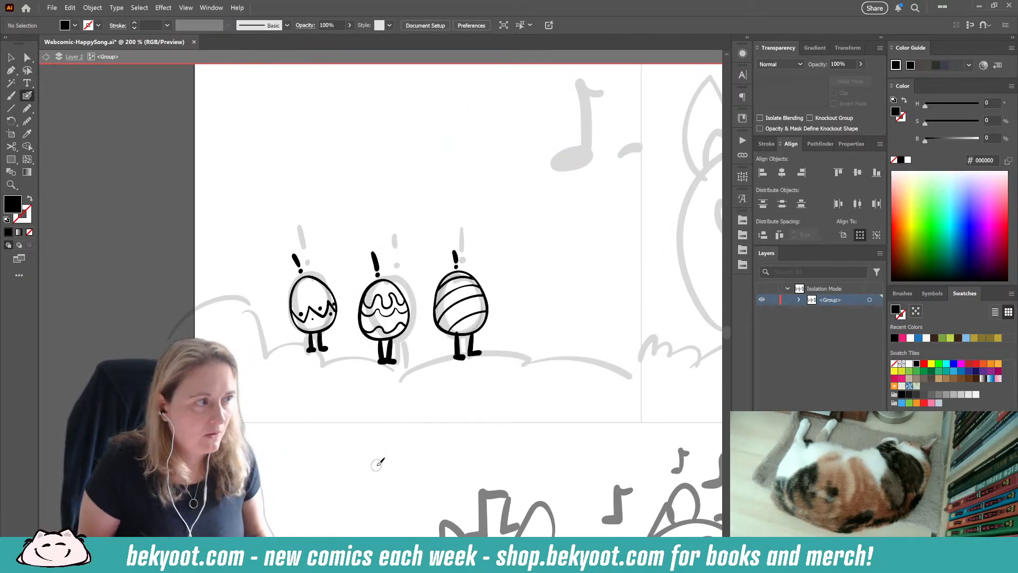
pyautogui.press('Return')
pyautogui.press('Return')
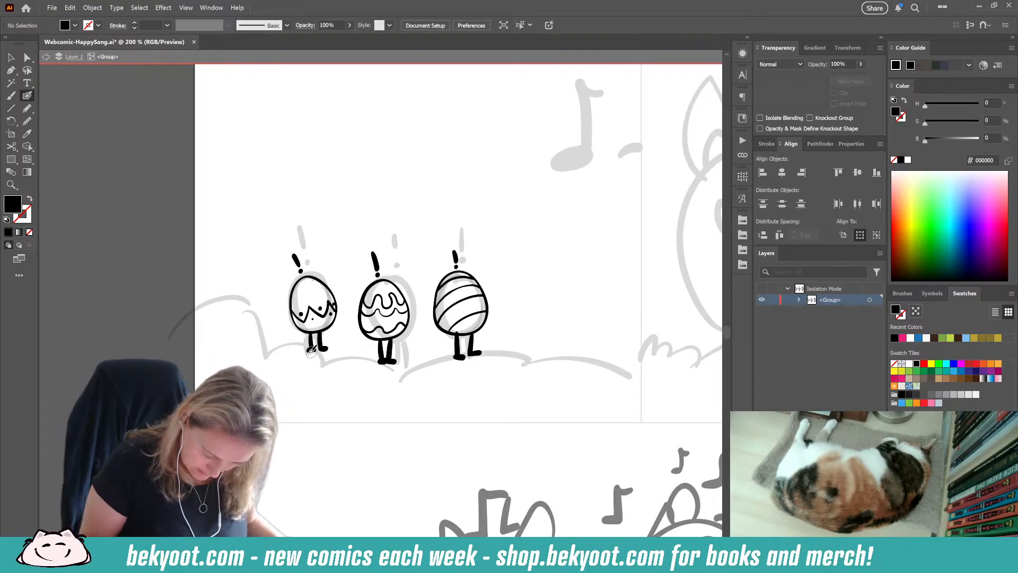
pyautogui.hotkey('shift', 'x')
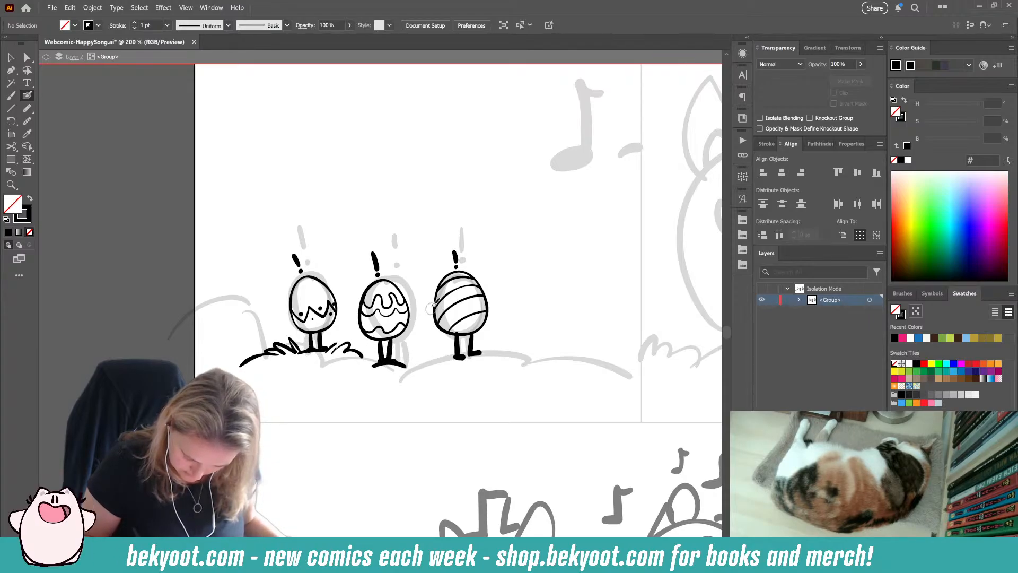
pyautogui.moveTo(446, 357)
pyautogui.mouseDown()
pyautogui.moveTo(427, 351)
pyautogui.moveTo(400, 366)
pyautogui.moveTo(509, 353)
pyautogui.moveTo(513, 338)
pyautogui.moveTo(516, 356)
pyautogui.moveTo(515, 343)
pyautogui.moveTo(541, 340)
pyautogui.moveTo(539, 361)
pyautogui.moveTo(568, 365)
pyautogui.moveTo(472, 357)
pyautogui.mouseUp()
pyautogui.hotkey('ctrl', 'z')
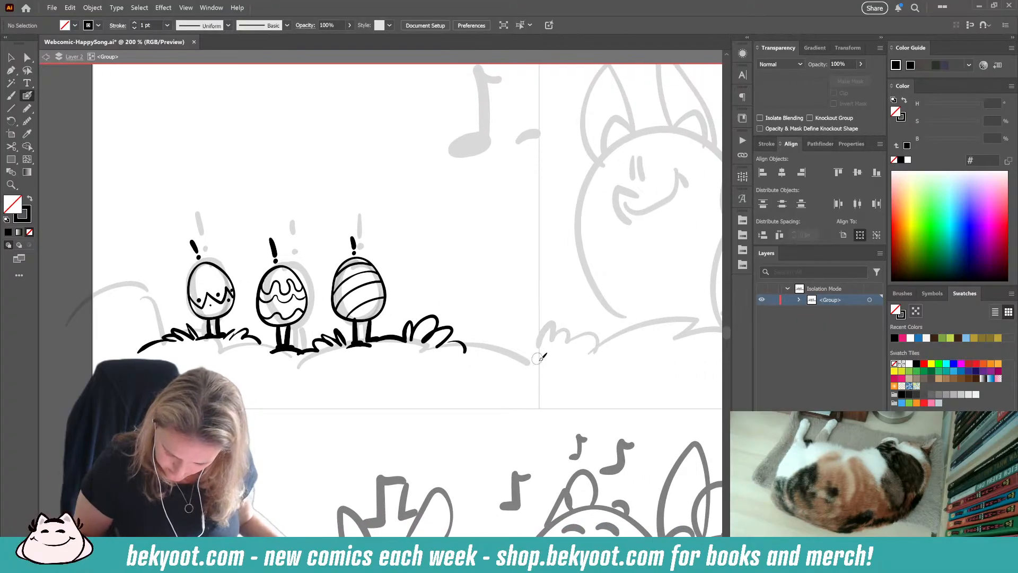
pyautogui.moveTo(542, 370)
pyautogui.mouseDown()
pyautogui.moveTo(540, 335)
pyautogui.moveTo(530, 357)
pyautogui.moveTo(501, 345)
pyautogui.moveTo(505, 354)
pyautogui.moveTo(463, 350)
pyautogui.mouseUp()
pyautogui.moveTo(545, 356)
pyautogui.mouseDown()
pyautogui.moveTo(554, 341)
pyautogui.moveTo(575, 340)
pyautogui.moveTo(585, 358)
pyautogui.mouseUp()
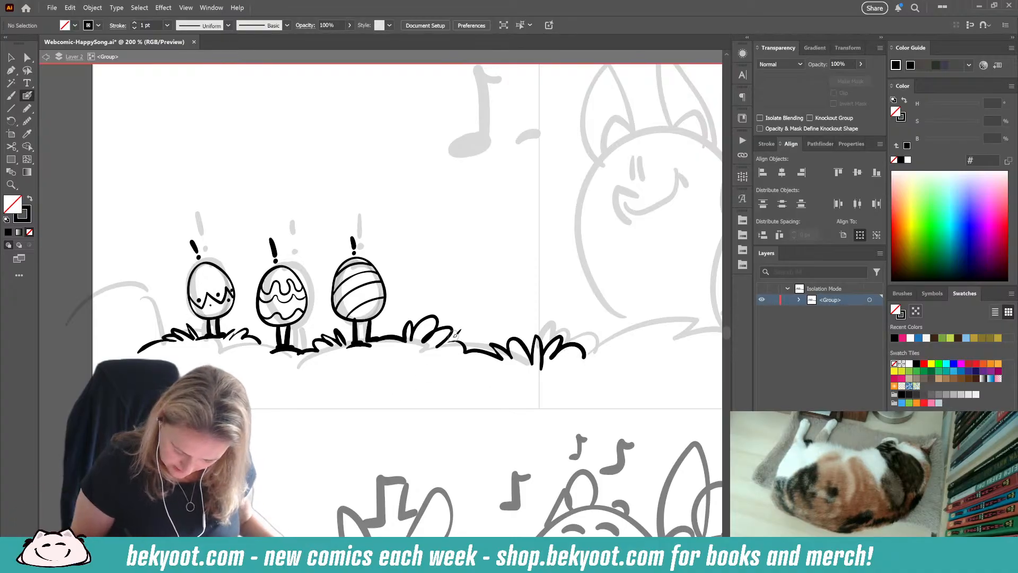
# Step: Ink a leafy bush sloping from the page's left edge to the first egg, and extend the grassy ground past that edge
pyautogui.moveTo(417, 403); pyautogui.dragTo(538, 385)
pyautogui.moveTo(385, 337); pyautogui.dragTo(460, 351)
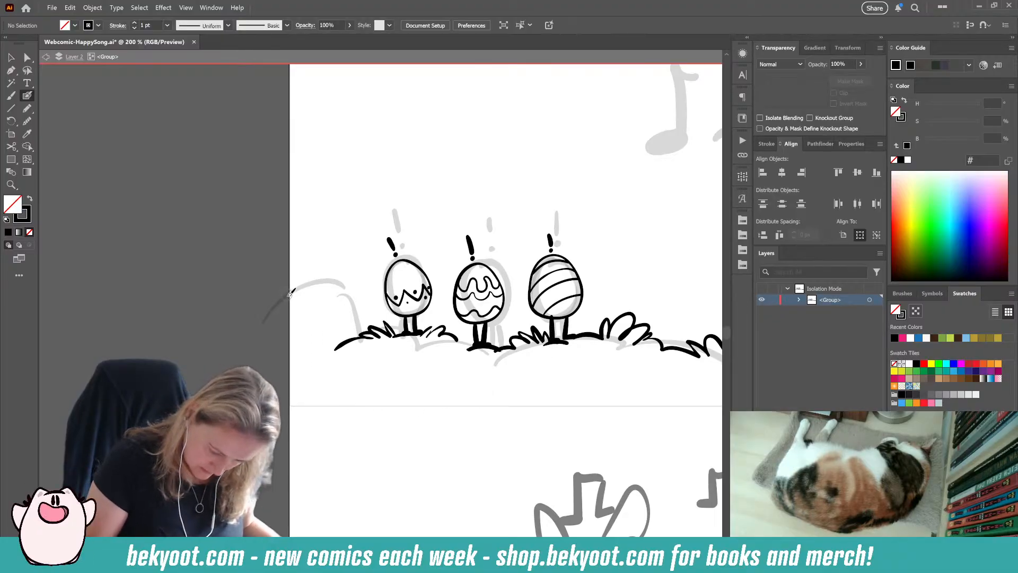
pyautogui.moveTo(291, 294)
pyautogui.mouseDown()
pyautogui.moveTo(330, 316)
pyautogui.moveTo(359, 316)
pyautogui.moveTo(355, 306)
pyautogui.moveTo(333, 315)
pyautogui.moveTo(352, 330)
pyautogui.mouseUp()
pyautogui.moveTo(312, 422); pyautogui.dragTo(313, 417)
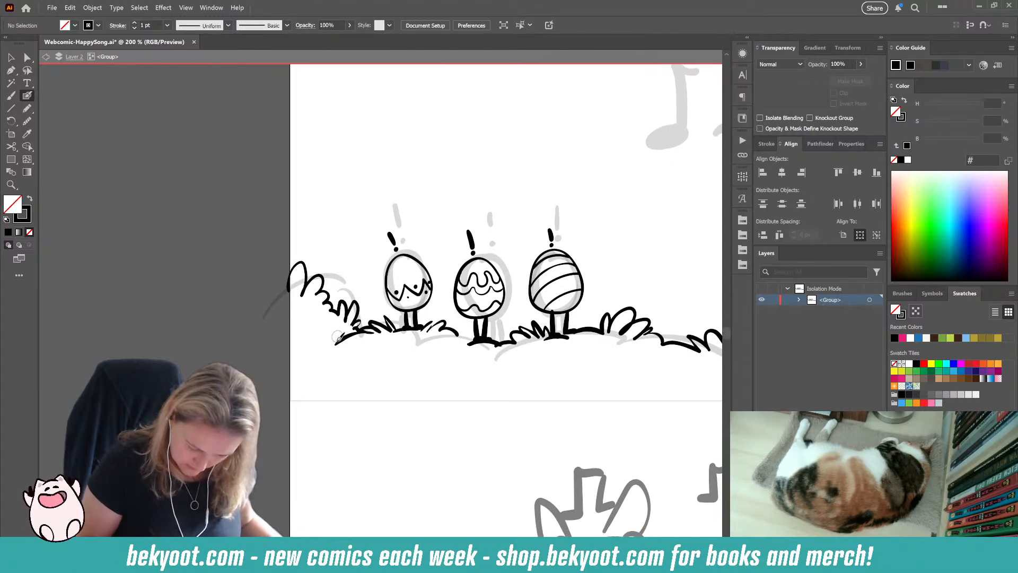
pyautogui.moveTo(335, 345)
pyautogui.mouseDown()
pyautogui.moveTo(327, 326)
pyautogui.moveTo(325, 338)
pyautogui.moveTo(279, 350)
pyautogui.mouseUp()
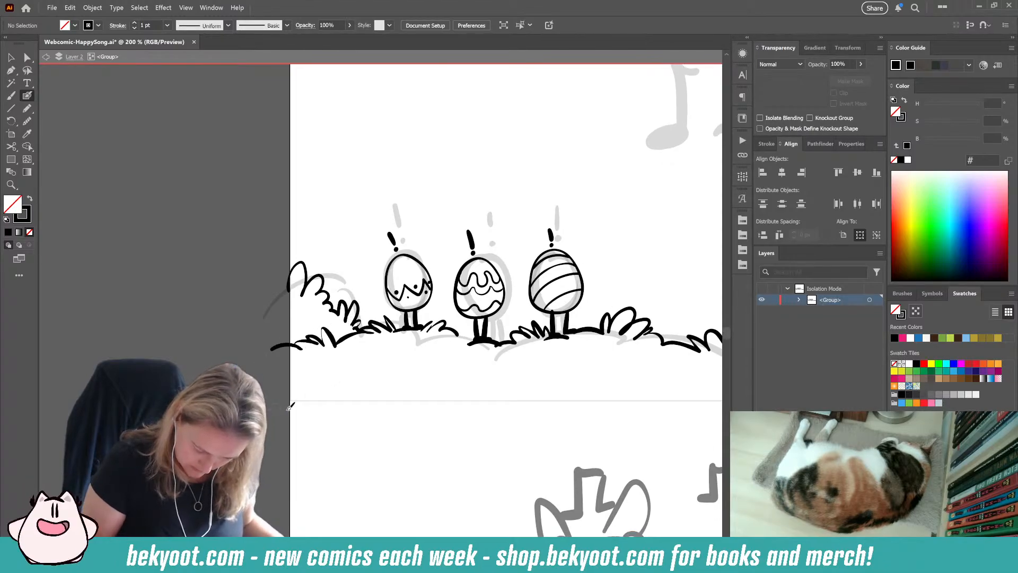
# Step: Ink a black music note about 75 by 134 px and a short dash over their sketches, and shift the note toward the dash
pyautogui.moveTo(401, 402); pyautogui.dragTo(345, 391)
pyautogui.moveTo(503, 379); pyautogui.dragTo(436, 459)
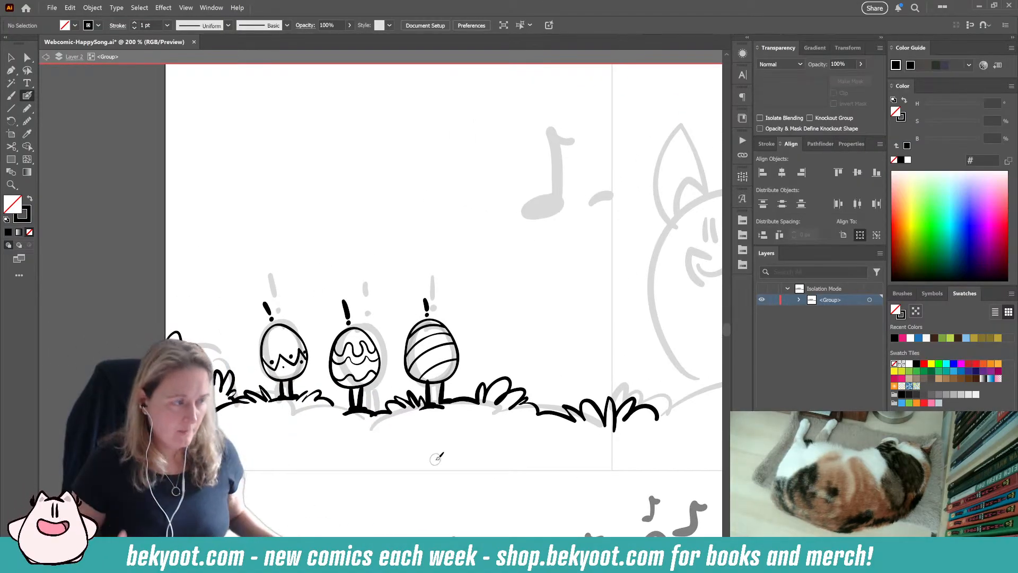
pyautogui.moveTo(461, 450)
pyautogui.mouseDown()
pyautogui.moveTo(398, 447)
pyautogui.moveTo(387, 472)
pyautogui.mouseUp()
pyautogui.moveTo(479, 218)
pyautogui.mouseDown()
pyautogui.moveTo(460, 224)
pyautogui.moveTo(473, 235)
pyautogui.moveTo(481, 221)
pyautogui.moveTo(457, 229)
pyautogui.moveTo(484, 230)
pyautogui.moveTo(494, 174)
pyautogui.mouseUp()
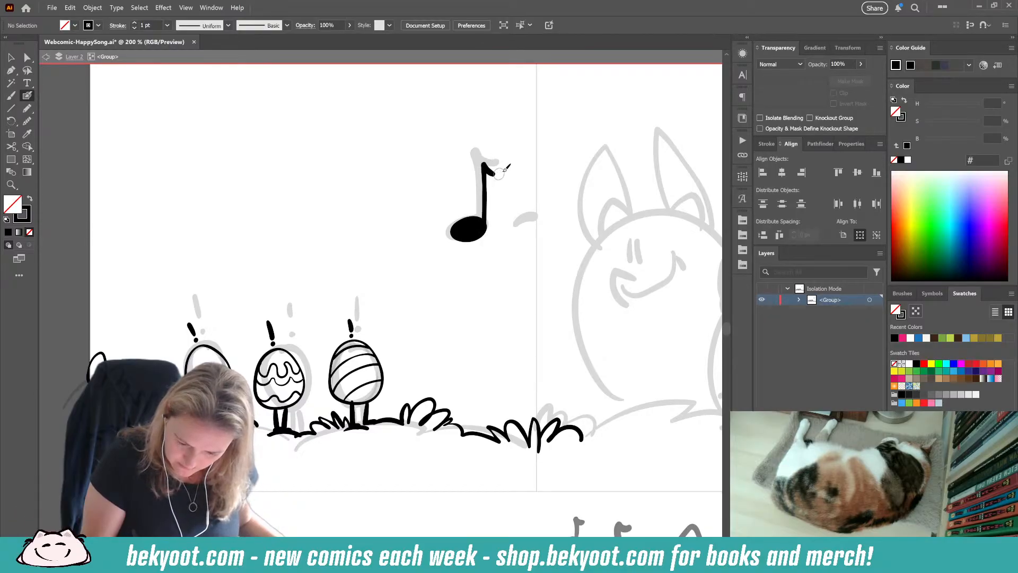
pyautogui.moveTo(514, 224); pyautogui.dragTo(549, 218)
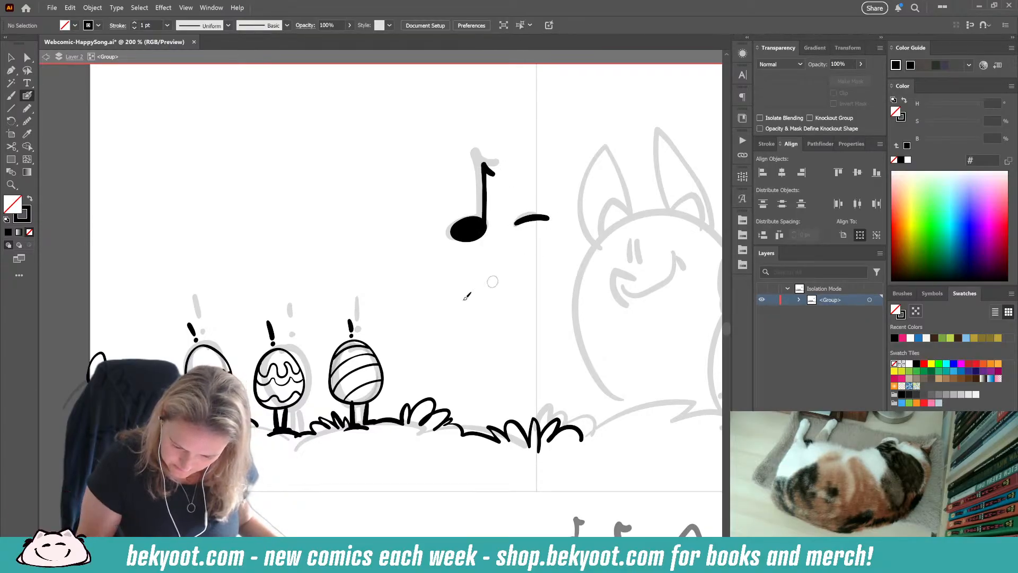
pyautogui.keyDown('ctrl'); pyautogui.click(476, 192); pyautogui.keyUp('ctrl')
pyautogui.moveTo(480, 243); pyautogui.dragTo(497, 248)
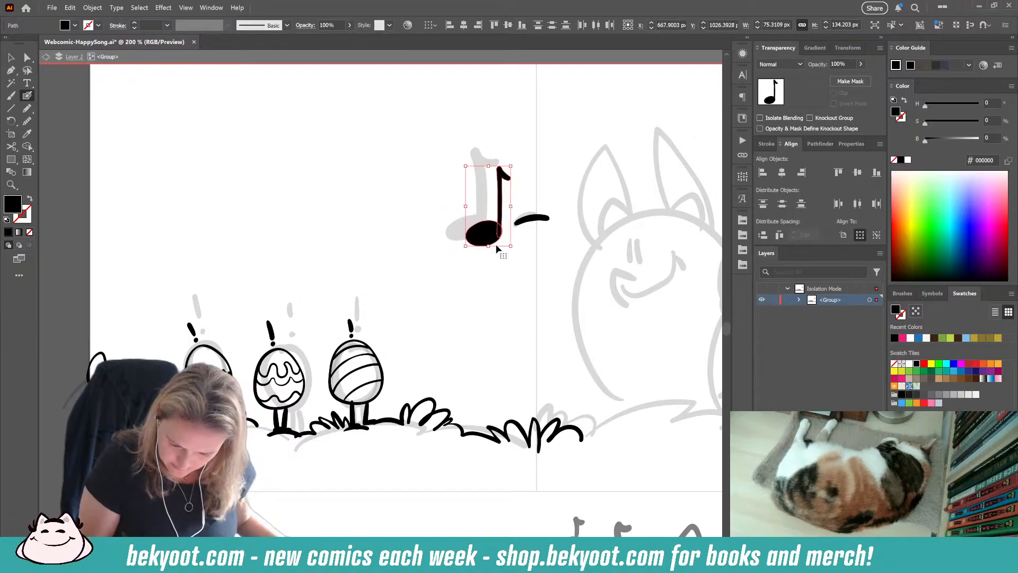
pyautogui.keyDown('ctrl'); pyautogui.click(476, 334); pyautogui.keyUp('ctrl')
# Step: Exit the group's isolation, save the comic file, and review the full page and the sketched bunny panel in the second row
pyautogui.scroll(-2, 423, 291)
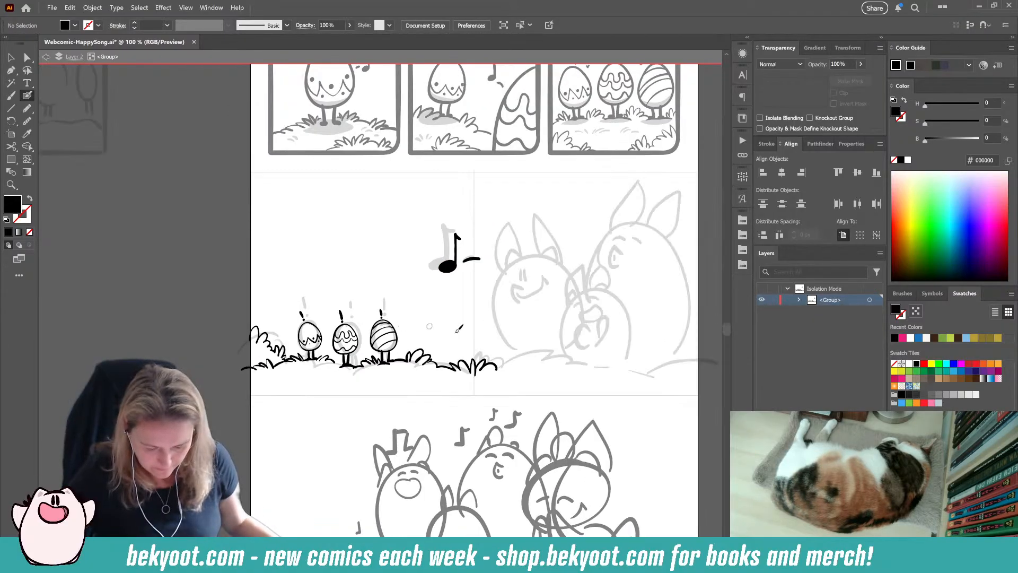
pyautogui.moveTo(462, 325); pyautogui.dragTo(360, 320)
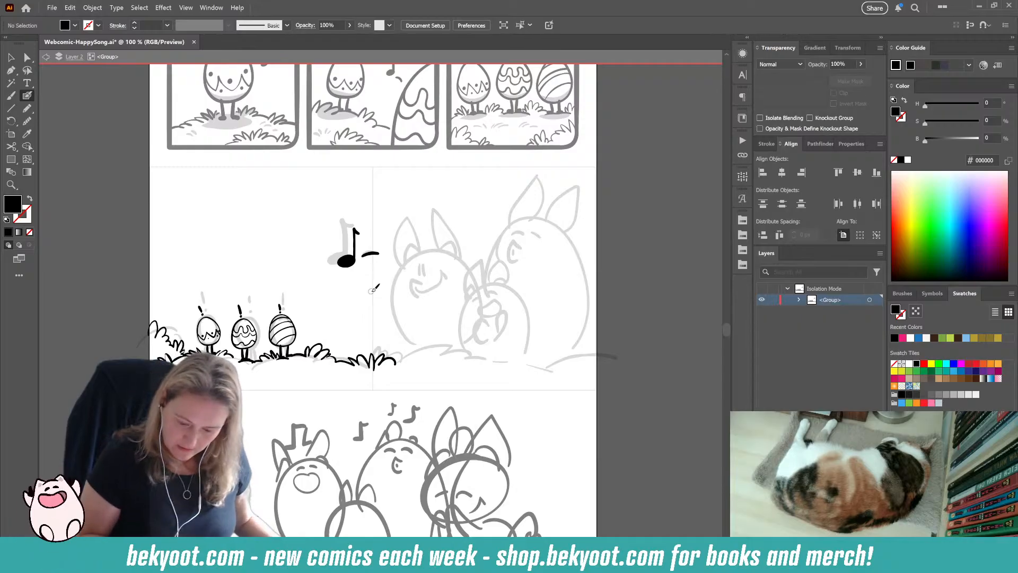
pyautogui.hscroll(2, 374, 288)
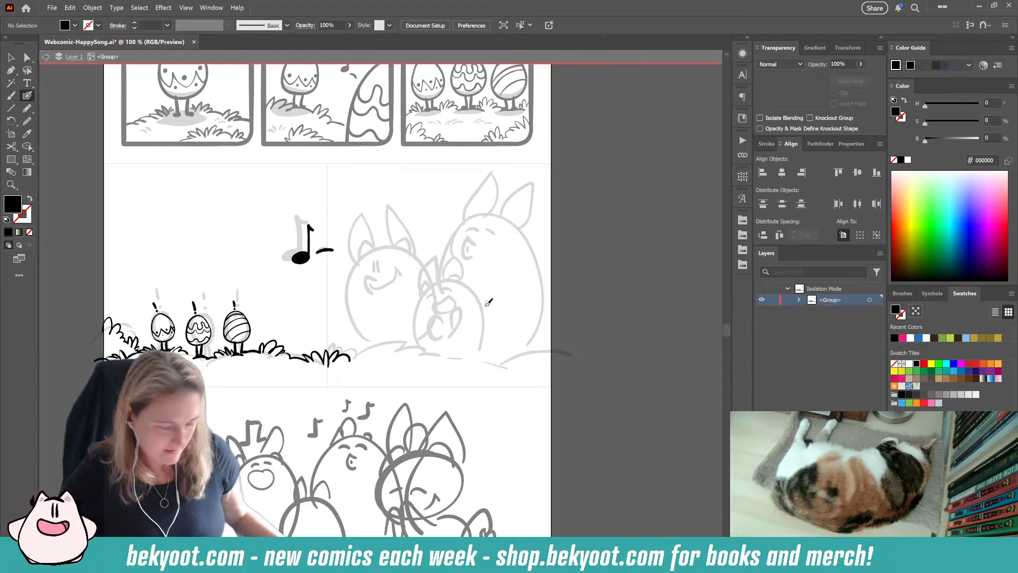
pyautogui.press('Escape')
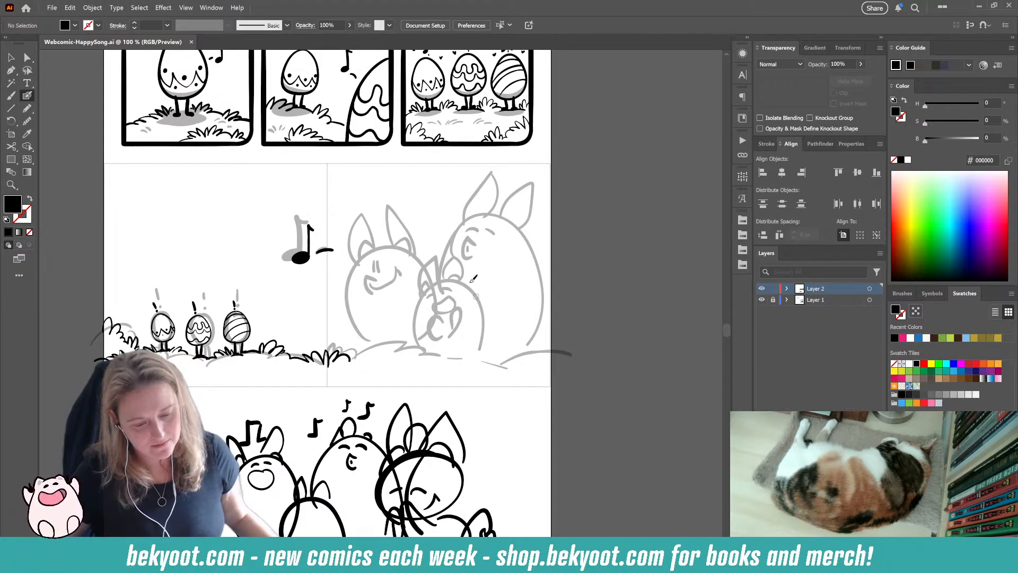
pyautogui.scroll(-2, 398, 272)
pyautogui.moveTo(396, 265); pyautogui.dragTo(383, 304)
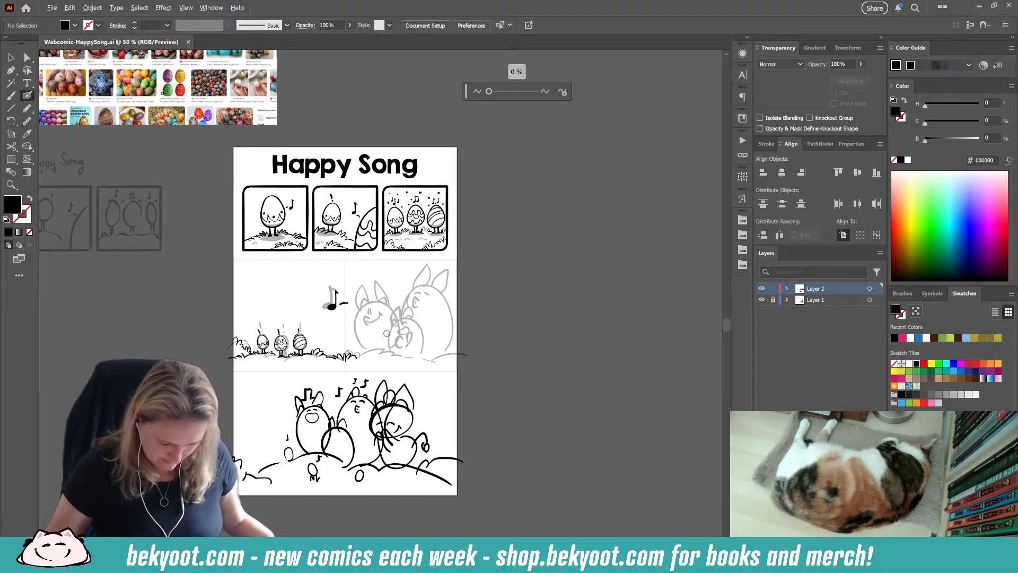
pyautogui.scroll(2, 379, 327)
pyautogui.scroll(3, 390, 343)
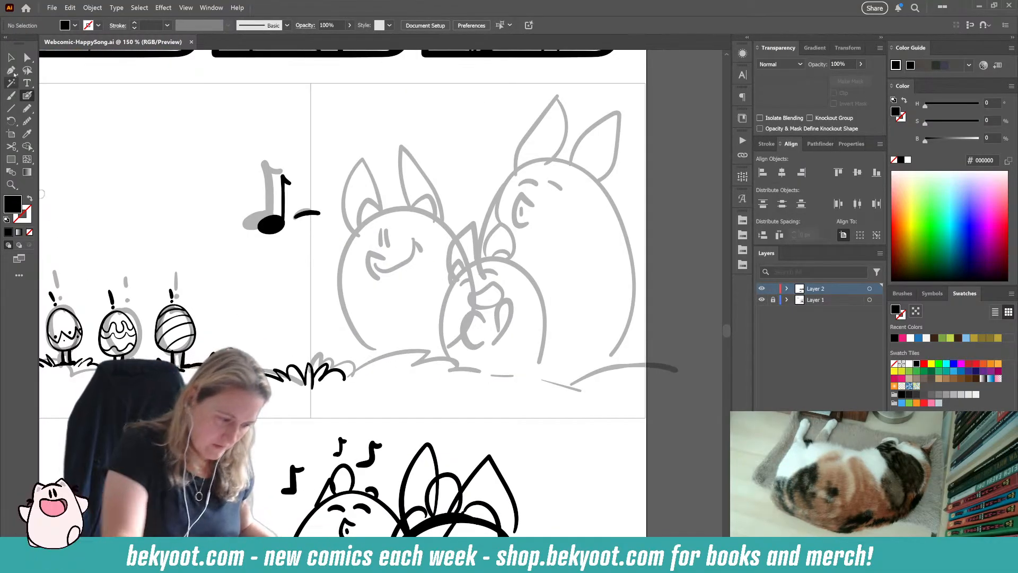
# Step: Enter isolation mode for the inked artwork group of the second row and select the music note's head and stem
pyautogui.click(268, 398)
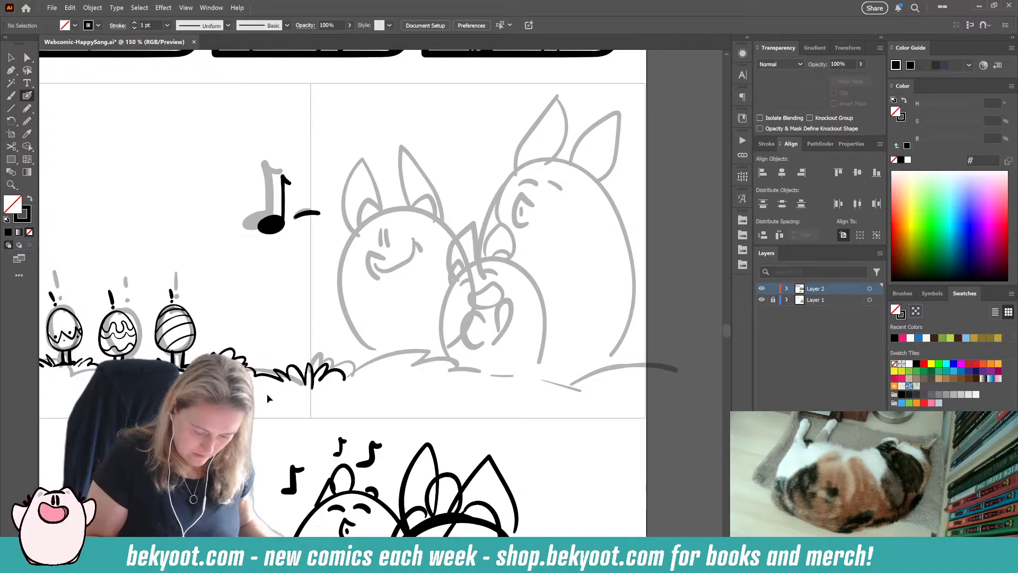
pyautogui.hotkey('ctrl', 'z')
pyautogui.keyDown('ctrl'); pyautogui.click(282, 378); pyautogui.keyUp('ctrl')
pyautogui.click(11, 57)
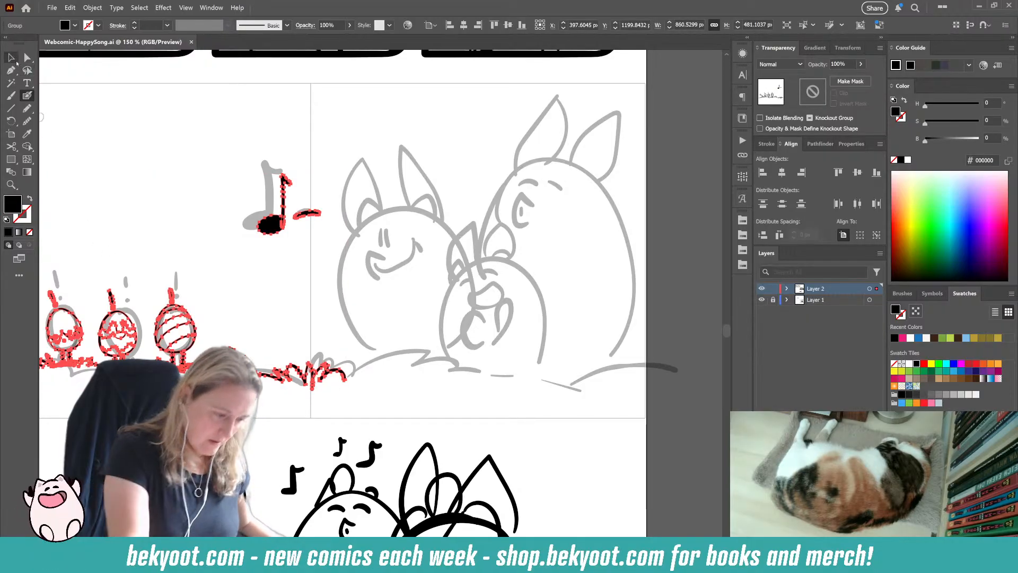
pyautogui.doubleClick(244, 363)
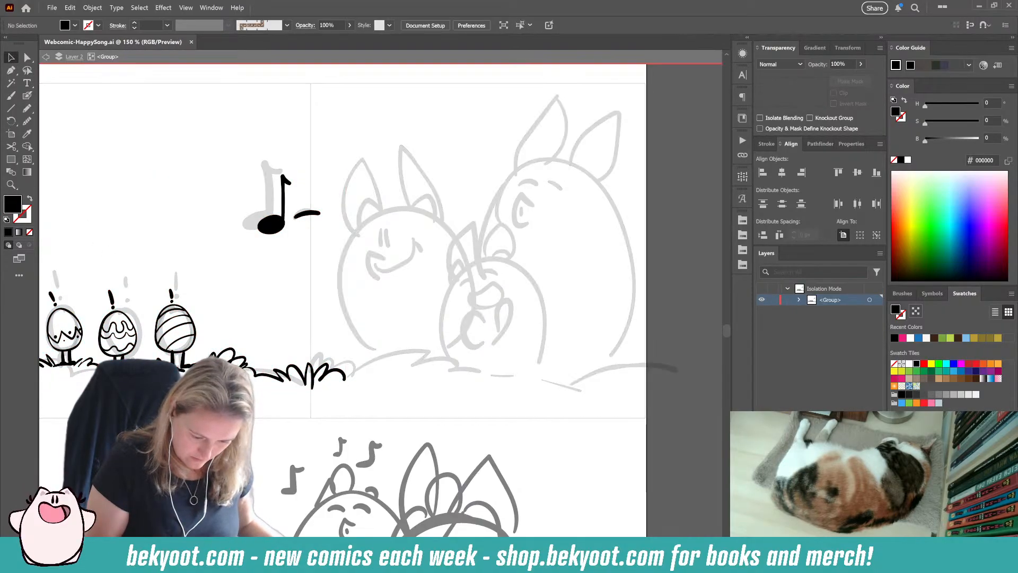
pyautogui.click(277, 227)
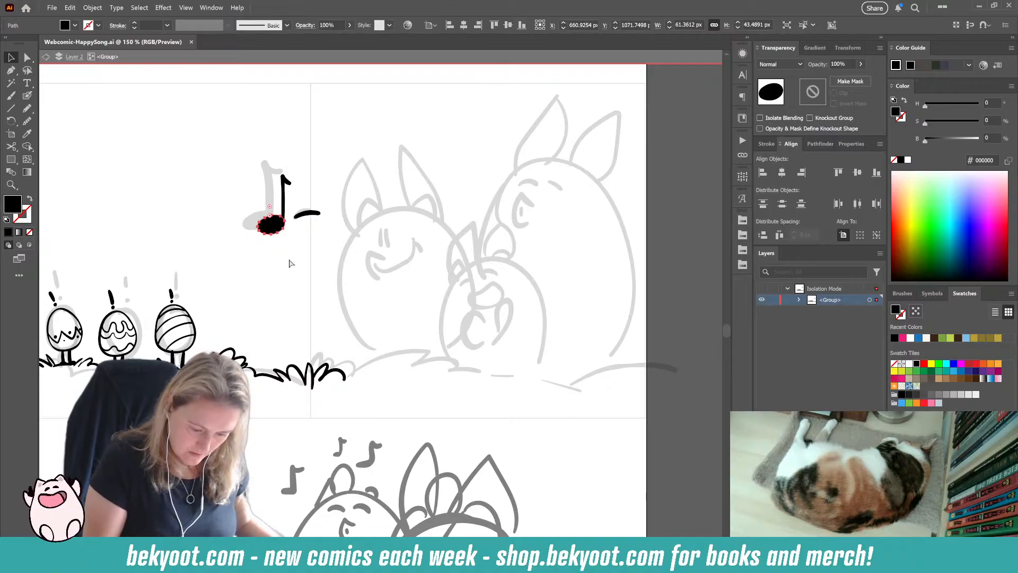
pyautogui.click(286, 200)
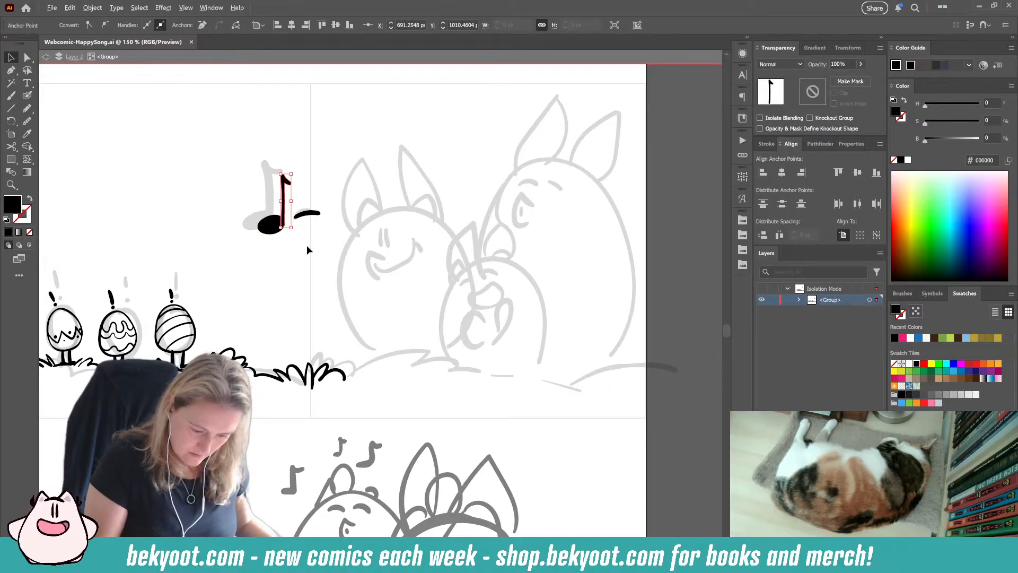
# Step: Select the whole music note, check the Blob Brush smoothing slider, and clear the selection
pyautogui.click(27, 96)
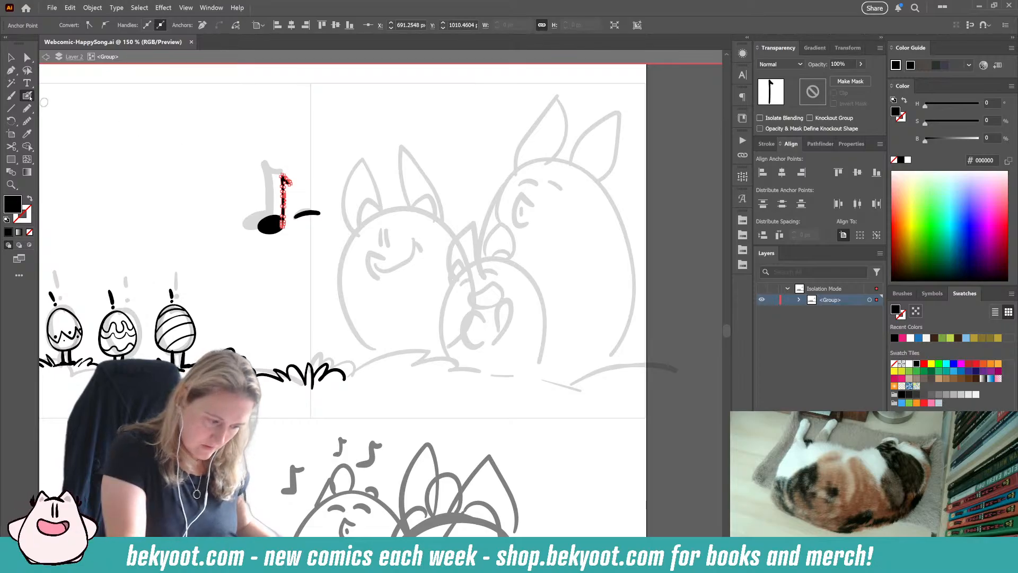
pyautogui.press('alt')
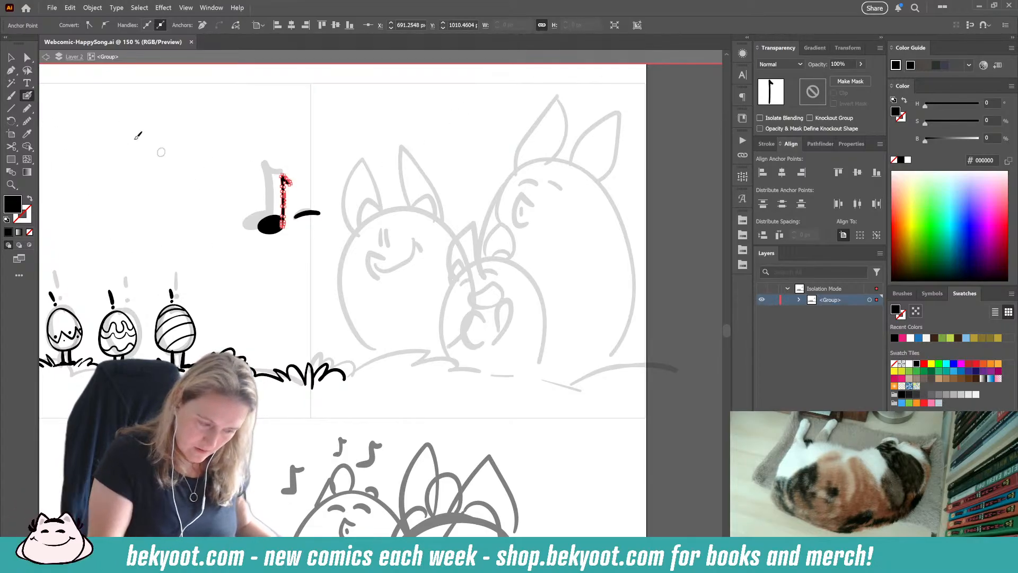
pyautogui.press('v')
pyautogui.click(287, 199)
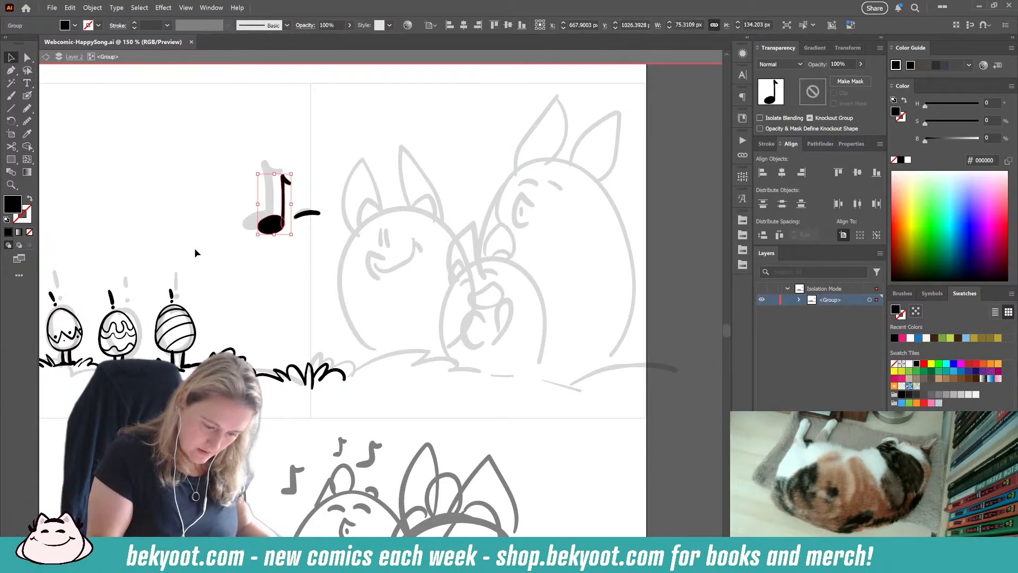
pyautogui.click(27, 95)
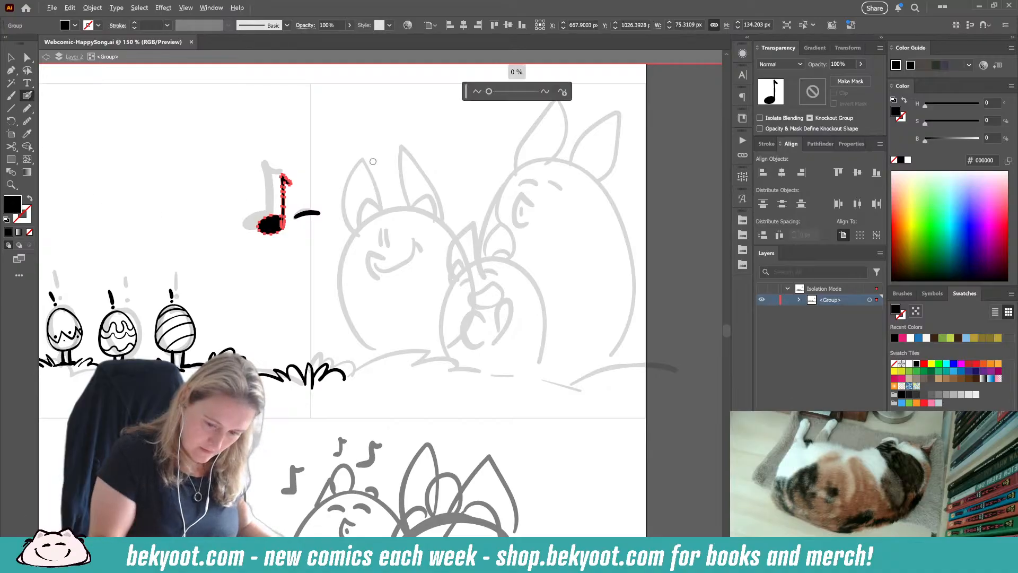
pyautogui.moveTo(488, 92); pyautogui.dragTo(491, 92)
pyautogui.keyDown('ctrl'); pyautogui.click(281, 275); pyautogui.keyUp('ctrl')
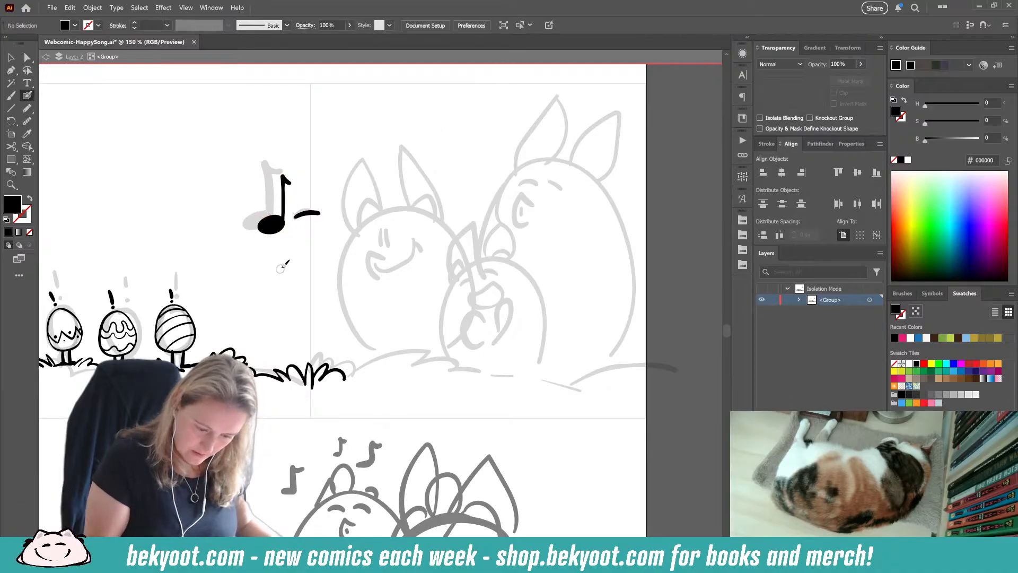
# Step: Ink the top of the left bunny's head in black, with two small rounded bumps and a fur tuft on its right side
pyautogui.scroll(-1, 408, 242)
pyautogui.scroll(1, 421, 273)
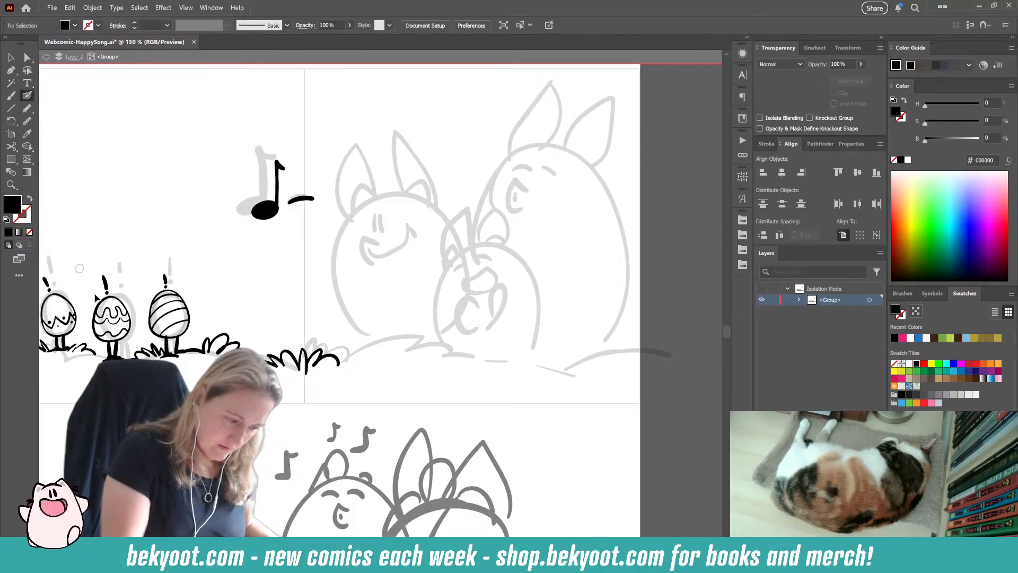
pyautogui.hscroll(1, 307, 239)
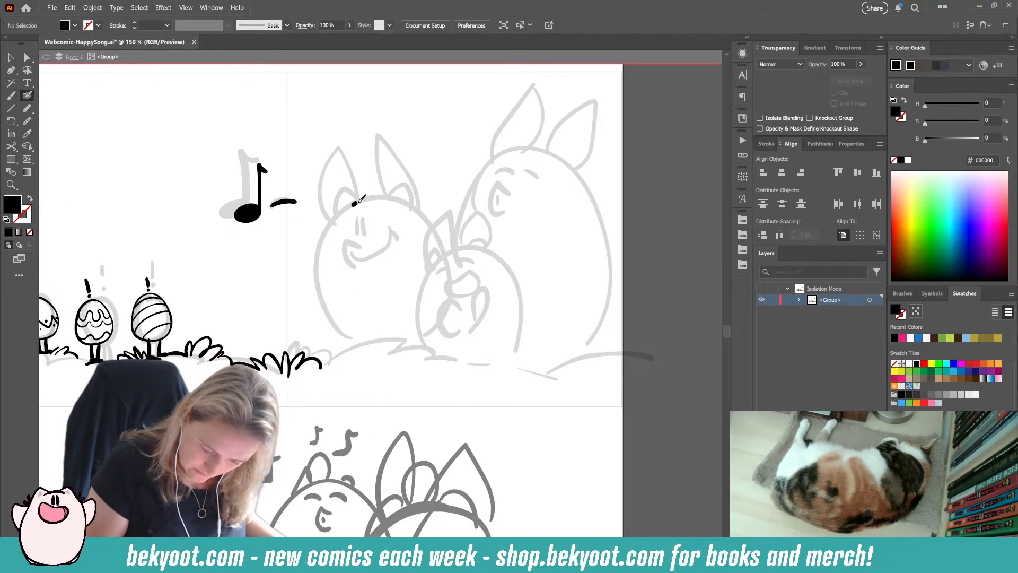
pyautogui.moveTo(354, 203); pyautogui.dragTo(386, 198)
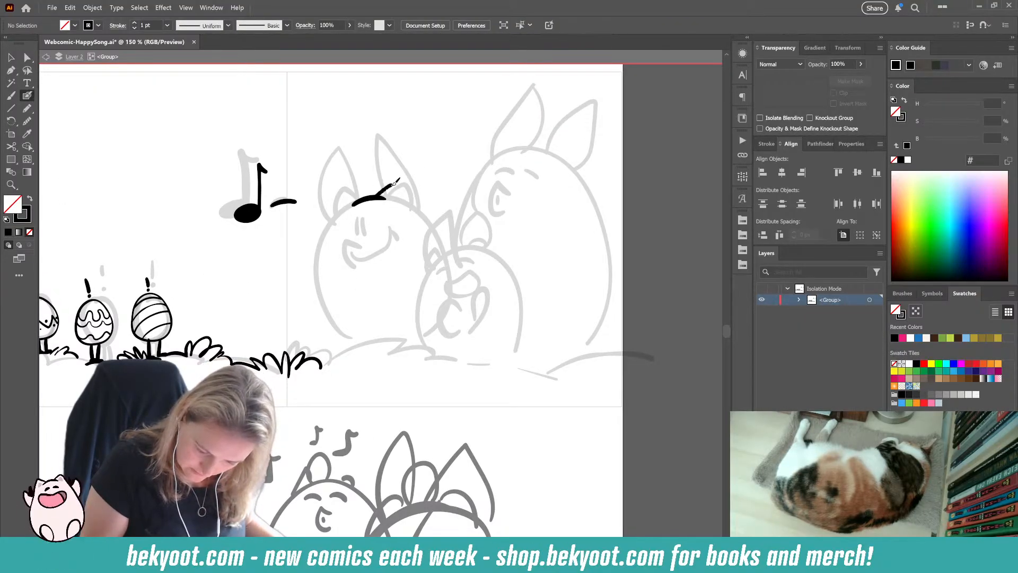
pyautogui.hotkey('ctrl', 'z')
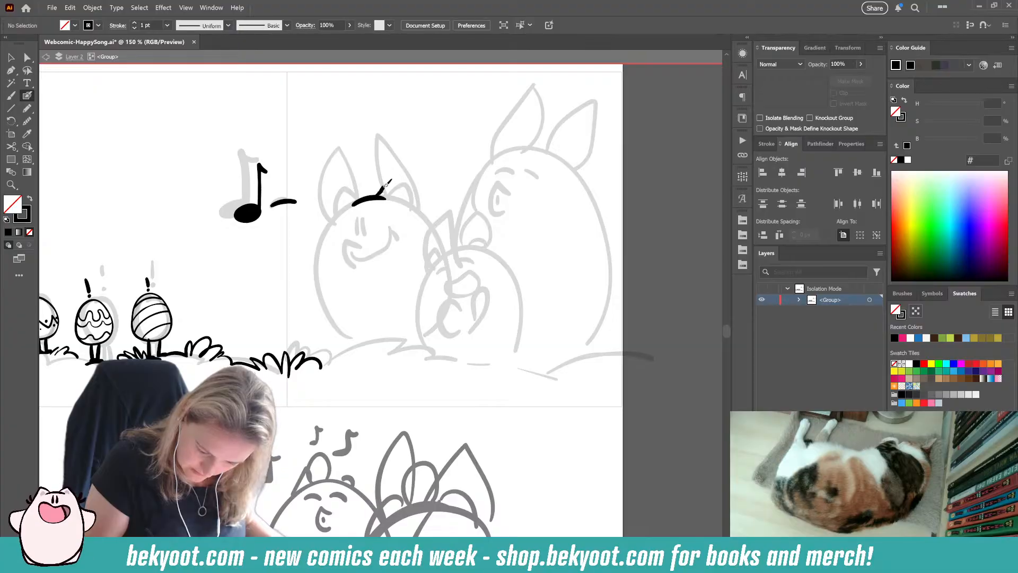
pyautogui.moveTo(399, 181); pyautogui.dragTo(415, 208)
pyautogui.hotkey('ctrl', 'z')
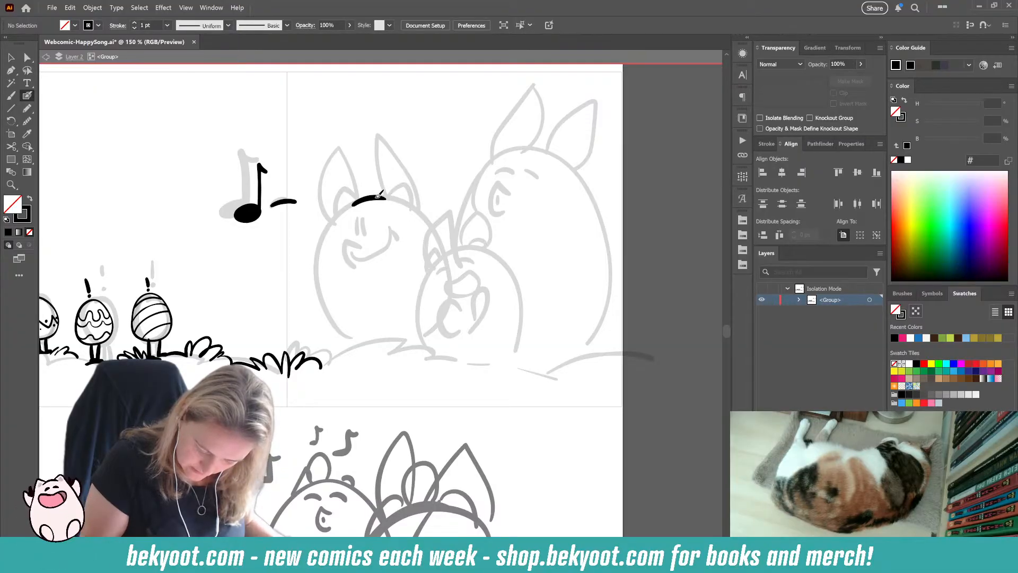
pyautogui.moveTo(359, 201); pyautogui.dragTo(348, 197)
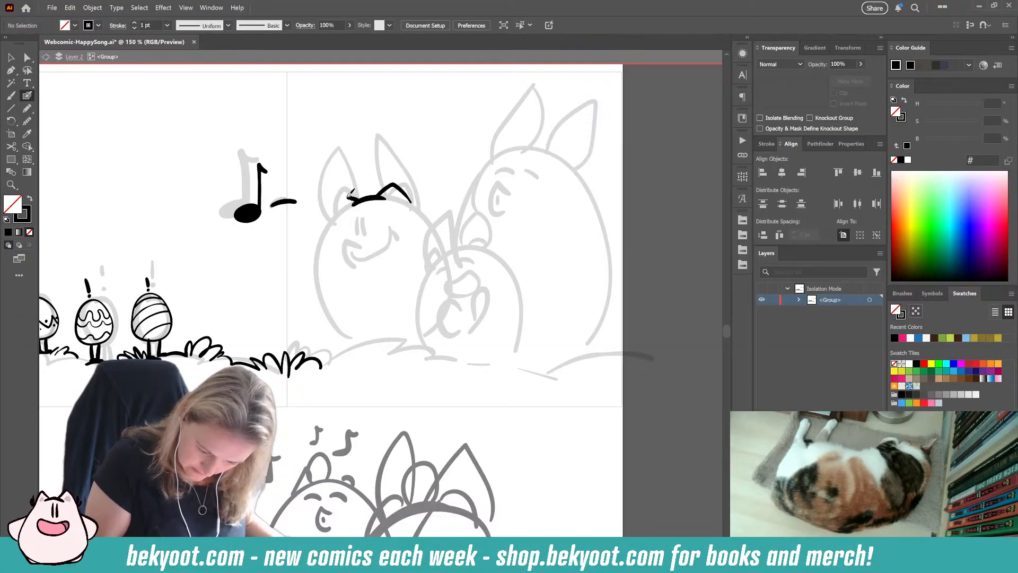
pyautogui.hotkey('ctrl', 'z')
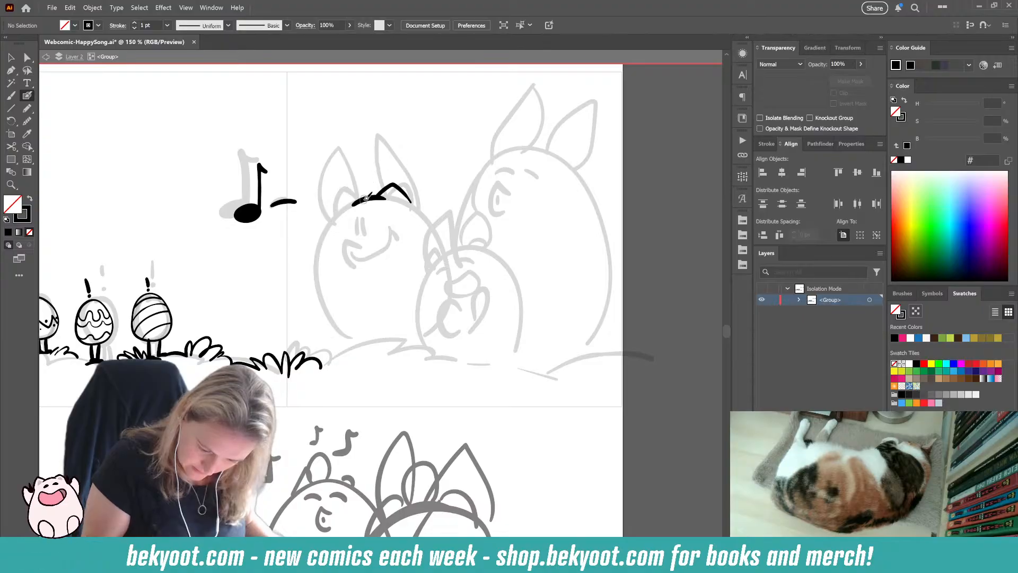
pyautogui.moveTo(348, 192); pyautogui.dragTo(334, 223)
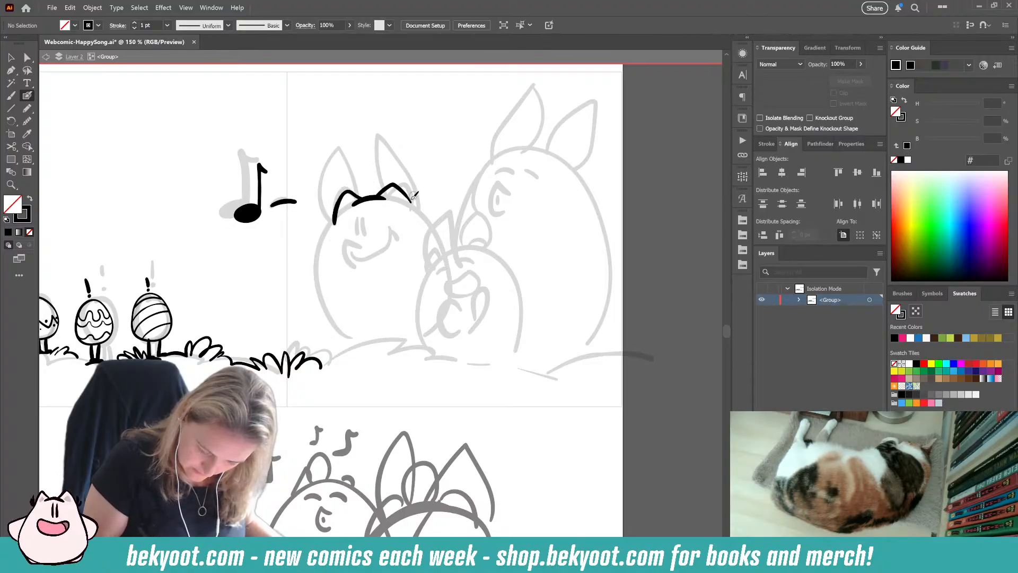
pyautogui.moveTo(415, 186)
pyautogui.mouseDown()
pyautogui.moveTo(419, 210)
pyautogui.moveTo(428, 202)
pyautogui.mouseUp()
# Step: Ink the matching fur tuft on the left side of the bunny's head, and try out two eyes and a mouth
pyautogui.moveTo(335, 216)
pyautogui.mouseDown()
pyautogui.moveTo(328, 206)
pyautogui.moveTo(335, 225)
pyautogui.moveTo(369, 233)
pyautogui.moveTo(360, 248)
pyautogui.mouseUp()
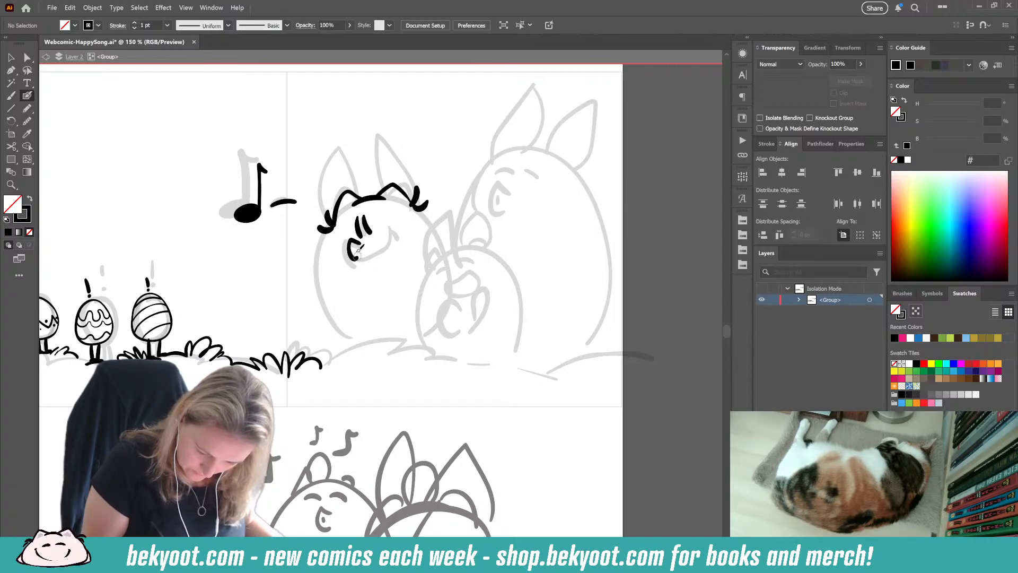
pyautogui.hotkey('ctrl', 'z')
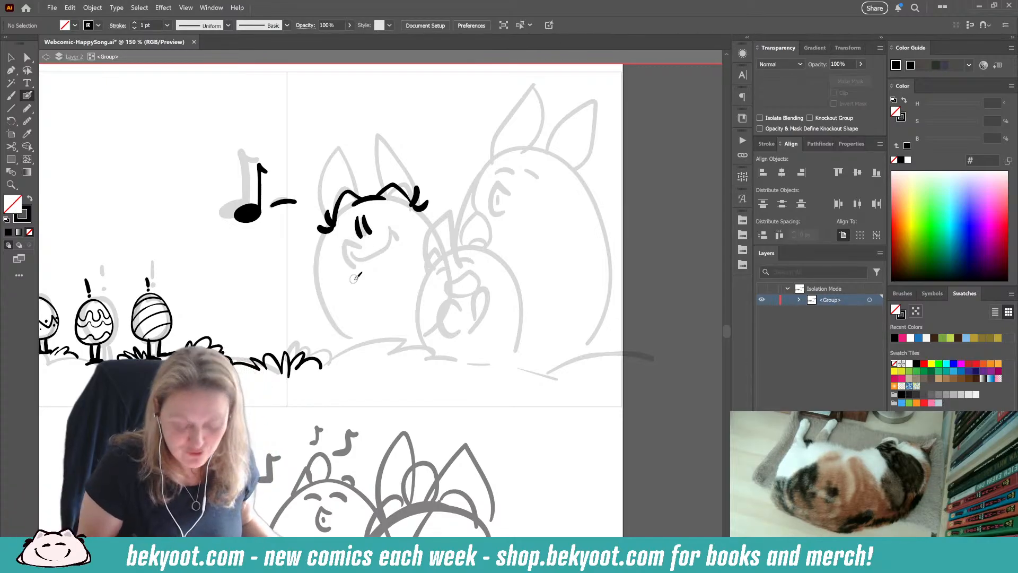
pyautogui.hotkey('ctrl', 'z')
pyautogui.hotkey('ctrl', 'z')
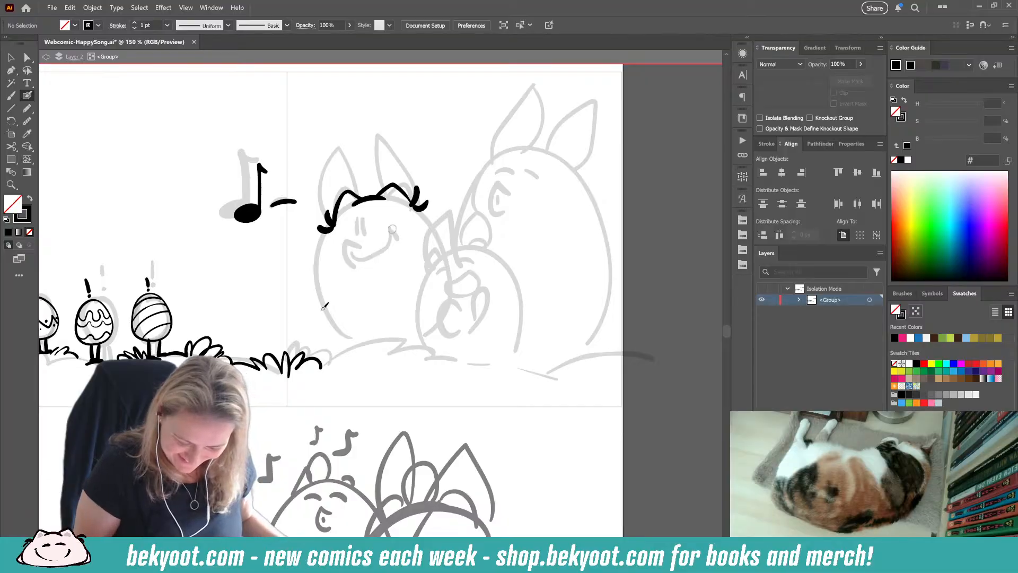
pyautogui.moveTo(365, 190); pyautogui.dragTo(353, 149)
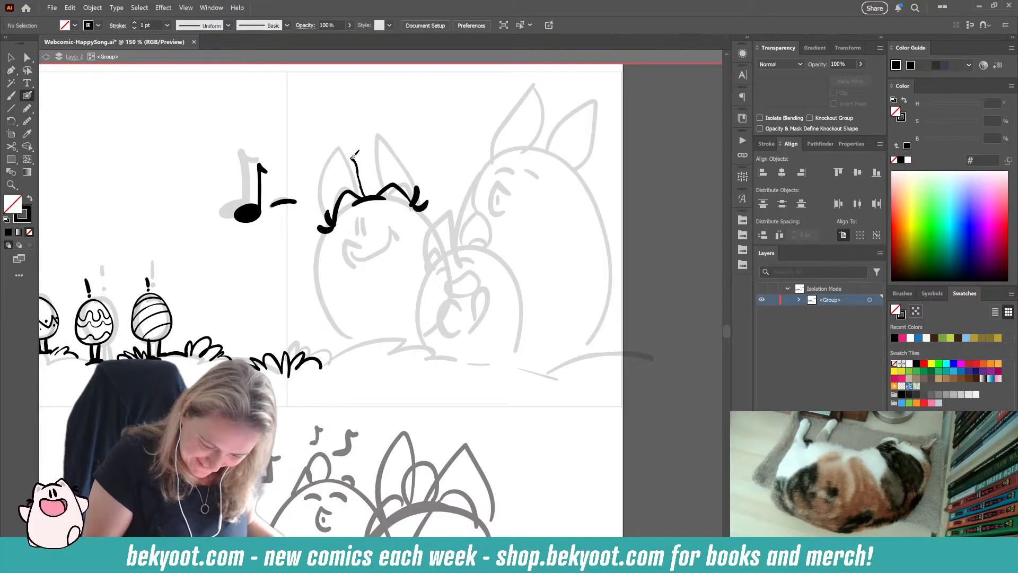
pyautogui.hotkey('ctrl', 'z')
pyautogui.moveTo(331, 215)
pyautogui.mouseDown()
pyautogui.moveTo(346, 129)
pyautogui.moveTo(360, 150)
pyautogui.moveTo(374, 198)
pyautogui.mouseUp()
pyautogui.hotkey('ctrl', 'z')
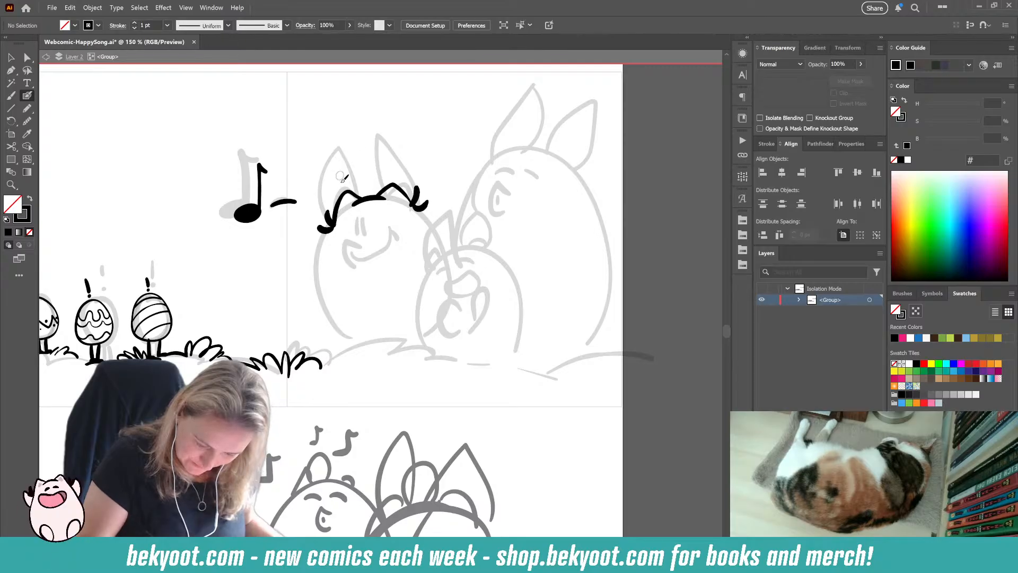
pyautogui.moveTo(379, 194)
pyautogui.mouseDown()
pyautogui.moveTo(391, 138)
pyautogui.moveTo(408, 132)
pyautogui.moveTo(414, 195)
pyautogui.mouseUp()
pyautogui.hotkey('ctrl', 'z')
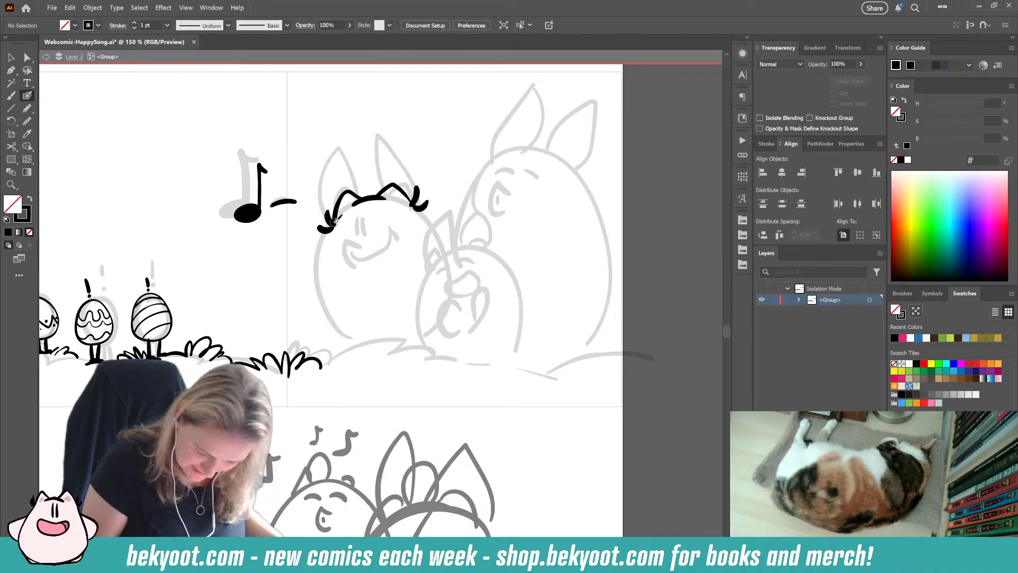
# Step: Ink both sides of the left bunny's egg-shaped body from the head tufts down to the ground, leaving the bottom open
pyautogui.moveTo(337, 219); pyautogui.dragTo(327, 265)
pyautogui.hotkey('ctrl', 'z')
pyautogui.moveTo(336, 219); pyautogui.dragTo(326, 270)
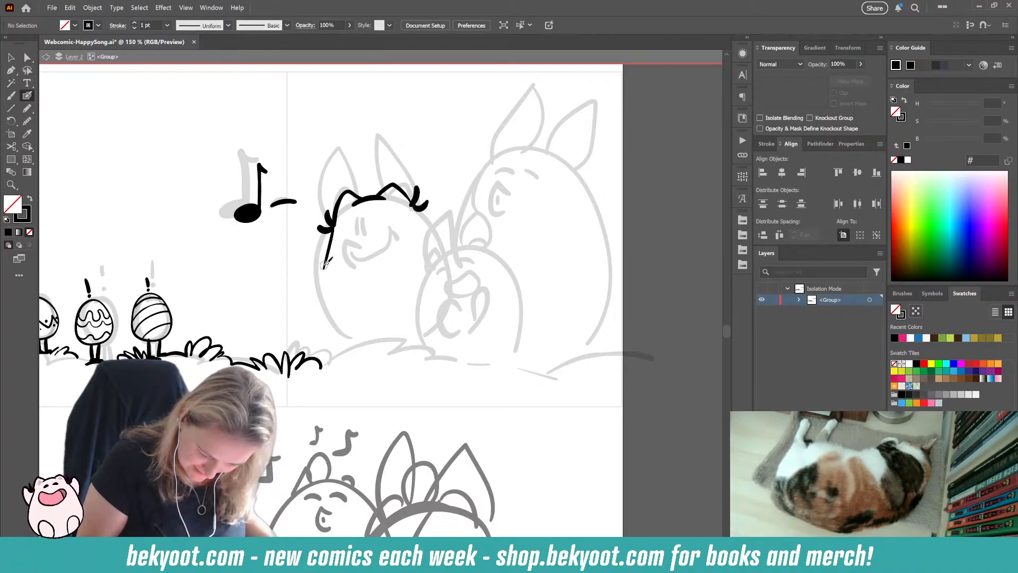
pyautogui.hotkey('ctrl', 'z')
pyautogui.moveTo(336, 219)
pyautogui.mouseDown()
pyautogui.moveTo(329, 268)
pyautogui.moveTo(347, 340)
pyautogui.moveTo(361, 345)
pyautogui.mouseUp()
pyautogui.moveTo(420, 208)
pyautogui.mouseDown()
pyautogui.moveTo(463, 277)
pyautogui.moveTo(432, 332)
pyautogui.moveTo(407, 340)
pyautogui.mouseUp()
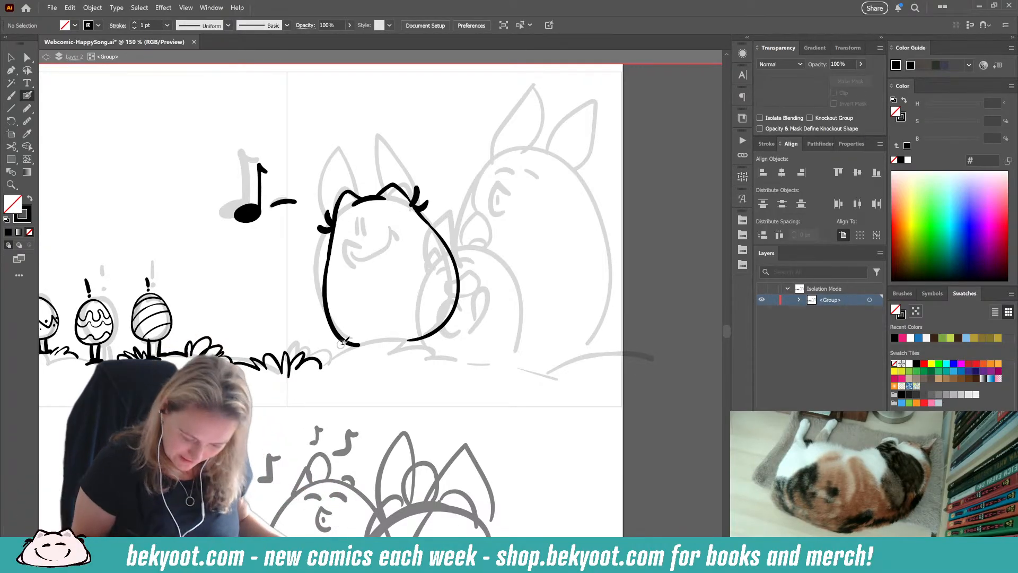
# Step: Ink two upright oval eyes and a small C-shaped open mouth on the left bunny's face
pyautogui.keyDown('ctrl'); pyautogui.click(365, 197); pyautogui.keyUp('ctrl')
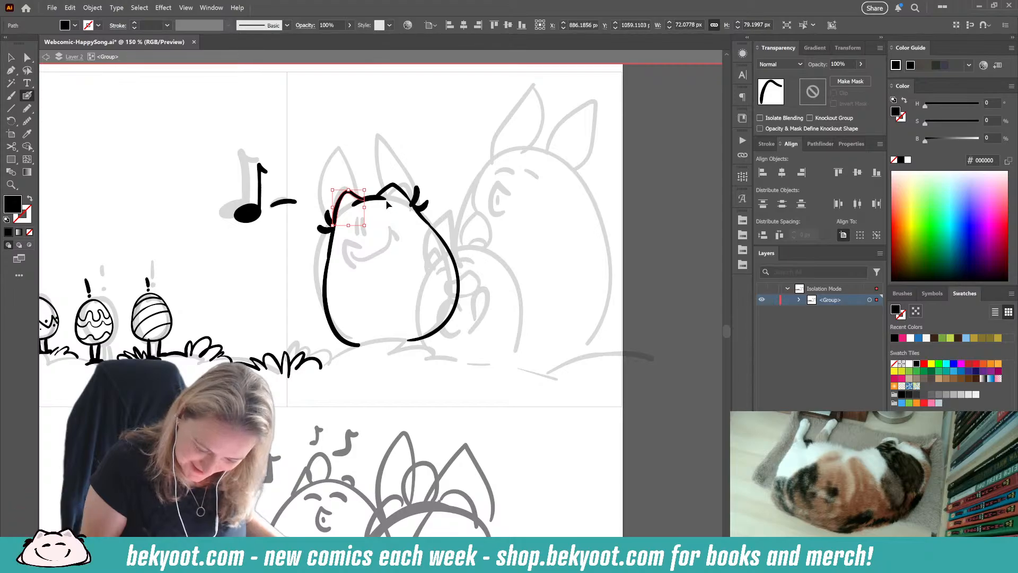
pyautogui.keyDown('ctrl'); pyautogui.click(385, 198); pyautogui.keyUp('ctrl')
pyautogui.moveTo(393, 193); pyautogui.dragTo(367, 228)
pyautogui.keyDown('ctrl'); pyautogui.click(404, 158); pyautogui.keyUp('ctrl')
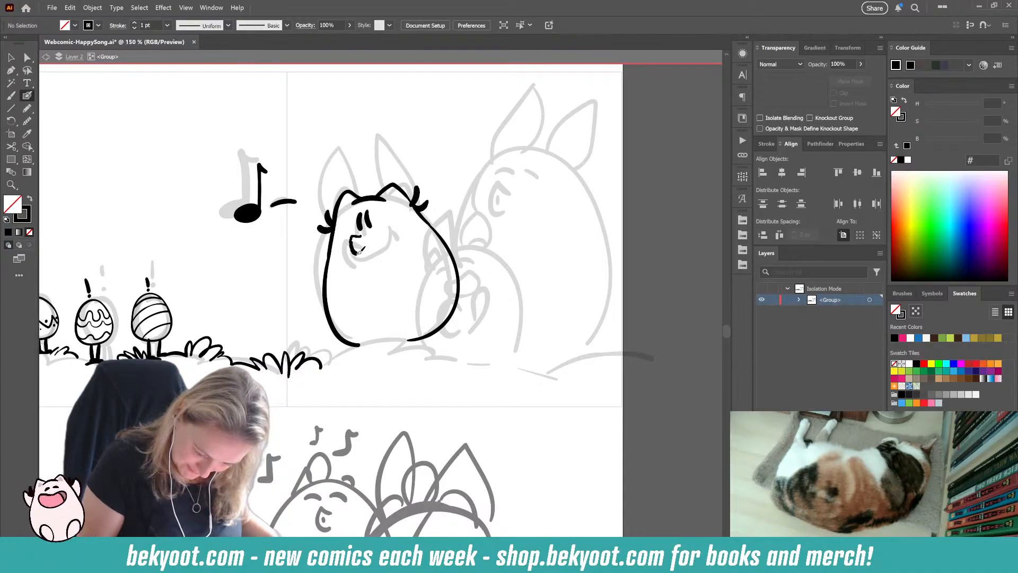
pyautogui.moveTo(358, 239); pyautogui.dragTo(356, 256)
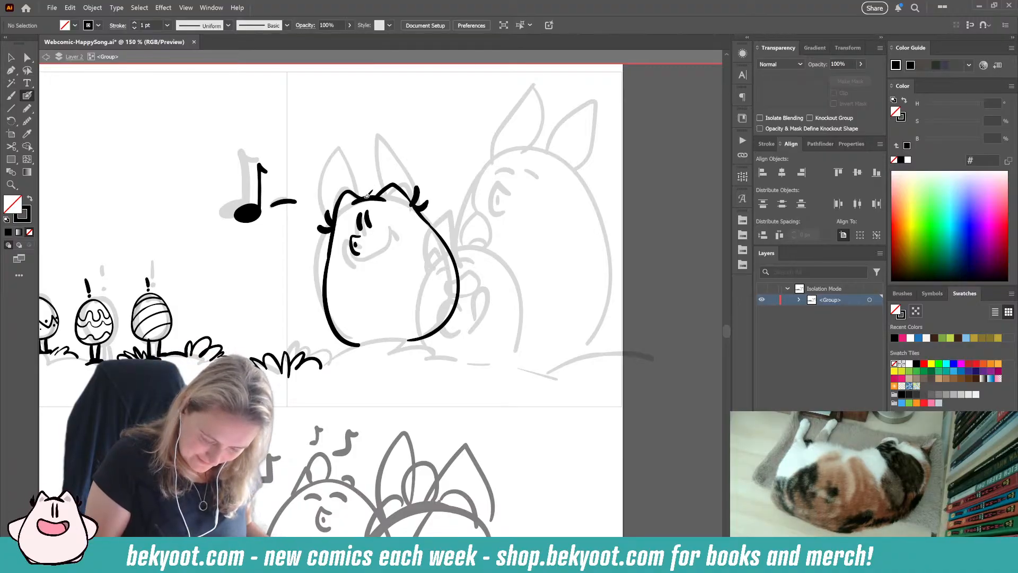
pyautogui.moveTo(364, 166)
pyautogui.mouseDown()
pyautogui.moveTo(340, 126)
pyautogui.moveTo(335, 201)
pyautogui.mouseUp()
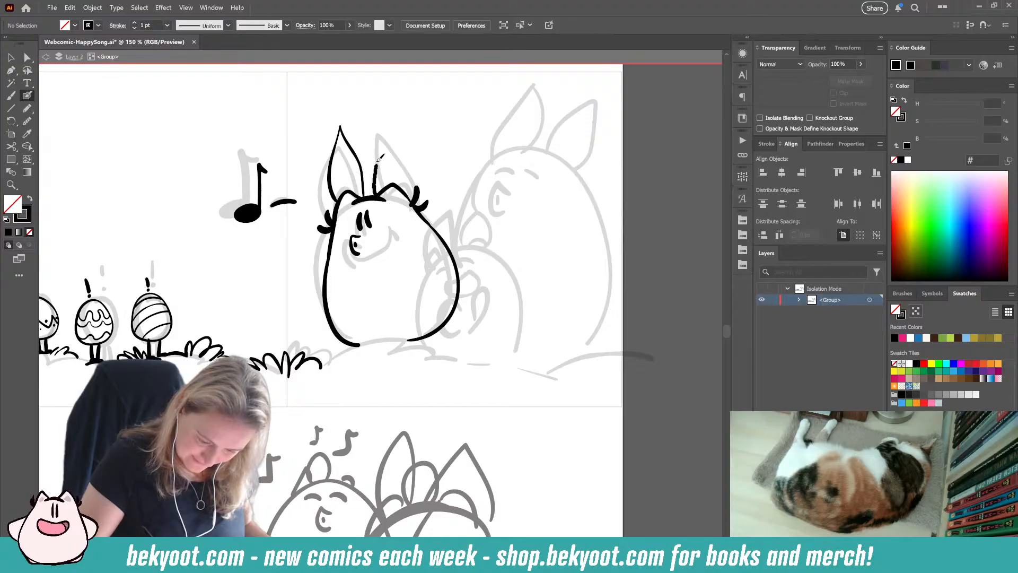
pyautogui.moveTo(416, 195)
pyautogui.mouseDown()
pyautogui.moveTo(409, 164)
pyautogui.moveTo(381, 120)
pyautogui.moveTo(382, 194)
pyautogui.mouseUp()
pyautogui.keyDown('ctrl'); pyautogui.click(364, 158); pyautogui.keyUp('ctrl')
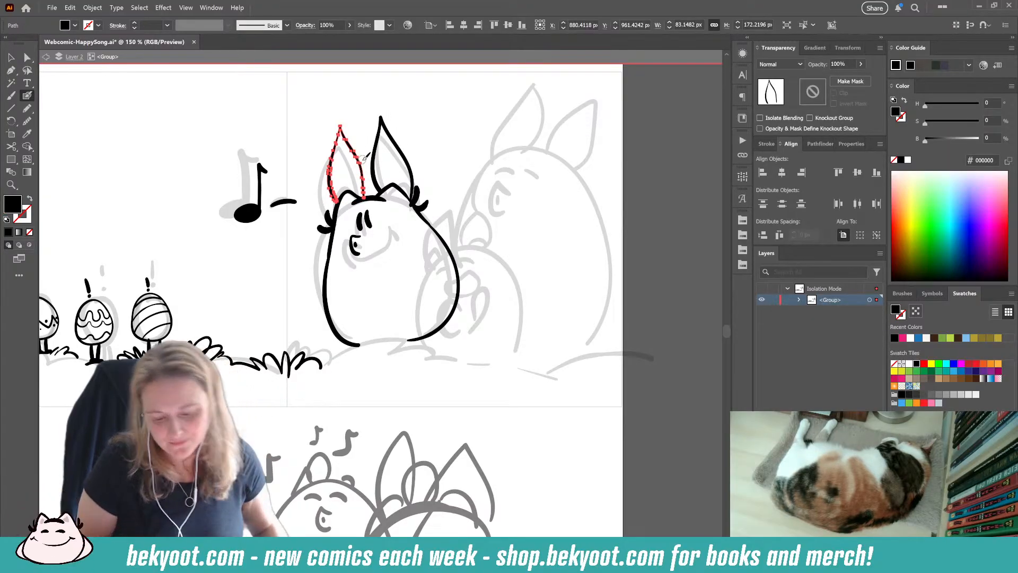
pyautogui.press('Delete')
pyautogui.moveTo(364, 193)
pyautogui.mouseDown()
pyautogui.moveTo(343, 139)
pyautogui.moveTo(317, 174)
pyautogui.moveTo(343, 151)
pyautogui.moveTo(356, 163)
pyautogui.moveTo(318, 175)
pyautogui.moveTo(346, 147)
pyautogui.mouseUp()
pyautogui.hotkey('ctrl', 'z')
pyautogui.moveTo(337, 158)
pyautogui.mouseDown()
pyautogui.moveTo(330, 167)
pyautogui.moveTo(362, 189)
pyautogui.mouseUp()
pyautogui.hotkey('ctrl', 'z')
pyautogui.hotkey('ctrl', 'z')
pyautogui.hotkey('ctrl', 'z')
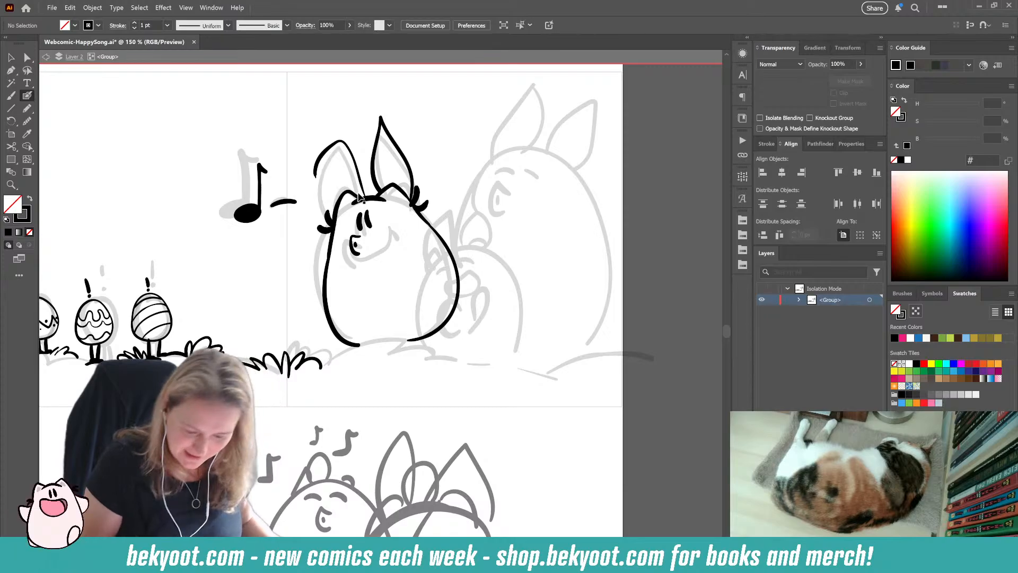
pyautogui.keyDown('ctrl'); pyautogui.click(407, 161); pyautogui.keyUp('ctrl')
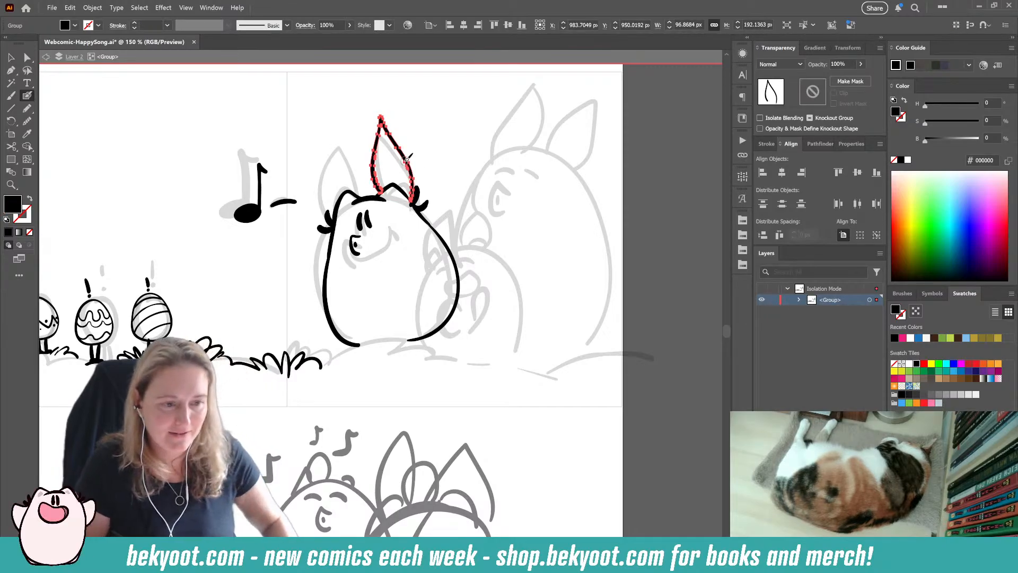
pyautogui.press('Delete')
# Step: Try inking a left ear with a folded tip and an upright pointed right ear on the left bunny
pyautogui.moveTo(361, 197)
pyautogui.mouseDown()
pyautogui.moveTo(345, 140)
pyautogui.moveTo(316, 173)
pyautogui.mouseUp()
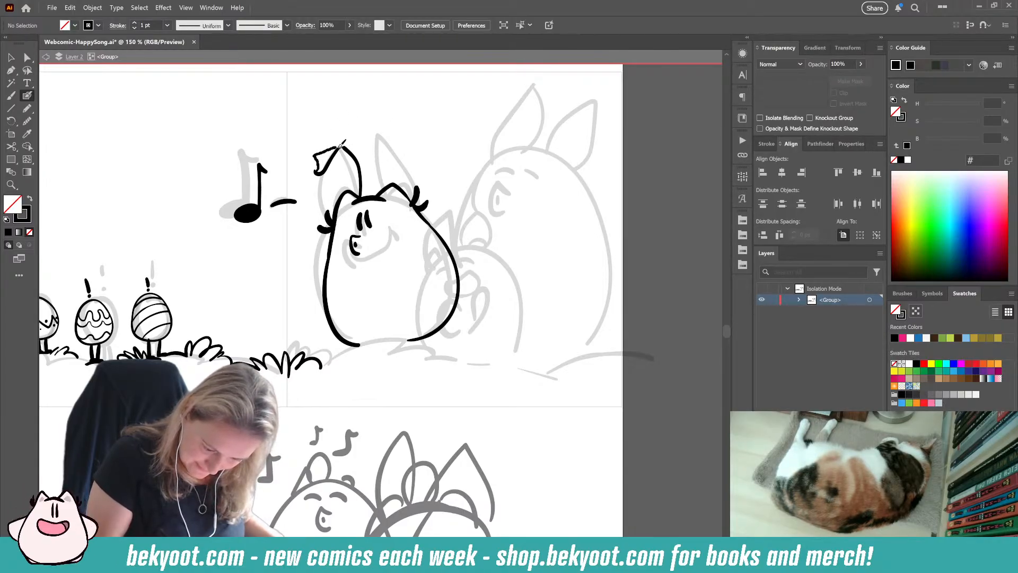
pyautogui.hotkey('ctrl', 'z')
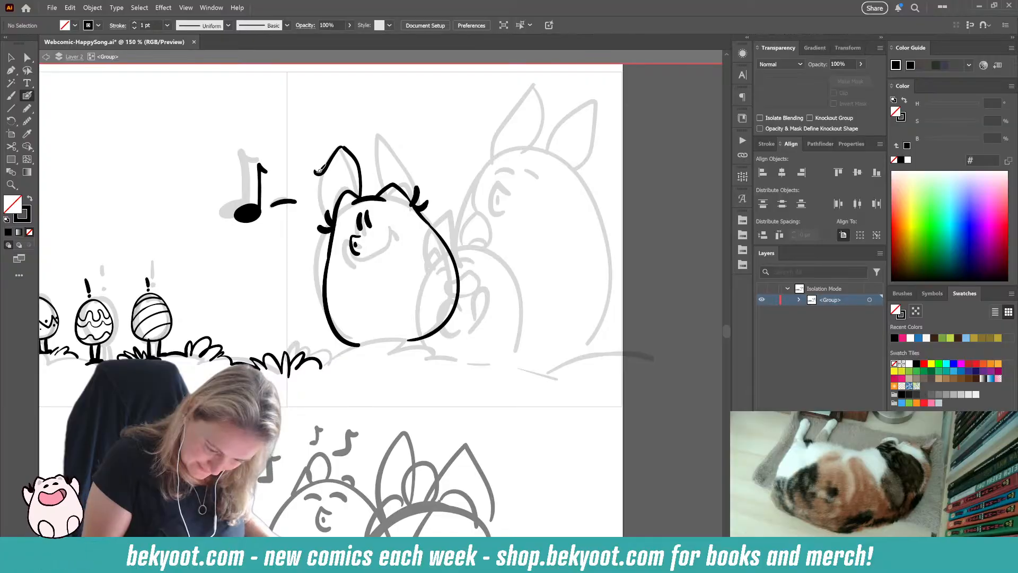
pyautogui.moveTo(347, 145); pyautogui.dragTo(318, 170)
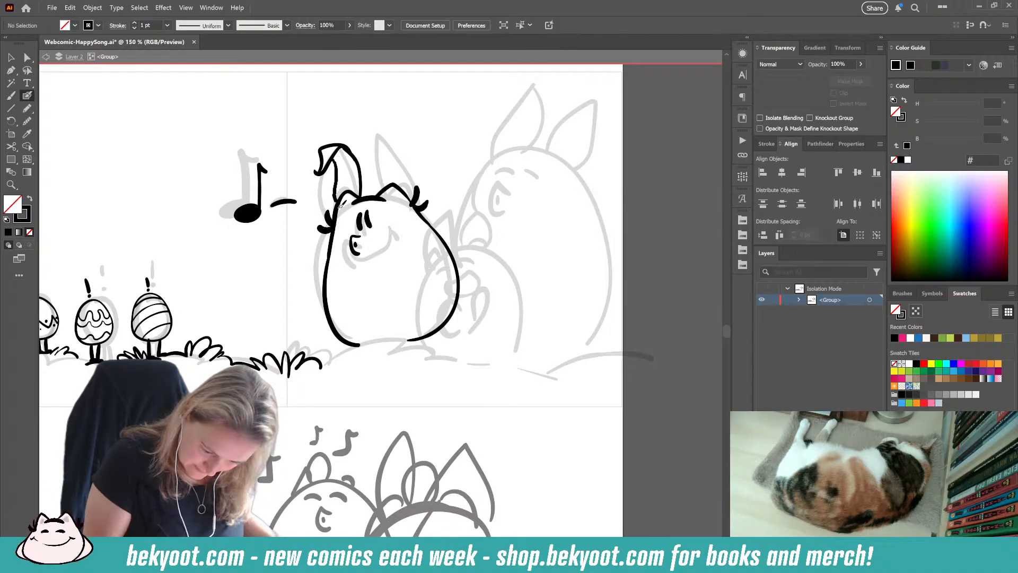
pyautogui.moveTo(332, 160); pyautogui.dragTo(336, 202)
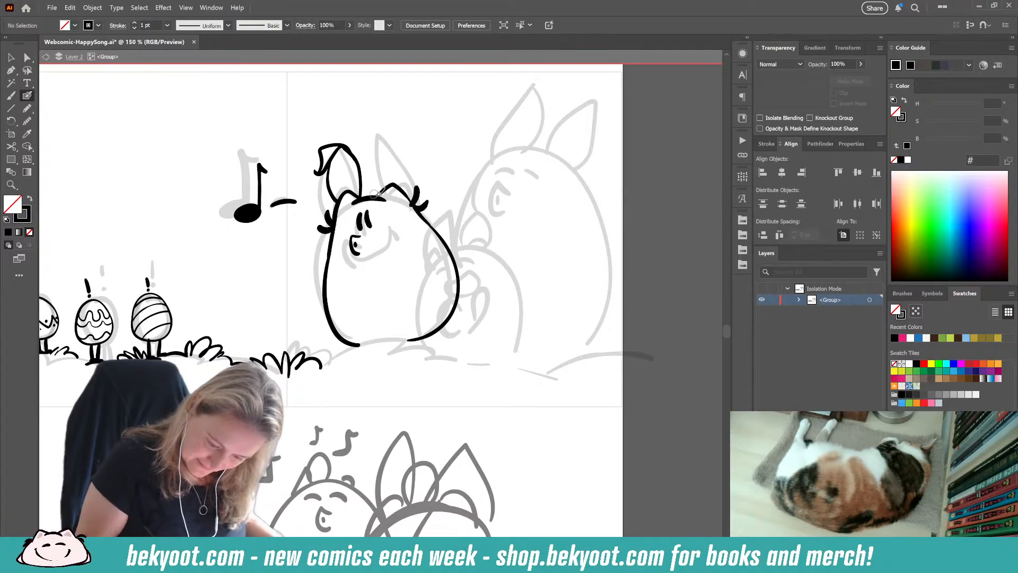
pyautogui.moveTo(410, 202)
pyautogui.mouseDown()
pyautogui.moveTo(376, 130)
pyautogui.moveTo(372, 195)
pyautogui.mouseUp()
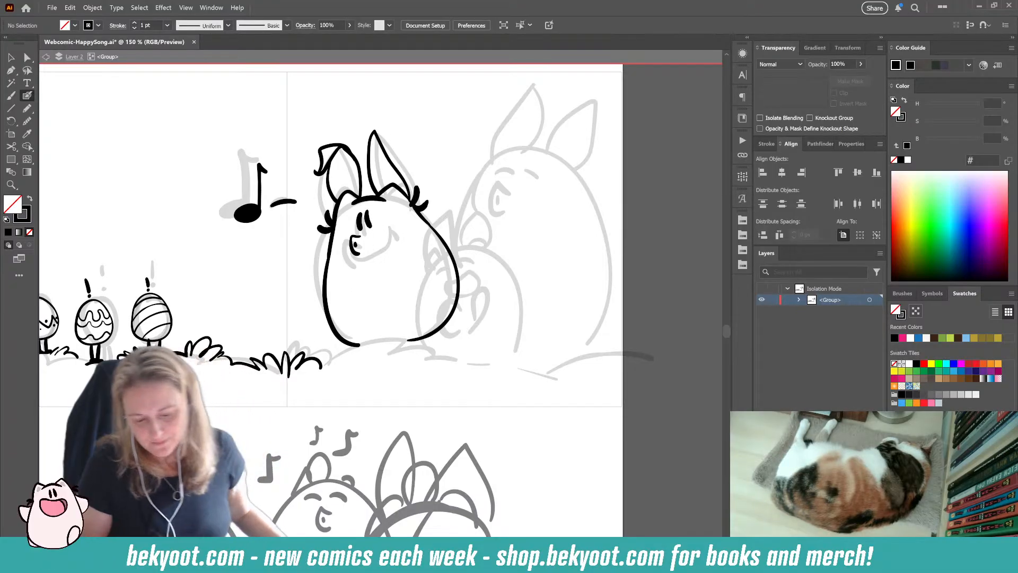
pyautogui.hotkey('ctrl', 'z')
# Step: Try inking a left ear whose tip curls outward, and test the line from its underside to the head
pyautogui.hotkey('ctrl', 'z')
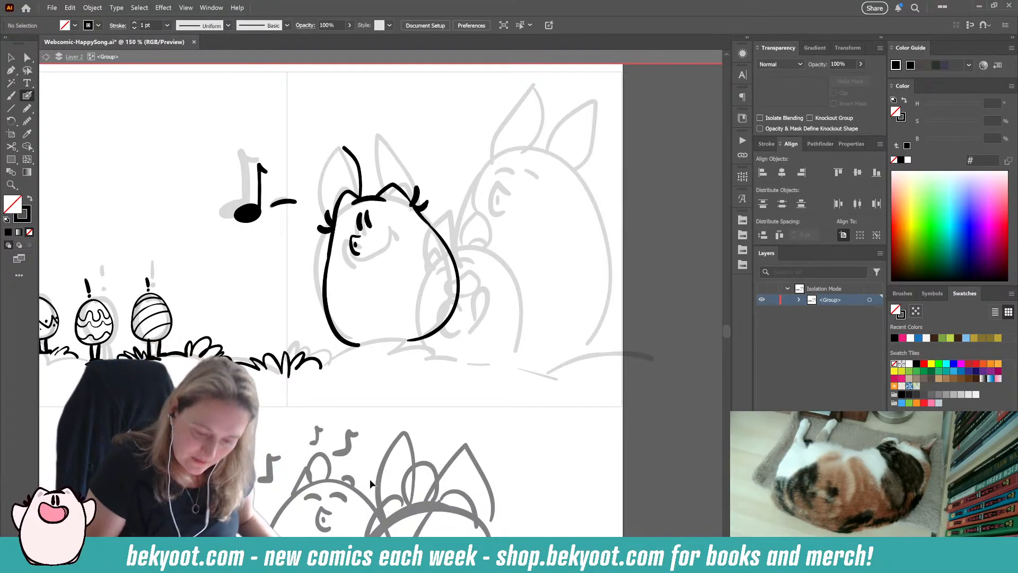
pyautogui.hotkey('shift', 'x')
pyautogui.moveTo(364, 191)
pyautogui.mouseDown()
pyautogui.moveTo(346, 164)
pyautogui.moveTo(326, 175)
pyautogui.moveTo(306, 169)
pyautogui.mouseUp()
pyautogui.hotkey('shift', 'x')
pyautogui.hotkey('ctrl', 'z')
pyautogui.hotkey('shift', 'x')
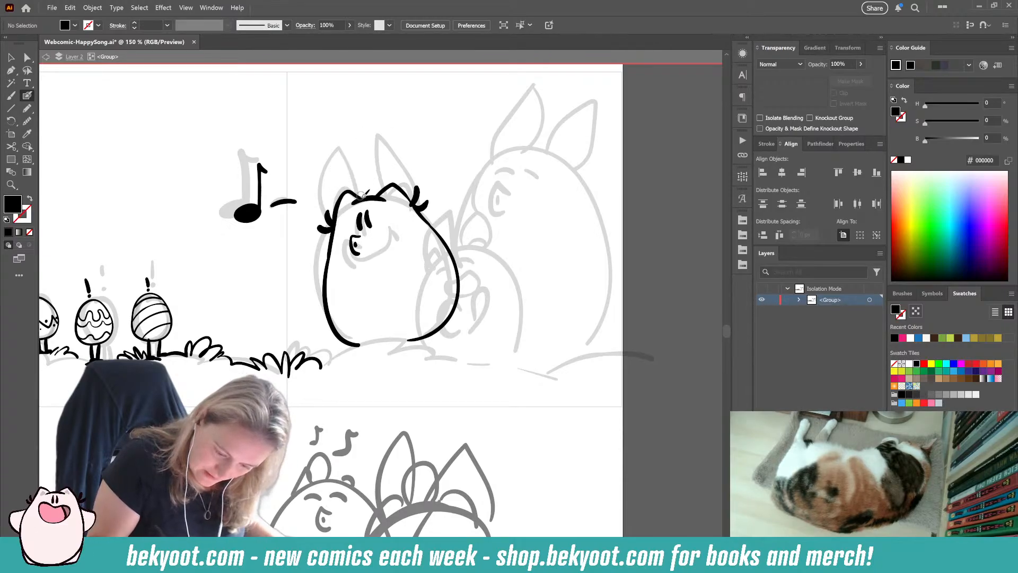
pyautogui.moveTo(365, 191)
pyautogui.mouseDown()
pyautogui.moveTo(352, 159)
pyautogui.moveTo(308, 167)
pyautogui.mouseUp()
pyautogui.hotkey('shift', 'x')
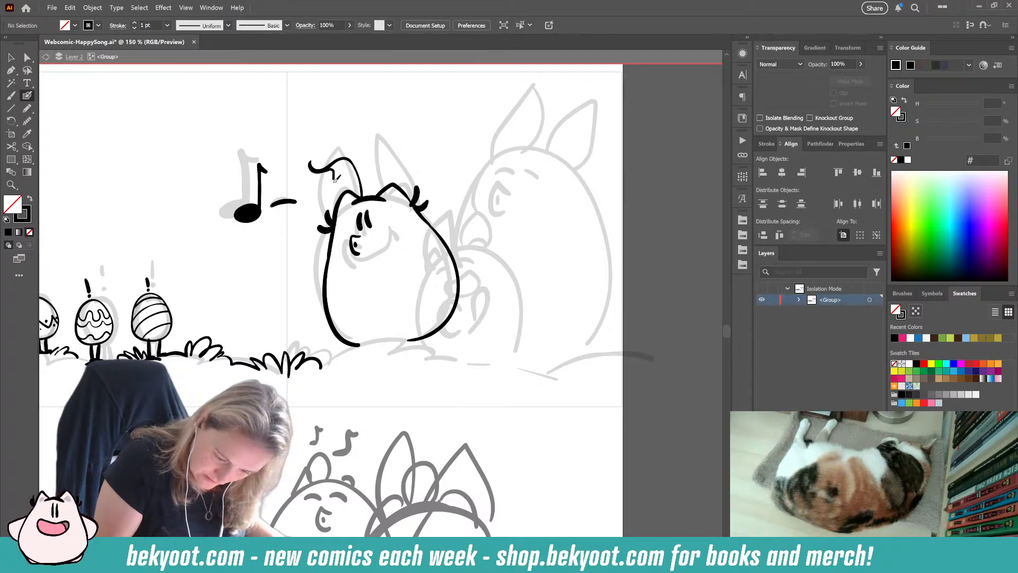
pyautogui.moveTo(335, 180); pyautogui.dragTo(334, 209)
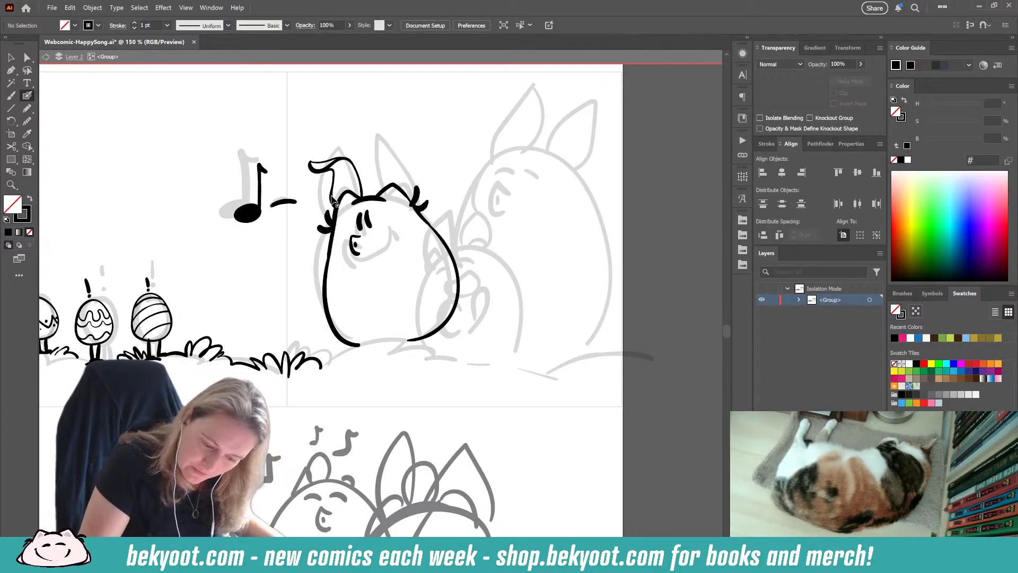
pyautogui.keyDown('ctrl'); pyautogui.click(333, 200); pyautogui.keyUp('ctrl')
pyautogui.keyDown('ctrl'); pyautogui.click(388, 159); pyautogui.keyUp('ctrl')
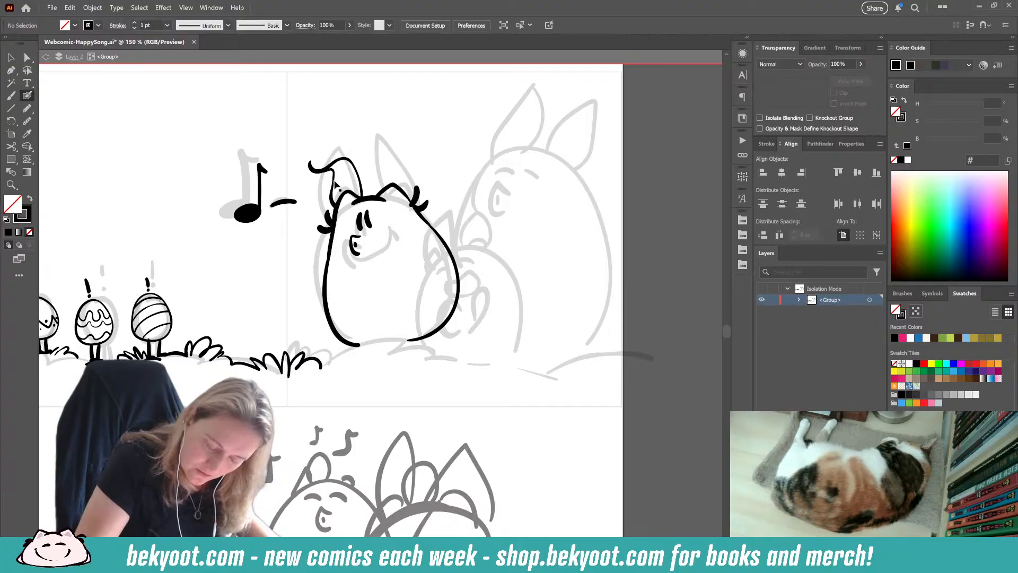
pyautogui.keyDown('ctrl'); pyautogui.click(334, 183); pyautogui.keyUp('ctrl')
pyautogui.keyDown('ctrl'); pyautogui.click(336, 180); pyautogui.keyUp('ctrl')
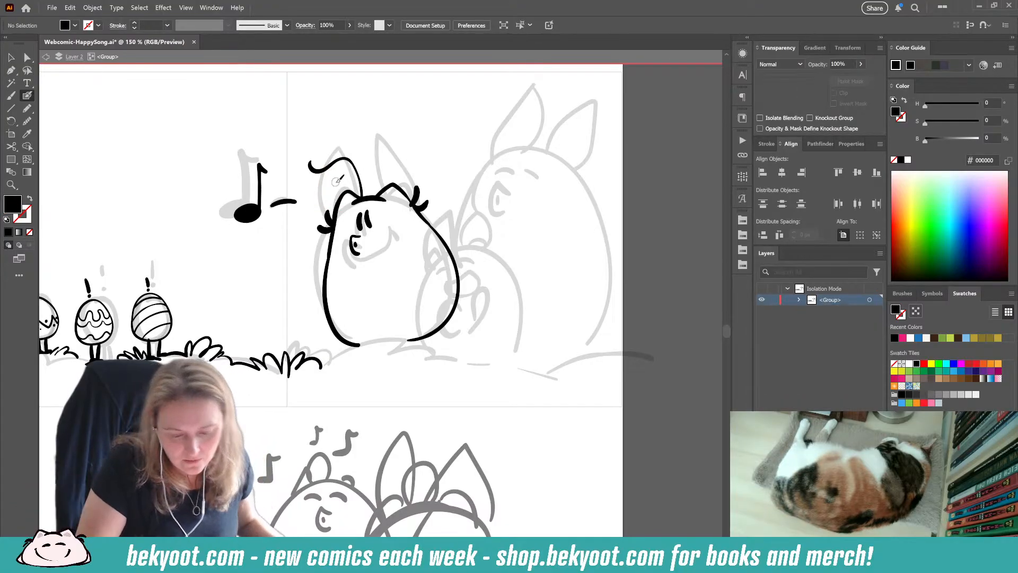
# Step: Try closing the curled left ear and adding a short pointed right ear, and undo both ears
pyautogui.moveTo(336, 167)
pyautogui.mouseDown()
pyautogui.moveTo(328, 196)
pyautogui.moveTo(349, 193)
pyautogui.mouseUp()
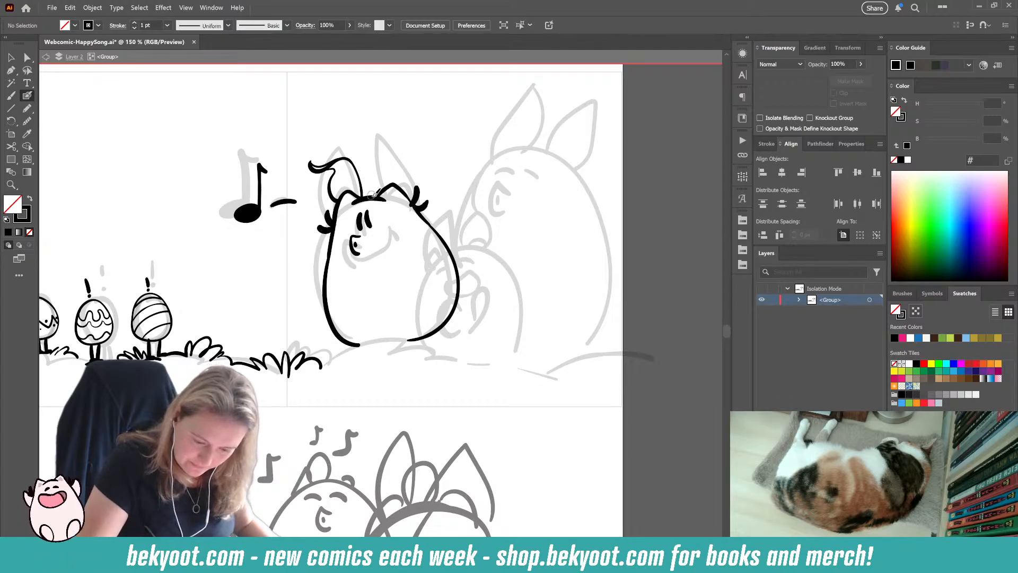
pyautogui.moveTo(373, 195)
pyautogui.mouseDown()
pyautogui.moveTo(376, 144)
pyautogui.moveTo(398, 153)
pyautogui.moveTo(404, 182)
pyautogui.mouseUp()
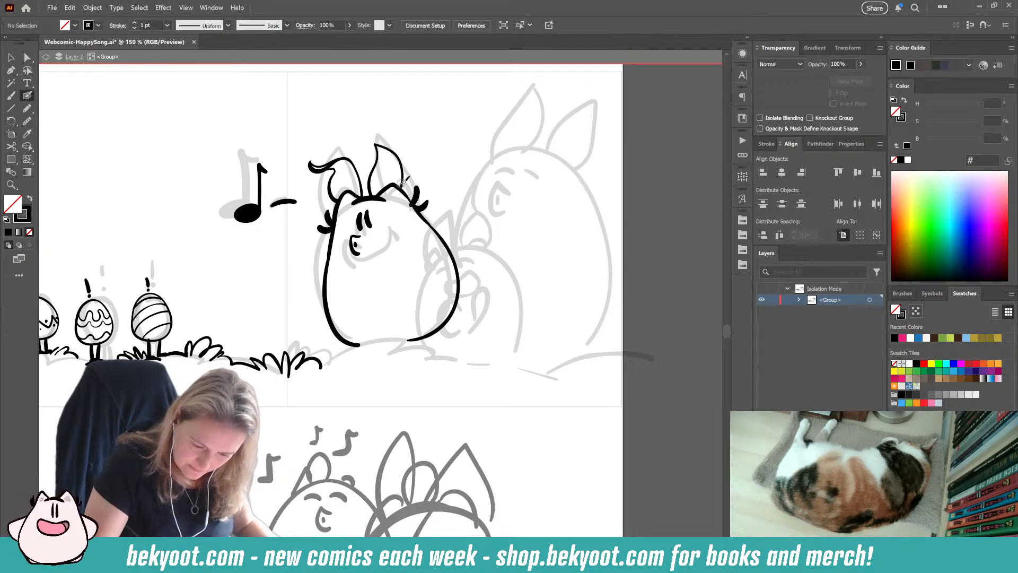
pyautogui.hotkey('ctrl', 'z')
pyautogui.hotkey('ctrl', 'z')
pyautogui.hotkey('ctrl', 'z')
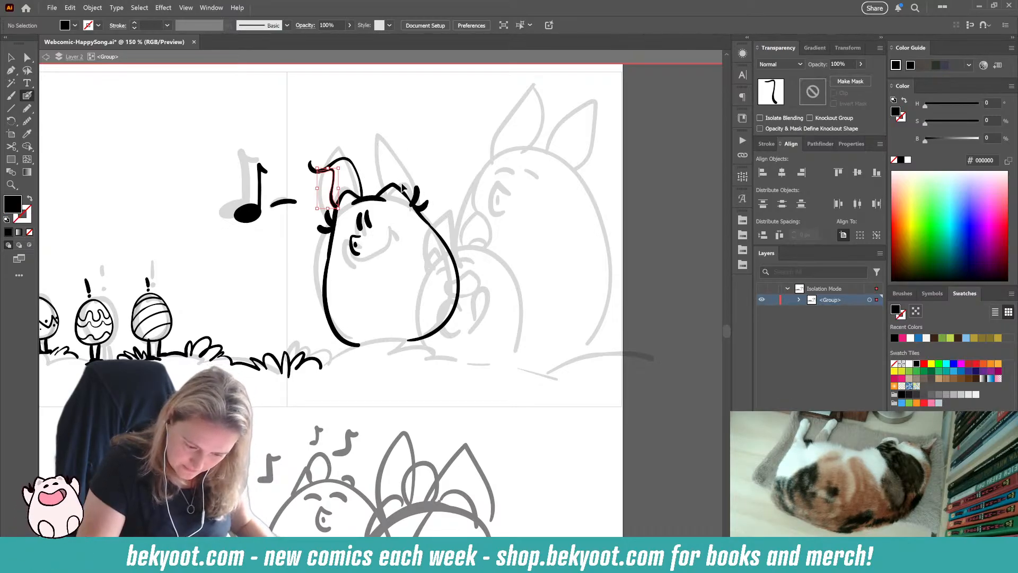
pyautogui.hotkey('ctrl', 'z')
pyautogui.hotkey('ctrl', 'z')
pyautogui.hotkey('ctrl', 'z')
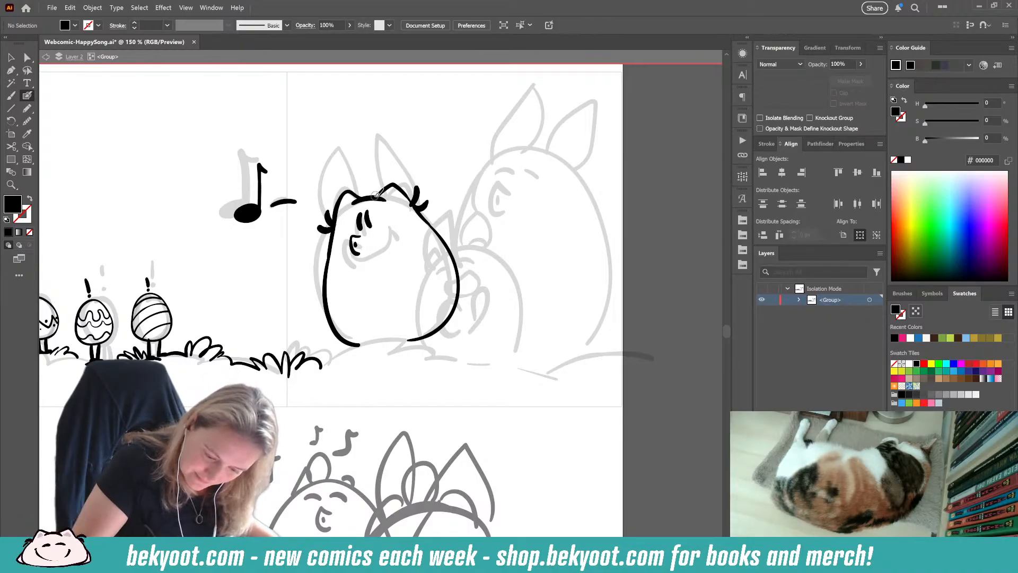
# Step: Ink two tall upright ears on top of the left bunny's head, retrying the strokes that miss
pyautogui.moveTo(380, 193); pyautogui.dragTo(392, 133)
pyautogui.hotkey('ctrl', 'z')
pyautogui.moveTo(378, 196)
pyautogui.mouseDown()
pyautogui.moveTo(382, 127)
pyautogui.moveTo(404, 186)
pyautogui.moveTo(360, 190)
pyautogui.moveTo(344, 129)
pyautogui.moveTo(328, 152)
pyautogui.moveTo(339, 195)
pyautogui.moveTo(345, 128)
pyautogui.moveTo(330, 148)
pyautogui.moveTo(335, 191)
pyautogui.moveTo(378, 187)
pyautogui.moveTo(378, 128)
pyautogui.mouseUp()
pyautogui.hotkey('ctrl', 'z')
pyautogui.hotkey('ctrl', 'z')
pyautogui.moveTo(387, 133)
pyautogui.mouseDown()
pyautogui.moveTo(406, 157)
pyautogui.moveTo(402, 183)
pyautogui.mouseUp()
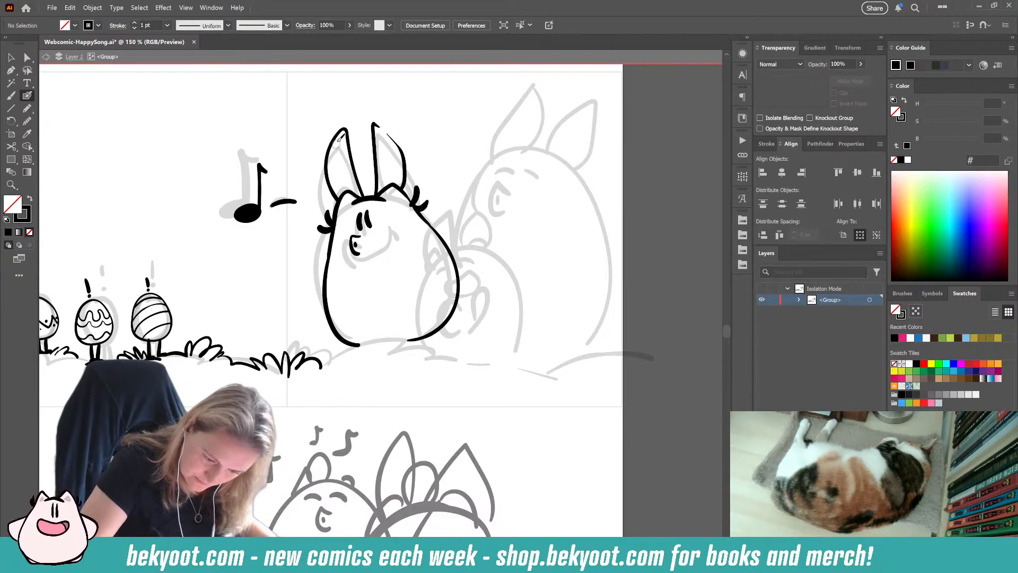
# Step: Finish the left ear's tip and ink thin inner-ear lines inside both upright ears
pyautogui.moveTo(339, 139); pyautogui.dragTo(345, 128)
pyautogui.moveTo(348, 187); pyautogui.dragTo(346, 189)
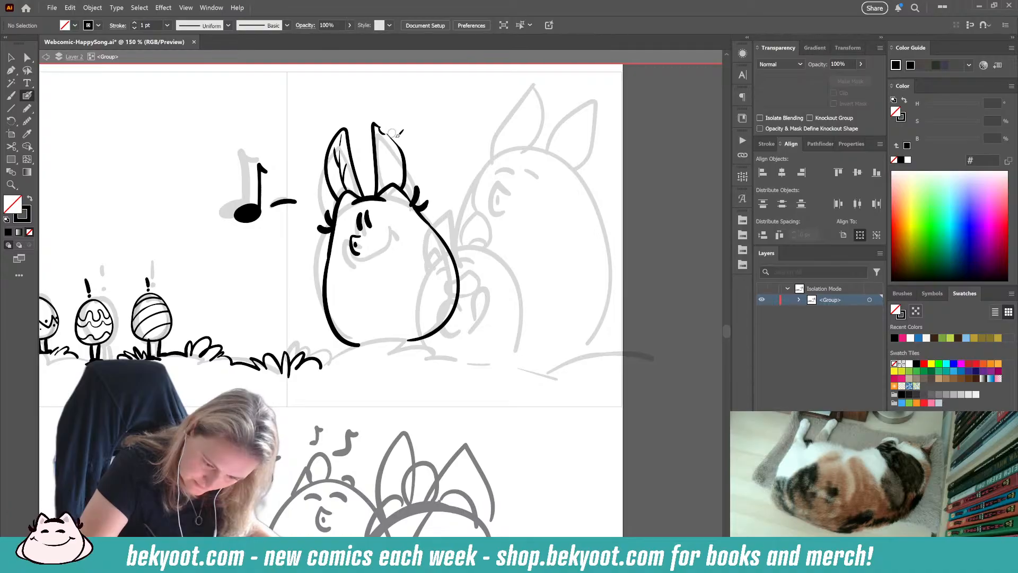
pyautogui.moveTo(380, 132); pyautogui.dragTo(396, 169)
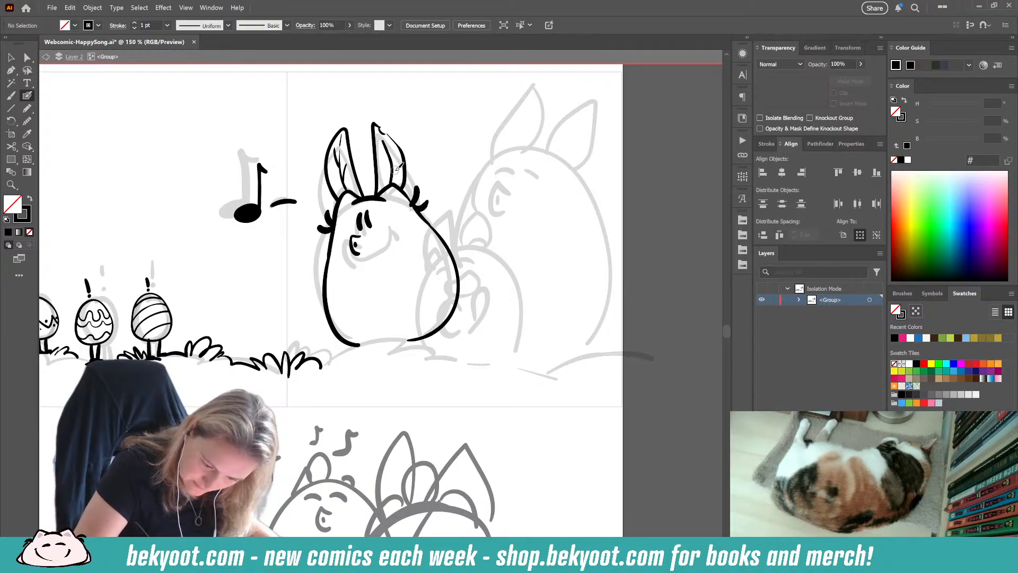
pyautogui.hotkey('ctrl', 'z')
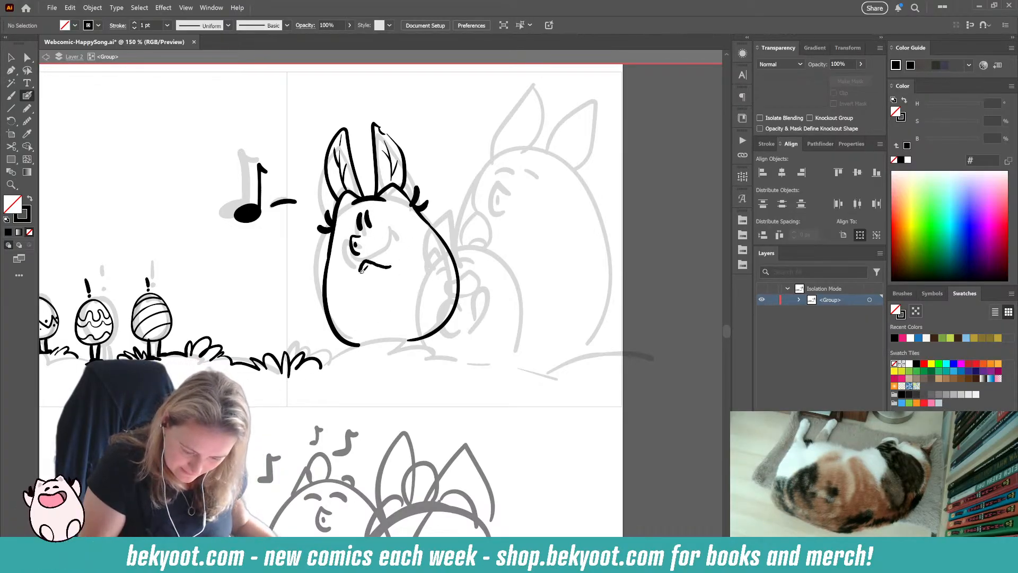
# Step: Ink the bunny's bent arm on its chest below the mouth and delete its two eyes
pyautogui.moveTo(363, 263); pyautogui.dragTo(375, 303)
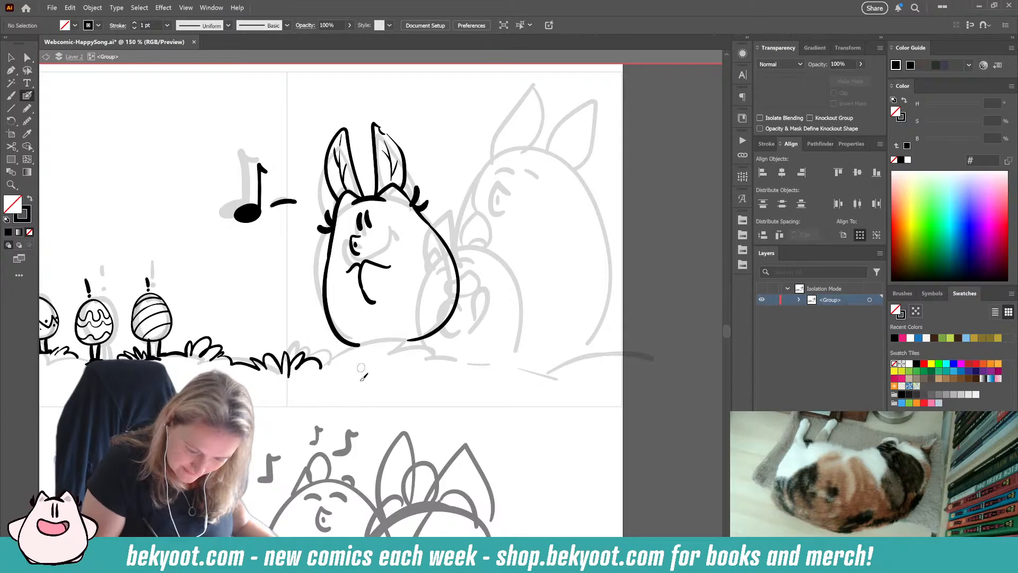
pyautogui.keyDown('ctrl'); pyautogui.click(365, 220); pyautogui.keyUp('ctrl')
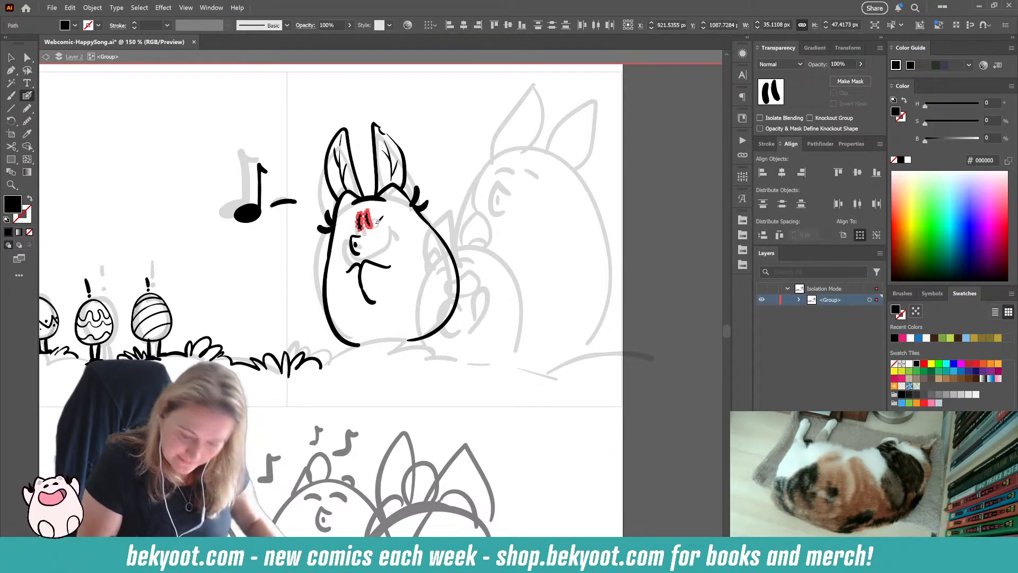
pyautogui.press('Delete')
# Step: Replace the lower left side of the bunny's body with a new curve and close the outline along the bottom
pyautogui.keyDown('ctrl'); pyautogui.click(352, 344); pyautogui.keyUp('ctrl')
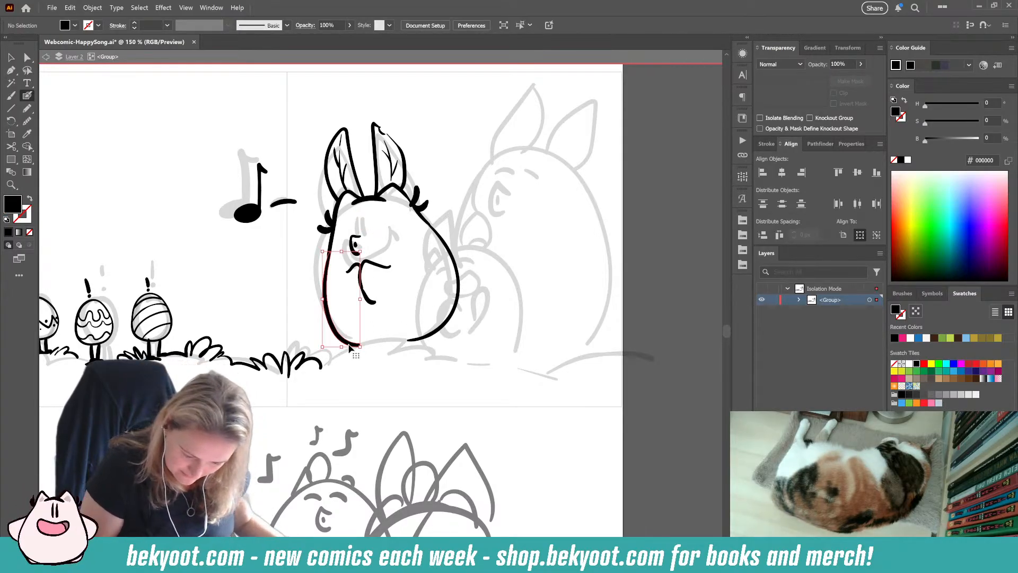
pyautogui.press('Delete')
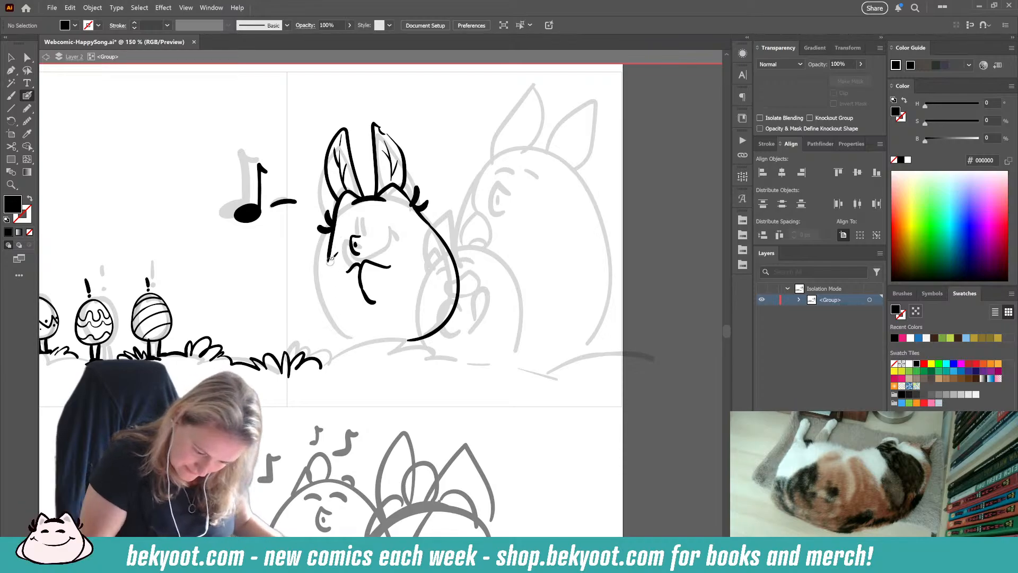
pyautogui.moveTo(331, 248)
pyautogui.mouseDown()
pyautogui.moveTo(343, 328)
pyautogui.moveTo(373, 342)
pyautogui.mouseUp()
pyautogui.hotkey('shift', 'x')
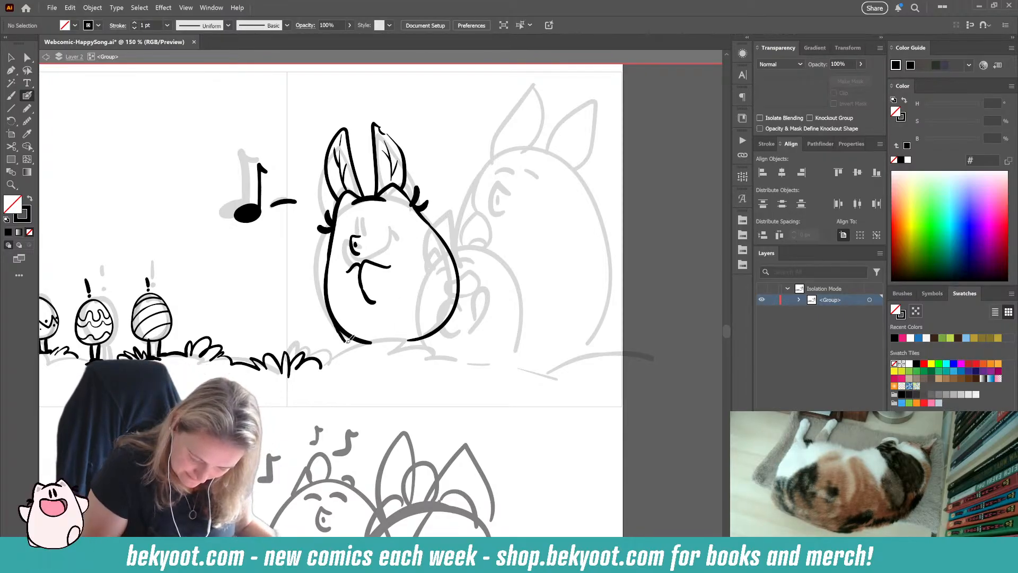
pyautogui.moveTo(368, 344); pyautogui.dragTo(432, 341)
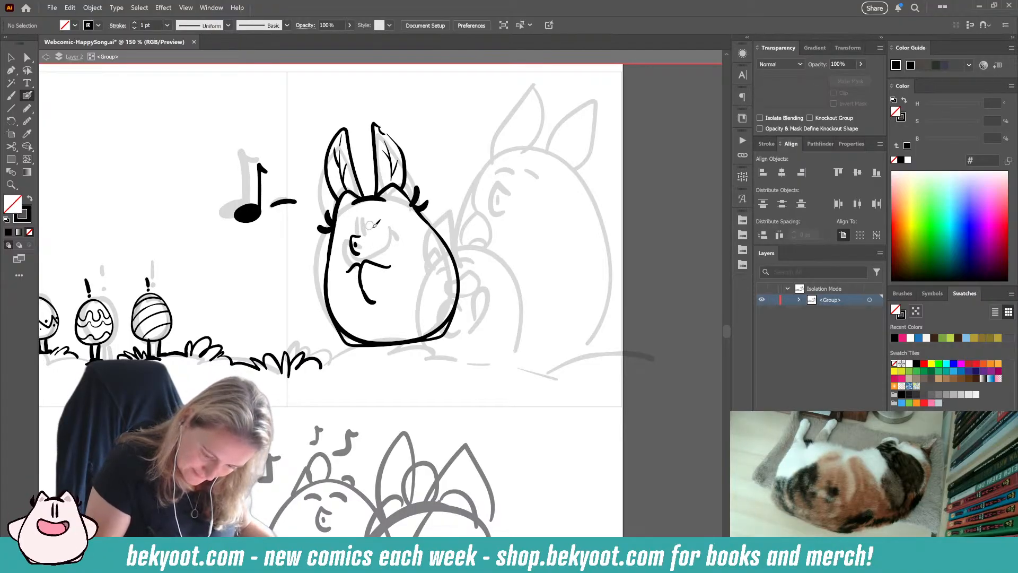
# Step: Ink two new upright oval eyes above the mouth, and add a ground line with grass at the bunny's base
pyautogui.hotkey('ctrl', 'z')
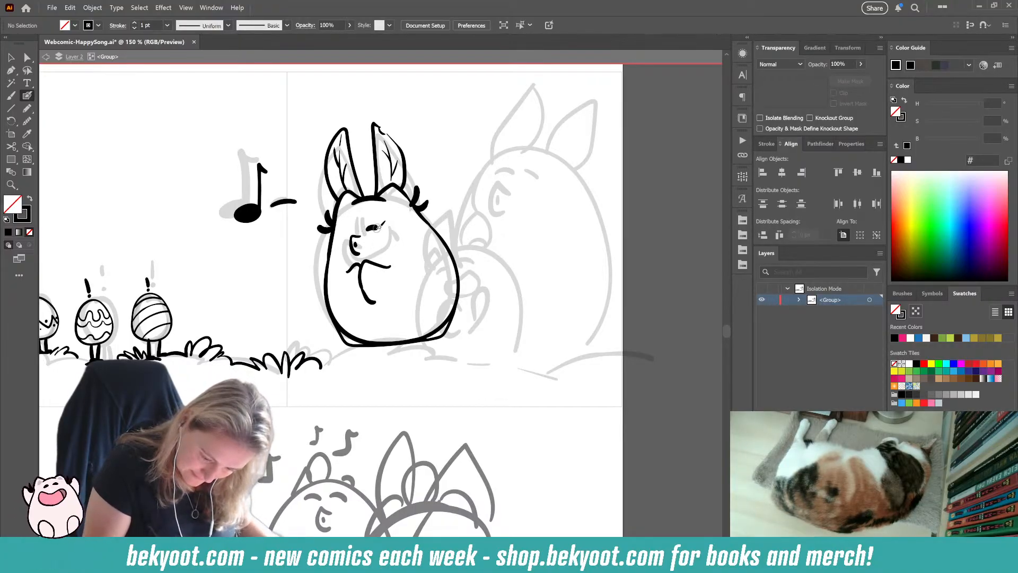
pyautogui.hotkey('ctrl', 'z')
pyautogui.hotkey('ctrl', 'z')
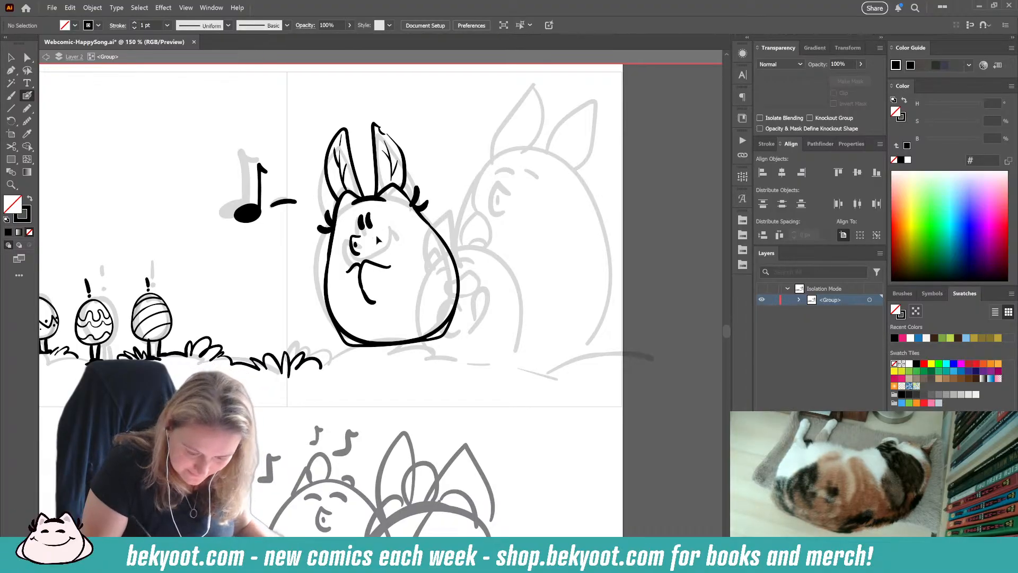
pyautogui.moveTo(355, 217); pyautogui.dragTo(356, 231)
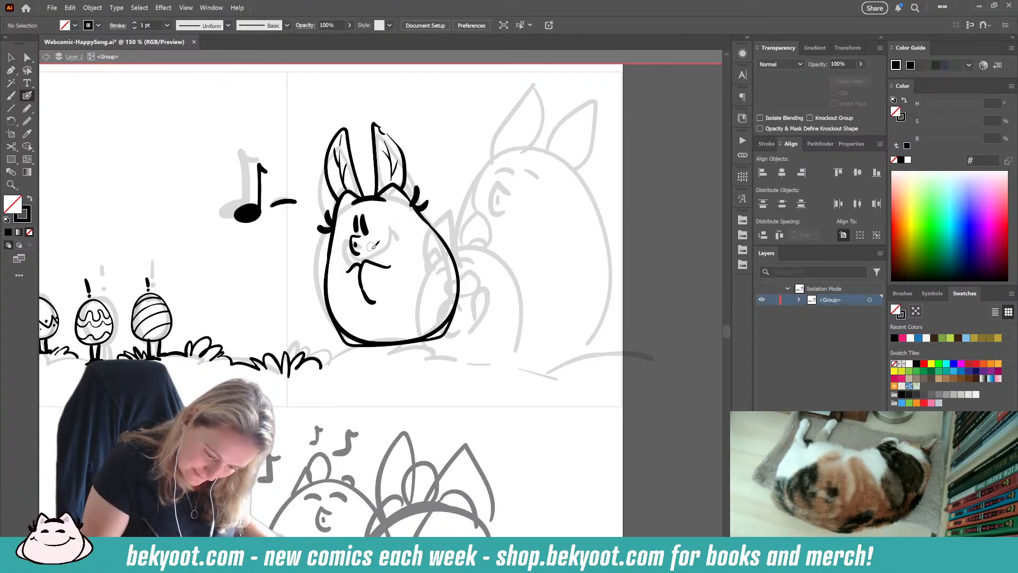
pyautogui.moveTo(364, 215); pyautogui.dragTo(365, 229)
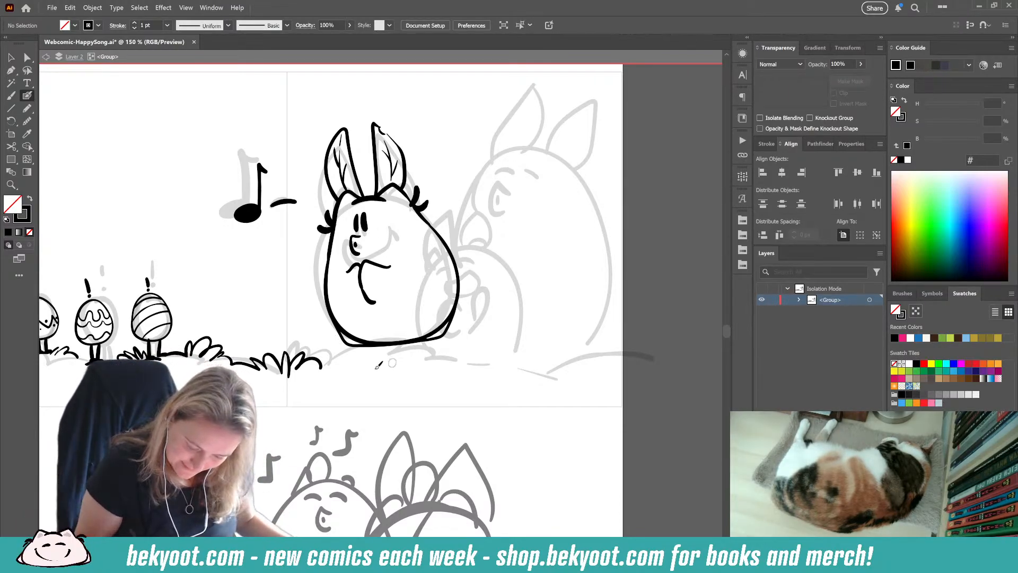
pyautogui.moveTo(337, 345)
pyautogui.mouseDown()
pyautogui.moveTo(317, 350)
pyautogui.moveTo(321, 358)
pyautogui.moveTo(400, 346)
pyautogui.moveTo(380, 345)
pyautogui.moveTo(391, 343)
pyautogui.moveTo(447, 338)
pyautogui.mouseUp()
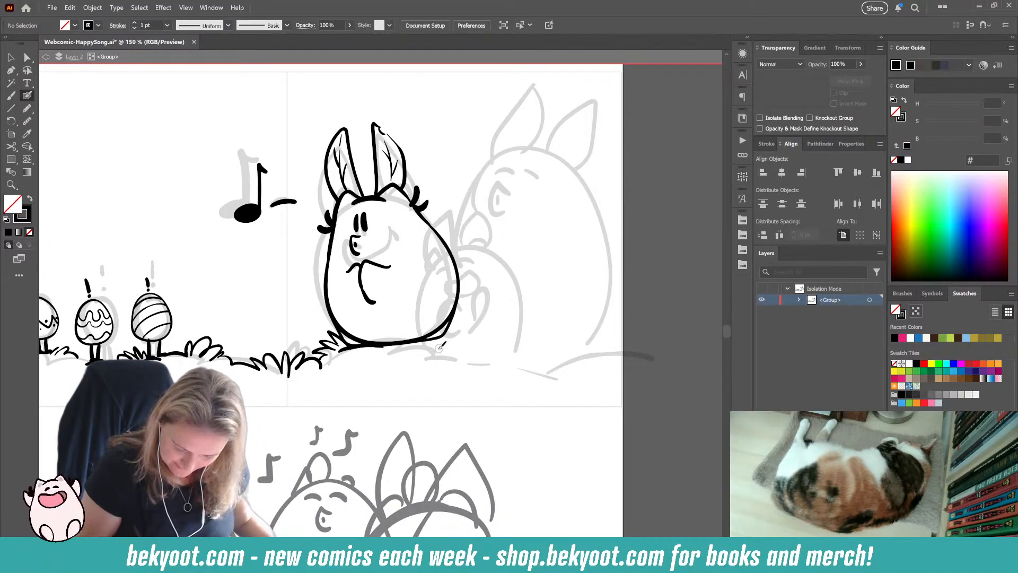
# Step: Rotate the whole inked bunny slightly clockwise and move it a little to the right
pyautogui.moveTo(305, 107)
pyautogui.mouseDown()
pyautogui.moveTo(407, 282)
pyautogui.moveTo(461, 316)
pyautogui.mouseUp()
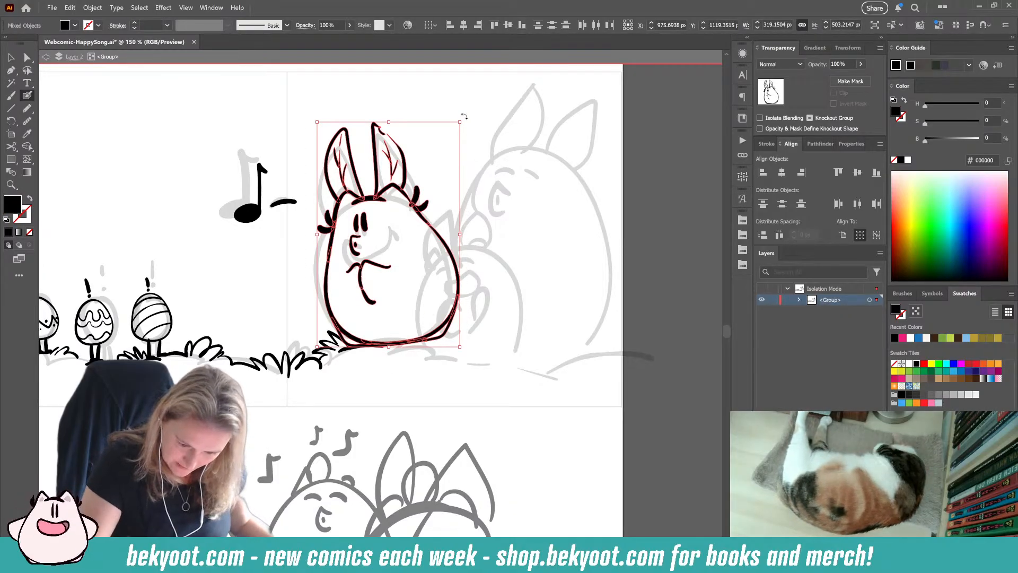
pyautogui.moveTo(464, 118); pyautogui.dragTo(469, 125)
pyautogui.moveTo(385, 344); pyautogui.dragTo(393, 347)
pyautogui.keyDown('ctrl'); pyautogui.click(386, 393); pyautogui.keyUp('ctrl')
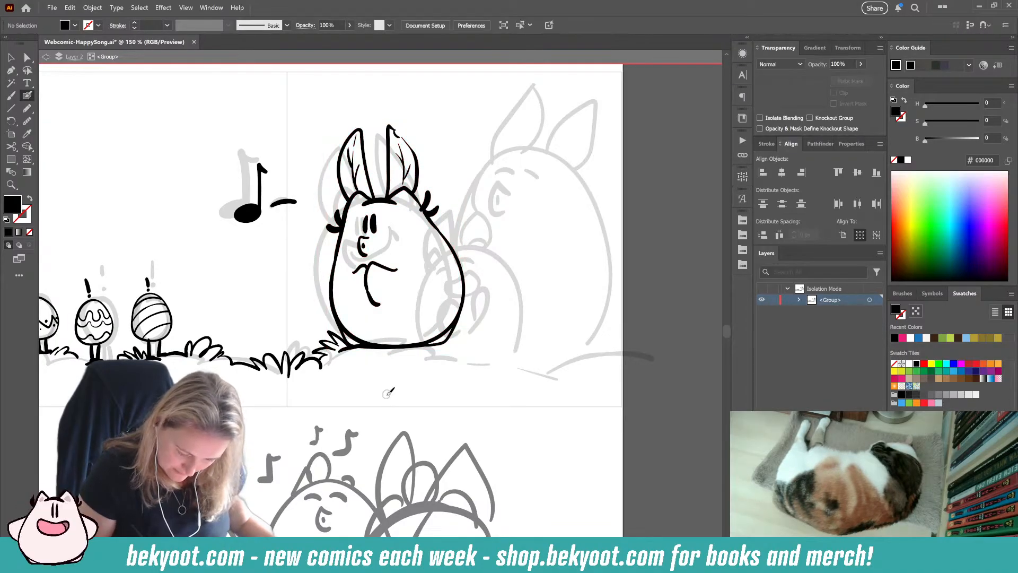
# Step: Group the inked bunny's strokes, leaving out the ground line and grass at its base
pyautogui.moveTo(407, 396); pyautogui.dragTo(362, 407)
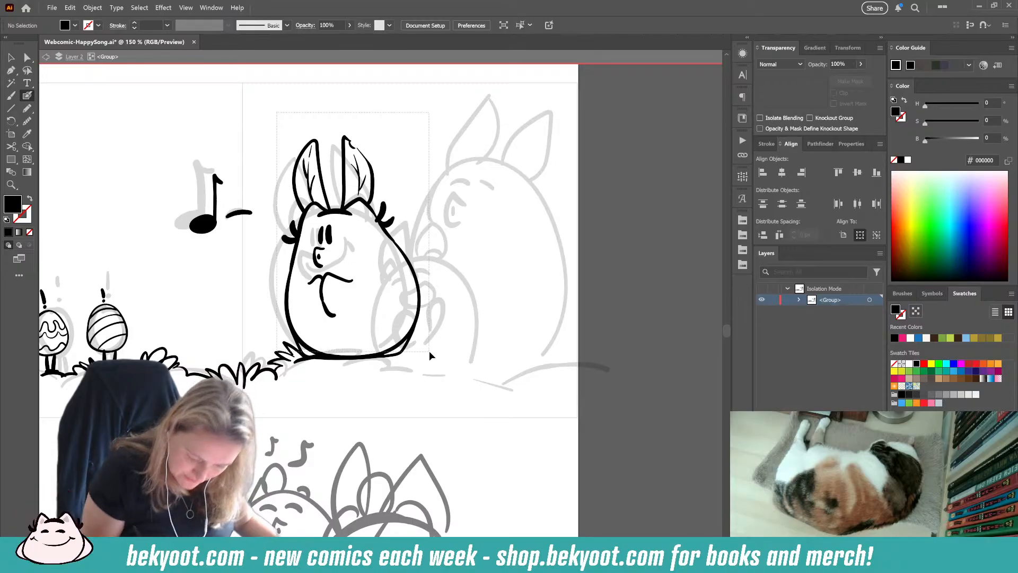
pyautogui.hotkey('ctrl', 'a')
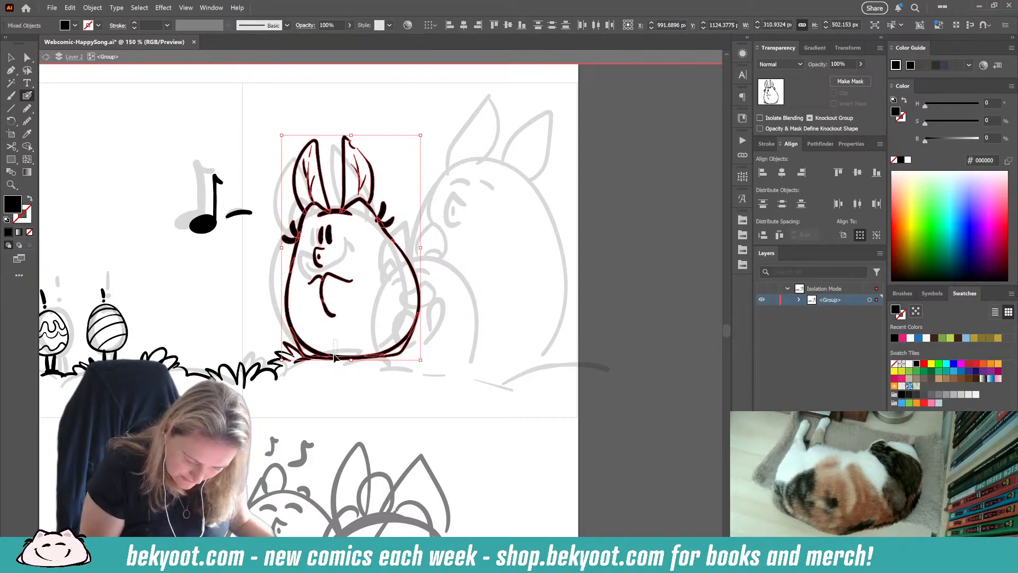
pyautogui.keyDown('ctrl'); pyautogui.keyDown('shift'); pyautogui.click(334, 356); pyautogui.keyUp('shift'); pyautogui.keyUp('ctrl')
pyautogui.keyDown('ctrl'); pyautogui.keyDown('shift'); pyautogui.click(298, 361); pyautogui.keyUp('shift'); pyautogui.keyUp('ctrl')
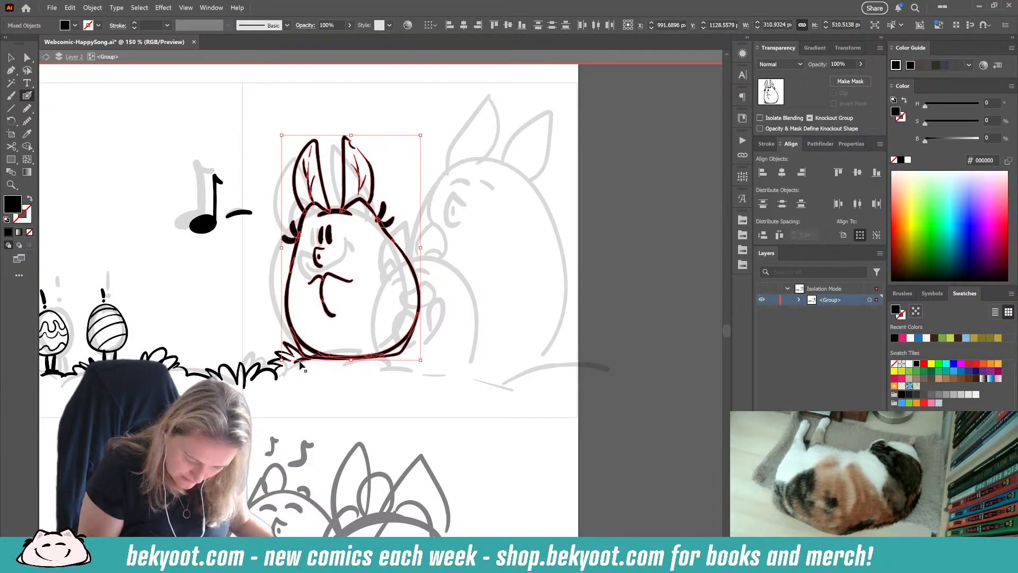
pyautogui.keyDown('ctrl'); pyautogui.keyDown('shift'); pyautogui.click(294, 350); pyautogui.keyUp('shift'); pyautogui.keyUp('ctrl')
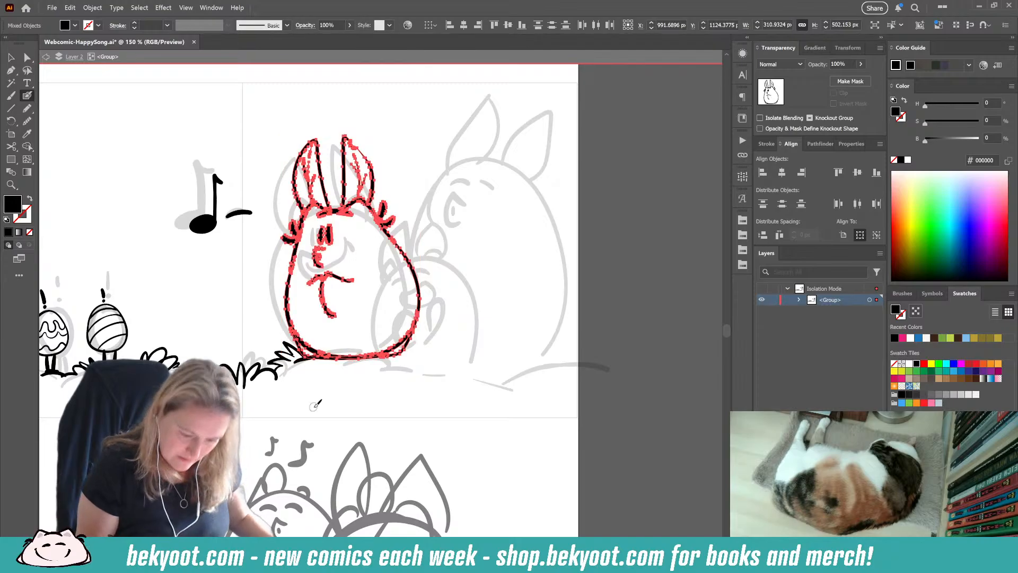
pyautogui.hotkey('ctrl', 'g')
pyautogui.hotkey('ctrl', 'shift', 'a')
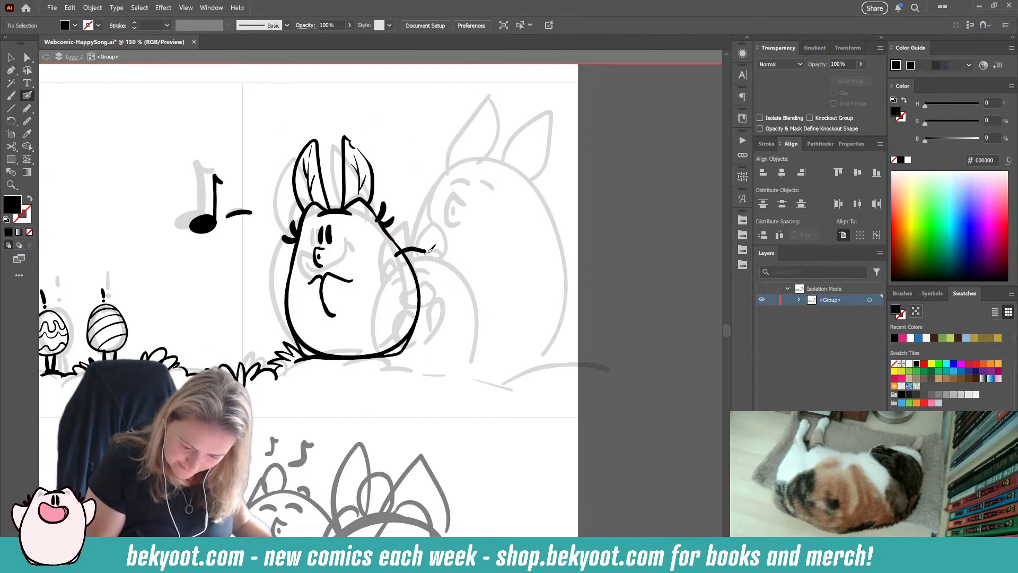
# Step: Ink the top of the small middle bunny's head with a rounded bump at each end, overlapping the first bunny's side
pyautogui.moveTo(405, 245)
pyautogui.mouseDown()
pyautogui.moveTo(429, 244)
pyautogui.moveTo(403, 251)
pyautogui.moveTo(425, 255)
pyautogui.moveTo(400, 253)
pyautogui.moveTo(448, 252)
pyautogui.moveTo(449, 262)
pyautogui.mouseUp()
pyautogui.hotkey('ctrl', 'z')
pyautogui.hotkey('ctrl', 'z')
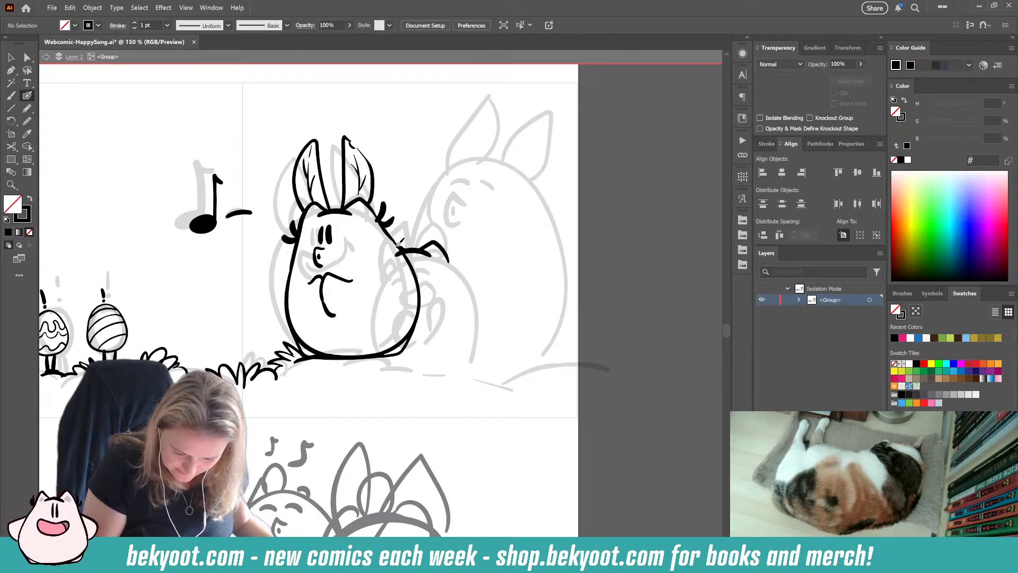
pyautogui.moveTo(393, 245); pyautogui.dragTo(381, 264)
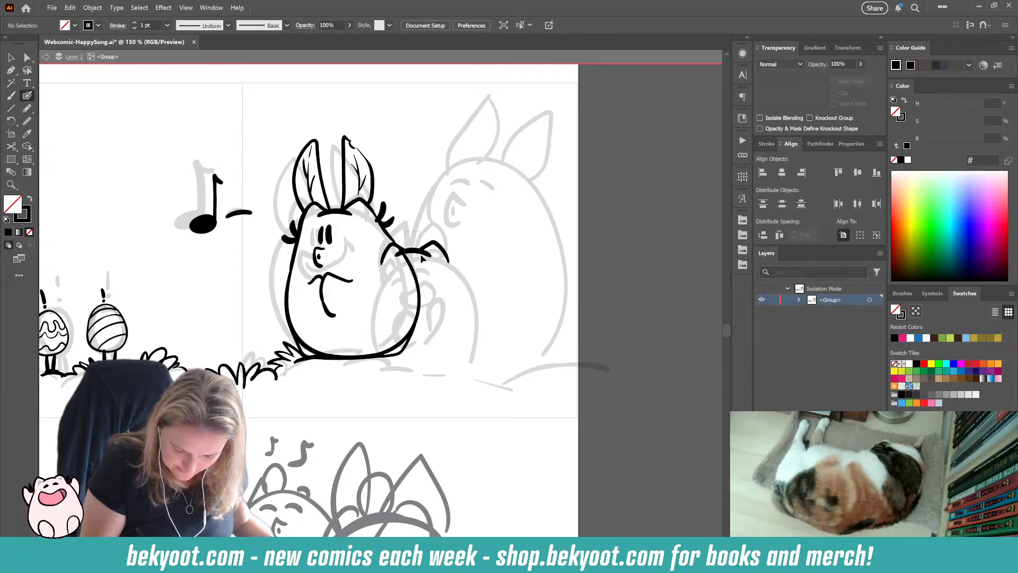
# Step: Group the new head strokes of the small bunny and open that group in isolation
pyautogui.hotkey('ctrl', 'a')
pyautogui.keyDown('ctrl'); pyautogui.keyDown('shift'); pyautogui.click(415, 278); pyautogui.keyUp('shift'); pyautogui.keyUp('ctrl')
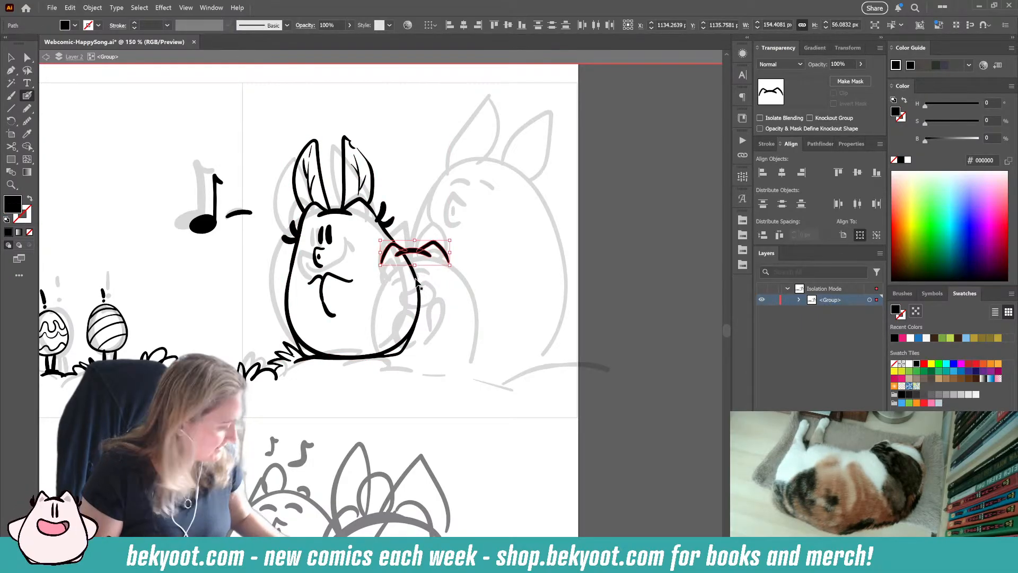
pyautogui.hotkey('ctrl', 'g')
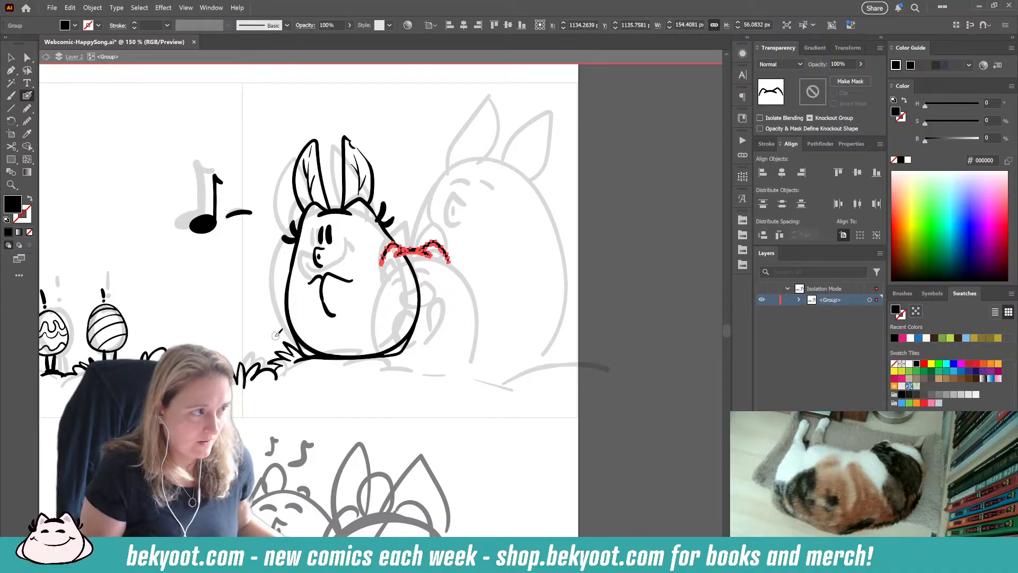
pyautogui.keyDown('ctrl'); pyautogui.doubleClick(420, 253); pyautogui.keyUp('ctrl')
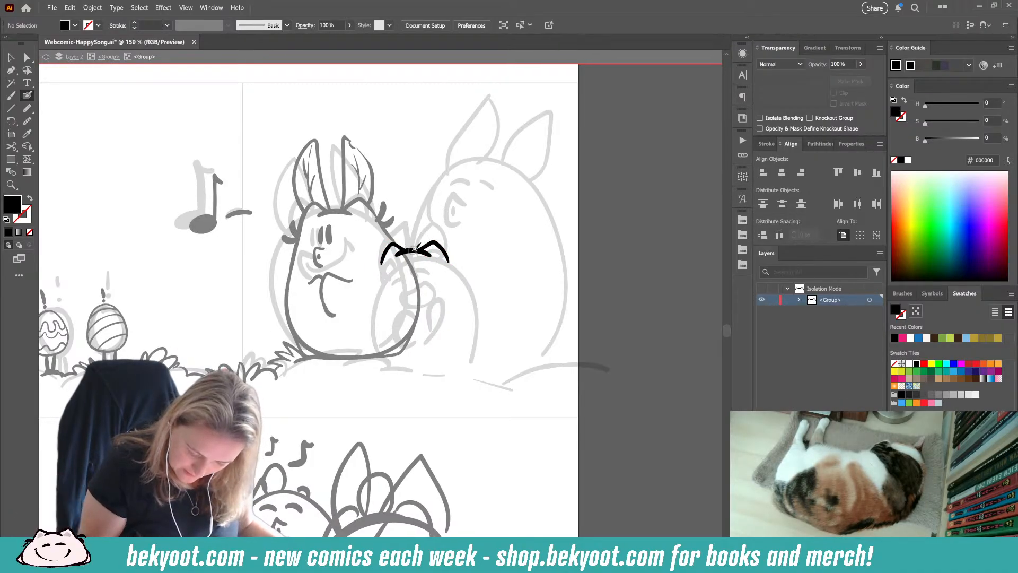
# Step: Refine the right bump of the small bunny's head and ink the fur tuft on its right cheek
pyautogui.moveTo(407, 277)
pyautogui.mouseDown()
pyautogui.moveTo(453, 252)
pyautogui.moveTo(459, 258)
pyautogui.mouseUp()
pyautogui.hotkey('ctrl', 'z')
pyautogui.hotkey('ctrl', 'z')
pyautogui.hotkey('ctrl', 'z')
pyautogui.hotkey('ctrl', 'z')
pyautogui.hotkey('ctrl', 'z')
pyautogui.hotkey('ctrl', 'z')
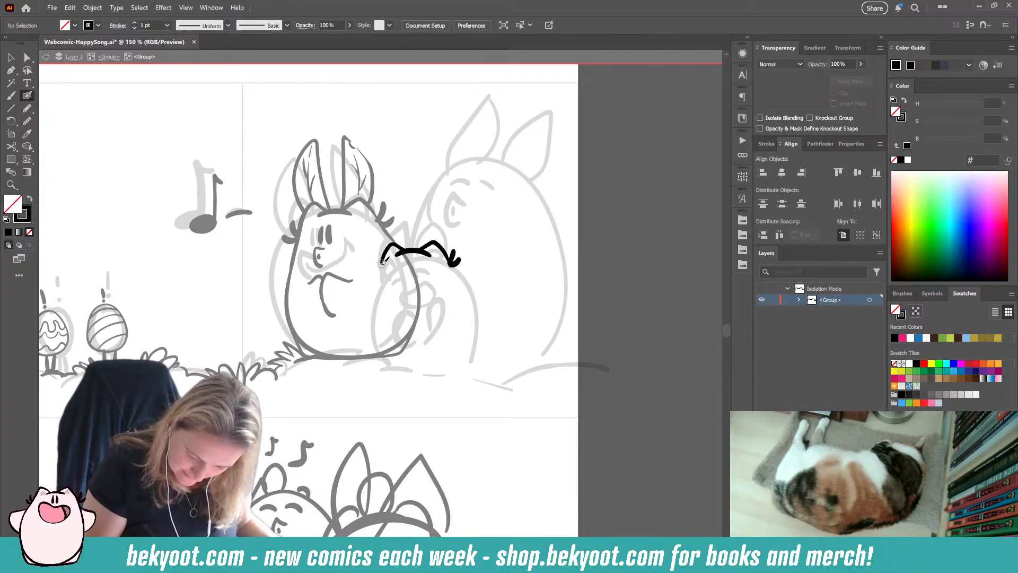
# Step: Ink the small bunny's left cheek tuft and the left side and underside of its body, and try its right side
pyautogui.moveTo(381, 263)
pyautogui.mouseDown()
pyautogui.moveTo(382, 242)
pyautogui.moveTo(374, 338)
pyautogui.moveTo(406, 357)
pyautogui.moveTo(447, 351)
pyautogui.mouseUp()
pyautogui.moveTo(455, 275); pyautogui.dragTo(466, 306)
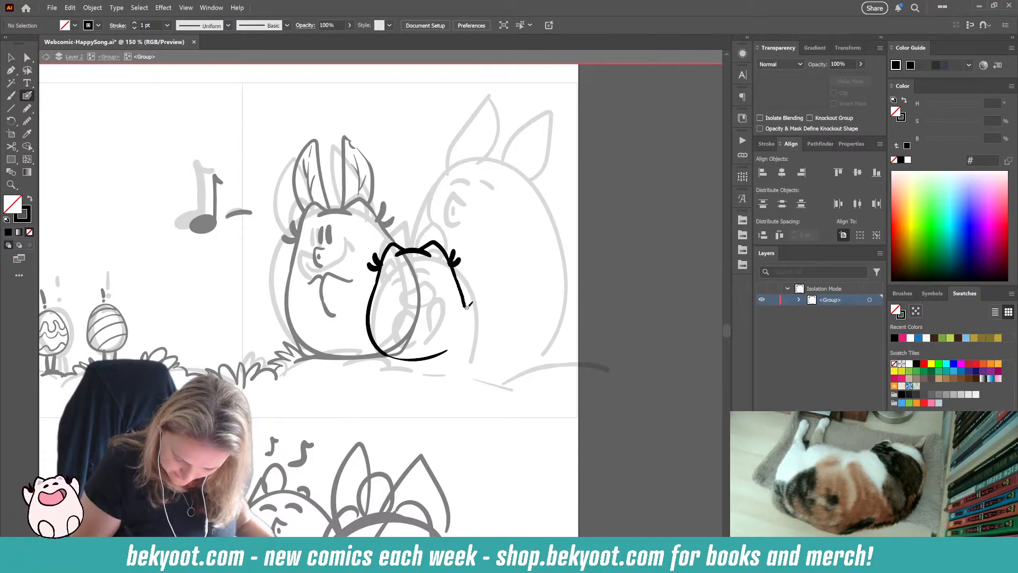
pyautogui.hotkey('ctrl', 'z')
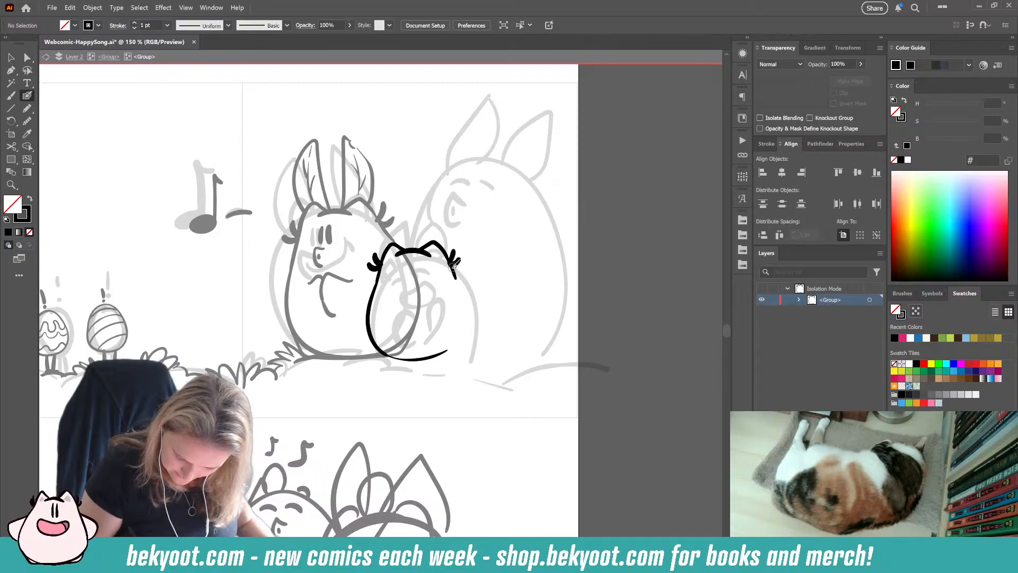
pyautogui.moveTo(455, 267)
pyautogui.mouseDown()
pyautogui.moveTo(466, 319)
pyautogui.moveTo(453, 351)
pyautogui.moveTo(391, 359)
pyautogui.mouseUp()
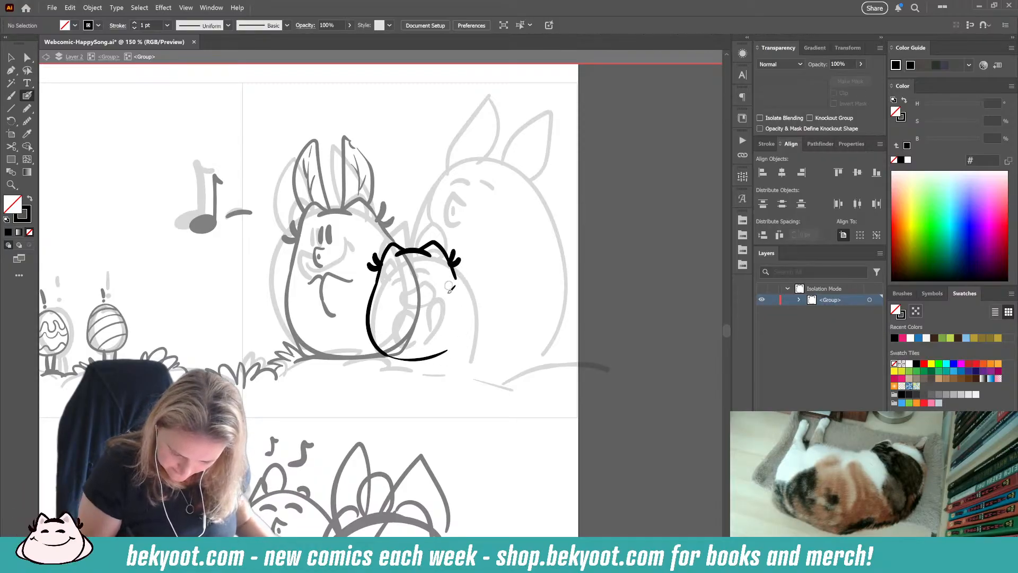
# Step: Draw a curved vertical guide line through the small bunny's body and remove the outline along its left side and underside
pyautogui.moveTo(415, 238)
pyautogui.mouseDown()
pyautogui.moveTo(400, 295)
pyautogui.moveTo(422, 366)
pyautogui.mouseUp()
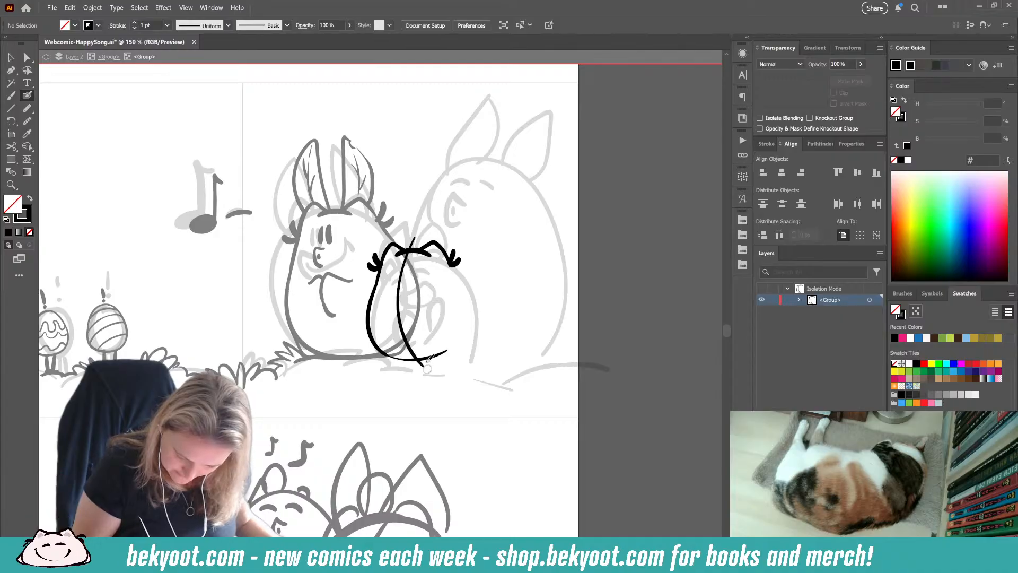
pyautogui.moveTo(373, 312); pyautogui.dragTo(372, 305)
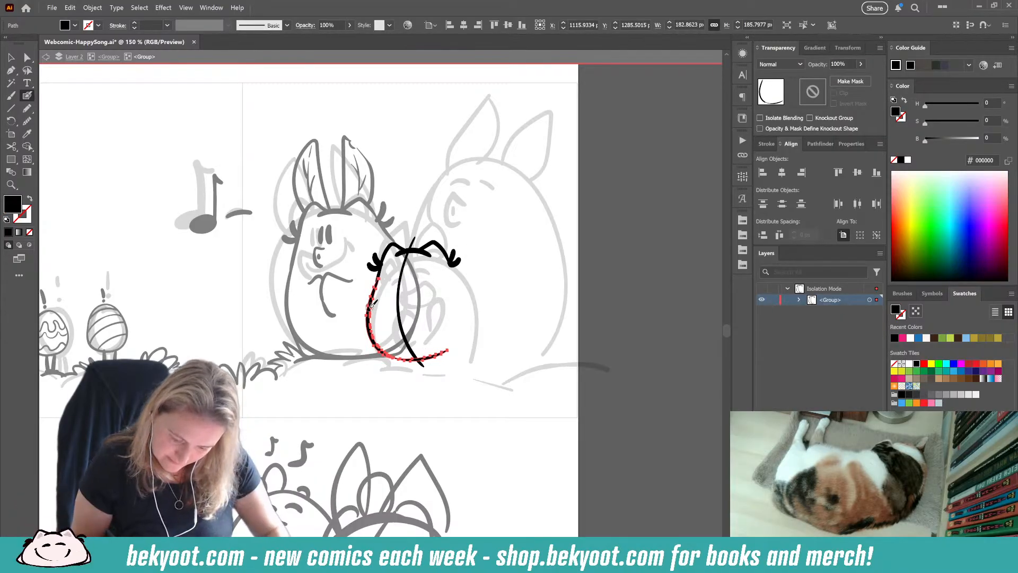
pyautogui.hotkey('ctrl', 'z')
# Step: Ink a pear-shaped outline for the small bunny's body, covering its right side, base and left side
pyautogui.moveTo(450, 259); pyautogui.dragTo(453, 274)
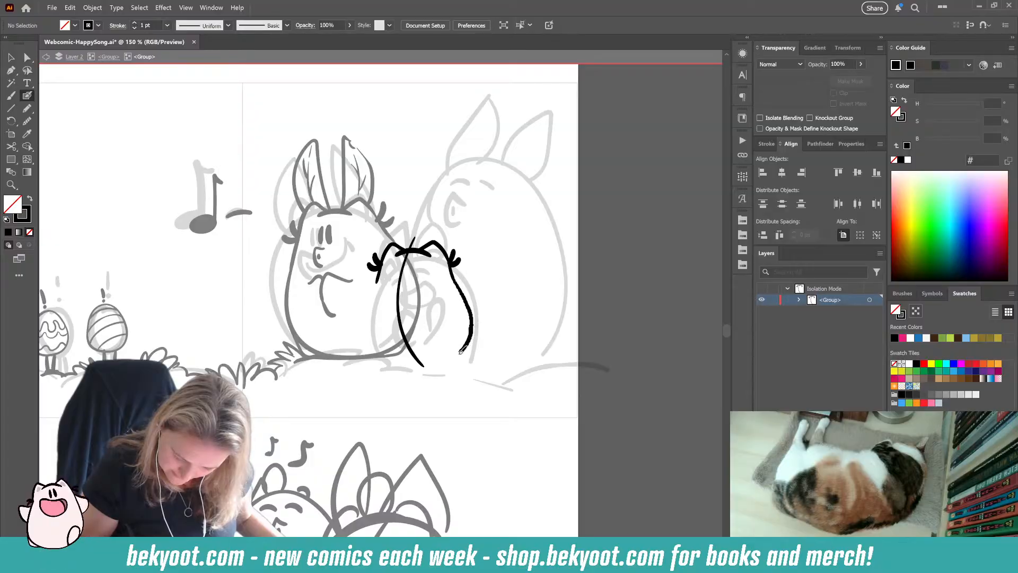
pyautogui.moveTo(462, 349)
pyautogui.mouseDown()
pyautogui.moveTo(401, 366)
pyautogui.moveTo(386, 356)
pyautogui.moveTo(375, 341)
pyautogui.moveTo(382, 265)
pyautogui.mouseUp()
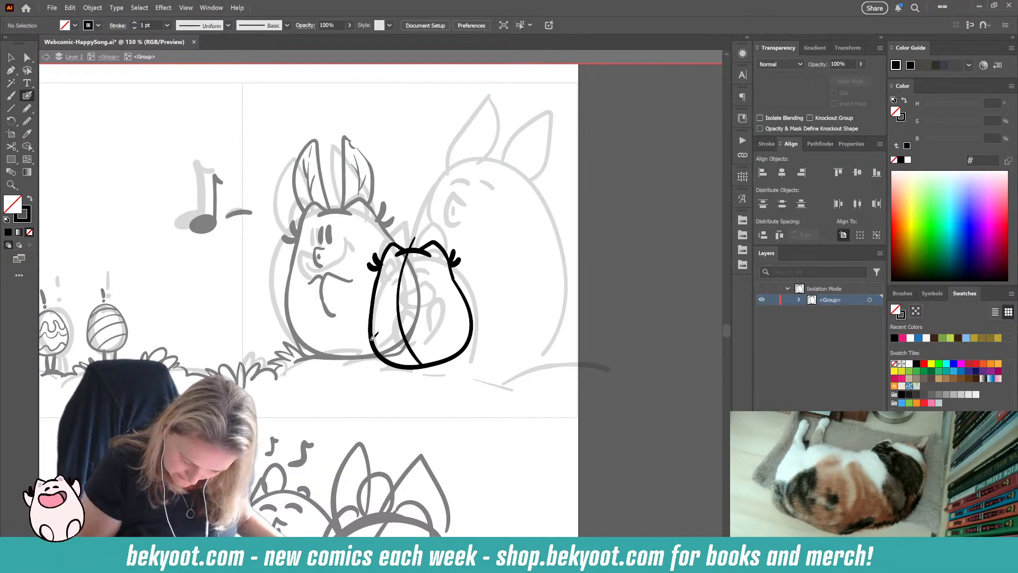
pyautogui.moveTo(392, 364)
pyautogui.mouseDown()
pyautogui.moveTo(452, 366)
pyautogui.moveTo(473, 340)
pyautogui.mouseUp()
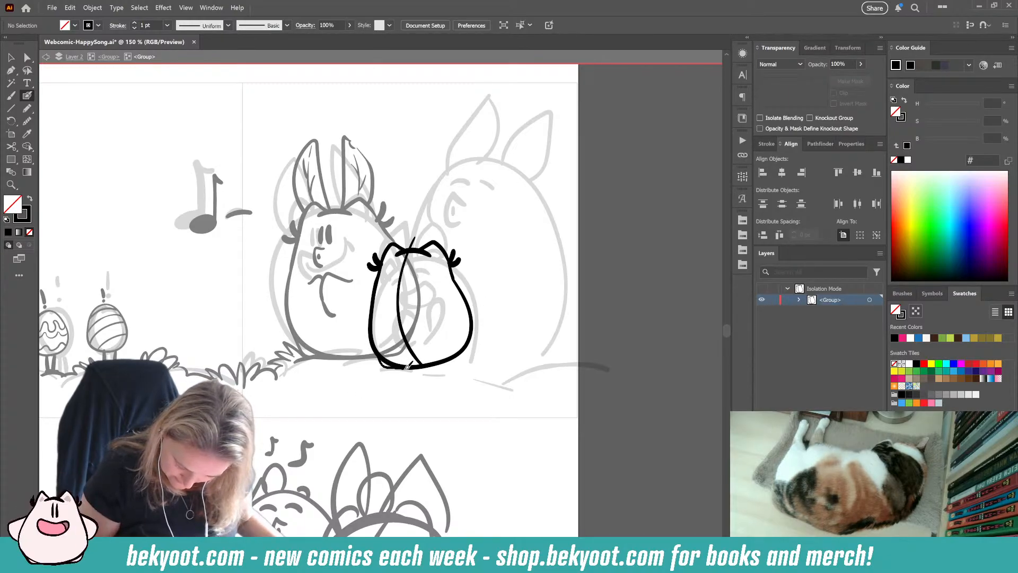
pyautogui.moveTo(428, 365); pyautogui.dragTo(454, 362)
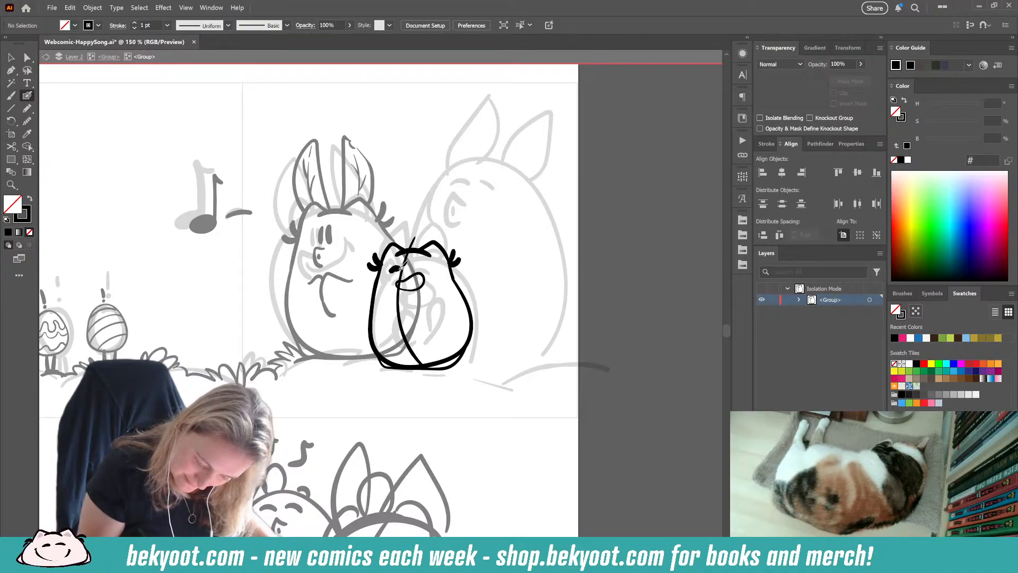
# Step: Finish inking the small bunny's closed eyes on either side of the guide line and delete its mouth
pyautogui.moveTo(414, 265); pyautogui.dragTo(424, 266)
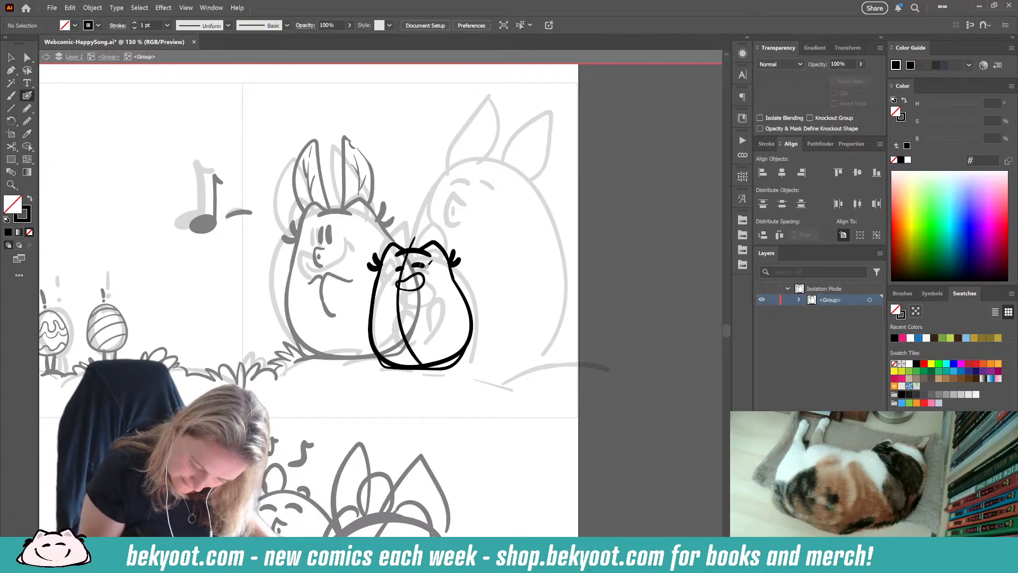
pyautogui.keyDown('ctrl'); pyautogui.click(423, 286); pyautogui.keyUp('ctrl')
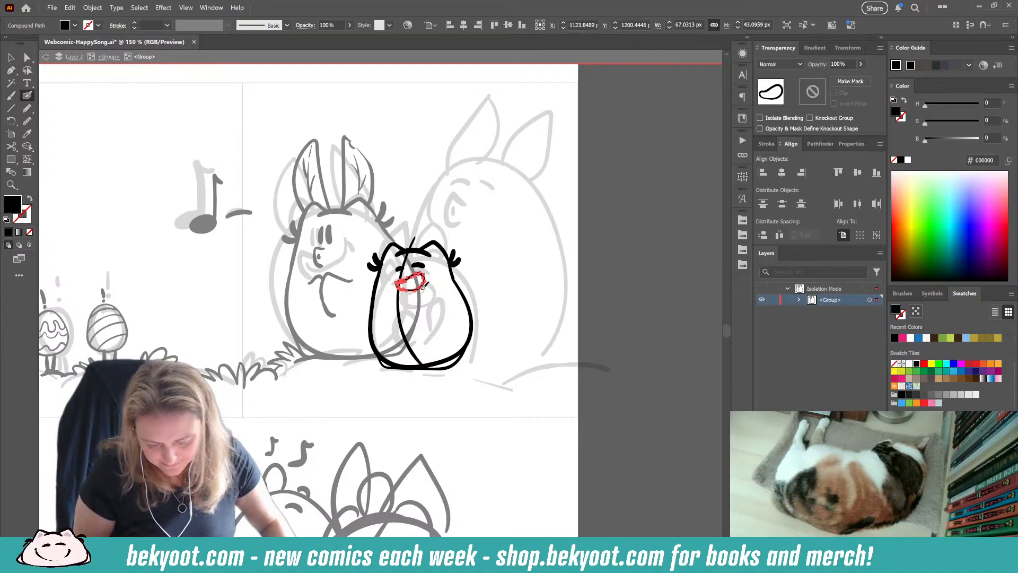
pyautogui.press('Delete')
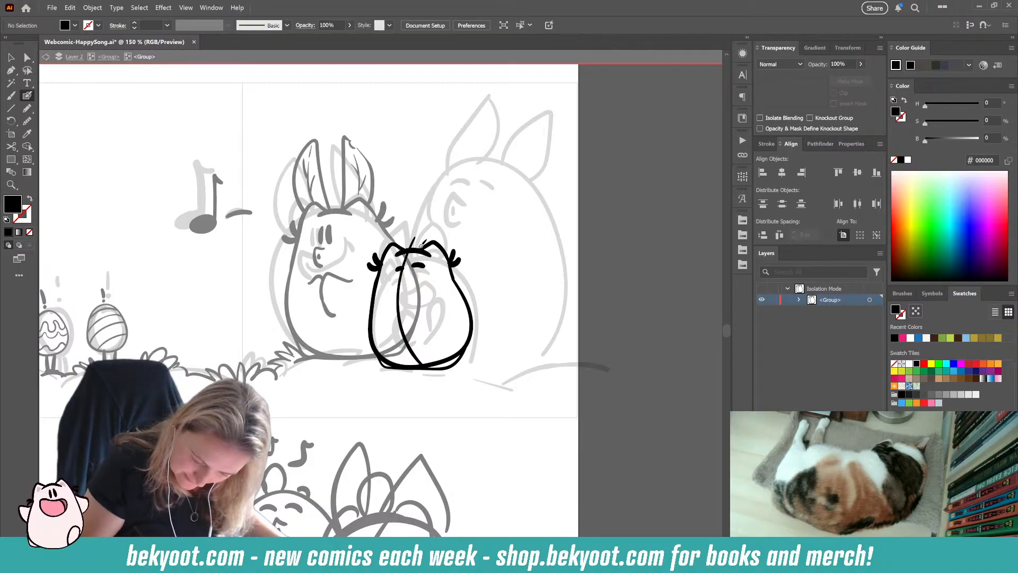
# Step: Ink two pointed upright ears on the small bunny's head and adjust their size and tilt
pyautogui.moveTo(417, 247)
pyautogui.mouseDown()
pyautogui.moveTo(421, 201)
pyautogui.moveTo(429, 197)
pyautogui.moveTo(442, 219)
pyautogui.moveTo(441, 246)
pyautogui.moveTo(406, 207)
pyautogui.moveTo(403, 185)
pyautogui.moveTo(388, 204)
pyautogui.moveTo(383, 237)
pyautogui.mouseUp()
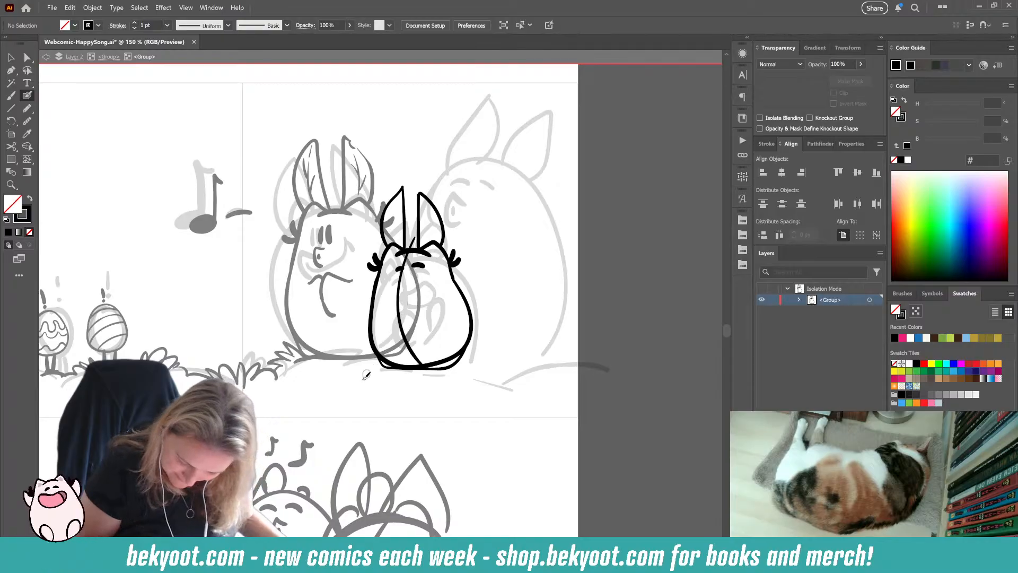
pyautogui.keyDown('ctrl'); pyautogui.click(419, 206); pyautogui.keyUp('ctrl')
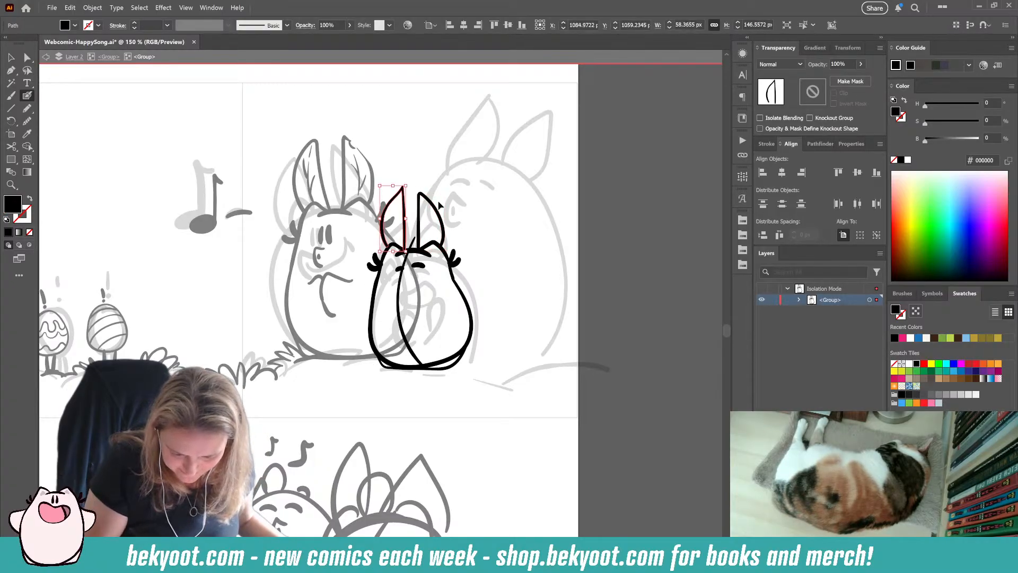
pyautogui.keyDown('ctrl'); pyautogui.keyDown('shift'); pyautogui.click(404, 207); pyautogui.keyUp('shift'); pyautogui.keyUp('ctrl')
pyautogui.moveTo(440, 192); pyautogui.dragTo(438, 214)
pyautogui.keyDown('ctrl'); pyautogui.keyDown('shift'); pyautogui.click(414, 192); pyautogui.keyUp('shift'); pyautogui.keyUp('ctrl')
pyautogui.click(437, 225)
pyautogui.keyDown('ctrl'); pyautogui.click(459, 210); pyautogui.keyUp('ctrl')
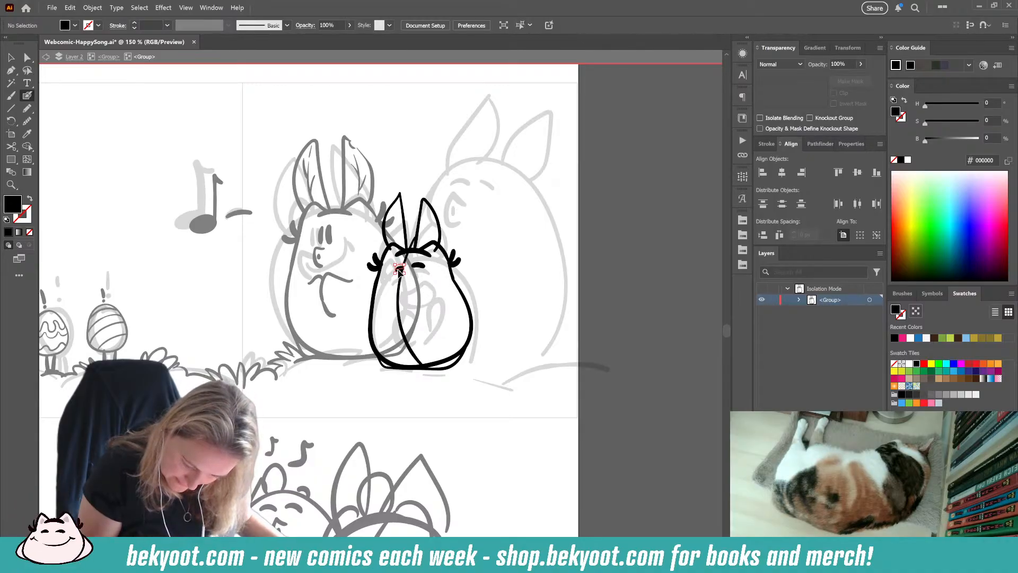
# Step: Nudge the small bunny's left eye up slightly, and ink an open mouth with a bent arm below it
pyautogui.moveTo(398, 269); pyautogui.dragTo(399, 267)
pyautogui.keyDown('ctrl'); pyautogui.click(413, 291); pyautogui.keyUp('ctrl')
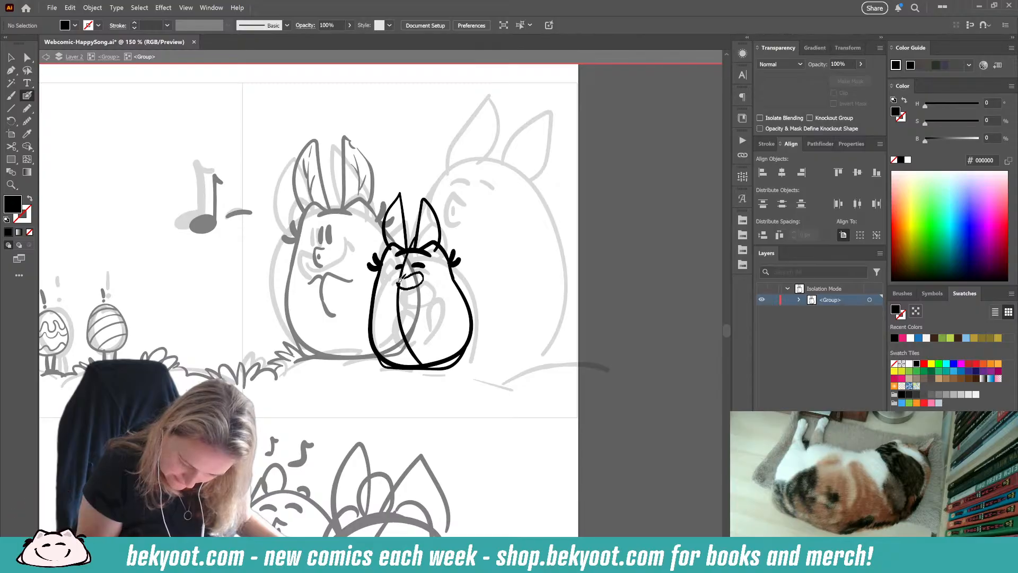
pyautogui.hotkey('shift', 'x')
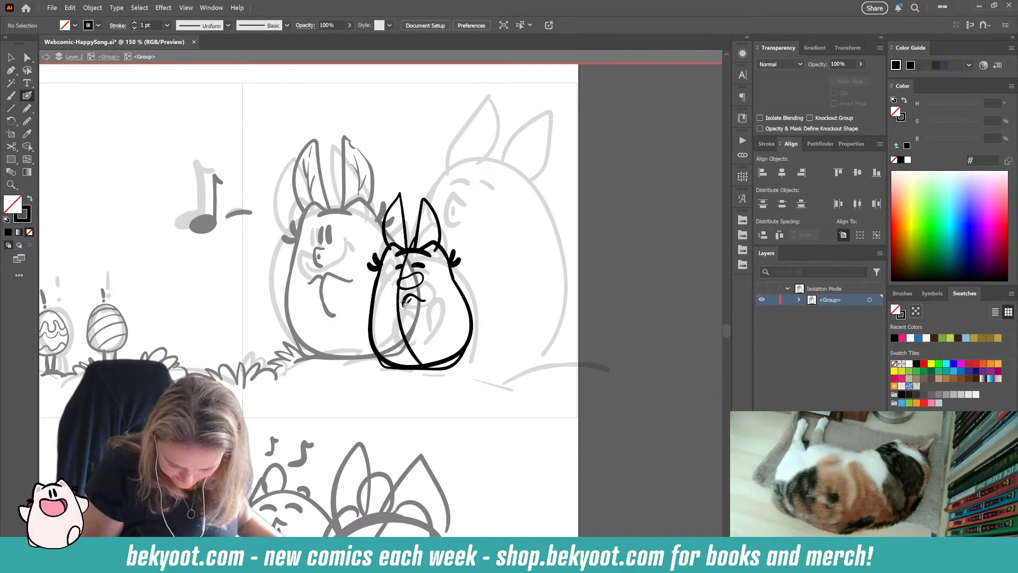
pyautogui.moveTo(405, 303); pyautogui.dragTo(418, 307)
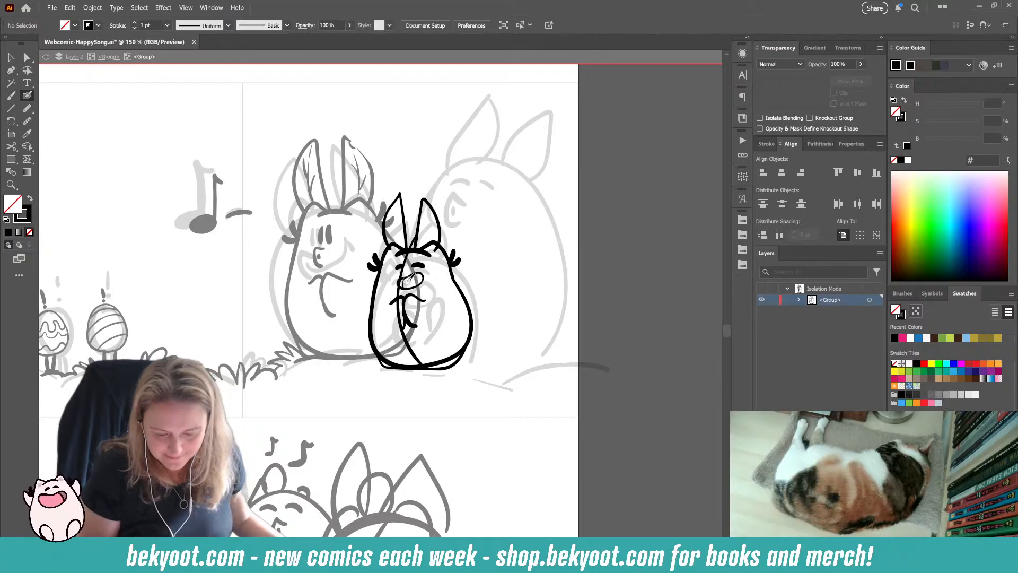
# Step: Tidy the bases of both ears where they meet the small bunny's head
pyautogui.moveTo(415, 246)
pyautogui.mouseDown()
pyautogui.moveTo(424, 199)
pyautogui.moveTo(438, 248)
pyautogui.mouseUp()
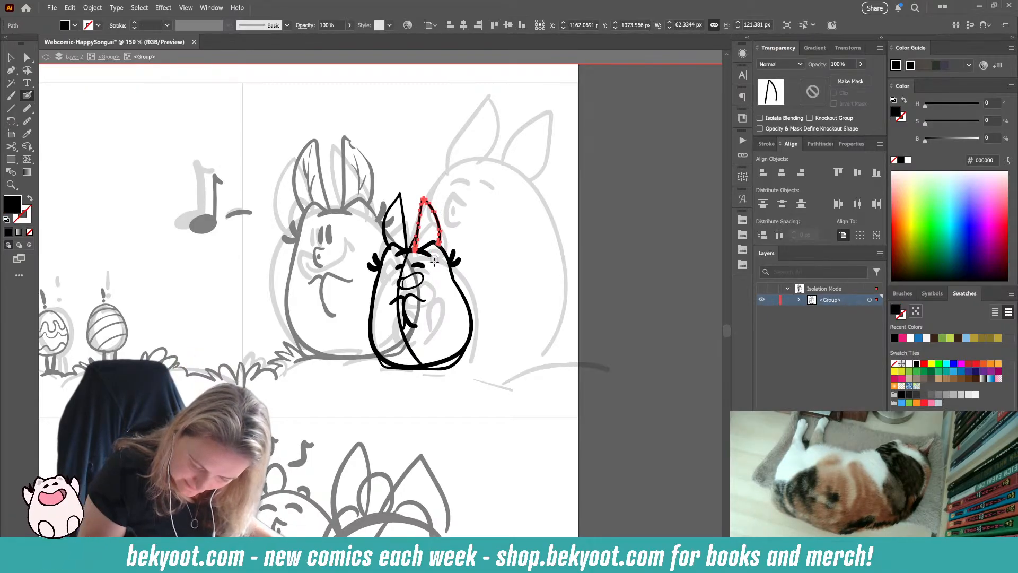
pyautogui.moveTo(416, 240)
pyautogui.mouseDown()
pyautogui.moveTo(414, 249)
pyautogui.moveTo(388, 246)
pyautogui.moveTo(411, 253)
pyautogui.mouseUp()
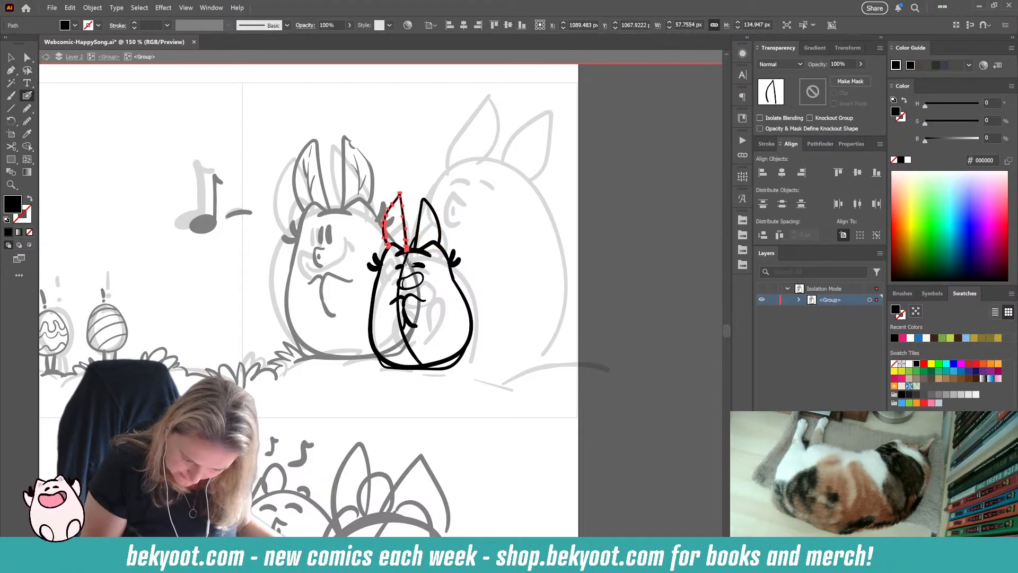
pyautogui.keyDown('ctrl'); pyautogui.click(485, 410); pyautogui.keyUp('ctrl')
# Step: Ink the inner lines in both of the small bunny's ears, redo the right ear's line, and return to the parent group
pyautogui.hotkey('shift', 'x')
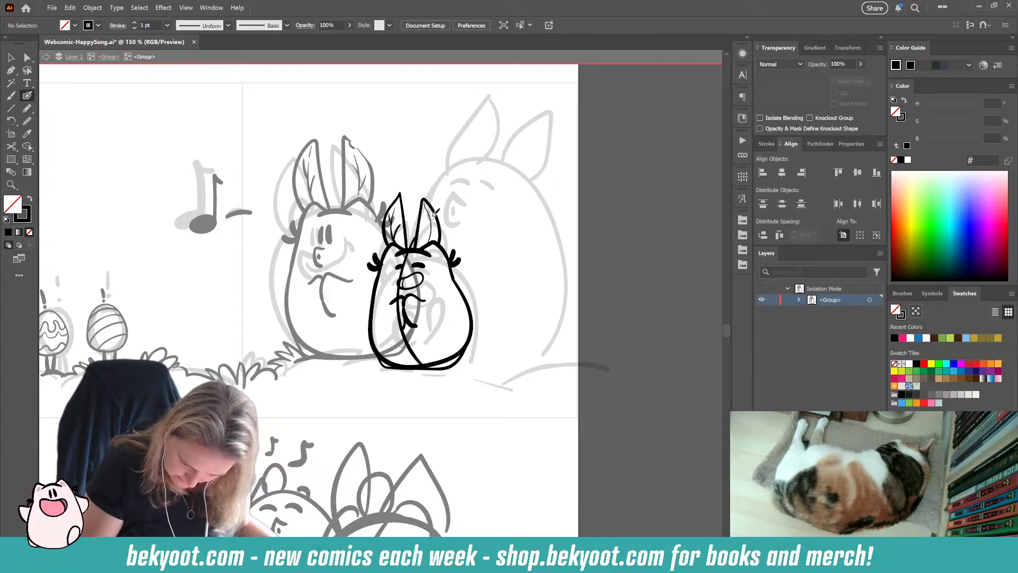
pyautogui.moveTo(432, 221); pyautogui.dragTo(435, 213)
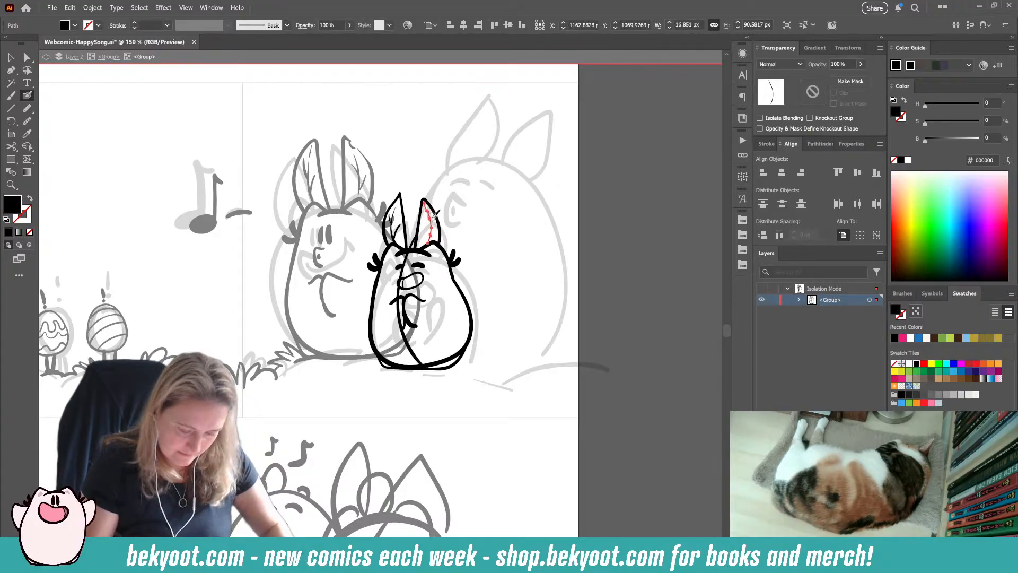
pyautogui.hotkey('ctrl', 'z')
pyautogui.hotkey('shift', 'x')
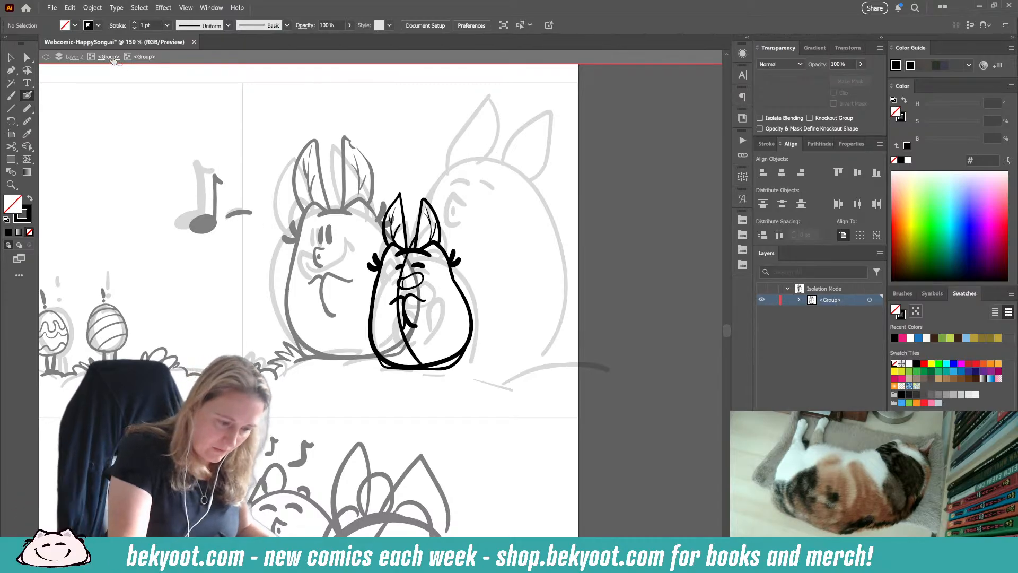
pyautogui.press('Escape')
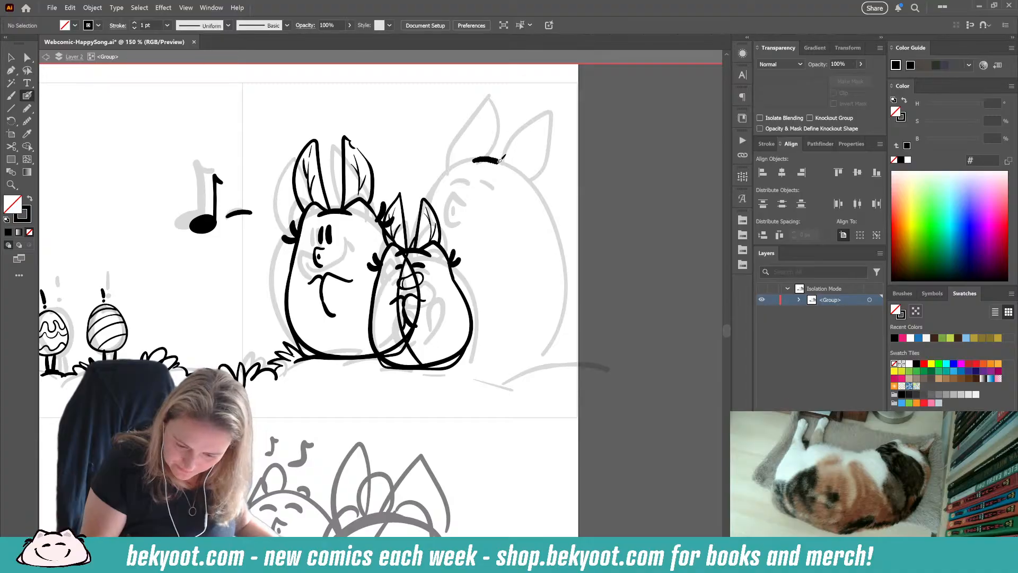
# Step: Ink the large bunny's head top with two ear bumps and closed eyes below it, undoing the trial mouth
pyautogui.hotkey('ctrl', 'z')
pyautogui.moveTo(471, 160)
pyautogui.mouseDown()
pyautogui.moveTo(514, 167)
pyautogui.moveTo(525, 153)
pyautogui.moveTo(539, 183)
pyautogui.mouseUp()
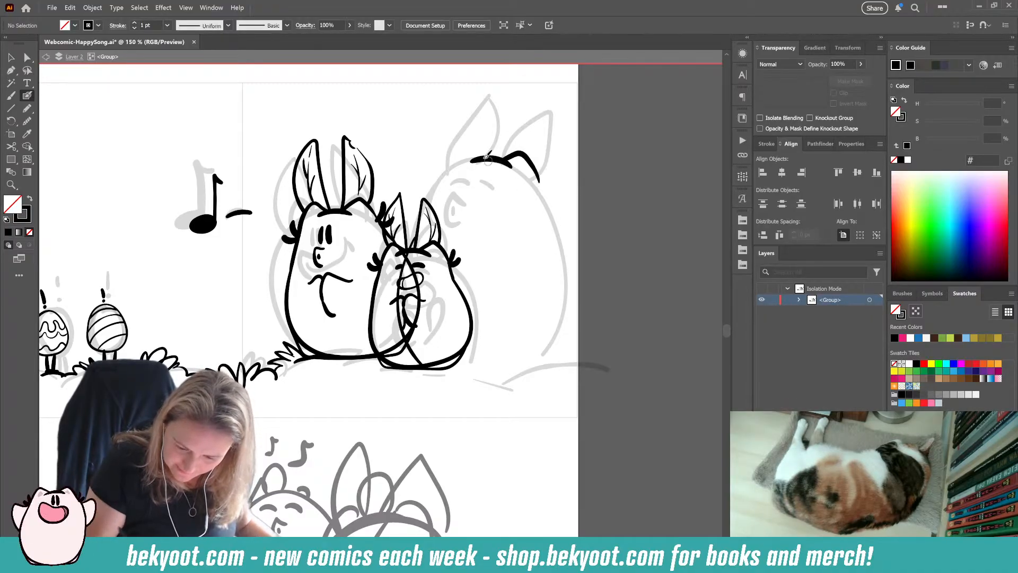
pyautogui.moveTo(474, 158)
pyautogui.mouseDown()
pyautogui.moveTo(460, 148)
pyautogui.moveTo(449, 173)
pyautogui.moveTo(478, 175)
pyautogui.mouseUp()
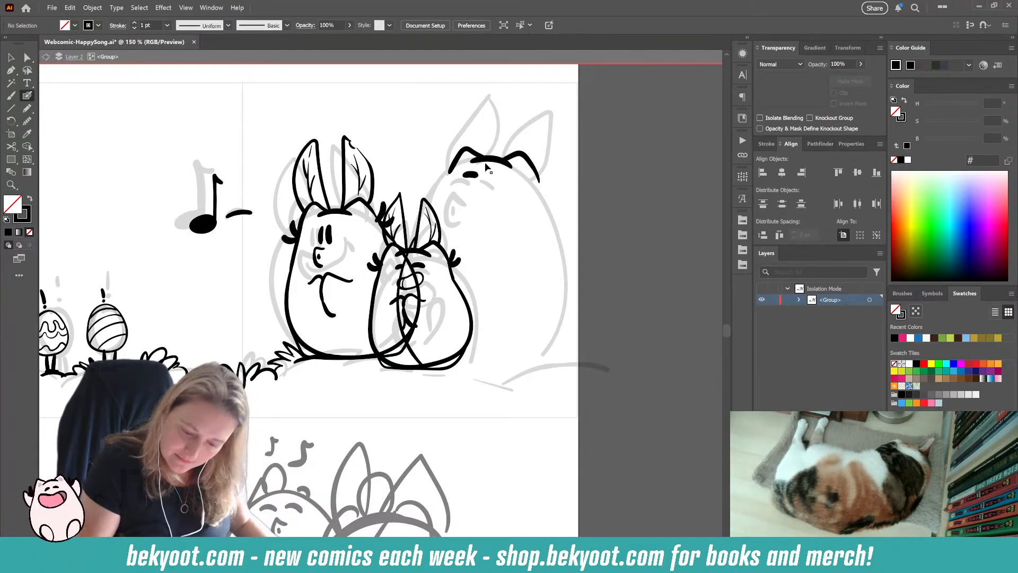
pyautogui.moveTo(482, 175)
pyautogui.mouseDown()
pyautogui.moveTo(501, 182)
pyautogui.moveTo(464, 185)
pyautogui.moveTo(455, 206)
pyautogui.moveTo(461, 195)
pyautogui.mouseUp()
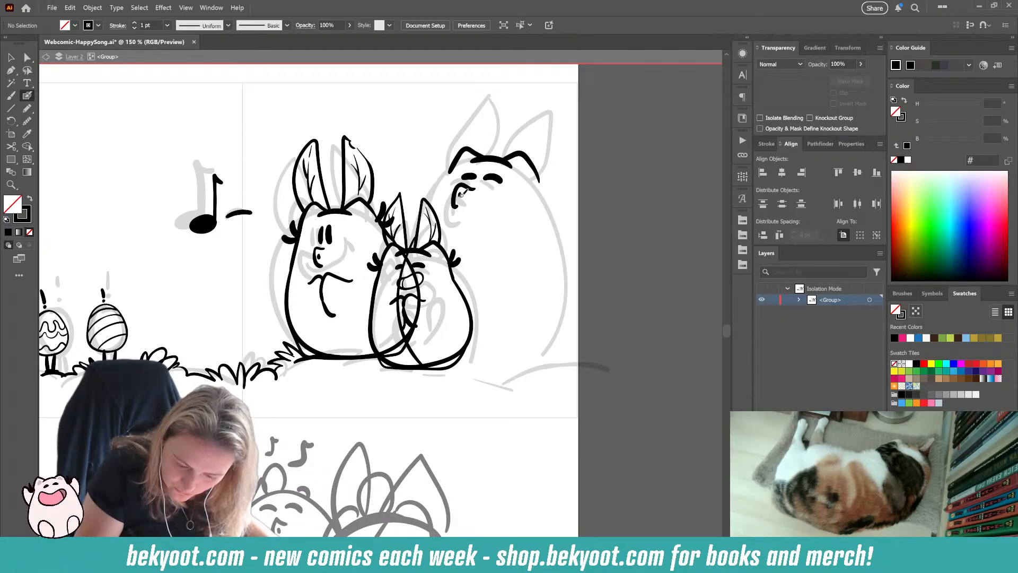
pyautogui.hotkey('ctrl', 'z')
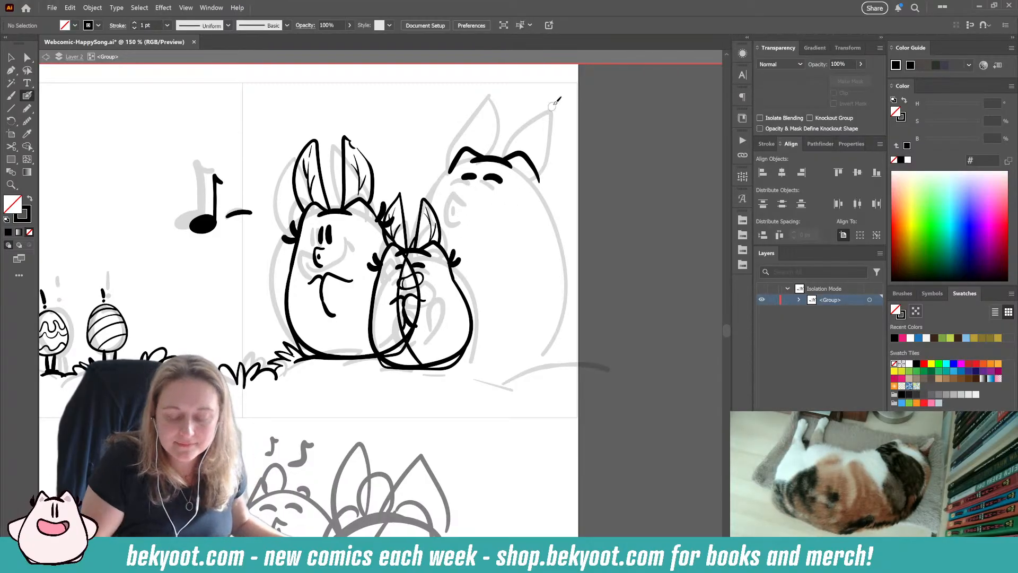
# Step: Ink the fur tufts on both sides of the large bunny's head and the outer sides of its body
pyautogui.moveTo(535, 169)
pyautogui.mouseDown()
pyautogui.moveTo(542, 186)
pyautogui.moveTo(552, 165)
pyautogui.moveTo(554, 188)
pyautogui.mouseUp()
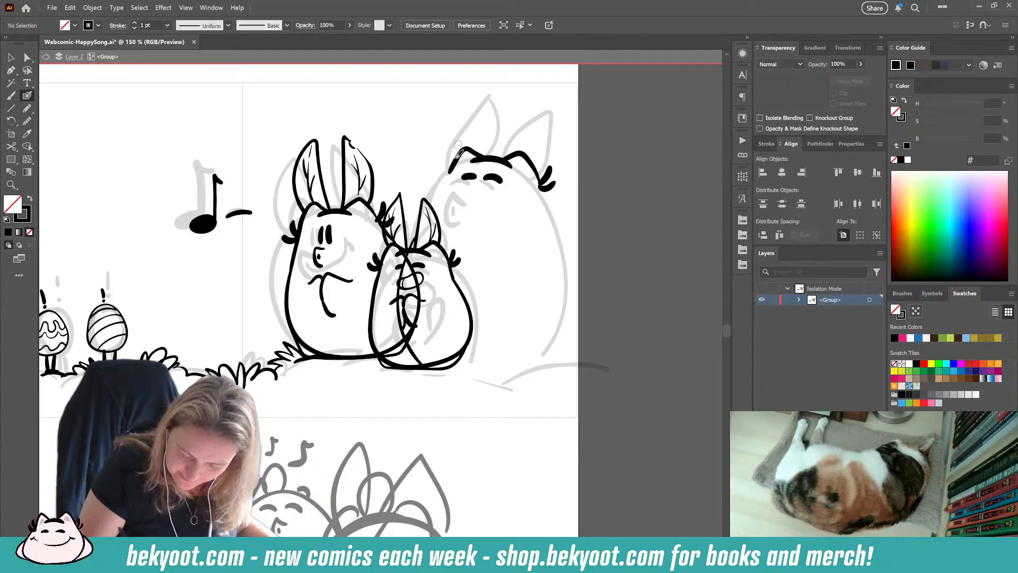
pyautogui.moveTo(450, 171)
pyautogui.mouseDown()
pyautogui.moveTo(444, 159)
pyautogui.moveTo(435, 174)
pyautogui.mouseUp()
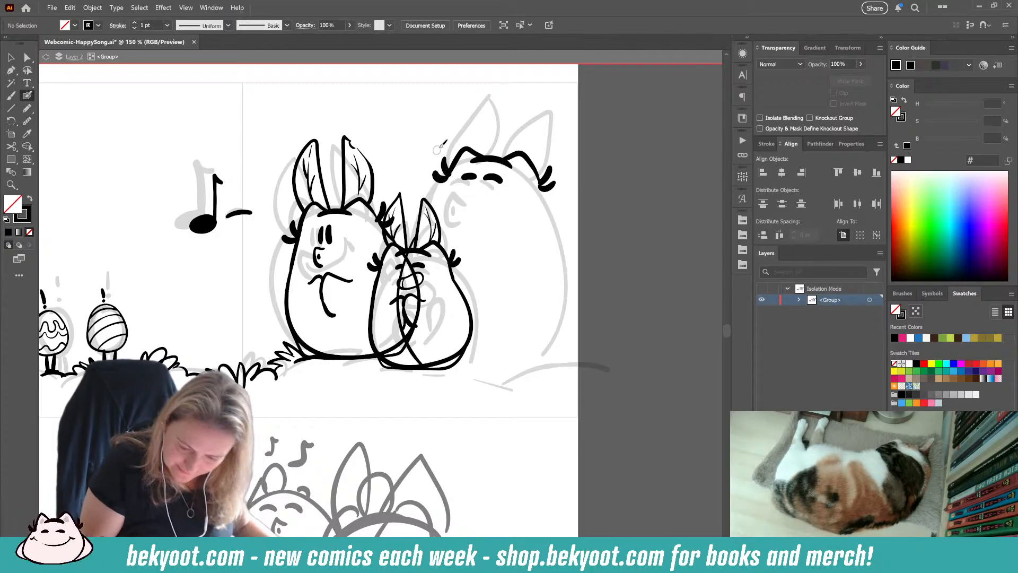
pyautogui.moveTo(541, 182)
pyautogui.mouseDown()
pyautogui.moveTo(579, 299)
pyautogui.moveTo(540, 354)
pyautogui.mouseUp()
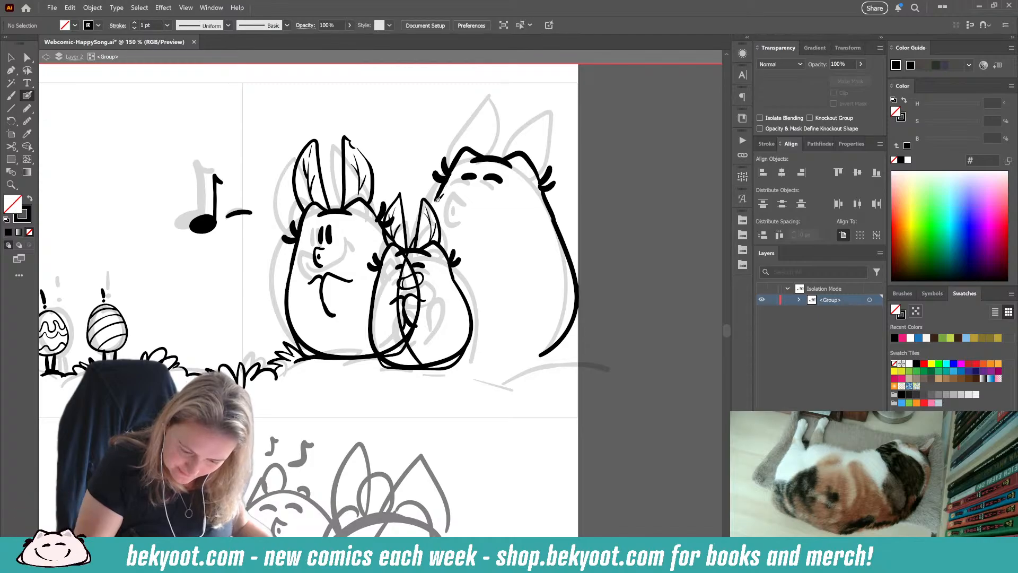
# Step: Delete the large bunny's two closed eyes
pyautogui.keyDown('ctrl'); pyautogui.click(473, 178); pyautogui.keyUp('ctrl')
pyautogui.keyDown('ctrl'); pyautogui.keyDown('shift'); pyautogui.click(498, 179); pyautogui.keyUp('shift'); pyautogui.keyUp('ctrl')
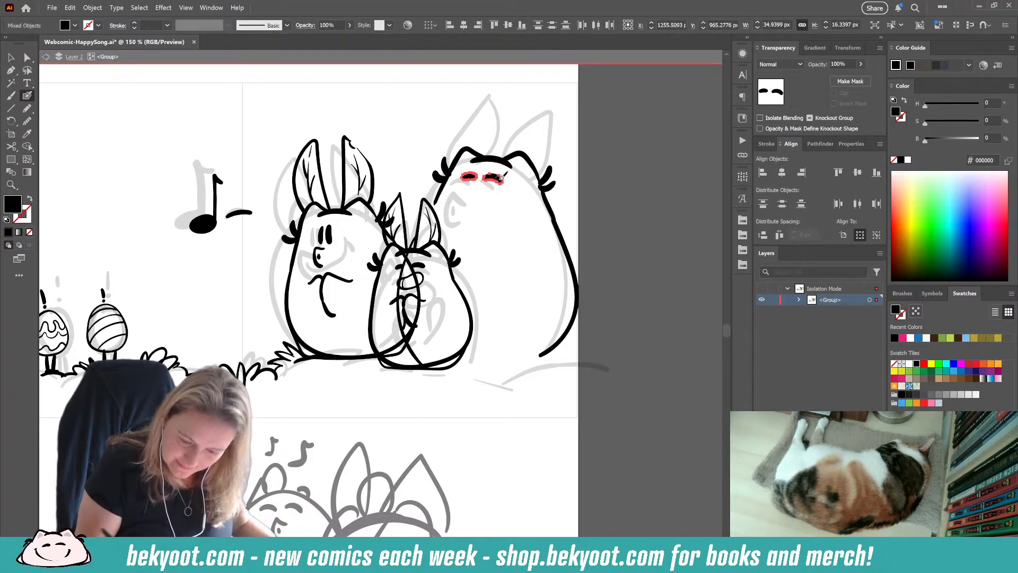
pyautogui.press('Delete')
# Step: Ink two pointed upright ears on the large bunny and add inner lines to both, redoing the right ear's line
pyautogui.moveTo(482, 250); pyautogui.dragTo(422, 304)
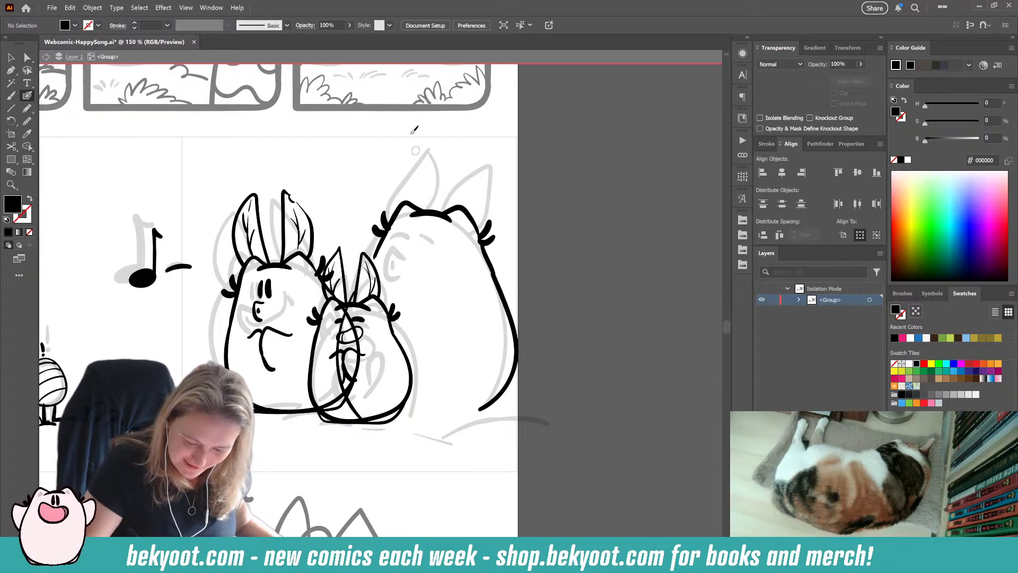
pyautogui.moveTo(391, 214)
pyautogui.mouseDown()
pyautogui.moveTo(398, 188)
pyautogui.moveTo(437, 144)
pyautogui.moveTo(429, 207)
pyautogui.moveTo(461, 146)
pyautogui.moveTo(485, 185)
pyautogui.moveTo(480, 223)
pyautogui.mouseUp()
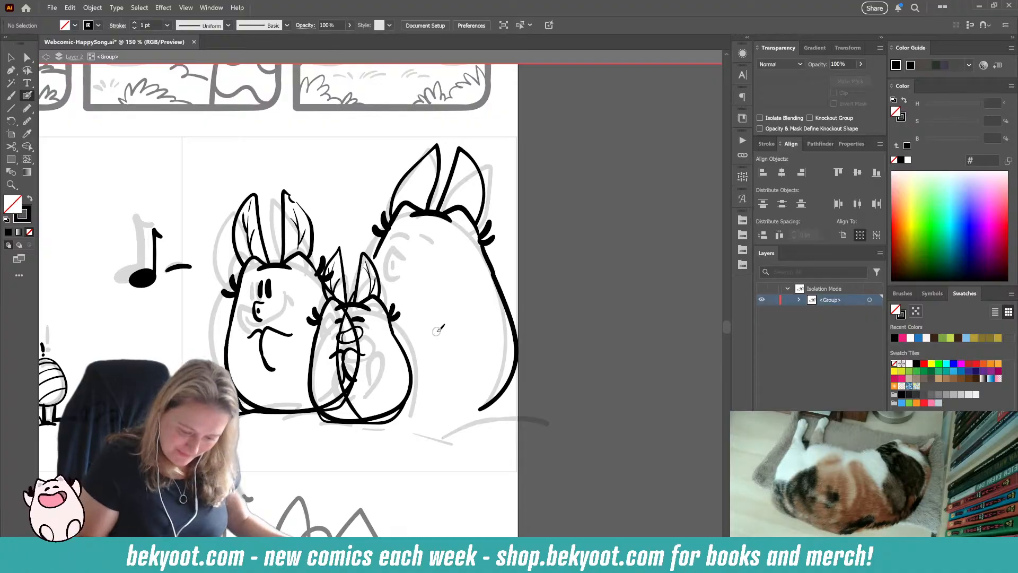
pyautogui.moveTo(436, 152); pyautogui.dragTo(411, 204)
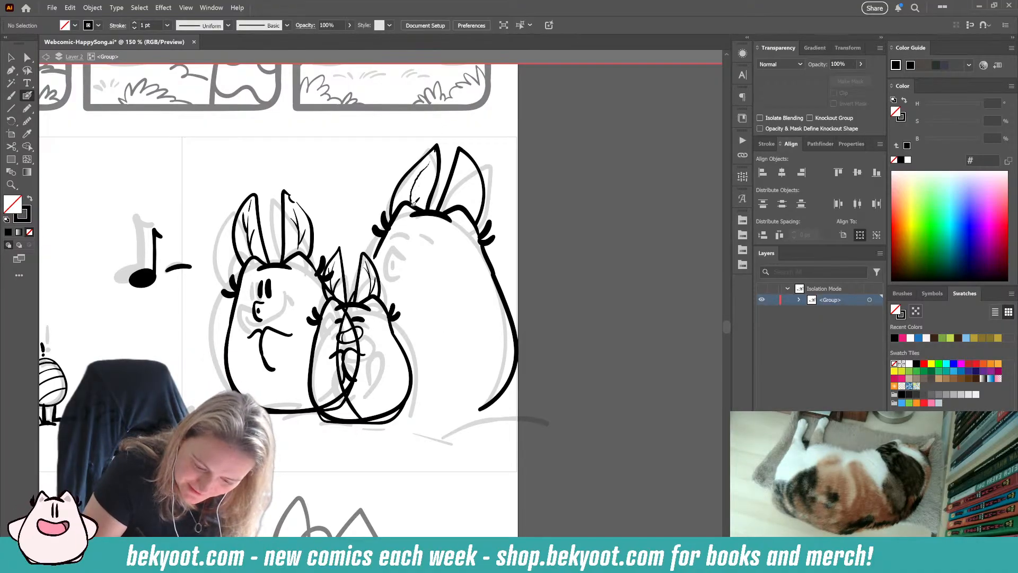
pyautogui.moveTo(465, 155); pyautogui.dragTo(468, 212)
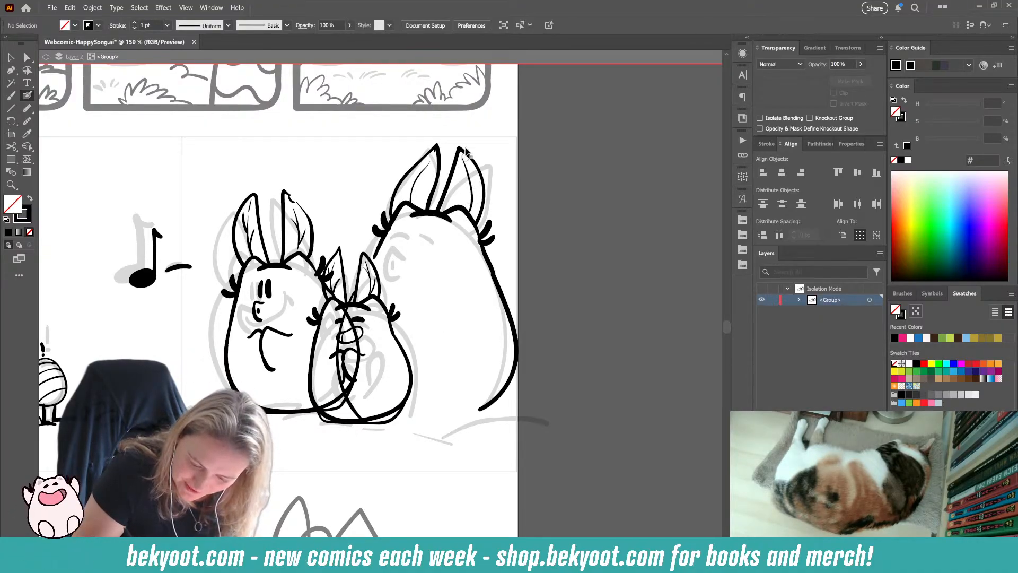
pyautogui.hotkey('ctrl', 'z')
pyautogui.moveTo(461, 154); pyautogui.dragTo(467, 206)
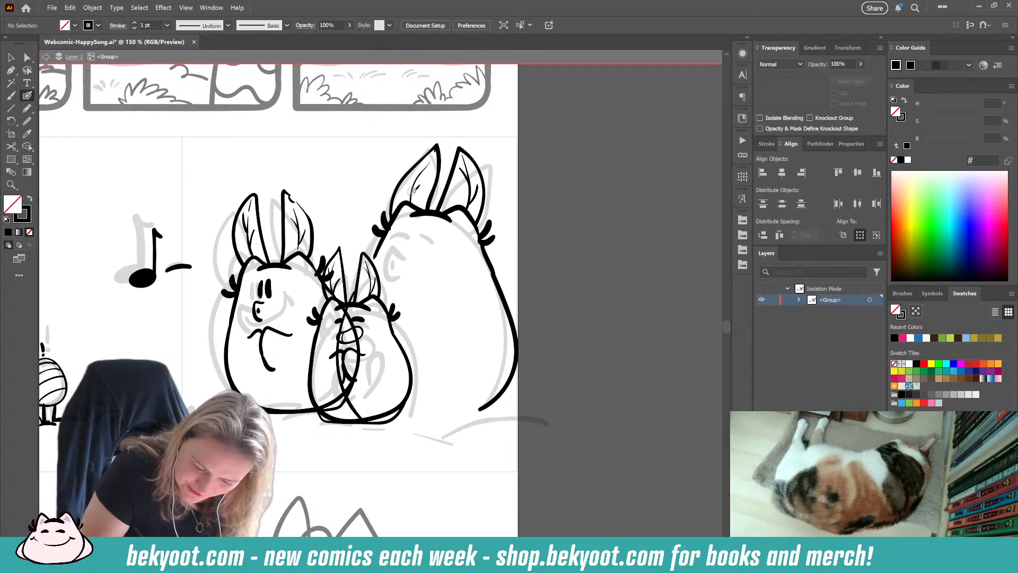
pyautogui.moveTo(425, 181); pyautogui.dragTo(425, 162)
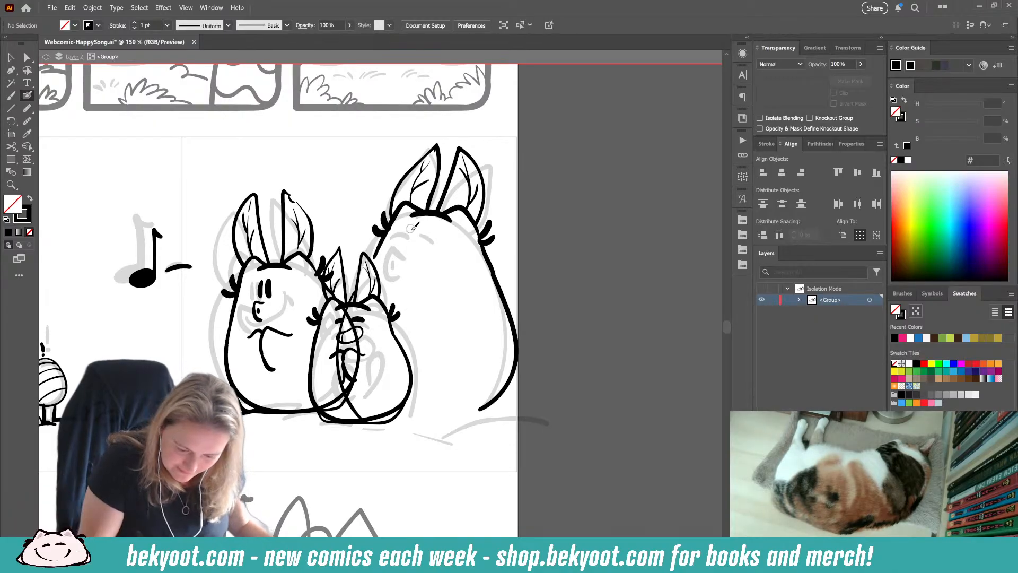
# Step: Ink two new closed, arched eyes just below the top of the large bunny's head
pyautogui.moveTo(400, 232)
pyautogui.mouseDown()
pyautogui.moveTo(447, 227)
pyautogui.moveTo(438, 233)
pyautogui.mouseUp()
pyautogui.keyDown('ctrl'); pyautogui.click(437, 232); pyautogui.keyUp('ctrl')
pyautogui.keyDown('ctrl'); pyautogui.click(546, 207); pyautogui.keyUp('ctrl')
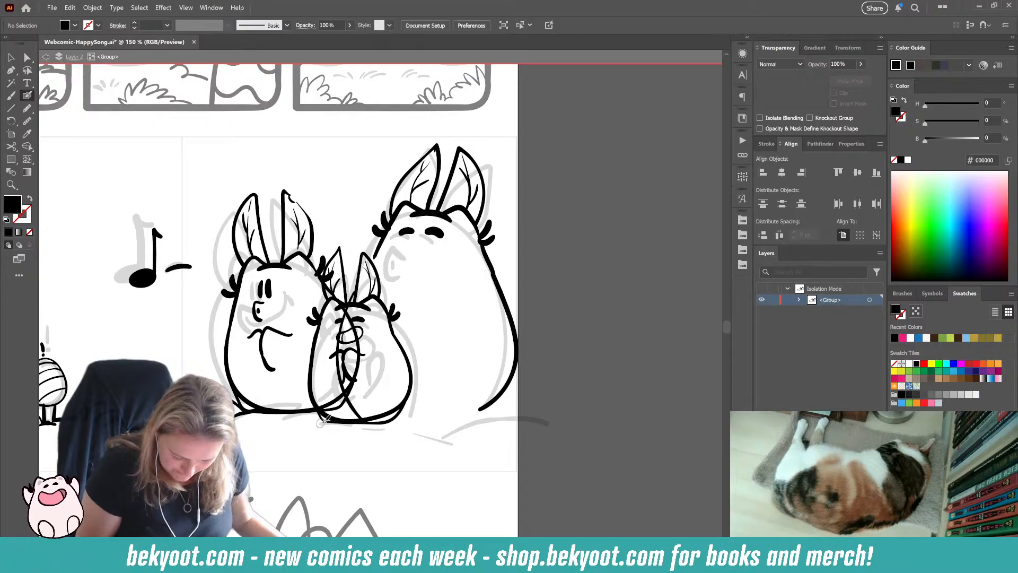
# Step: Ink the ground line with small grass tufts under the bunnies, extending it past the panel's right edge
pyautogui.moveTo(277, 428); pyautogui.dragTo(325, 421)
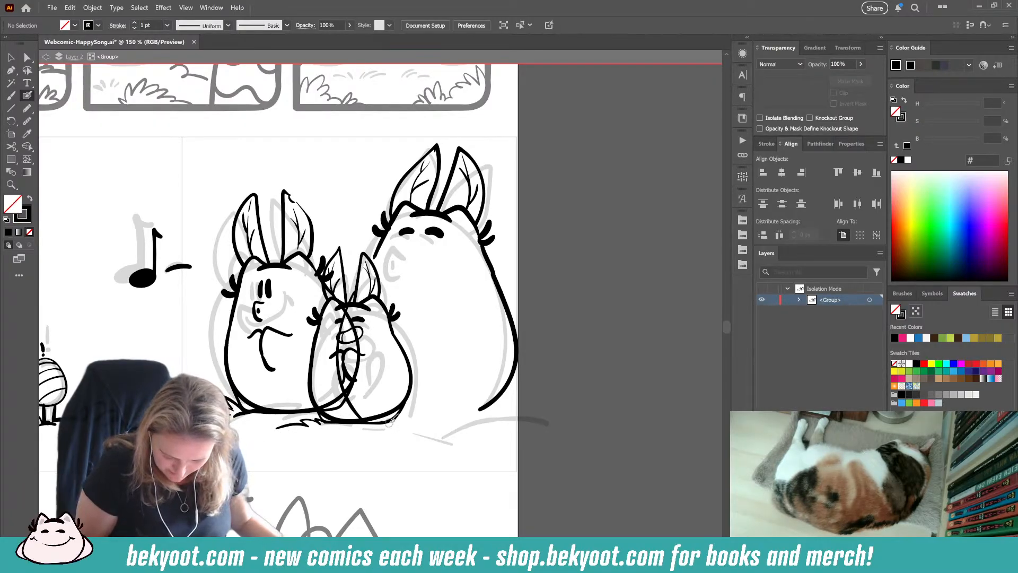
pyautogui.moveTo(420, 414)
pyautogui.mouseDown()
pyautogui.moveTo(468, 436)
pyautogui.moveTo(490, 425)
pyautogui.moveTo(479, 437)
pyautogui.moveTo(531, 450)
pyautogui.mouseUp()
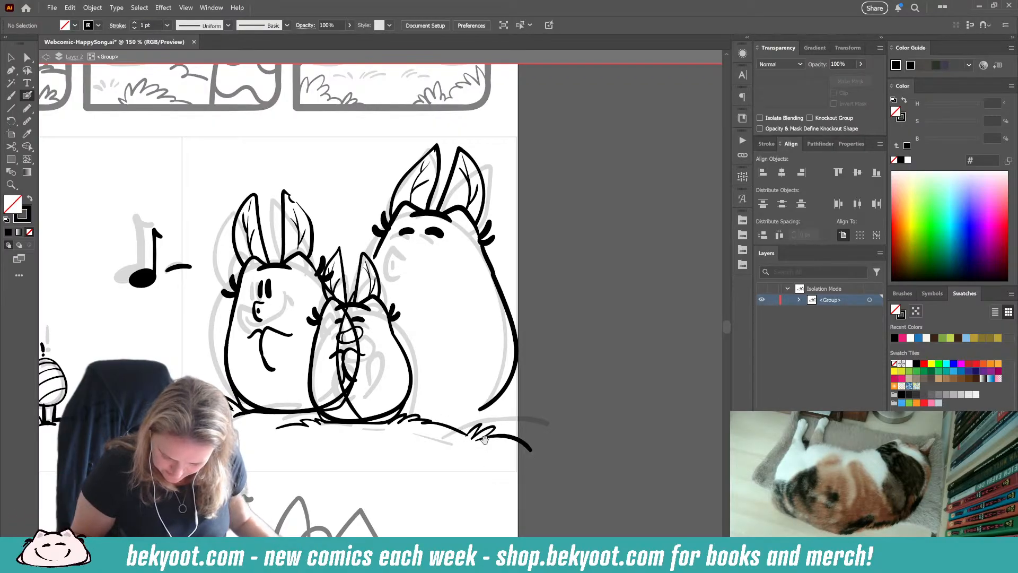
# Step: Adjust the line between the large bunny's ears and nudge both of its closed eyes up slightly
pyautogui.moveTo(442, 419); pyautogui.dragTo(354, 399)
pyautogui.moveTo(331, 271); pyautogui.dragTo(359, 310)
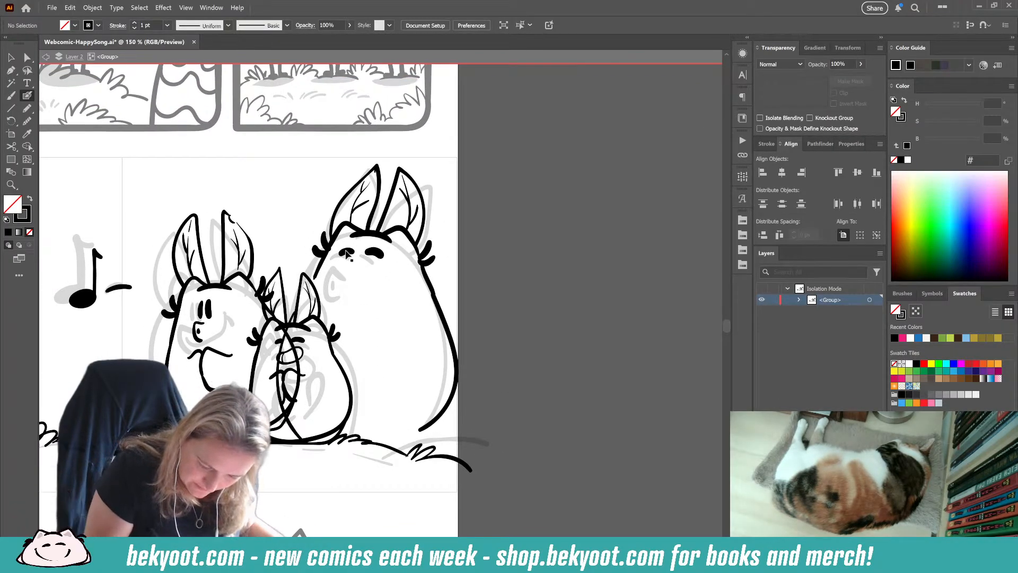
pyautogui.keyDown('ctrl'); pyautogui.click(347, 254); pyautogui.keyUp('ctrl')
pyautogui.moveTo(348, 258); pyautogui.dragTo(392, 232)
pyautogui.keyDown('ctrl'); pyautogui.click(395, 279); pyautogui.keyUp('ctrl')
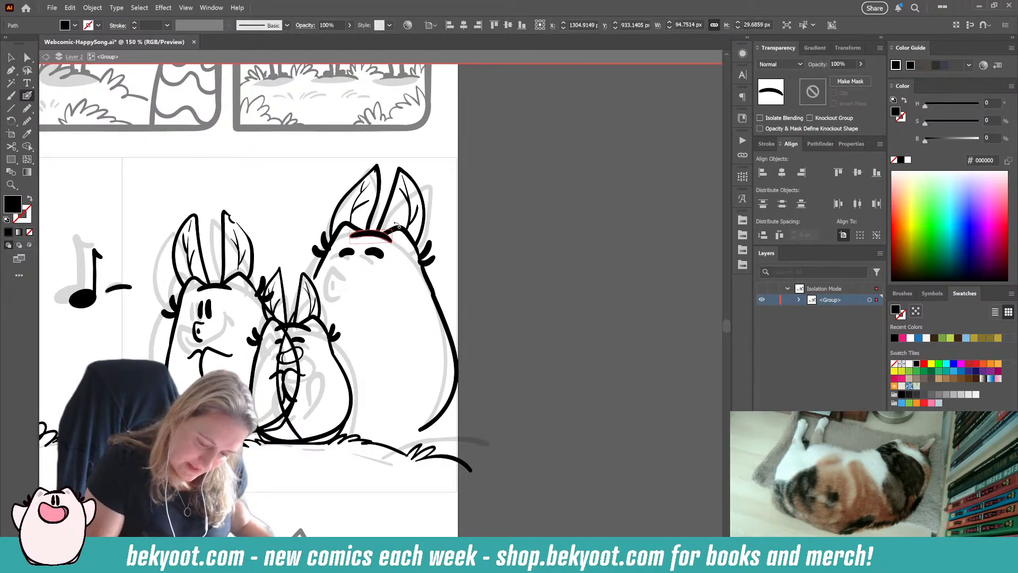
pyautogui.keyDown('ctrl'); pyautogui.click(482, 184); pyautogui.keyUp('ctrl')
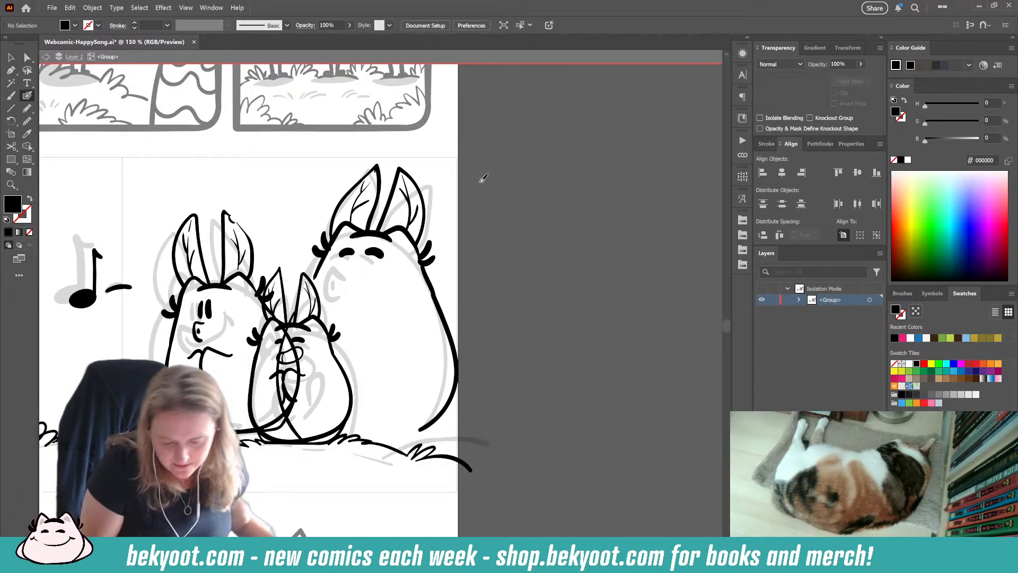
pyautogui.keyDown('ctrl'); pyautogui.click(346, 251); pyautogui.keyUp('ctrl')
pyautogui.keyDown('ctrl'); pyautogui.keyDown('shift'); pyautogui.click(376, 252); pyautogui.keyUp('shift'); pyautogui.keyUp('ctrl')
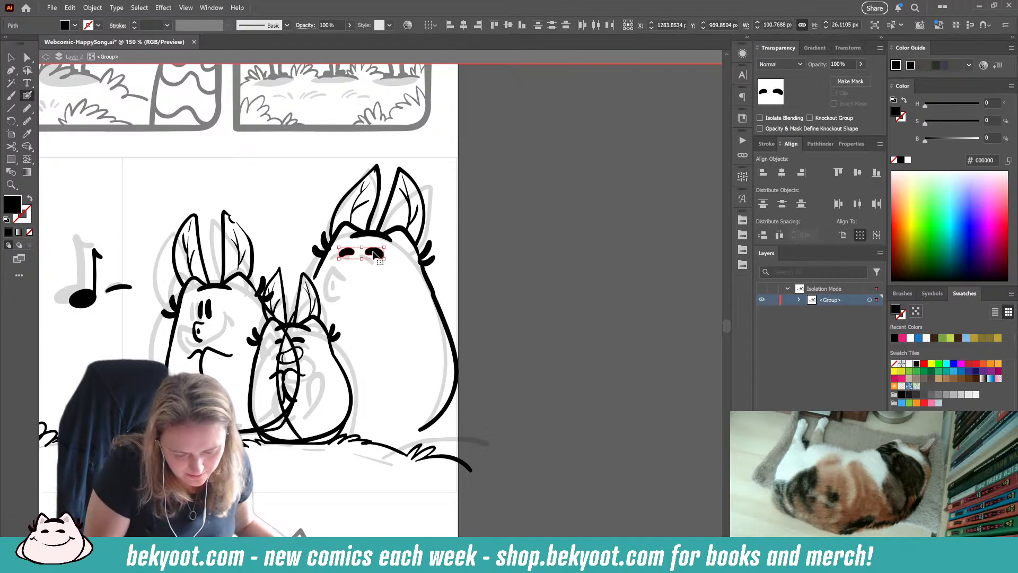
pyautogui.keyDown('ctrl'); pyautogui.click(520, 234); pyautogui.keyUp('ctrl')
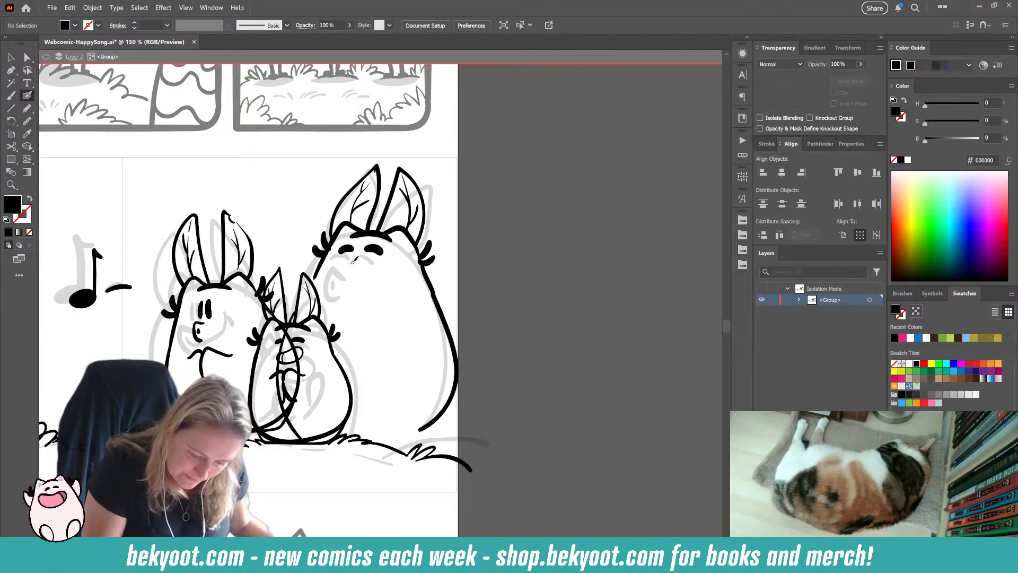
# Step: Ink the large bunny's small open mouth and round off the lower right corner of its body
pyautogui.moveTo(340, 282); pyautogui.dragTo(340, 274)
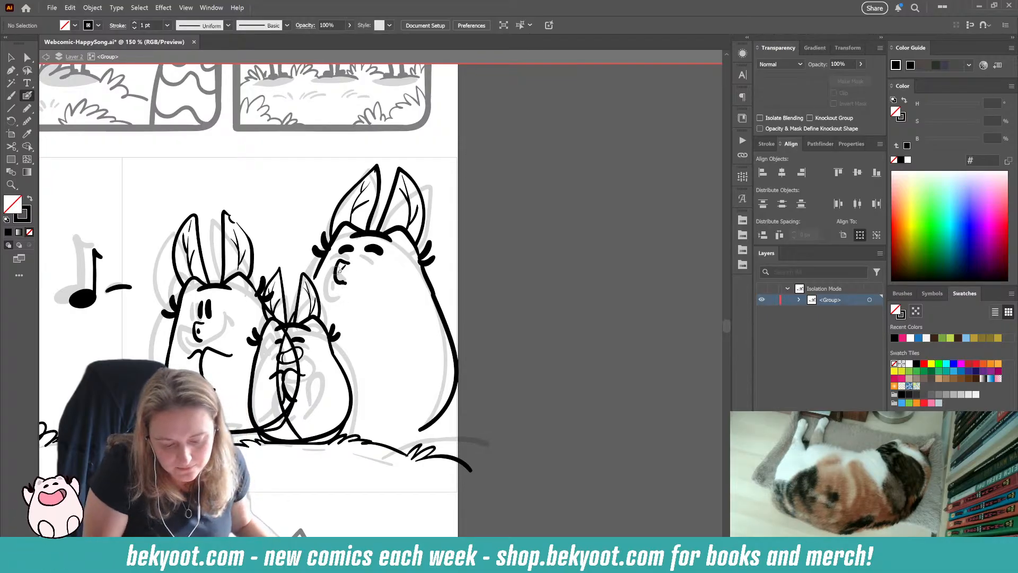
pyautogui.moveTo(245, 482); pyautogui.dragTo(309, 453)
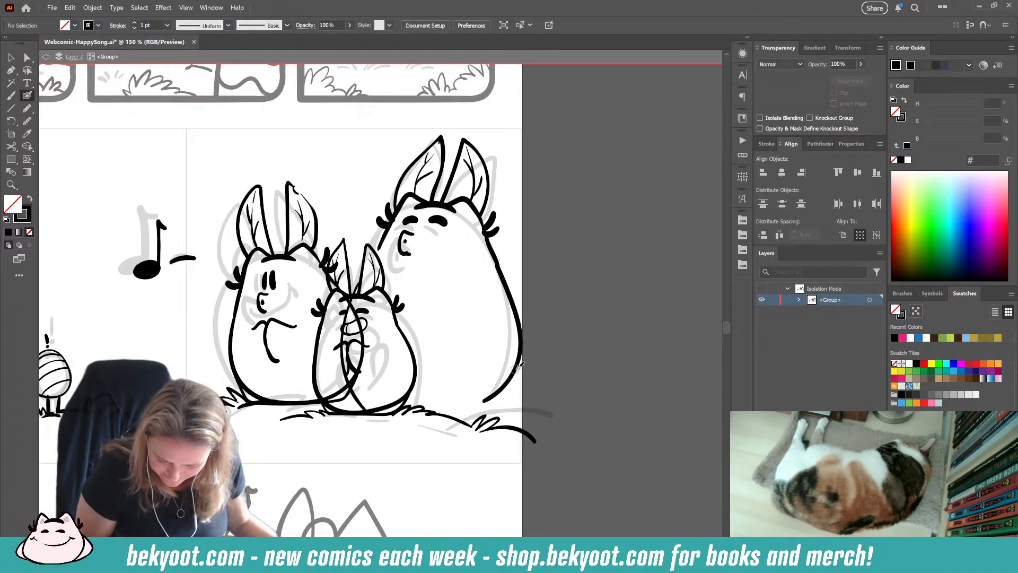
pyautogui.moveTo(500, 398); pyautogui.dragTo(481, 403)
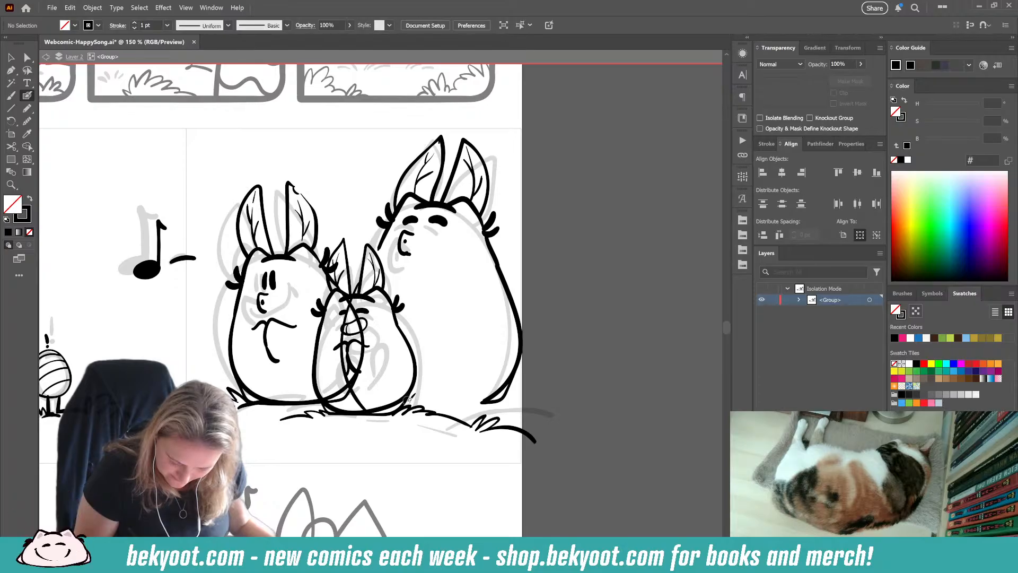
# Step: Ink grass along the ground at the large bunny's base and a bent arm on its chest
pyautogui.moveTo(408, 398)
pyautogui.mouseDown()
pyautogui.moveTo(439, 383)
pyautogui.moveTo(433, 396)
pyautogui.moveTo(446, 400)
pyautogui.moveTo(523, 403)
pyautogui.mouseUp()
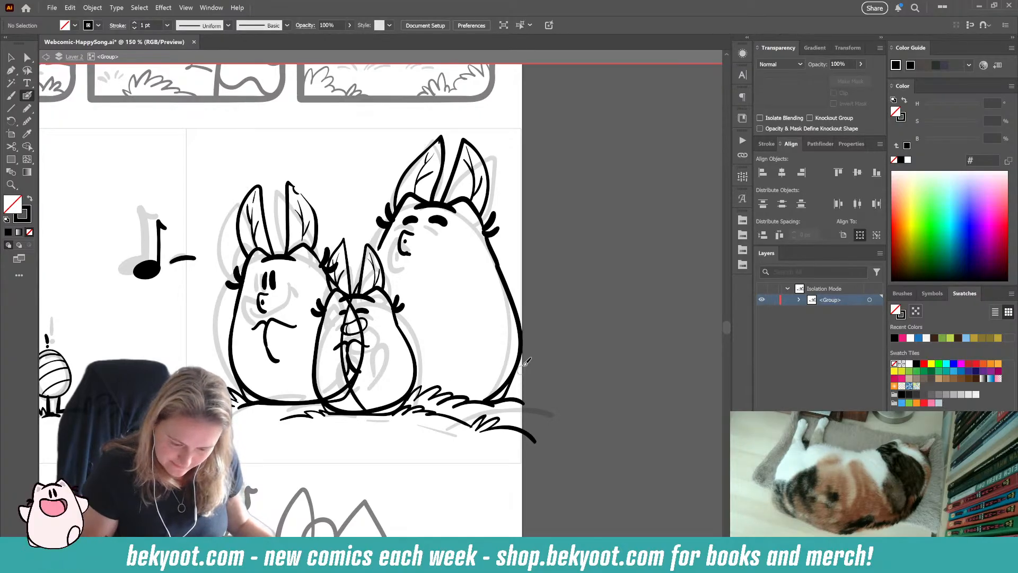
pyautogui.moveTo(452, 286)
pyautogui.mouseDown()
pyautogui.moveTo(424, 274)
pyautogui.moveTo(412, 304)
pyautogui.moveTo(421, 319)
pyautogui.mouseUp()
pyautogui.moveTo(411, 268); pyautogui.dragTo(398, 280)
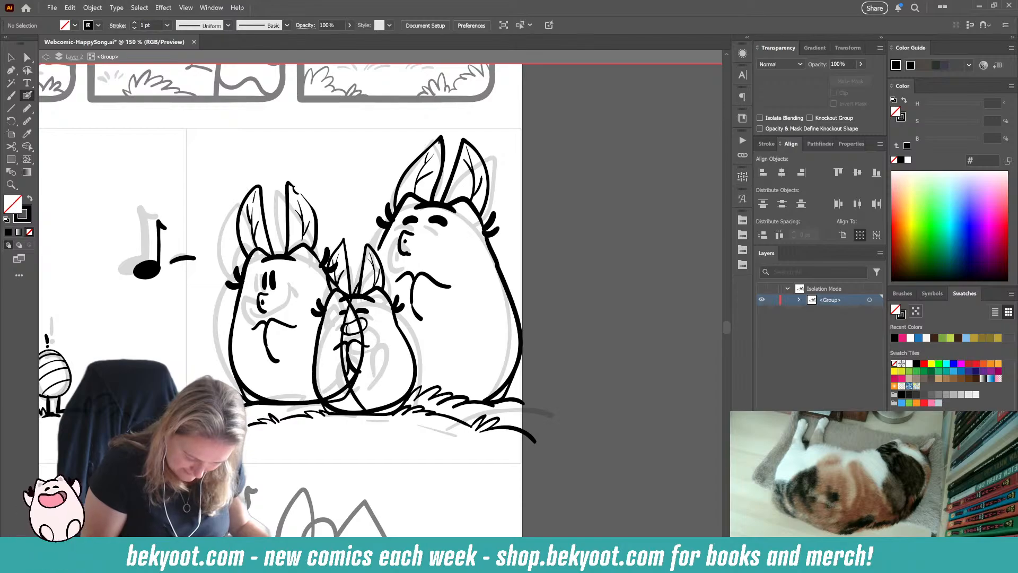
# Step: Ink a row of foreground grass below the bunnies and adjust the grass clump at the panel's right edge
pyautogui.moveTo(275, 448); pyautogui.dragTo(345, 420)
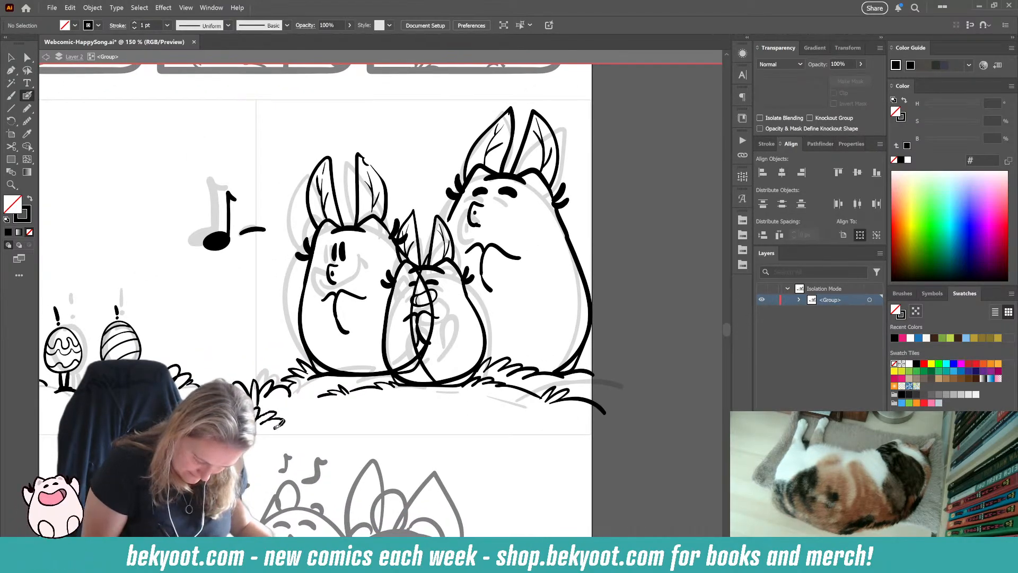
pyautogui.moveTo(277, 424)
pyautogui.mouseDown()
pyautogui.moveTo(318, 419)
pyautogui.moveTo(354, 436)
pyautogui.moveTo(360, 415)
pyautogui.moveTo(410, 428)
pyautogui.mouseUp()
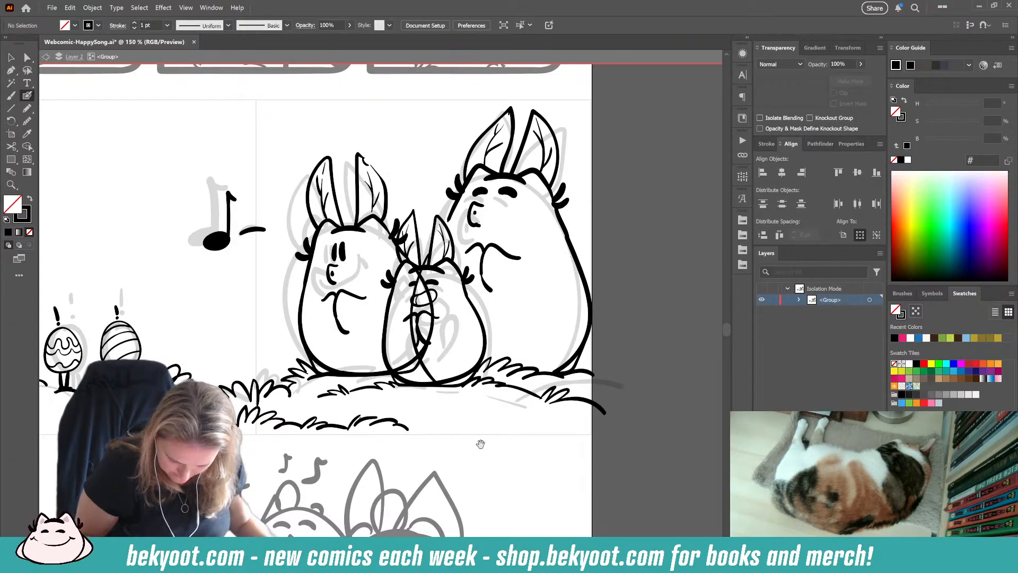
pyautogui.moveTo(480, 443); pyautogui.dragTo(320, 447)
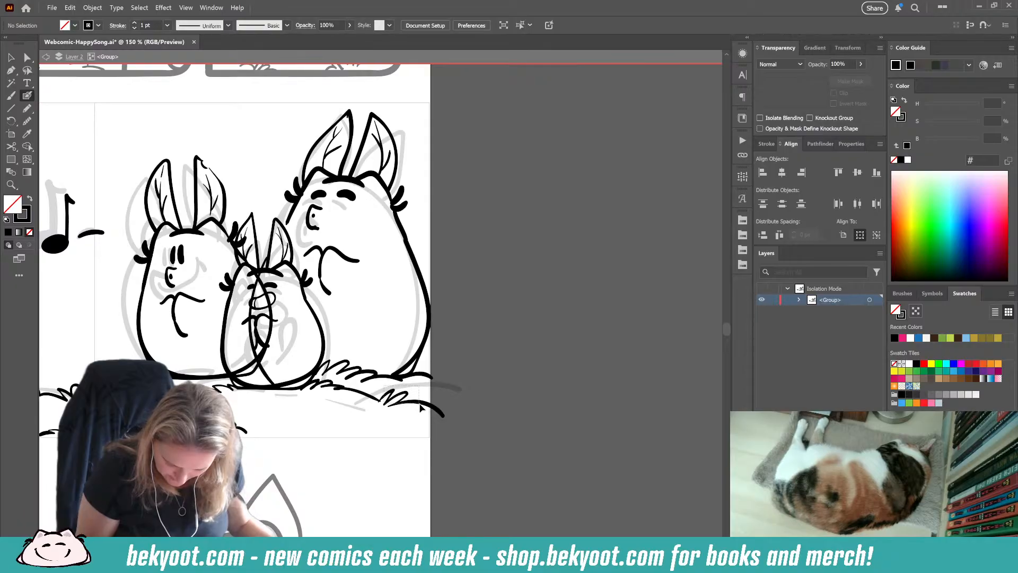
pyautogui.moveTo(421, 407); pyautogui.dragTo(419, 408)
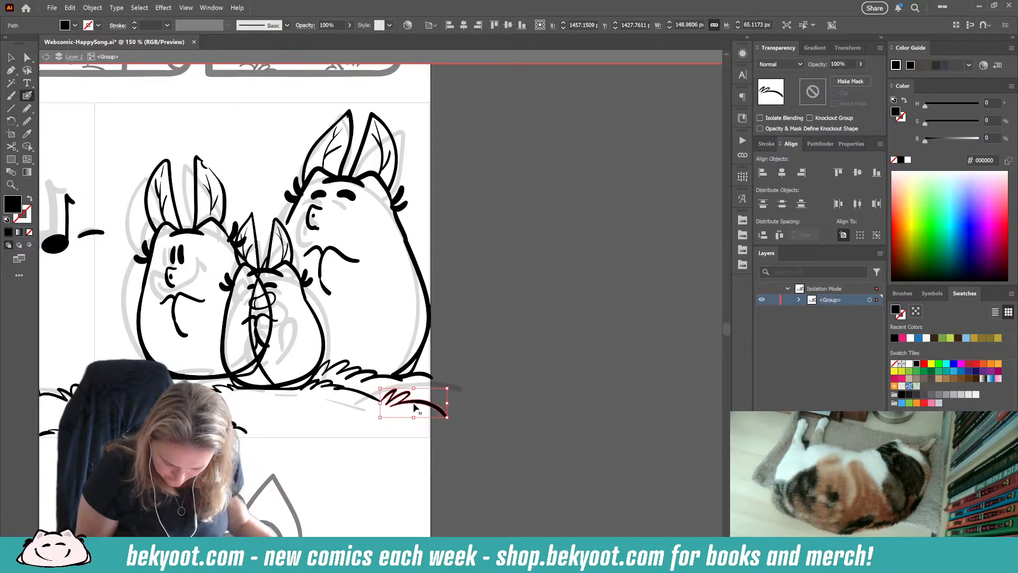
pyautogui.keyDown('ctrl'); pyautogui.click(421, 391); pyautogui.keyUp('ctrl')
# Step: Ink a row of foreground grass along the bottom of the left panel, below the three eggs
pyautogui.moveTo(340, 435); pyautogui.dragTo(640, 402)
pyautogui.moveTo(243, 427); pyautogui.dragTo(441, 407)
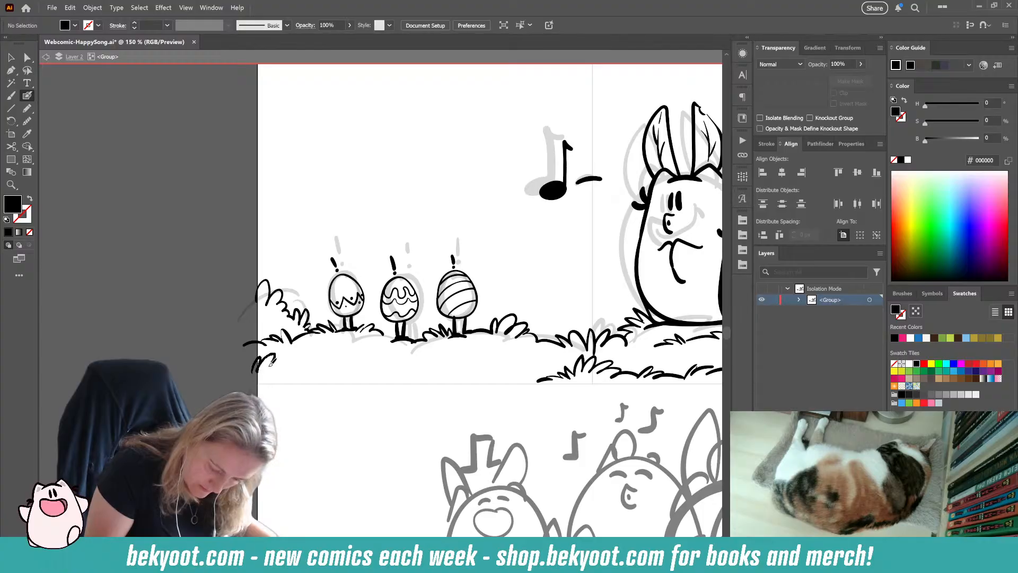
pyautogui.moveTo(289, 362)
pyautogui.mouseDown()
pyautogui.moveTo(348, 377)
pyautogui.moveTo(363, 366)
pyautogui.moveTo(369, 375)
pyautogui.moveTo(413, 360)
pyautogui.moveTo(399, 376)
pyautogui.mouseUp()
pyautogui.moveTo(397, 363); pyautogui.dragTo(433, 380)
# Step: Isolate the left bunny's group in the second row and set up the Pencil tool with a black fill at 30% opacity
pyautogui.moveTo(540, 399); pyautogui.dragTo(200, 479)
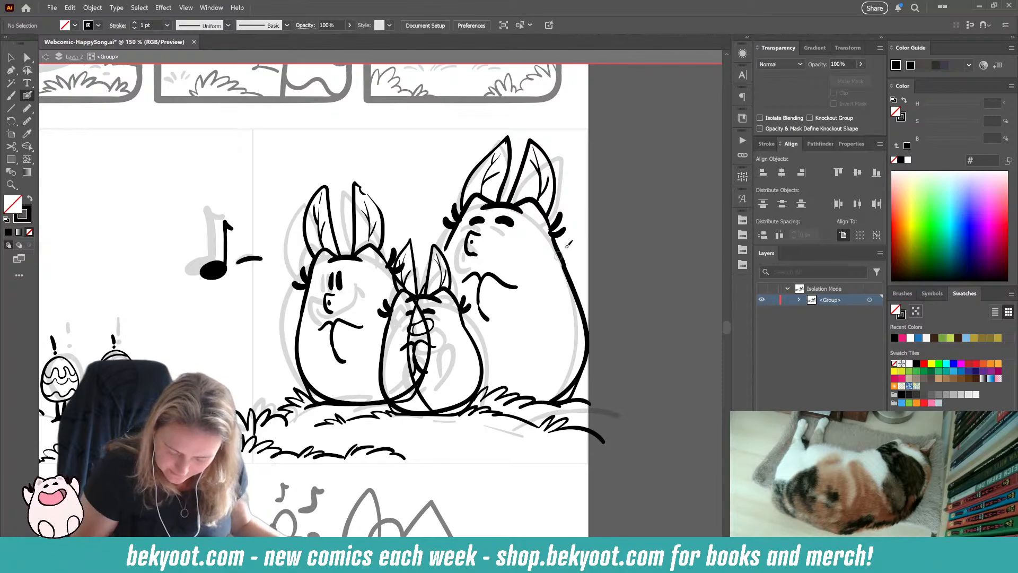
pyautogui.click(27, 108)
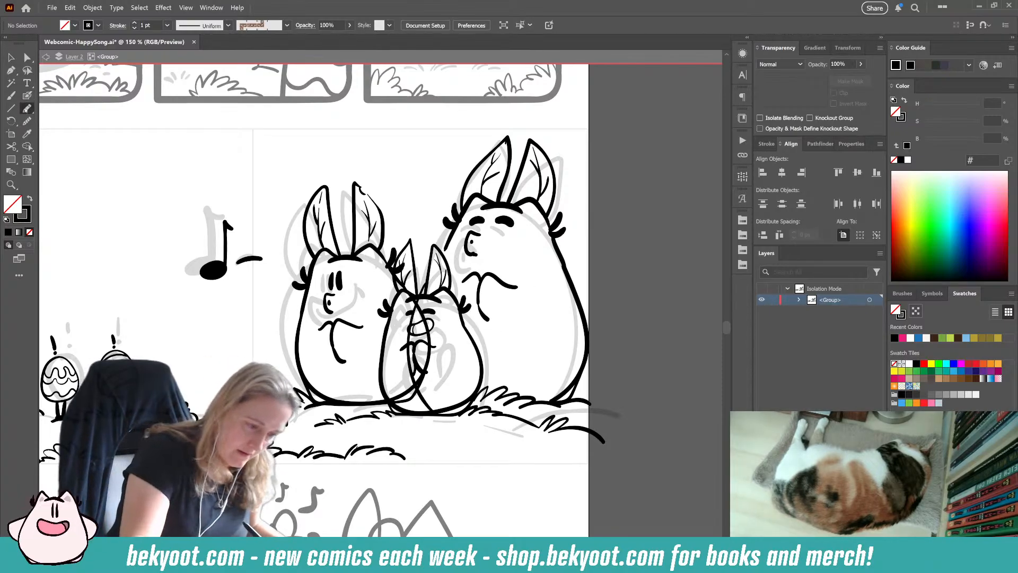
pyautogui.click(844, 63)
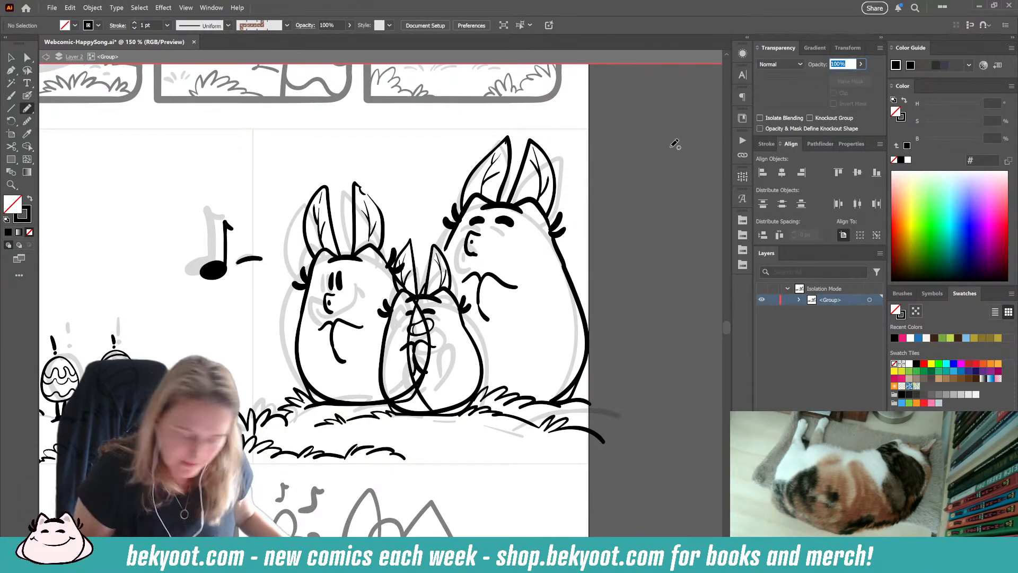
pyautogui.write('30')
pyautogui.press('Return')
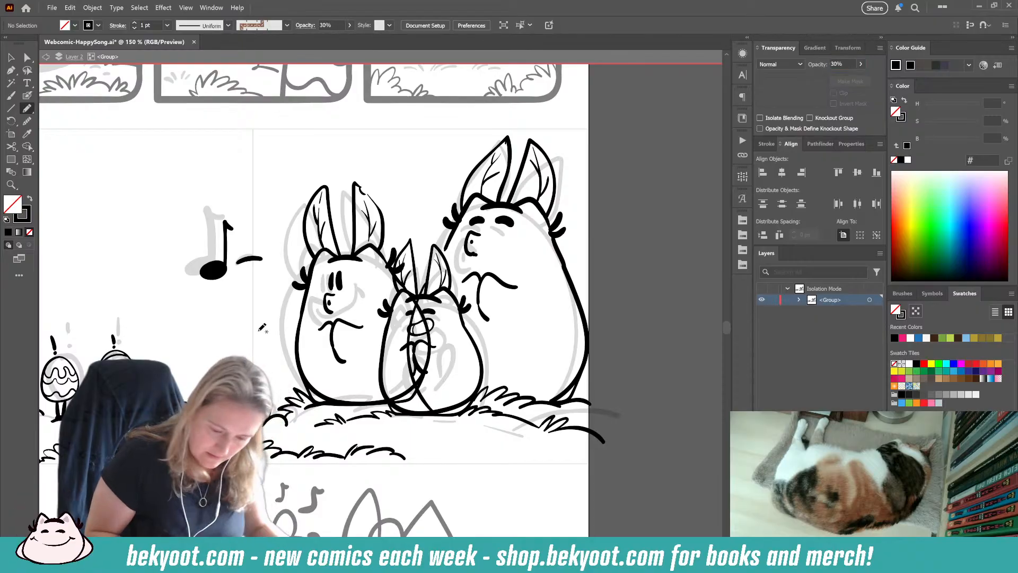
pyautogui.press('v')
pyautogui.click(378, 251)
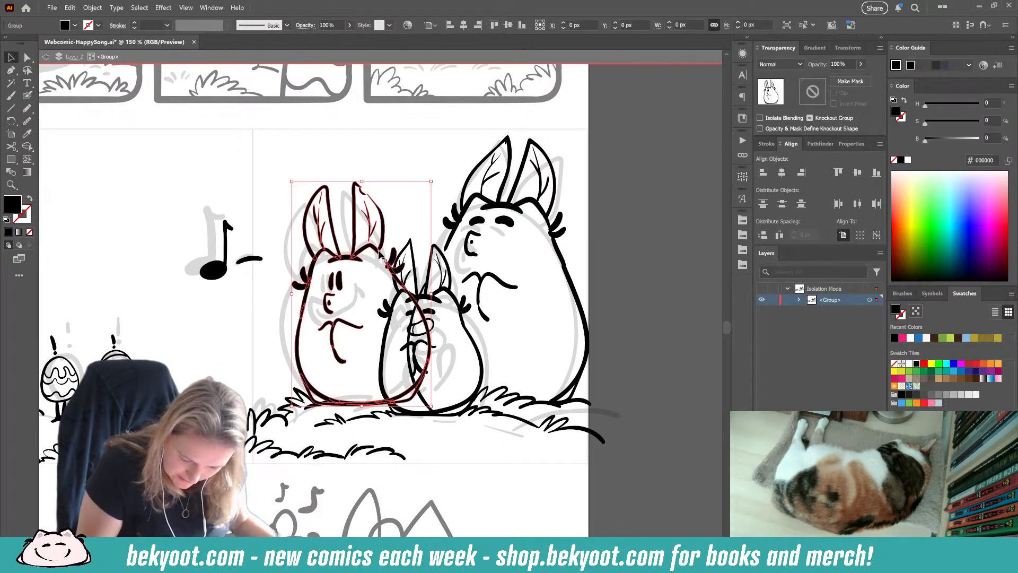
pyautogui.doubleClick(380, 255)
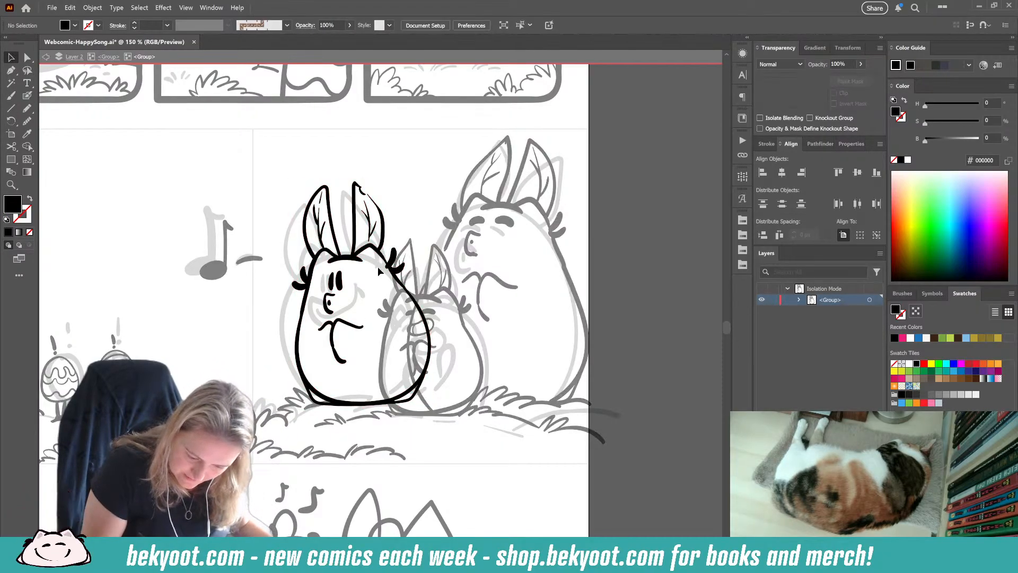
pyautogui.click(28, 108)
pyautogui.moveTo(848, 64); pyautogui.dragTo(784, 83)
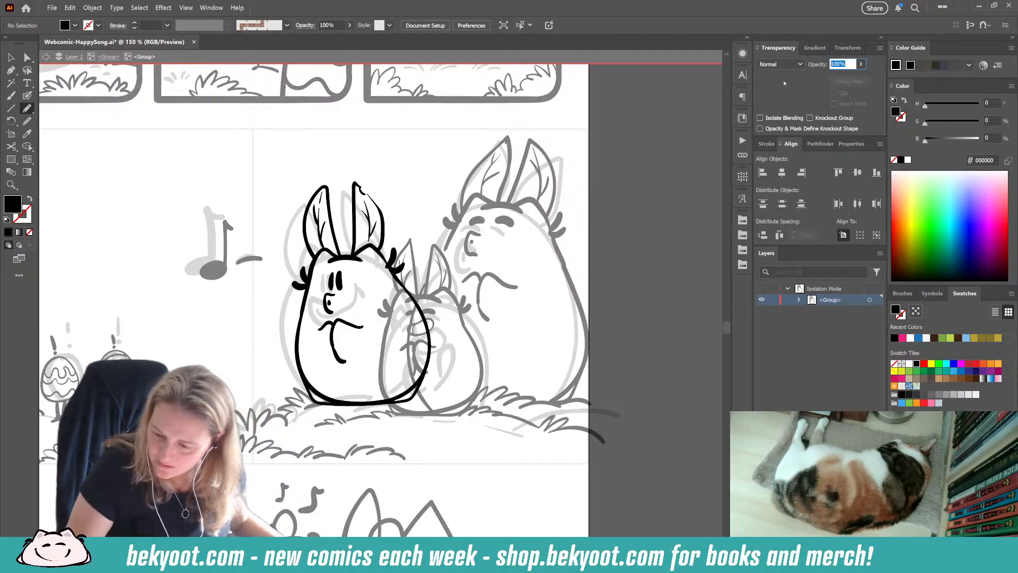
pyautogui.write('30')
pyautogui.press('Return')
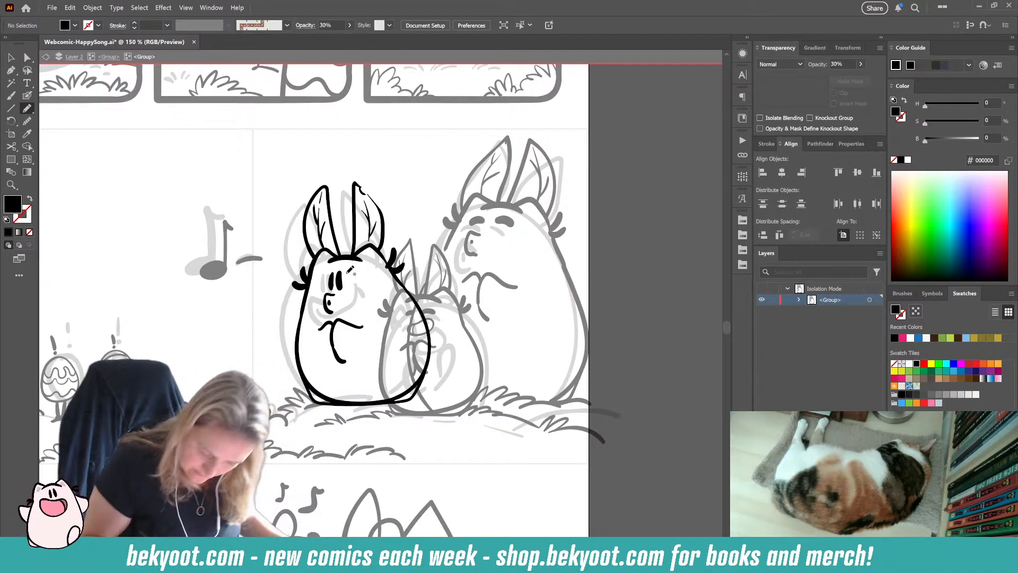
# Step: Shade the left bunny's head below the ear, the lower edge of its body and the base of both ears, then leave its group
pyautogui.moveTo(323, 261); pyautogui.dragTo(366, 255)
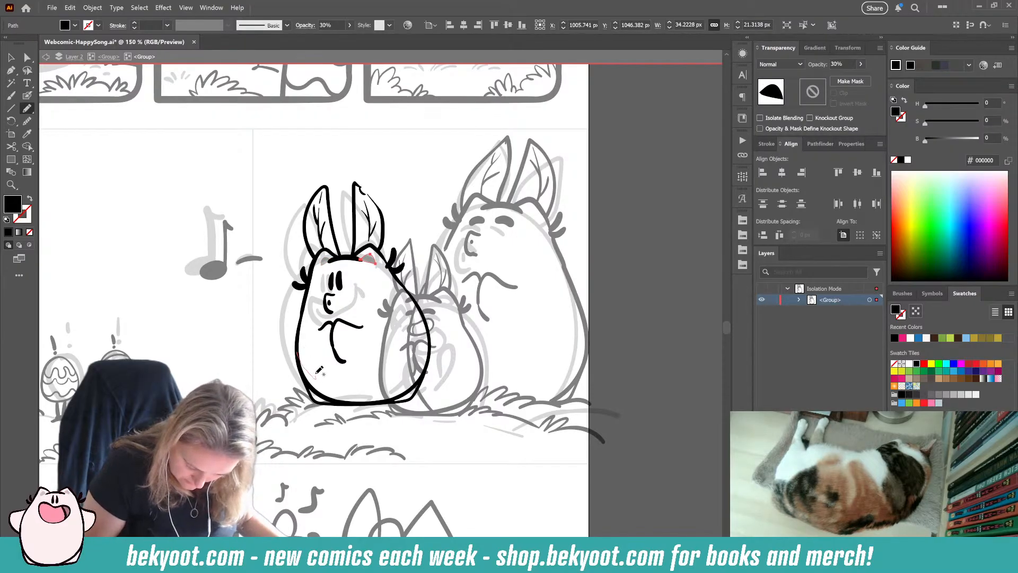
pyautogui.moveTo(317, 374)
pyautogui.mouseDown()
pyautogui.moveTo(344, 385)
pyautogui.moveTo(402, 379)
pyautogui.moveTo(430, 353)
pyautogui.moveTo(416, 390)
pyautogui.moveTo(355, 402)
pyautogui.moveTo(325, 401)
pyautogui.moveTo(300, 352)
pyautogui.mouseUp()
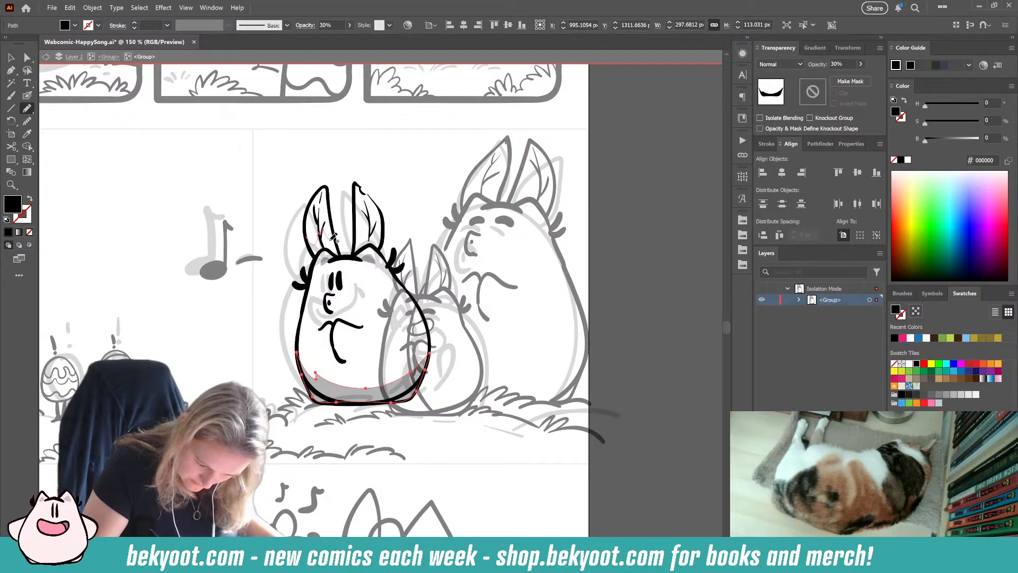
pyautogui.moveTo(338, 231)
pyautogui.mouseDown()
pyautogui.moveTo(342, 257)
pyautogui.moveTo(315, 257)
pyautogui.moveTo(307, 236)
pyautogui.mouseUp()
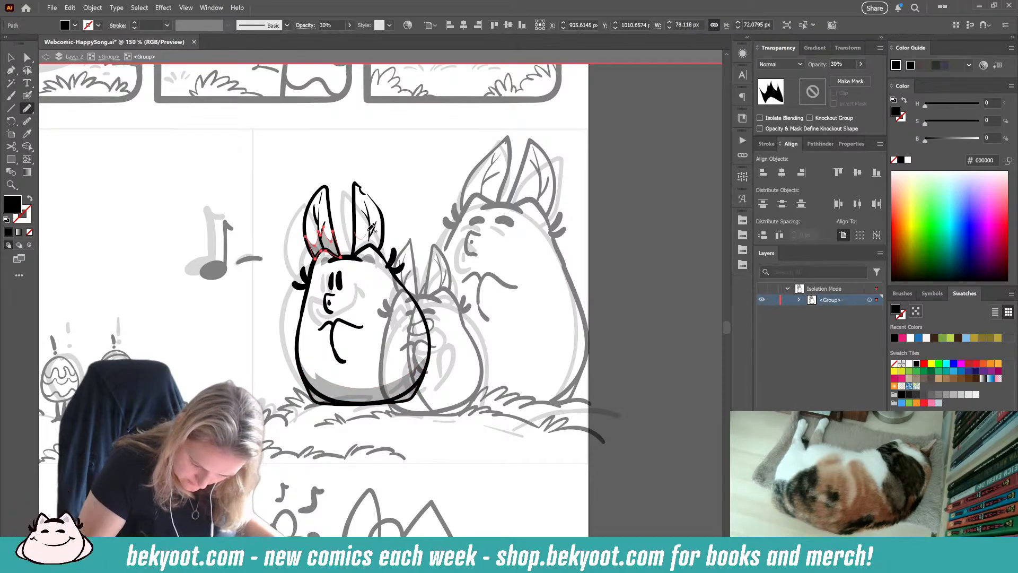
pyautogui.moveTo(373, 219)
pyautogui.mouseDown()
pyautogui.moveTo(381, 251)
pyautogui.moveTo(354, 253)
pyautogui.mouseUp()
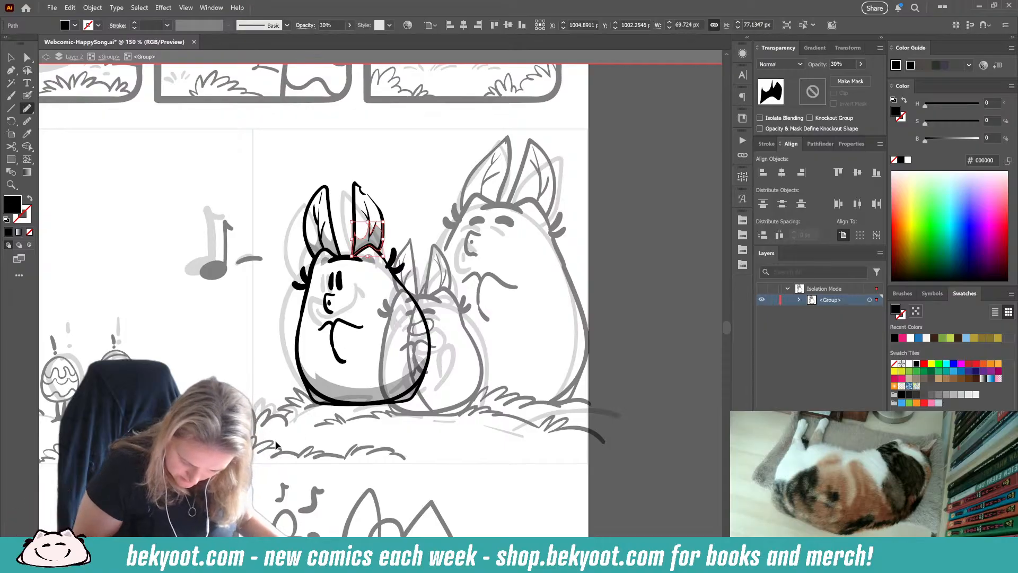
pyautogui.press('Escape')
# Step: Isolate the small middle bunny's group and delete the stray curved line crossing its body
pyautogui.hscroll(3, 359, 302)
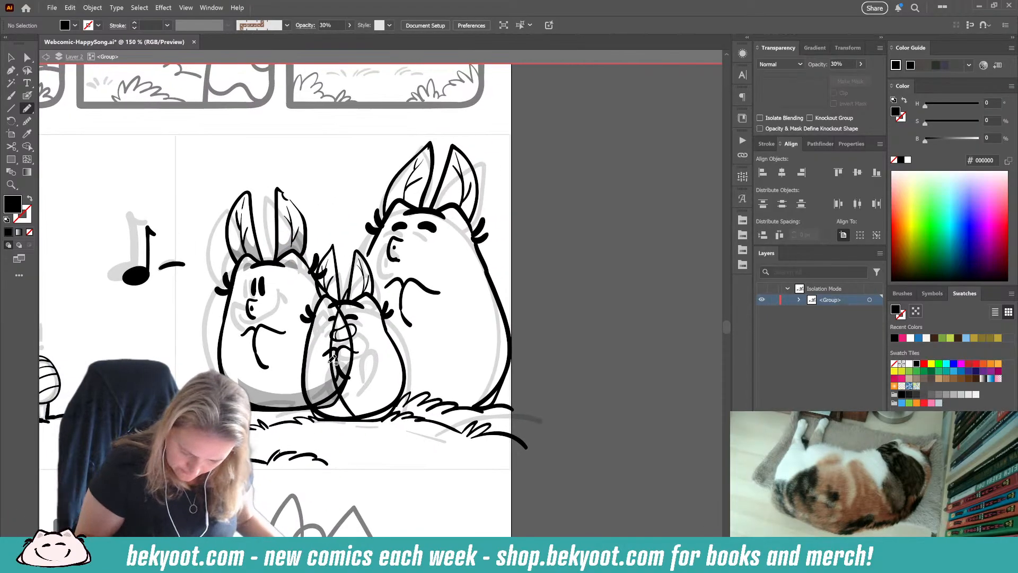
pyautogui.keyDown('ctrl'); pyautogui.click(359, 302); pyautogui.keyUp('ctrl')
pyautogui.keyDown('ctrl'); pyautogui.doubleClick(358, 302); pyautogui.keyUp('ctrl')
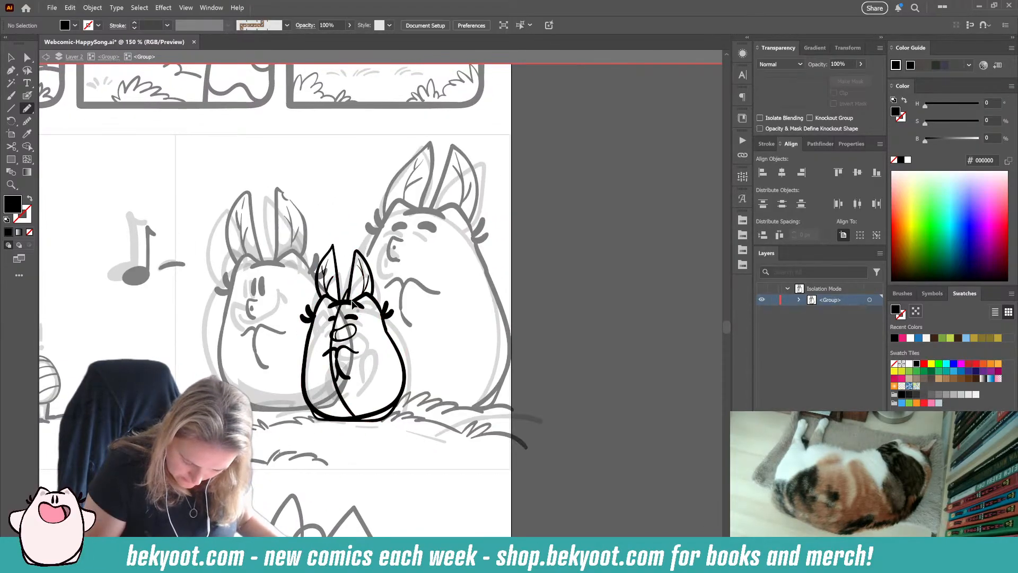
pyautogui.keyDown('ctrl'); pyautogui.click(335, 365); pyautogui.keyUp('ctrl')
pyautogui.press('Delete')
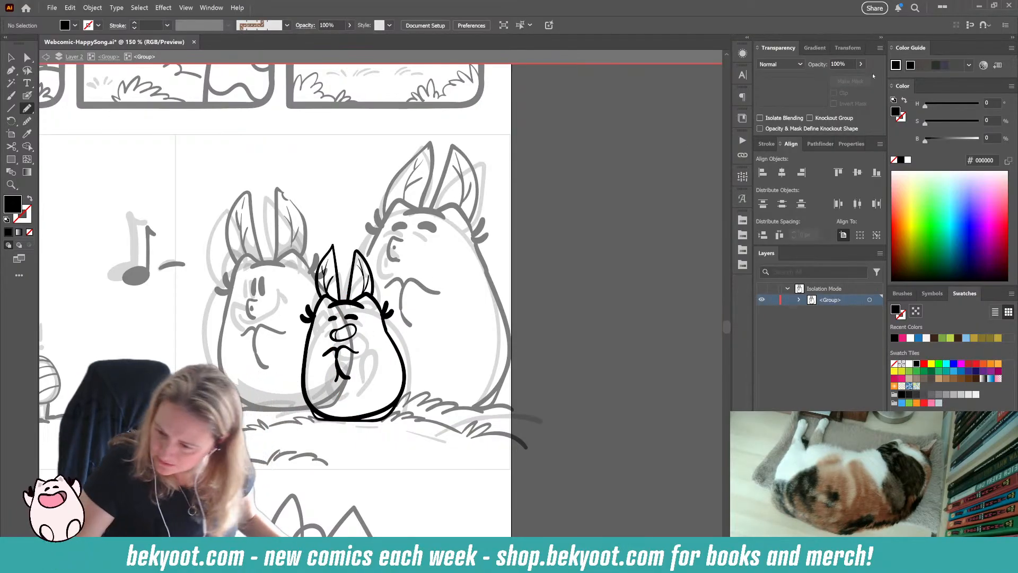
# Step: Shift the small bunny's open mouth slightly up and to the right on its face
pyautogui.click(843, 64)
pyautogui.write('30')
pyautogui.press('Return')
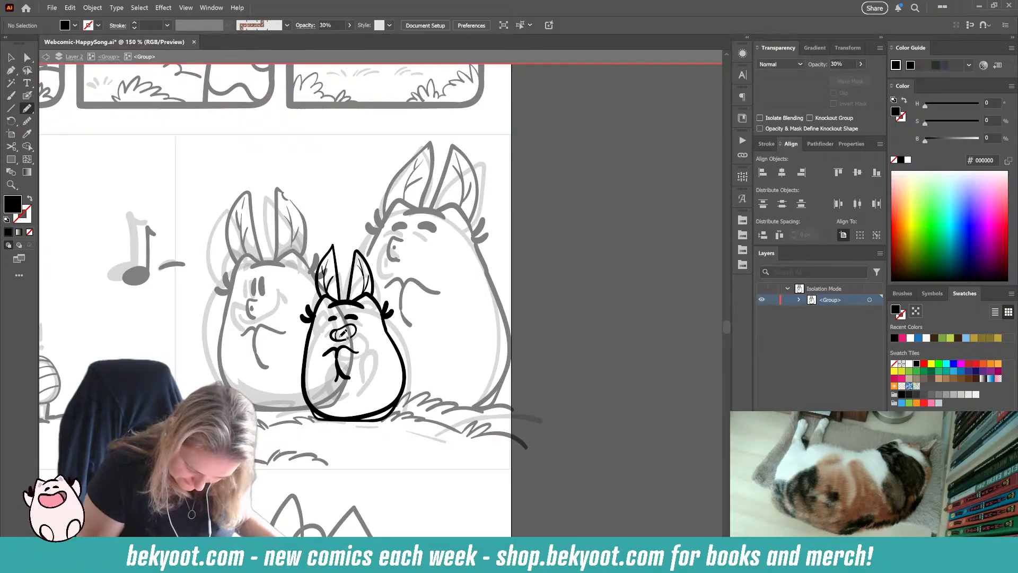
pyautogui.moveTo(324, 338); pyautogui.dragTo(344, 339)
pyautogui.keyDown('ctrl'); pyautogui.click(371, 329); pyautogui.keyUp('ctrl')
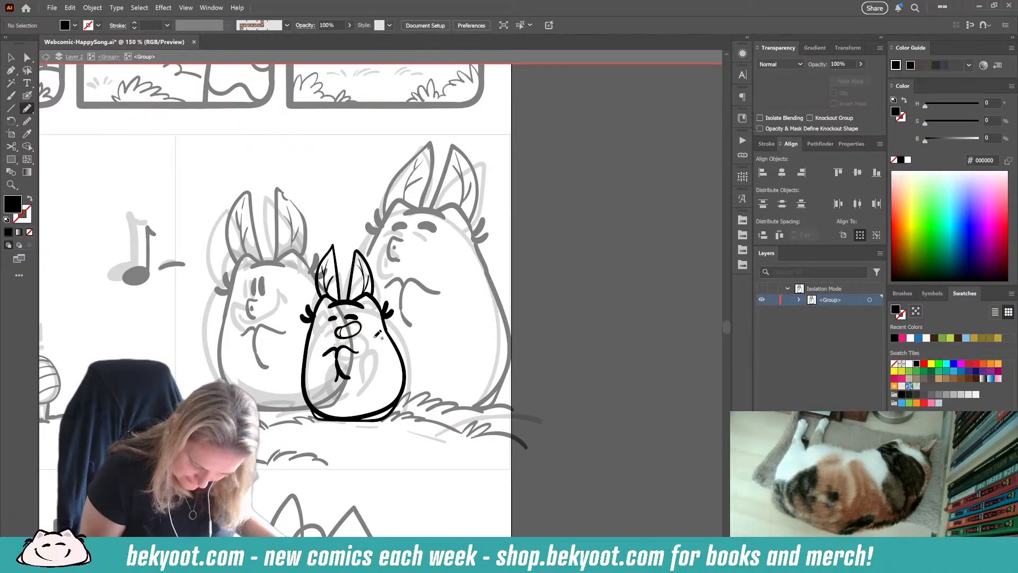
# Step: Try to adjust the position of the small bunny's eyes, then undo the changes
pyautogui.click(833, 64)
pyautogui.write('30')
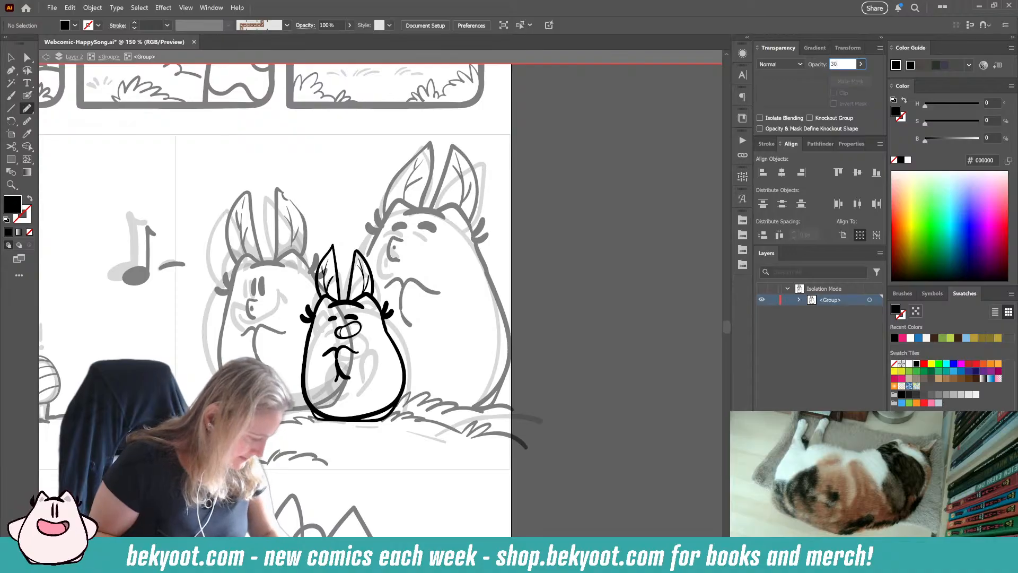
pyautogui.press('Return')
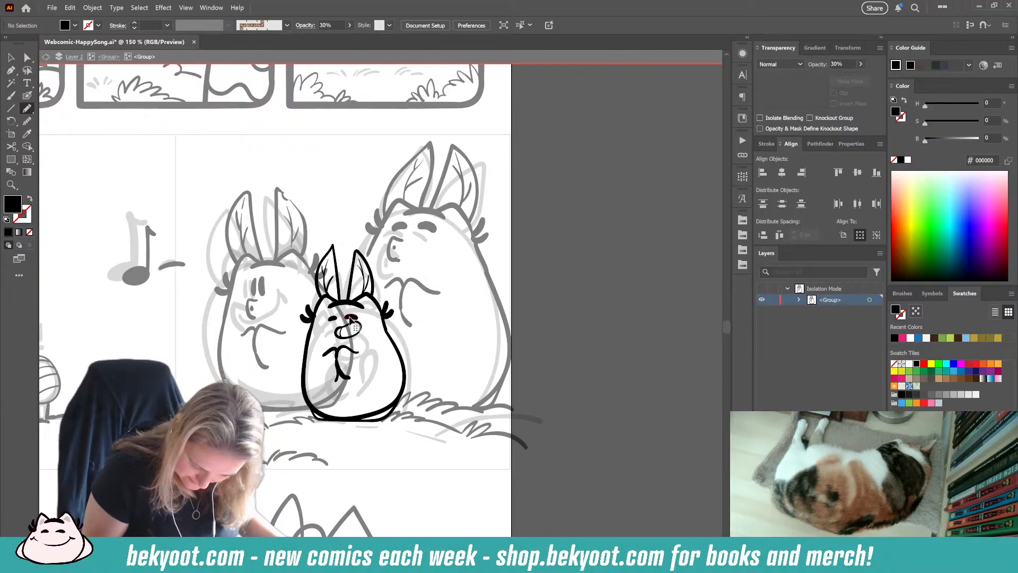
pyautogui.keyDown('ctrl'); pyautogui.click(349, 318); pyautogui.keyUp('ctrl')
pyautogui.keyDown('ctrl'); pyautogui.click(367, 322); pyautogui.keyUp('ctrl')
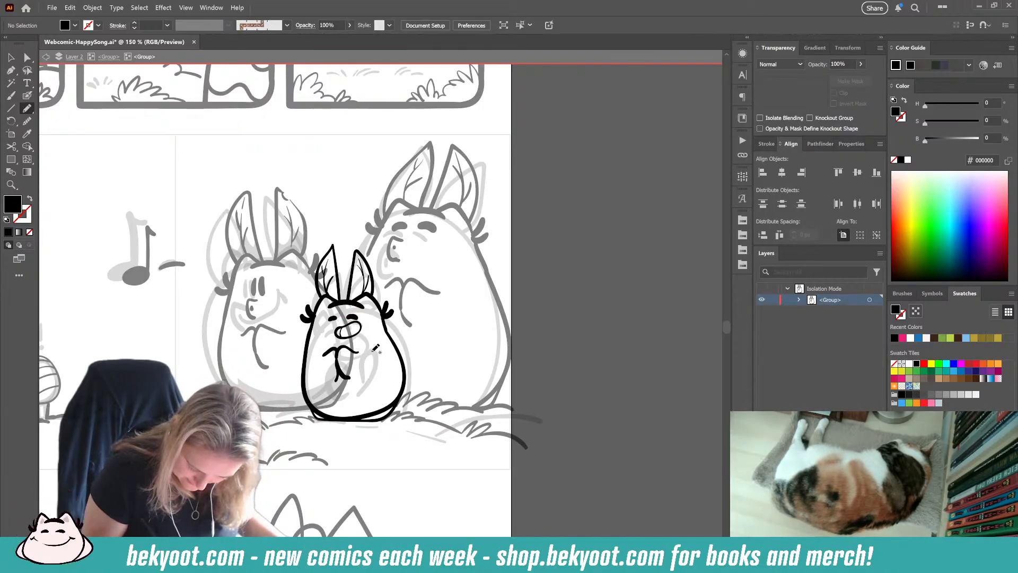
pyautogui.moveTo(327, 317); pyautogui.dragTo(341, 320)
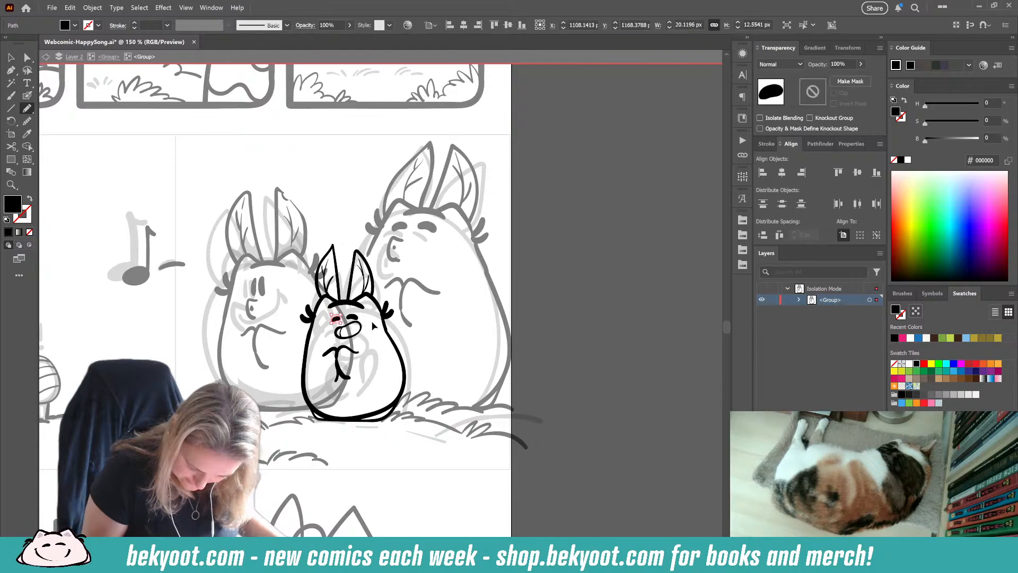
pyautogui.keyDown('ctrl'); pyautogui.click(379, 356); pyautogui.keyUp('ctrl')
pyautogui.hotkey('ctrl', 'z')
pyautogui.hotkey('ctrl', 'z')
pyautogui.hotkey('ctrl', 'z')
pyautogui.hotkey('ctrl', 'z')
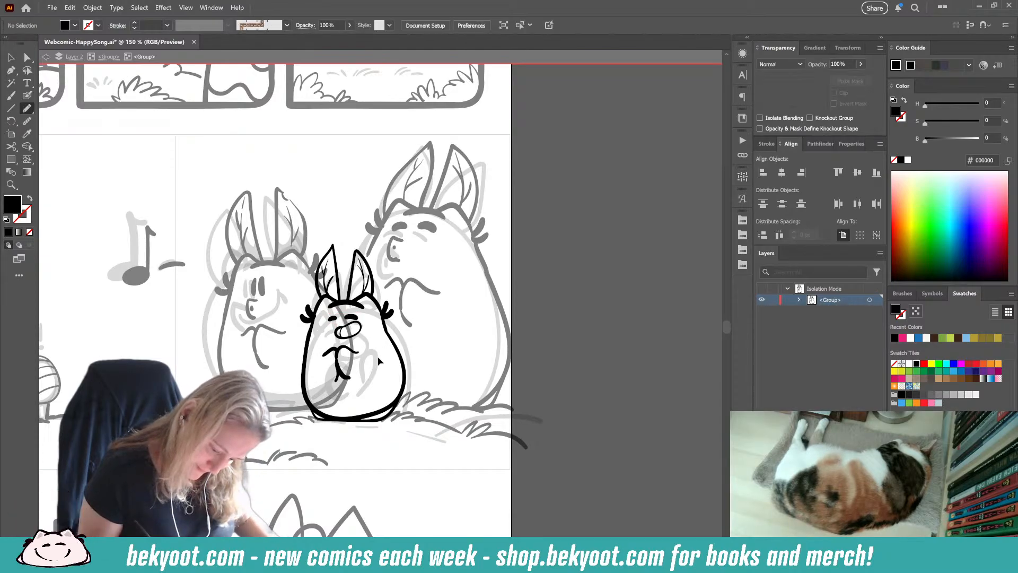
# Step: Shade the small bunny's head and mouth area and the lower edge of its body in black at 30% opacity with the Pencil tool
pyautogui.press('3')
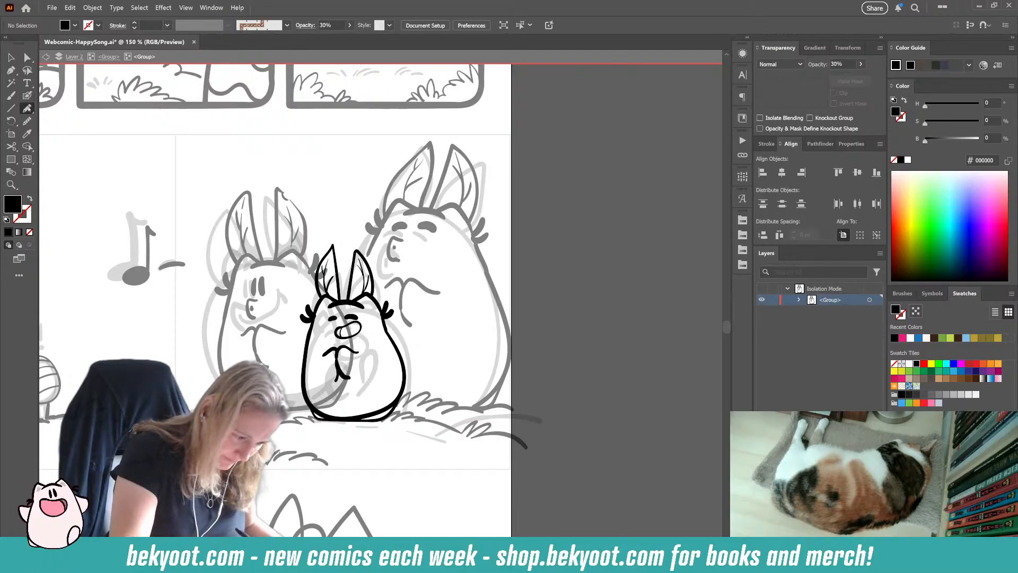
pyautogui.click(27, 107)
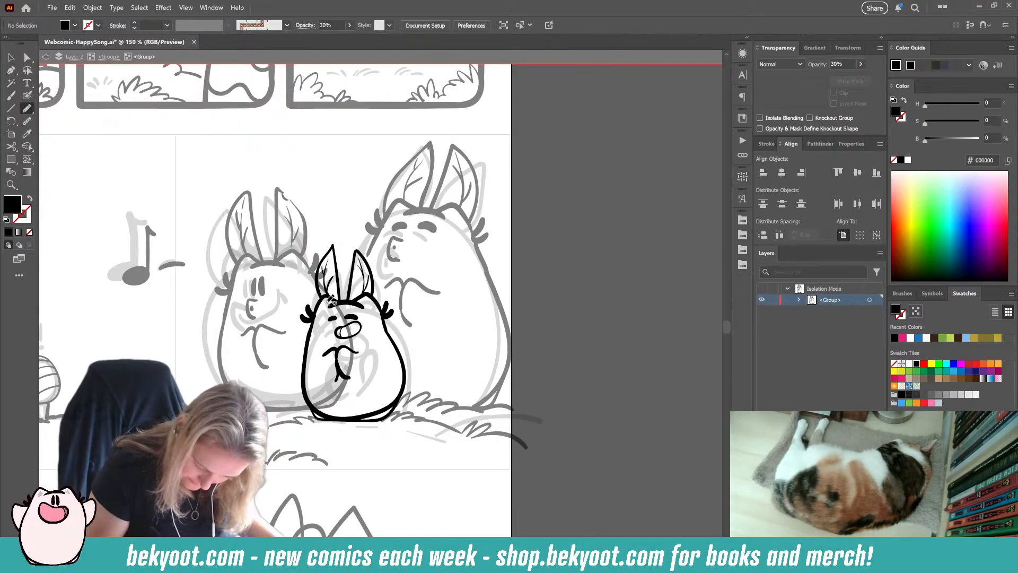
pyautogui.moveTo(329, 306)
pyautogui.mouseDown()
pyautogui.moveTo(372, 307)
pyautogui.moveTo(351, 331)
pyautogui.moveTo(361, 329)
pyautogui.moveTo(345, 323)
pyautogui.moveTo(336, 333)
pyautogui.mouseUp()
pyautogui.keyDown('ctrl'); pyautogui.click(330, 449); pyautogui.keyUp('ctrl')
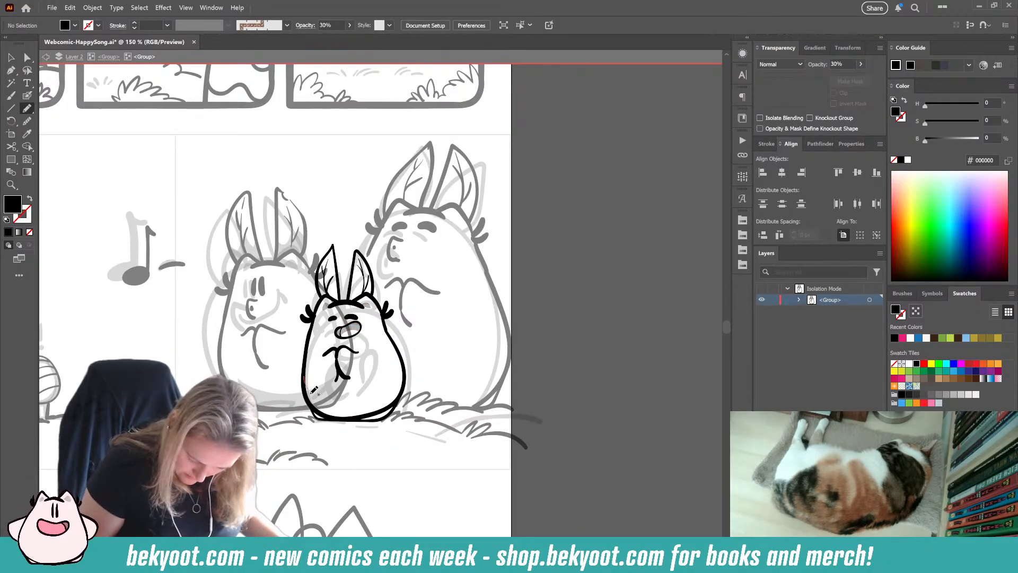
pyautogui.moveTo(327, 398)
pyautogui.mouseDown()
pyautogui.moveTo(385, 398)
pyautogui.moveTo(405, 370)
pyautogui.moveTo(401, 396)
pyautogui.moveTo(378, 418)
pyautogui.moveTo(319, 420)
pyautogui.moveTo(308, 373)
pyautogui.mouseUp()
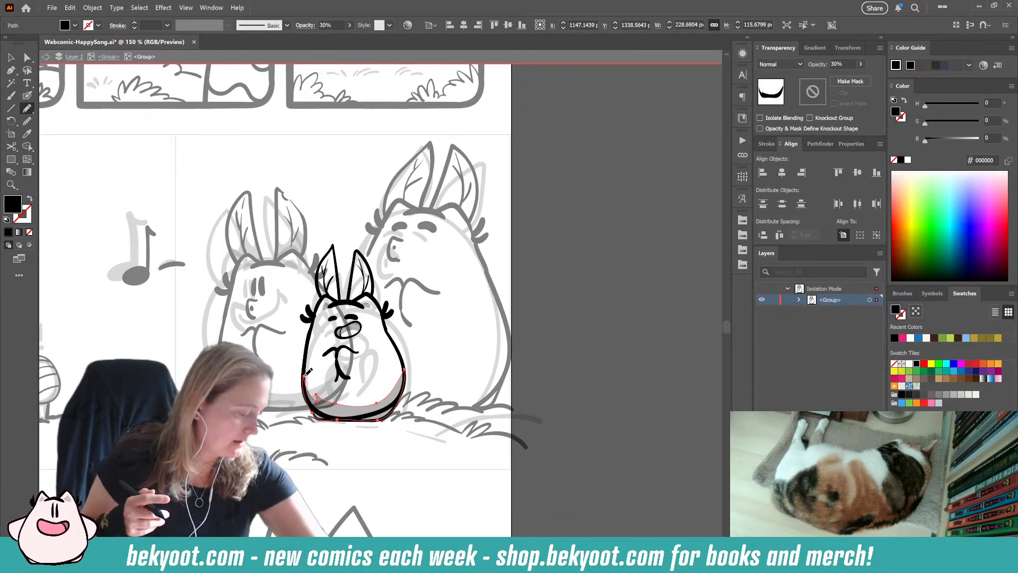
pyautogui.press('ctrl')
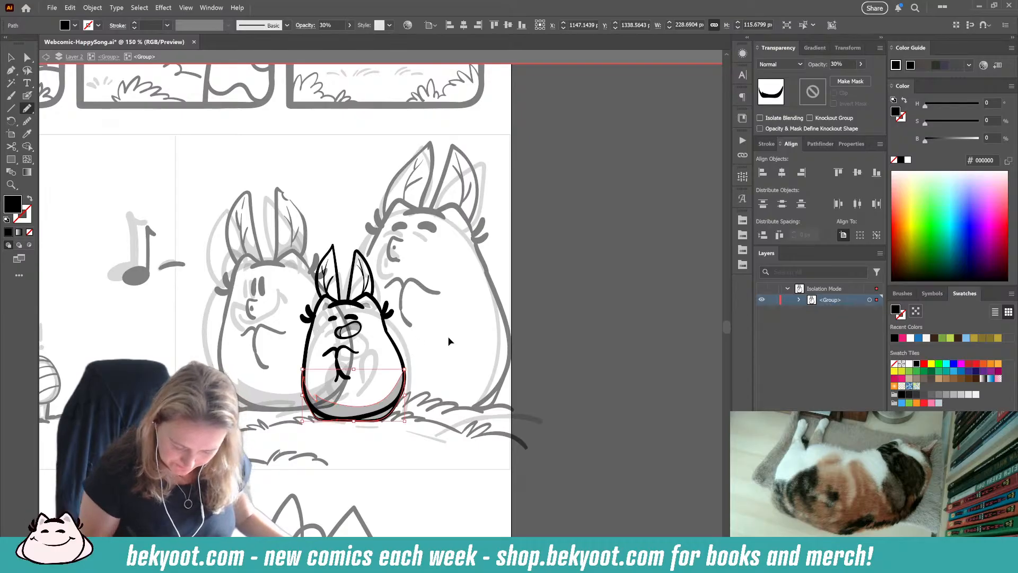
pyautogui.keyDown('ctrl'); pyautogui.click(448, 341); pyautogui.keyUp('ctrl')
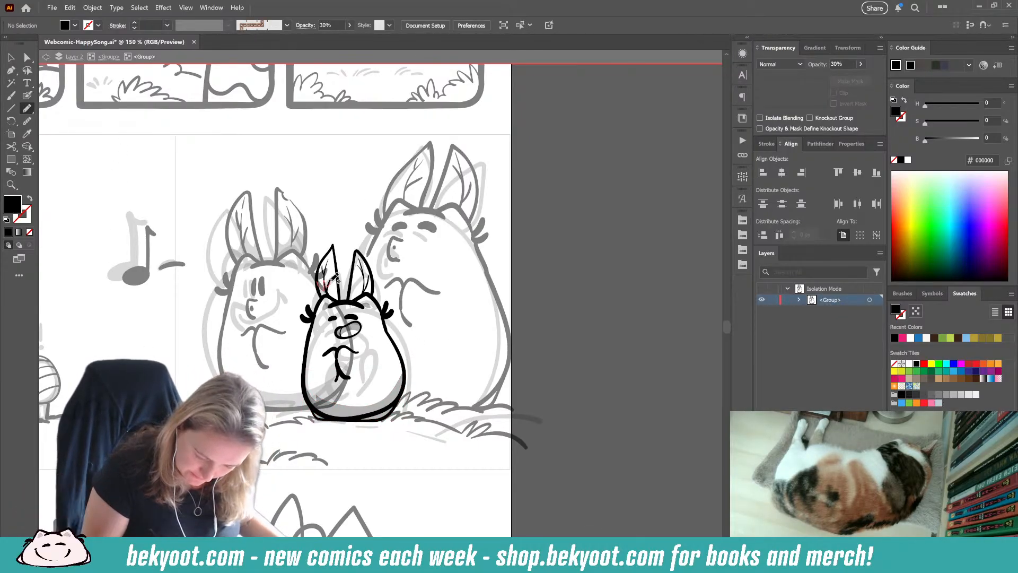
# Step: Shade the base of both of the small bunny's ears with jagged shapes and leave its group
pyautogui.moveTo(343, 292)
pyautogui.mouseDown()
pyautogui.moveTo(321, 293)
pyautogui.moveTo(317, 280)
pyautogui.mouseUp()
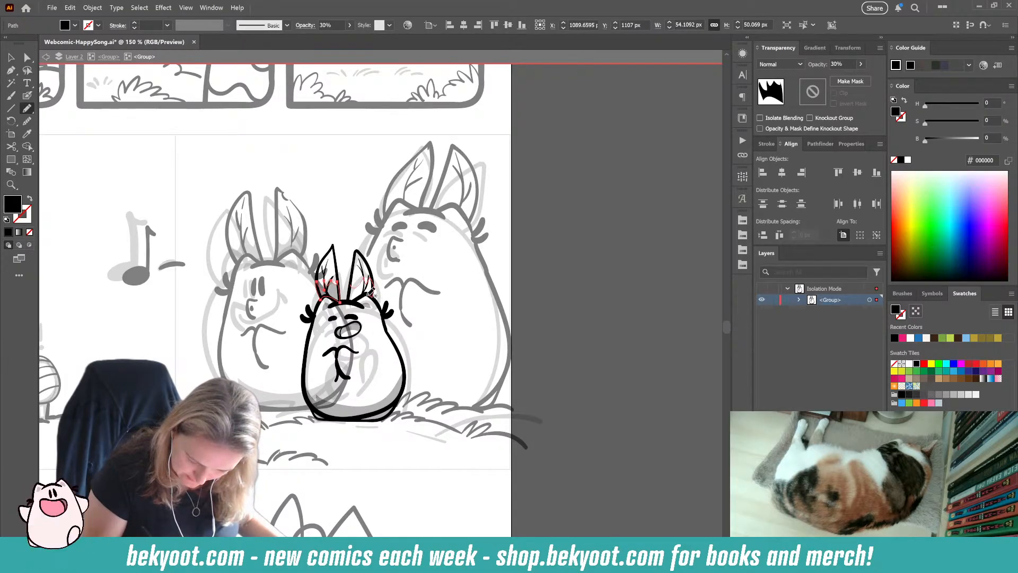
pyautogui.moveTo(368, 296)
pyautogui.mouseDown()
pyautogui.moveTo(350, 302)
pyautogui.moveTo(352, 283)
pyautogui.mouseUp()
pyautogui.keyDown('ctrl'); pyautogui.click(359, 218); pyautogui.keyUp('ctrl')
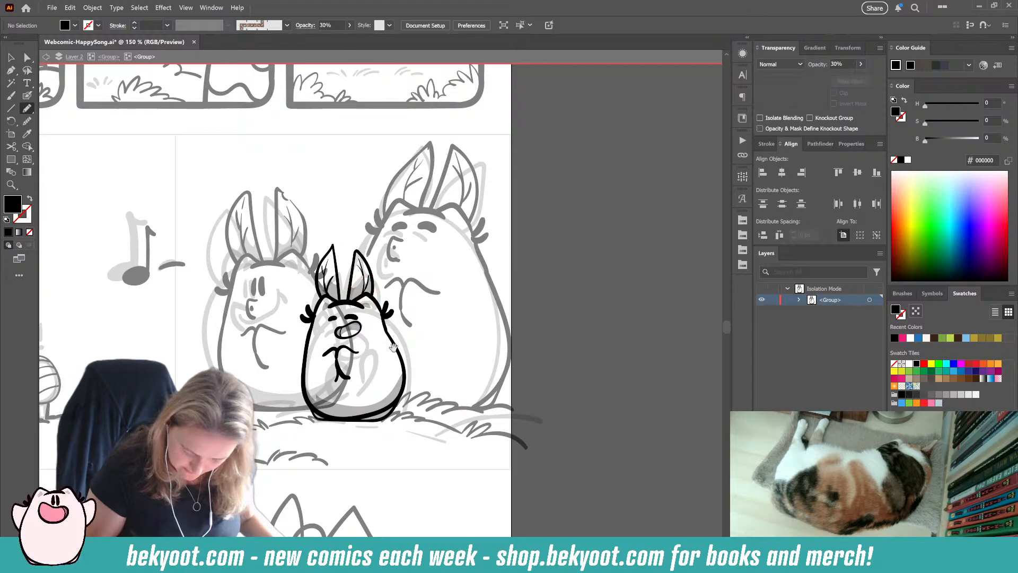
pyautogui.moveTo(393, 348); pyautogui.dragTo(368, 343)
pyautogui.click(108, 58)
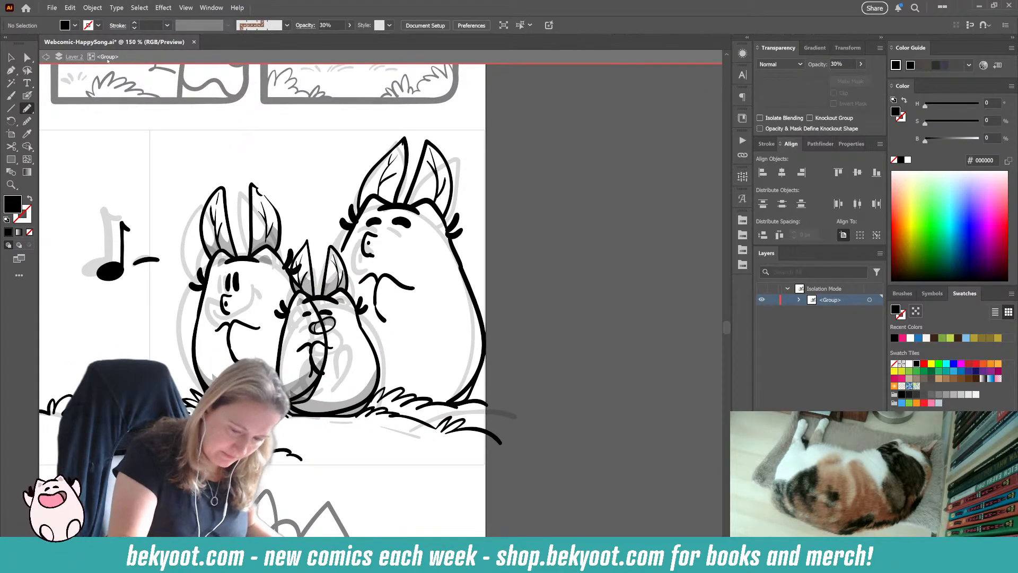
pyautogui.press('v')
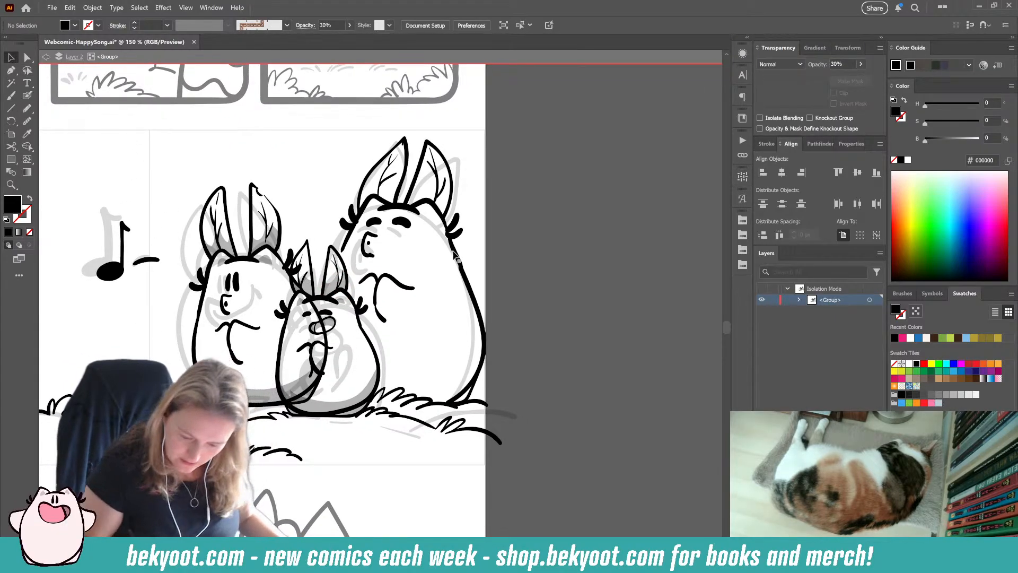
pyautogui.click(454, 255)
pyautogui.click(499, 271)
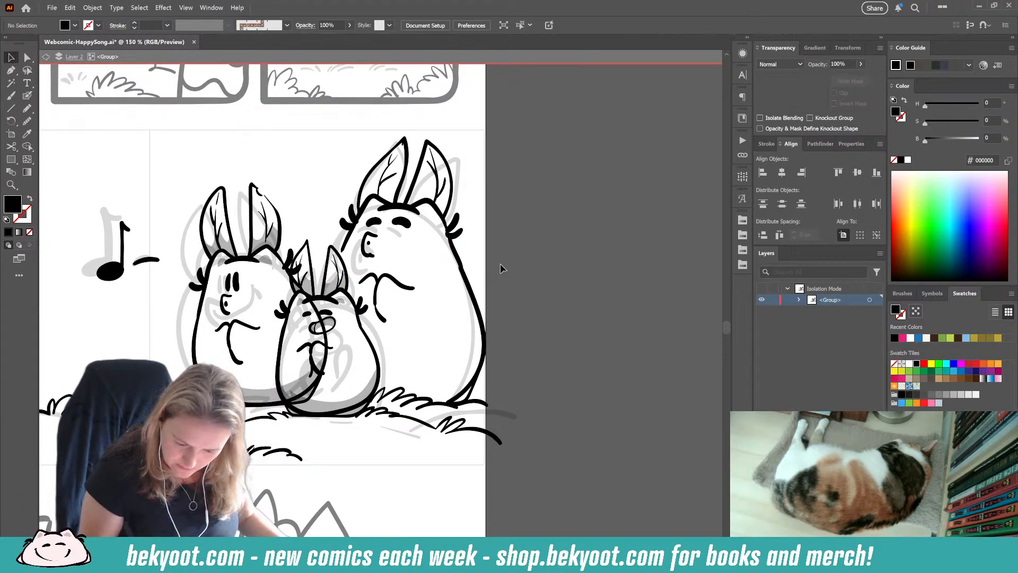
pyautogui.click(28, 108)
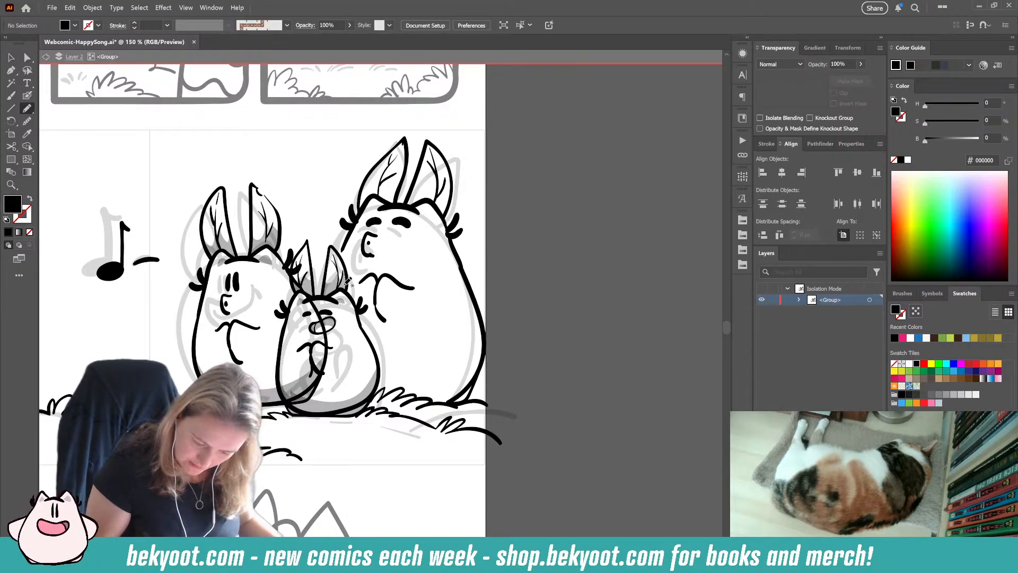
pyautogui.press('v')
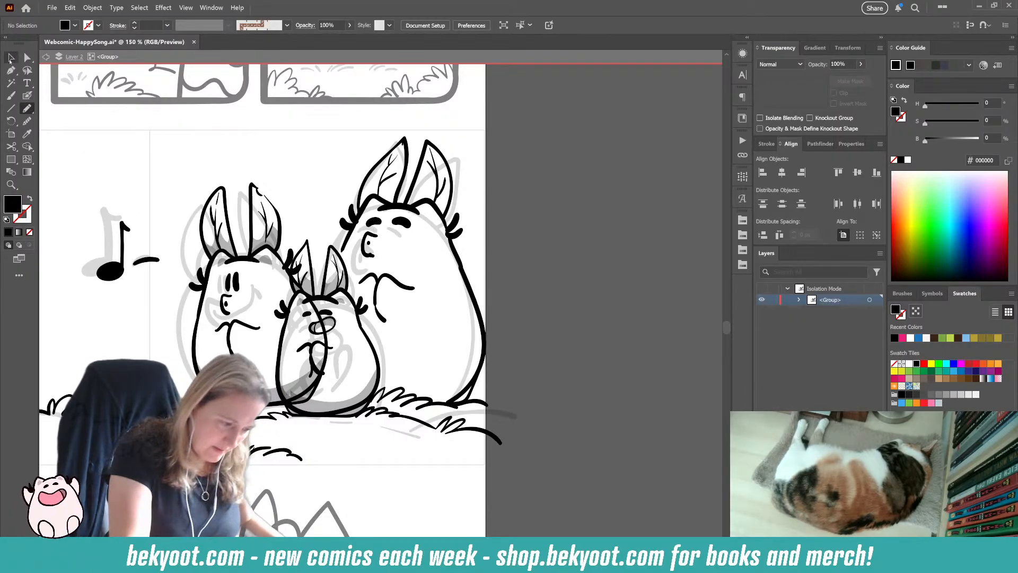
pyautogui.click(373, 344)
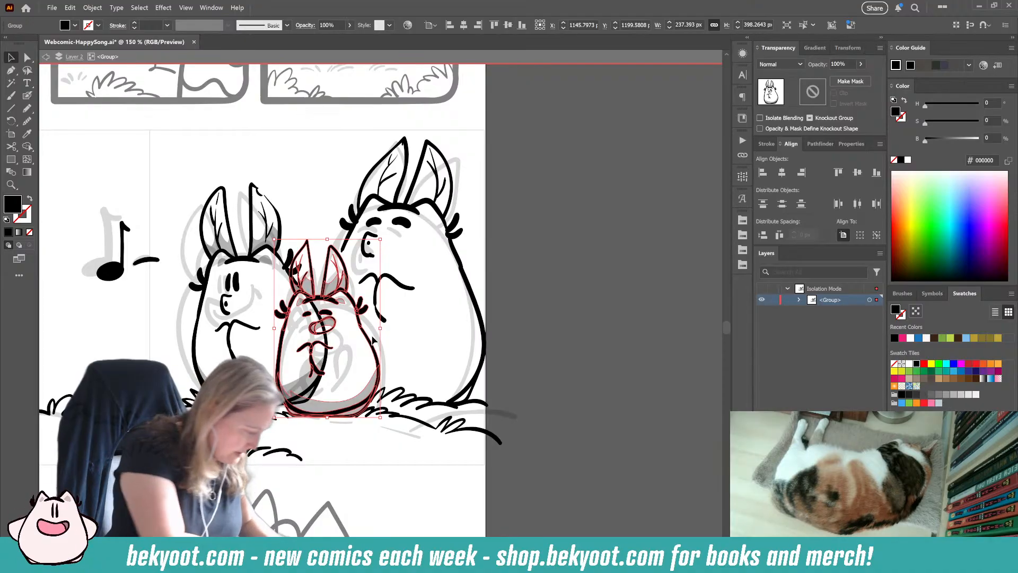
pyautogui.press('ctrl')
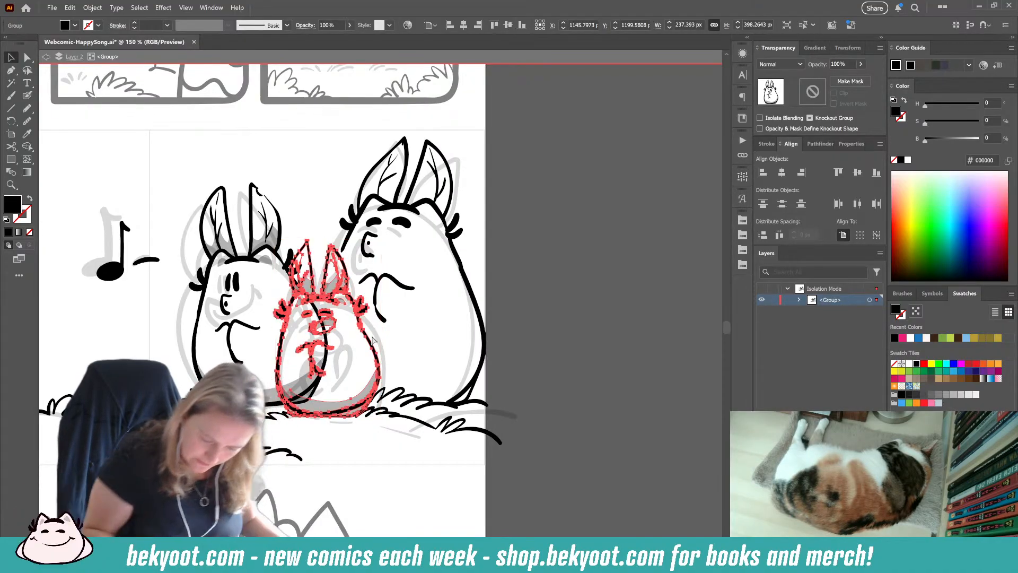
pyautogui.click(528, 287)
pyautogui.hscroll(1, 388, 354)
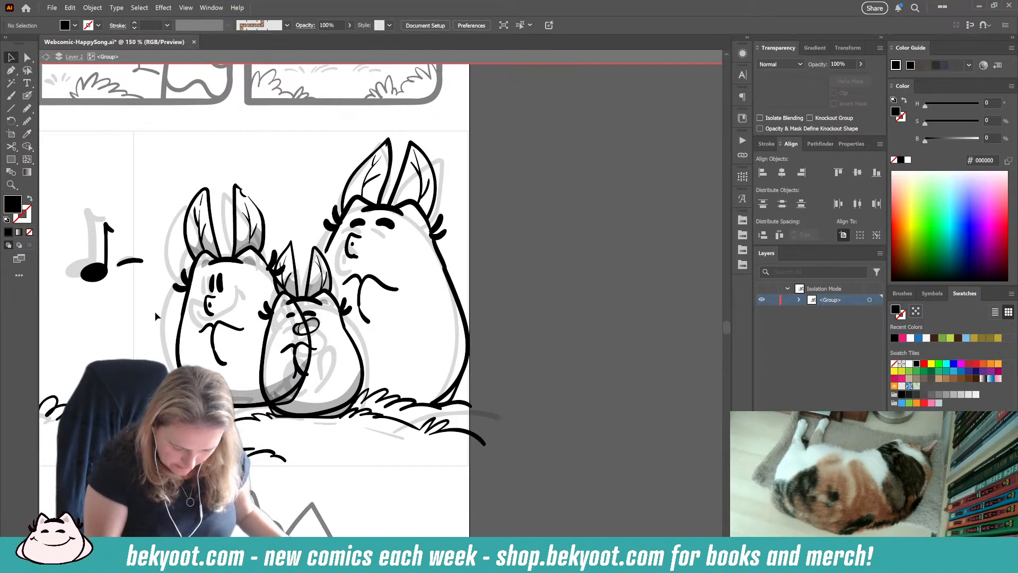
# Step: Sample the existing 30% opacity black shading and fill small Pencil patches on the large bunny's head below both ears
pyautogui.click(27, 108)
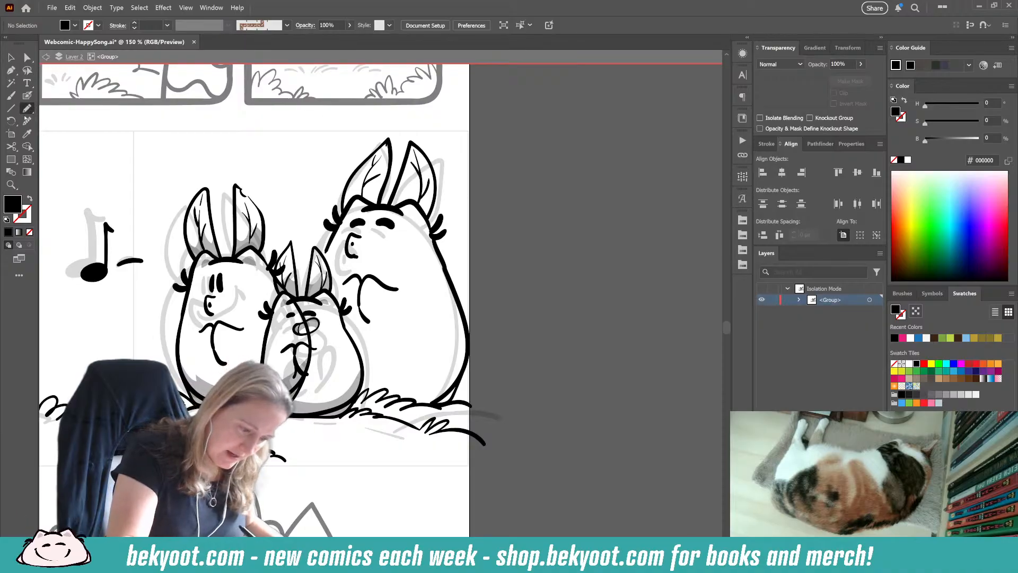
pyautogui.press('i')
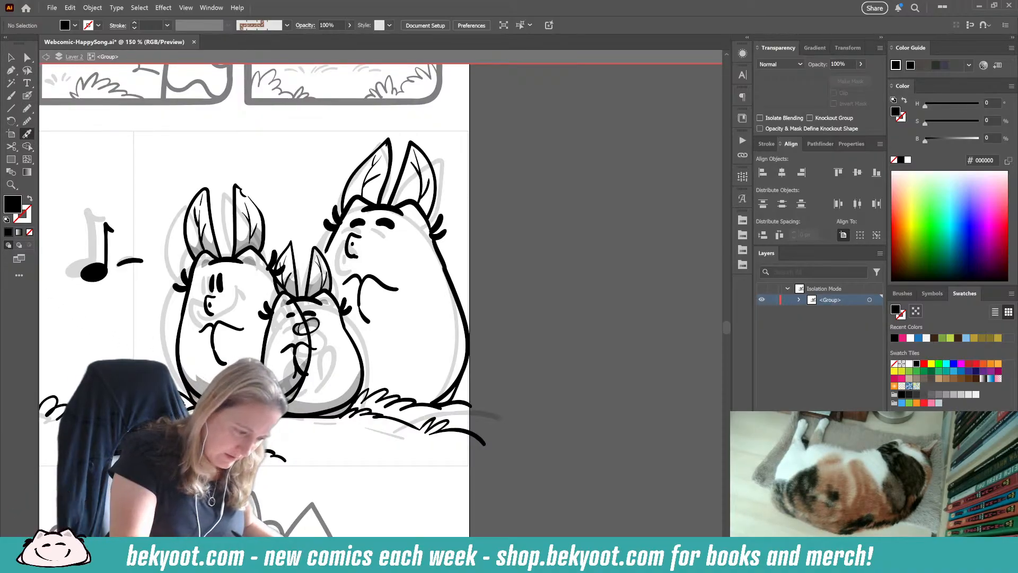
pyautogui.click(207, 382)
pyautogui.press('n')
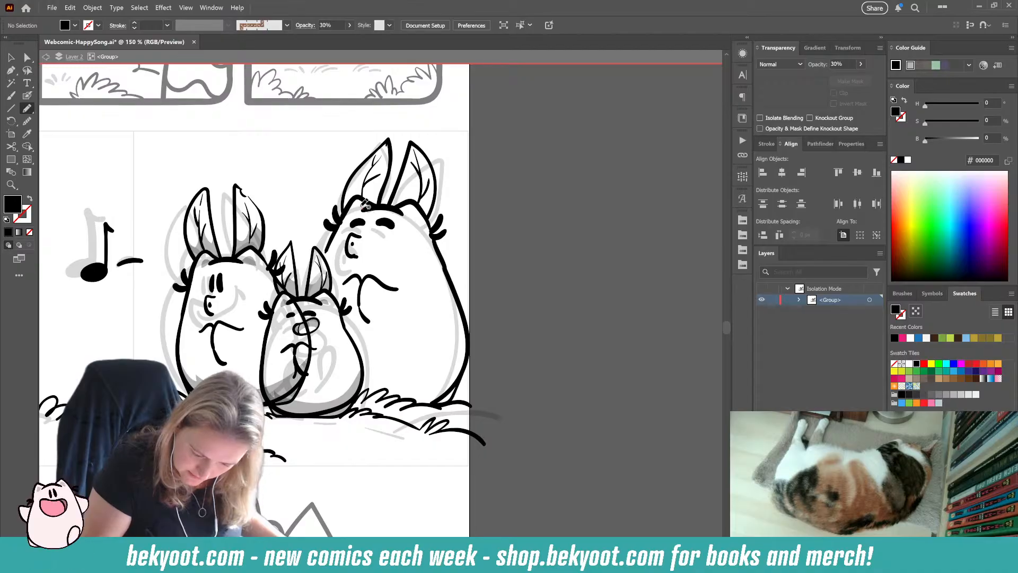
pyautogui.moveTo(353, 211); pyautogui.dragTo(367, 203)
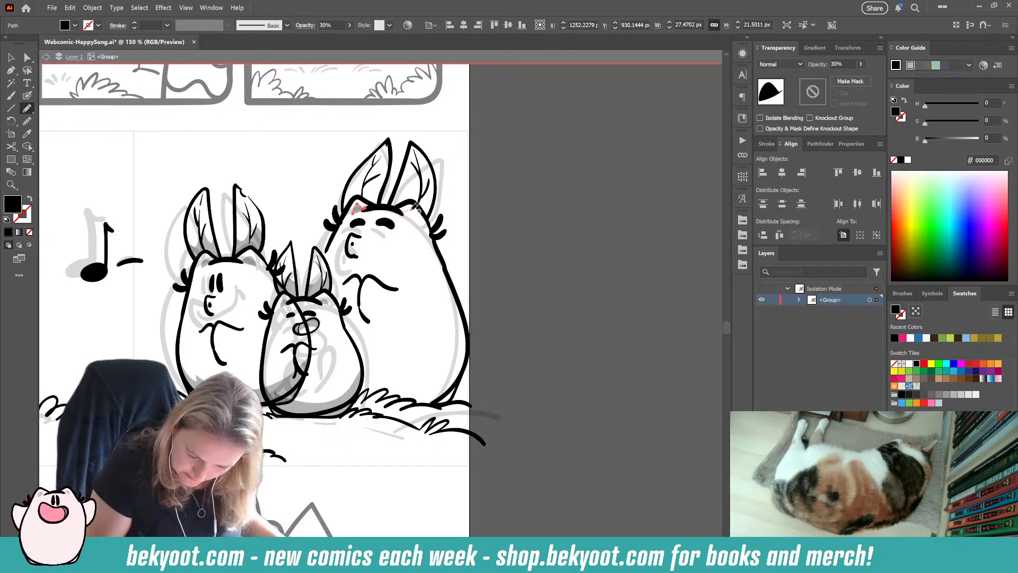
pyautogui.moveTo(408, 218); pyautogui.dragTo(402, 214)
pyautogui.keyDown('ctrl'); pyautogui.click(472, 220); pyautogui.keyUp('ctrl')
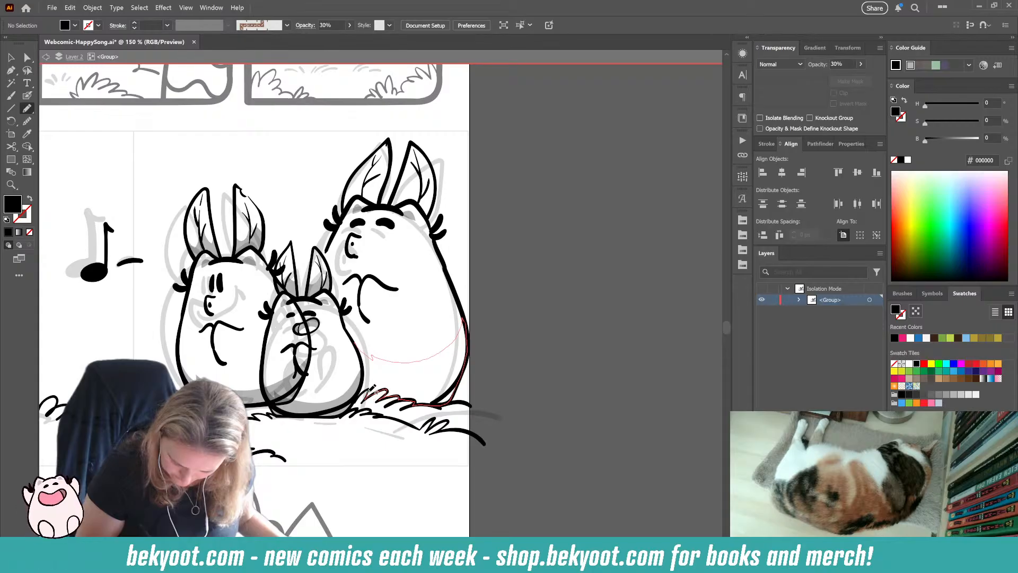
# Step: Shade the large bunny's lower body with a curved upper edge and the bases of both its ears
pyautogui.moveTo(362, 347); pyautogui.dragTo(360, 345)
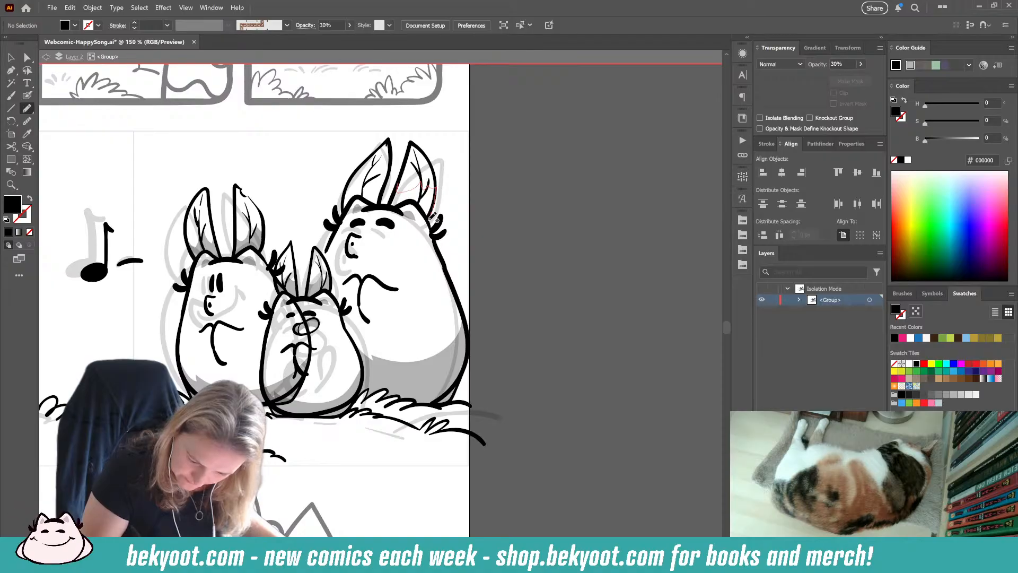
pyautogui.moveTo(397, 185); pyautogui.dragTo(397, 186)
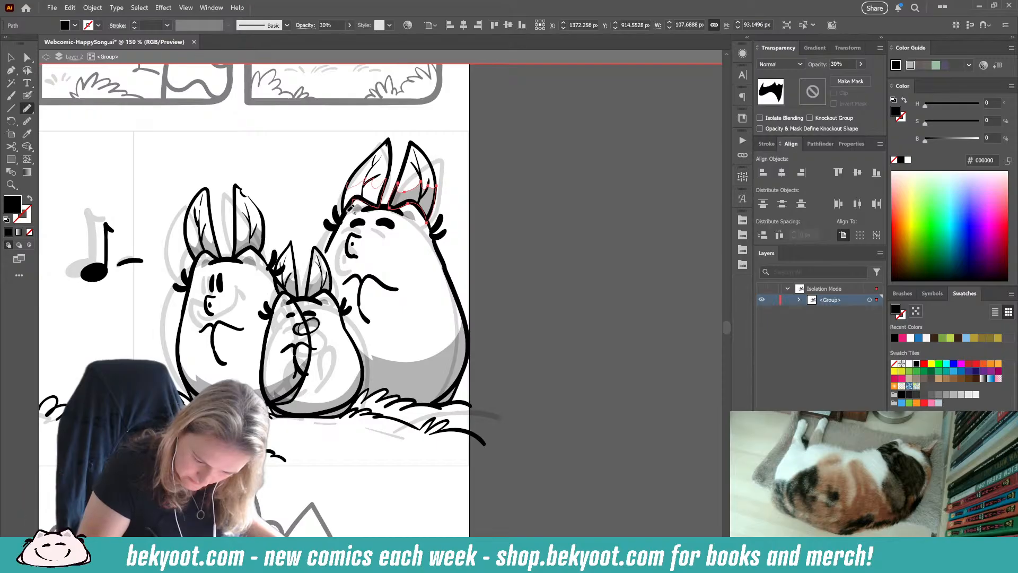
pyautogui.moveTo(347, 213); pyautogui.dragTo(347, 187)
pyautogui.hotkey('ctrl', 'shift', 'a')
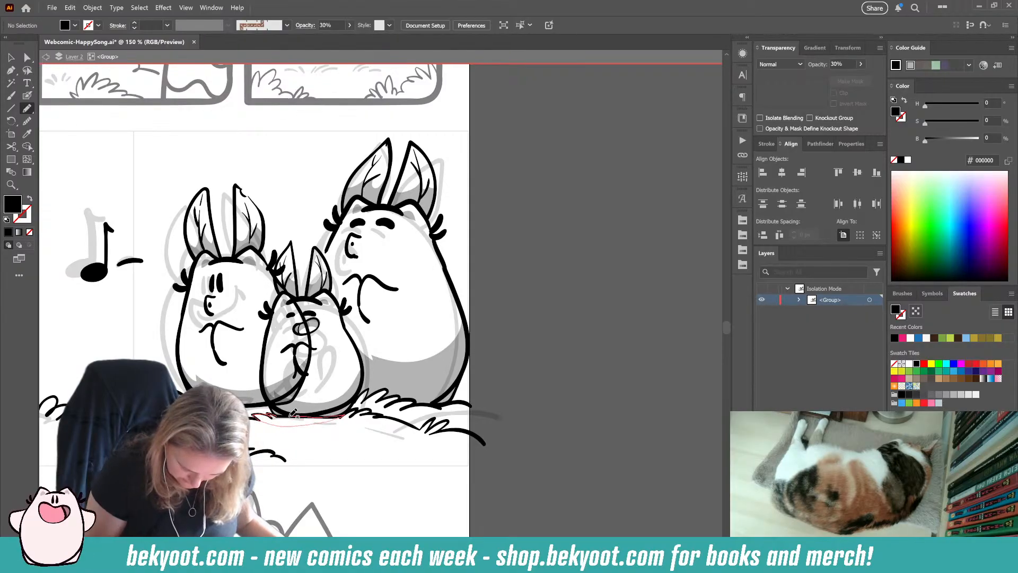
# Step: Shade the ground beneath the small and left bunnies and the grass tuft in front of the large bunny
pyautogui.moveTo(293, 413); pyautogui.dragTo(268, 415)
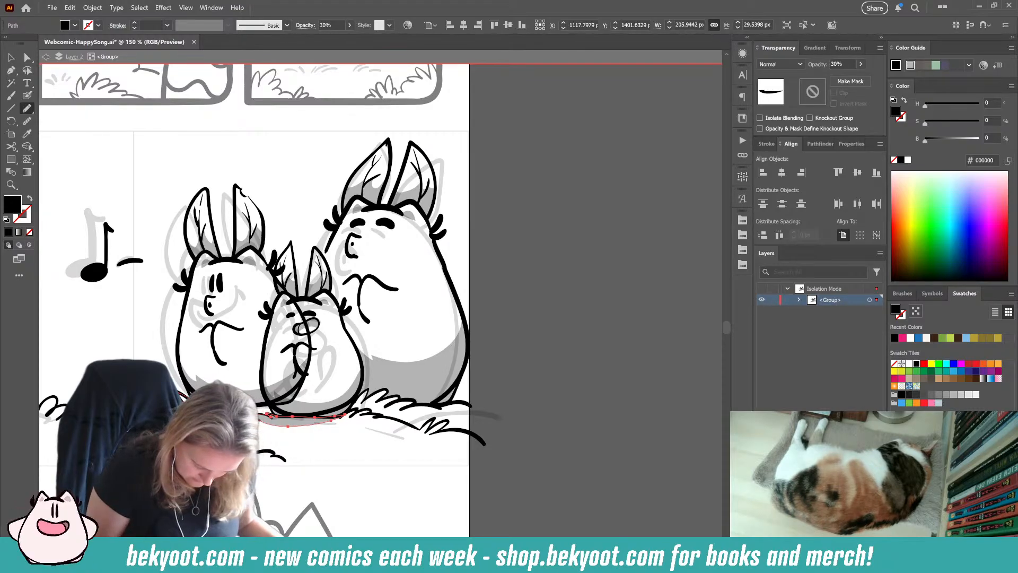
pyautogui.moveTo(264, 421); pyautogui.dragTo(345, 414)
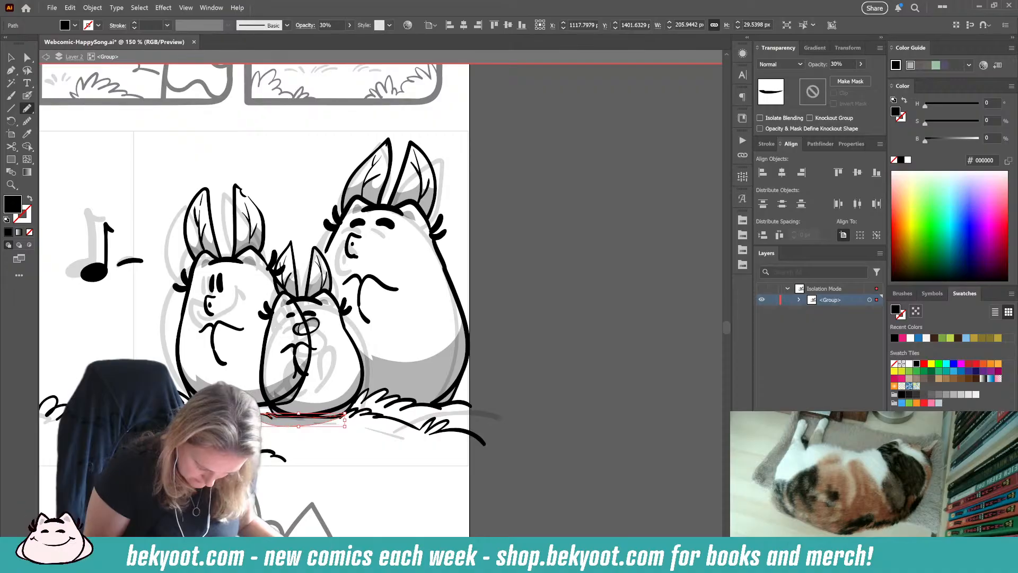
pyautogui.hotkey('ctrl', 'shift', 'a')
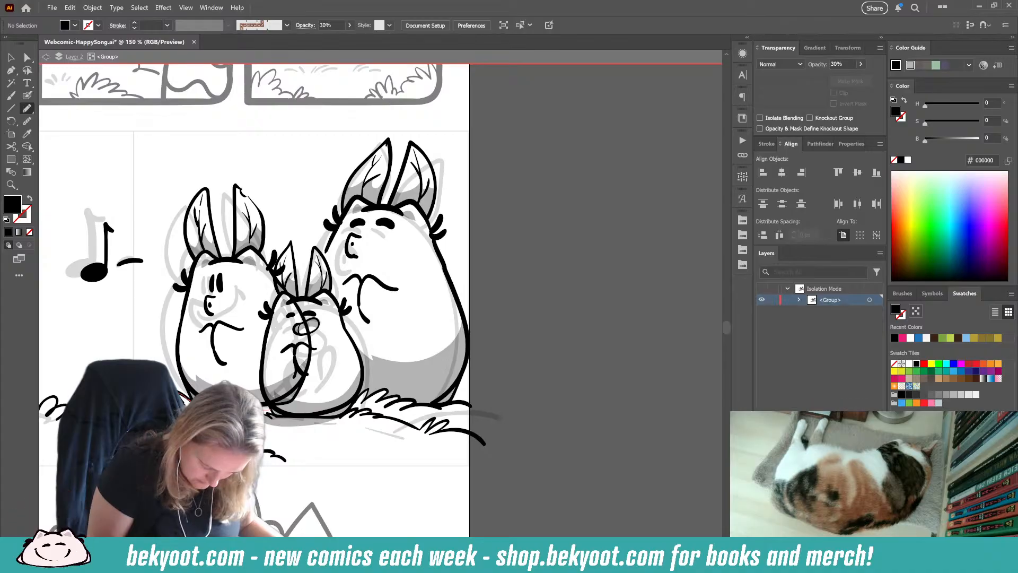
pyautogui.moveTo(275, 405); pyautogui.dragTo(270, 412)
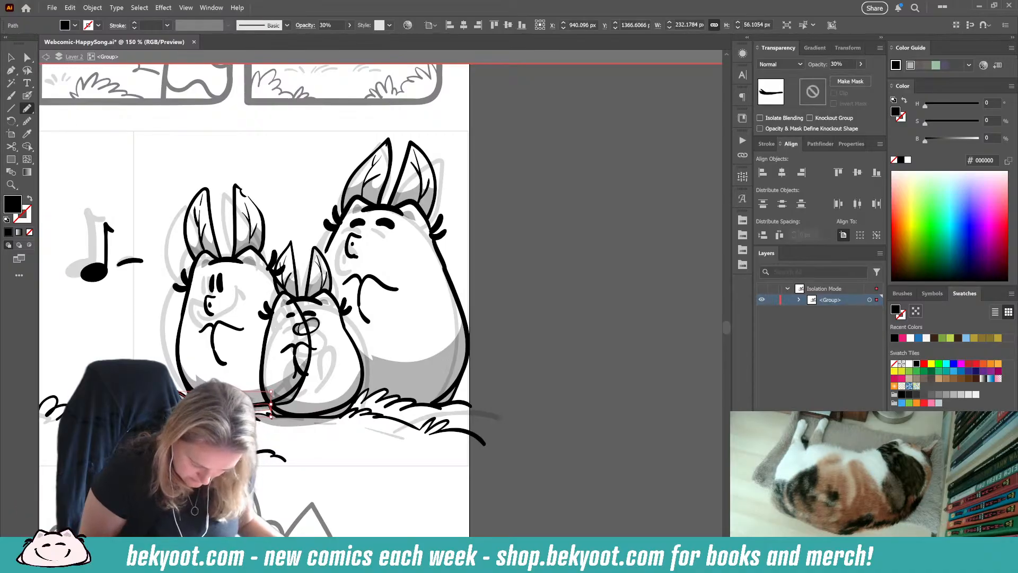
pyautogui.hotkey('ctrl', 'shift', 'a')
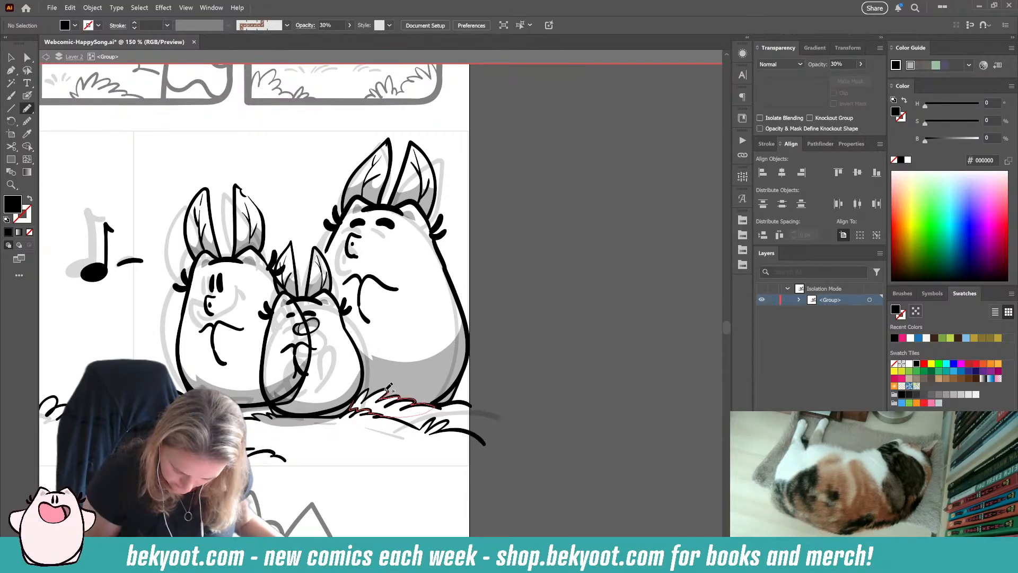
pyautogui.moveTo(364, 392); pyautogui.dragTo(366, 395)
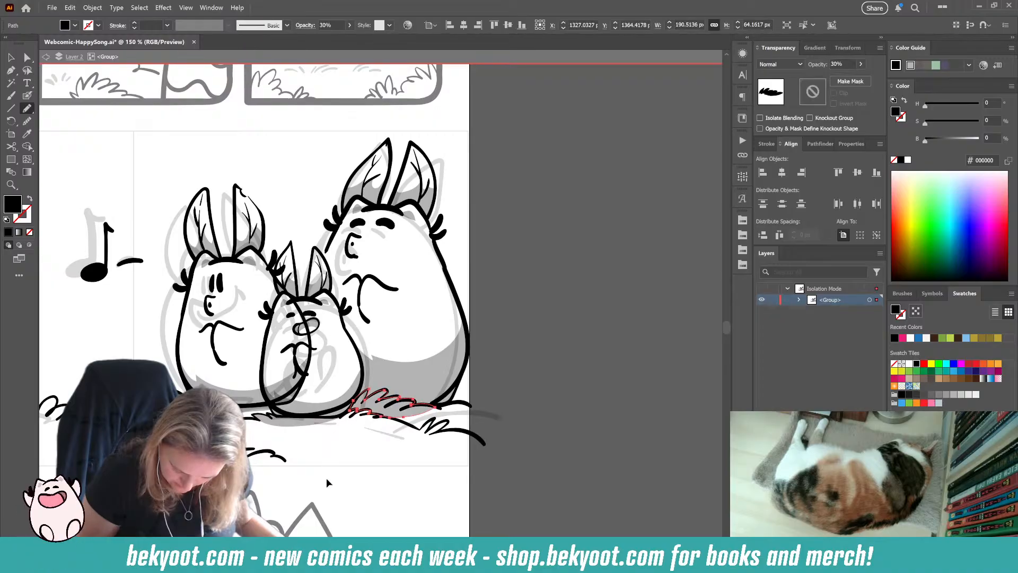
# Step: Leave the second row's group and move its whole inked artwork slightly upward on the page
pyautogui.hotkey('ctrl', '-')
pyautogui.hotkey('ctrl', '-')
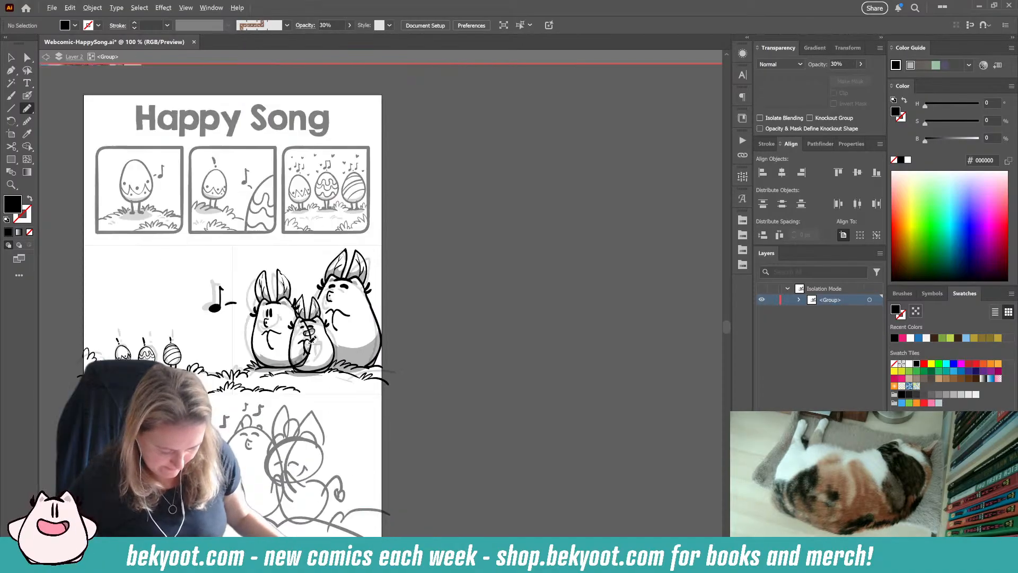
pyautogui.moveTo(335, 330); pyautogui.dragTo(450, 314)
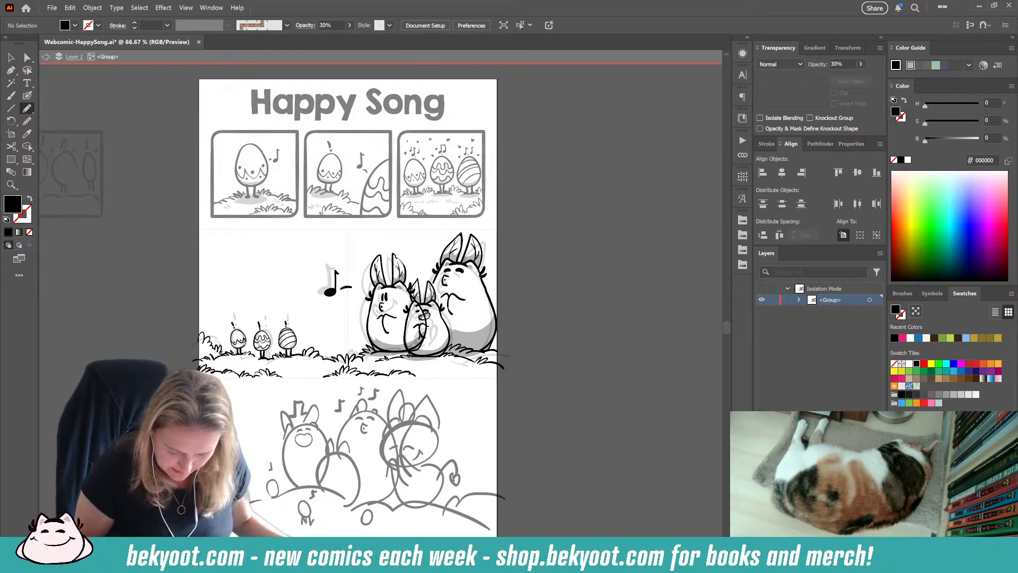
pyautogui.press('v')
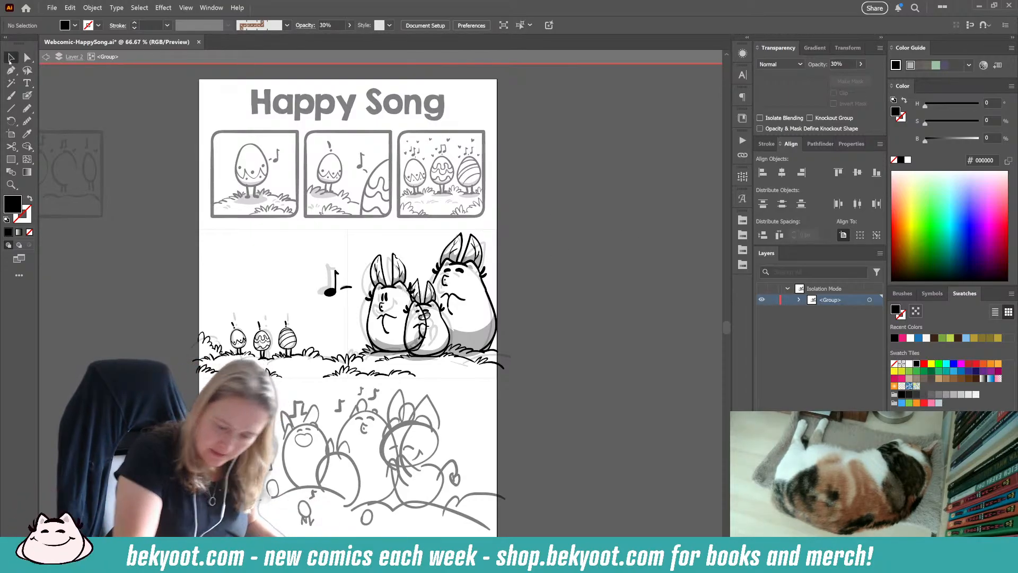
pyautogui.doubleClick(510, 314)
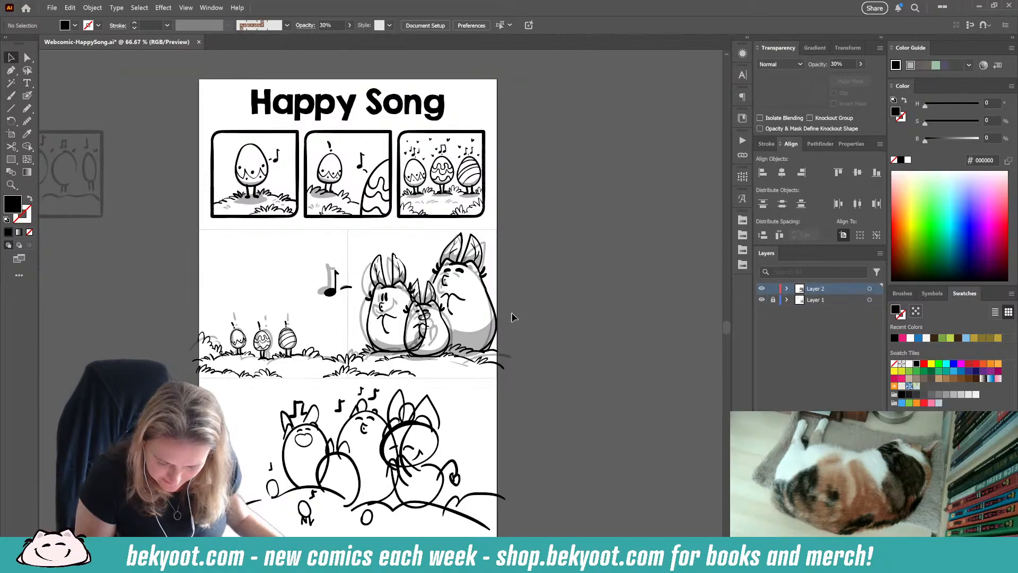
pyautogui.click(481, 366)
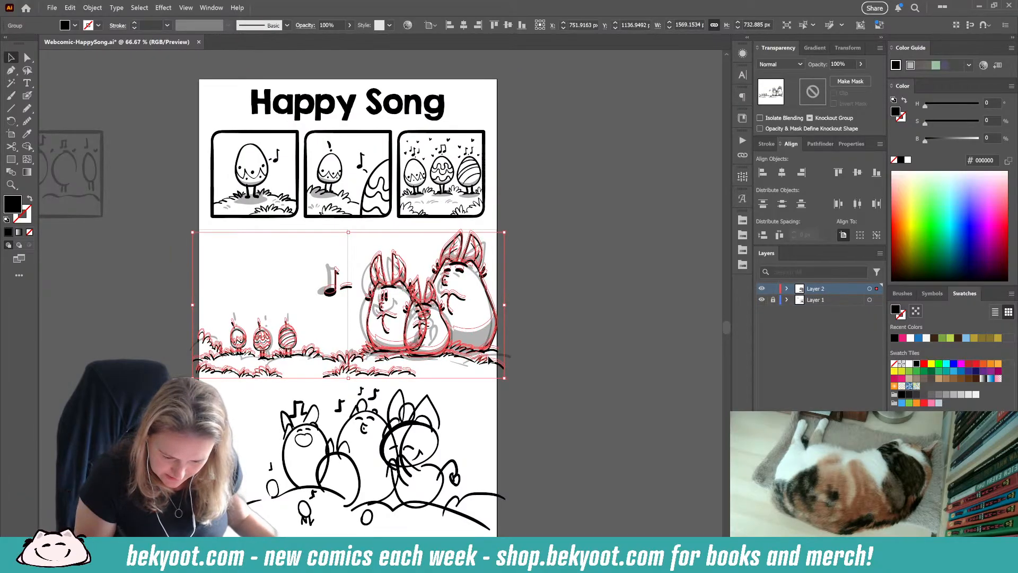
pyautogui.click(544, 298)
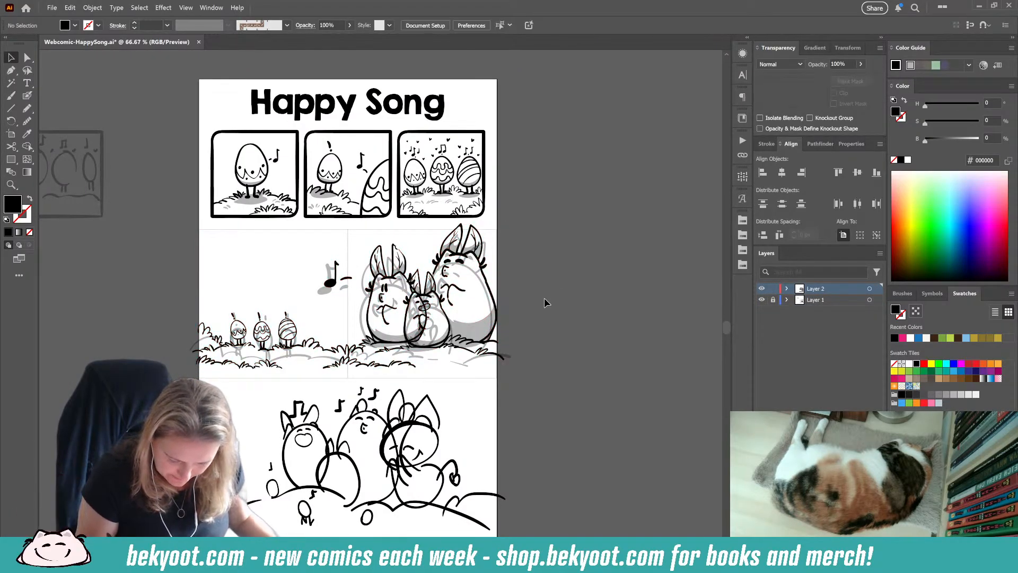
# Step: Lock Layer 2, unlock Layer 1 and move the second row's rough sketch off the artboard to its left
pyautogui.scroll(-1, 345, 292)
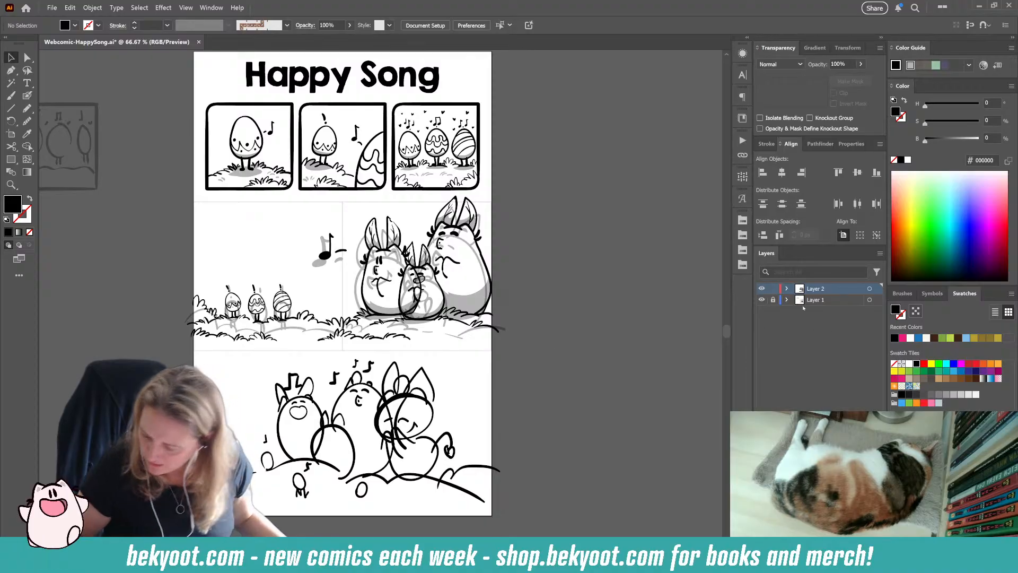
pyautogui.click(773, 288)
pyautogui.click(774, 300)
pyautogui.moveTo(497, 343); pyautogui.dragTo(540, 370)
pyautogui.moveTo(476, 376); pyautogui.dragTo(82, 377)
pyautogui.click(522, 356)
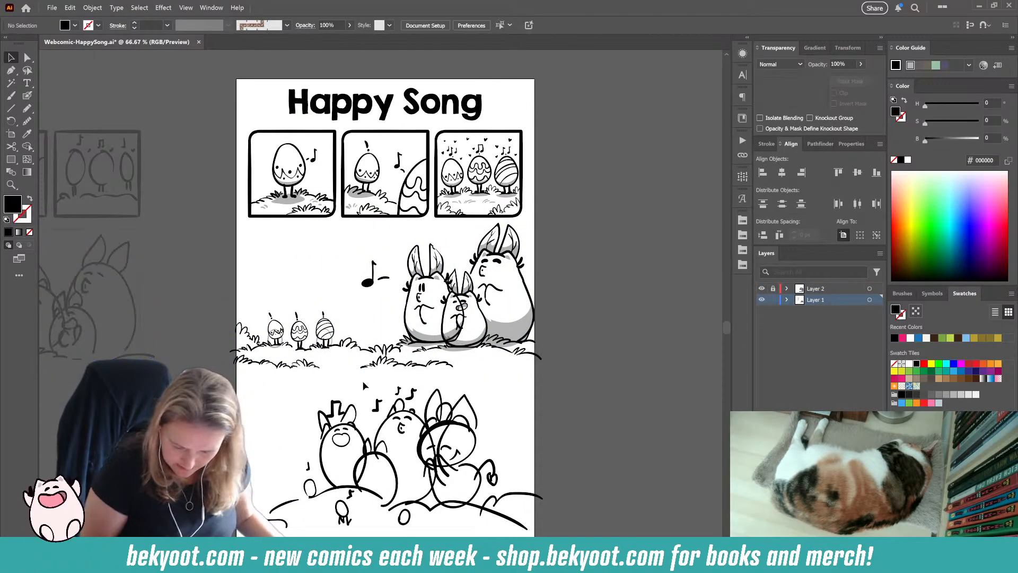
# Step: Set the opacity of the bottom row's rough sketch group to 30% and deselect it
pyautogui.moveTo(523, 355); pyautogui.dragTo(506, 308)
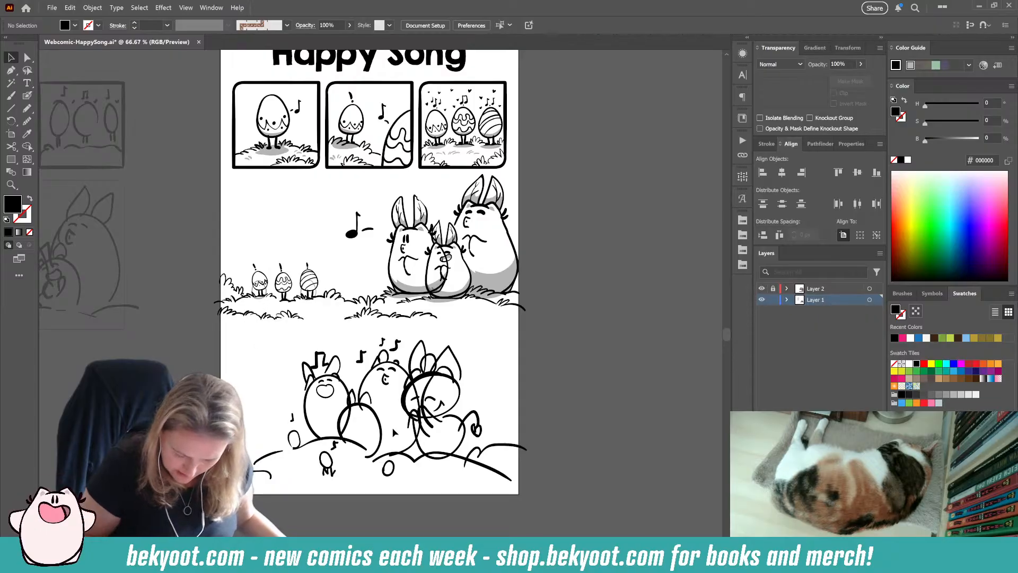
pyautogui.click(442, 377)
pyautogui.click(441, 377)
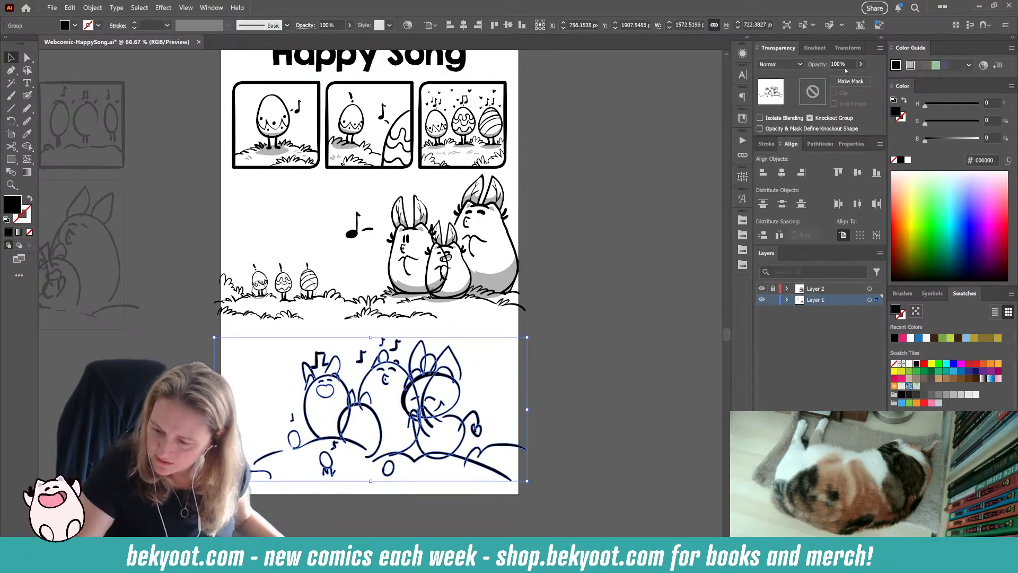
pyautogui.write('30')
pyautogui.press('Return')
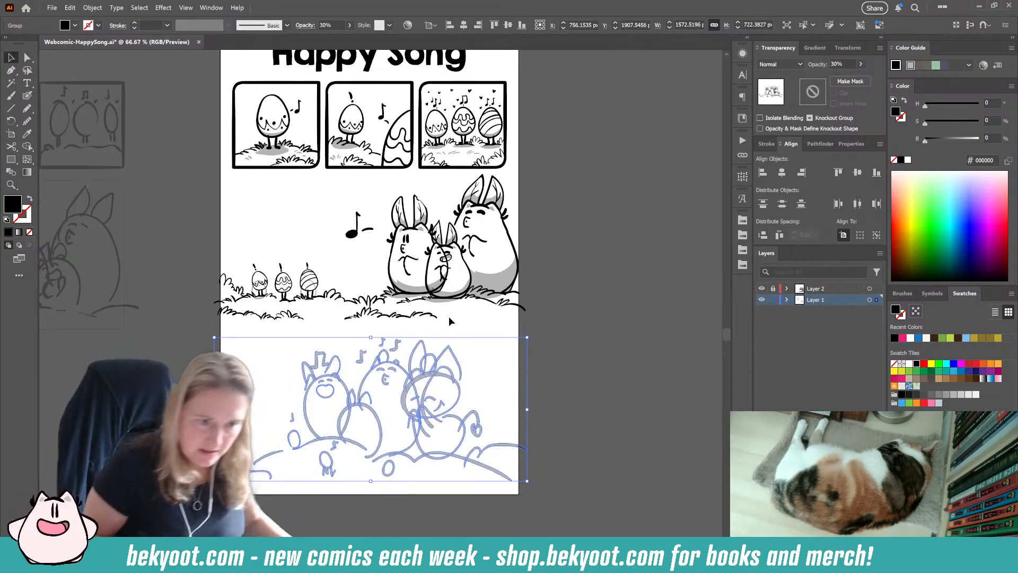
pyautogui.click(567, 310)
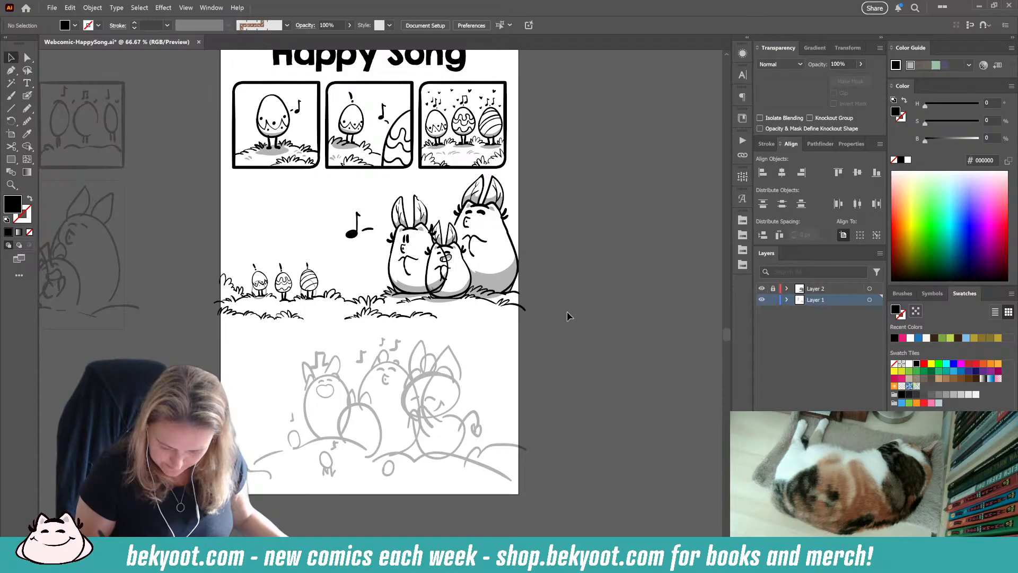
pyautogui.click(431, 422)
pyautogui.doubleClick(430, 421)
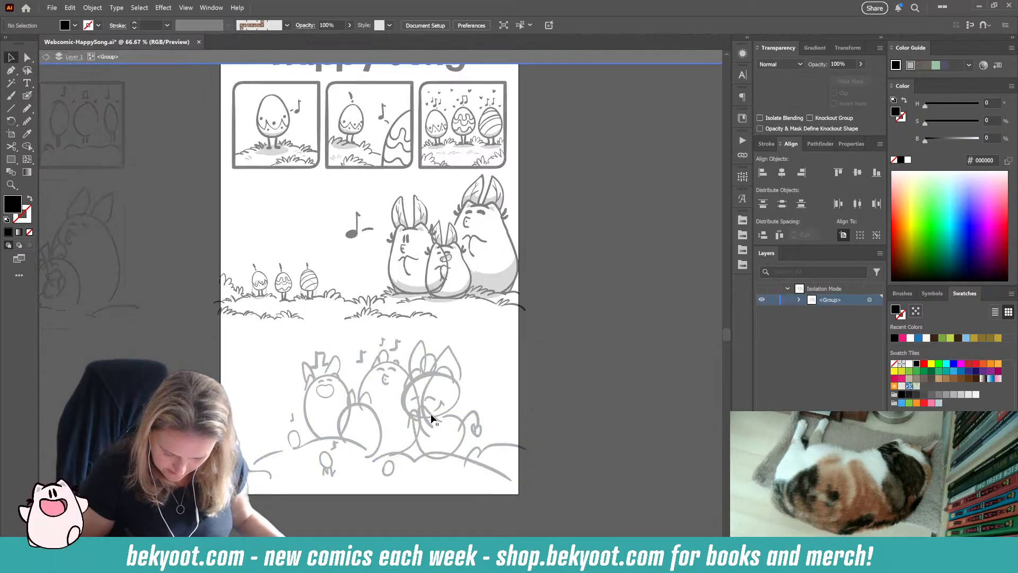
pyautogui.doubleClick(546, 352)
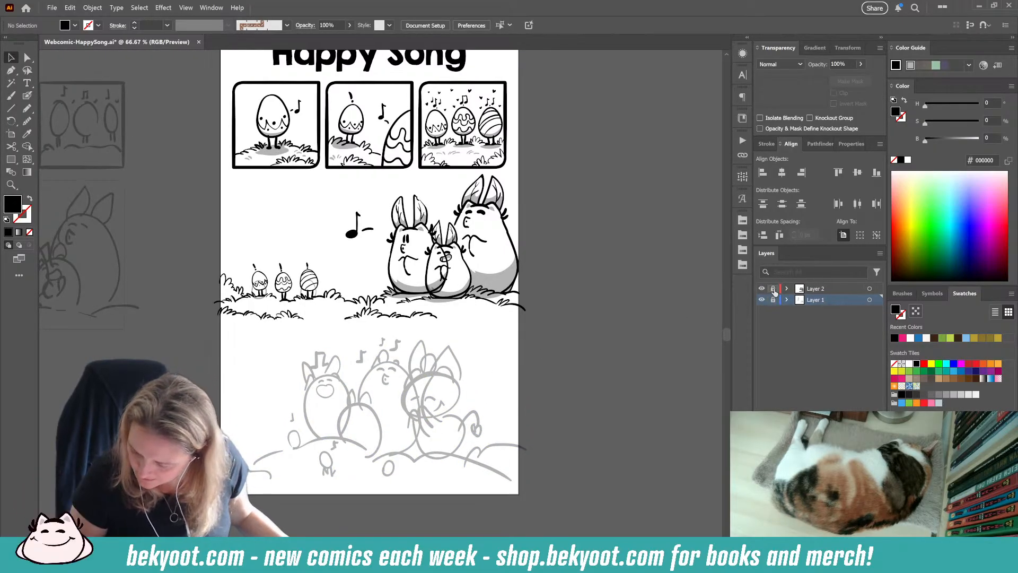
# Step: Unlock Layer 2 and make it active, then select the small striped egg in the second row and clear the selection
pyautogui.click(808, 290)
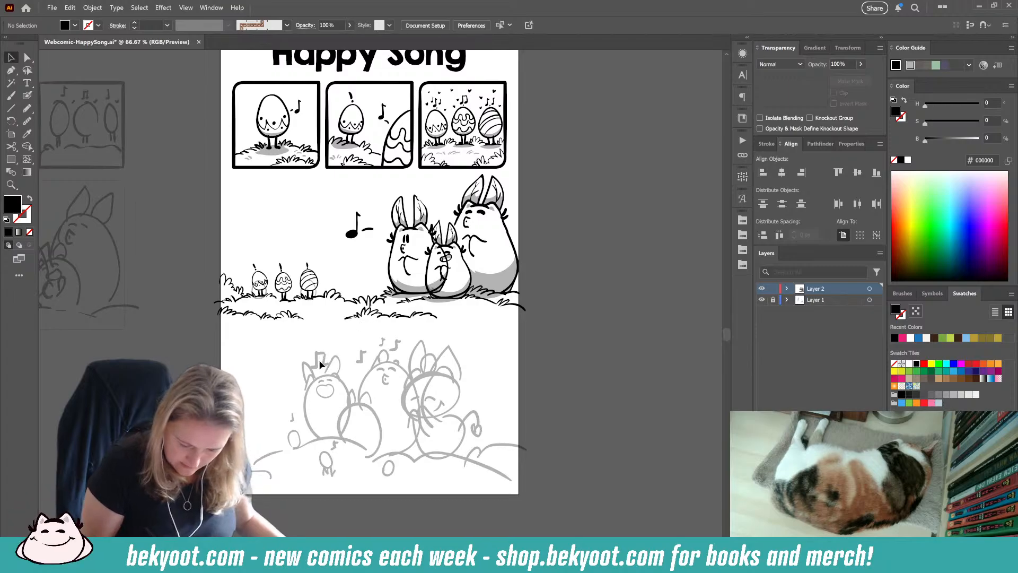
pyautogui.click(259, 289)
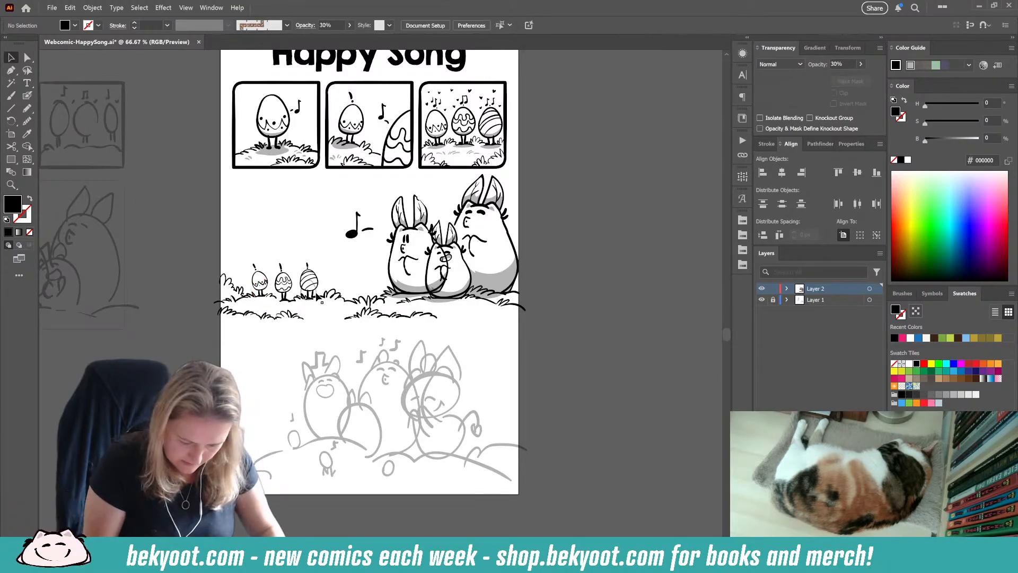
pyautogui.click(320, 304)
pyautogui.click(316, 294)
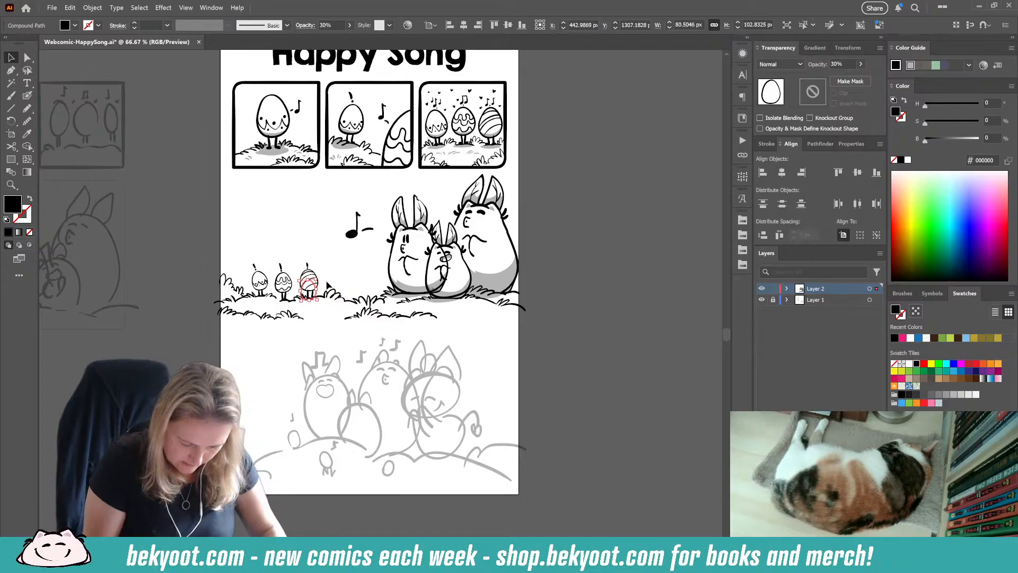
pyautogui.press('Delete')
# Step: Bring the bottom row's sketch into view, switch to the Blob Brush tool for inking and save the document
pyautogui.scroll(3, 564, 265)
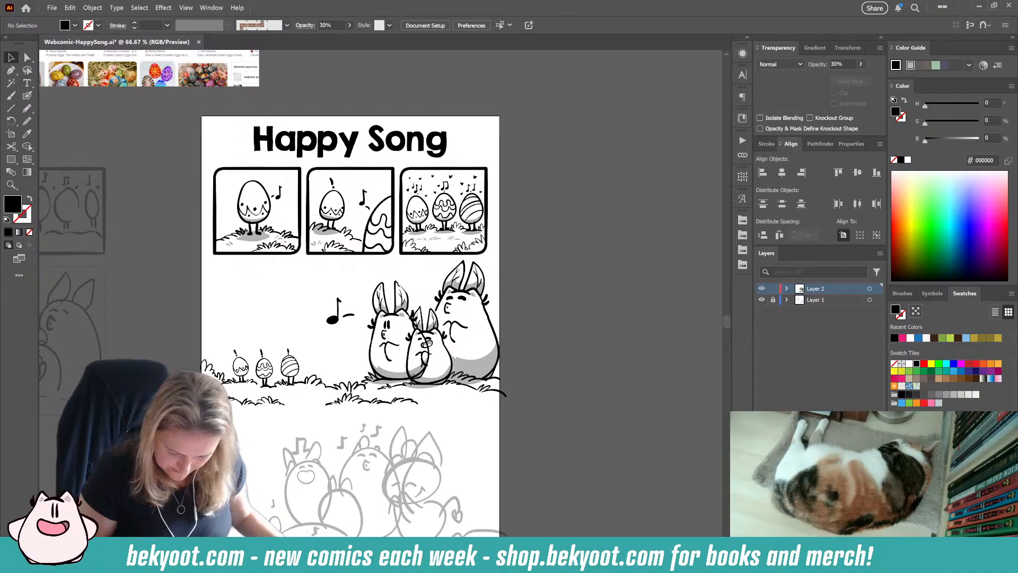
pyautogui.moveTo(439, 420); pyautogui.dragTo(427, 302)
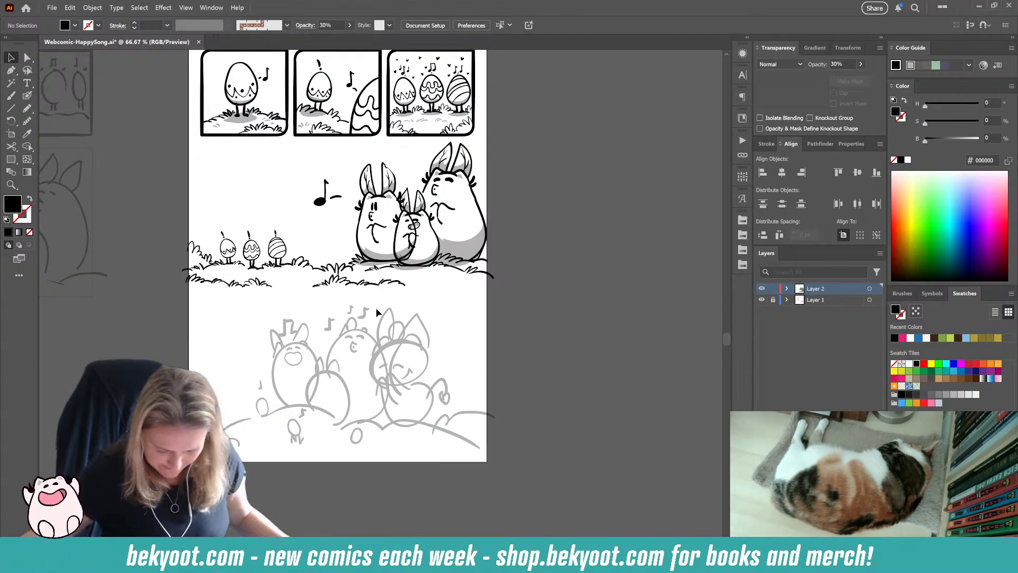
pyautogui.scroll(1, 330, 351)
pyautogui.moveTo(331, 348); pyautogui.dragTo(358, 319)
pyautogui.click(27, 95)
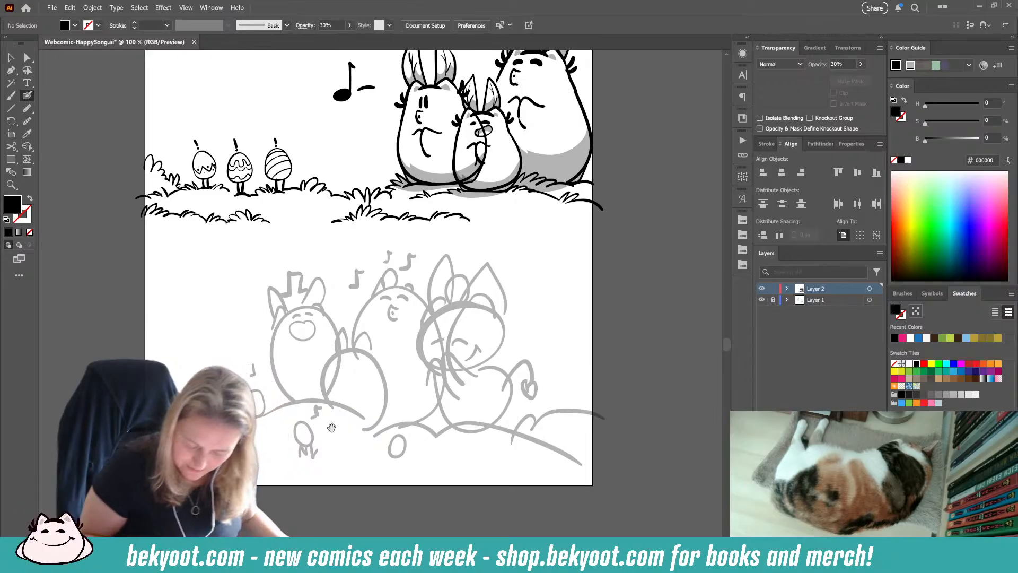
pyautogui.moveTo(320, 383); pyautogui.dragTo(306, 369)
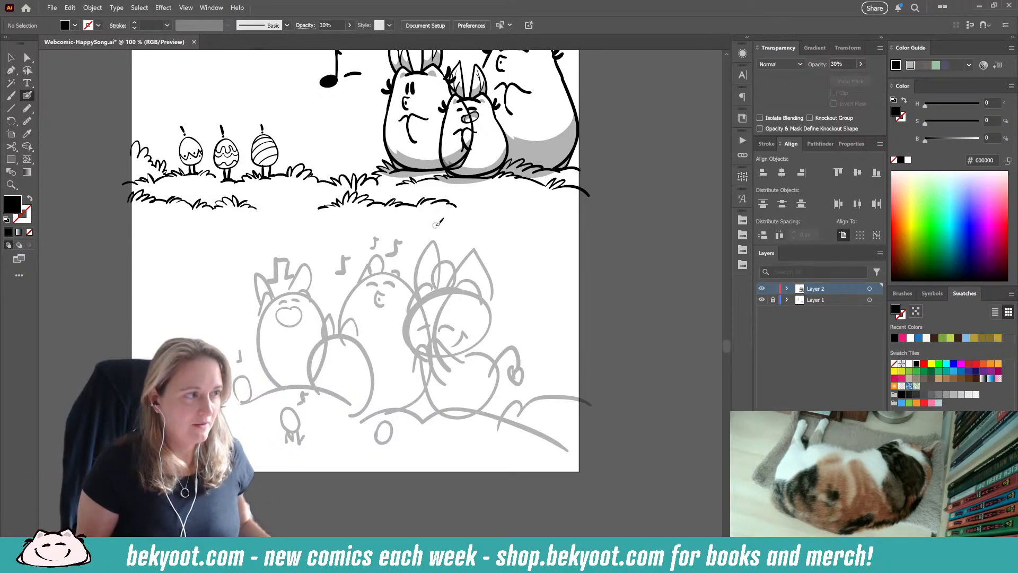
pyautogui.hotkey('ctrl', 's')
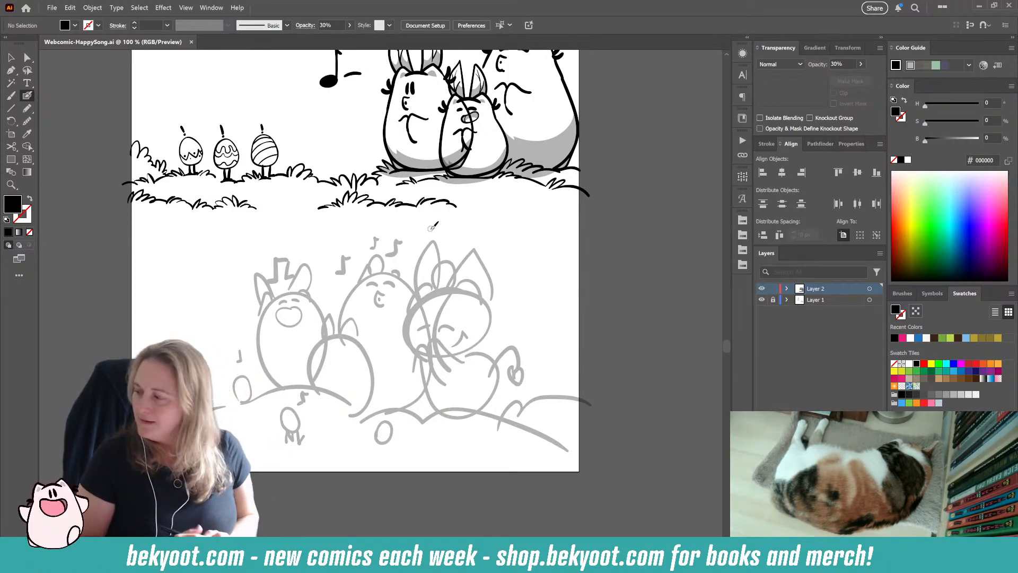
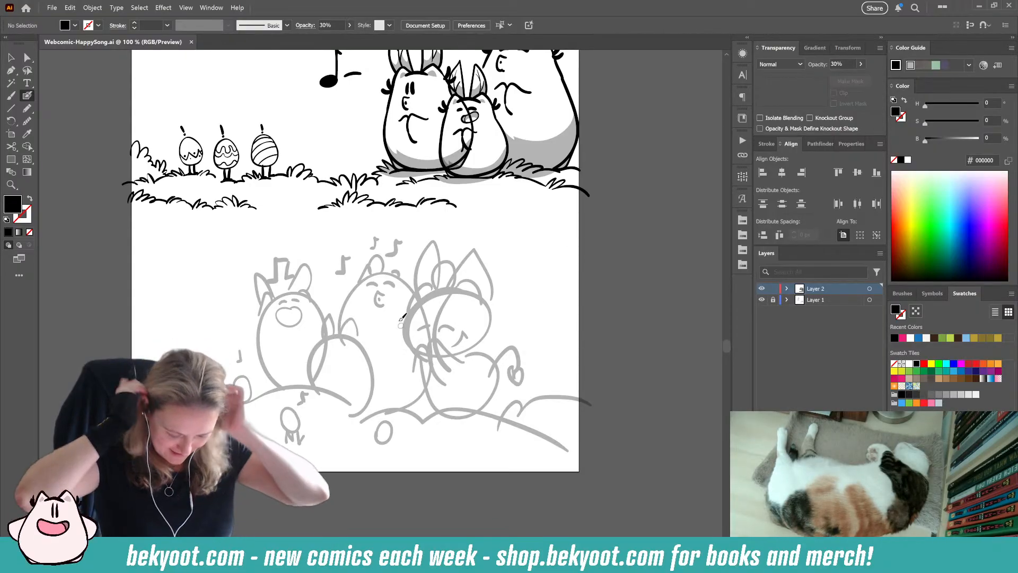
# Step: Ink a strip of grass blades along the hill slope at the far left of the bottom row's sketch
pyautogui.moveTo(331, 379); pyautogui.dragTo(343, 329)
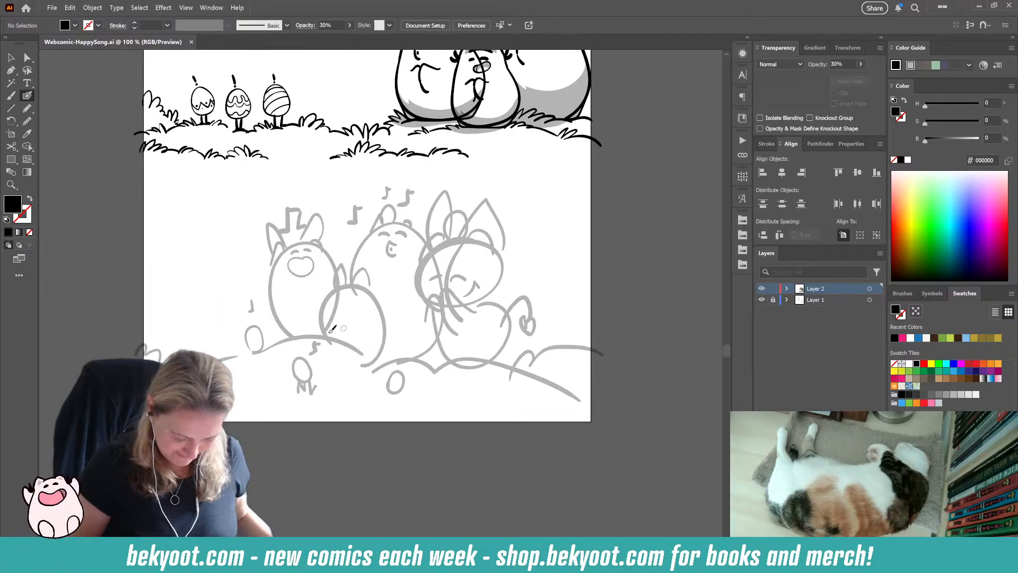
pyautogui.moveTo(307, 380); pyautogui.dragTo(349, 379)
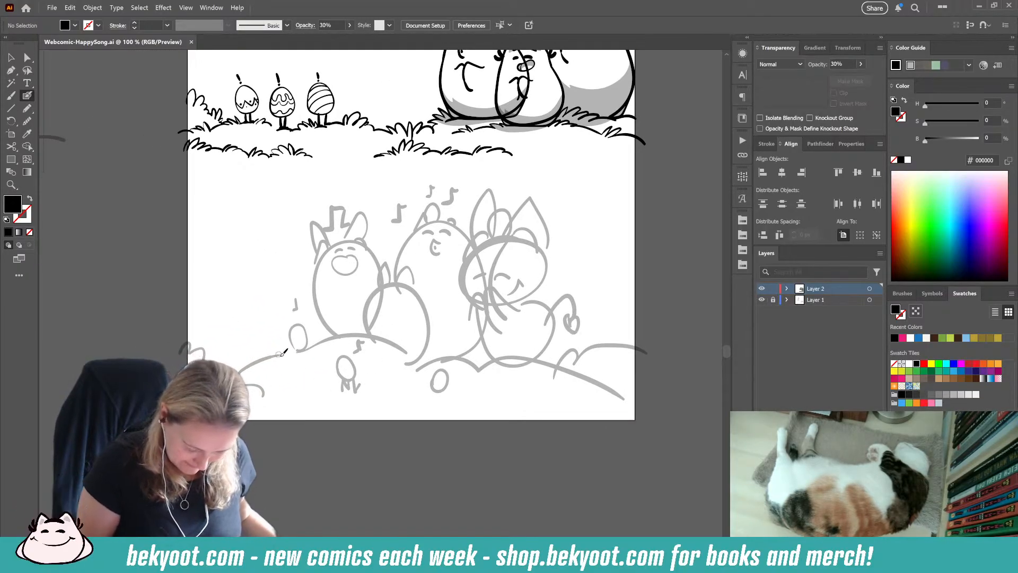
pyautogui.moveTo(284, 352); pyautogui.dragTo(234, 370)
# Step: Set the opacity of the newly inked grass to 100% and clear the selection
pyautogui.keyDown('ctrl'); pyautogui.click(276, 349); pyautogui.keyUp('ctrl')
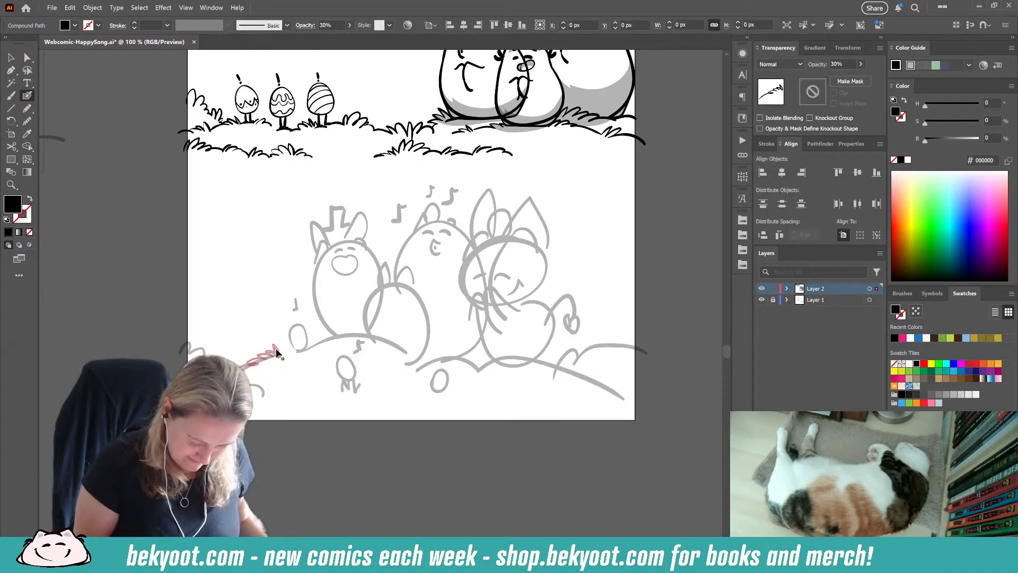
pyautogui.click(818, 64)
pyautogui.write('1')
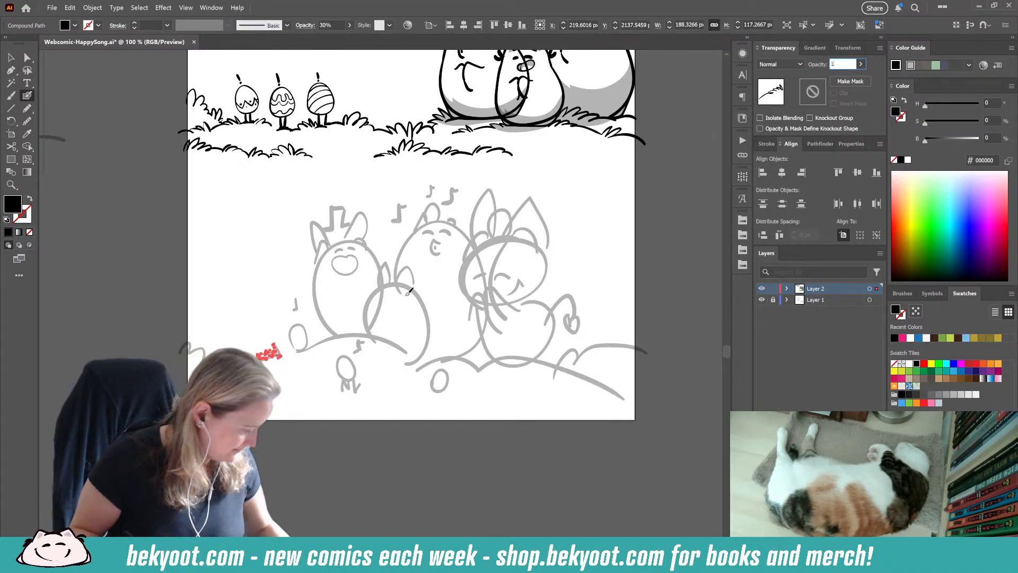
pyautogui.write('00')
pyautogui.press('Return')
pyautogui.hotkey('ctrl', 'shift', 'a')
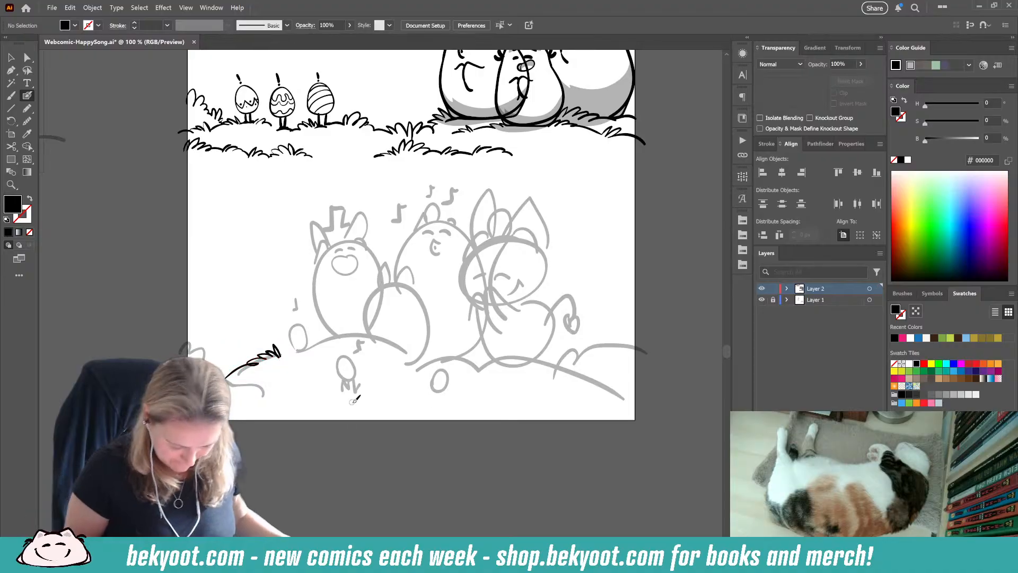
pyautogui.hscroll(2, 324, 327)
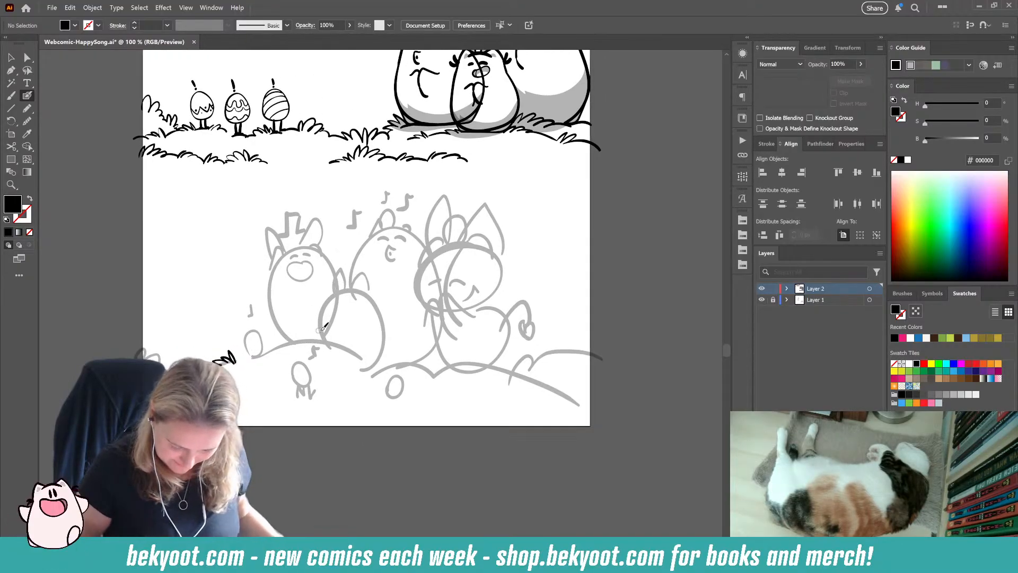
pyautogui.scroll(1, 311, 270)
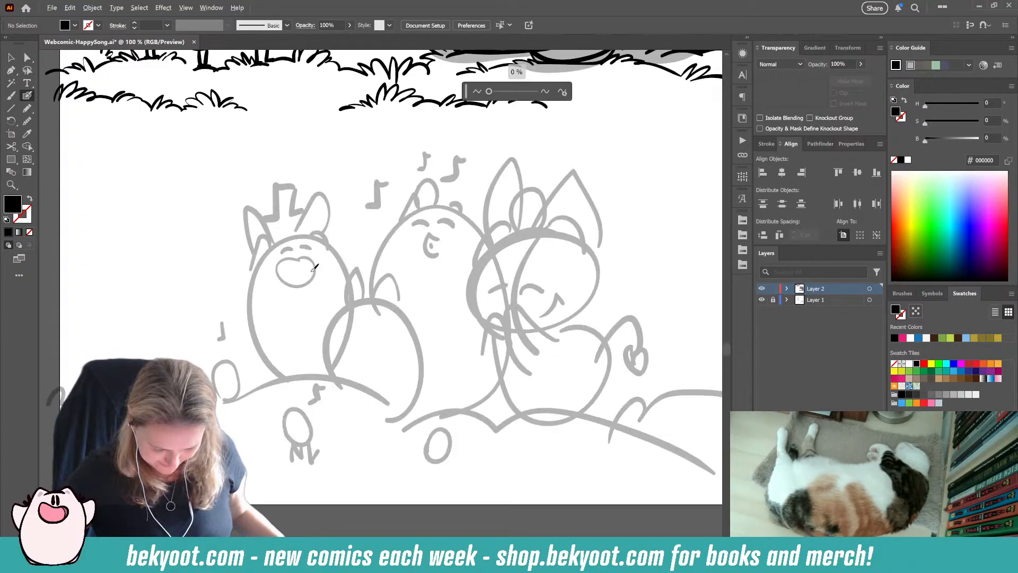
pyautogui.scroll(2, 323, 318)
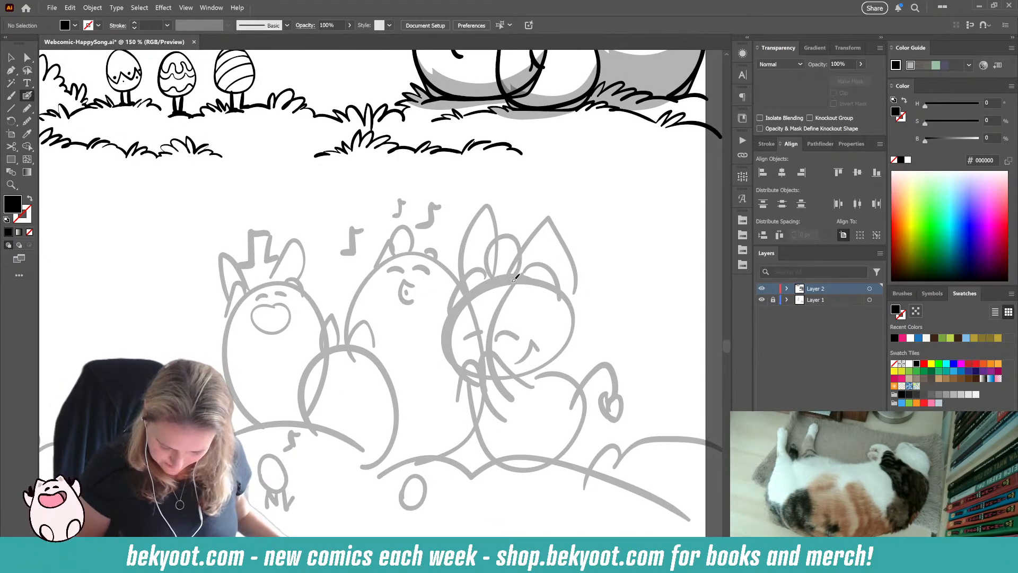
pyautogui.moveTo(516, 276)
pyautogui.mouseDown()
pyautogui.moveTo(469, 292)
pyautogui.moveTo(457, 311)
pyautogui.moveTo(498, 276)
pyautogui.moveTo(443, 344)
pyautogui.mouseUp()
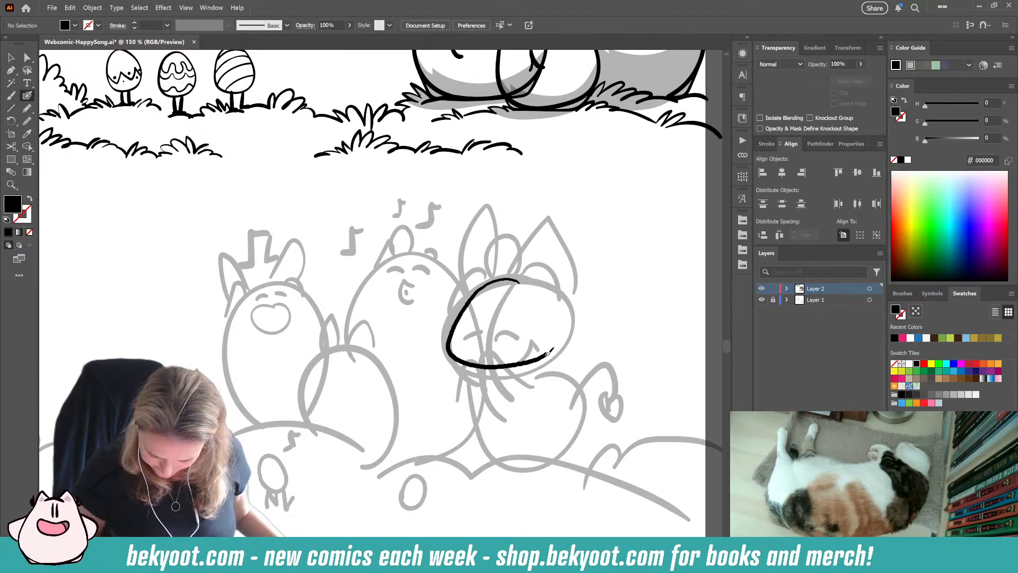
pyautogui.moveTo(552, 351); pyautogui.dragTo(554, 349)
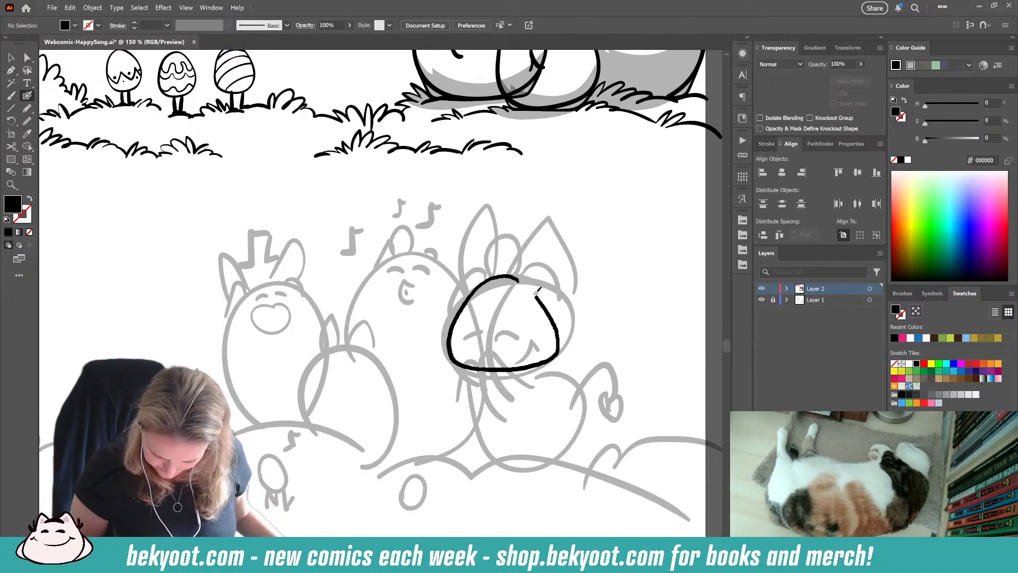
pyautogui.moveTo(536, 294); pyautogui.dragTo(474, 284)
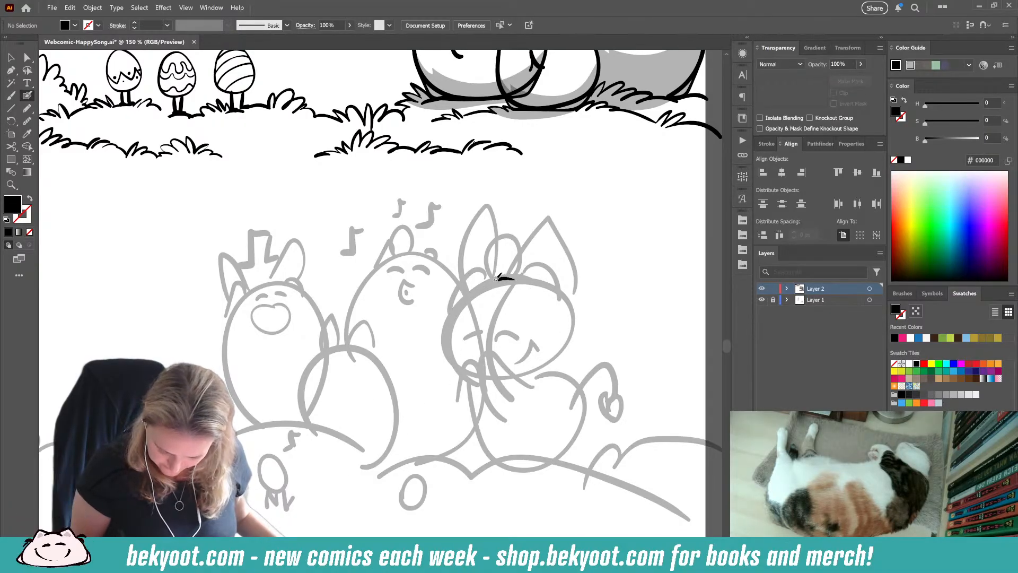
# Step: Ink a rounded, flat-bottomed head outline on the pointy-eared character at the right and enlarge it to about 254 × 225 px
pyautogui.moveTo(497, 277)
pyautogui.mouseDown()
pyautogui.moveTo(451, 328)
pyautogui.moveTo(453, 365)
pyautogui.moveTo(509, 370)
pyautogui.moveTo(543, 354)
pyautogui.mouseUp()
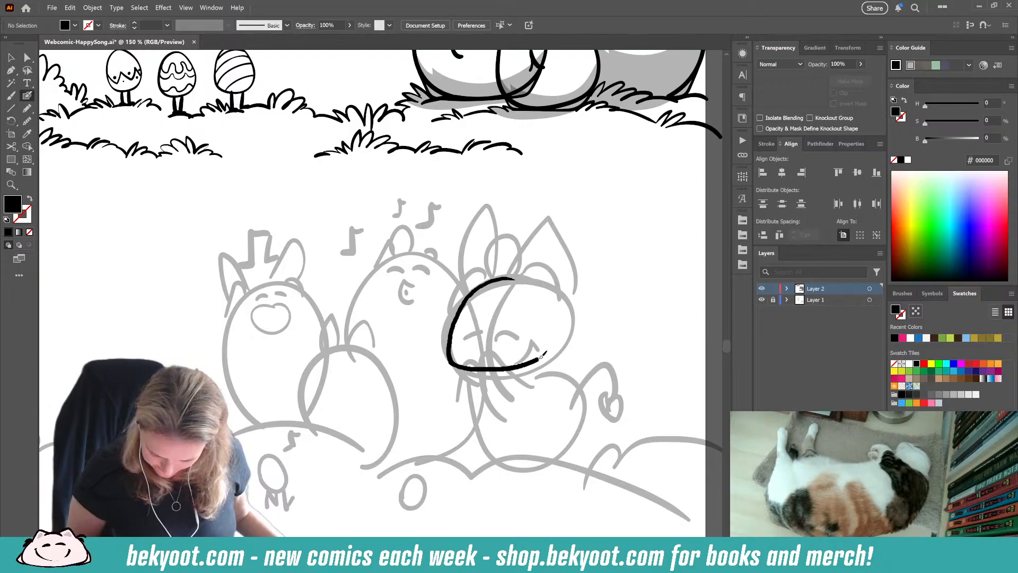
pyautogui.moveTo(550, 312)
pyautogui.mouseDown()
pyautogui.moveTo(526, 285)
pyautogui.moveTo(502, 278)
pyautogui.mouseUp()
pyautogui.keyDown('ctrl'); pyautogui.click(529, 364); pyautogui.keyUp('ctrl')
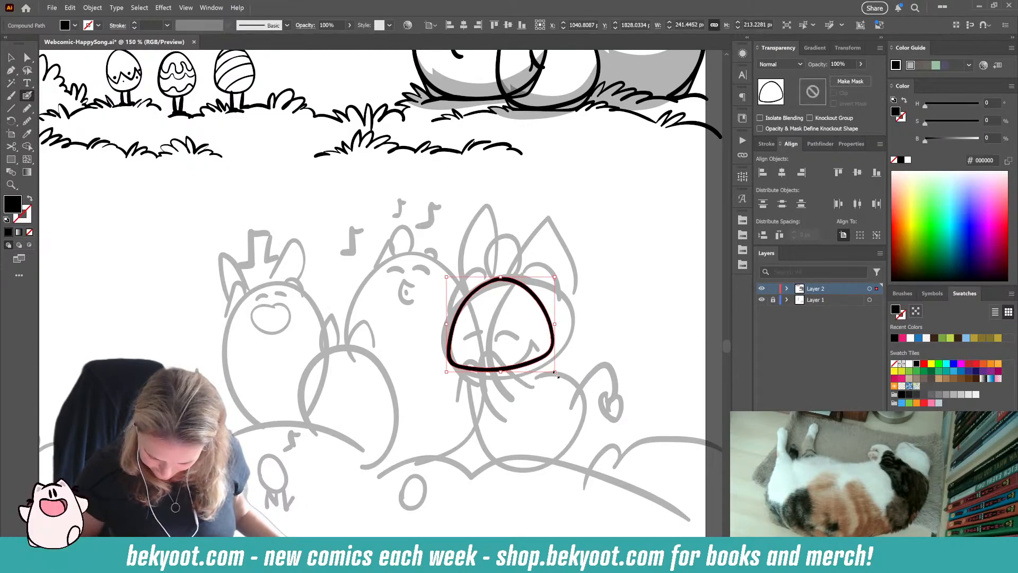
pyautogui.moveTo(554, 371); pyautogui.dragTo(560, 377)
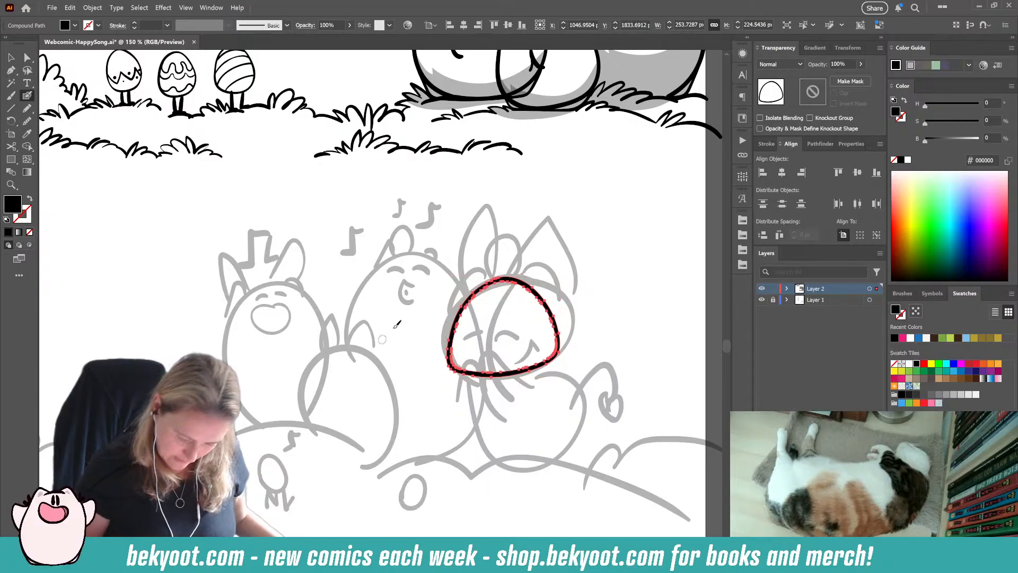
# Step: Smooth the top of the inked head outline with the Smooth tool, then return to the Blob Brush and deselect
pyautogui.press('F2')
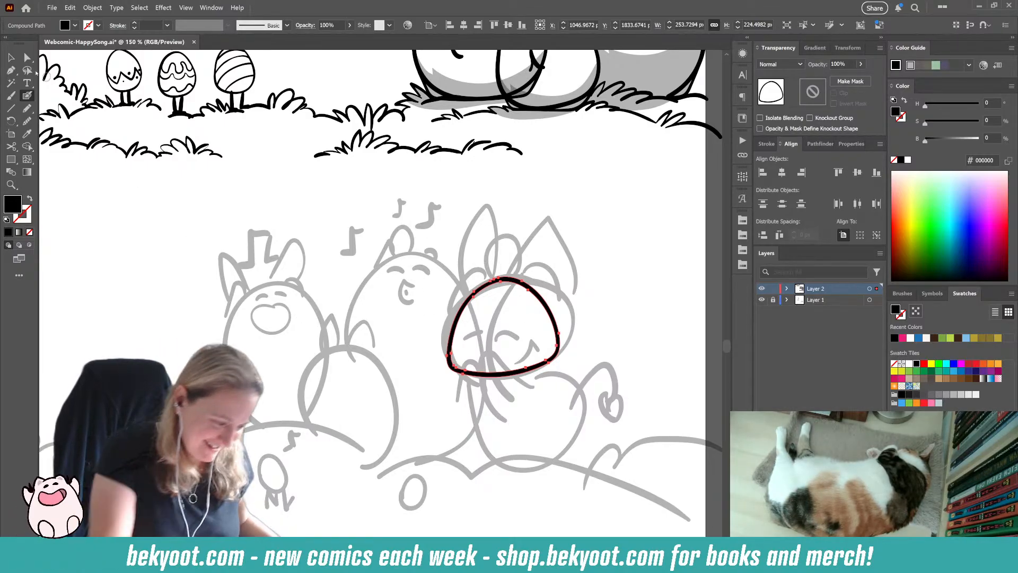
pyautogui.click(12, 58)
pyautogui.click(211, 321)
pyautogui.click(544, 304)
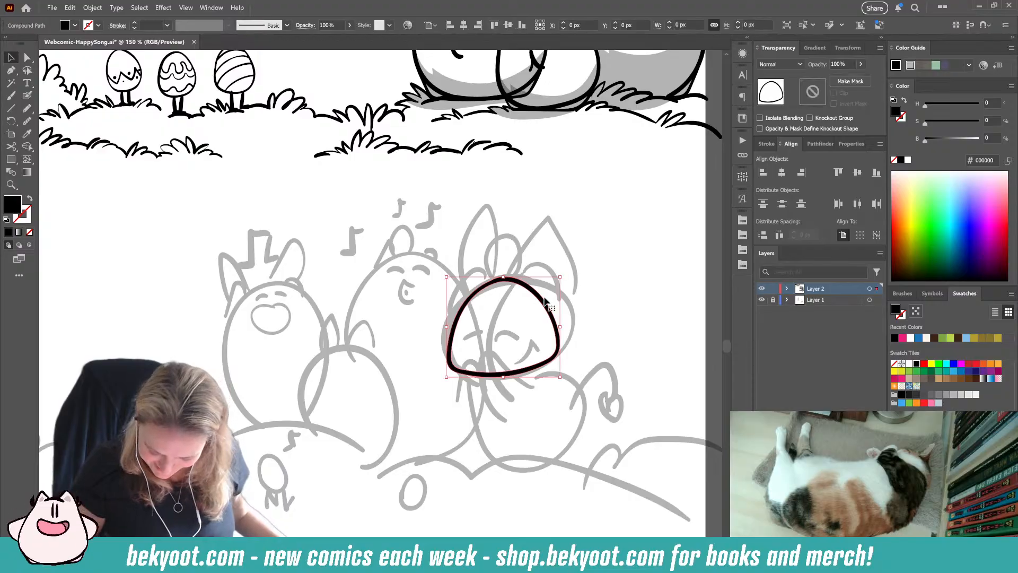
pyautogui.click(27, 121)
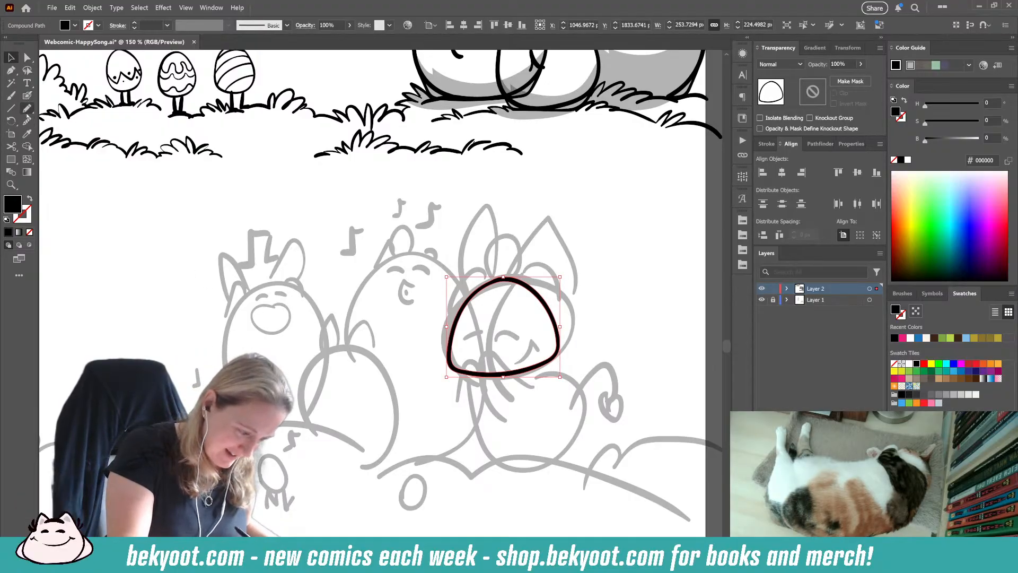
pyautogui.moveTo(495, 281); pyautogui.dragTo(514, 279)
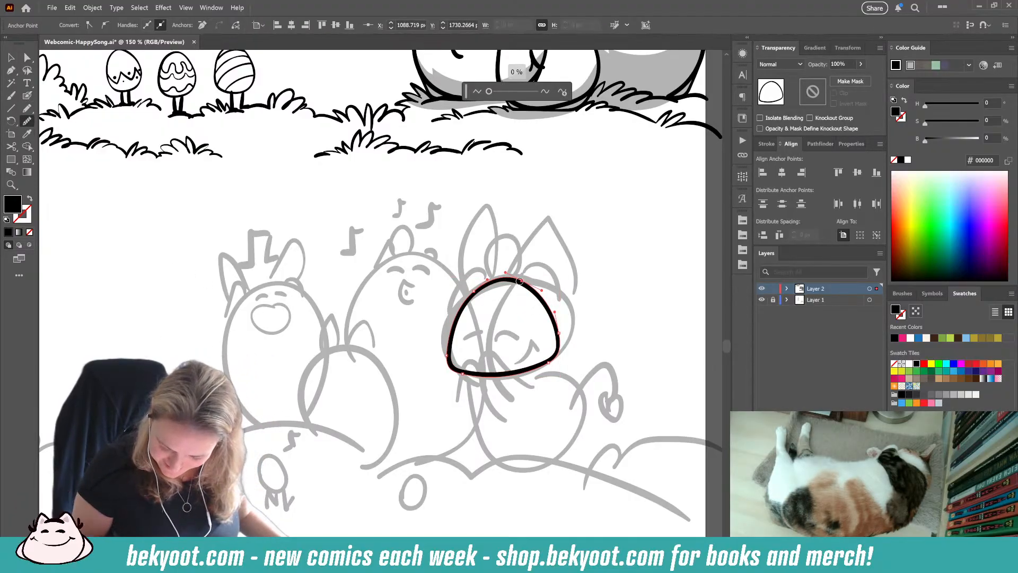
pyautogui.click(27, 96)
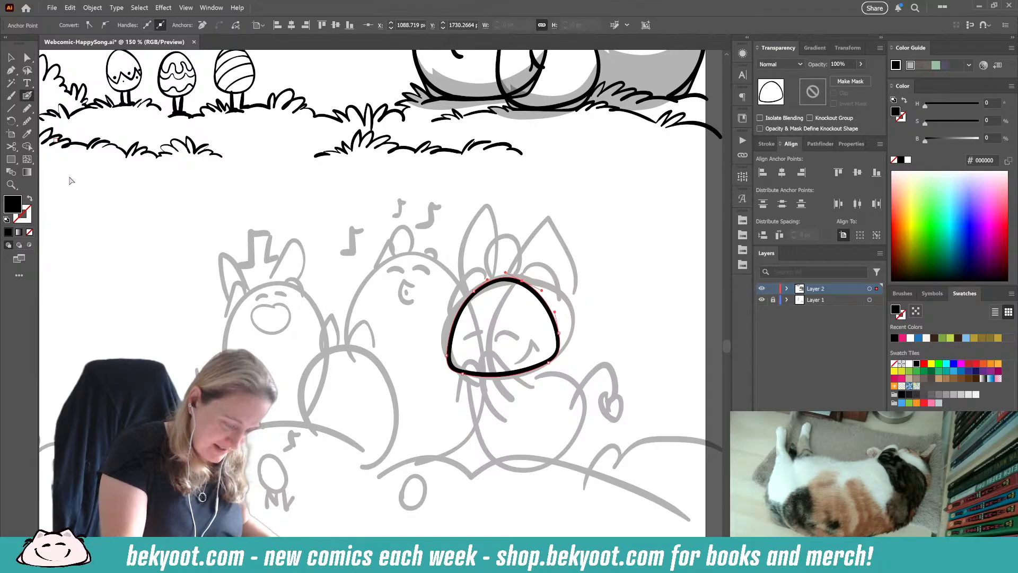
pyautogui.hotkey('ctrl', 'shift', 'a')
pyautogui.moveTo(549, 314); pyautogui.dragTo(554, 330)
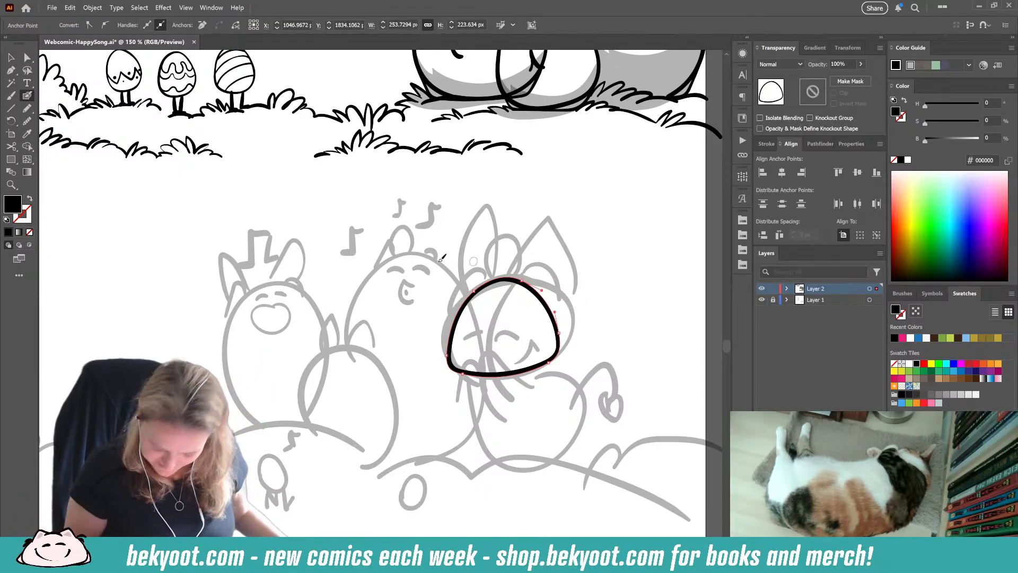
# Step: Rotate the head outline slightly clockwise, deselect it and switch back to the Blob Brush
pyautogui.click(11, 58)
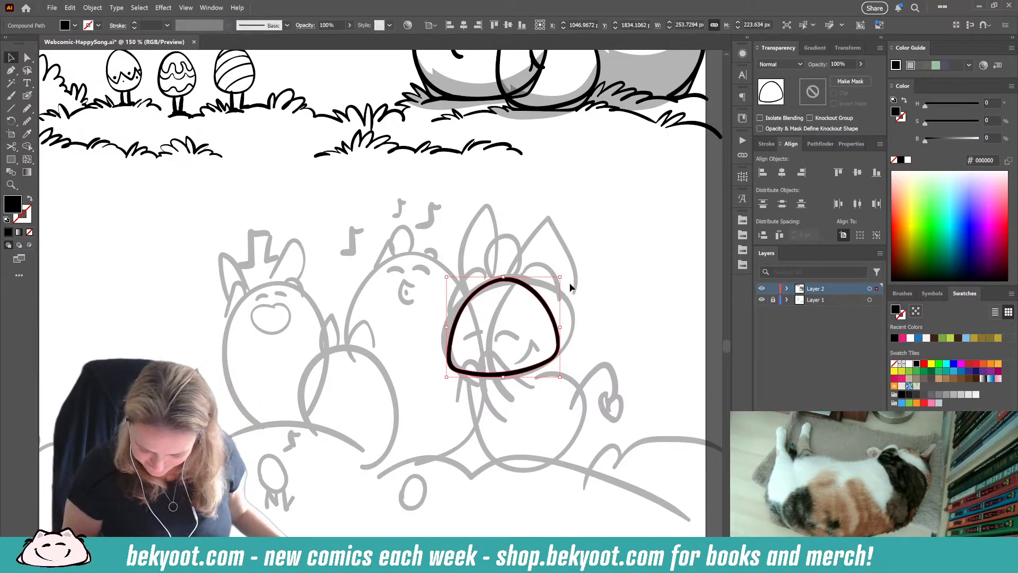
pyautogui.moveTo(570, 289); pyautogui.dragTo(575, 315)
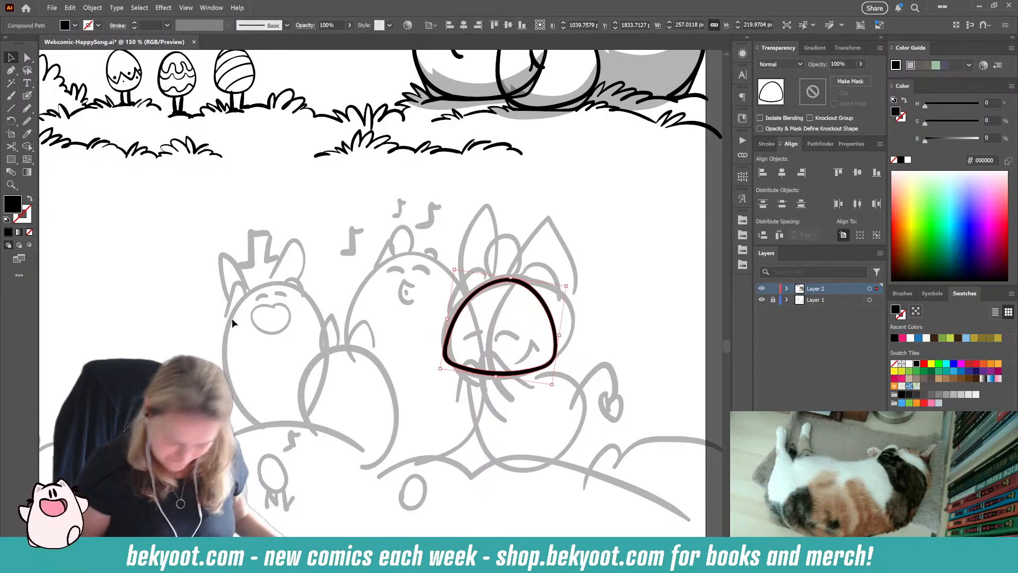
pyautogui.hotkey('ctrl', 'shift', 'a')
pyautogui.hotkey('shift', 'b')
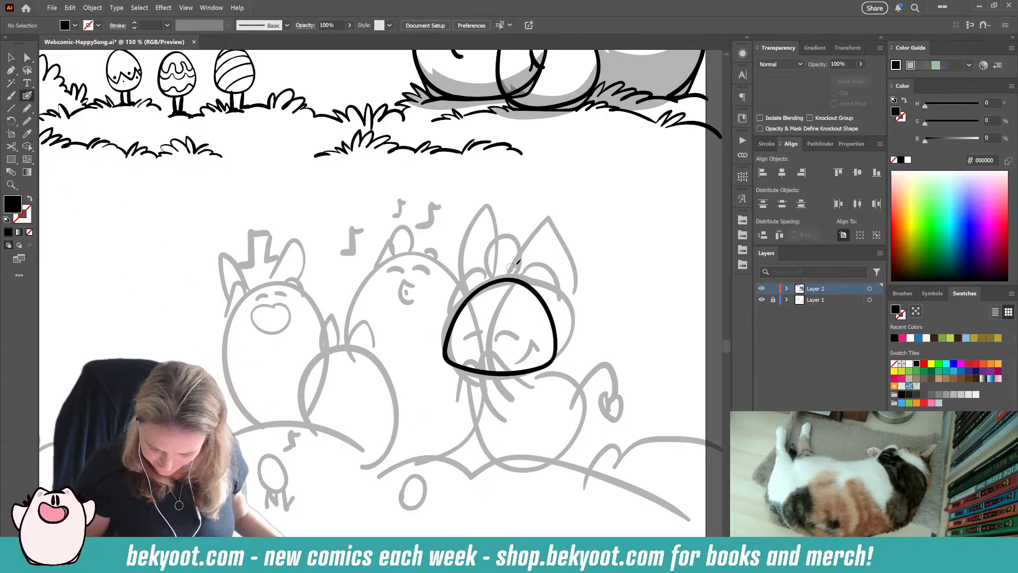
# Step: Ink a curved vertical line through the head and group it with the head outline and the inked grass
pyautogui.moveTo(512, 268); pyautogui.dragTo(497, 393)
pyautogui.hotkey('shift', 'x')
pyautogui.keyDown('ctrl'); pyautogui.click(487, 312); pyautogui.keyUp('ctrl')
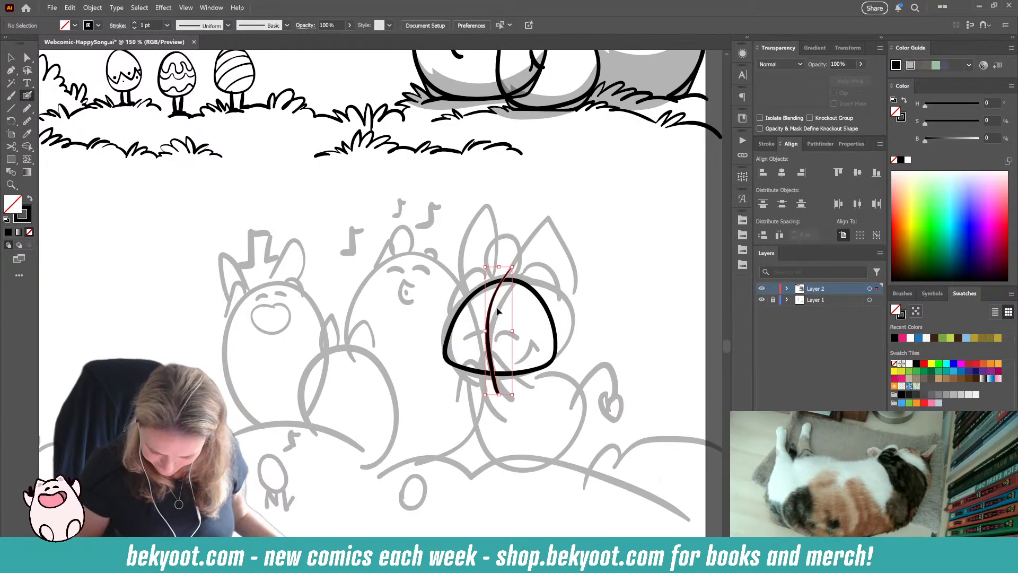
pyautogui.keyDown('ctrl'); pyautogui.keyDown('shift'); pyautogui.click(535, 295); pyautogui.keyUp('shift'); pyautogui.keyUp('ctrl')
pyautogui.keyDown('ctrl'); pyautogui.keyDown('shift'); pyautogui.click(133, 462); pyautogui.keyUp('shift'); pyautogui.keyUp('ctrl')
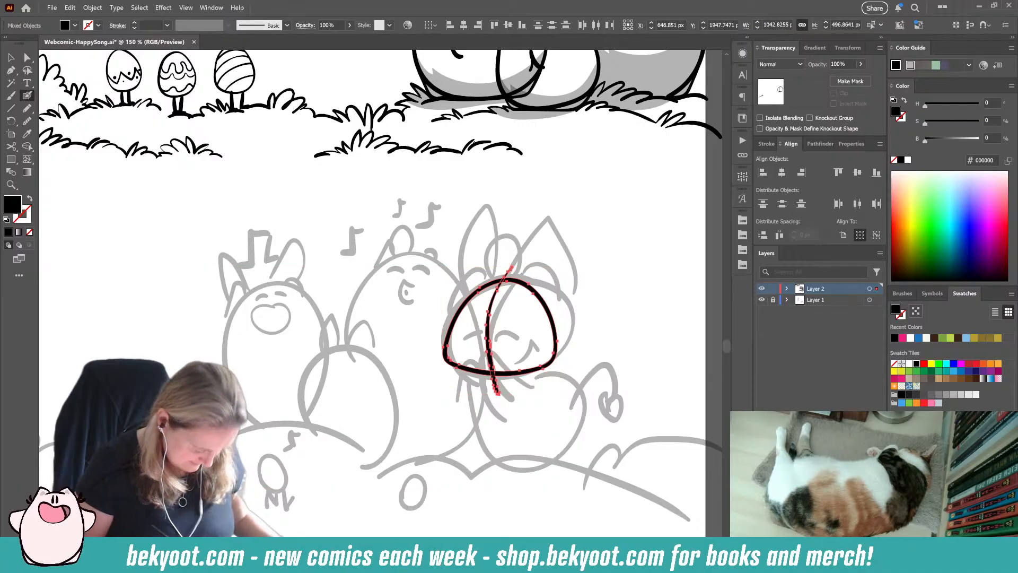
pyautogui.hotkey('ctrl', 'g')
# Step: Isolate the new group, group the head outline with its vertical line inside it, and clear the selection
pyautogui.keyDown('ctrl'); pyautogui.doubleClick(509, 375); pyautogui.keyUp('ctrl')
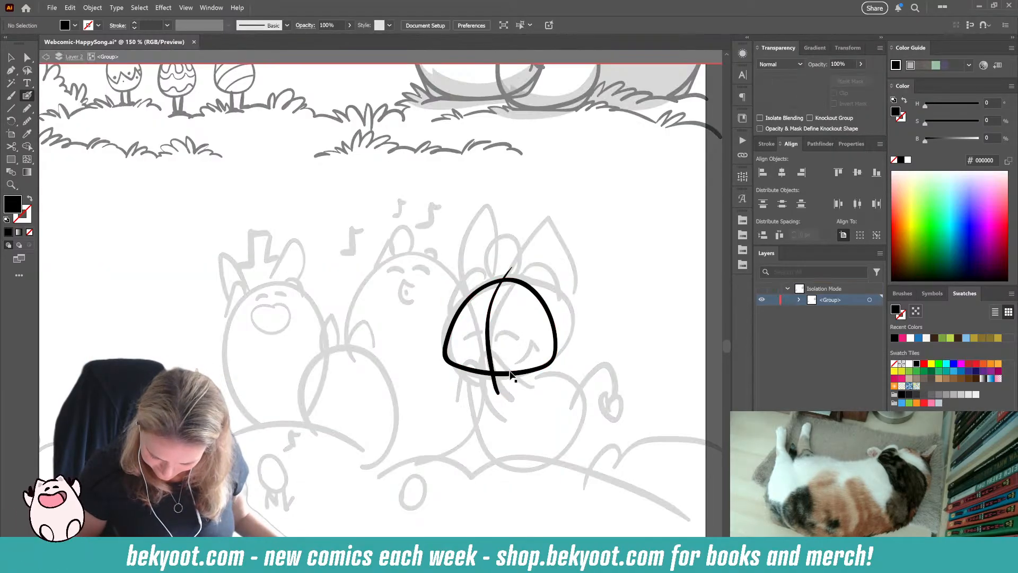
pyautogui.keyDown('ctrl'); pyautogui.click(498, 297); pyautogui.keyUp('ctrl')
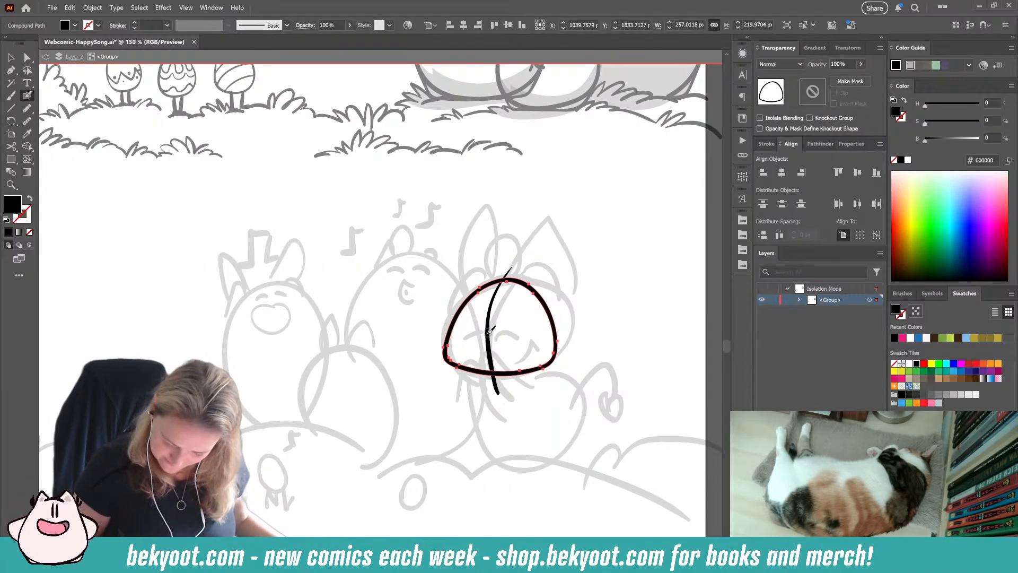
pyautogui.keyDown('ctrl'); pyautogui.keyDown('shift'); pyautogui.click(534, 294); pyautogui.keyUp('shift'); pyautogui.keyUp('ctrl')
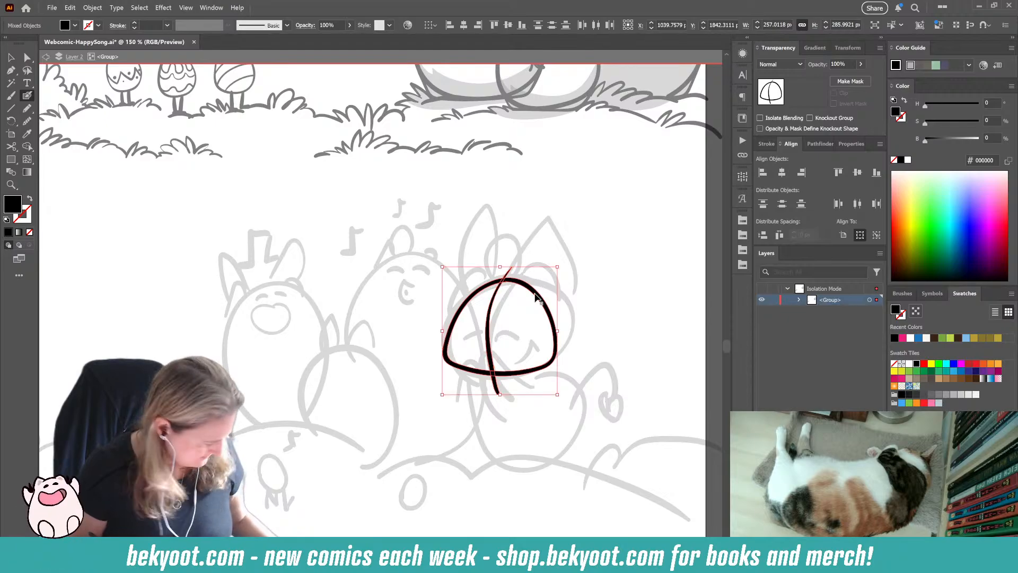
pyautogui.hotkey('ctrl', 'g')
pyautogui.keyDown('ctrl'); pyautogui.click(575, 300); pyautogui.keyUp('ctrl')
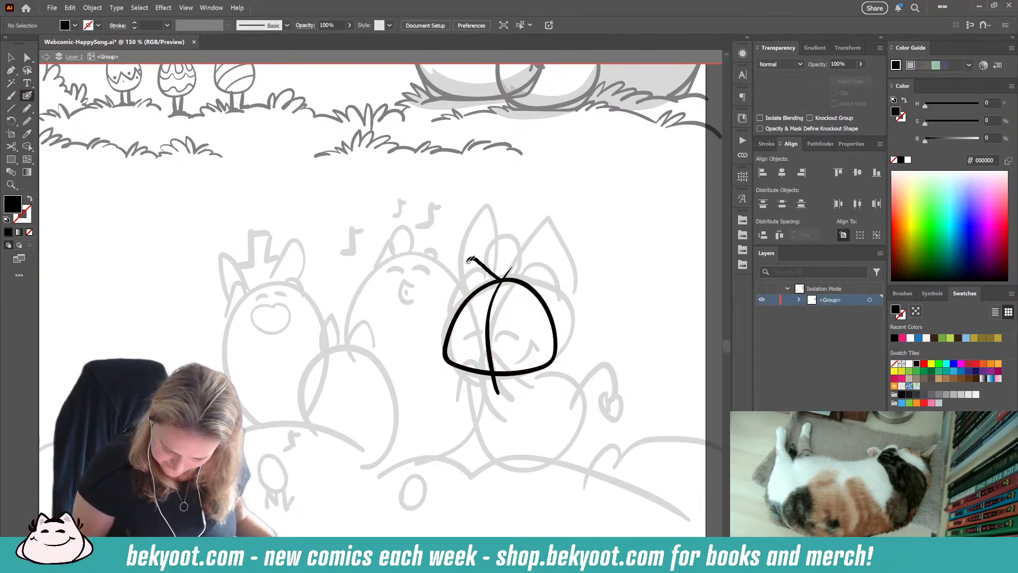
# Step: Ink two pointed ears on top of the head, running down both sides of the outline
pyautogui.moveTo(469, 260); pyautogui.dragTo(445, 339)
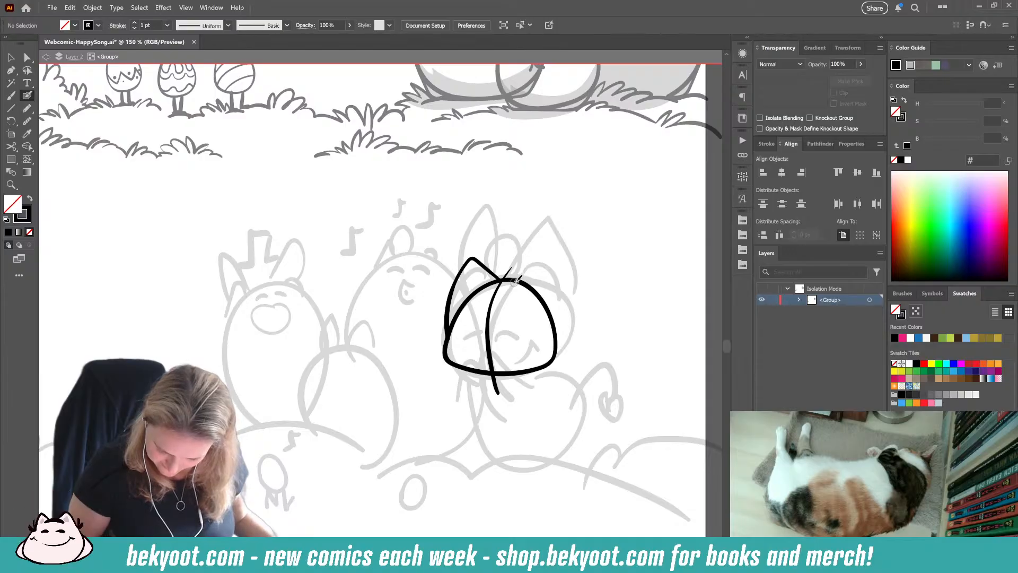
pyautogui.moveTo(556, 272); pyautogui.dragTo(567, 312)
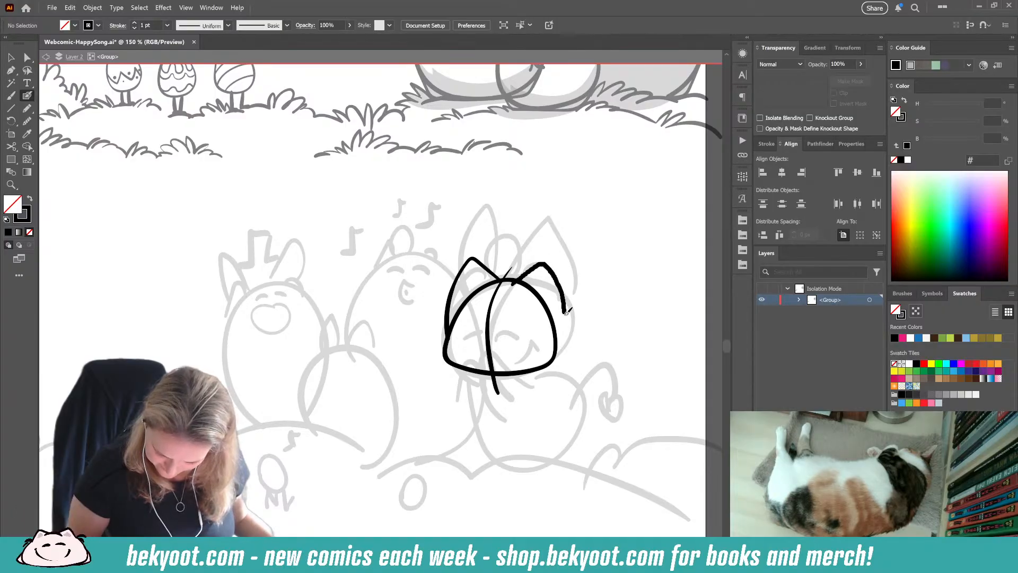
pyautogui.moveTo(554, 351); pyautogui.dragTo(552, 355)
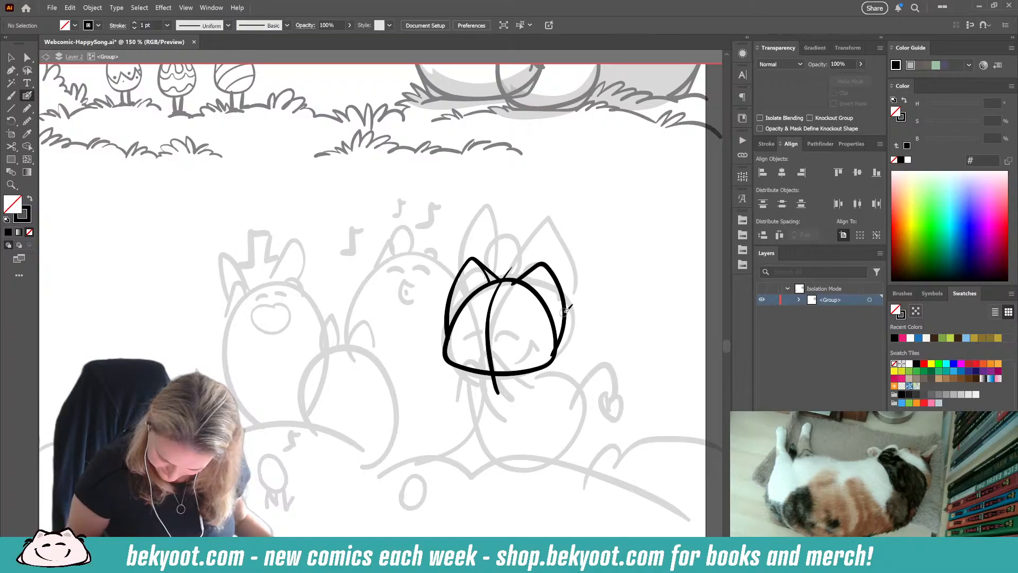
pyautogui.moveTo(552, 348)
pyautogui.mouseDown()
pyautogui.moveTo(520, 284)
pyautogui.moveTo(556, 336)
pyautogui.mouseUp()
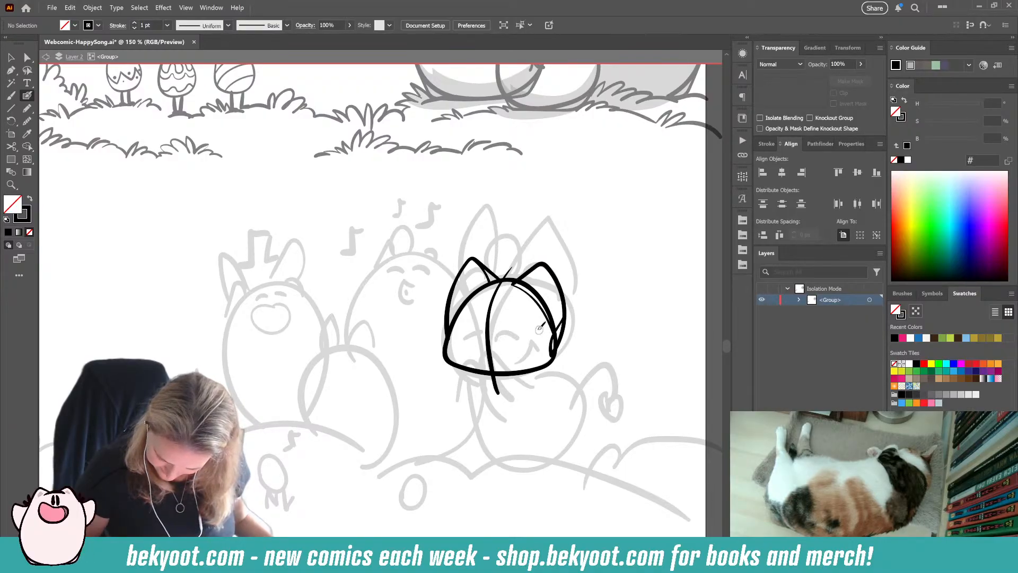
# Step: Ink black fur tufts on both cheeks of the head, undoing stray strokes along the way
pyautogui.moveTo(447, 337)
pyautogui.mouseDown()
pyautogui.moveTo(439, 324)
pyautogui.moveTo(445, 353)
pyautogui.moveTo(434, 351)
pyautogui.mouseUp()
pyautogui.hotkey('ctrl', 'z')
pyautogui.hotkey('ctrl', 'z')
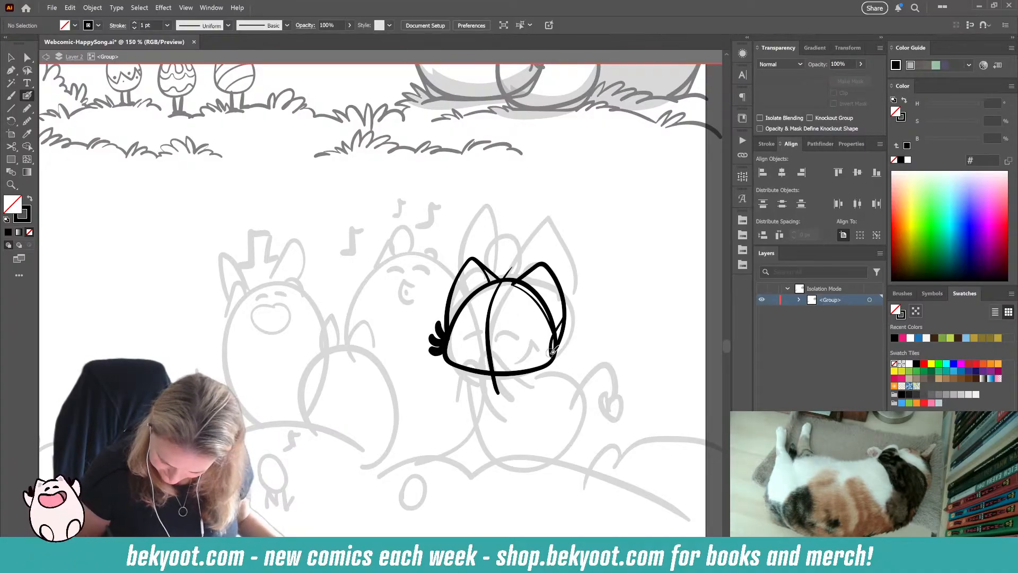
pyautogui.moveTo(553, 351)
pyautogui.mouseDown()
pyautogui.moveTo(567, 335)
pyautogui.moveTo(563, 369)
pyautogui.mouseUp()
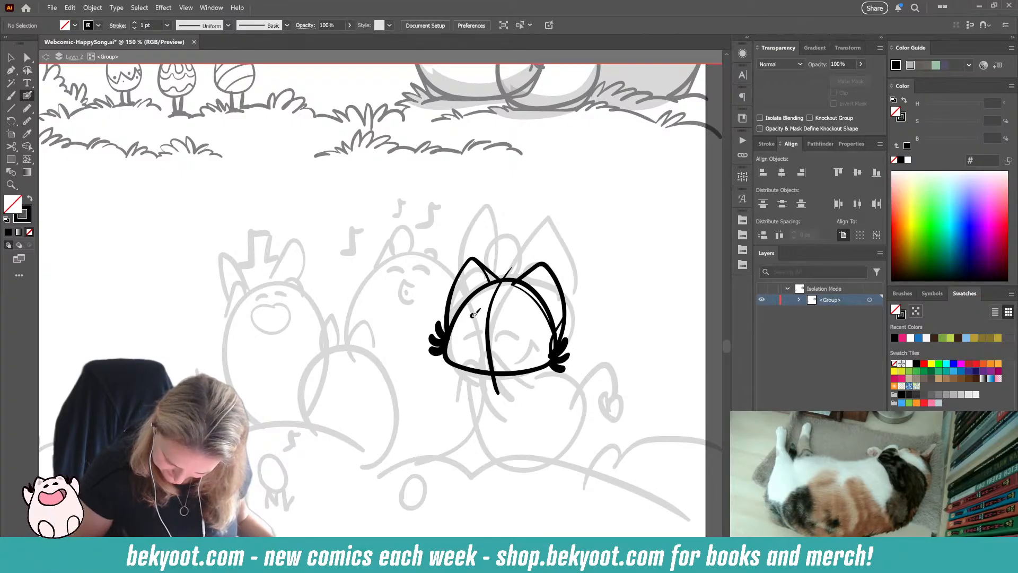
# Step: Ink two thick horizontal stripes on the forehead and a pair of closed, curved eyes below them
pyautogui.moveTo(474, 314)
pyautogui.mouseDown()
pyautogui.moveTo(515, 315)
pyautogui.moveTo(480, 300)
pyautogui.moveTo(496, 291)
pyautogui.moveTo(519, 300)
pyautogui.mouseUp()
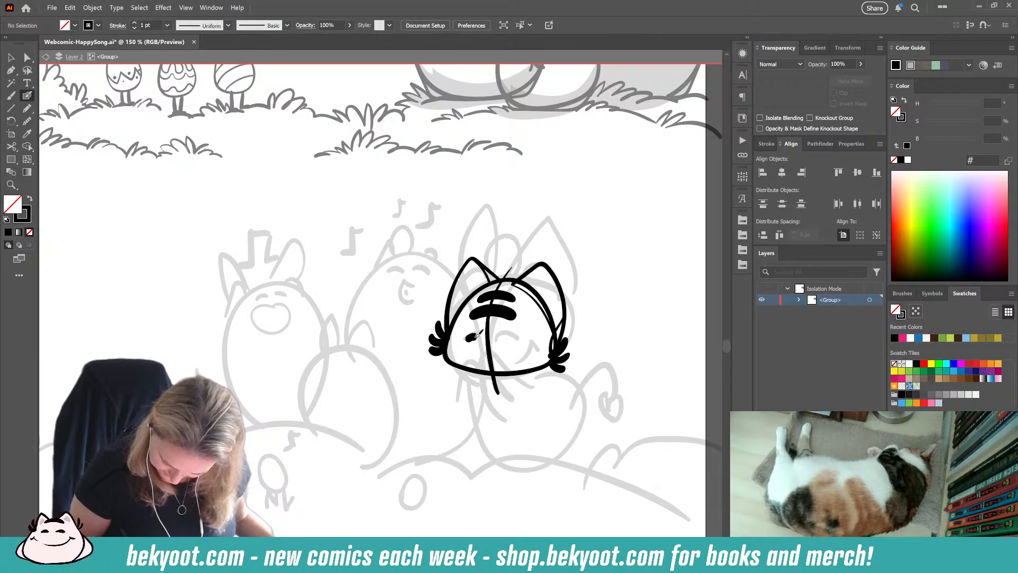
pyautogui.moveTo(503, 337); pyautogui.dragTo(517, 340)
pyautogui.hotkey('ctrl', 'z')
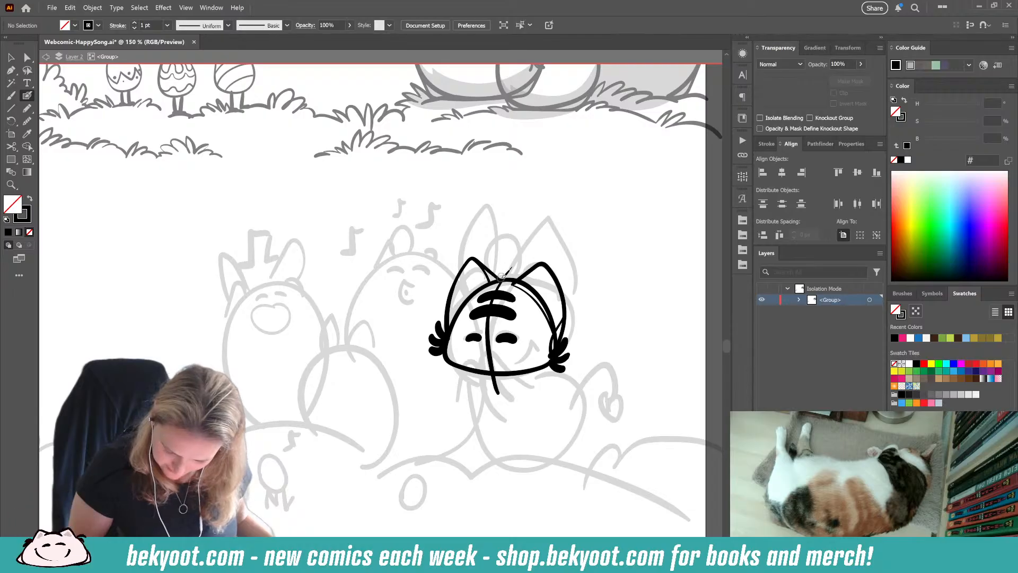
# Step: Ink two tall pointed ears rising above the top of the head, undoing stray strokes
pyautogui.moveTo(503, 274)
pyautogui.mouseDown()
pyautogui.moveTo(495, 202)
pyautogui.moveTo(461, 261)
pyautogui.mouseUp()
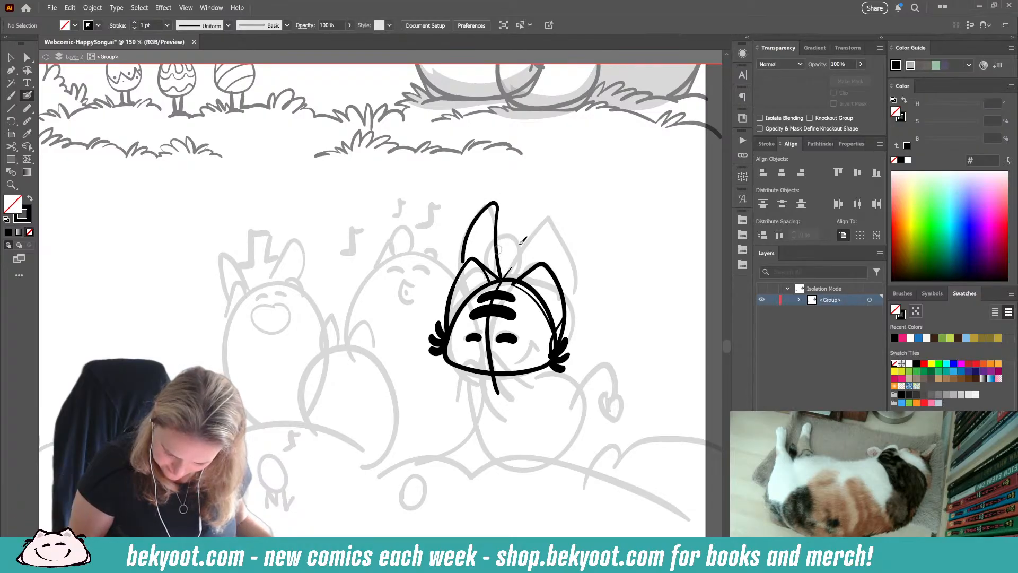
pyautogui.moveTo(517, 278)
pyautogui.mouseDown()
pyautogui.moveTo(525, 206)
pyautogui.moveTo(549, 204)
pyautogui.moveTo(566, 255)
pyautogui.moveTo(558, 291)
pyautogui.moveTo(527, 223)
pyautogui.moveTo(547, 195)
pyautogui.moveTo(561, 249)
pyautogui.moveTo(552, 282)
pyautogui.mouseUp()
pyautogui.hotkey('ctrl', 'z')
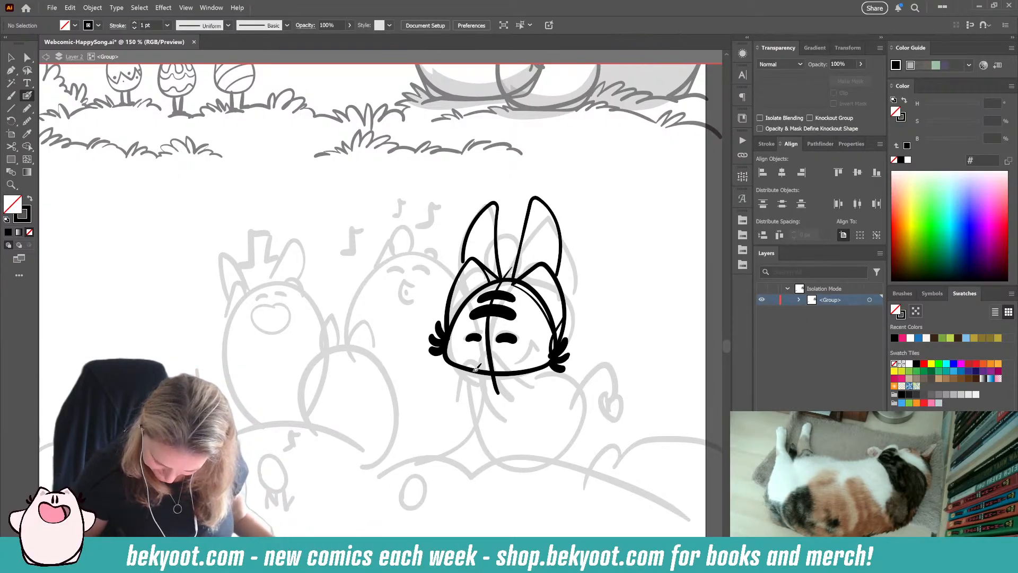
# Step: Ink the rounded body outline below the head, redoing failed strokes, and add a curved guide line down its left part
pyautogui.moveTo(475, 368)
pyautogui.mouseDown()
pyautogui.moveTo(477, 429)
pyautogui.moveTo(505, 457)
pyautogui.moveTo(538, 454)
pyautogui.moveTo(564, 422)
pyautogui.moveTo(554, 389)
pyautogui.moveTo(526, 375)
pyautogui.moveTo(471, 390)
pyautogui.moveTo(499, 449)
pyautogui.moveTo(529, 455)
pyautogui.moveTo(567, 440)
pyautogui.moveTo(577, 407)
pyautogui.moveTo(560, 382)
pyautogui.moveTo(492, 367)
pyautogui.moveTo(473, 378)
pyautogui.moveTo(486, 445)
pyautogui.moveTo(513, 463)
pyautogui.moveTo(550, 457)
pyautogui.moveTo(580, 410)
pyautogui.moveTo(475, 378)
pyautogui.moveTo(498, 442)
pyautogui.moveTo(532, 456)
pyautogui.moveTo(573, 436)
pyautogui.moveTo(577, 395)
pyautogui.moveTo(555, 374)
pyautogui.moveTo(525, 371)
pyautogui.moveTo(506, 423)
pyautogui.mouseUp()
pyautogui.hotkey('ctrl', 'z')
pyautogui.hotkey('ctrl', 'z')
pyautogui.hotkey('ctrl', 'z')
pyautogui.hotkey('ctrl', 'z')
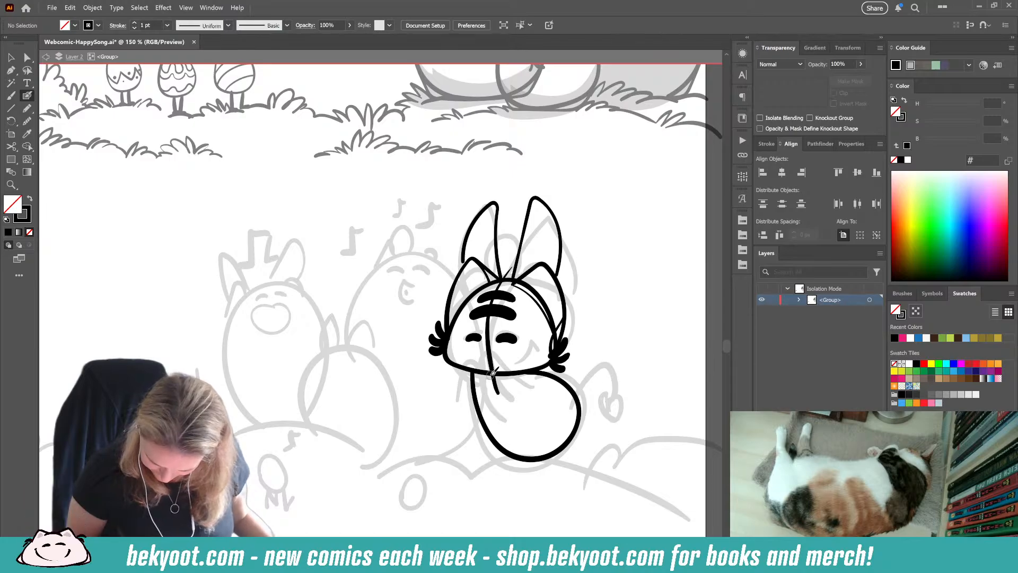
pyautogui.moveTo(492, 372)
pyautogui.mouseDown()
pyautogui.moveTo(495, 416)
pyautogui.moveTo(528, 457)
pyautogui.mouseUp()
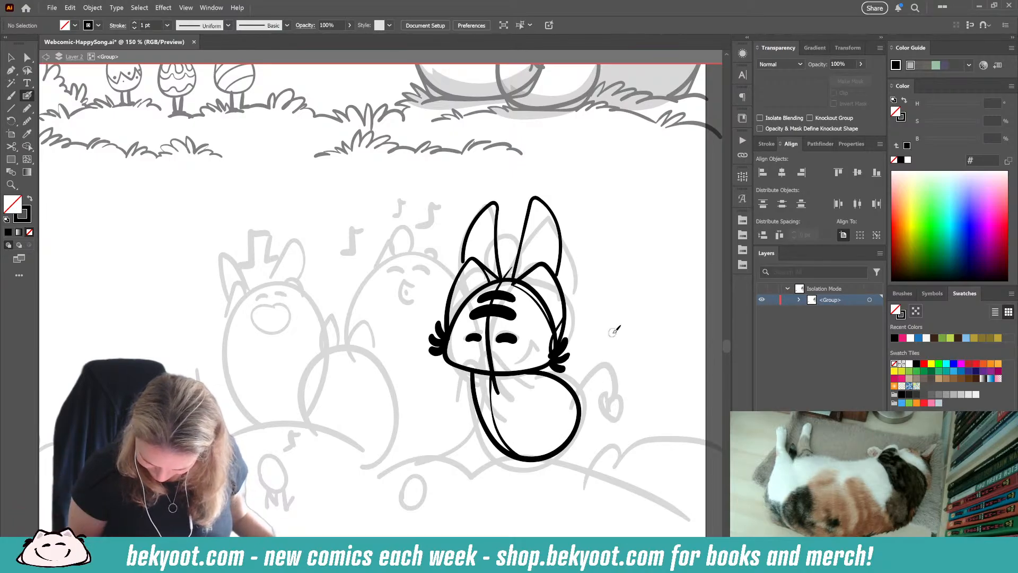
# Step: Ink two raised arms with hands in front of the face, redoing the left one and tidying its outline
pyautogui.moveTo(528, 385)
pyautogui.mouseDown()
pyautogui.moveTo(492, 352)
pyautogui.moveTo(482, 376)
pyautogui.moveTo(498, 409)
pyautogui.moveTo(537, 413)
pyautogui.moveTo(515, 371)
pyautogui.moveTo(485, 352)
pyautogui.moveTo(484, 387)
pyautogui.moveTo(530, 416)
pyautogui.mouseUp()
pyautogui.moveTo(563, 321); pyautogui.dragTo(566, 337)
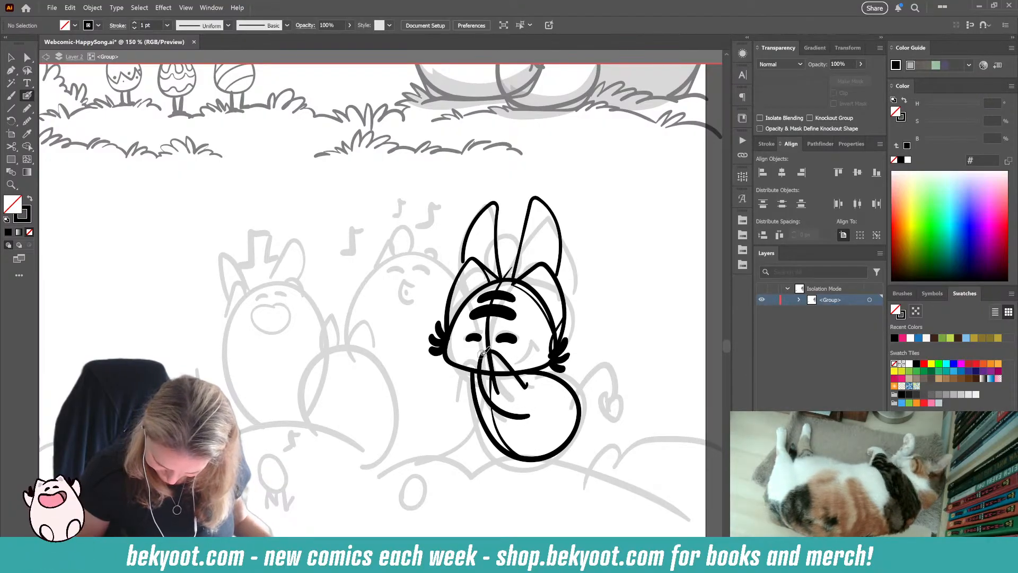
pyautogui.moveTo(470, 355)
pyautogui.mouseDown()
pyautogui.moveTo(464, 387)
pyautogui.moveTo(477, 419)
pyautogui.mouseUp()
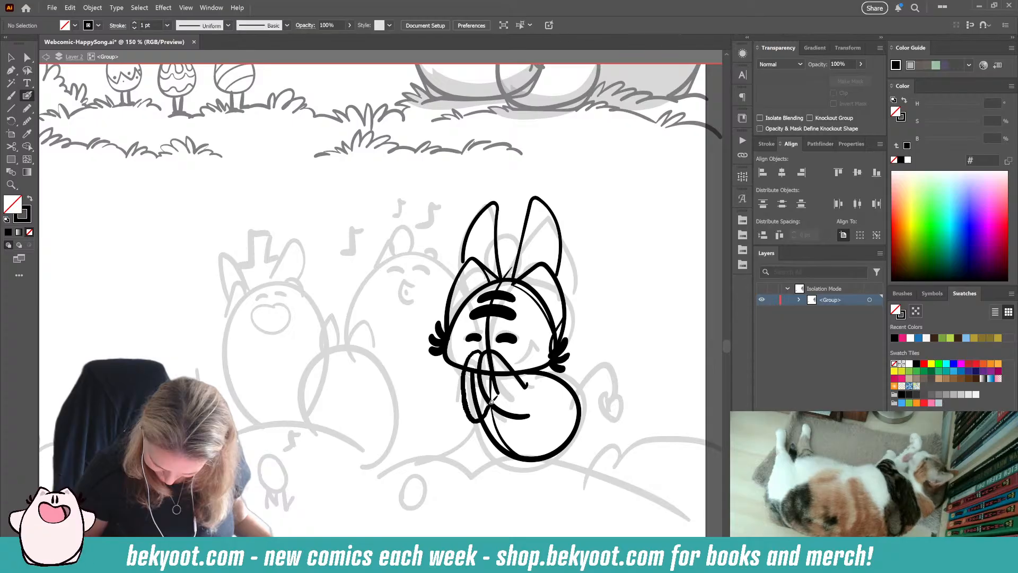
pyautogui.hotkey('ctrl', 'z')
pyautogui.hotkey('ctrl', 'z')
pyautogui.moveTo(489, 351)
pyautogui.mouseDown()
pyautogui.moveTo(462, 366)
pyautogui.moveTo(480, 419)
pyautogui.mouseUp()
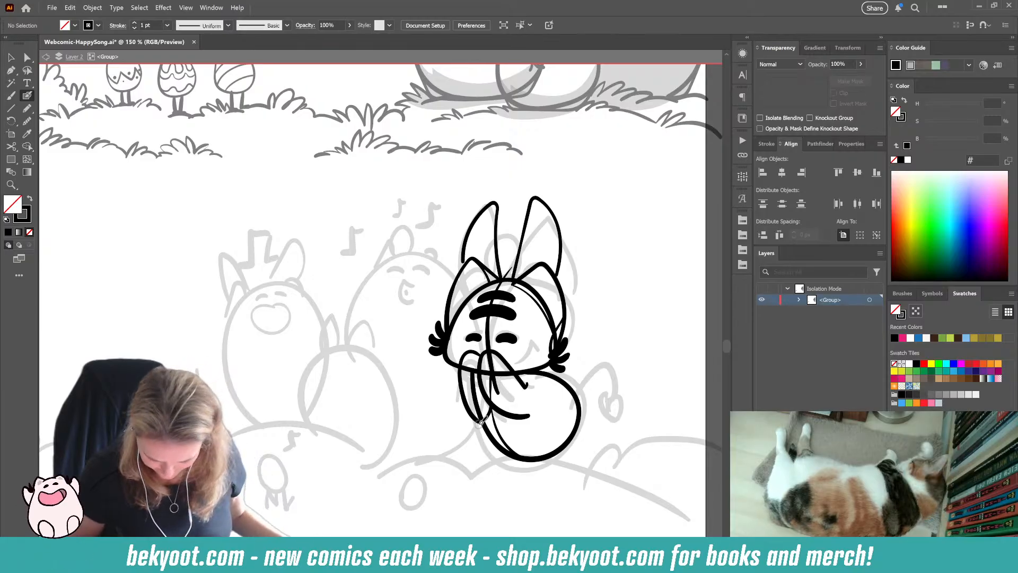
pyautogui.keyDown('ctrl'); pyautogui.click(480, 419); pyautogui.keyUp('ctrl')
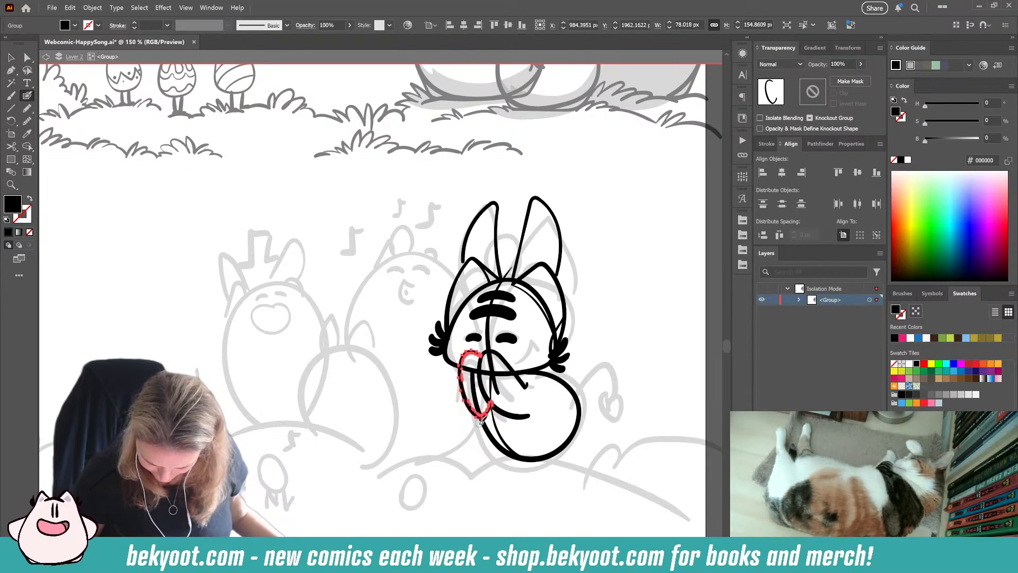
pyautogui.hotkey('ctrl', 'alt', 's')
pyautogui.click(490, 94)
pyautogui.click(506, 183)
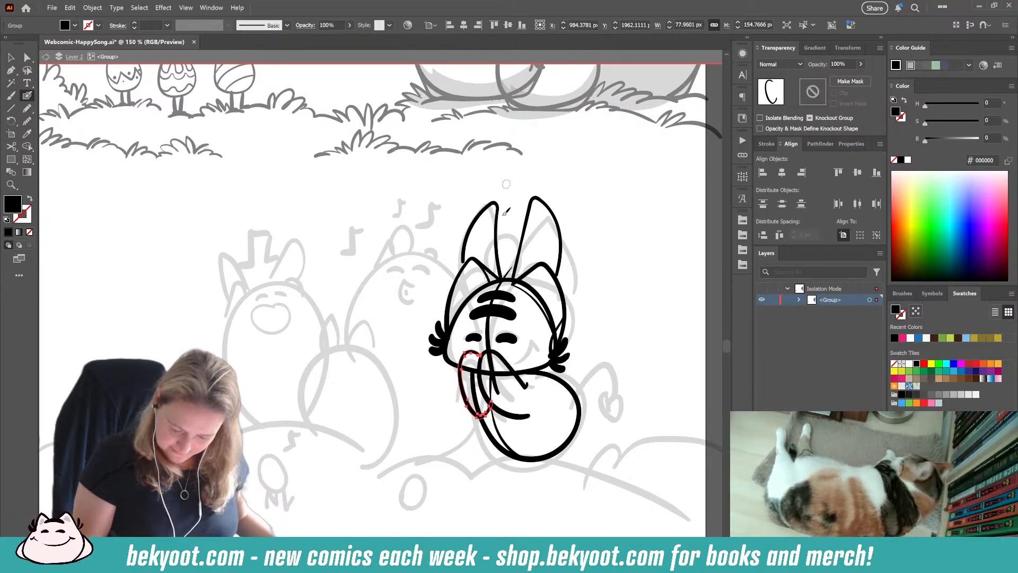
pyautogui.moveTo(494, 384); pyautogui.dragTo(493, 385)
# Step: Ink the flat feet along the bottom of the body and a small smile on the face
pyautogui.keyDown('ctrl'); pyautogui.click(456, 437); pyautogui.keyUp('ctrl')
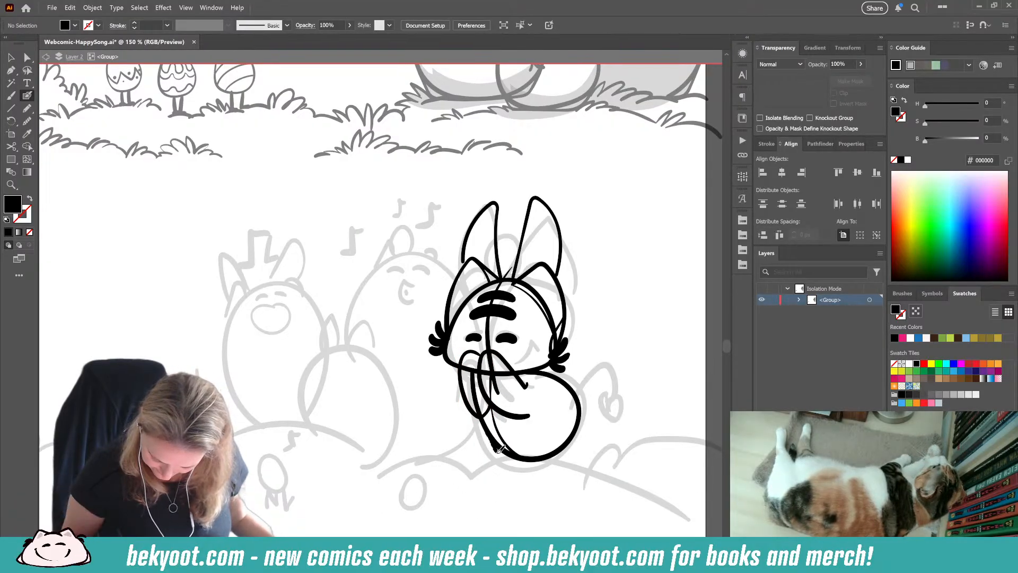
pyautogui.moveTo(499, 449); pyautogui.dragTo(554, 457)
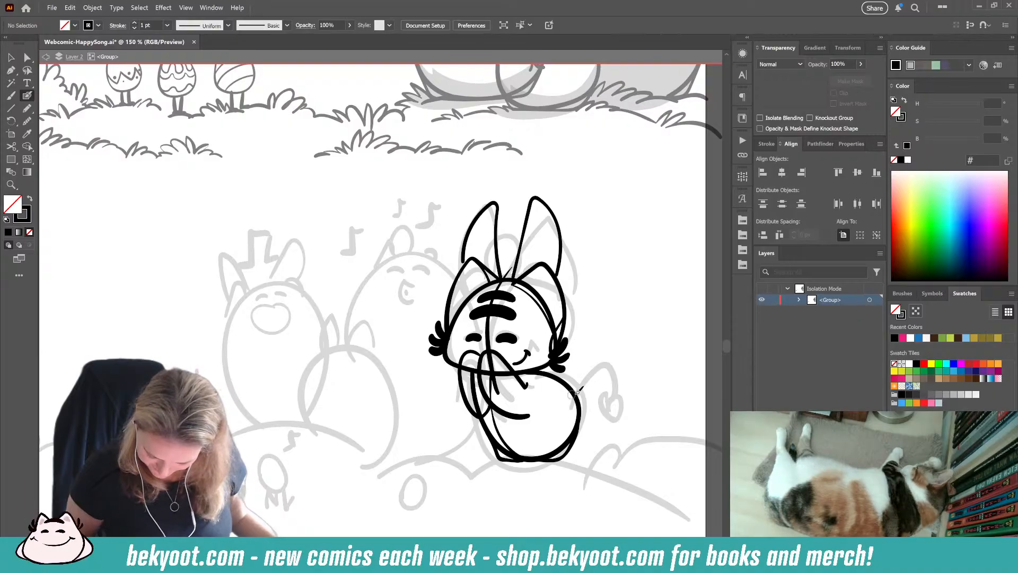
# Step: Ink a thick curled tail with a solid heart-shaped tip on the body's right side
pyautogui.moveTo(571, 404)
pyautogui.mouseDown()
pyautogui.moveTo(599, 377)
pyautogui.moveTo(594, 404)
pyautogui.moveTo(583, 388)
pyautogui.moveTo(597, 376)
pyautogui.moveTo(603, 394)
pyautogui.moveTo(581, 388)
pyautogui.moveTo(601, 377)
pyautogui.moveTo(605, 437)
pyautogui.moveTo(596, 424)
pyautogui.moveTo(605, 427)
pyautogui.moveTo(603, 414)
pyautogui.moveTo(621, 406)
pyautogui.moveTo(601, 417)
pyautogui.mouseUp()
pyautogui.hotkey('ctrl', 'z')
pyautogui.hotkey('ctrl', 'z')
pyautogui.keyDown('ctrl'); pyautogui.click(606, 430); pyautogui.keyUp('ctrl')
pyautogui.keyDown('ctrl'); pyautogui.click(590, 371); pyautogui.keyUp('ctrl')
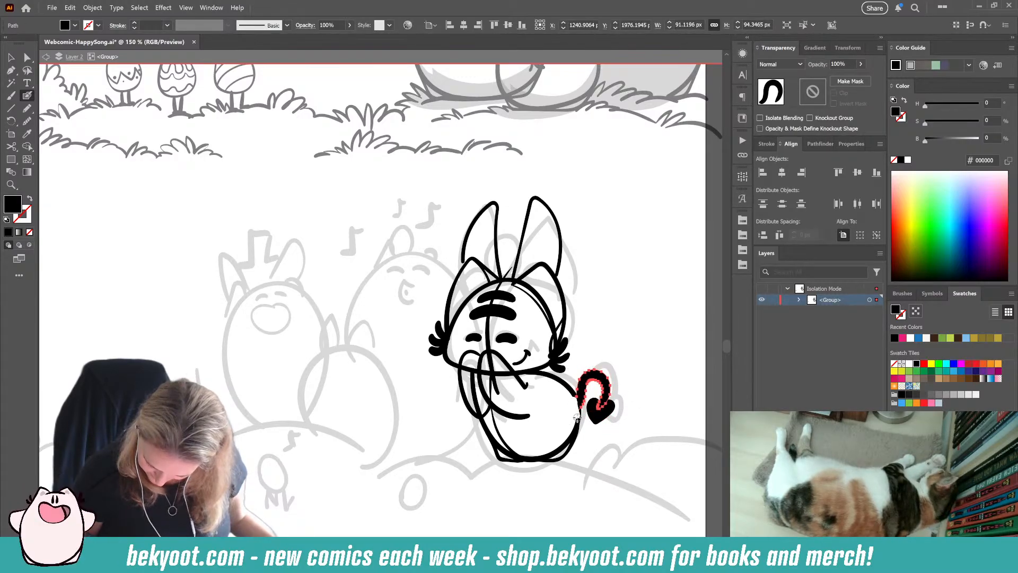
pyautogui.moveTo(577, 417); pyautogui.dragTo(573, 429)
pyautogui.keyDown('ctrl'); pyautogui.click(439, 485); pyautogui.keyUp('ctrl')
pyautogui.moveTo(373, 470); pyautogui.dragTo(353, 464)
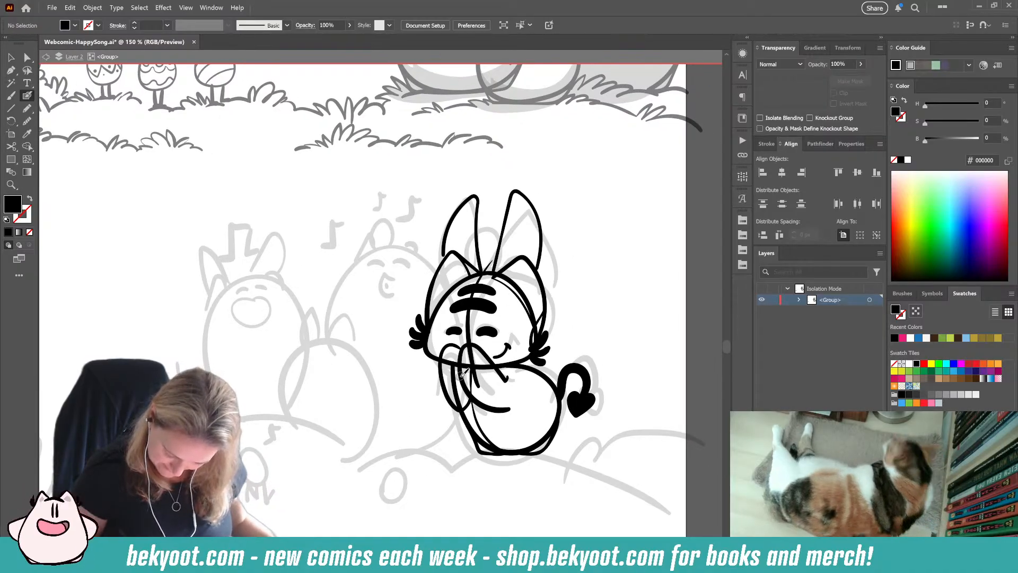
# Step: Ink small curved lines on the arms and trim the body and head outlines where they cross the left arm
pyautogui.hotkey('shift', 'x')
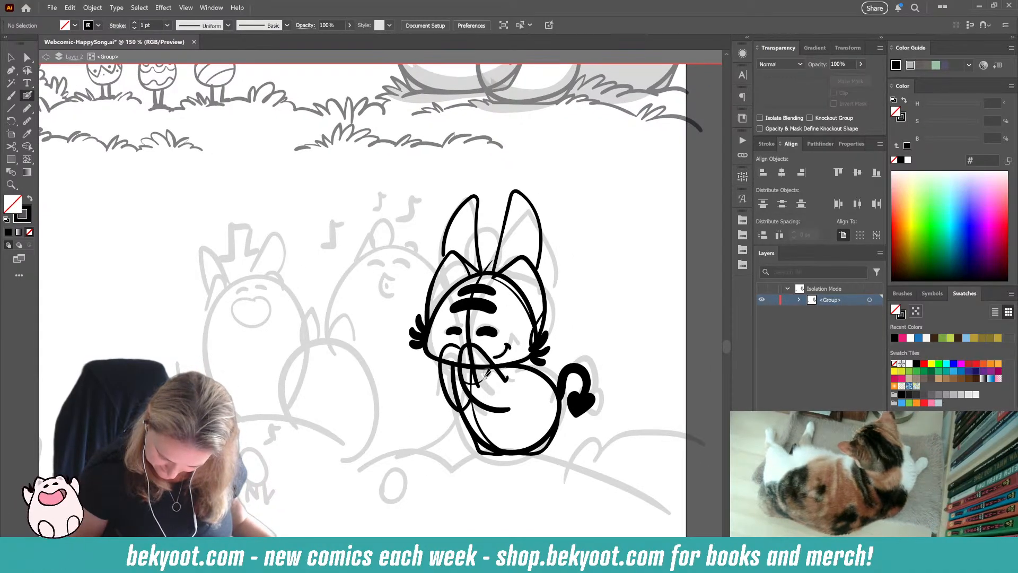
pyautogui.moveTo(466, 416); pyautogui.dragTo(504, 454)
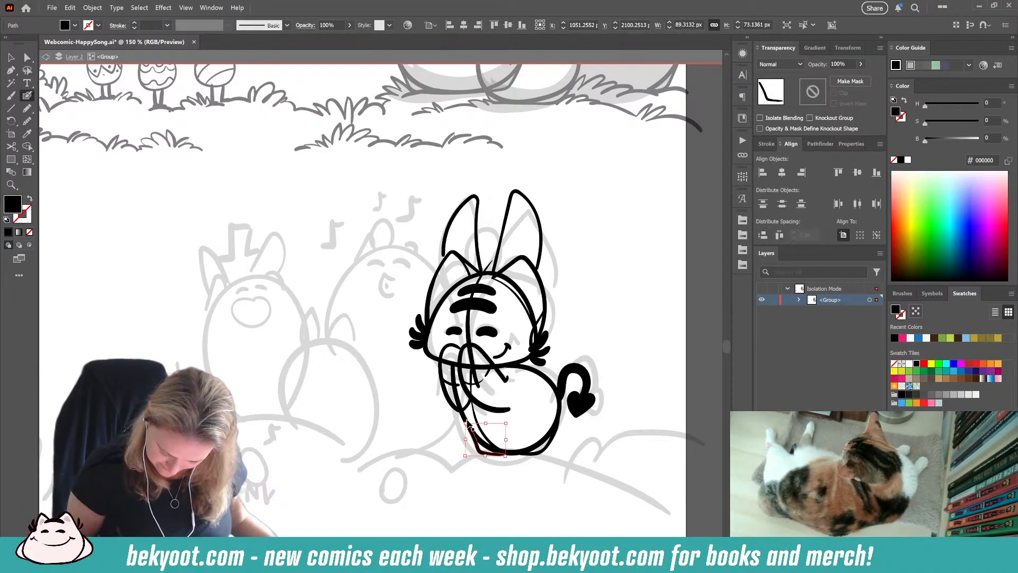
pyautogui.keyDown('ctrl'); pyautogui.click(465, 418); pyautogui.keyUp('ctrl')
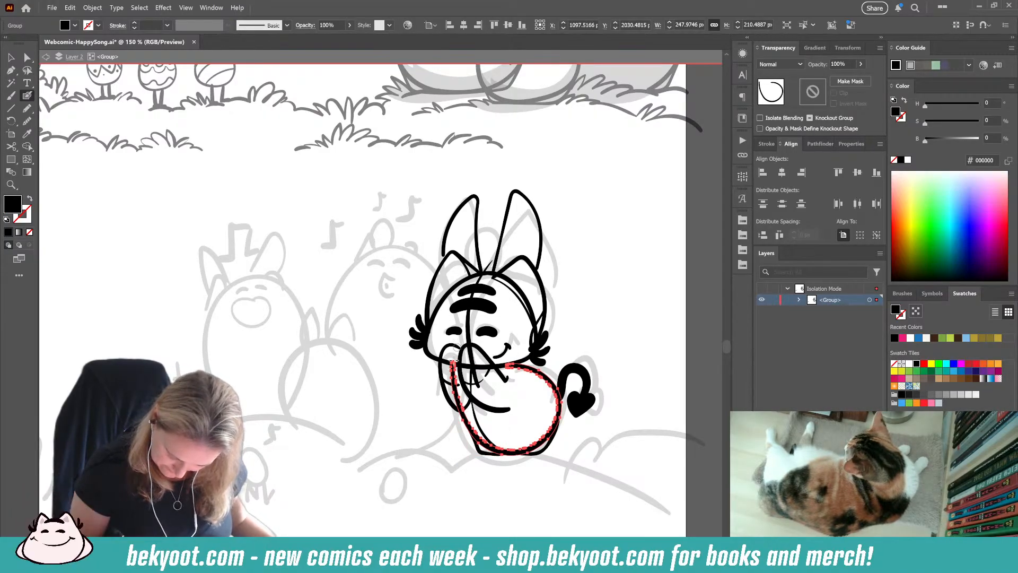
pyautogui.moveTo(454, 364); pyautogui.dragTo(460, 411)
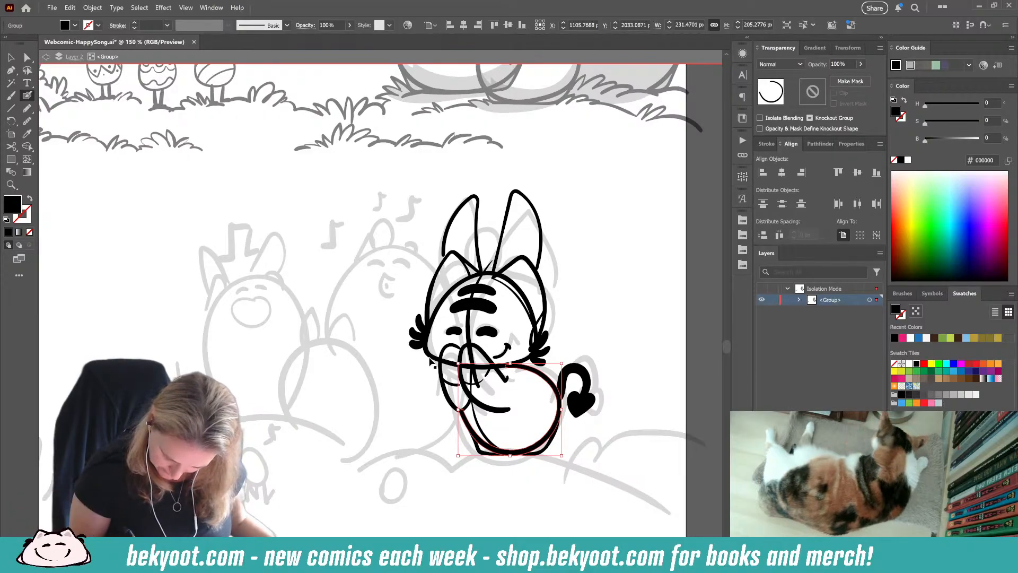
pyautogui.keyDown('ctrl'); pyautogui.click(444, 363); pyautogui.keyUp('ctrl')
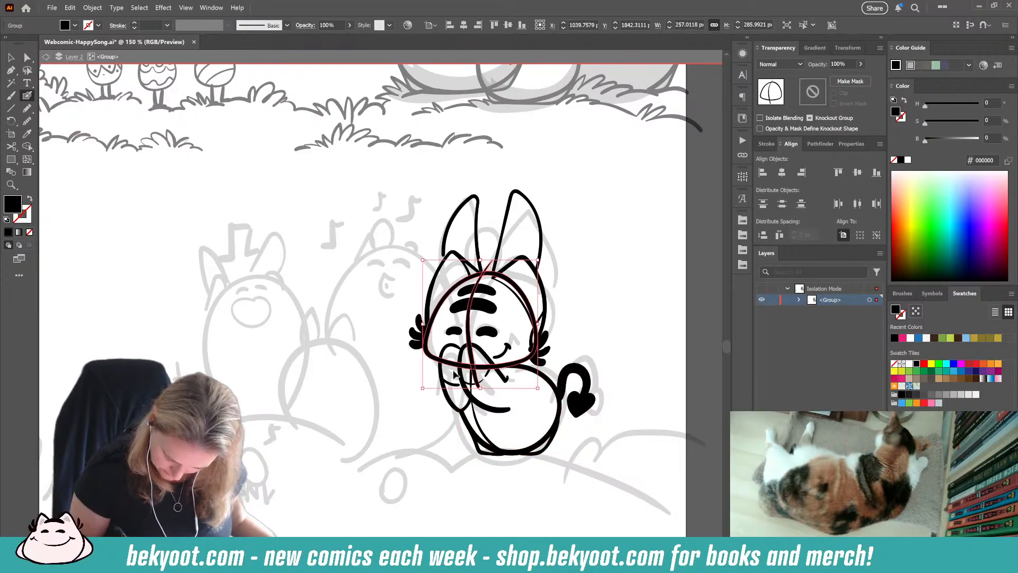
pyautogui.keyDown('ctrl'); pyautogui.click(427, 443); pyautogui.keyUp('ctrl')
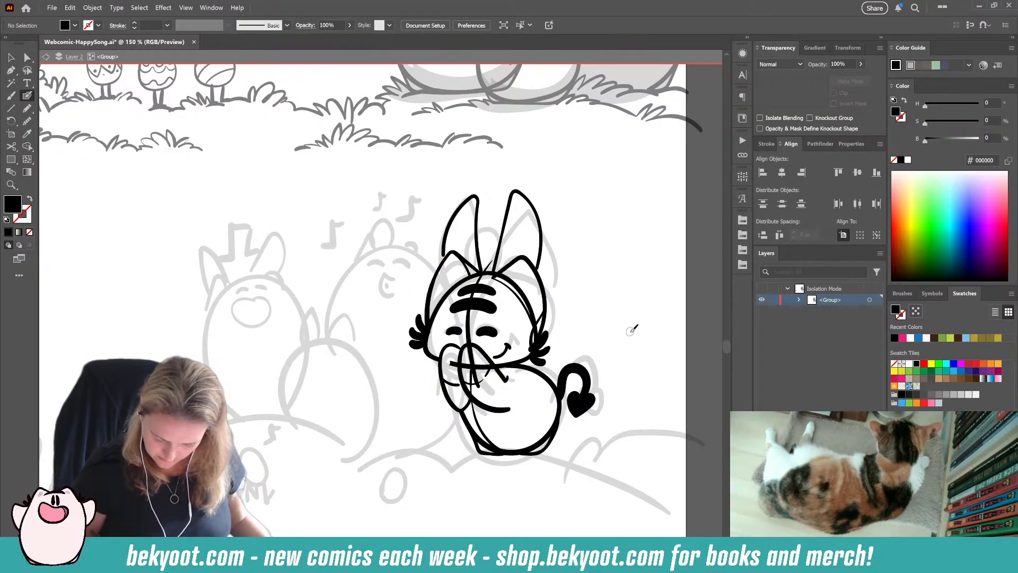
# Step: Select all of the inked strokes of the eared character and group them
pyautogui.keyDown('ctrl'); pyautogui.click(522, 362); pyautogui.keyUp('ctrl')
pyautogui.keyDown('ctrl'); pyautogui.click(522, 362); pyautogui.keyUp('ctrl')
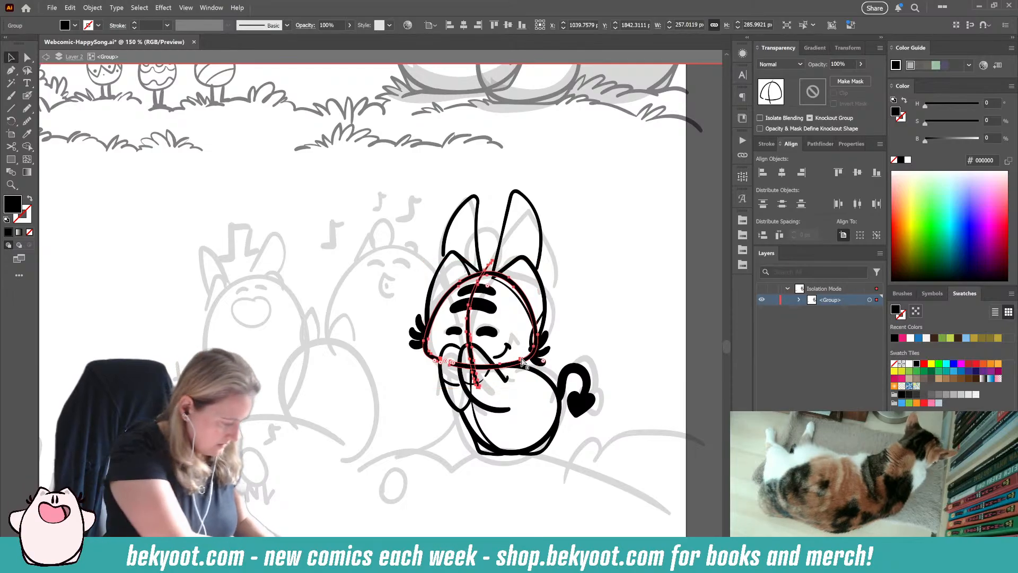
pyautogui.moveTo(425, 191); pyautogui.dragTo(618, 489)
pyautogui.hotkey('ctrl', 'g')
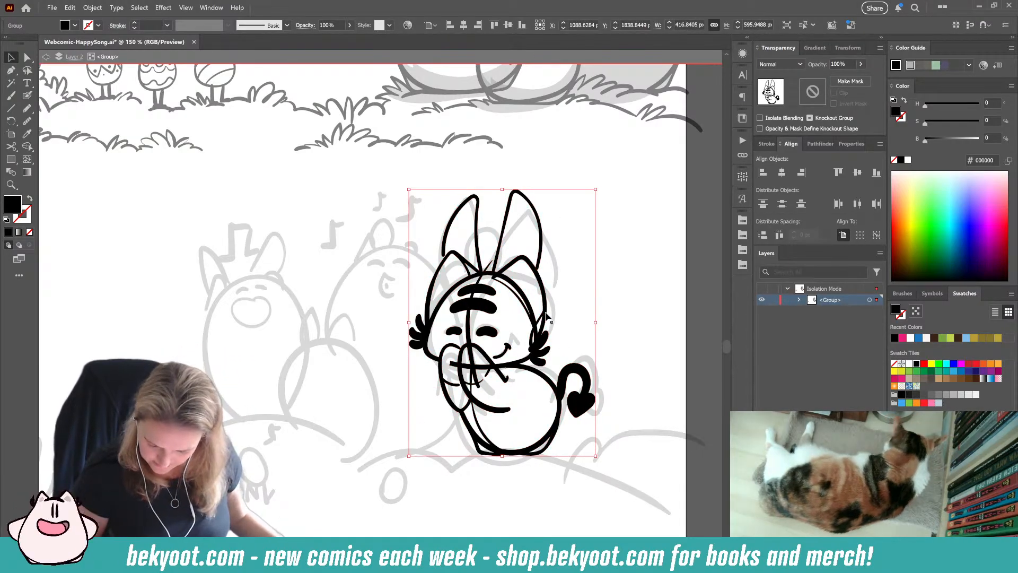
# Step: Isolate the character's group and cut away the thick right-hand stretch of the head outline
pyautogui.doubleClick(516, 291)
pyautogui.click(513, 289)
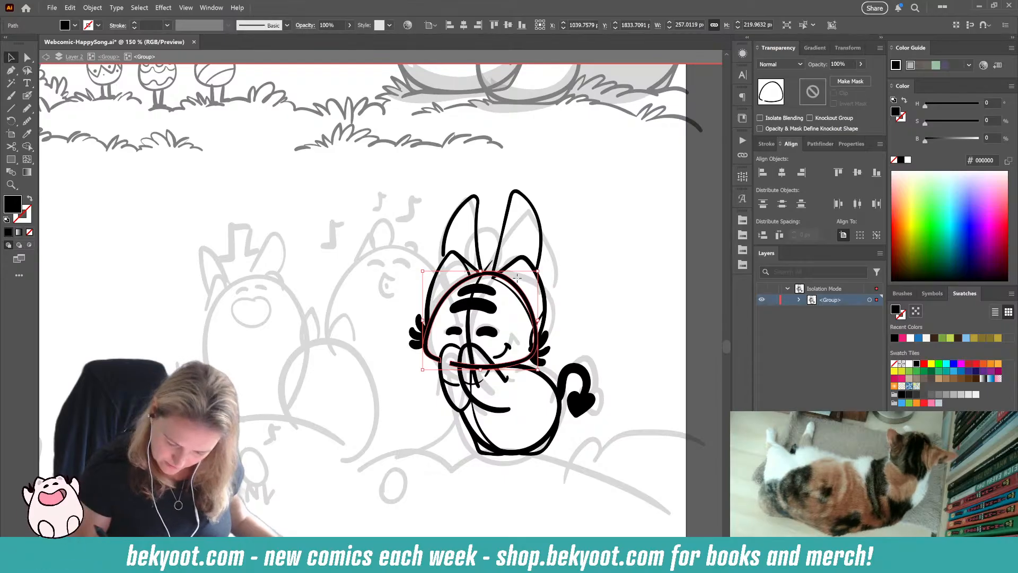
pyautogui.press('c')
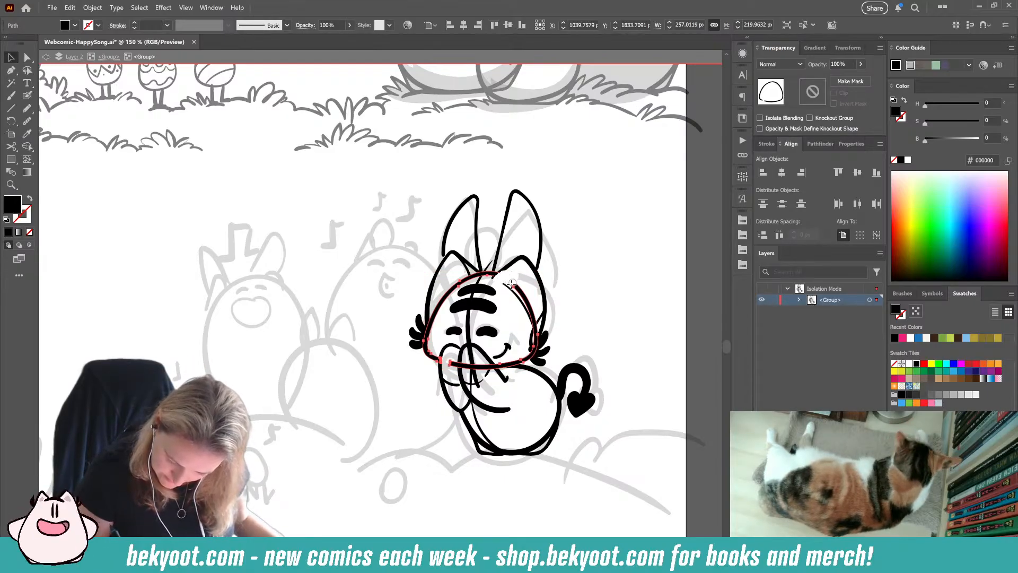
pyautogui.click(534, 334)
pyautogui.press('v')
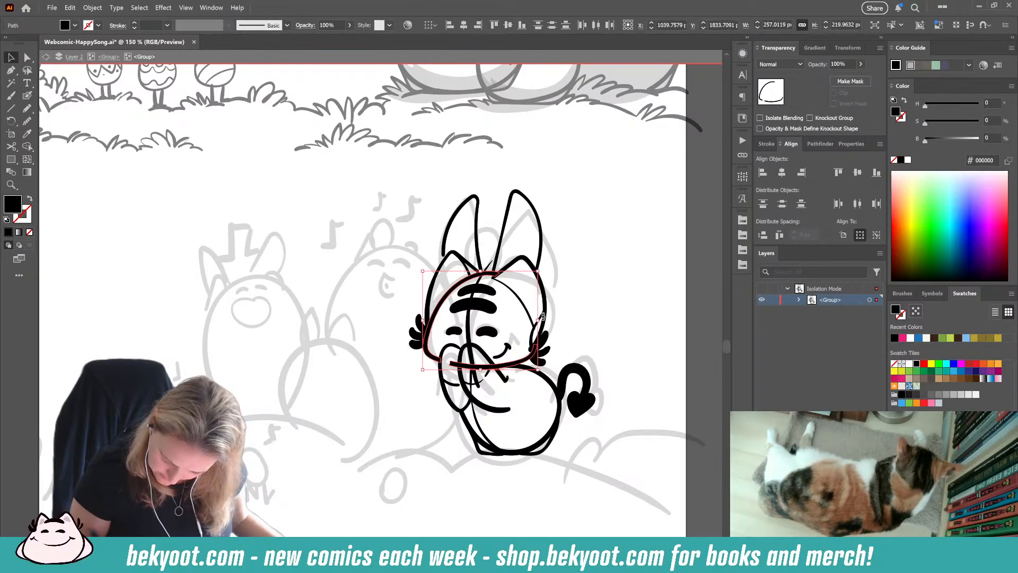
pyautogui.click(529, 319)
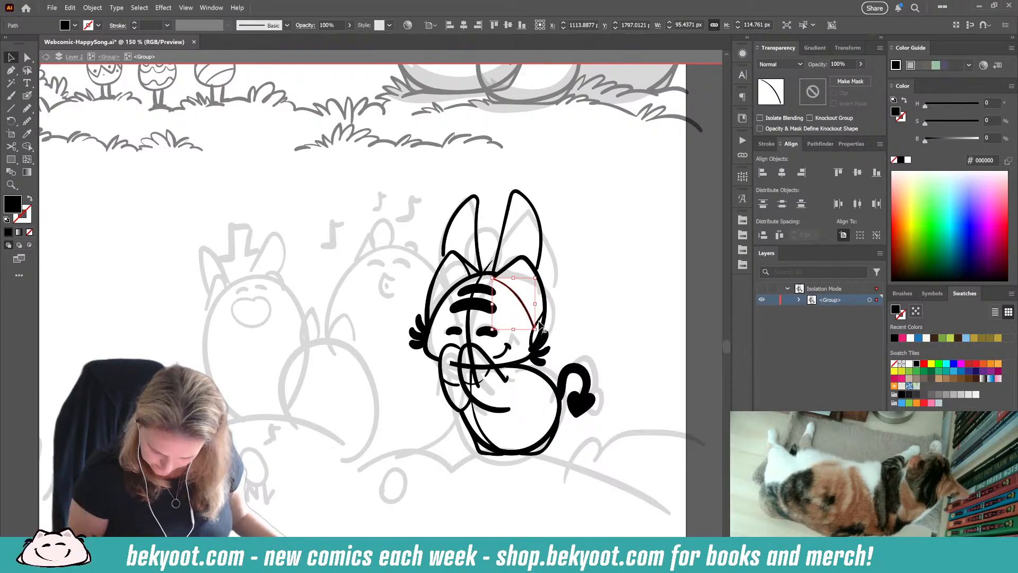
pyautogui.click(568, 293)
# Step: Delete the curved vertical guide line running through the head
pyautogui.press('c')
pyautogui.click(481, 275)
pyautogui.press('v')
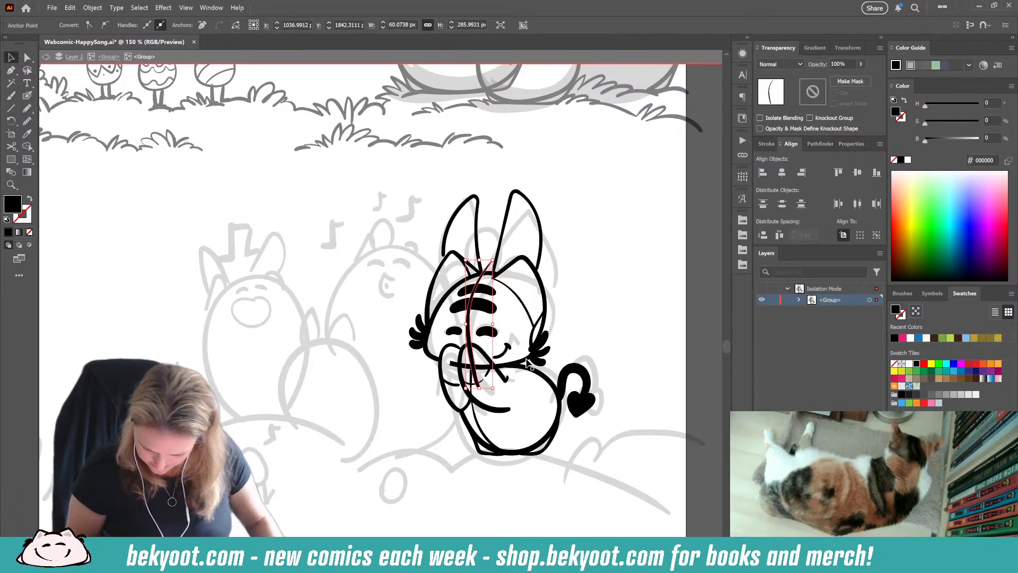
pyautogui.press('Delete')
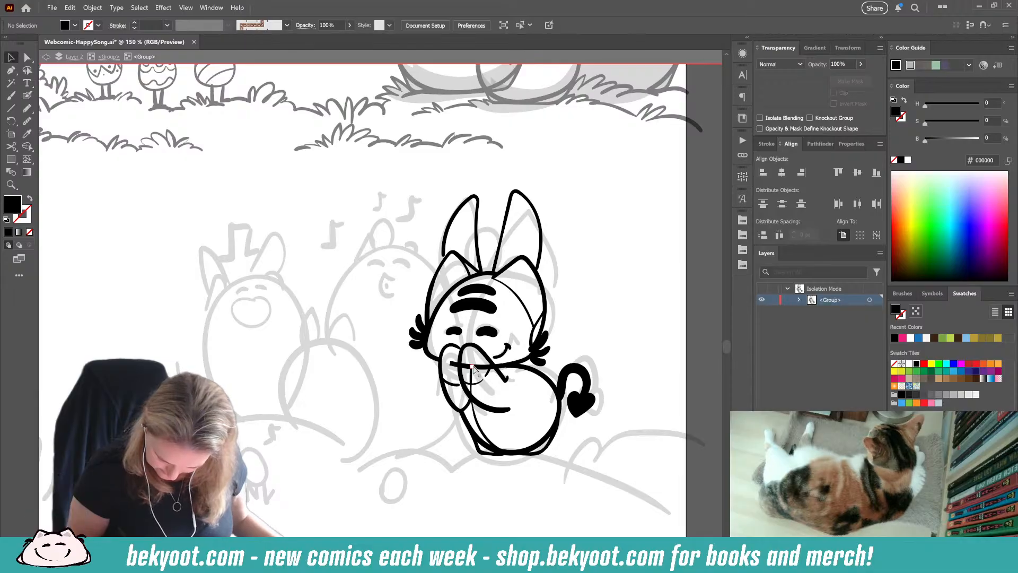
# Step: Delete the curved guide line running down the left part of the body
pyautogui.press('c')
pyautogui.click(472, 367)
pyautogui.click(484, 435)
pyautogui.press('v')
pyautogui.click(483, 426)
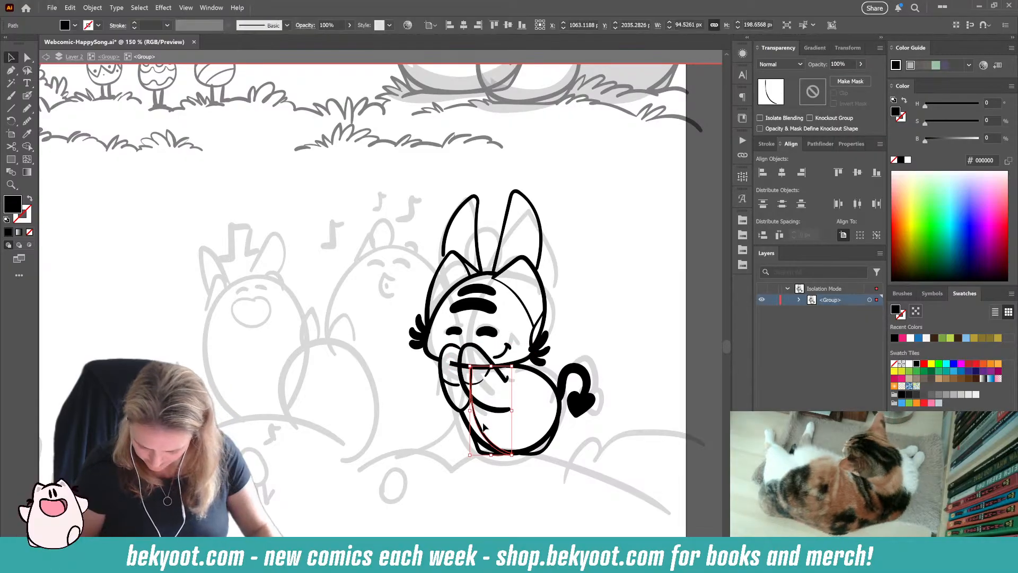
pyautogui.press('Delete')
# Step: Trim away the part of the chin line that crosses the raised hands, and switch back to inking with the brush
pyautogui.click(471, 367)
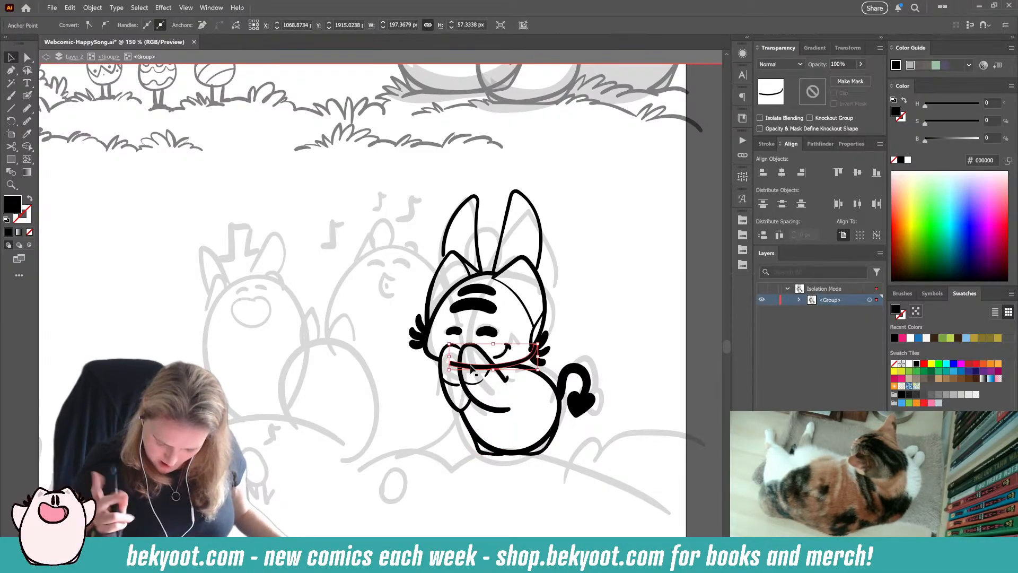
pyautogui.press('c')
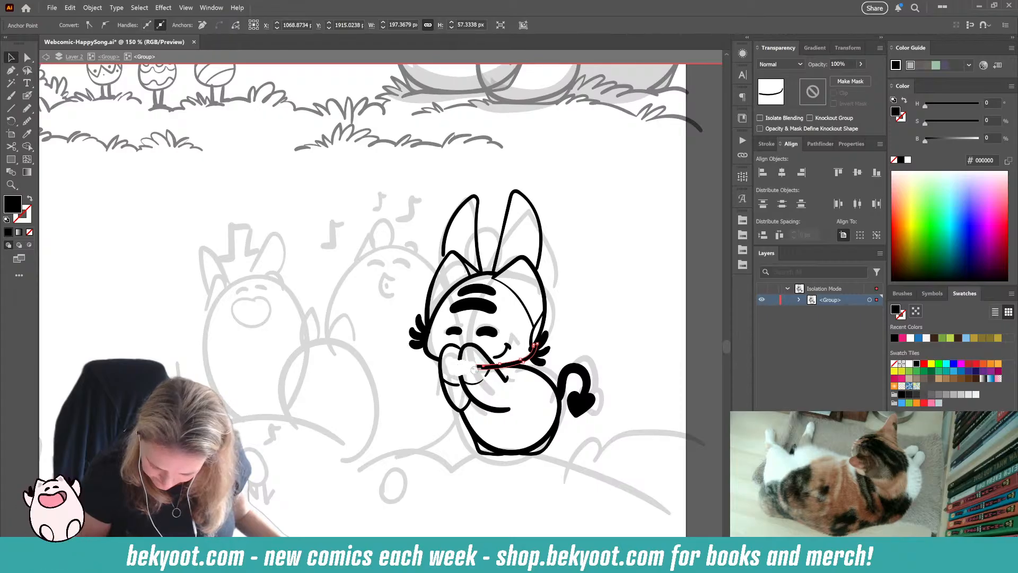
pyautogui.moveTo(474, 370); pyautogui.dragTo(495, 365)
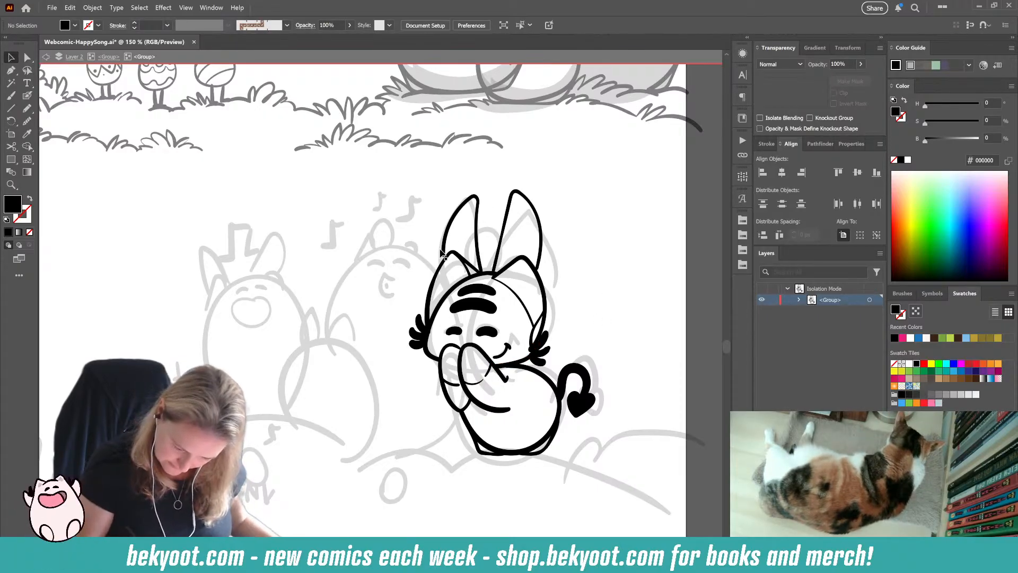
pyautogui.click(28, 96)
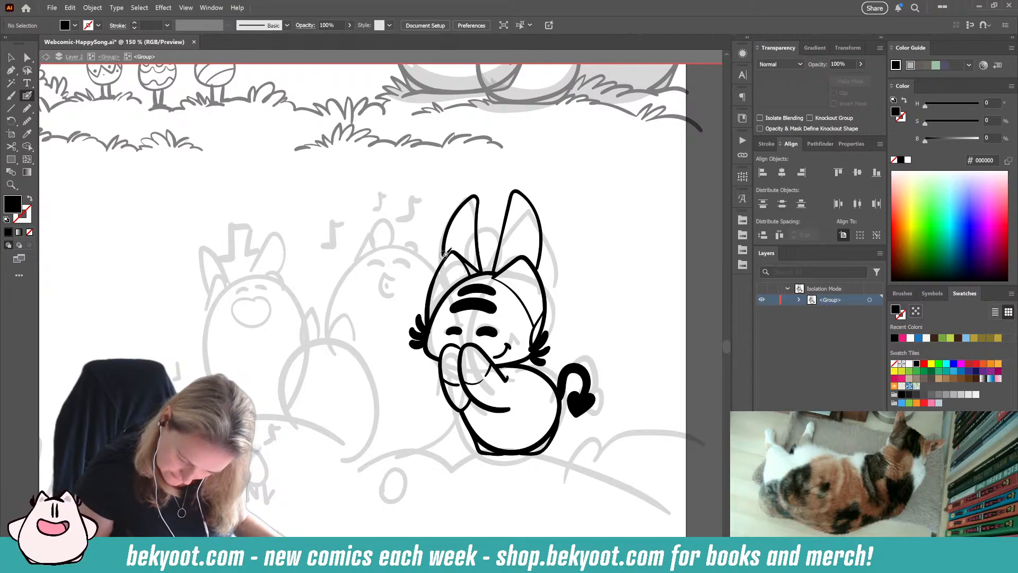
pyautogui.hotkey('shift', 'x')
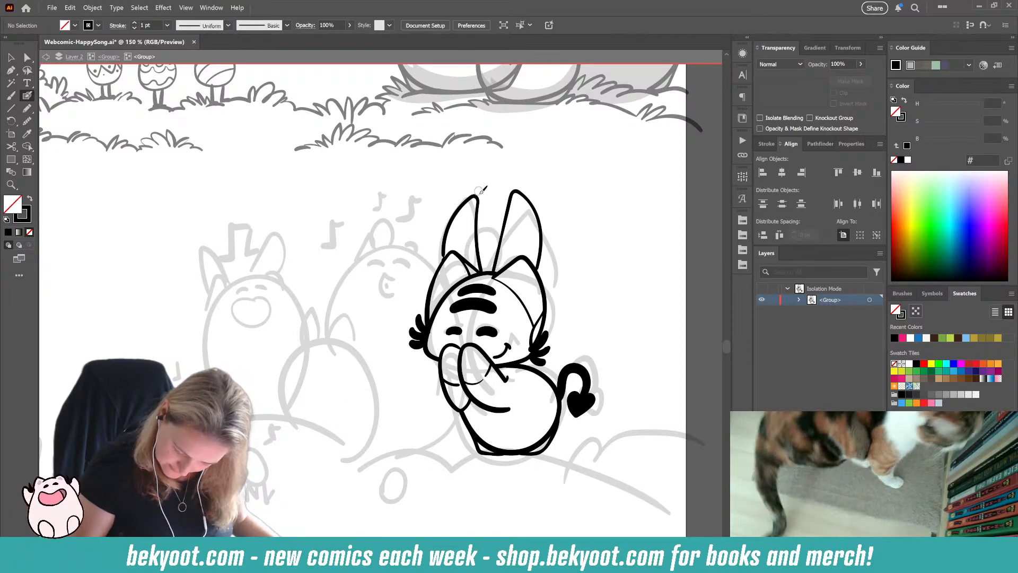
# Step: Select the joined outline of both ears and separate the right-hand ear from the left-hand one
pyautogui.keyDown('ctrl'); pyautogui.click(540, 246); pyautogui.keyUp('ctrl')
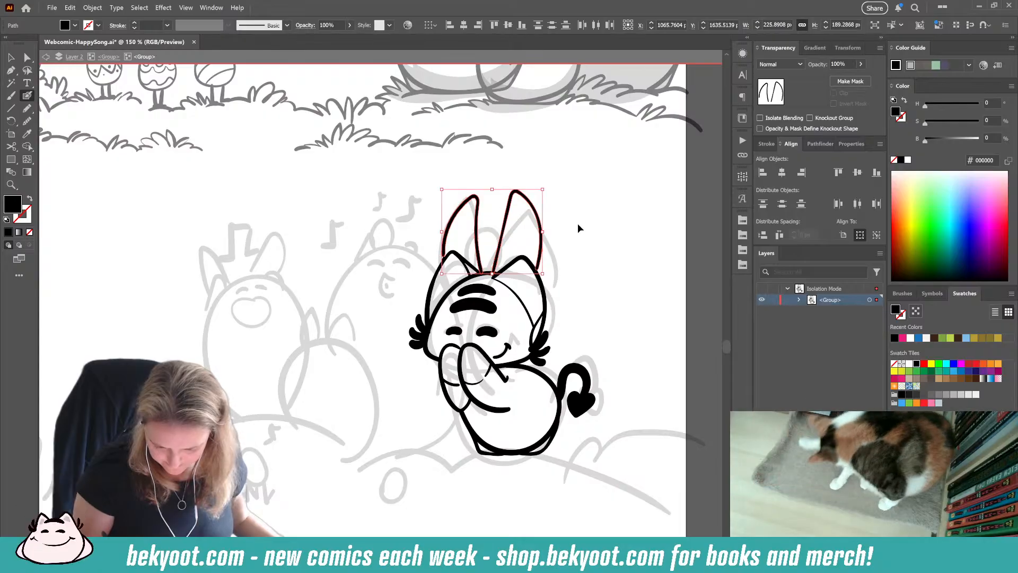
pyautogui.keyDown('ctrl'); pyautogui.click(451, 171); pyautogui.keyUp('ctrl')
pyautogui.keyDown('ctrl'); pyautogui.click(530, 217); pyautogui.keyUp('ctrl')
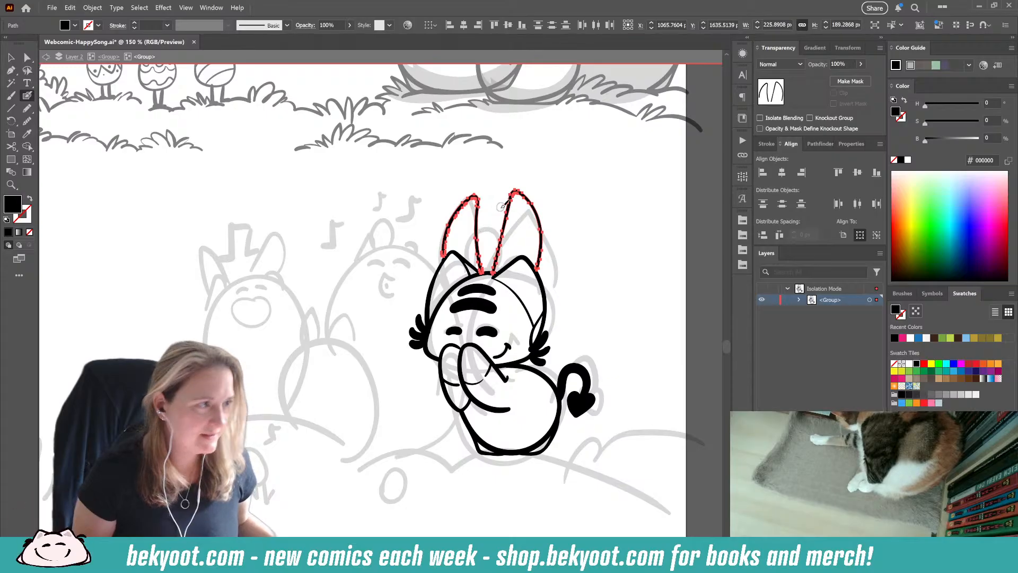
pyautogui.press('ctrl')
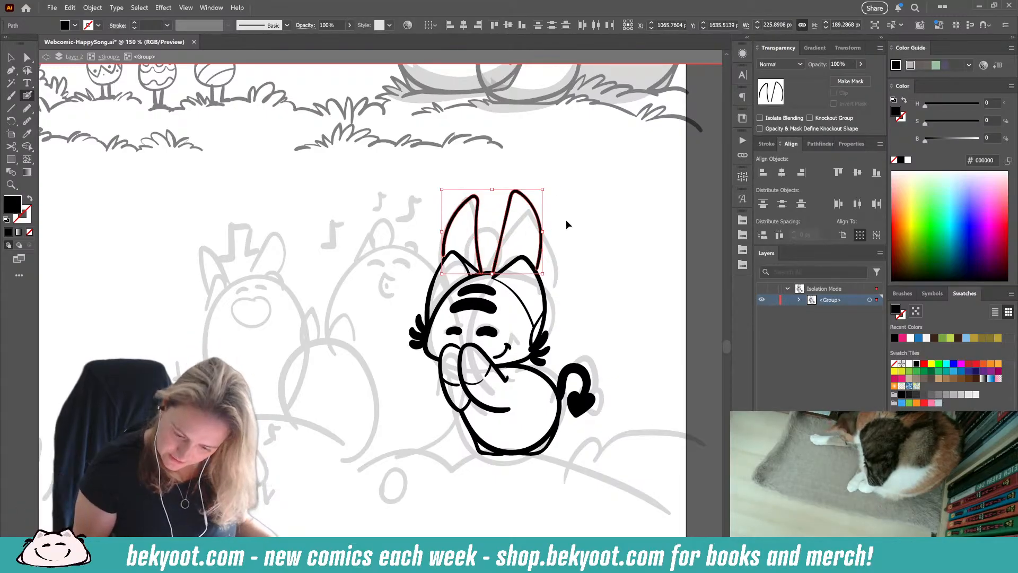
pyautogui.keyDown('ctrl'); pyautogui.click(544, 260); pyautogui.keyUp('ctrl')
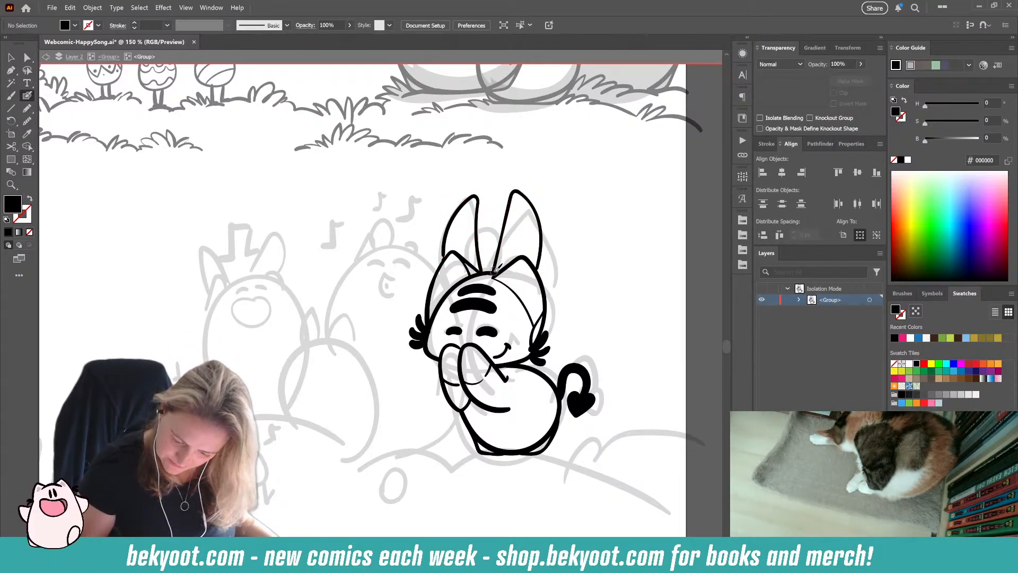
# Step: Try a narrower outline for the character's right-hand ear
pyautogui.moveTo(498, 254); pyautogui.dragTo(511, 194)
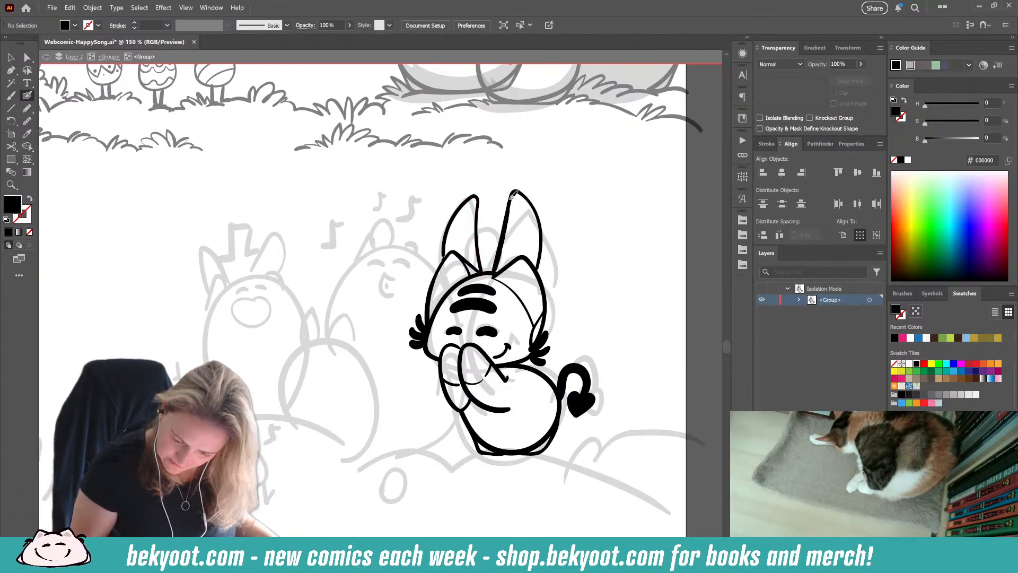
pyautogui.keyDown('ctrl'); pyautogui.click(538, 210); pyautogui.keyUp('ctrl')
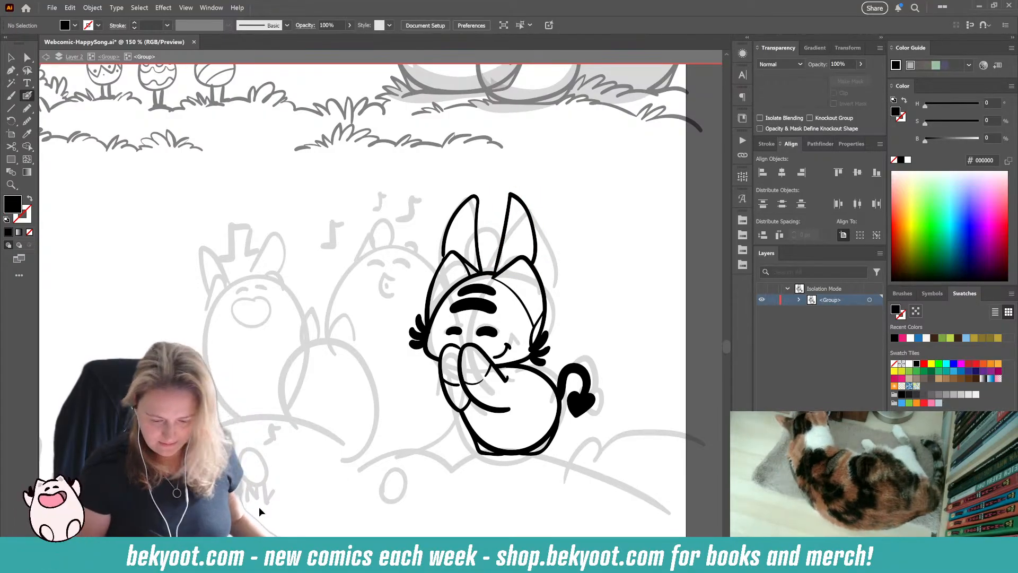
pyautogui.keyDown('ctrl'); pyautogui.click(530, 218); pyautogui.keyUp('ctrl')
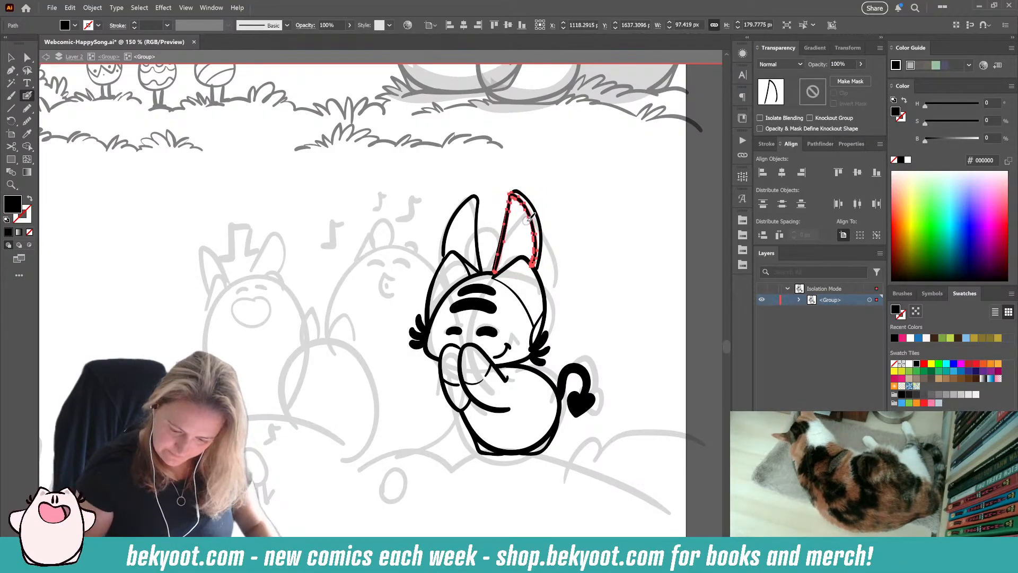
pyautogui.press('Delete')
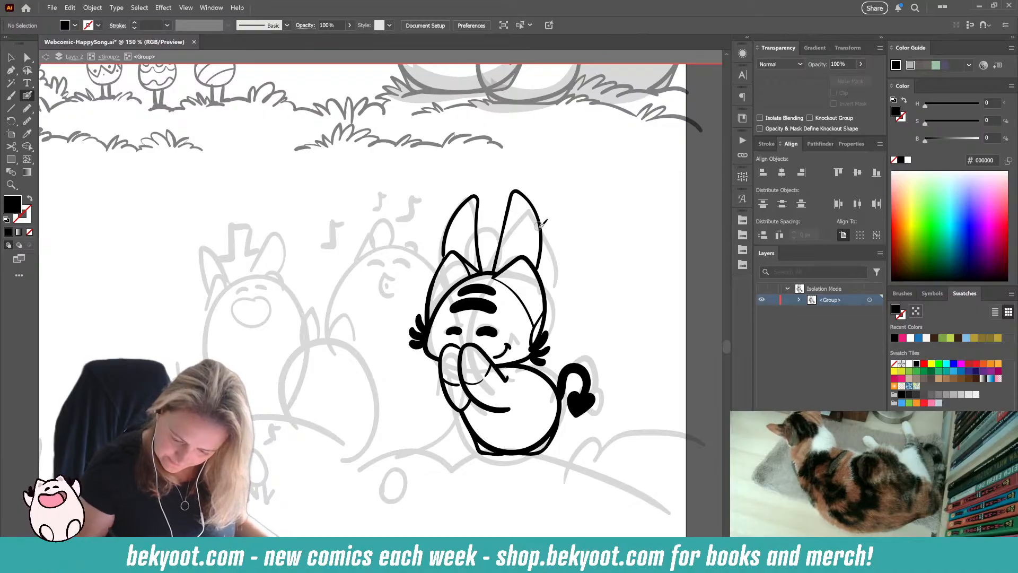
pyautogui.keyDown('ctrl'); pyautogui.click(542, 253); pyautogui.keyUp('ctrl')
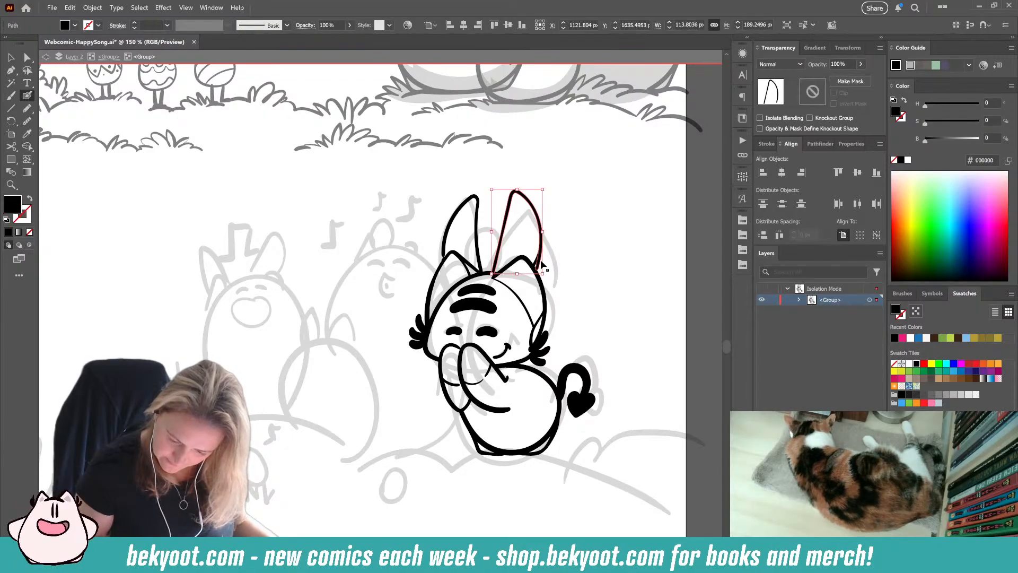
pyautogui.keyDown('ctrl'); pyautogui.click(595, 272); pyautogui.keyUp('ctrl')
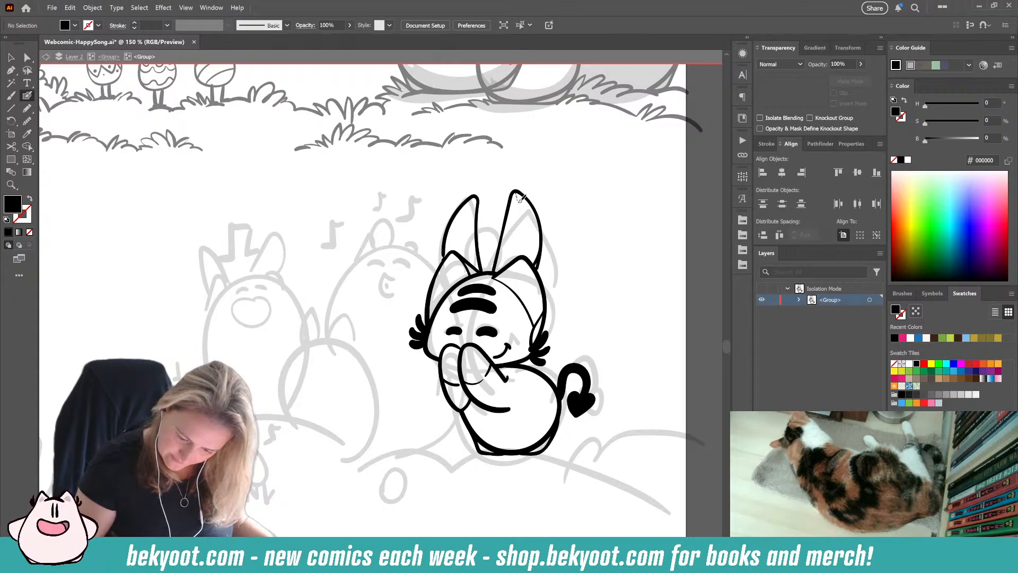
# Step: Ink thin inner-fur lines inside both of the character's ears with the brush
pyautogui.moveTo(516, 193)
pyautogui.mouseDown()
pyautogui.moveTo(516, 268)
pyautogui.moveTo(518, 197)
pyautogui.mouseUp()
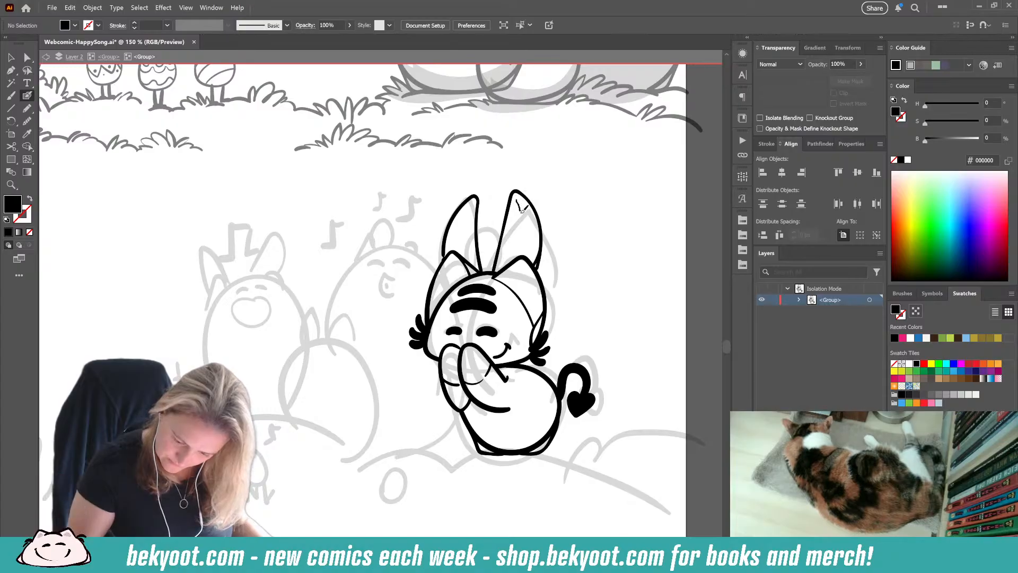
pyautogui.moveTo(524, 246); pyautogui.dragTo(525, 247)
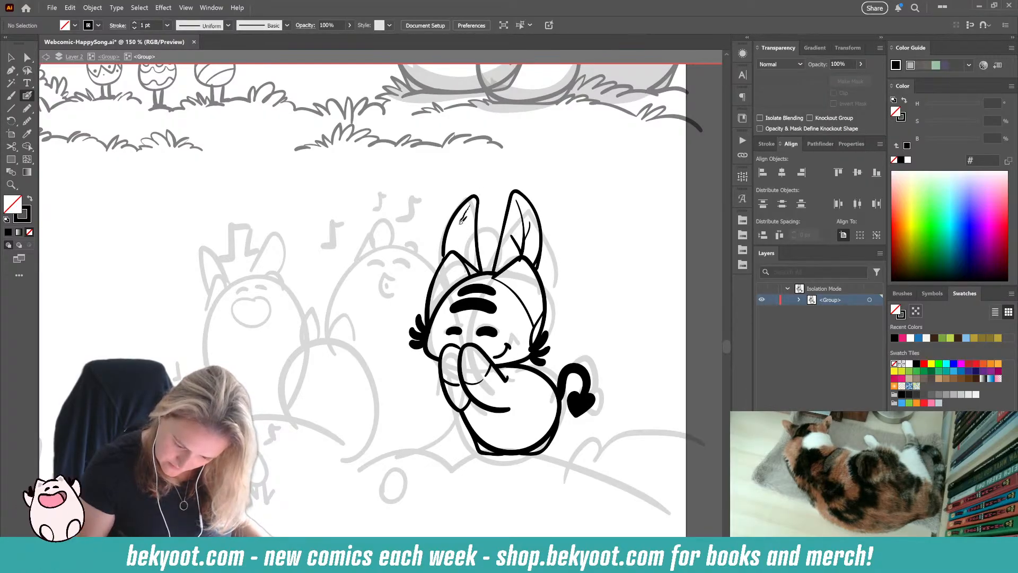
pyautogui.moveTo(462, 220); pyautogui.dragTo(460, 245)
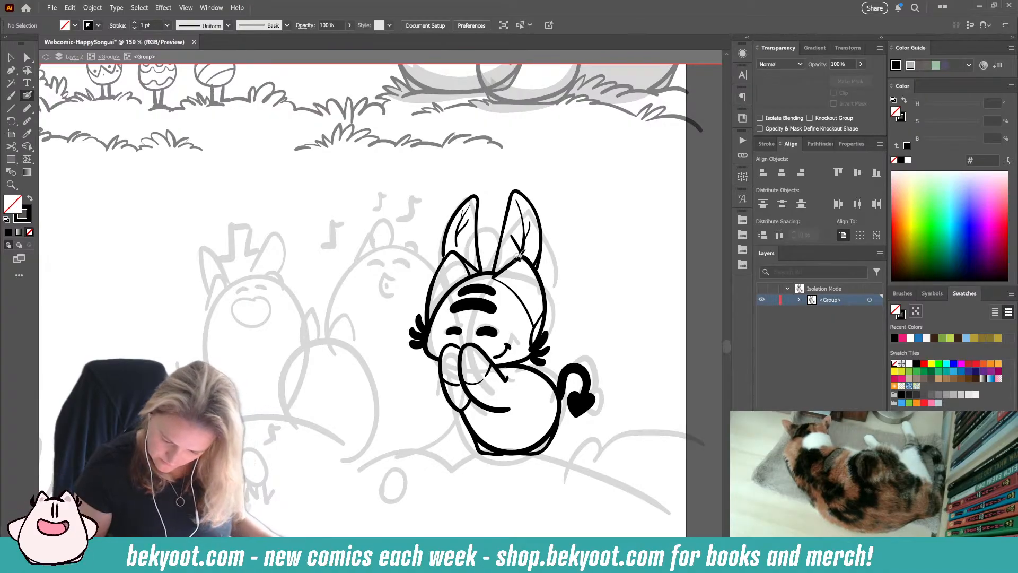
pyautogui.moveTo(527, 248); pyautogui.dragTo(530, 243)
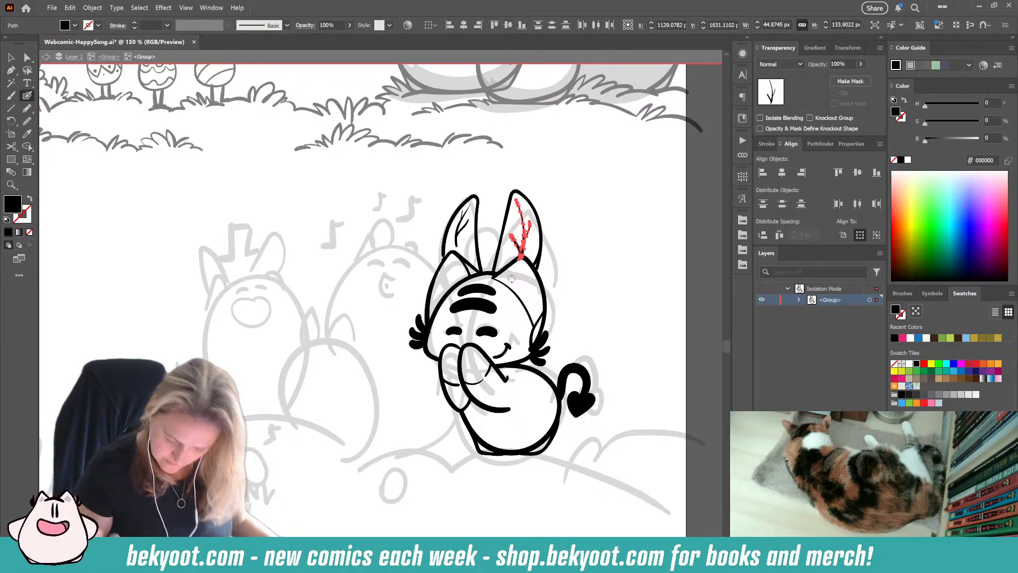
pyautogui.keyDown('ctrl'); pyautogui.click(604, 265); pyautogui.keyUp('ctrl')
# Step: Adjust the anchor at the right-hand ear's outer base to meet the head, and touch up the body's lower-left corner with black ink
pyautogui.keyDown('ctrl'); pyautogui.click(541, 271); pyautogui.keyUp('ctrl')
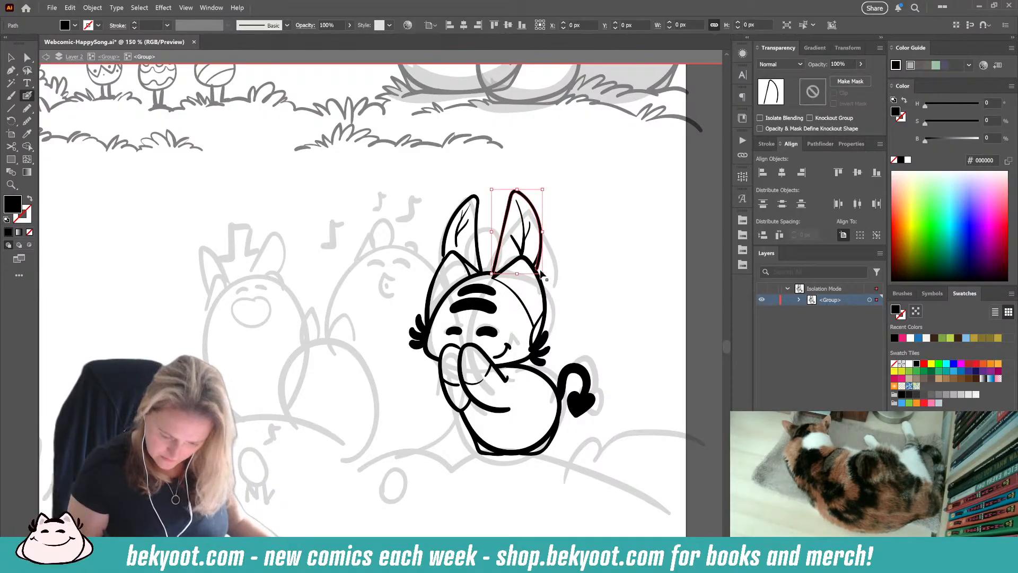
pyautogui.press('a')
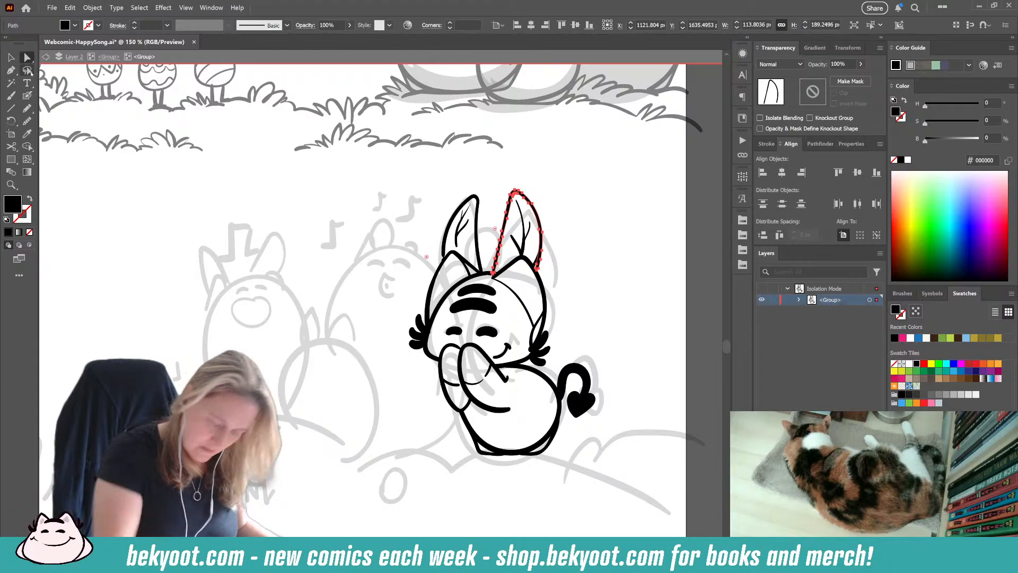
pyautogui.click(537, 271)
pyautogui.click(537, 271)
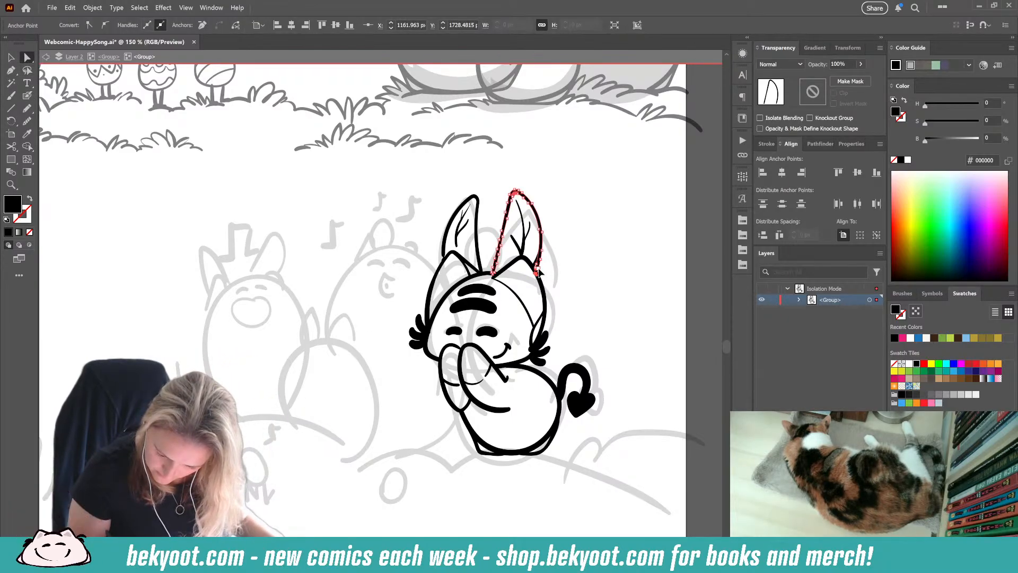
pyautogui.click(561, 260)
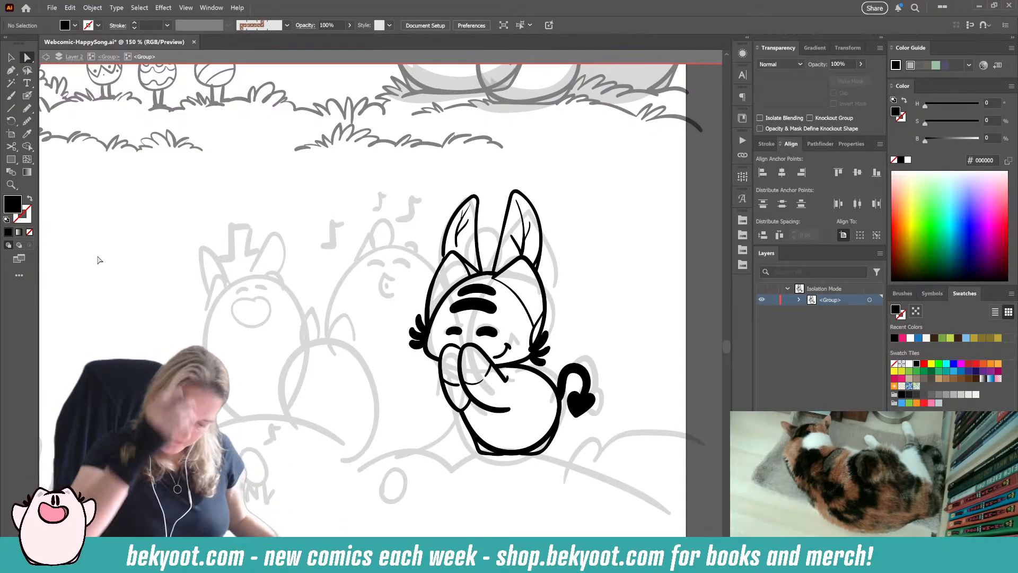
pyautogui.hotkey('shift', 'b')
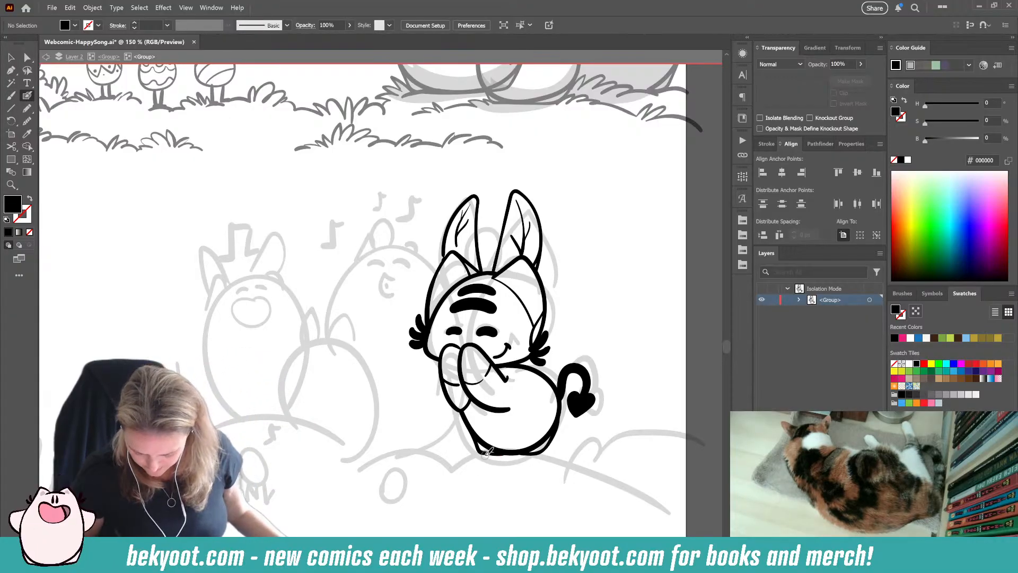
pyautogui.hotkey('shift', 'x')
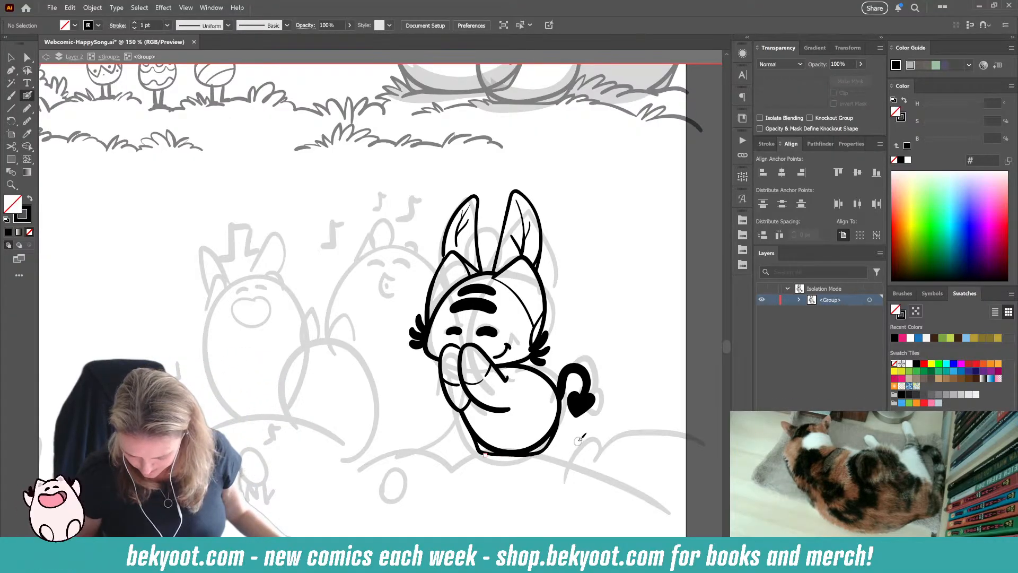
# Step: Select all of the character's line art and scale it down proportionally to about 390 by 559 px
pyautogui.moveTo(473, 406); pyautogui.dragTo(513, 401)
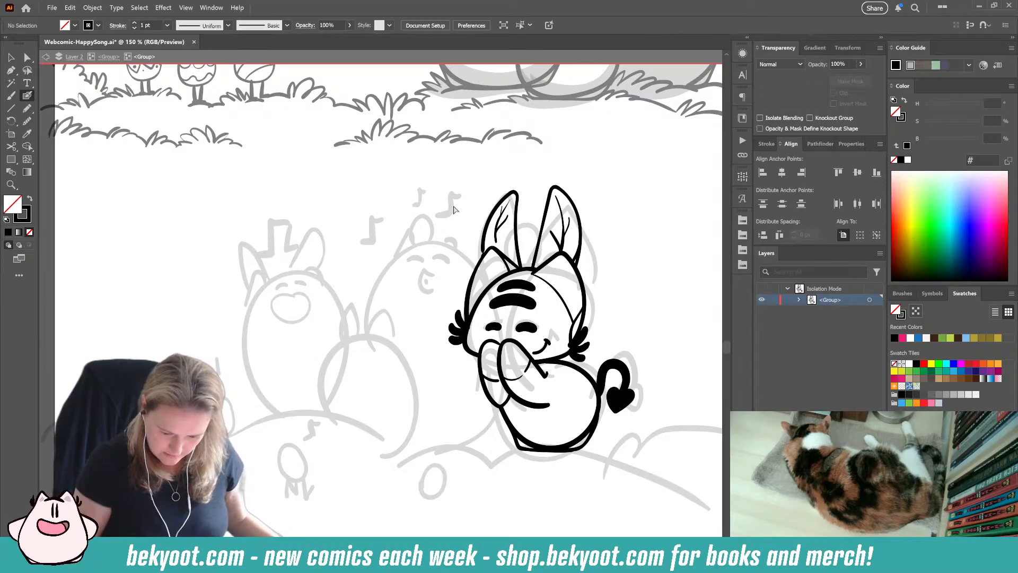
pyautogui.moveTo(449, 166); pyautogui.dragTo(654, 484)
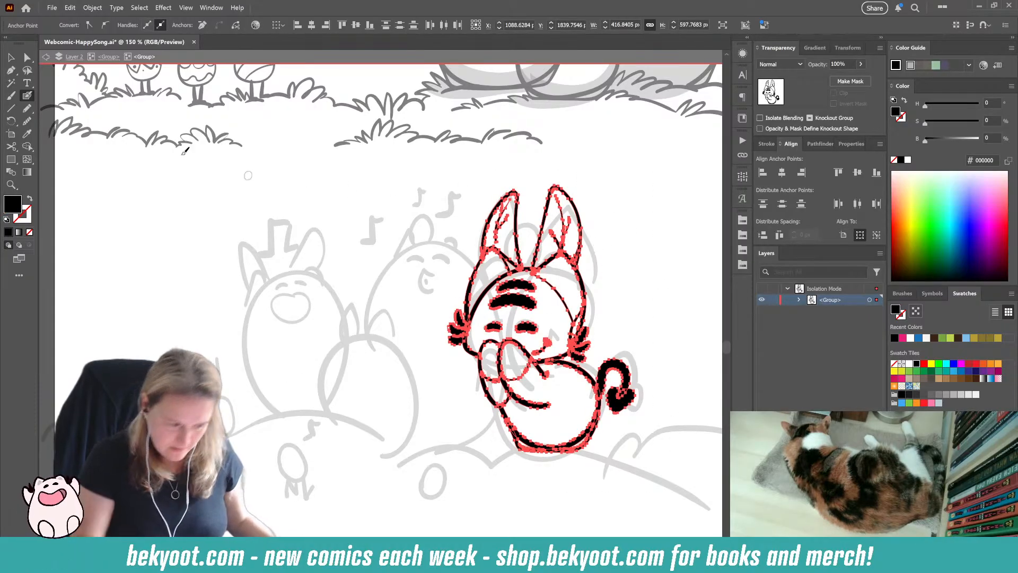
pyautogui.click(11, 56)
pyautogui.moveTo(637, 186); pyautogui.dragTo(625, 201)
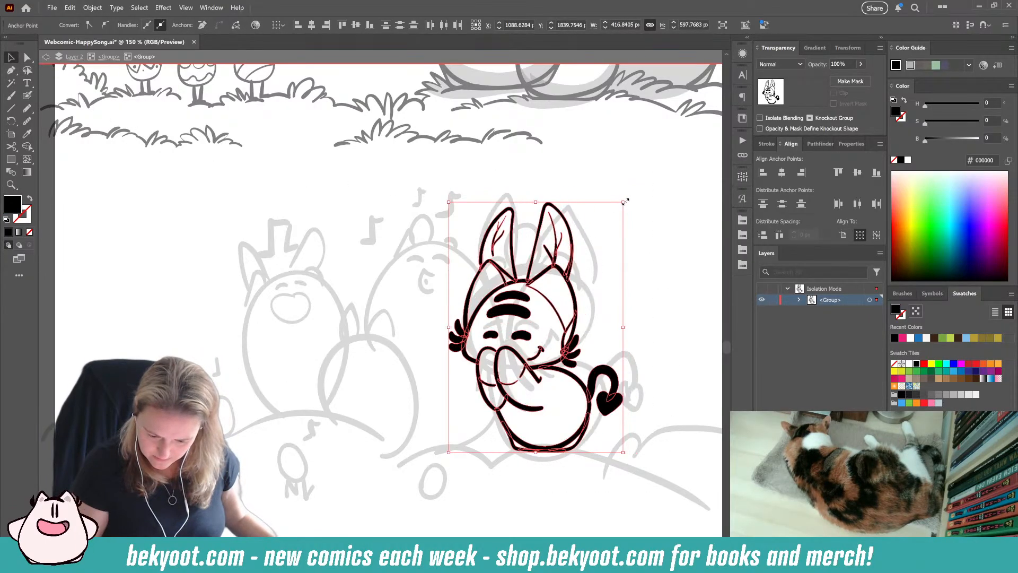
pyautogui.moveTo(553, 363); pyautogui.dragTo(559, 361)
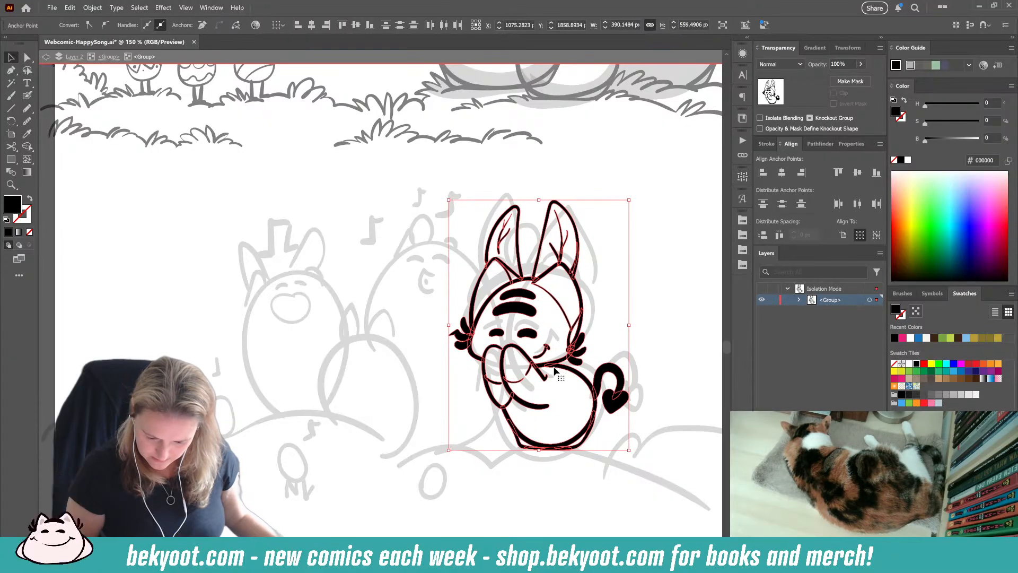
pyautogui.click(488, 487)
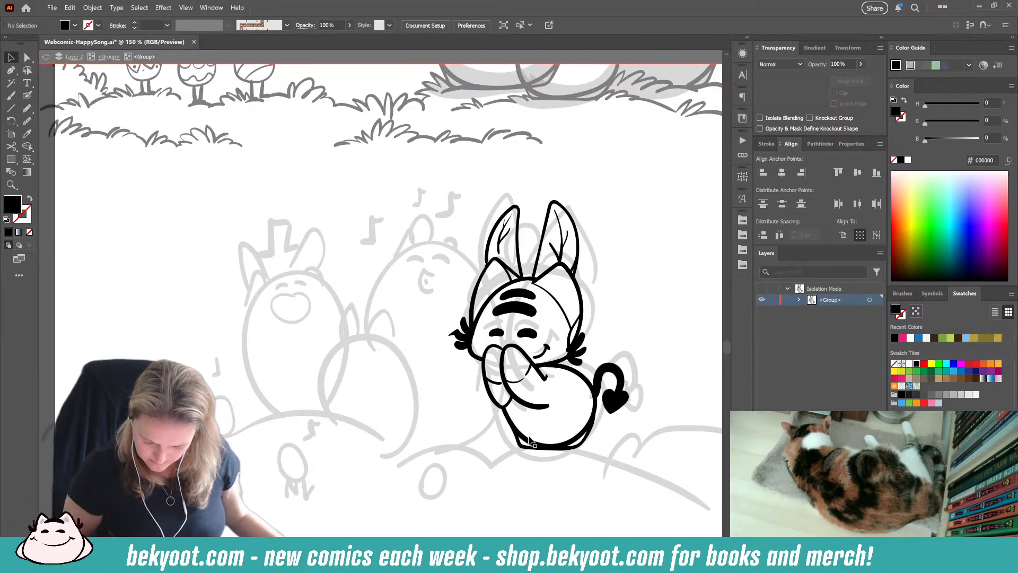
pyautogui.hotkey('ctrl', 'z')
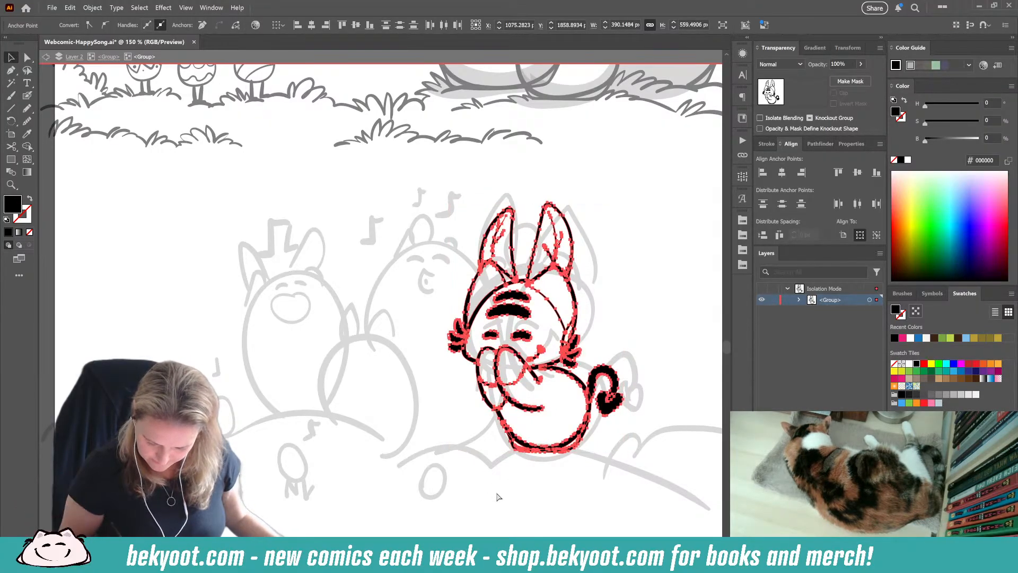
pyautogui.click(498, 496)
# Step: Simplify the character's round body outline to only a few anchor points
pyautogui.click(546, 449)
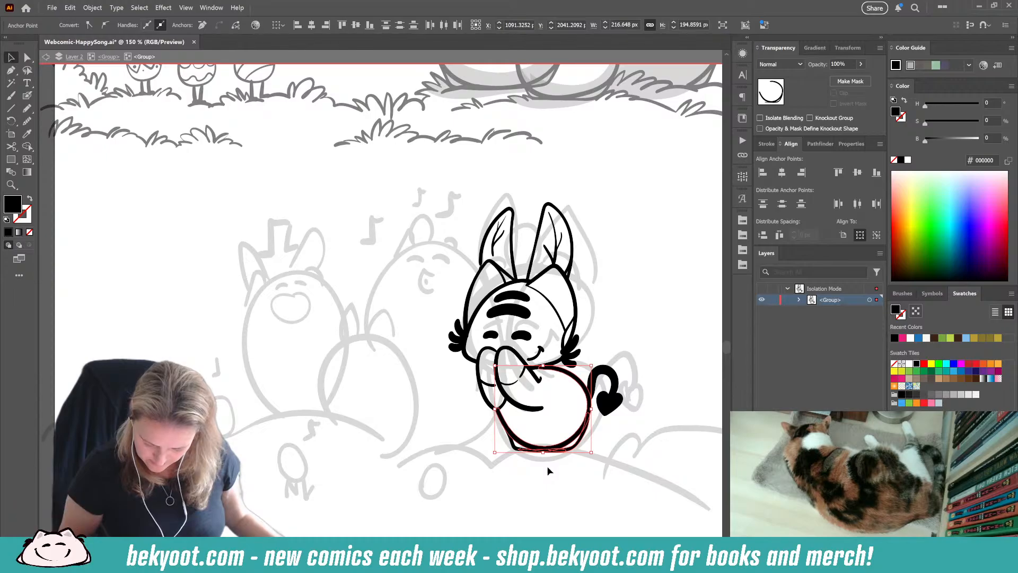
pyautogui.click(27, 98)
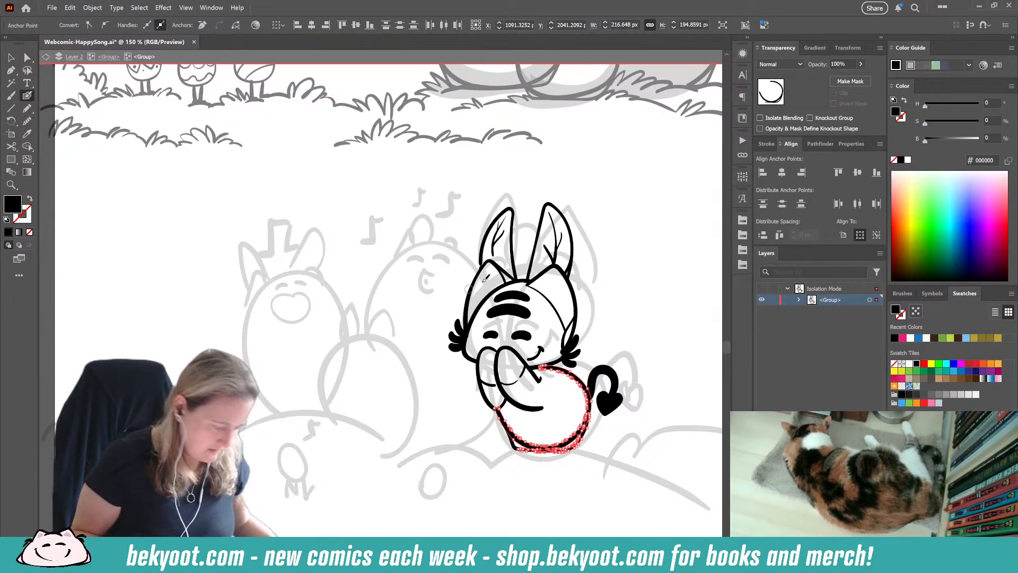
pyautogui.hotkey('ctrl', 'shift', 's')
pyautogui.moveTo(490, 94); pyautogui.dragTo(493, 94)
pyautogui.keyDown('ctrl'); pyautogui.click(610, 285); pyautogui.keyUp('ctrl')
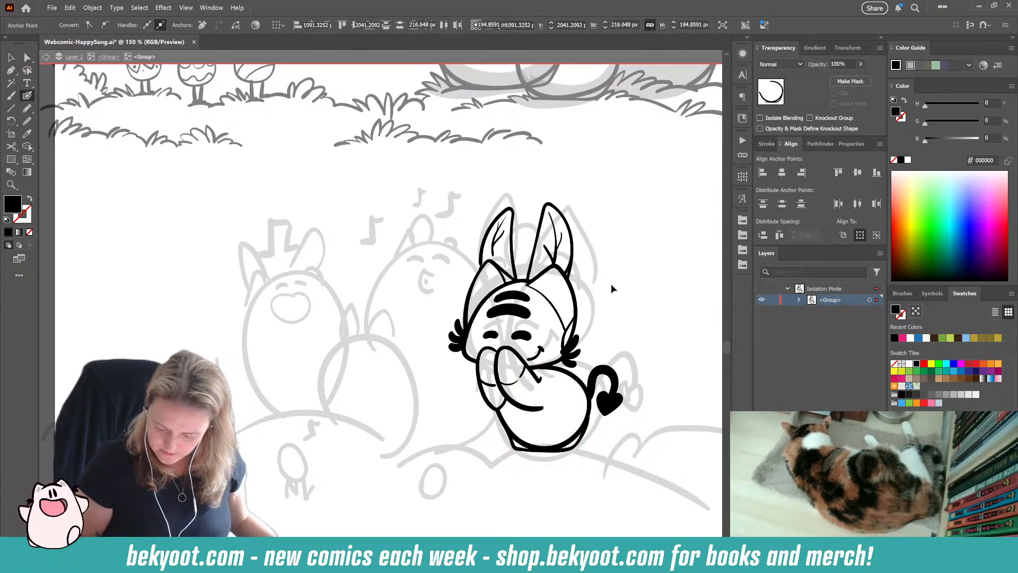
pyautogui.click(11, 57)
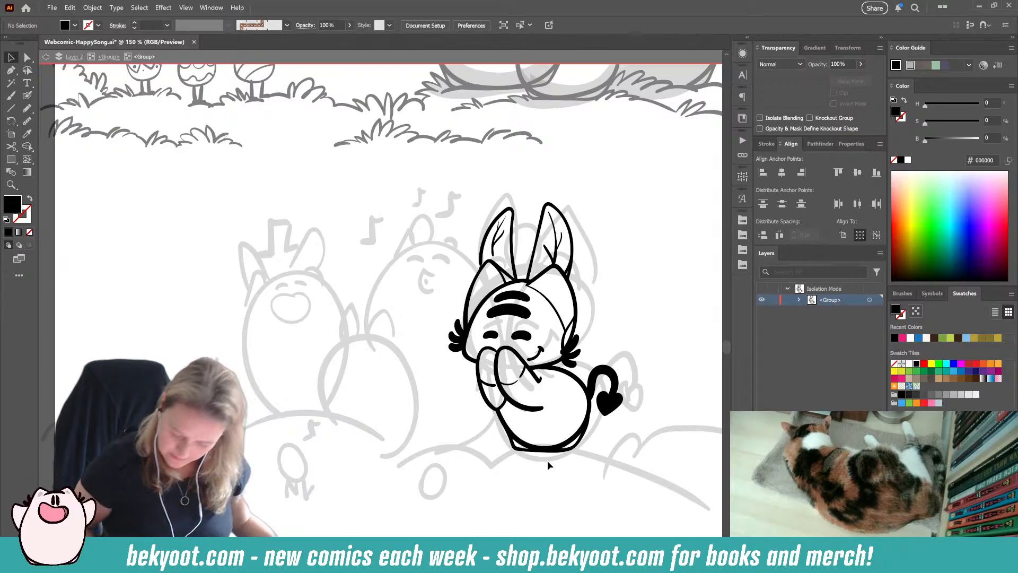
pyautogui.click(562, 447)
pyautogui.click(27, 96)
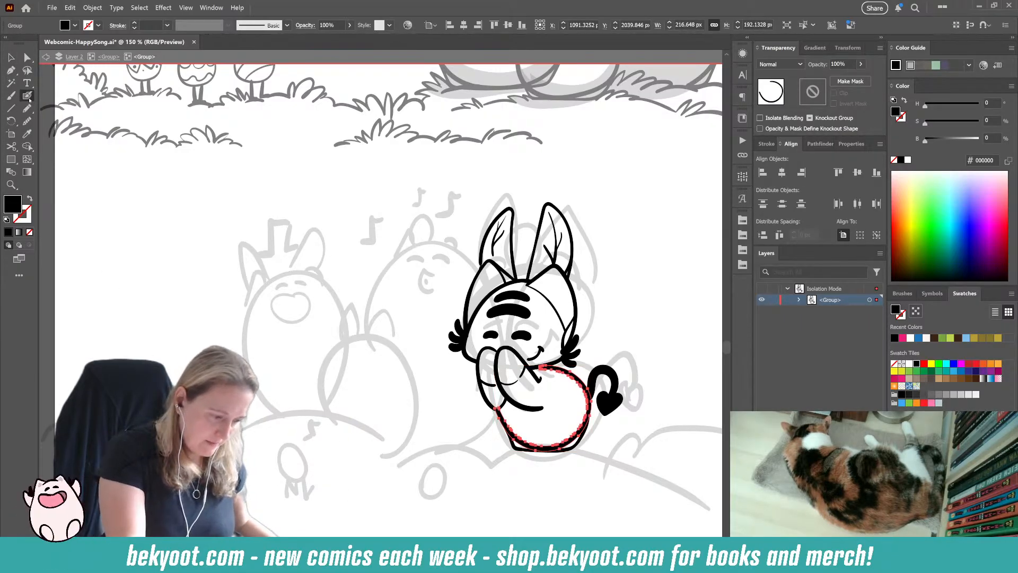
pyautogui.press('F2')
pyautogui.moveTo(483, 91); pyautogui.dragTo(490, 92)
pyautogui.click(534, 175)
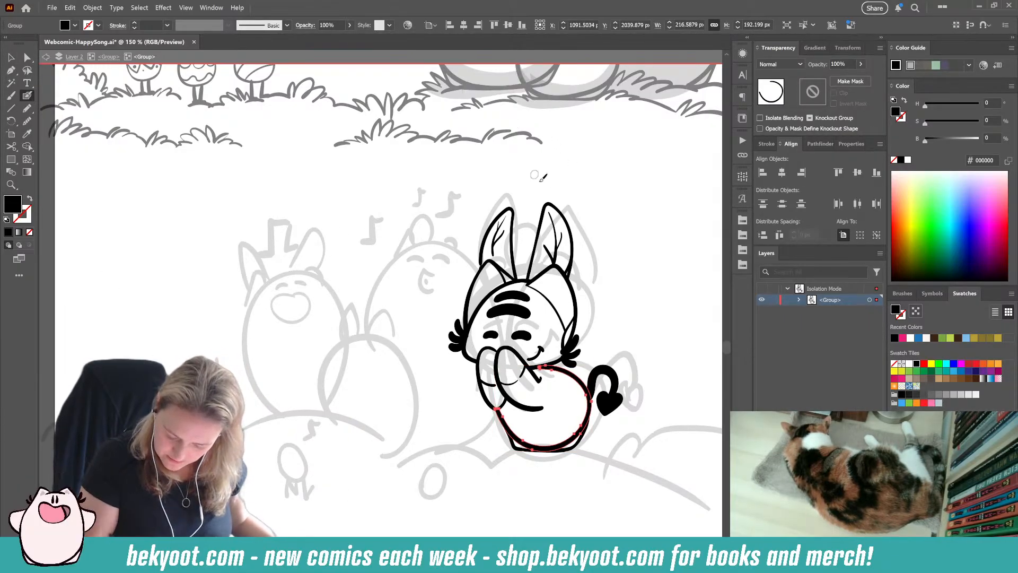
pyautogui.hotkey('ctrl', 'shift', 'a')
# Step: Ink a grass tuft at the body's lower-left base, plus an egg shape between the ears with two small hair tufts below it
pyautogui.moveTo(520, 440); pyautogui.dragTo(494, 450)
pyautogui.moveTo(354, 478); pyautogui.dragTo(370, 441)
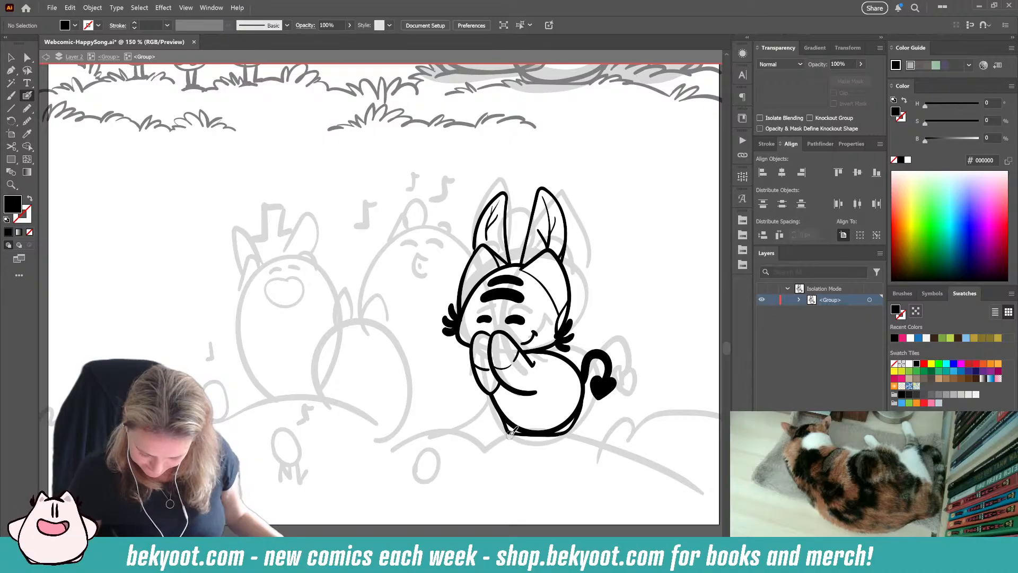
pyautogui.hotkey('shift', 'x')
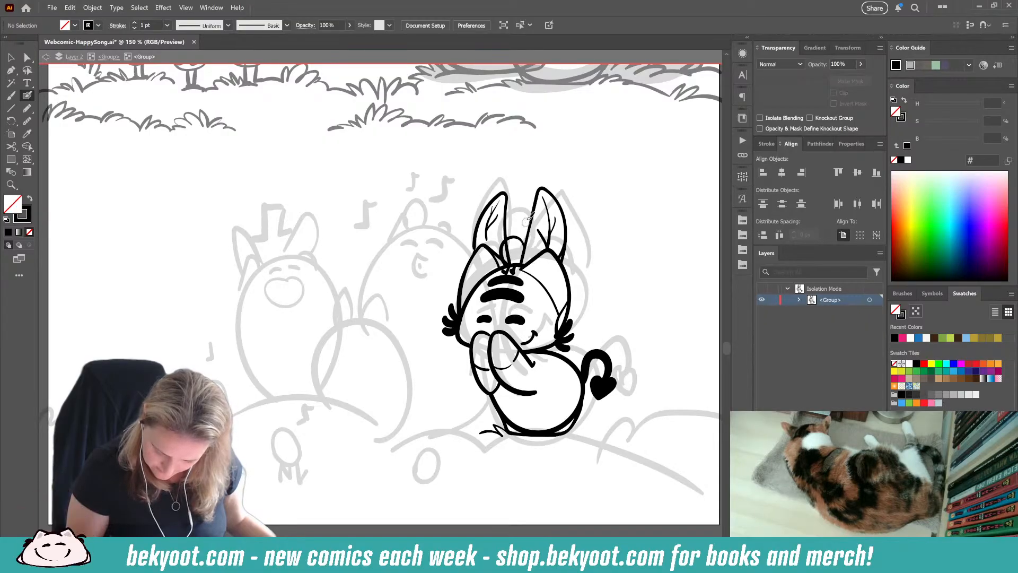
# Step: Trim the left-hand rabbit ear's inner line where it overlaps the egg, and shorten the inner end of the small left ear's outline
pyautogui.moveTo(510, 234); pyautogui.dragTo(512, 219)
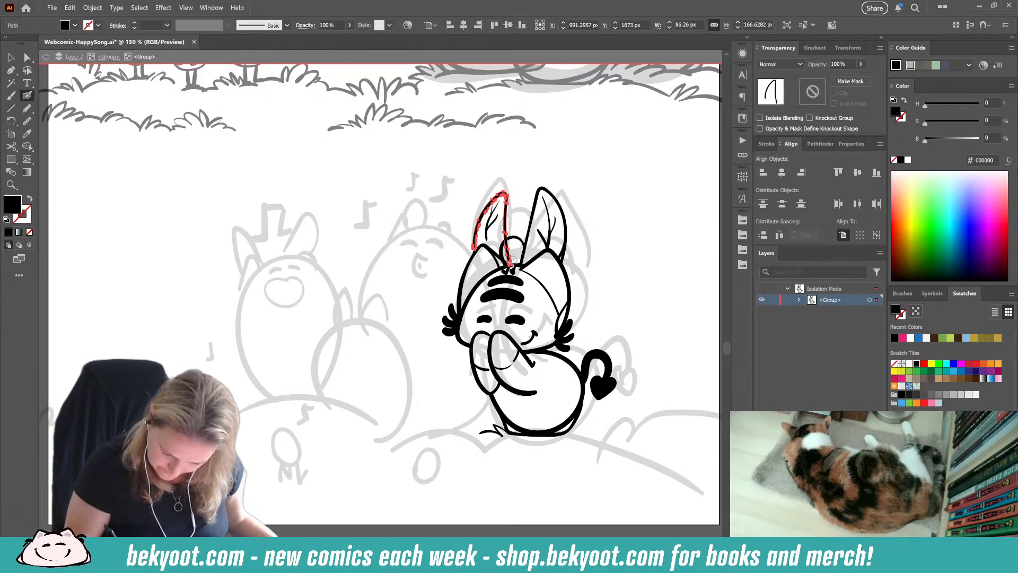
pyautogui.moveTo(509, 242); pyautogui.dragTo(510, 241)
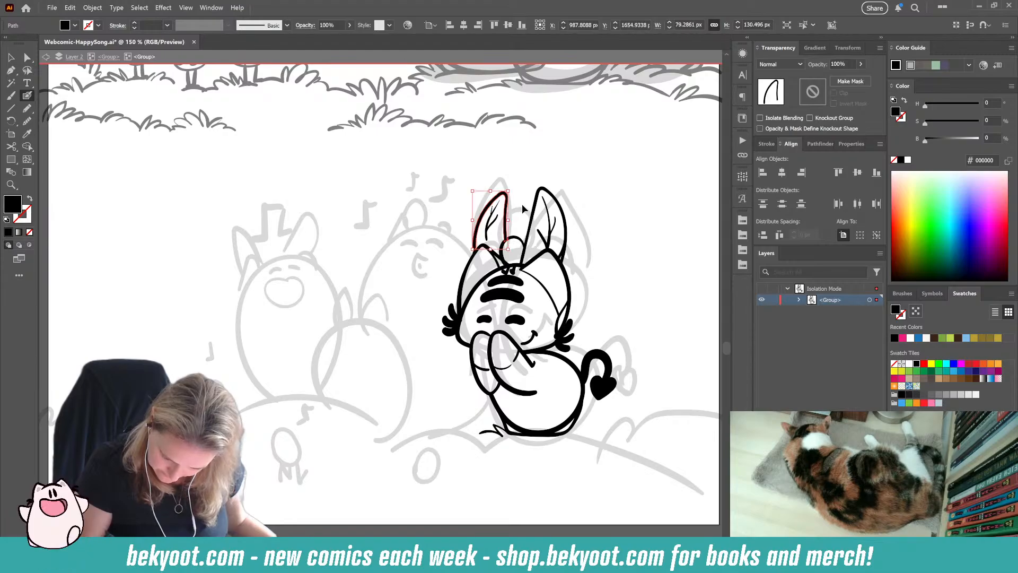
pyautogui.keyDown('ctrl'); pyautogui.click(521, 208); pyautogui.keyUp('ctrl')
pyautogui.keyDown('ctrl'); pyautogui.click(495, 256); pyautogui.keyUp('ctrl')
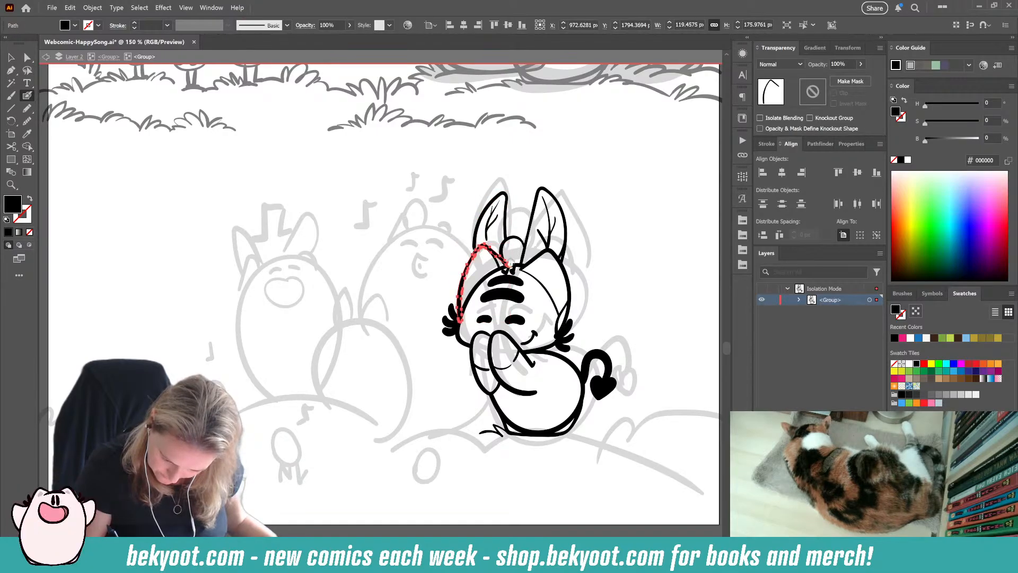
pyautogui.moveTo(512, 265); pyautogui.dragTo(512, 269)
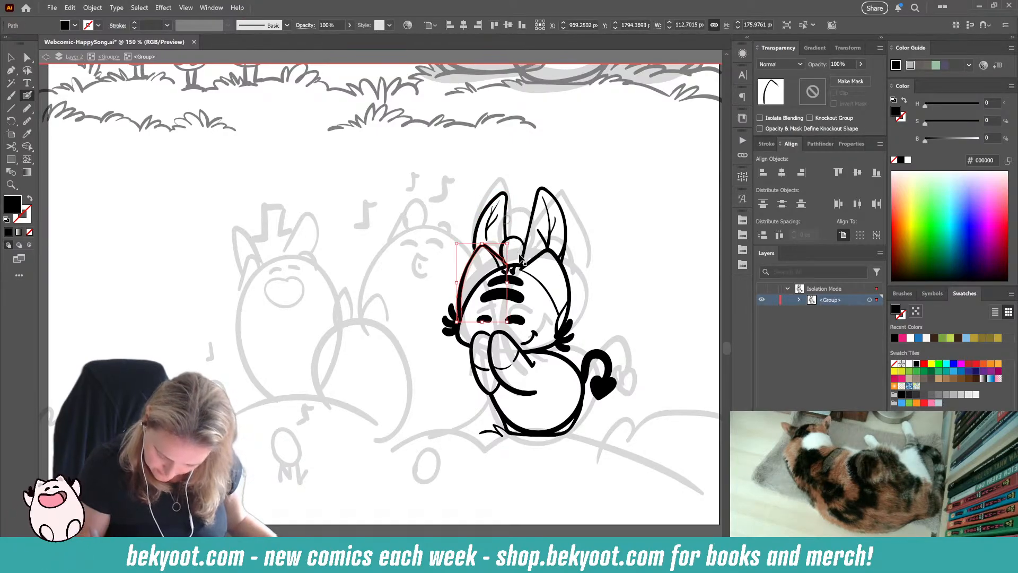
pyautogui.keyDown('ctrl'); pyautogui.click(626, 291); pyautogui.keyUp('ctrl')
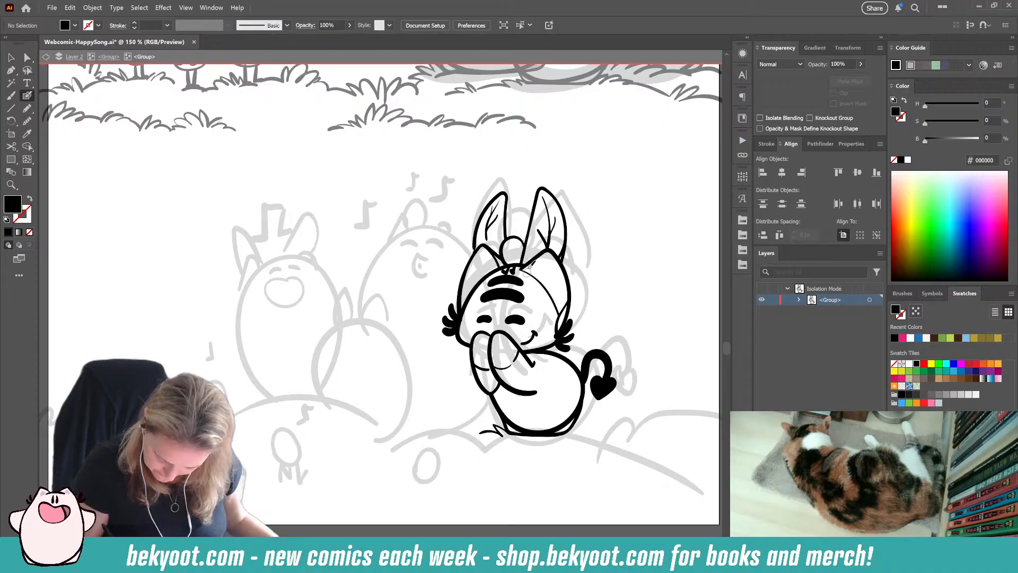
# Step: Select the two small hair tufts above the forehead stripes and shift them up slightly to overlap the head outline
pyautogui.scroll(4, 530, 246)
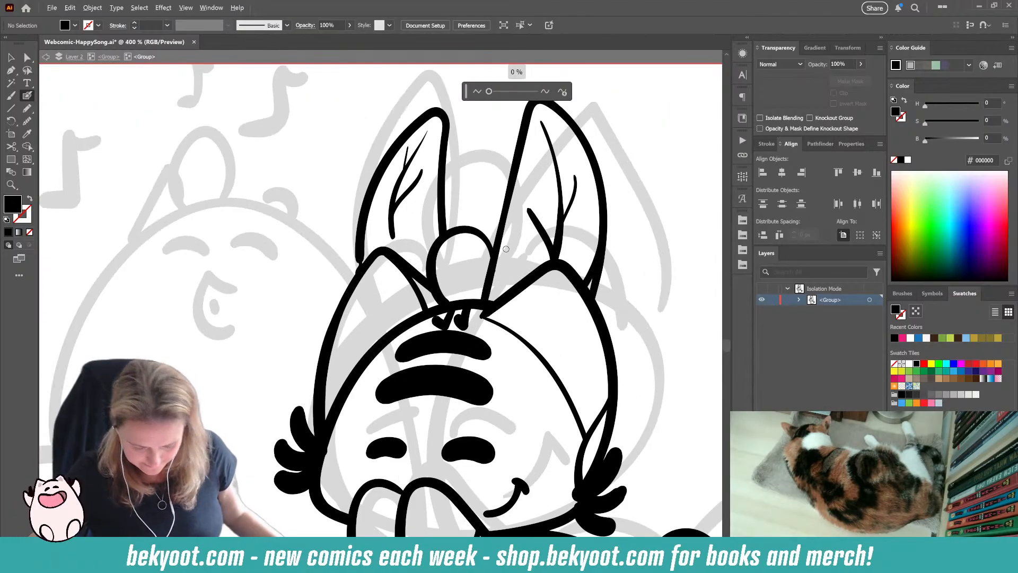
pyautogui.keyDown('ctrl'); pyautogui.click(453, 320); pyautogui.keyUp('ctrl')
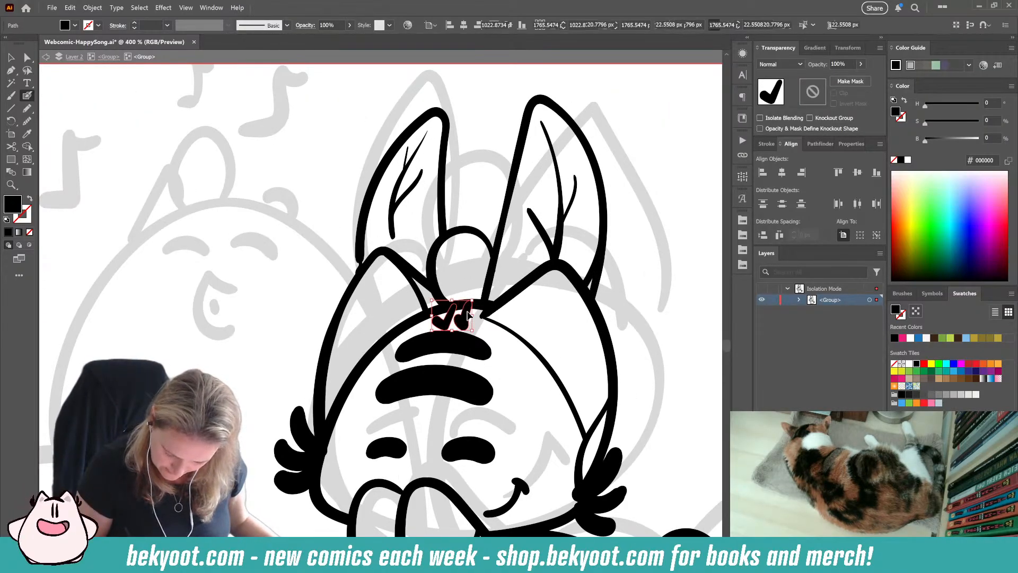
pyautogui.moveTo(467, 312); pyautogui.dragTo(467, 306)
pyautogui.keyDown('ctrl'); pyautogui.click(482, 208); pyautogui.keyUp('ctrl')
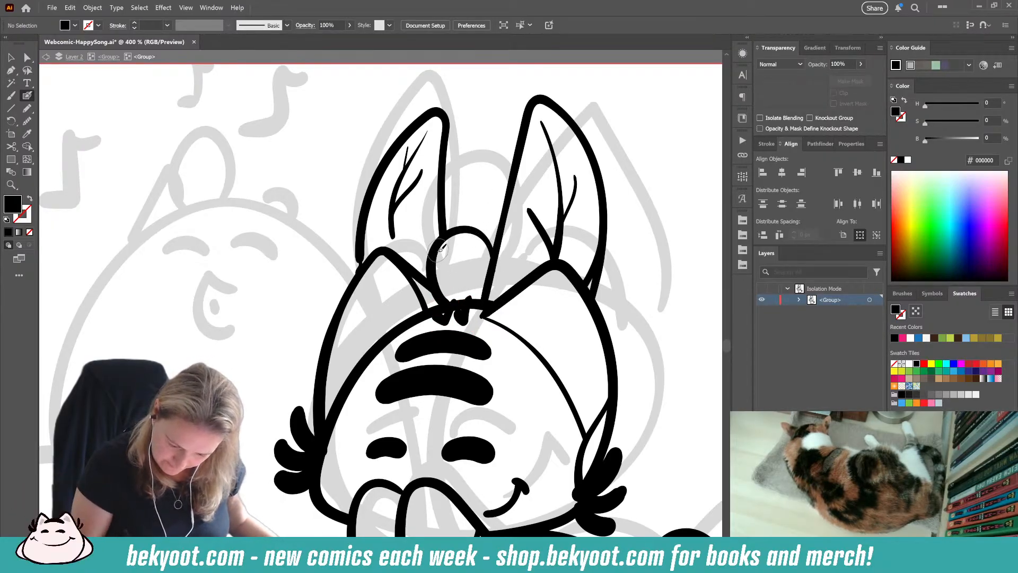
pyautogui.moveTo(448, 250); pyautogui.dragTo(454, 253)
pyautogui.hotkey('shift', 'x')
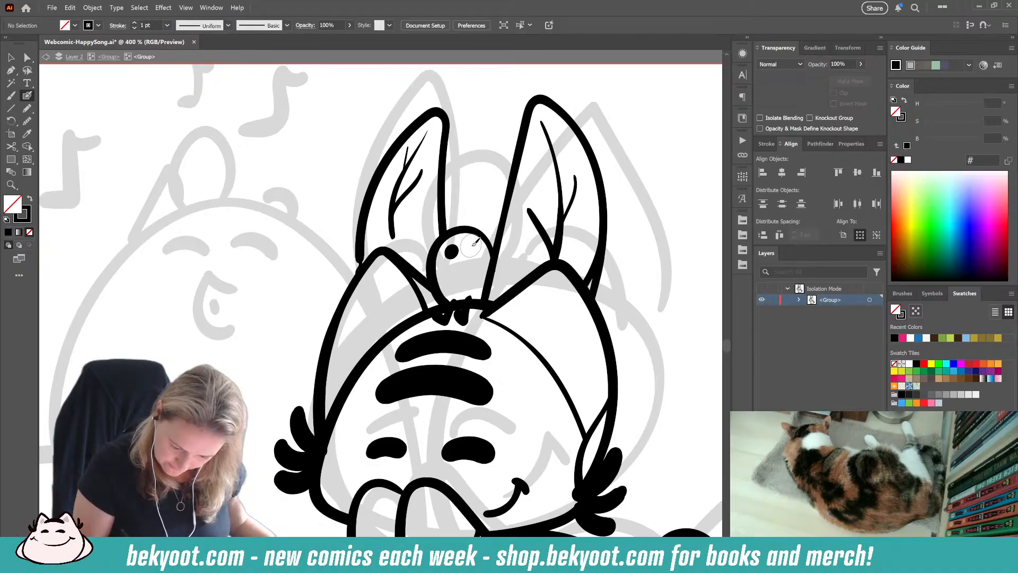
pyautogui.hotkey('ctrl', 'z')
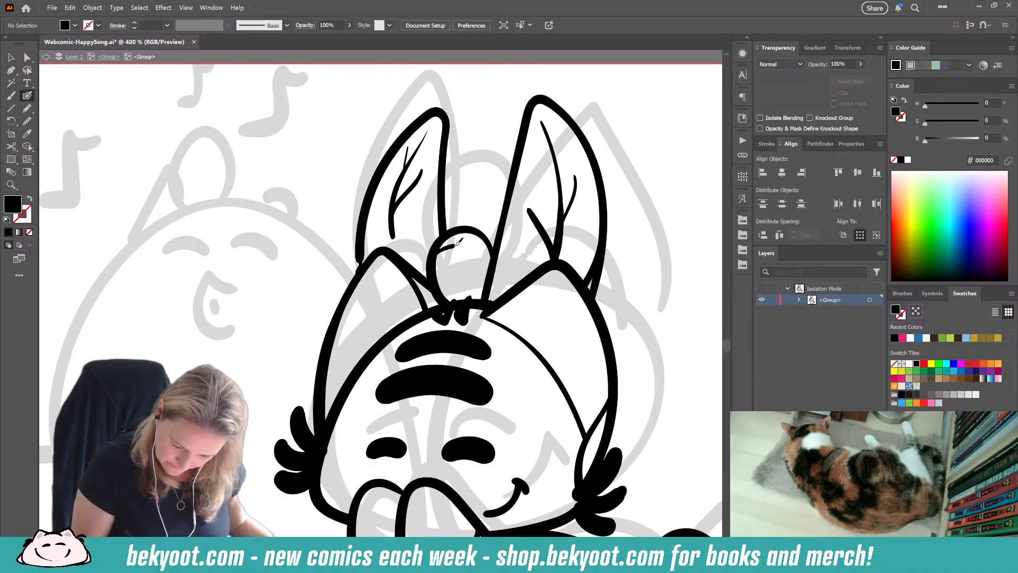
pyautogui.moveTo(485, 246); pyautogui.dragTo(491, 249)
pyautogui.hotkey('ctrl', 'z')
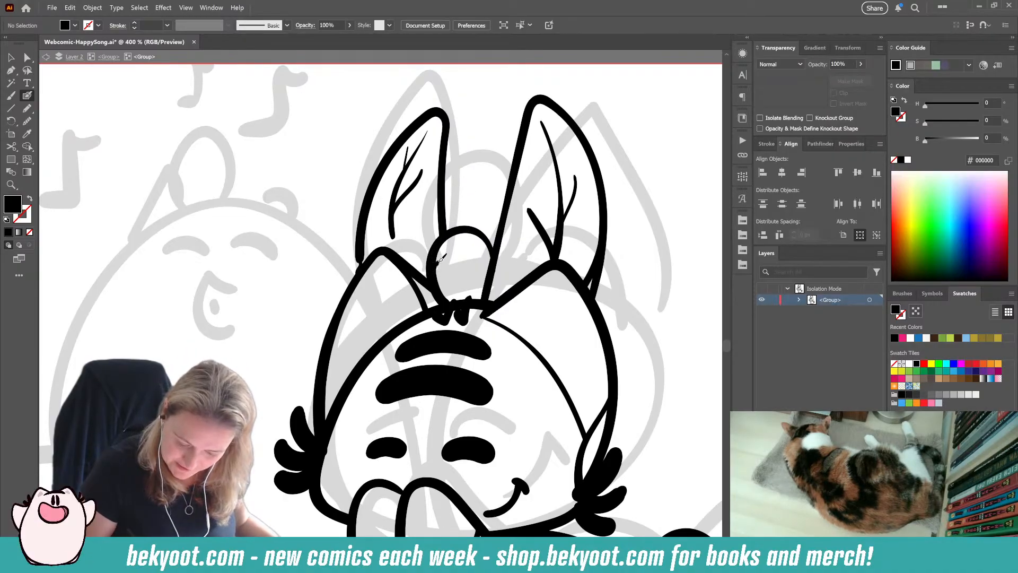
# Step: Decorate the egg between the ears with thin curved bands and rows of small black dots
pyautogui.moveTo(492, 258); pyautogui.dragTo(493, 260)
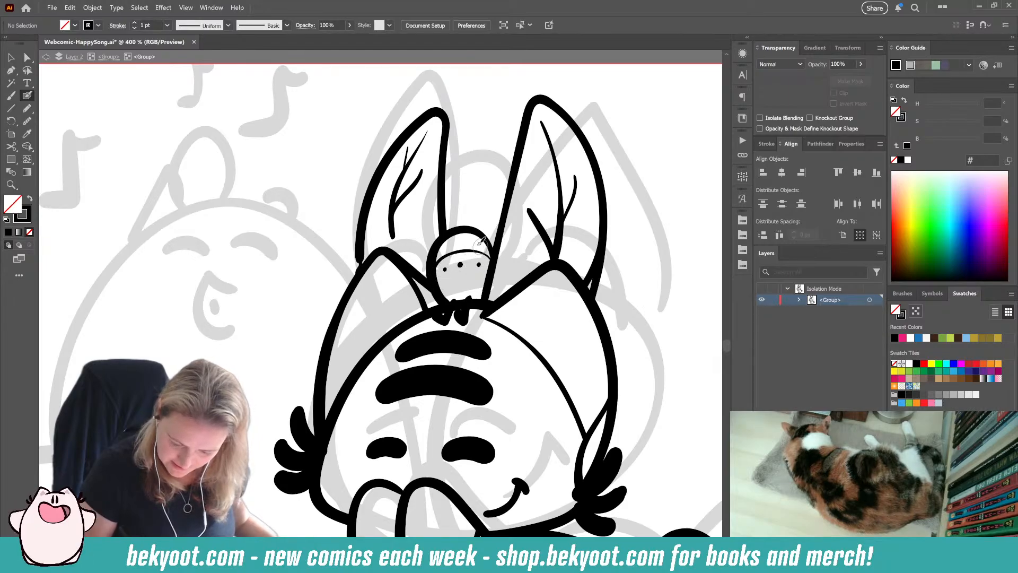
pyautogui.click(451, 247)
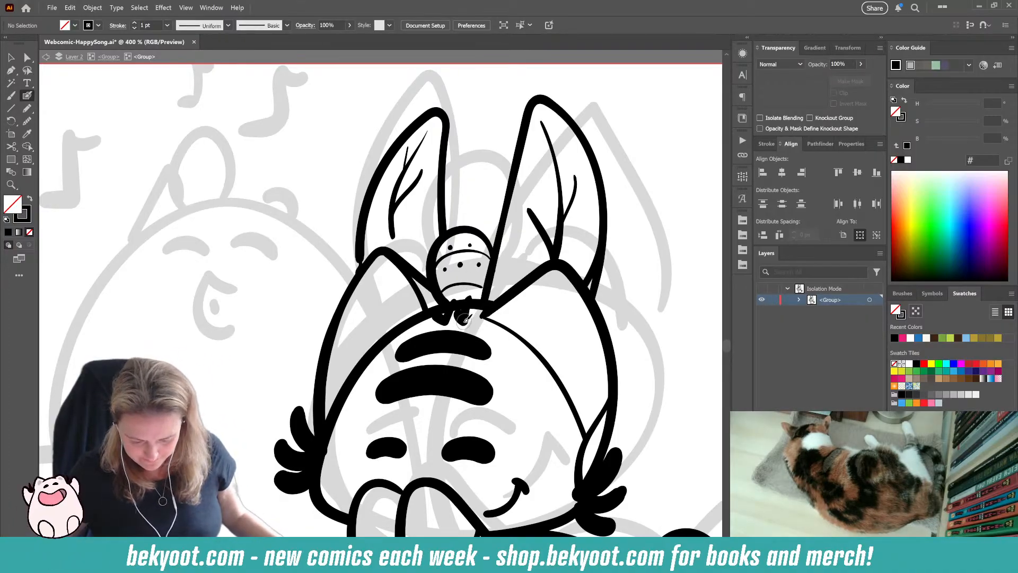
pyautogui.scroll(-3, 465, 319)
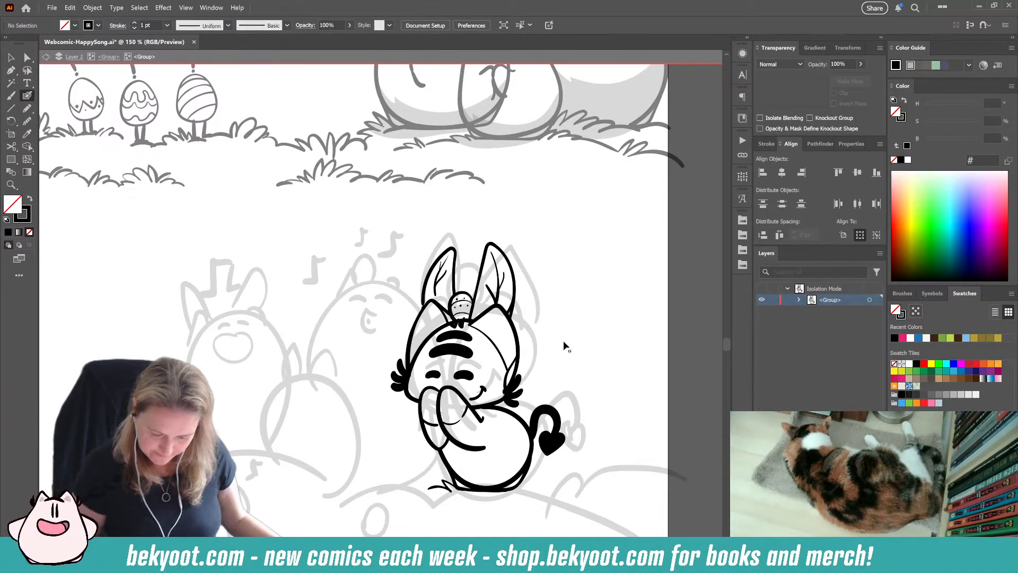
# Step: Ink grass blades and a short ground line at the character's lower right, beneath the heart-tipped tail
pyautogui.moveTo(362, 446); pyautogui.dragTo(426, 374)
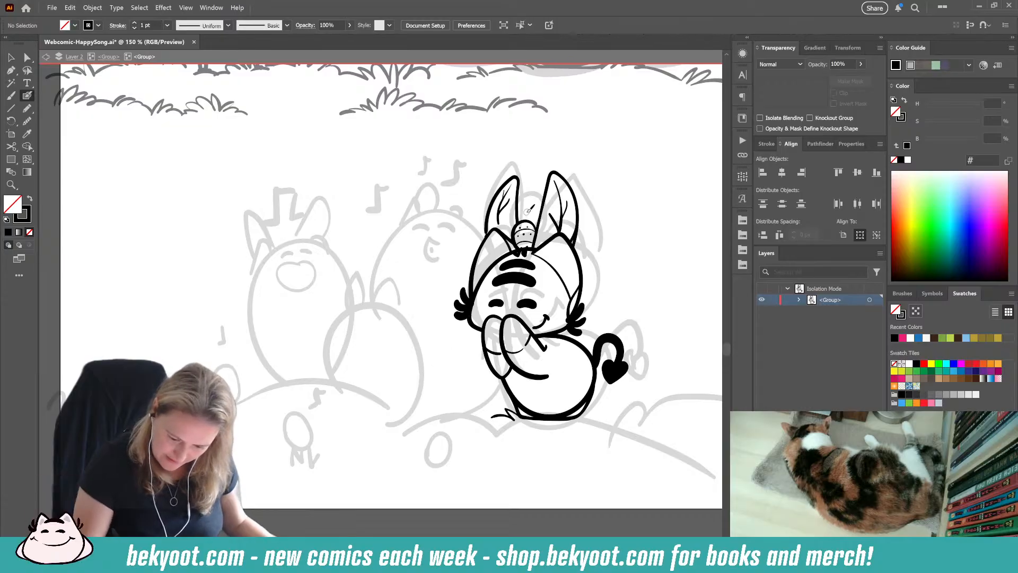
pyautogui.moveTo(369, 450); pyautogui.dragTo(351, 443)
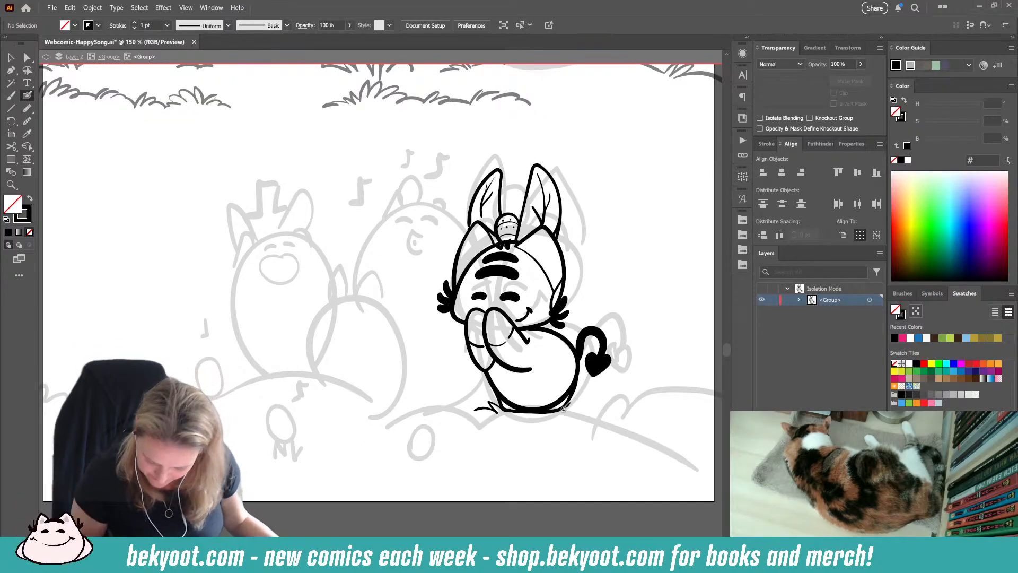
pyautogui.moveTo(558, 409); pyautogui.dragTo(594, 405)
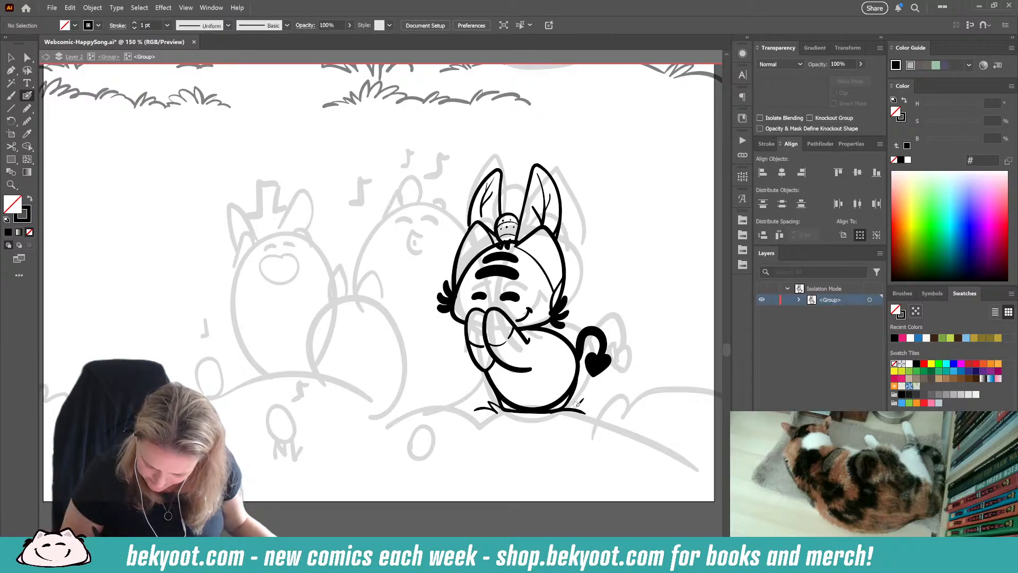
pyautogui.hotkey('ctrl', 'z')
pyautogui.hotkey('ctrl', 'z')
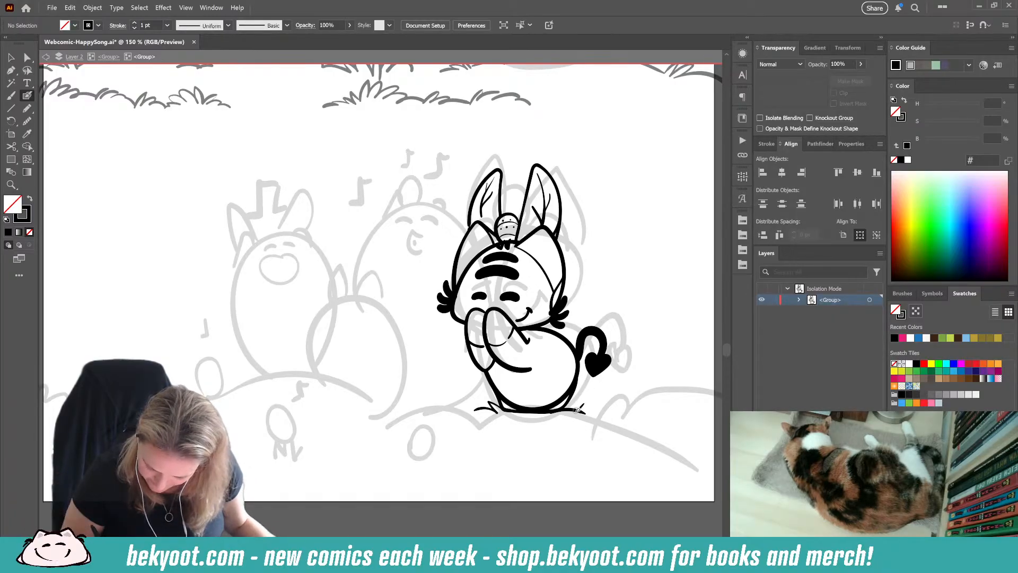
pyautogui.moveTo(601, 402); pyautogui.dragTo(615, 417)
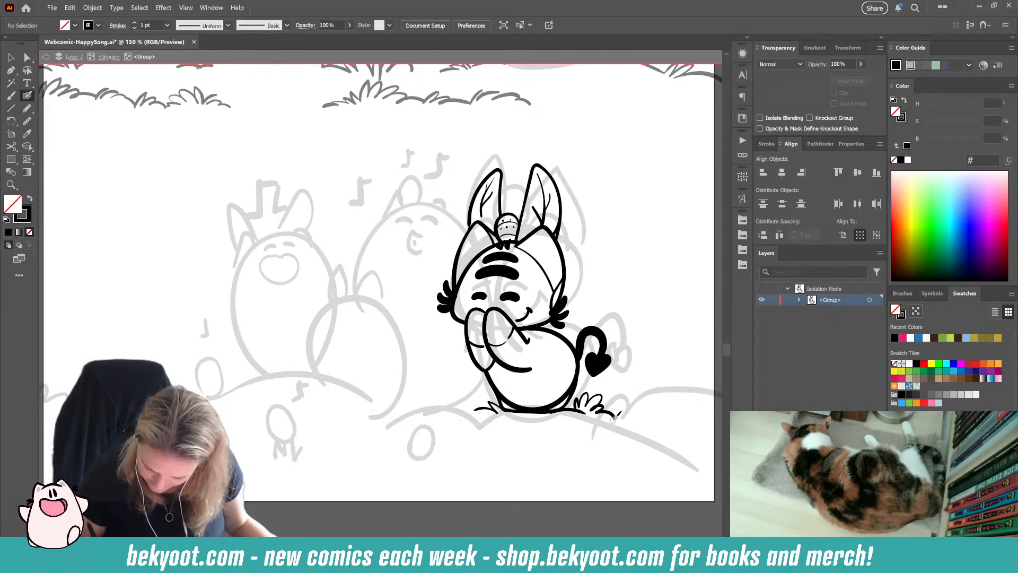
pyautogui.moveTo(467, 450); pyautogui.dragTo(497, 440)
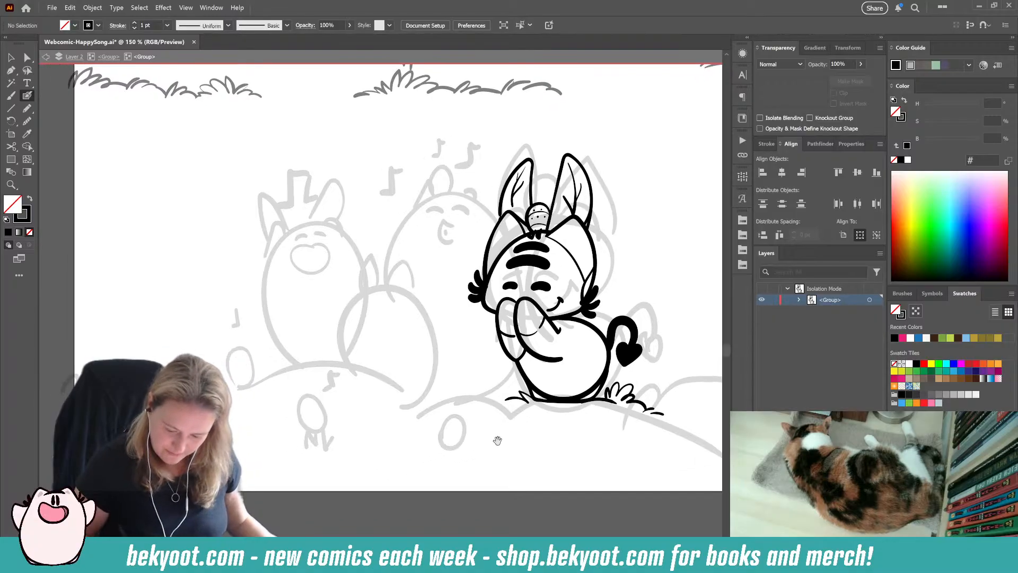
# Step: Check the Blob Brush tool options, keeping the 18 pt size, and smooth the head outline from the crown down to the left cheek
pyautogui.doubleClick(25, 96)
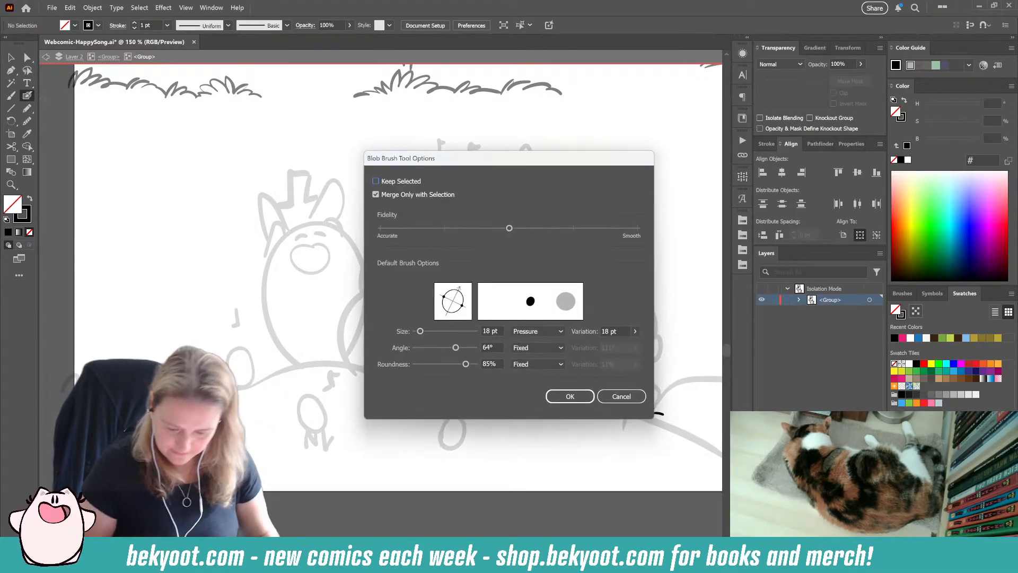
pyautogui.press('Return')
pyautogui.moveTo(361, 421); pyautogui.dragTo(274, 421)
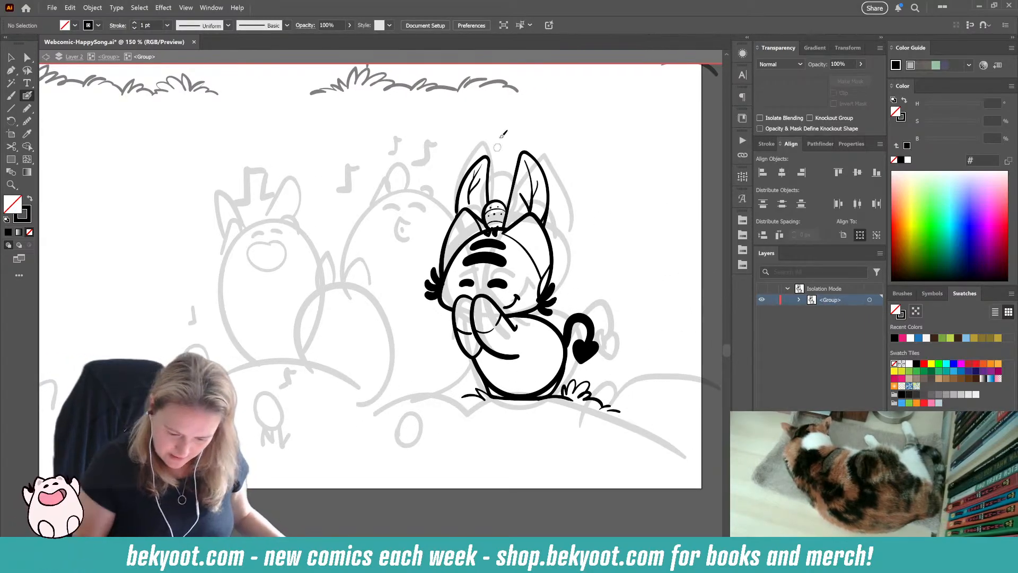
pyautogui.moveTo(506, 229); pyautogui.dragTo(452, 310)
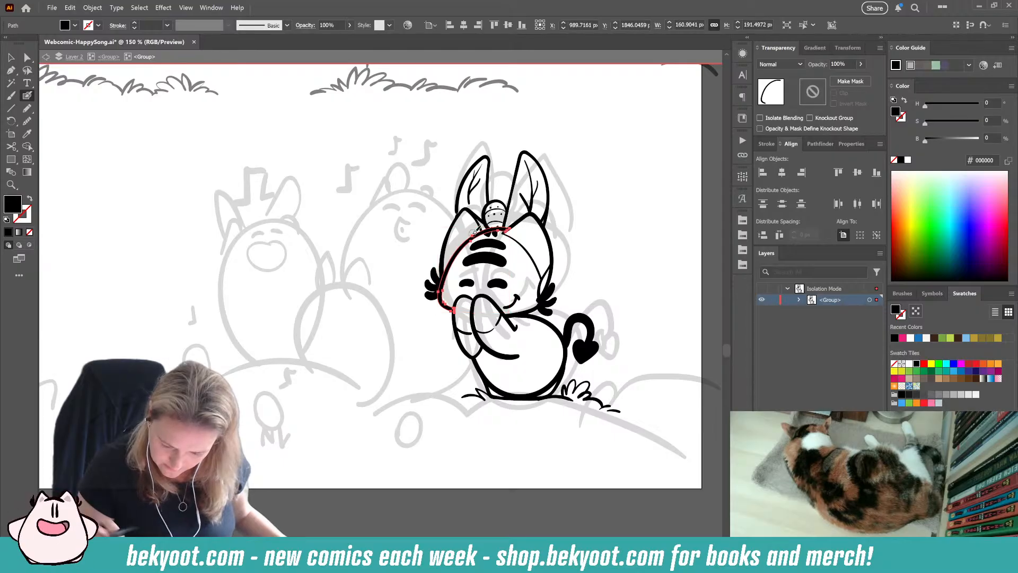
pyautogui.keyDown('ctrl'); pyautogui.click(463, 459); pyautogui.keyUp('ctrl')
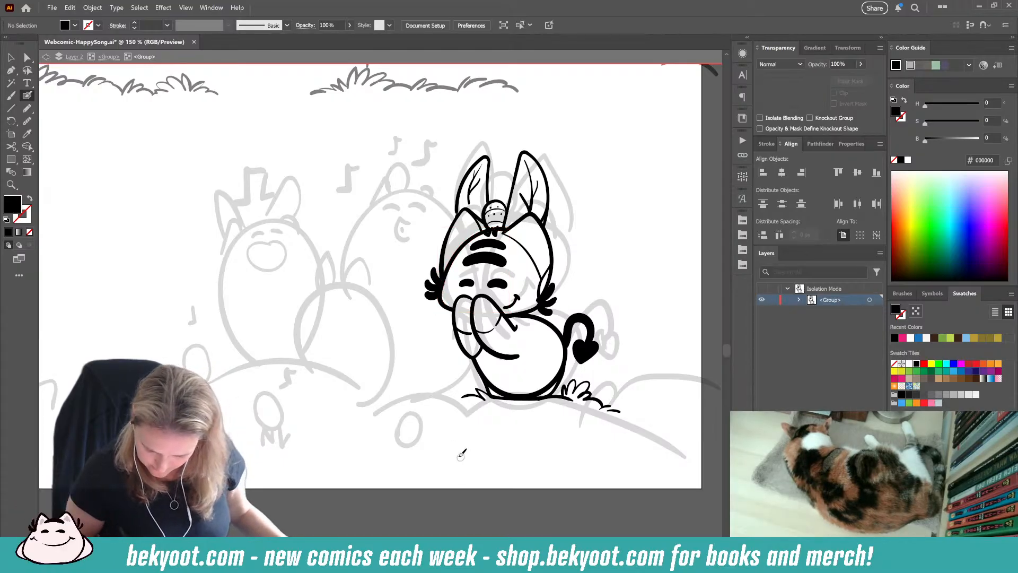
# Step: Ink a grassy hill contour from beside the character past the page's right edge, and extend the grass line along the slope below it
pyautogui.moveTo(532, 237); pyautogui.dragTo(582, 211)
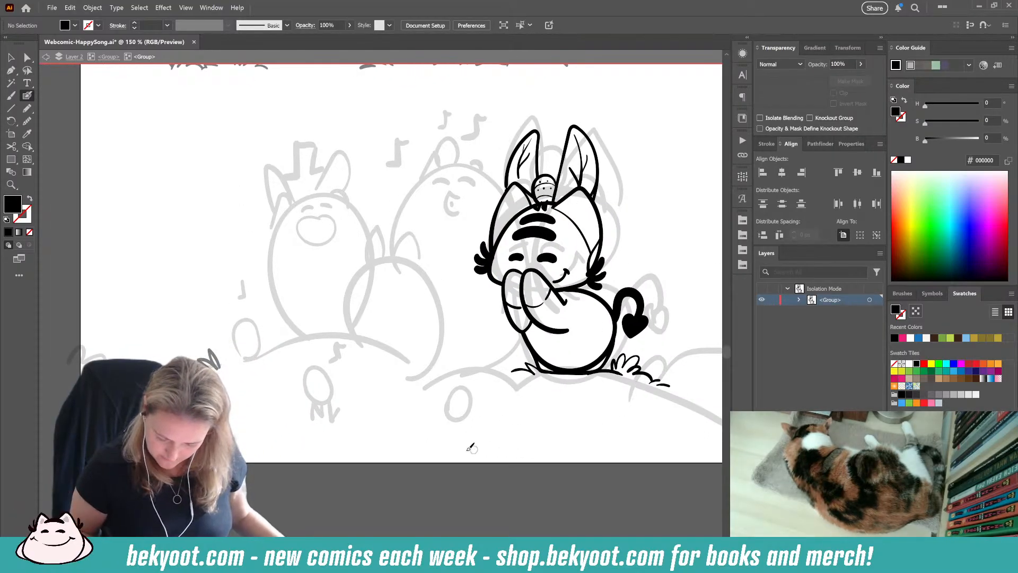
pyautogui.moveTo(636, 419); pyautogui.dragTo(447, 418)
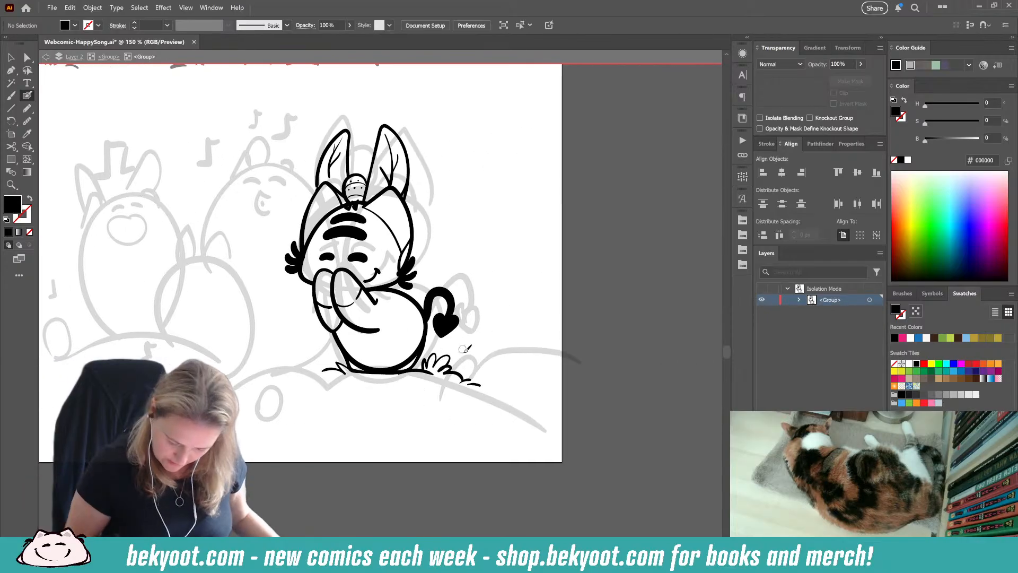
pyautogui.moveTo(476, 363)
pyautogui.mouseDown()
pyautogui.moveTo(488, 336)
pyautogui.moveTo(491, 359)
pyautogui.moveTo(507, 344)
pyautogui.moveTo(531, 344)
pyautogui.moveTo(479, 362)
pyautogui.mouseUp()
pyautogui.hotkey('ctrl', 'z')
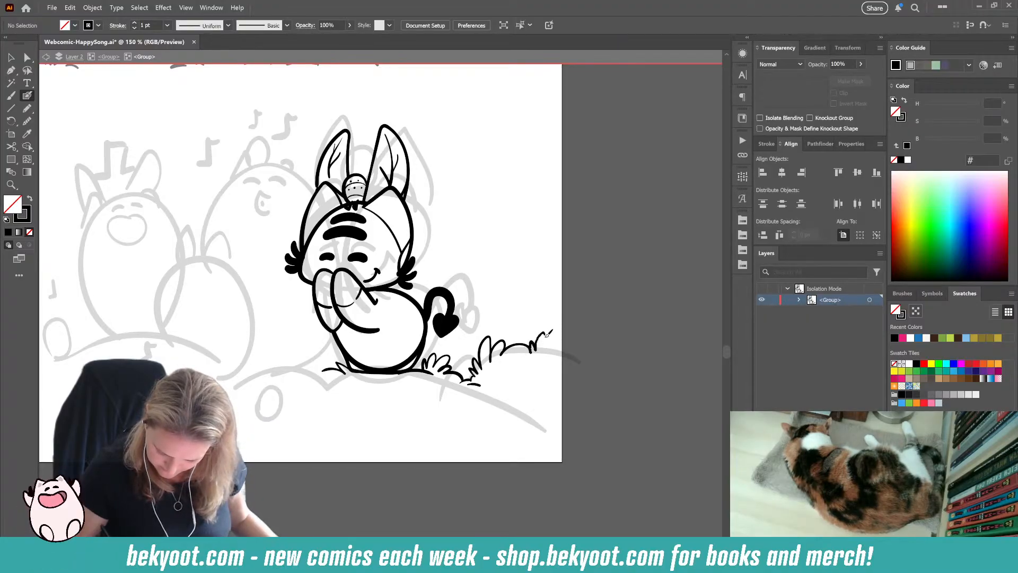
pyautogui.moveTo(548, 334)
pyautogui.mouseDown()
pyautogui.moveTo(555, 352)
pyautogui.moveTo(573, 351)
pyautogui.mouseUp()
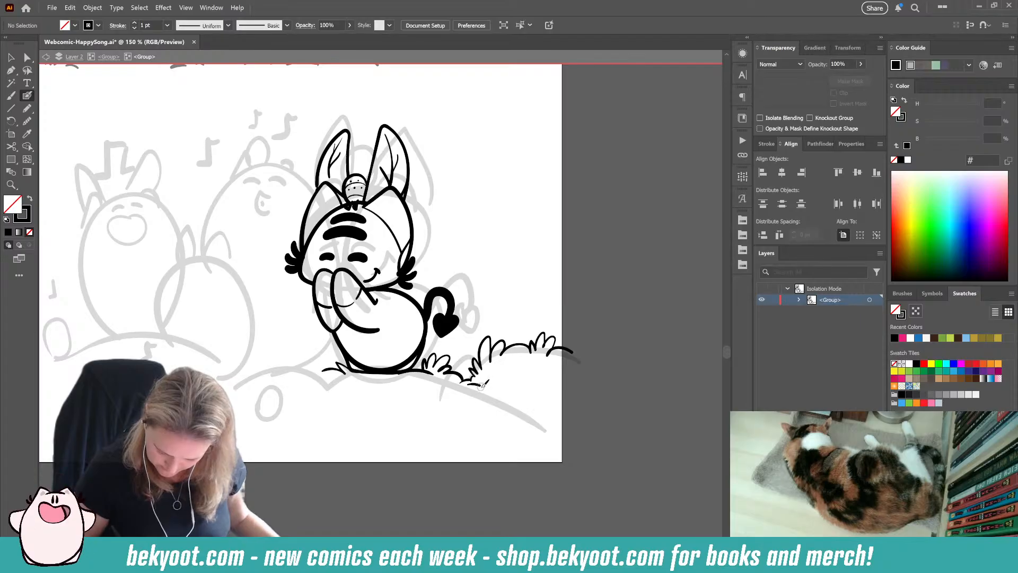
pyautogui.moveTo(488, 383); pyautogui.dragTo(578, 388)
# Step: Ink the leftmost sketched character's head top with two small pointed ears, and add black fur tufts on both sides of the head
pyautogui.moveTo(345, 460); pyautogui.dragTo(479, 402)
pyautogui.moveTo(331, 405)
pyautogui.mouseDown()
pyautogui.moveTo(362, 437)
pyautogui.moveTo(466, 431)
pyautogui.moveTo(321, 415)
pyautogui.mouseUp()
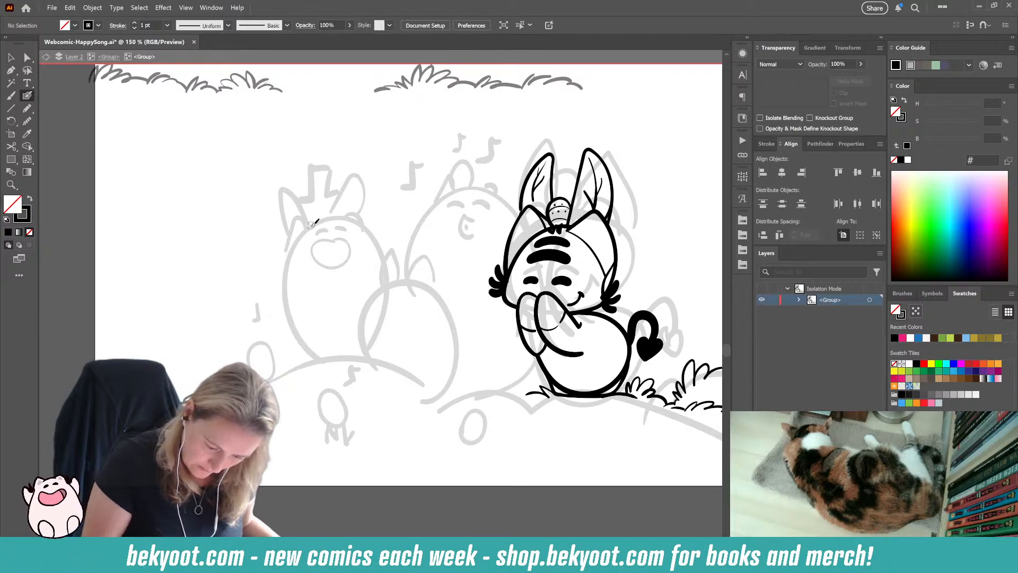
pyautogui.moveTo(312, 226)
pyautogui.mouseDown()
pyautogui.moveTo(346, 218)
pyautogui.moveTo(351, 204)
pyautogui.moveTo(361, 233)
pyautogui.mouseUp()
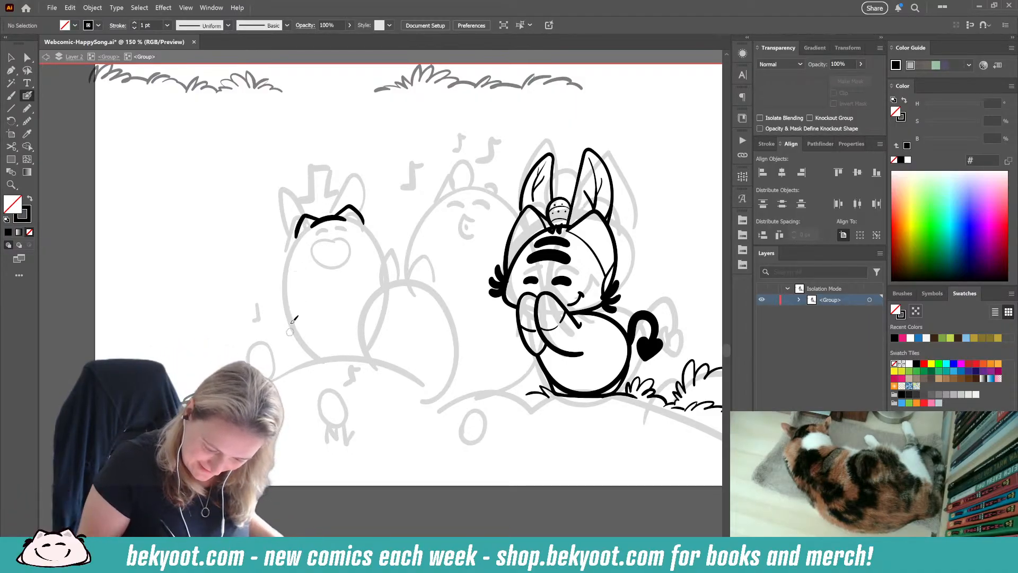
pyautogui.moveTo(301, 219); pyautogui.dragTo(286, 242)
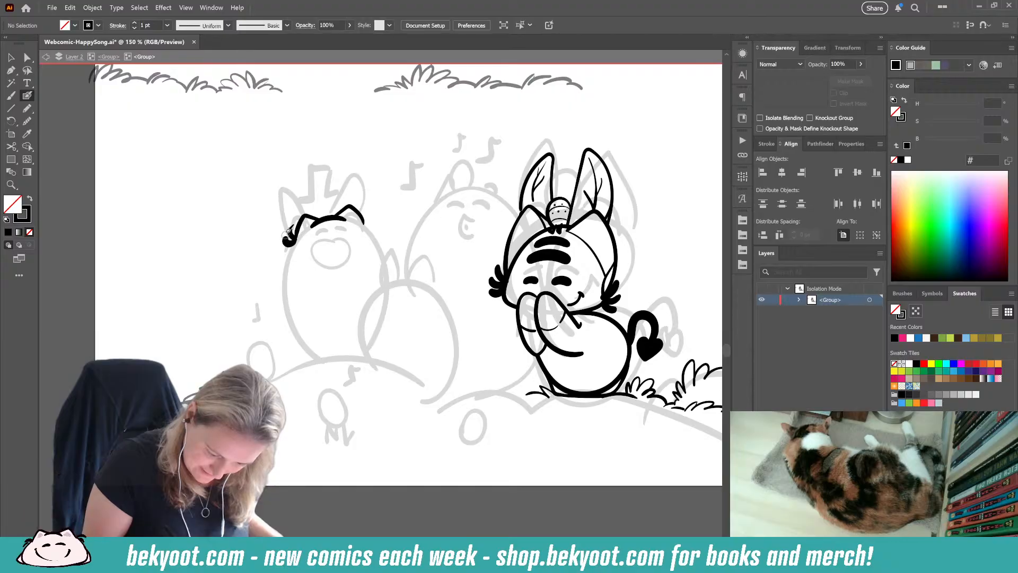
pyautogui.hotkey('ctrl', 'z')
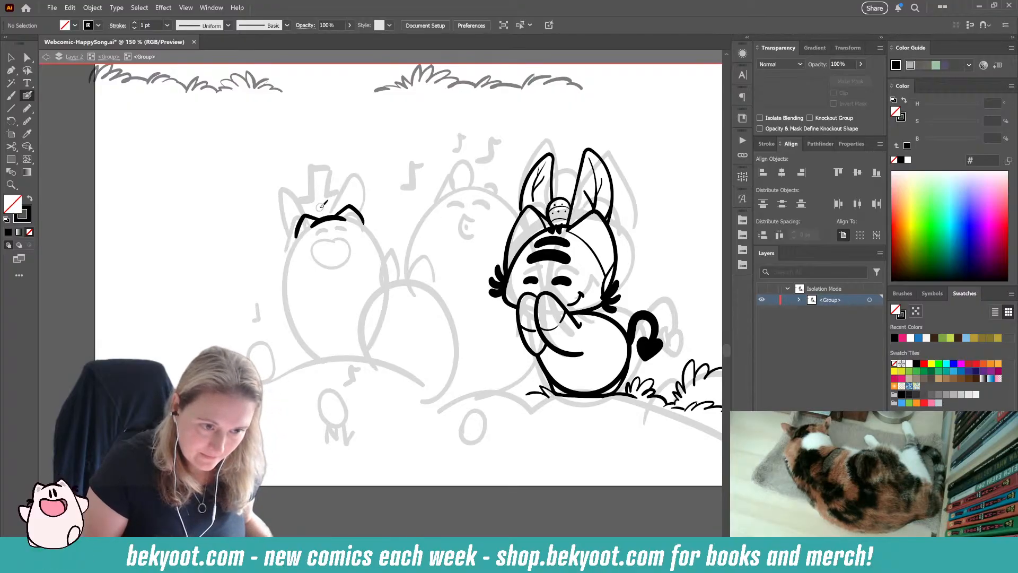
pyautogui.moveTo(296, 234)
pyautogui.mouseDown()
pyautogui.moveTo(287, 227)
pyautogui.moveTo(293, 240)
pyautogui.moveTo(285, 241)
pyautogui.mouseUp()
pyautogui.moveTo(363, 212); pyautogui.dragTo(378, 218)
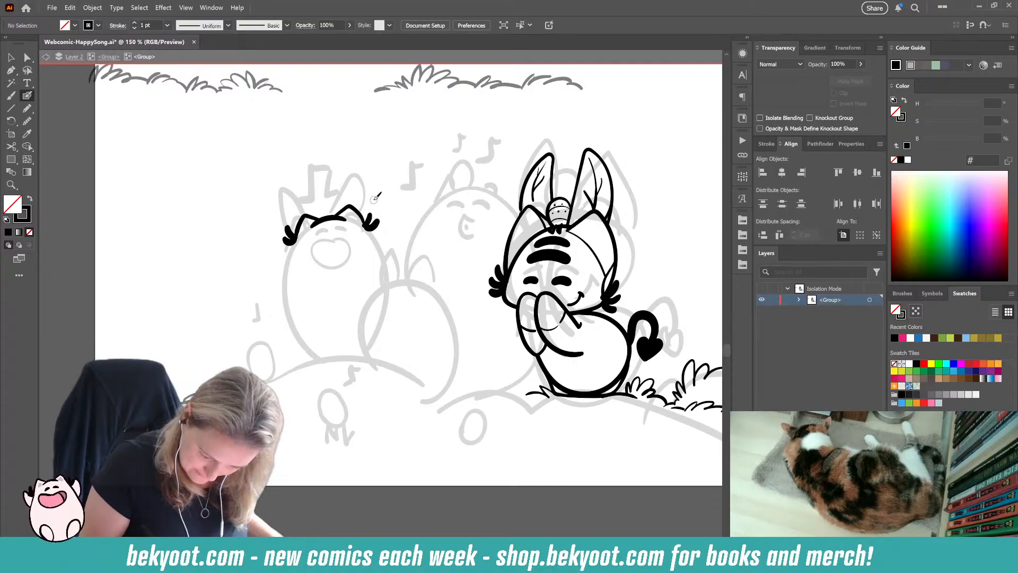
# Step: Ink both sides of the leftmost character's egg-shaped body, curving from the fur tufts down to the base
pyautogui.moveTo(297, 233)
pyautogui.mouseDown()
pyautogui.moveTo(277, 303)
pyautogui.moveTo(286, 341)
pyautogui.moveTo(305, 359)
pyautogui.mouseUp()
pyautogui.hotkey('ctrl', 'z')
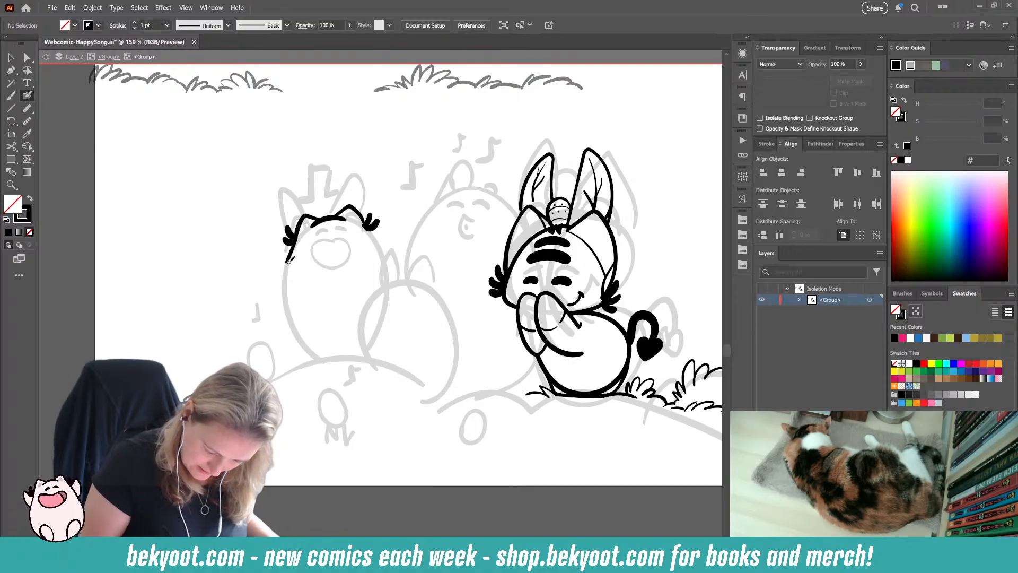
pyautogui.moveTo(289, 260)
pyautogui.mouseDown()
pyautogui.moveTo(279, 321)
pyautogui.moveTo(306, 358)
pyautogui.mouseUp()
pyautogui.moveTo(380, 228)
pyautogui.mouseDown()
pyautogui.moveTo(399, 299)
pyautogui.moveTo(386, 347)
pyautogui.mouseUp()
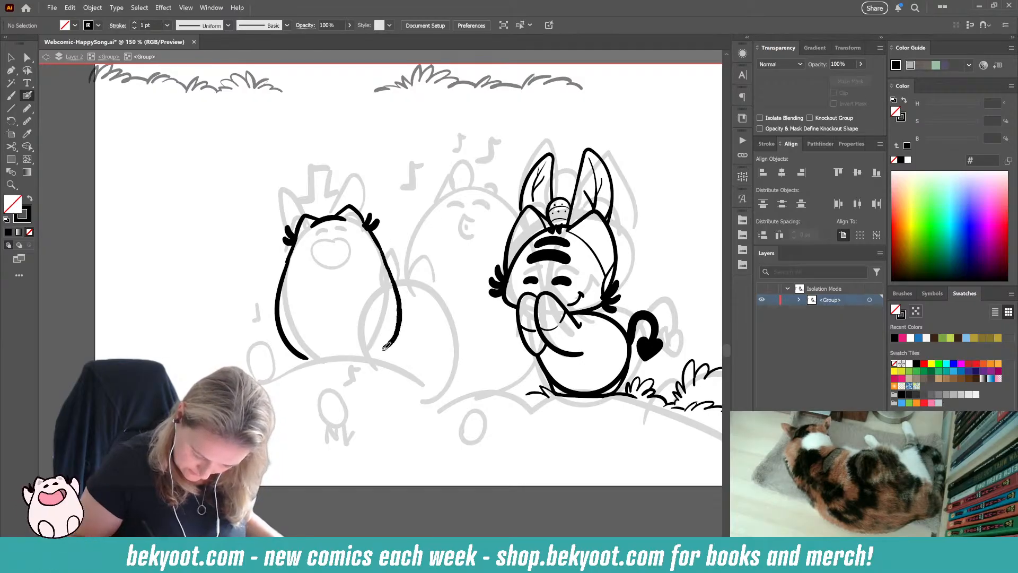
pyautogui.hotkey('ctrl', 'z')
pyautogui.moveTo(377, 240)
pyautogui.mouseDown()
pyautogui.moveTo(390, 257)
pyautogui.moveTo(396, 314)
pyautogui.moveTo(362, 355)
pyautogui.mouseUp()
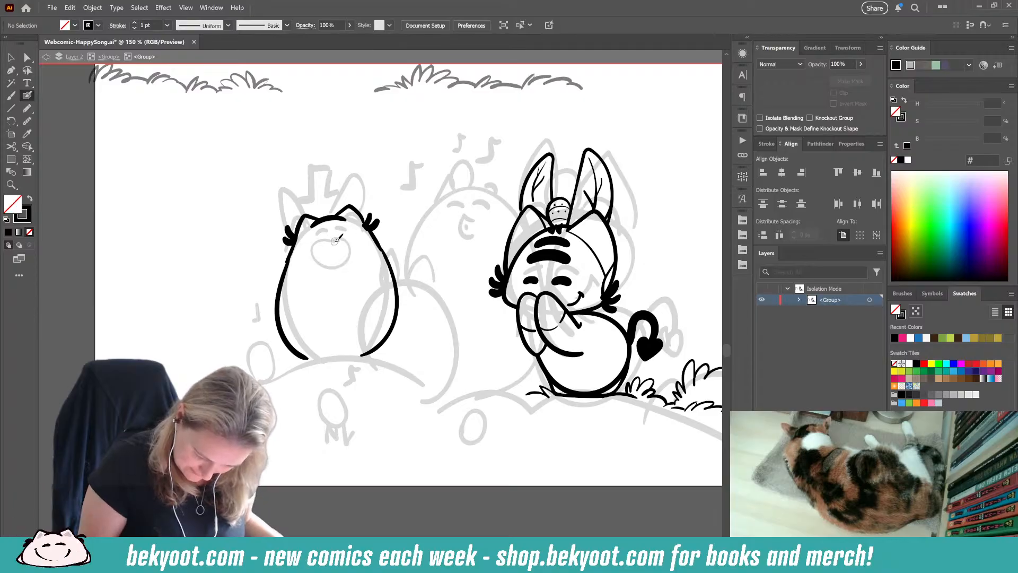
# Step: Ink the leftmost character's open smiling mouth and smooth its outline with the Smooth tool
pyautogui.moveTo(315, 253)
pyautogui.mouseDown()
pyautogui.moveTo(340, 261)
pyautogui.moveTo(334, 241)
pyautogui.mouseUp()
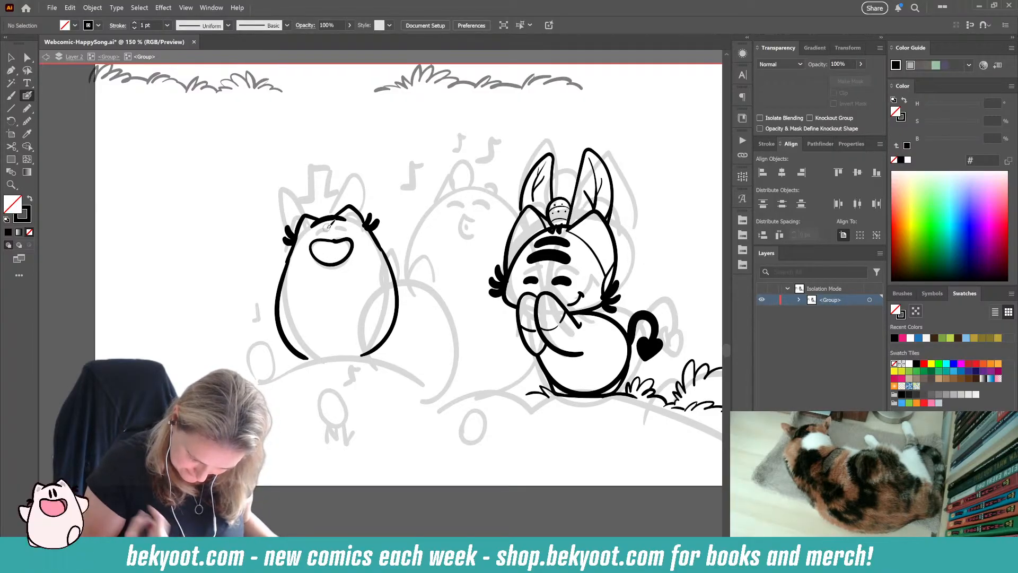
pyautogui.keyDown('ctrl'); pyautogui.click(350, 251); pyautogui.keyUp('ctrl')
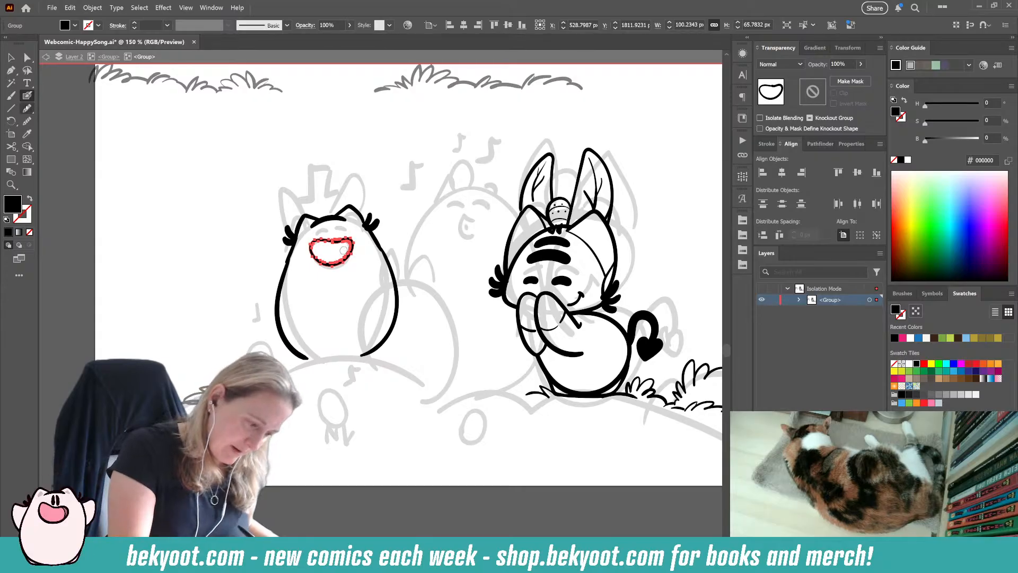
pyautogui.click(26, 122)
pyautogui.hotkey('shift', 'b')
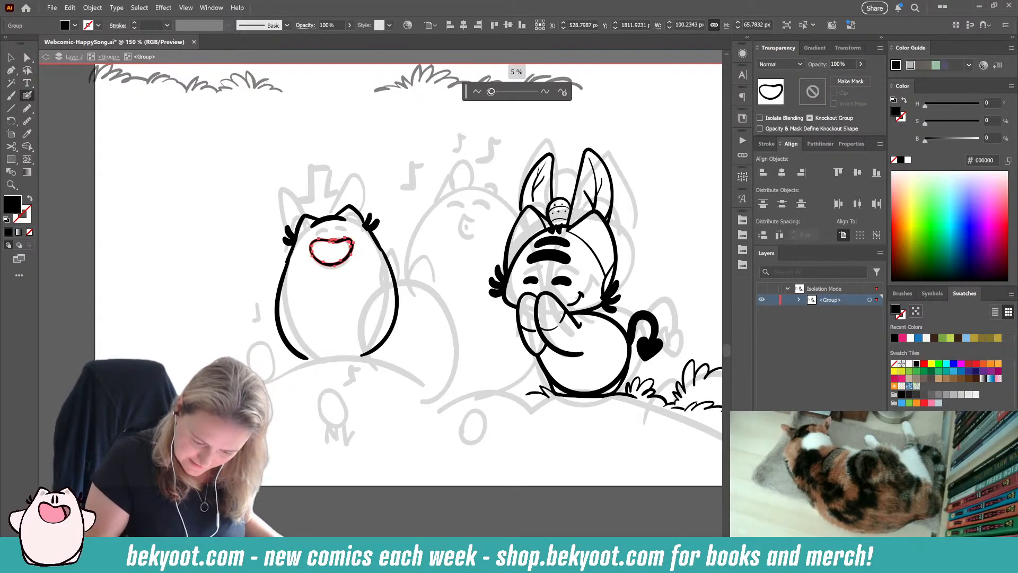
pyautogui.click(27, 121)
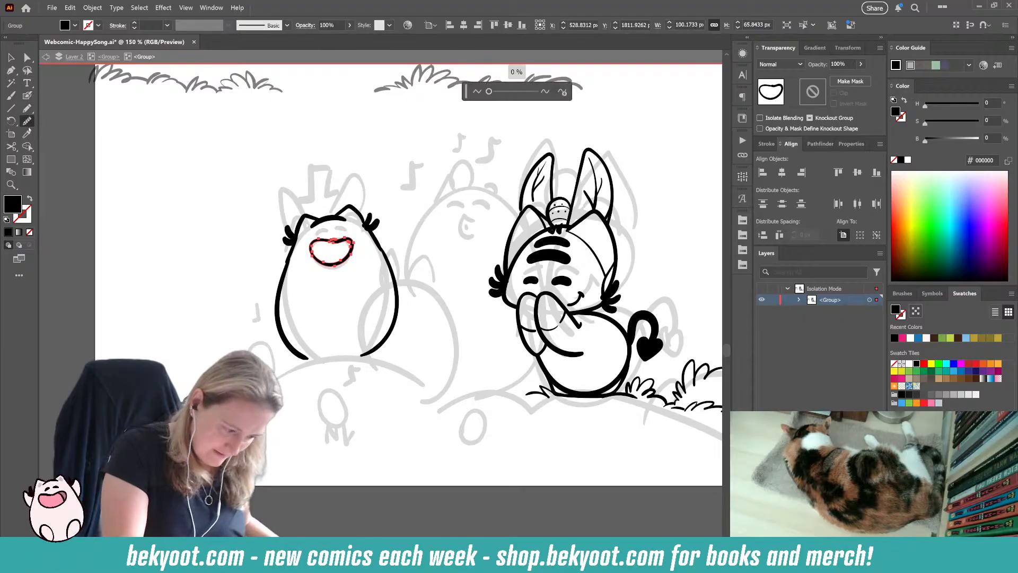
pyautogui.moveTo(316, 239)
pyautogui.mouseDown()
pyautogui.moveTo(349, 240)
pyautogui.moveTo(348, 254)
pyautogui.mouseUp()
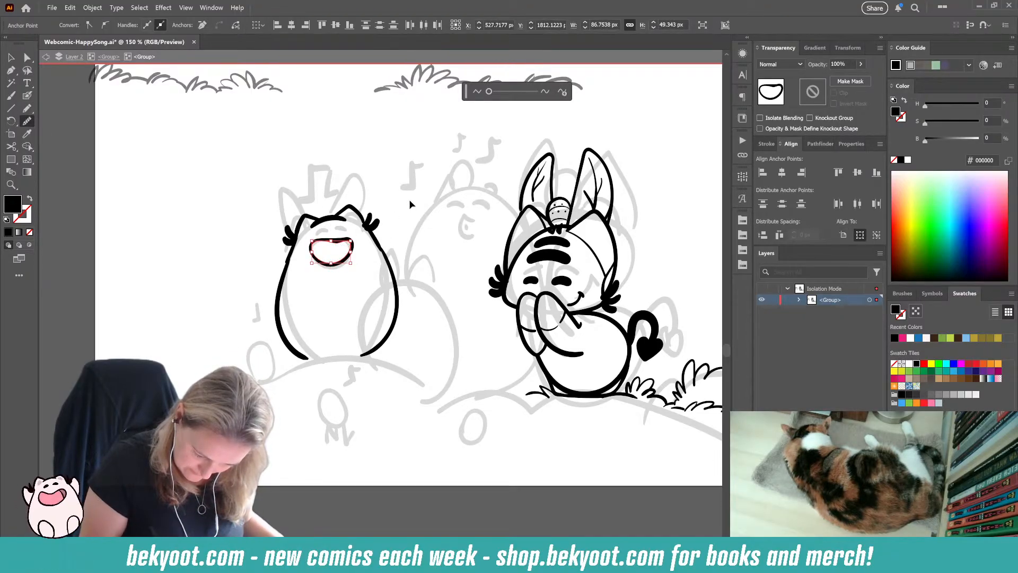
pyautogui.hotkey('ctrl', 'shift', 'a')
# Step: Ink the leftmost character's two short closed-eye arcs with the Blob Brush and a small bent arm beneath the mouth
pyautogui.hotkey('shift', 'b')
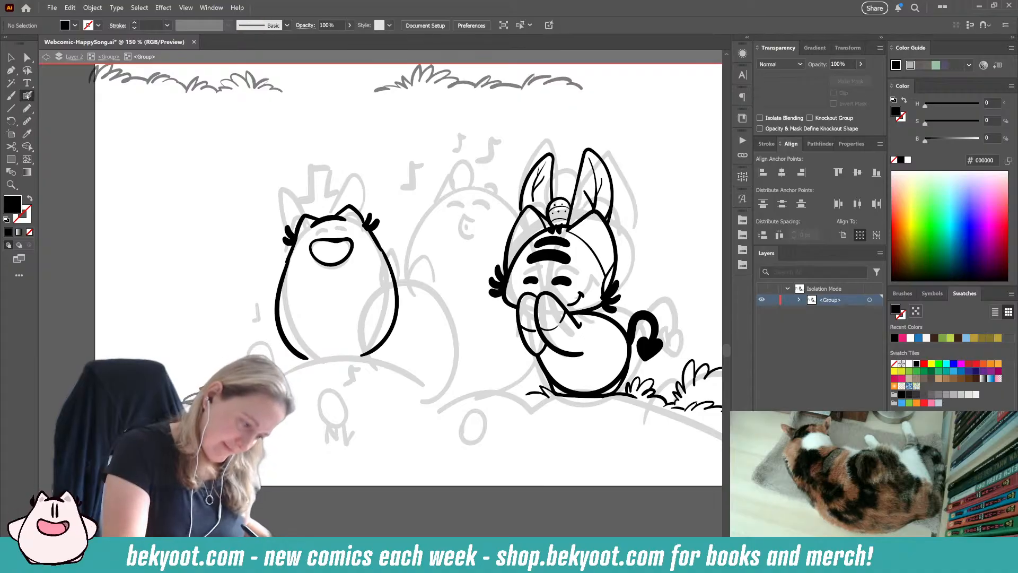
pyautogui.hotkey('shift', 'x')
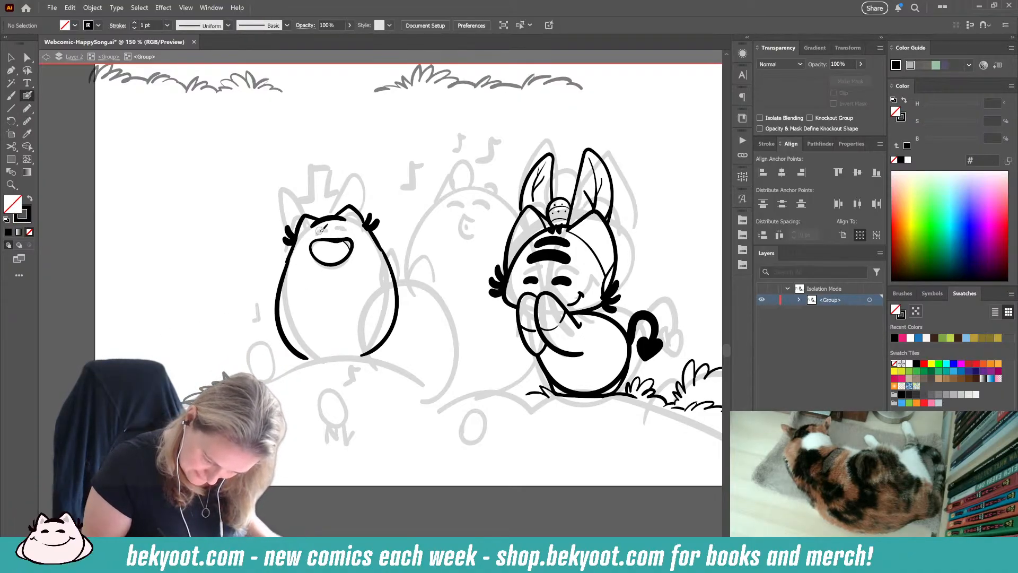
pyautogui.moveTo(324, 228); pyautogui.dragTo(327, 228)
pyautogui.moveTo(332, 228); pyautogui.dragTo(348, 228)
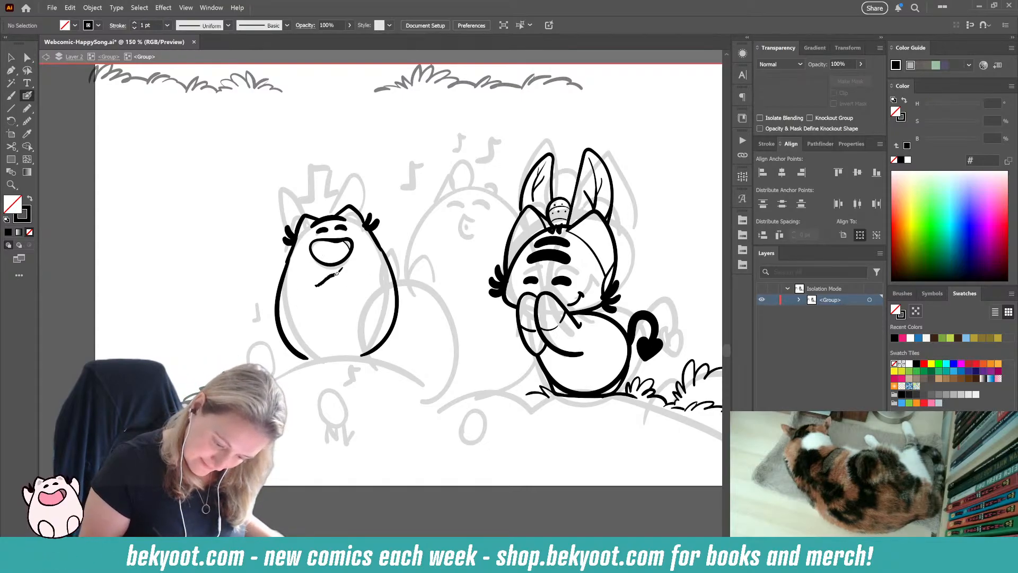
pyautogui.moveTo(337, 273); pyautogui.dragTo(339, 311)
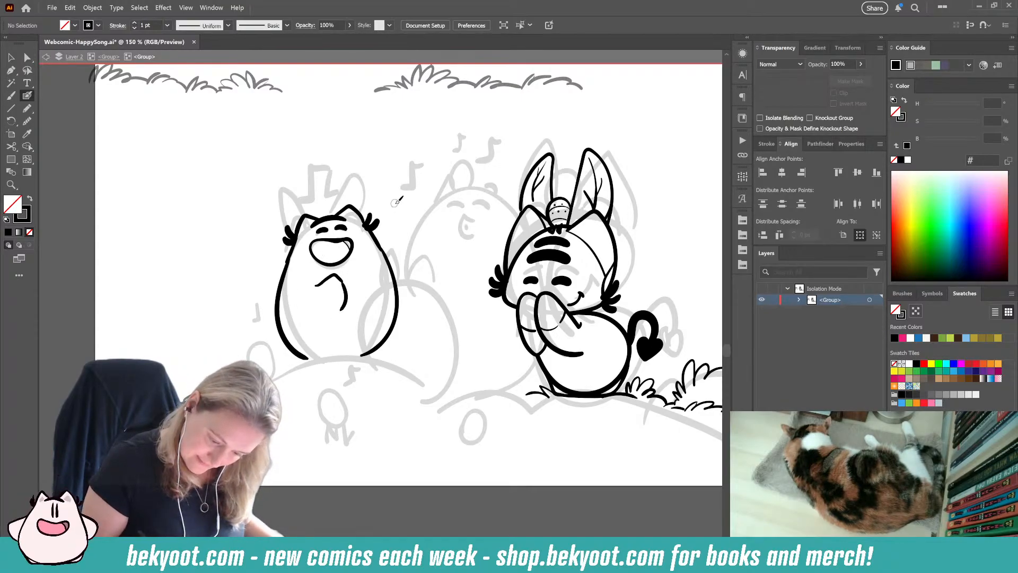
# Step: Ink two tall pointed ears on the leftmost character's head and add thin inner lines to both
pyautogui.moveTo(332, 215); pyautogui.dragTo(348, 163)
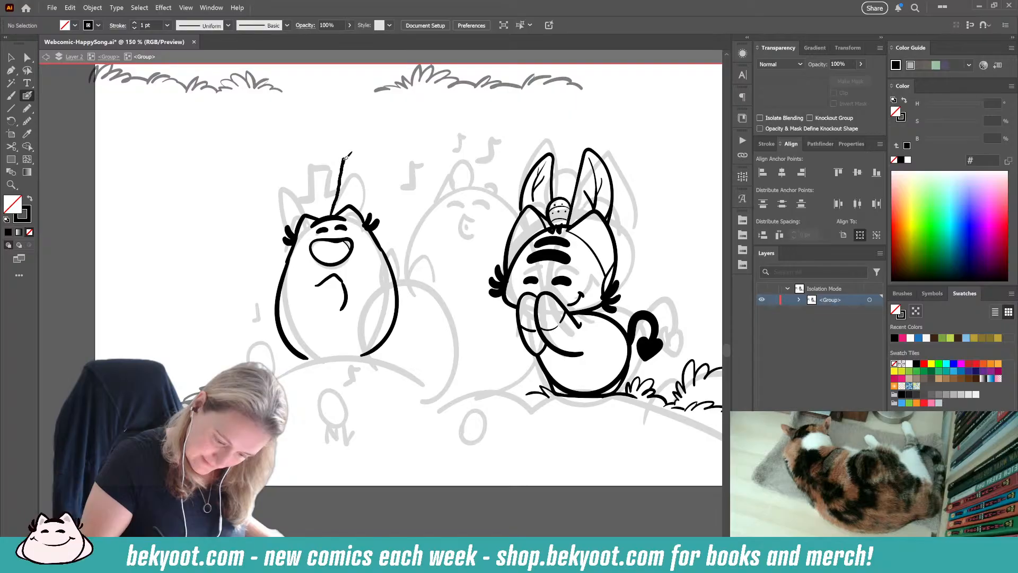
pyautogui.moveTo(365, 202)
pyautogui.mouseDown()
pyautogui.moveTo(350, 215)
pyautogui.moveTo(303, 159)
pyautogui.moveTo(294, 207)
pyautogui.moveTo(303, 216)
pyautogui.mouseUp()
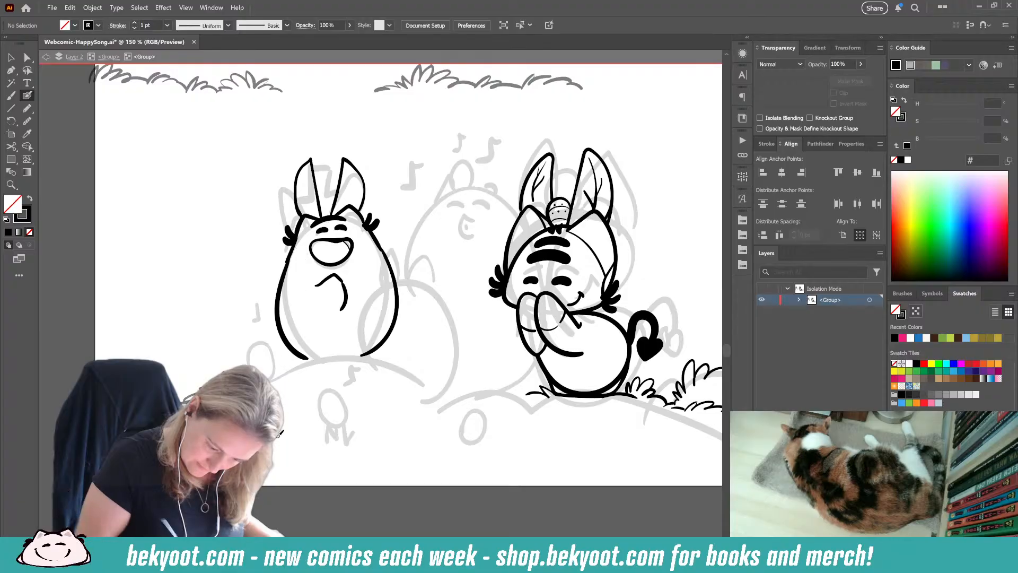
pyautogui.moveTo(350, 169); pyautogui.dragTo(352, 199)
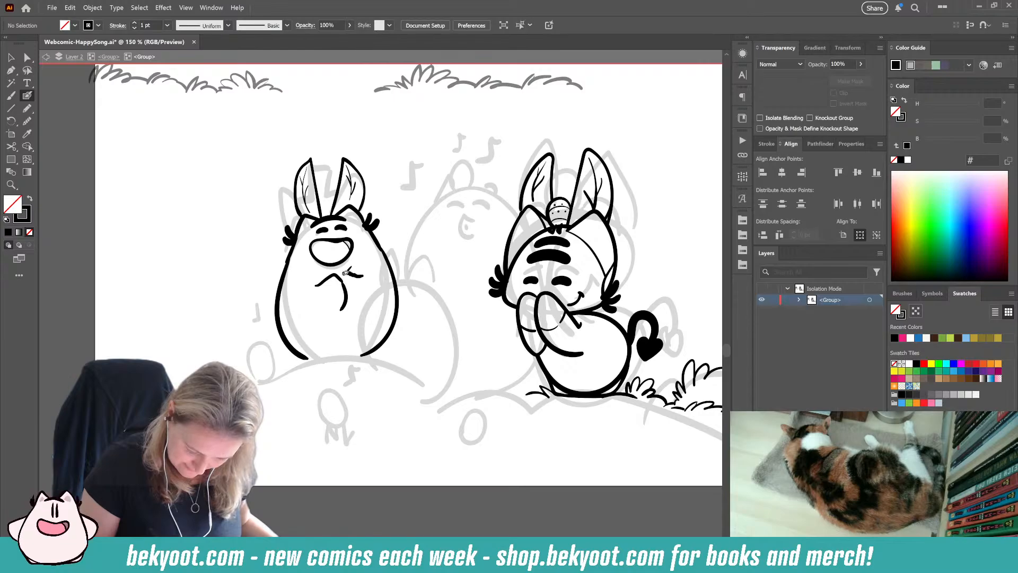
# Step: Ink the leftmost character's second arm on the chest and close the body outline with a flat base line
pyautogui.hotkey('ctrl', 'z')
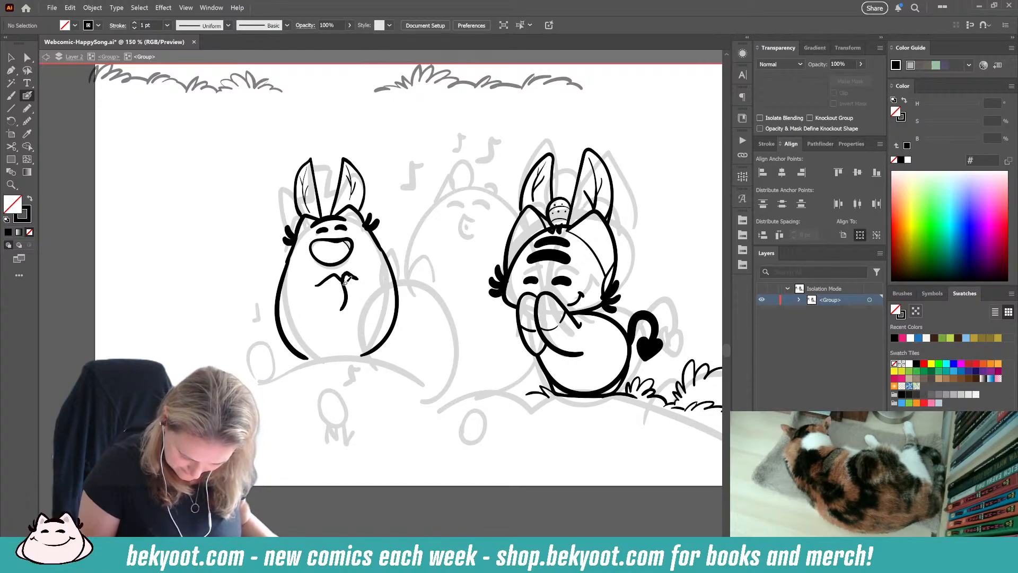
pyautogui.moveTo(346, 300); pyautogui.dragTo(352, 309)
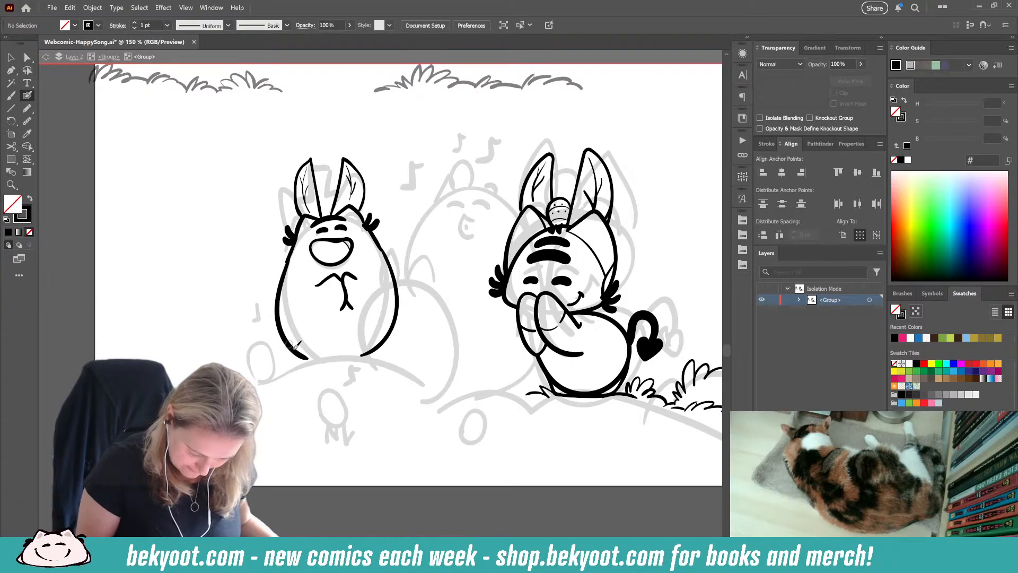
pyautogui.moveTo(360, 357)
pyautogui.mouseDown()
pyautogui.moveTo(371, 353)
pyautogui.moveTo(368, 364)
pyautogui.mouseUp()
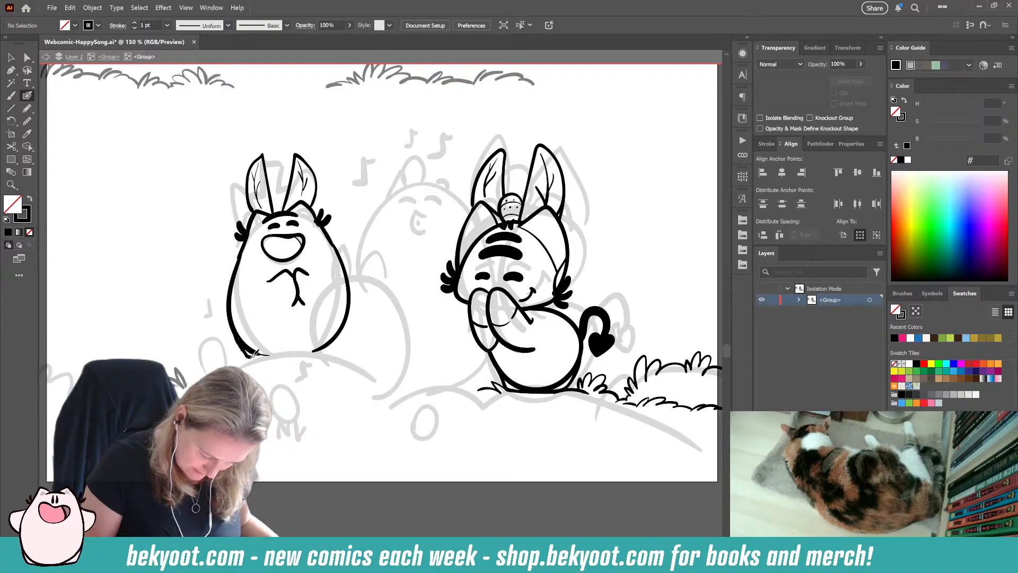
pyautogui.moveTo(300, 353); pyautogui.dragTo(324, 351)
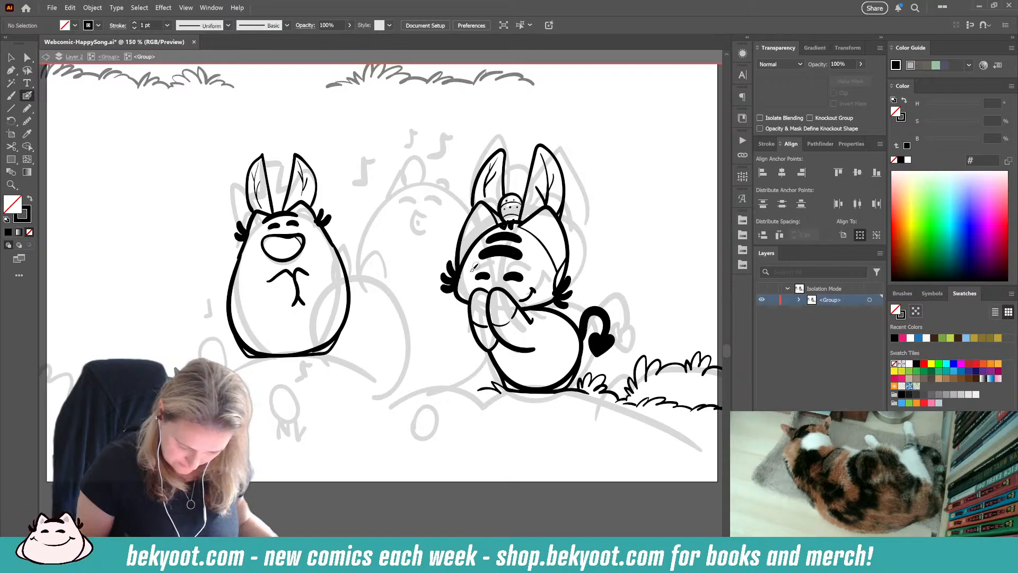
# Step: Group all strokes of the leftmost character and move the group in place out into the parent group
pyautogui.moveTo(204, 129); pyautogui.dragTo(358, 397)
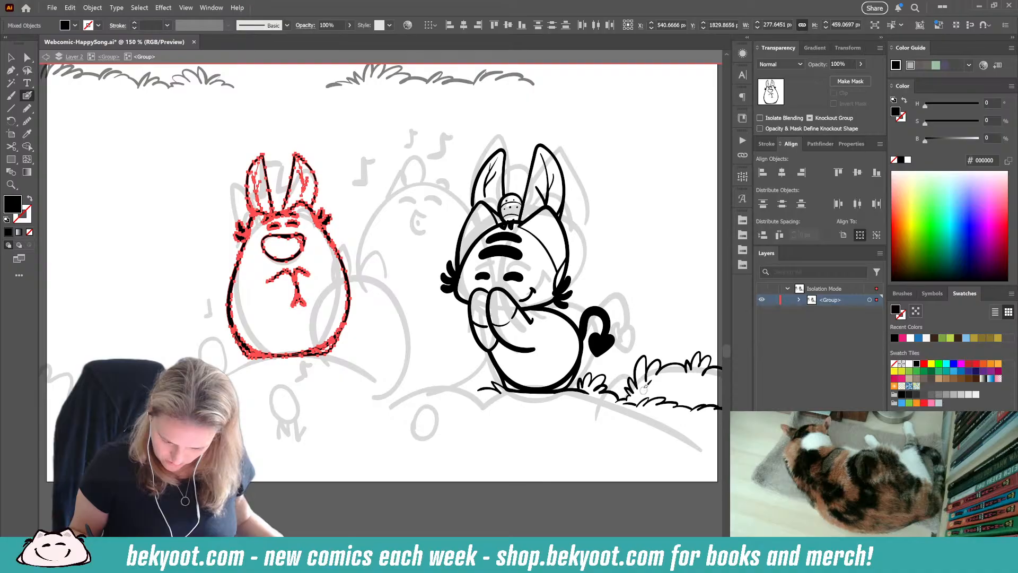
pyautogui.hotkey('ctrl', 'g')
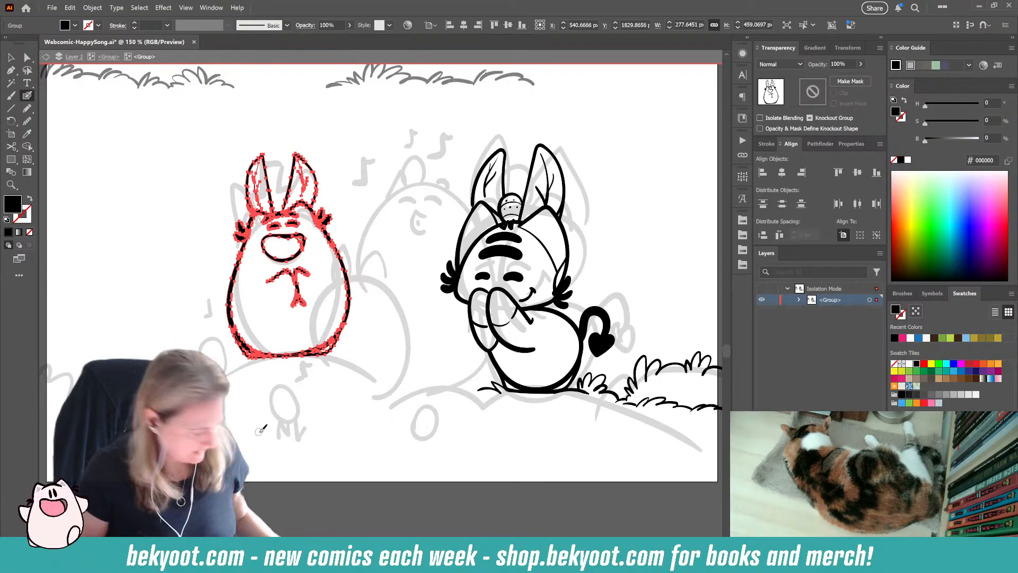
pyautogui.press('Delete')
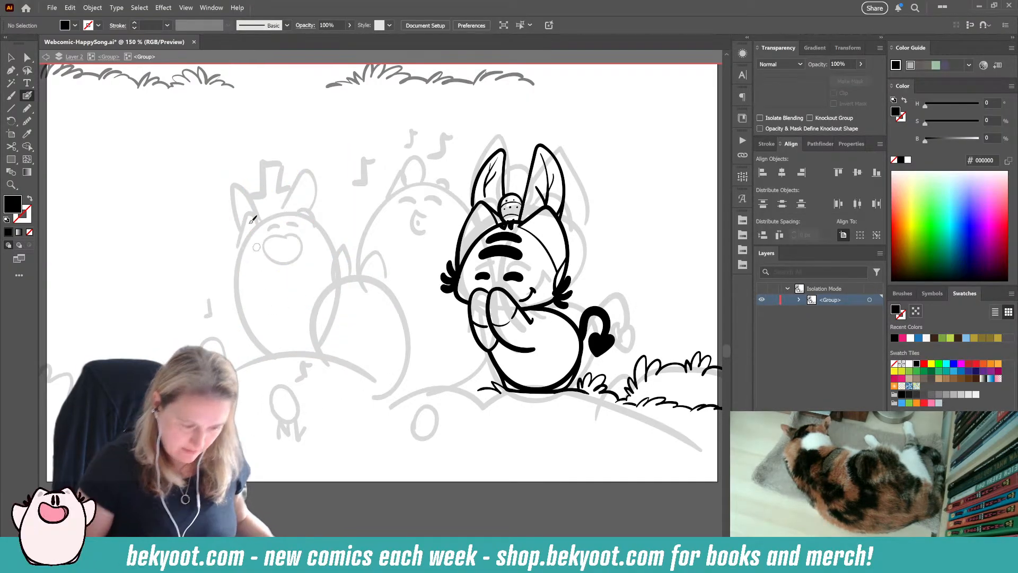
pyautogui.click(109, 57)
pyautogui.hotkey('ctrl', 'f')
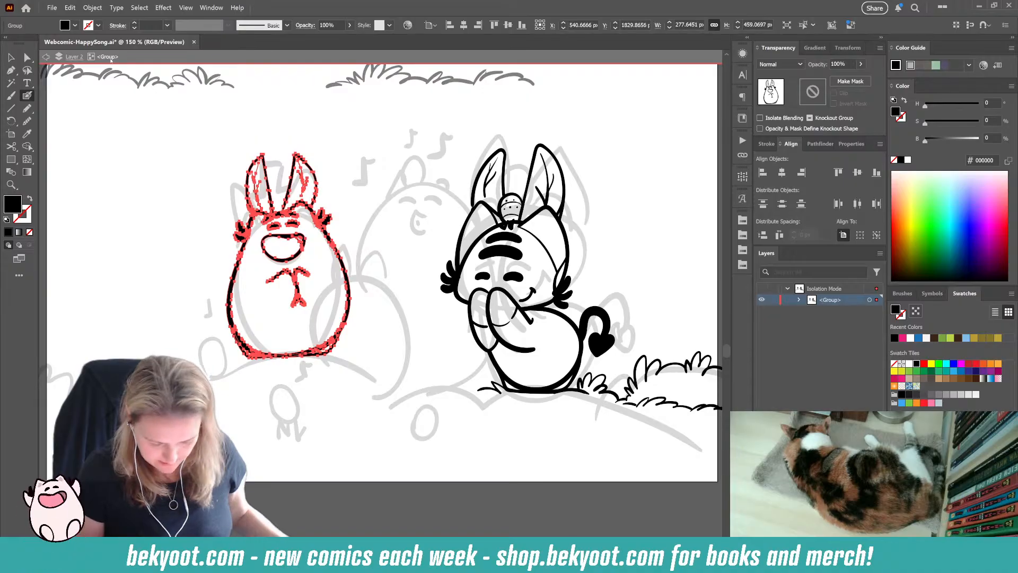
pyautogui.hotkey('ctrl', 'shift', 'a')
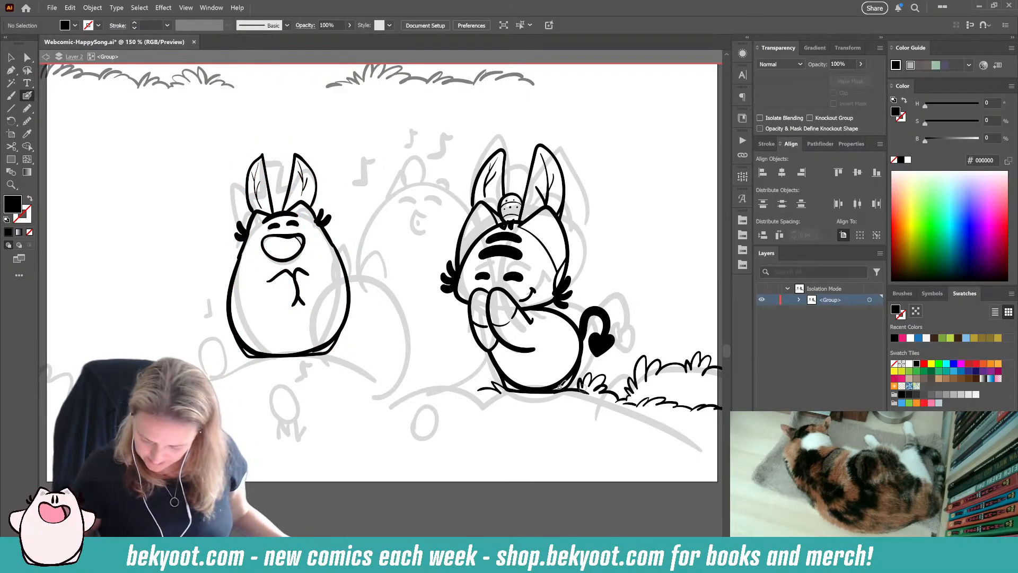
# Step: Isolate the right-hand character's group and move its grass and hill strokes in place out into the parent group
pyautogui.press('v')
pyautogui.click(571, 378)
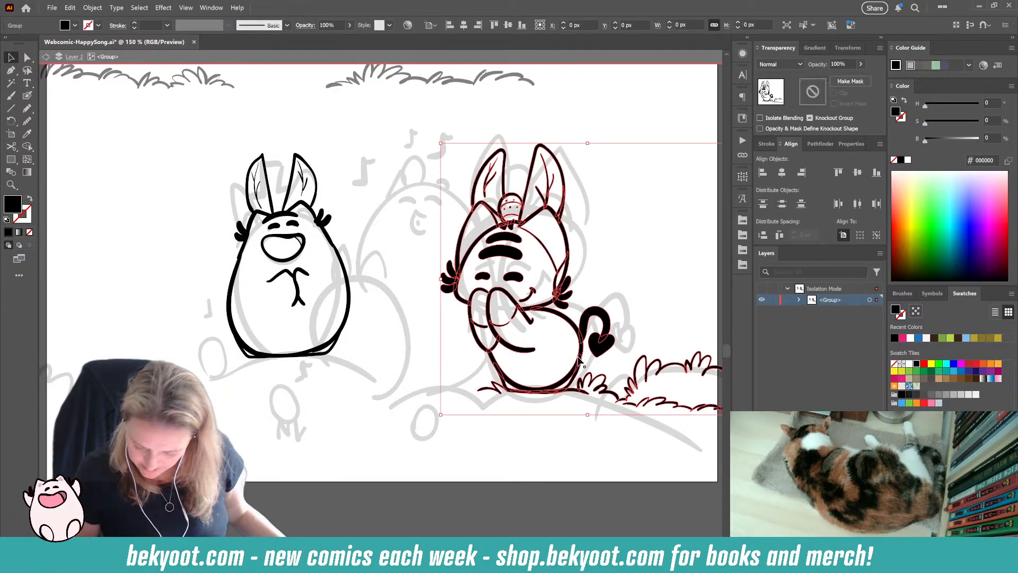
pyautogui.moveTo(571, 378); pyautogui.dragTo(451, 360)
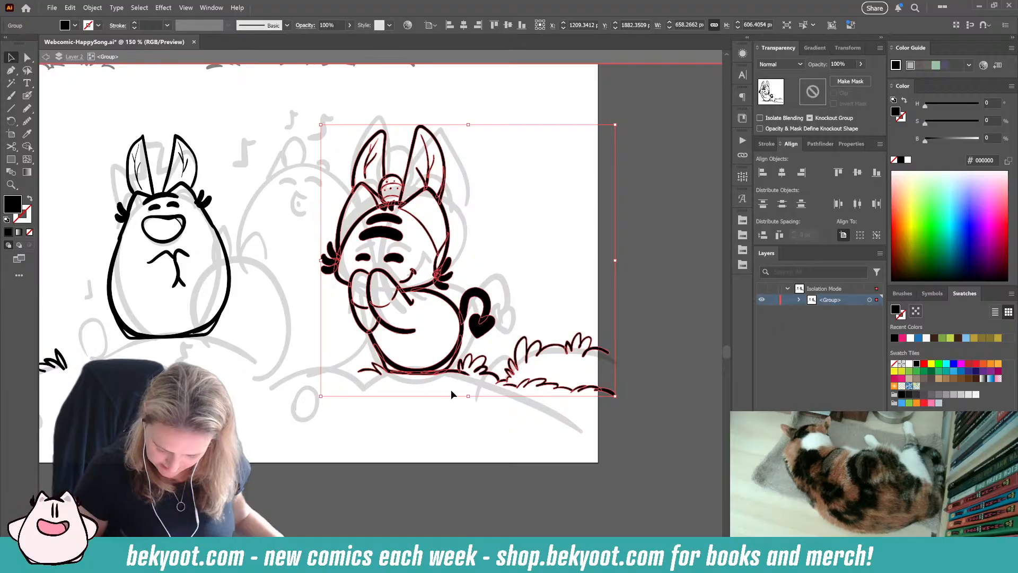
pyautogui.doubleClick(451, 374)
pyautogui.moveTo(365, 370); pyautogui.dragTo(373, 375)
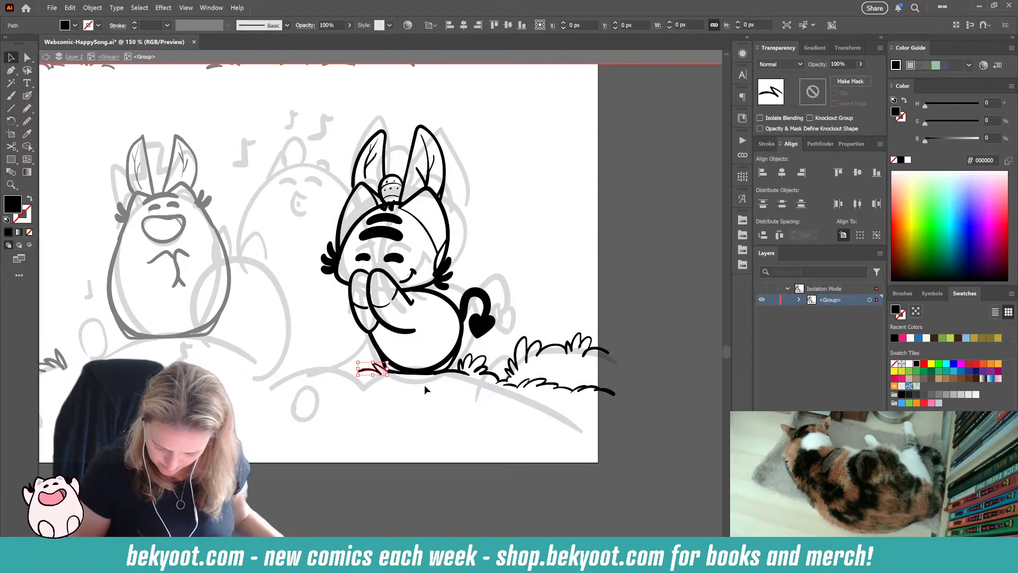
pyautogui.moveTo(448, 388); pyautogui.dragTo(498, 408)
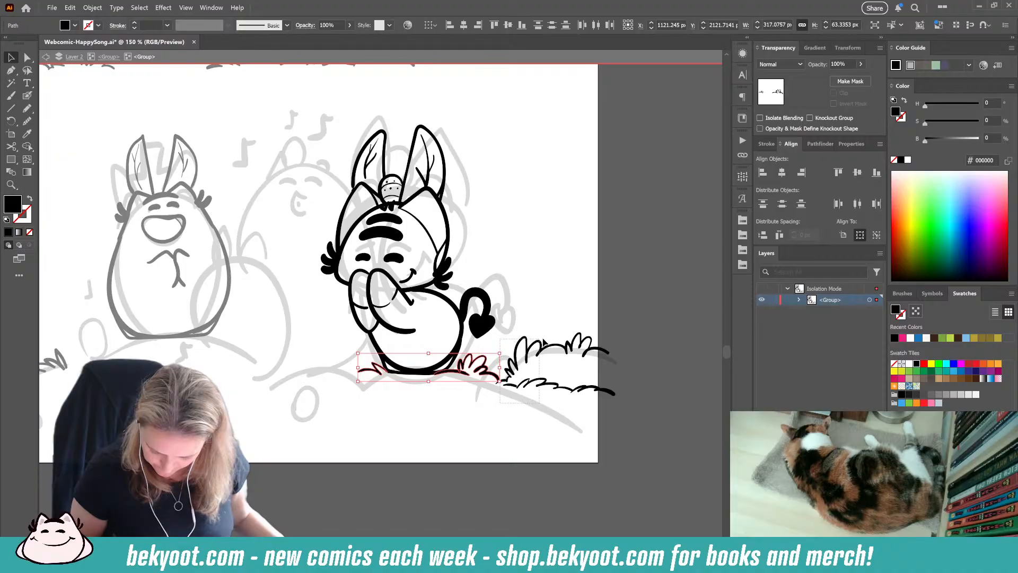
pyautogui.moveTo(543, 340); pyautogui.dragTo(621, 343)
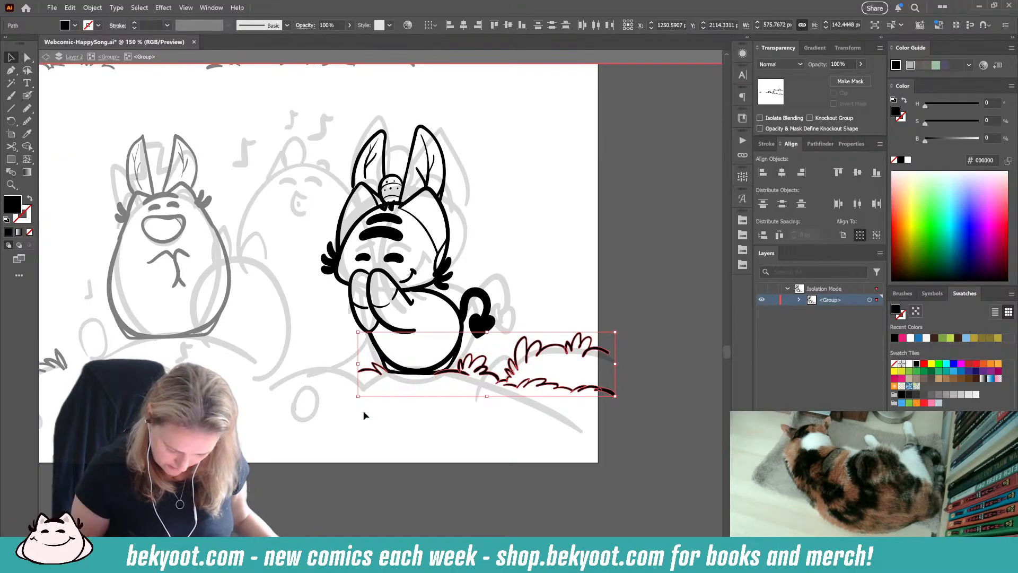
pyautogui.press('Delete')
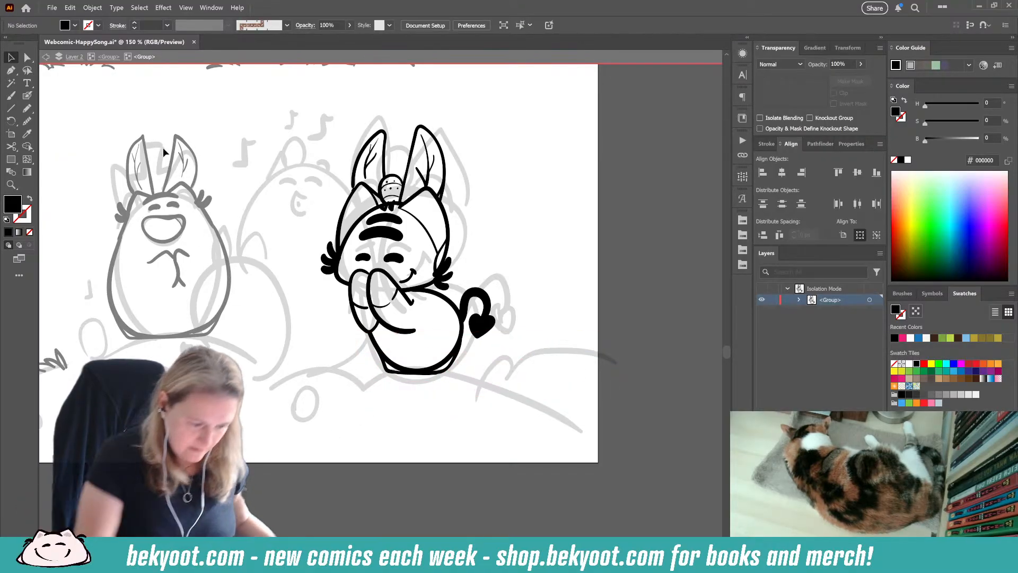
pyautogui.click(108, 56)
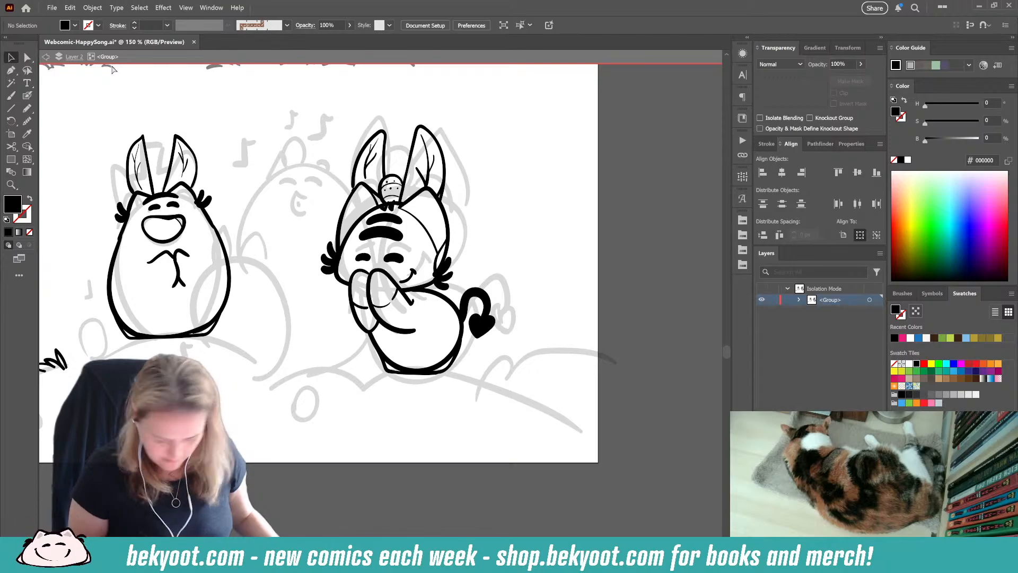
pyautogui.hotkey('ctrl', 'z')
pyautogui.click(329, 447)
# Step: Ink grass blades with the Blob Brush at the lower left of the leftmost character's base
pyautogui.moveTo(318, 422); pyautogui.dragTo(378, 443)
pyautogui.hotkey('shift', 'b')
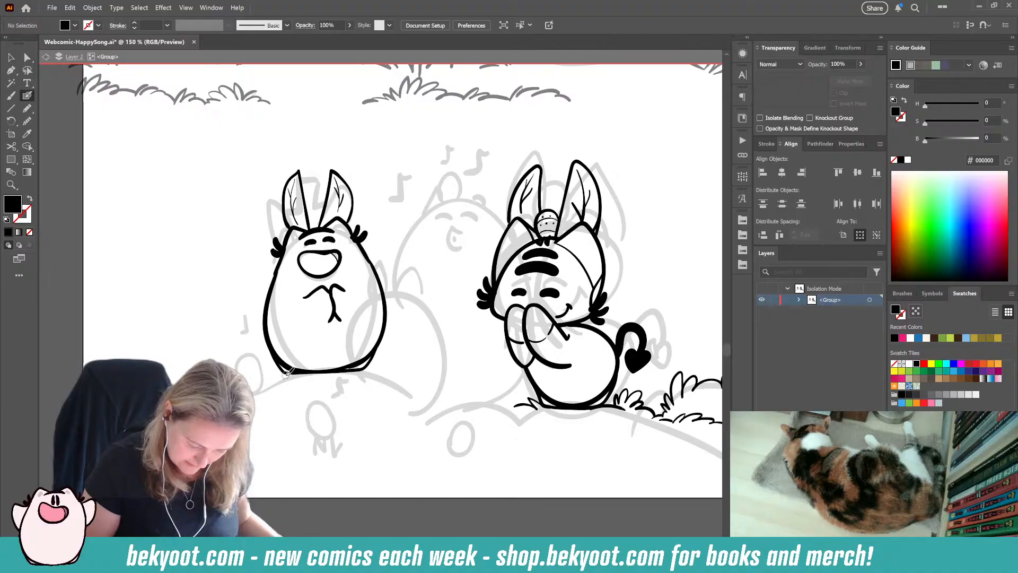
pyautogui.hotkey('shift', 'x')
pyautogui.moveTo(262, 380); pyautogui.dragTo(243, 385)
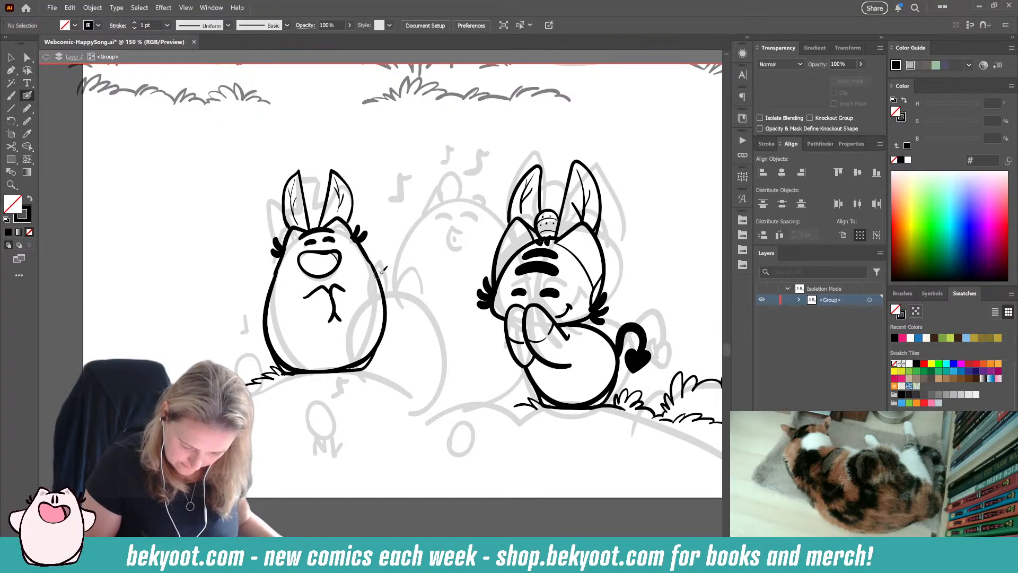
# Step: Ink the top of the small character's head with two ear bumps and a short line between them, beside the leftmost character
pyautogui.moveTo(524, 191); pyautogui.dragTo(330, 508)
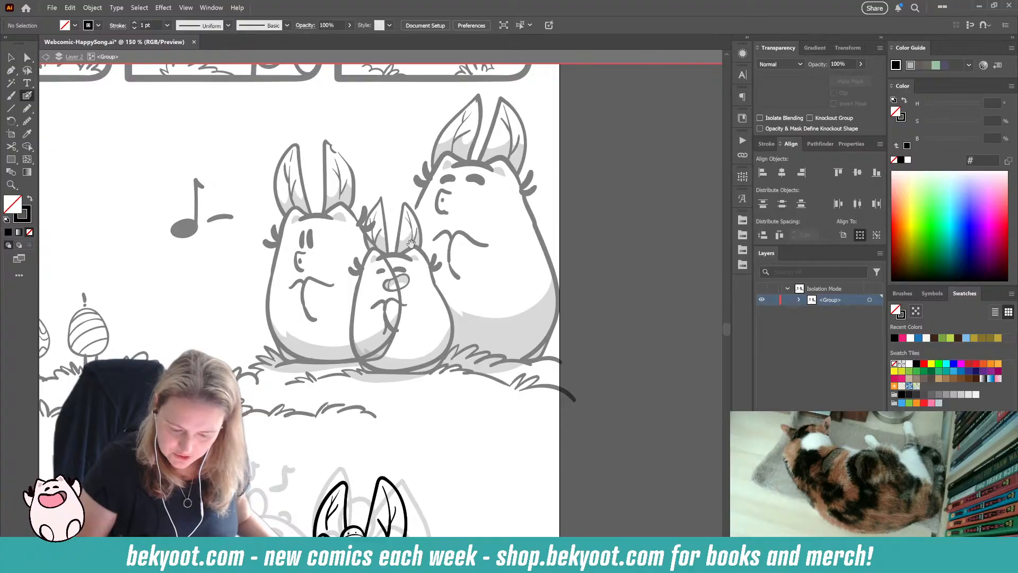
pyautogui.moveTo(250, 555); pyautogui.dragTo(412, 205)
pyautogui.moveTo(353, 290); pyautogui.dragTo(348, 325)
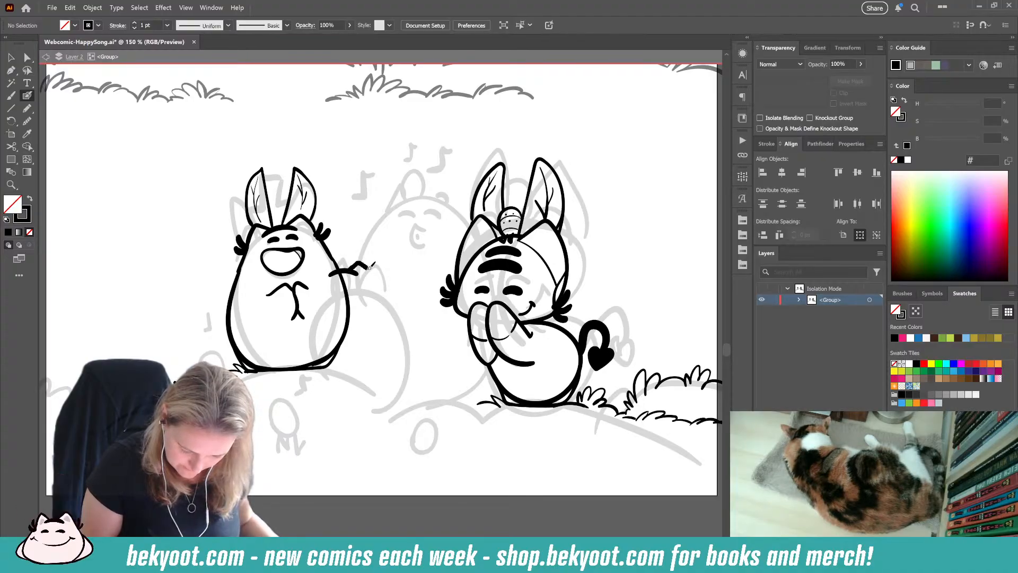
pyautogui.moveTo(368, 264); pyautogui.dragTo(374, 276)
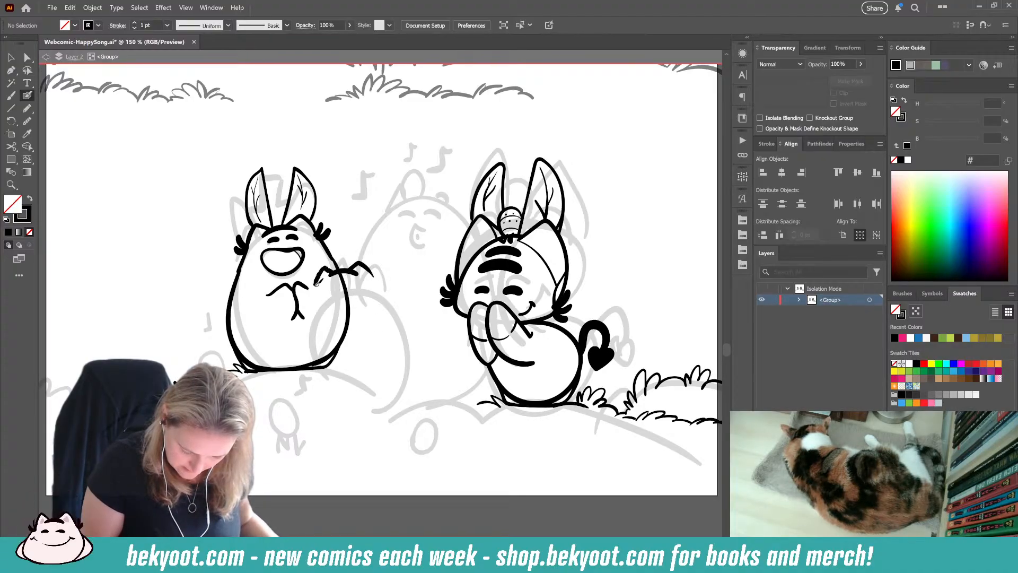
pyautogui.keyDown('ctrl'); pyautogui.click(369, 272); pyautogui.keyUp('ctrl')
pyautogui.keyDown('ctrl'); pyautogui.keyDown('shift'); pyautogui.click(317, 282); pyautogui.keyUp('shift'); pyautogui.keyUp('ctrl')
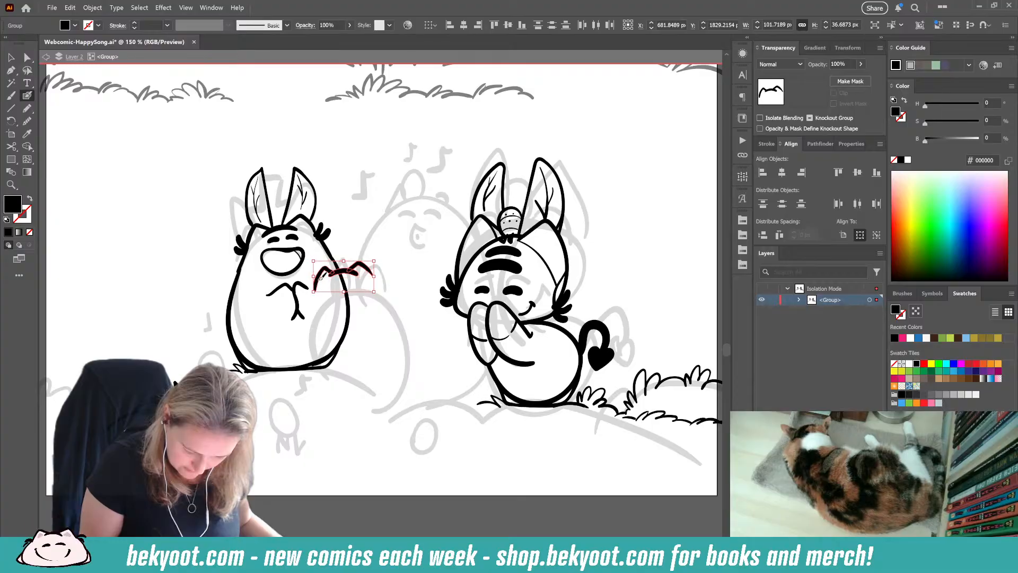
# Step: Group the small character's head strokes, isolate the group, and adjust and smooth the line between the ear bumps
pyautogui.hotkey('ctrl', 'g')
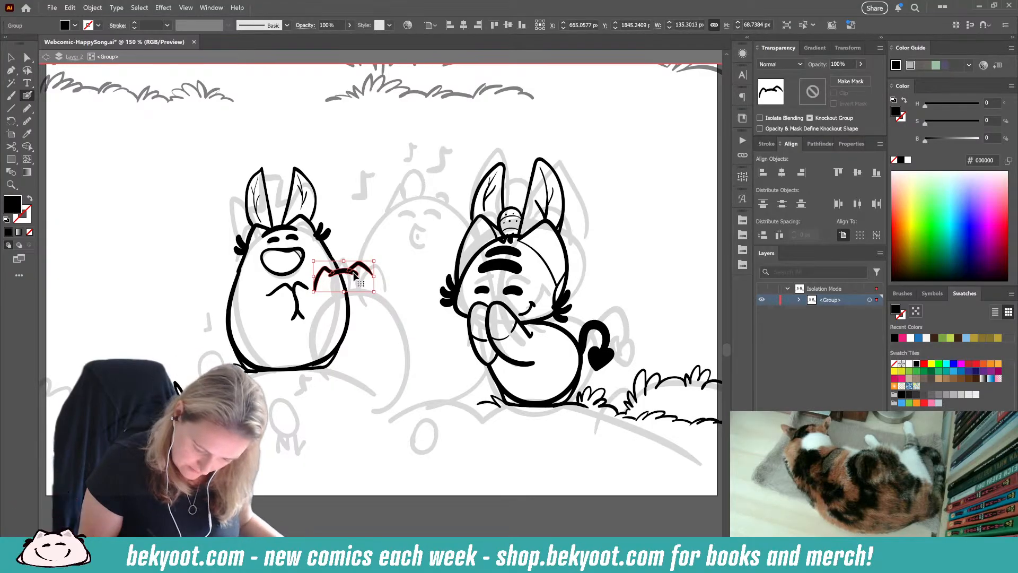
pyautogui.doubleClick(355, 271)
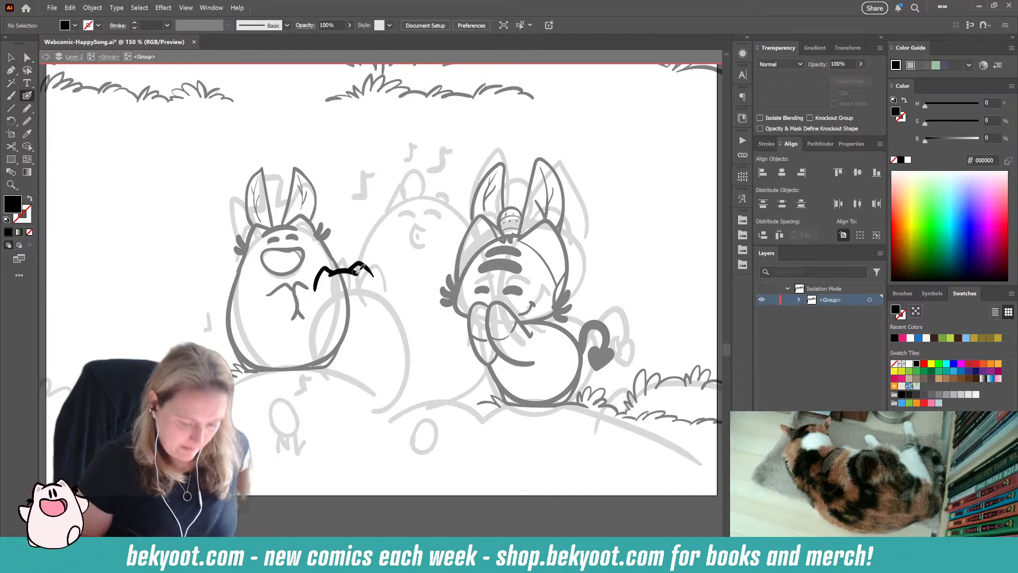
pyautogui.keyDown('ctrl'); pyautogui.click(355, 273); pyautogui.keyUp('ctrl')
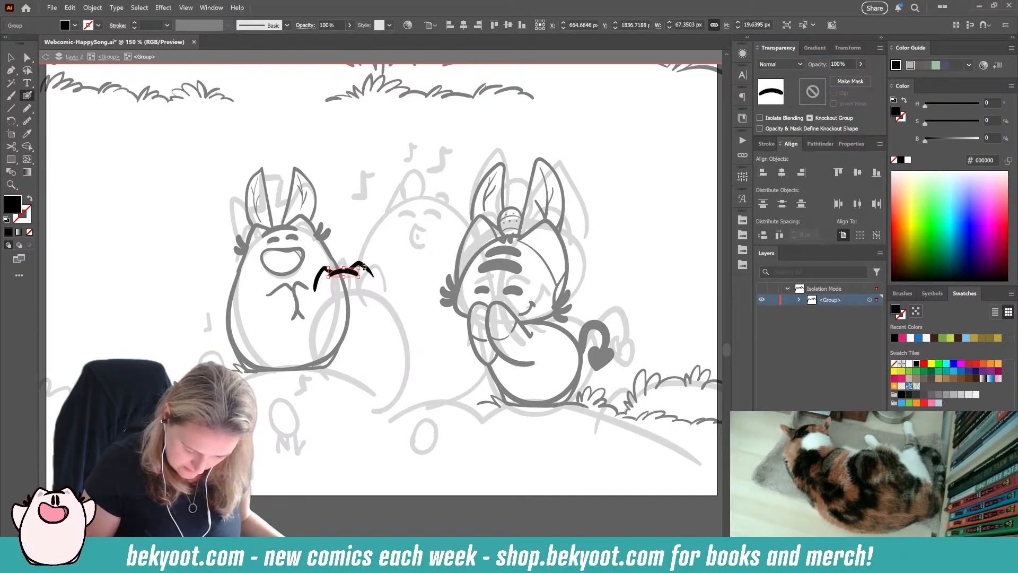
pyautogui.moveTo(364, 267); pyautogui.dragTo(364, 270)
pyautogui.hotkey('ctrl', 'alt', 's')
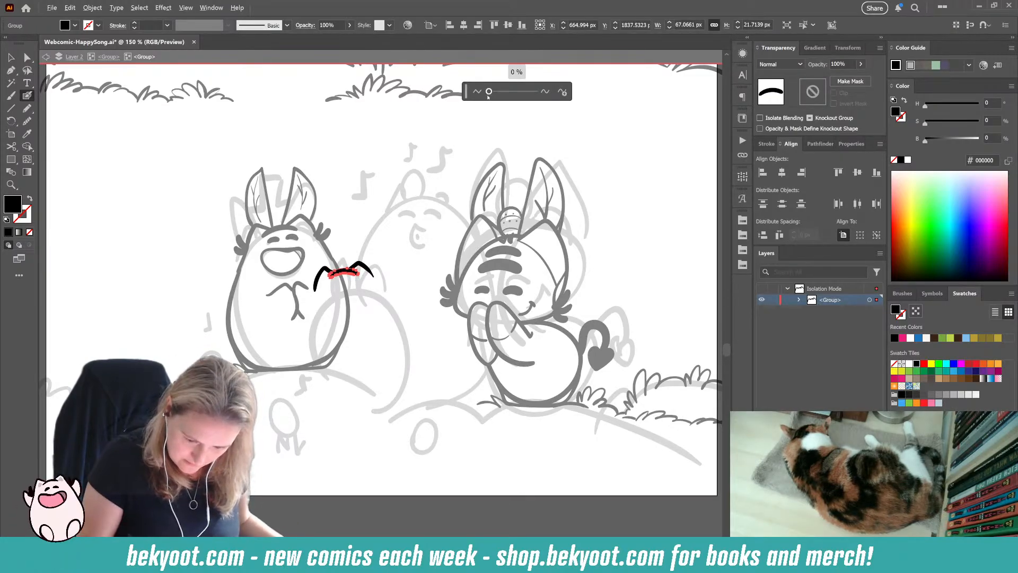
pyautogui.moveTo(488, 94); pyautogui.dragTo(491, 95)
pyautogui.click(386, 252)
pyautogui.keyDown('ctrl'); pyautogui.click(386, 252); pyautogui.keyUp('ctrl')
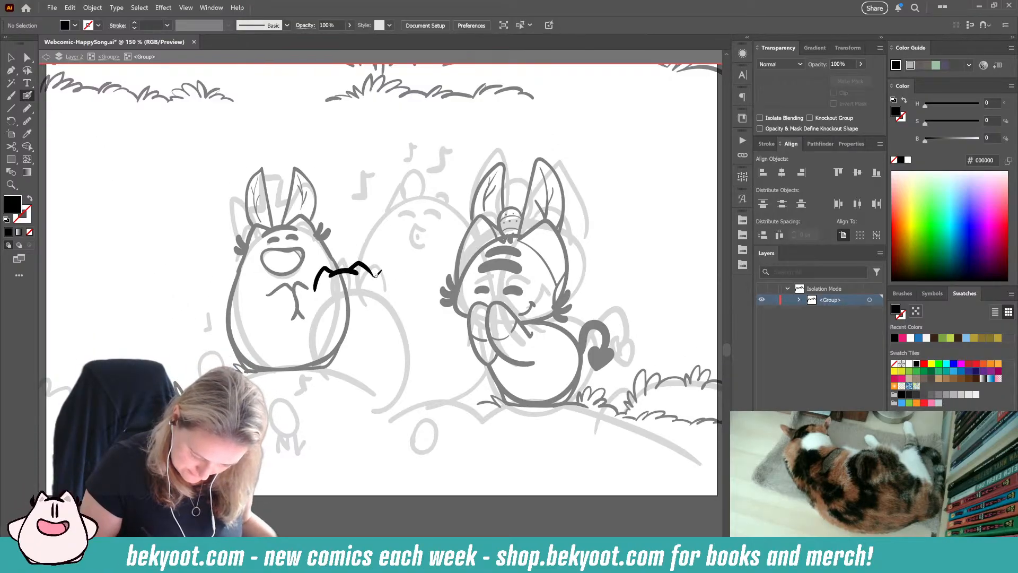
# Step: Ink pointed fur tufts on both cheeks of the small character
pyautogui.moveTo(377, 266); pyautogui.dragTo(377, 279)
pyautogui.moveTo(310, 282)
pyautogui.mouseDown()
pyautogui.moveTo(306, 294)
pyautogui.moveTo(358, 271)
pyautogui.moveTo(311, 329)
pyautogui.mouseUp()
pyautogui.hotkey('ctrl', 'a')
pyautogui.keyDown('ctrl'); pyautogui.click(329, 393); pyautogui.keyUp('ctrl')
pyautogui.hotkey('ctrl', 'z')
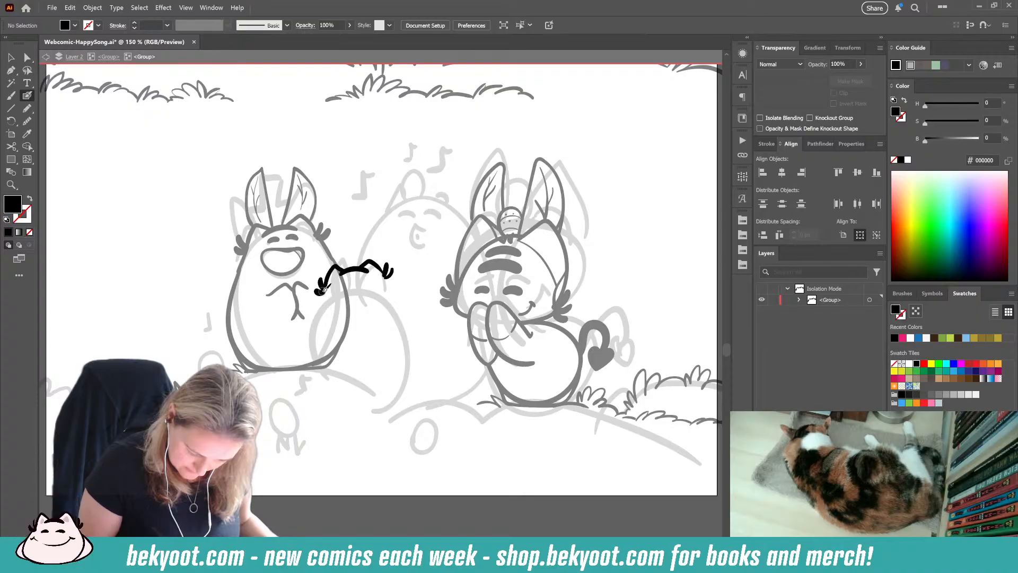
# Step: Ink the small character's rounded body outline with a flat base and thicken the line across the top of its head
pyautogui.moveTo(324, 289)
pyautogui.mouseDown()
pyautogui.moveTo(311, 340)
pyautogui.moveTo(325, 370)
pyautogui.moveTo(381, 373)
pyautogui.moveTo(392, 362)
pyautogui.mouseUp()
pyautogui.moveTo(392, 285)
pyautogui.mouseDown()
pyautogui.moveTo(406, 325)
pyautogui.moveTo(402, 361)
pyautogui.moveTo(384, 371)
pyautogui.mouseUp()
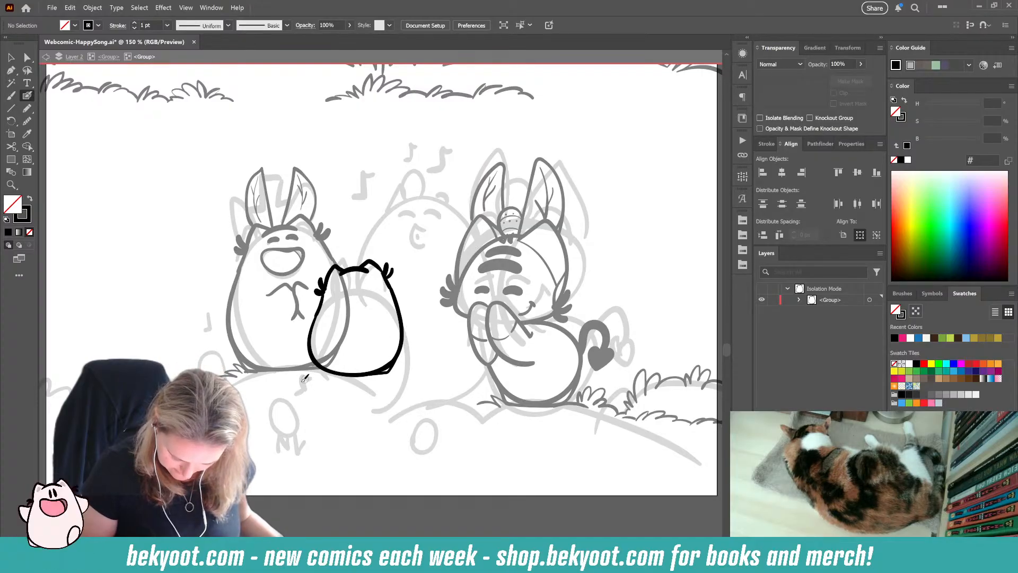
pyautogui.moveTo(309, 348)
pyautogui.mouseDown()
pyautogui.moveTo(325, 371)
pyautogui.moveTo(354, 372)
pyautogui.mouseUp()
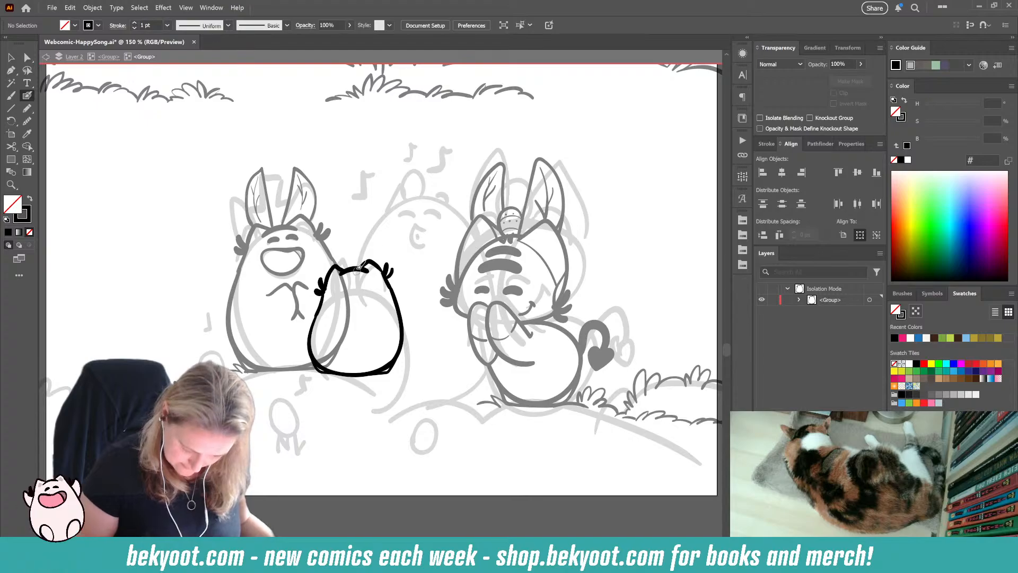
pyautogui.moveTo(340, 266); pyautogui.dragTo(366, 271)
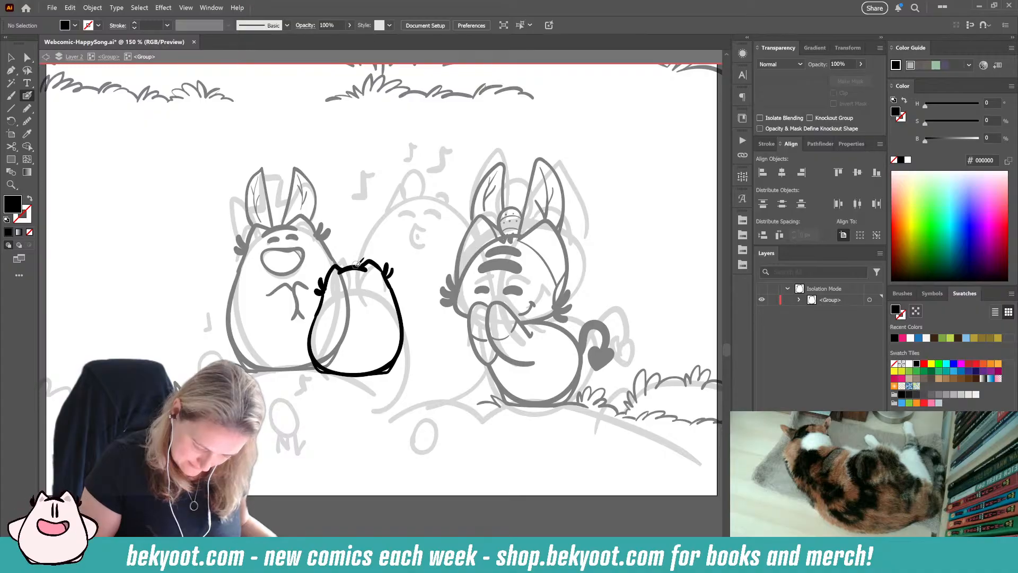
# Step: Ink two tall ears on top of the small character's head
pyautogui.moveTo(357, 263)
pyautogui.mouseDown()
pyautogui.moveTo(348, 225)
pyautogui.moveTo(375, 249)
pyautogui.moveTo(370, 259)
pyautogui.moveTo(342, 243)
pyautogui.moveTo(340, 224)
pyautogui.moveTo(326, 251)
pyautogui.moveTo(333, 267)
pyautogui.moveTo(337, 229)
pyautogui.moveTo(319, 231)
pyautogui.moveTo(325, 277)
pyautogui.mouseUp()
pyautogui.hotkey('ctrl', 'z')
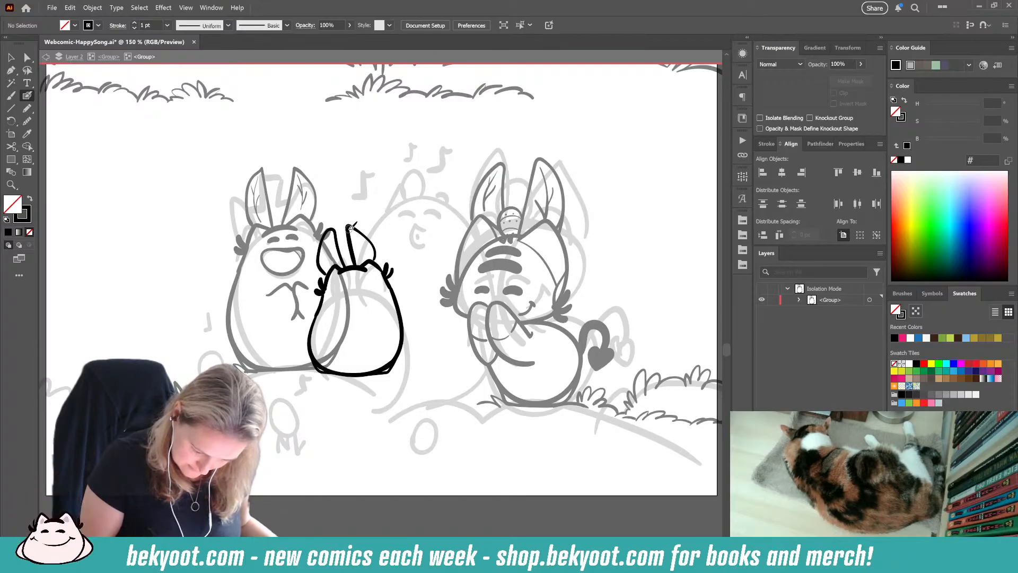
pyautogui.moveTo(330, 247); pyautogui.dragTo(334, 237)
pyautogui.hotkey('ctrl', 'z')
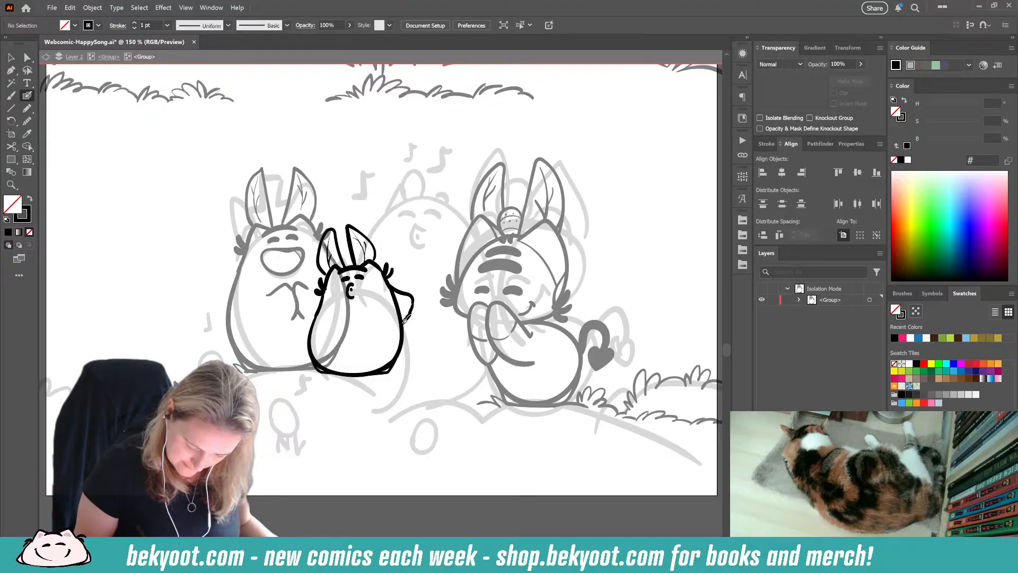
# Step: Finish inking the small character's bent outer arm and the arm across its chest, and remove its mouth
pyautogui.moveTo(406, 319)
pyautogui.mouseDown()
pyautogui.moveTo(413, 301)
pyautogui.moveTo(342, 344)
pyautogui.mouseUp()
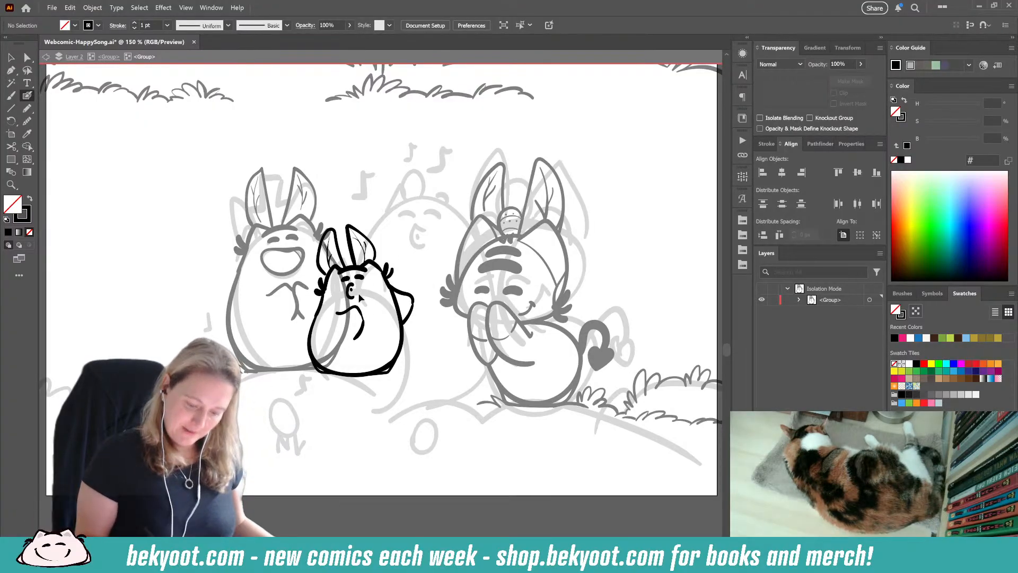
pyautogui.moveTo(354, 291); pyautogui.dragTo(358, 300)
pyautogui.hotkey('ctrl', 'z')
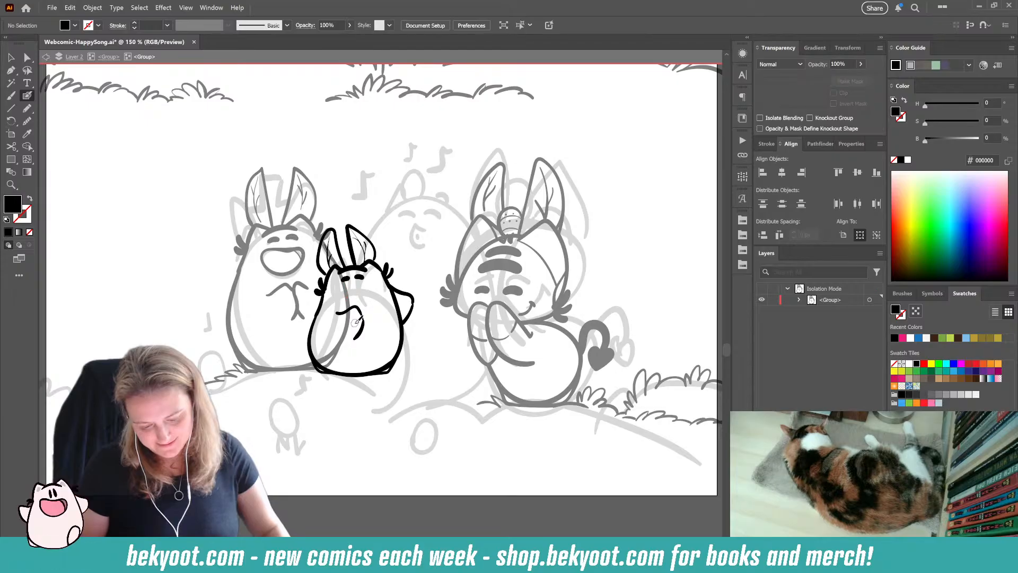
# Step: Redraw the small character's mouth as a puckered whistling shape with a small mark inside, just below the eyes
pyautogui.hotkey('ctrl', '=')
pyautogui.hotkey('ctrl', '=')
pyautogui.hotkey('ctrl', '=')
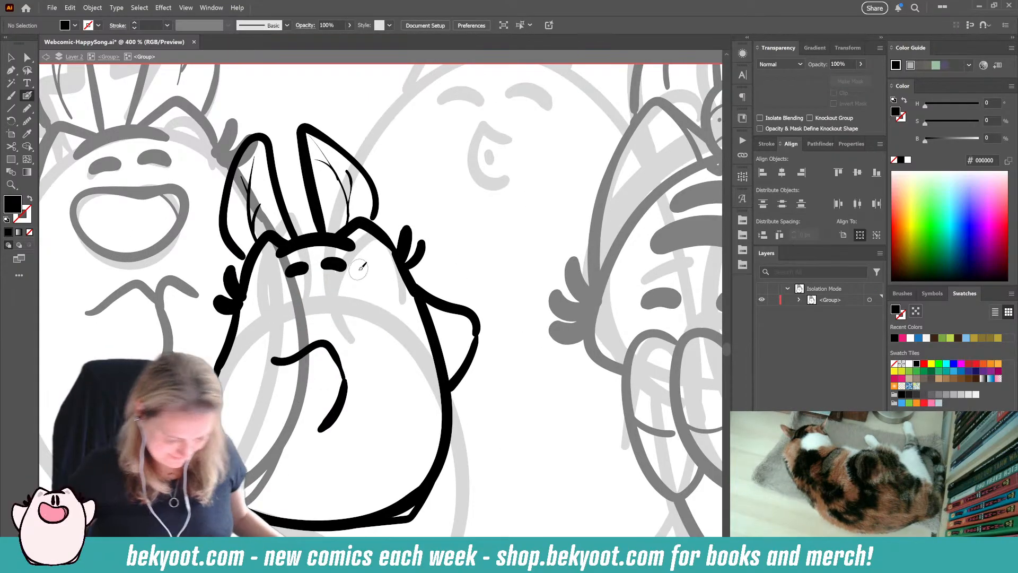
pyautogui.keyDown('ctrl'); pyautogui.click(296, 269); pyautogui.keyUp('ctrl')
pyautogui.moveTo(297, 262)
pyautogui.mouseDown()
pyautogui.moveTo(301, 272)
pyautogui.moveTo(335, 263)
pyautogui.moveTo(308, 282)
pyautogui.moveTo(302, 303)
pyautogui.moveTo(317, 318)
pyautogui.mouseUp()
pyautogui.keyDown('ctrl'); pyautogui.click(333, 295); pyautogui.keyUp('ctrl')
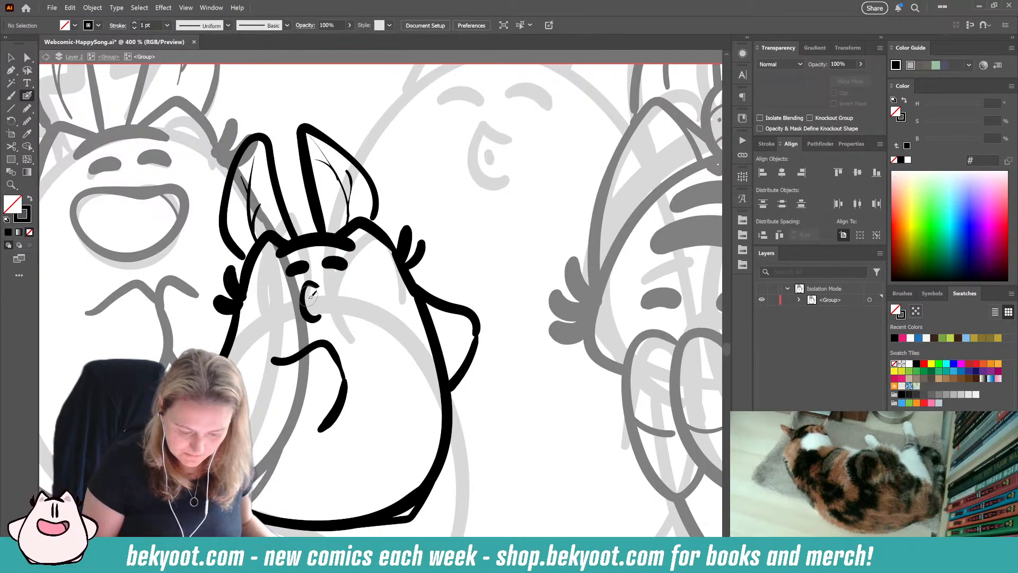
pyautogui.moveTo(308, 296); pyautogui.dragTo(307, 309)
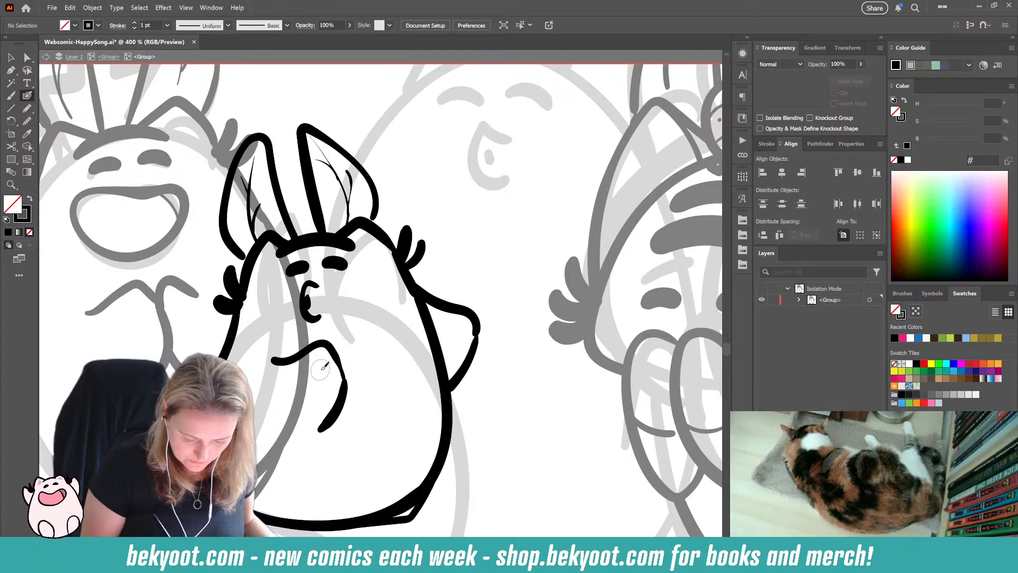
pyautogui.click(313, 319)
pyautogui.moveTo(313, 321); pyautogui.dragTo(314, 316)
pyautogui.keyDown('ctrl'); pyautogui.click(333, 292); pyautogui.keyUp('ctrl')
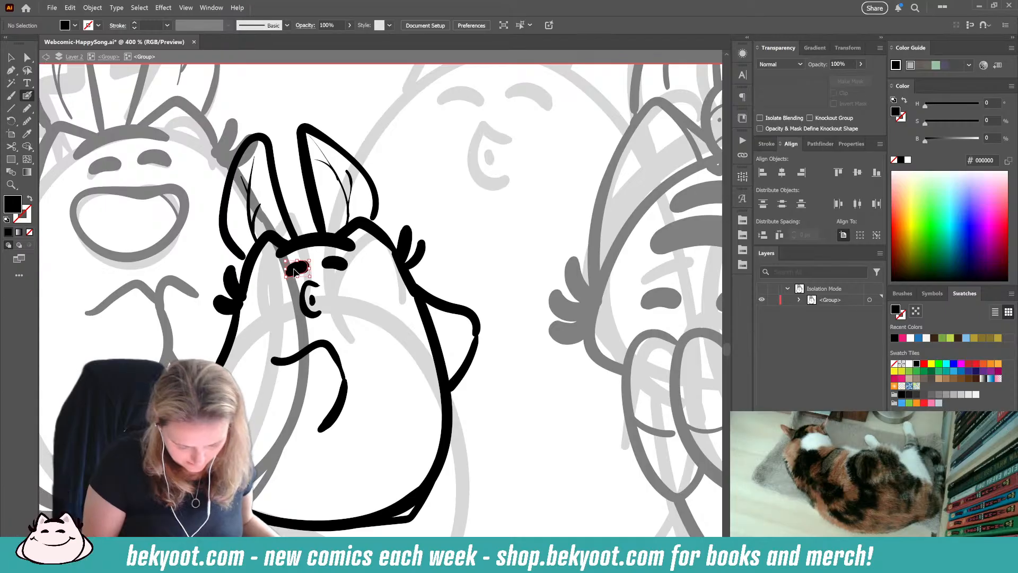
# Step: Tilt the small character's left eye, touch up its chest arm, and return to the parent group
pyautogui.moveTo(298, 268); pyautogui.dragTo(306, 260)
pyautogui.keyDown('ctrl'); pyautogui.click(443, 220); pyautogui.keyUp('ctrl')
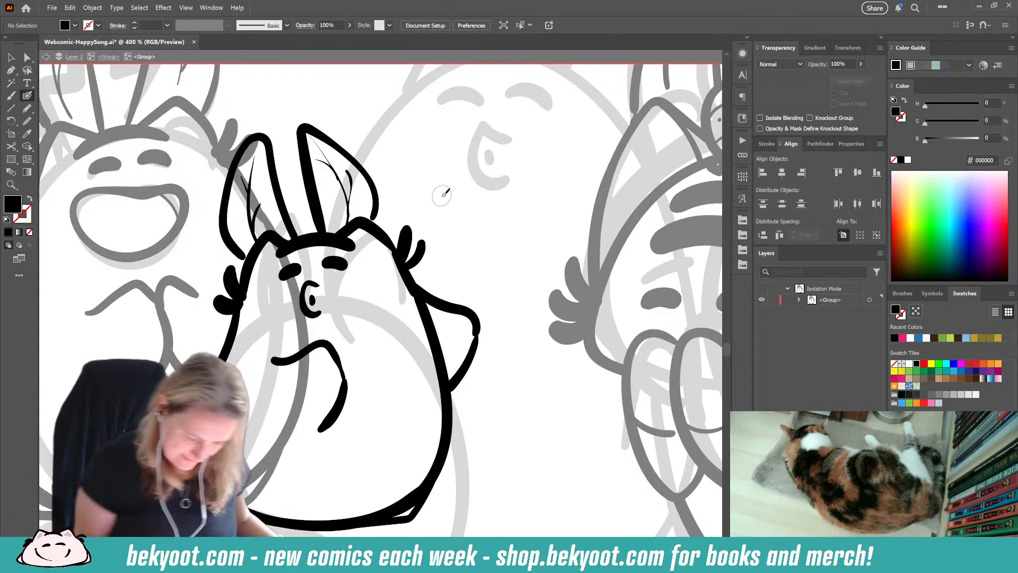
pyautogui.hotkey('shift', 'x')
pyautogui.scroll(-5, 253, 270)
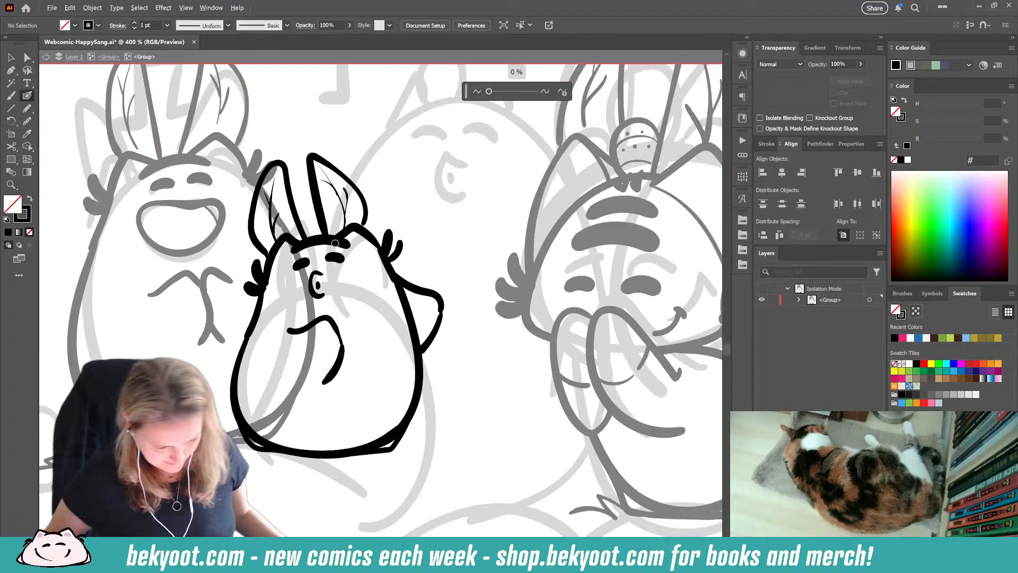
pyautogui.moveTo(334, 356); pyautogui.dragTo(317, 385)
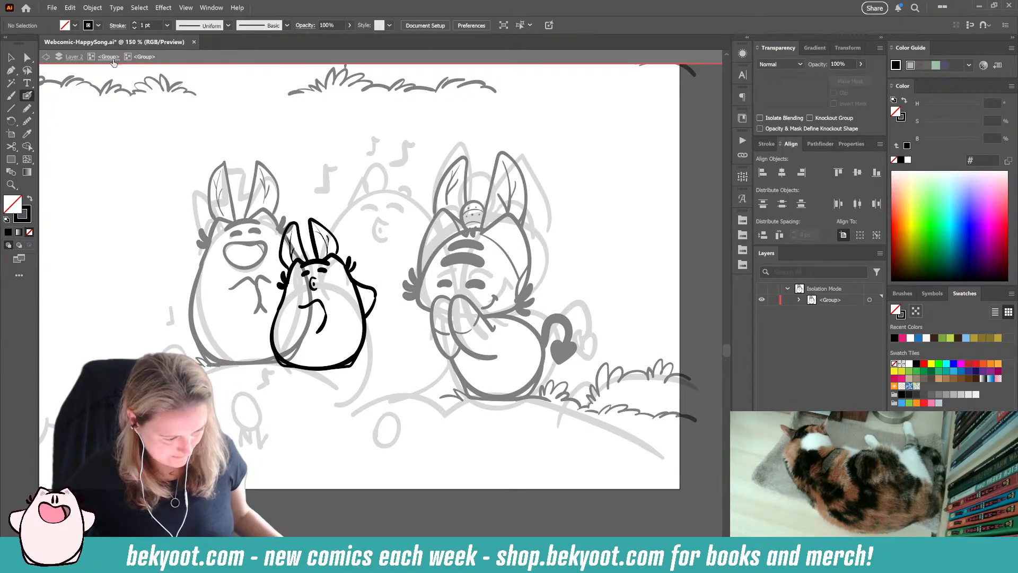
pyautogui.press('Escape')
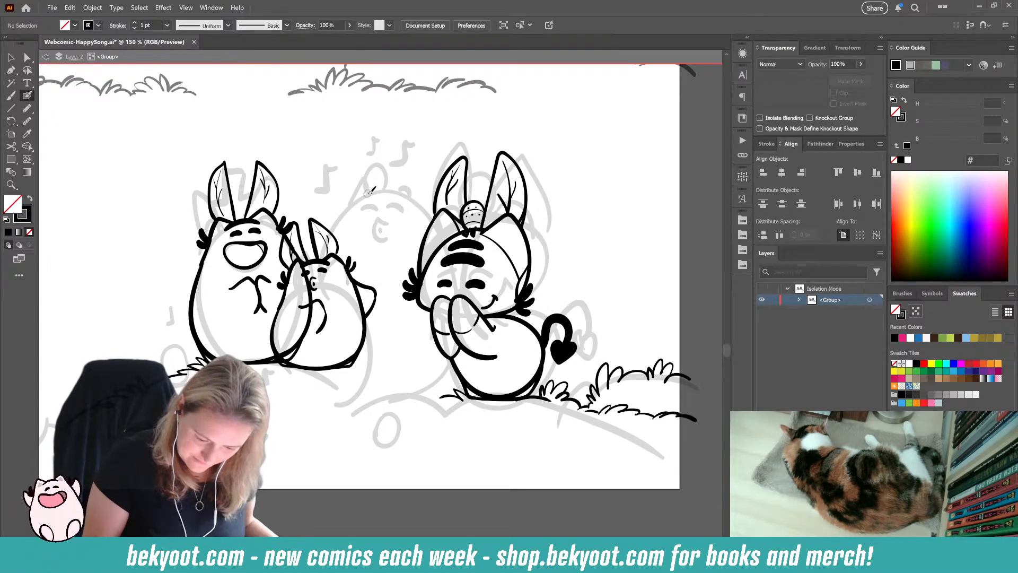
# Step: Ink the top of the back character's head with two ear bumps, between the small character and the right-hand one
pyautogui.moveTo(368, 193)
pyautogui.mouseDown()
pyautogui.moveTo(406, 193)
pyautogui.moveTo(371, 198)
pyautogui.mouseUp()
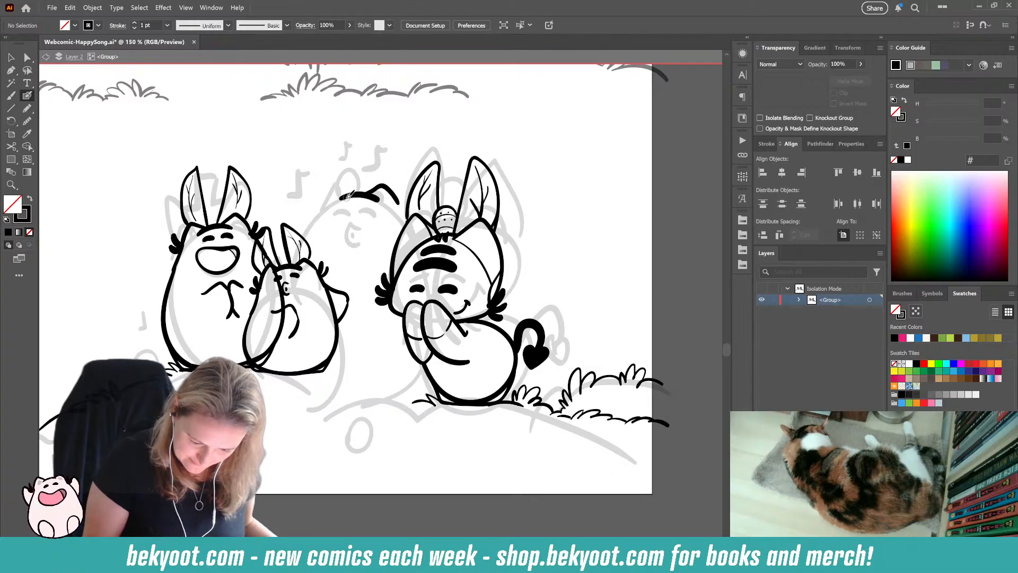
pyautogui.moveTo(339, 182)
pyautogui.mouseDown()
pyautogui.moveTo(321, 213)
pyautogui.moveTo(350, 219)
pyautogui.mouseUp()
pyautogui.hotkey('ctrl', 'z')
pyautogui.moveTo(358, 204)
pyautogui.mouseDown()
pyautogui.moveTo(358, 218)
pyautogui.moveTo(350, 216)
pyautogui.moveTo(361, 220)
pyautogui.mouseUp()
pyautogui.hotkey('ctrl', 'z')
pyautogui.hotkey('ctrl', 'z')
# Step: Ink the back character's two upright eyes and open mouth, and move the eyes up to the head line
pyautogui.keyDown('ctrl'); pyautogui.click(359, 211); pyautogui.keyUp('ctrl')
pyautogui.keyDown('ctrl'); pyautogui.click(372, 219); pyautogui.keyUp('ctrl')
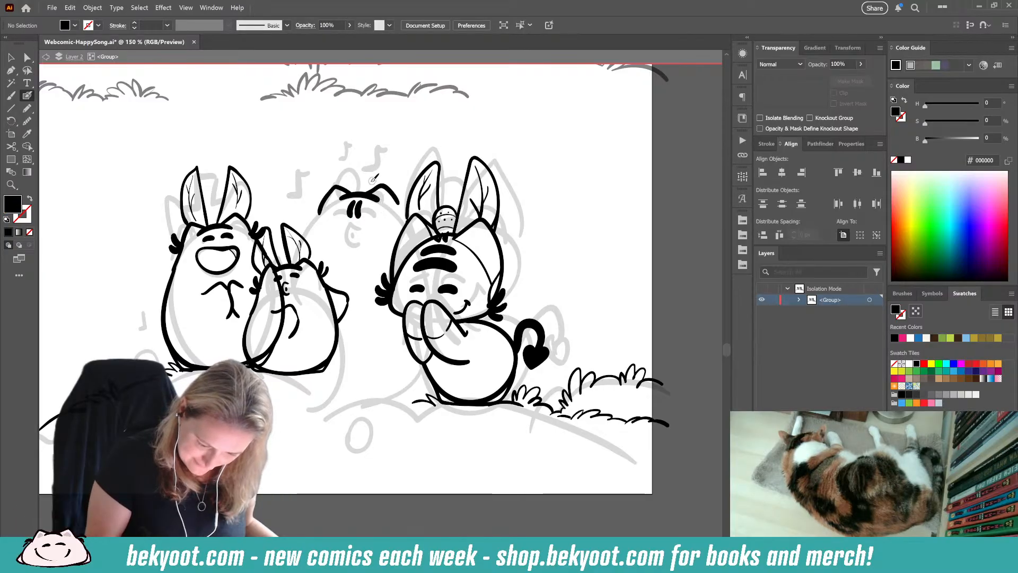
pyautogui.moveTo(375, 225); pyautogui.dragTo(355, 238)
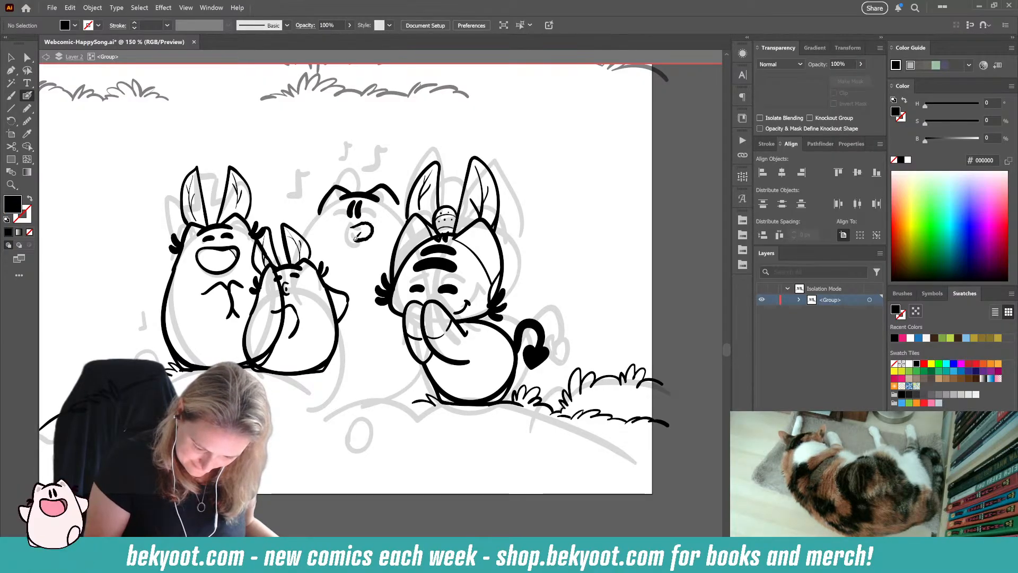
pyautogui.hotkey('shift', 'x')
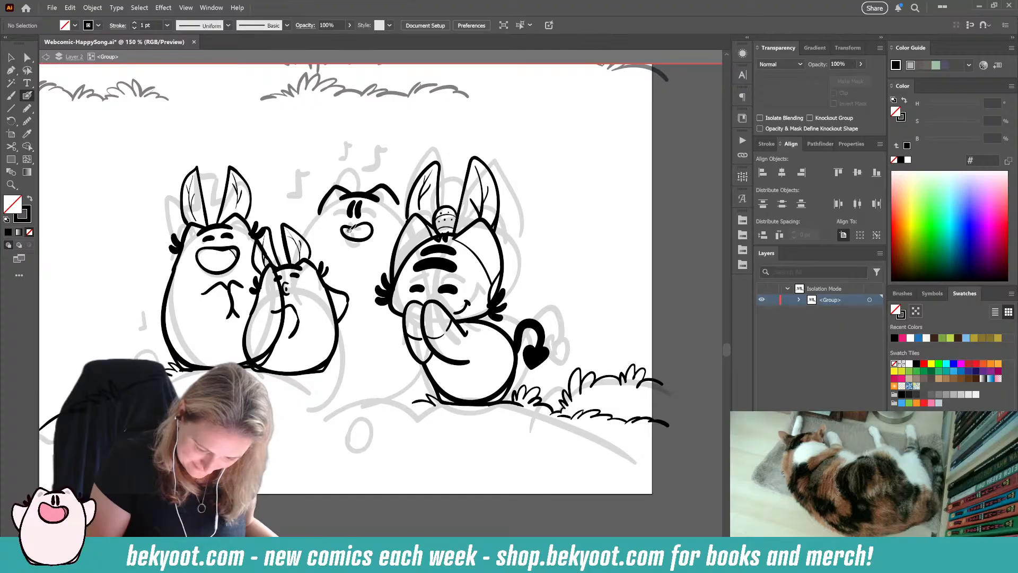
pyautogui.keyDown('ctrl'); pyautogui.click(371, 232); pyautogui.keyUp('ctrl')
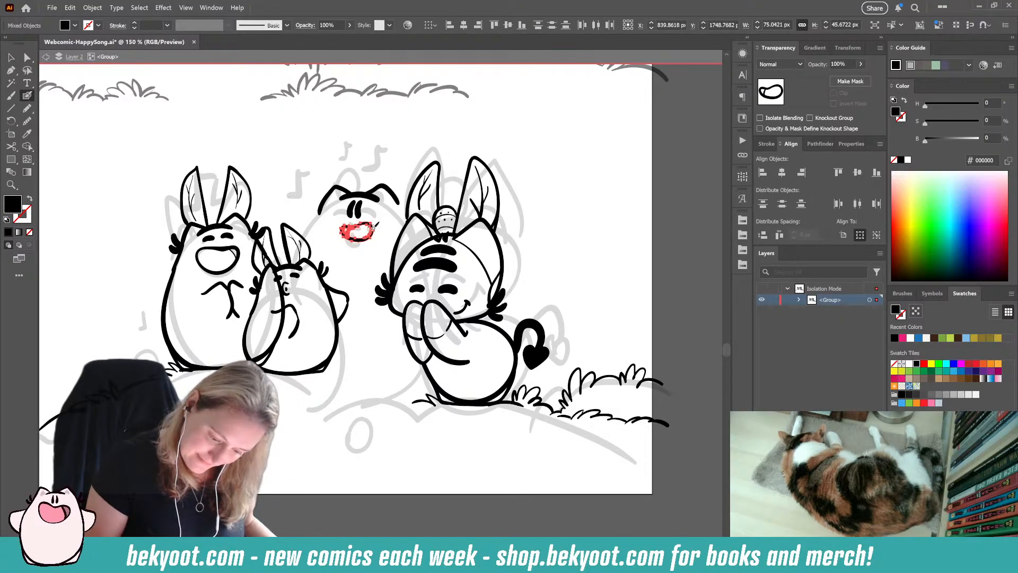
pyautogui.keyDown('ctrl'); pyautogui.click(357, 210); pyautogui.keyUp('ctrl')
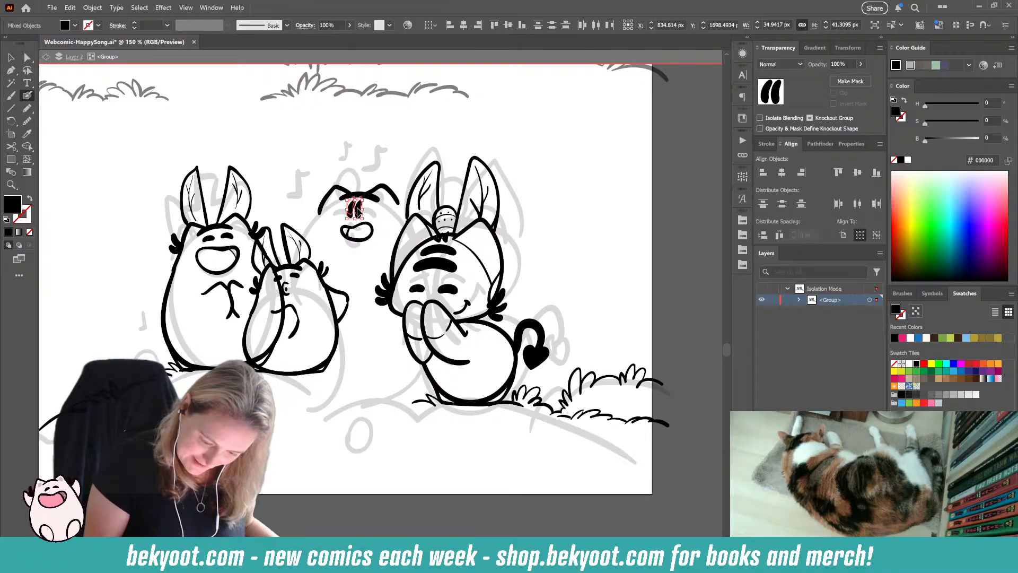
pyautogui.keyDown('ctrl'); pyautogui.click(348, 265); pyautogui.keyUp('ctrl')
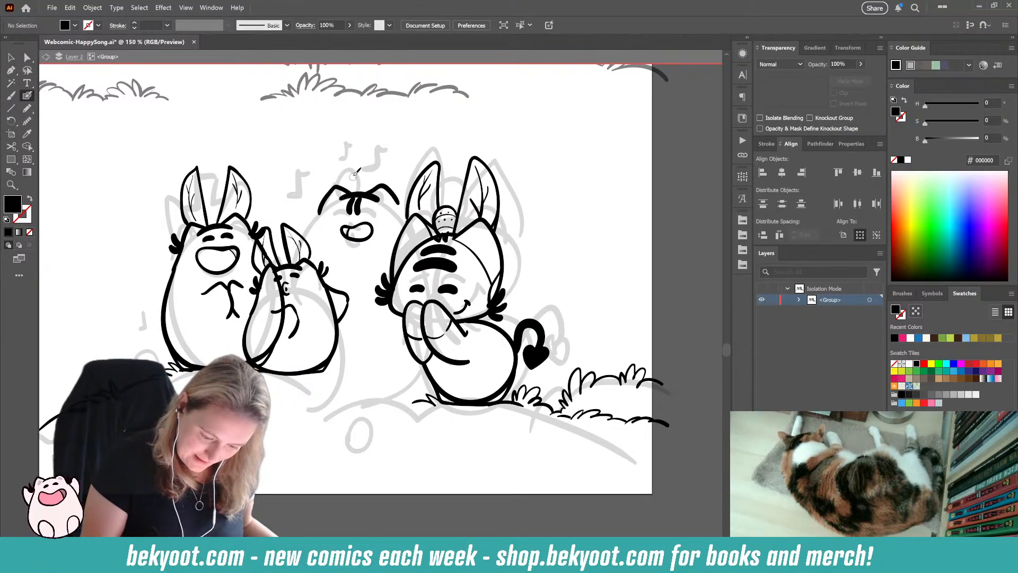
# Step: Ink an egg-shaped outline standing on the back character's head and fur tufts on both sides of the head
pyautogui.moveTo(348, 163); pyautogui.dragTo(363, 182)
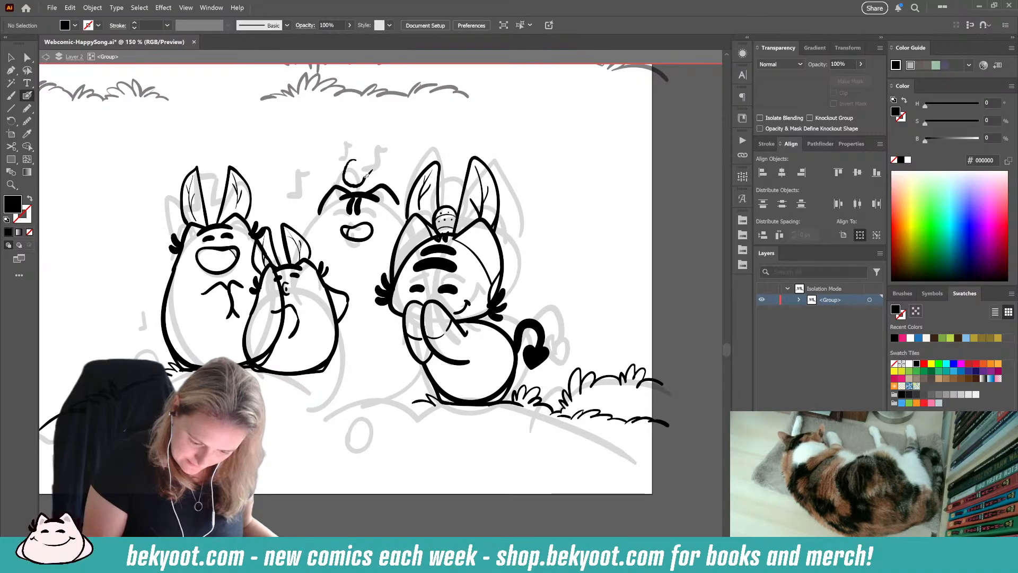
pyautogui.hotkey('shift', 'x')
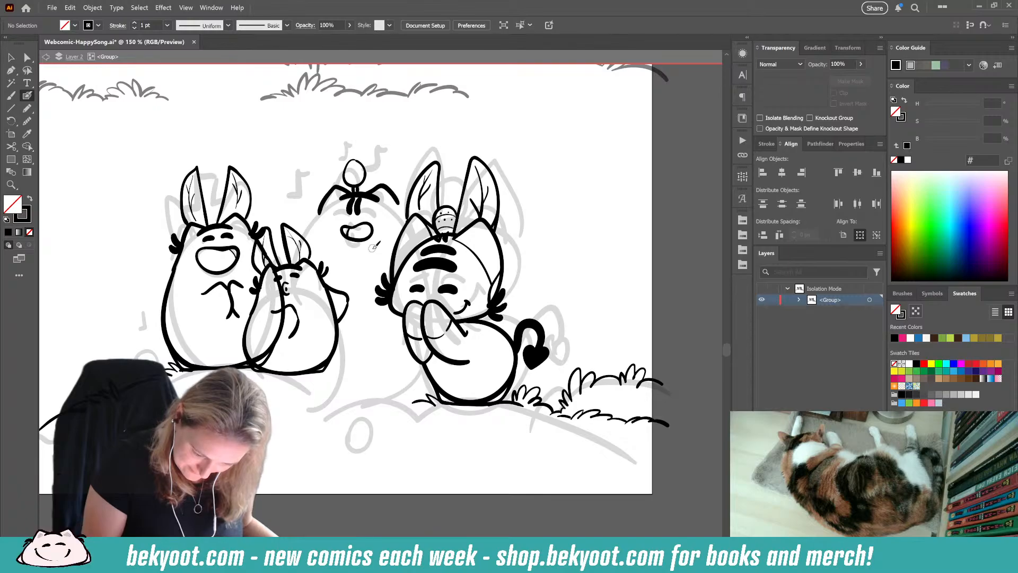
pyautogui.moveTo(318, 214)
pyautogui.mouseDown()
pyautogui.moveTo(316, 196)
pyautogui.moveTo(308, 208)
pyautogui.moveTo(364, 219)
pyautogui.moveTo(359, 212)
pyautogui.mouseUp()
pyautogui.click(407, 198)
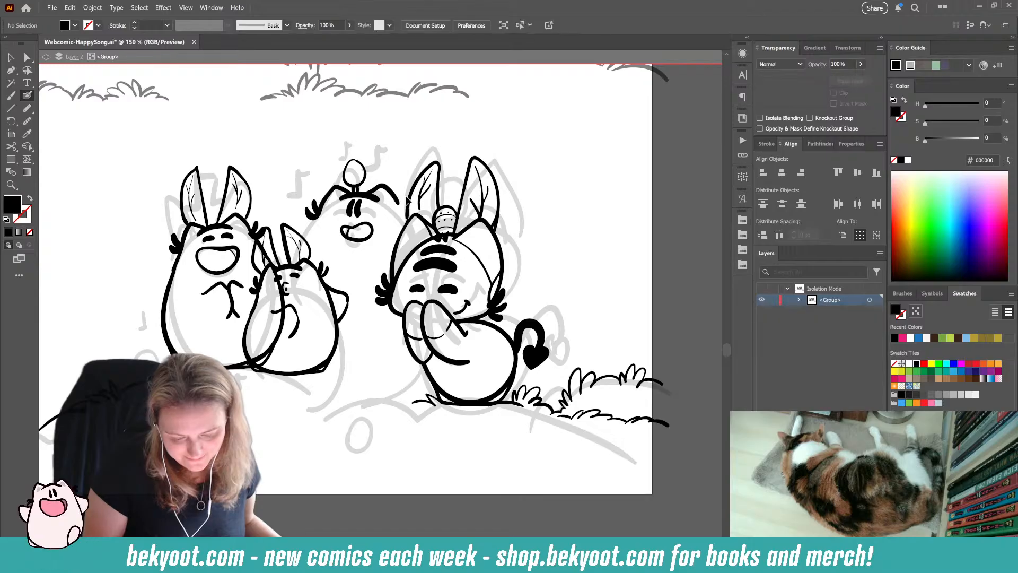
pyautogui.hotkey('shift', 'x')
pyautogui.hotkey('shift', 'x')
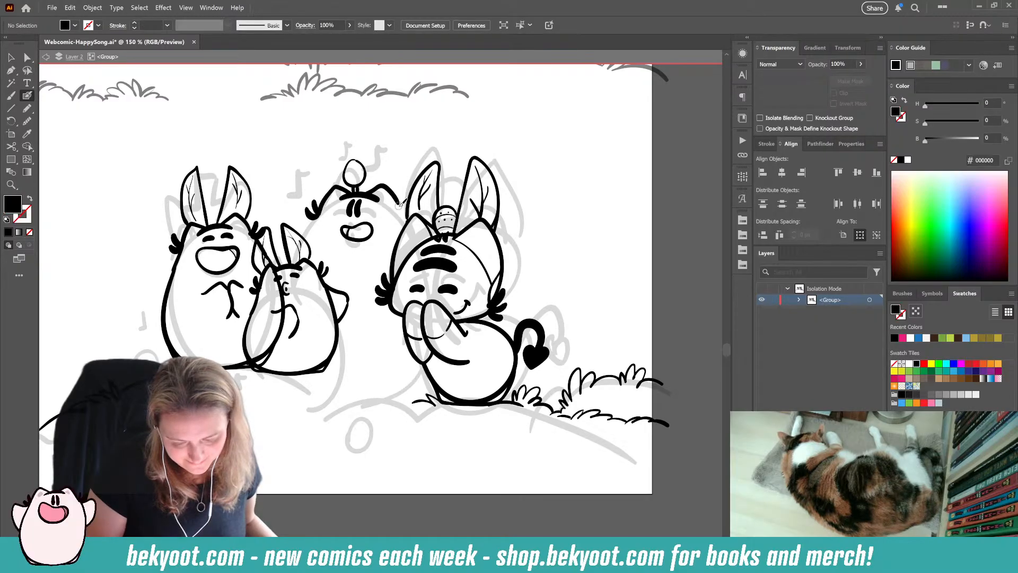
pyautogui.hotkey('shift', 'x')
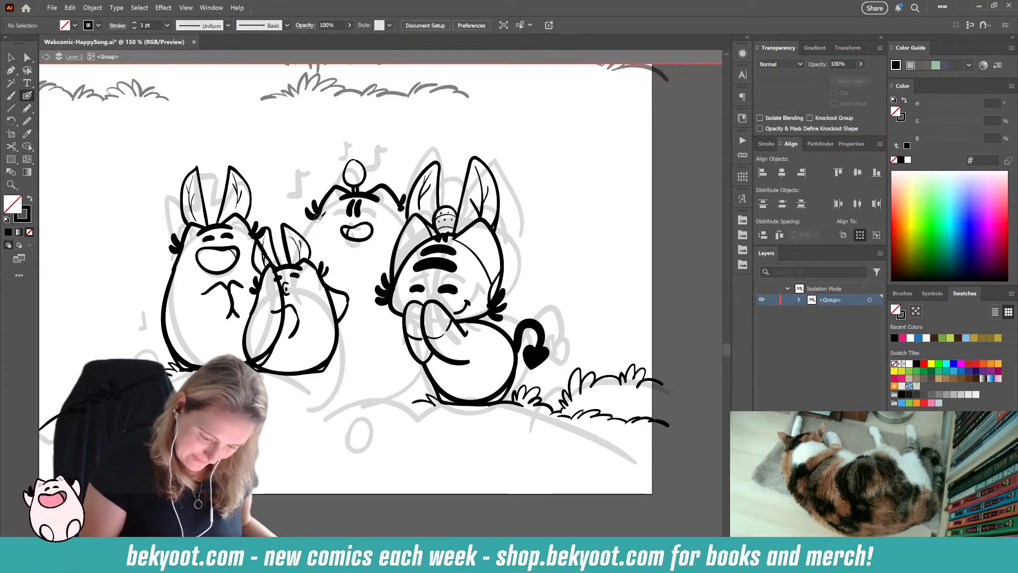
# Step: Ink the back character's left body line and its small folded arms on the chest
pyautogui.moveTo(314, 228); pyautogui.dragTo(310, 242)
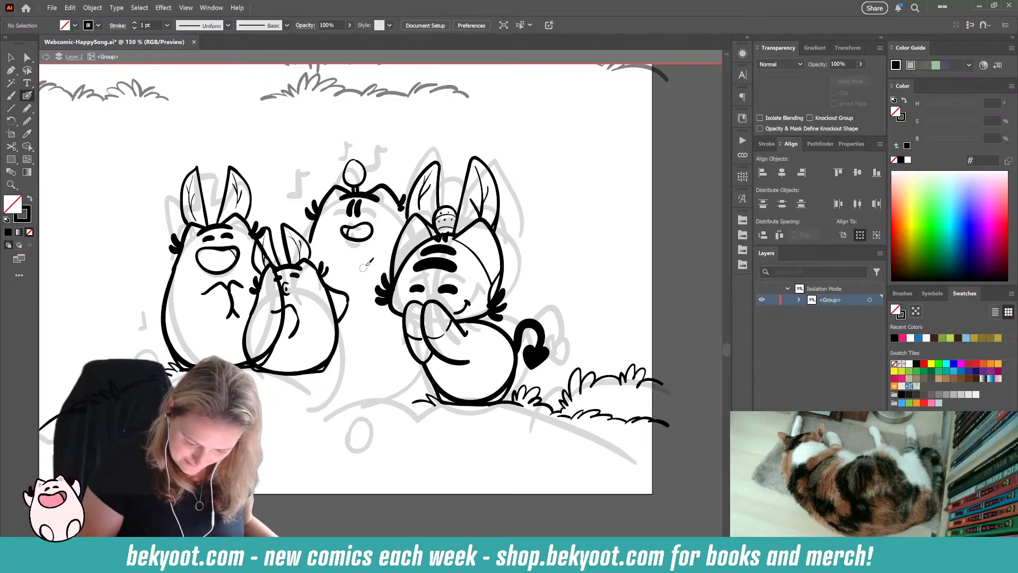
pyautogui.moveTo(374, 264)
pyautogui.mouseDown()
pyautogui.moveTo(353, 252)
pyautogui.moveTo(363, 276)
pyautogui.mouseUp()
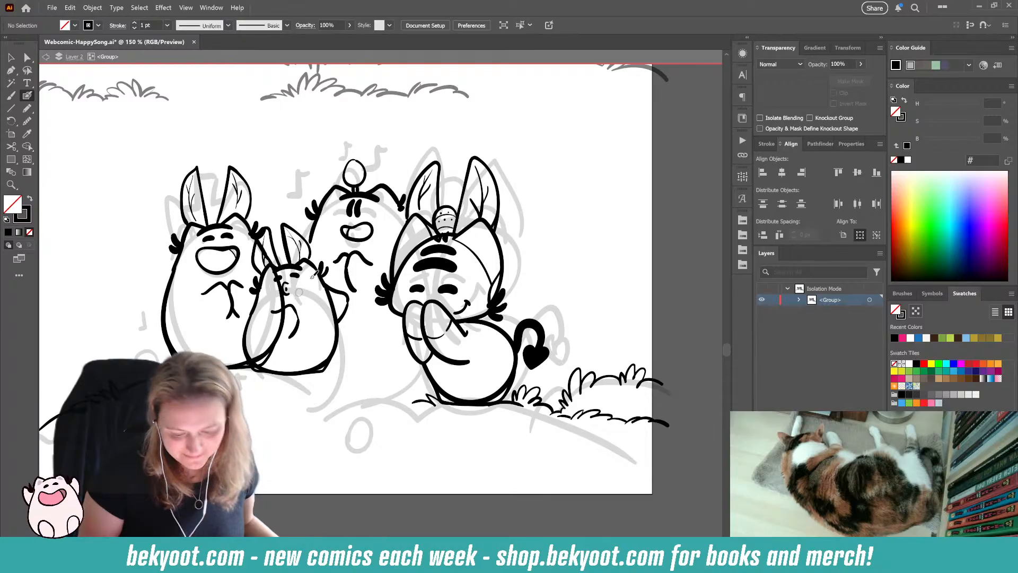
# Step: Replace the back character's open mouth with a small puckered whistling mouth with a mark inside, below the eyes
pyautogui.moveTo(356, 241)
pyautogui.mouseDown()
pyautogui.moveTo(377, 217)
pyautogui.moveTo(374, 235)
pyautogui.mouseUp()
pyautogui.keyDown('ctrl'); pyautogui.click(387, 215); pyautogui.keyUp('ctrl')
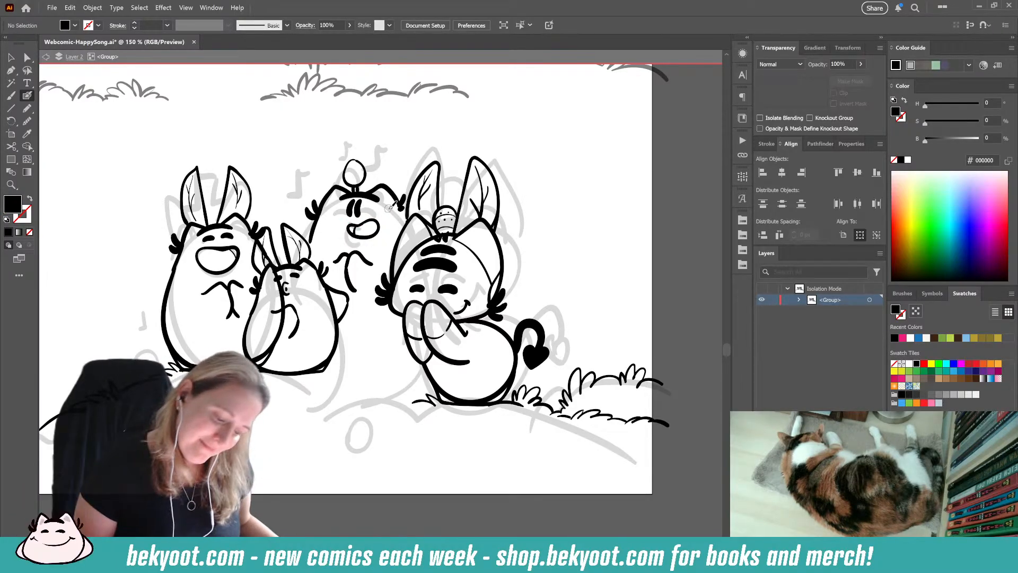
pyautogui.keyDown('ctrl'); pyautogui.click(345, 228); pyautogui.keyUp('ctrl')
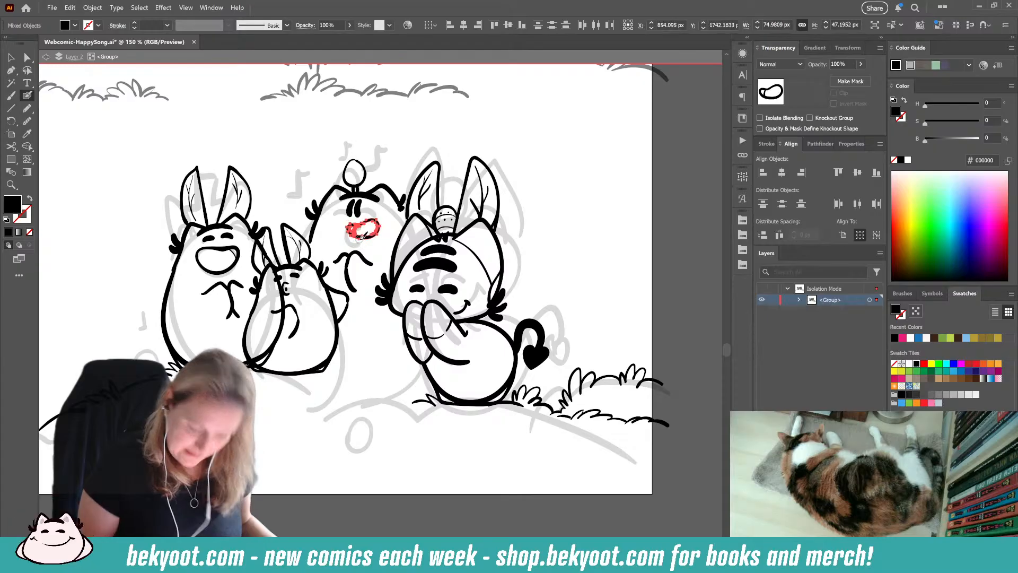
pyautogui.press('Delete')
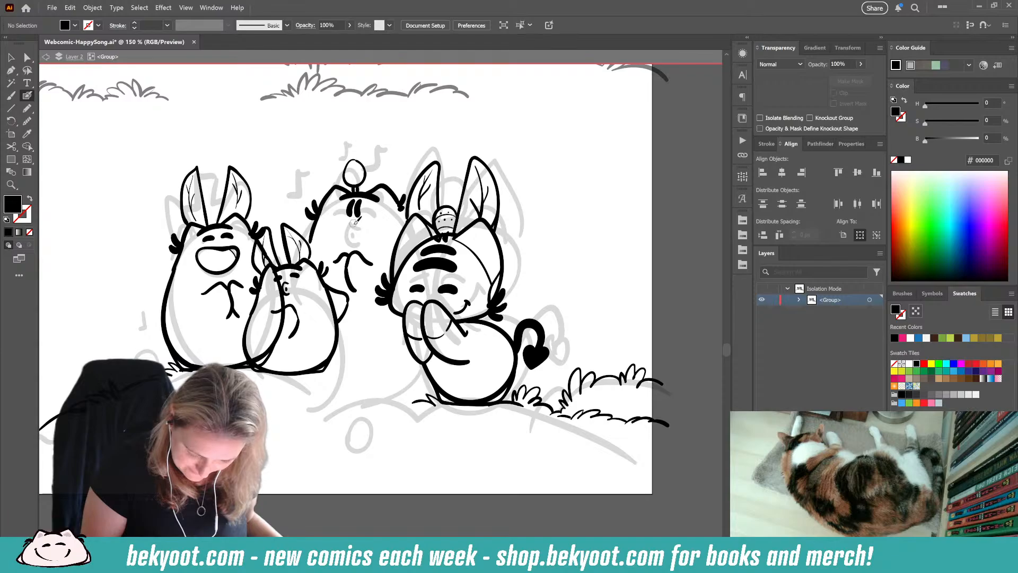
pyautogui.moveTo(344, 237); pyautogui.dragTo(344, 233)
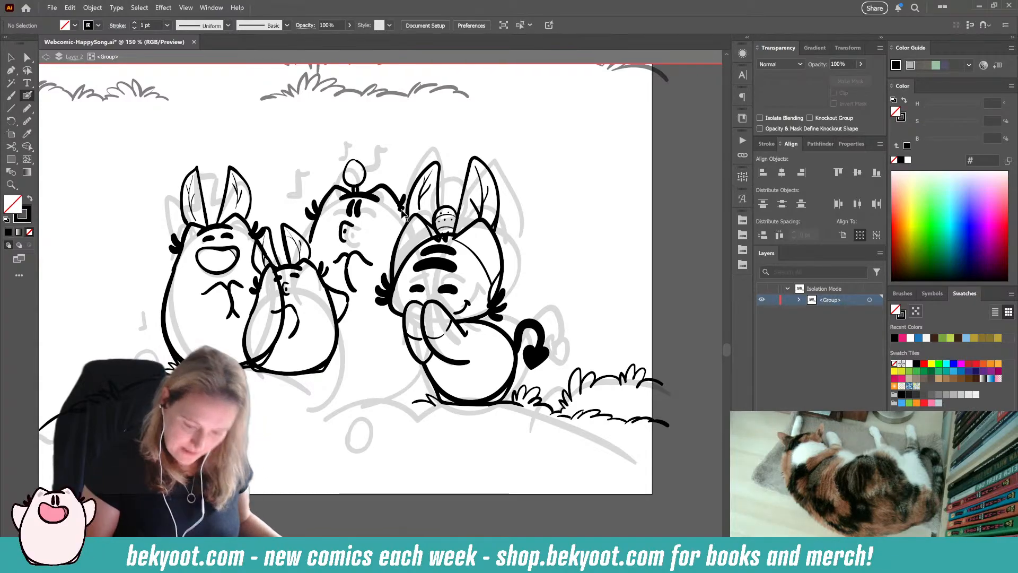
# Step: Extend the back character's right head line and ink a ground line with grass tufts between the small and right-hand characters
pyautogui.hotkey('shift', 'x')
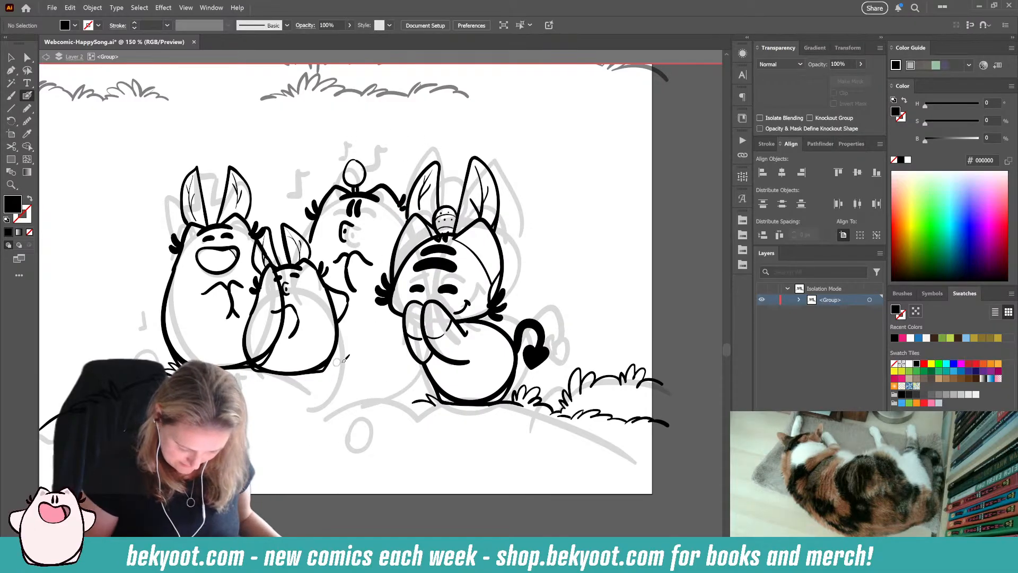
pyautogui.hotkey('shift', 'x')
pyautogui.hotkey('shift', 'x')
pyautogui.hotkey('shift', 'x')
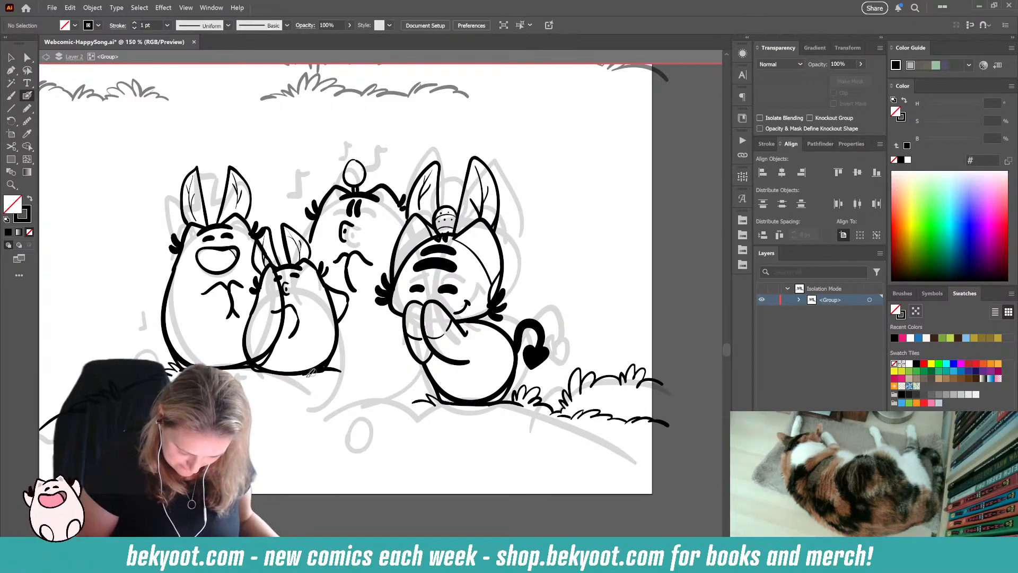
pyautogui.moveTo(327, 370); pyautogui.dragTo(359, 370)
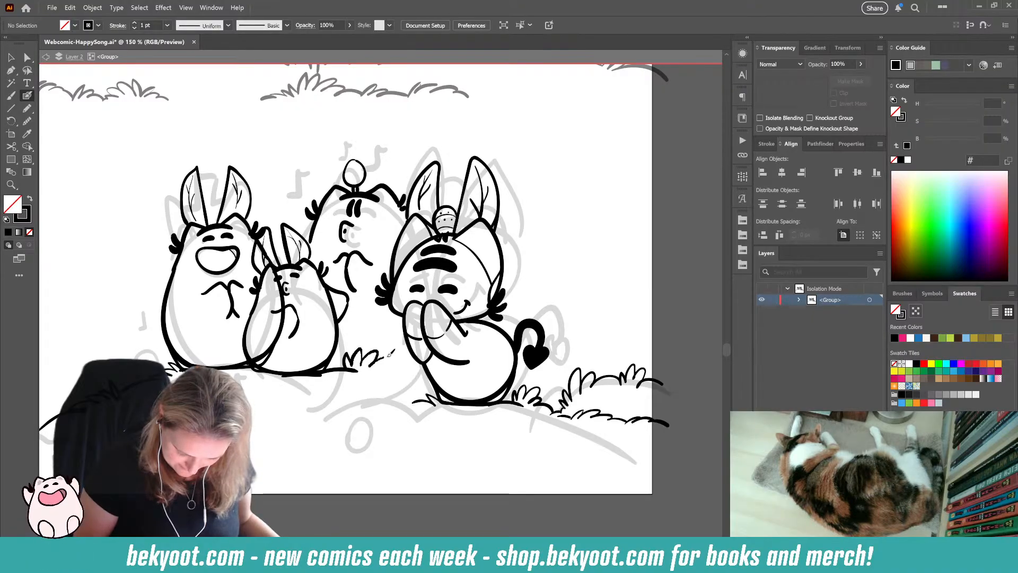
pyautogui.moveTo(396, 366); pyautogui.dragTo(420, 373)
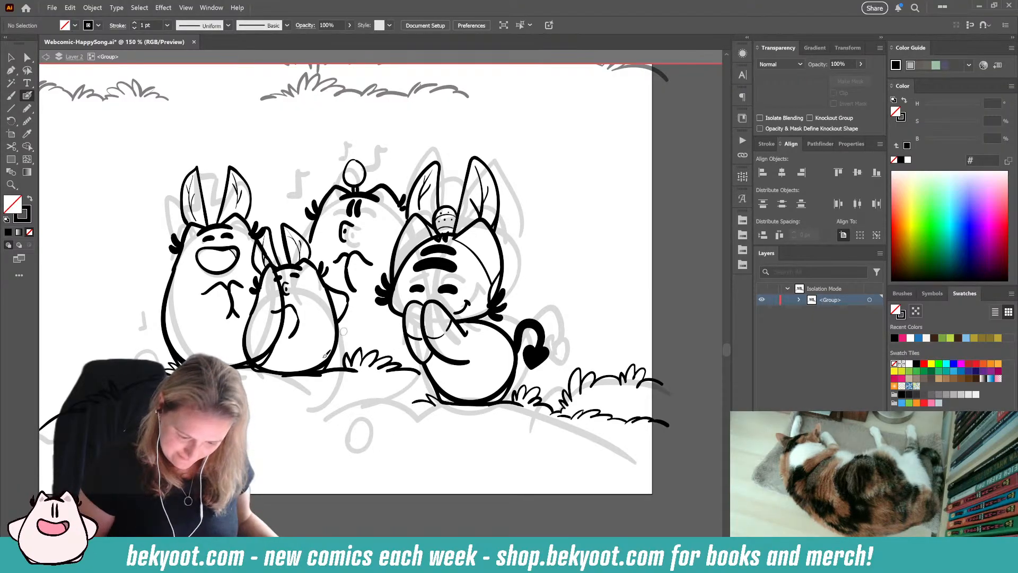
pyautogui.moveTo(325, 355); pyautogui.dragTo(339, 388)
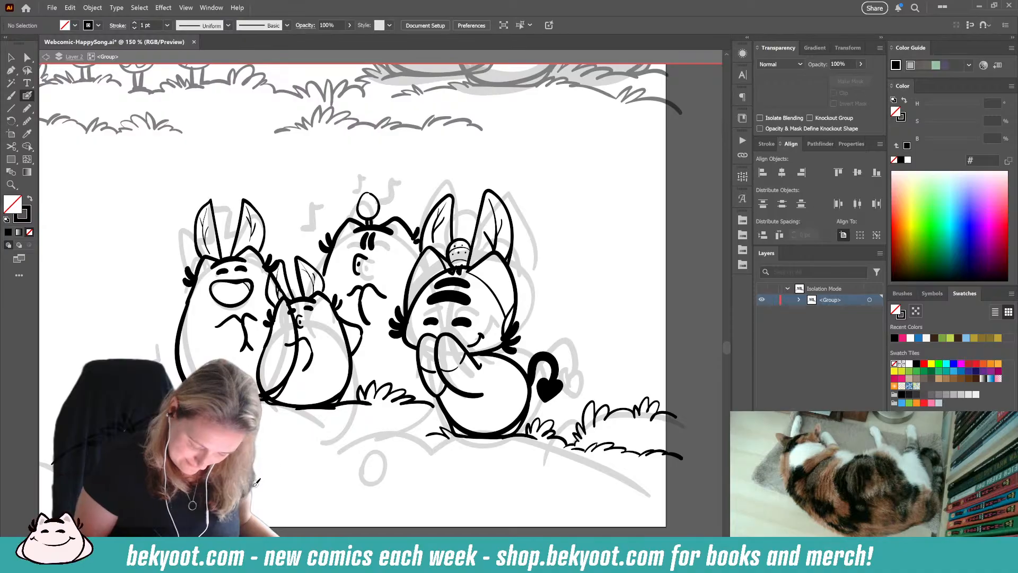
pyautogui.moveTo(408, 395); pyautogui.dragTo(436, 401)
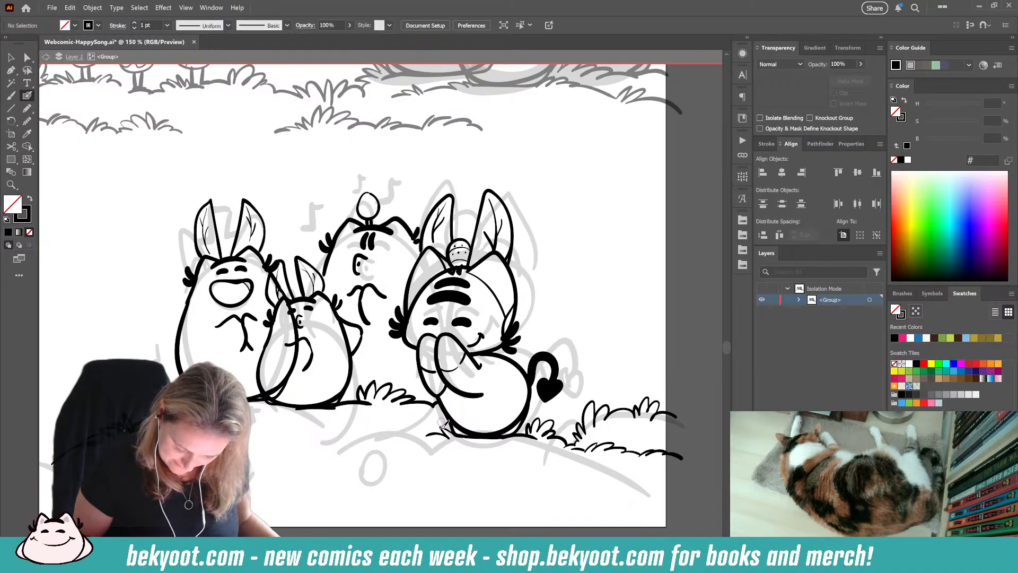
# Step: Ink the back character's two tall pointed ears with inner vein lines, plus a small music note above the right-hand character's egg
pyautogui.moveTo(386, 223); pyautogui.dragTo(394, 154)
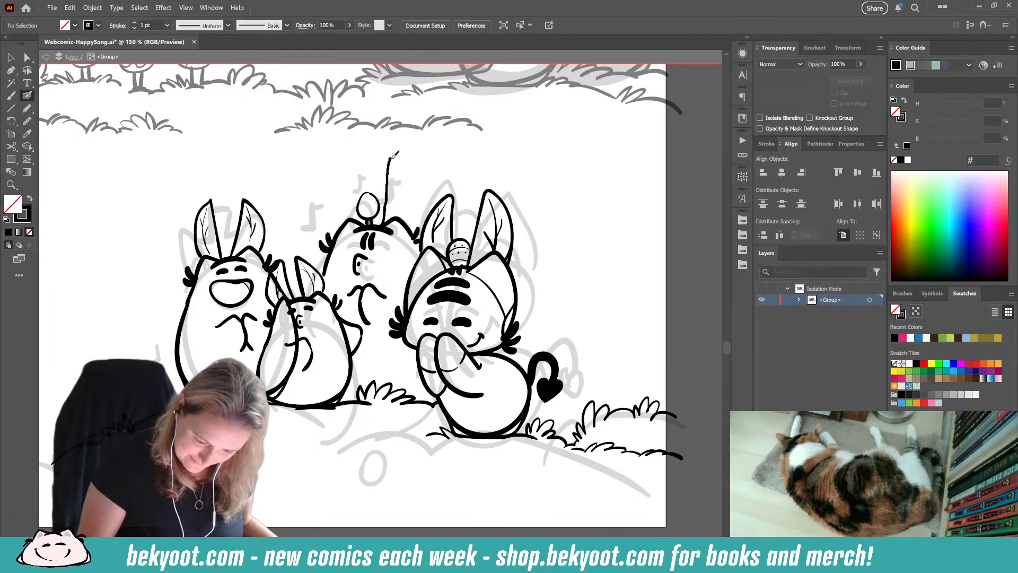
pyautogui.moveTo(412, 219); pyautogui.dragTo(417, 215)
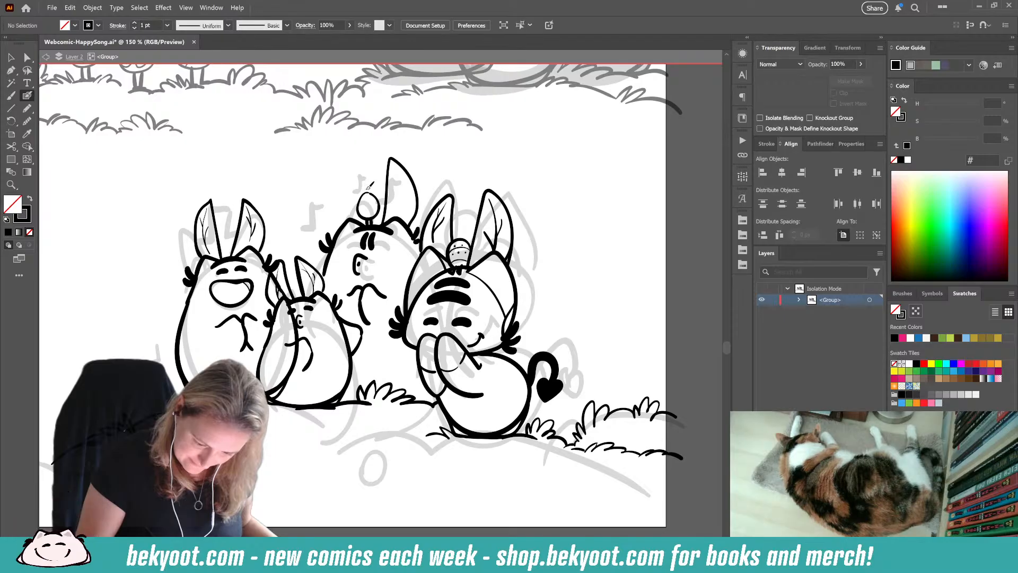
pyautogui.moveTo(348, 215); pyautogui.dragTo(350, 218)
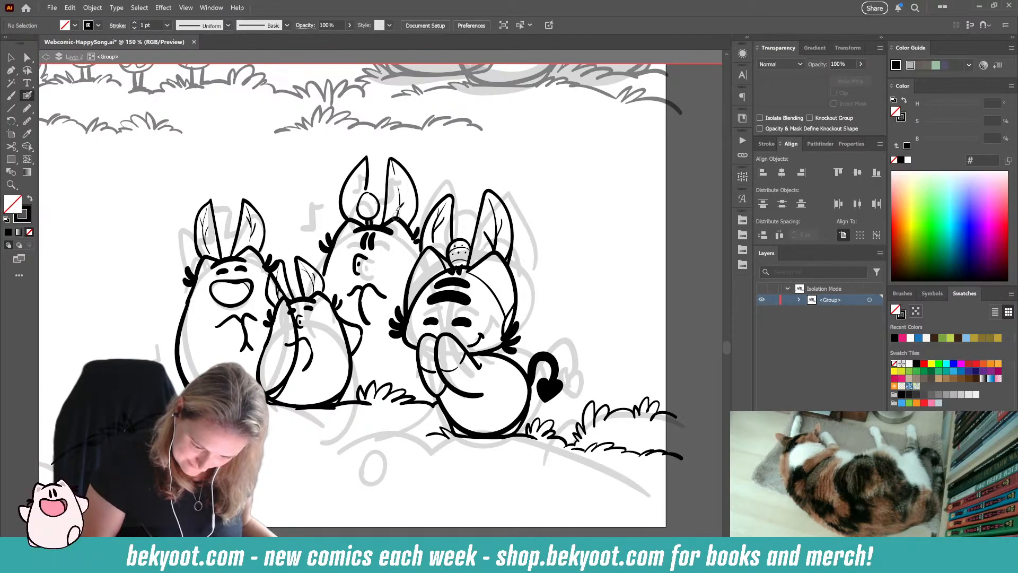
pyautogui.moveTo(403, 207)
pyautogui.mouseDown()
pyautogui.moveTo(362, 170)
pyautogui.moveTo(355, 220)
pyautogui.mouseUp()
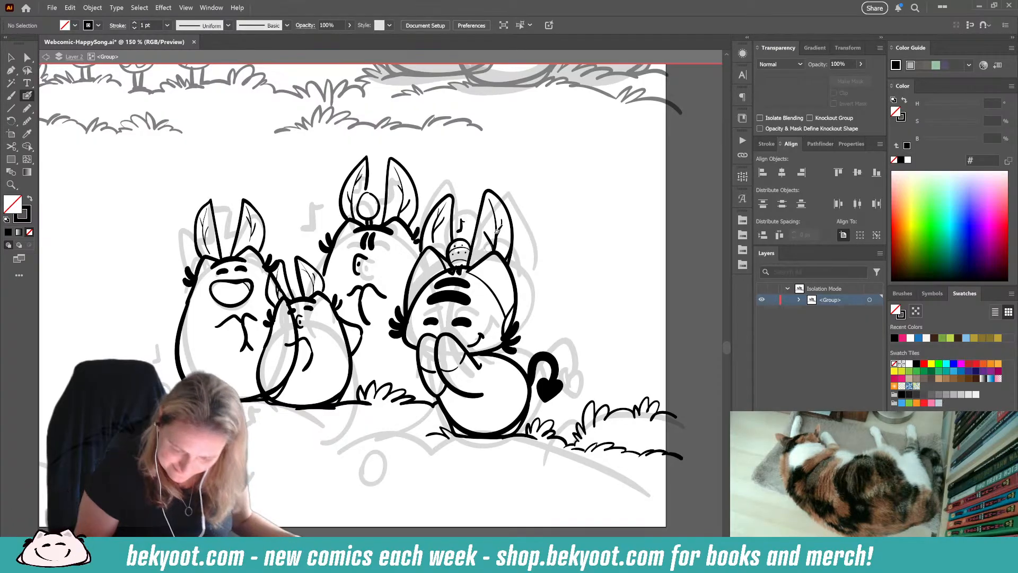
# Step: Smooth the egg outline on the back character's head, evening out its upper-right edge and inner contour with the Smooth tool
pyautogui.keyDown('ctrl'); pyautogui.click(378, 196); pyautogui.keyUp('ctrl')
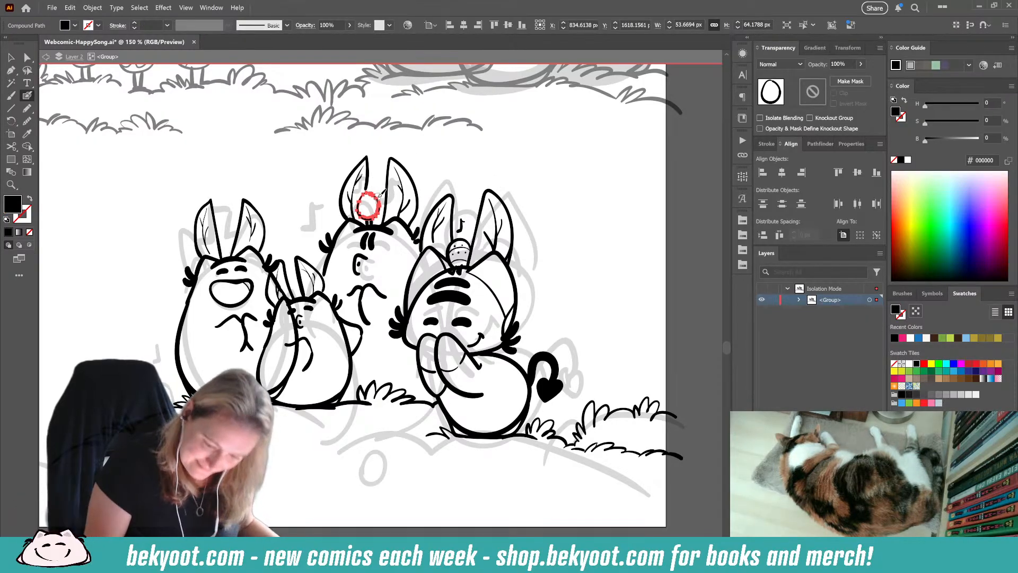
pyautogui.hotkey('ctrl', 'alt', 's')
pyautogui.moveTo(489, 92); pyautogui.dragTo(496, 92)
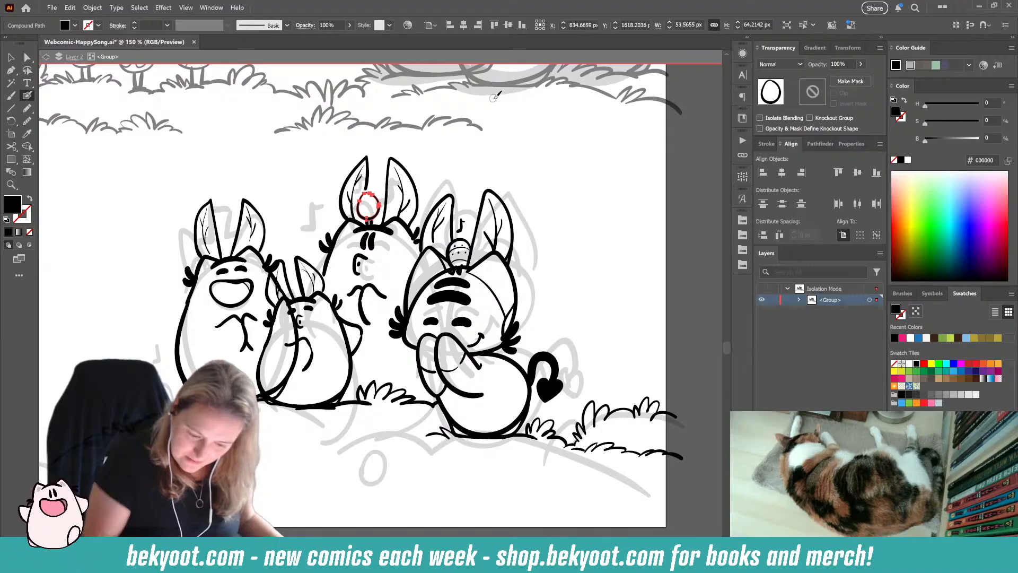
pyautogui.hotkey('ctrl', 'alt', 's')
pyautogui.scroll(6, 361, 193)
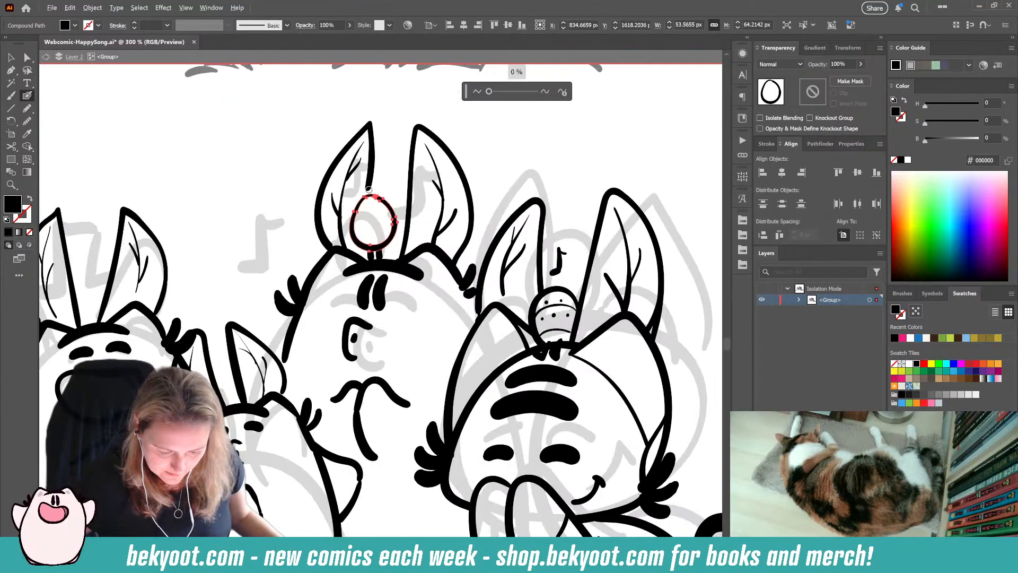
pyautogui.click(381, 189)
pyautogui.click(29, 120)
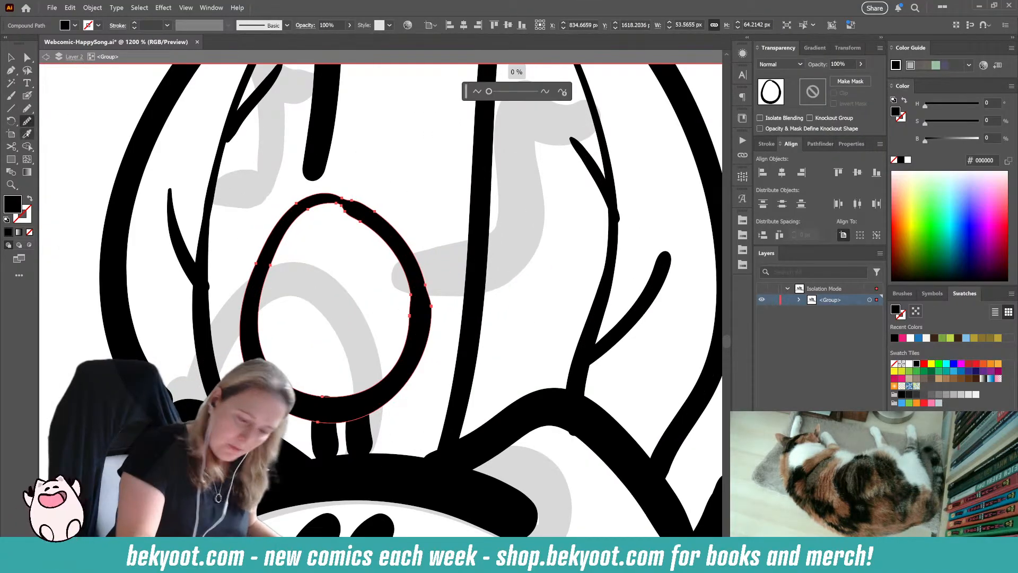
pyautogui.moveTo(358, 216)
pyautogui.mouseDown()
pyautogui.moveTo(385, 231)
pyautogui.moveTo(345, 195)
pyautogui.moveTo(355, 194)
pyautogui.moveTo(385, 238)
pyautogui.moveTo(357, 204)
pyautogui.moveTo(321, 205)
pyautogui.moveTo(394, 235)
pyautogui.moveTo(350, 215)
pyautogui.moveTo(406, 264)
pyautogui.moveTo(402, 357)
pyautogui.moveTo(372, 398)
pyautogui.moveTo(337, 382)
pyautogui.mouseUp()
pyautogui.keyDown('ctrl'); pyautogui.click(361, 207); pyautogui.keyUp('ctrl')
pyautogui.keyDown('ctrl'); pyautogui.click(362, 207); pyautogui.keyUp('ctrl')
pyautogui.keyDown('ctrl'); pyautogui.click(367, 224); pyautogui.keyUp('ctrl')
pyautogui.moveTo(325, 201); pyautogui.dragTo(356, 218)
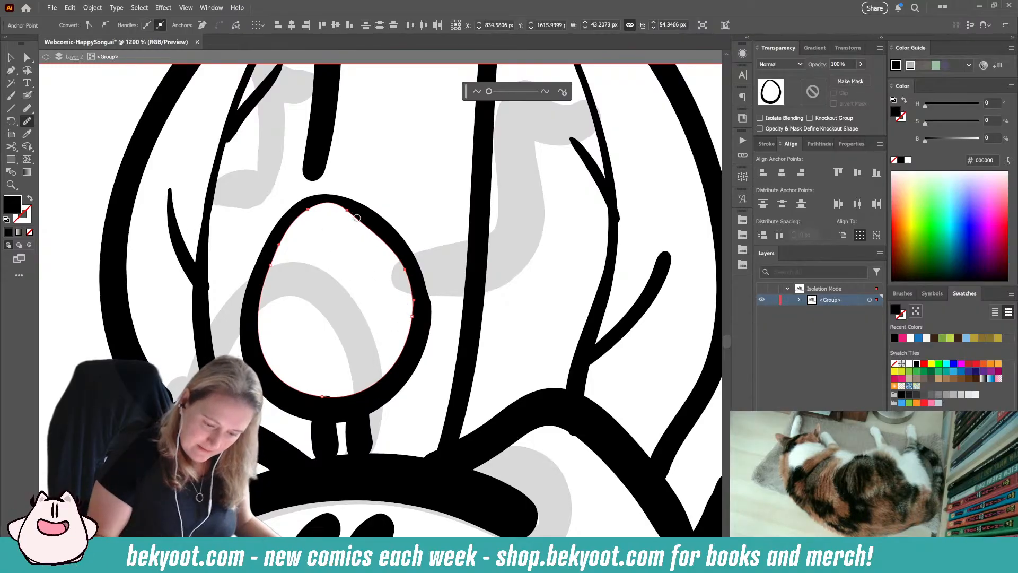
# Step: Fade the egg outline on the back character's head to 35% opacity as a tracing guide
pyautogui.click(11, 57)
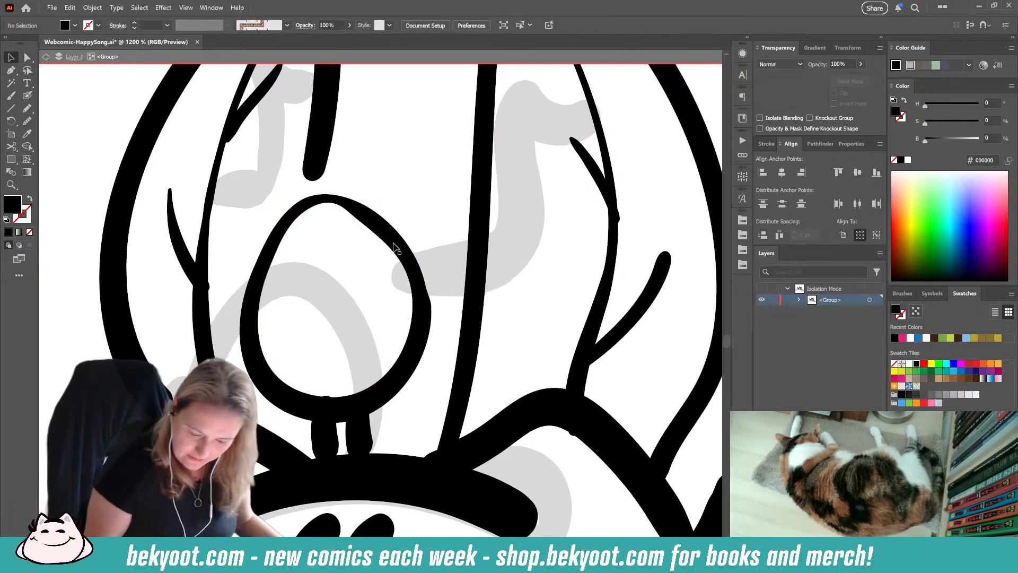
pyautogui.click(836, 67)
pyautogui.write('35')
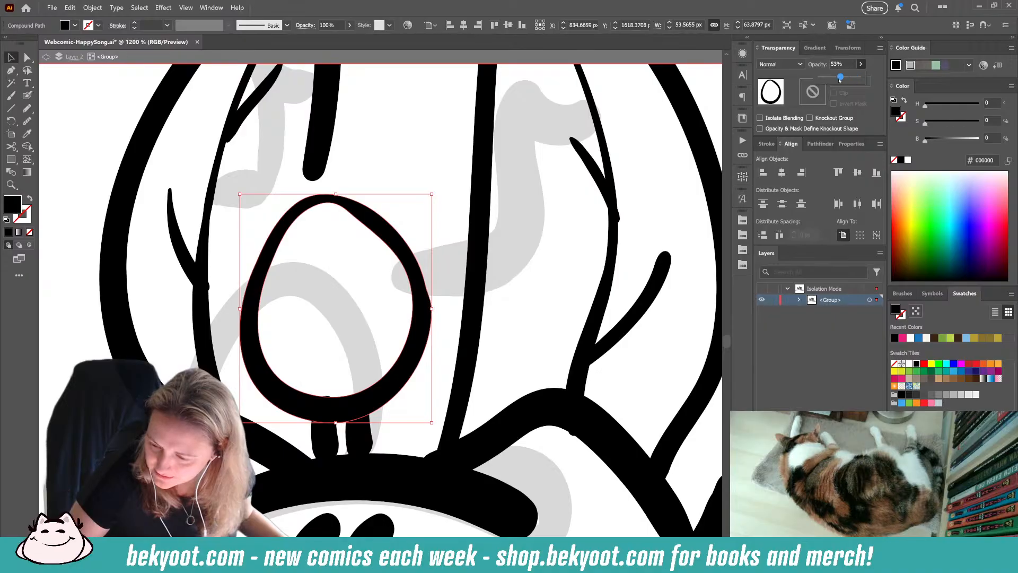
pyautogui.press('Return')
pyautogui.click(408, 170)
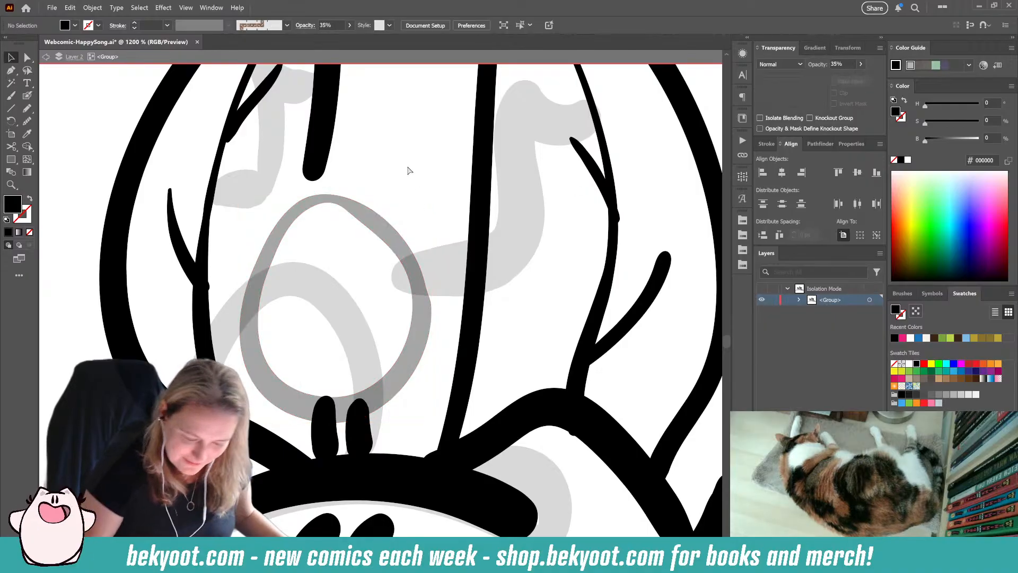
# Step: Try to re-ink the egg outline over its faded guide with a smaller Blob Brush, undoing each attempt
pyautogui.click(27, 96)
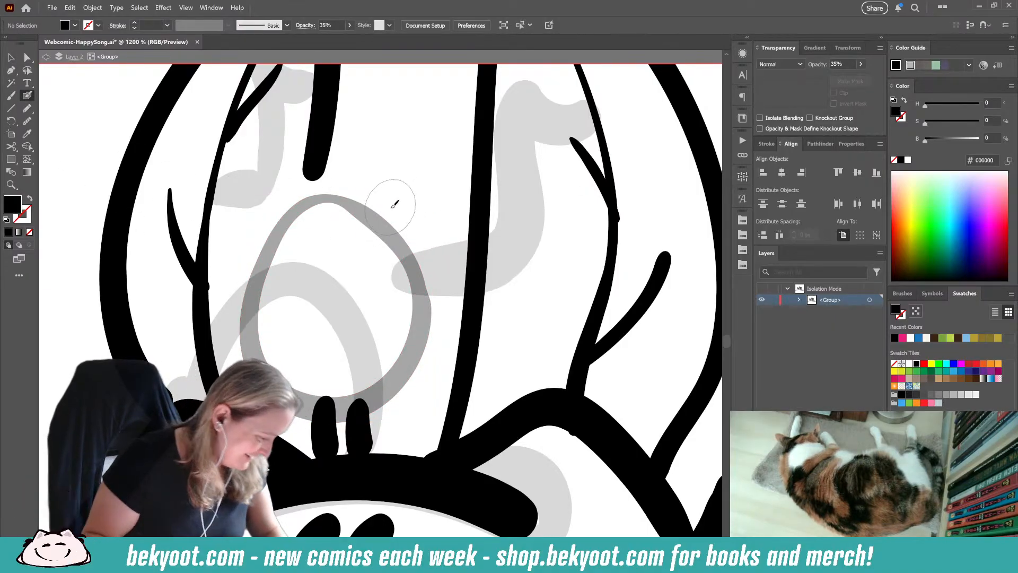
pyautogui.press('Return')
pyautogui.press('Return')
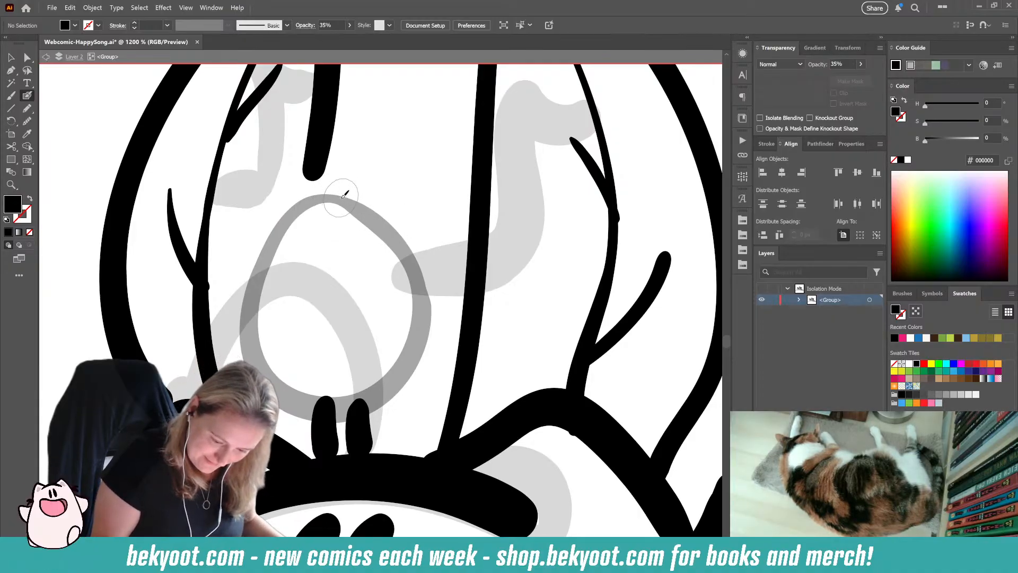
pyautogui.hotkey('ctrl', 'z')
pyautogui.moveTo(298, 209)
pyautogui.mouseDown()
pyautogui.moveTo(324, 196)
pyautogui.moveTo(287, 218)
pyautogui.moveTo(258, 289)
pyautogui.mouseUp()
pyautogui.keyDown('ctrl'); pyautogui.click(322, 167); pyautogui.keyUp('ctrl')
pyautogui.keyDown('ctrl'); pyautogui.click(394, 167); pyautogui.keyUp('ctrl')
pyautogui.hotkey('shift', 'x')
pyautogui.hotkey('ctrl', 'z')
pyautogui.hotkey('shift', 'x')
pyautogui.moveTo(351, 199)
pyautogui.mouseDown()
pyautogui.moveTo(310, 201)
pyautogui.moveTo(271, 240)
pyautogui.moveTo(255, 327)
pyautogui.mouseUp()
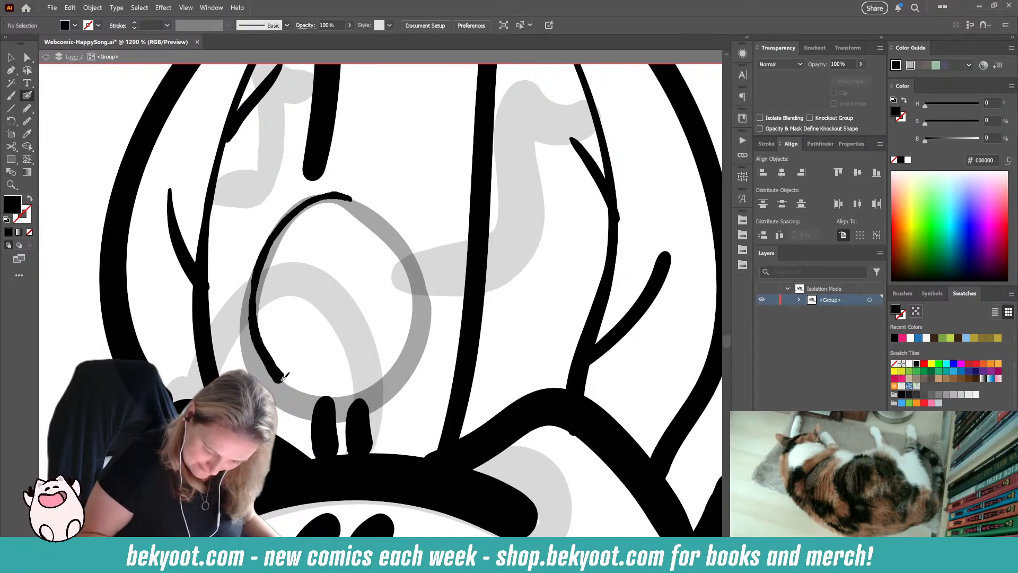
pyautogui.hotkey('ctrl', 'z')
pyautogui.moveTo(351, 199)
pyautogui.mouseDown()
pyautogui.moveTo(323, 196)
pyautogui.moveTo(271, 234)
pyautogui.moveTo(253, 271)
pyautogui.moveTo(259, 342)
pyautogui.mouseUp()
pyautogui.hotkey('ctrl', 'z')
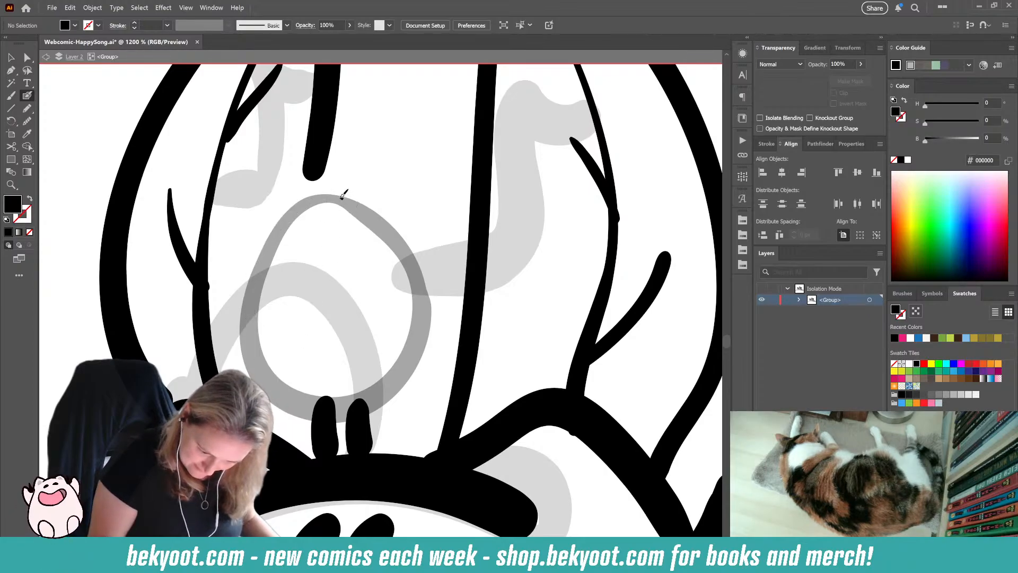
pyautogui.moveTo(342, 198)
pyautogui.mouseDown()
pyautogui.moveTo(292, 210)
pyautogui.moveTo(252, 283)
pyautogui.moveTo(259, 360)
pyautogui.mouseUp()
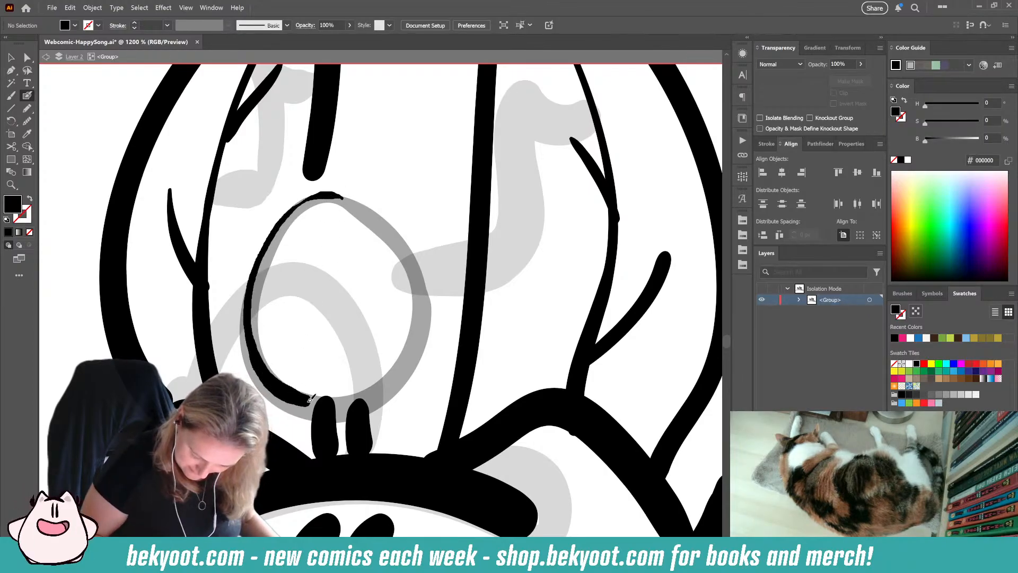
pyautogui.moveTo(310, 399)
pyautogui.mouseDown()
pyautogui.moveTo(373, 401)
pyautogui.moveTo(406, 381)
pyautogui.moveTo(430, 320)
pyautogui.moveTo(416, 243)
pyautogui.moveTo(390, 213)
pyautogui.moveTo(340, 197)
pyautogui.mouseUp()
pyautogui.hotkey('ctrl', 'z')
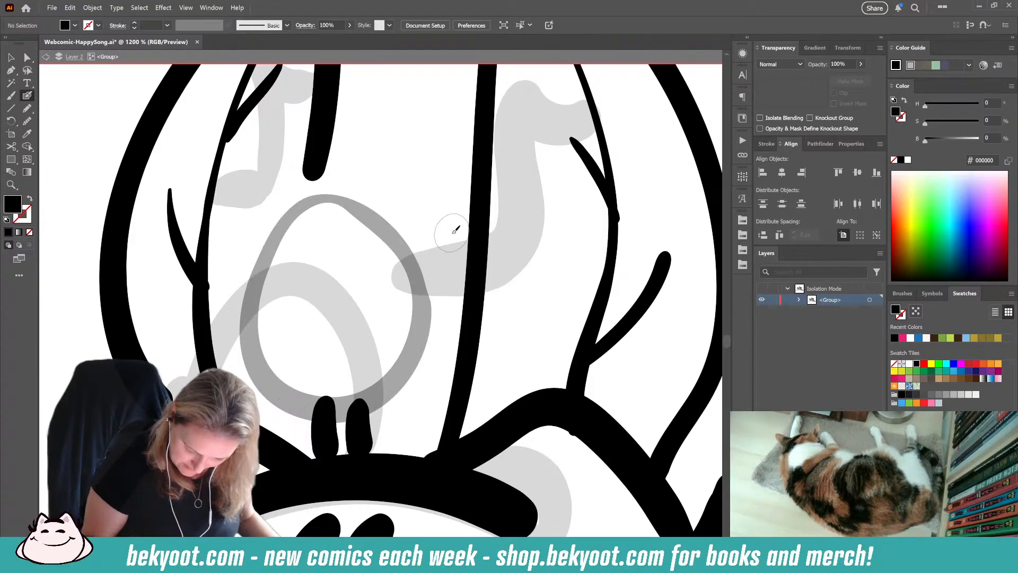
# Step: Retrace the faded egg outline between the back character's ears from a wider view
pyautogui.hotkey('ctrl', '-')
pyautogui.hotkey('ctrl', '-')
pyautogui.hotkey('ctrl', '-')
pyautogui.hotkey('ctrl', '-')
pyautogui.hotkey('ctrl', '-')
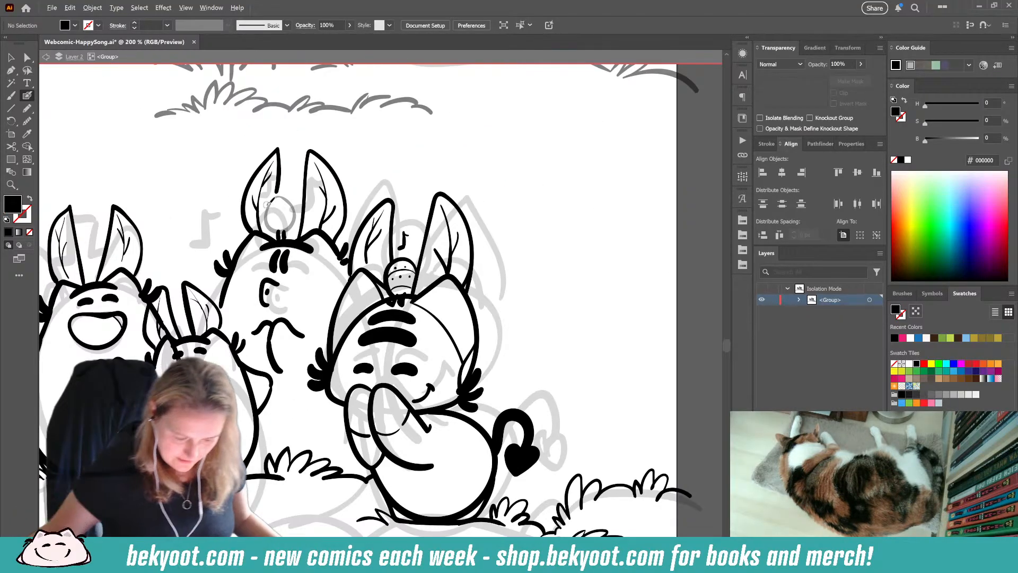
pyautogui.moveTo(255, 320); pyautogui.dragTo(316, 367)
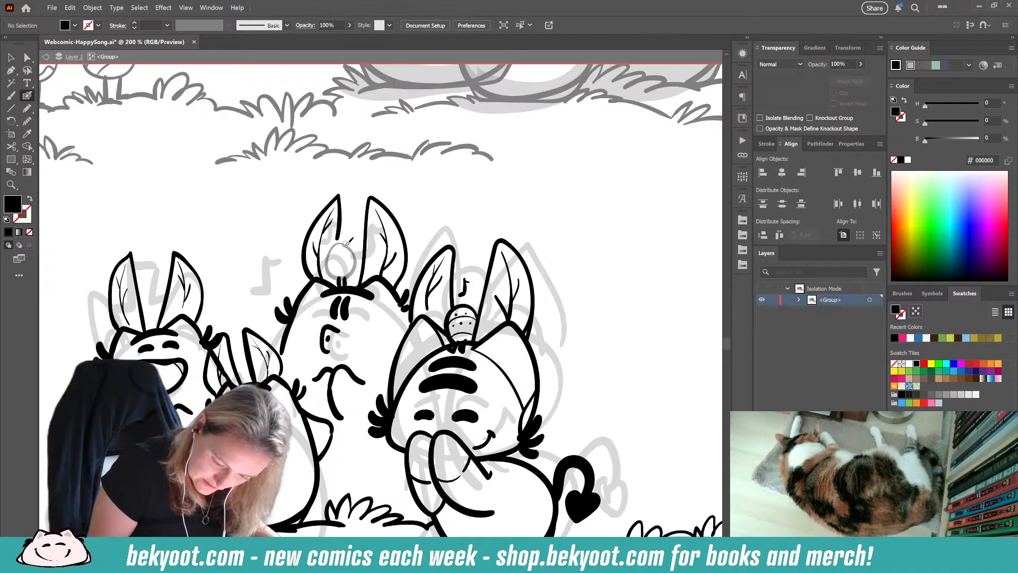
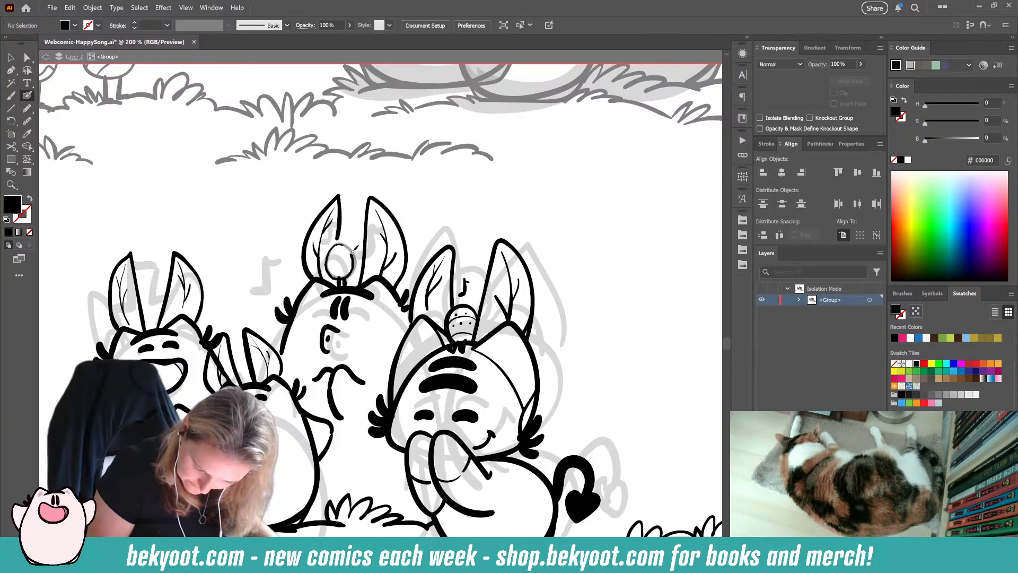
# Step: Delete the semi-transparent grey egg outline between the tall back character's ears
pyautogui.hotkey('shift', 'x')
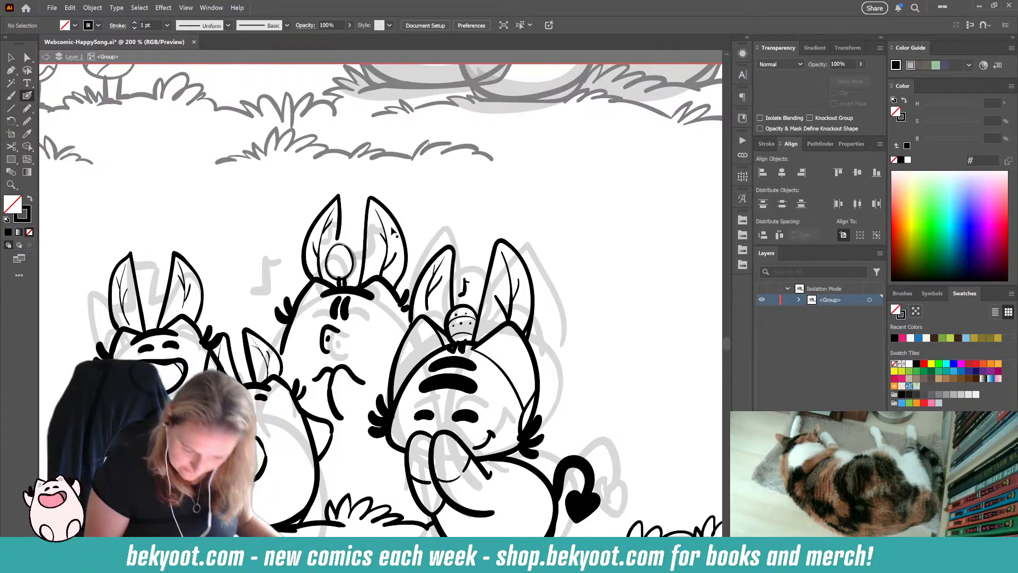
pyautogui.keyDown('alt'); pyautogui.scroll(3, 359, 231); pyautogui.keyUp('alt')
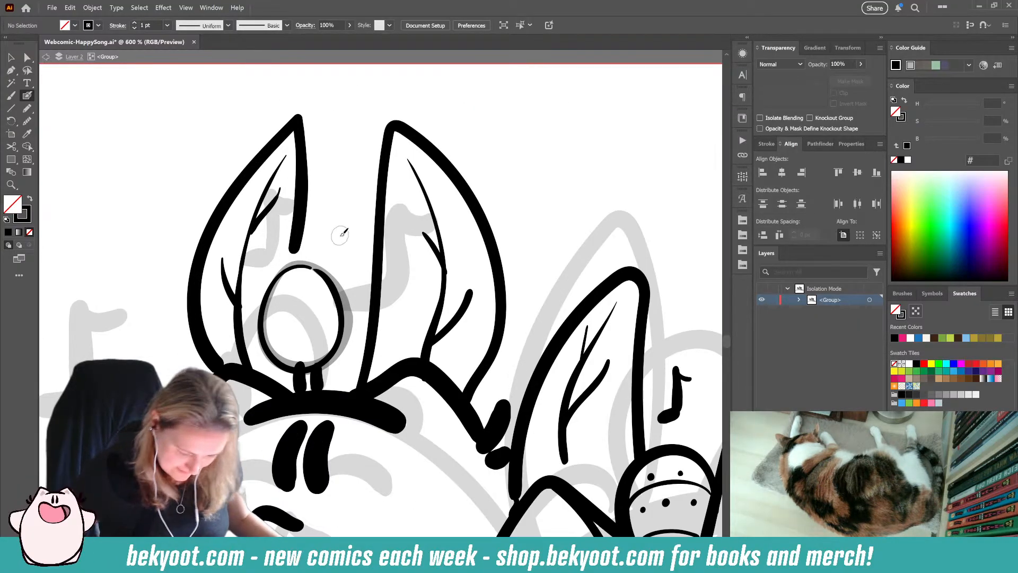
pyautogui.keyDown('ctrl'); pyautogui.click(351, 320); pyautogui.keyUp('ctrl')
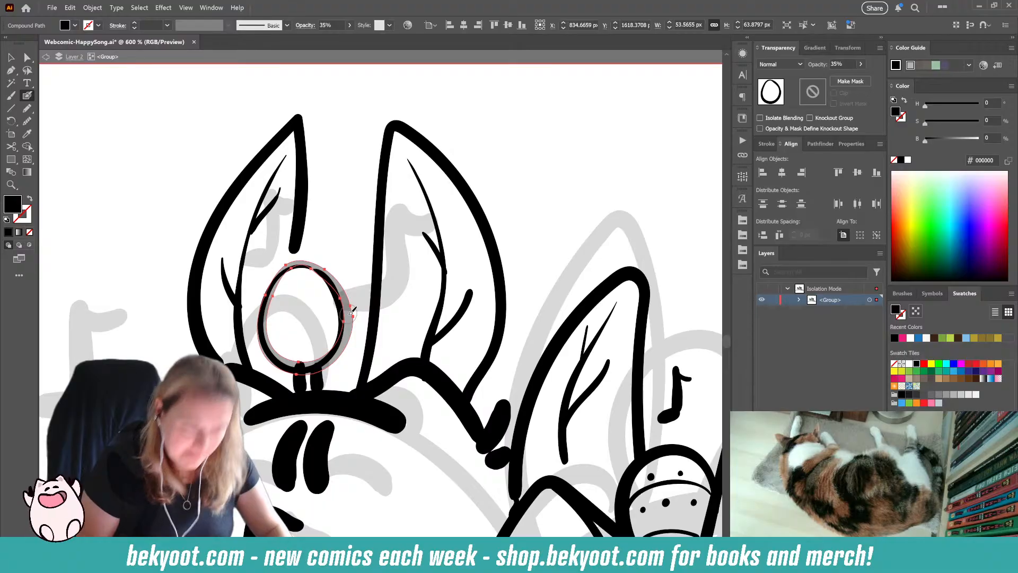
pyautogui.press('Delete')
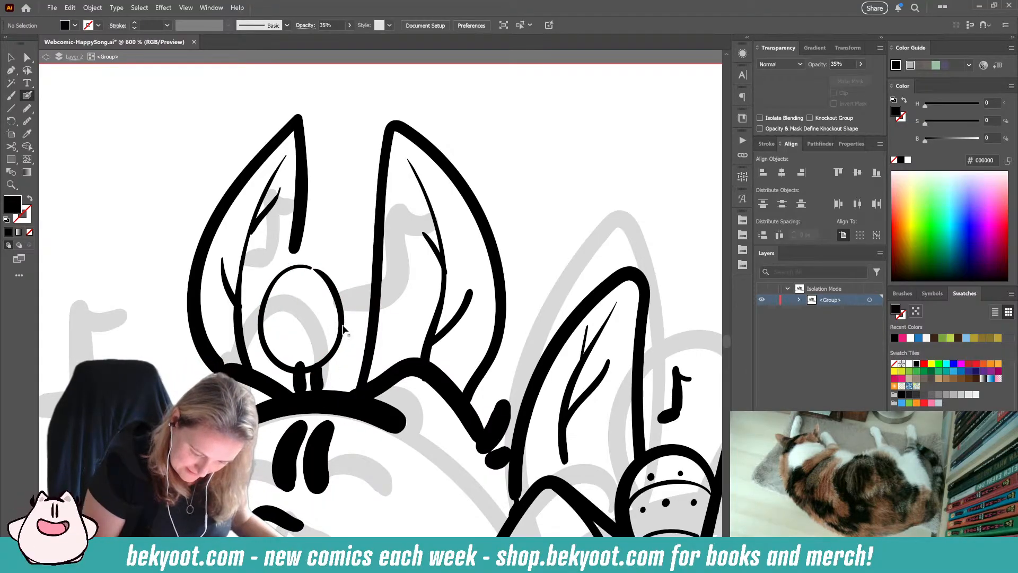
# Step: Shift the curve on the right side of the black egg outline slightly outward
pyautogui.keyDown('ctrl'); pyautogui.click(343, 326); pyautogui.keyUp('ctrl')
pyautogui.keyDown('ctrl'); pyautogui.moveTo(345, 320); pyautogui.dragTo(348, 320); pyautogui.keyUp('ctrl')
pyautogui.keyDown('ctrl'); pyautogui.click(355, 352); pyautogui.keyUp('ctrl')
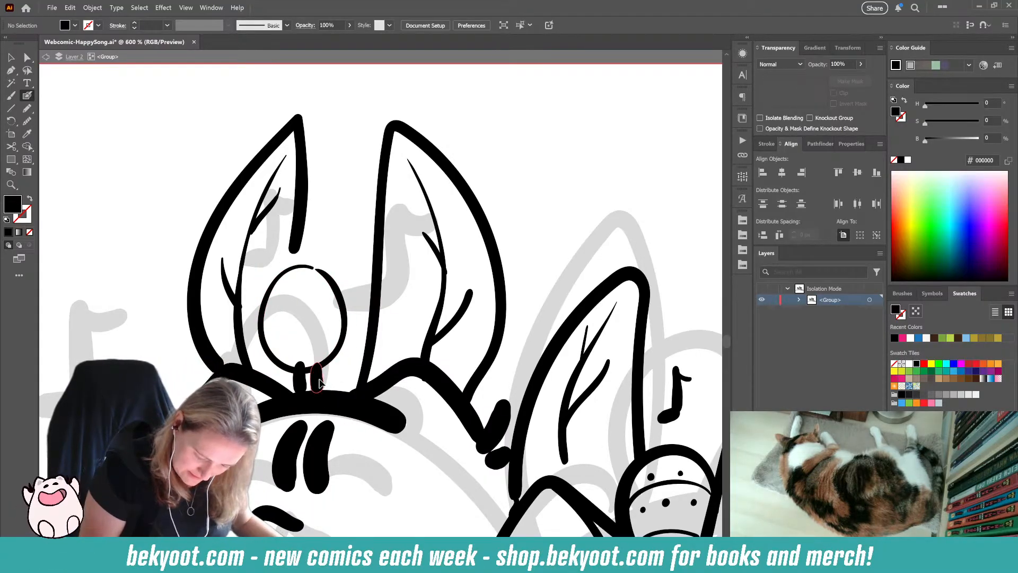
# Step: Delete the thick stalk marks under the egg and redraw them as two short Blob Brush strokes down to the head
pyautogui.keyDown('ctrl'); pyautogui.click(318, 379); pyautogui.keyUp('ctrl')
pyautogui.press('Delete')
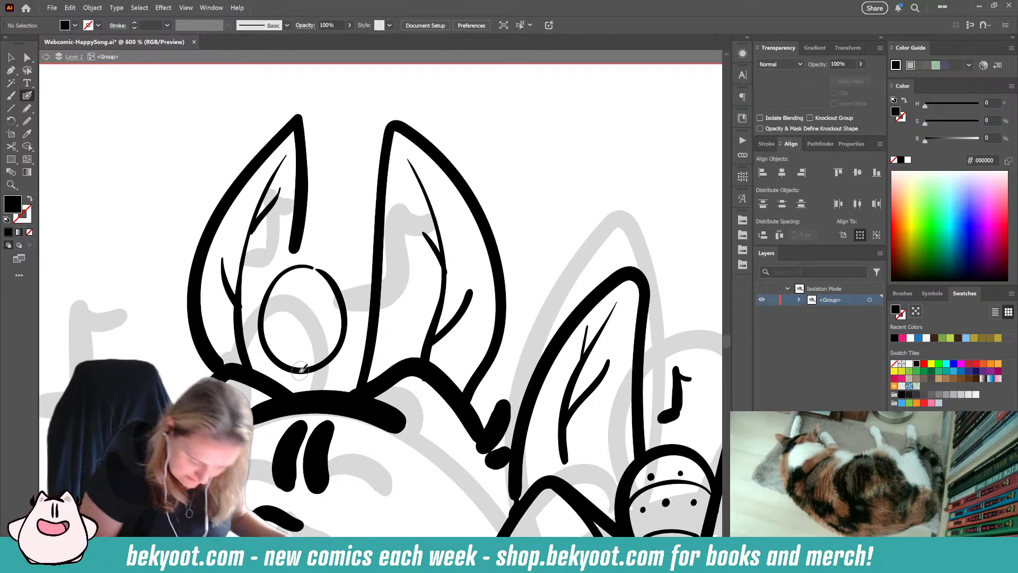
pyautogui.hotkey('shift', 'x')
pyautogui.moveTo(291, 367)
pyautogui.mouseDown()
pyautogui.moveTo(292, 391)
pyautogui.moveTo(317, 391)
pyautogui.mouseUp()
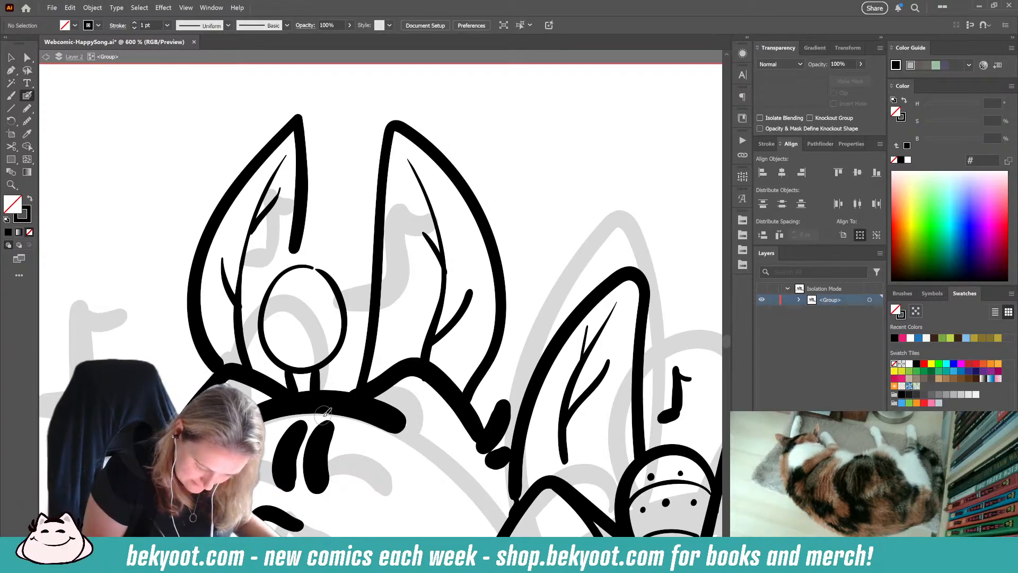
# Step: Smooth the outline of the tall back character's left ear slightly
pyautogui.keyDown('ctrl'); pyautogui.click(298, 257); pyautogui.keyUp('ctrl')
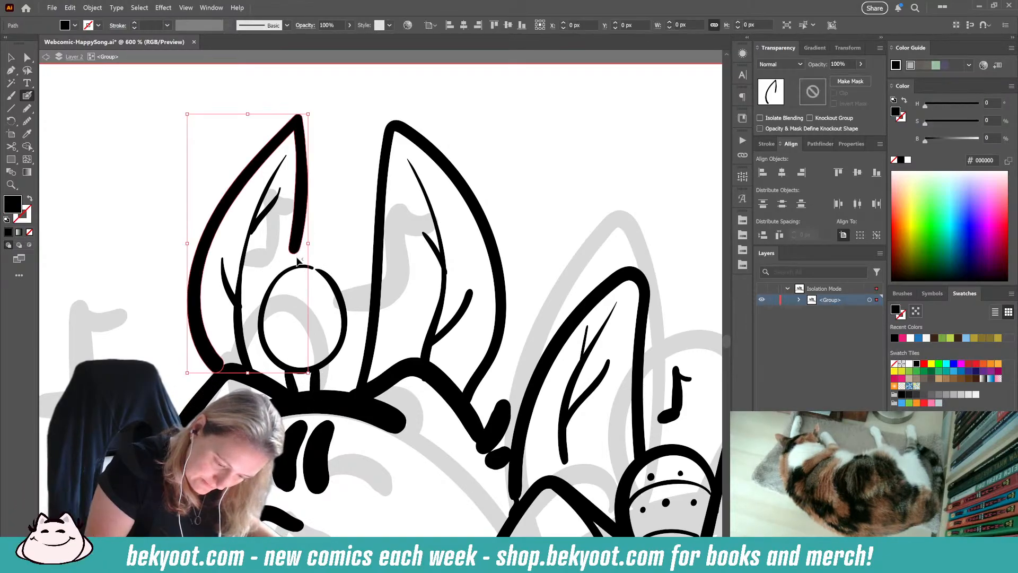
pyautogui.hotkey('ctrl', 'alt', 'shift', 's')
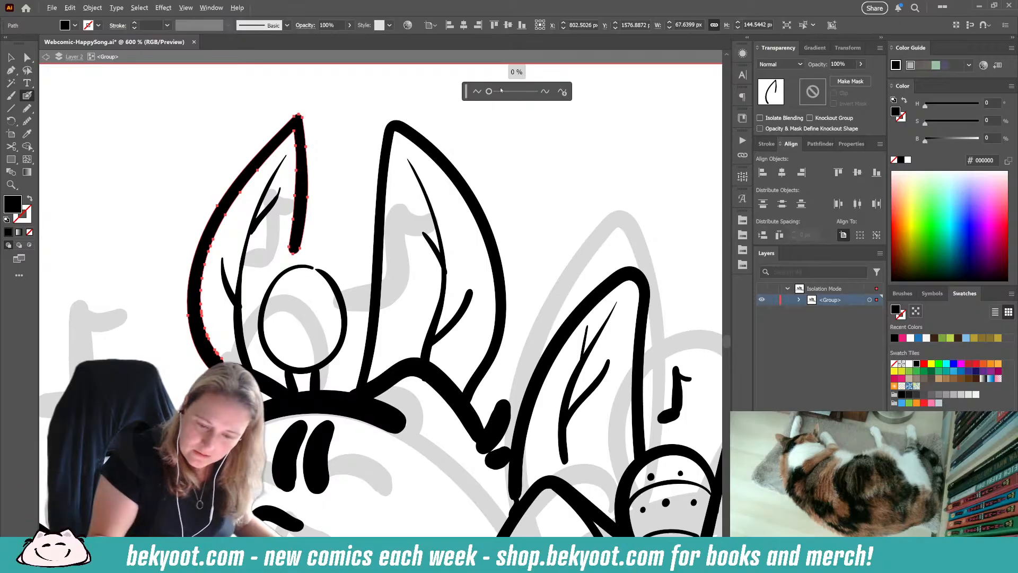
pyautogui.moveTo(489, 93); pyautogui.dragTo(494, 93)
pyautogui.click(430, 131)
# Step: Extend the open inner end of the smoothed ear outline down to just above the egg
pyautogui.click(27, 57)
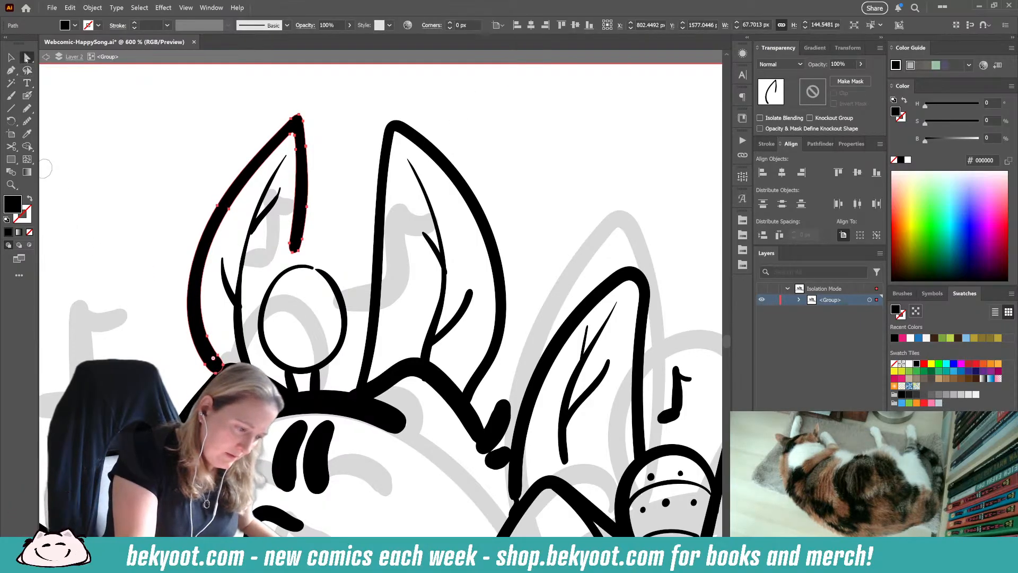
pyautogui.click(68, 293)
pyautogui.click(292, 250)
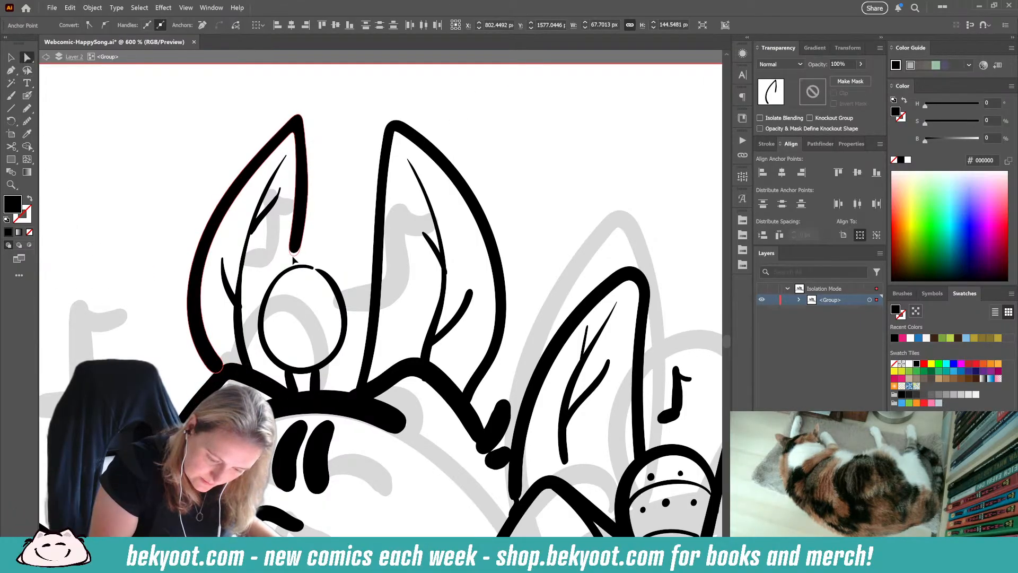
pyautogui.moveTo(291, 262); pyautogui.dragTo(291, 263)
pyautogui.click(322, 231)
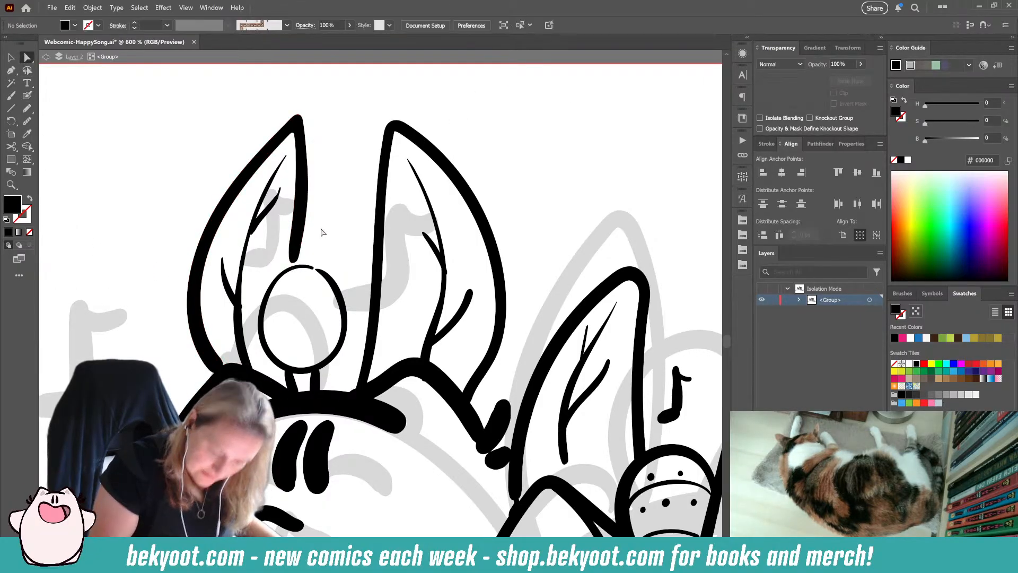
# Step: Shift the left stalk stroke slightly inward so the two strokes sit centred beneath the egg
pyautogui.click(27, 96)
pyautogui.moveTo(344, 312); pyautogui.dragTo(351, 287)
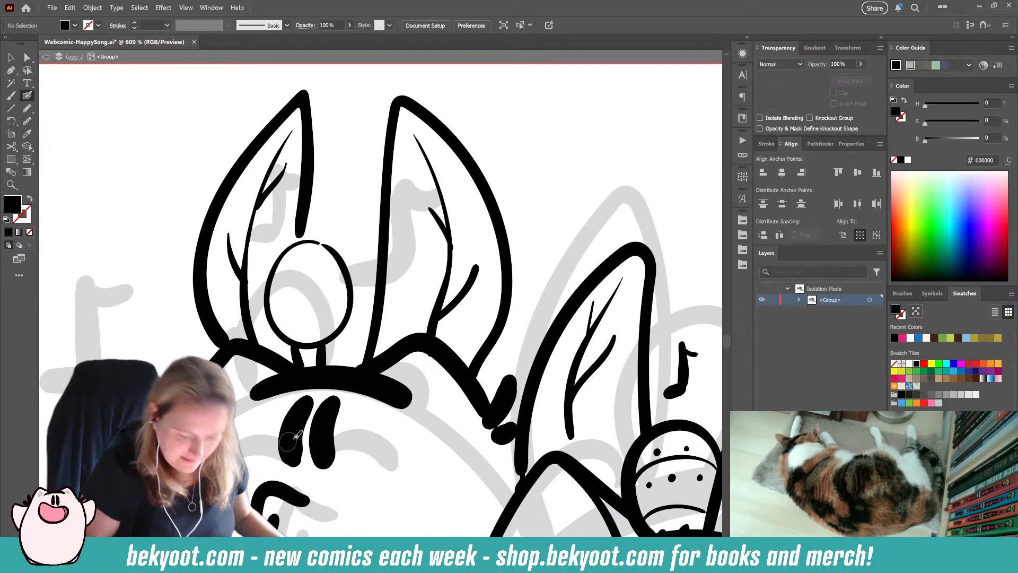
pyautogui.moveTo(293, 343); pyautogui.dragTo(297, 357)
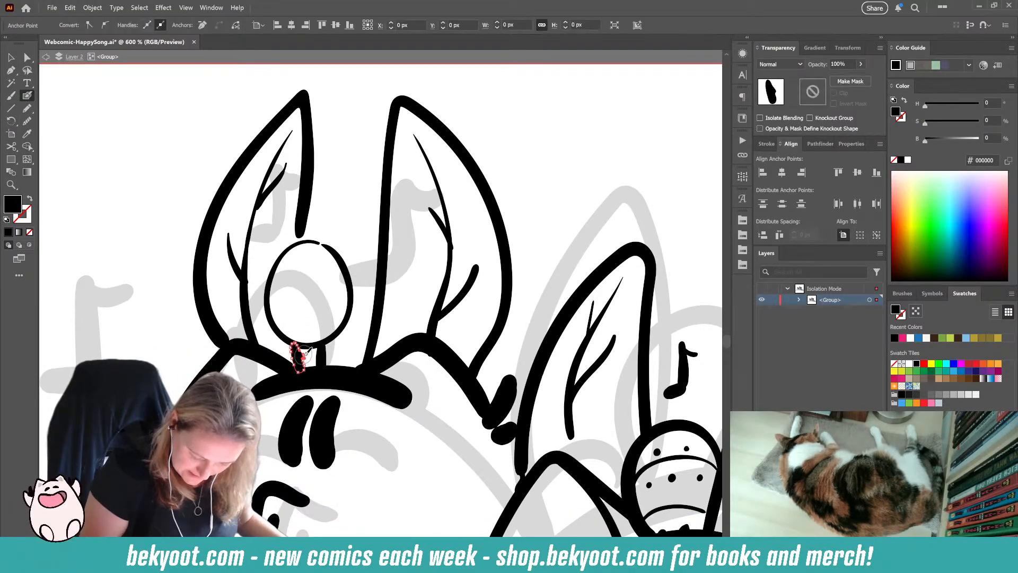
pyautogui.click(11, 58)
pyautogui.click(62, 185)
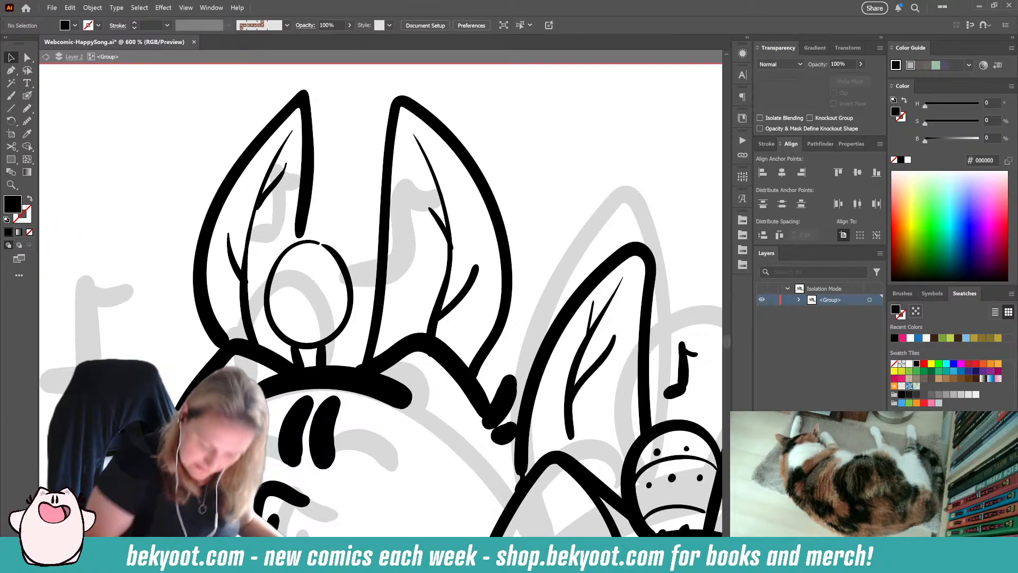
pyautogui.moveTo(298, 358)
pyautogui.mouseDown()
pyautogui.moveTo(348, 352)
pyautogui.moveTo(339, 365)
pyautogui.mouseUp()
pyautogui.click(285, 357)
pyautogui.hotkey('shift', 'b')
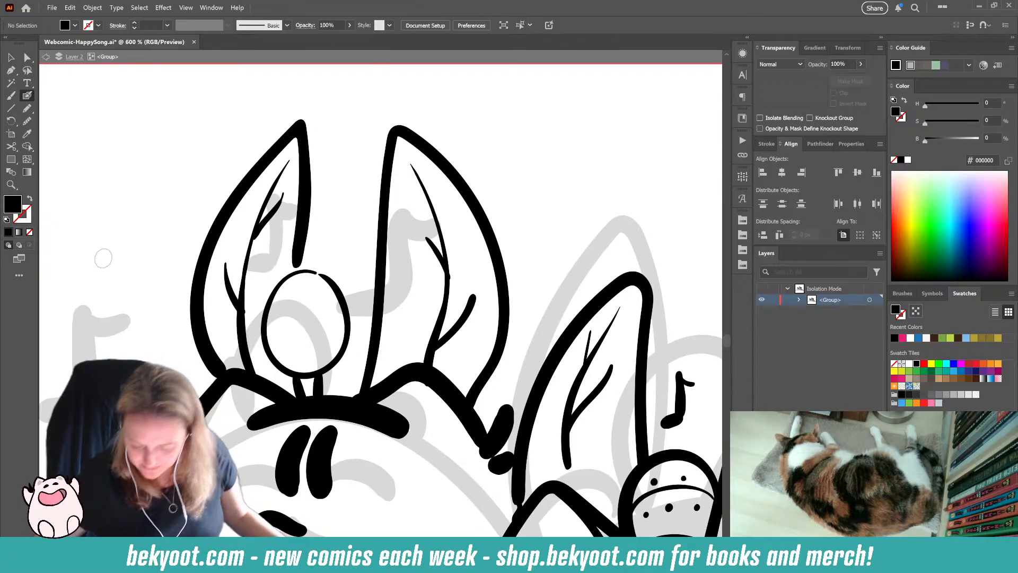
# Step: Paint seven solid black spots of varying sizes across the egg with the Blob Brush
pyautogui.hotkey('ctrl', '1')
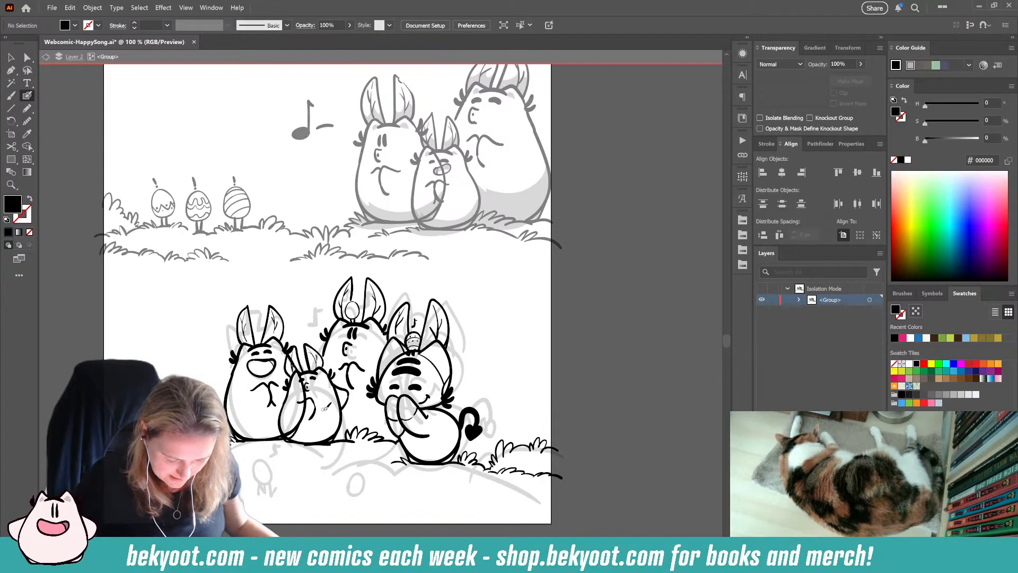
pyautogui.scroll(5, 359, 314)
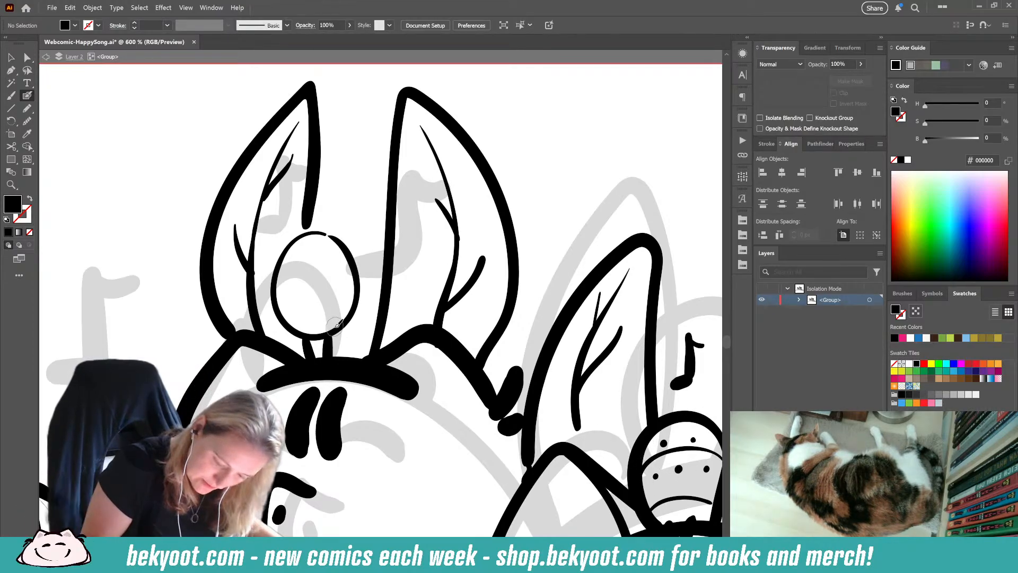
pyautogui.moveTo(335, 327)
pyautogui.mouseDown()
pyautogui.moveTo(324, 312)
pyautogui.moveTo(352, 299)
pyautogui.moveTo(345, 291)
pyautogui.mouseUp()
pyautogui.hotkey('ctrl', 'z')
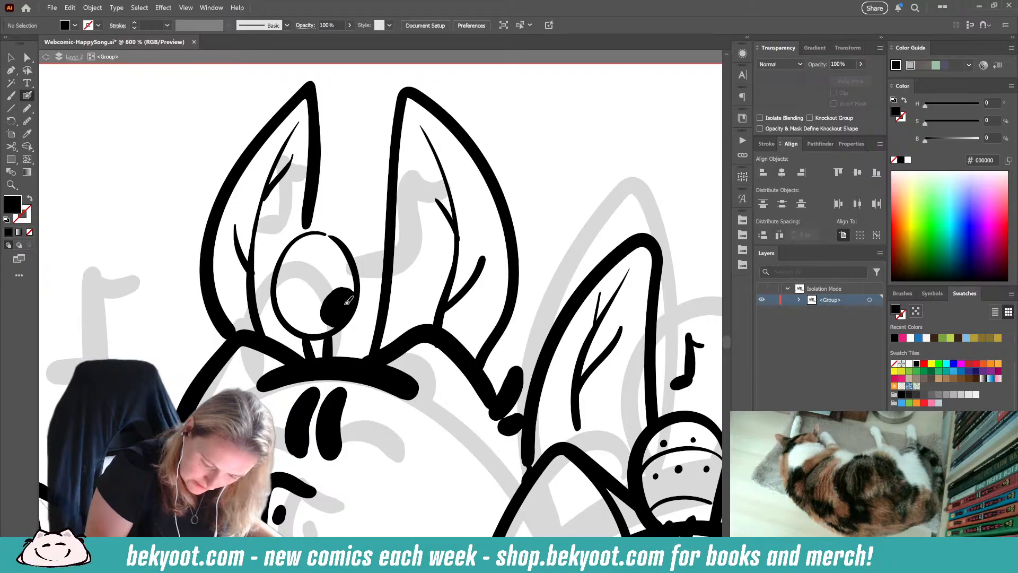
pyautogui.moveTo(279, 291); pyautogui.dragTo(281, 301)
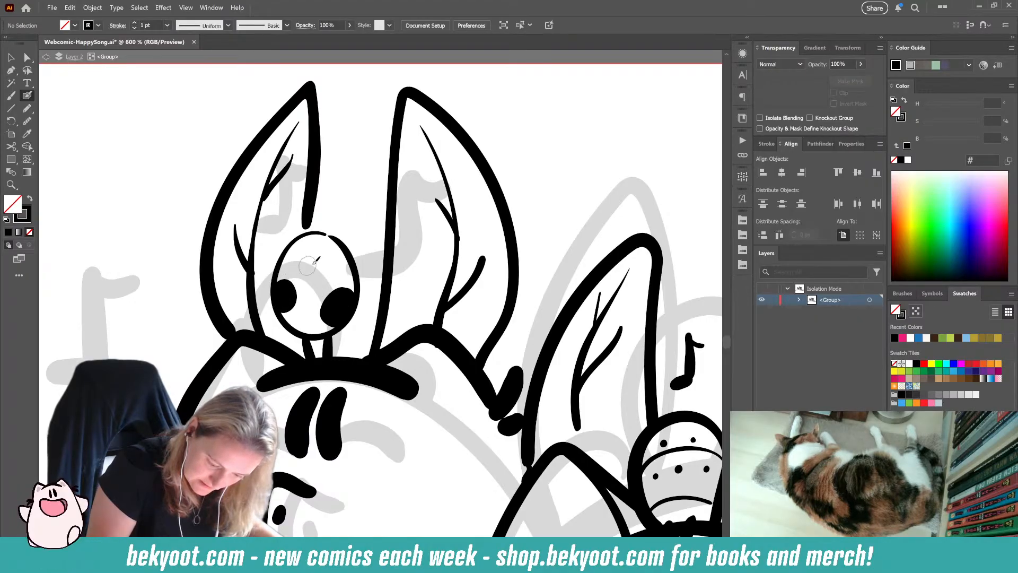
pyautogui.moveTo(307, 267); pyautogui.dragTo(312, 275)
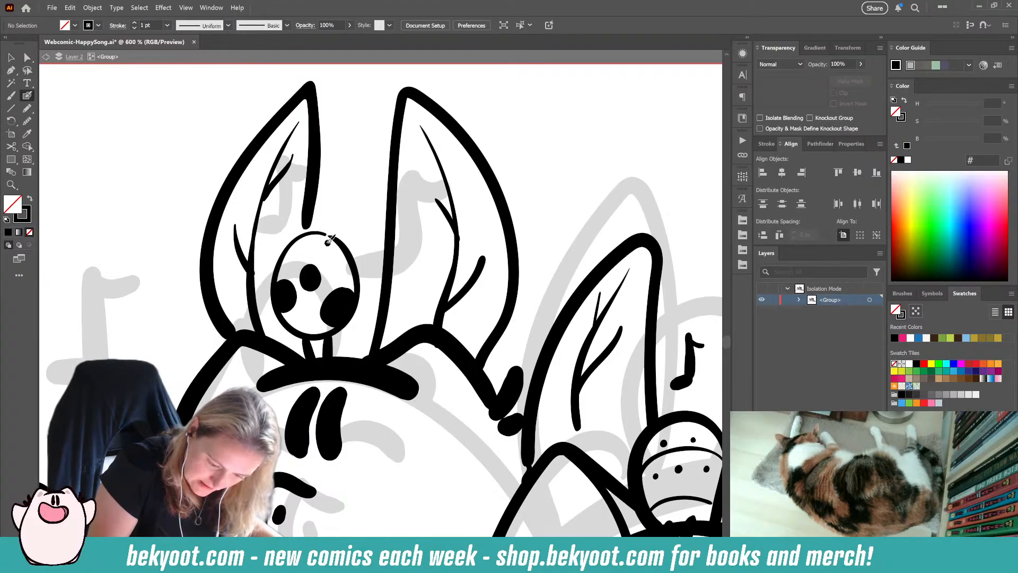
pyautogui.moveTo(328, 241); pyautogui.dragTo(328, 248)
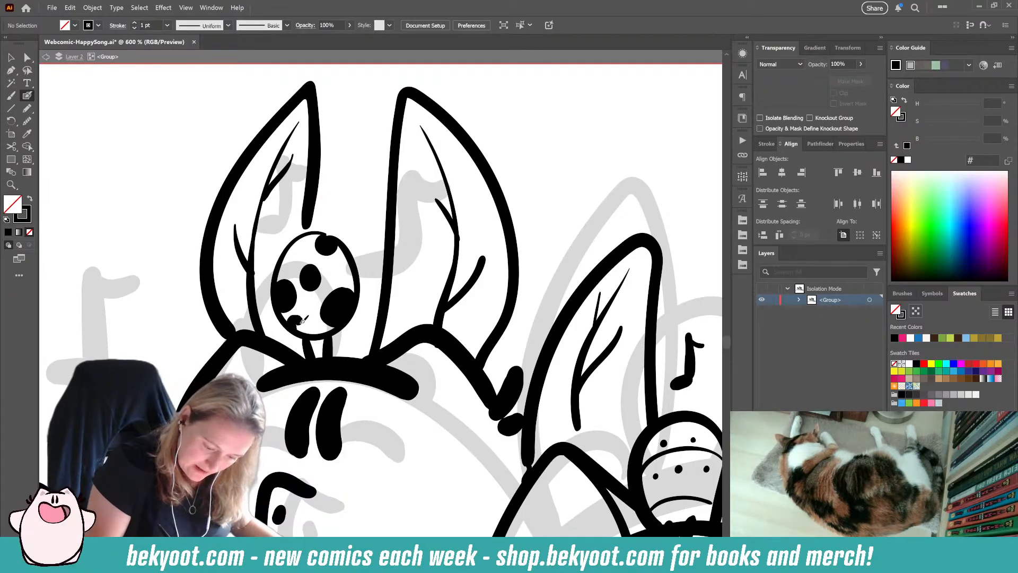
pyautogui.moveTo(294, 249); pyautogui.dragTo(297, 254)
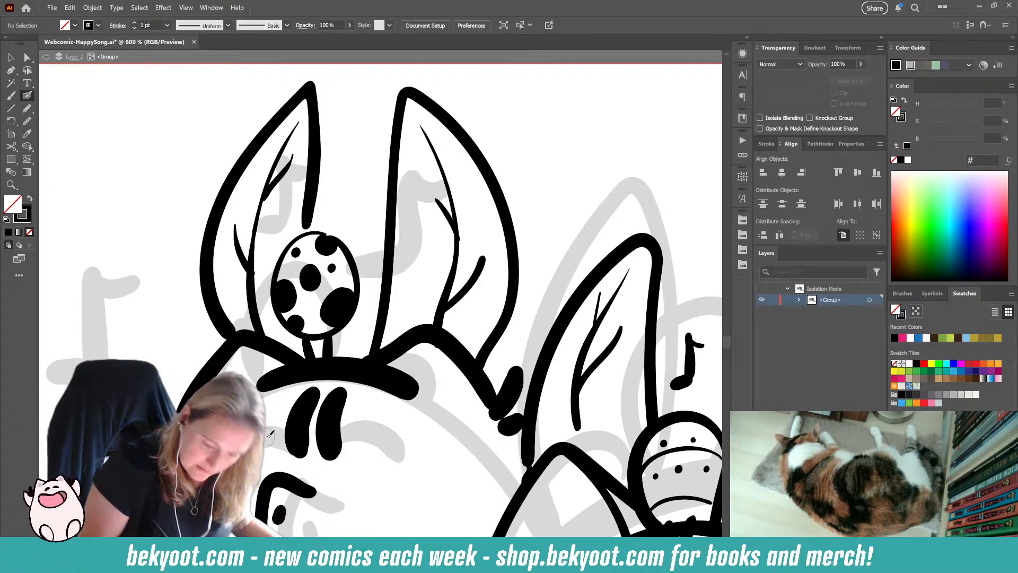
pyautogui.keyDown('ctrl'); pyautogui.click(354, 265); pyautogui.keyUp('ctrl')
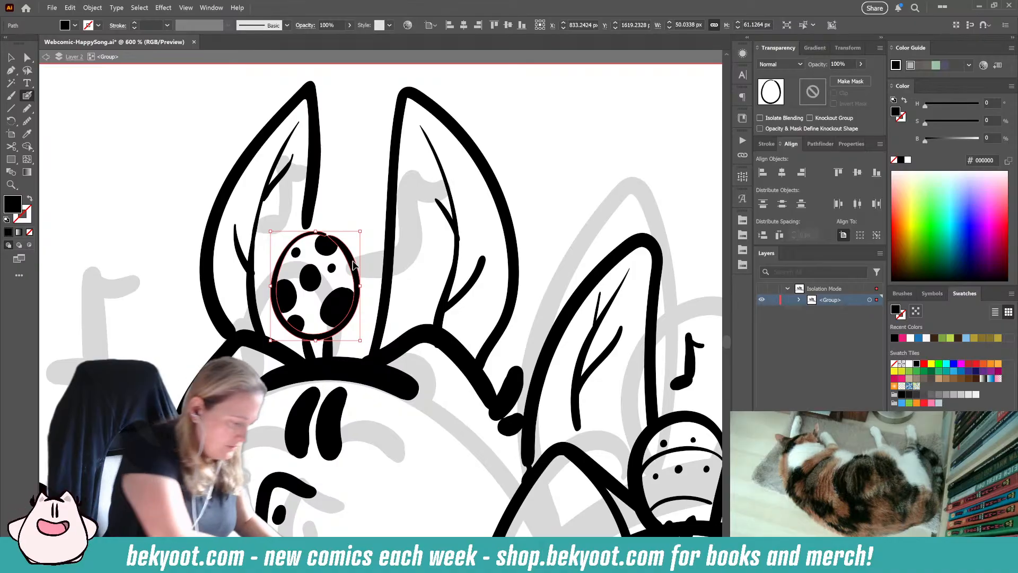
pyautogui.moveTo(355, 265); pyautogui.dragTo(354, 258)
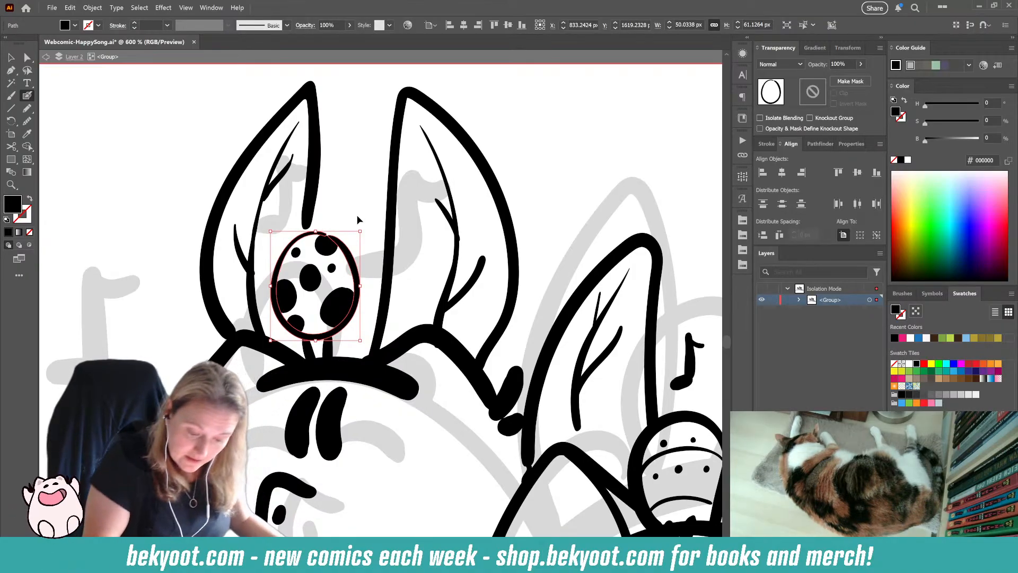
pyautogui.keyDown('ctrl'); pyautogui.click(359, 215); pyautogui.keyUp('ctrl')
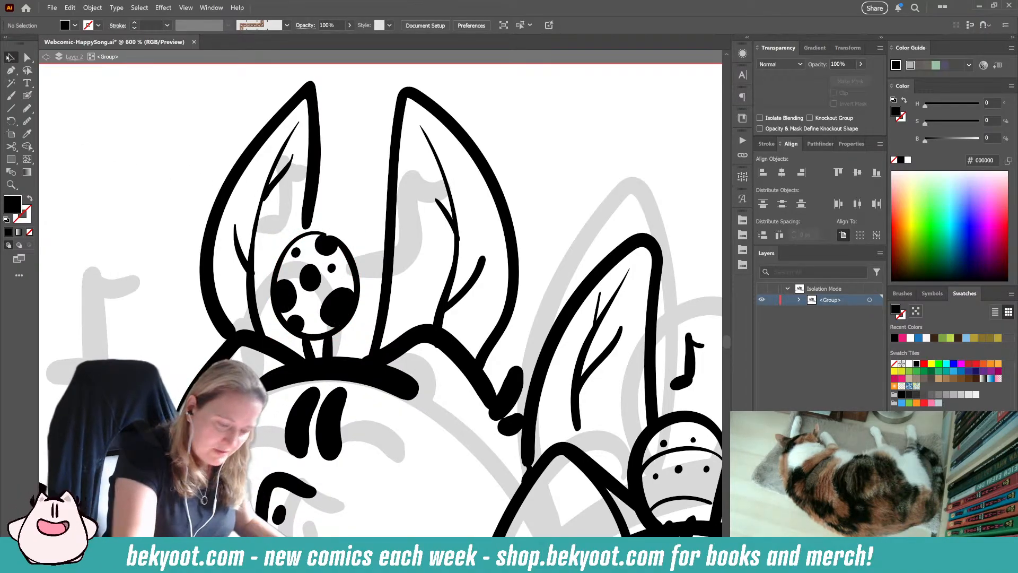
# Step: Group all the black spots on the egg into one object
pyautogui.keyDown('ctrl'); pyautogui.click(326, 245); pyautogui.keyUp('ctrl')
pyautogui.keyDown('shift'); pyautogui.click(333, 270); pyautogui.keyUp('shift')
pyautogui.keyDown('shift'); pyautogui.click(312, 277); pyautogui.keyUp('shift')
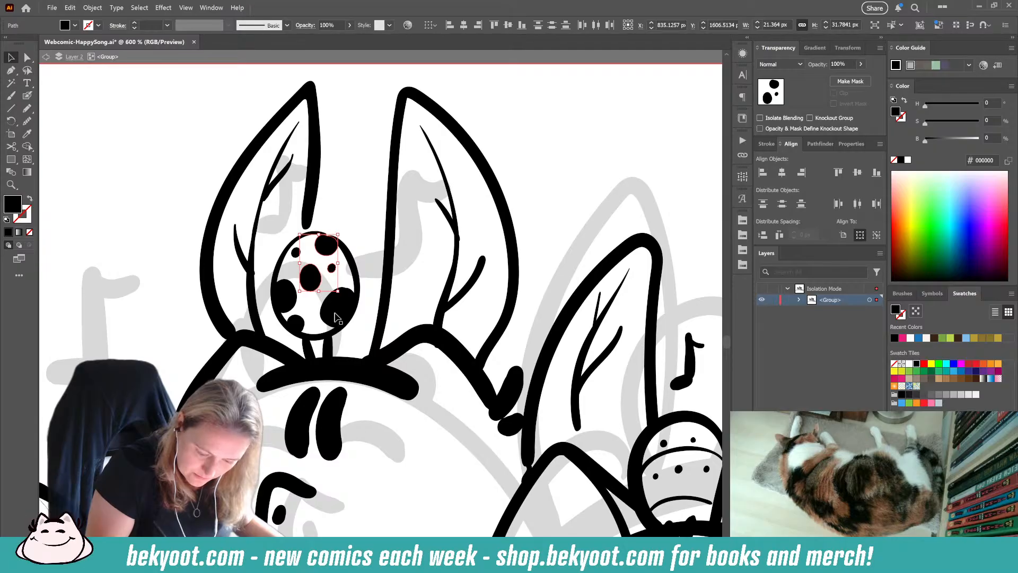
pyautogui.keyDown('shift'); pyautogui.click(336, 314); pyautogui.keyUp('shift')
pyautogui.keyDown('shift'); pyautogui.click(287, 304); pyautogui.keyUp('shift')
pyautogui.keyDown('shift'); pyautogui.click(286, 291); pyautogui.keyUp('shift')
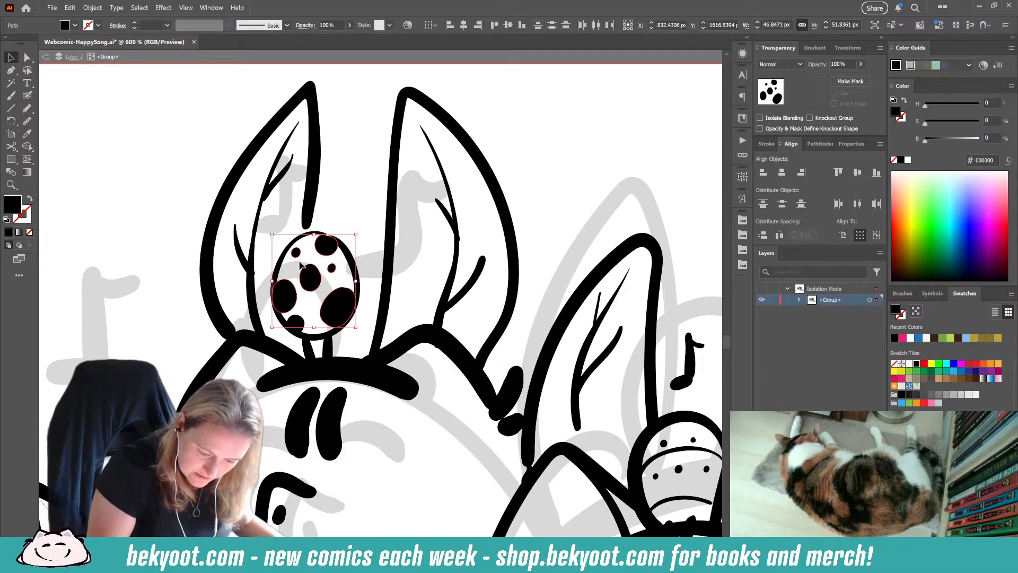
pyautogui.keyDown('shift'); pyautogui.click(300, 321); pyautogui.keyUp('shift')
pyautogui.hotkey('ctrl', 'g')
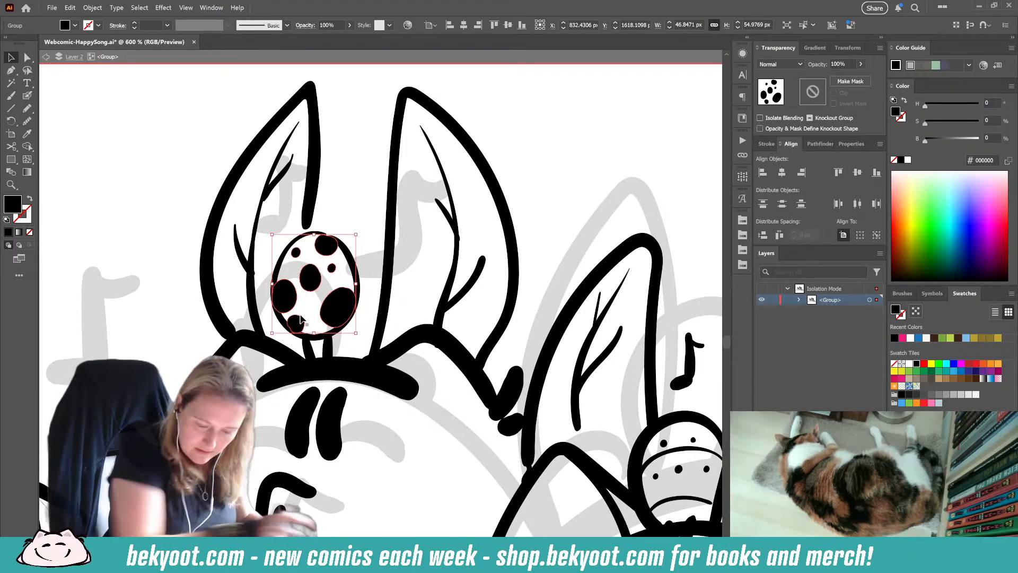
pyautogui.click(347, 253)
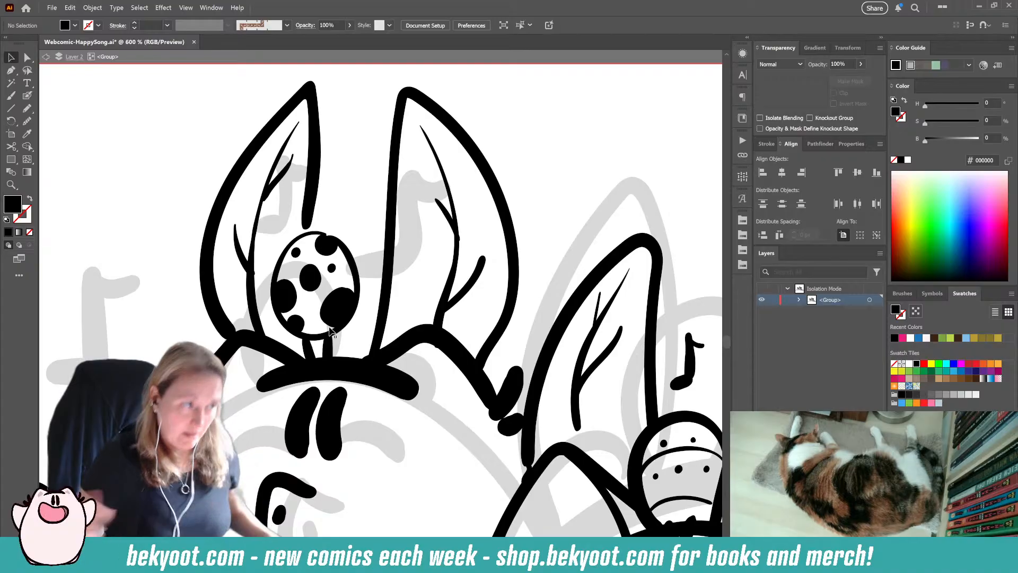
# Step: Paint short ground strokes with the Blob Brush beneath the spot where the leftmost character meets the smaller one in front
pyautogui.scroll(-5, 340, 266)
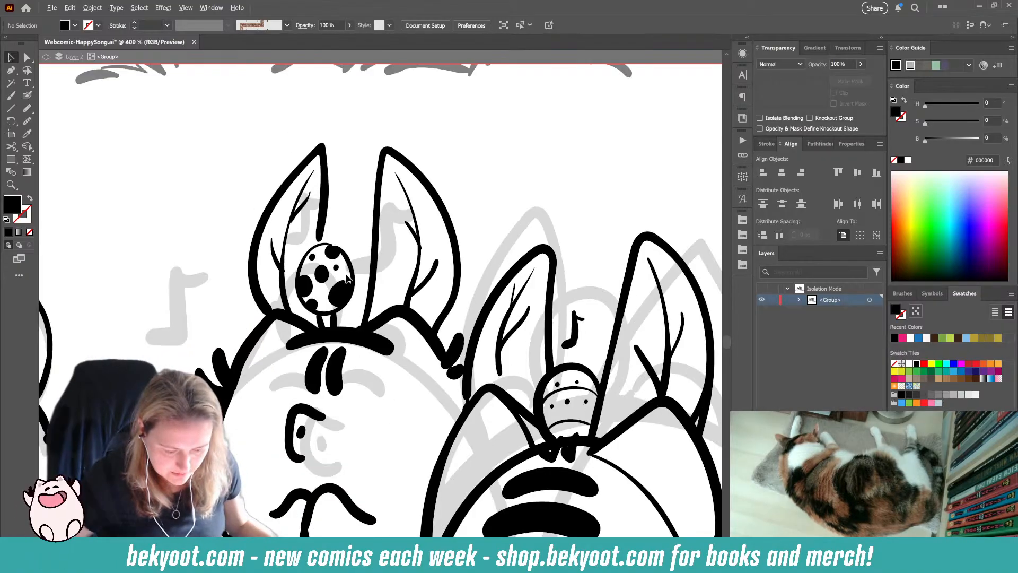
pyautogui.moveTo(340, 454); pyautogui.dragTo(355, 359)
pyautogui.moveTo(304, 448); pyautogui.dragTo(385, 429)
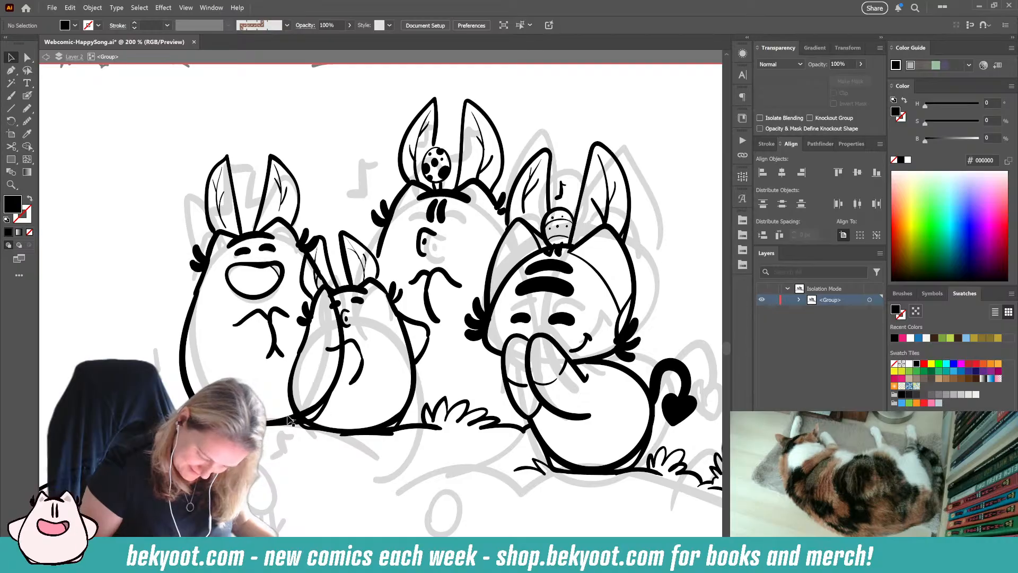
pyautogui.hotkey('shift', 'b')
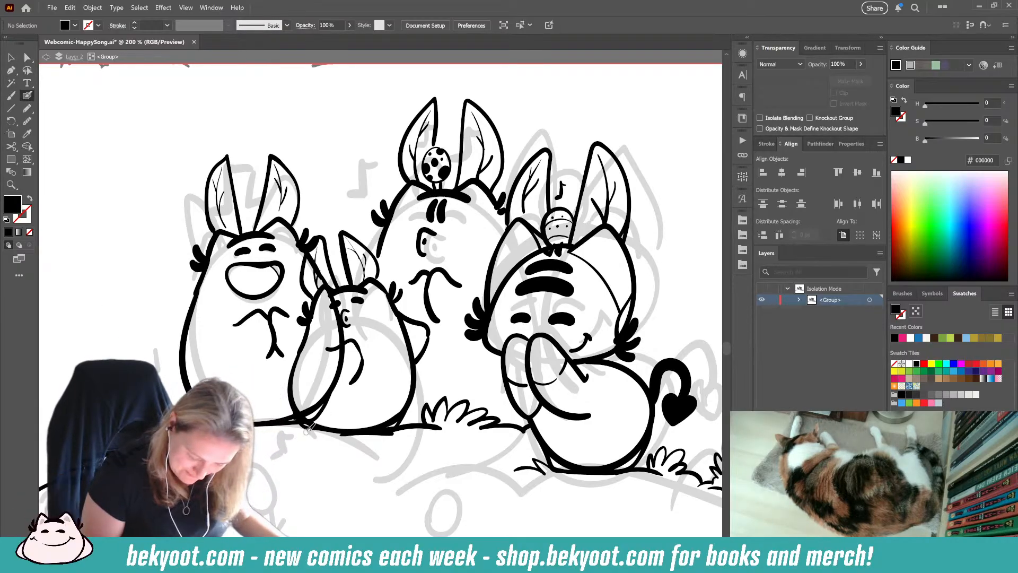
pyautogui.hotkey('shift', 'x')
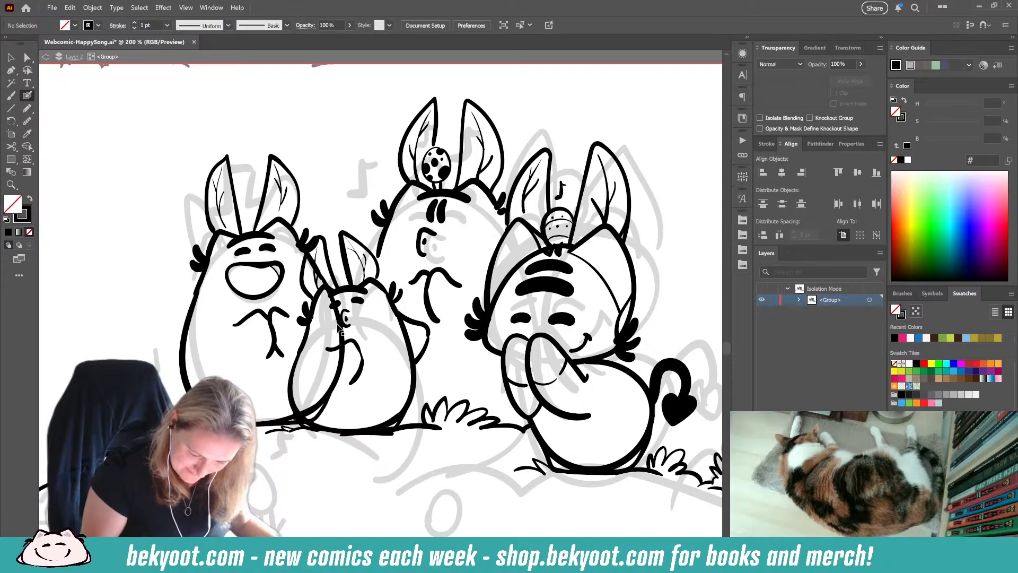
# Step: Erase the leftmost character's body outline and cheek tuft wherever they overlap the smaller character in front
pyautogui.keyDown('ctrl'); pyautogui.click(312, 385); pyautogui.keyUp('ctrl')
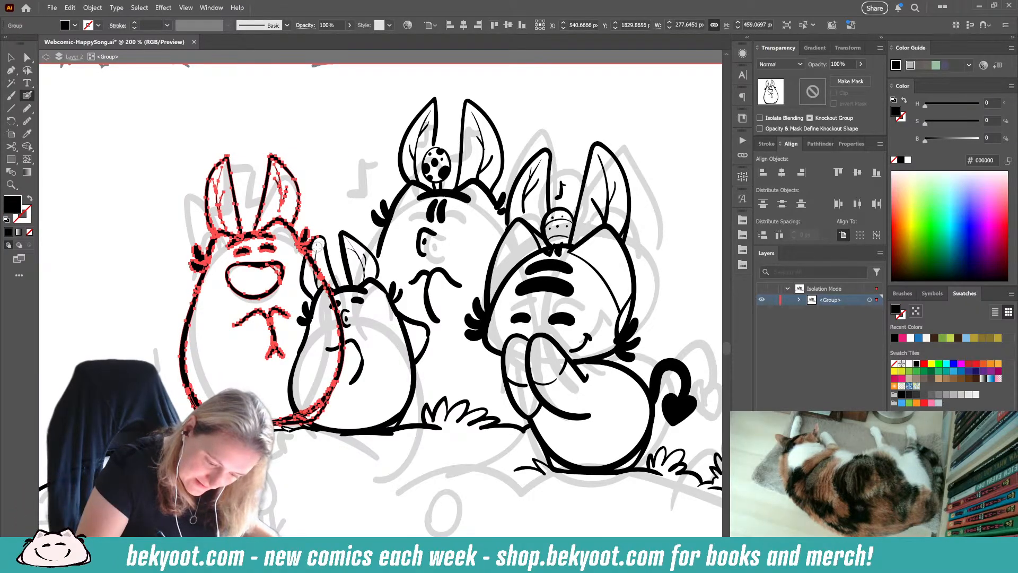
pyautogui.moveTo(317, 246)
pyautogui.mouseDown()
pyautogui.moveTo(343, 345)
pyautogui.moveTo(322, 408)
pyautogui.moveTo(300, 407)
pyautogui.moveTo(308, 420)
pyautogui.moveTo(320, 398)
pyautogui.mouseUp()
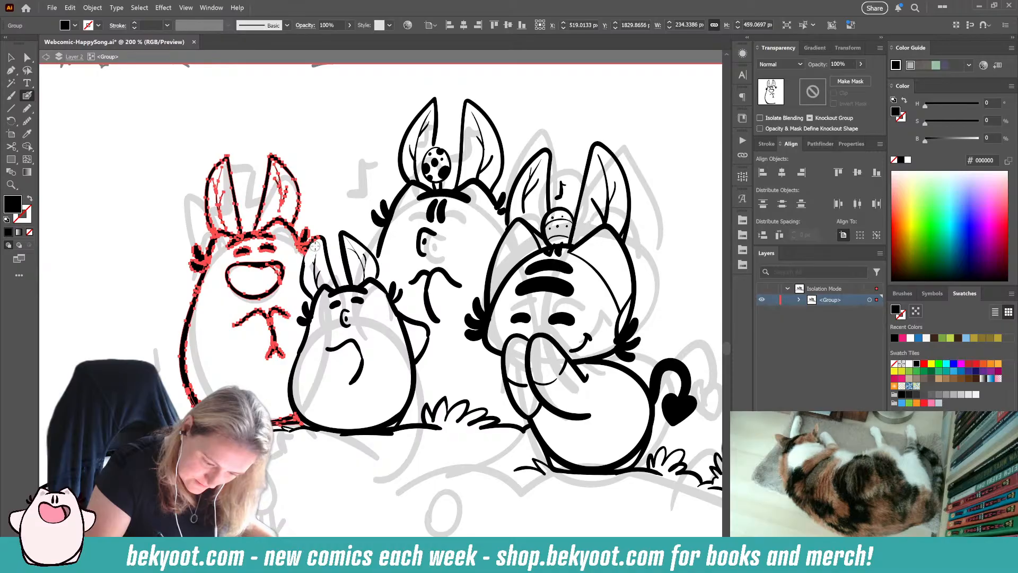
pyautogui.moveTo(318, 241); pyautogui.dragTo(319, 264)
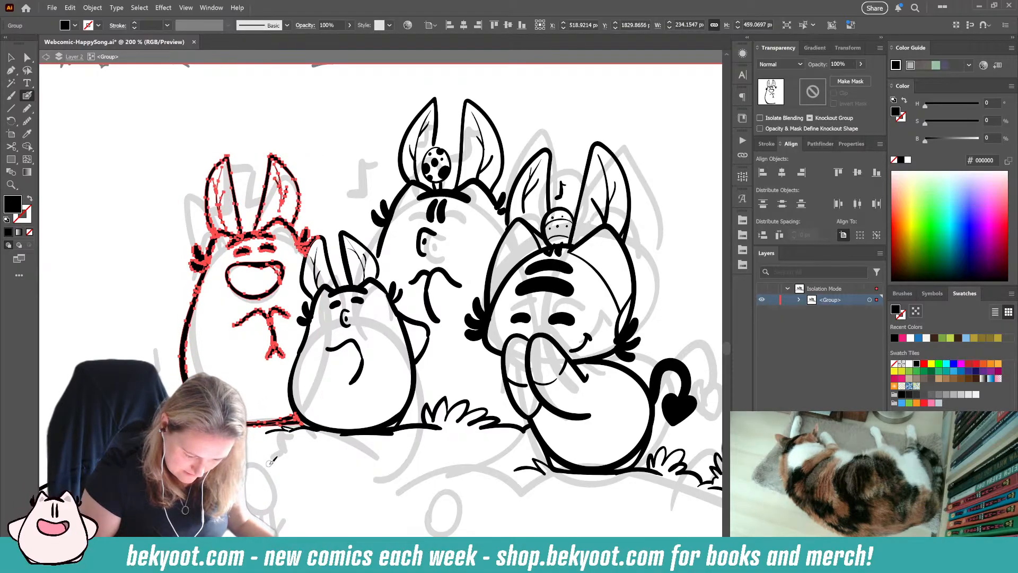
pyautogui.hotkey('ctrl', 'shift', 'a')
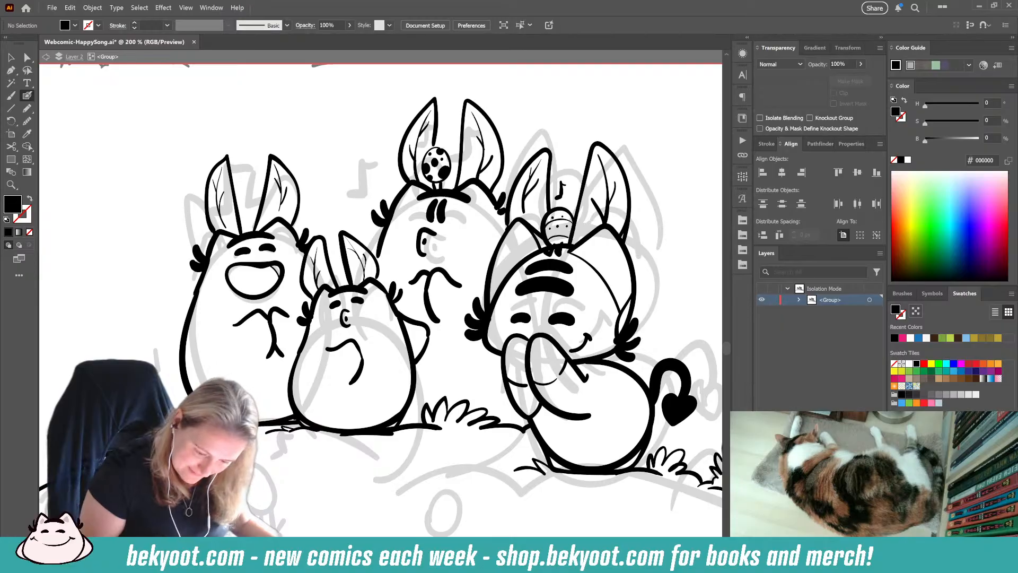
# Step: Paint one beamed music note and two smaller single notes in the gap between the leftmost and the tall character
pyautogui.moveTo(343, 217)
pyautogui.mouseDown()
pyautogui.moveTo(349, 191)
pyautogui.moveTo(363, 210)
pyautogui.moveTo(341, 216)
pyautogui.moveTo(347, 185)
pyautogui.moveTo(366, 186)
pyautogui.moveTo(363, 206)
pyautogui.mouseUp()
pyautogui.hotkey('ctrl', 'z')
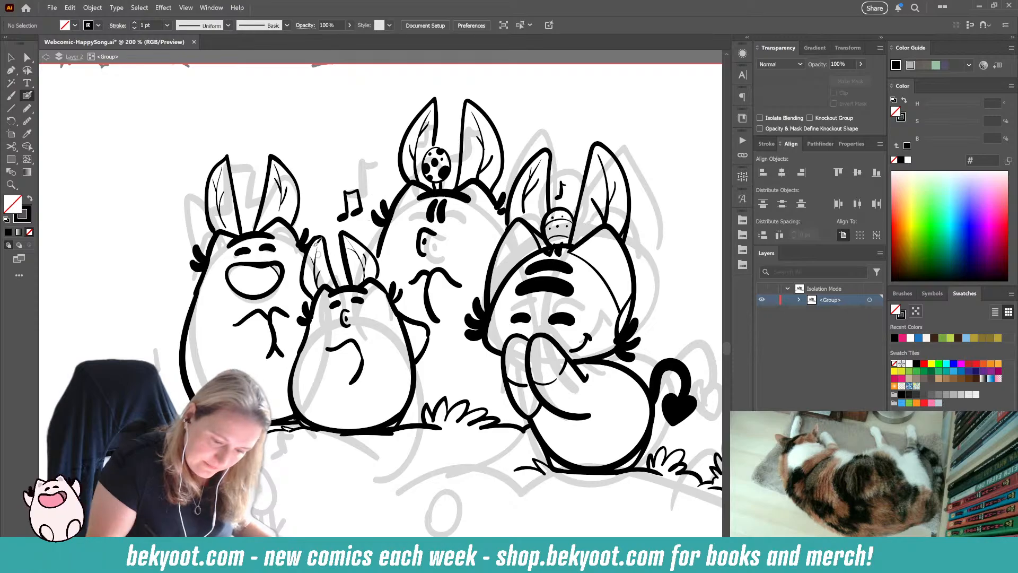
pyautogui.moveTo(325, 183)
pyautogui.mouseDown()
pyautogui.moveTo(323, 167)
pyautogui.moveTo(329, 172)
pyautogui.moveTo(355, 149)
pyautogui.mouseUp()
pyautogui.hotkey('ctrl', 'z')
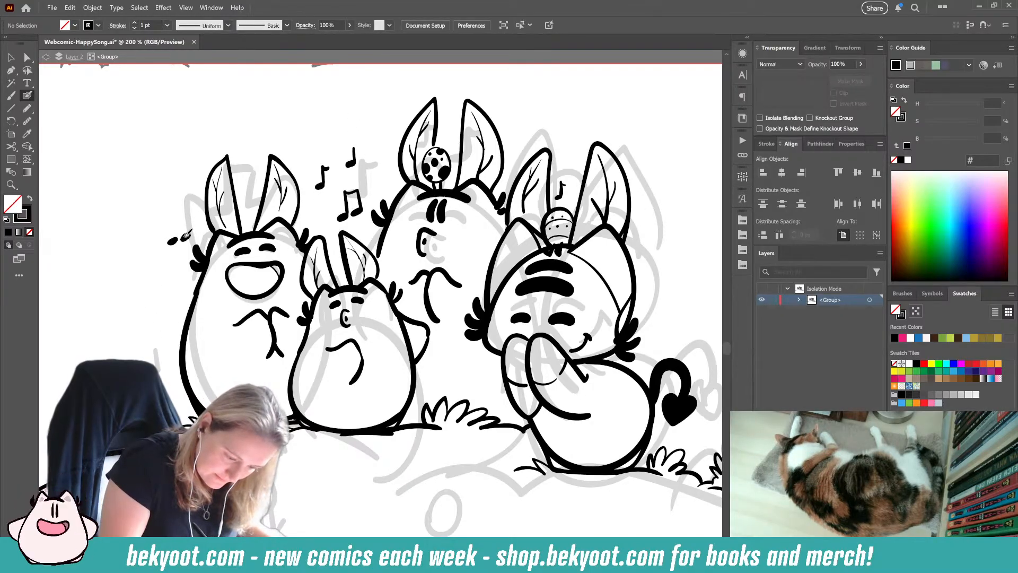
# Step: Paint a beamed music note on the outer side of the leftmost character's head and select its strokes together
pyautogui.moveTo(187, 233)
pyautogui.mouseDown()
pyautogui.moveTo(174, 235)
pyautogui.moveTo(181, 217)
pyautogui.mouseUp()
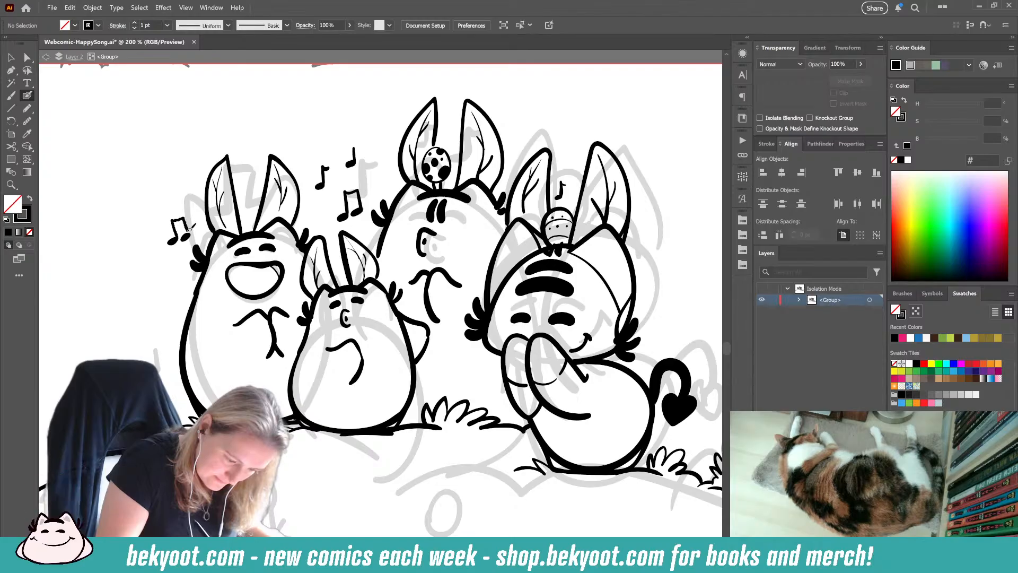
pyautogui.keyDown('ctrl'); pyautogui.click(189, 231); pyautogui.keyUp('ctrl')
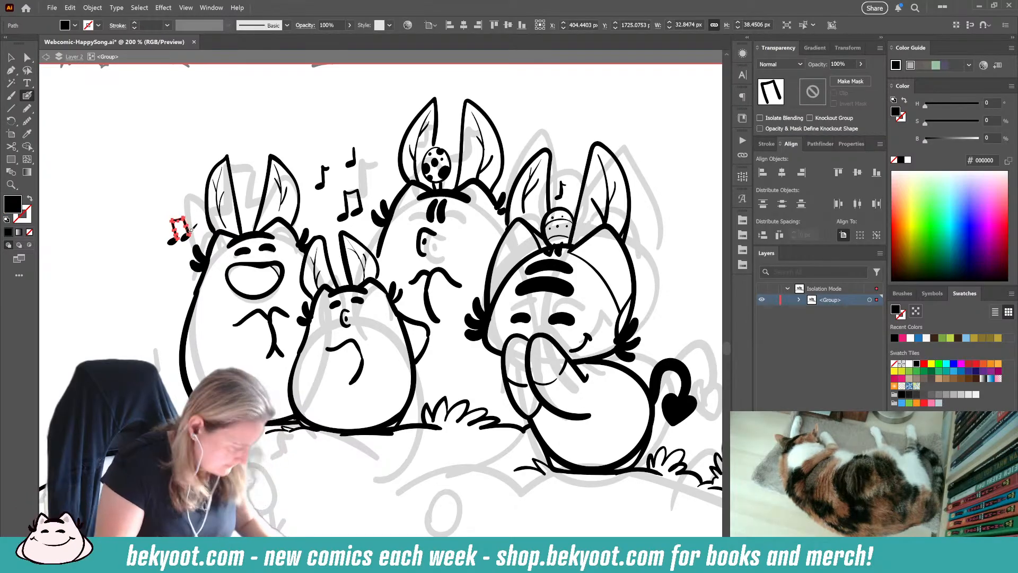
pyautogui.keyDown('ctrl'); pyautogui.click(154, 209); pyautogui.keyUp('ctrl')
pyautogui.moveTo(157, 202); pyautogui.dragTo(198, 247)
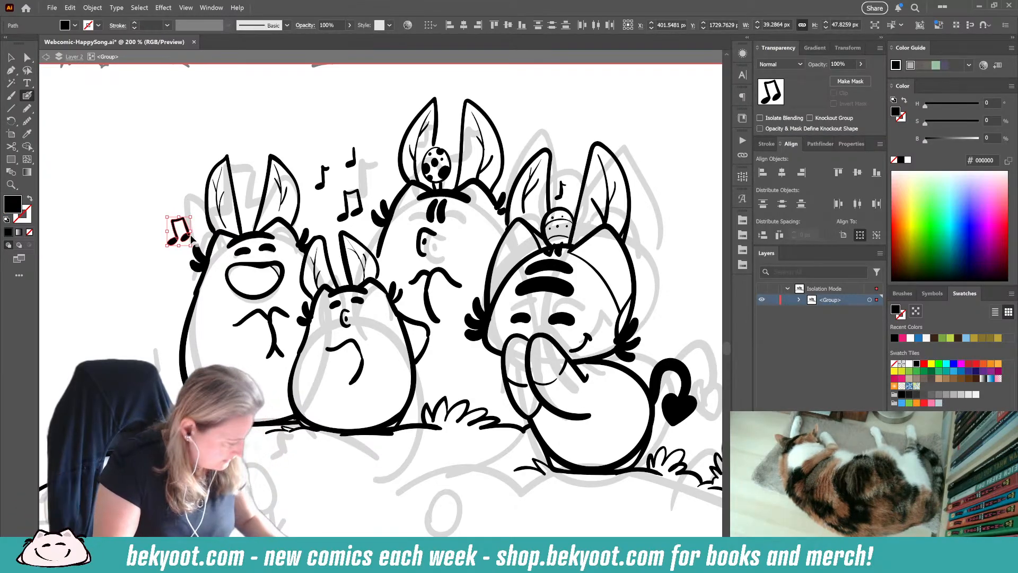
pyautogui.keyDown('ctrl'); pyautogui.click(122, 299); pyautogui.keyUp('ctrl')
# Step: Paint a single eighth note above the beamed note beside the leftmost character's ear and select its strokes together
pyautogui.moveTo(183, 199); pyautogui.dragTo(190, 198)
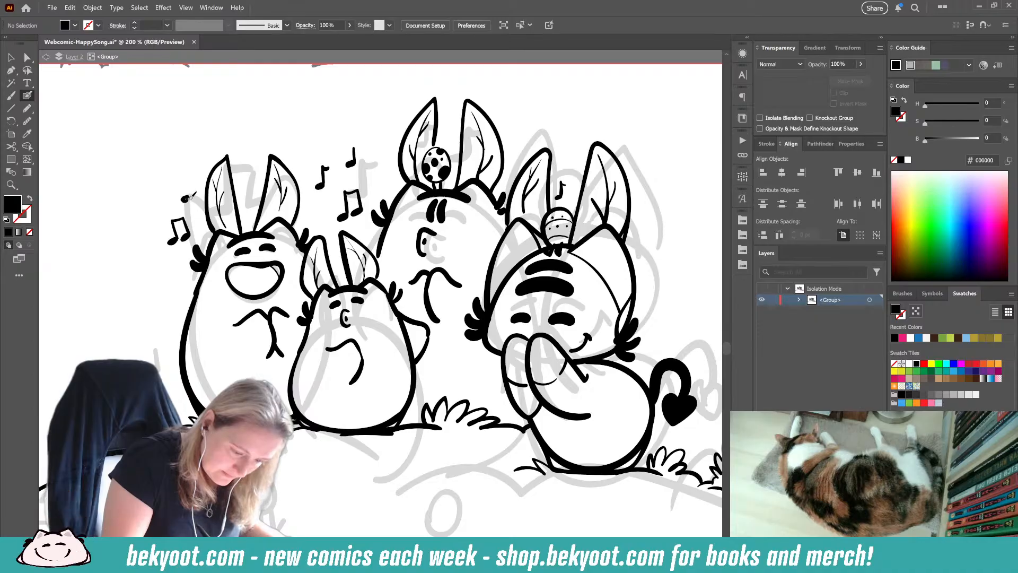
pyautogui.hotkey('shift', 'x')
pyautogui.hotkey('shift', 'x')
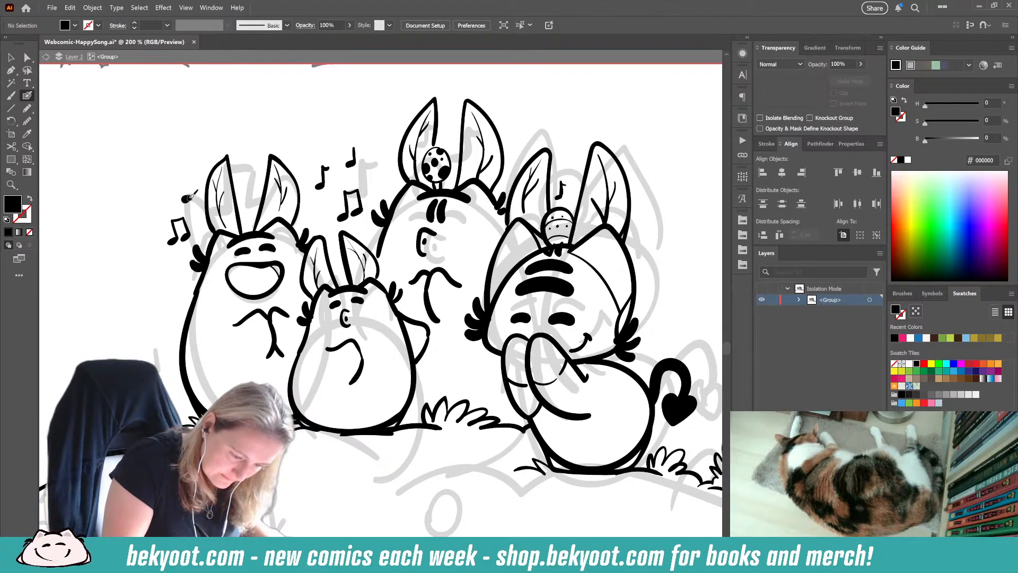
pyautogui.hotkey('shift', 'x')
pyautogui.moveTo(186, 197)
pyautogui.mouseDown()
pyautogui.moveTo(187, 173)
pyautogui.moveTo(199, 208)
pyautogui.mouseUp()
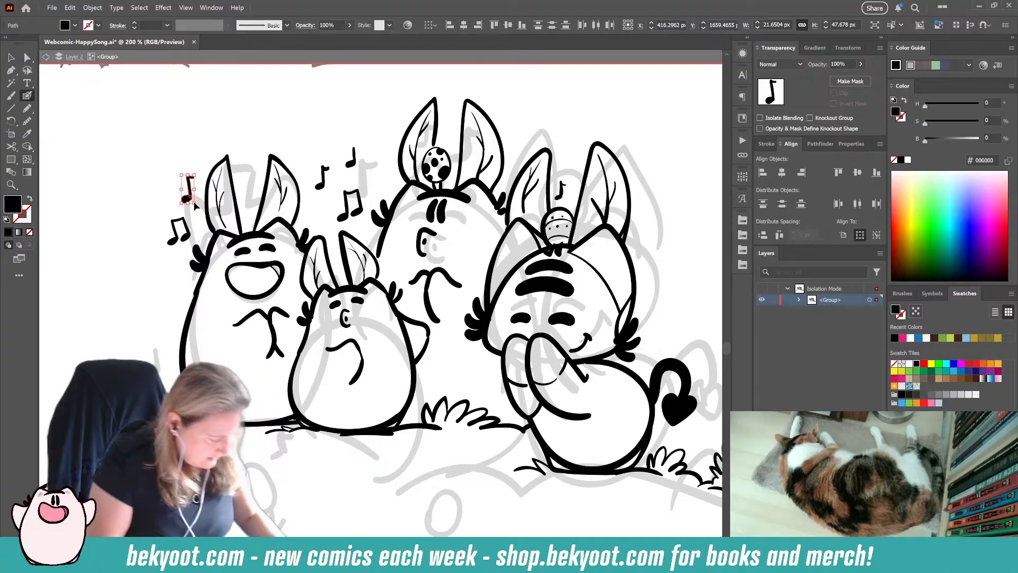
pyautogui.keyDown('ctrl'); pyautogui.click(195, 206); pyautogui.keyUp('ctrl')
# Step: Paint a larger beamed music note on the outer side of the front character's ear and select its strokes
pyautogui.moveTo(664, 206); pyautogui.dragTo(597, 245)
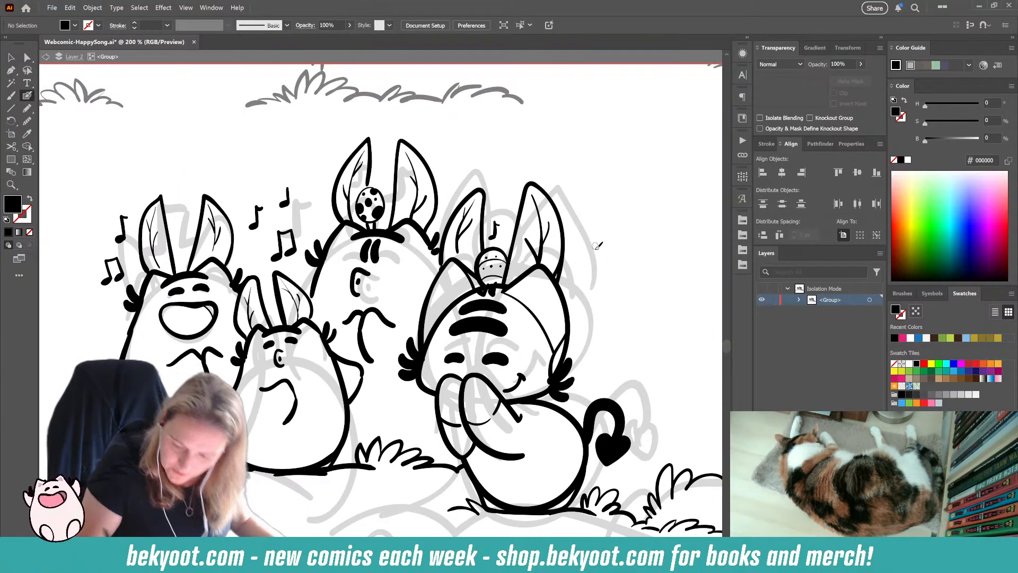
pyautogui.moveTo(586, 265)
pyautogui.mouseDown()
pyautogui.moveTo(608, 264)
pyautogui.moveTo(606, 237)
pyautogui.moveTo(607, 264)
pyautogui.moveTo(595, 240)
pyautogui.moveTo(609, 262)
pyautogui.mouseUp()
pyautogui.hotkey('ctrl', 'z')
pyautogui.keyDown('ctrl'); pyautogui.click(590, 273); pyautogui.keyUp('ctrl')
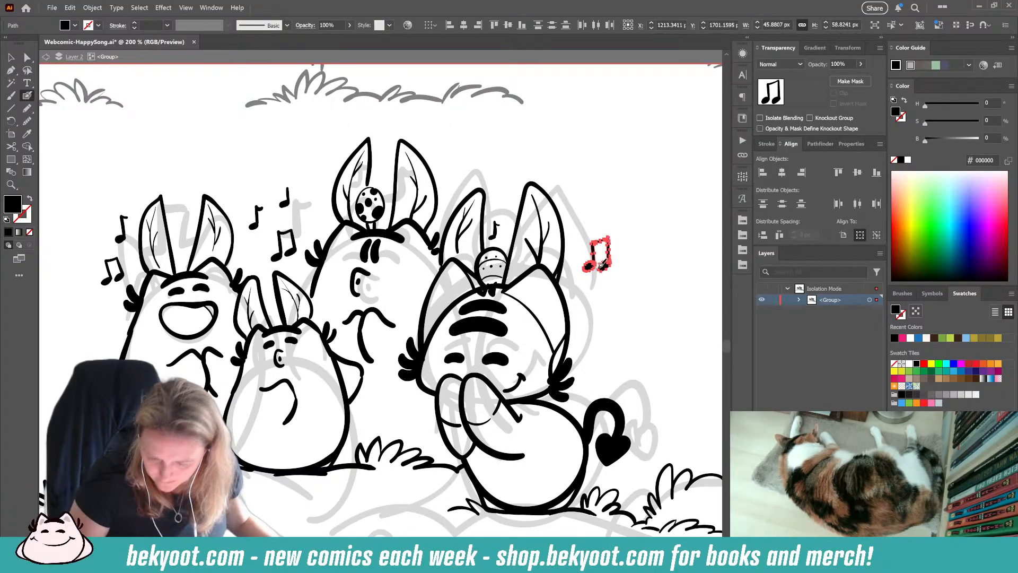
pyautogui.keyDown('ctrl'); pyautogui.click(607, 319); pyautogui.keyUp('ctrl')
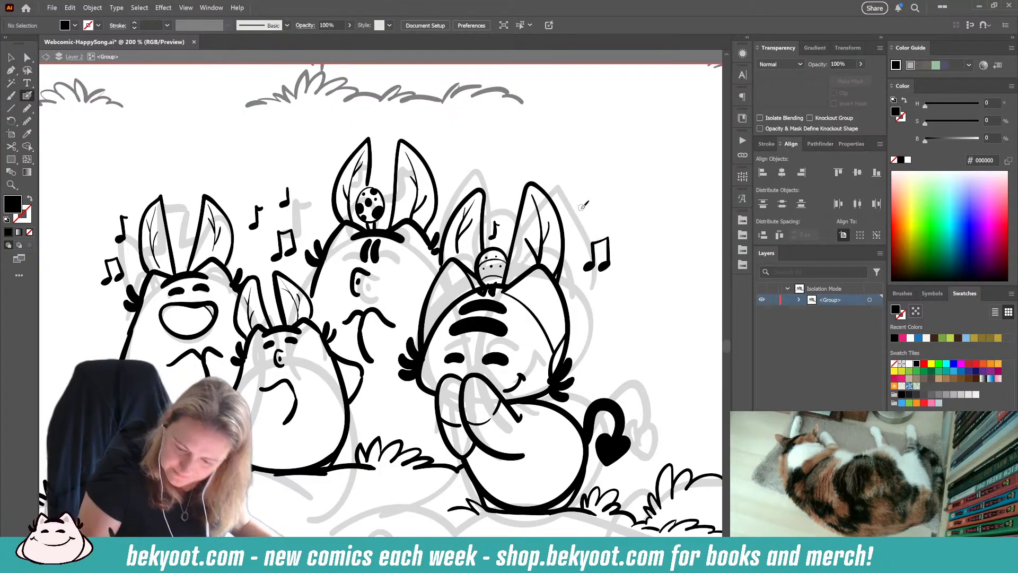
# Step: Paint a single music note with a straight stem next to the tip of the front character's outer ear
pyautogui.hotkey('shift', 'x')
pyautogui.hotkey('shift', 'x')
pyautogui.hotkey('shift', 'x')
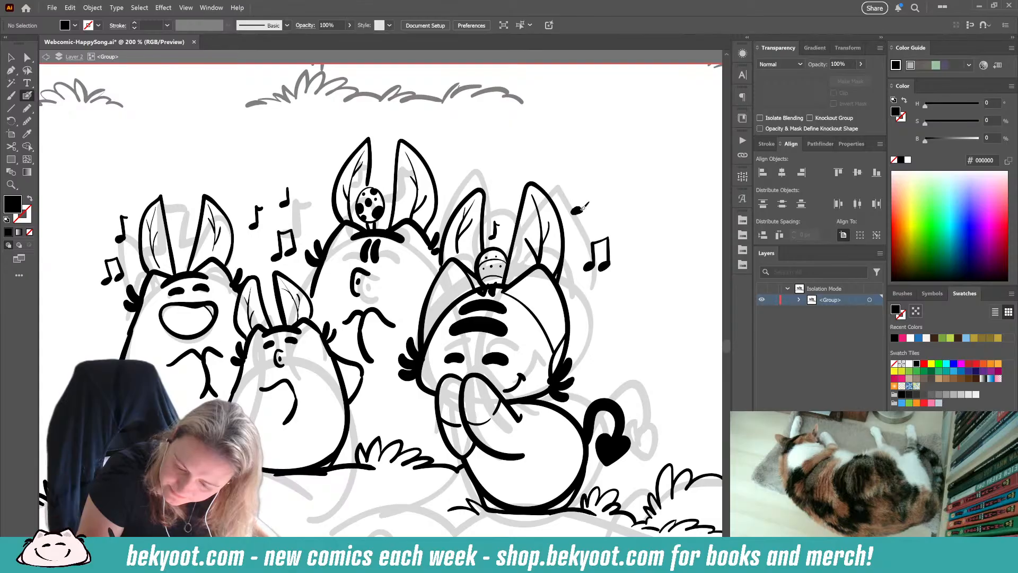
pyautogui.hotkey('shift', 'x')
pyautogui.hotkey('shift', 'x')
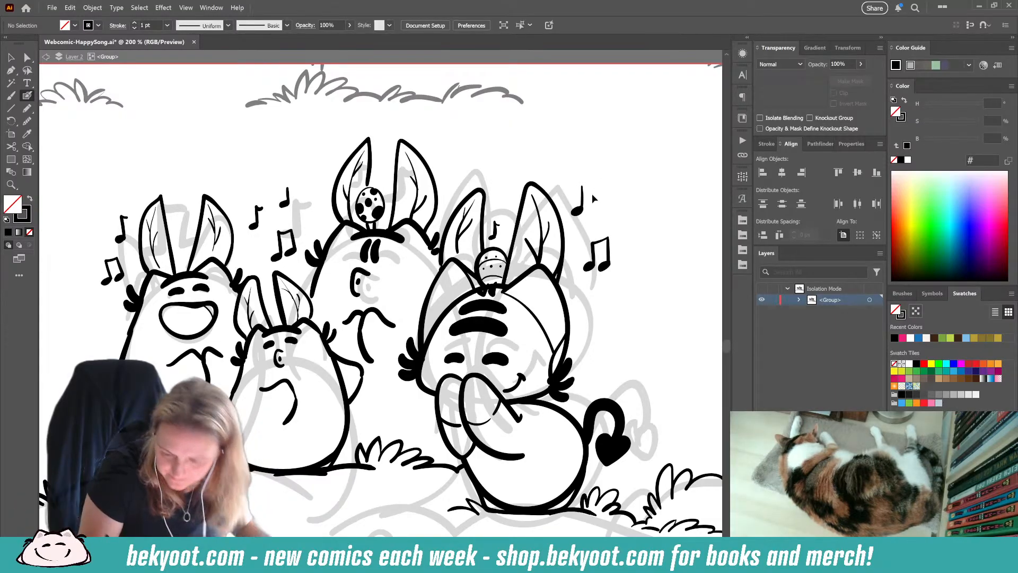
pyautogui.moveTo(581, 208); pyautogui.dragTo(582, 180)
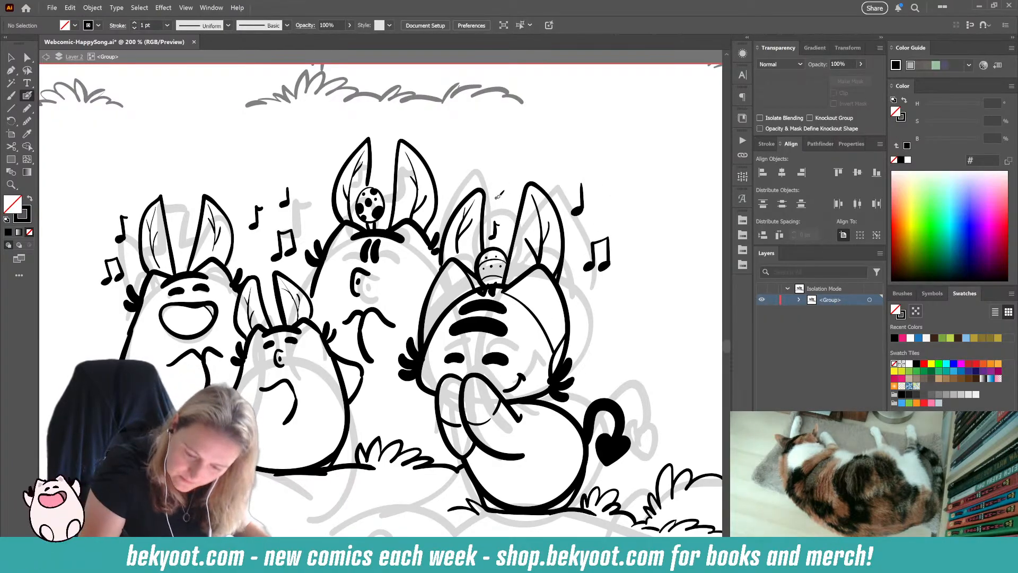
# Step: Paint a small beamed note above the front character's striped egg, and group its strokes and those of the straight-stemmed note
pyautogui.moveTo(509, 192); pyautogui.dragTo(500, 194)
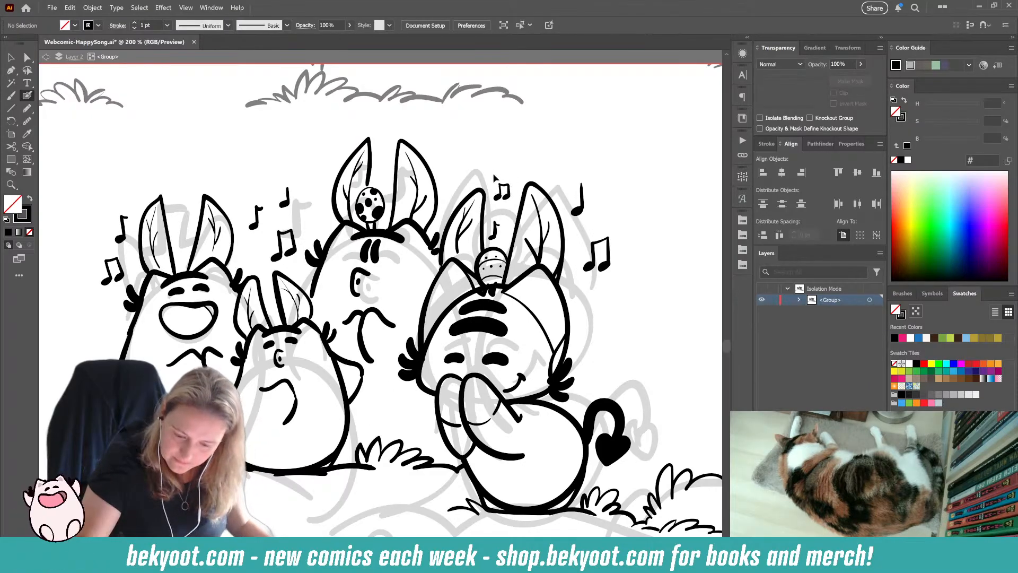
pyautogui.keyDown('ctrl'); pyautogui.click(506, 201); pyautogui.keyUp('ctrl')
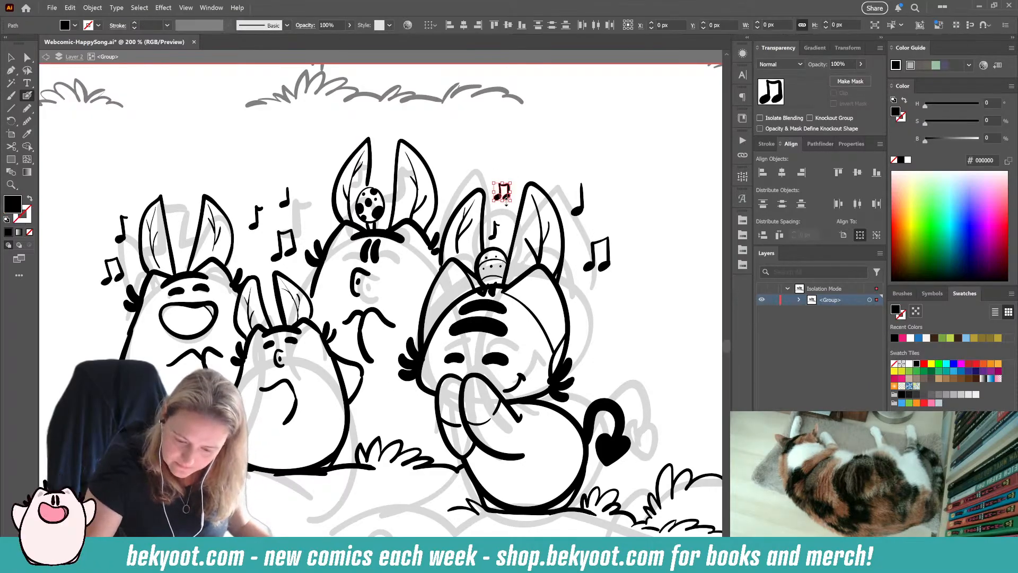
pyautogui.keyDown('ctrl'); pyautogui.click(609, 265); pyautogui.keyUp('ctrl')
pyautogui.keyDown('ctrl'); pyautogui.click(635, 267); pyautogui.keyUp('ctrl')
pyautogui.keyDown('ctrl'); pyautogui.click(578, 211); pyautogui.keyUp('ctrl')
pyautogui.keyDown('ctrl'); pyautogui.click(613, 202); pyautogui.keyUp('ctrl')
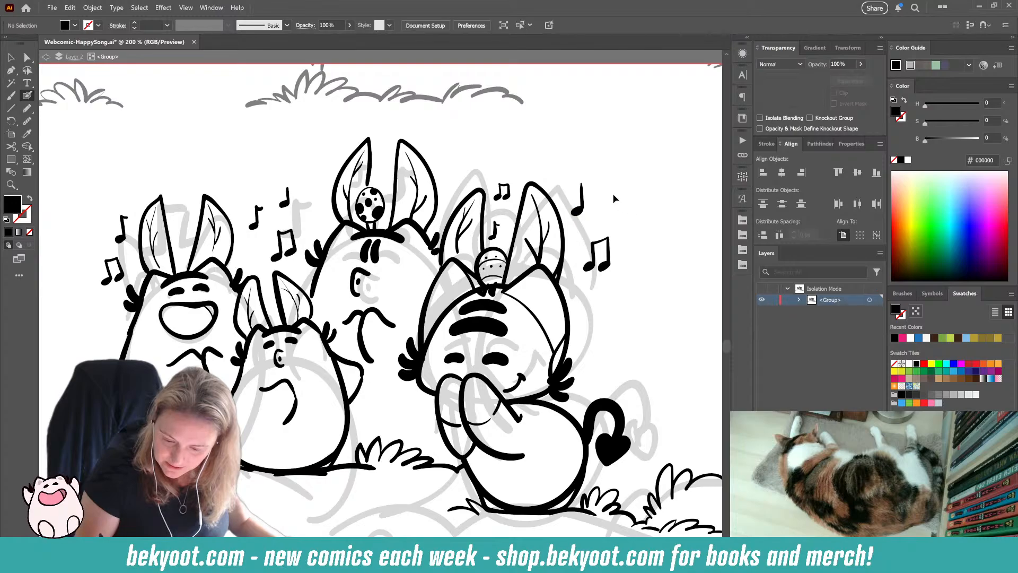
pyautogui.moveTo(613, 198); pyautogui.dragTo(583, 211)
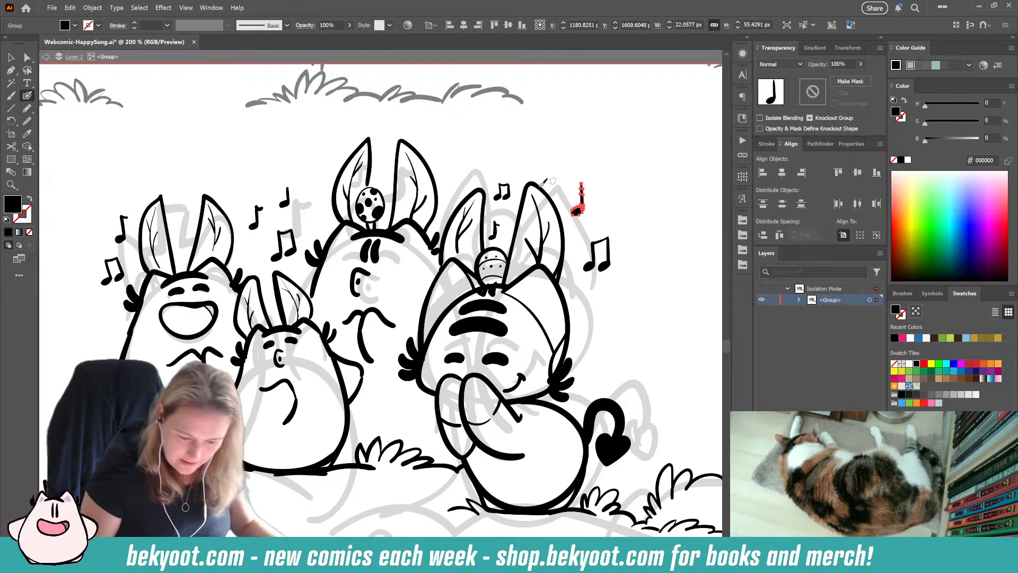
pyautogui.keyDown('ctrl'); pyautogui.click(300, 157); pyautogui.keyUp('ctrl')
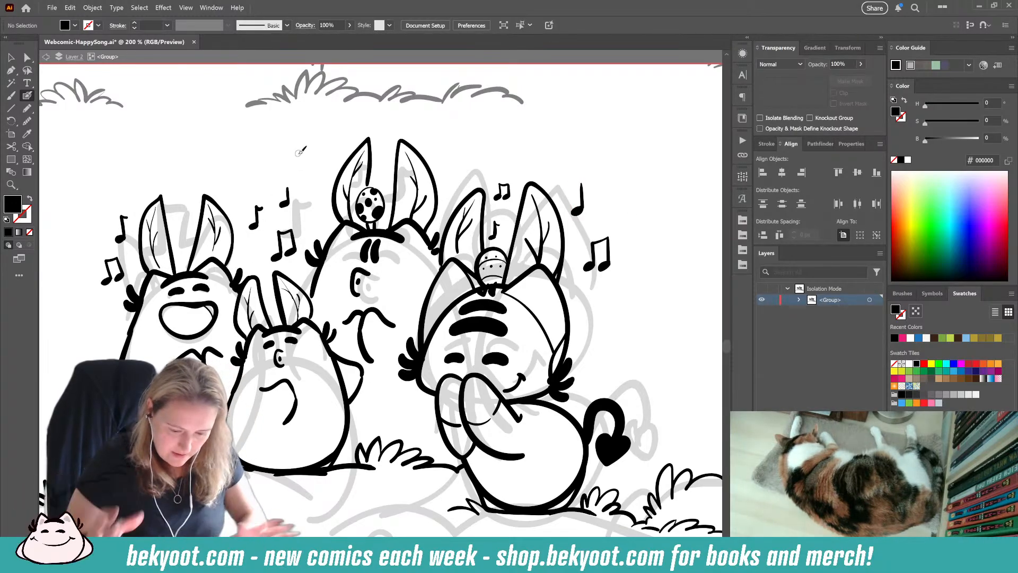
pyautogui.keyDown('ctrl'); pyautogui.click(412, 176); pyautogui.keyUp('ctrl')
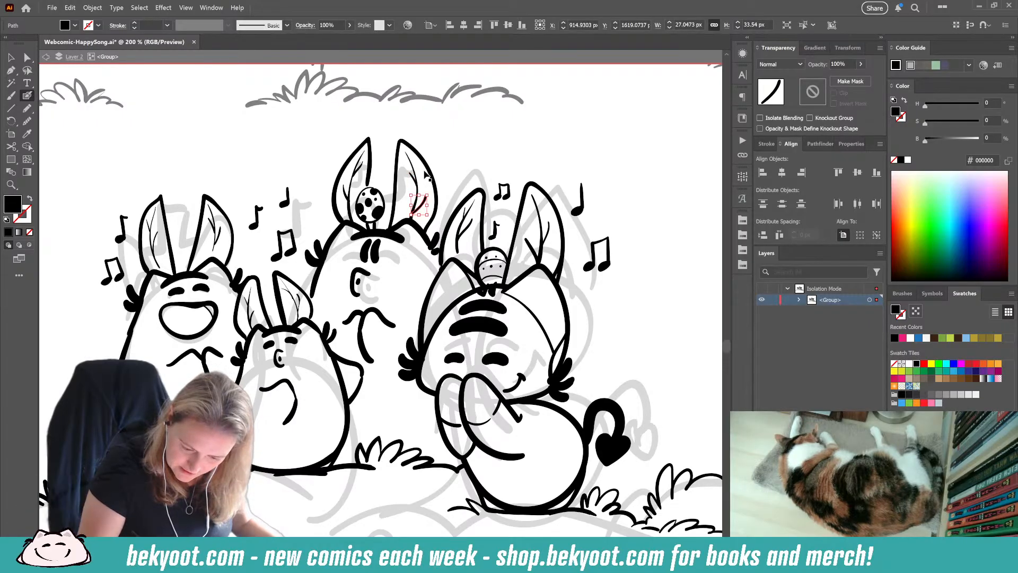
pyautogui.moveTo(409, 154); pyautogui.dragTo(416, 225)
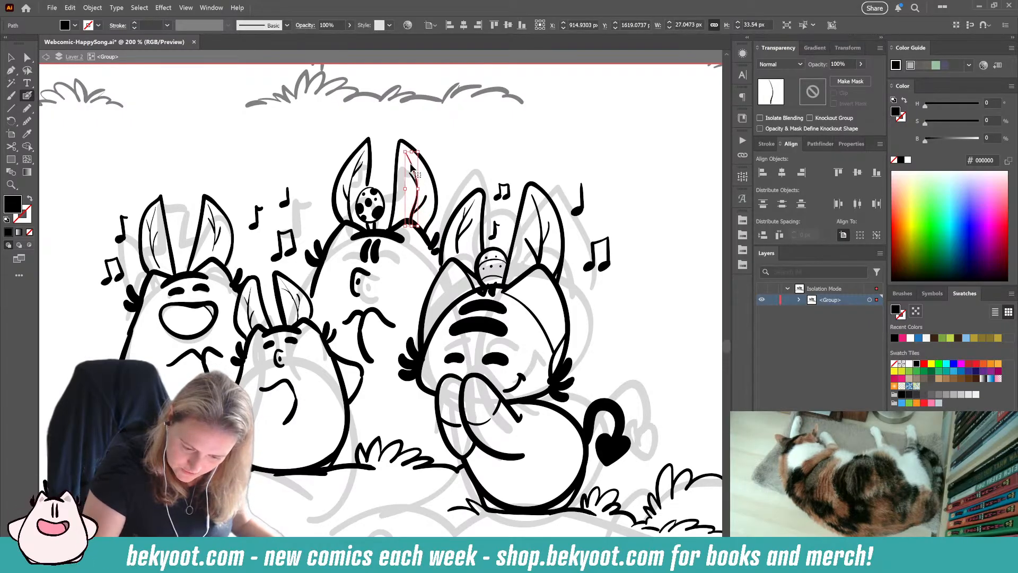
pyautogui.keyDown('ctrl'); pyautogui.click(433, 184); pyautogui.keyUp('ctrl')
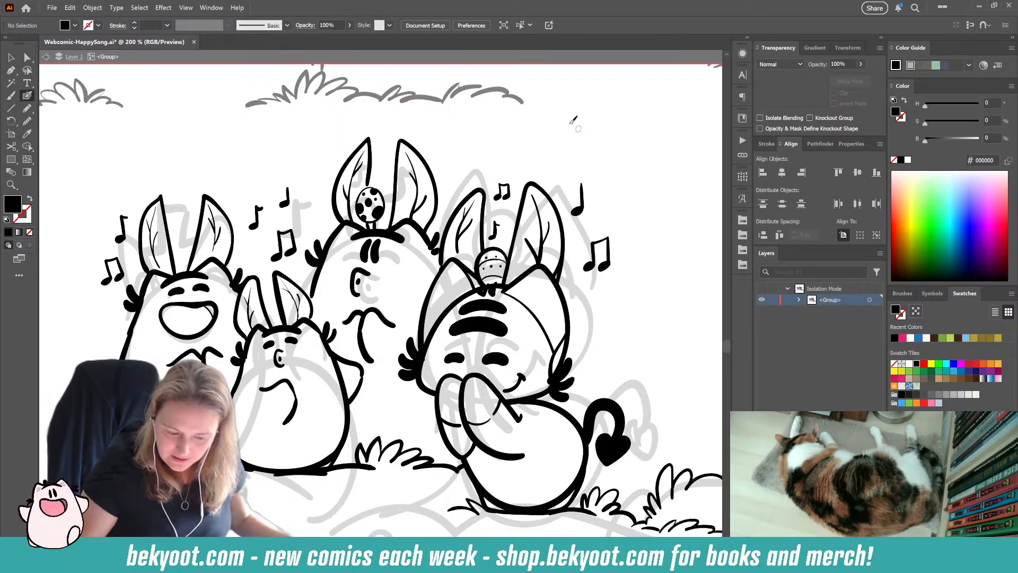
# Step: Paint three egg outlines over the sketch, one beside the leftmost character and two on the foreground ground
pyautogui.moveTo(311, 531); pyautogui.dragTo(392, 437)
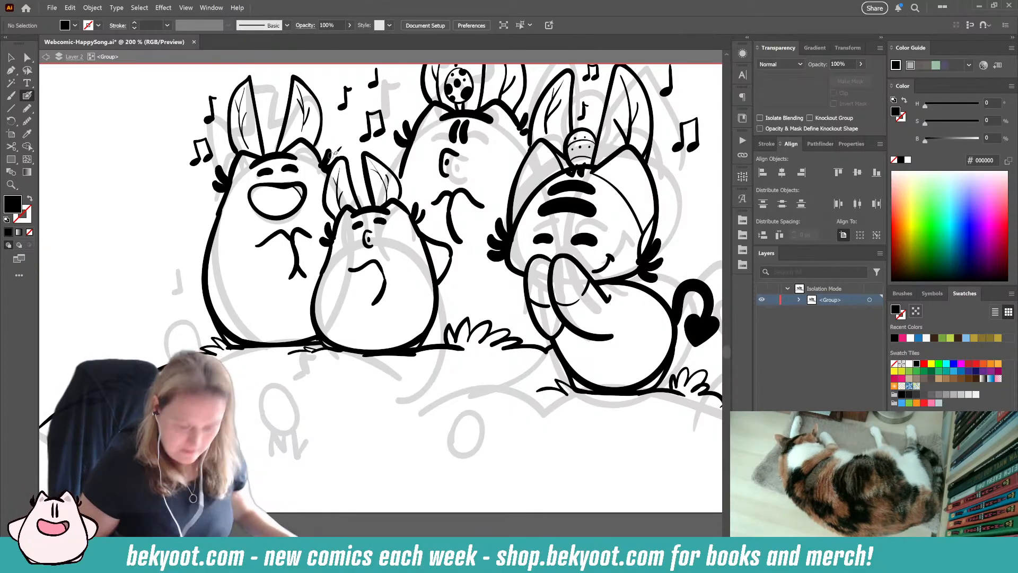
pyautogui.click(27, 95)
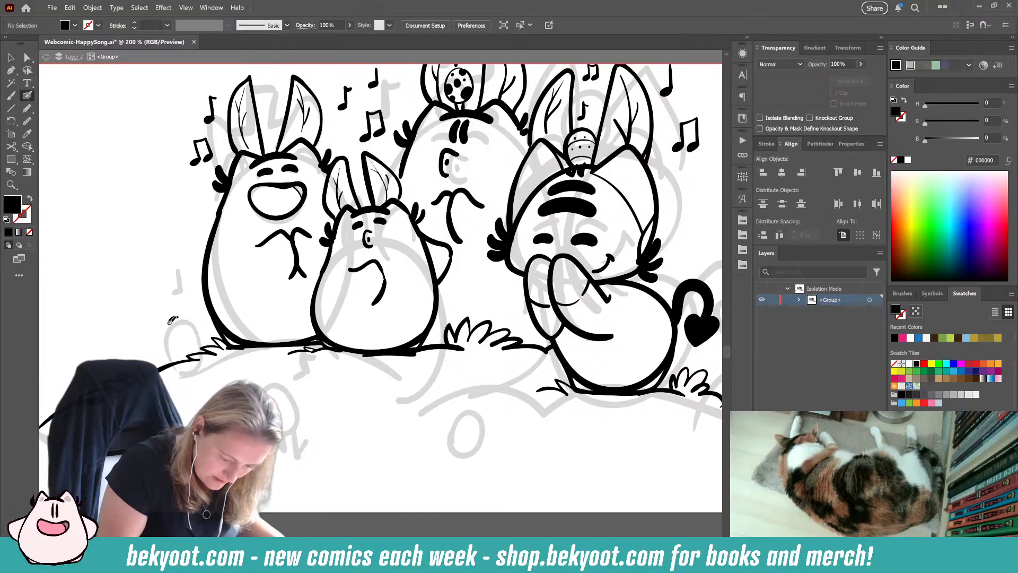
pyautogui.moveTo(168, 342)
pyautogui.mouseDown()
pyautogui.moveTo(183, 352)
pyautogui.moveTo(194, 342)
pyautogui.moveTo(175, 317)
pyautogui.mouseUp()
pyautogui.hotkey('shift', 'x')
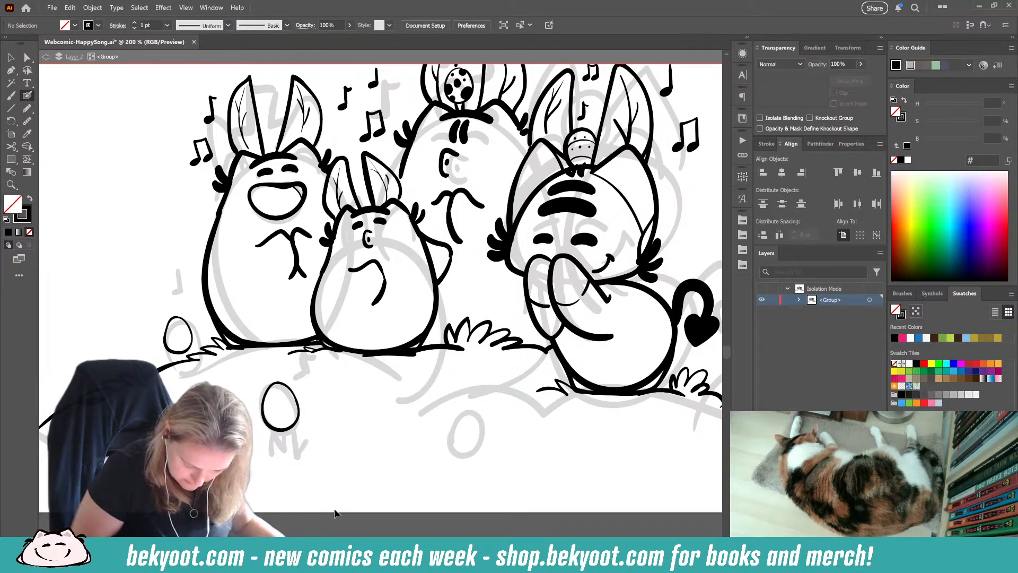
pyautogui.moveTo(467, 409)
pyautogui.mouseDown()
pyautogui.moveTo(448, 430)
pyautogui.moveTo(455, 450)
pyautogui.mouseUp()
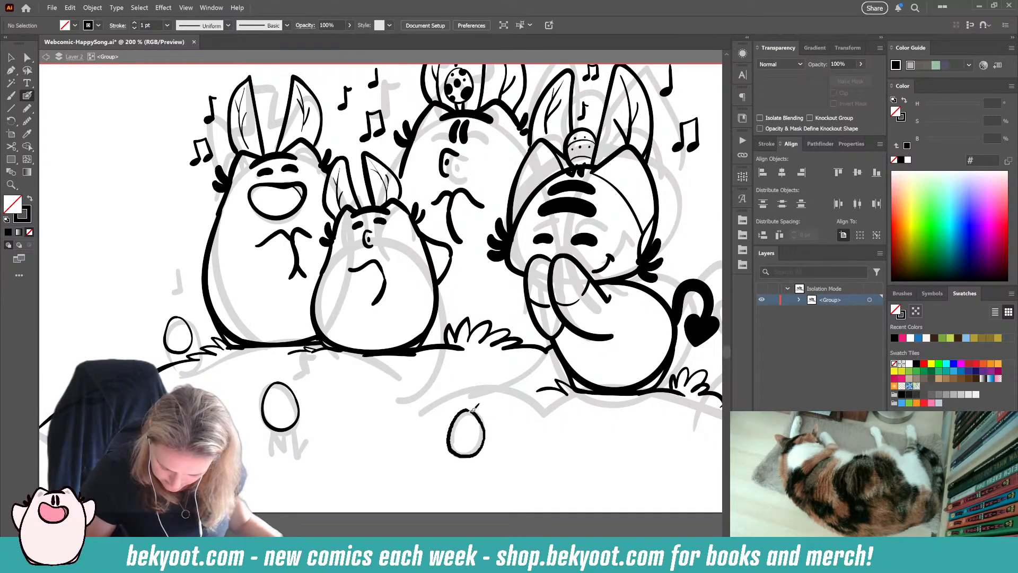
pyautogui.moveTo(471, 411); pyautogui.dragTo(467, 409)
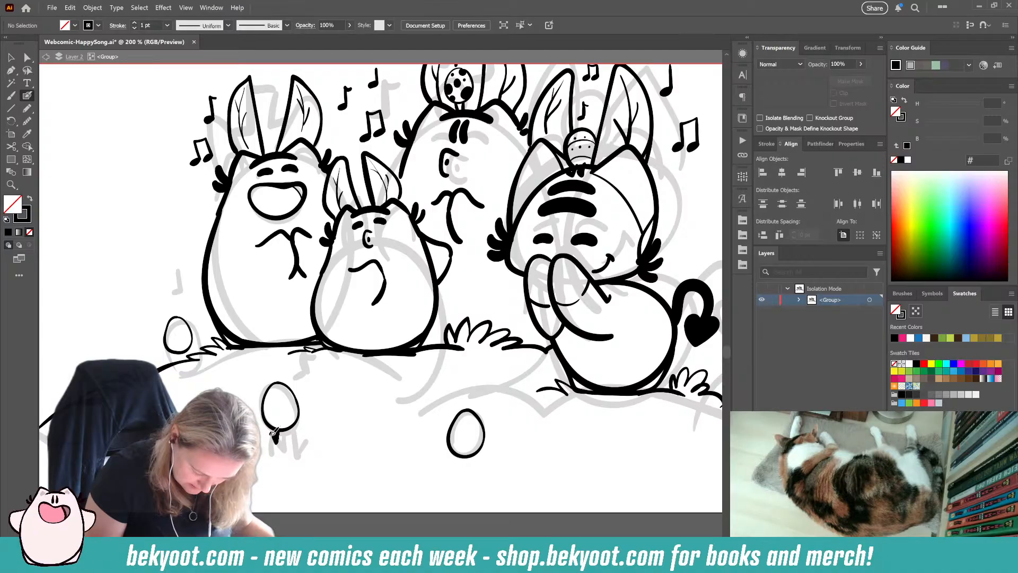
# Step: Paint short legs and feet under the inner foreground egg and two thin legs under the egg beside the leftmost character
pyautogui.moveTo(272, 432)
pyautogui.mouseDown()
pyautogui.moveTo(269, 443)
pyautogui.moveTo(293, 439)
pyautogui.moveTo(288, 446)
pyautogui.moveTo(297, 420)
pyautogui.mouseUp()
pyautogui.hotkey('ctrl', 'z')
pyautogui.hotkey('ctrl', 'z')
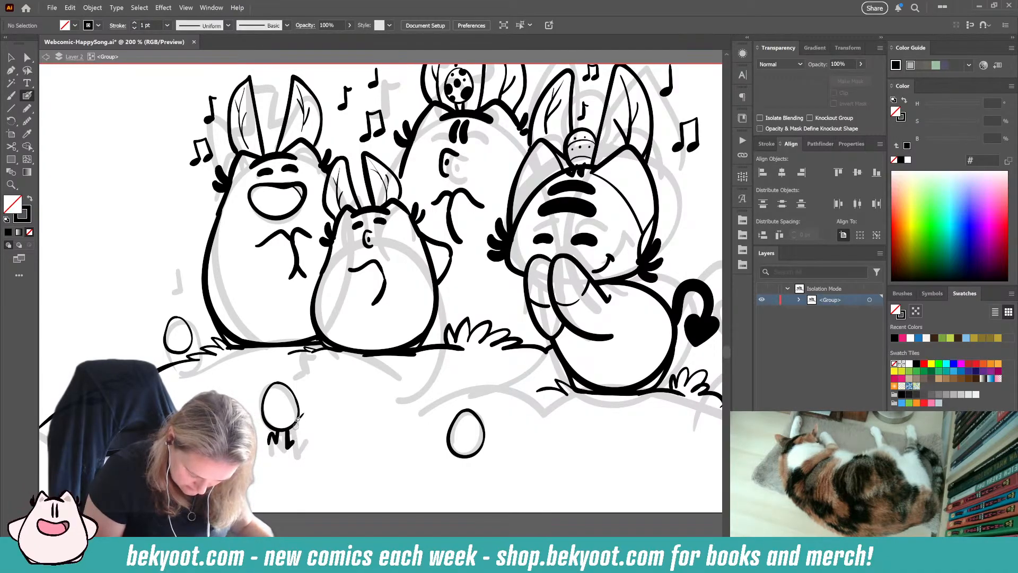
pyautogui.moveTo(177, 352); pyautogui.dragTo(179, 360)
pyautogui.moveTo(183, 352); pyautogui.dragTo(184, 358)
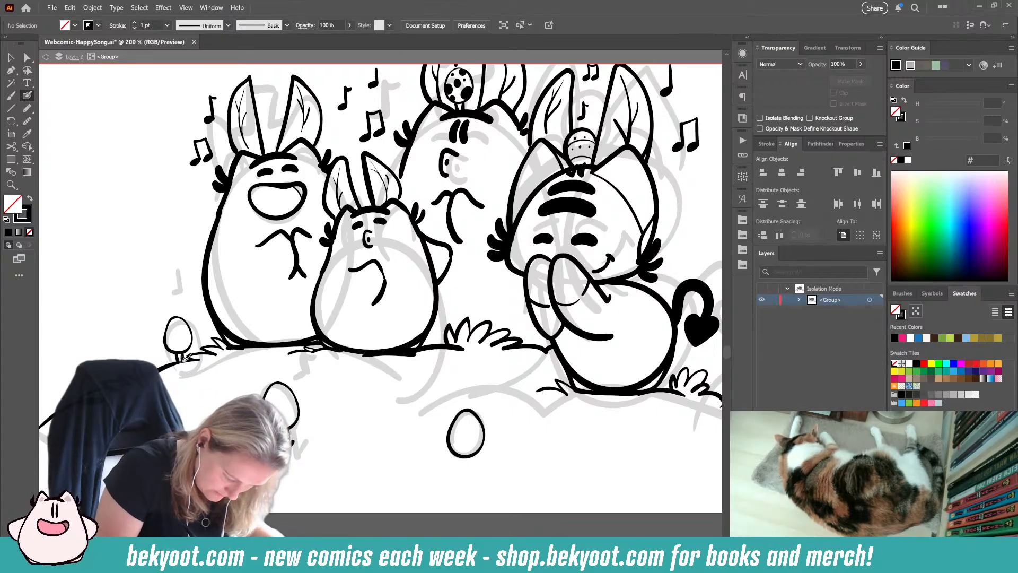
# Step: Paint a small jagged grass tuft across the base of the legless foreground egg
pyautogui.moveTo(432, 487); pyautogui.dragTo(384, 454)
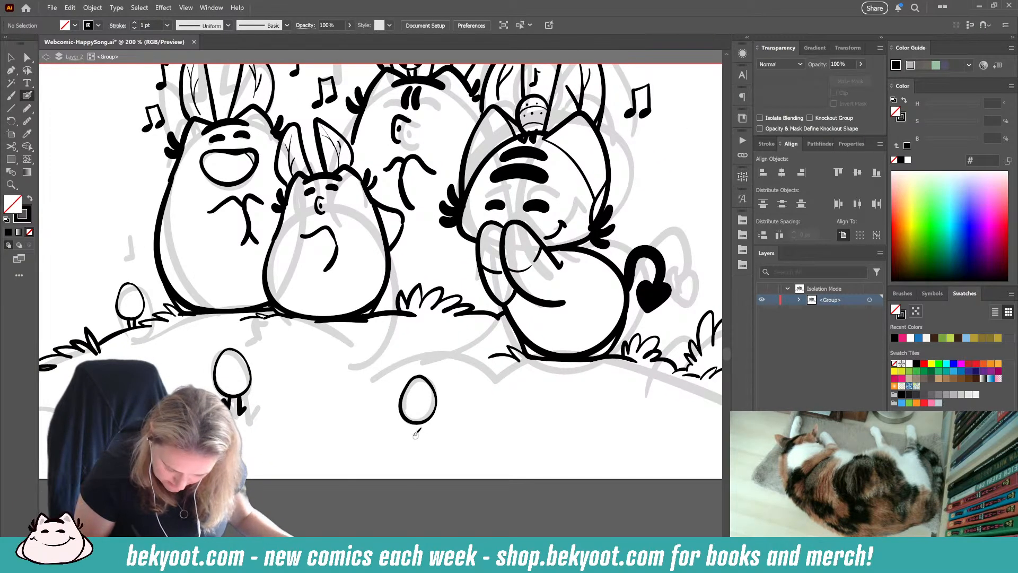
pyautogui.moveTo(417, 422); pyautogui.dragTo(384, 418)
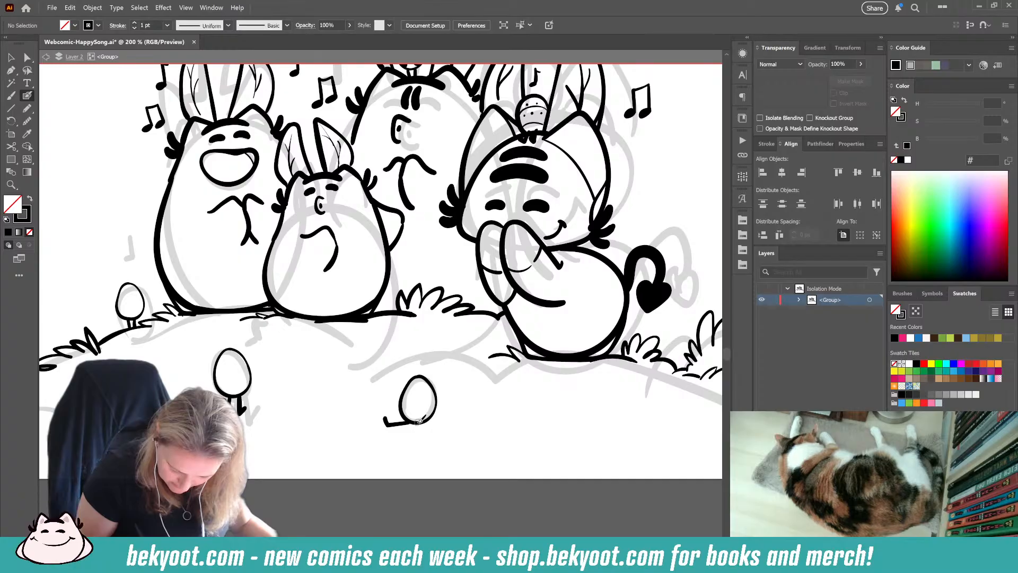
pyautogui.hotkey('ctrl', 'z')
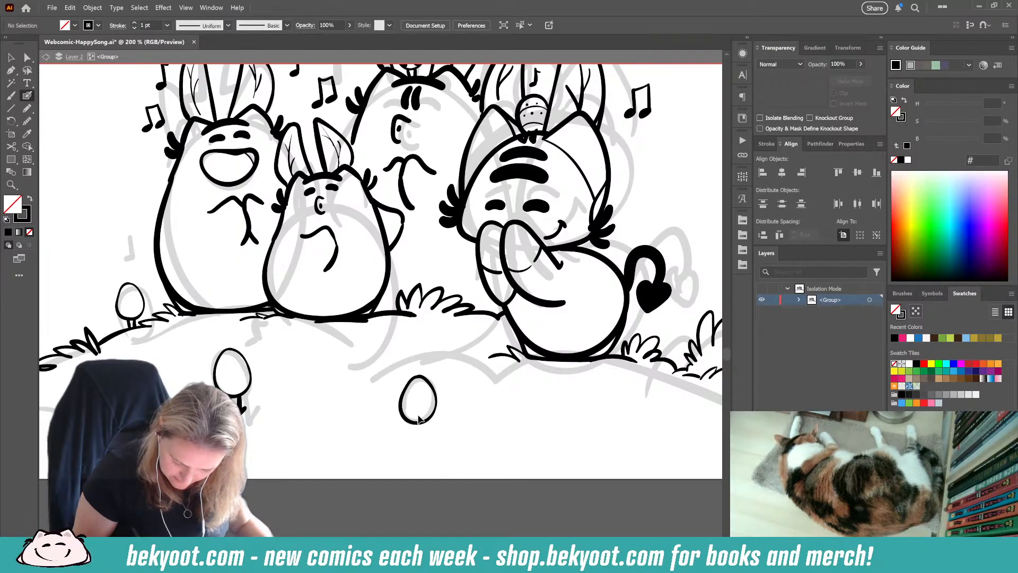
pyautogui.moveTo(418, 424)
pyautogui.mouseDown()
pyautogui.moveTo(435, 406)
pyautogui.moveTo(434, 416)
pyautogui.moveTo(455, 413)
pyautogui.moveTo(398, 430)
pyautogui.moveTo(415, 424)
pyautogui.moveTo(391, 422)
pyautogui.moveTo(413, 421)
pyautogui.moveTo(387, 419)
pyautogui.mouseUp()
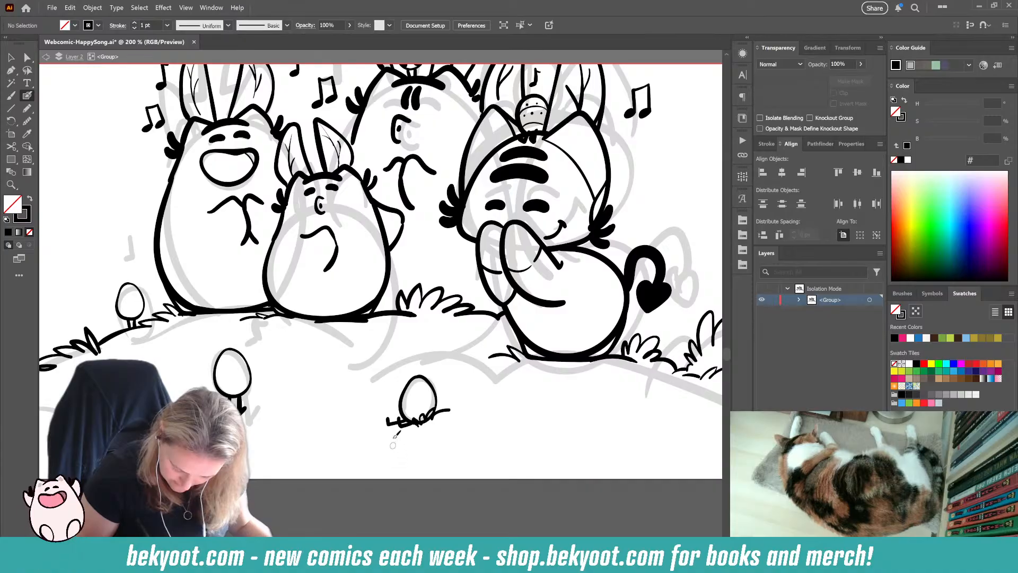
# Step: Delete the stray strokes at the outer end of the grass tuft under the legless foreground egg
pyautogui.moveTo(387, 424); pyautogui.dragTo(397, 420)
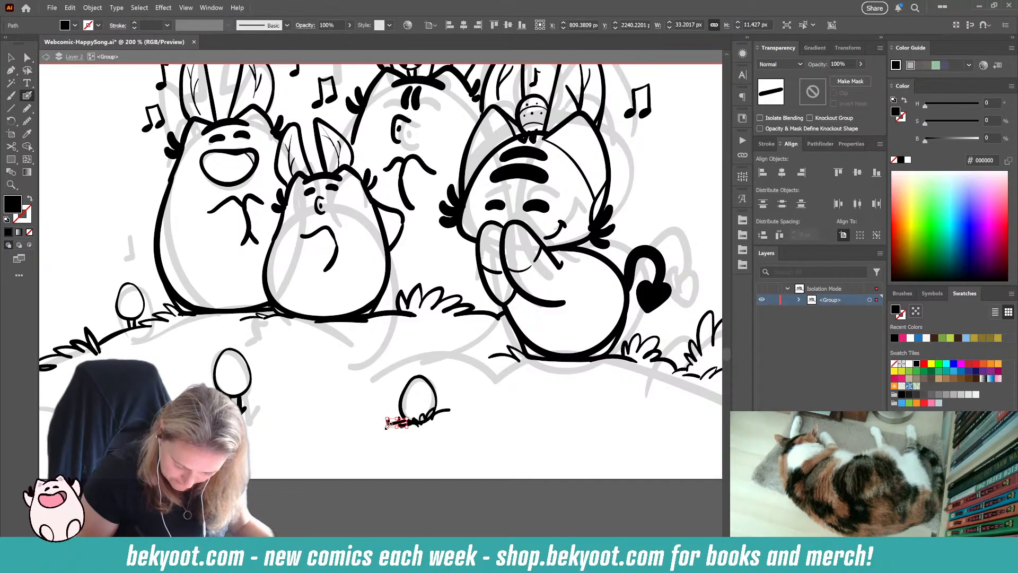
pyautogui.moveTo(393, 423); pyautogui.dragTo(389, 428)
pyautogui.press('Delete')
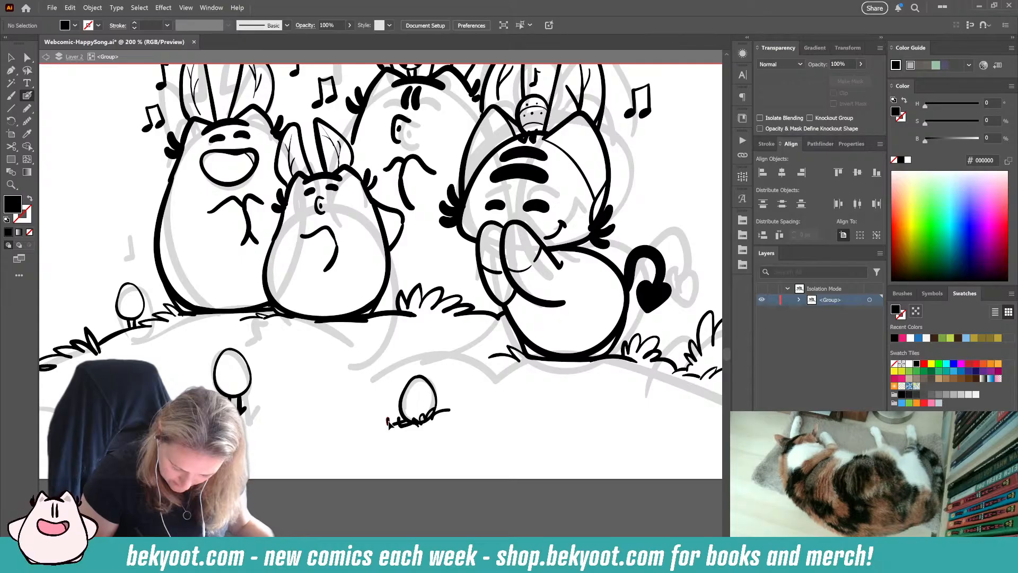
pyautogui.keyDown('ctrl'); pyautogui.click(389, 422); pyautogui.keyUp('ctrl')
pyautogui.press('Delete')
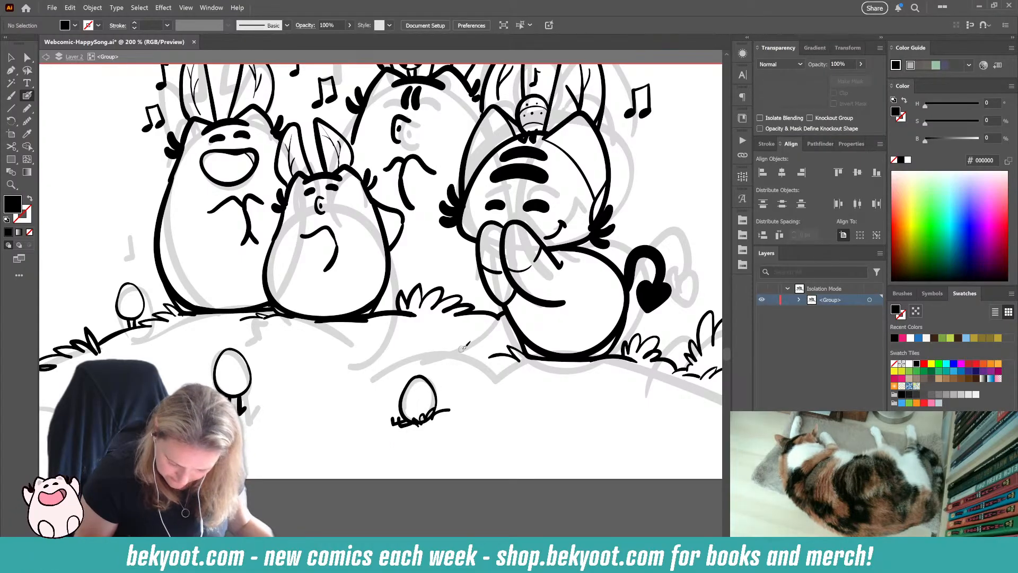
# Step: Restore no fill with a black stroke, and paint thin grass tufts on both sides of the legged foreground egg
pyautogui.moveTo(305, 450); pyautogui.dragTo(385, 465)
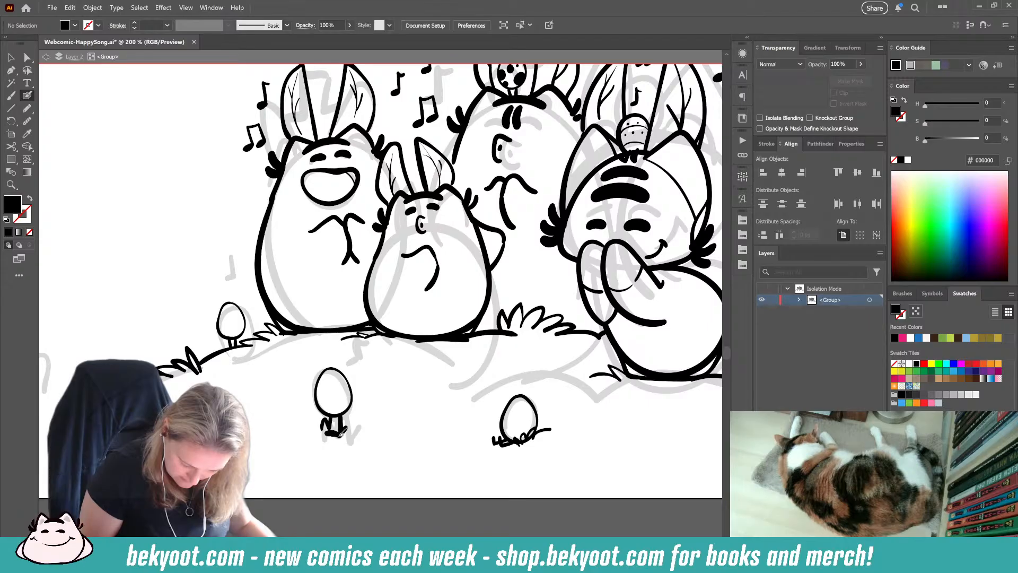
pyautogui.hotkey('shift', 'x')
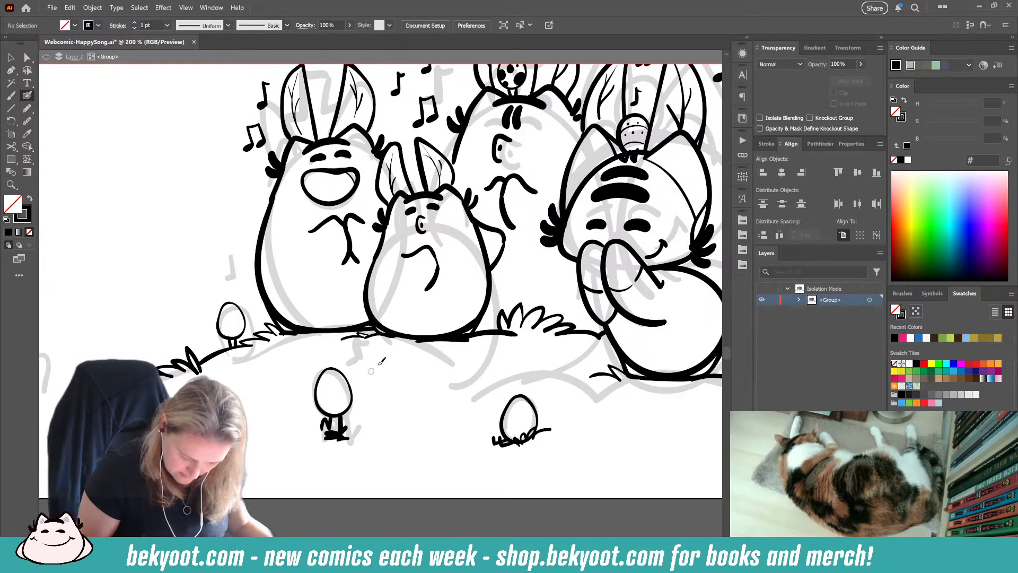
pyautogui.moveTo(306, 427); pyautogui.dragTo(262, 444)
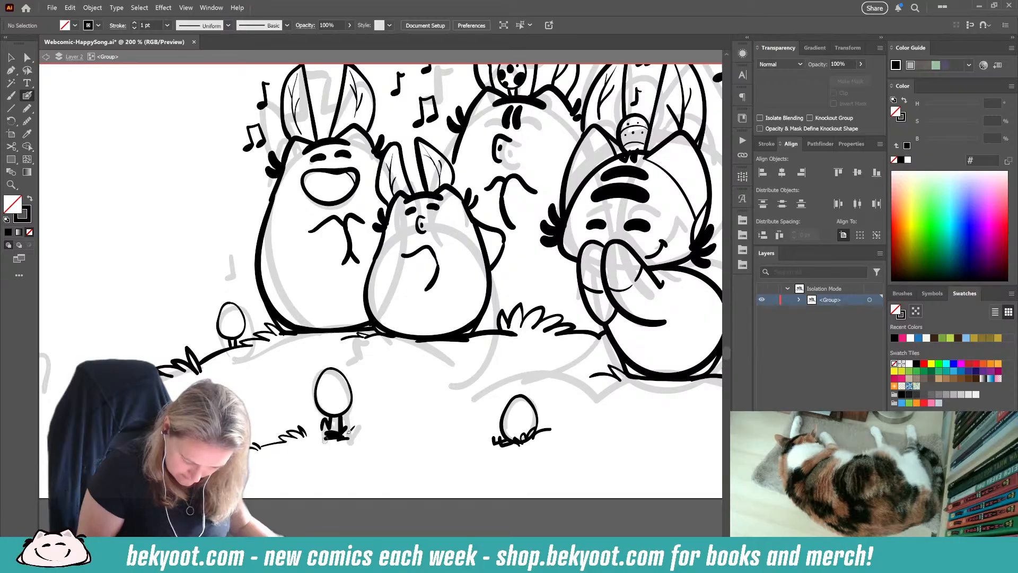
pyautogui.moveTo(349, 431)
pyautogui.mouseDown()
pyautogui.moveTo(368, 420)
pyautogui.moveTo(393, 436)
pyautogui.mouseUp()
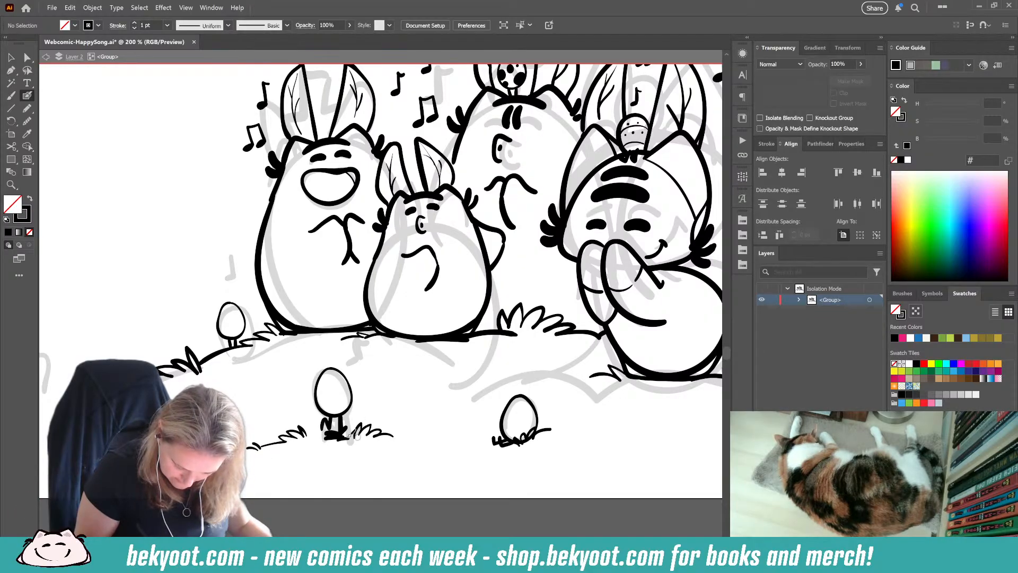
# Step: Delete the black blob beneath the legged foreground egg's feet and repaint the feet with a flat base stroke
pyautogui.moveTo(316, 432)
pyautogui.mouseDown()
pyautogui.moveTo(305, 433)
pyautogui.moveTo(334, 438)
pyautogui.mouseUp()
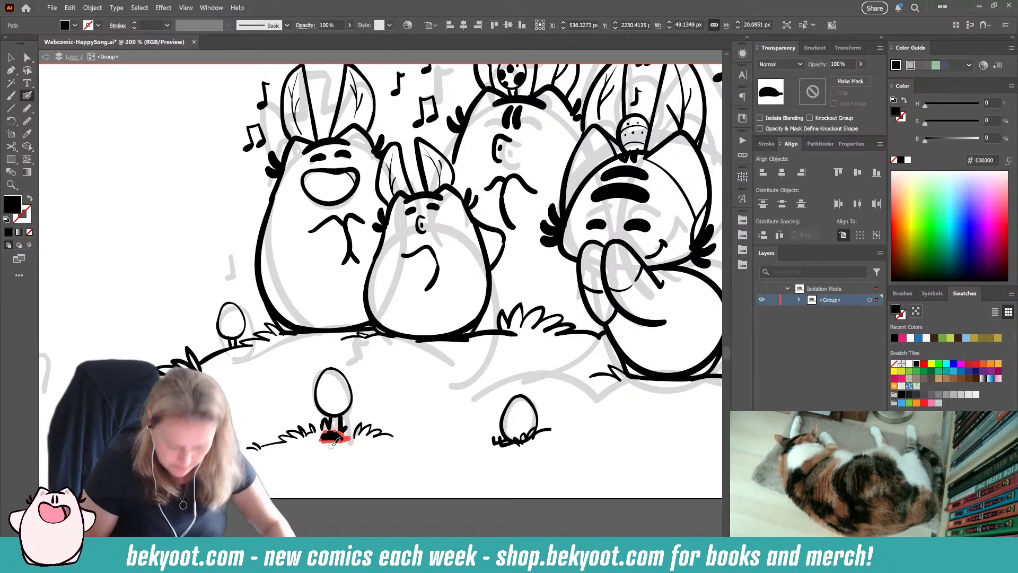
pyautogui.press('Delete')
pyautogui.moveTo(336, 434); pyautogui.dragTo(320, 435)
pyautogui.hotkey('ctrl', 'z')
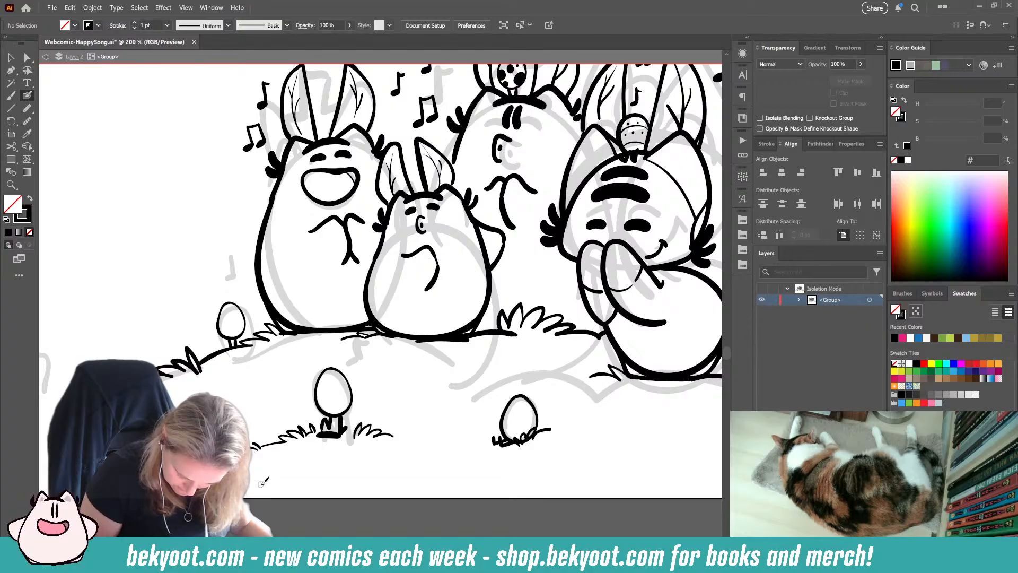
# Step: Decorate the legged foreground egg with a zigzag line and dots in the gaps above and below it
pyautogui.moveTo(250, 455); pyautogui.dragTo(319, 476)
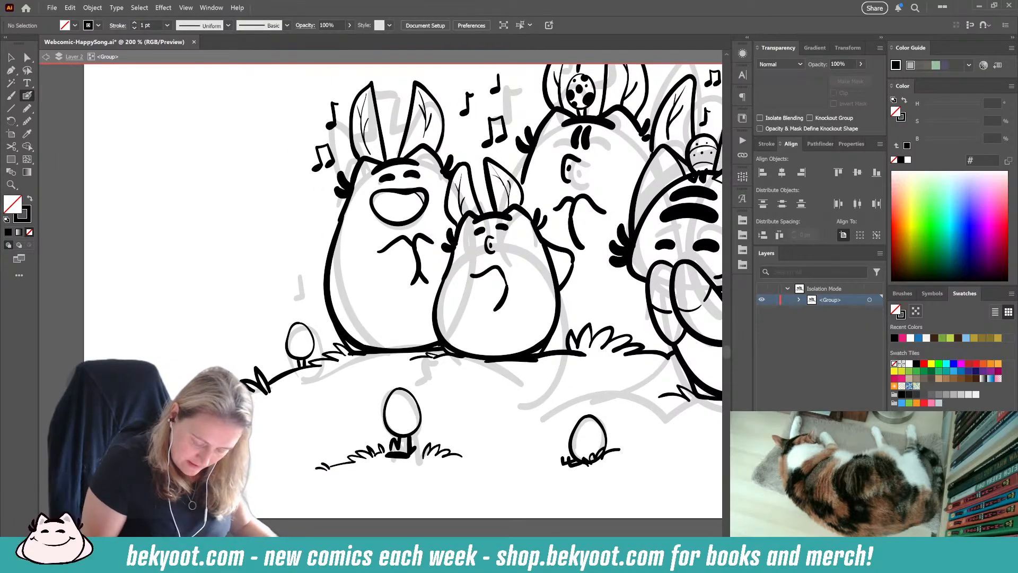
pyautogui.moveTo(458, 396); pyautogui.dragTo(411, 352)
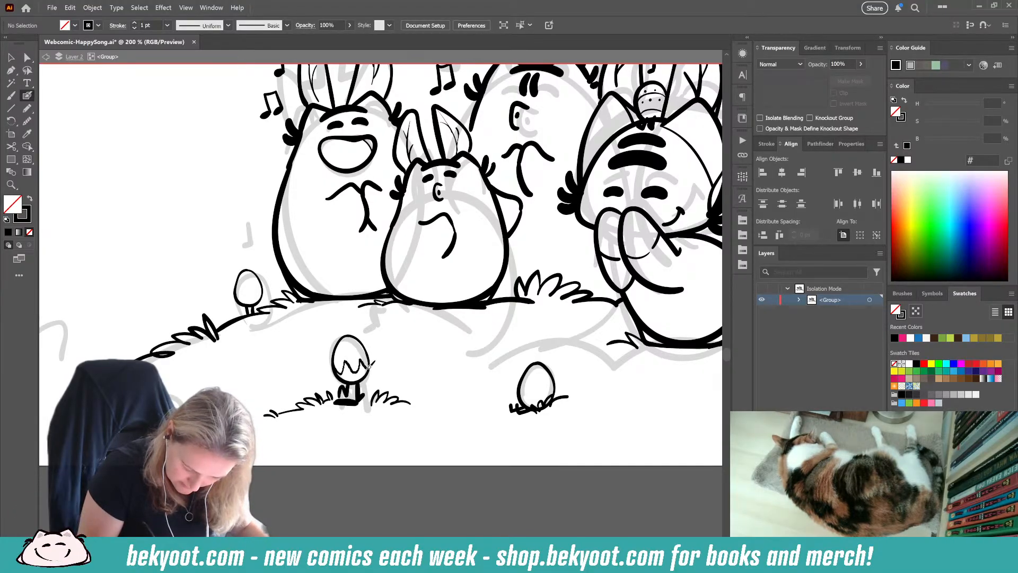
pyautogui.moveTo(369, 367); pyautogui.dragTo(339, 366)
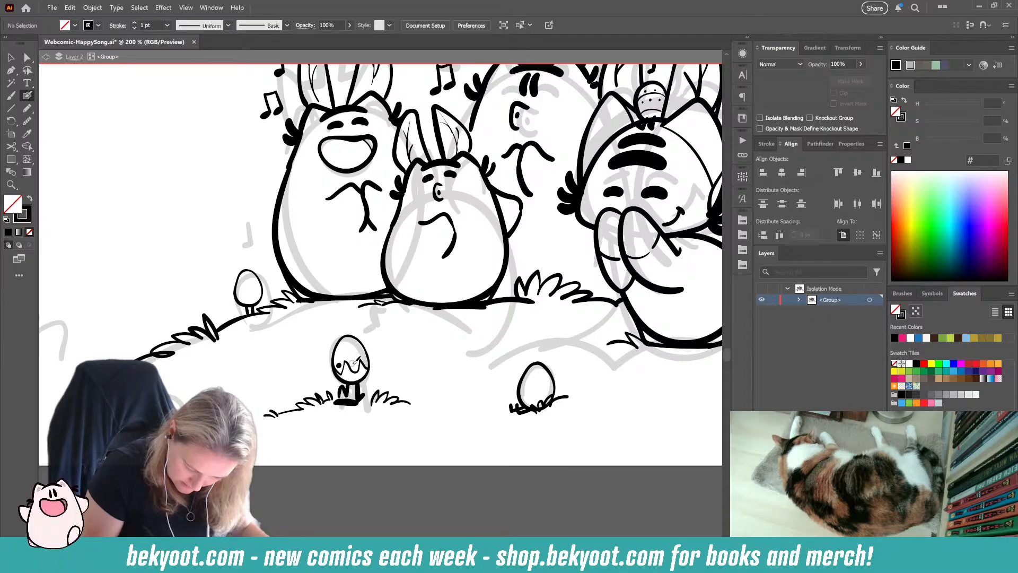
pyautogui.click(354, 364)
pyautogui.click(366, 362)
pyautogui.click(347, 376)
pyautogui.click(361, 373)
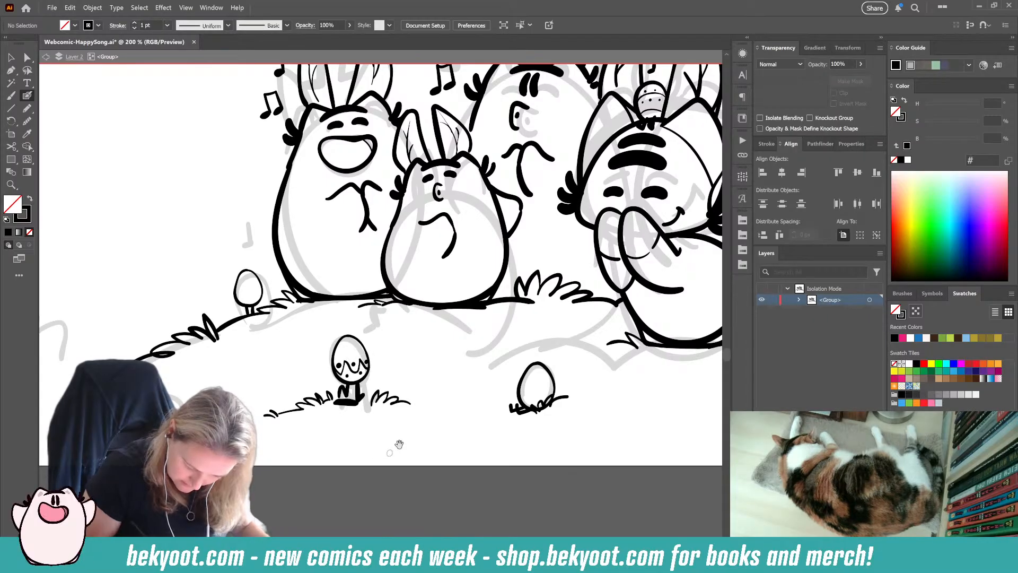
# Step: Paint wavy icing bands on the egg beside the leftmost character, following the decorated eggs in the sketch panel above
pyautogui.moveTo(399, 444); pyautogui.dragTo(340, 452)
pyautogui.moveTo(297, 419); pyautogui.dragTo(448, 488)
pyautogui.moveTo(612, 88); pyautogui.dragTo(375, 397)
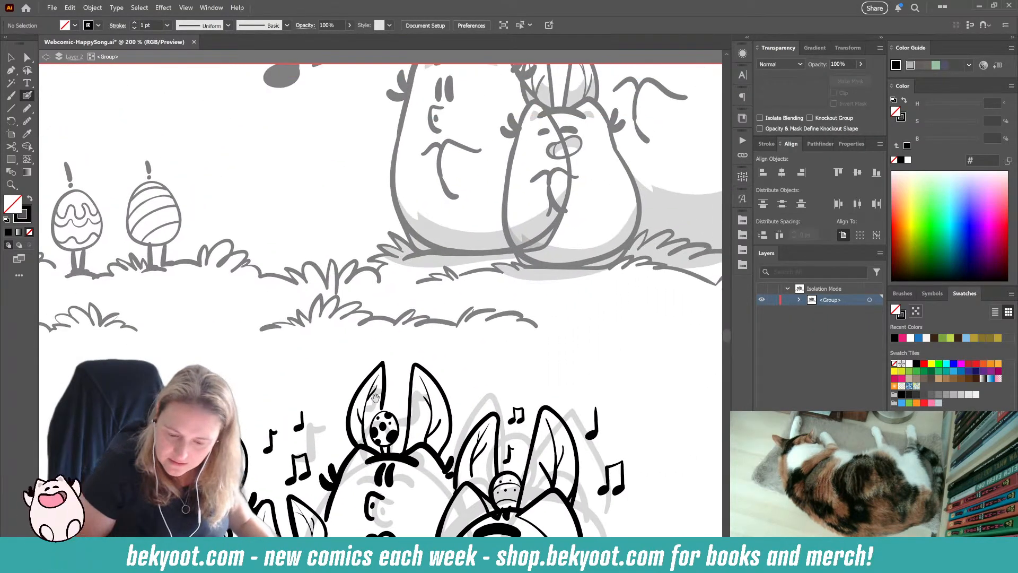
pyautogui.moveTo(582, 236)
pyautogui.mouseDown()
pyautogui.moveTo(420, 470)
pyautogui.moveTo(679, 357)
pyautogui.mouseUp()
pyautogui.moveTo(241, 536)
pyautogui.mouseDown()
pyautogui.moveTo(338, 249)
pyautogui.moveTo(318, 95)
pyautogui.mouseUp()
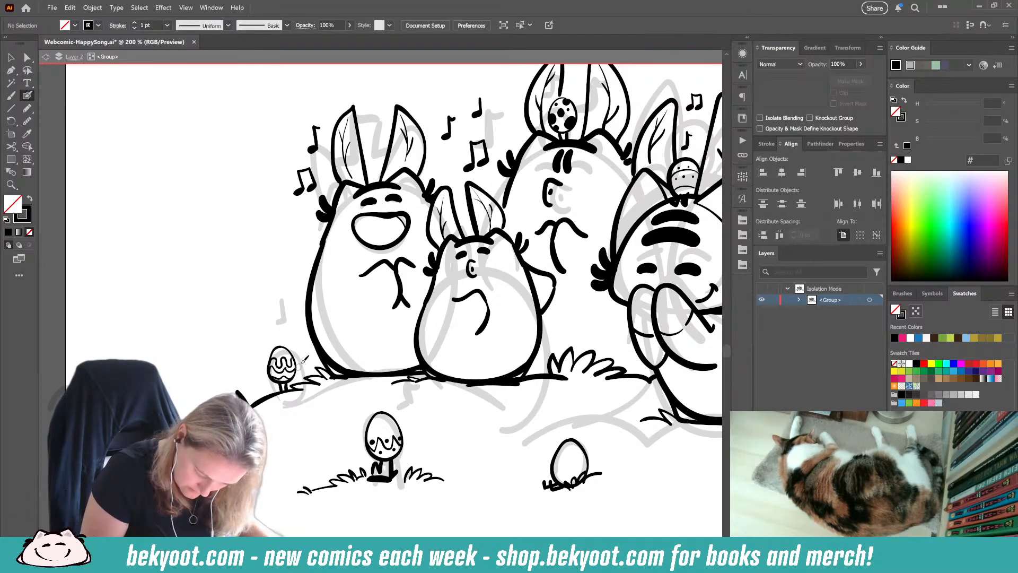
# Step: Paint curved diagonal stripes on the legless foreground egg, following the striped egg in the sketch panel above
pyautogui.moveTo(514, 216)
pyautogui.mouseDown()
pyautogui.moveTo(437, 289)
pyautogui.moveTo(437, 312)
pyautogui.mouseUp()
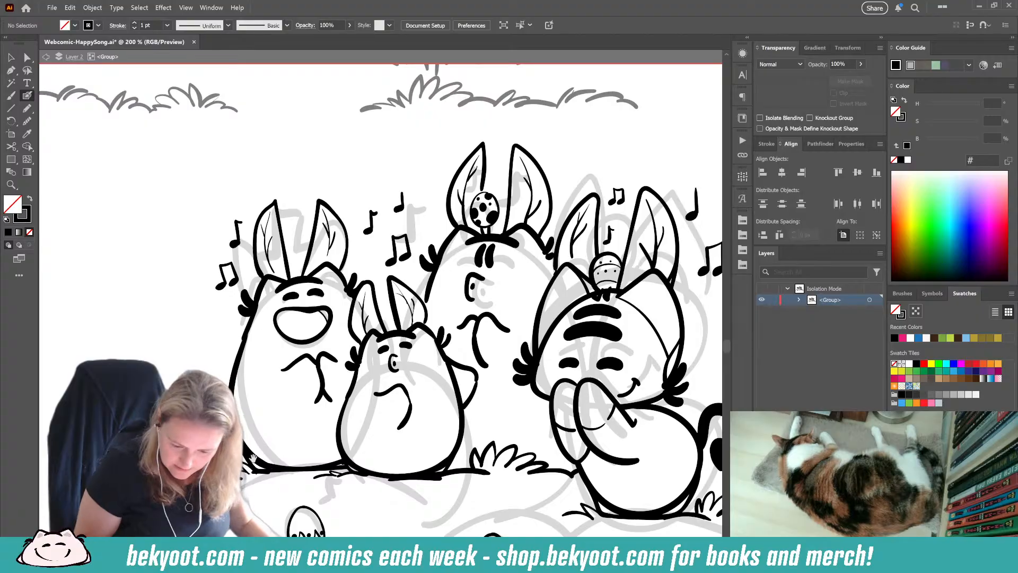
pyautogui.moveTo(446, 506); pyautogui.dragTo(355, 387)
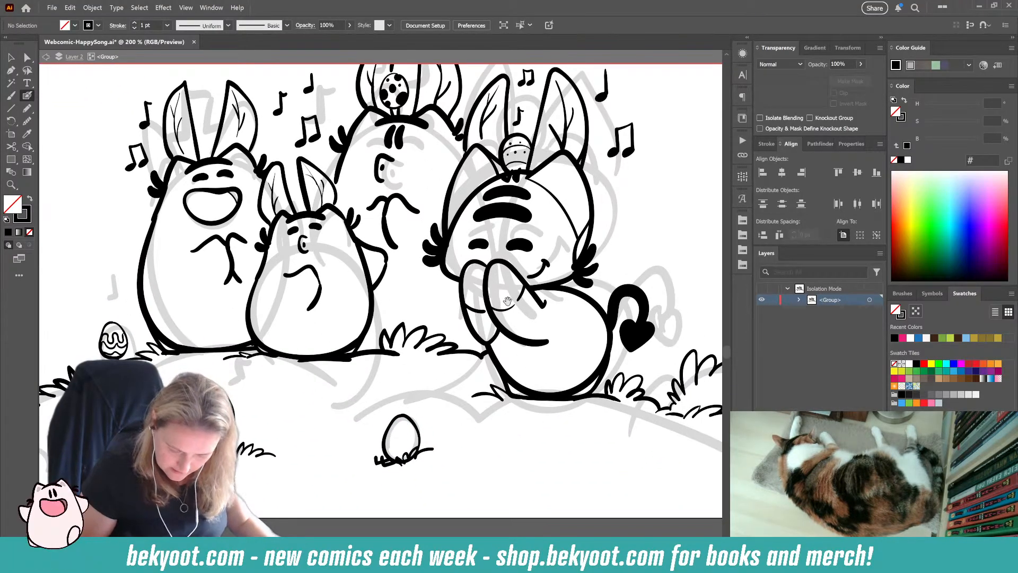
pyautogui.moveTo(507, 301); pyautogui.dragTo(318, 512)
pyautogui.moveTo(479, 239)
pyautogui.mouseDown()
pyautogui.moveTo(487, 387)
pyautogui.moveTo(710, 348)
pyautogui.mouseUp()
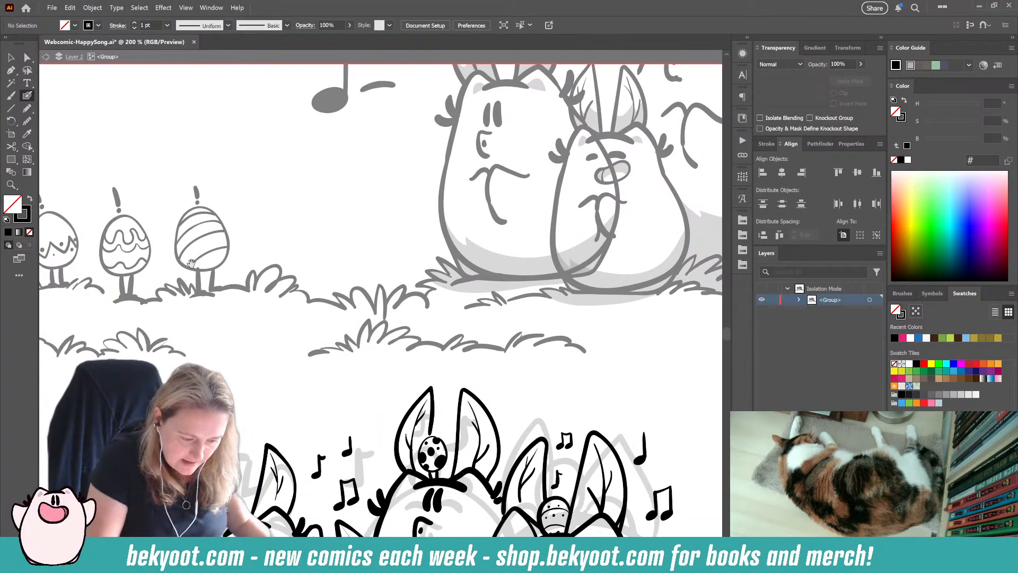
pyautogui.moveTo(385, 523); pyautogui.dragTo(358, 297)
pyautogui.moveTo(361, 335); pyautogui.dragTo(328, 210)
pyautogui.moveTo(371, 452); pyautogui.dragTo(349, 404)
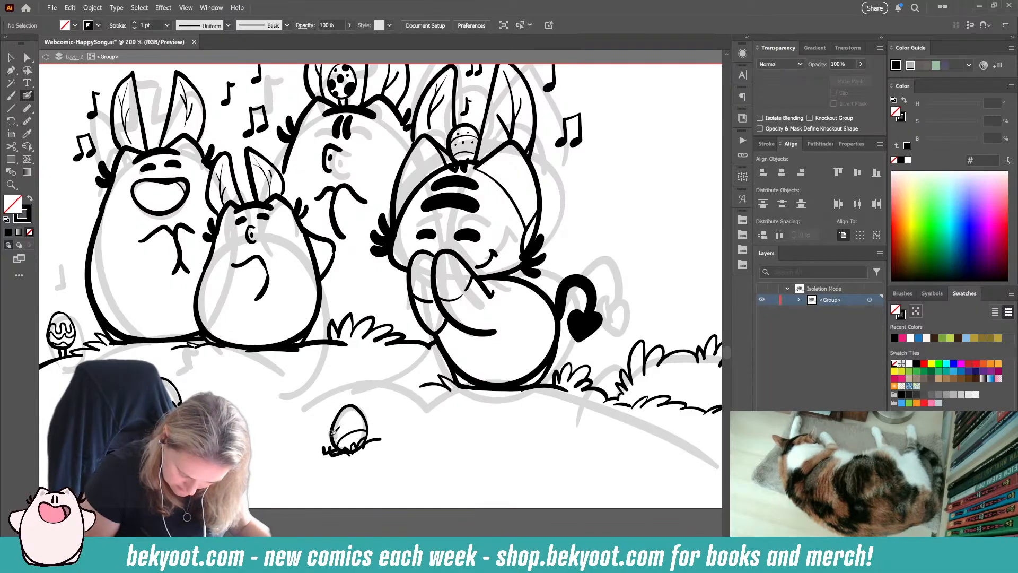
pyautogui.moveTo(332, 427)
pyautogui.mouseDown()
pyautogui.moveTo(365, 419)
pyautogui.moveTo(342, 411)
pyautogui.mouseUp()
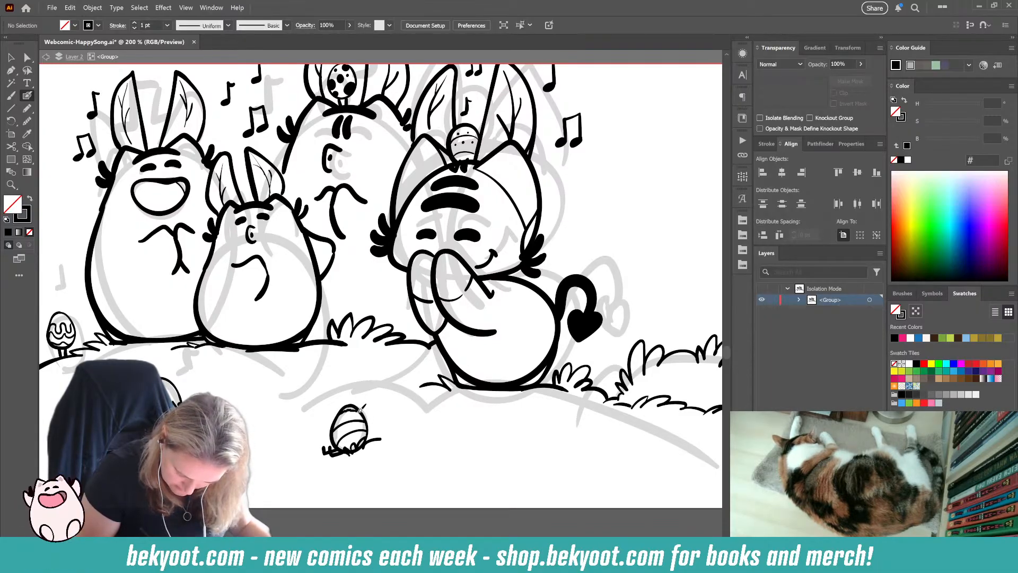
# Step: Rework the grass blades overlapping the base of the striped foreground egg, clearing the overlap with its outline
pyautogui.moveTo(350, 446); pyautogui.dragTo(377, 440)
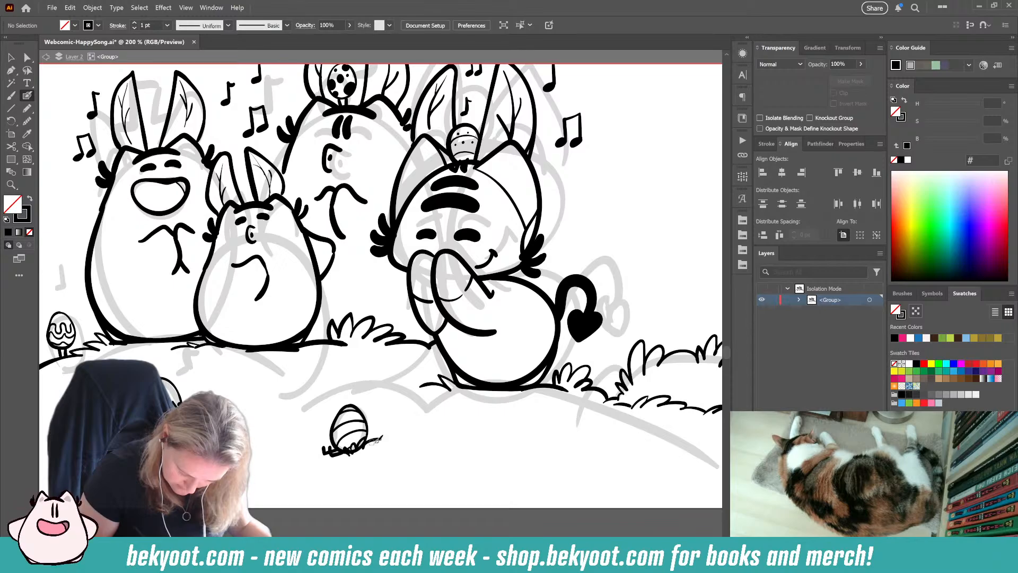
pyautogui.moveTo(339, 412)
pyautogui.mouseDown()
pyautogui.moveTo(365, 413)
pyautogui.moveTo(340, 409)
pyautogui.moveTo(365, 447)
pyautogui.mouseUp()
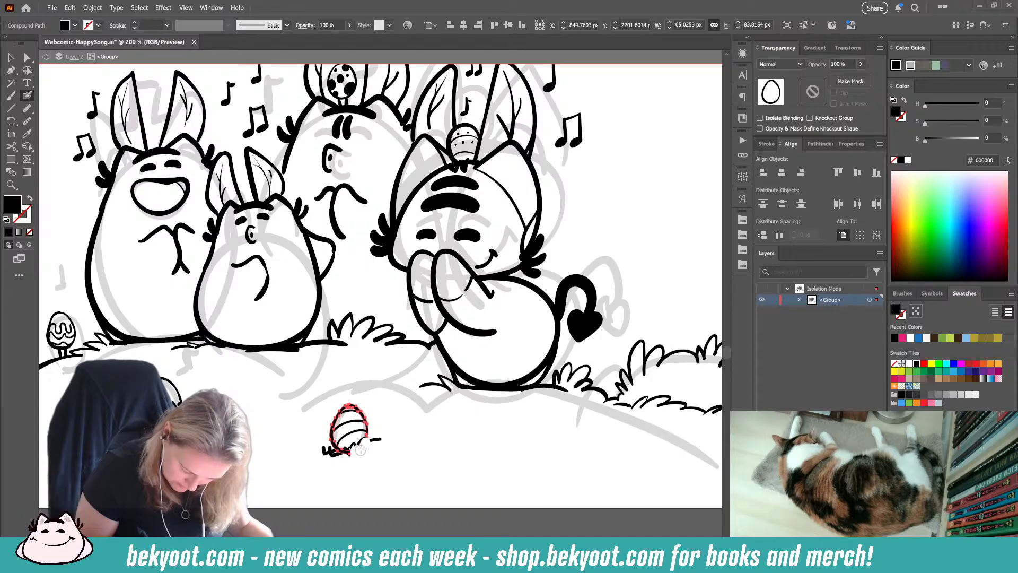
pyautogui.moveTo(346, 460); pyautogui.dragTo(348, 457)
pyautogui.keyDown('ctrl'); pyautogui.click(369, 478); pyautogui.keyUp('ctrl')
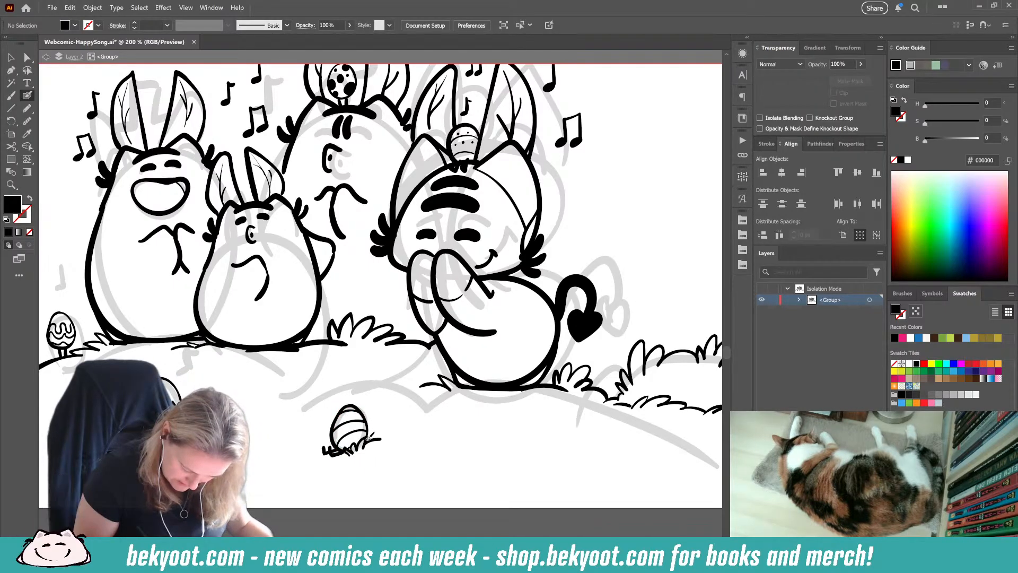
# Step: Restore no fill with a black stroke, and paint extra grass blades on both sides of the striped foreground egg
pyautogui.hotkey('shift', 'x')
pyautogui.moveTo(372, 460); pyautogui.dragTo(385, 459)
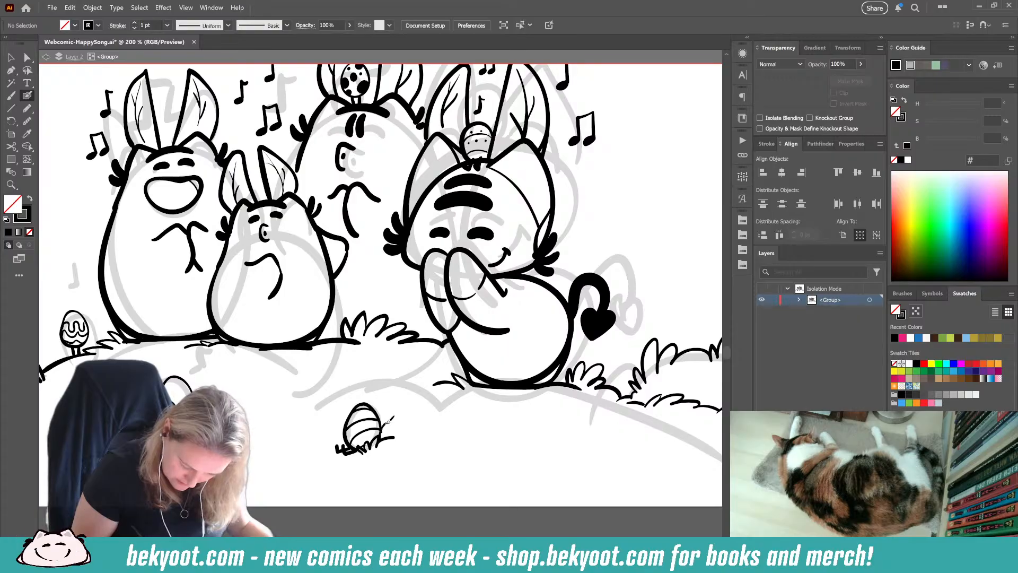
pyautogui.moveTo(389, 421)
pyautogui.mouseDown()
pyautogui.moveTo(401, 424)
pyautogui.moveTo(340, 427)
pyautogui.moveTo(312, 447)
pyautogui.mouseUp()
pyautogui.moveTo(343, 487); pyautogui.dragTo(398, 492)
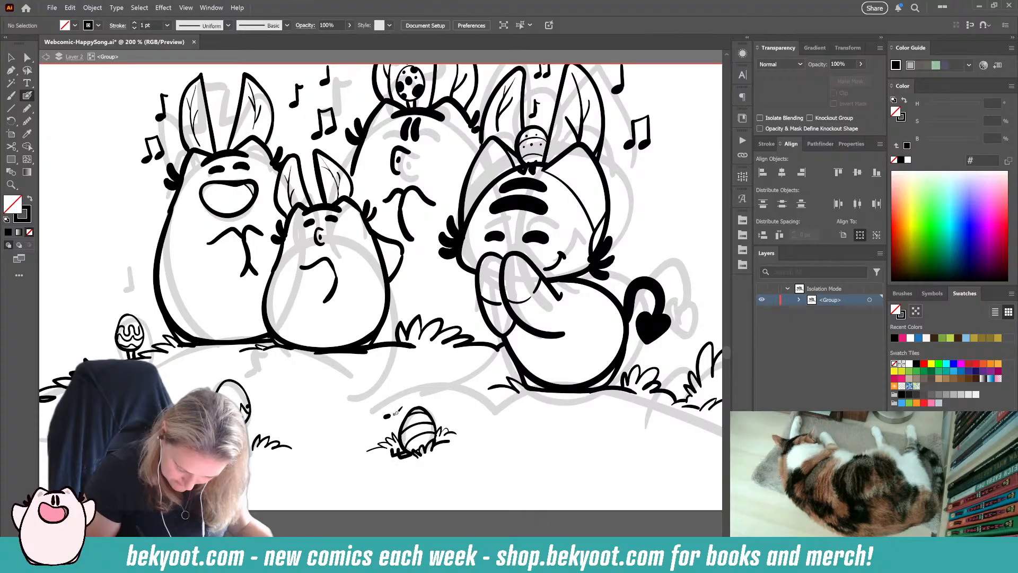
# Step: Paint a small beamed note and two single notes above the striped foreground egg, grouping the strokes of the beamed and outer single notes
pyautogui.moveTo(388, 416)
pyautogui.mouseDown()
pyautogui.moveTo(392, 395)
pyautogui.moveTo(398, 414)
pyautogui.moveTo(417, 387)
pyautogui.moveTo(434, 390)
pyautogui.mouseUp()
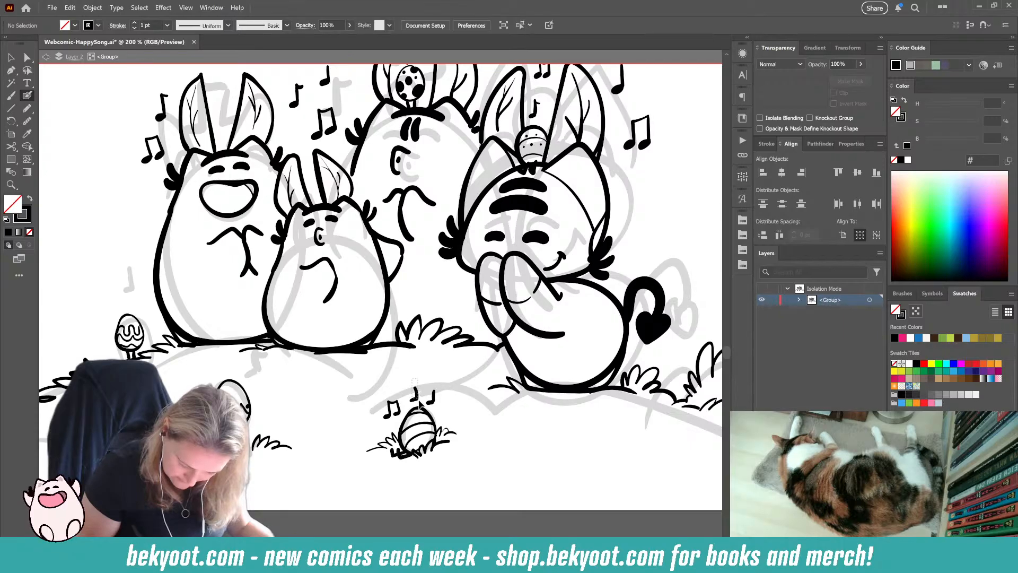
pyautogui.keyDown('ctrl'); pyautogui.click(415, 399); pyautogui.keyUp('ctrl')
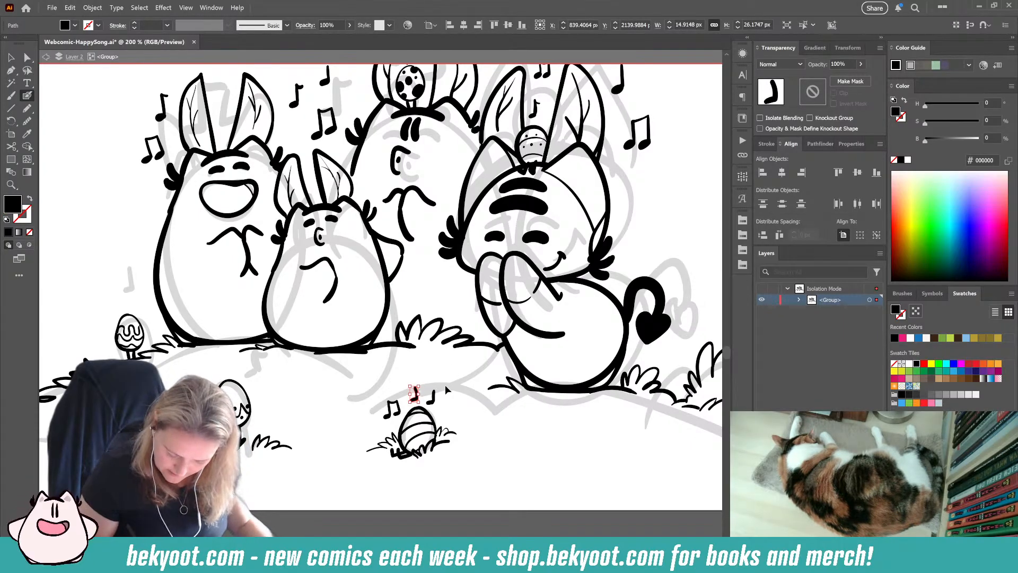
pyautogui.moveTo(441, 393); pyautogui.dragTo(432, 408)
pyautogui.hotkey('ctrl', 'g')
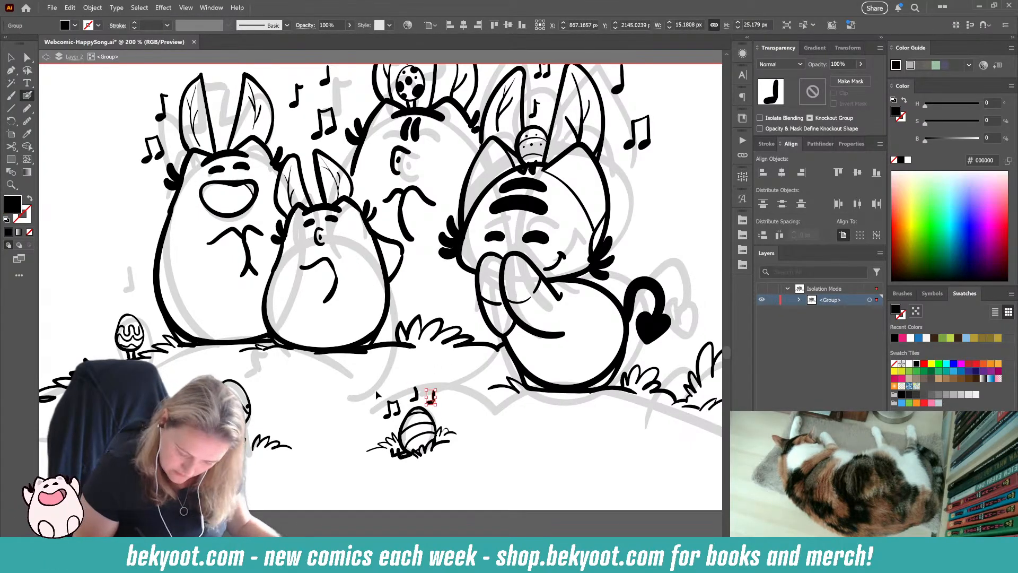
pyautogui.moveTo(376, 389); pyautogui.dragTo(401, 419)
pyautogui.hotkey('ctrl', 'g')
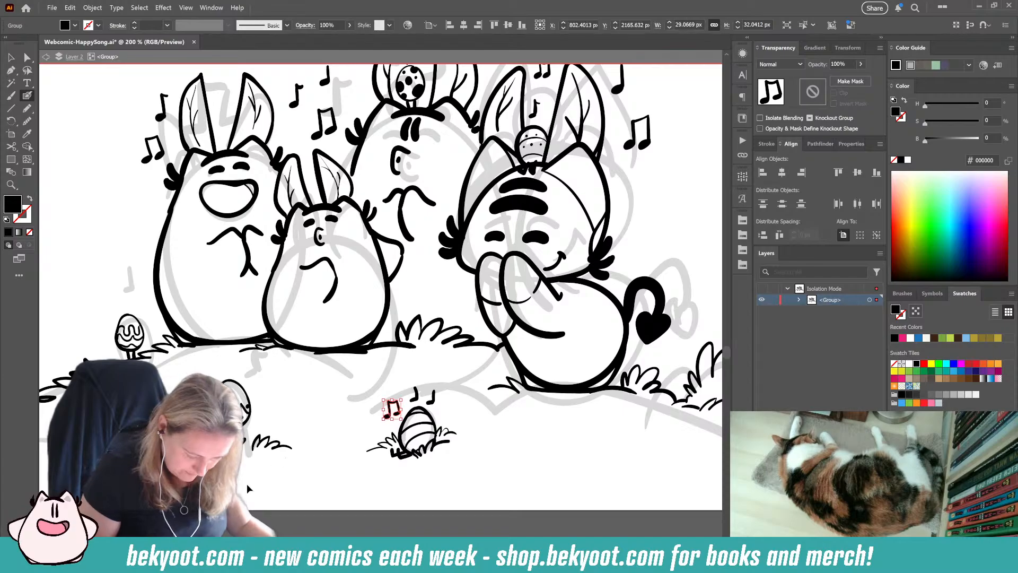
# Step: Paint three small single music notes beside the zigzag-patterned foreground egg with no fill and a black stroke, grouping the strokes of a note
pyautogui.keyDown('ctrl'); pyautogui.click(263, 477); pyautogui.keyUp('ctrl')
pyautogui.moveTo(264, 477); pyautogui.dragTo(321, 468)
pyautogui.hotkey('shift', 'x')
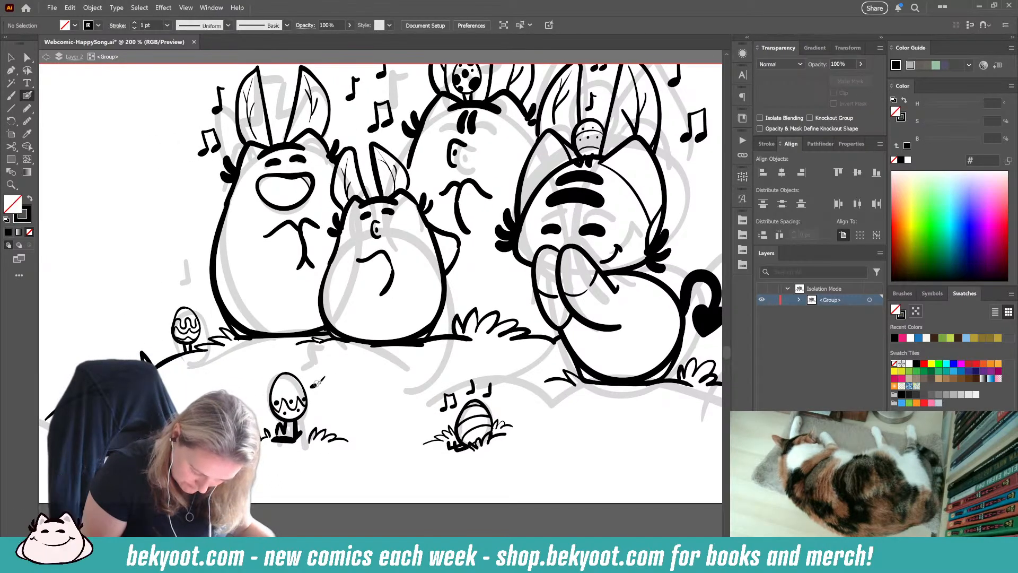
pyautogui.moveTo(317, 371)
pyautogui.mouseDown()
pyautogui.moveTo(325, 399)
pyautogui.moveTo(309, 371)
pyautogui.moveTo(325, 391)
pyautogui.mouseUp()
pyautogui.hotkey('ctrl', 'g')
# Step: Nudge the uppermost note beside the zigzag-patterned foreground egg to even out its spacing from the neighbouring notes
pyautogui.press('v')
pyautogui.click(341, 427)
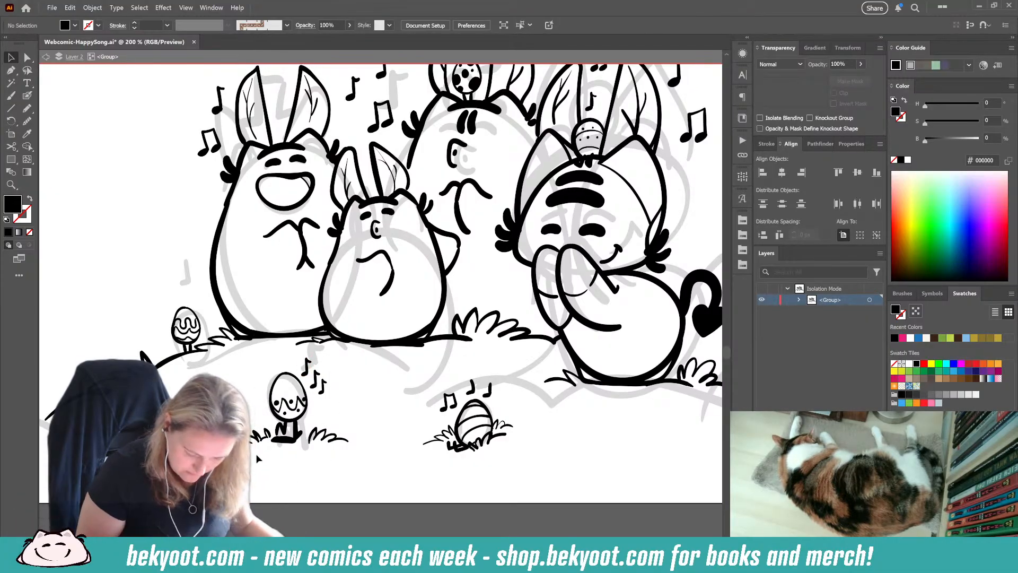
pyautogui.click(306, 366)
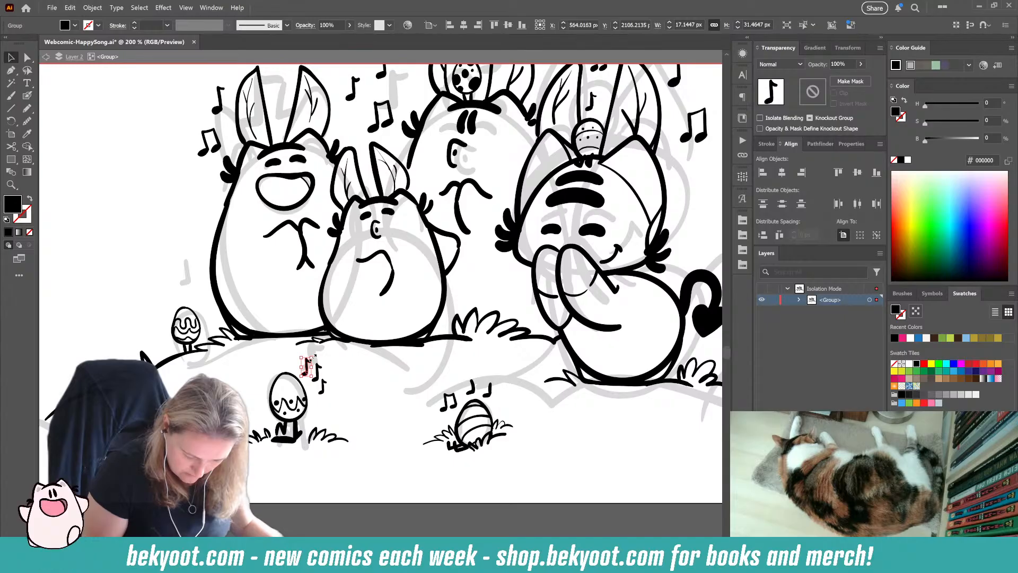
pyautogui.moveTo(312, 358); pyautogui.dragTo(310, 361)
pyautogui.click(332, 386)
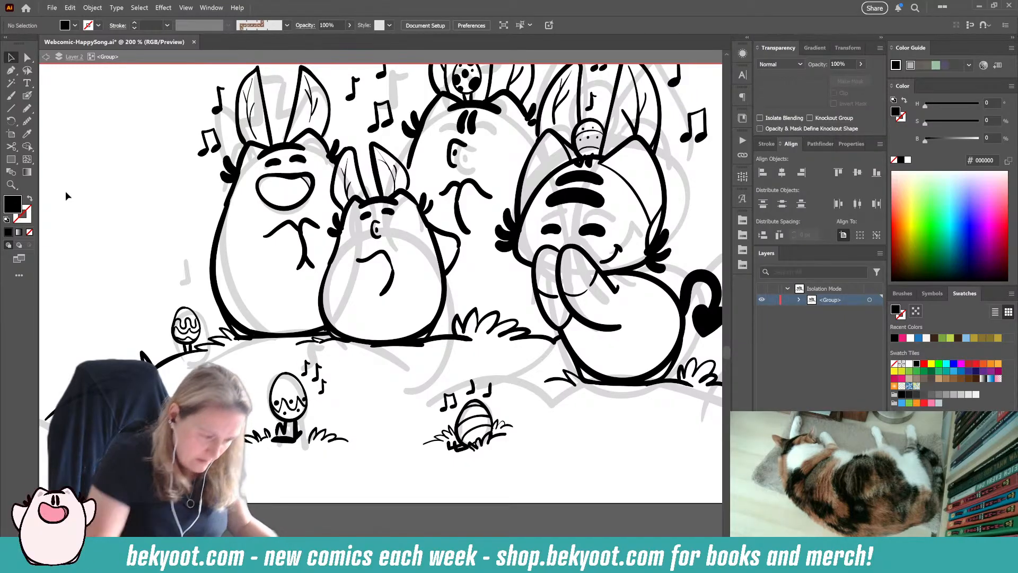
# Step: Restore no fill with a black stroke, and paint small solid hearts around the zigzag and striped foreground eggs
pyautogui.hotkey('shift', 'b')
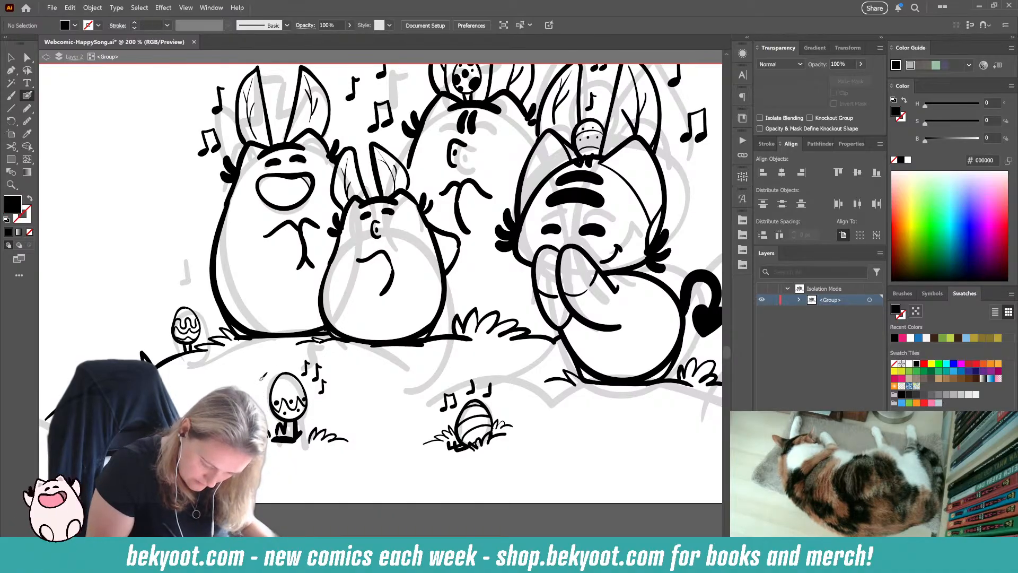
pyautogui.hotkey('shift', 'x')
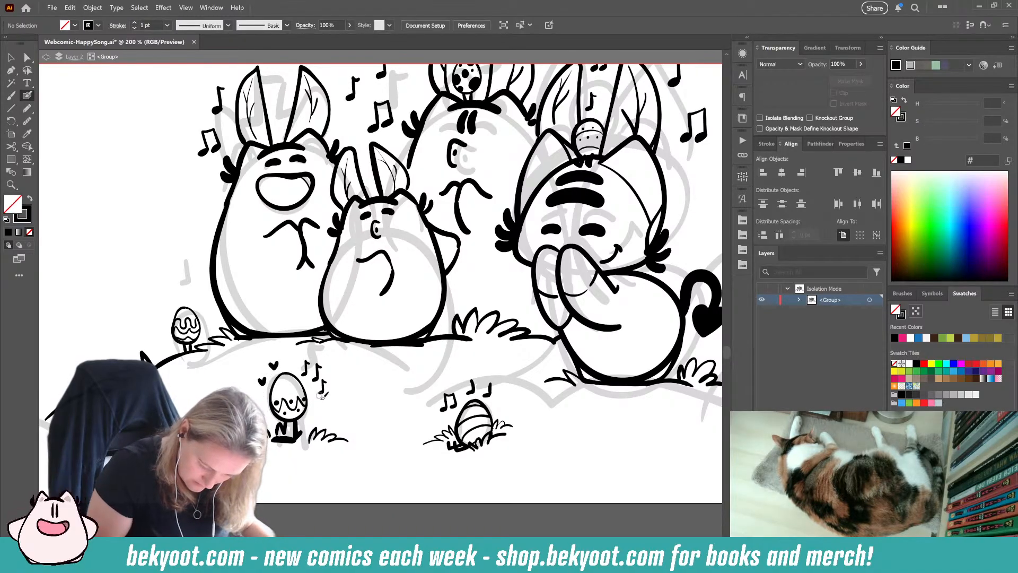
pyautogui.moveTo(317, 398); pyautogui.dragTo(324, 400)
pyautogui.moveTo(459, 383)
pyautogui.mouseDown()
pyautogui.moveTo(485, 372)
pyautogui.moveTo(498, 407)
pyautogui.mouseUp()
pyautogui.moveTo(498, 407); pyautogui.dragTo(502, 402)
# Step: Surround the small wavy-patterned egg behind the leftmost character with a heart, a beamed note and a single note
pyautogui.moveTo(354, 423); pyautogui.dragTo(404, 499)
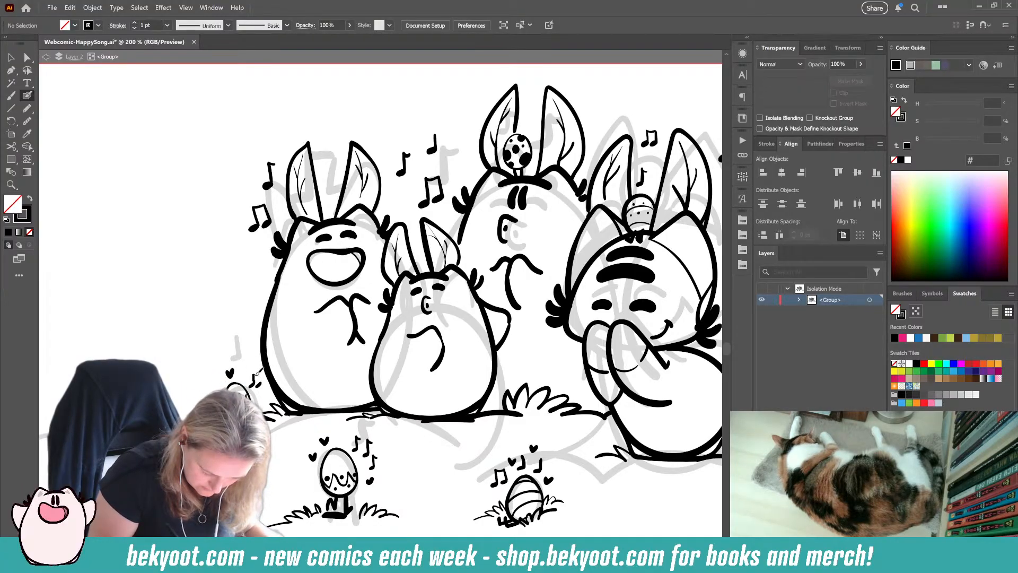
pyautogui.click(256, 378)
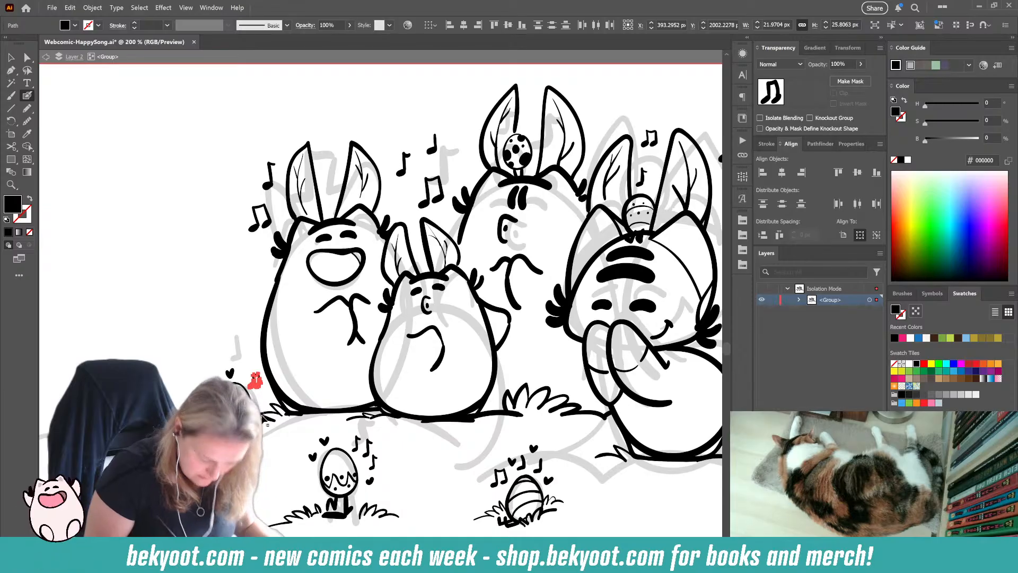
pyautogui.hotkey('ctrl', 'shift', 'a')
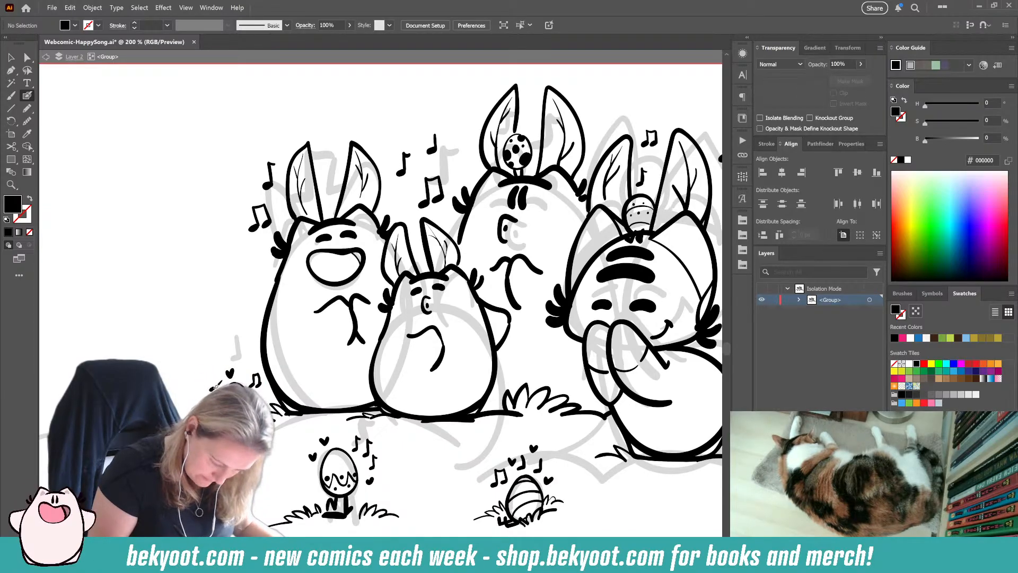
pyautogui.hotkey('shift', 'x')
pyautogui.moveTo(204, 371); pyautogui.dragTo(218, 389)
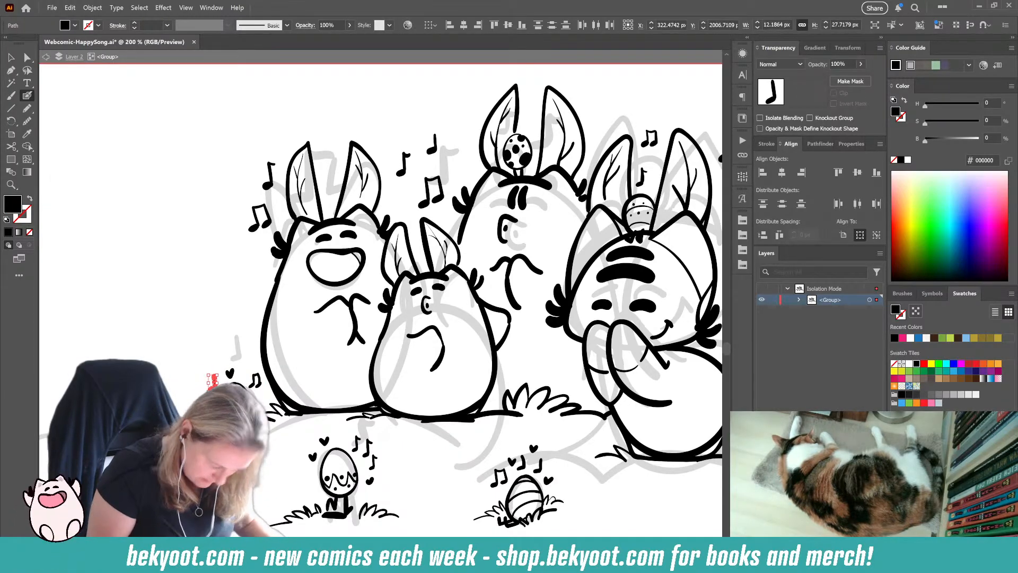
pyautogui.hotkey('ctrl', 'shift', 'a')
# Step: Paint small black hearts among the music notes on both sides of the leftmost singing character's ears
pyautogui.moveTo(409, 427); pyautogui.dragTo(383, 472)
pyautogui.moveTo(218, 293); pyautogui.dragTo(222, 290)
pyautogui.hotkey('shift', 'x')
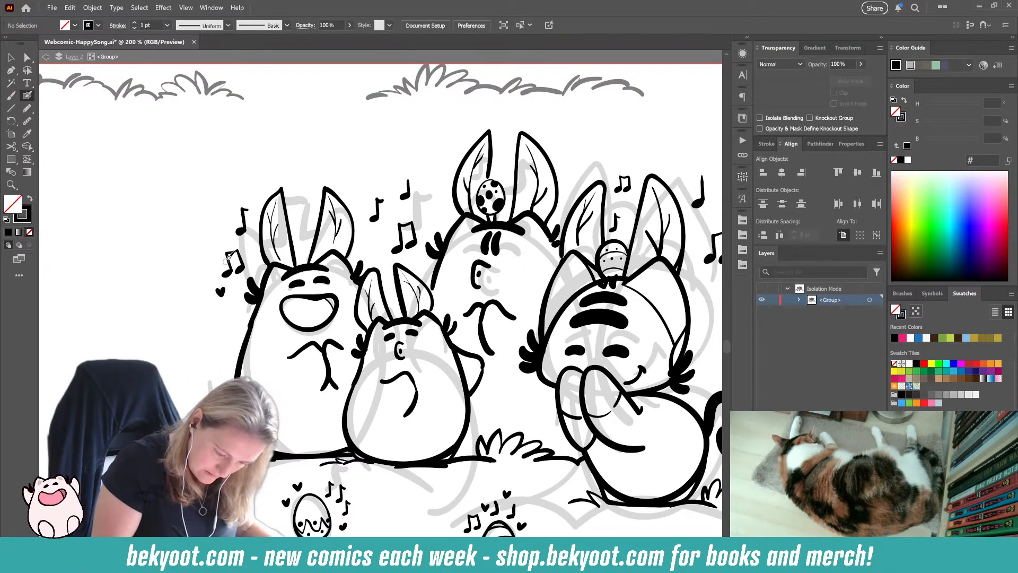
pyautogui.moveTo(254, 189); pyautogui.dragTo(258, 184)
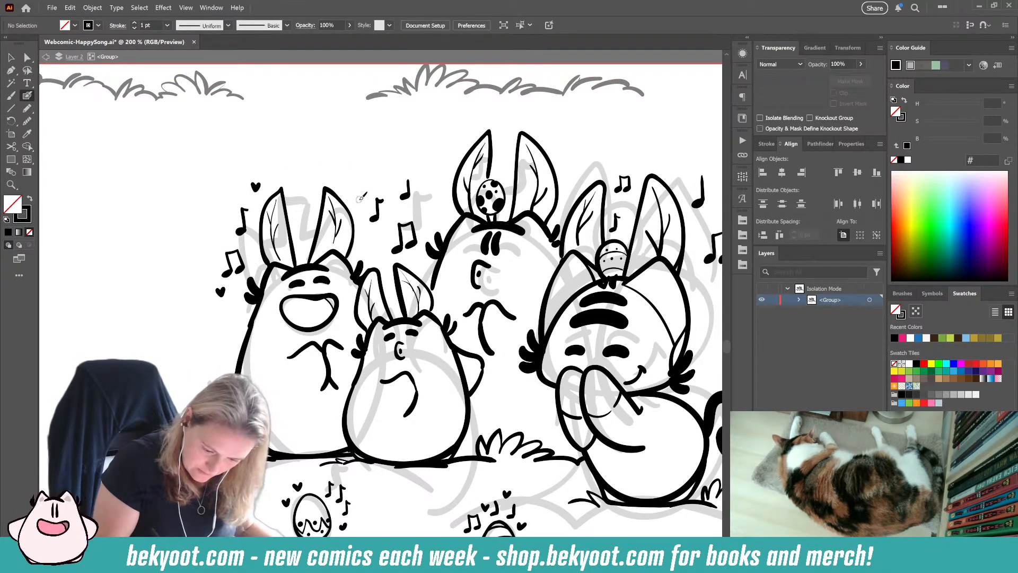
pyautogui.moveTo(360, 203); pyautogui.dragTo(364, 199)
pyautogui.moveTo(377, 257); pyautogui.dragTo(381, 252)
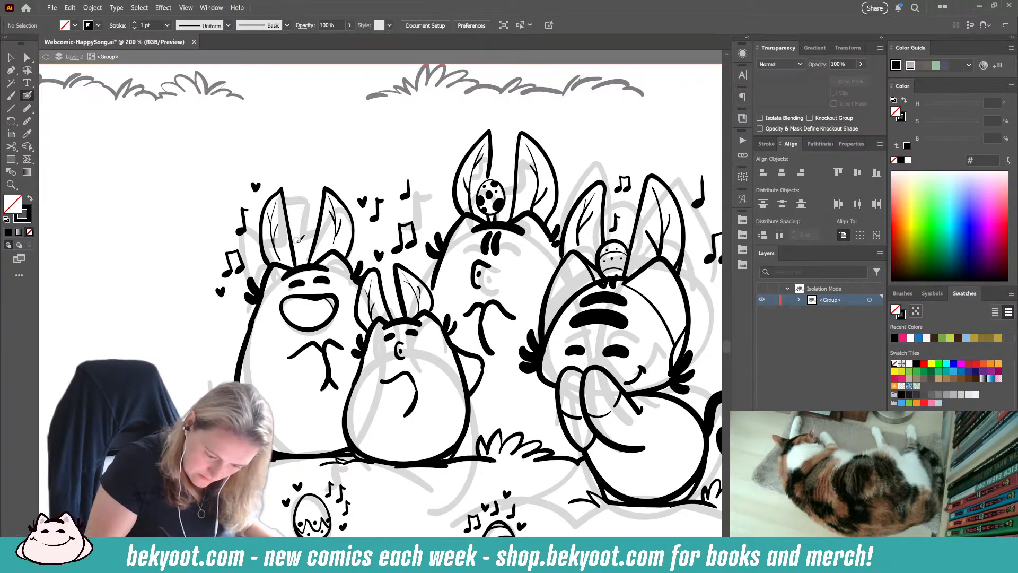
# Step: Paint a small egg between the leftmost character's ears, replacing its first decoration with vertical stripes
pyautogui.moveTo(307, 253)
pyautogui.mouseDown()
pyautogui.moveTo(304, 222)
pyautogui.moveTo(316, 229)
pyautogui.moveTo(305, 254)
pyautogui.mouseUp()
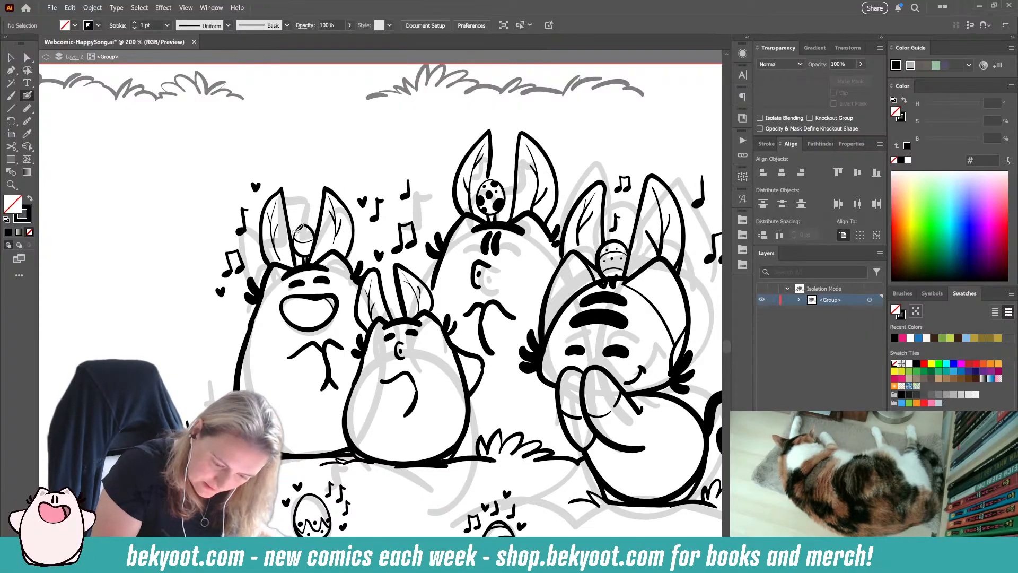
pyautogui.hotkey('ctrl', 'z')
pyautogui.hotkey('ctrl', 'z')
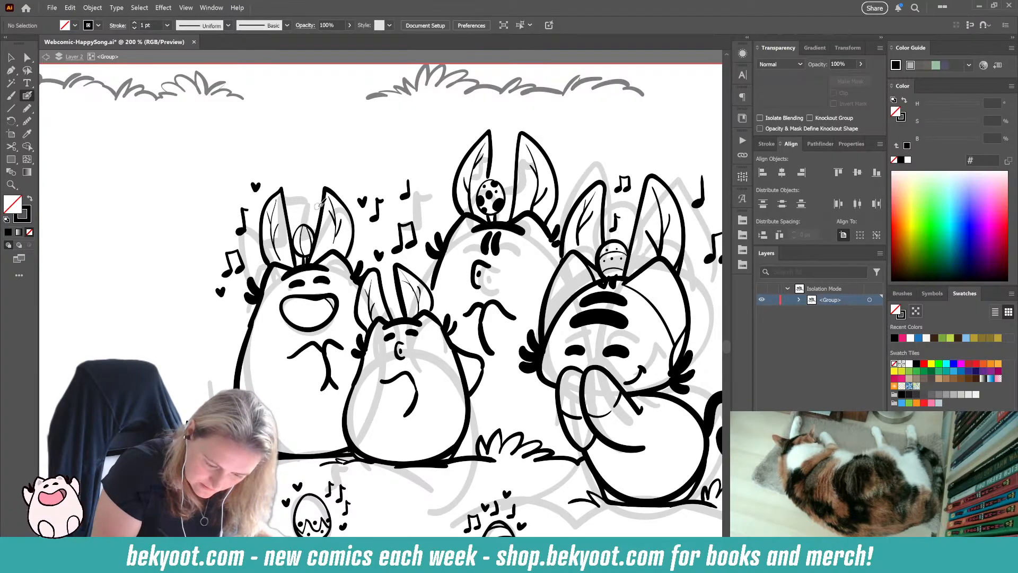
# Step: Paint a small beamed note above the leftmost character's head egg and a single note above the spotted head egg
pyautogui.moveTo(303, 213); pyautogui.dragTo(264, 145)
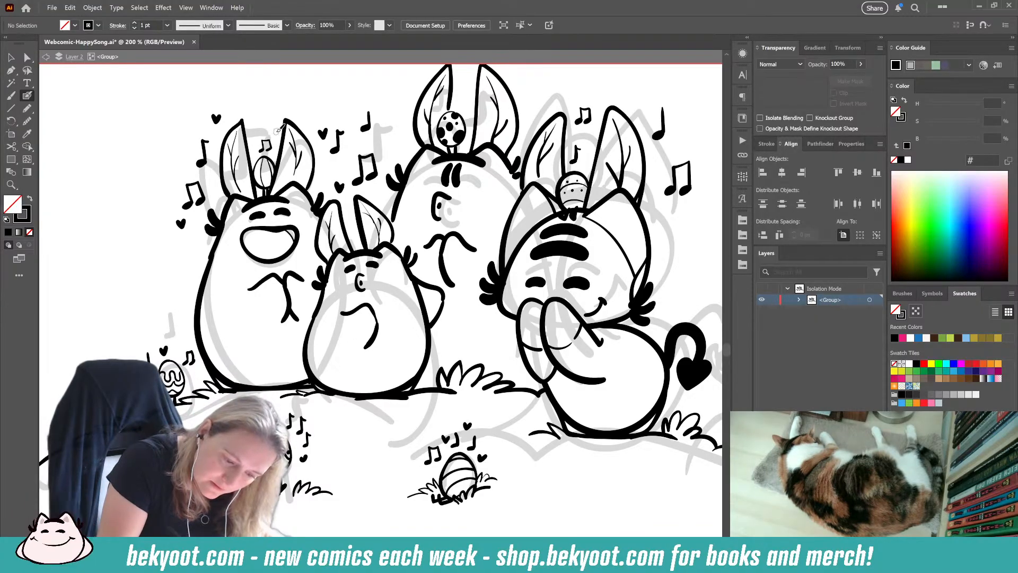
pyautogui.moveTo(398, 444); pyautogui.dragTo(365, 496)
pyautogui.moveTo(424, 157); pyautogui.dragTo(432, 143)
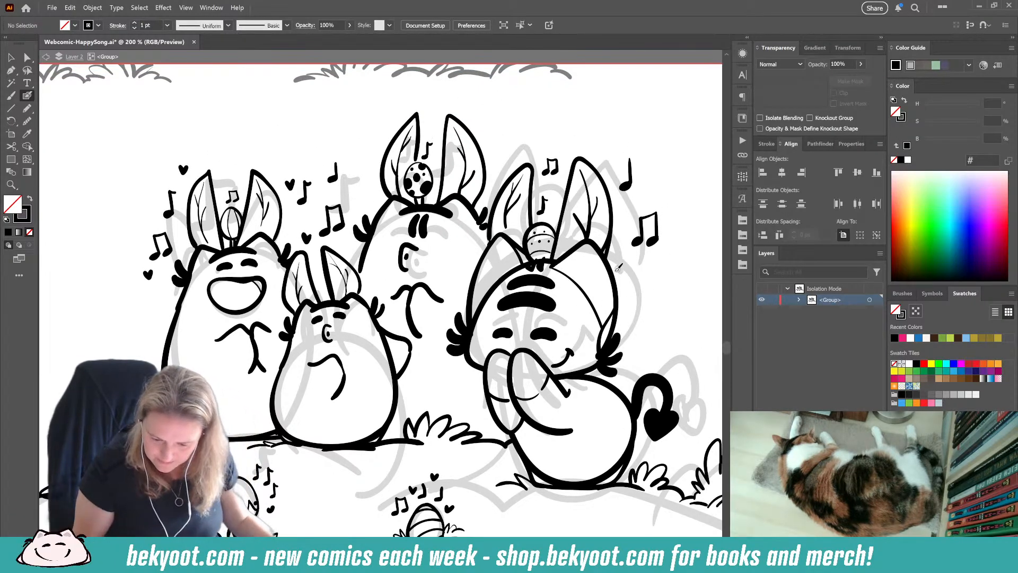
# Step: Paint a small egg with two legs and feet on top of the grassy mound behind the tailed character
pyautogui.moveTo(348, 434); pyautogui.dragTo(359, 349)
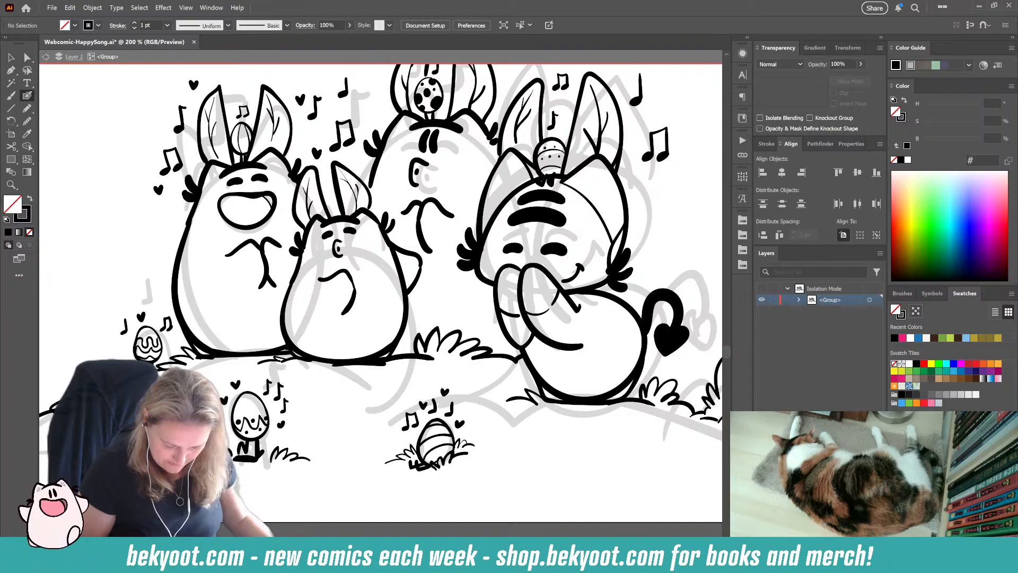
pyautogui.moveTo(357, 505); pyautogui.dragTo(290, 517)
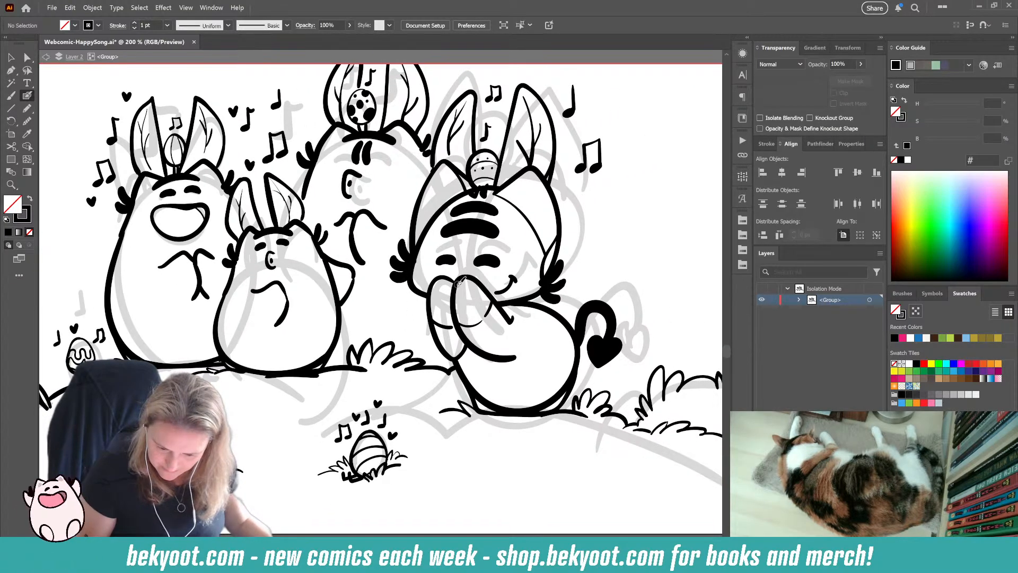
pyautogui.moveTo(597, 469); pyautogui.dragTo(480, 452)
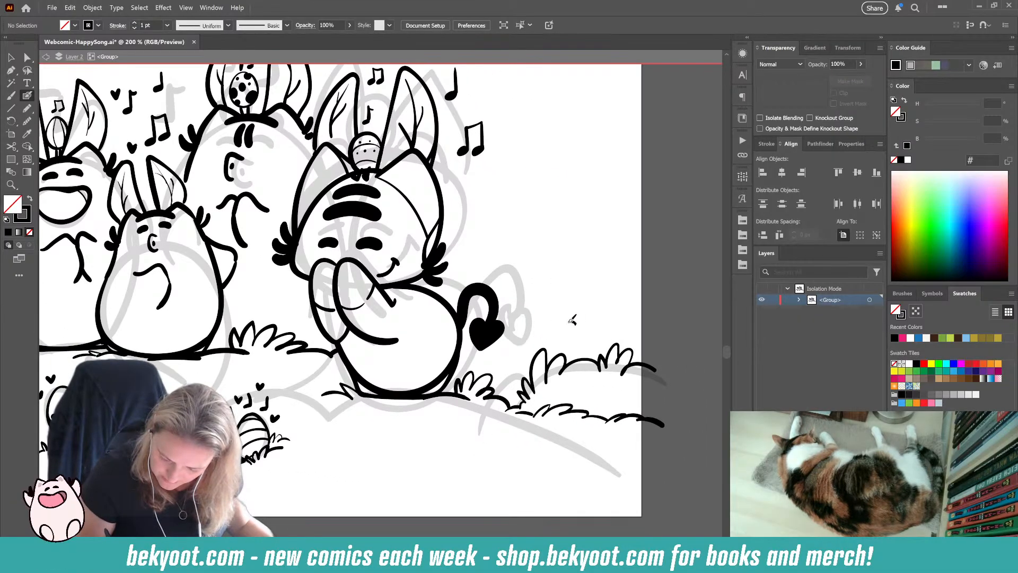
pyautogui.hotkey('ctrl', 'z')
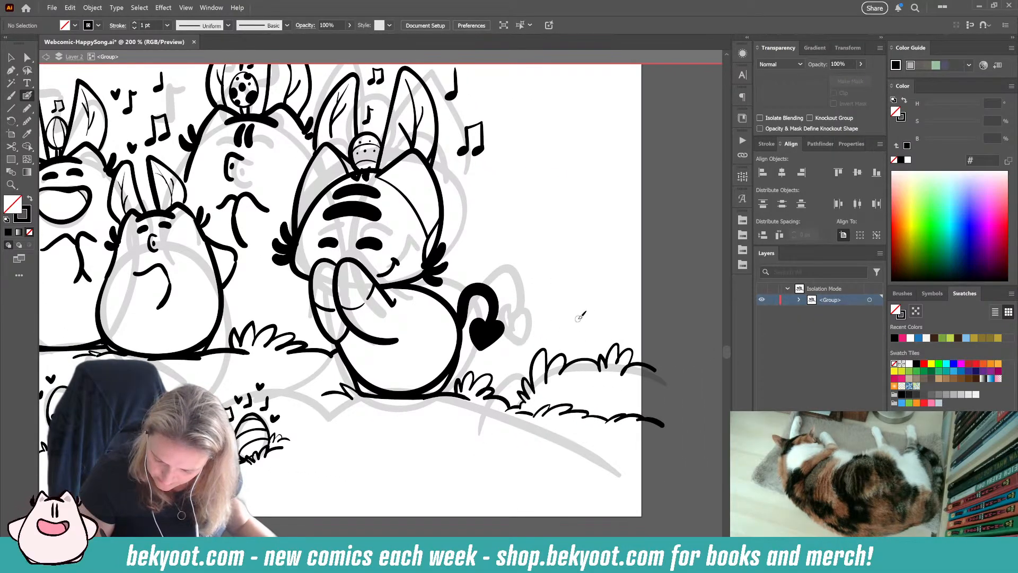
pyautogui.moveTo(577, 317); pyautogui.dragTo(563, 337)
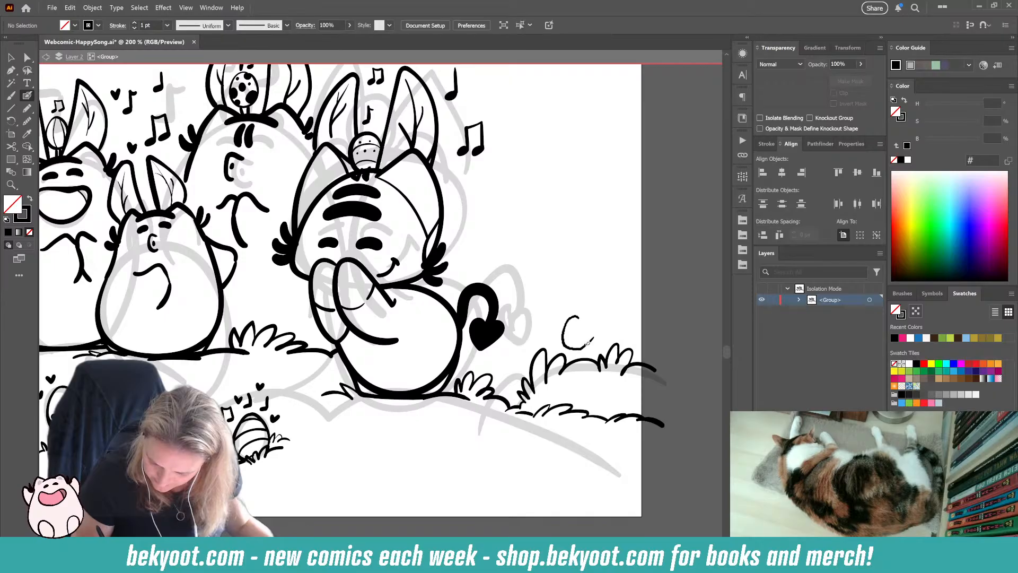
pyautogui.moveTo(579, 316)
pyautogui.mouseDown()
pyautogui.moveTo(586, 349)
pyautogui.moveTo(573, 357)
pyautogui.mouseUp()
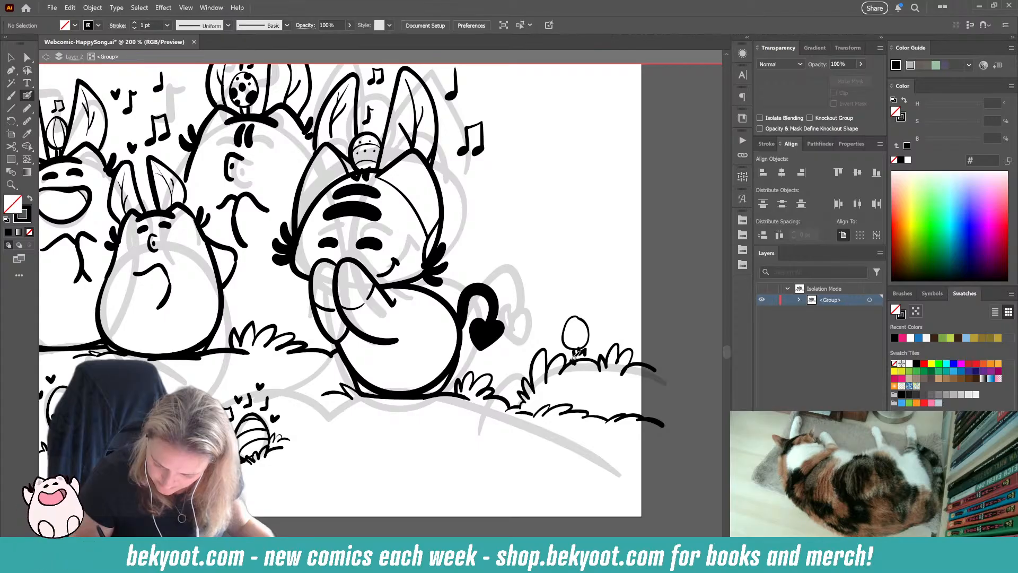
# Step: Smooth the outline of the egg standing on the grassy mound with the Smooth tool
pyautogui.keyDown('ctrl'); pyautogui.click(587, 321); pyautogui.keyUp('ctrl')
pyautogui.click(27, 121)
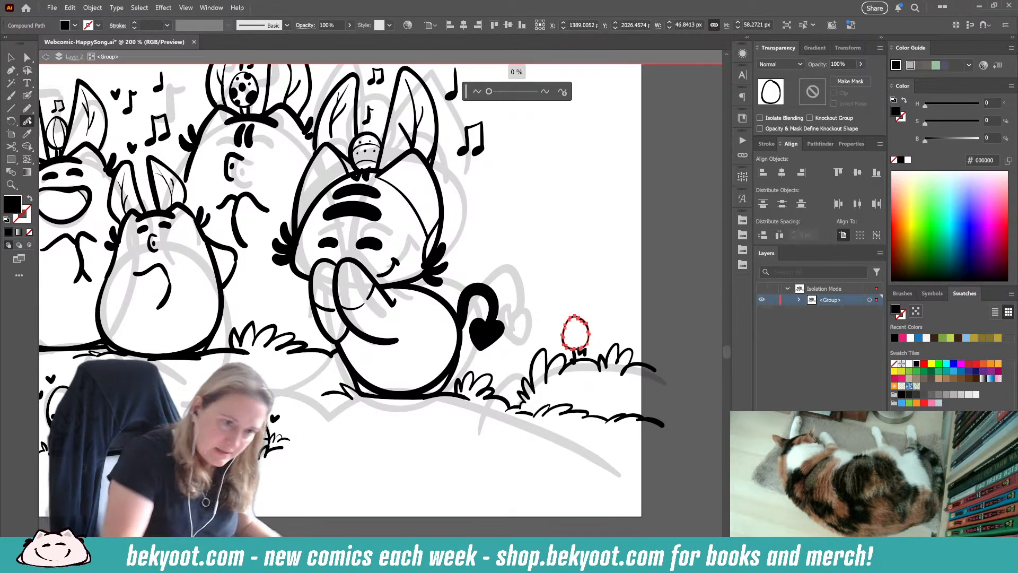
pyautogui.moveTo(567, 323); pyautogui.dragTo(588, 328)
pyautogui.hotkey('ctrl', 'shift', 'a')
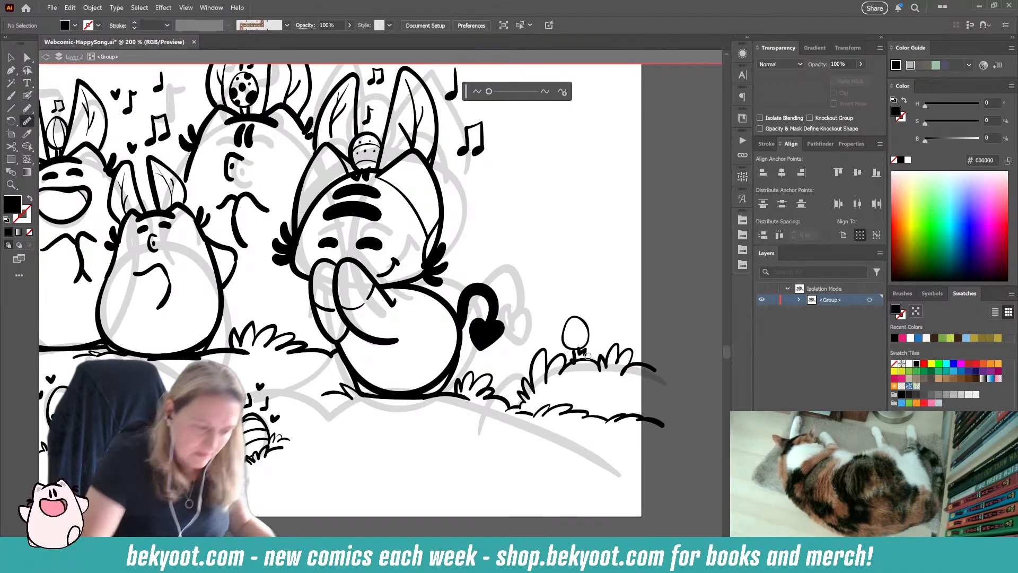
# Step: Trim the top of the mound egg's left leg where it overlaps the egg outline
pyautogui.click(28, 95)
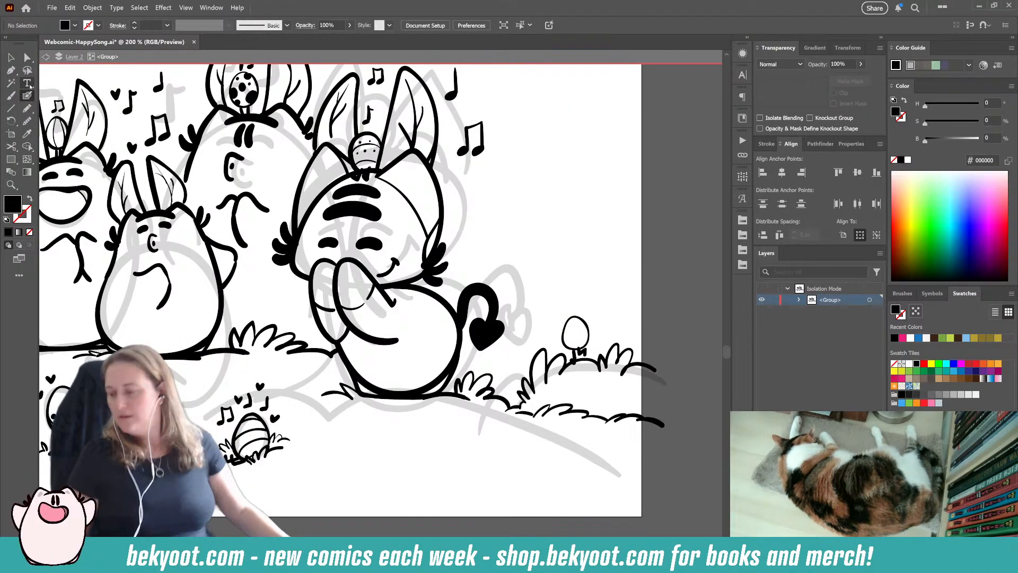
pyautogui.scroll(2, 611, 312)
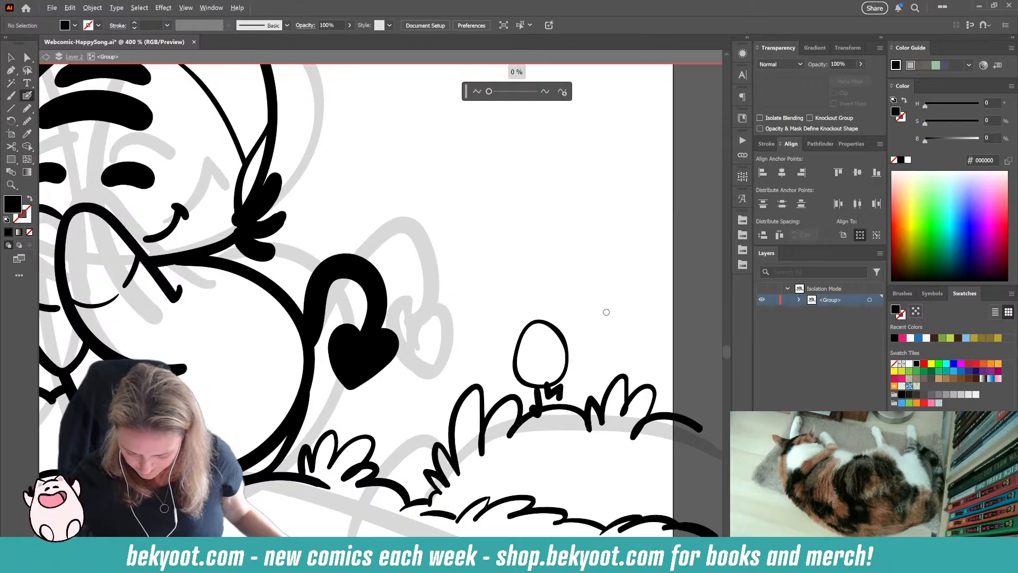
pyautogui.moveTo(537, 394); pyautogui.dragTo(539, 410)
pyautogui.keyDown('ctrl'); pyautogui.click(543, 434); pyautogui.keyUp('ctrl')
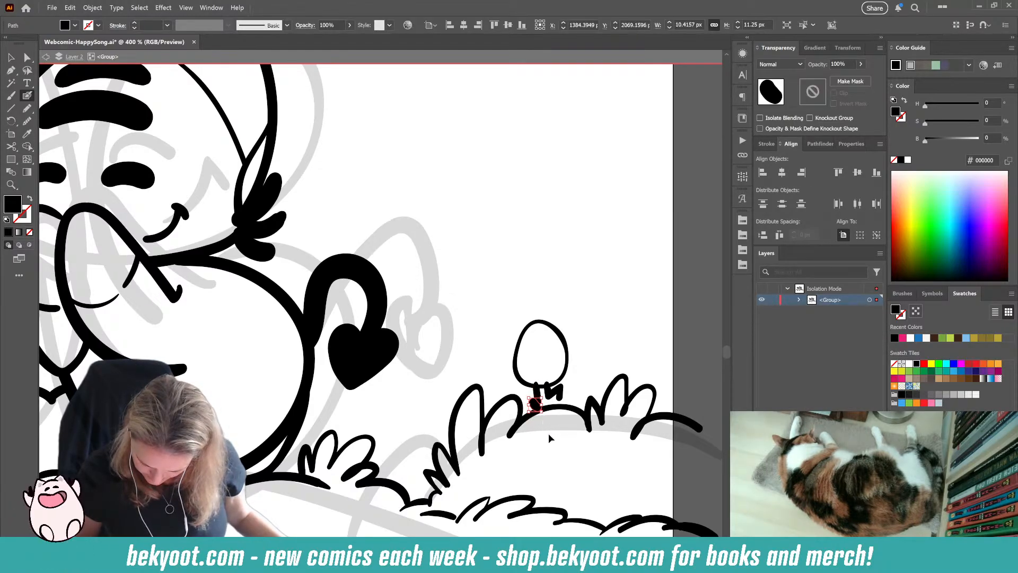
pyautogui.keyDown('ctrl'); pyautogui.click(549, 437); pyautogui.keyUp('ctrl')
pyautogui.keyDown('ctrl'); pyautogui.click(539, 396); pyautogui.keyUp('ctrl')
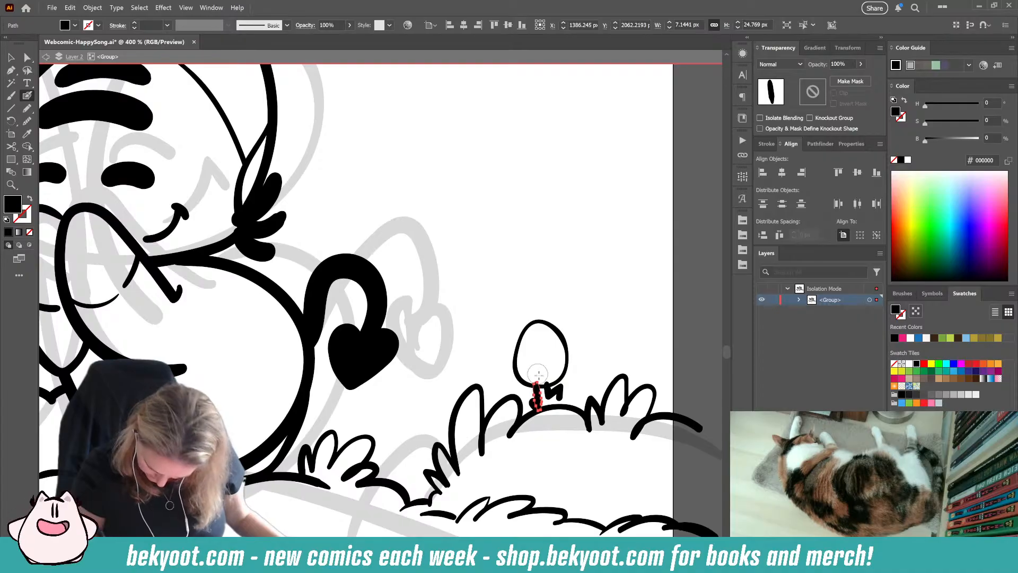
pyautogui.moveTo(538, 373); pyautogui.dragTo(541, 376)
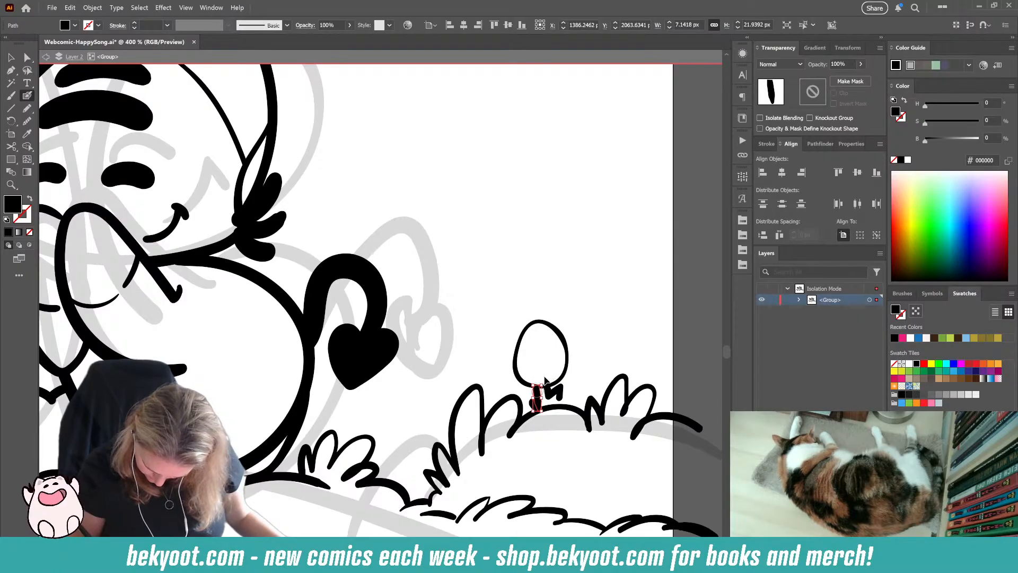
pyautogui.keyDown('ctrl'); pyautogui.click(603, 331); pyautogui.keyUp('ctrl')
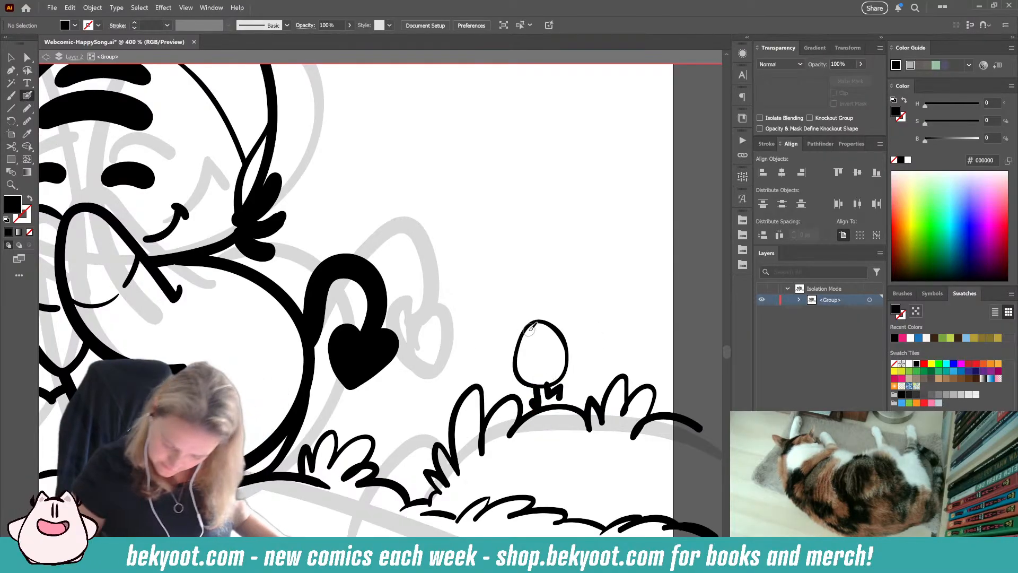
# Step: Decorate the mound egg with two scalloped bands, using no fill and a black stroke
pyautogui.moveTo(529, 330)
pyautogui.mouseDown()
pyautogui.moveTo(521, 345)
pyautogui.moveTo(548, 347)
pyautogui.moveTo(555, 335)
pyautogui.moveTo(563, 348)
pyautogui.moveTo(524, 347)
pyautogui.moveTo(563, 334)
pyautogui.mouseUp()
pyautogui.hotkey('shift', 'x')
pyautogui.hotkey('ctrl', 'z')
pyautogui.hotkey('shift', 'x')
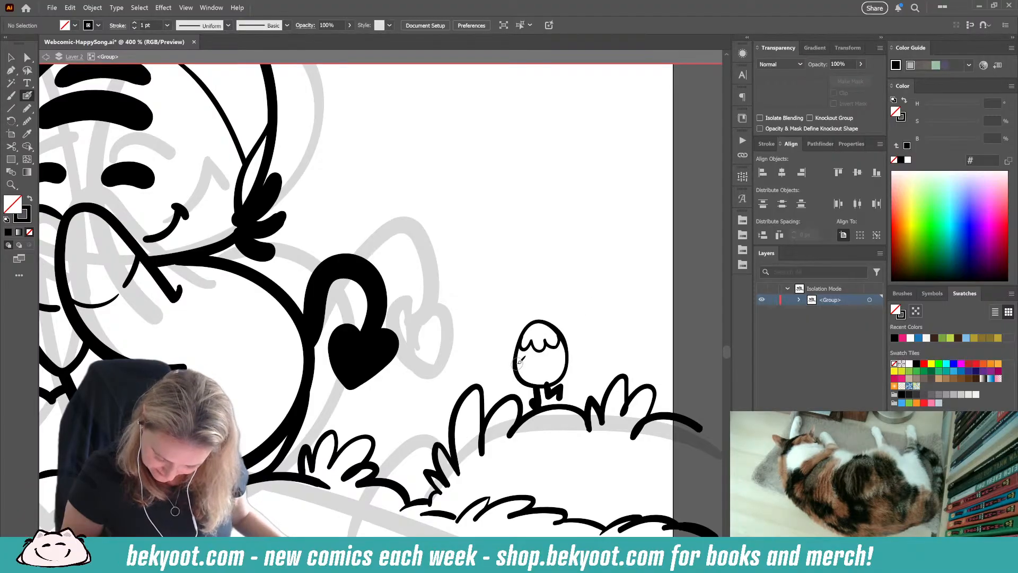
pyautogui.moveTo(525, 365); pyautogui.dragTo(565, 360)
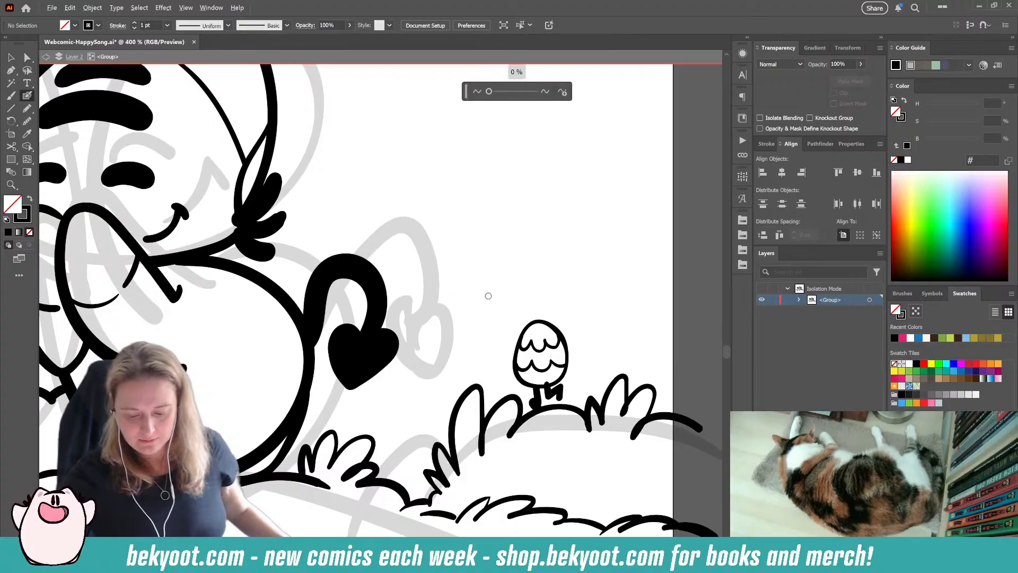
# Step: Paint a grass clump in the foreground beside the striped egg, and three small eggs with legs behind the grass below the mound
pyautogui.scroll(-3, 488, 296)
pyautogui.moveTo(330, 444)
pyautogui.mouseDown()
pyautogui.moveTo(520, 462)
pyautogui.moveTo(456, 437)
pyautogui.mouseUp()
pyautogui.moveTo(476, 395); pyautogui.dragTo(501, 381)
pyautogui.moveTo(494, 397)
pyautogui.mouseDown()
pyautogui.moveTo(513, 389)
pyautogui.moveTo(514, 399)
pyautogui.moveTo(474, 383)
pyautogui.moveTo(463, 391)
pyautogui.mouseUp()
pyautogui.moveTo(468, 397); pyautogui.dragTo(429, 398)
pyautogui.moveTo(514, 400)
pyautogui.mouseDown()
pyautogui.moveTo(557, 401)
pyautogui.moveTo(555, 338)
pyautogui.mouseUp()
pyautogui.hscroll(5, 582, 433)
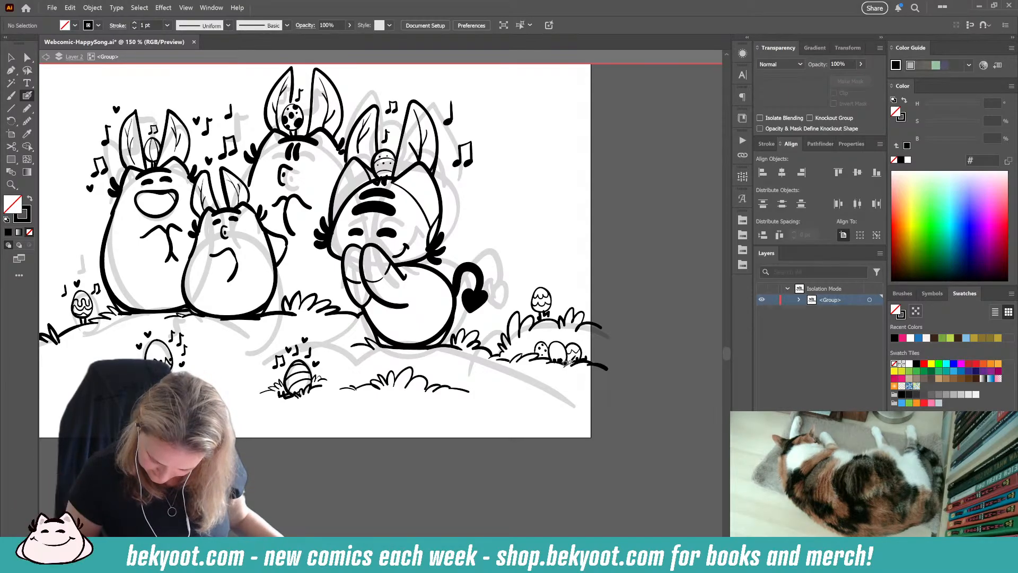
pyautogui.scroll(4, 552, 376)
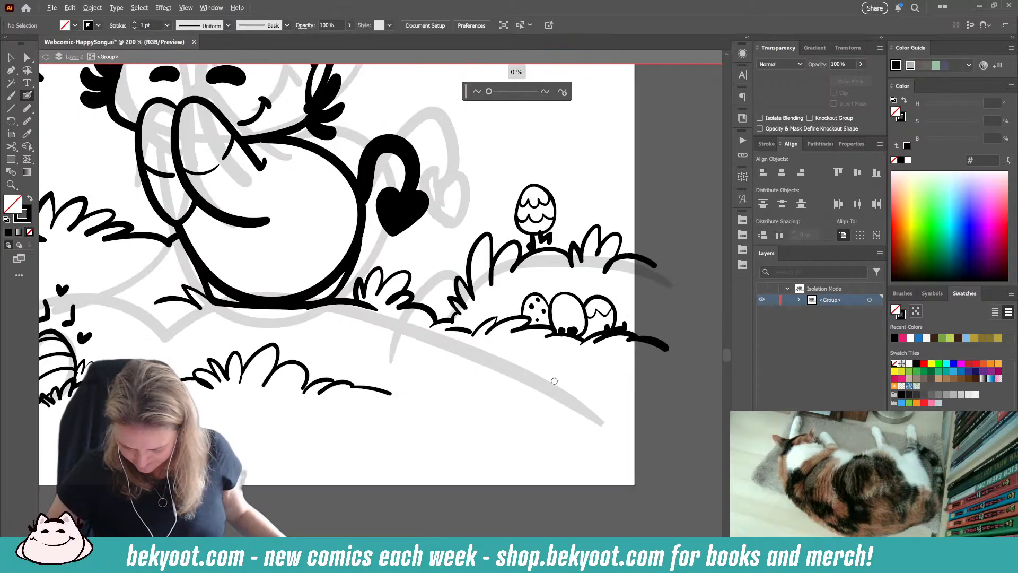
# Step: Fill the small gap between the middle small egg and the grass below the mound with black using the Pencil tool
pyautogui.moveTo(483, 408); pyautogui.dragTo(384, 426)
pyautogui.click(27, 108)
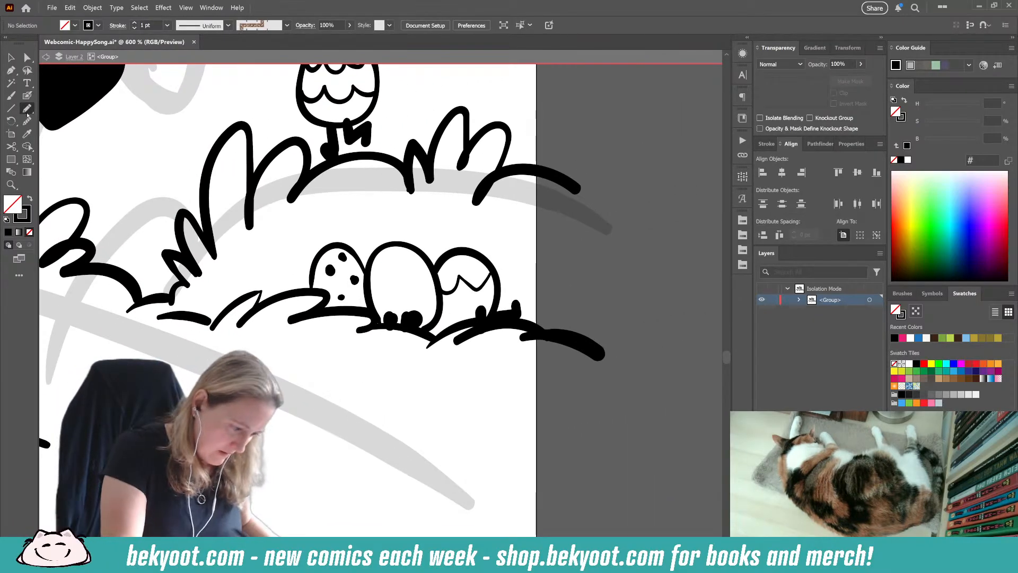
pyautogui.hotkey('shift', 'x')
pyautogui.moveTo(440, 310)
pyautogui.mouseDown()
pyautogui.moveTo(452, 327)
pyautogui.moveTo(438, 338)
pyautogui.moveTo(424, 332)
pyautogui.moveTo(441, 306)
pyautogui.mouseUp()
pyautogui.keyDown('ctrl'); pyautogui.click(466, 370); pyautogui.keyUp('ctrl')
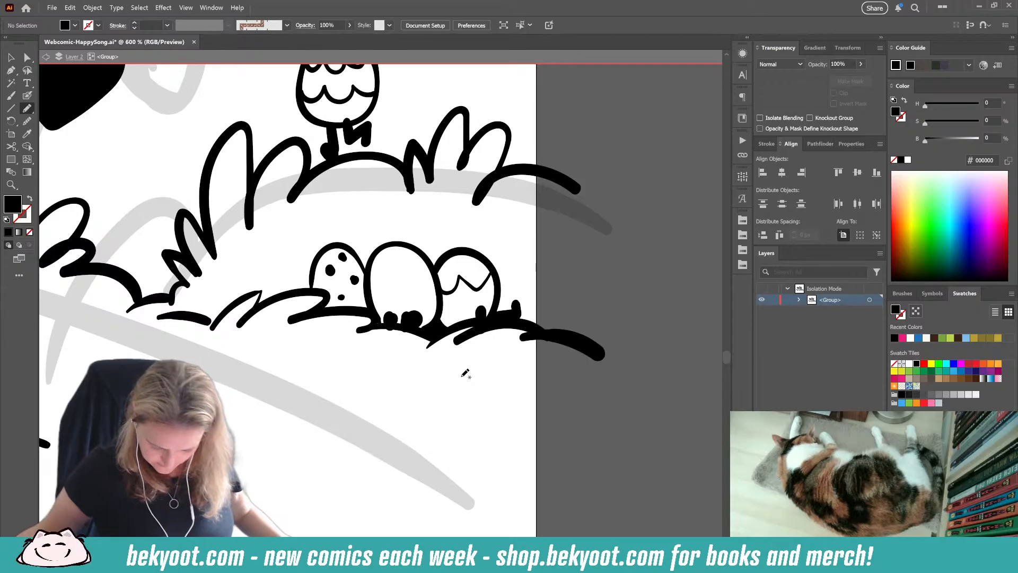
# Step: Paint two grass clumps sloping down from the panel's left edge toward the small scalloped egg with the Blob Brush
pyautogui.hotkey('ctrl', '-')
pyautogui.hotkey('ctrl', '-')
pyautogui.hotkey('ctrl', '-')
pyautogui.hotkey('ctrl', '-')
pyautogui.hotkey('ctrl', '-')
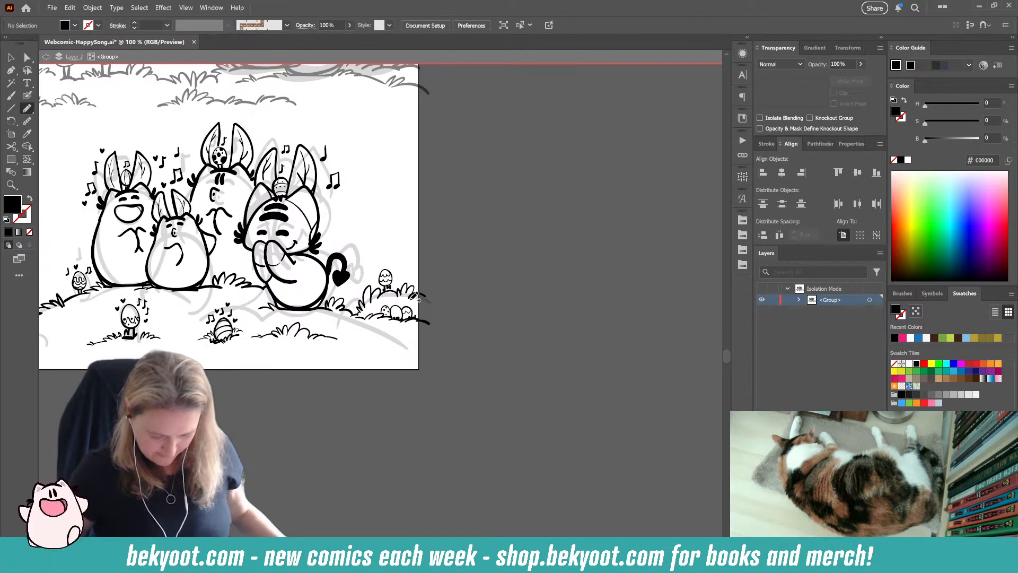
pyautogui.moveTo(246, 385); pyautogui.dragTo(389, 373)
pyautogui.moveTo(322, 399); pyautogui.dragTo(342, 443)
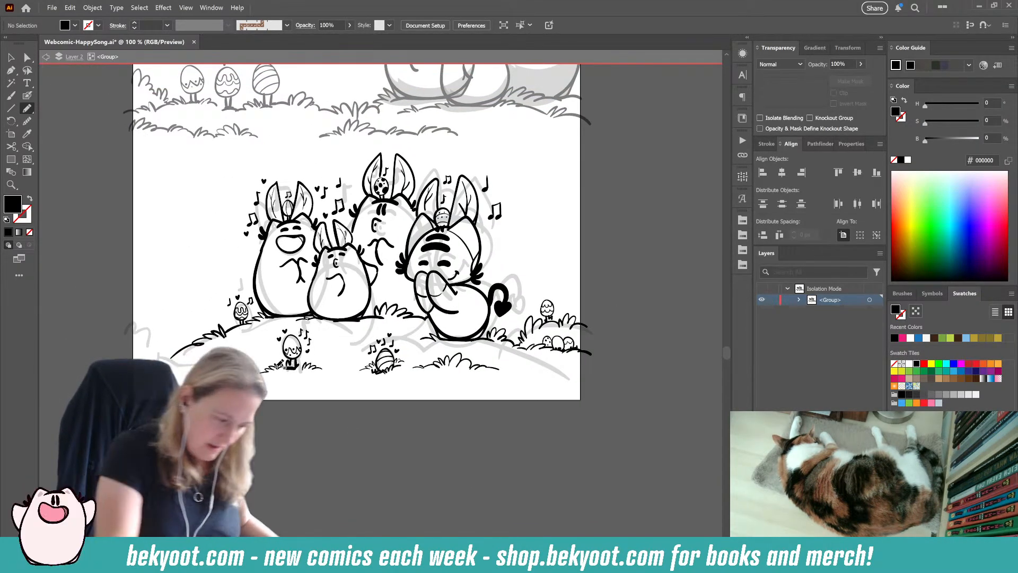
pyautogui.hotkey('shift', 'b')
pyautogui.moveTo(239, 436); pyautogui.dragTo(286, 435)
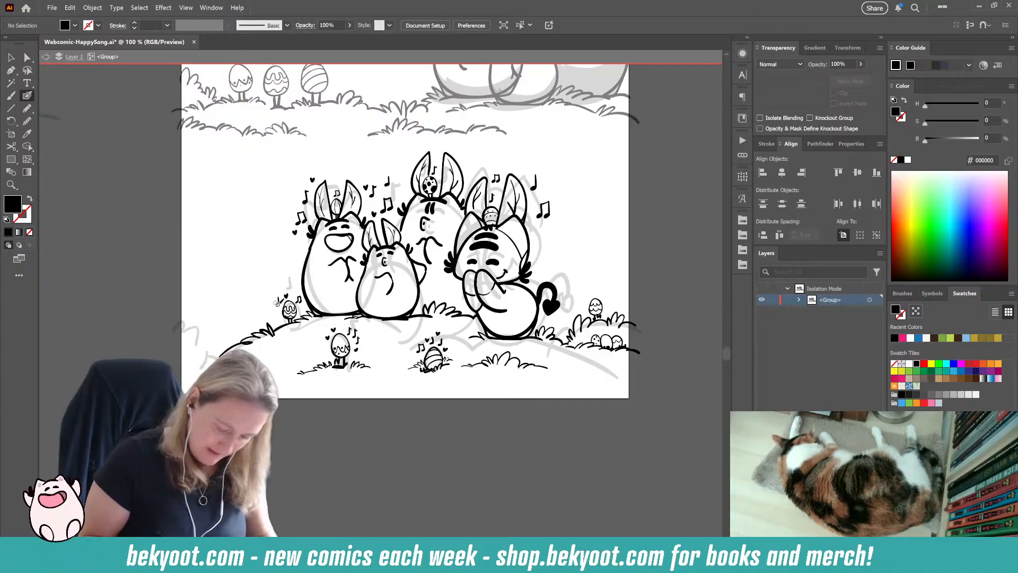
pyautogui.press('Return')
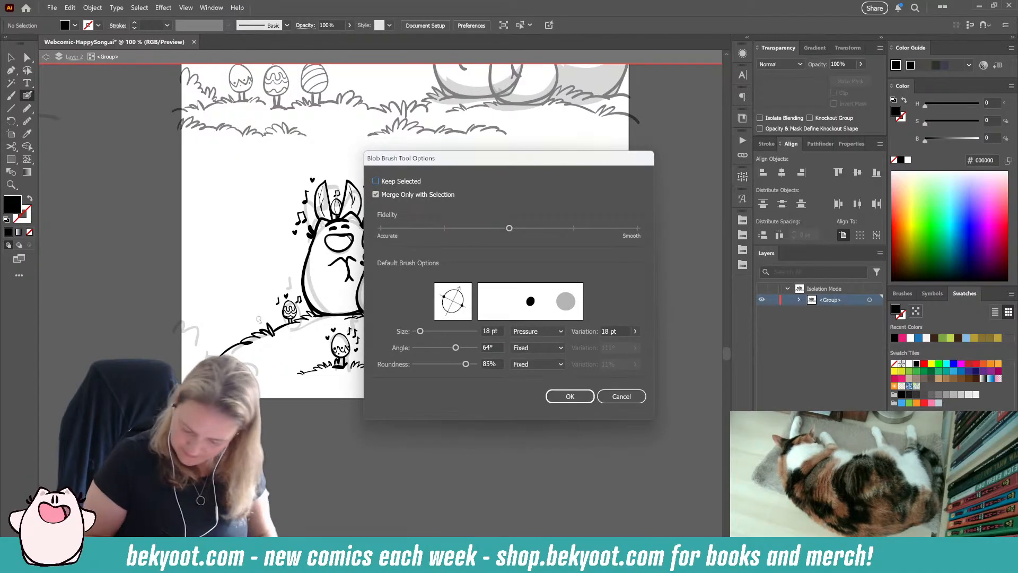
pyautogui.press('Return')
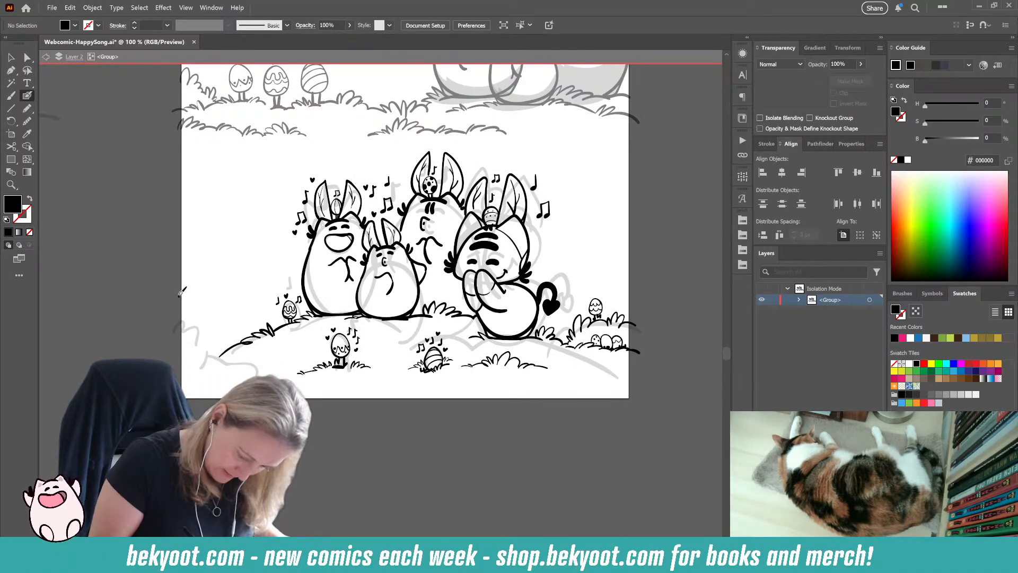
pyautogui.moveTo(182, 291)
pyautogui.mouseDown()
pyautogui.moveTo(190, 281)
pyautogui.moveTo(212, 305)
pyautogui.mouseUp()
pyautogui.hotkey('shift', 'x')
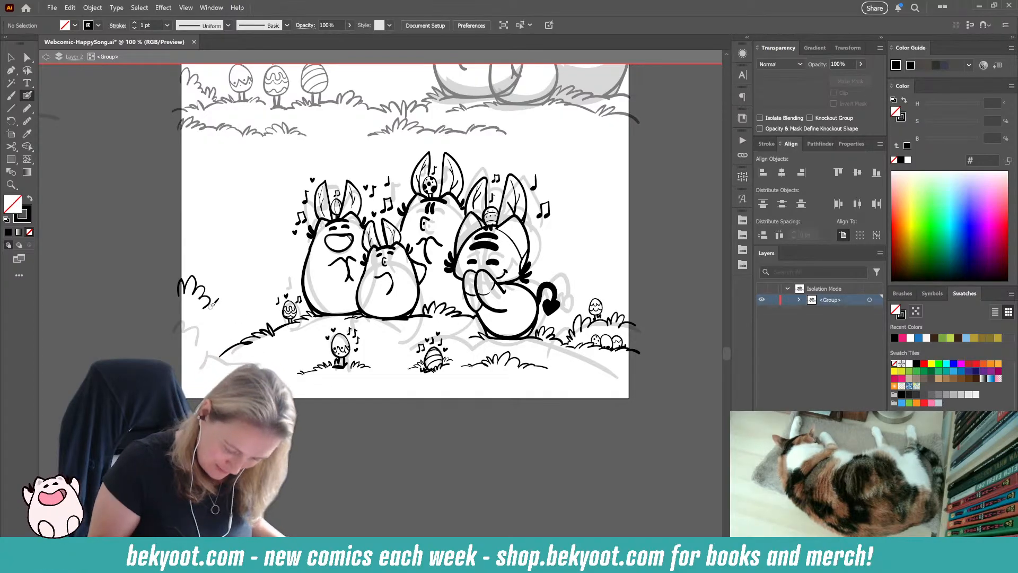
pyautogui.moveTo(233, 323)
pyautogui.mouseDown()
pyautogui.moveTo(240, 300)
pyautogui.moveTo(239, 320)
pyautogui.moveTo(234, 305)
pyautogui.moveTo(208, 322)
pyautogui.moveTo(244, 322)
pyautogui.mouseUp()
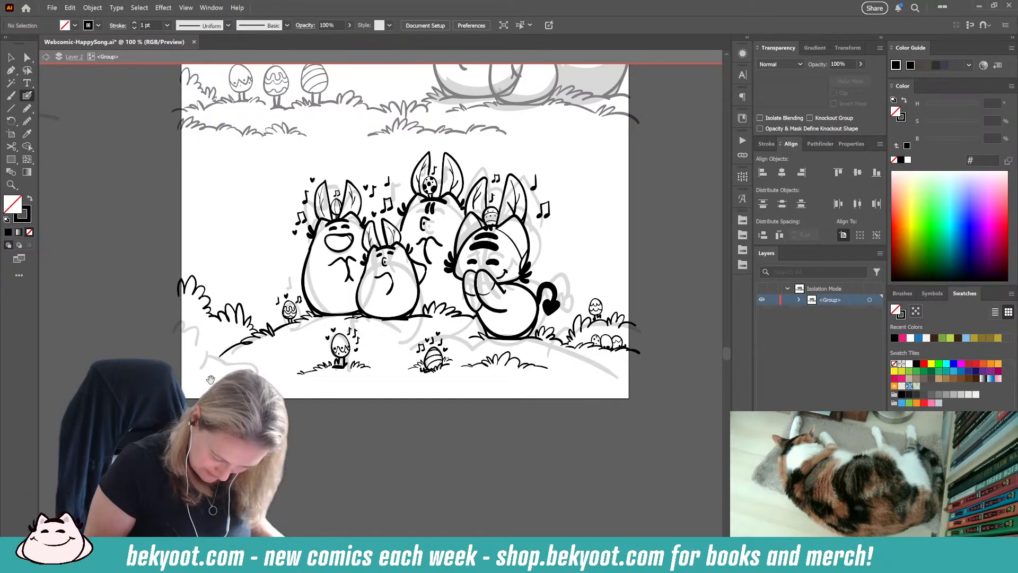
# Step: Paint a low grassy ground line at the panel's left edge, joining the grass on the hill's left slope
pyautogui.moveTo(211, 379)
pyautogui.mouseDown()
pyautogui.moveTo(273, 371)
pyautogui.moveTo(266, 333)
pyautogui.mouseUp()
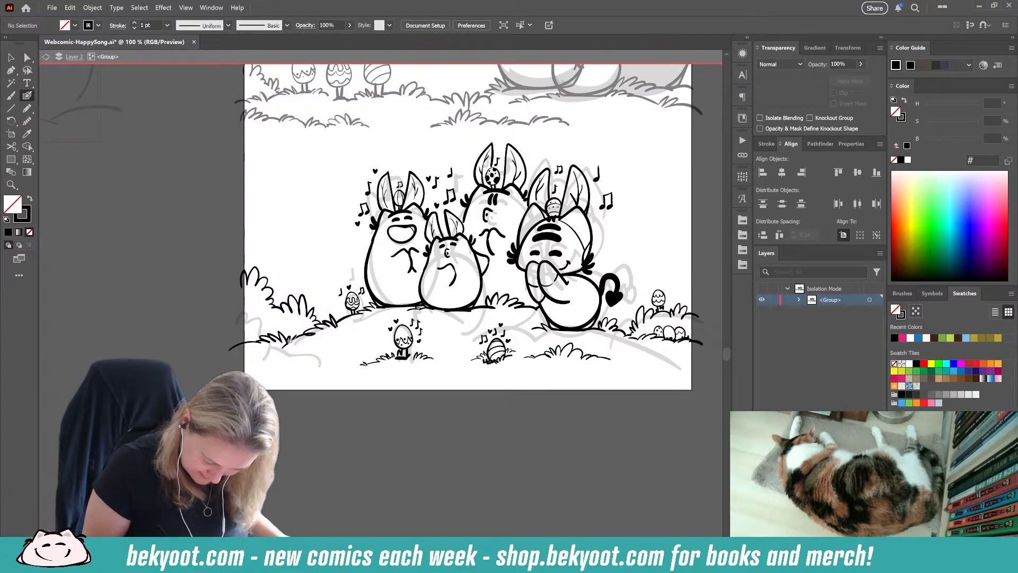
pyautogui.keyDown('ctrl'); pyautogui.click(287, 347); pyautogui.keyUp('ctrl')
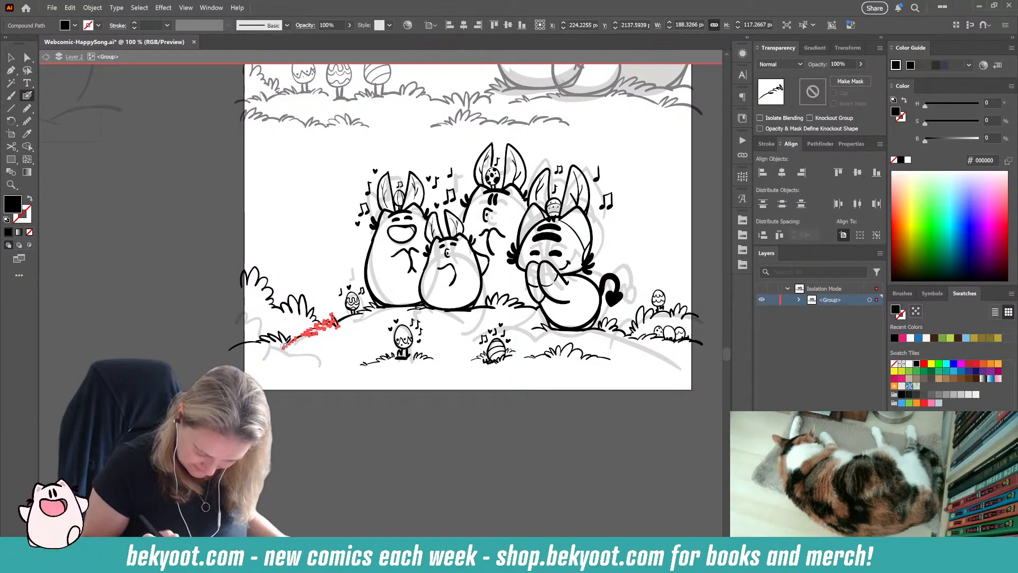
pyautogui.keyDown('ctrl'); pyautogui.click(296, 402); pyautogui.keyUp('ctrl')
pyautogui.moveTo(347, 404)
pyautogui.mouseDown()
pyautogui.moveTo(202, 412)
pyautogui.moveTo(215, 413)
pyautogui.mouseUp()
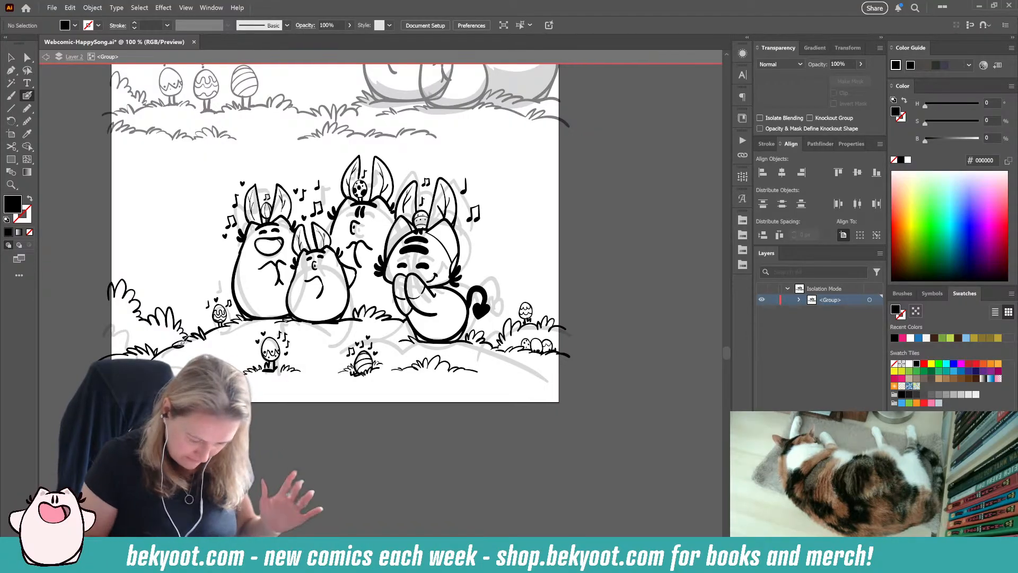
pyautogui.moveTo(165, 242)
pyautogui.mouseDown()
pyautogui.moveTo(165, 254)
pyautogui.moveTo(180, 255)
pyautogui.mouseUp()
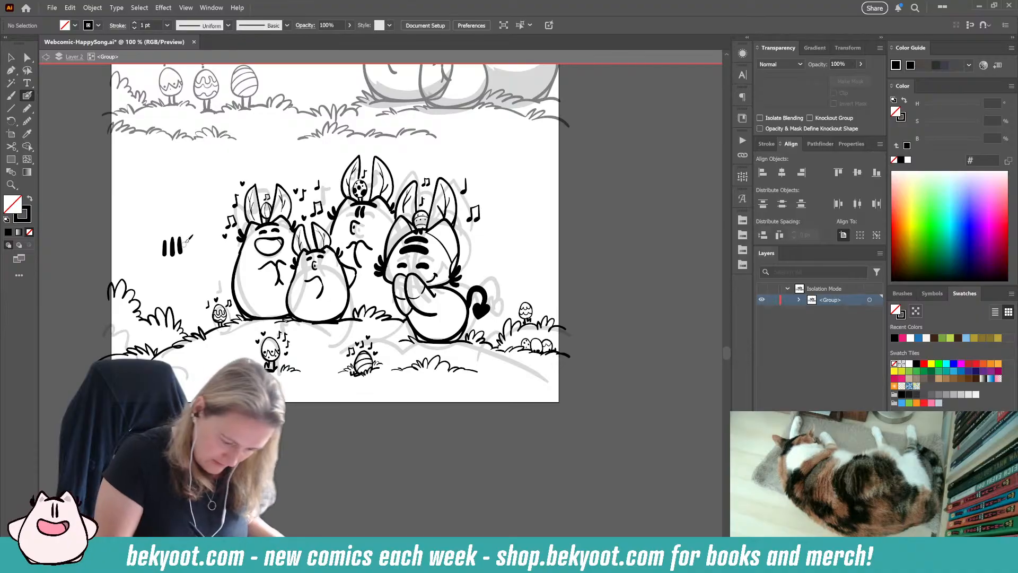
pyautogui.moveTo(189, 240)
pyautogui.mouseDown()
pyautogui.moveTo(188, 256)
pyautogui.moveTo(194, 235)
pyautogui.moveTo(201, 253)
pyautogui.mouseUp()
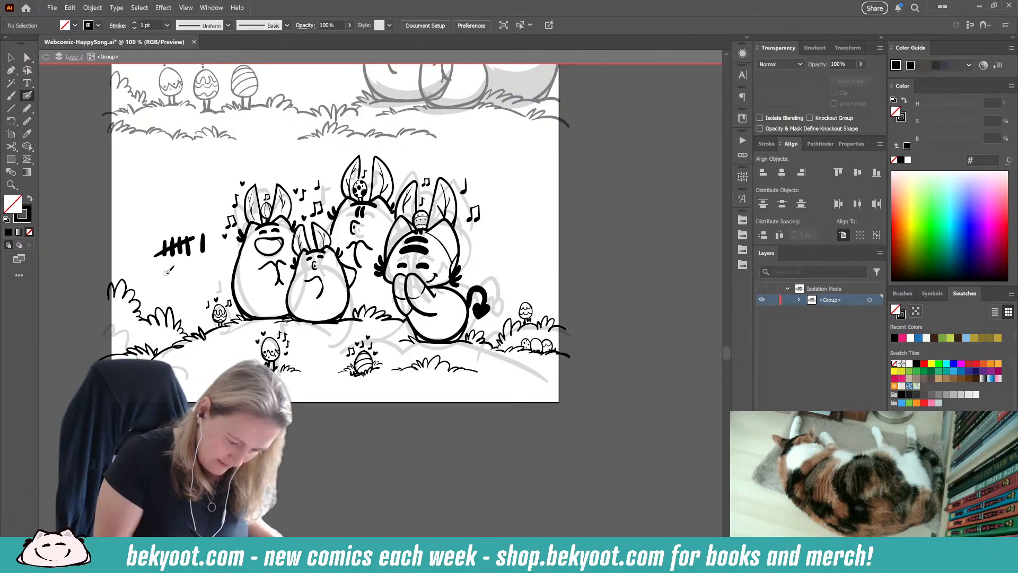
pyautogui.moveTo(208, 235)
pyautogui.mouseDown()
pyautogui.moveTo(219, 249)
pyautogui.moveTo(207, 239)
pyautogui.moveTo(225, 234)
pyautogui.mouseUp()
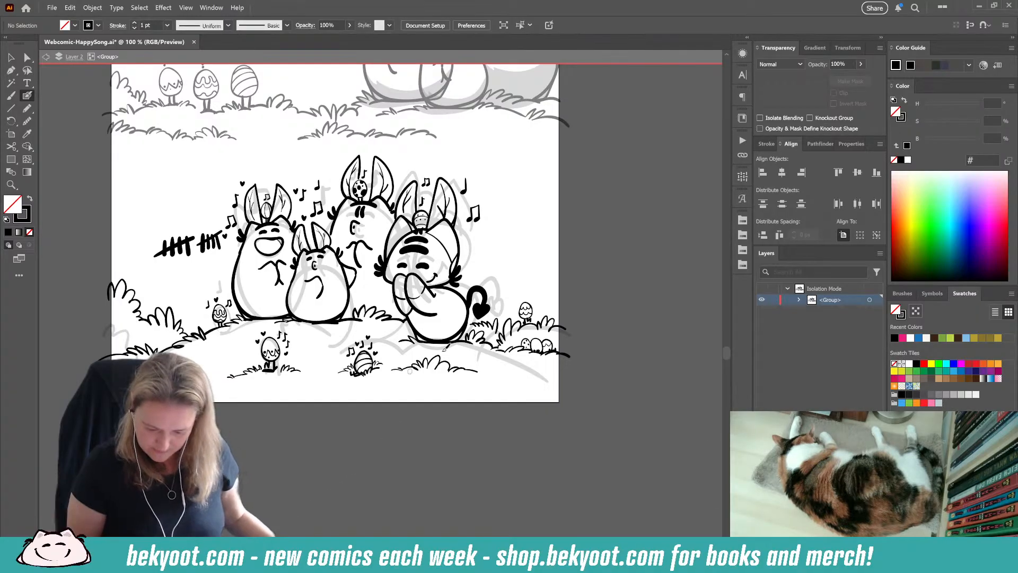
pyautogui.rightClick(500, 327)
pyautogui.click(443, 413)
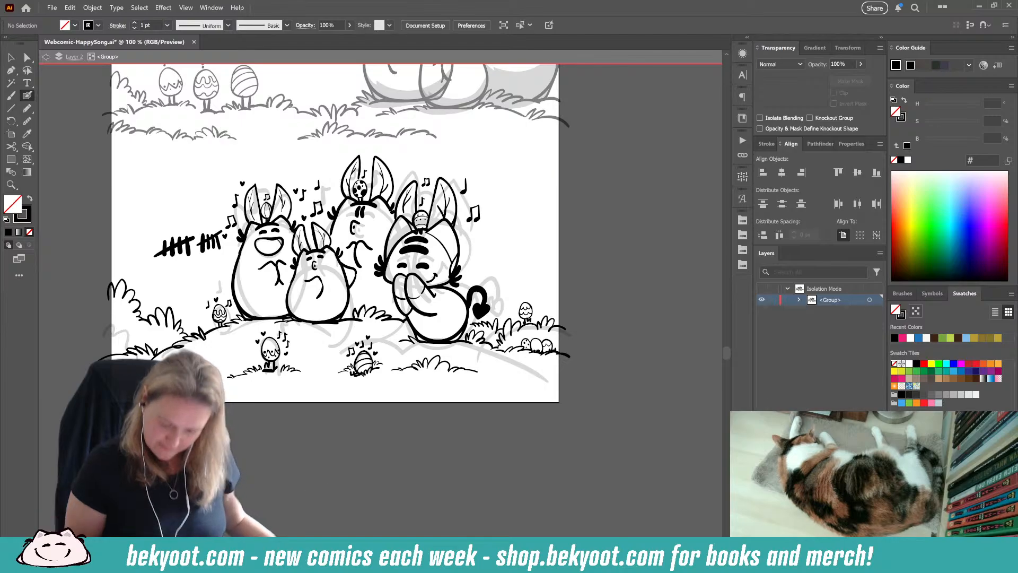
pyautogui.moveTo(222, 467); pyautogui.dragTo(365, 489)
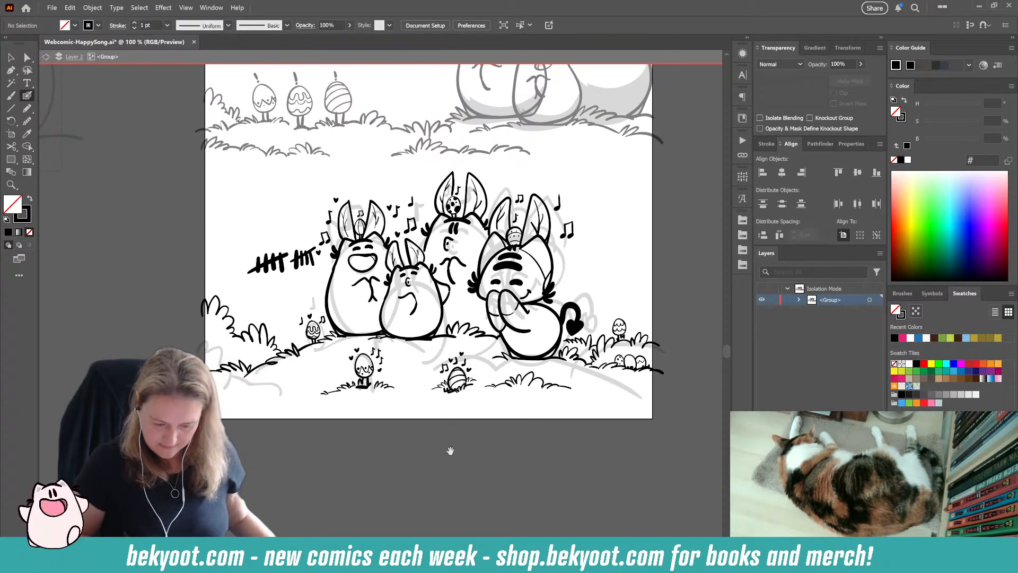
pyautogui.moveTo(450, 451); pyautogui.dragTo(428, 461)
pyautogui.keyDown('ctrl'); pyautogui.moveTo(223, 258); pyautogui.dragTo(287, 288); pyautogui.keyUp('ctrl')
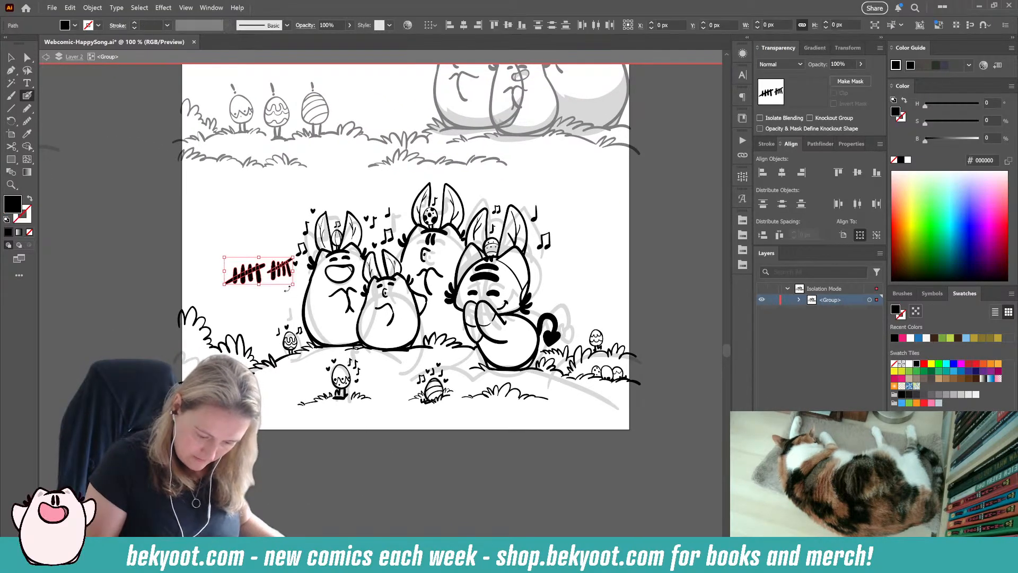
pyautogui.press('Delete')
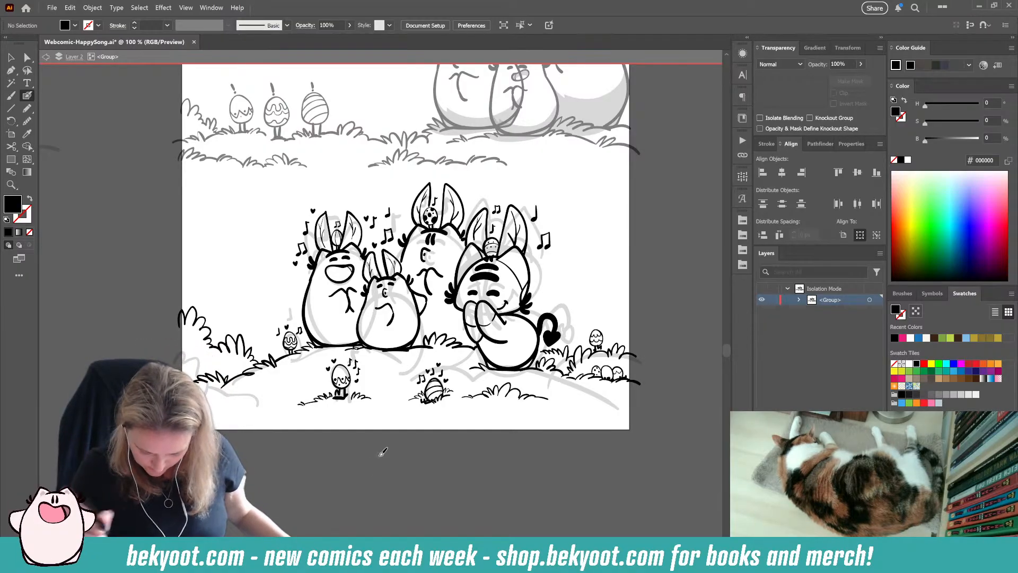
# Step: Paint extra hearts and music notes around the singing characters and above the eggs on and below the mound
pyautogui.moveTo(332, 480); pyautogui.dragTo(308, 440)
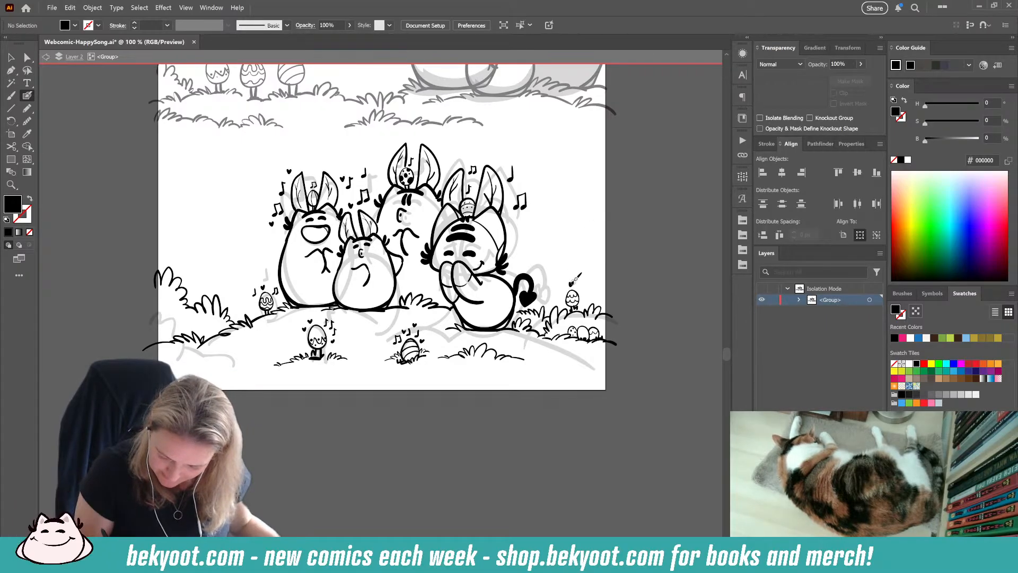
pyautogui.hotkey('shift', 'x')
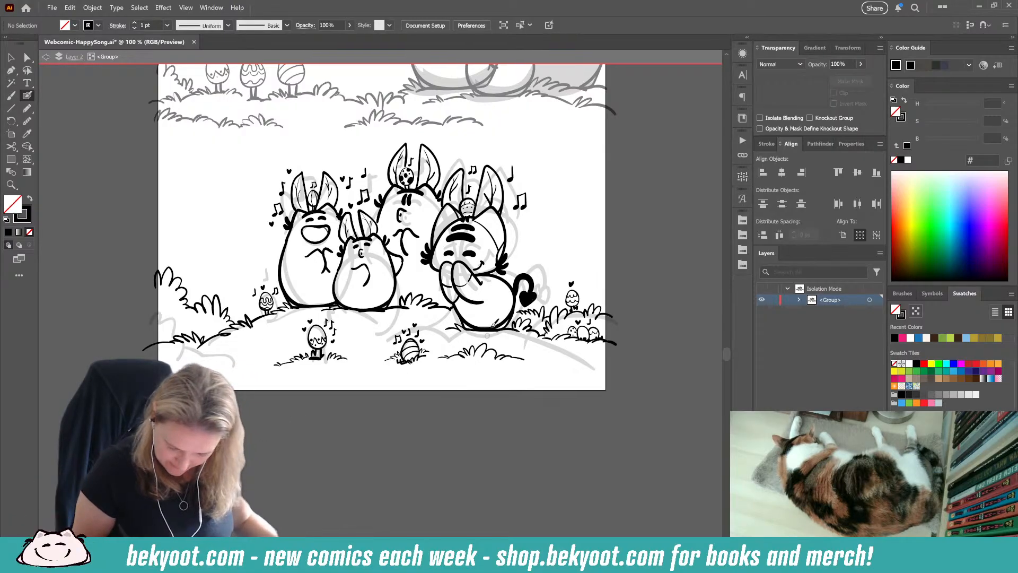
pyautogui.moveTo(414, 351); pyautogui.dragTo(367, 387)
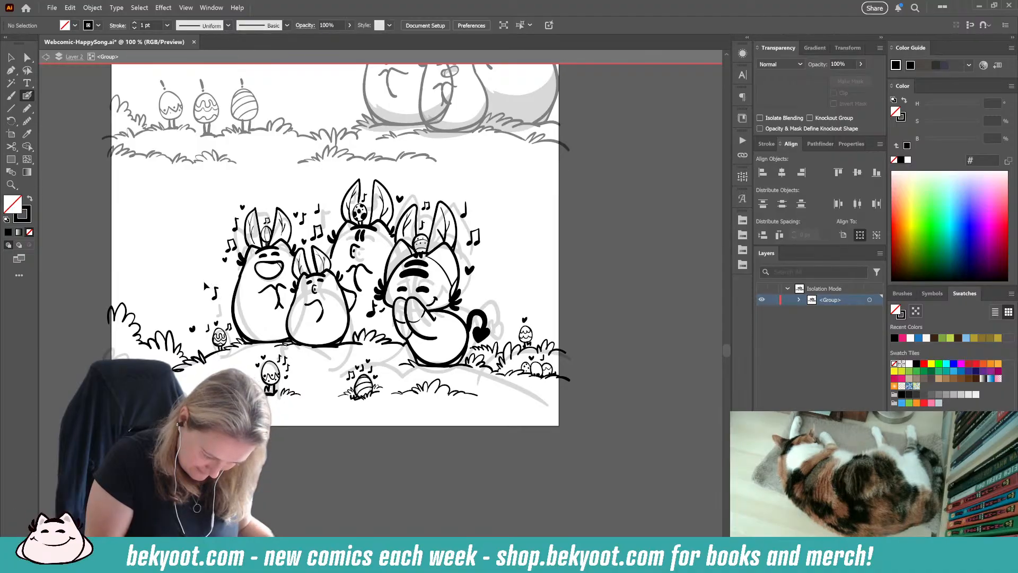
# Step: Duplicate the single music note left of the group, placing one copy above it and two copies above the heart-tailed character's tail
pyautogui.keyDown('ctrl'); pyautogui.click(213, 291); pyautogui.keyUp('ctrl')
pyautogui.press('v')
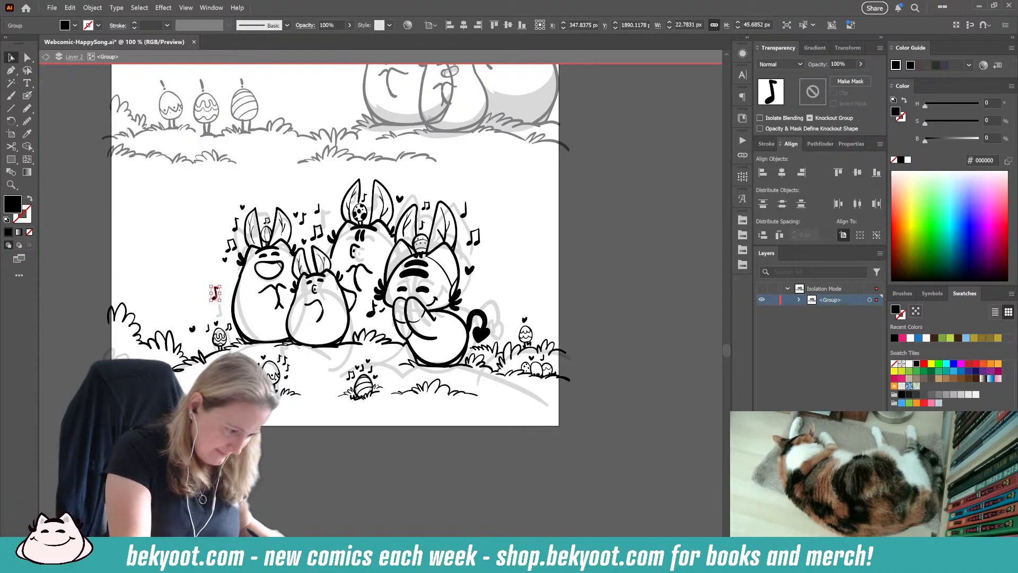
pyautogui.moveTo(215, 293); pyautogui.dragTo(204, 275)
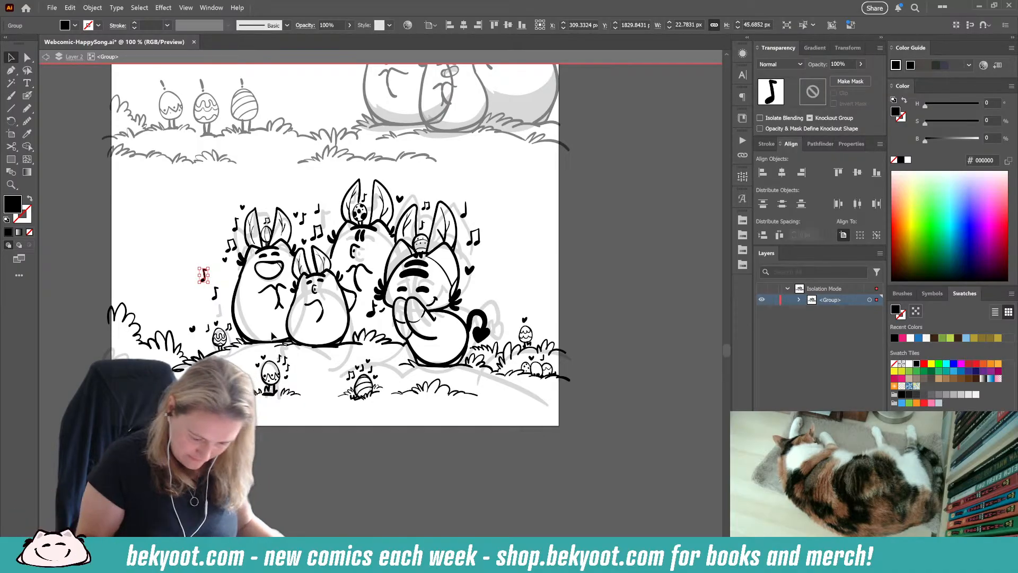
pyautogui.moveTo(205, 281); pyautogui.dragTo(495, 295)
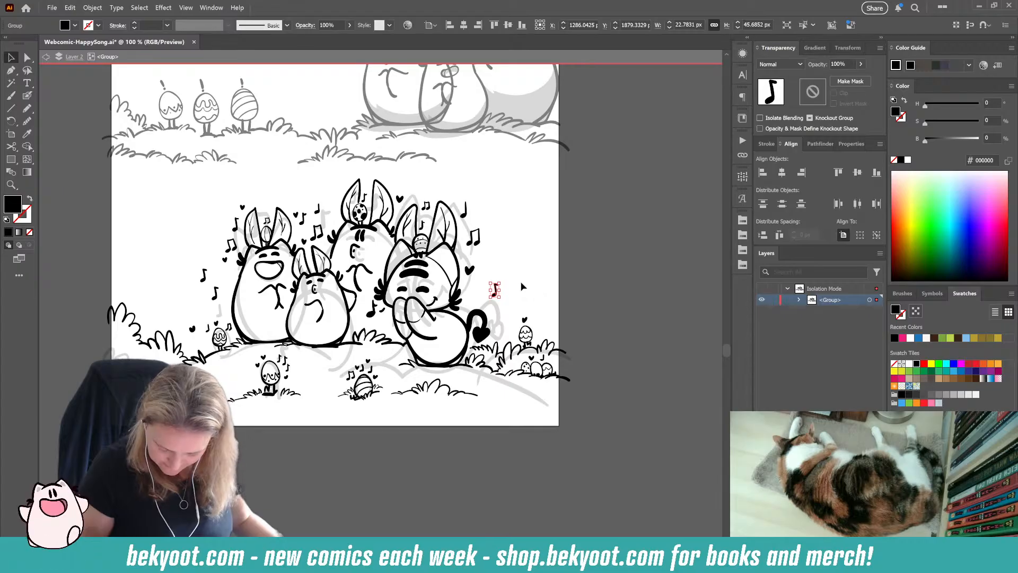
pyautogui.scroll(2, 512, 281)
pyautogui.moveTo(484, 305); pyautogui.dragTo(496, 321)
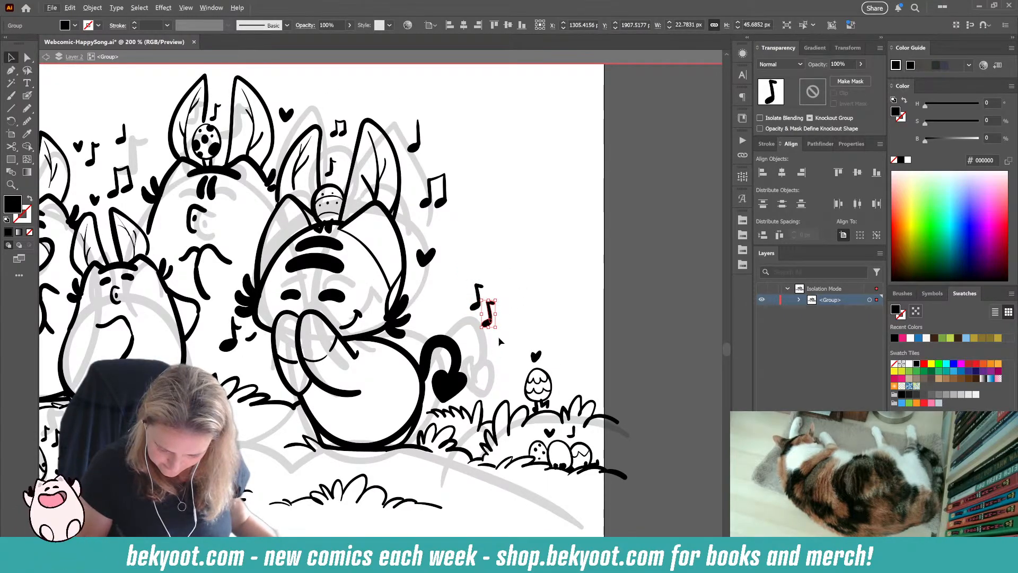
# Step: Paint a small music note on each side of the heart above the mound egg, and group the note's strokes
pyautogui.hotkey('shift', 'b')
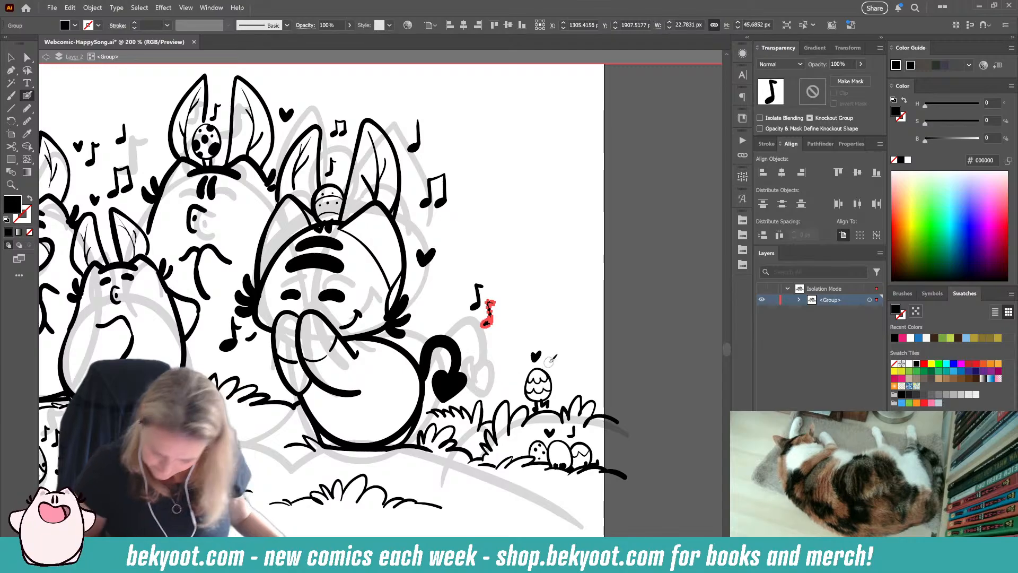
pyautogui.moveTo(551, 363)
pyautogui.mouseDown()
pyautogui.moveTo(556, 349)
pyautogui.moveTo(519, 370)
pyautogui.moveTo(522, 357)
pyautogui.mouseUp()
pyautogui.hotkey('ctrl', 'z')
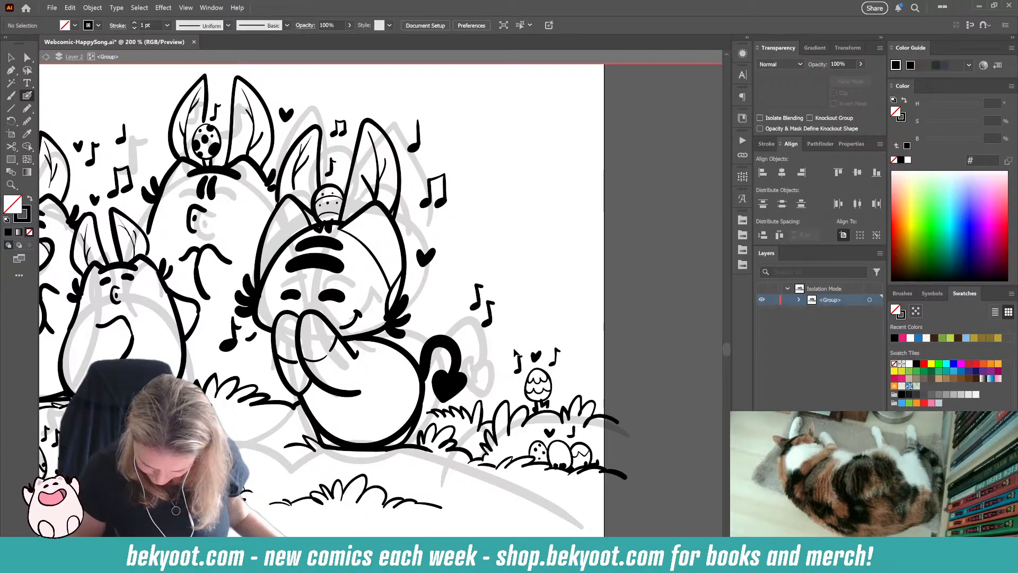
pyautogui.keyDown('ctrl'); pyautogui.click(519, 370); pyautogui.keyUp('ctrl')
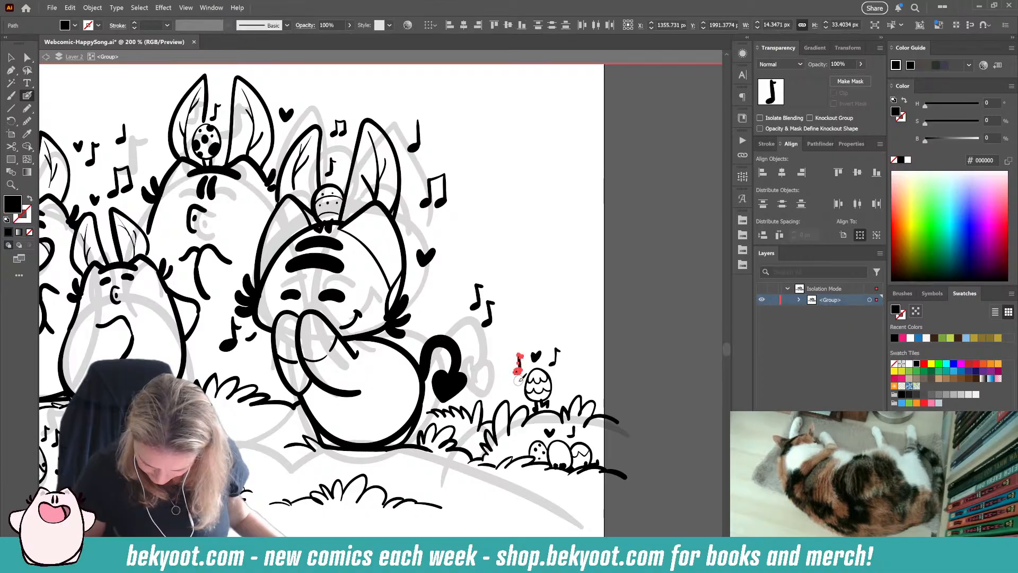
pyautogui.keyDown('ctrl'); pyautogui.click(555, 360); pyautogui.keyUp('ctrl')
pyautogui.keyDown('ctrl'); pyautogui.click(589, 321); pyautogui.keyUp('ctrl')
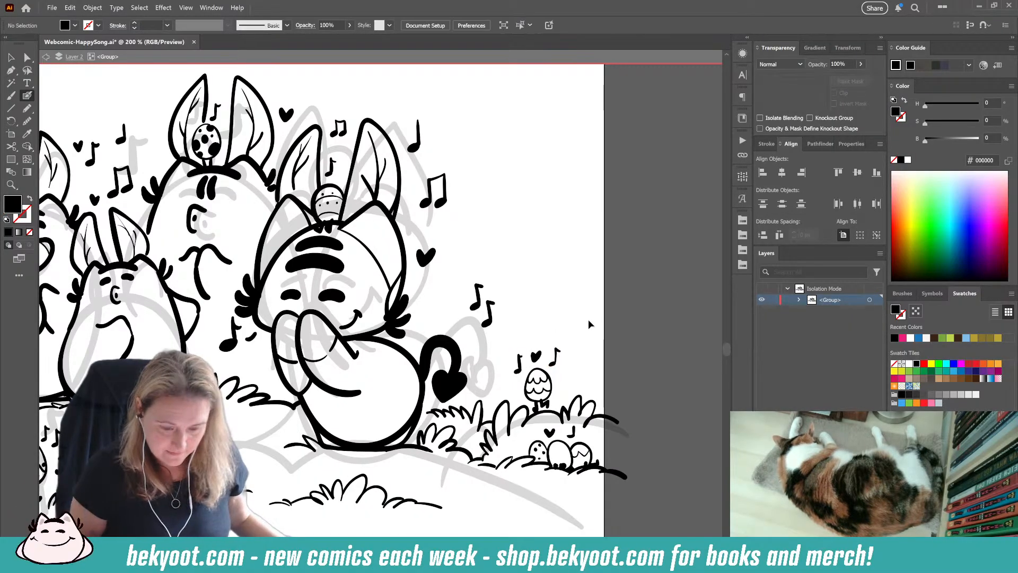
# Step: Paint a small smiling cat-like character with pointed ears and cheek tufts behind the grass at the final panel's left edge
pyautogui.scroll(-1, 545, 388)
pyautogui.scroll(-1, 527, 385)
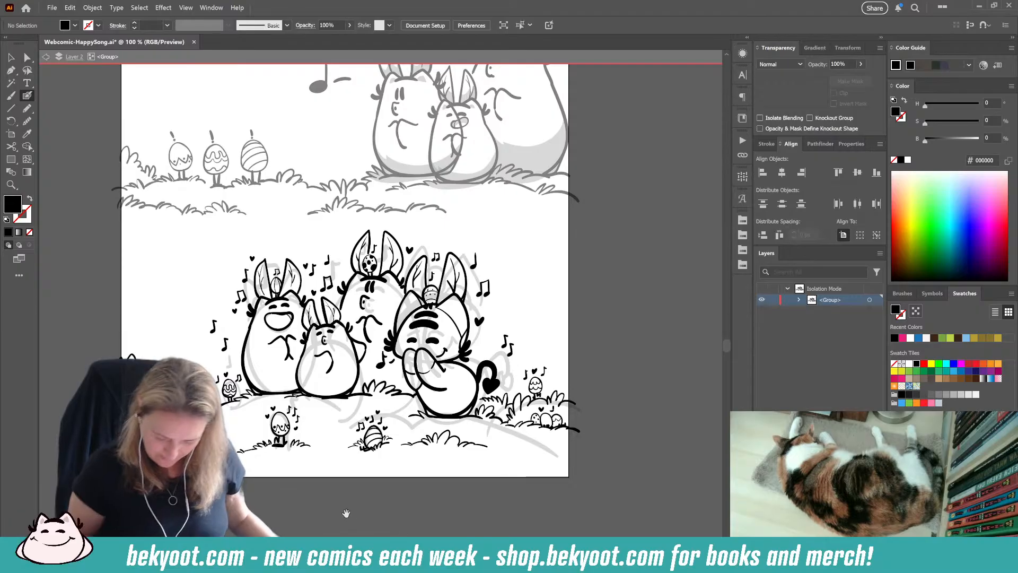
pyautogui.moveTo(349, 490); pyautogui.dragTo(379, 439)
pyautogui.moveTo(297, 449); pyautogui.dragTo(308, 481)
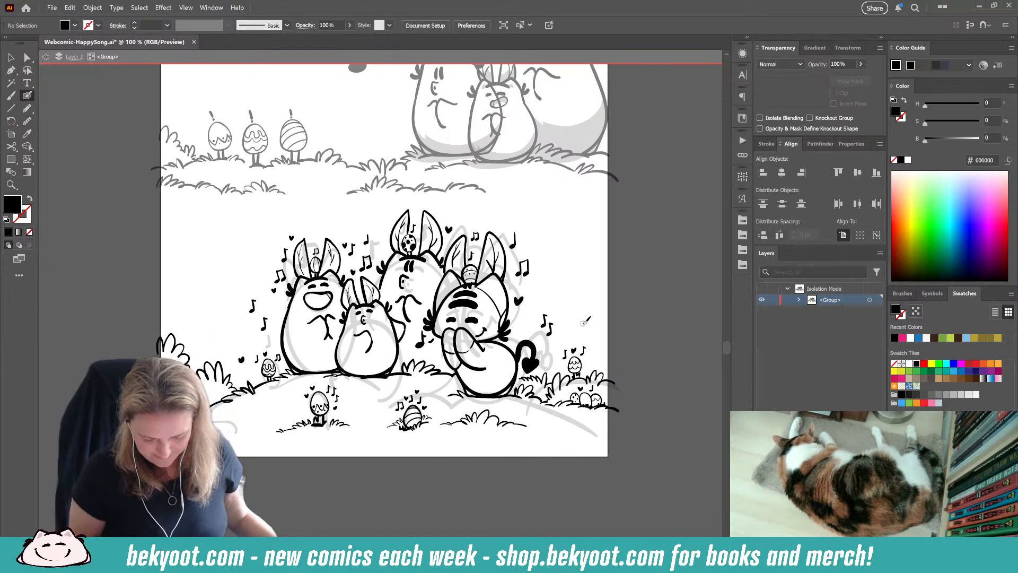
pyautogui.moveTo(253, 463); pyautogui.dragTo(305, 454)
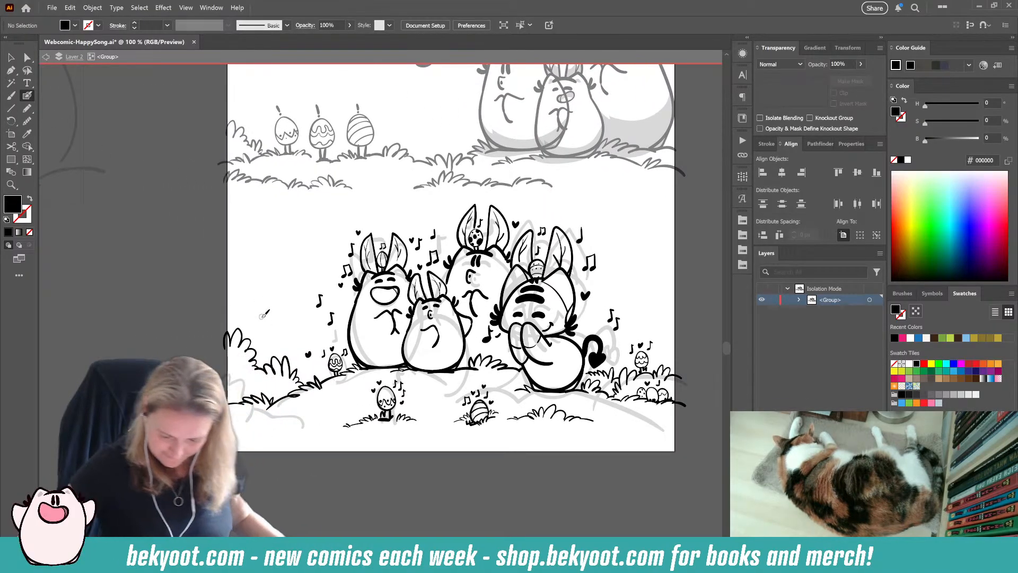
pyautogui.scroll(2, 263, 314)
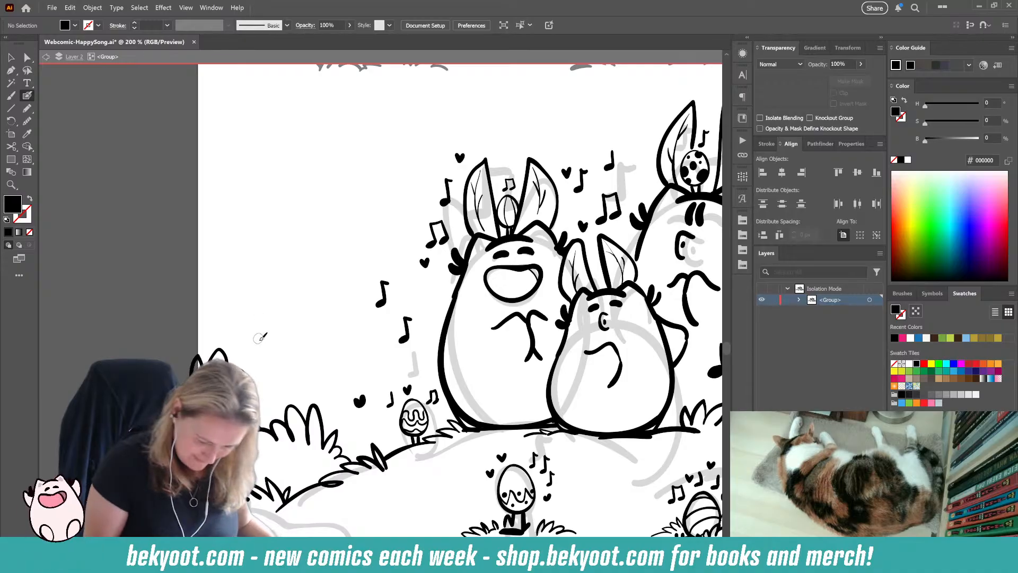
pyautogui.moveTo(248, 337)
pyautogui.mouseDown()
pyautogui.moveTo(279, 326)
pyautogui.moveTo(298, 355)
pyautogui.mouseUp()
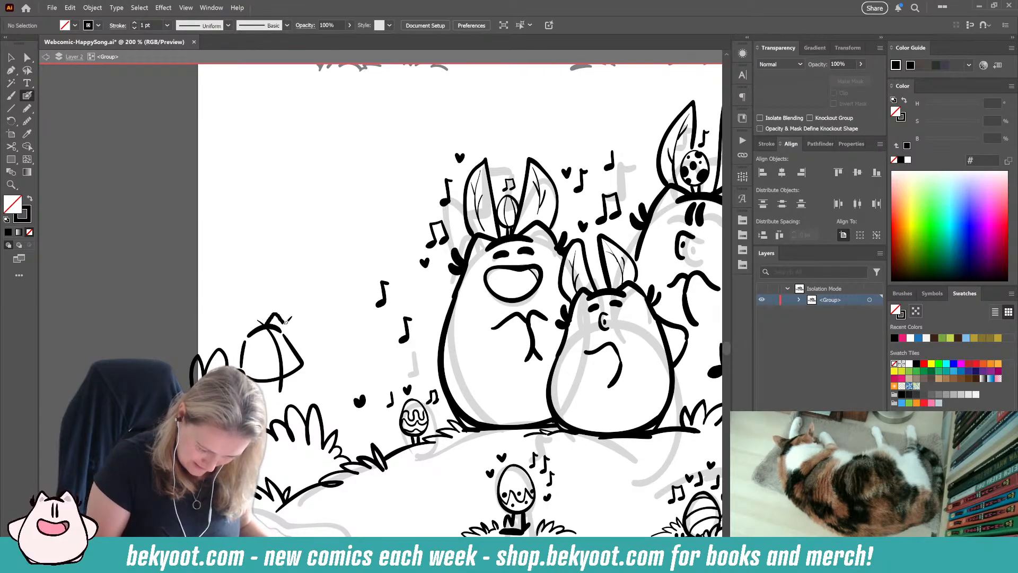
pyautogui.moveTo(285, 320)
pyautogui.mouseDown()
pyautogui.moveTo(295, 357)
pyautogui.moveTo(247, 320)
pyautogui.mouseUp()
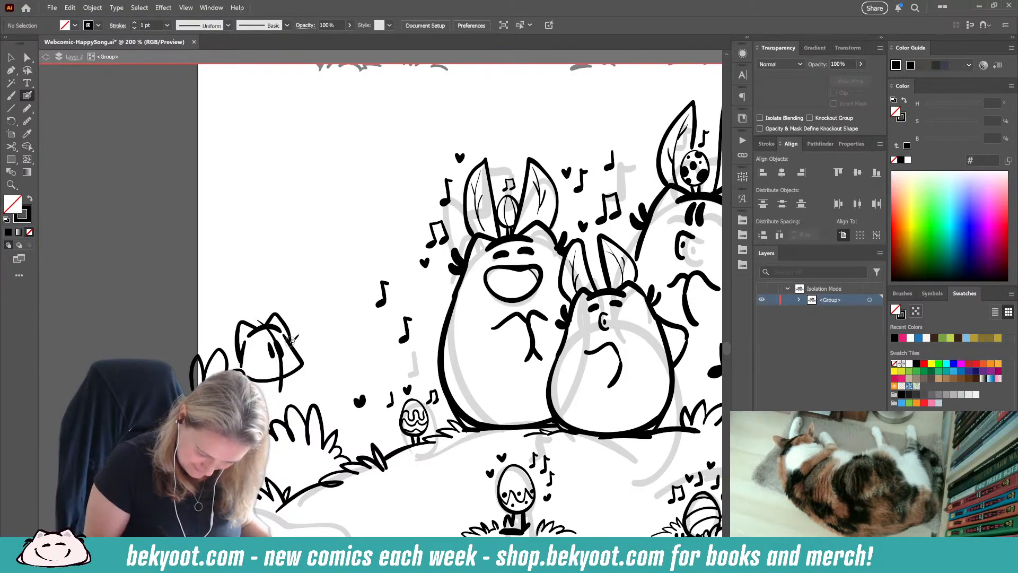
pyautogui.moveTo(298, 322); pyautogui.dragTo(301, 349)
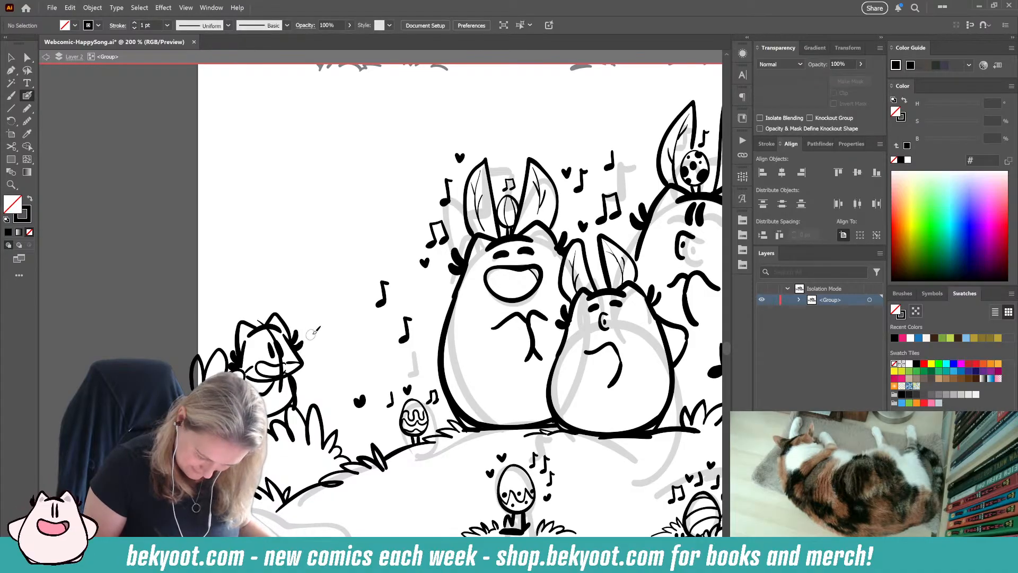
pyautogui.moveTo(289, 374); pyautogui.dragTo(293, 416)
pyautogui.hotkey('ctrl', 'shift', 'a')
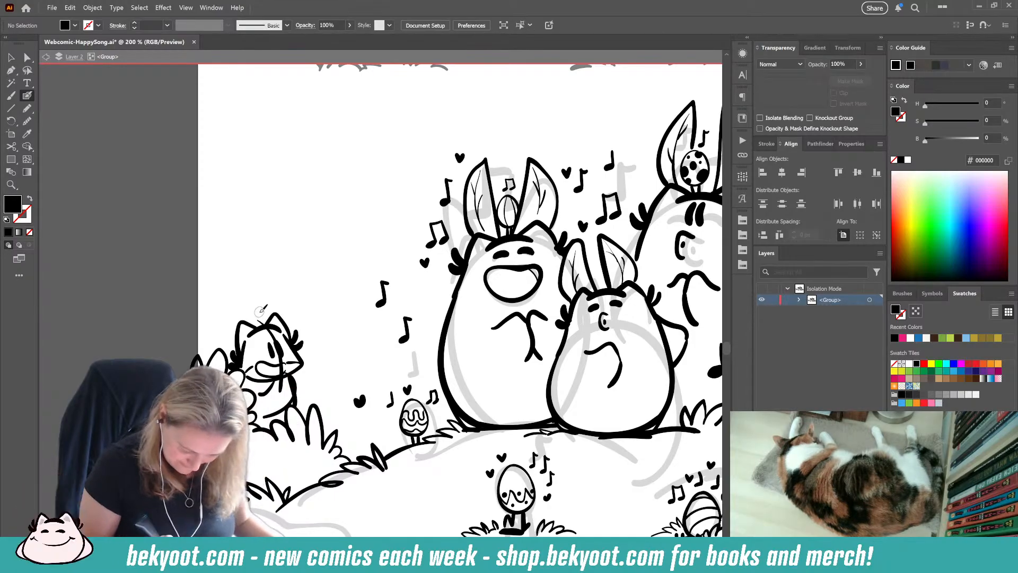
# Step: Delete the curved centre guide line and the right-hand eye from the small cat-like character's face
pyautogui.keyDown('ctrl'); pyautogui.click(260, 320); pyautogui.keyUp('ctrl')
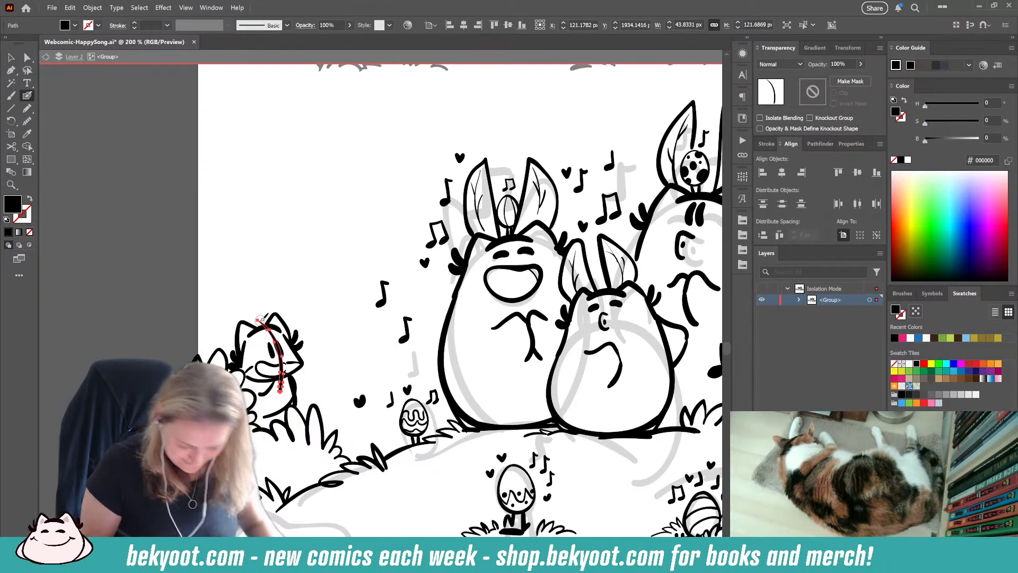
pyautogui.hotkey('ctrl', 'shift', 'a')
pyautogui.scroll(3, 251, 354)
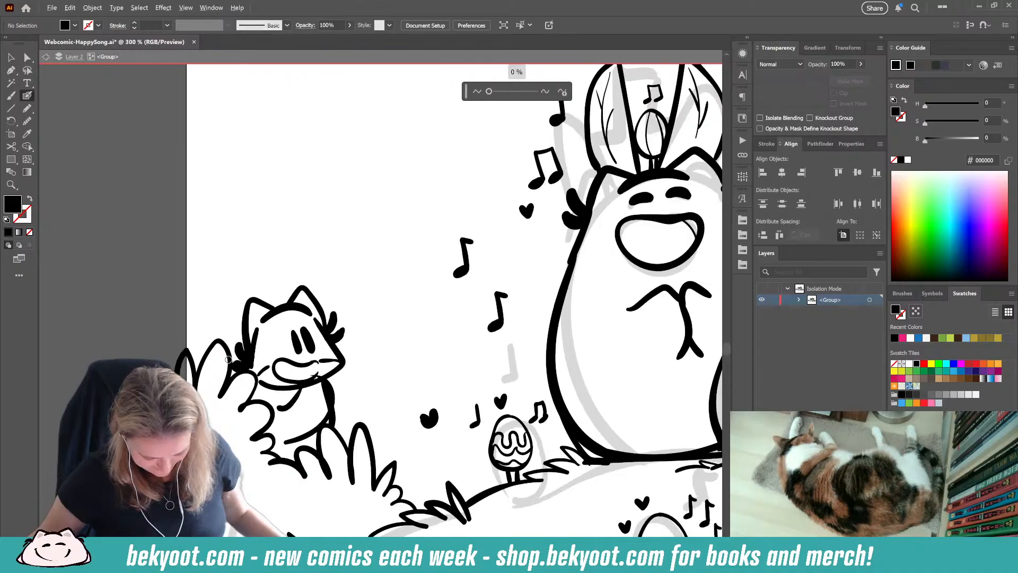
pyautogui.keyDown('ctrl'); pyautogui.click(337, 331); pyautogui.keyUp('ctrl')
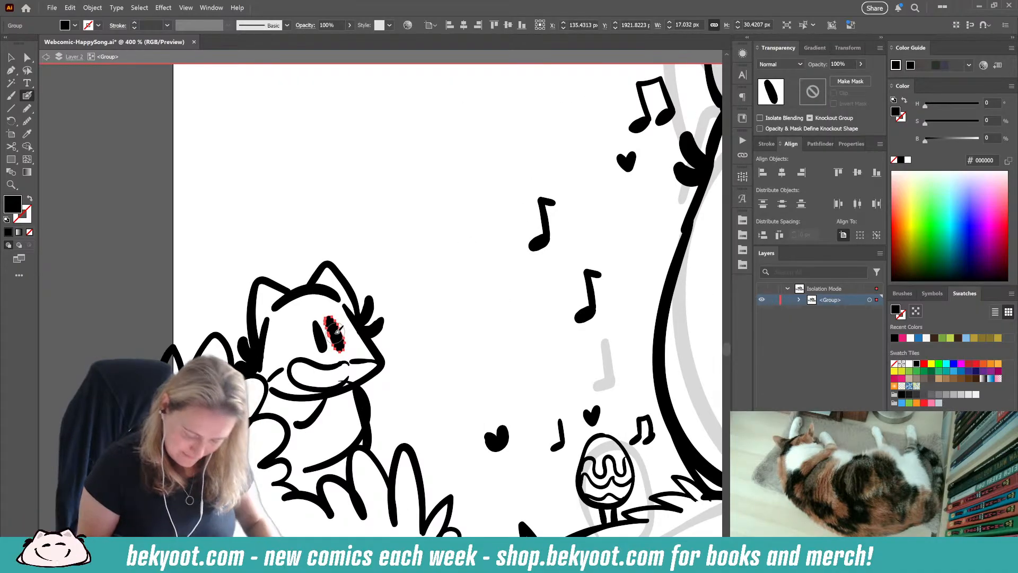
pyautogui.hotkey('ctrl', 'shift', 'a')
# Step: Group the small character's remaining strokes and lower the group's opacity to use it as a faded sketch
pyautogui.moveTo(426, 238); pyautogui.dragTo(295, 395)
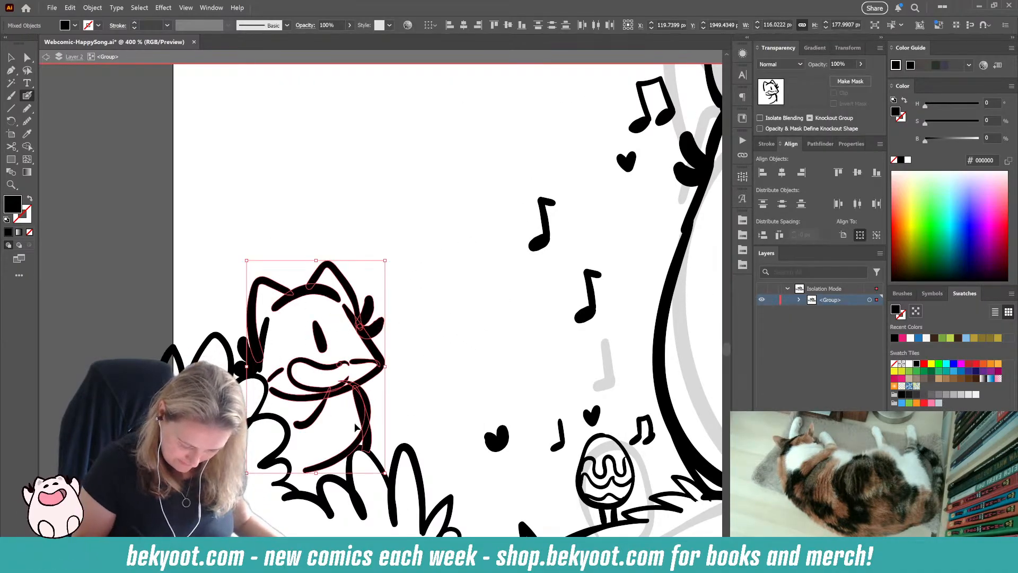
pyautogui.keyDown('shift'); pyautogui.click(252, 367); pyautogui.keyUp('shift')
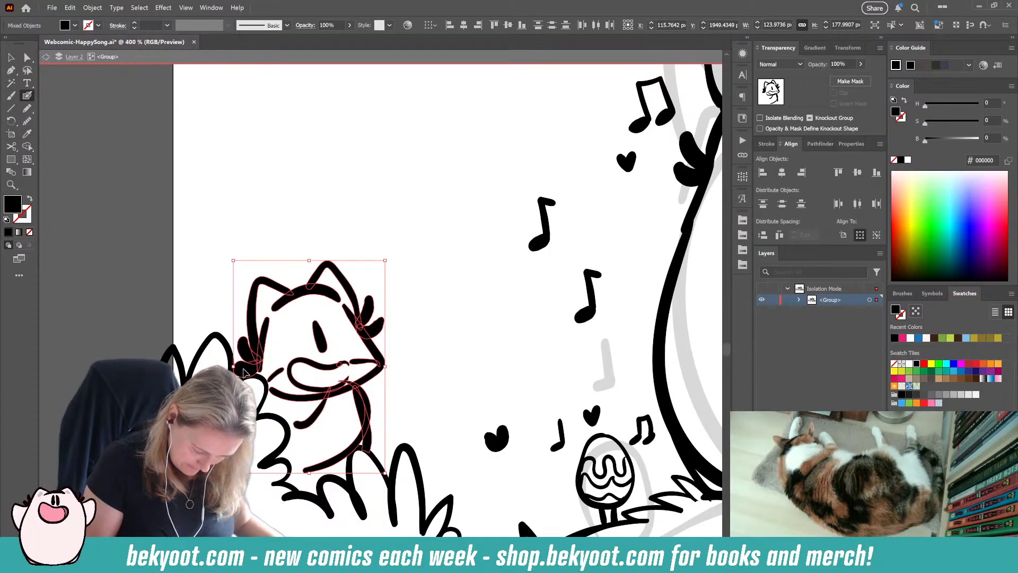
pyautogui.keyDown('shift'); pyautogui.click(247, 365); pyautogui.keyUp('shift')
pyautogui.press('v')
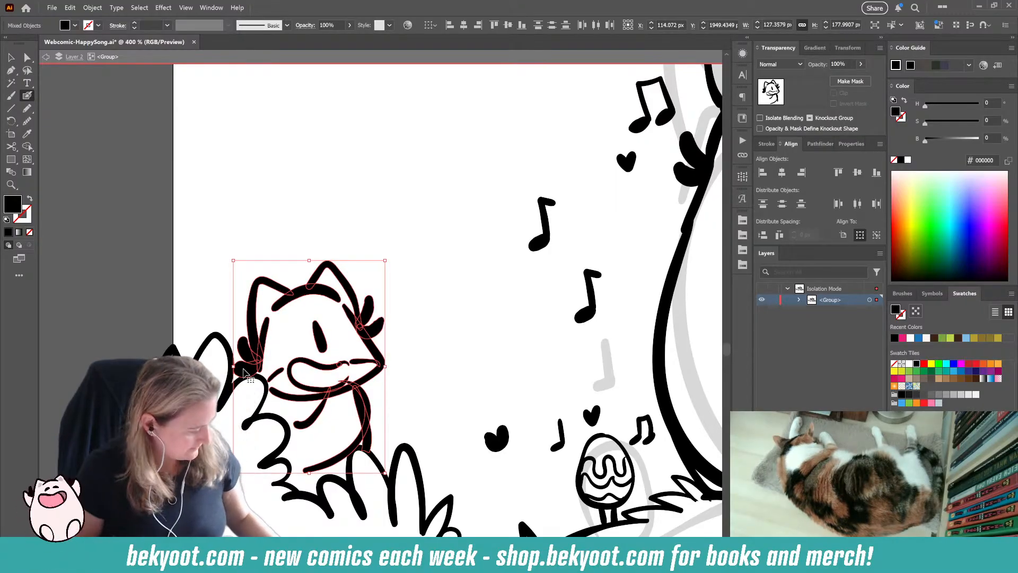
pyautogui.hotkey('ctrl', 'g')
pyautogui.click(860, 63)
pyautogui.moveTo(861, 77); pyautogui.dragTo(834, 80)
pyautogui.keyDown('ctrl'); pyautogui.click(471, 276); pyautogui.keyUp('ctrl')
pyautogui.keyDown('ctrl'); pyautogui.click(415, 454); pyautogui.keyUp('ctrl')
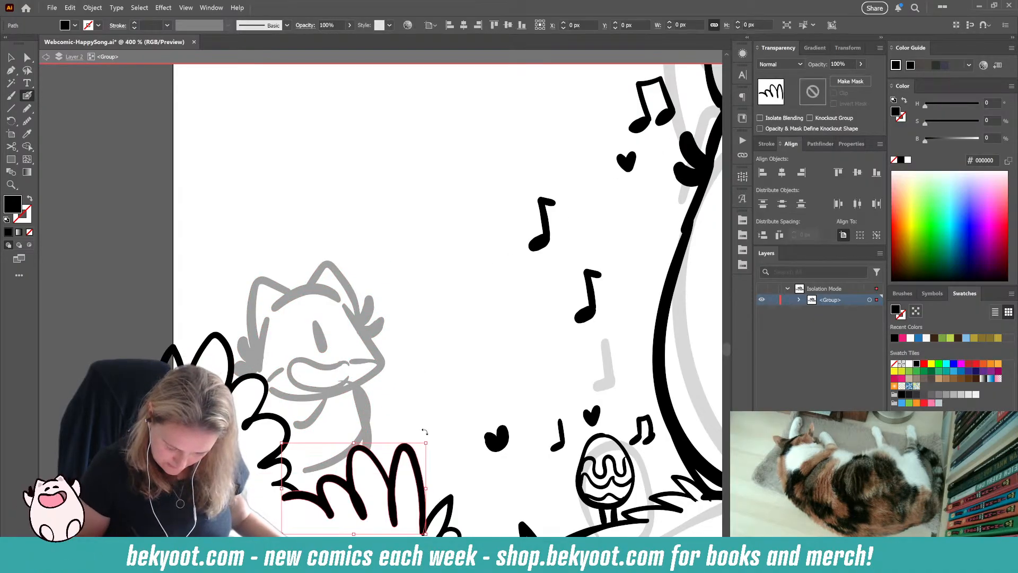
pyautogui.keyDown('ctrl'); pyautogui.click(456, 368); pyautogui.keyUp('ctrl')
pyautogui.moveTo(277, 303)
pyautogui.mouseDown()
pyautogui.moveTo(313, 285)
pyautogui.moveTo(333, 288)
pyautogui.moveTo(387, 355)
pyautogui.moveTo(377, 370)
pyautogui.moveTo(317, 393)
pyautogui.mouseUp()
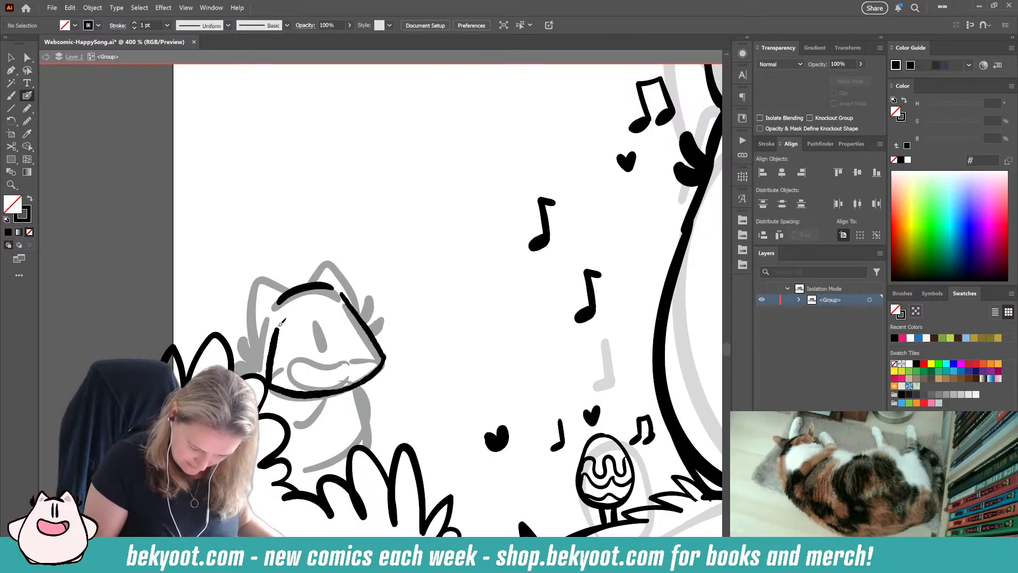
pyautogui.hotkey('ctrl', 'z')
pyautogui.hotkey('ctrl', 'z')
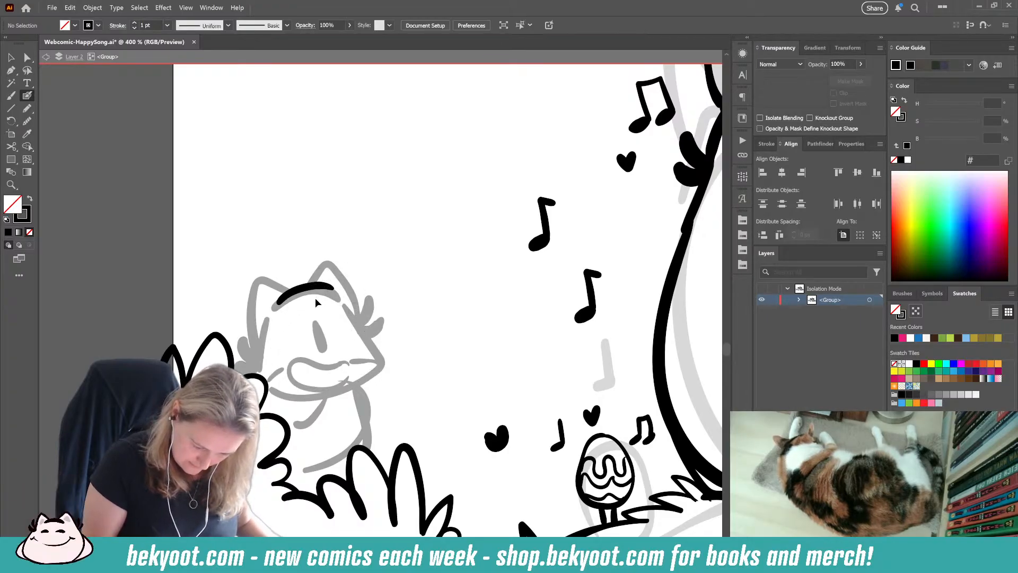
pyautogui.hotkey('ctrl', 'z')
# Step: Ink the small character's forehead arc and head outline over the faded sketch, and rotate the arc slightly
pyautogui.moveTo(289, 295)
pyautogui.mouseDown()
pyautogui.moveTo(334, 286)
pyautogui.moveTo(390, 354)
pyautogui.moveTo(369, 382)
pyautogui.moveTo(321, 395)
pyautogui.moveTo(279, 391)
pyautogui.mouseUp()
pyautogui.moveTo(277, 334); pyautogui.dragTo(282, 313)
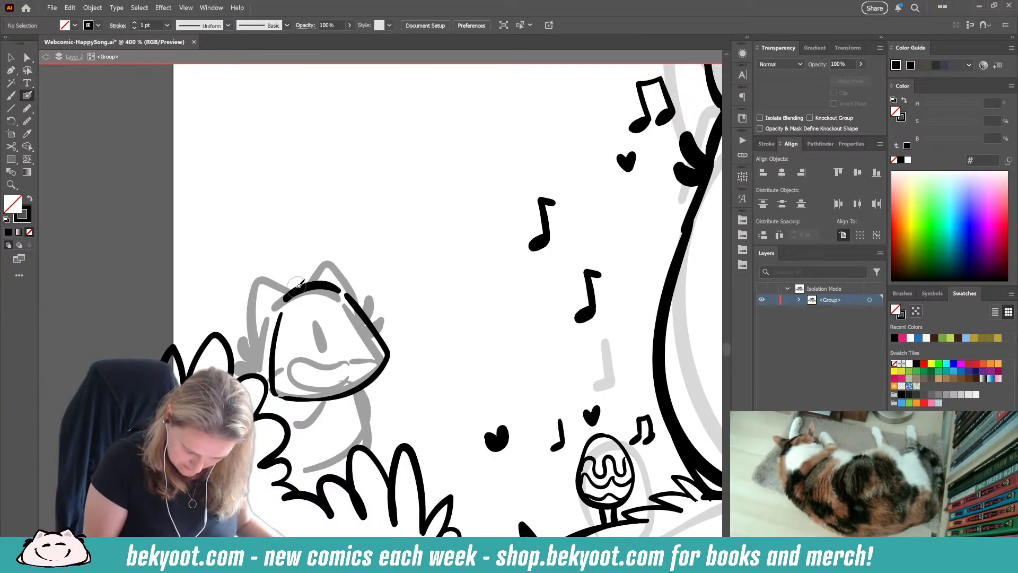
pyautogui.keyDown('ctrl'); pyautogui.click(341, 290); pyautogui.keyUp('ctrl')
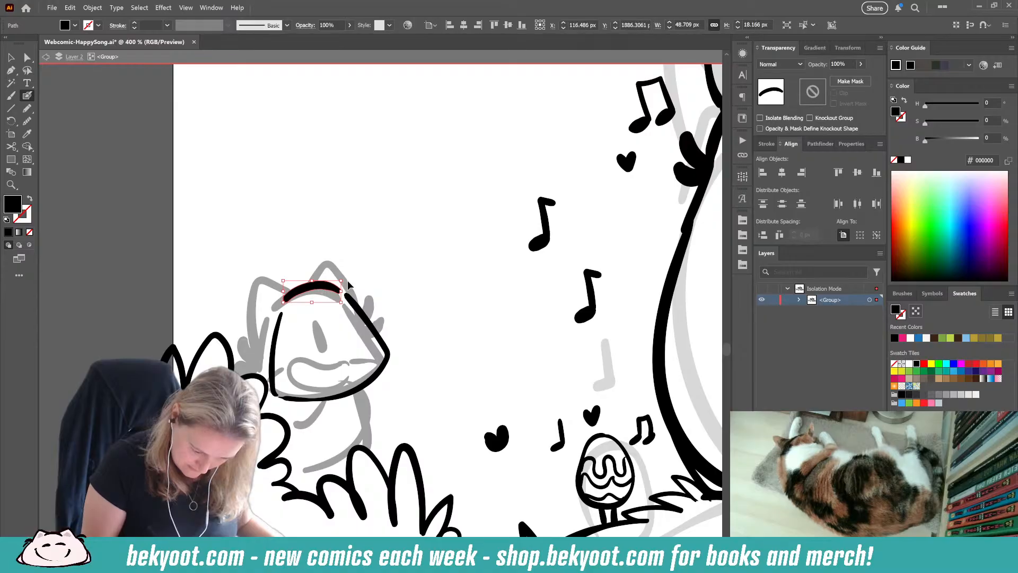
pyautogui.keyDown('ctrl'); pyautogui.click(345, 279); pyautogui.keyUp('ctrl')
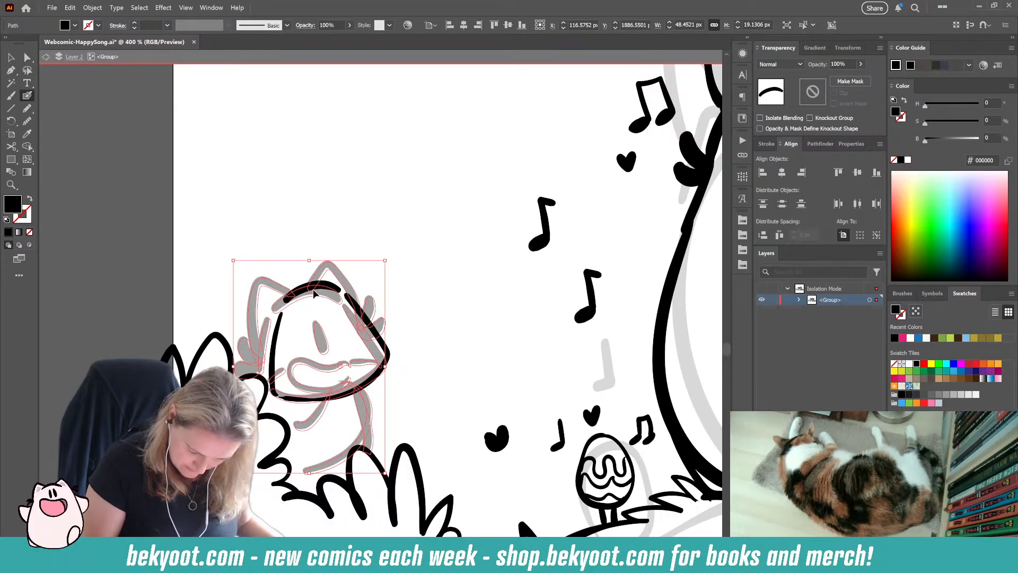
pyautogui.keyDown('ctrl'); pyautogui.click(393, 275); pyautogui.keyUp('ctrl')
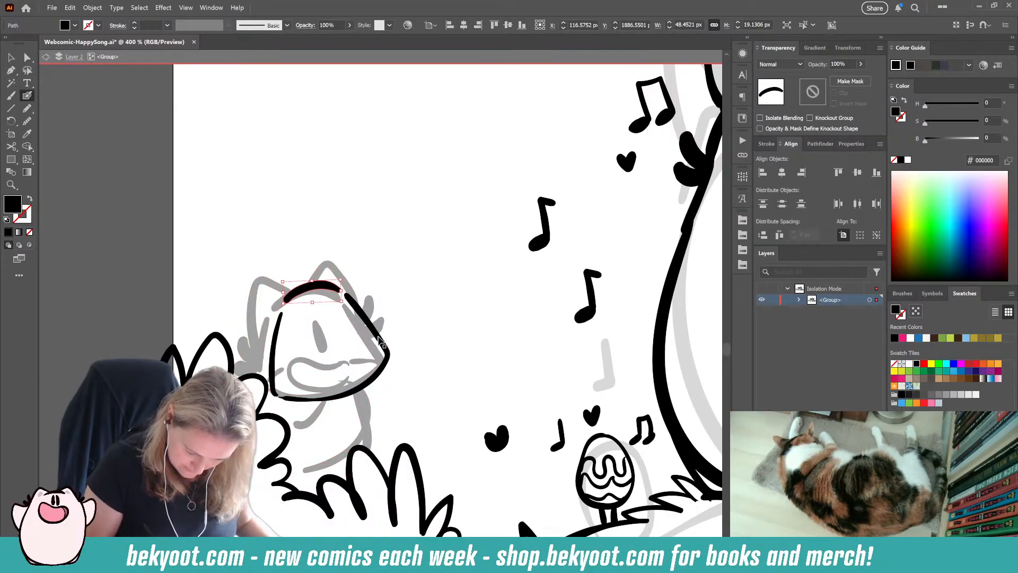
# Step: Group the new forehead arc with the head outline and isolate that group for editing
pyautogui.keyDown('ctrl'); pyautogui.click(276, 371); pyautogui.keyUp('ctrl')
pyautogui.keyDown('ctrl'); pyautogui.click(371, 326); pyautogui.keyUp('ctrl')
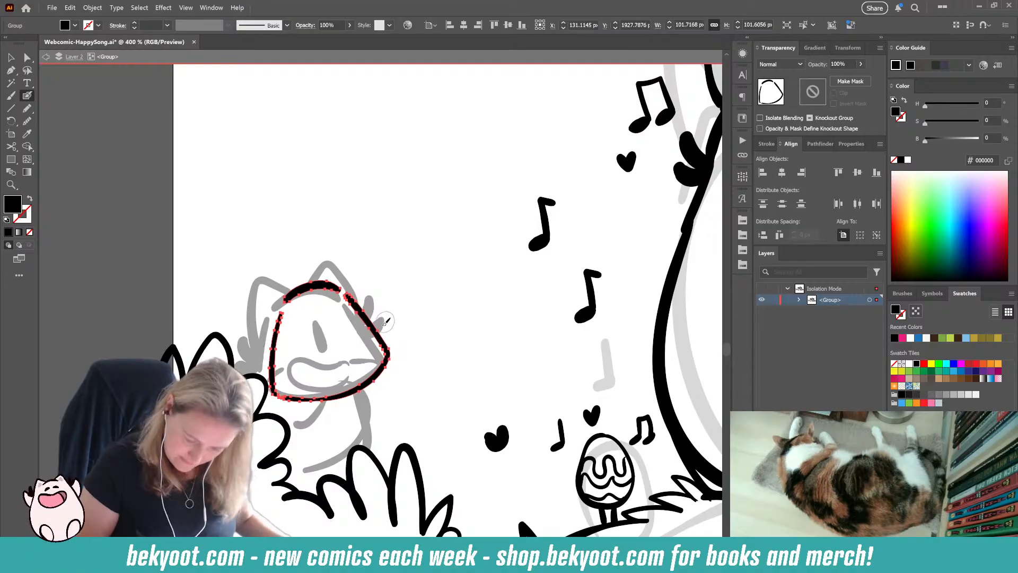
pyautogui.doubleClick(354, 305)
pyautogui.keyDown('ctrl'); pyautogui.click(303, 292); pyautogui.keyUp('ctrl')
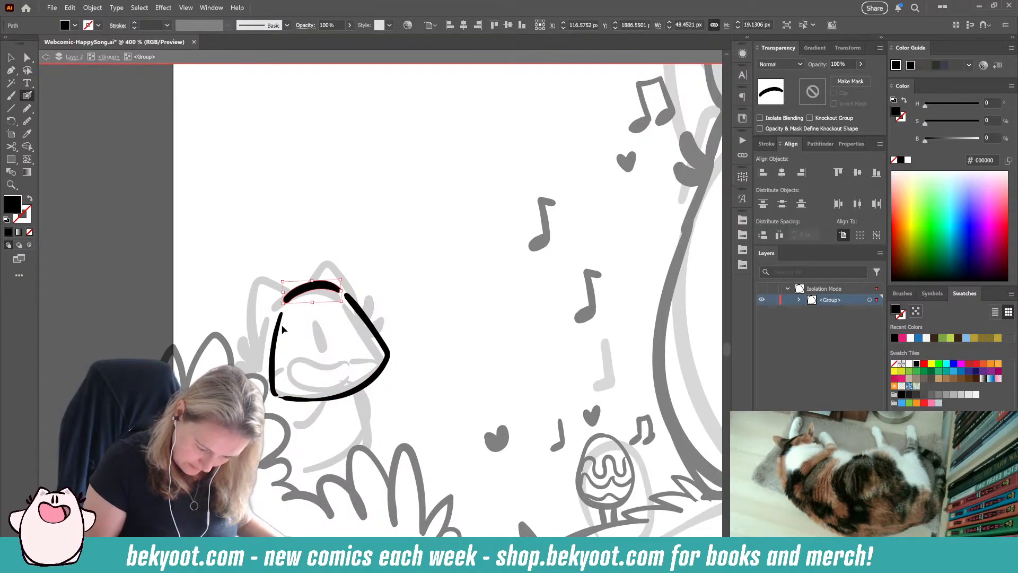
pyautogui.press('Delete')
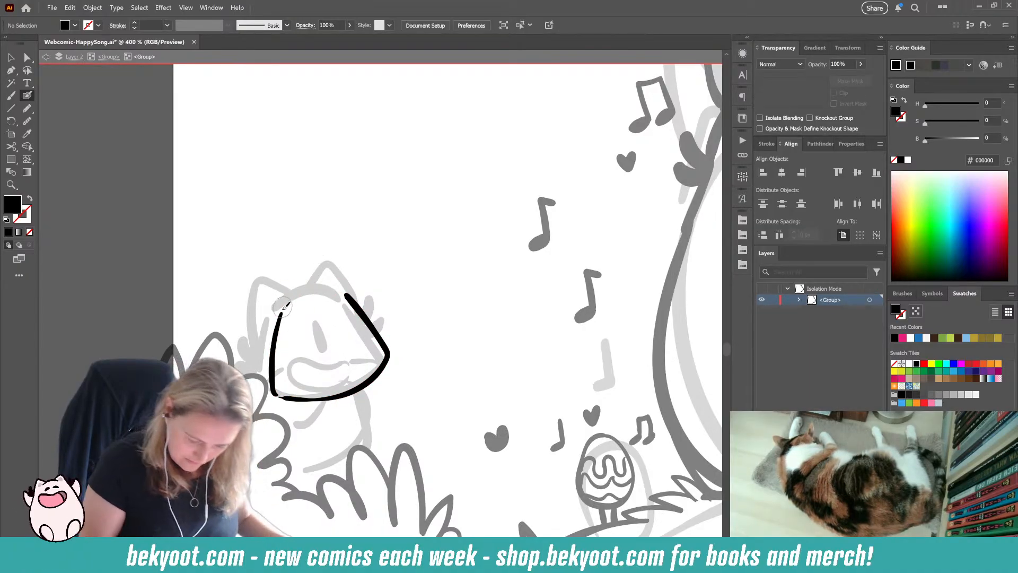
pyautogui.hotkey('ctrl', 'z')
# Step: Paint a curved vertical guide line down the middle of the small character's face
pyautogui.moveTo(326, 290)
pyautogui.mouseDown()
pyautogui.moveTo(300, 295)
pyautogui.moveTo(349, 299)
pyautogui.moveTo(313, 289)
pyautogui.moveTo(342, 290)
pyautogui.moveTo(361, 422)
pyautogui.mouseUp()
pyautogui.hotkey('ctrl', 'z')
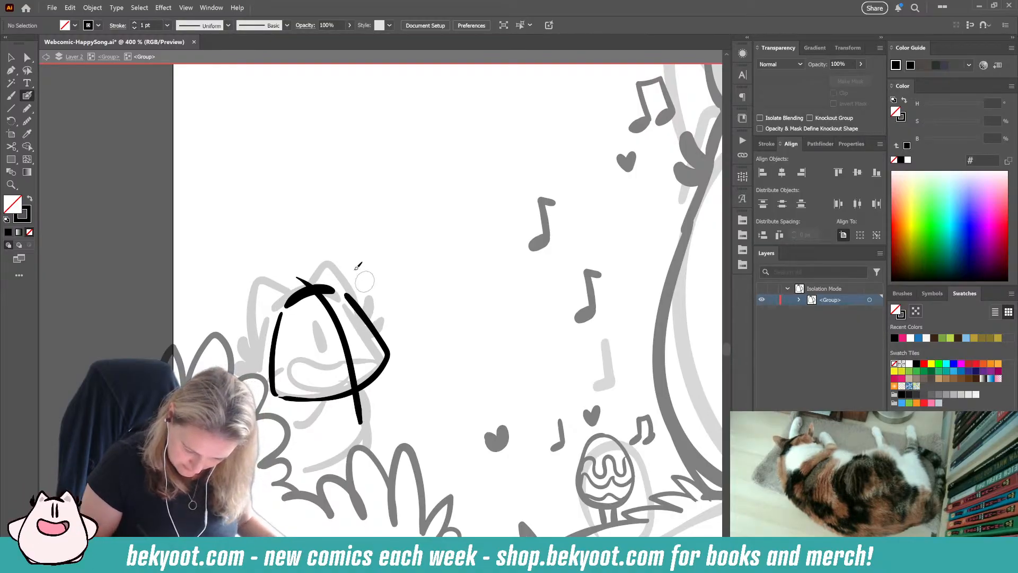
pyautogui.moveTo(321, 291)
pyautogui.mouseDown()
pyautogui.moveTo(322, 279)
pyautogui.moveTo(336, 261)
pyautogui.moveTo(350, 266)
pyautogui.moveTo(370, 321)
pyautogui.mouseUp()
pyautogui.keyDown('ctrl'); pyautogui.click(363, 261); pyautogui.keyUp('ctrl')
pyautogui.hotkey('ctrl', 'z')
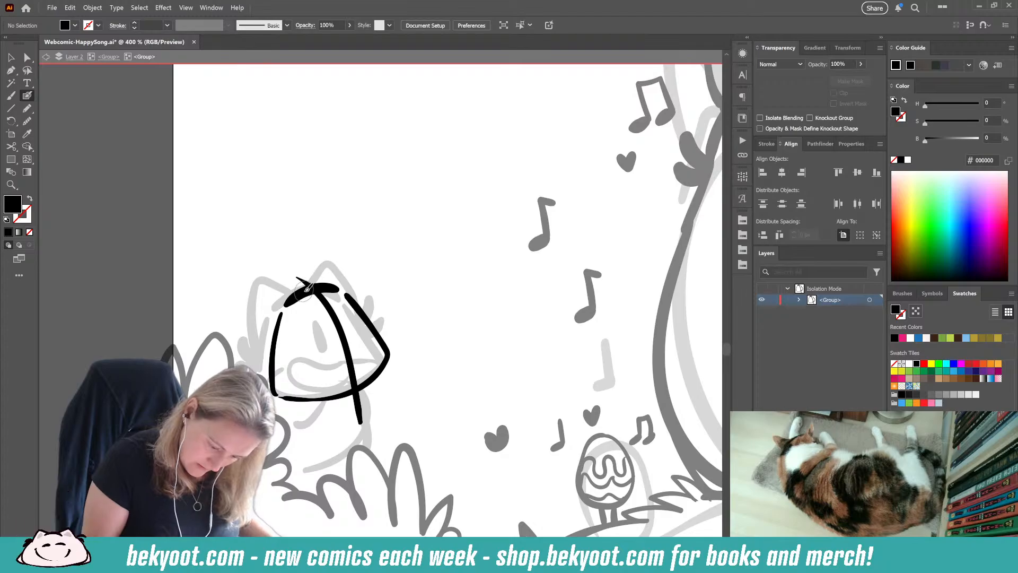
# Step: Ink two pointed ears on the small character's head and fur tufts on both cheeks
pyautogui.moveTo(300, 287)
pyautogui.mouseDown()
pyautogui.moveTo(281, 275)
pyautogui.moveTo(265, 286)
pyautogui.moveTo(271, 327)
pyautogui.mouseUp()
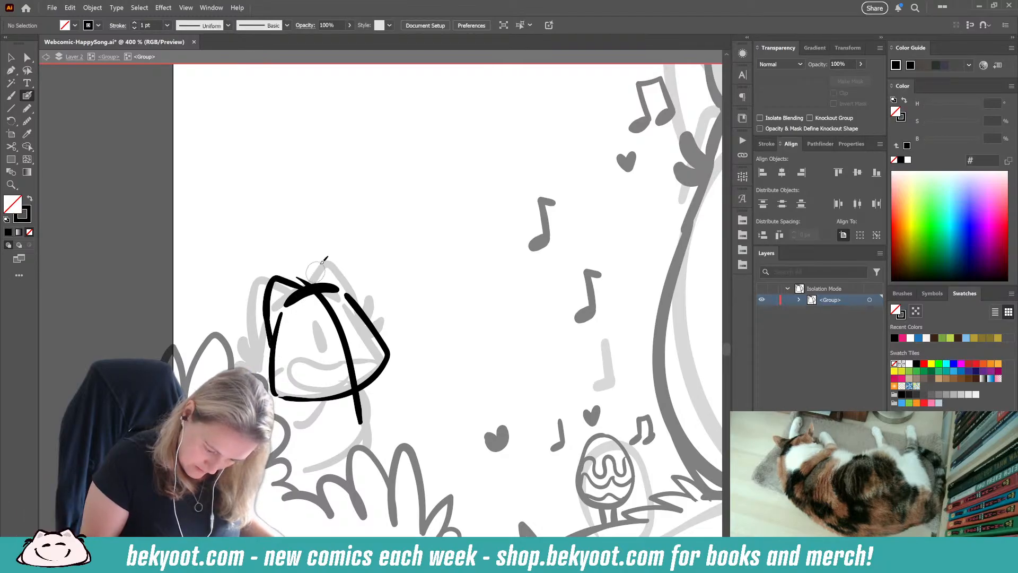
pyautogui.hotkey('ctrl', 'z')
pyautogui.moveTo(303, 291)
pyautogui.mouseDown()
pyautogui.moveTo(271, 282)
pyautogui.moveTo(271, 330)
pyautogui.mouseUp()
pyautogui.hotkey('ctrl', 'z')
pyautogui.moveTo(296, 277)
pyautogui.mouseDown()
pyautogui.moveTo(303, 284)
pyautogui.moveTo(263, 284)
pyautogui.moveTo(269, 332)
pyautogui.mouseUp()
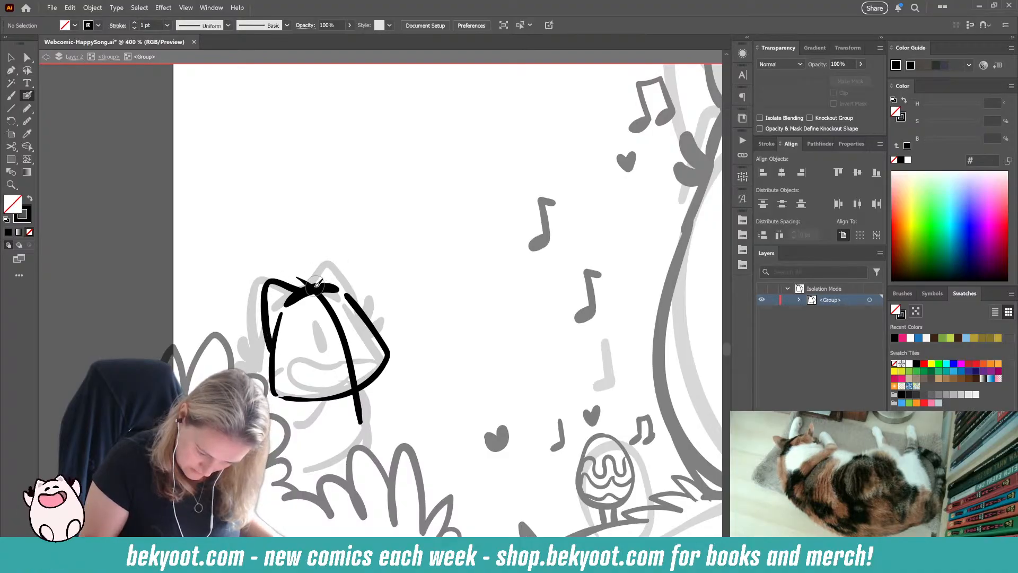
pyautogui.moveTo(311, 291)
pyautogui.mouseDown()
pyautogui.moveTo(330, 261)
pyautogui.moveTo(347, 264)
pyautogui.moveTo(367, 316)
pyautogui.moveTo(375, 295)
pyautogui.moveTo(389, 311)
pyautogui.mouseUp()
pyautogui.moveTo(269, 351)
pyautogui.mouseDown()
pyautogui.moveTo(253, 318)
pyautogui.moveTo(245, 362)
pyautogui.mouseUp()
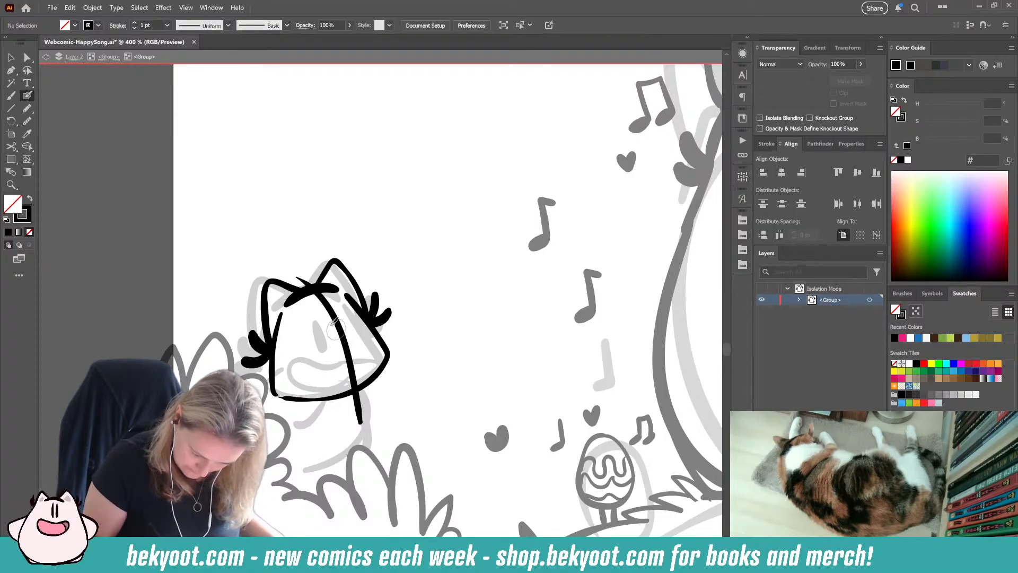
# Step: Delete the curved vertical guide line from the small character's inked head
pyautogui.moveTo(322, 317)
pyautogui.mouseDown()
pyautogui.moveTo(333, 343)
pyautogui.moveTo(353, 341)
pyautogui.mouseUp()
pyautogui.hotkey('ctrl', 'z')
pyautogui.hotkey('ctrl', 'z')
pyautogui.hotkey('ctrl', 'z')
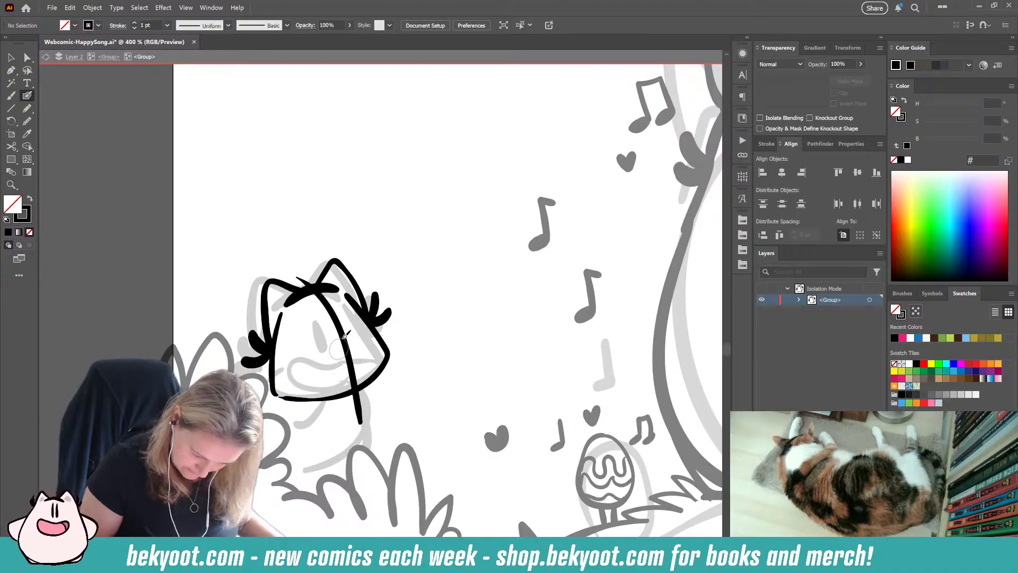
pyautogui.keyDown('ctrl'); pyautogui.click(348, 355); pyautogui.keyUp('ctrl')
pyautogui.press('Delete')
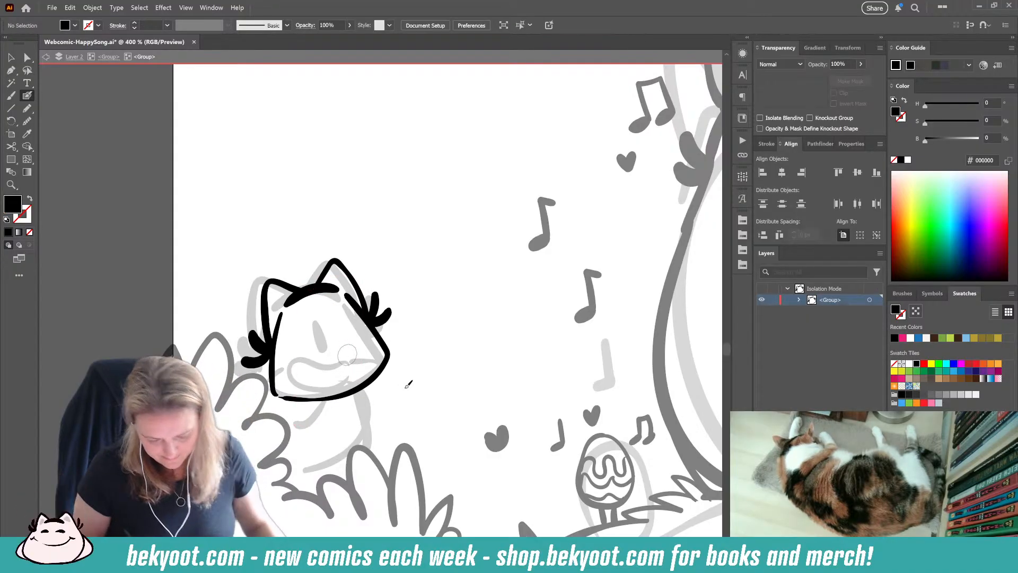
# Step: Delete the small character's left ear outline and repaint the thick forehead arc at the top of its head
pyautogui.moveTo(287, 307); pyautogui.dragTo(341, 292)
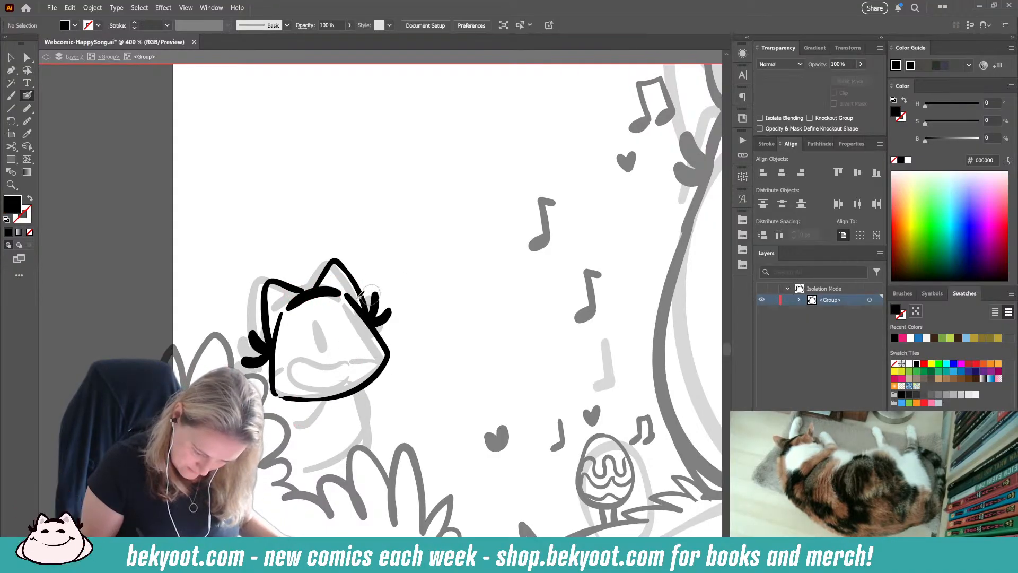
pyautogui.moveTo(271, 354); pyautogui.dragTo(300, 293)
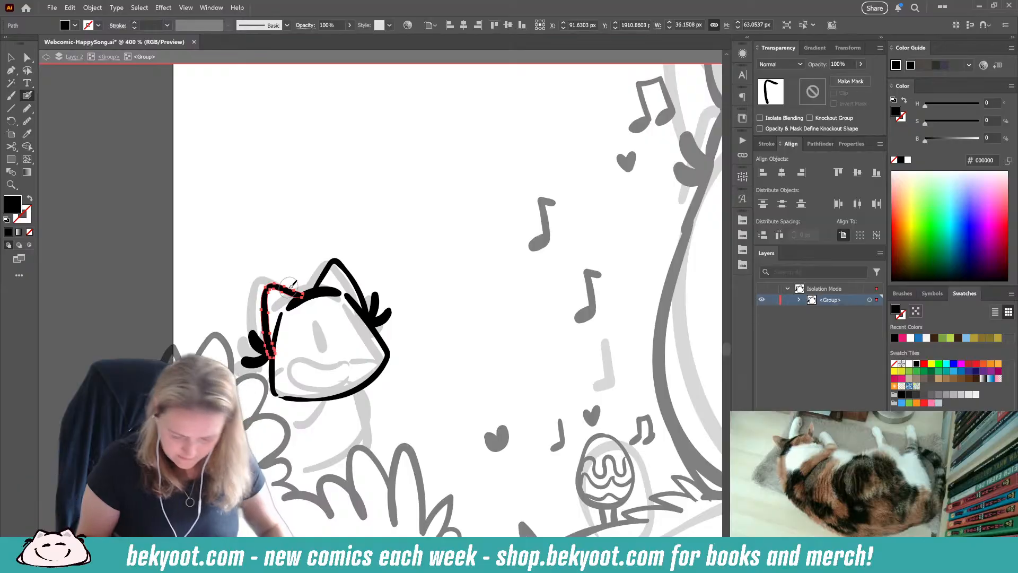
pyautogui.hotkey('ctrl', 'z')
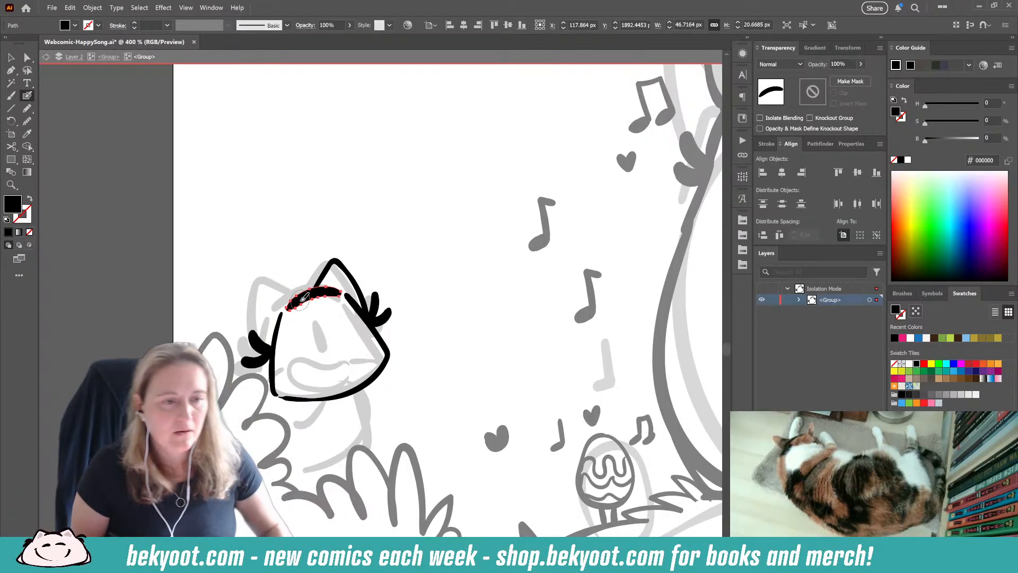
pyautogui.press('Delete')
pyautogui.moveTo(289, 306); pyautogui.dragTo(342, 297)
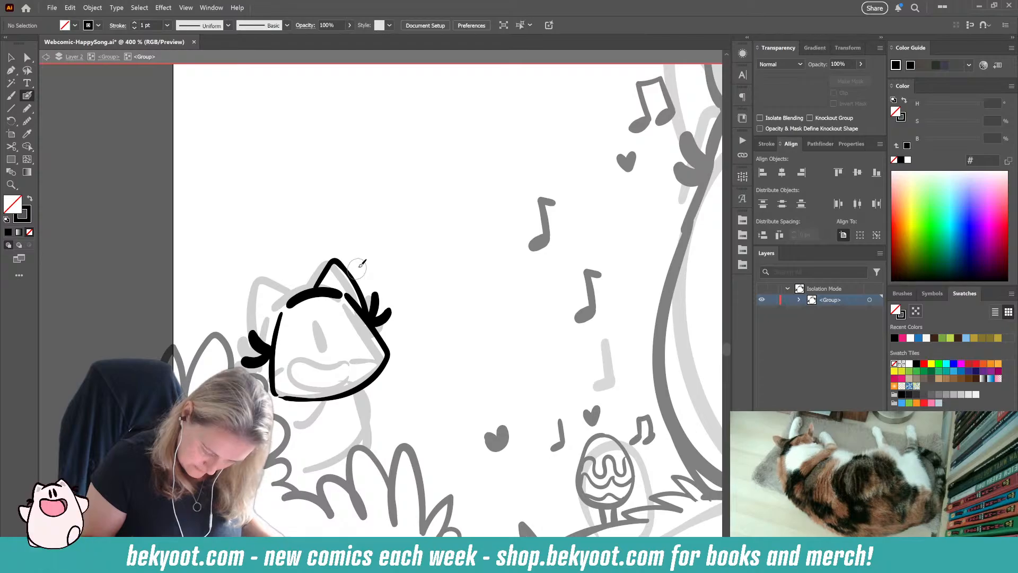
# Step: Ink the small character's left ear and lower the opacity of the head's right-hand cheek and jaw outline to 39%
pyautogui.moveTo(263, 351)
pyautogui.mouseDown()
pyautogui.moveTo(267, 280)
pyautogui.moveTo(313, 289)
pyautogui.mouseUp()
pyautogui.keyDown('ctrl'); pyautogui.click(415, 277); pyautogui.keyUp('ctrl')
pyautogui.keyDown('ctrl'); pyautogui.click(384, 344); pyautogui.keyUp('ctrl')
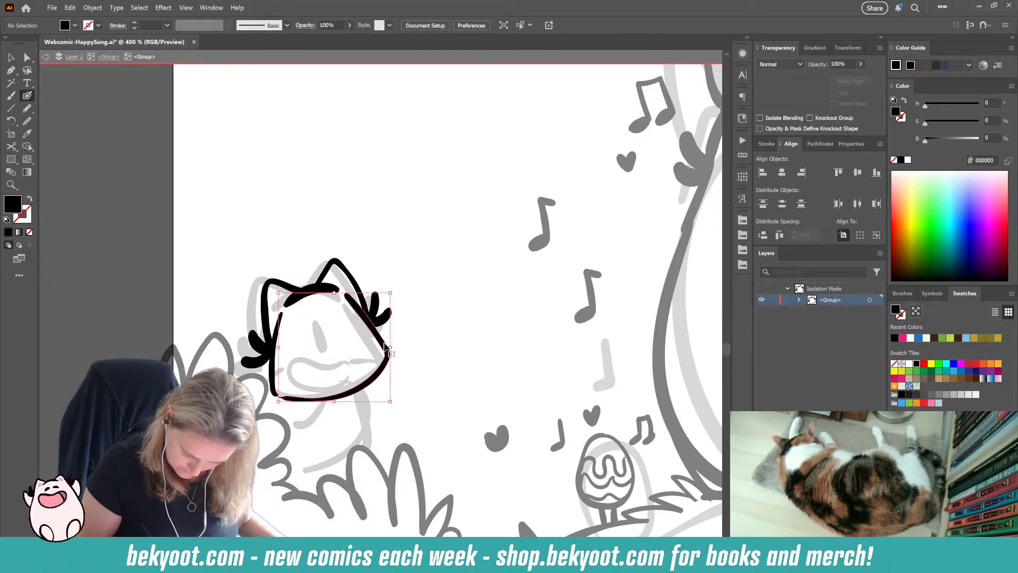
pyautogui.click(860, 64)
pyautogui.moveTo(859, 78); pyautogui.dragTo(836, 78)
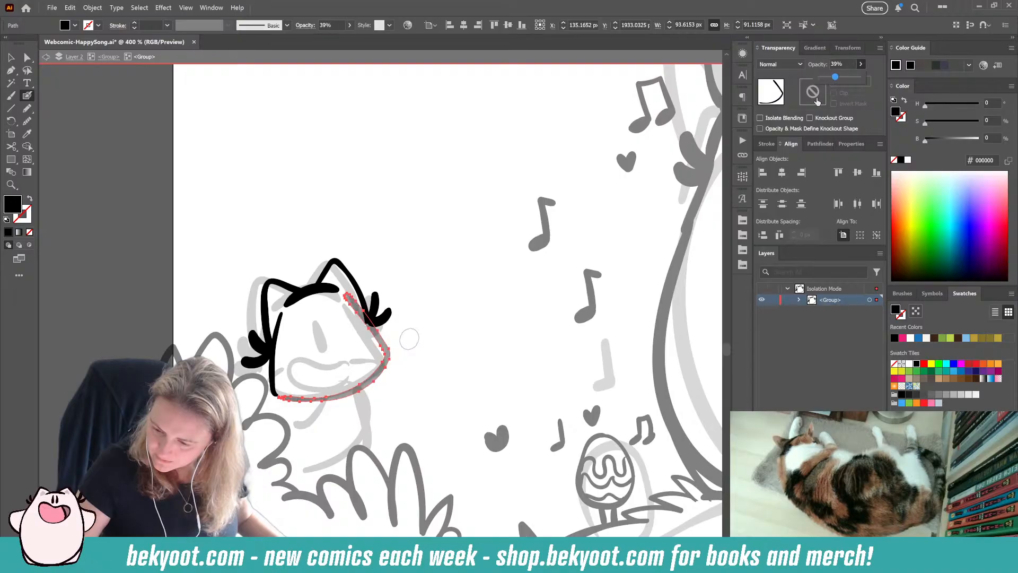
# Step: Repaint the cheek and jaw outline over the faded one and add a curved vertical guide line down the face
pyautogui.keyDown('ctrl'); pyautogui.click(509, 323); pyautogui.keyUp('ctrl')
pyautogui.moveTo(346, 286)
pyautogui.mouseDown()
pyautogui.moveTo(393, 333)
pyautogui.moveTo(388, 360)
pyautogui.moveTo(352, 388)
pyautogui.mouseUp()
pyautogui.hotkey('ctrl', 'z')
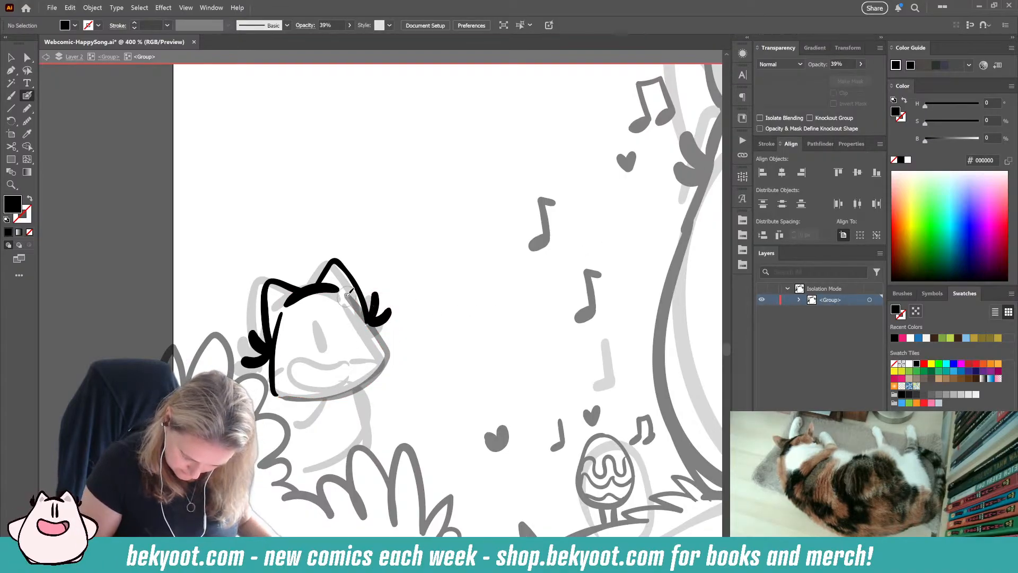
pyautogui.keyDown('ctrl'); pyautogui.click(363, 302); pyautogui.keyUp('ctrl')
pyautogui.keyDown('ctrl'); pyautogui.click(347, 292); pyautogui.keyUp('ctrl')
pyautogui.moveTo(347, 290)
pyautogui.mouseDown()
pyautogui.moveTo(395, 345)
pyautogui.moveTo(386, 368)
pyautogui.moveTo(339, 397)
pyautogui.moveTo(307, 402)
pyautogui.moveTo(272, 350)
pyautogui.mouseUp()
pyautogui.hotkey('shift', 'x')
pyautogui.moveTo(294, 270)
pyautogui.mouseDown()
pyautogui.moveTo(359, 358)
pyautogui.moveTo(362, 424)
pyautogui.mouseUp()
# Step: Paint two slanted oval eyes on either side of the face guide line and make the right eye slightly narrower
pyautogui.moveTo(348, 318); pyautogui.dragTo(360, 350)
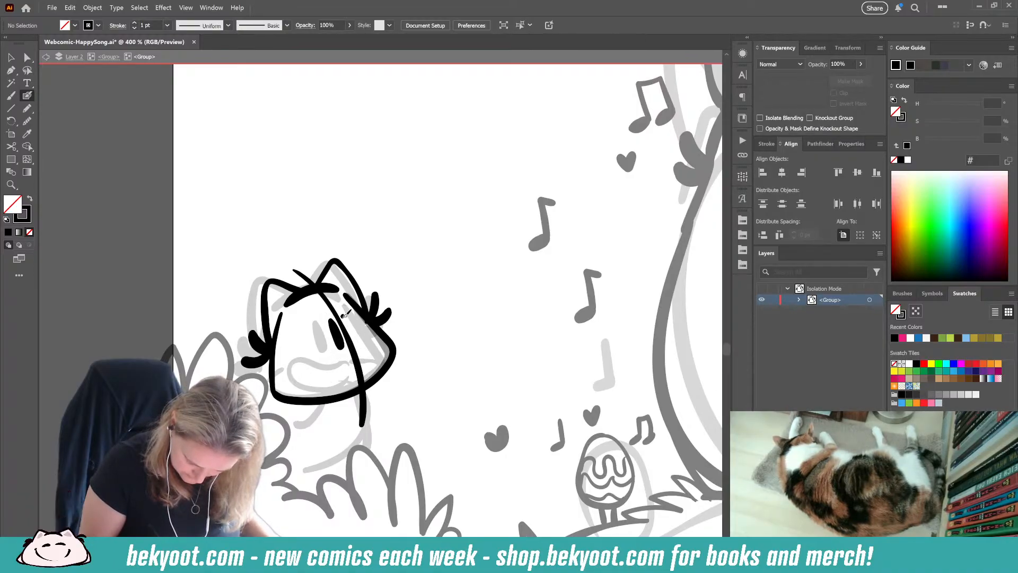
pyautogui.keyDown('ctrl'); pyautogui.click(342, 330); pyautogui.keyUp('ctrl')
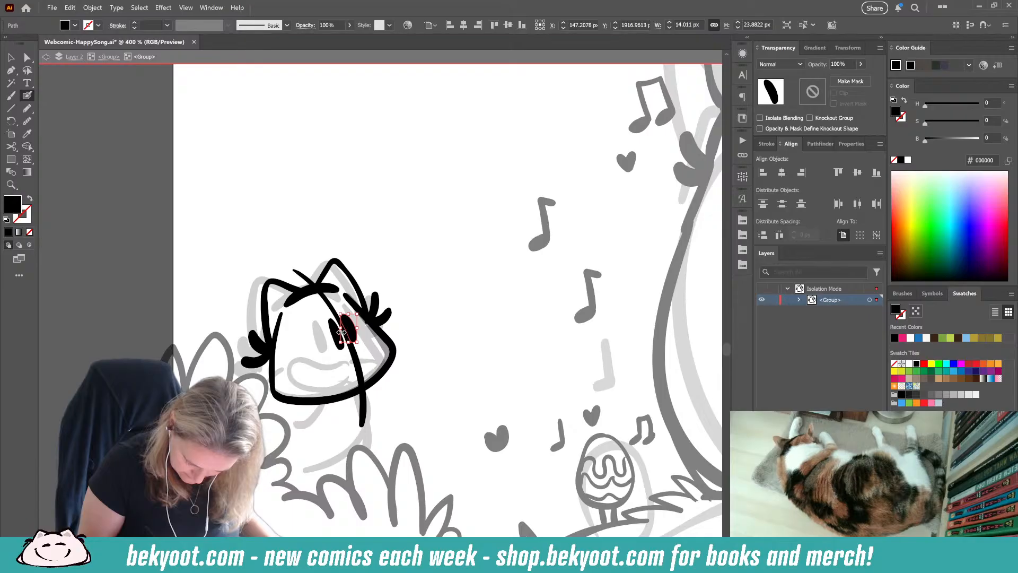
pyautogui.moveTo(344, 329); pyautogui.dragTo(349, 330)
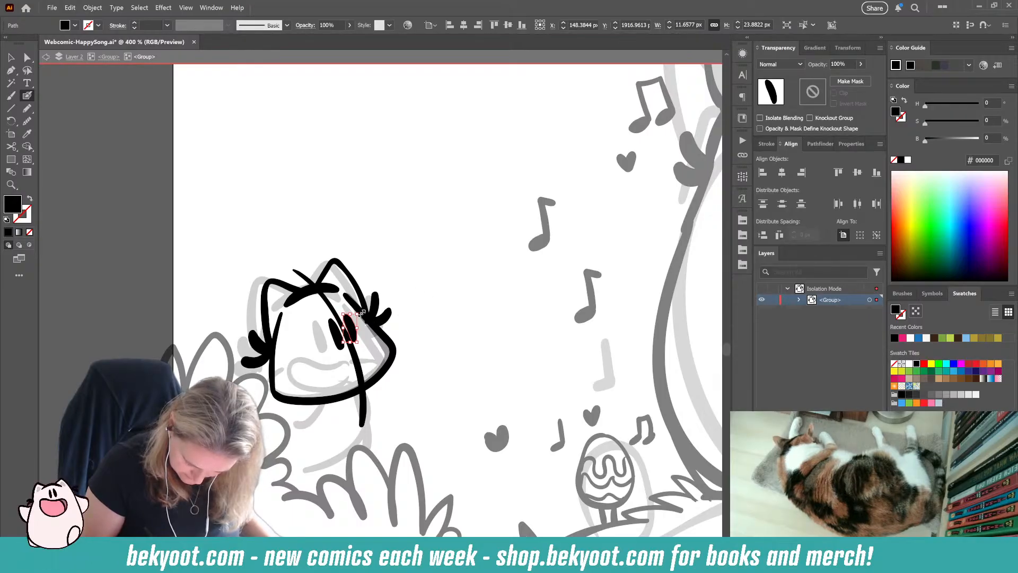
pyautogui.keyDown('ctrl'); pyautogui.click(418, 285); pyautogui.keyUp('ctrl')
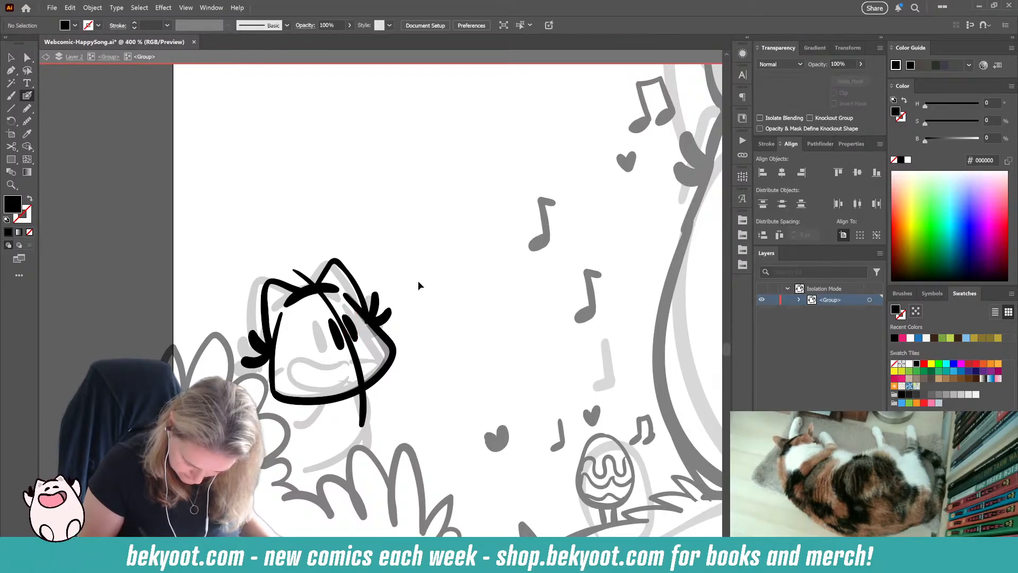
pyautogui.keyDown('ctrl'); pyautogui.click(341, 345); pyautogui.keyUp('ctrl')
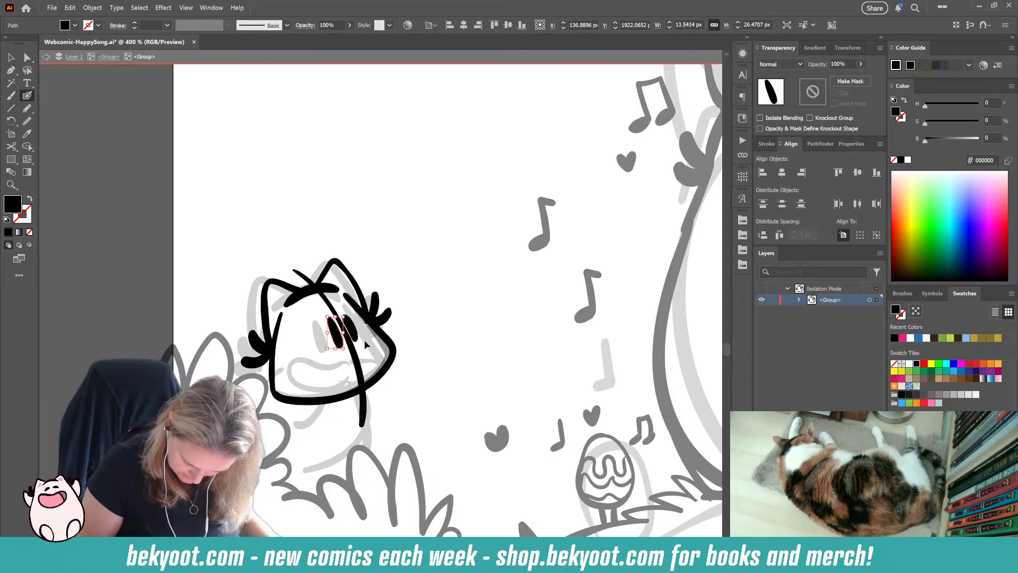
pyautogui.keyDown('ctrl'); pyautogui.click(433, 284); pyautogui.keyUp('ctrl')
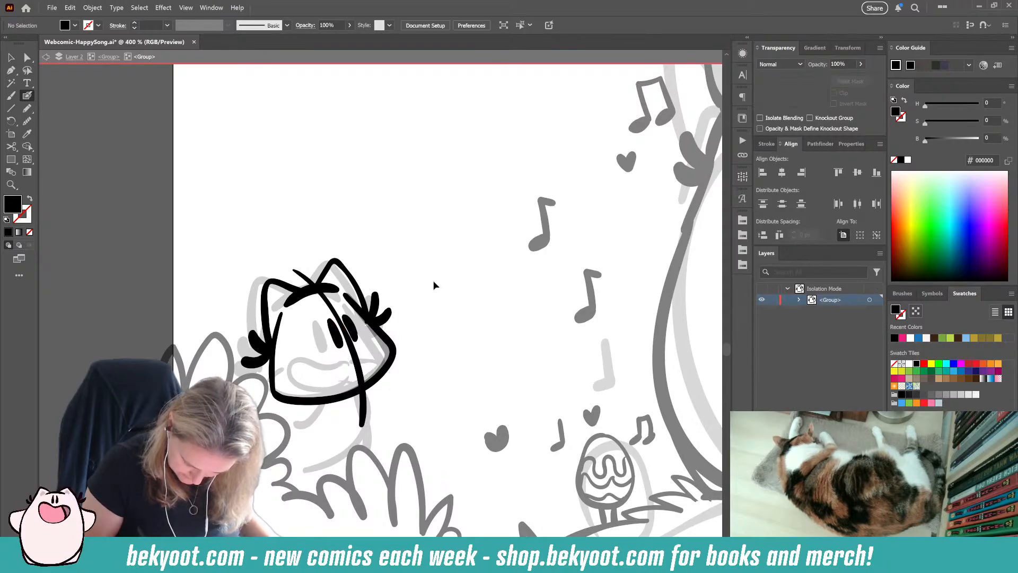
# Step: Paint an open smiling mouth below the eyes with a short cheek line on each side
pyautogui.moveTo(352, 362); pyautogui.dragTo(315, 356)
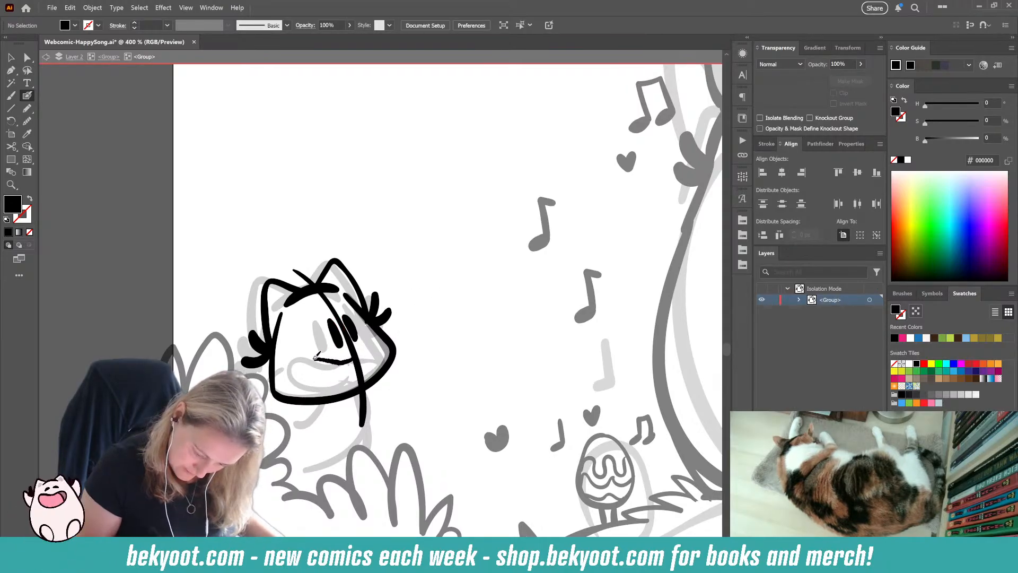
pyautogui.hotkey('ctrl', 'z')
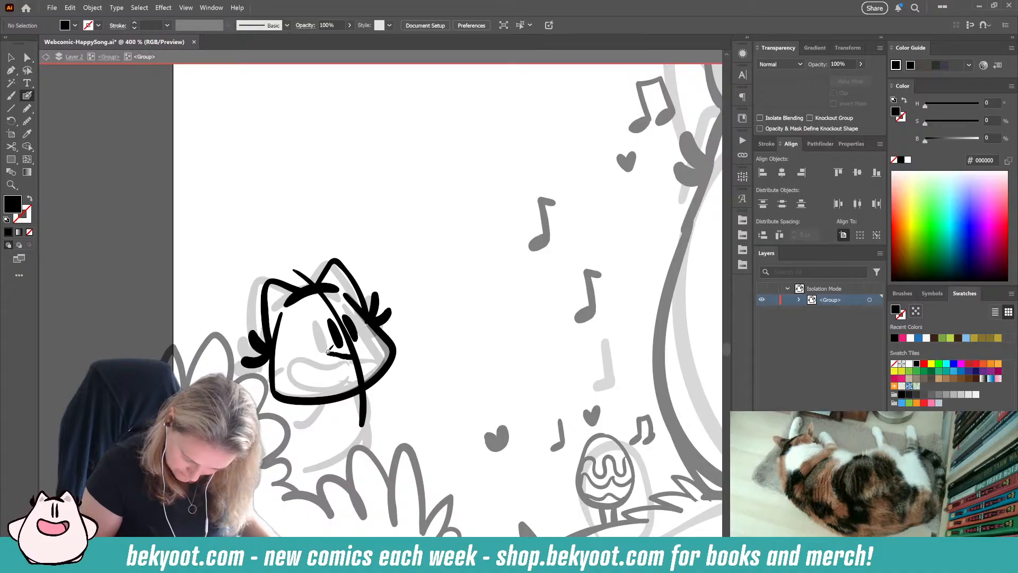
pyautogui.moveTo(307, 367)
pyautogui.mouseDown()
pyautogui.moveTo(326, 358)
pyautogui.moveTo(316, 363)
pyautogui.moveTo(328, 382)
pyautogui.moveTo(368, 363)
pyautogui.moveTo(285, 379)
pyautogui.moveTo(397, 344)
pyautogui.mouseUp()
pyautogui.hotkey('ctrl', 'z')
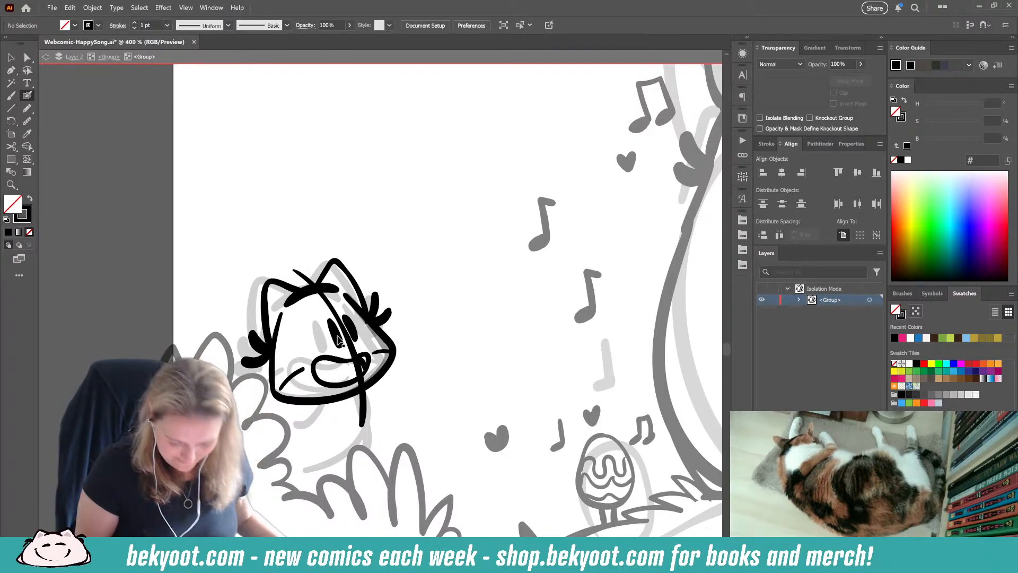
# Step: Shift the small character's eyes and mouth slightly to the left on the face
pyautogui.keyDown('ctrl'); pyautogui.click(337, 336); pyautogui.keyUp('ctrl')
pyautogui.keyDown('ctrl'); pyautogui.keyDown('shift'); pyautogui.click(350, 330); pyautogui.keyUp('shift'); pyautogui.keyUp('ctrl')
pyautogui.moveTo(338, 337)
pyautogui.mouseDown()
pyautogui.moveTo(370, 373)
pyautogui.moveTo(359, 372)
pyautogui.mouseUp()
pyautogui.keyDown('ctrl'); pyautogui.click(419, 277); pyautogui.keyUp('ctrl')
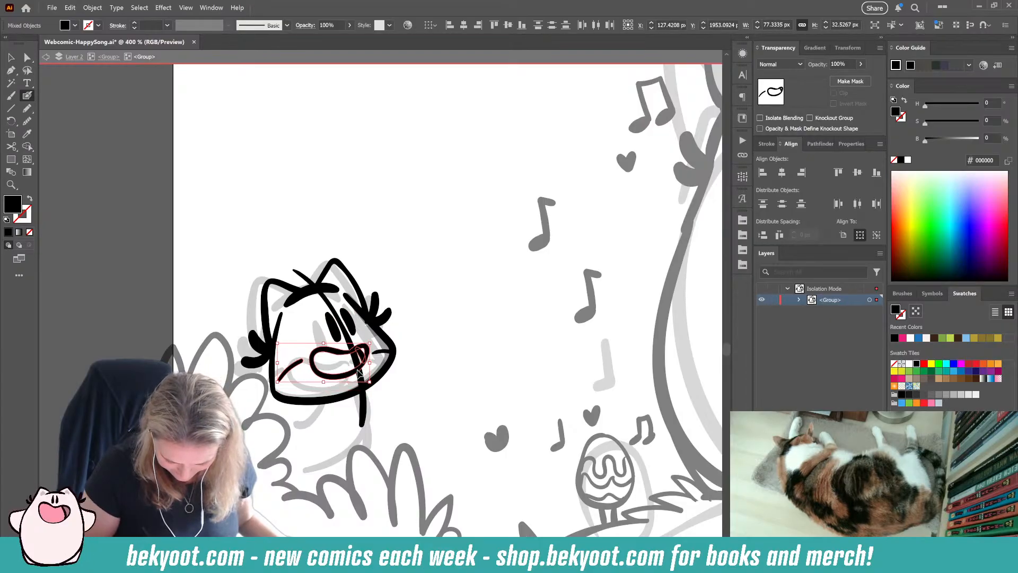
# Step: Delete the short right cheek line beside the mouth and repaint it slightly higher
pyautogui.keyDown('ctrl'); pyautogui.click(414, 336); pyautogui.keyUp('ctrl')
pyautogui.keyDown('ctrl'); pyautogui.click(379, 352); pyautogui.keyUp('ctrl')
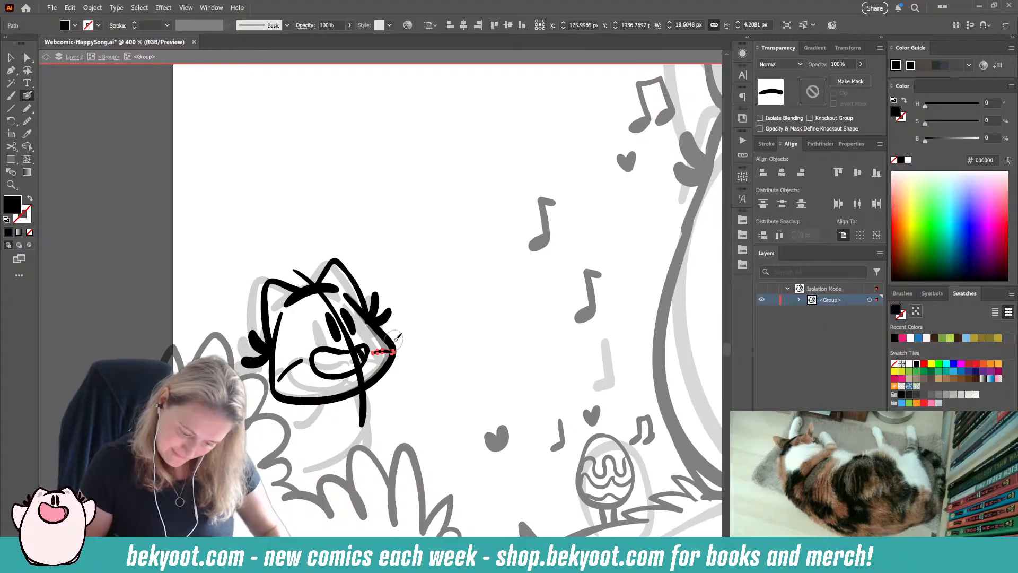
pyautogui.press('Delete')
pyautogui.moveTo(373, 345); pyautogui.dragTo(394, 350)
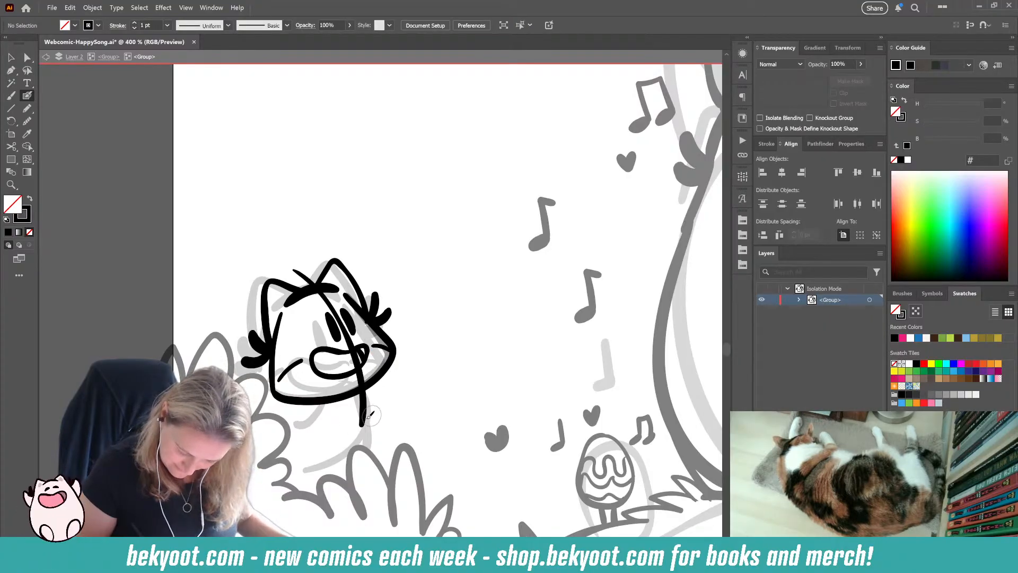
# Step: Nudge the left eye slightly closer to the face guide line
pyautogui.keyDown('ctrl'); pyautogui.click(373, 381); pyautogui.keyUp('ctrl')
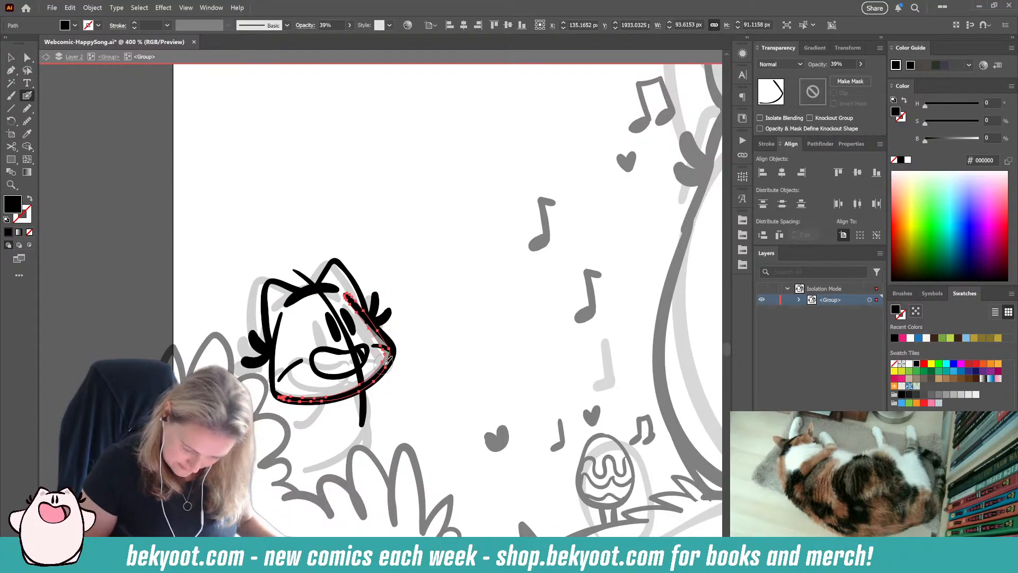
pyautogui.hotkey('ctrl', 'shift', 'a')
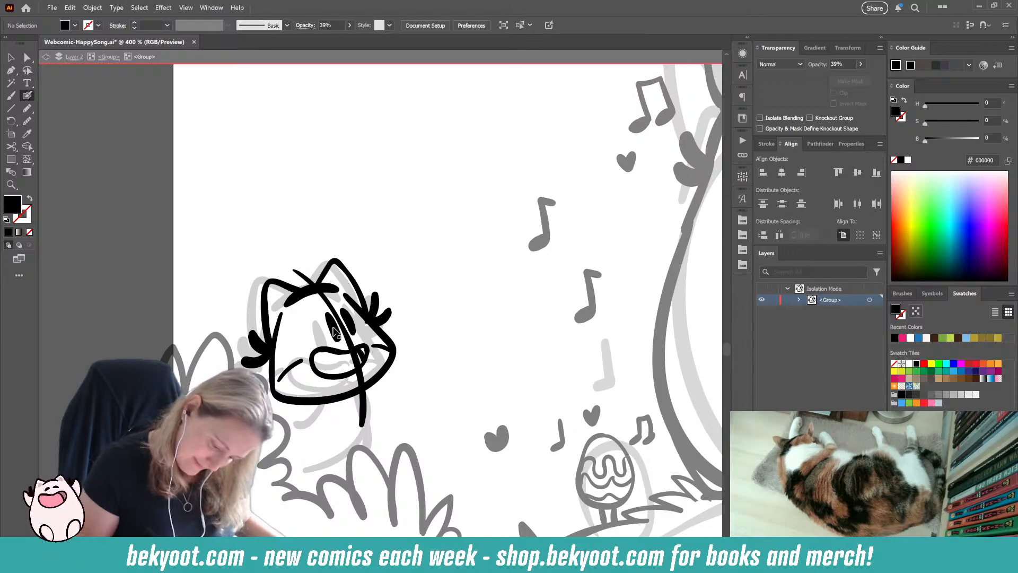
pyautogui.keyDown('ctrl'); pyautogui.moveTo(333, 326); pyautogui.dragTo(338, 324); pyautogui.keyUp('ctrl')
pyautogui.keyDown('ctrl'); pyautogui.click(437, 289); pyautogui.keyUp('ctrl')
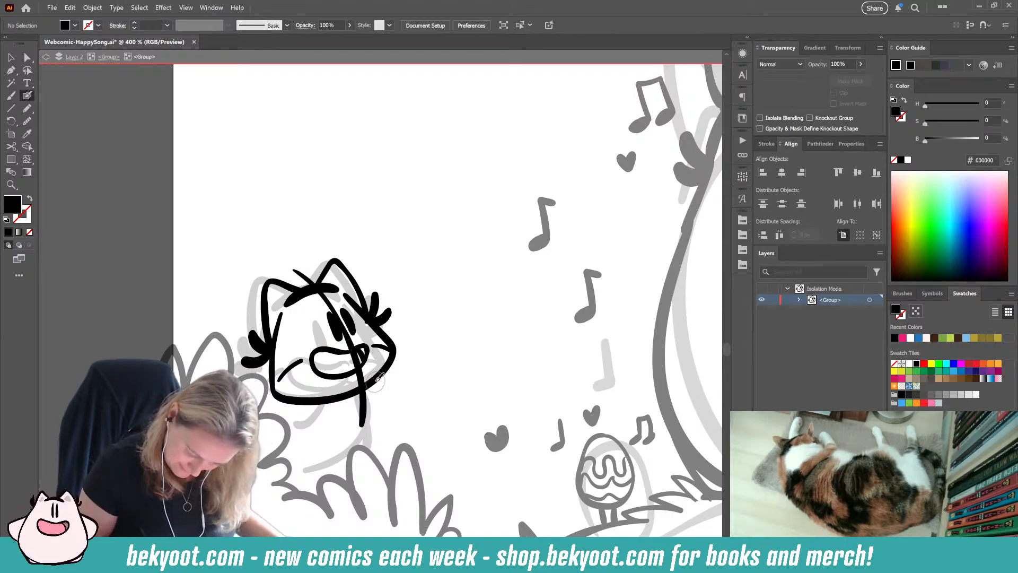
# Step: Ink the small character's left shoulder and the curved right side of its body below the head
pyautogui.moveTo(370, 382); pyautogui.dragTo(375, 472)
pyautogui.hotkey('ctrl', 'z')
pyautogui.moveTo(371, 385); pyautogui.dragTo(344, 480)
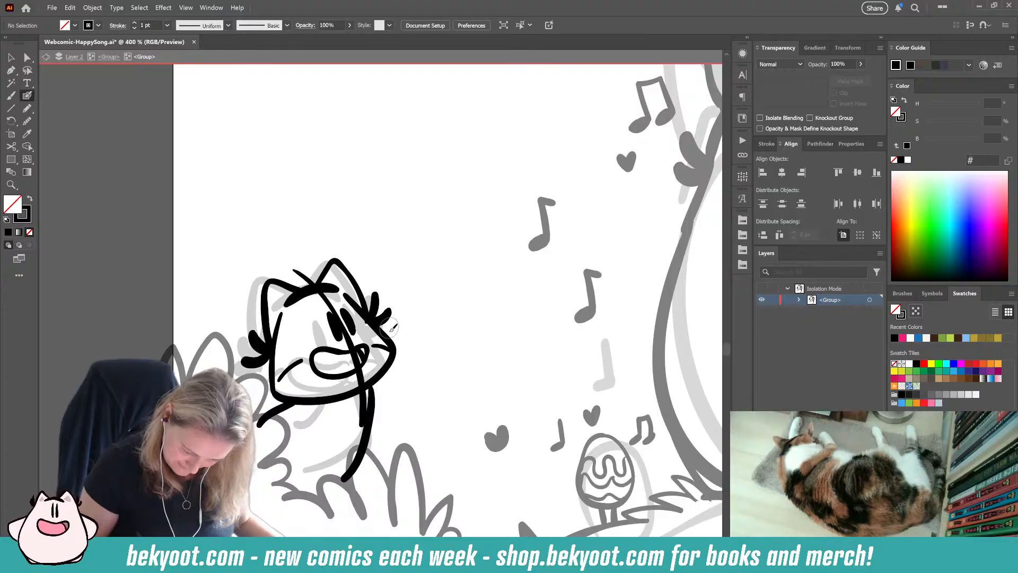
# Step: Ink an arm bent across the chest and a raised paw holding an egg beside the right cheek
pyautogui.moveTo(372, 390)
pyautogui.mouseDown()
pyautogui.moveTo(452, 410)
pyautogui.moveTo(428, 454)
pyautogui.moveTo(414, 450)
pyautogui.mouseUp()
pyautogui.hotkey('ctrl', 'z')
pyautogui.moveTo(380, 386)
pyautogui.mouseDown()
pyautogui.moveTo(440, 394)
pyautogui.moveTo(450, 411)
pyautogui.moveTo(442, 436)
pyautogui.moveTo(411, 453)
pyautogui.mouseUp()
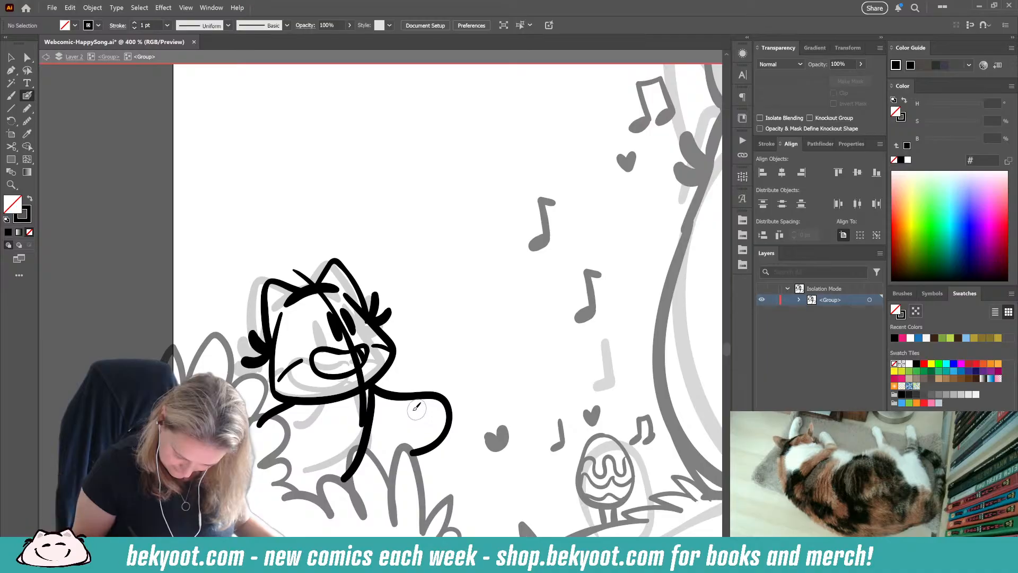
pyautogui.hotkey('ctrl', 'z')
pyautogui.moveTo(309, 412)
pyautogui.mouseDown()
pyautogui.moveTo(416, 403)
pyautogui.moveTo(402, 457)
pyautogui.mouseUp()
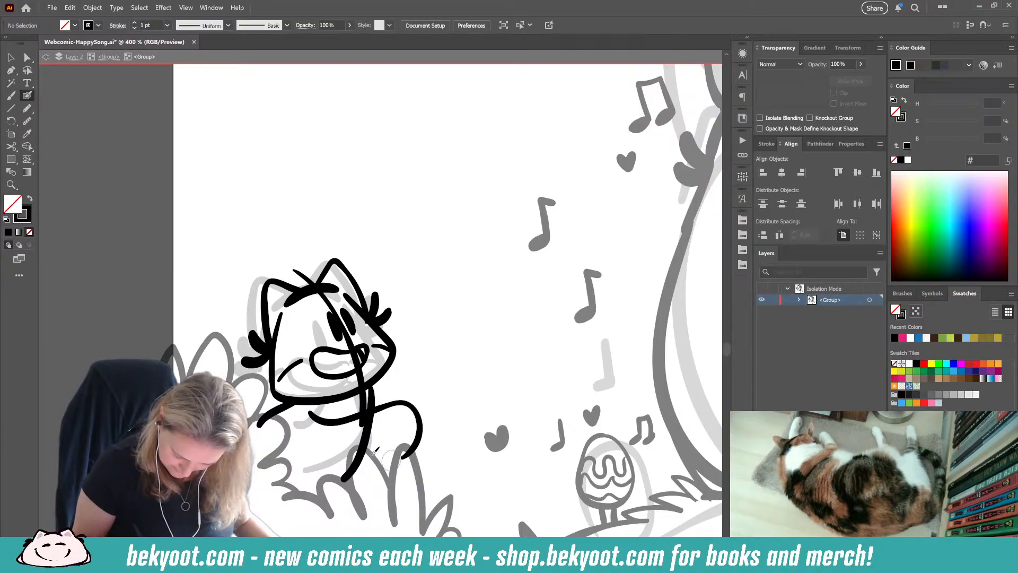
pyautogui.moveTo(393, 399)
pyautogui.mouseDown()
pyautogui.moveTo(399, 367)
pyautogui.moveTo(422, 358)
pyautogui.moveTo(435, 381)
pyautogui.moveTo(420, 411)
pyautogui.moveTo(420, 440)
pyautogui.mouseUp()
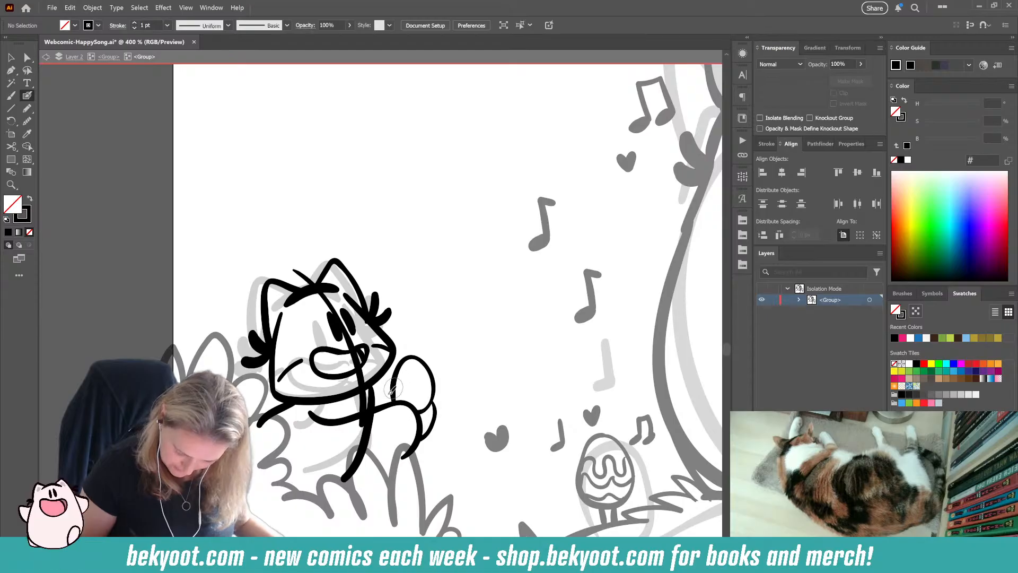
pyautogui.moveTo(367, 395); pyautogui.dragTo(396, 397)
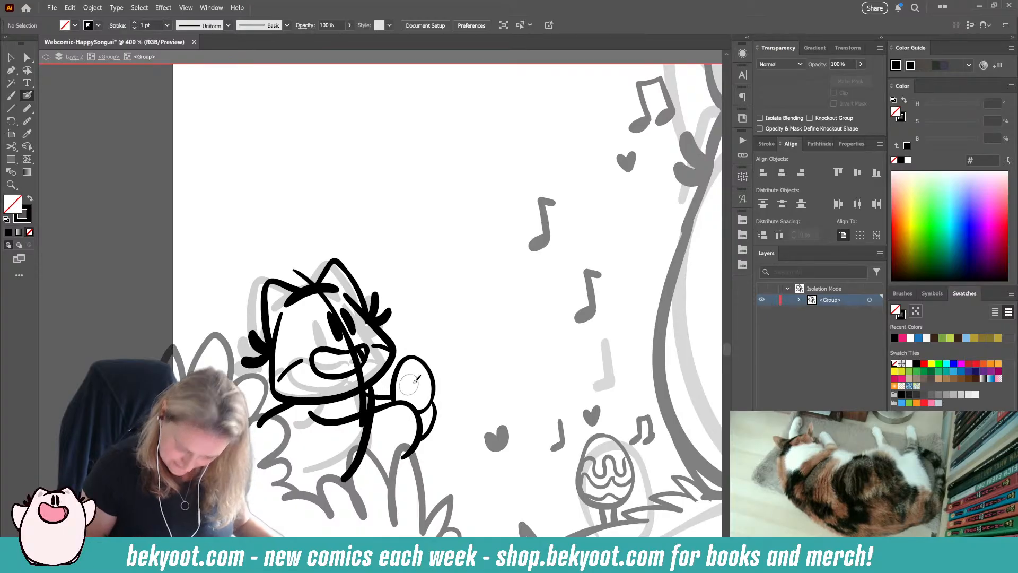
# Step: Paint two long pointed rabbit ears rising from the top of the small character's head
pyautogui.moveTo(312, 282)
pyautogui.mouseDown()
pyautogui.moveTo(281, 179)
pyautogui.moveTo(316, 196)
pyautogui.moveTo(351, 238)
pyautogui.moveTo(354, 272)
pyautogui.moveTo(253, 196)
pyautogui.moveTo(231, 264)
pyautogui.moveTo(260, 312)
pyautogui.mouseUp()
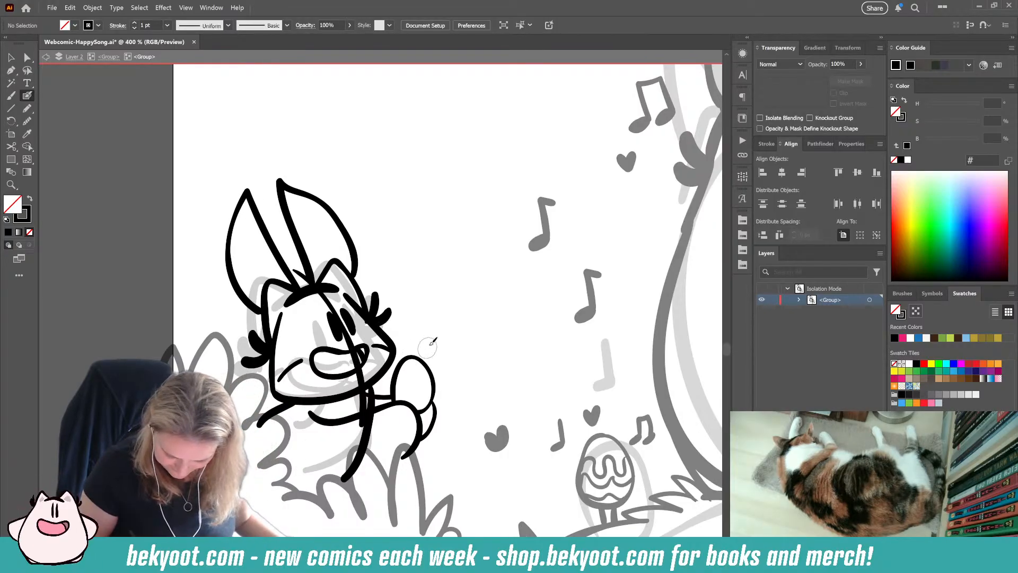
# Step: Paint a small music note above the held egg and a wavy decoration line across the egg
pyautogui.moveTo(439, 361)
pyautogui.mouseDown()
pyautogui.moveTo(452, 333)
pyautogui.moveTo(443, 337)
pyautogui.mouseUp()
pyautogui.hotkey('ctrl', 'z')
pyautogui.hotkey('ctrl', 'z')
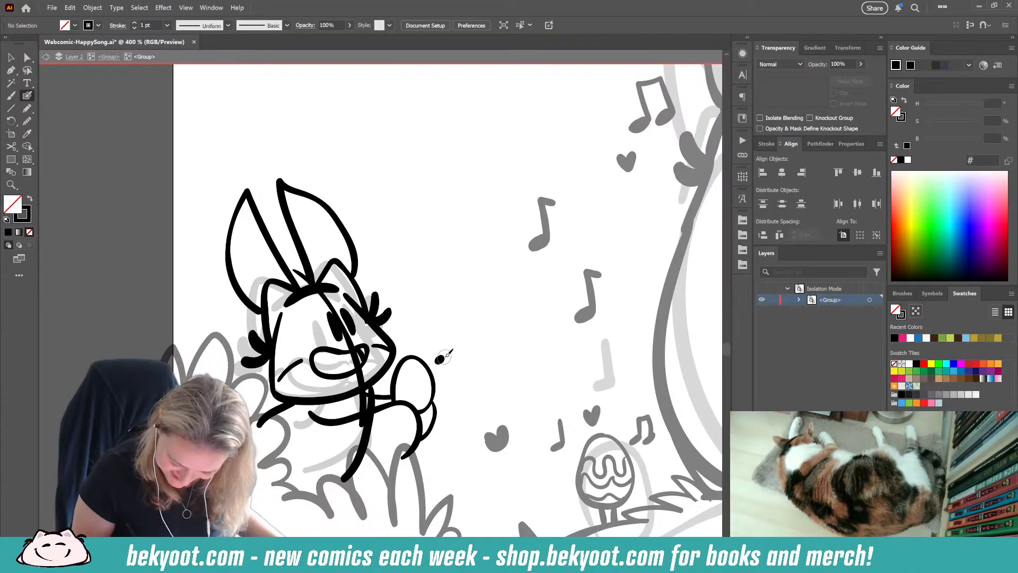
pyautogui.moveTo(441, 335); pyautogui.dragTo(447, 337)
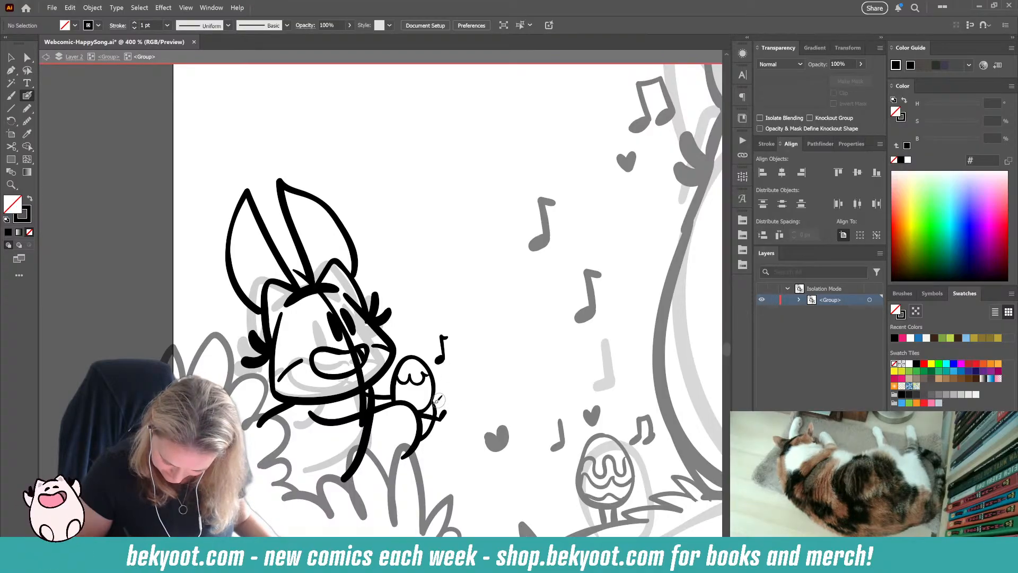
pyautogui.moveTo(437, 409); pyautogui.dragTo(444, 390)
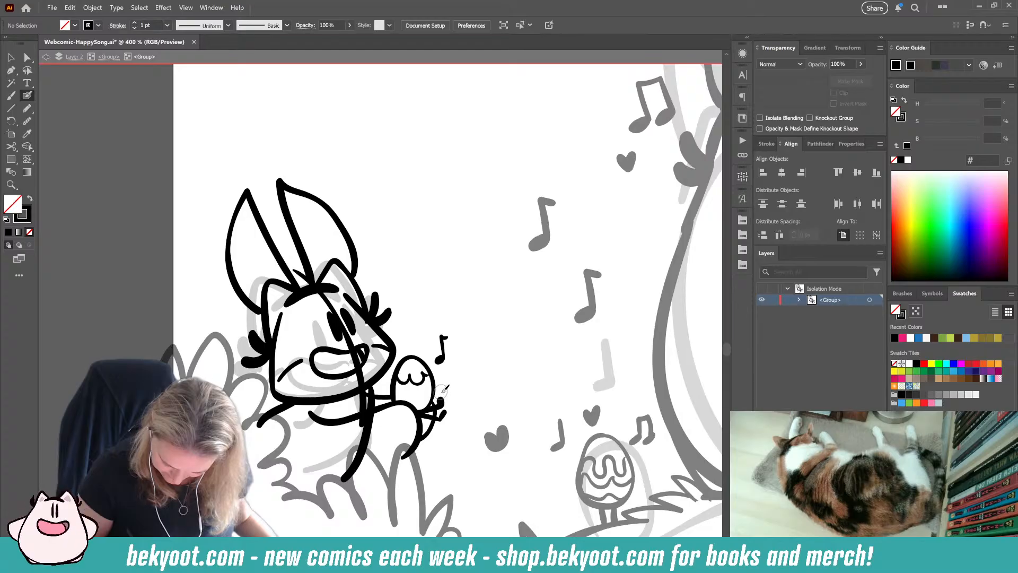
pyautogui.hotkey('ctrl', 'z')
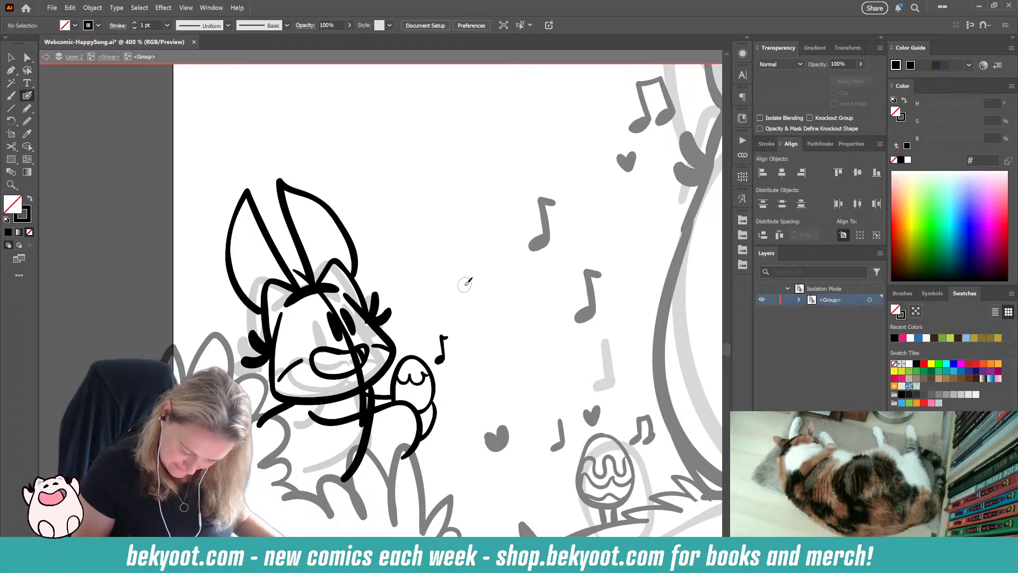
# Step: Delete the curved vertical guide line from the small character's face
pyautogui.keyDown('ctrl'); pyautogui.click(365, 393); pyautogui.keyUp('ctrl')
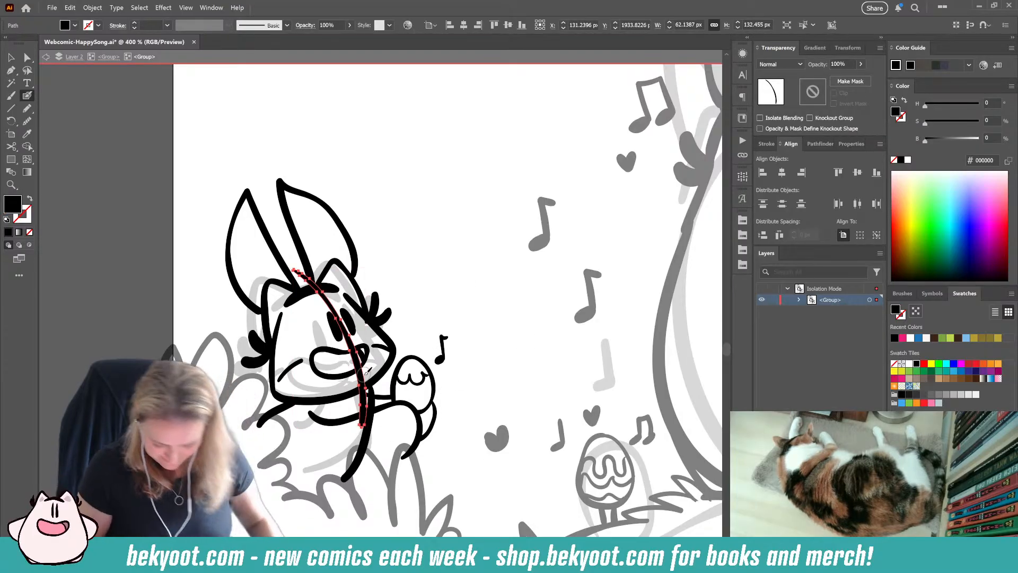
pyautogui.press('Delete')
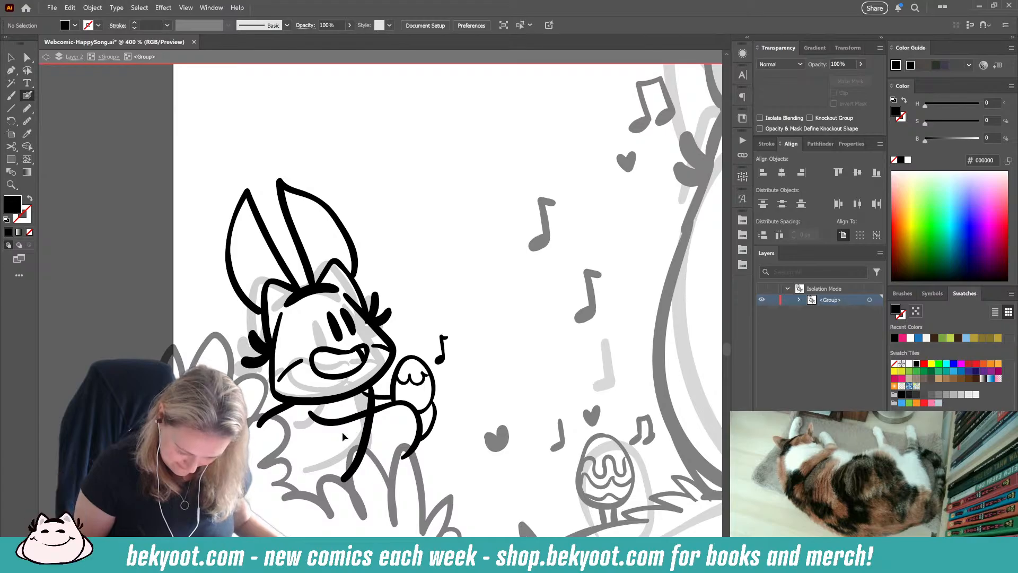
# Step: Ink the arm's curved lower edge and a small curl at its inner end, and remove the body's side stroke
pyautogui.hotkey('shift', 'x')
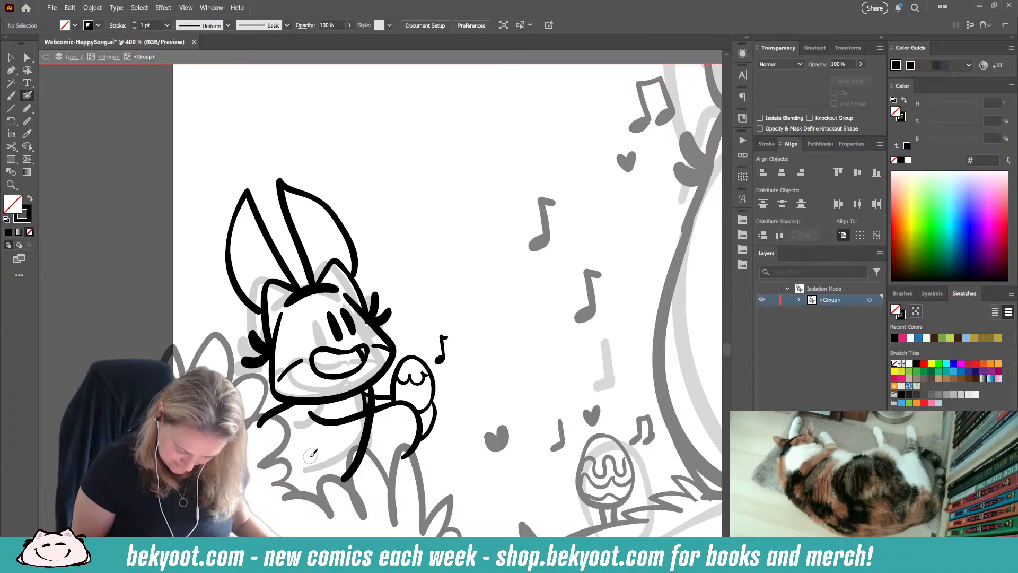
pyautogui.moveTo(312, 453)
pyautogui.mouseDown()
pyautogui.moveTo(349, 472)
pyautogui.moveTo(403, 460)
pyautogui.moveTo(424, 435)
pyautogui.mouseUp()
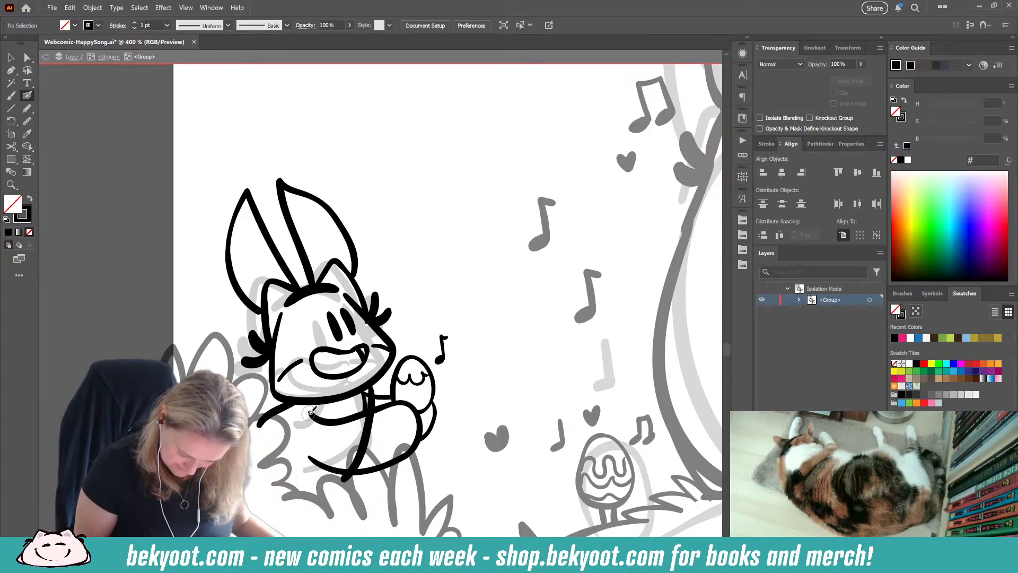
pyautogui.moveTo(312, 423); pyautogui.dragTo(335, 423)
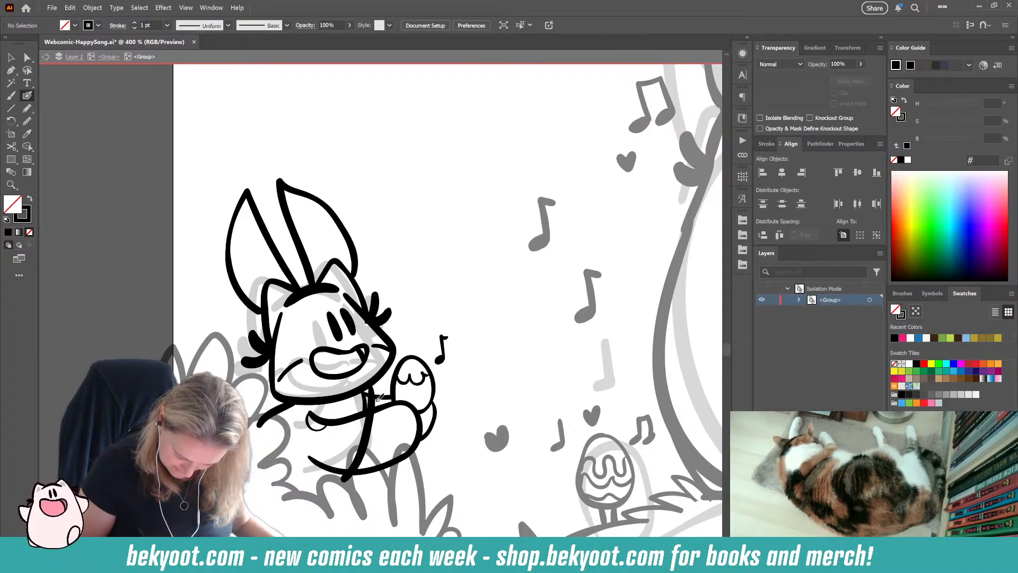
pyautogui.hotkey('ctrl', 'z')
pyautogui.hotkey('ctrl', 'z')
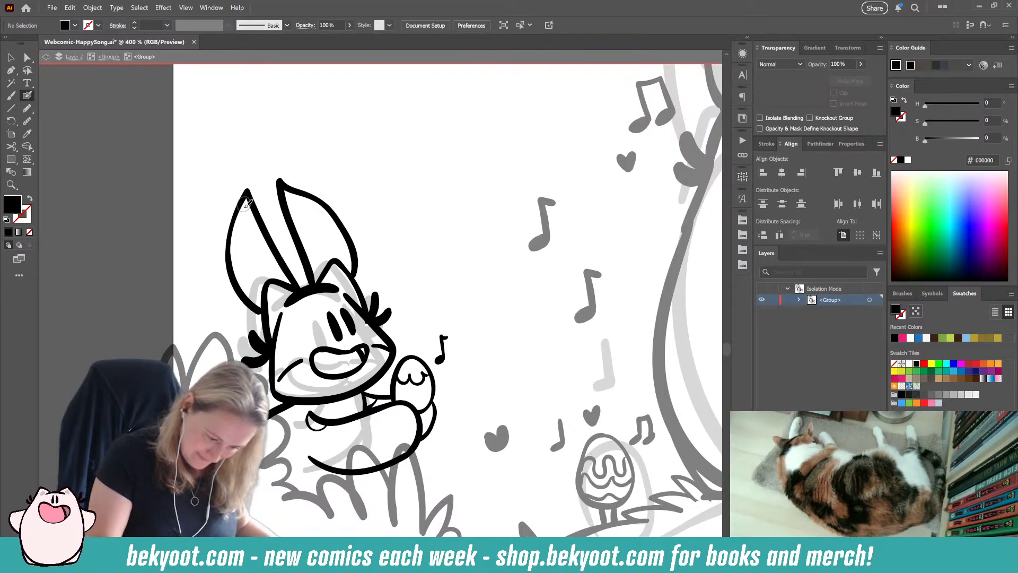
# Step: Paint thin inner-ear lines with small side strokes inside both of the small character's rabbit ears
pyautogui.moveTo(246, 208)
pyautogui.mouseDown()
pyautogui.moveTo(248, 252)
pyautogui.moveTo(268, 280)
pyautogui.mouseUp()
pyautogui.hotkey('shift', 'x')
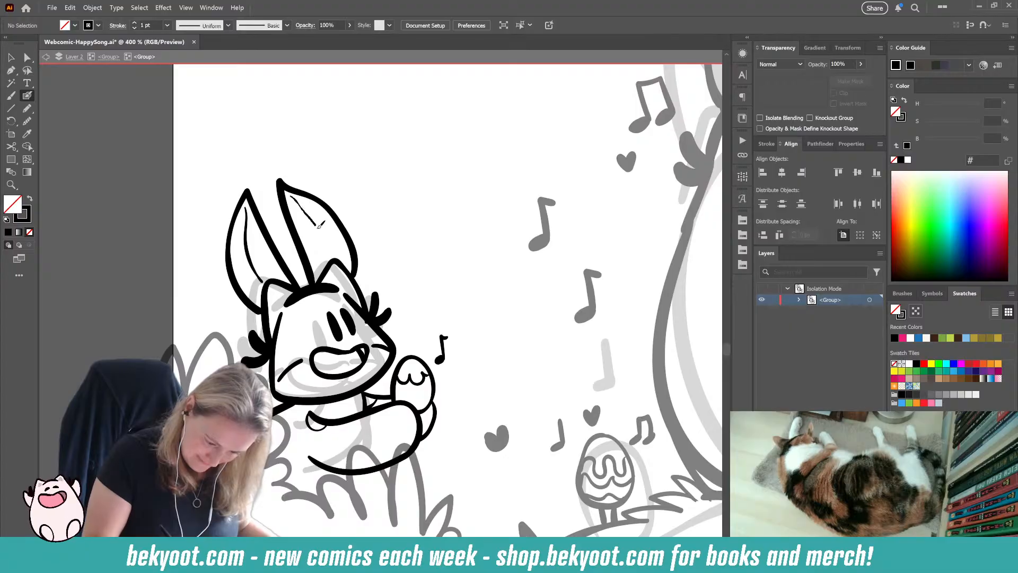
pyautogui.moveTo(320, 225); pyautogui.dragTo(330, 257)
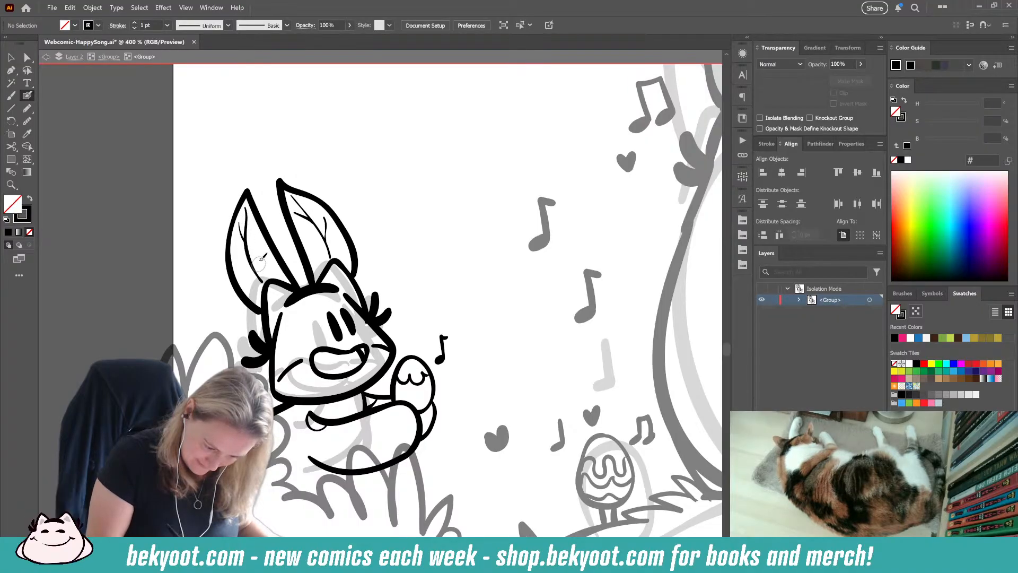
pyautogui.moveTo(256, 268); pyautogui.dragTo(258, 274)
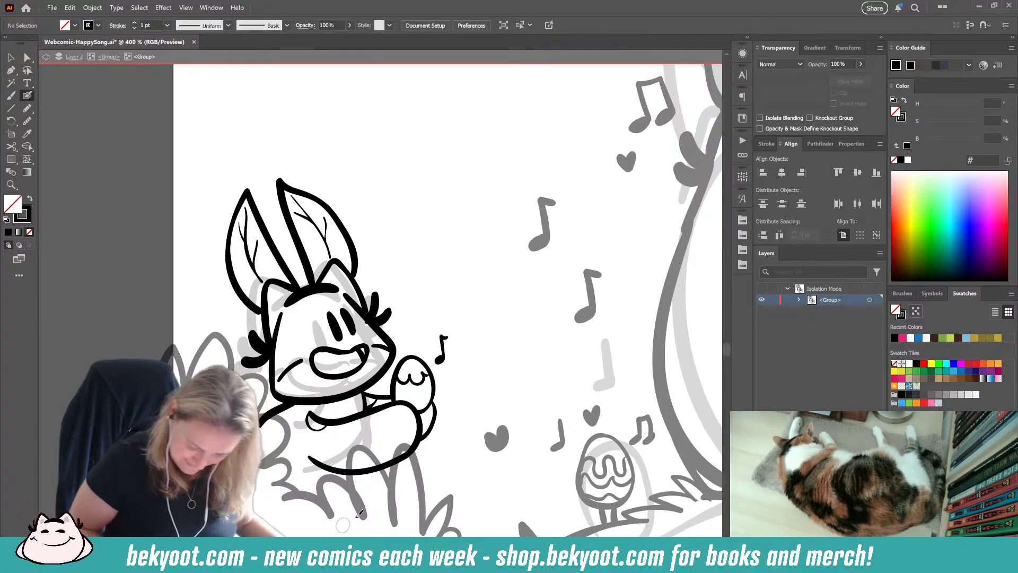
# Step: Rework the small character's two eyes into thicker upright ovals
pyautogui.moveTo(329, 313)
pyautogui.mouseDown()
pyautogui.moveTo(340, 338)
pyautogui.moveTo(355, 313)
pyautogui.mouseUp()
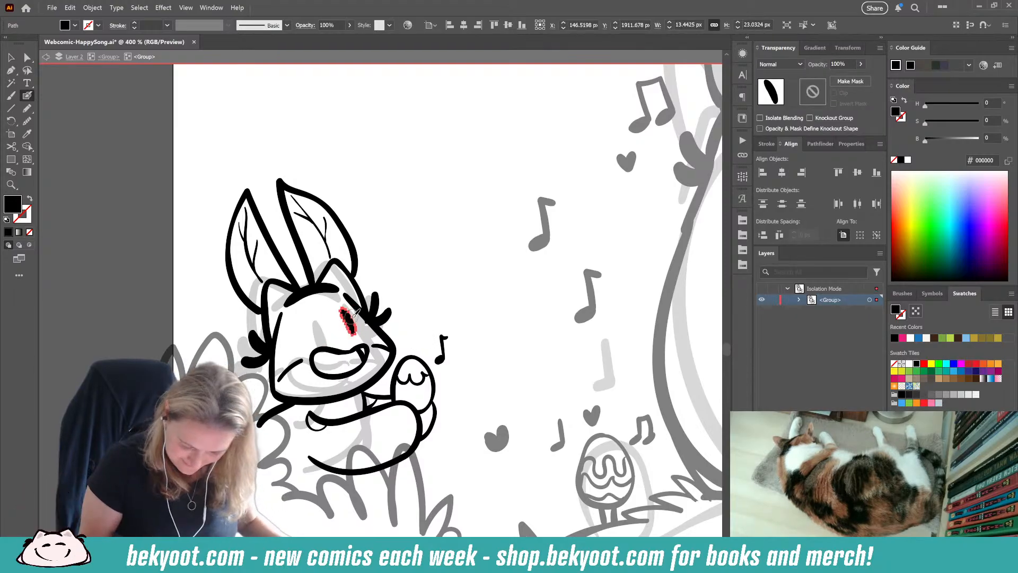
pyautogui.hotkey('ctrl', 'shift', 'a')
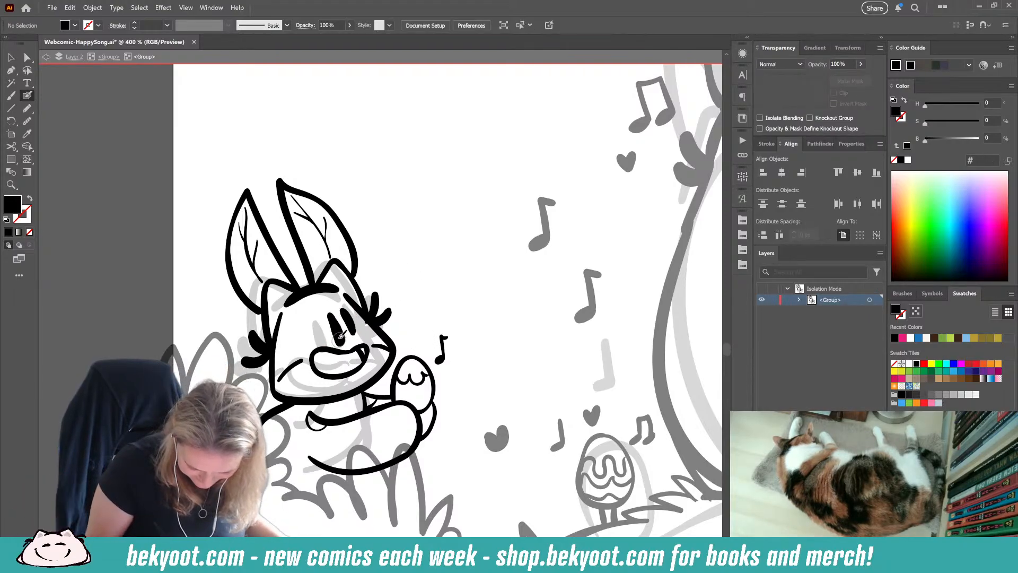
pyautogui.moveTo(332, 314); pyautogui.dragTo(340, 334)
pyautogui.hotkey('ctrl', 'z')
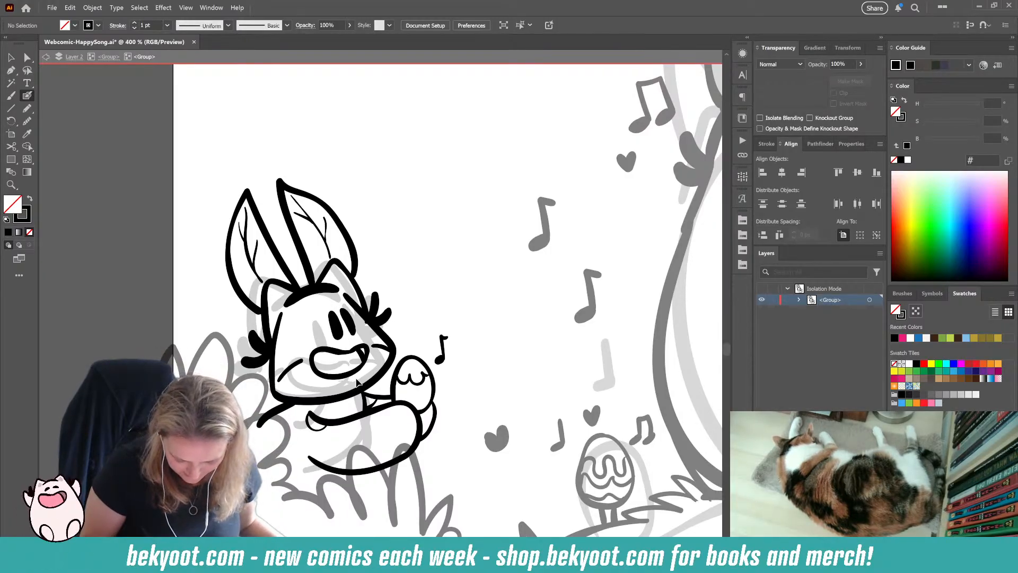
# Step: Touch up the line beside the small character's mouth and replace the cheek stroke with one joining the face outline
pyautogui.moveTo(374, 354)
pyautogui.mouseDown()
pyautogui.moveTo(361, 360)
pyautogui.moveTo(383, 346)
pyautogui.mouseUp()
pyautogui.keyDown('ctrl'); pyautogui.click(416, 308); pyautogui.keyUp('ctrl')
pyautogui.keyDown('ctrl'); pyautogui.click(289, 371); pyautogui.keyUp('ctrl')
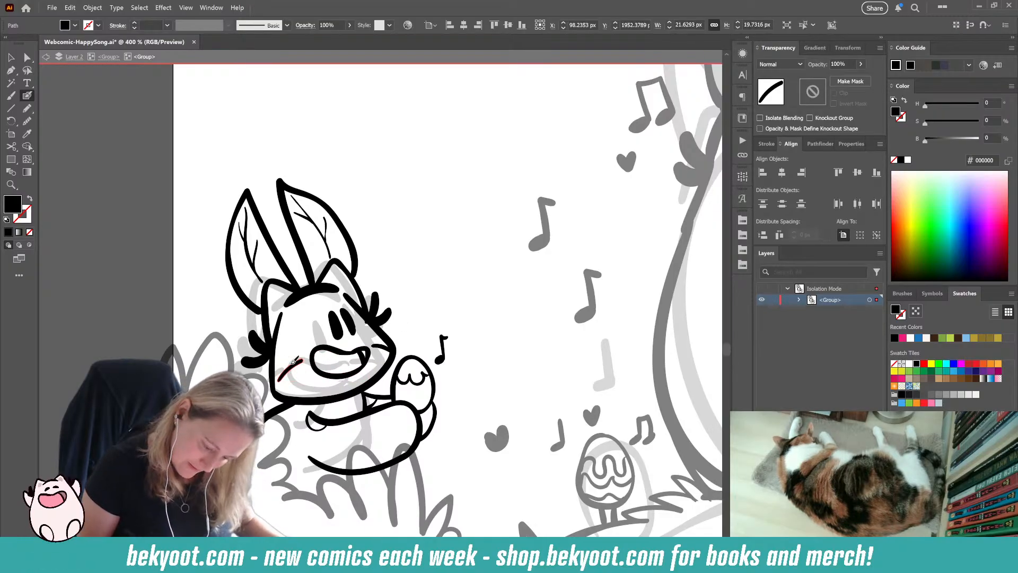
pyautogui.press('Delete')
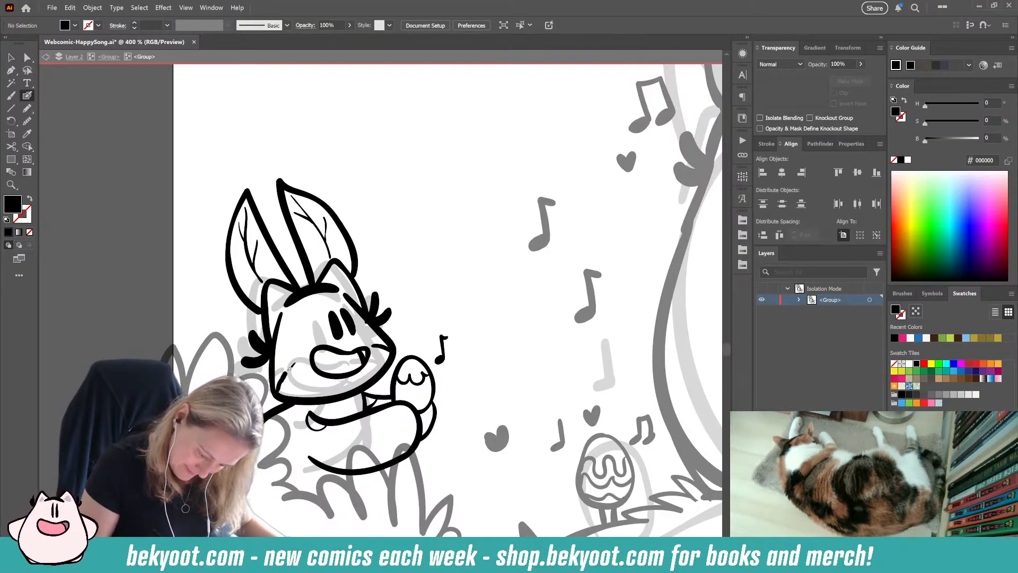
pyautogui.moveTo(289, 367); pyautogui.dragTo(305, 355)
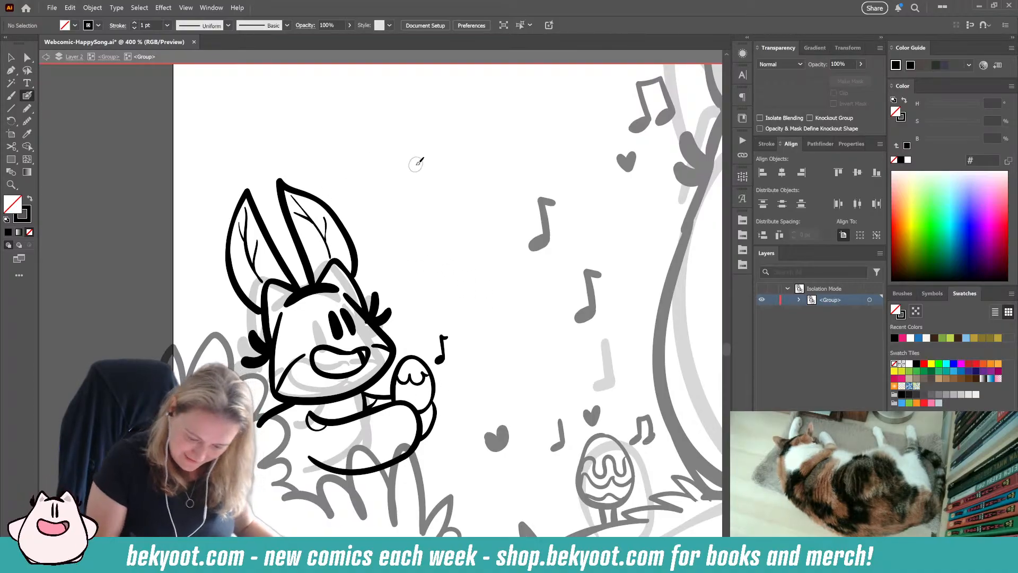
# Step: Paint a beamed double music note above the held egg and a larger single note beside the small character's head
pyautogui.scroll(-2, 414, 421)
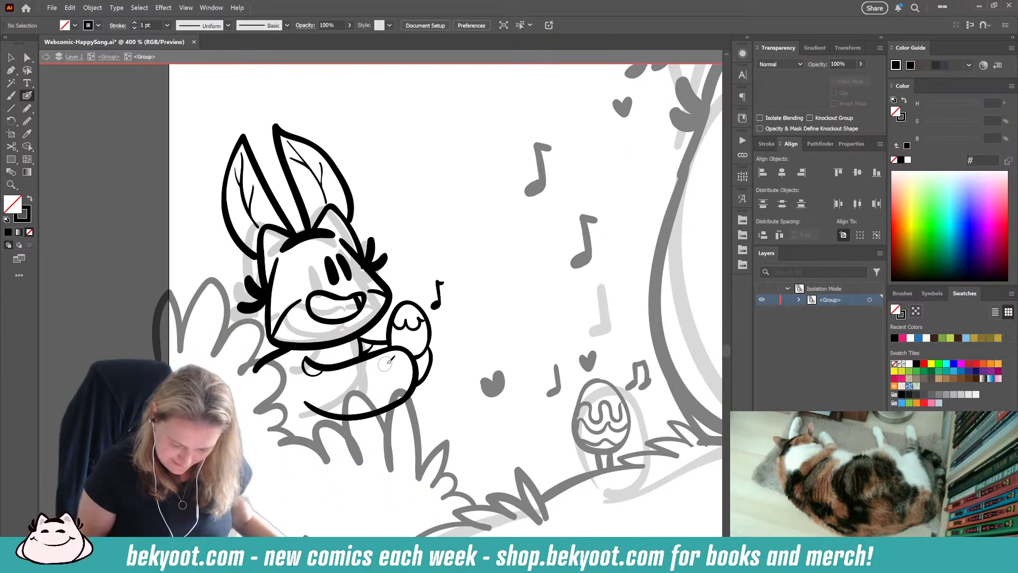
pyautogui.scroll(-3, 393, 289)
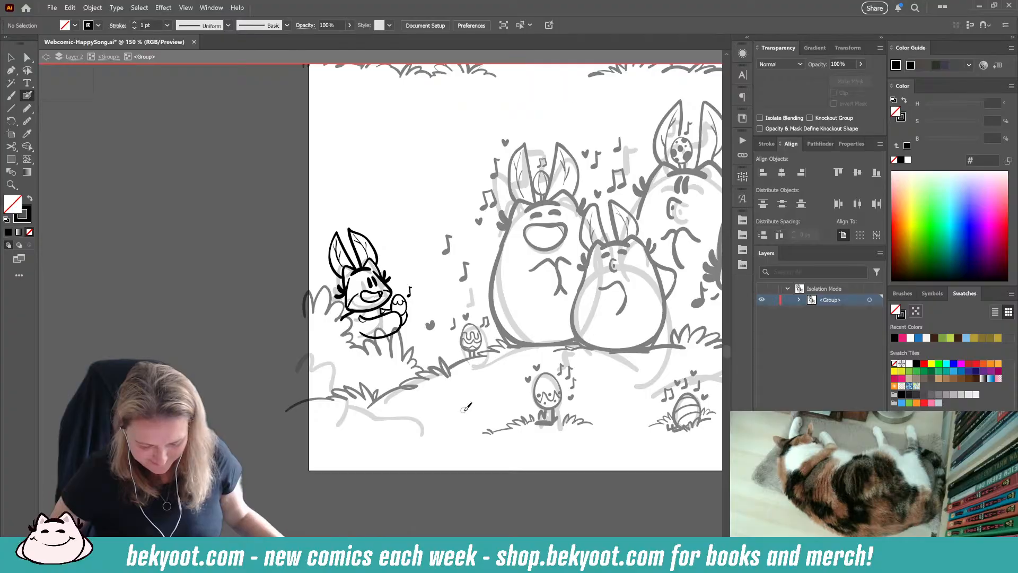
pyautogui.moveTo(464, 409); pyautogui.dragTo(367, 405)
pyautogui.scroll(2, 312, 287)
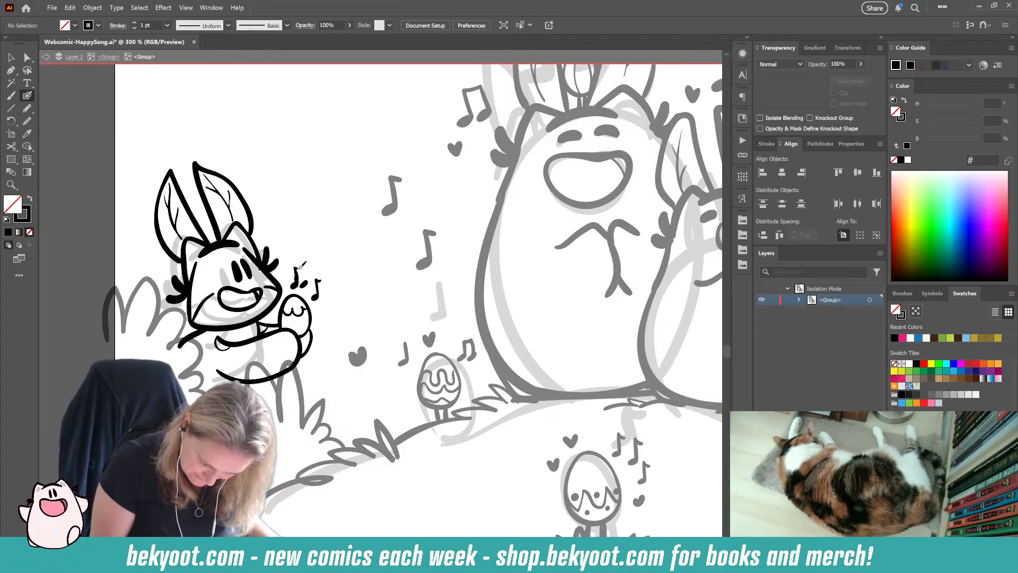
pyautogui.moveTo(296, 268); pyautogui.dragTo(306, 280)
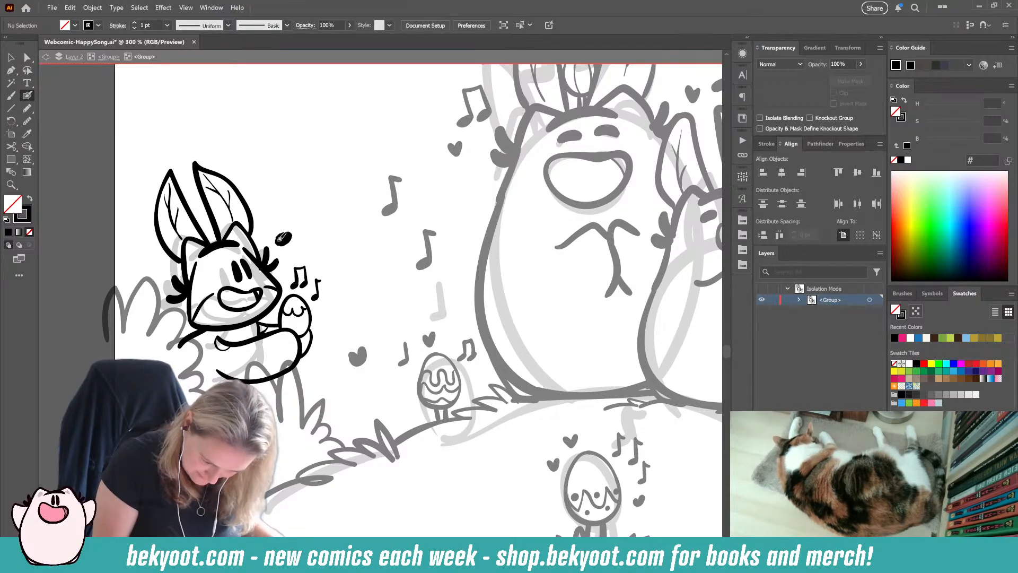
pyautogui.moveTo(283, 236)
pyautogui.mouseDown()
pyautogui.moveTo(283, 202)
pyautogui.moveTo(290, 210)
pyautogui.mouseUp()
pyautogui.hotkey('ctrl', 'z')
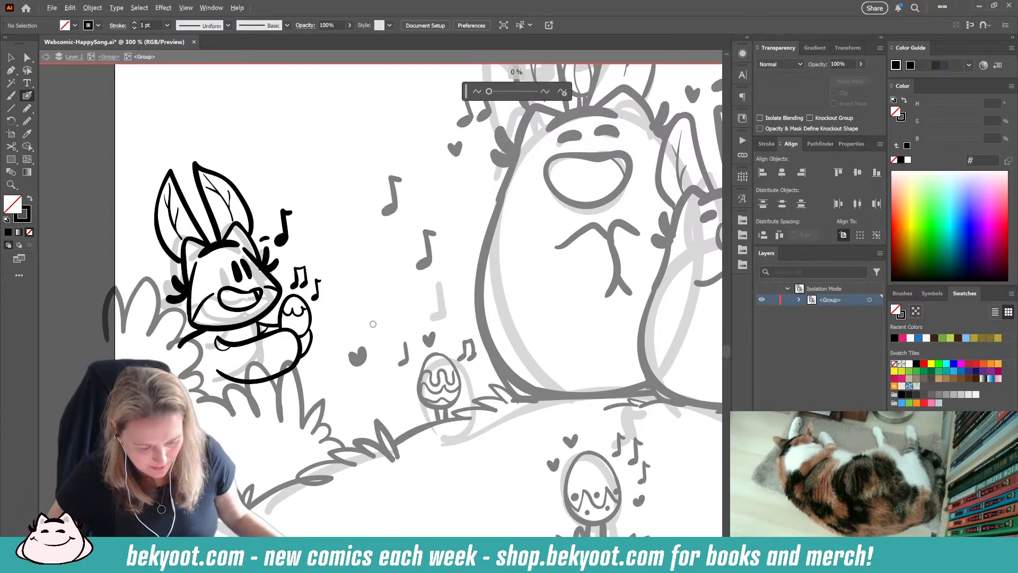
# Step: Go up to the panel's parent group and remove the small character's faint sketch from behind its ink lines
pyautogui.hotkey('ctrl', '-')
pyautogui.hotkey('ctrl', '-')
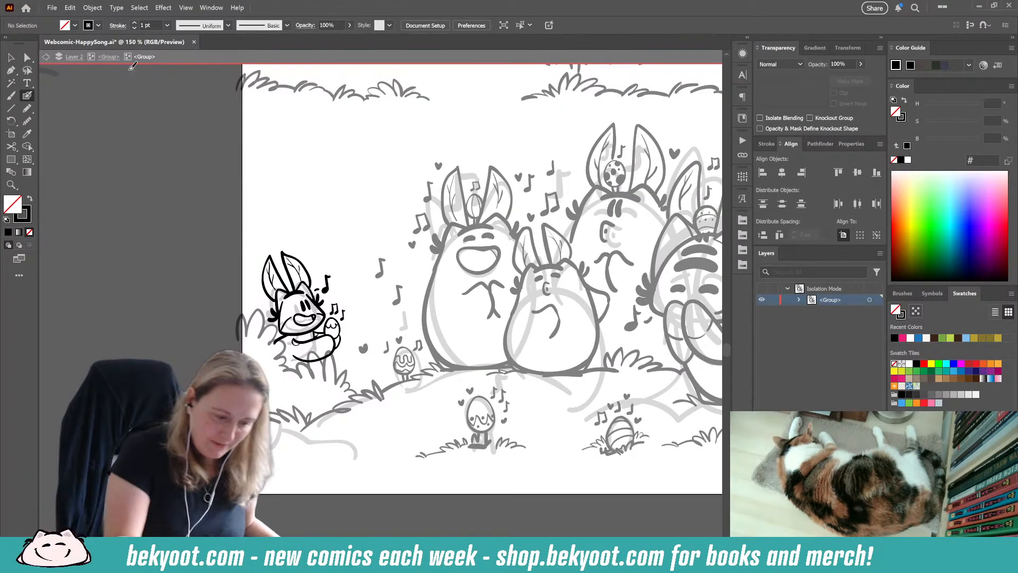
pyautogui.click(109, 57)
pyautogui.click(272, 310)
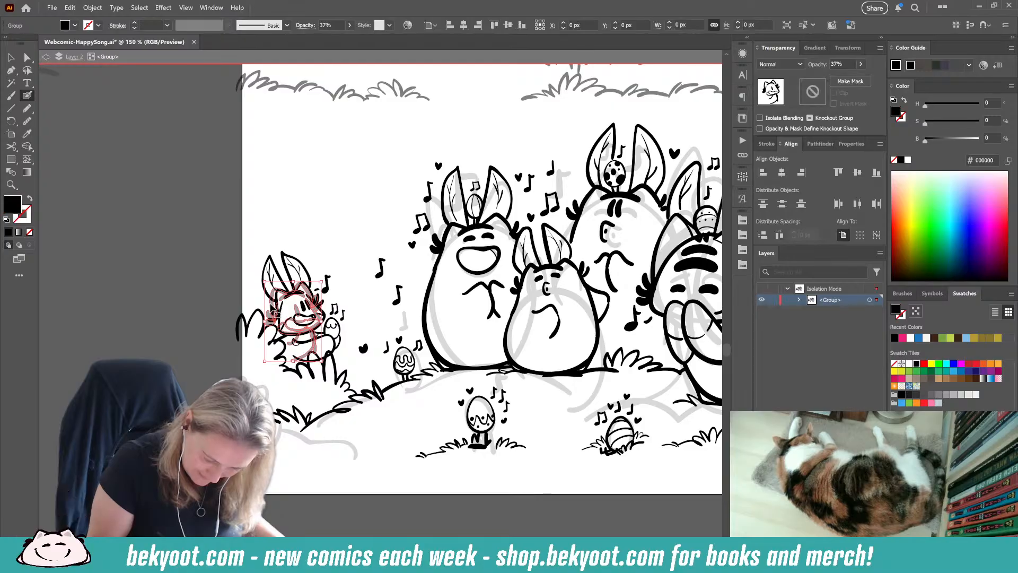
pyautogui.hotkey('ctrl', 'shift', 'a')
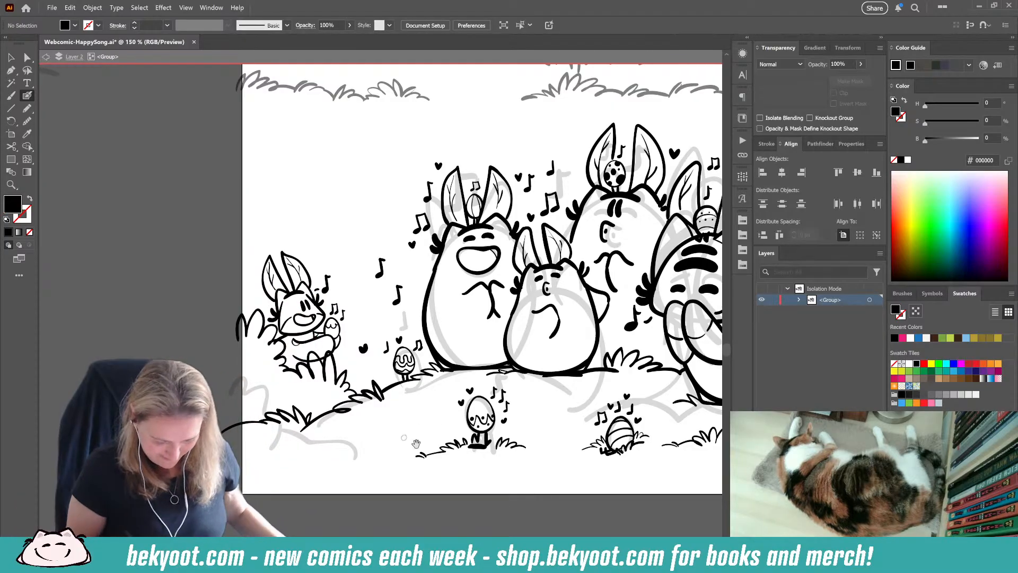
# Step: Check the inked final panel across its full width and leave group isolation to return to the whole document
pyautogui.moveTo(415, 443); pyautogui.dragTo(227, 443)
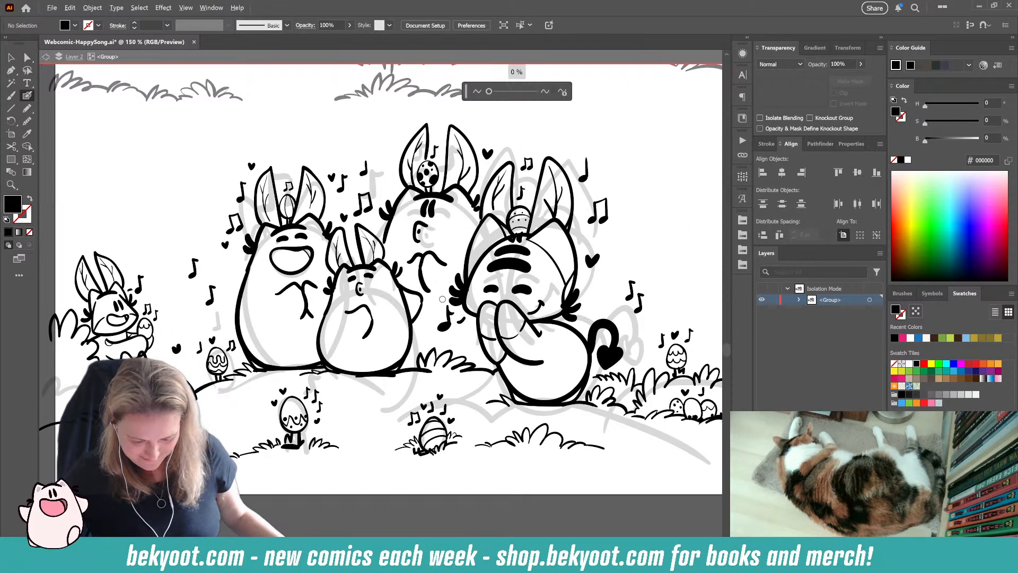
pyautogui.scroll(-1, 427, 338)
pyautogui.moveTo(301, 457); pyautogui.dragTo(278, 482)
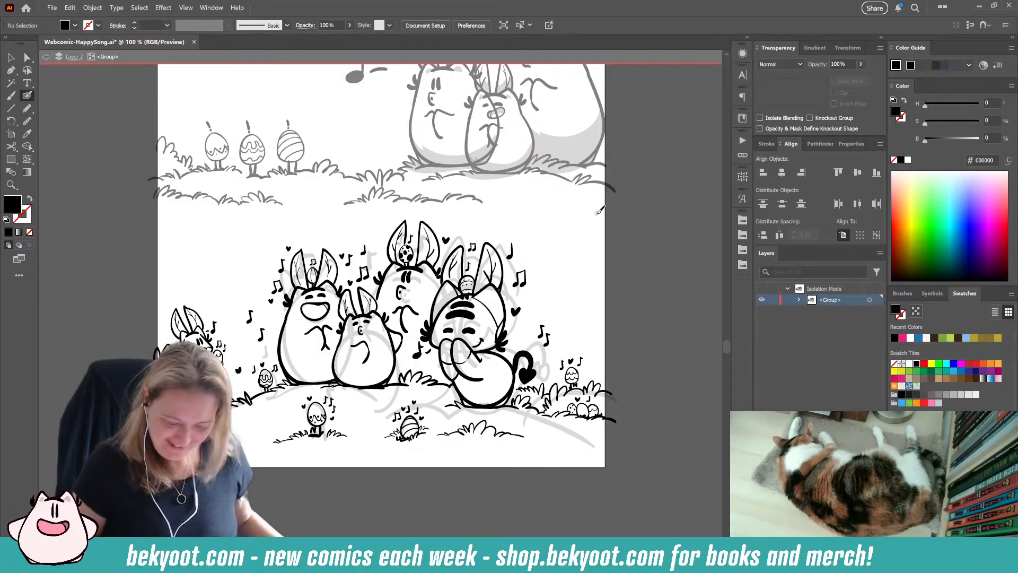
pyautogui.click(11, 57)
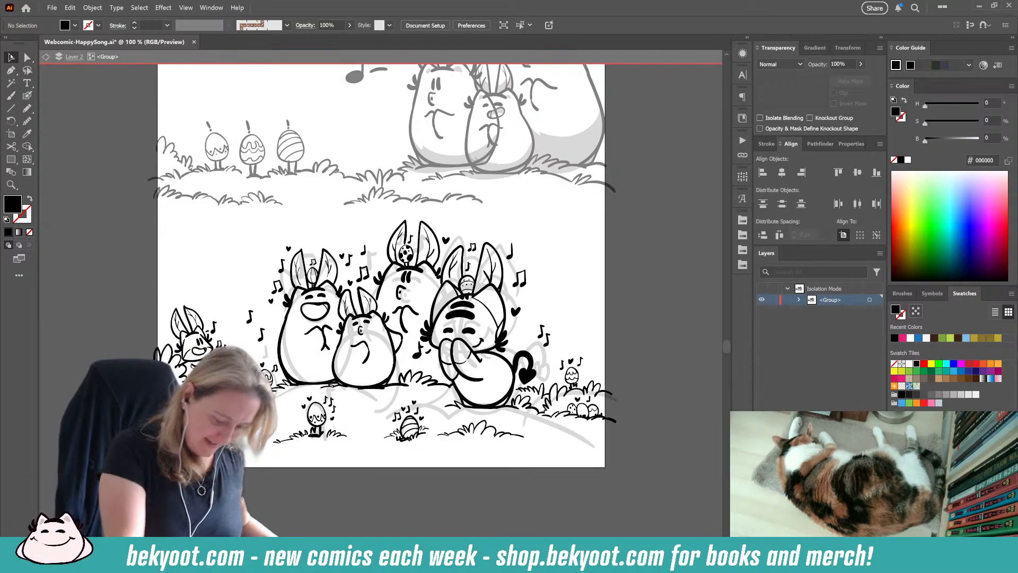
pyautogui.doubleClick(616, 303)
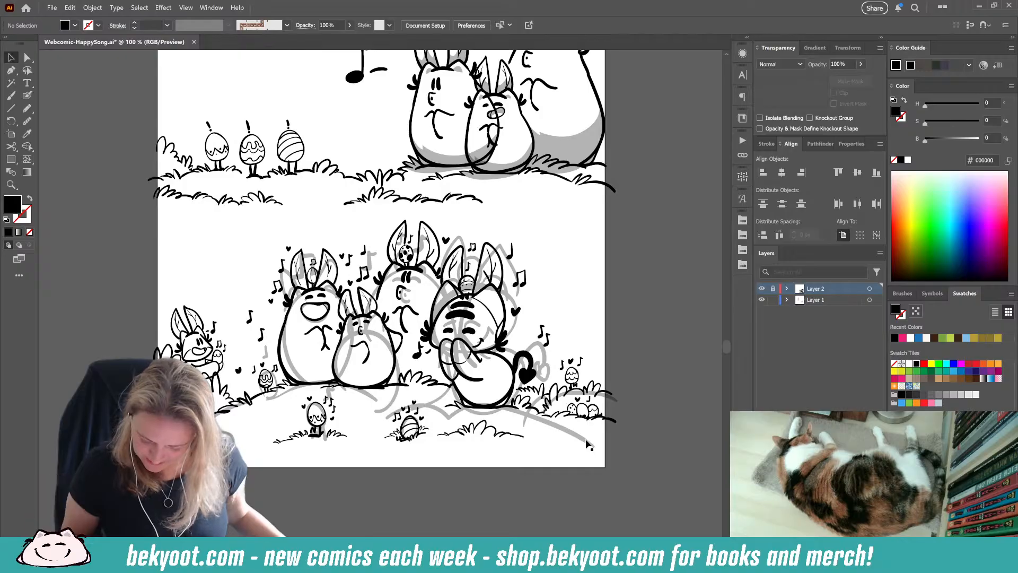
# Step: Move the final panel's rough sketch group off the artboard, past the page's left edge, and save the comic
pyautogui.moveTo(588, 444); pyautogui.dragTo(141, 445)
pyautogui.moveTo(264, 478); pyautogui.dragTo(557, 472)
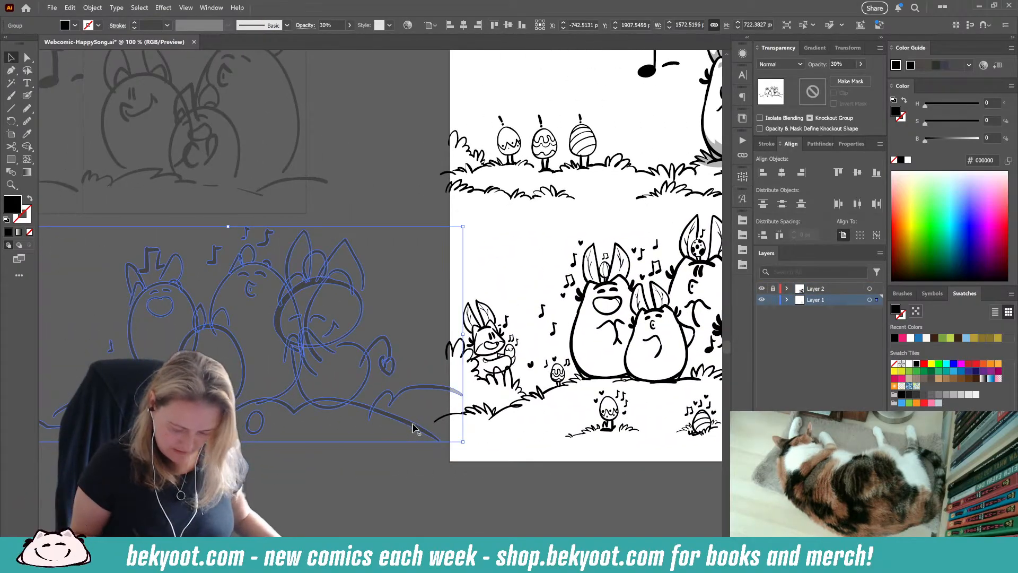
pyautogui.moveTo(413, 424); pyautogui.dragTo(267, 423)
pyautogui.click(391, 498)
pyautogui.moveTo(581, 473); pyautogui.dragTo(281, 459)
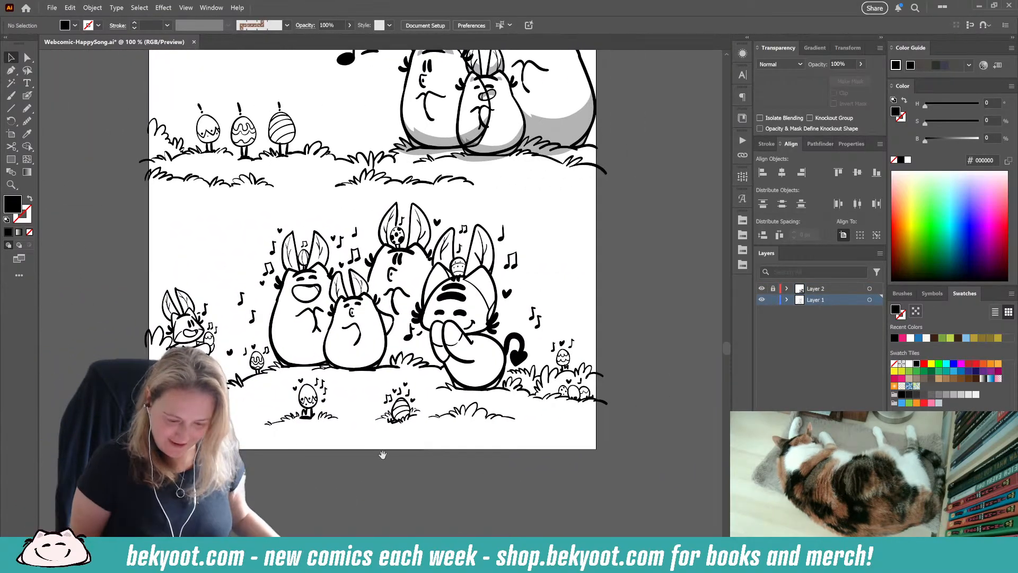
pyautogui.moveTo(383, 455); pyautogui.dragTo(358, 532)
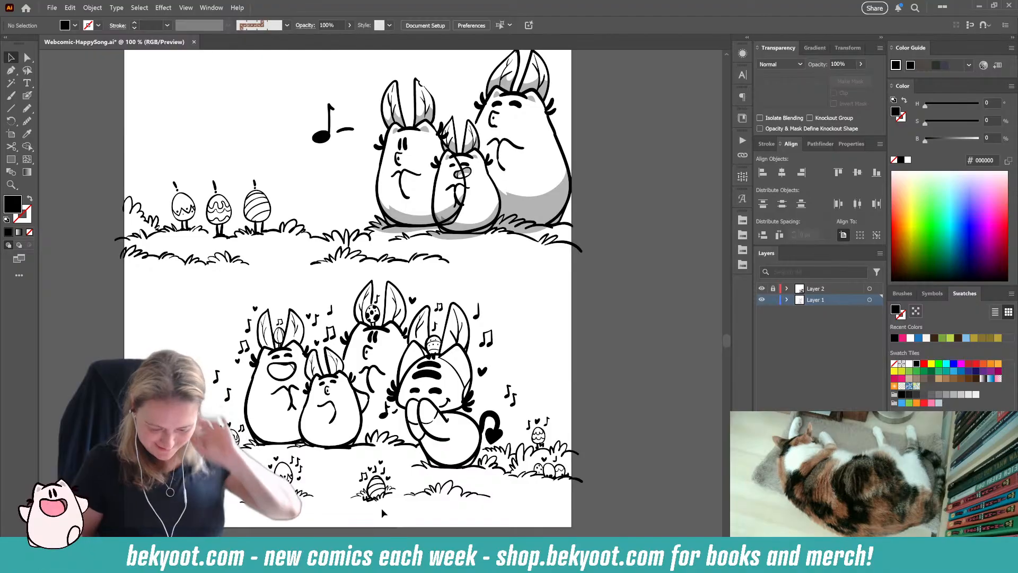
pyautogui.hotkey('ctrl', 's')
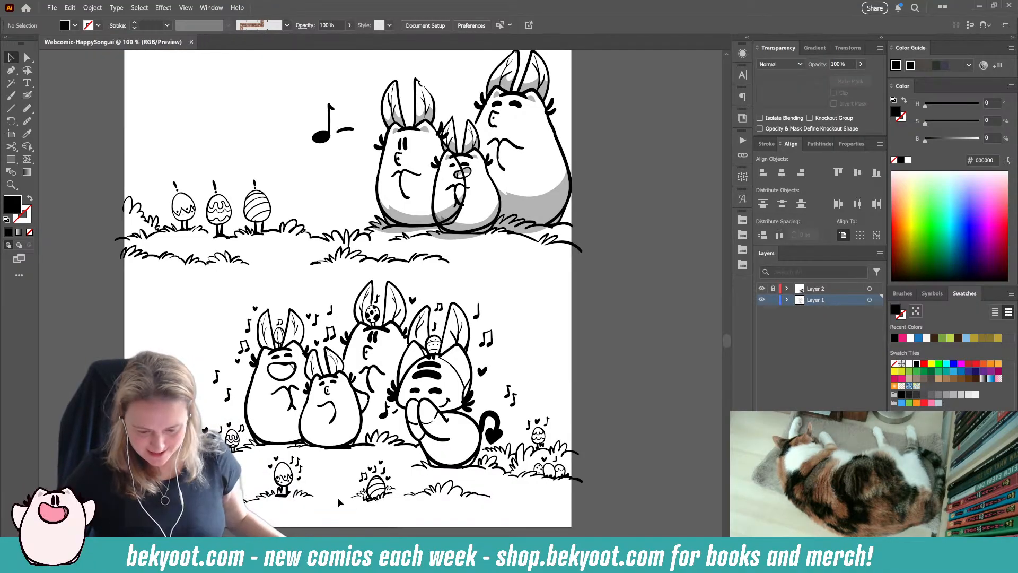
# Step: Review the complete Happy Song page from the title to the final panel
pyautogui.hotkey('ctrl', '-')
pyautogui.moveTo(441, 255); pyautogui.dragTo(448, 332)
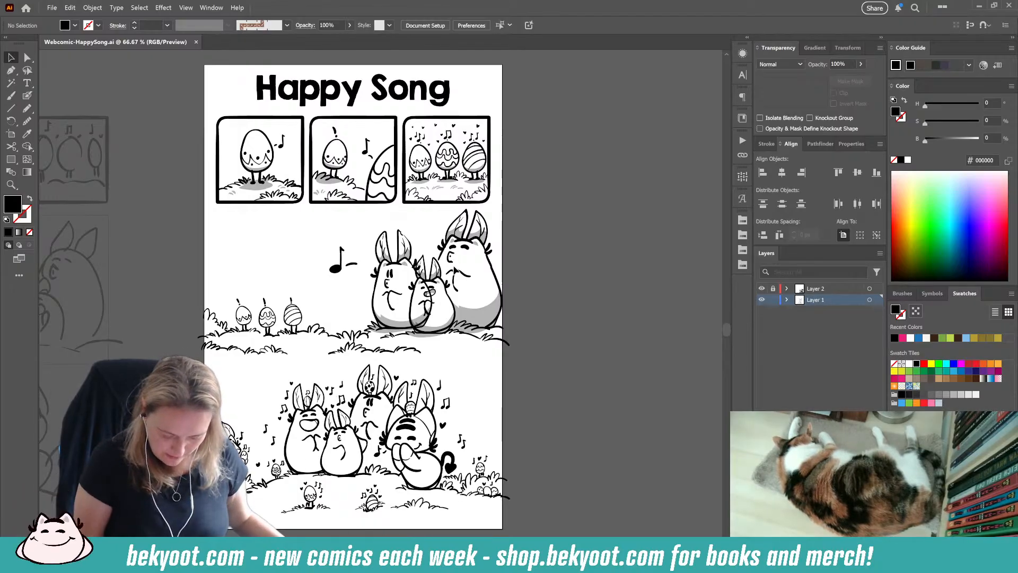
pyautogui.scroll(-2, 320, 306)
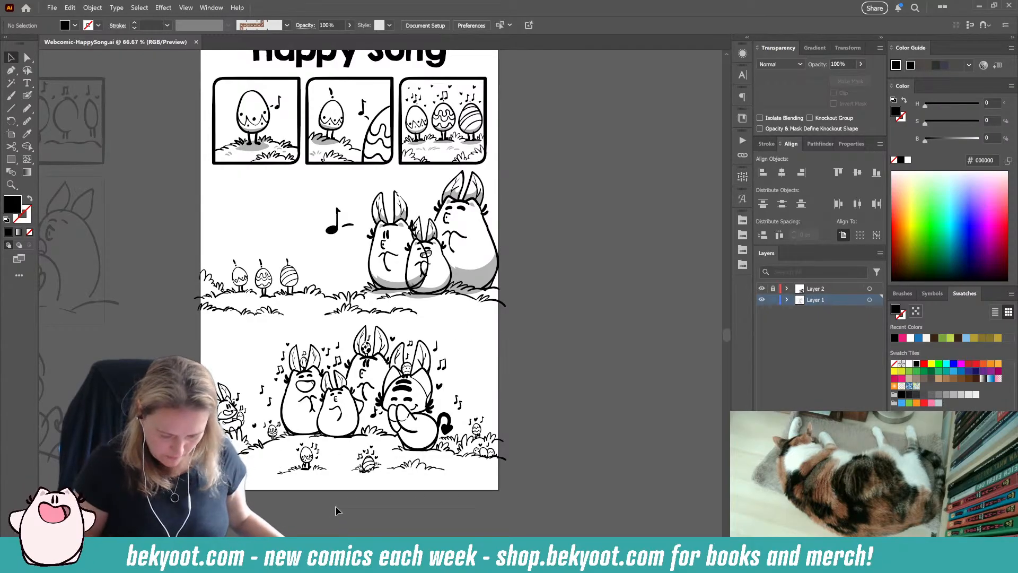
pyautogui.scroll(3, 527, 244)
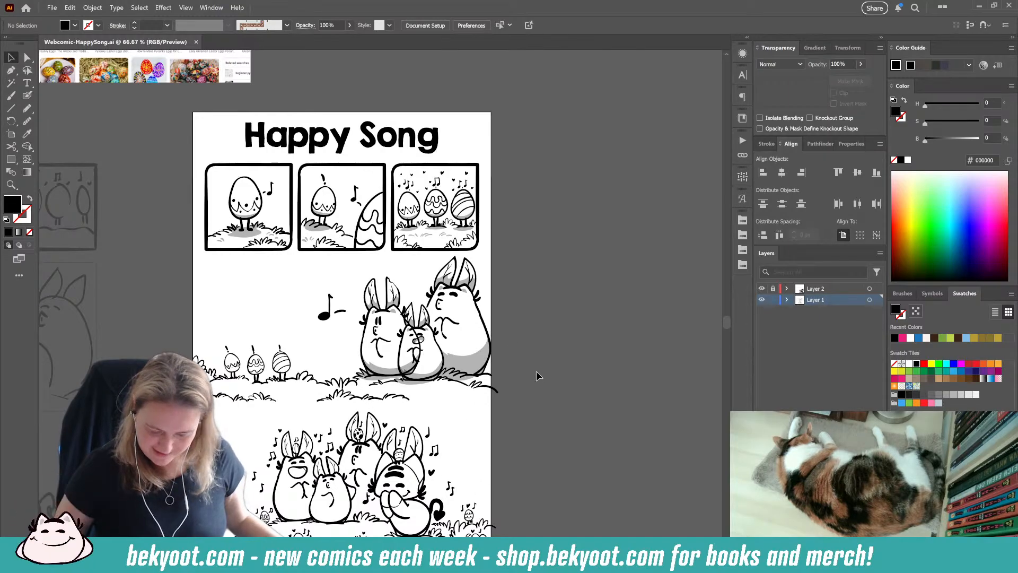
pyautogui.scroll(-3, 530, 392)
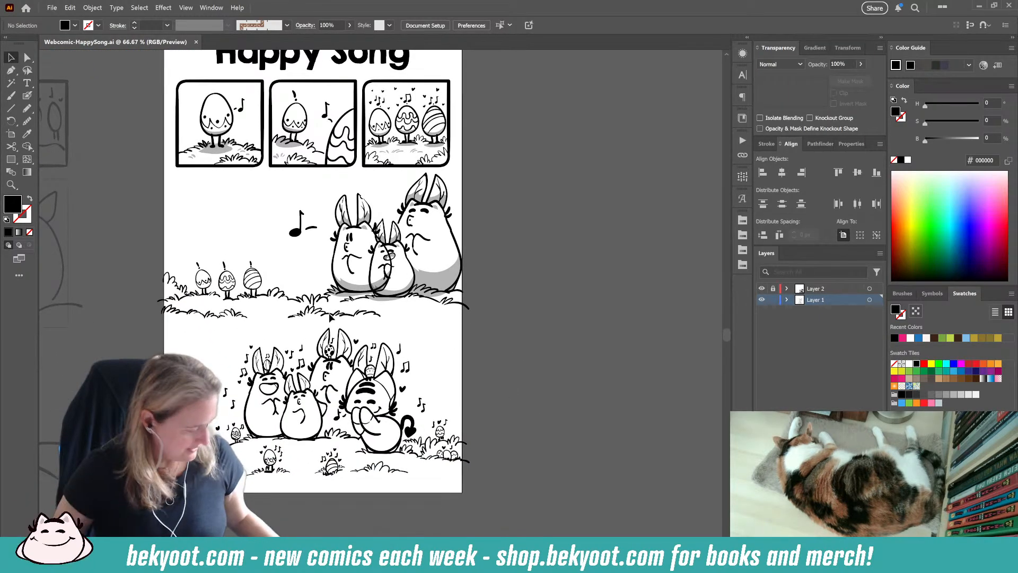
# Step: Open the recent file 3677-SpringSketch2026.ai and bring its spring illustration into view
pyautogui.click(52, 7)
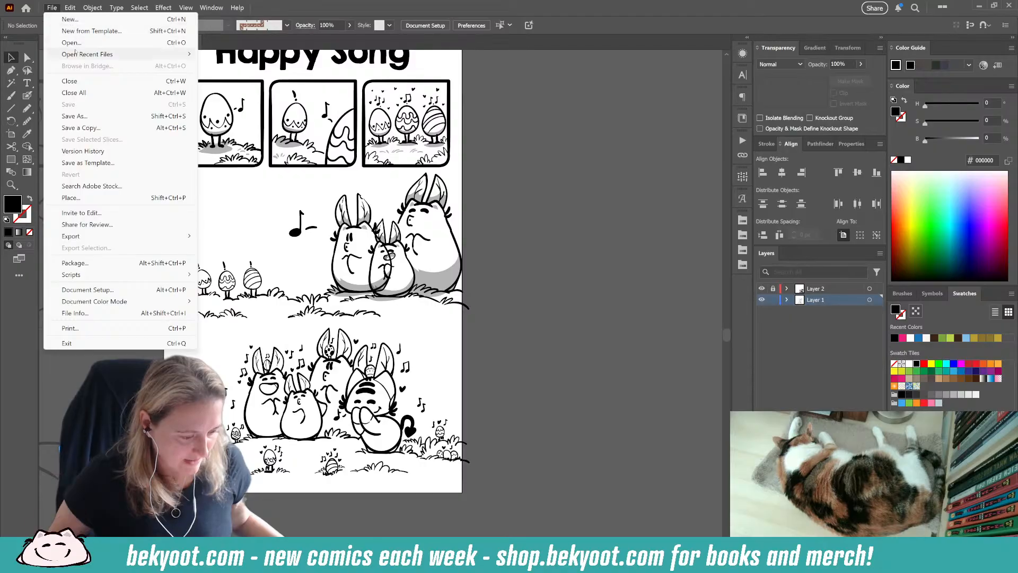
pyautogui.moveTo(87, 54)
pyautogui.click(258, 65)
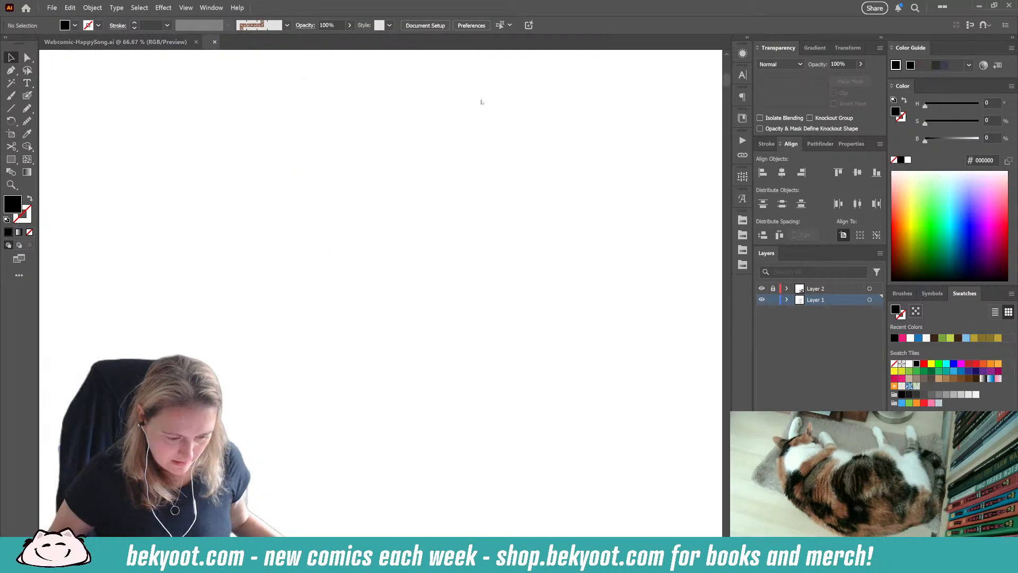
pyautogui.scroll(-1, 464, 270)
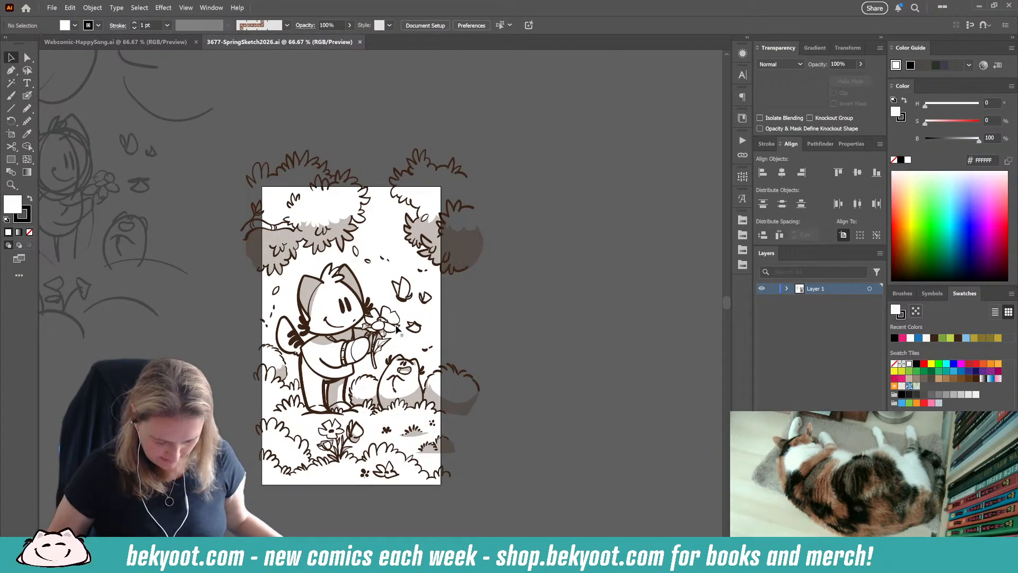
pyautogui.moveTo(376, 363); pyautogui.dragTo(382, 343)
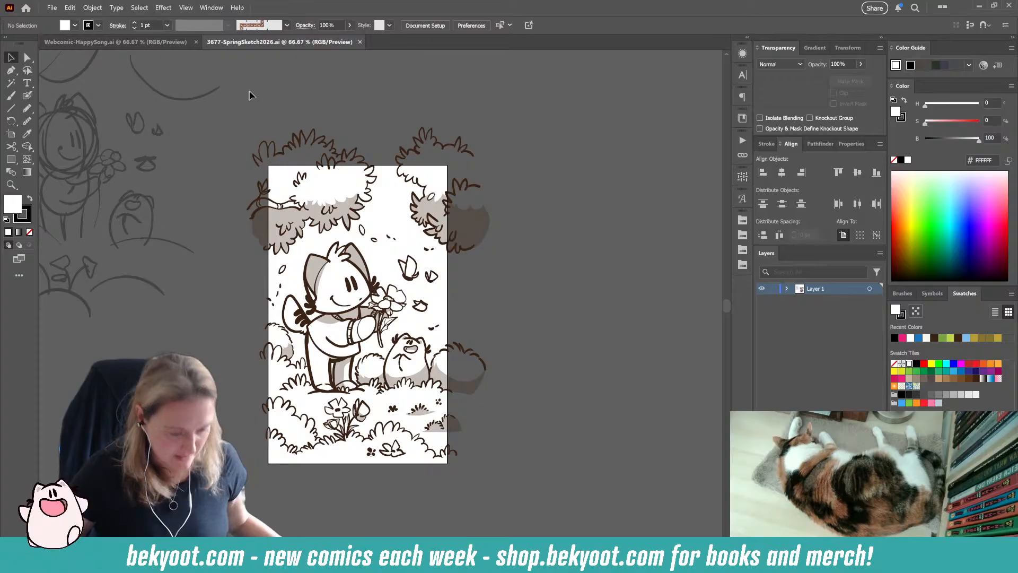
# Step: Return to the Webcomic-HappySong.ai document and lock Layer 1
pyautogui.click(151, 41)
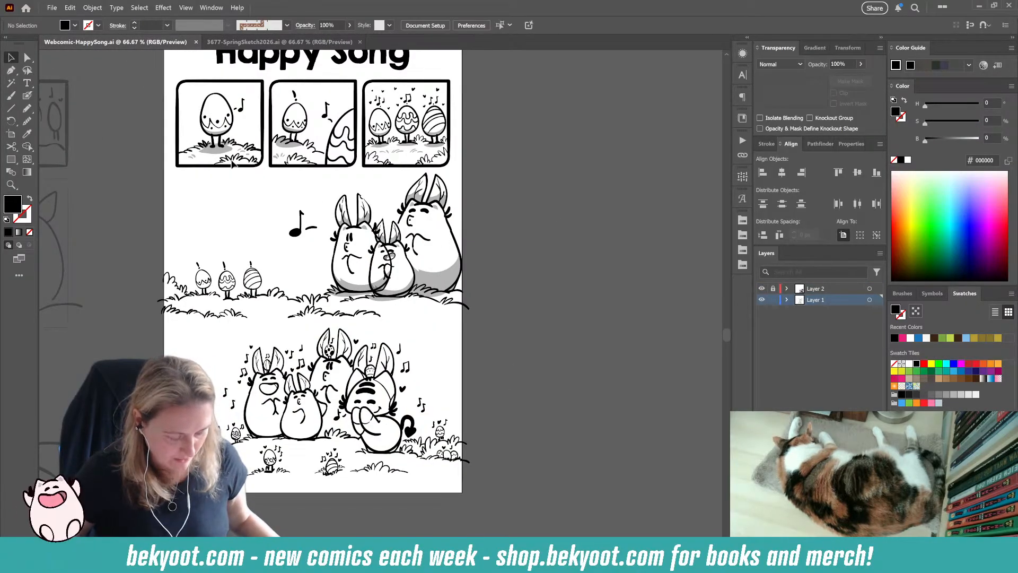
pyautogui.click(773, 300)
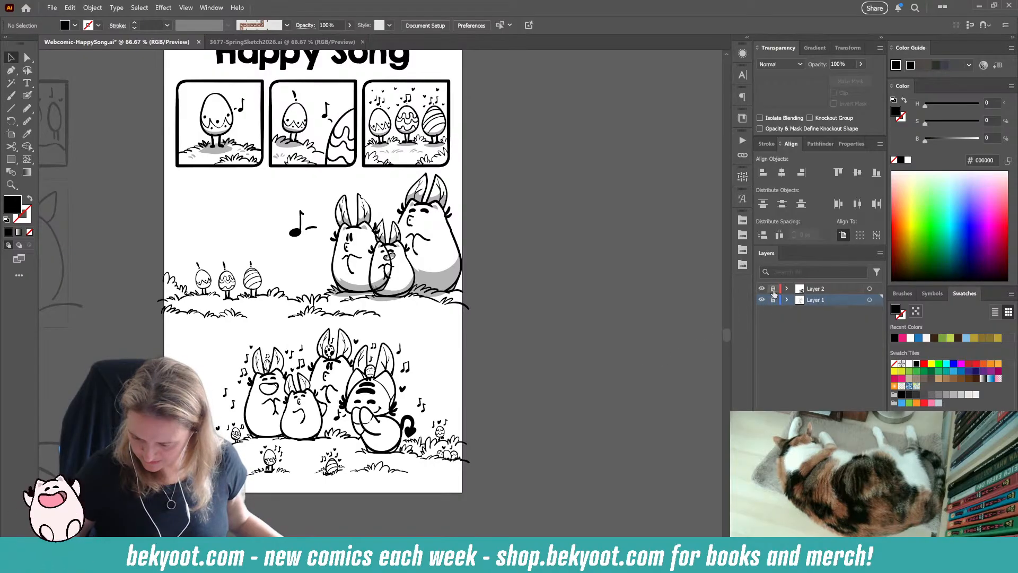
# Step: Unlock Layer 2, make it the active layer and save the comic
pyautogui.click(808, 289)
pyautogui.hotkey('ctrl', 's')
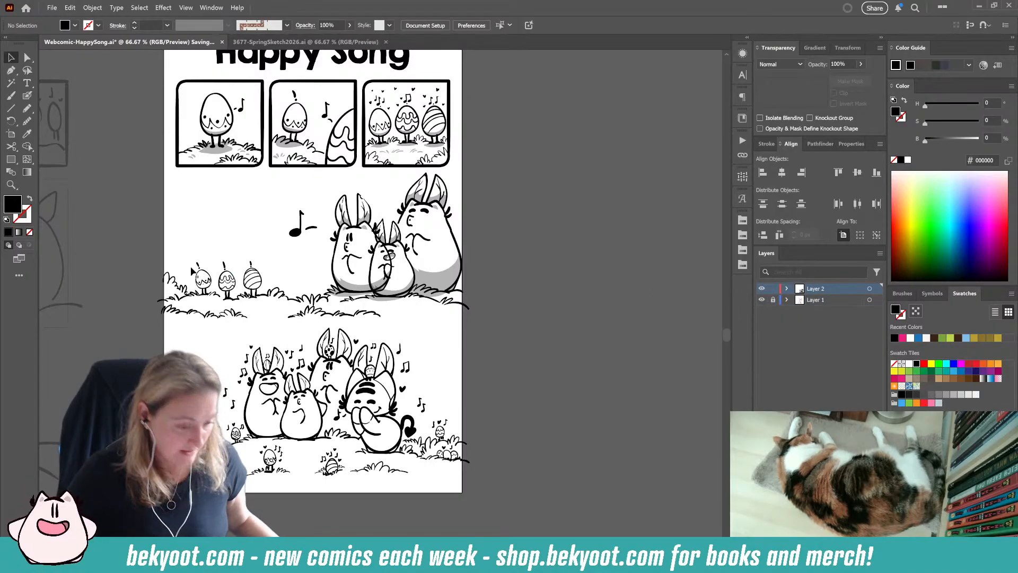
pyautogui.moveTo(348, 281); pyautogui.dragTo(394, 327)
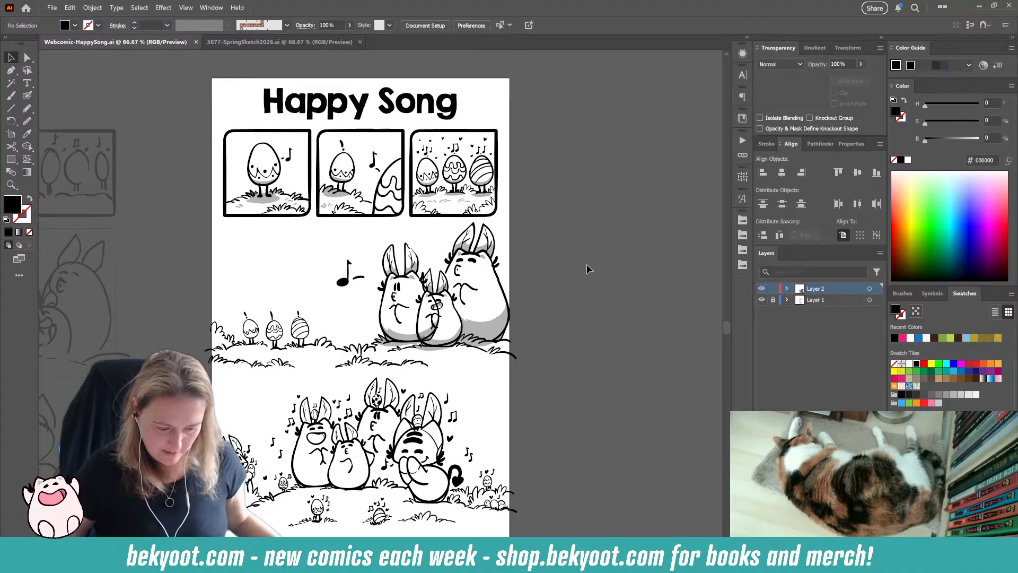
# Step: Inspect the inked artwork up close, from the first egg panel through the large middle scene to the final panel
pyautogui.scroll(3, 394, 186)
pyautogui.moveTo(167, 96); pyautogui.dragTo(480, 203)
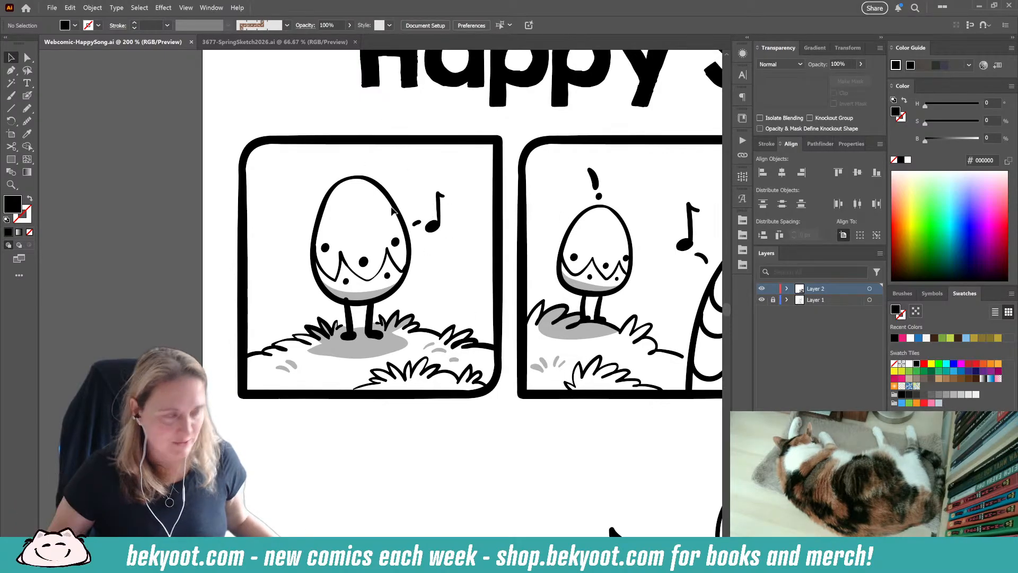
pyautogui.hscroll(5, 333, 273)
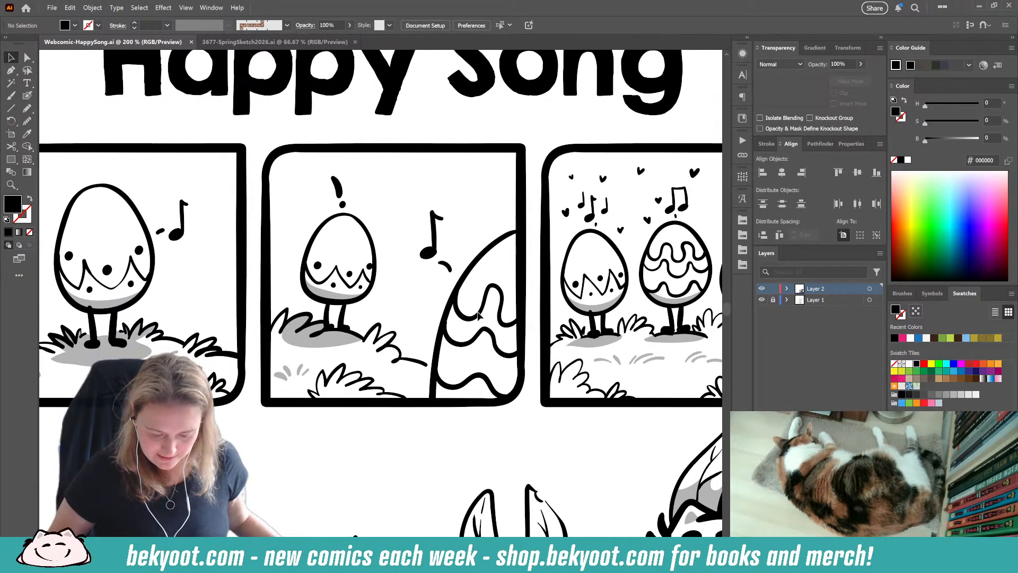
pyautogui.hscroll(5, 378, 260)
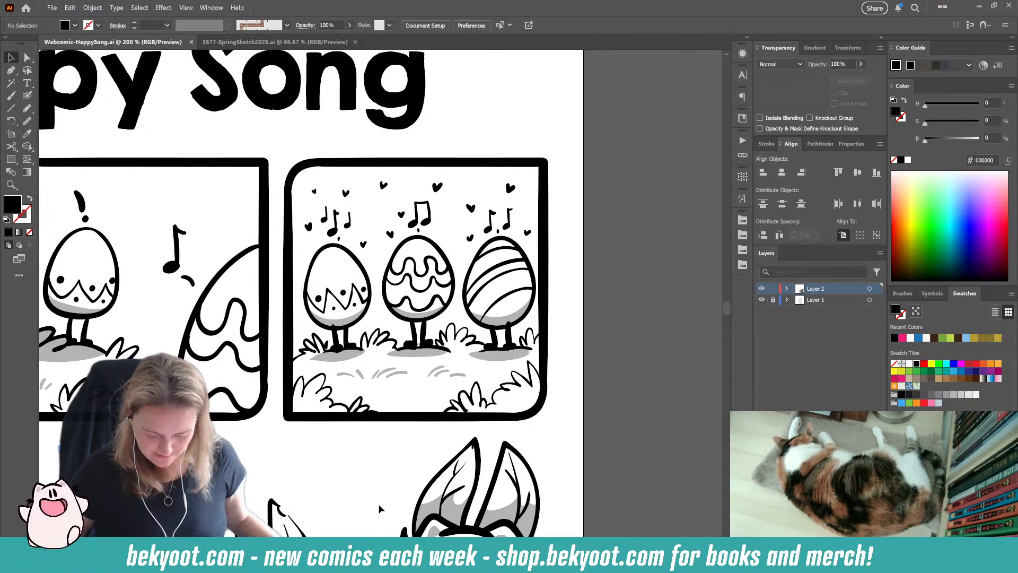
pyautogui.moveTo(320, 487); pyautogui.dragTo(568, 312)
pyautogui.moveTo(411, 437); pyautogui.dragTo(625, 266)
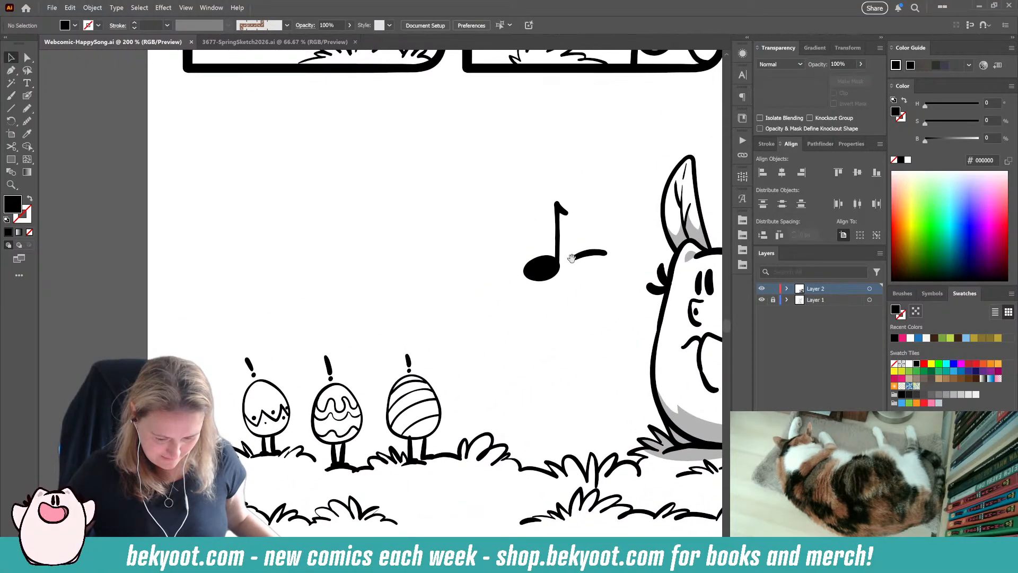
pyautogui.moveTo(601, 379); pyautogui.dragTo(676, 369)
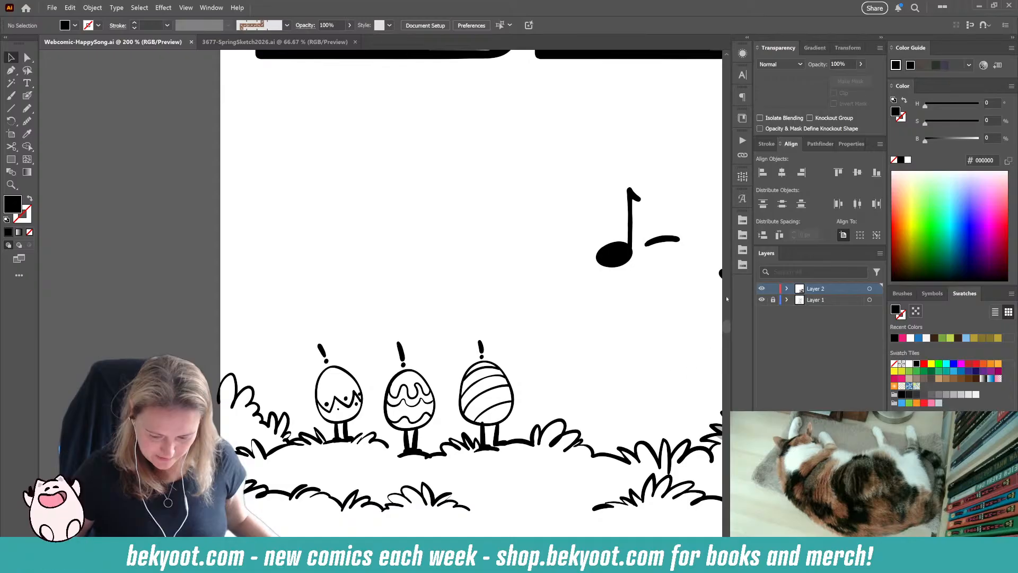
pyautogui.hscroll(9, 607, 352)
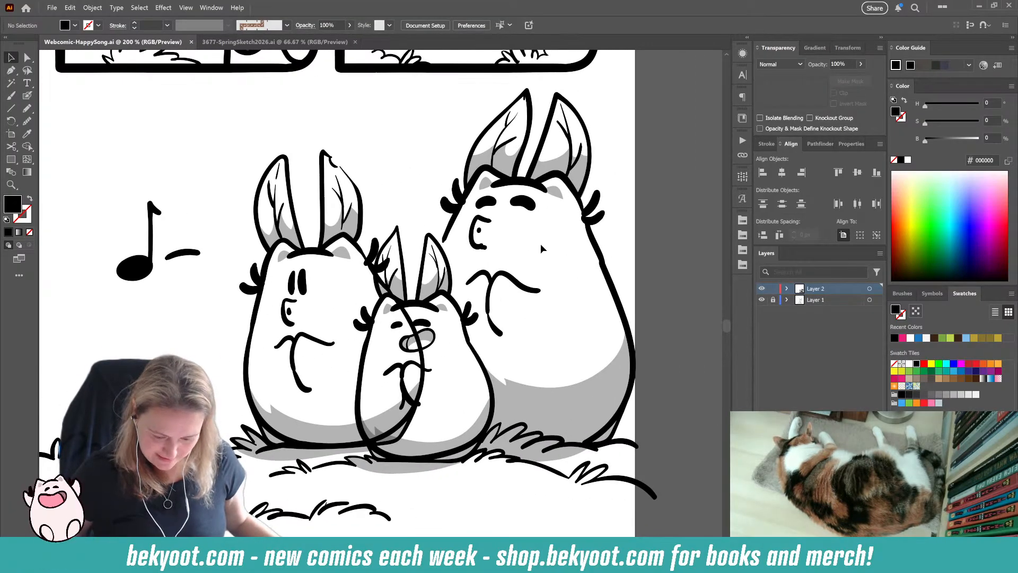
pyautogui.scroll(-10, 542, 248)
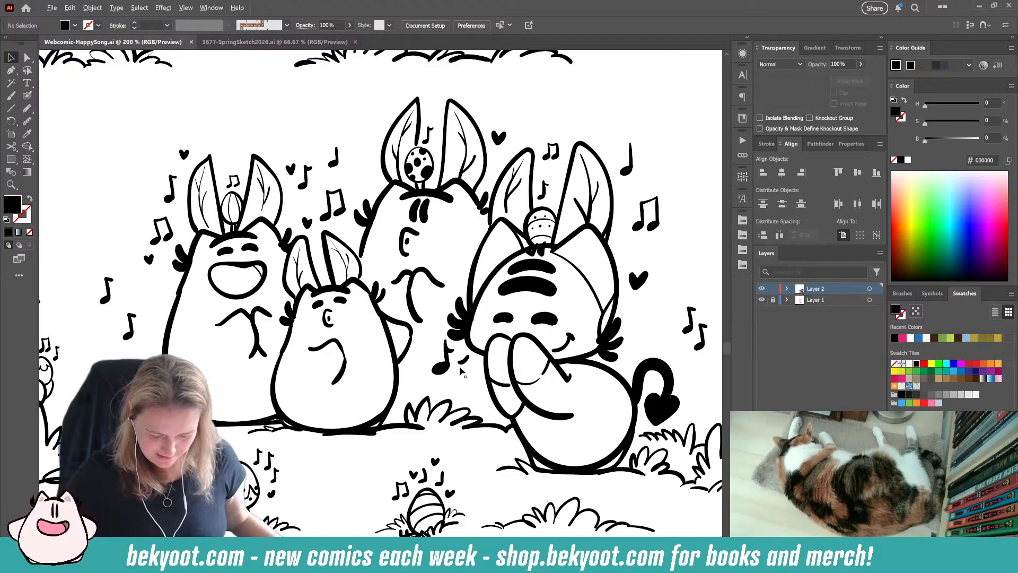
pyautogui.scroll(-1, 432, 364)
pyautogui.moveTo(500, 437); pyautogui.dragTo(477, 422)
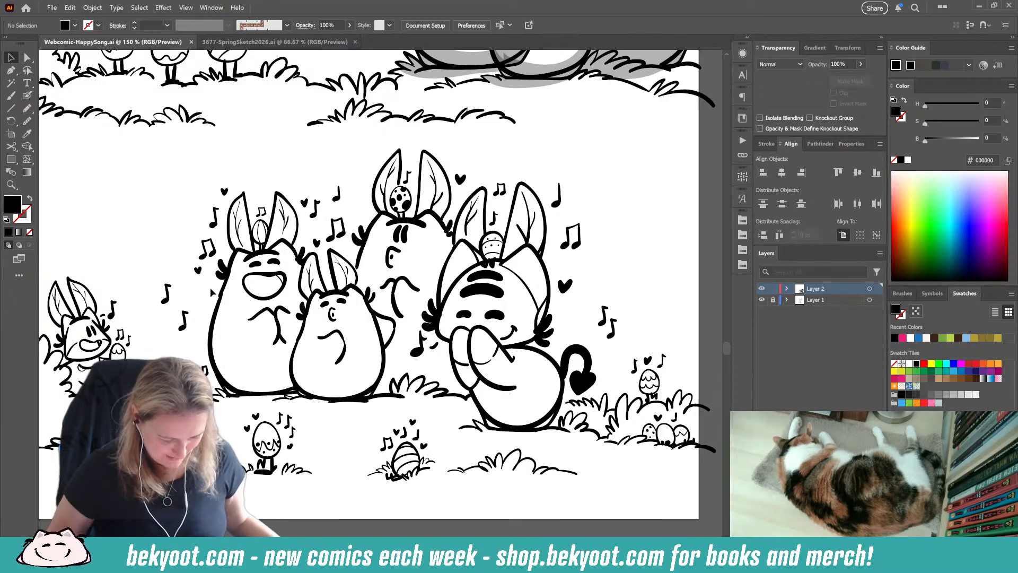
# Step: Isolate the final panel's ink group and draw a small music note with the Blob Brush between the laughing creature's ear and the neighbouring notes
pyautogui.scroll(2, 249, 284)
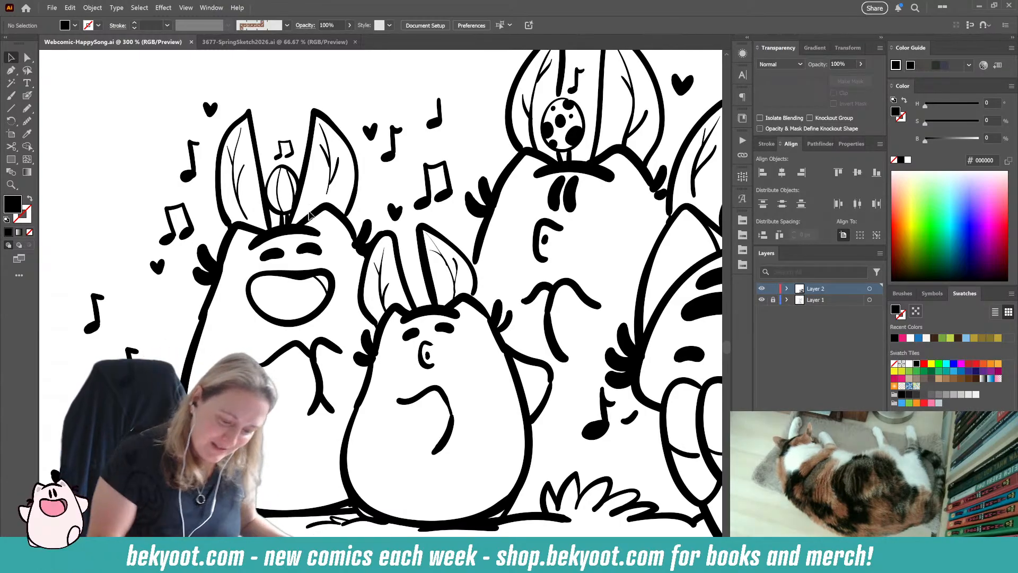
pyautogui.doubleClick(338, 215)
pyautogui.click(27, 95)
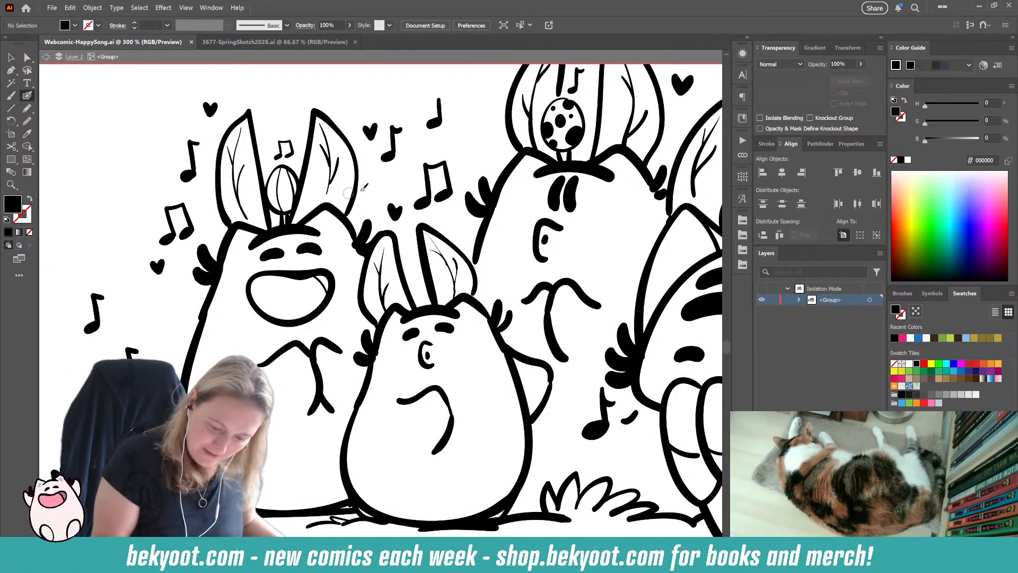
pyautogui.moveTo(377, 196)
pyautogui.mouseDown()
pyautogui.moveTo(366, 200)
pyautogui.moveTo(376, 196)
pyautogui.mouseUp()
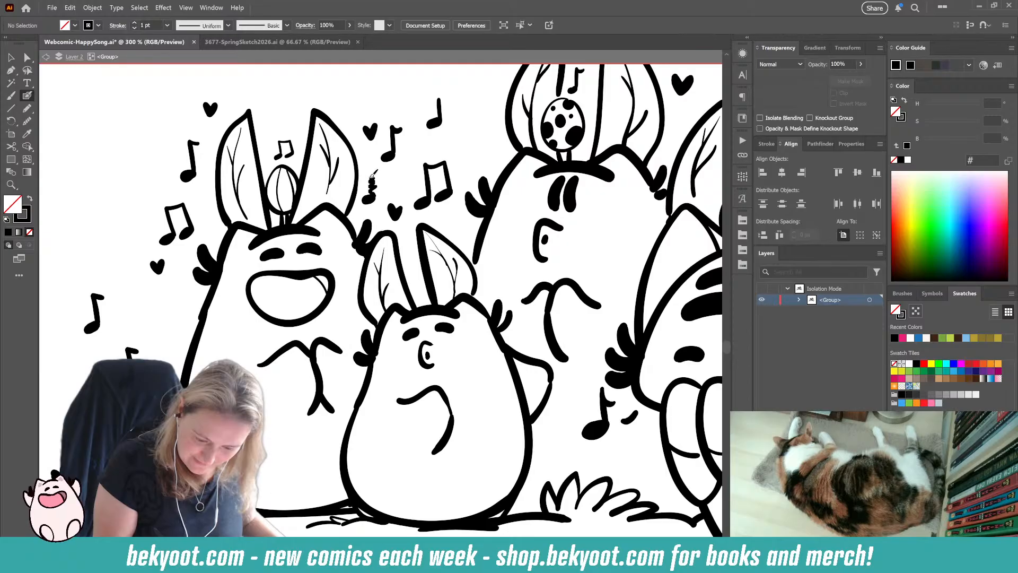
pyautogui.moveTo(381, 174); pyautogui.dragTo(386, 182)
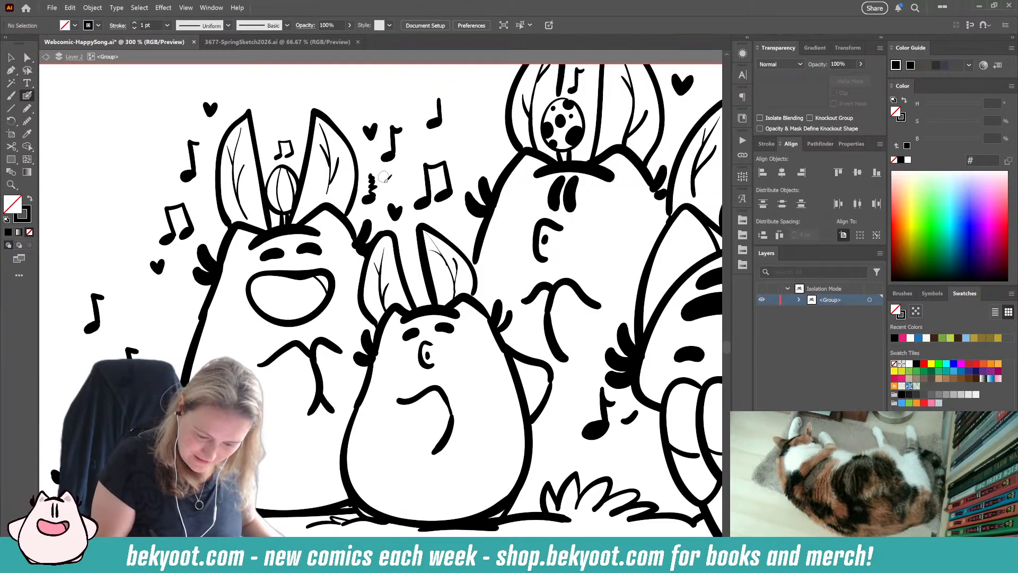
pyautogui.hotkey('ctrl', 'z')
pyautogui.hotkey('ctrl', 'z')
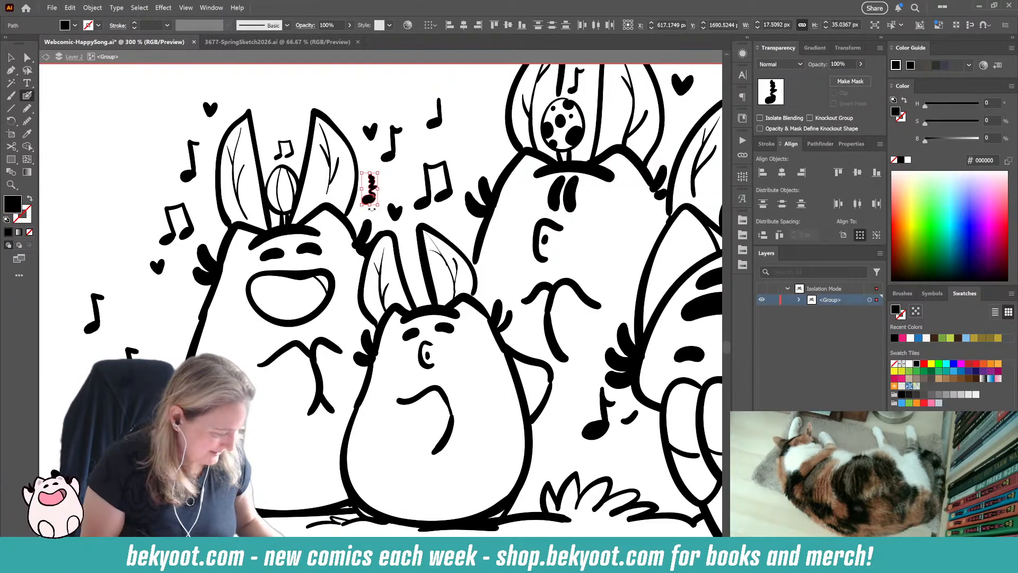
pyautogui.keyDown('ctrl'); pyautogui.click(390, 188); pyautogui.keyUp('ctrl')
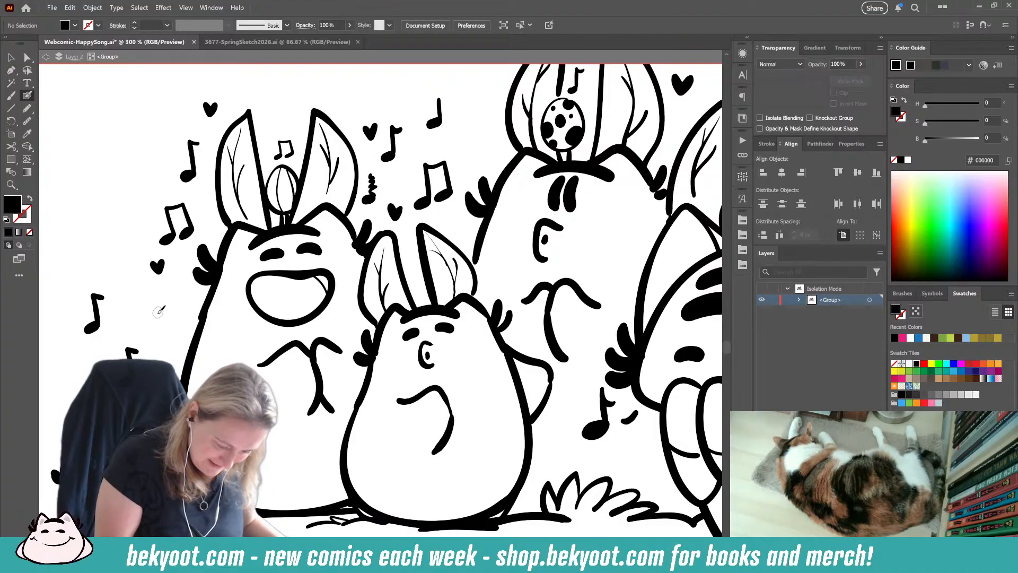
# Step: Draw a small beamed pair of music notes beside the laughing creature, below the heart, and group them
pyautogui.moveTo(157, 318)
pyautogui.mouseDown()
pyautogui.moveTo(165, 290)
pyautogui.moveTo(180, 310)
pyautogui.moveTo(180, 290)
pyautogui.moveTo(162, 294)
pyautogui.moveTo(176, 289)
pyautogui.moveTo(183, 320)
pyautogui.mouseUp()
pyautogui.hotkey('ctrl', 'g')
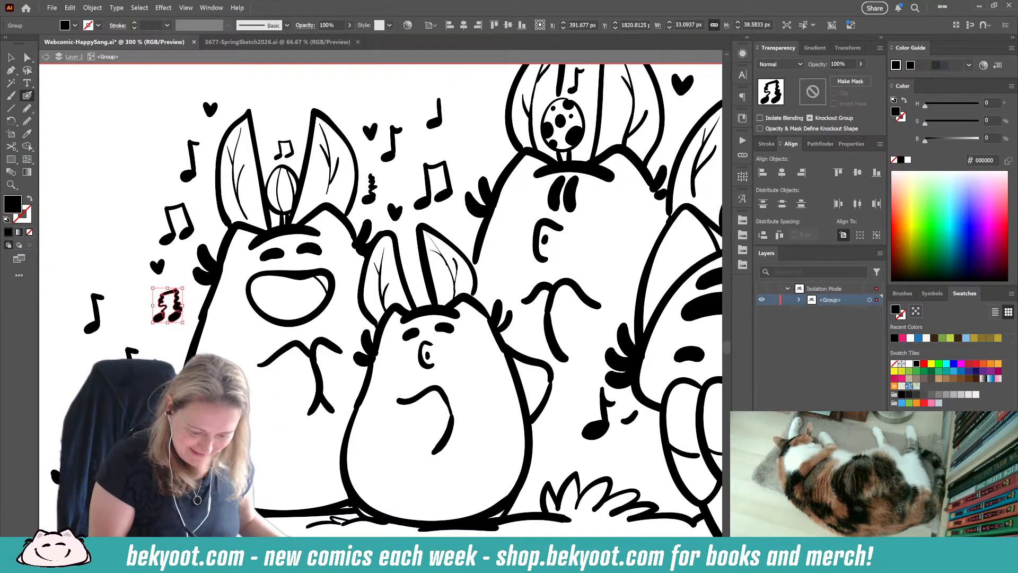
pyautogui.hotkey('ctrl', 'shift', 'a')
# Step: Check the final panel as a whole, leave the group's isolation mode and save the comic
pyautogui.scroll(-3, 404, 221)
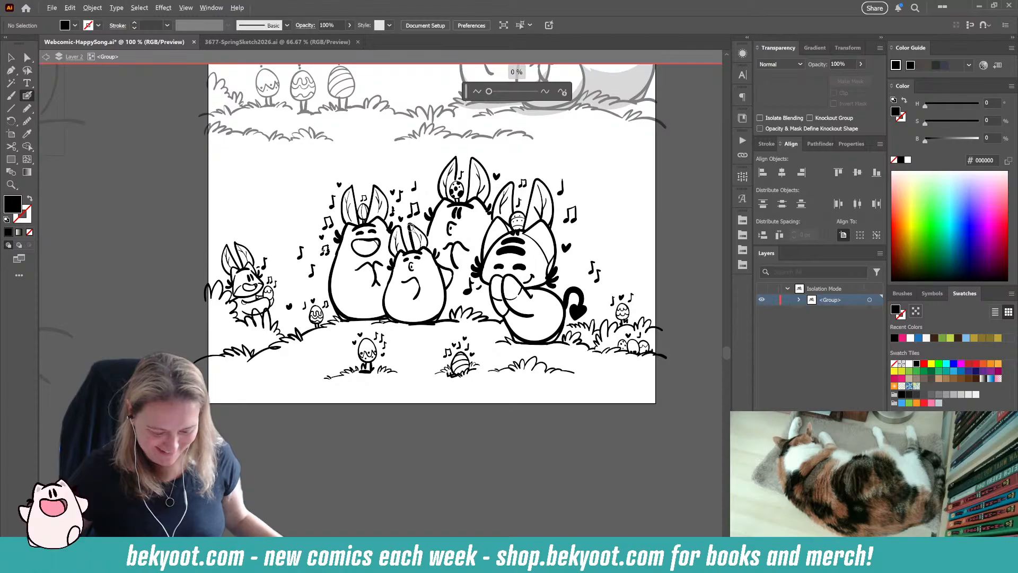
pyautogui.scroll(1, 530, 293)
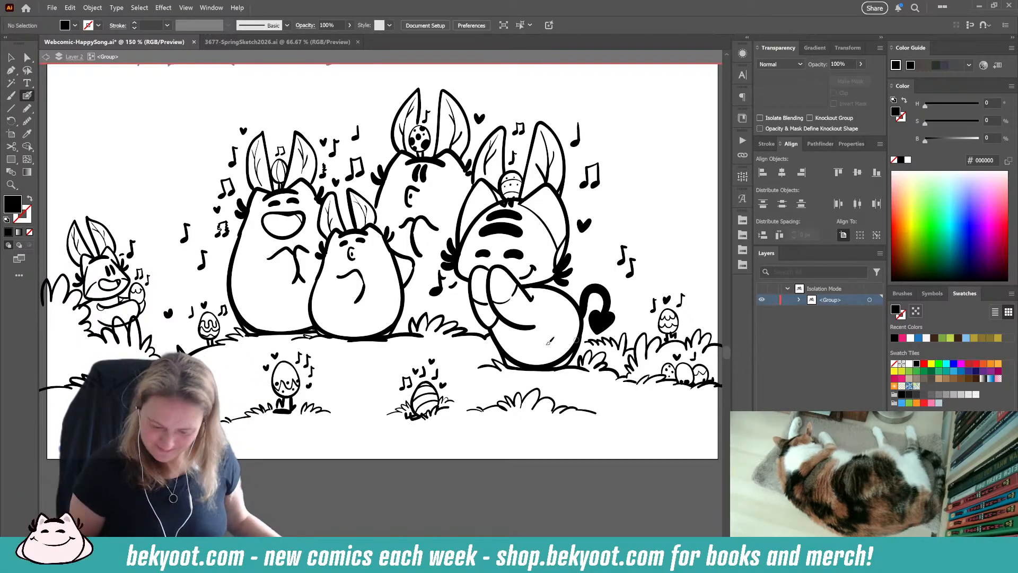
pyautogui.press('Escape')
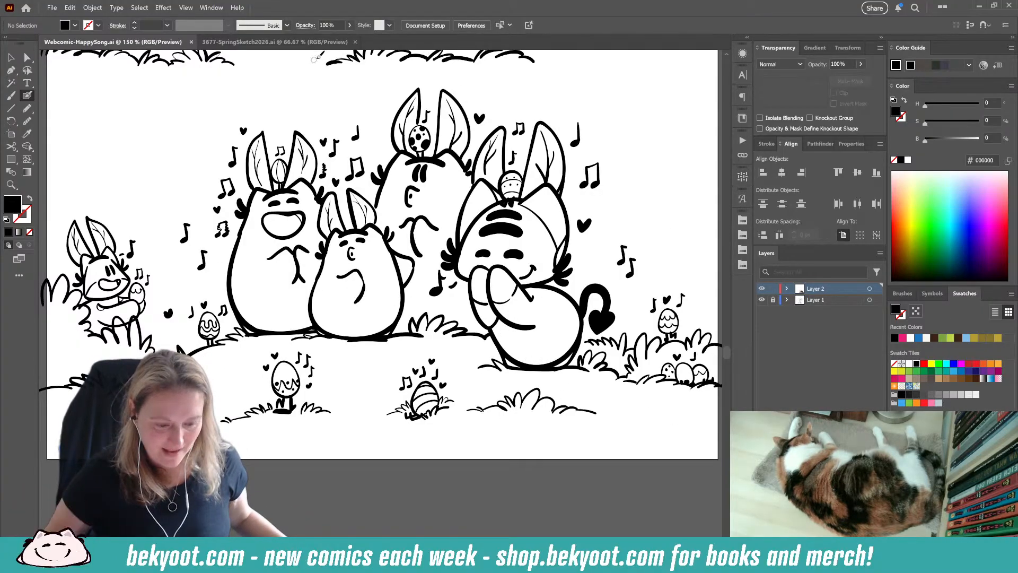
# Step: Look at the spring illustration in 3677-SpringSketch2026.ai and return to the full Happy Song page with the Selection tool active
pyautogui.click(274, 42)
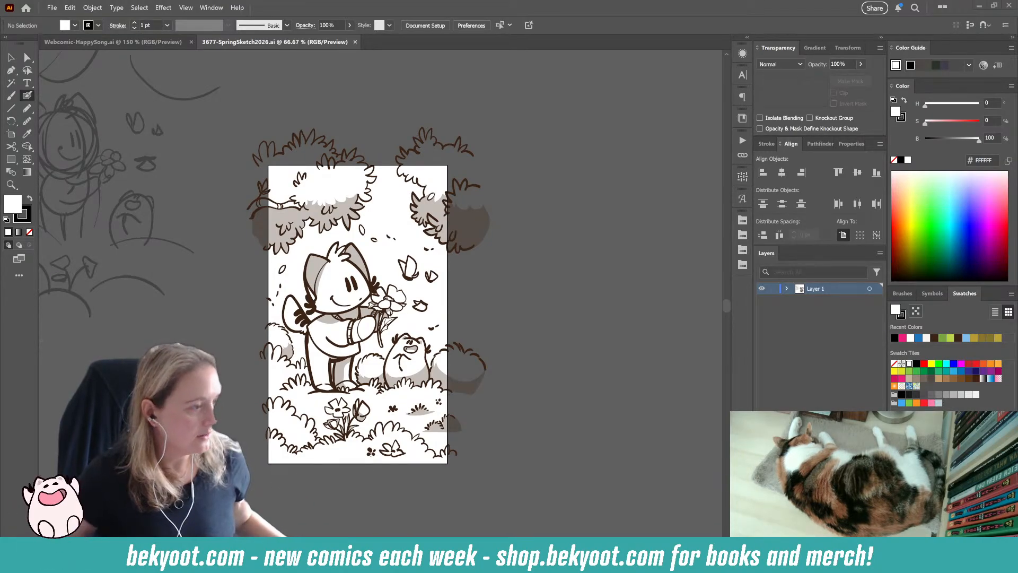
pyautogui.click(106, 44)
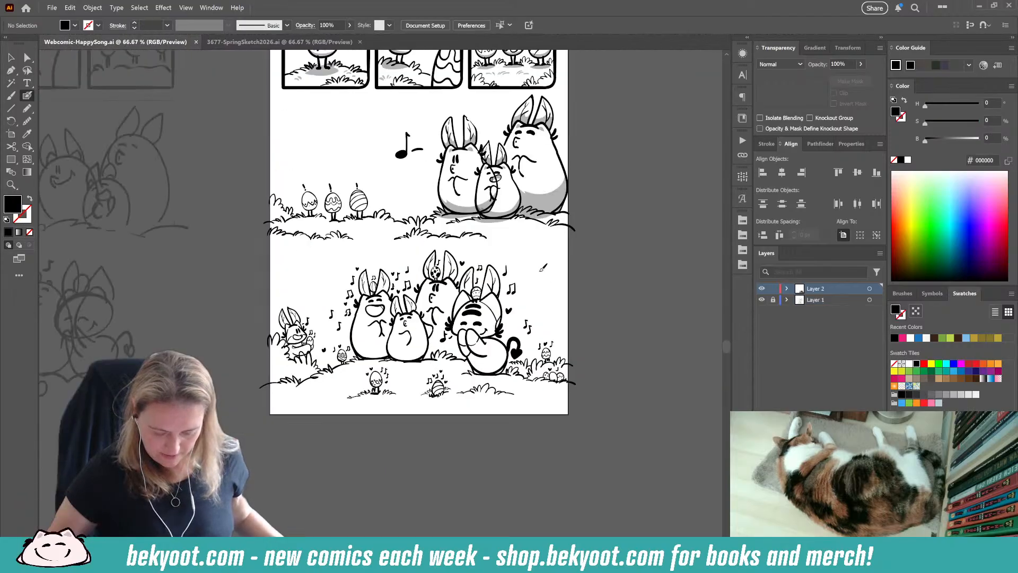
pyautogui.moveTo(534, 277); pyautogui.dragTo(514, 314)
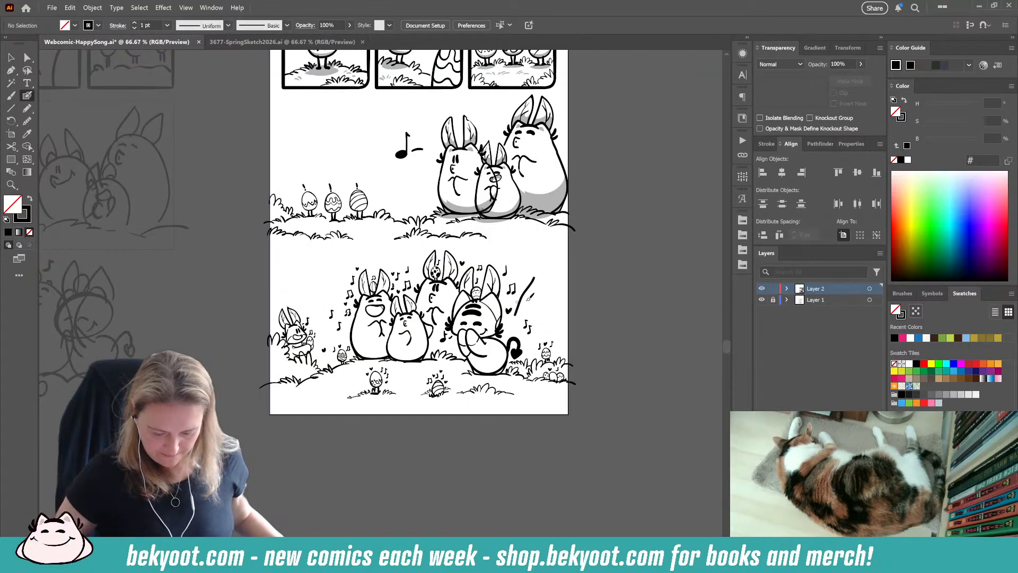
pyautogui.hotkey('ctrl', 'z')
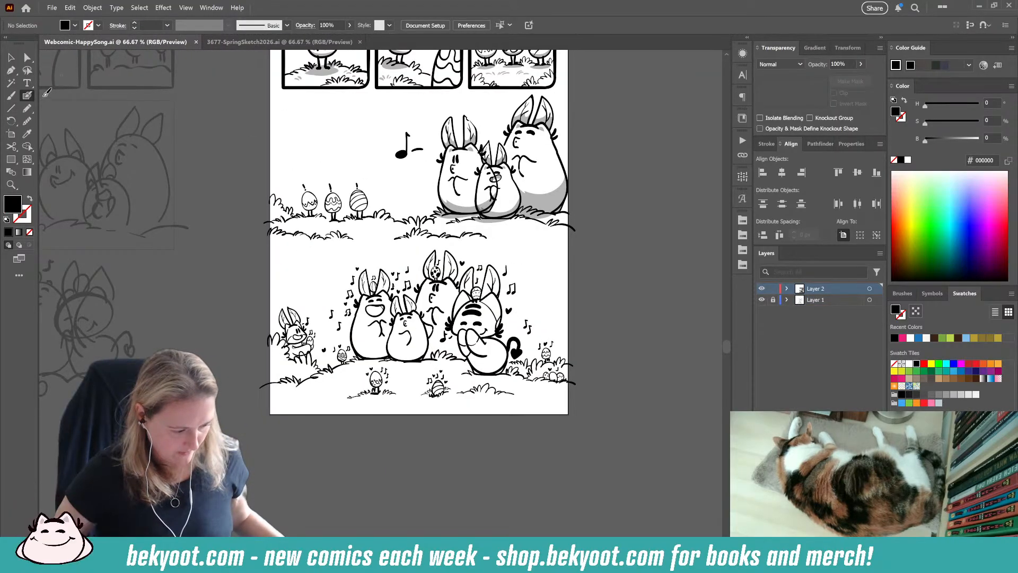
pyautogui.click(16, 57)
pyautogui.scroll(5, 477, 234)
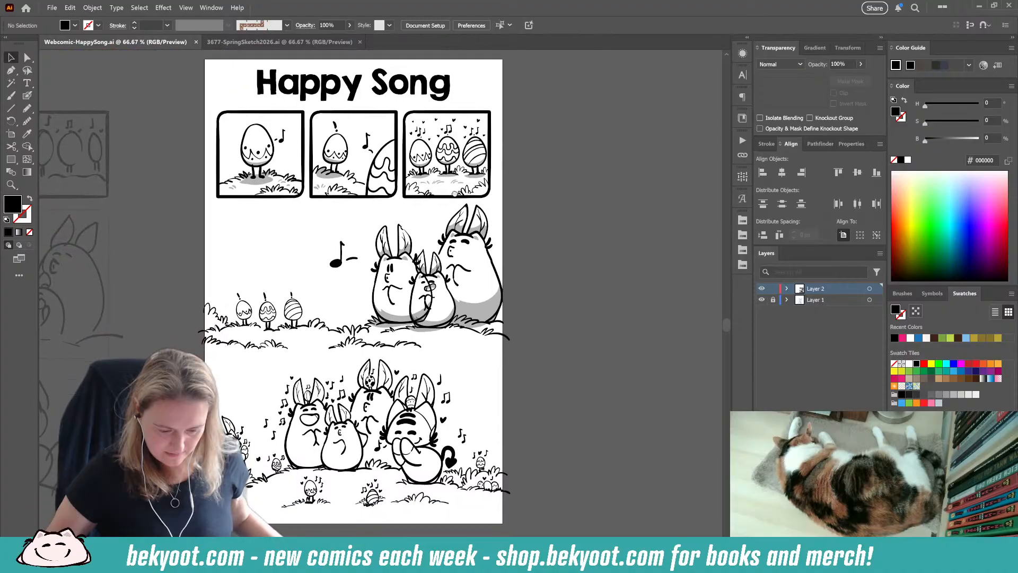